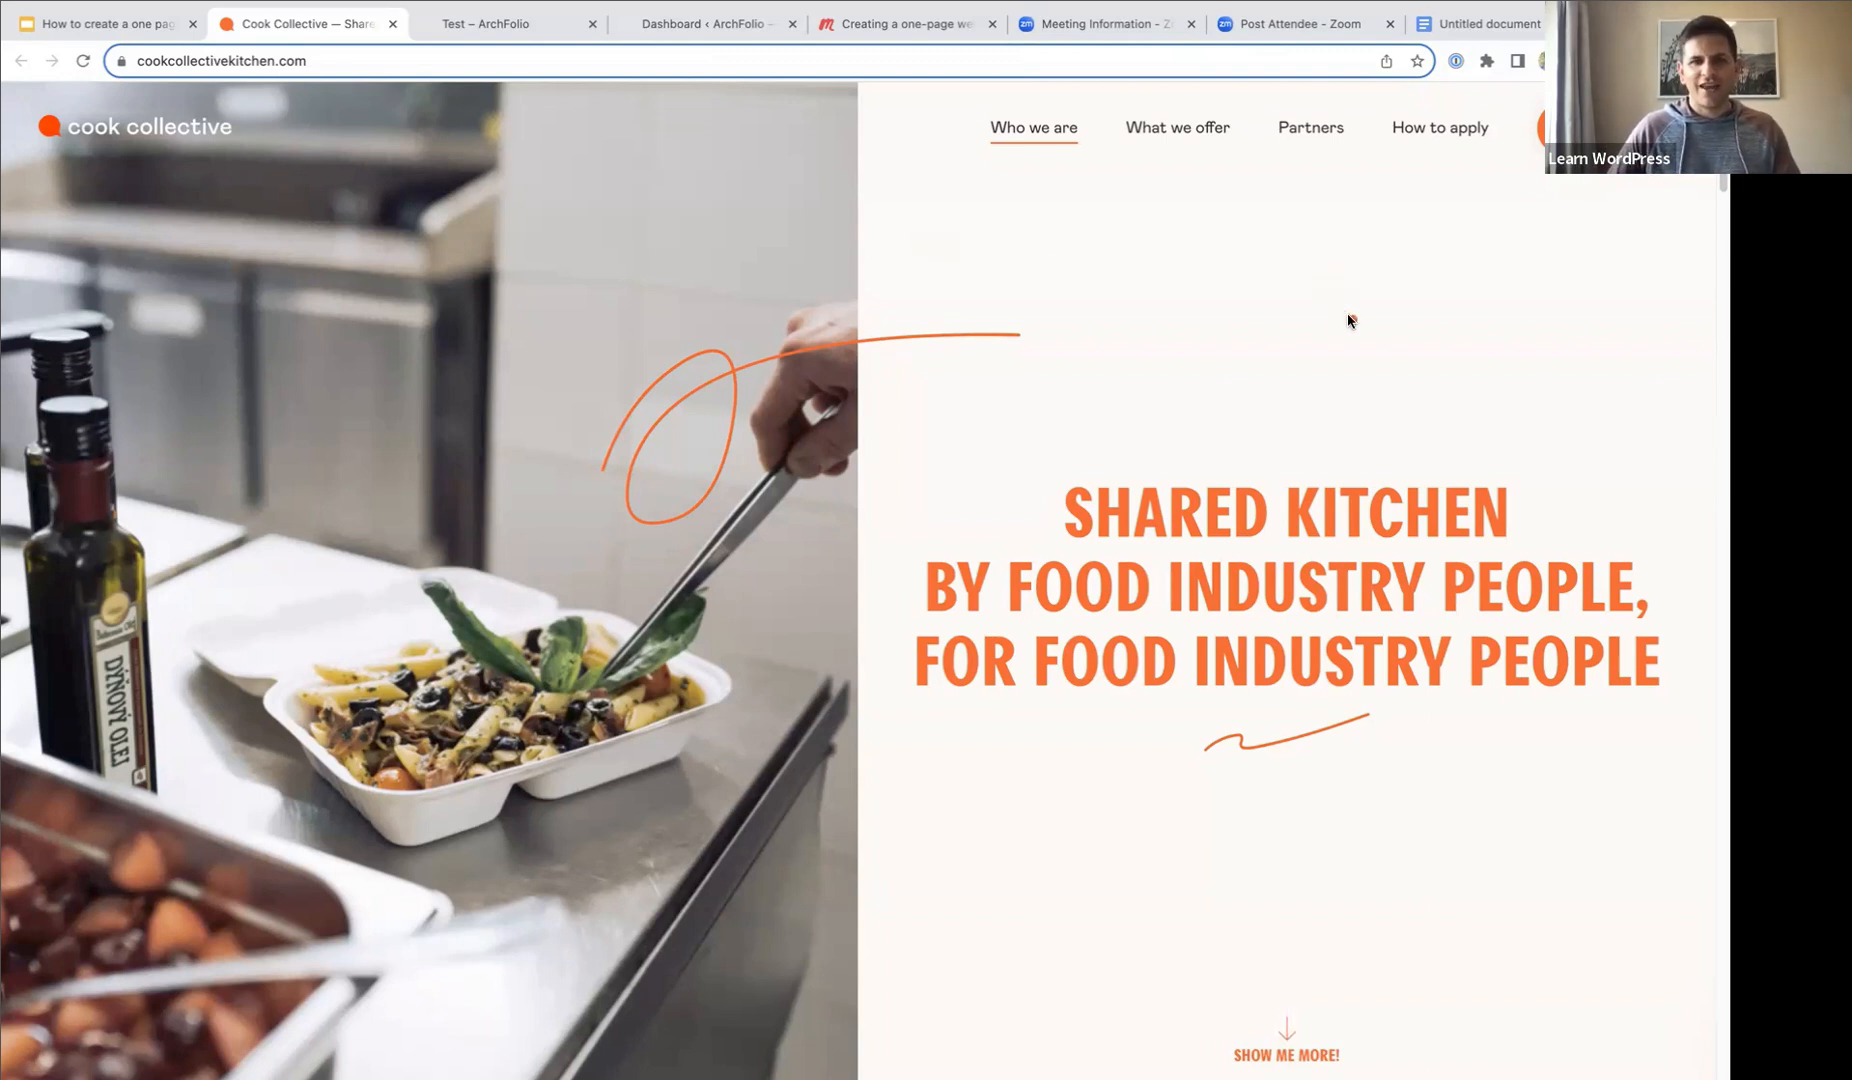
- Examine the Cook Collective page's hero, Who we are and What we offer sections, through to the quote banner
scroll(1338, 320, "down", 1)
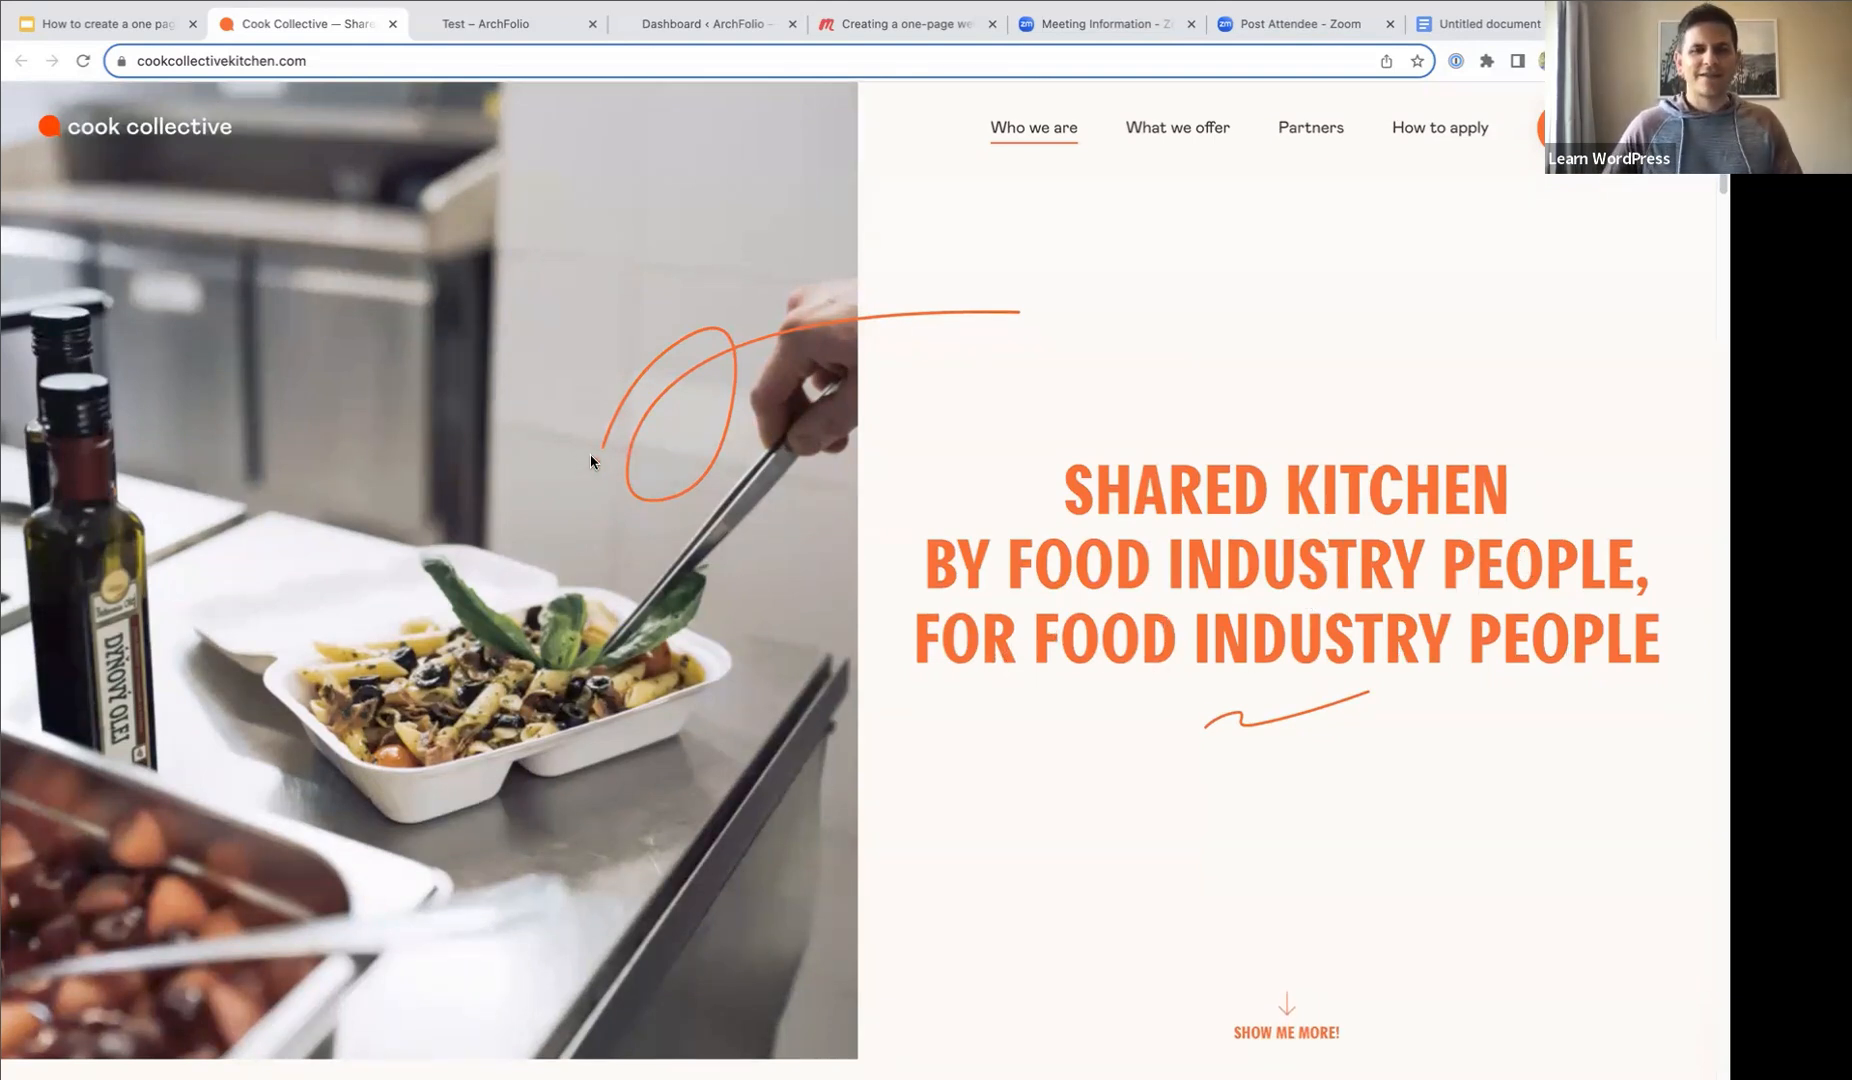
scroll(706, 350, "down", 8)
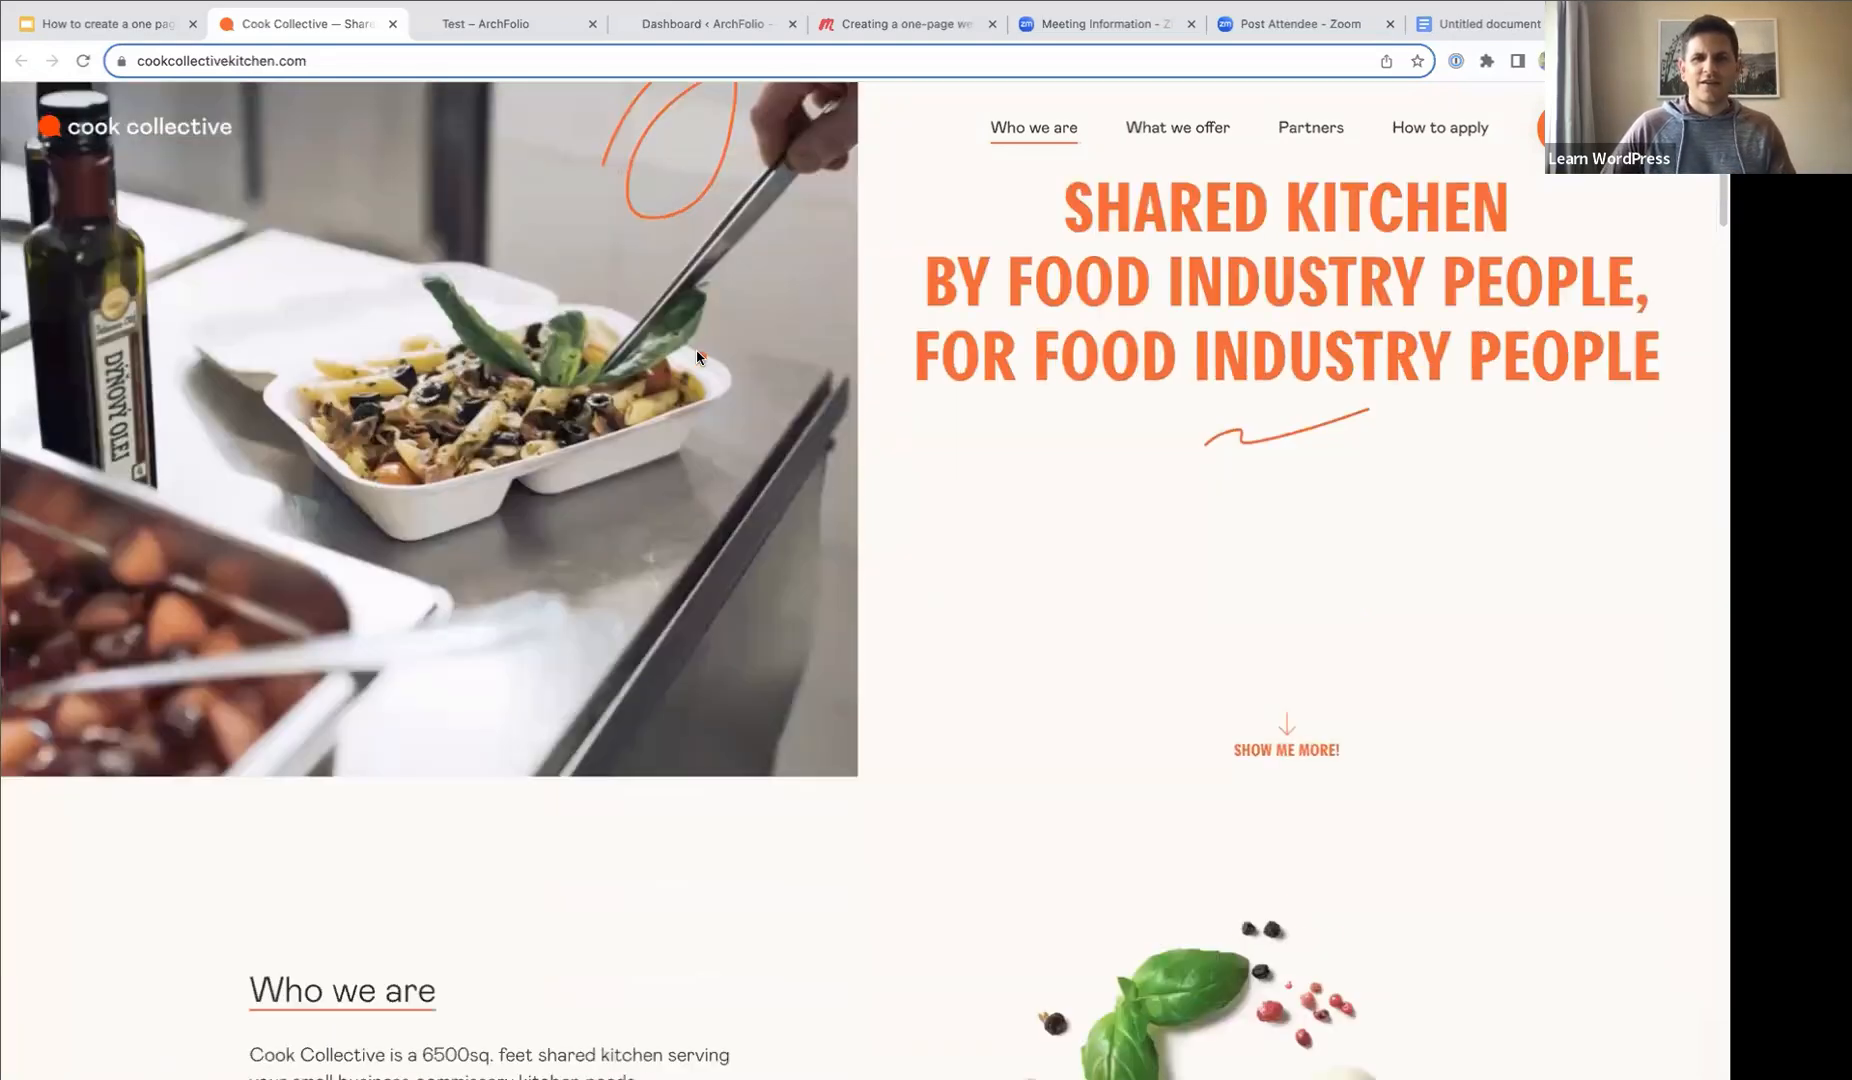
scroll(746, 386, "down", 2)
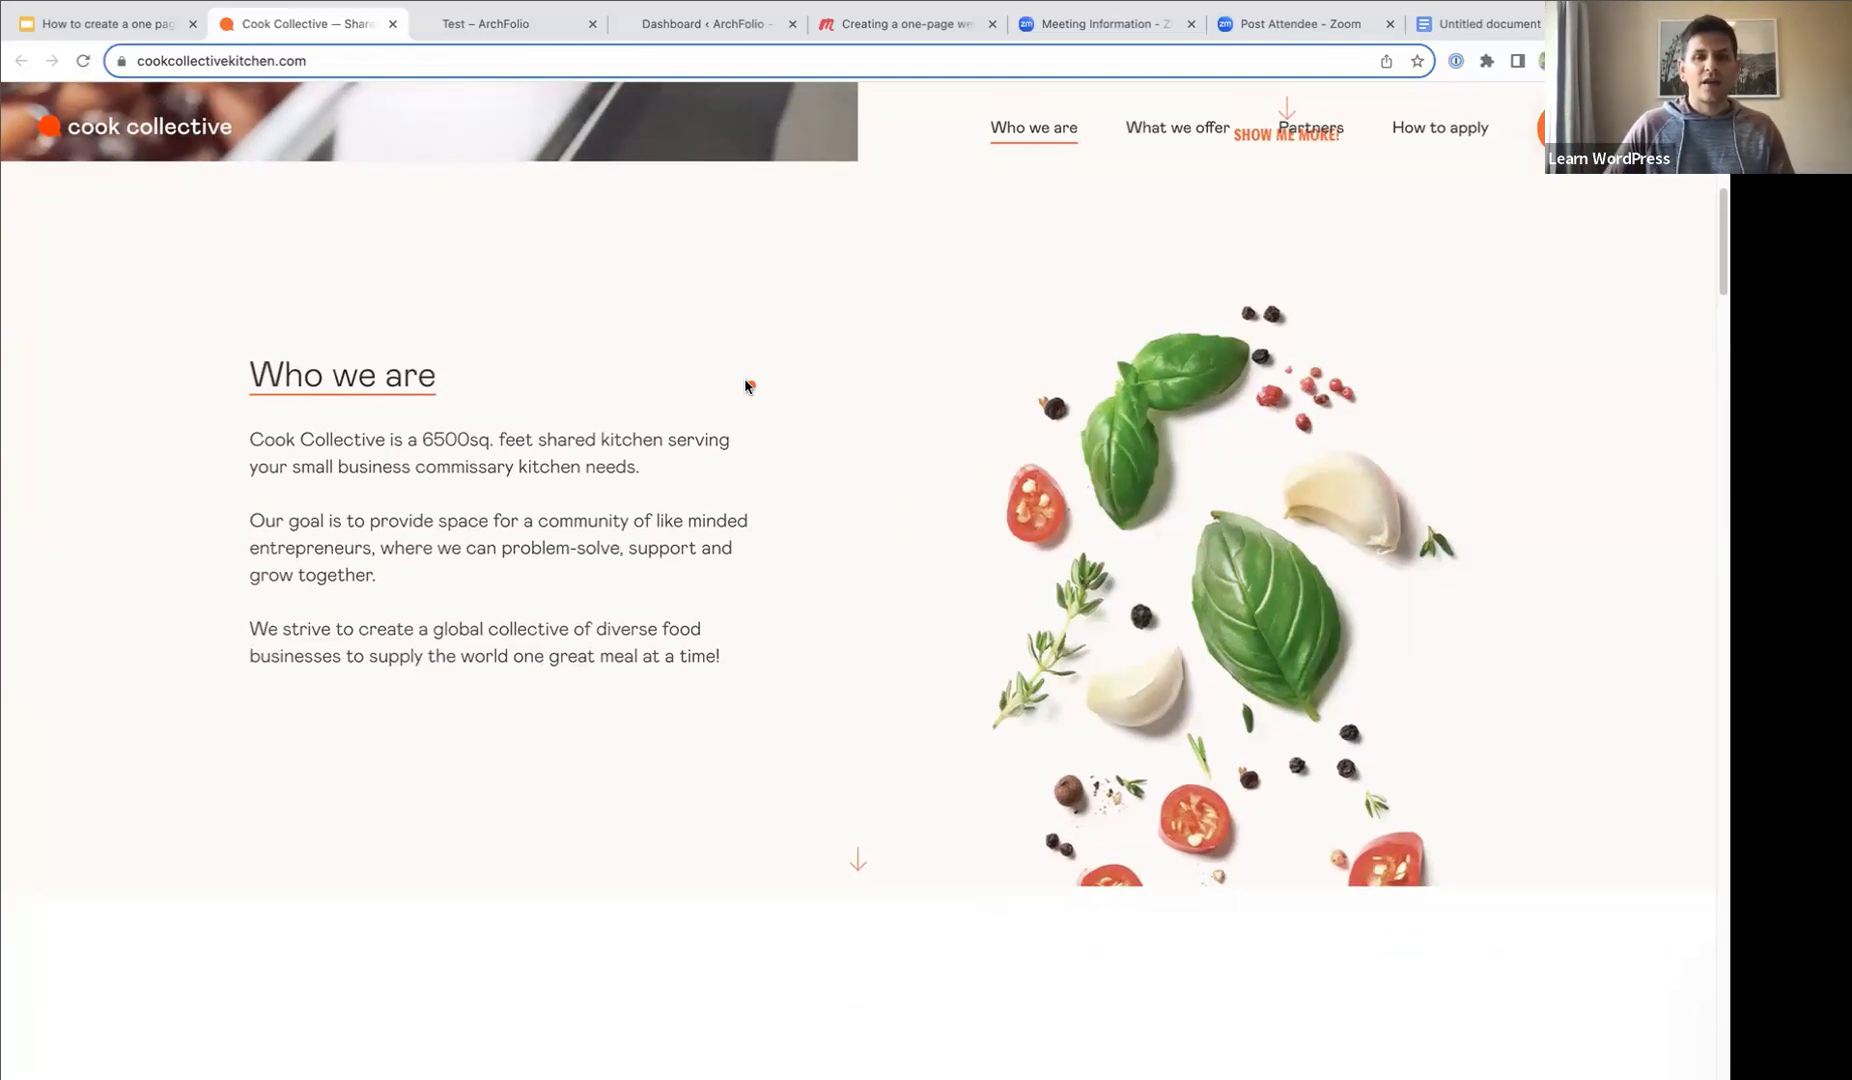
scroll(746, 388, "down", 2)
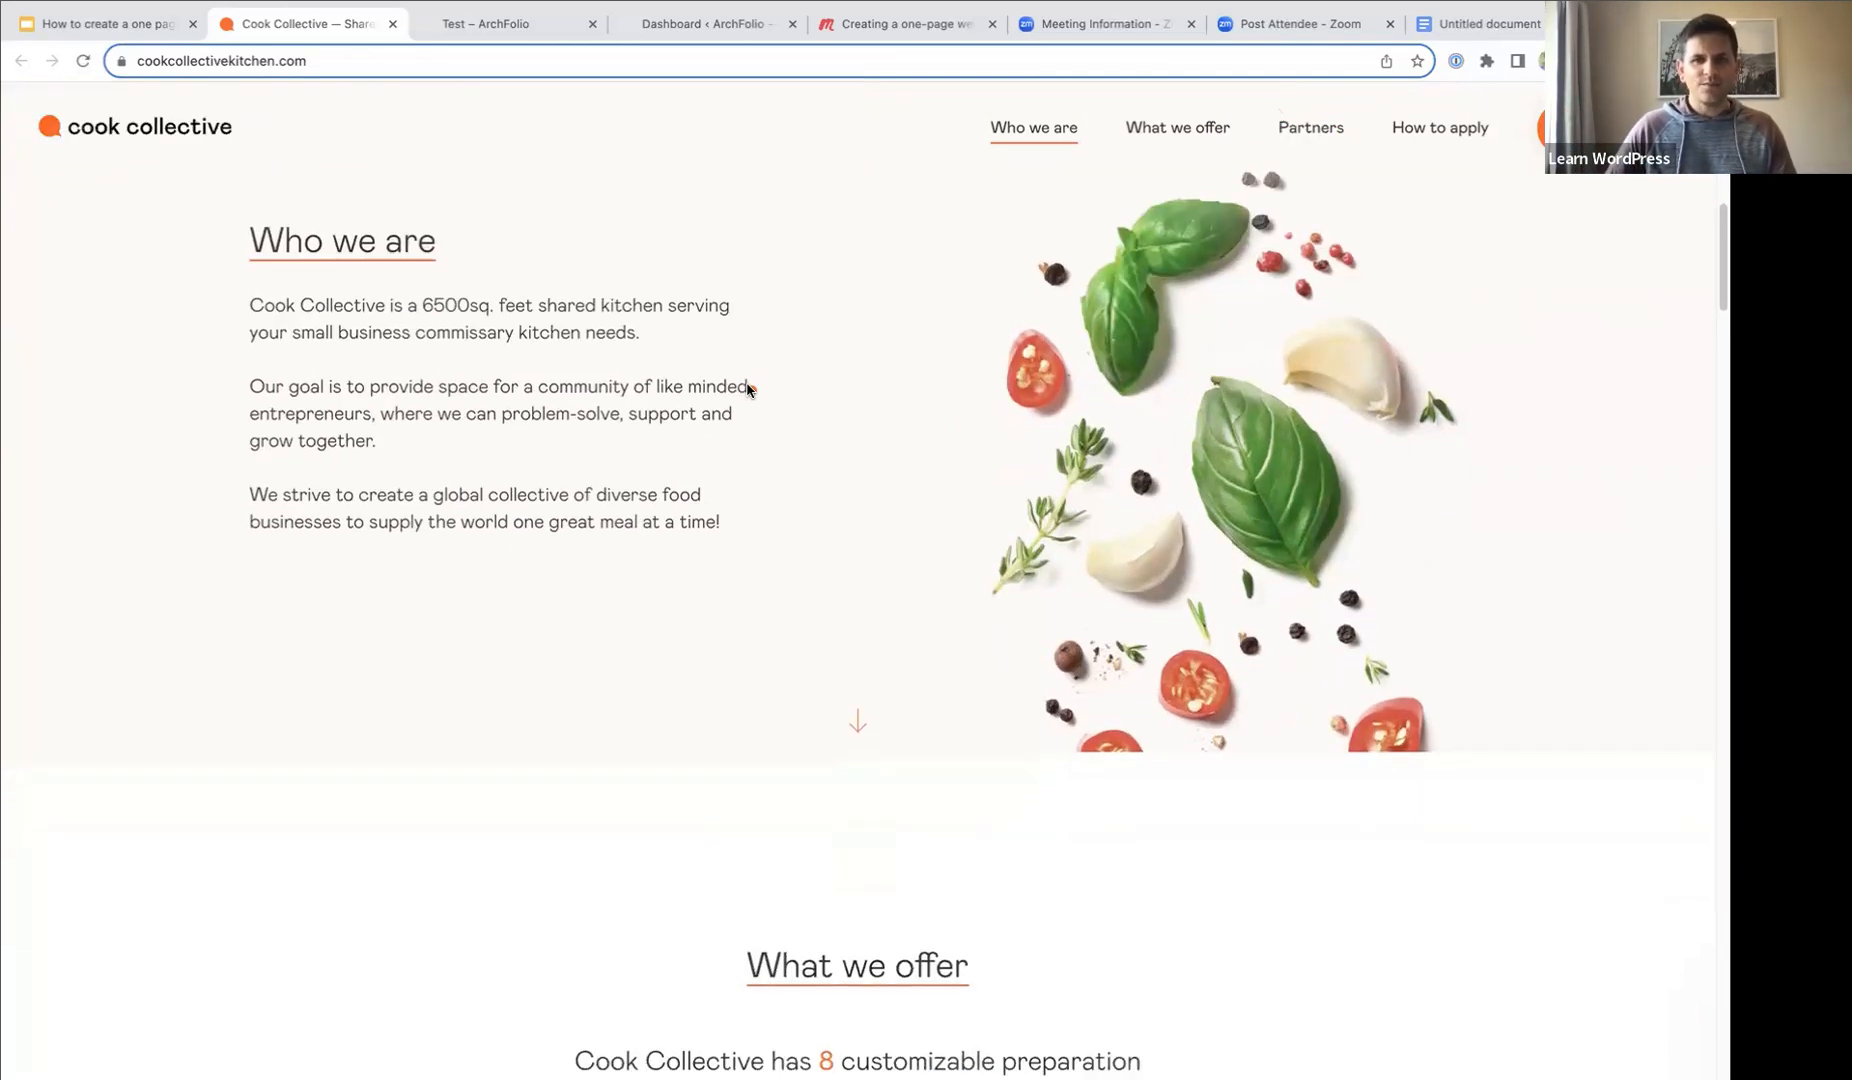
scroll(746, 390, "down", 5)
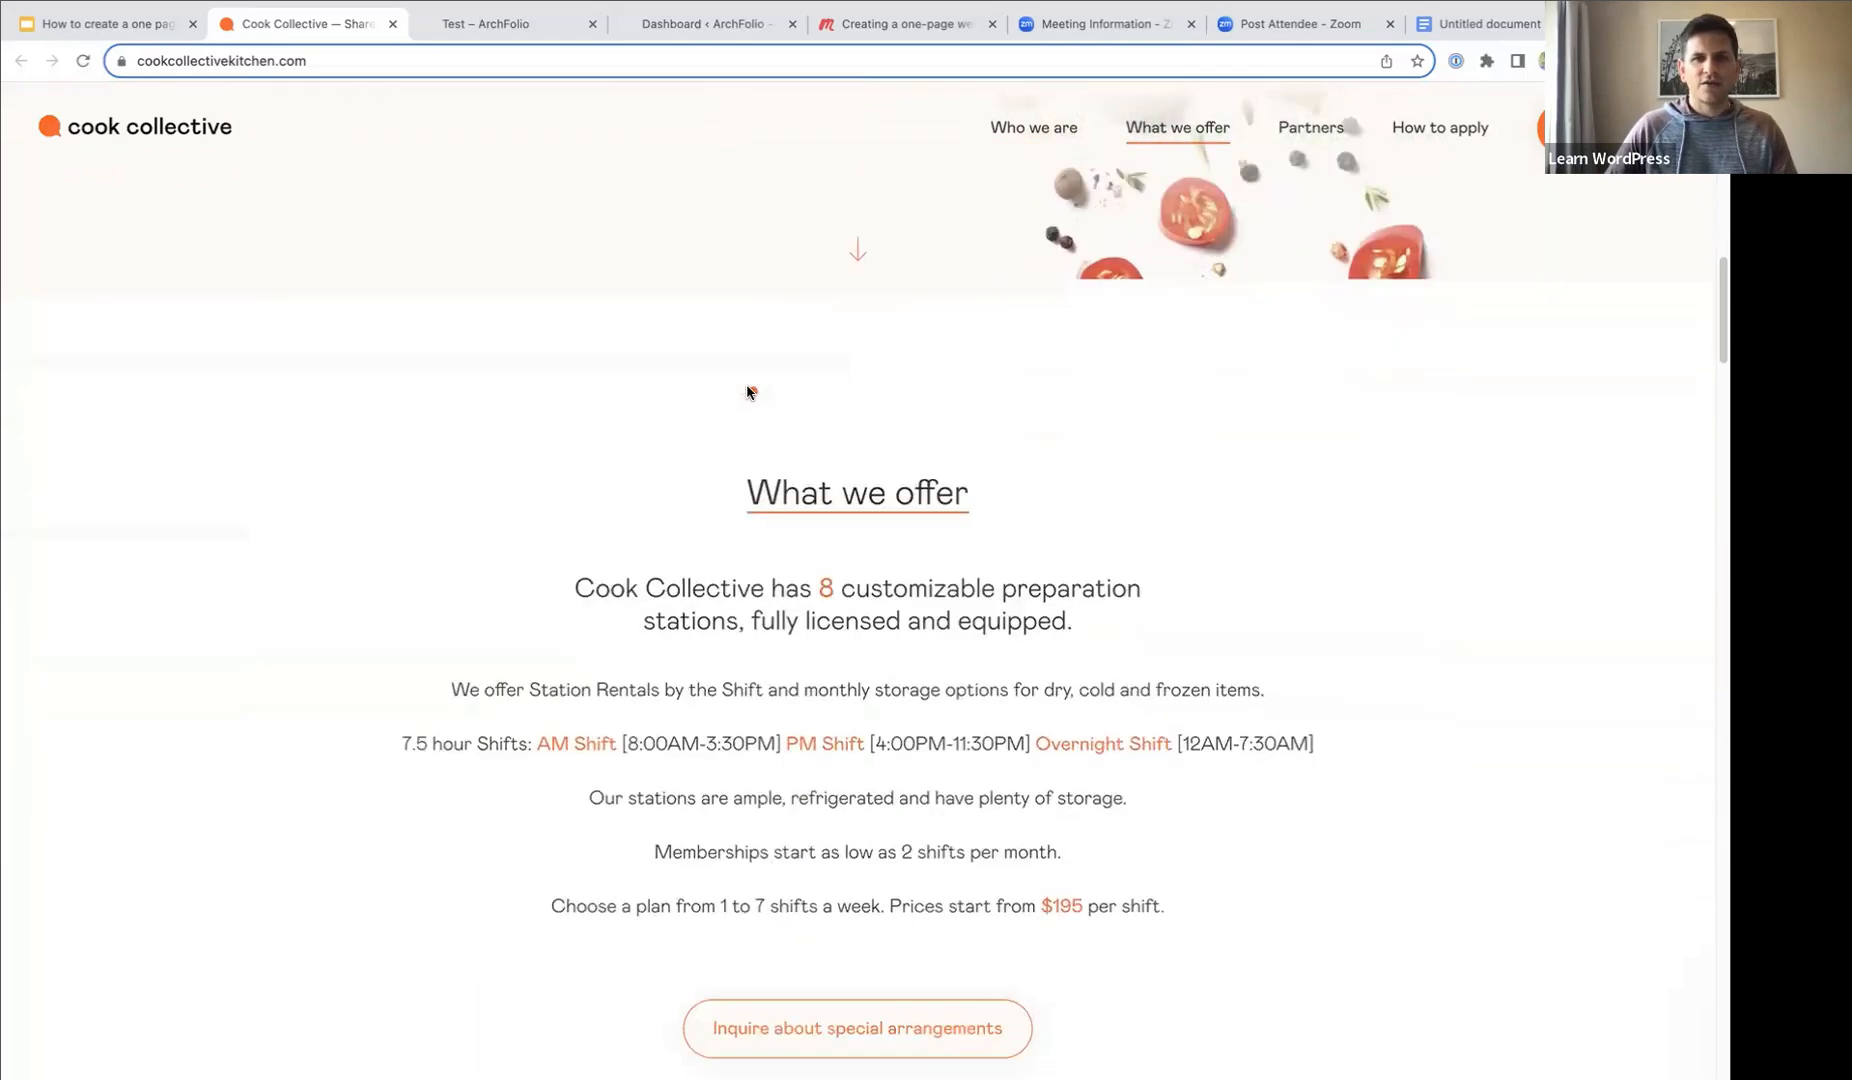
scroll(748, 392, "down", 2)
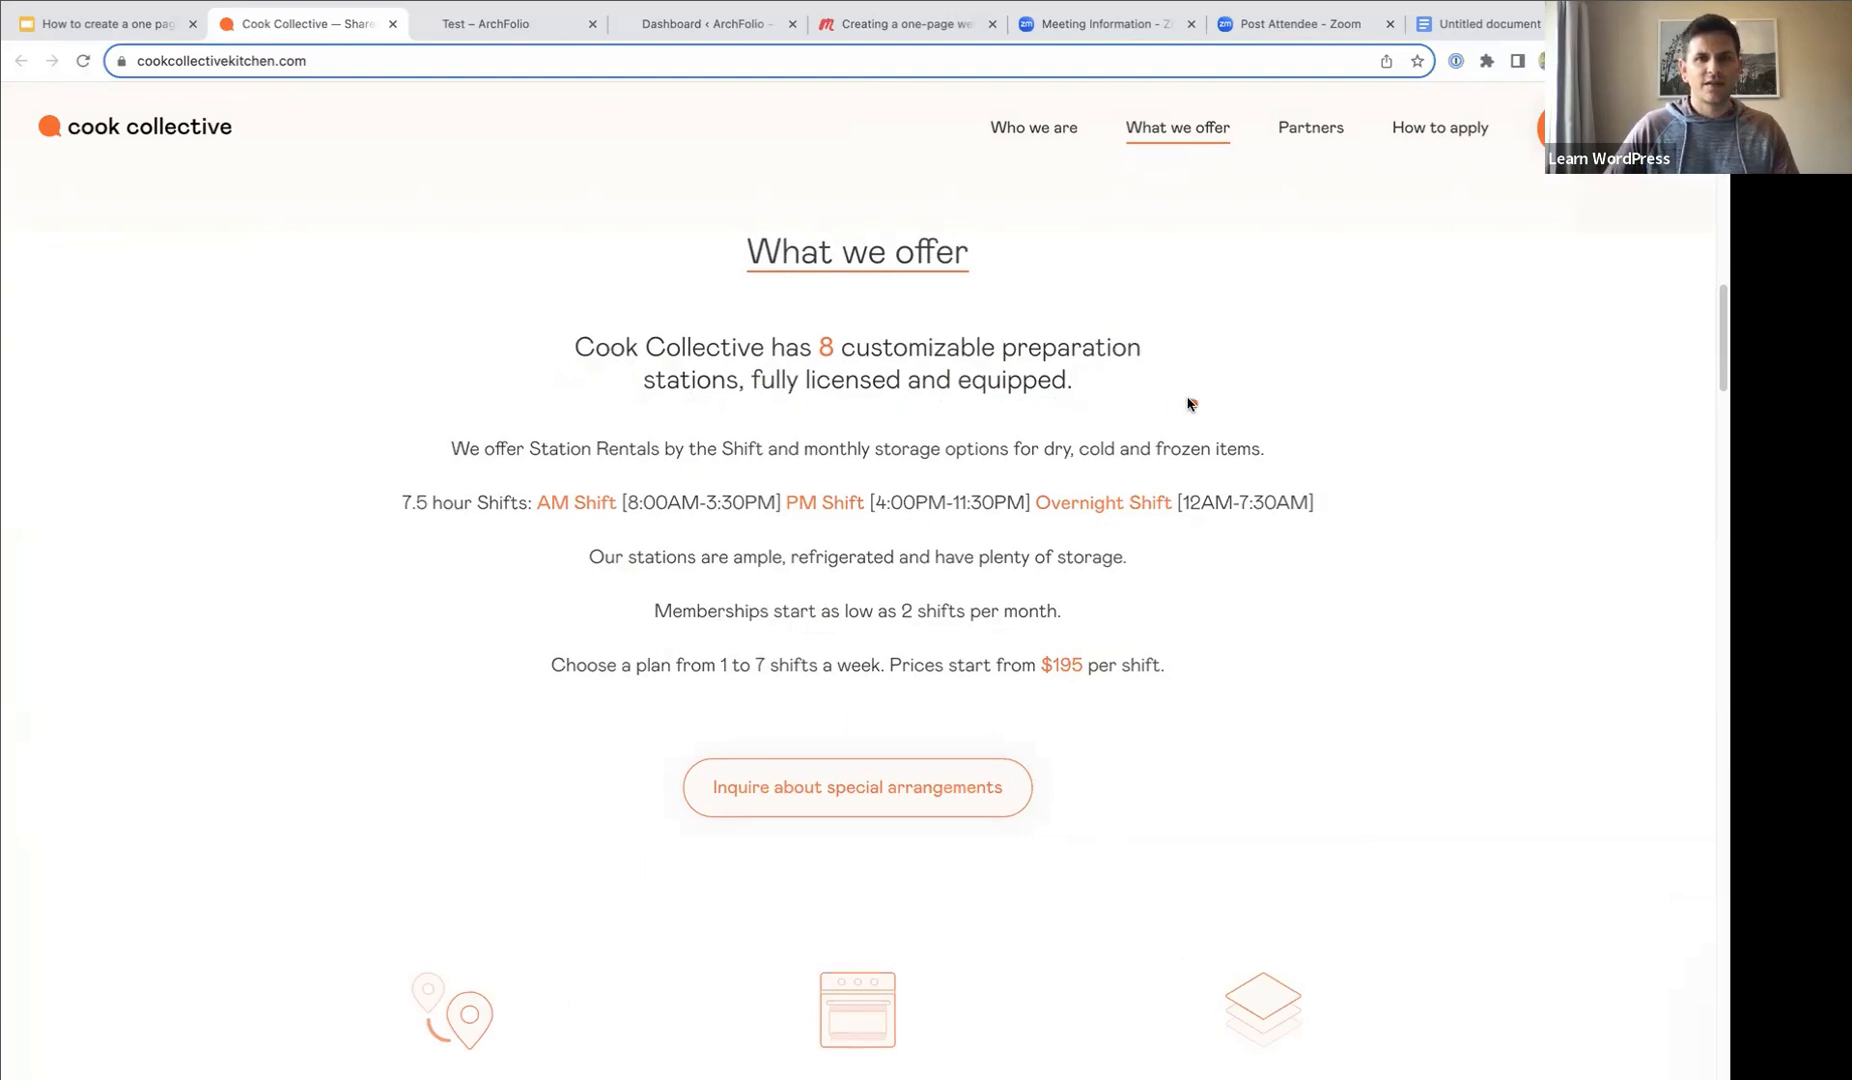
scroll(1188, 402, "down", 2)
scroll(1188, 402, "down", 5)
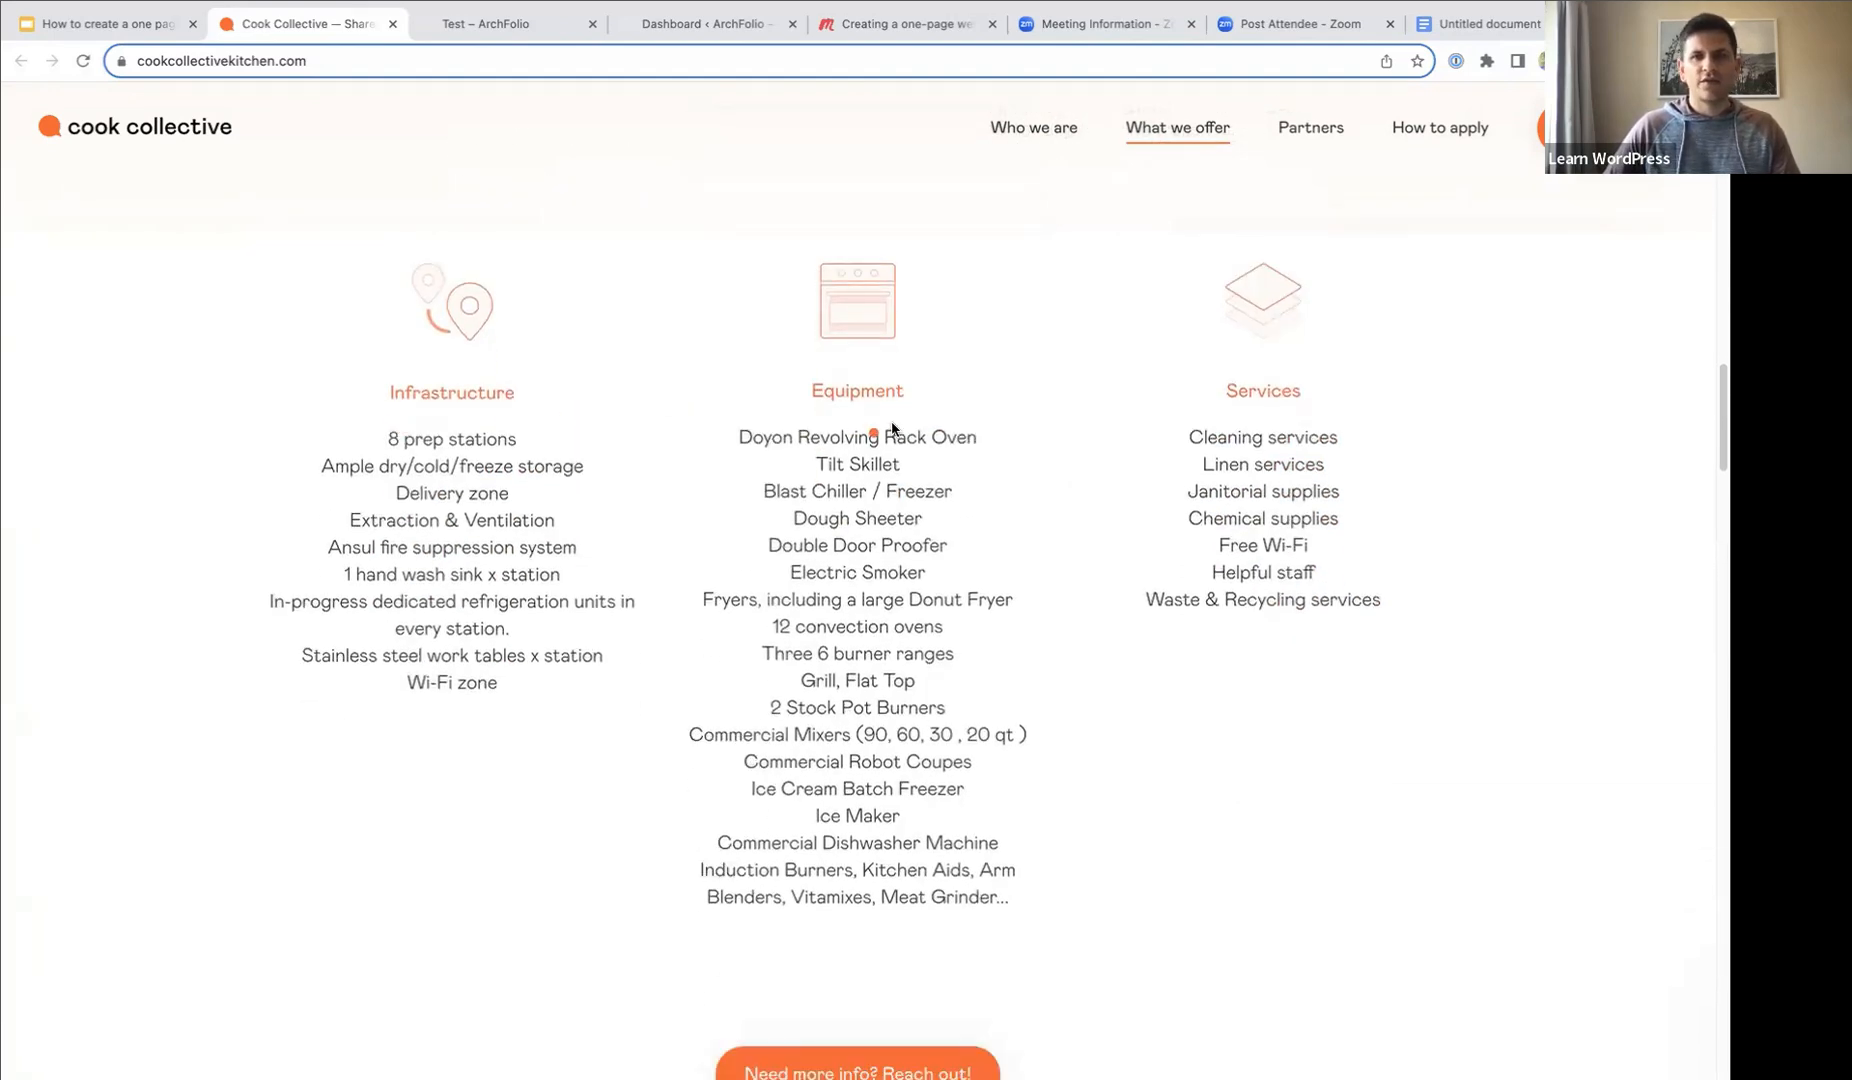
scroll(1255, 417, "down", 4)
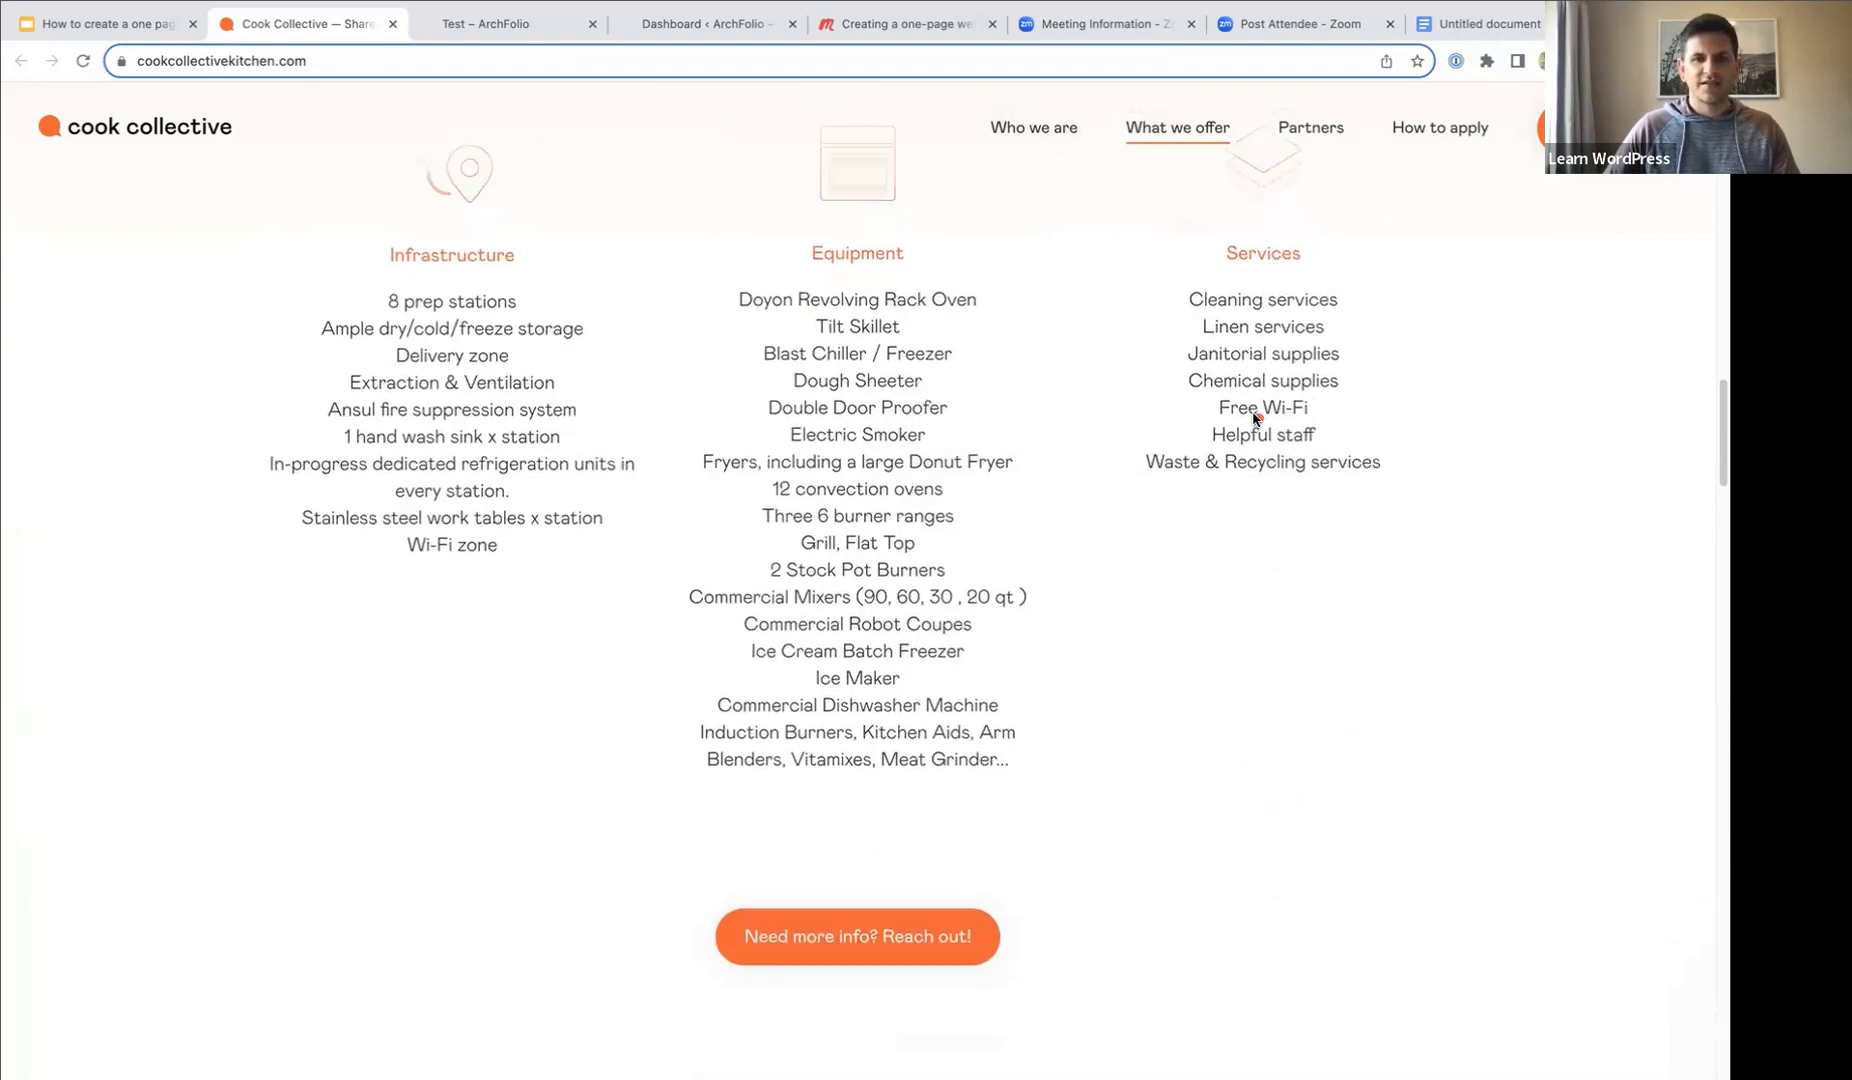
scroll(1255, 417, "down", 2)
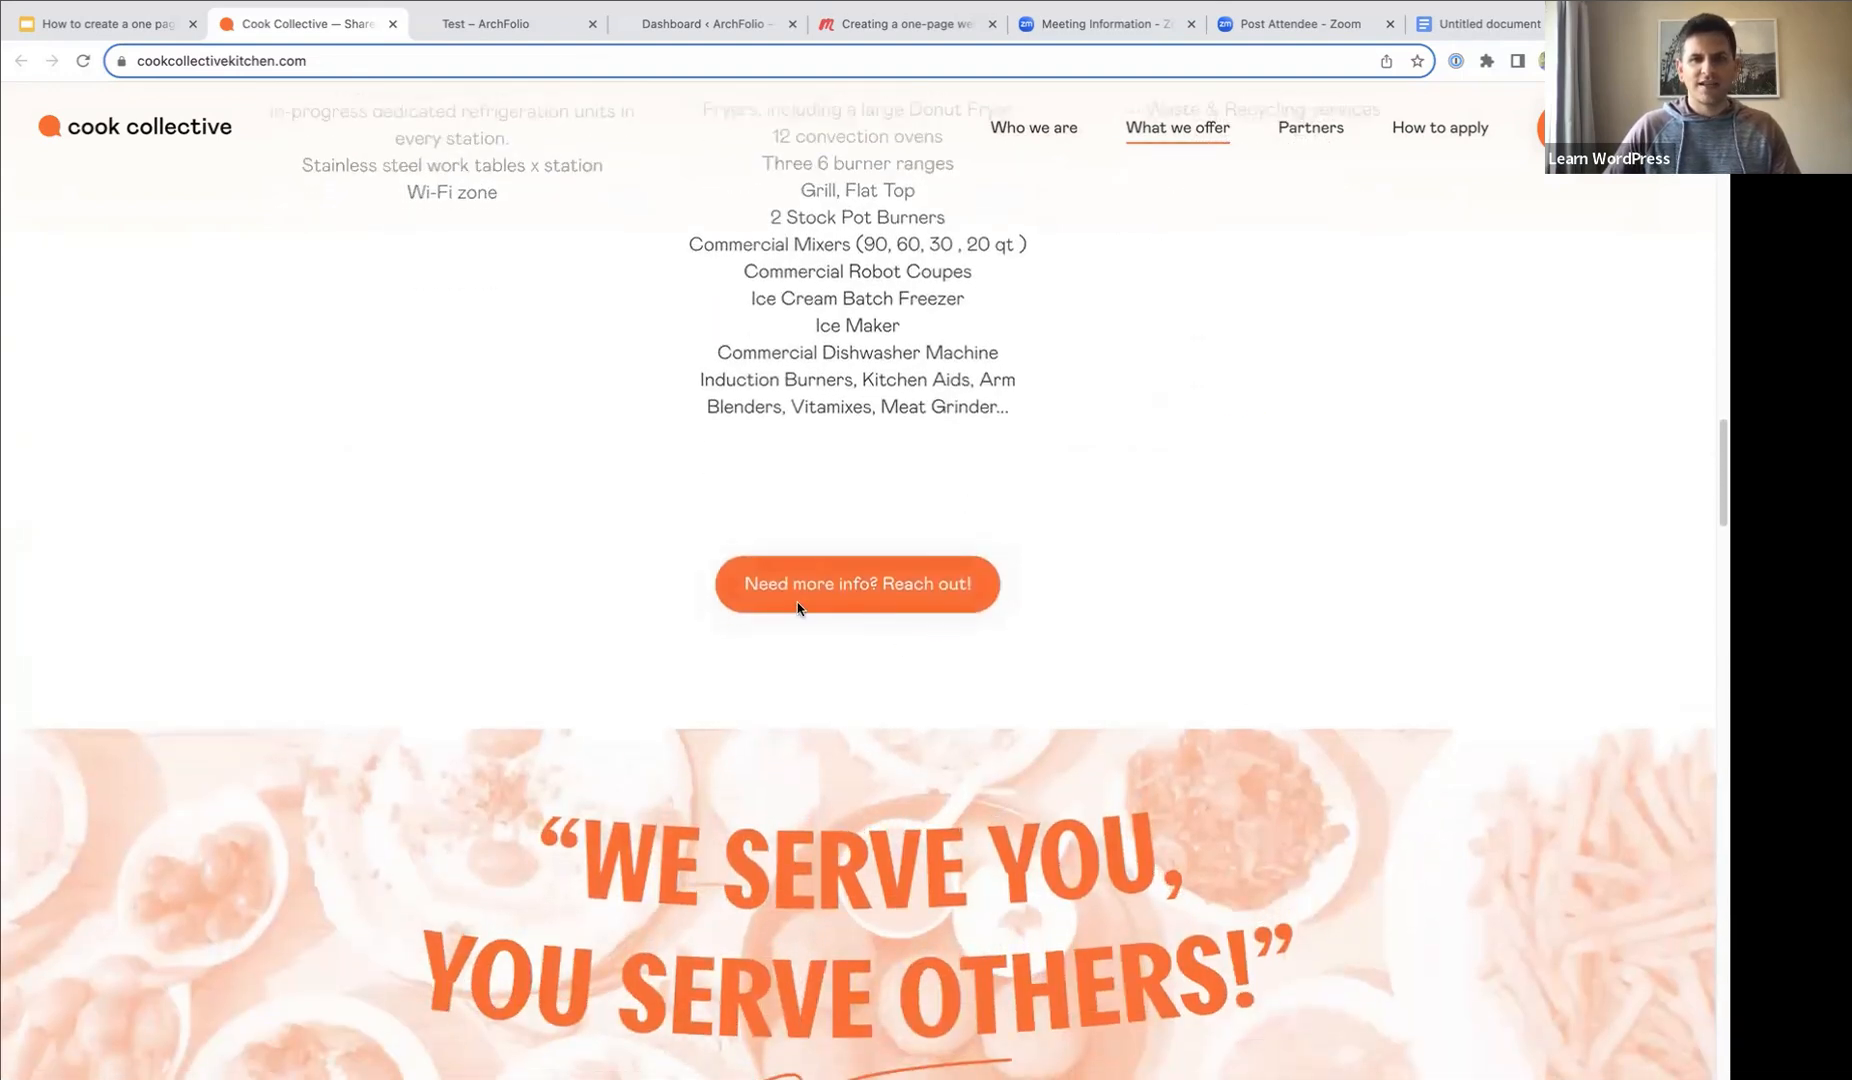
scroll(1160, 522, "down", 5)
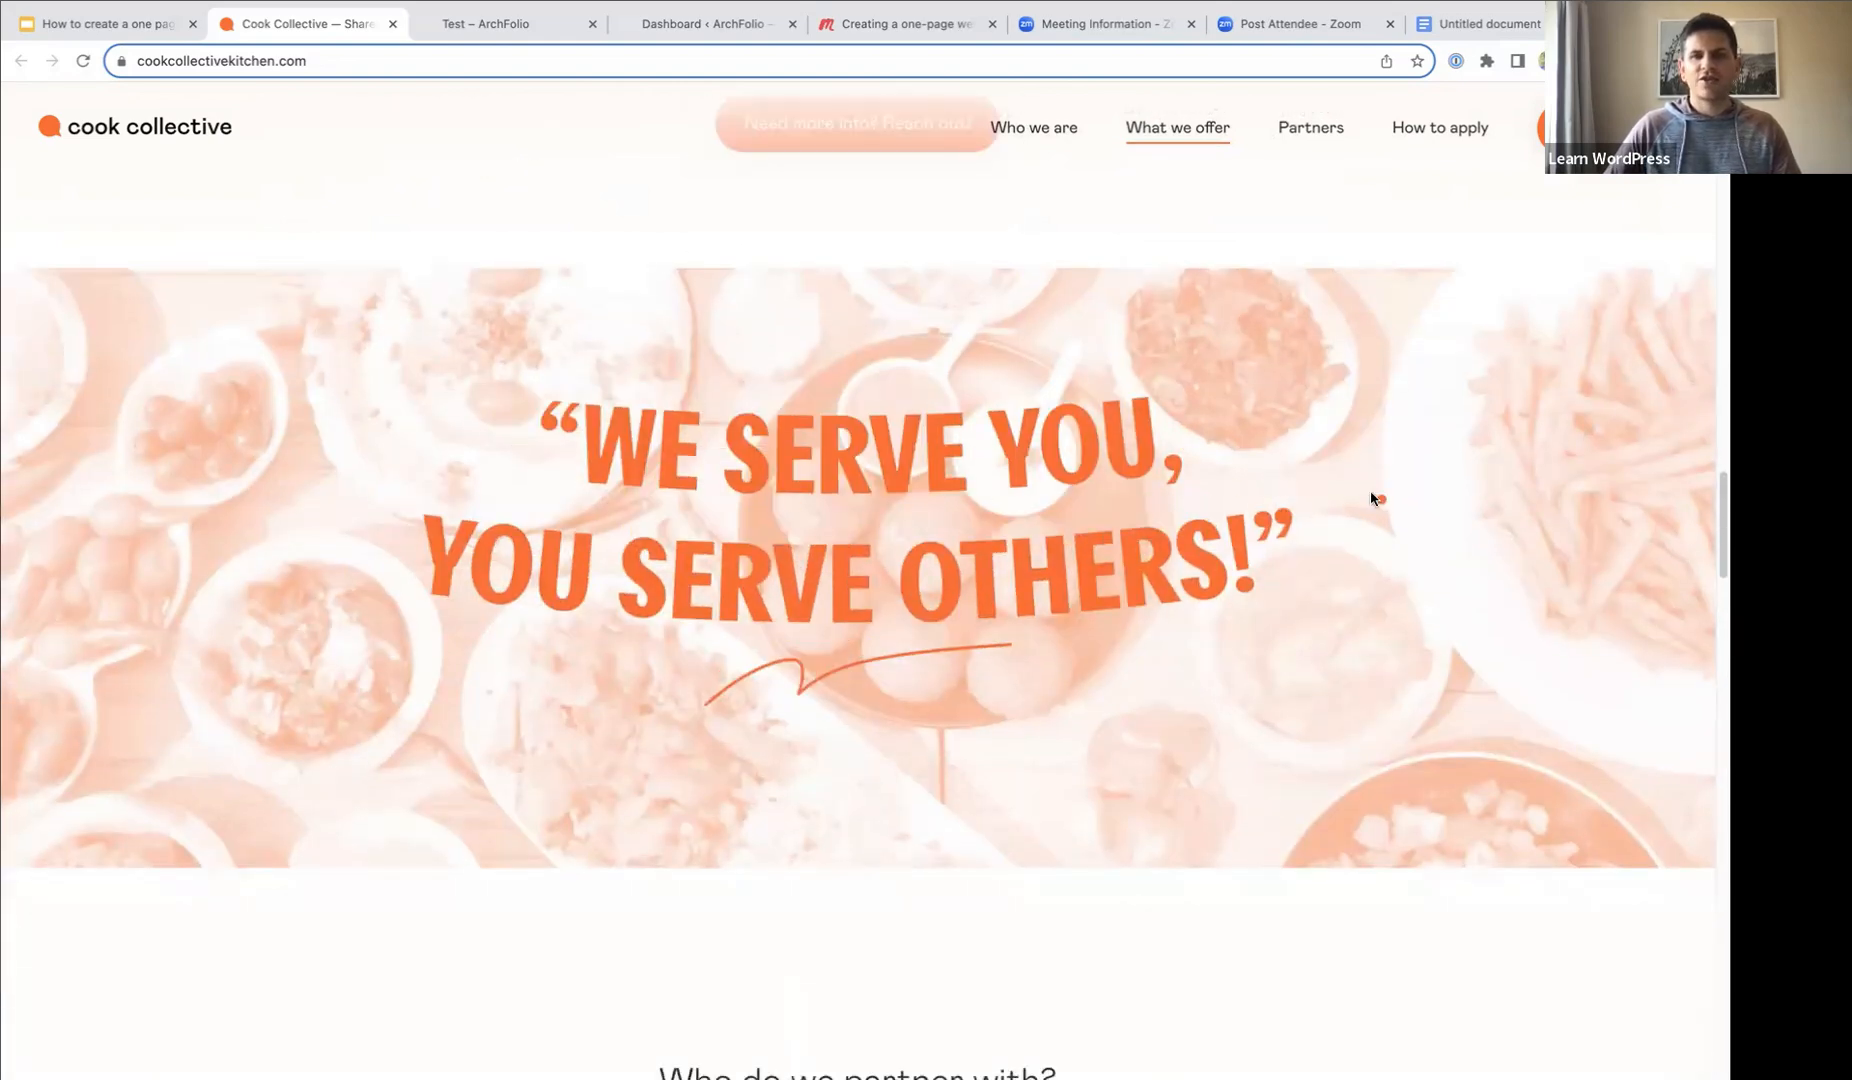
scroll(1467, 482, "down", 2)
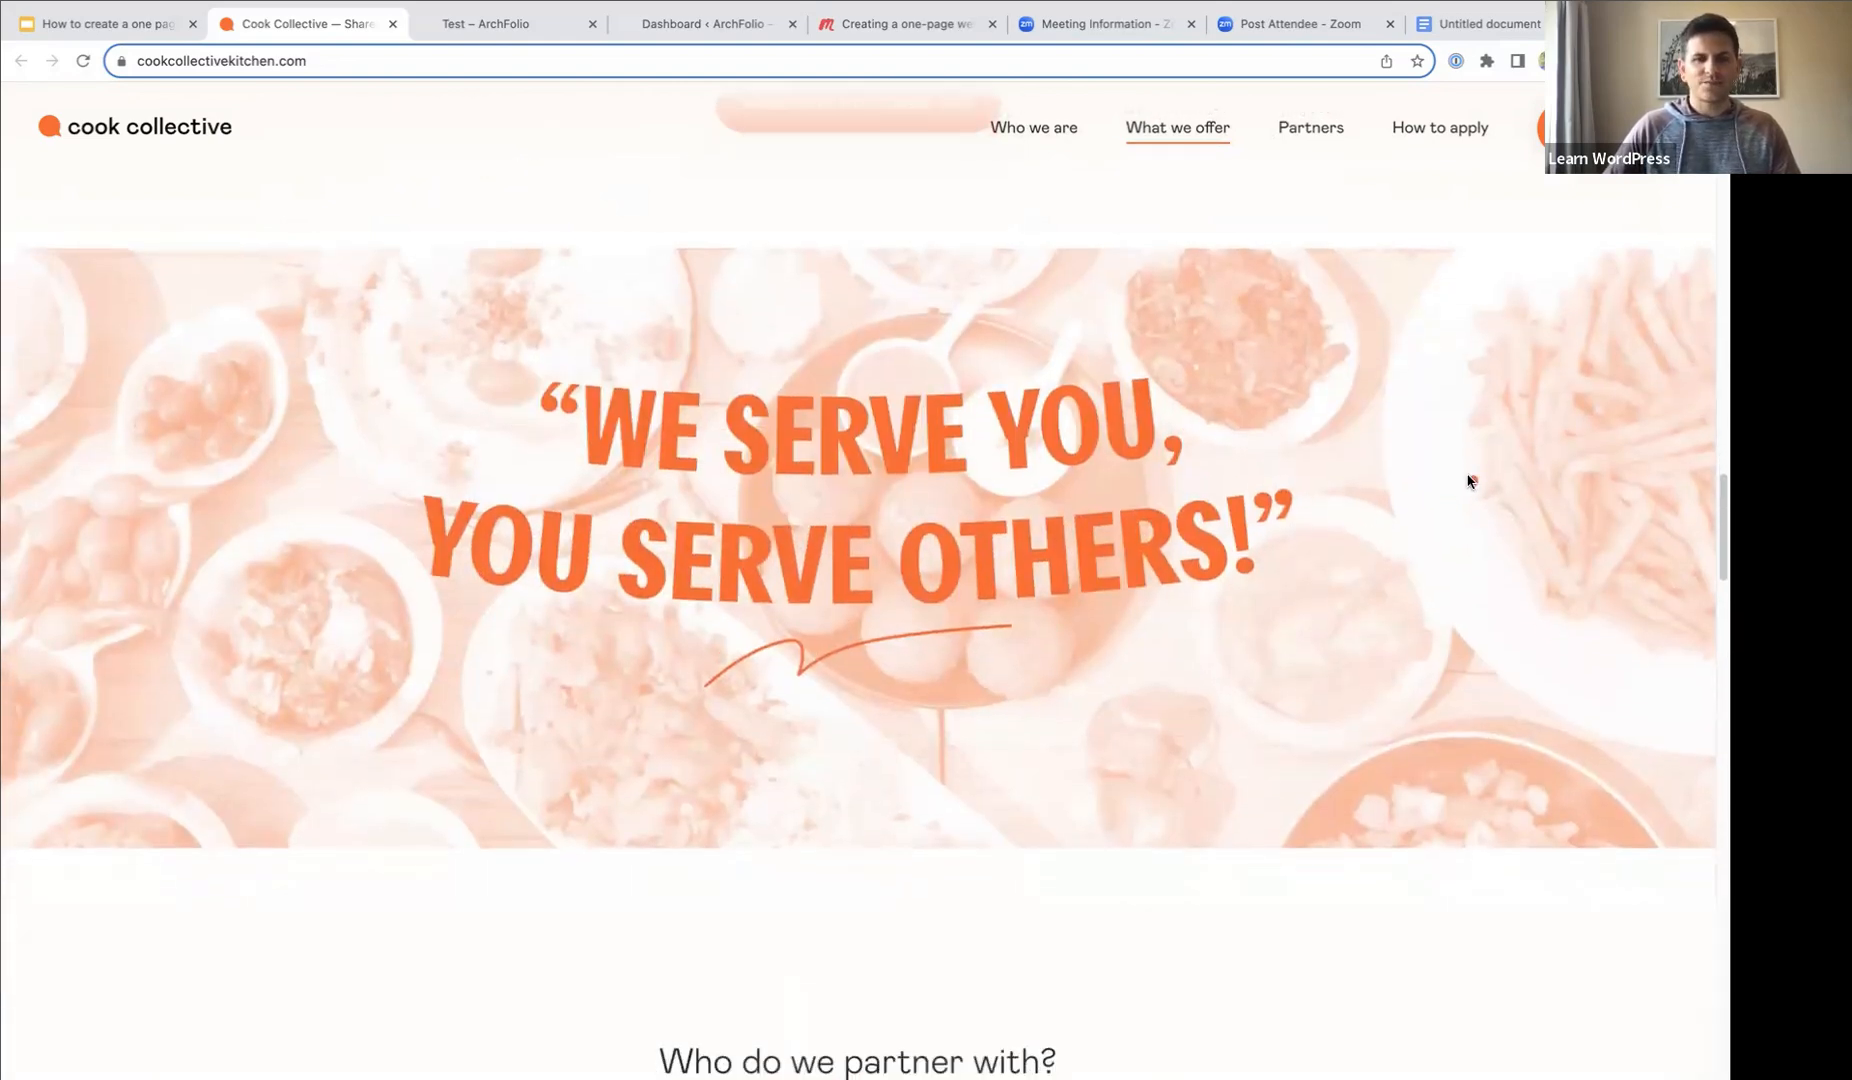
- Review the partners section, the How to apply section, the booking request form and the footer of the one-page site
scroll(1460, 484, "down", 7)
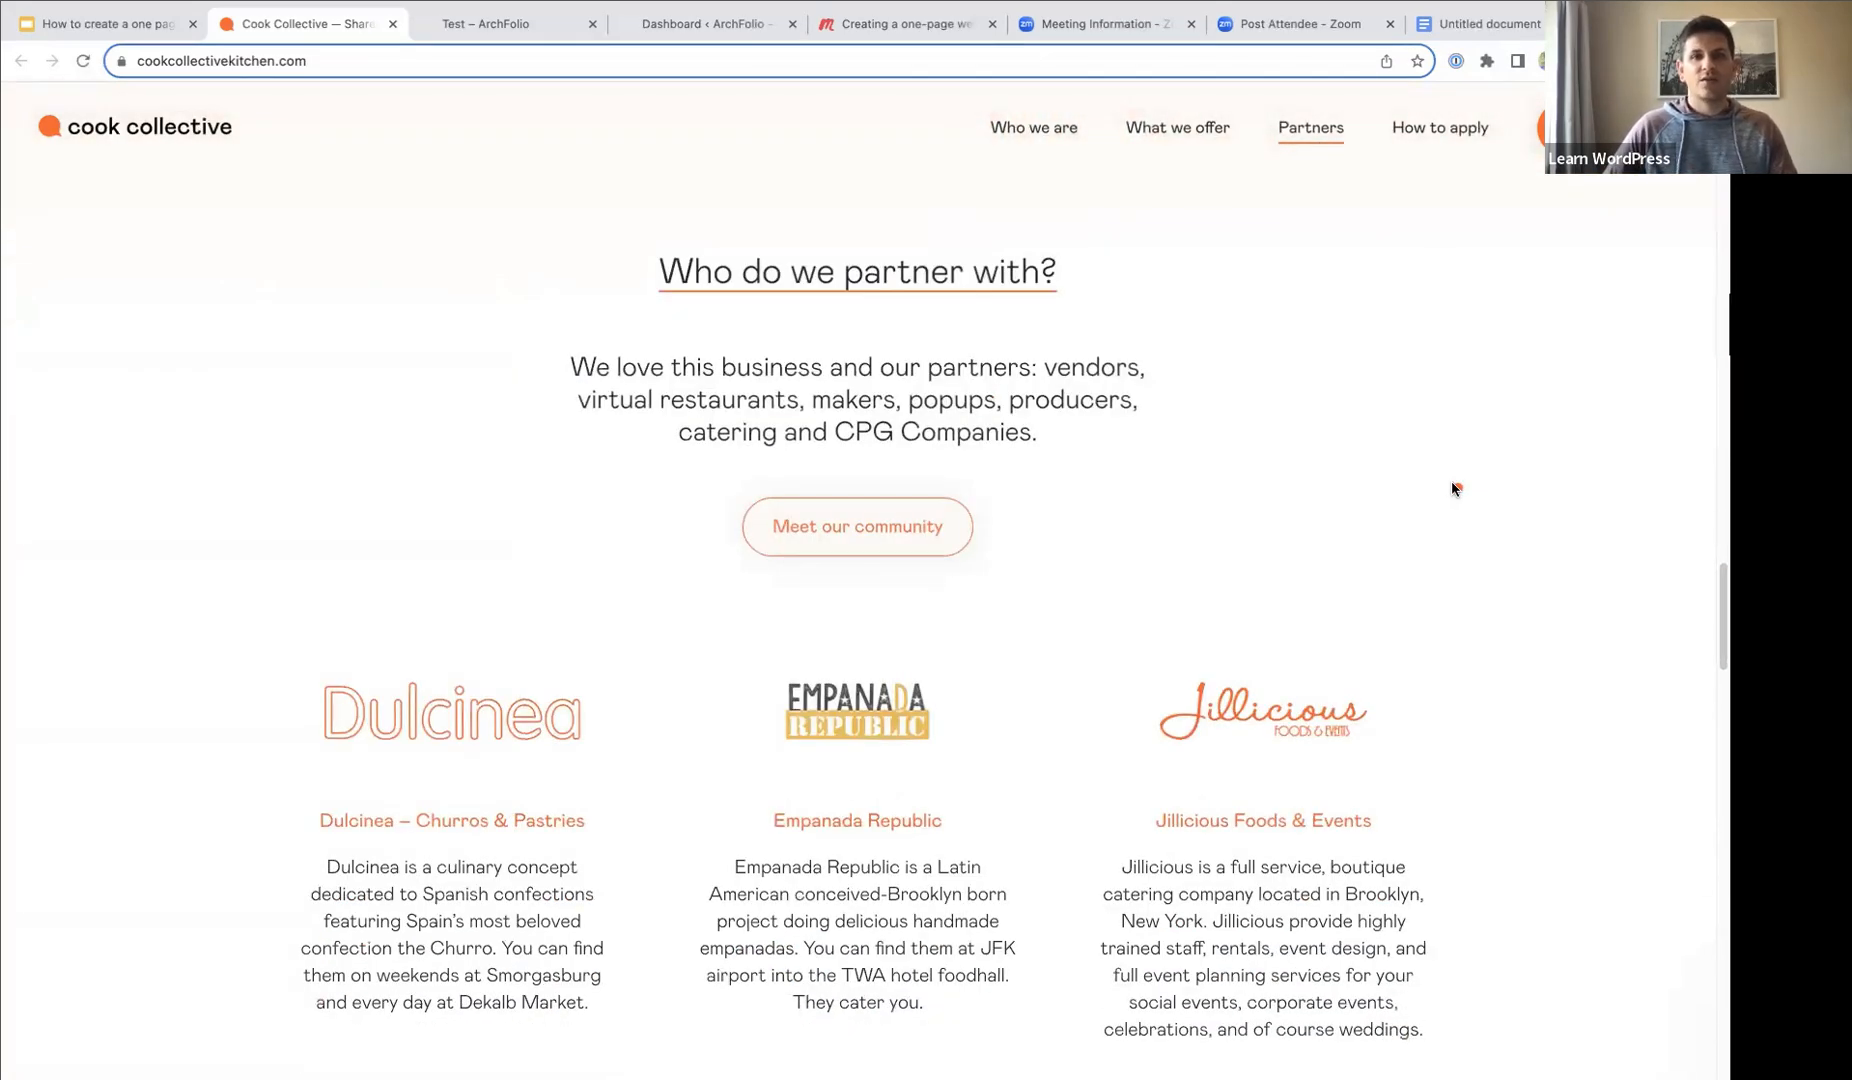
scroll(1450, 486, "down", 1)
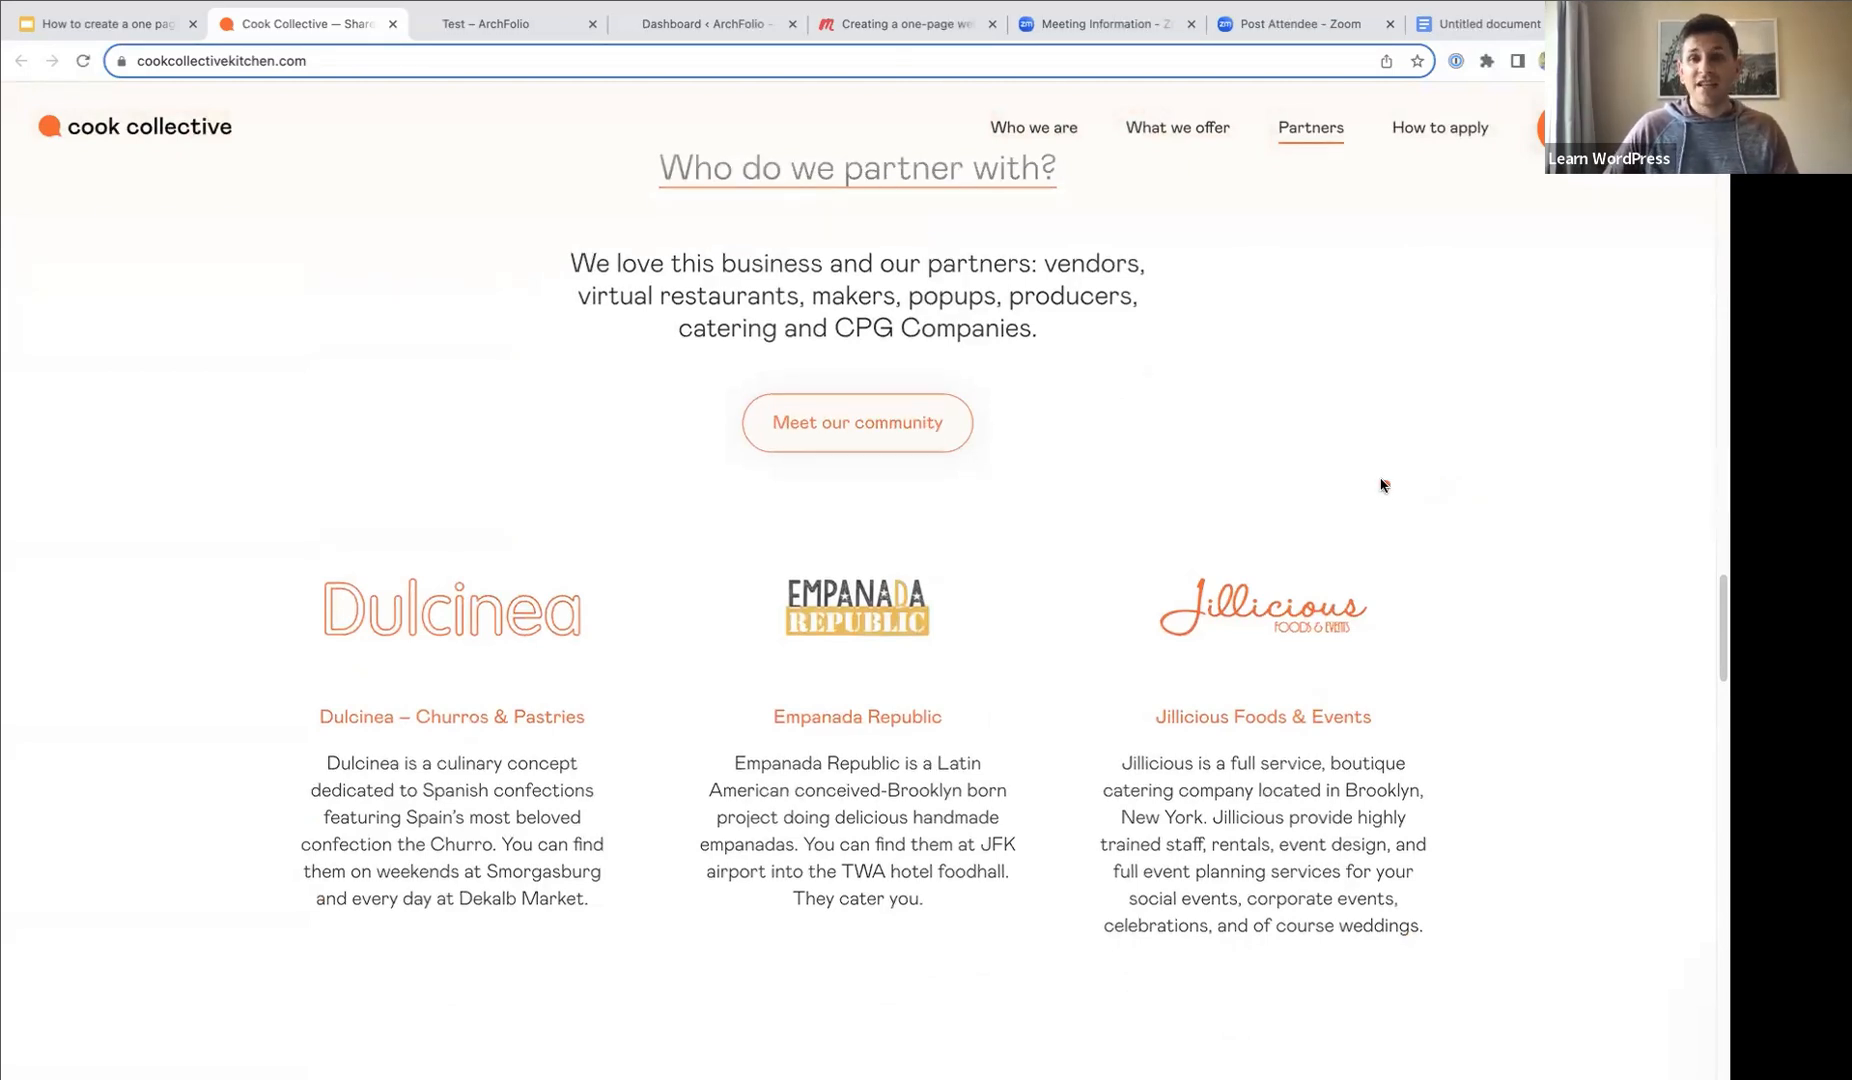
scroll(1381, 485, "down", 3)
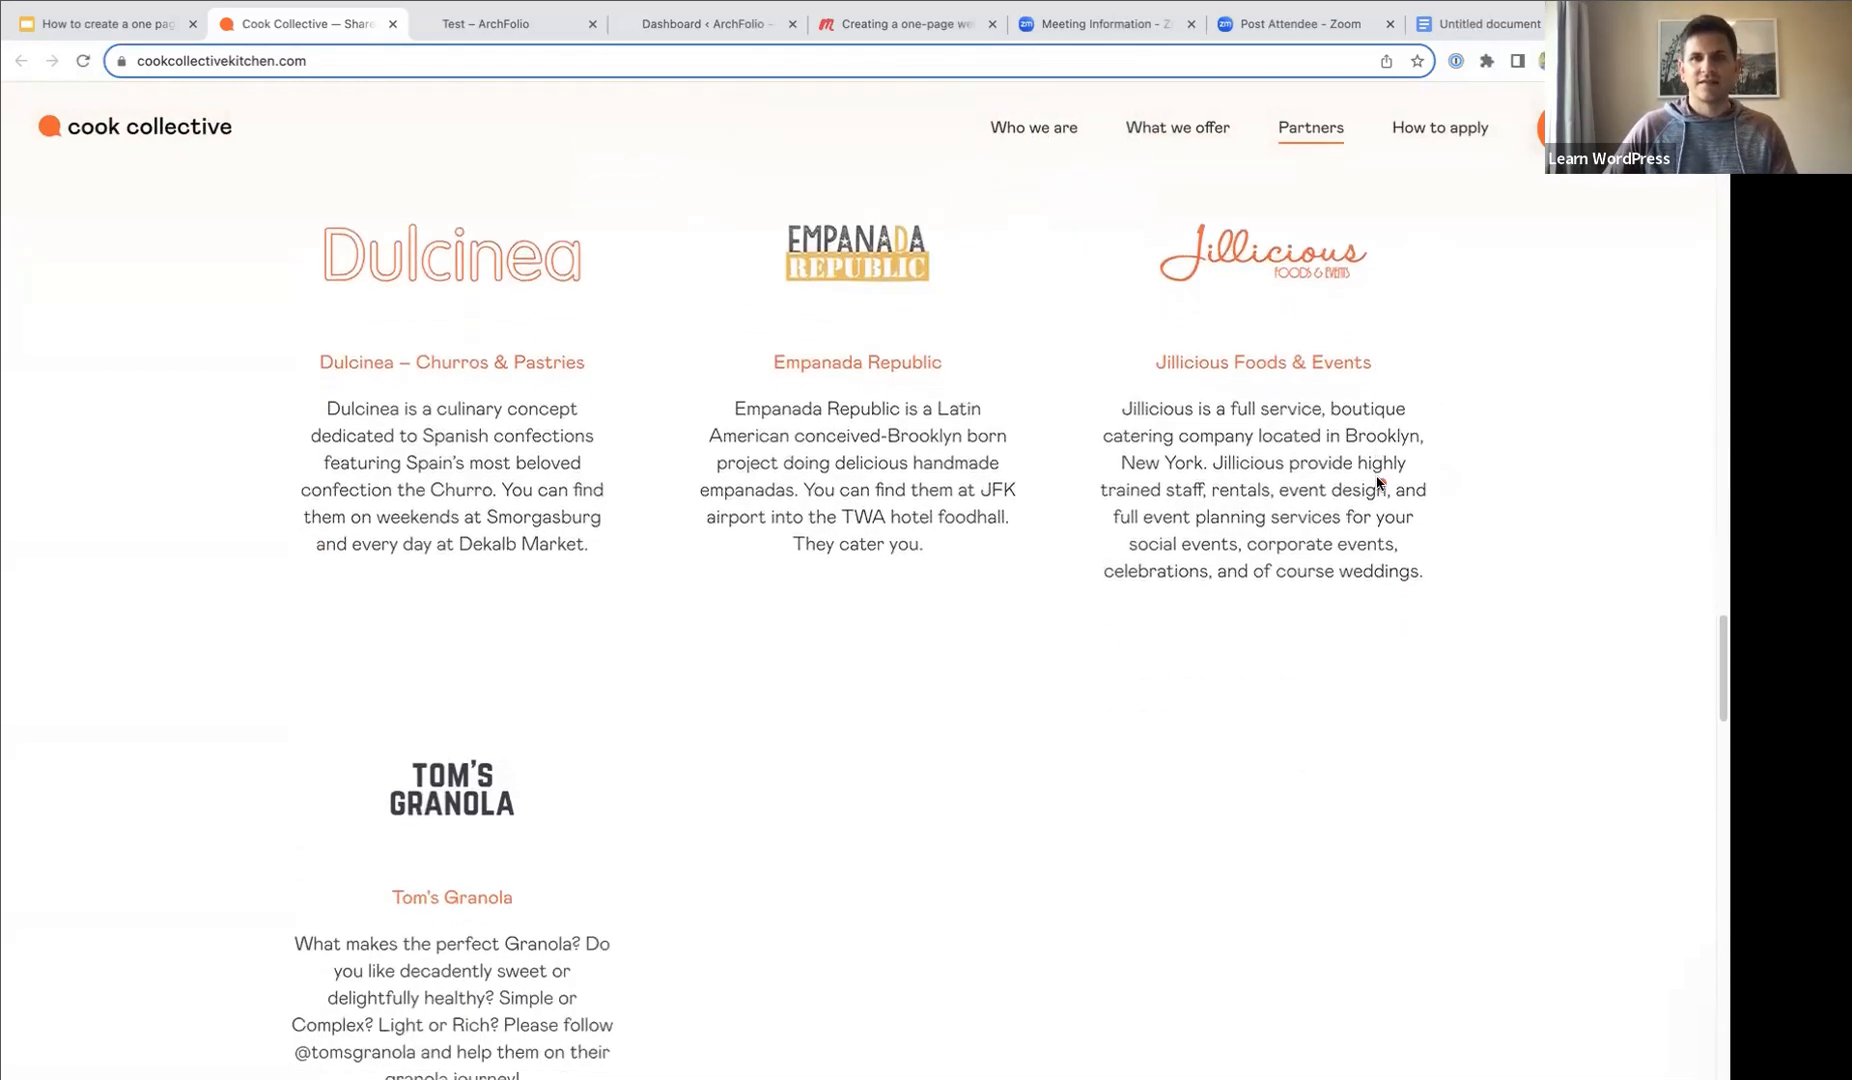
scroll(1377, 483, "down", 6)
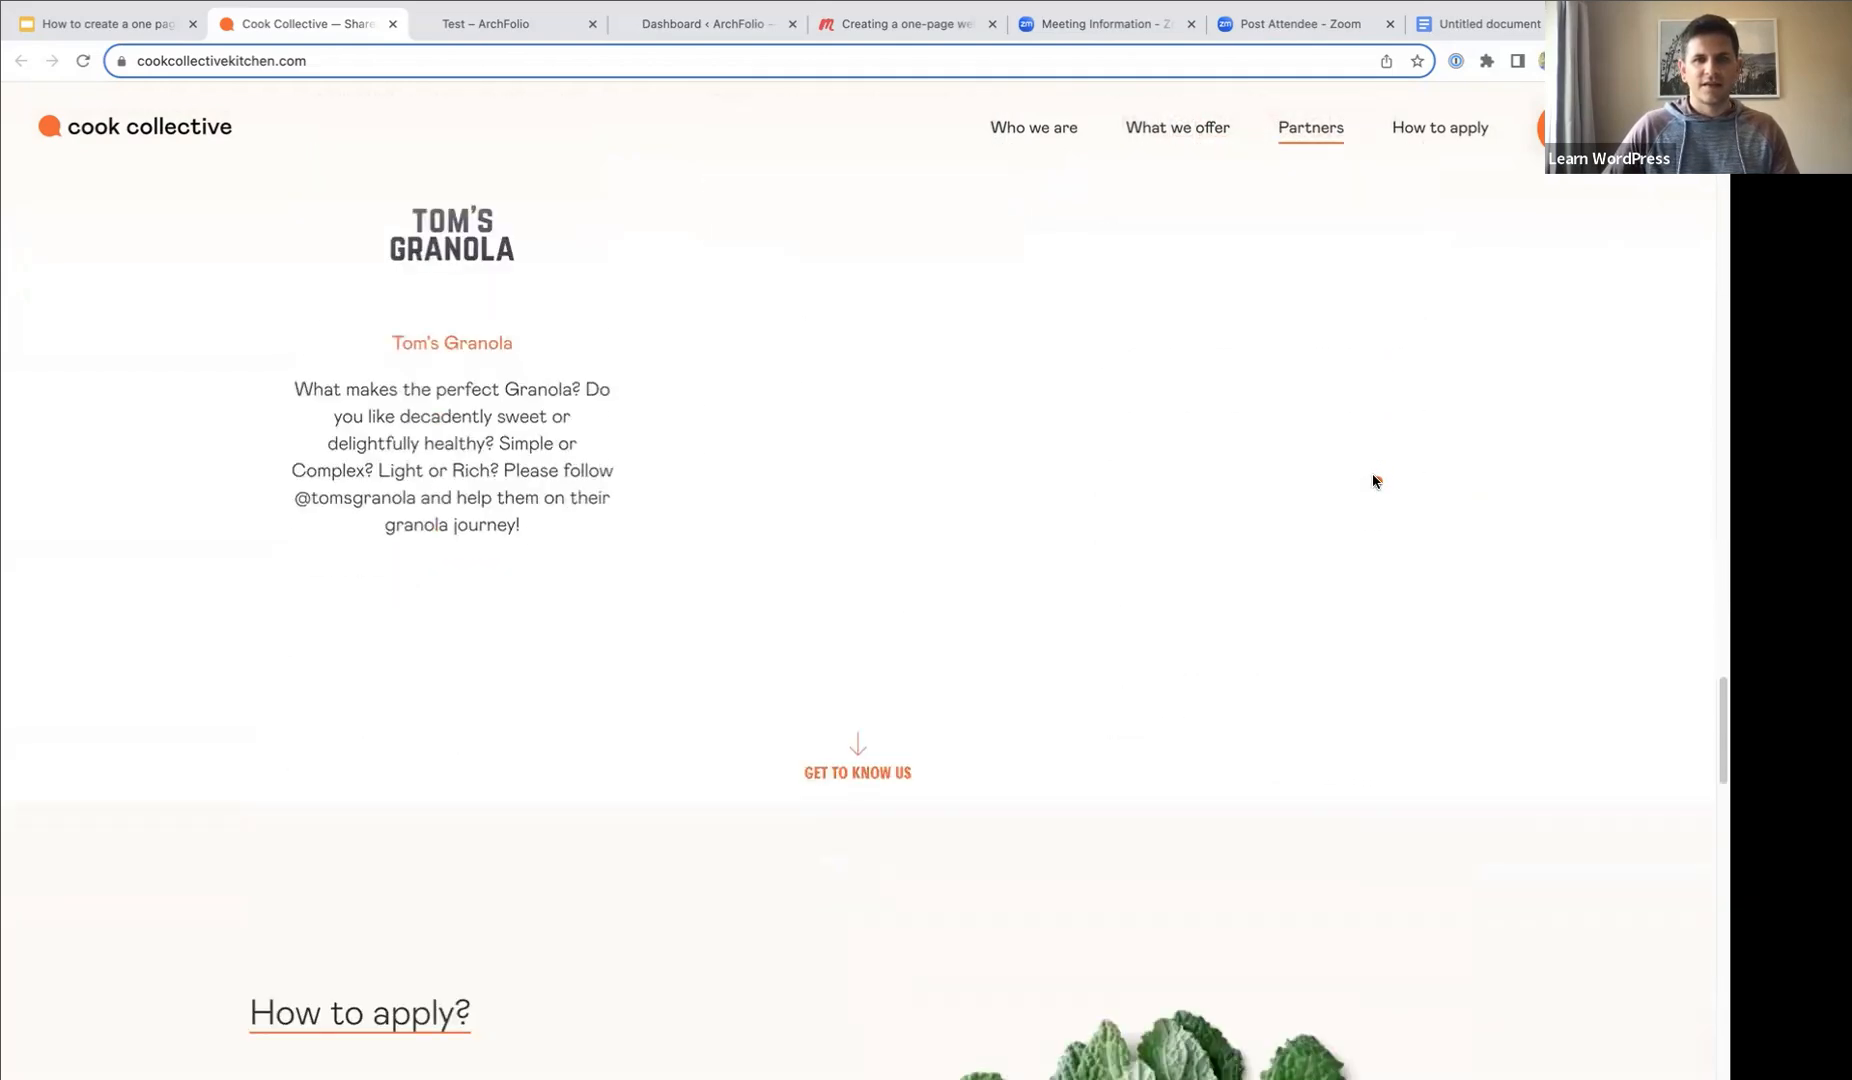
scroll(1373, 481, "down", 4)
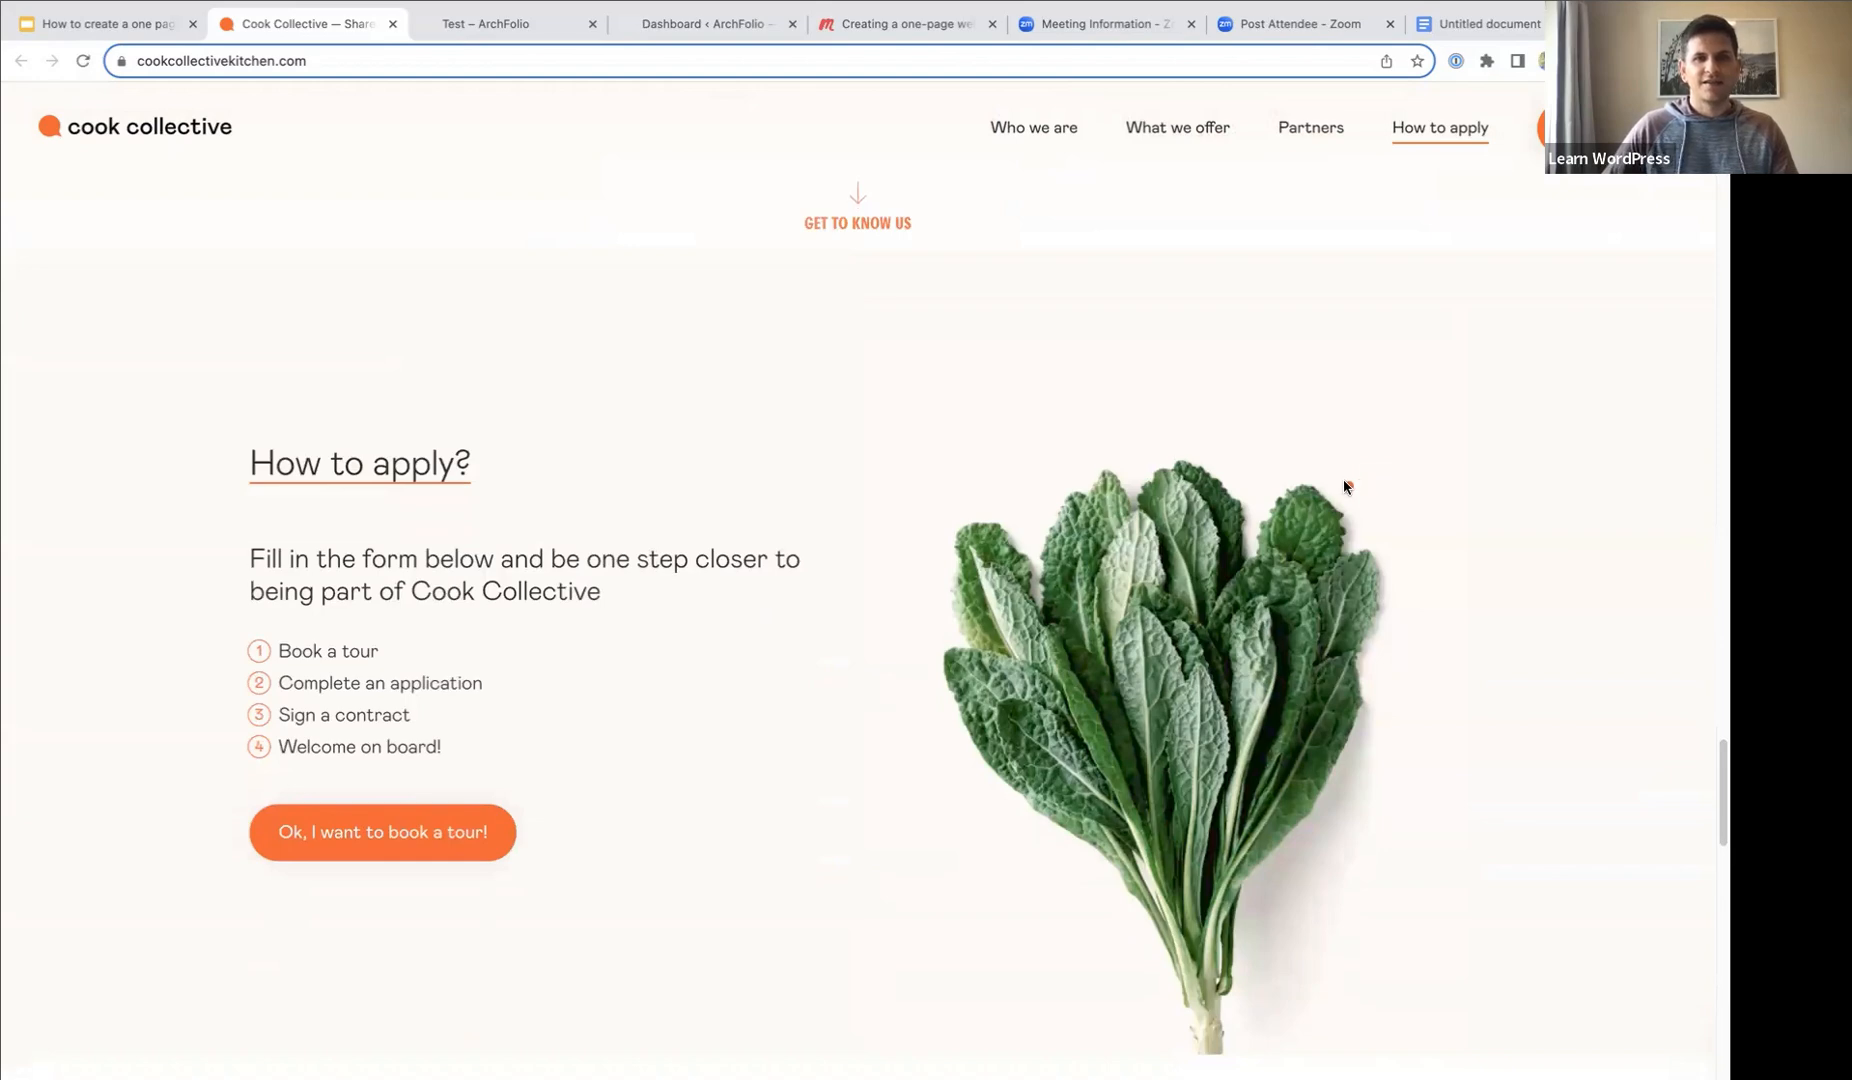
scroll(1344, 485, "down", 8)
scroll(1344, 485, "down", 4)
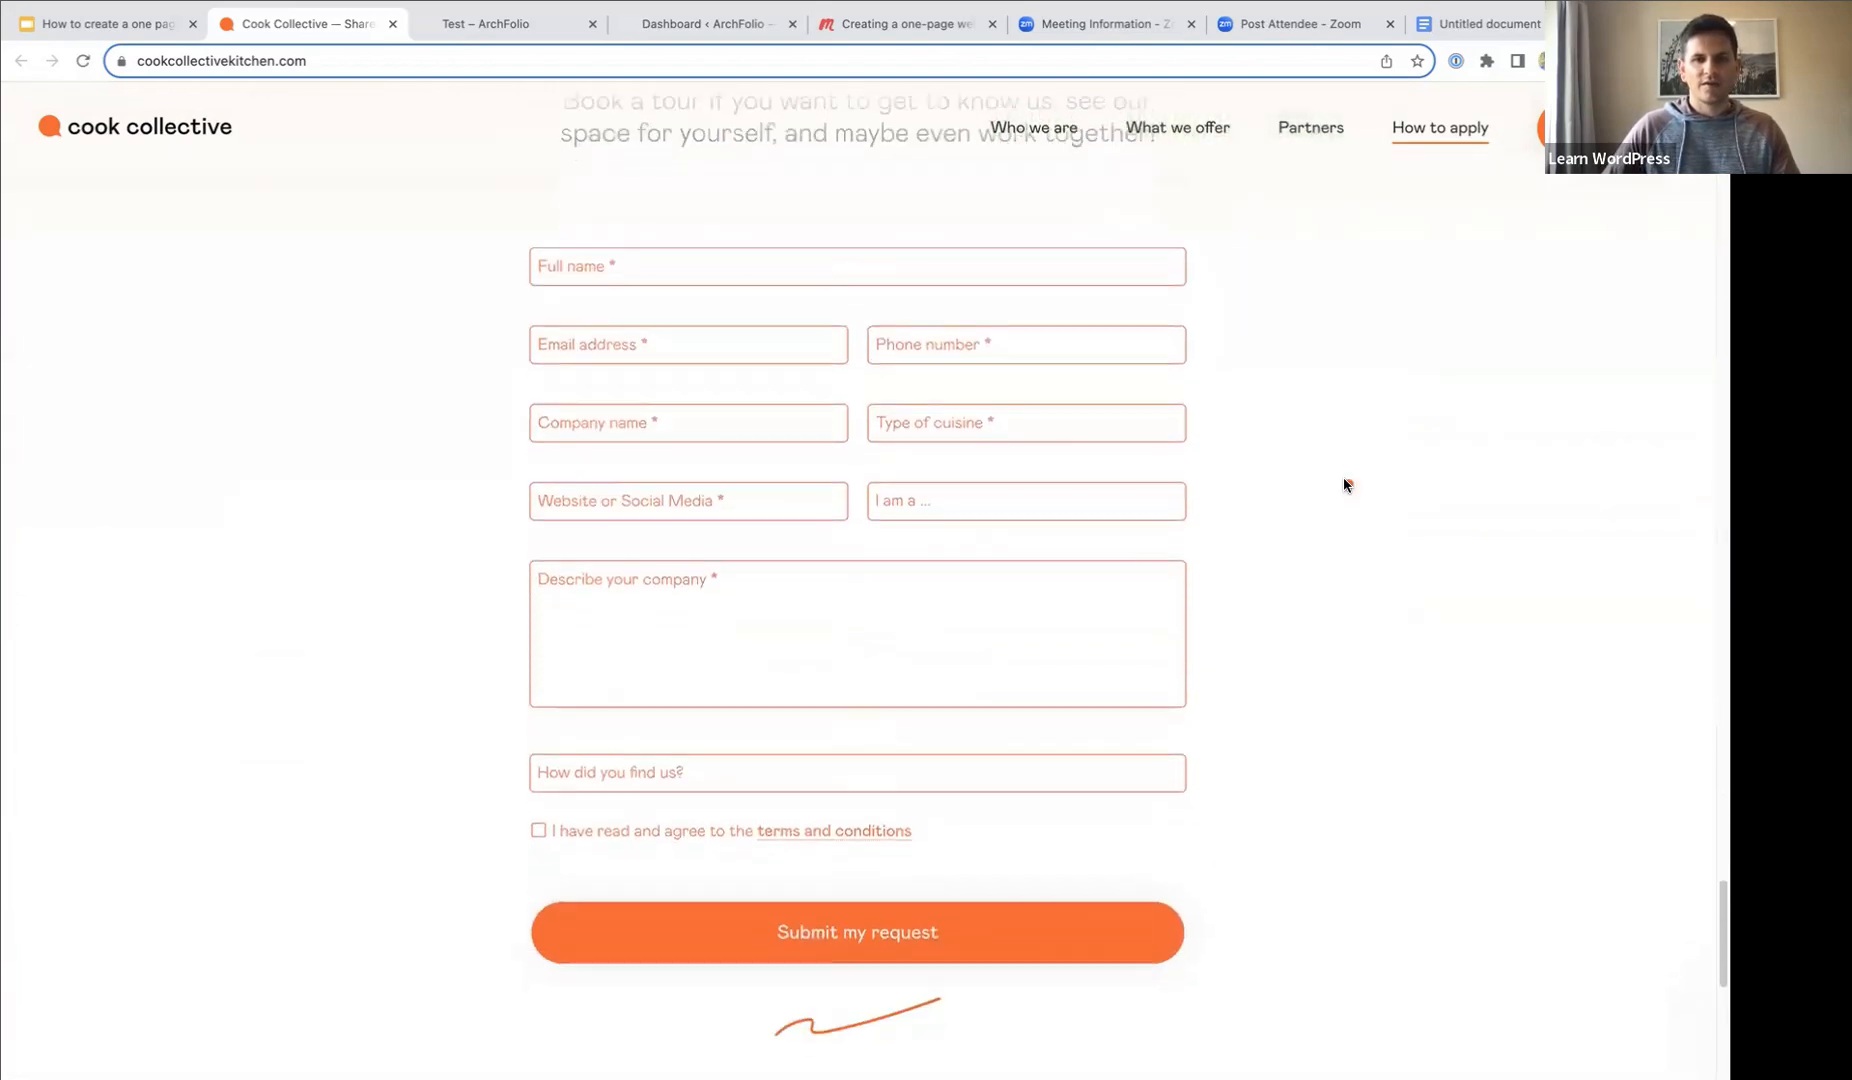
scroll(1344, 485, "down", 8)
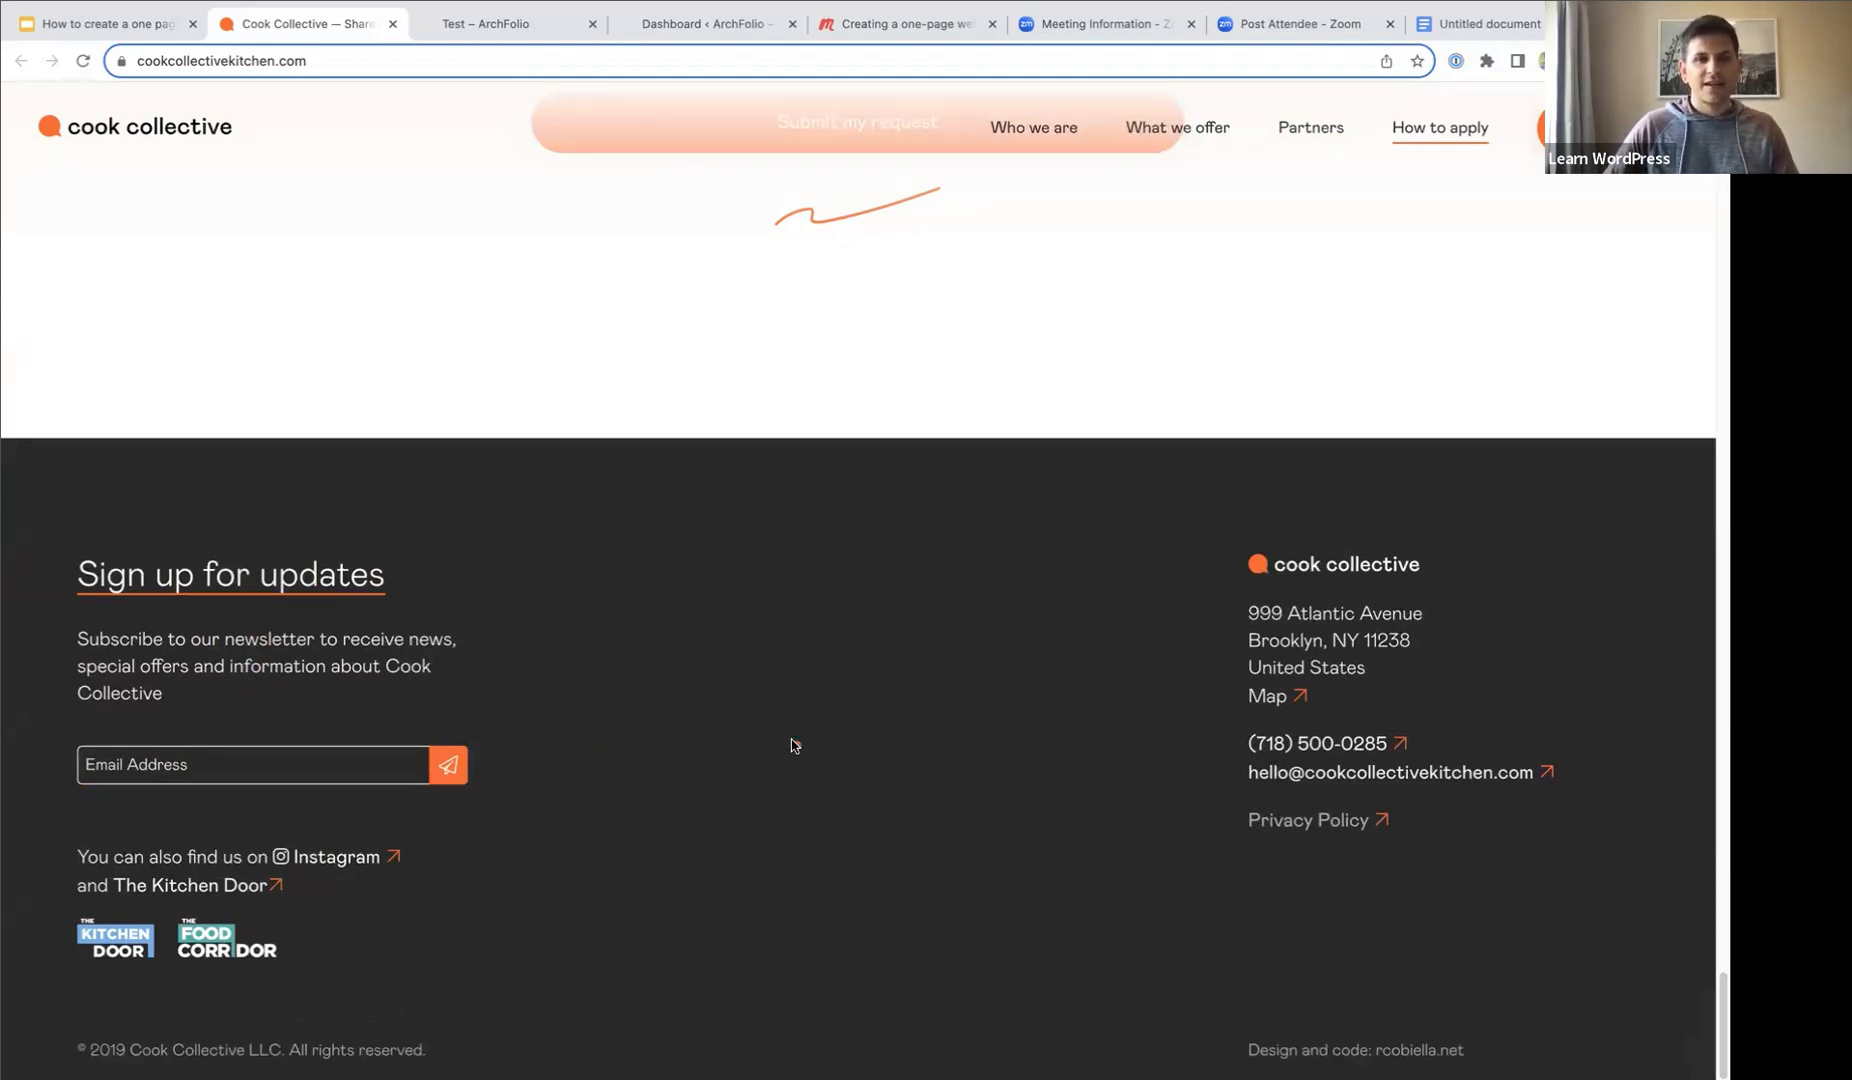
- Return to the page's beginning and follow the What we offer, Partners and How to apply navigation links to their sections
scroll(791, 745, "up", 4)
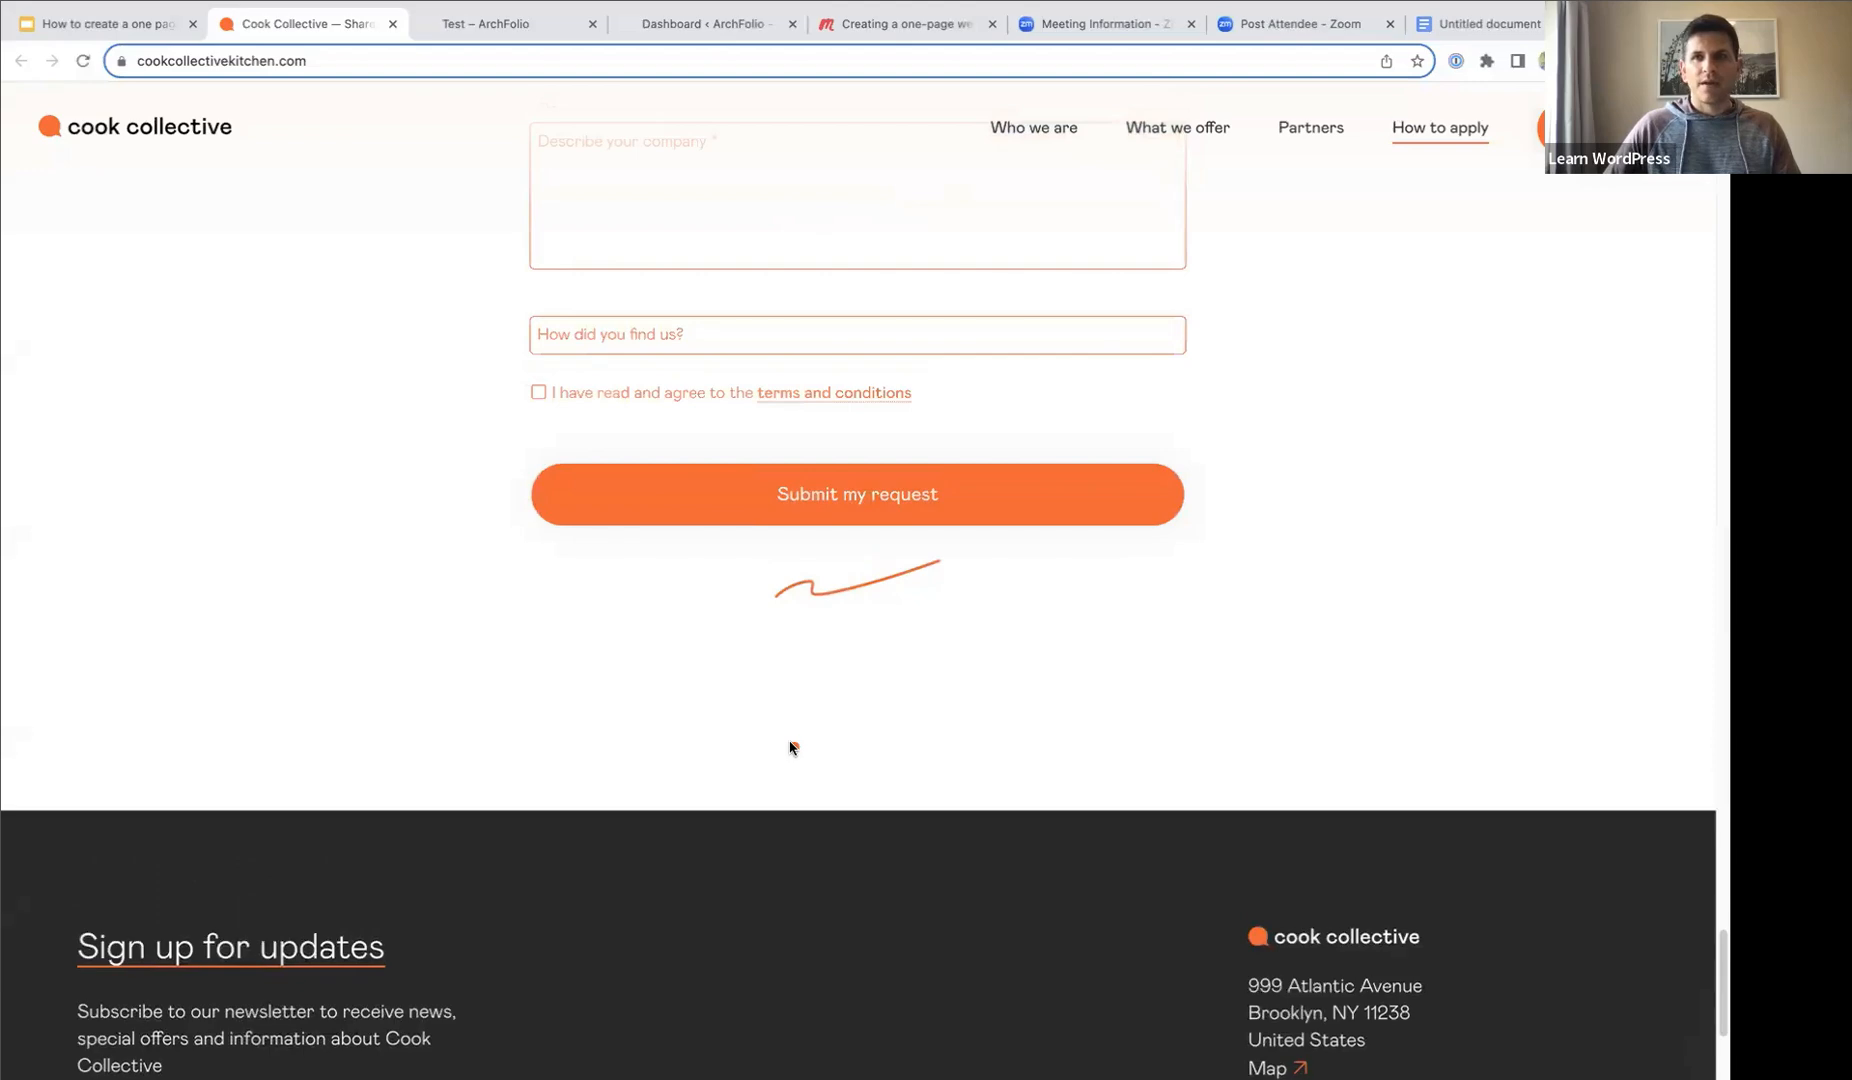
scroll(791, 747, "up", 15)
scroll(791, 747, "up", 15)
scroll(788, 748, "up", 15)
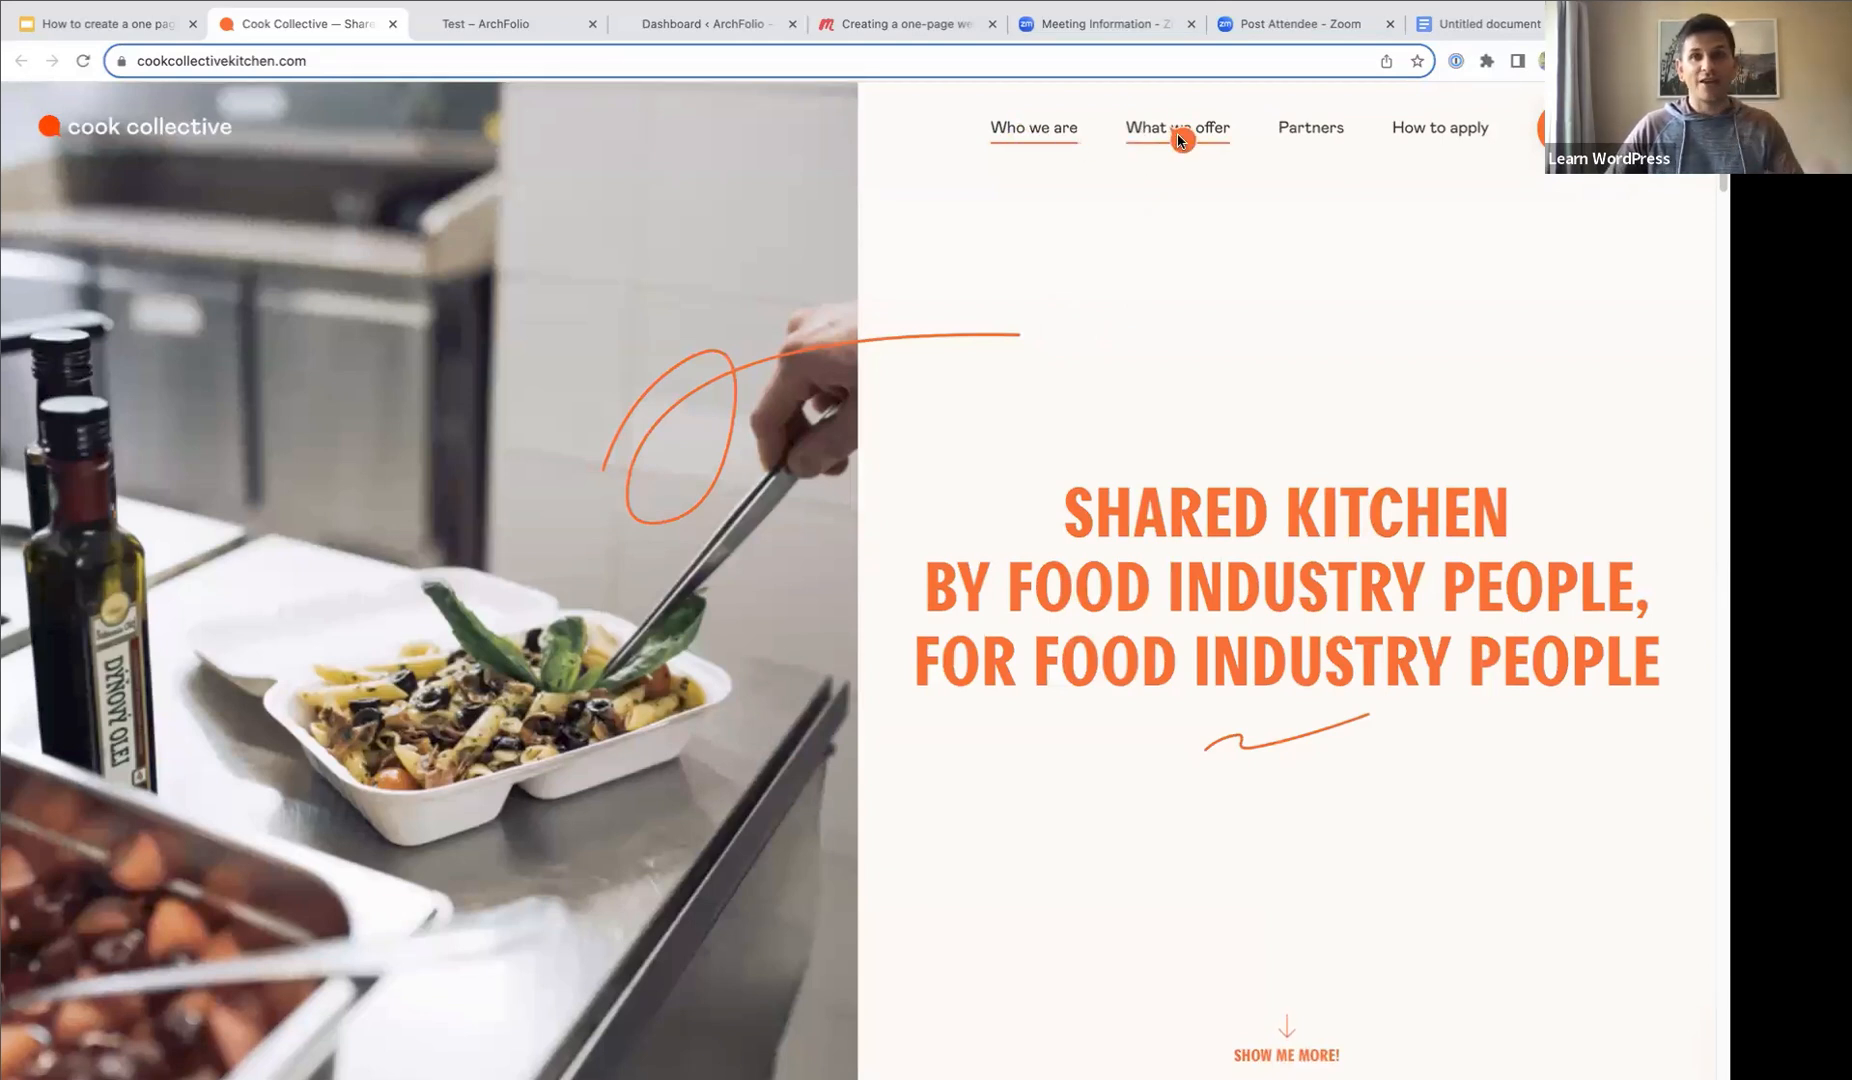
scroll(1180, 148, "down", 2)
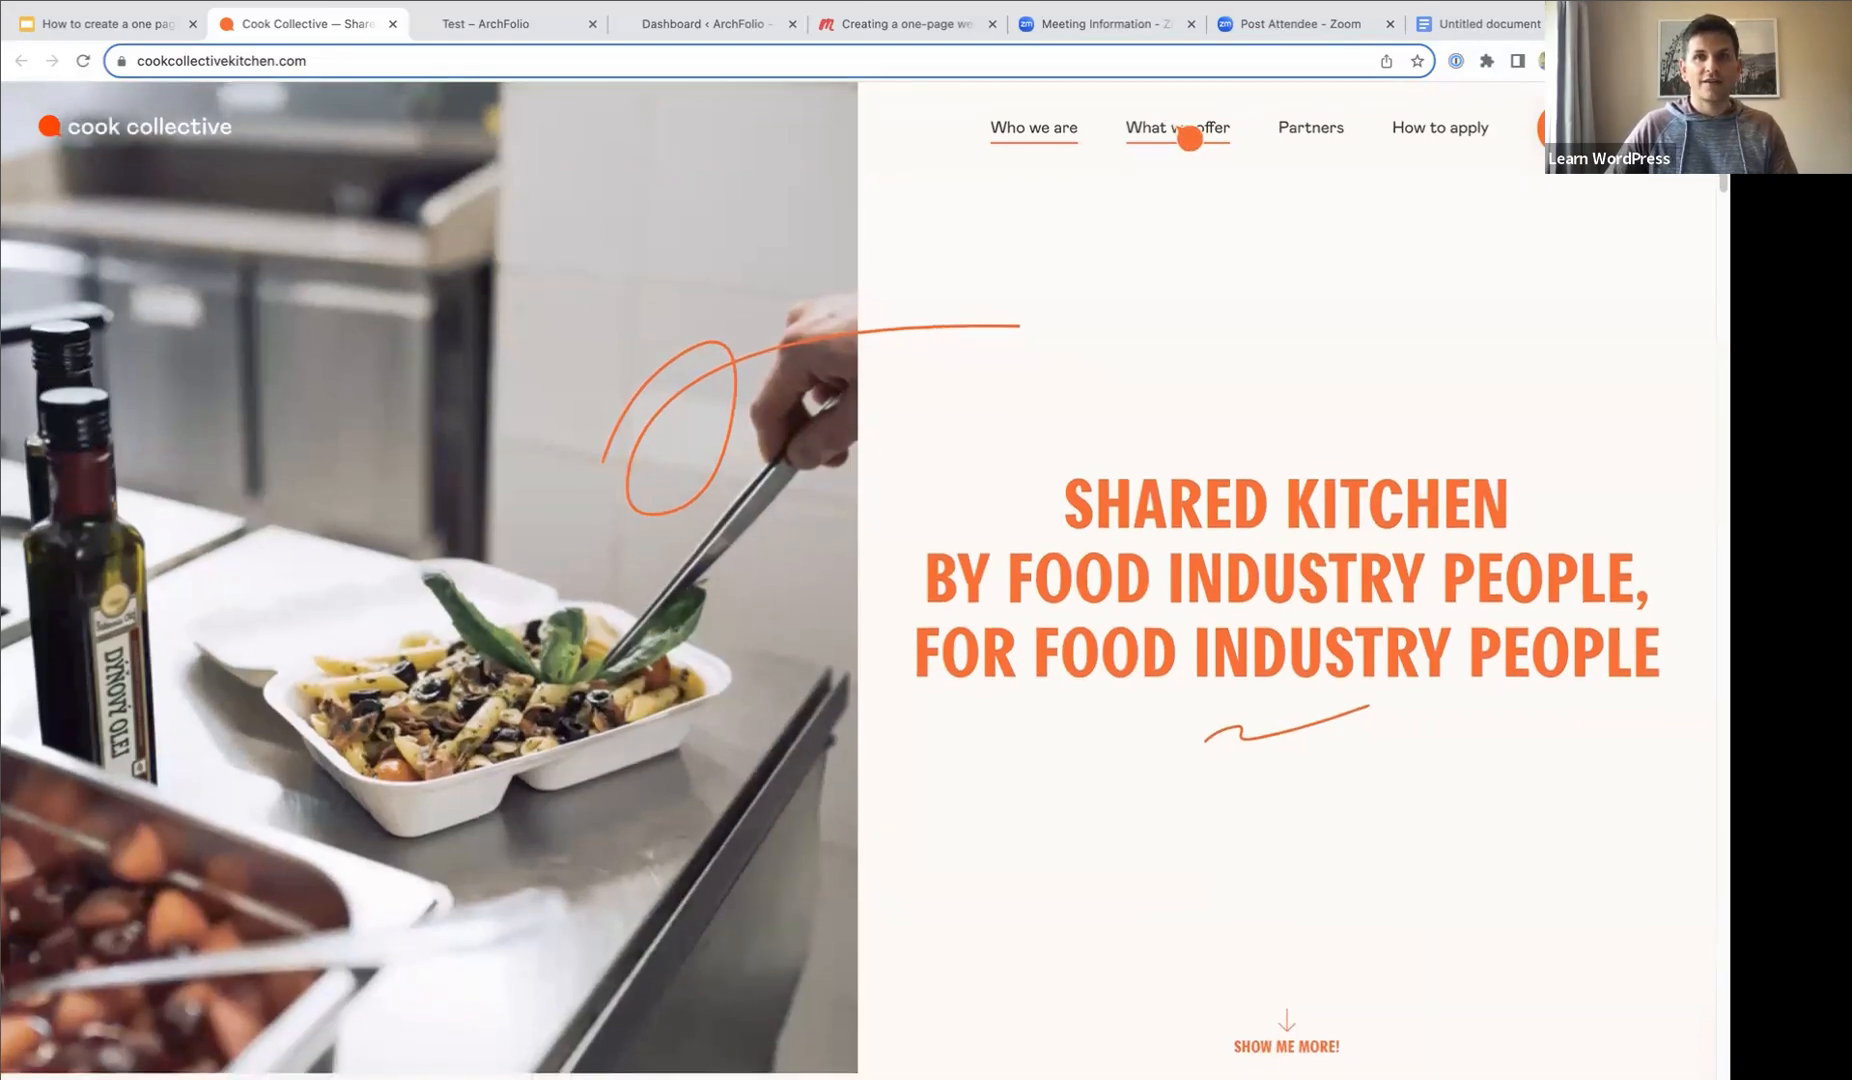
left_click(1188, 139)
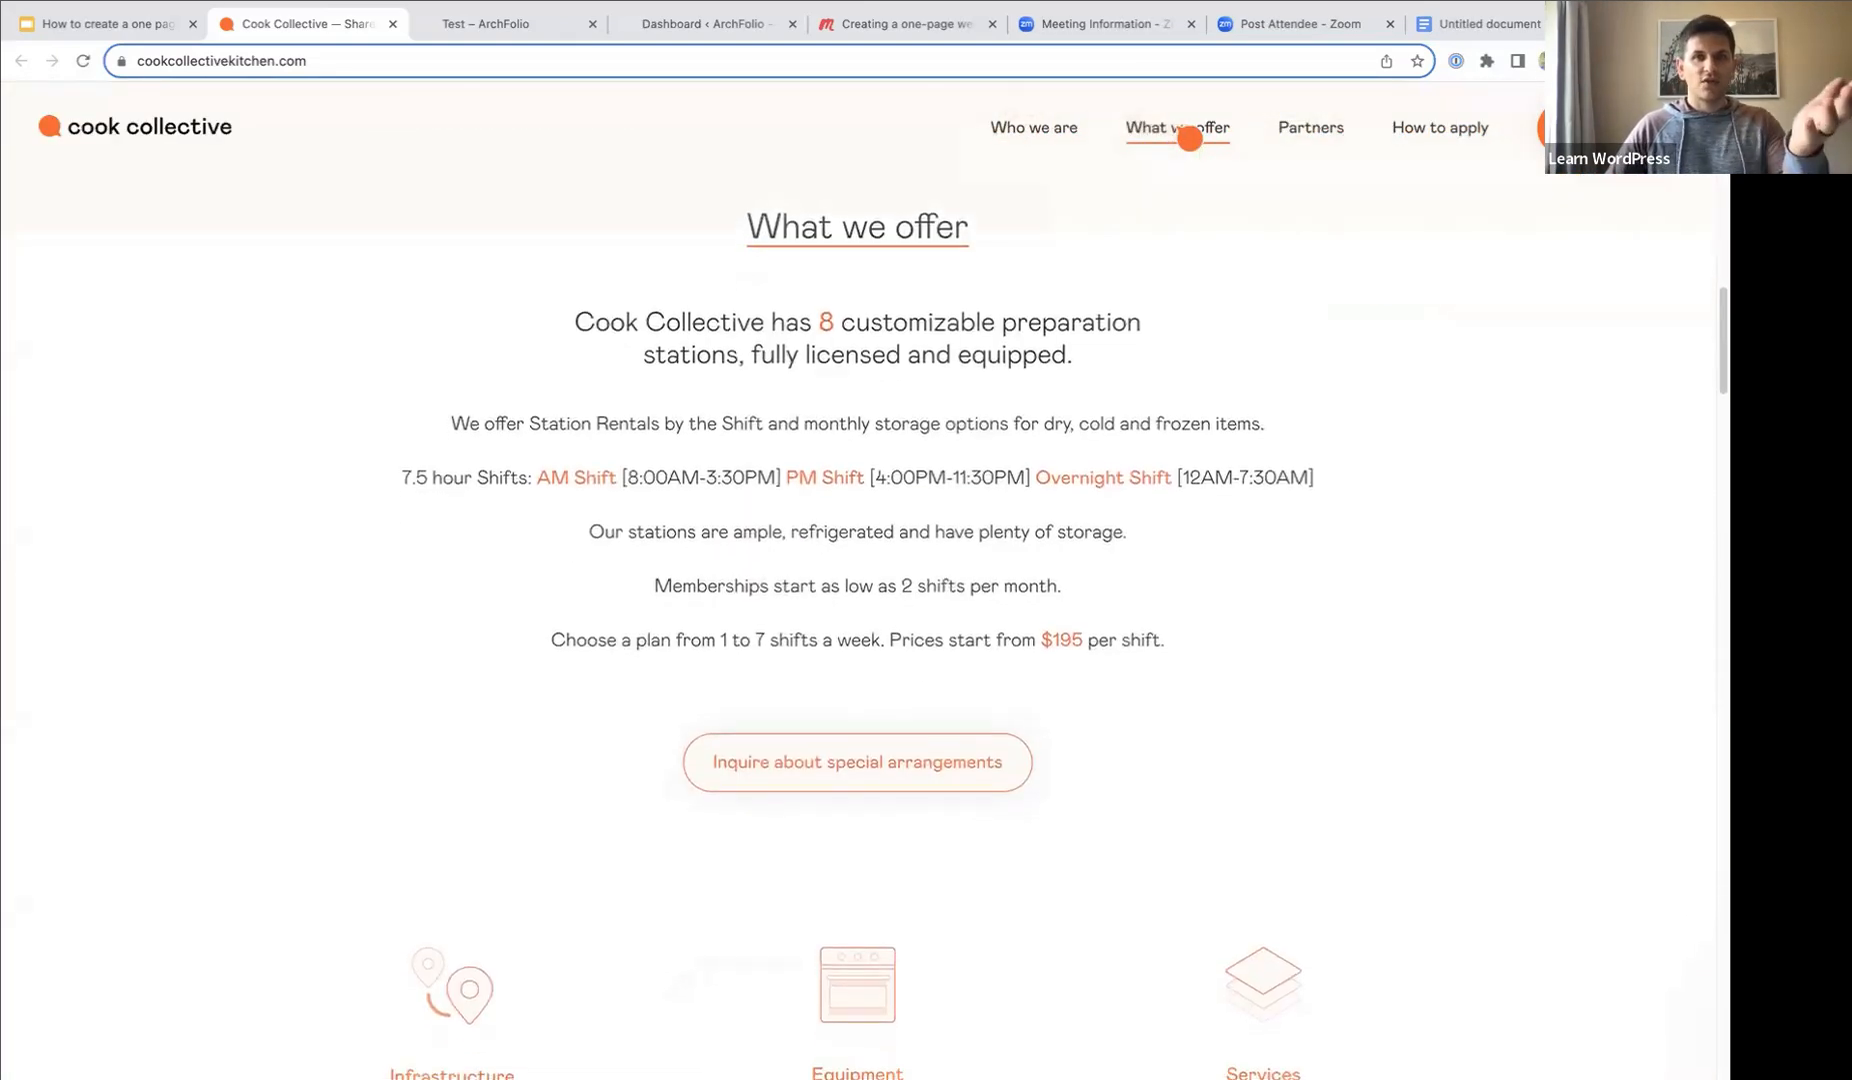
scroll(1335, 139, "down", 2)
left_click(1335, 139)
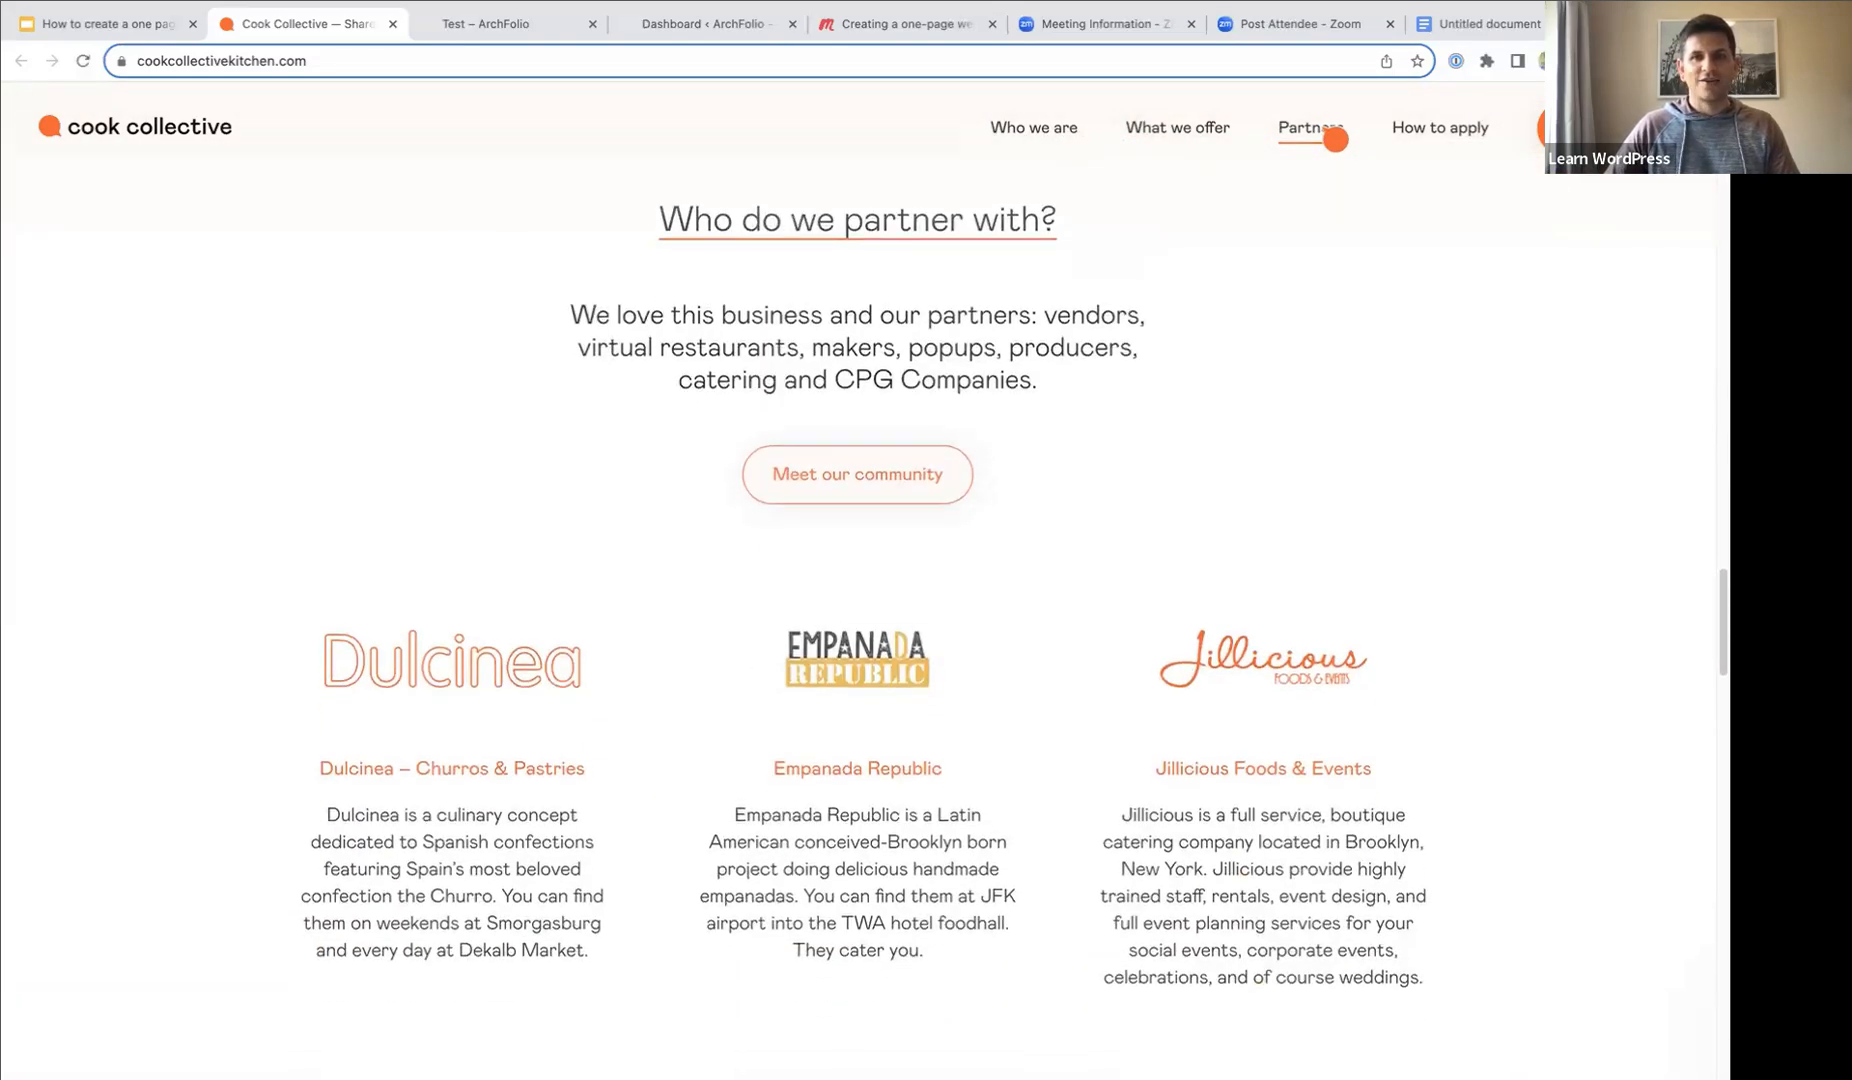
left_click(1451, 139)
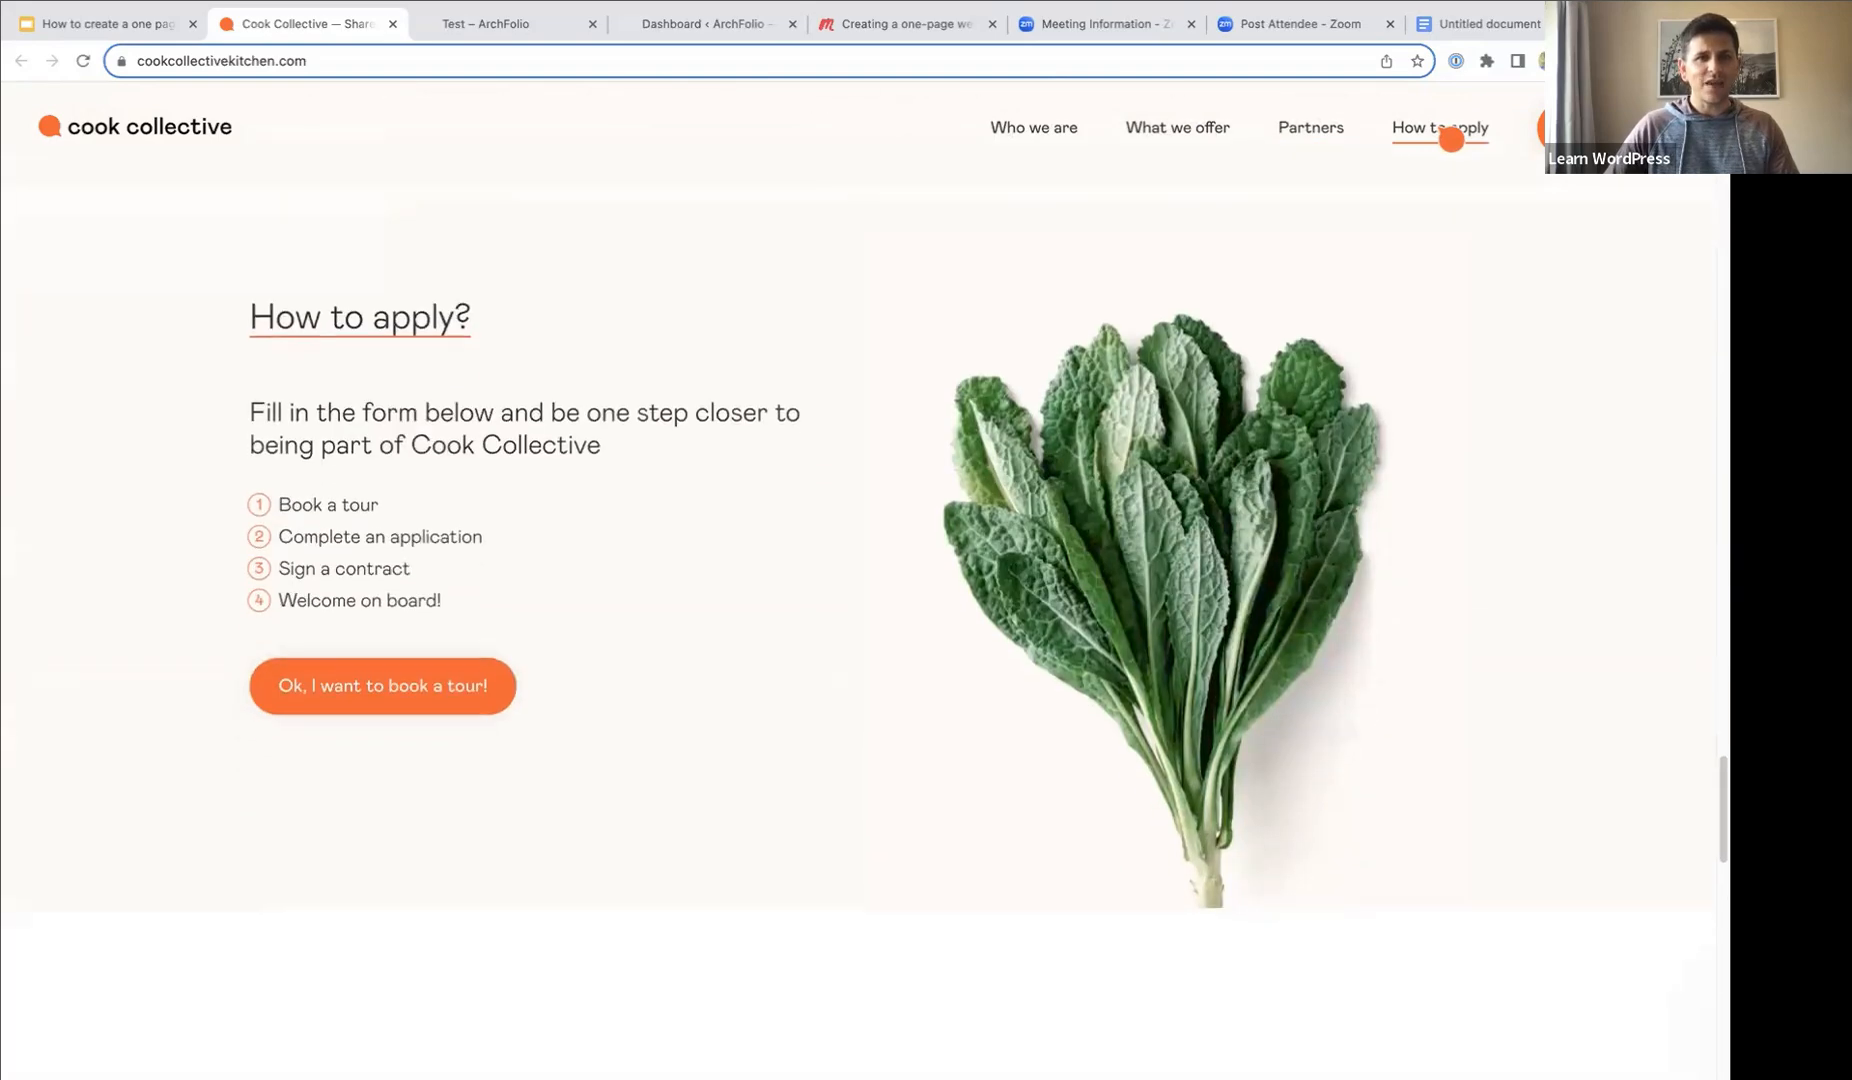
- Look over the Booking and information request form, then go back up to the hero section
scroll(1299, 520, "down", 6)
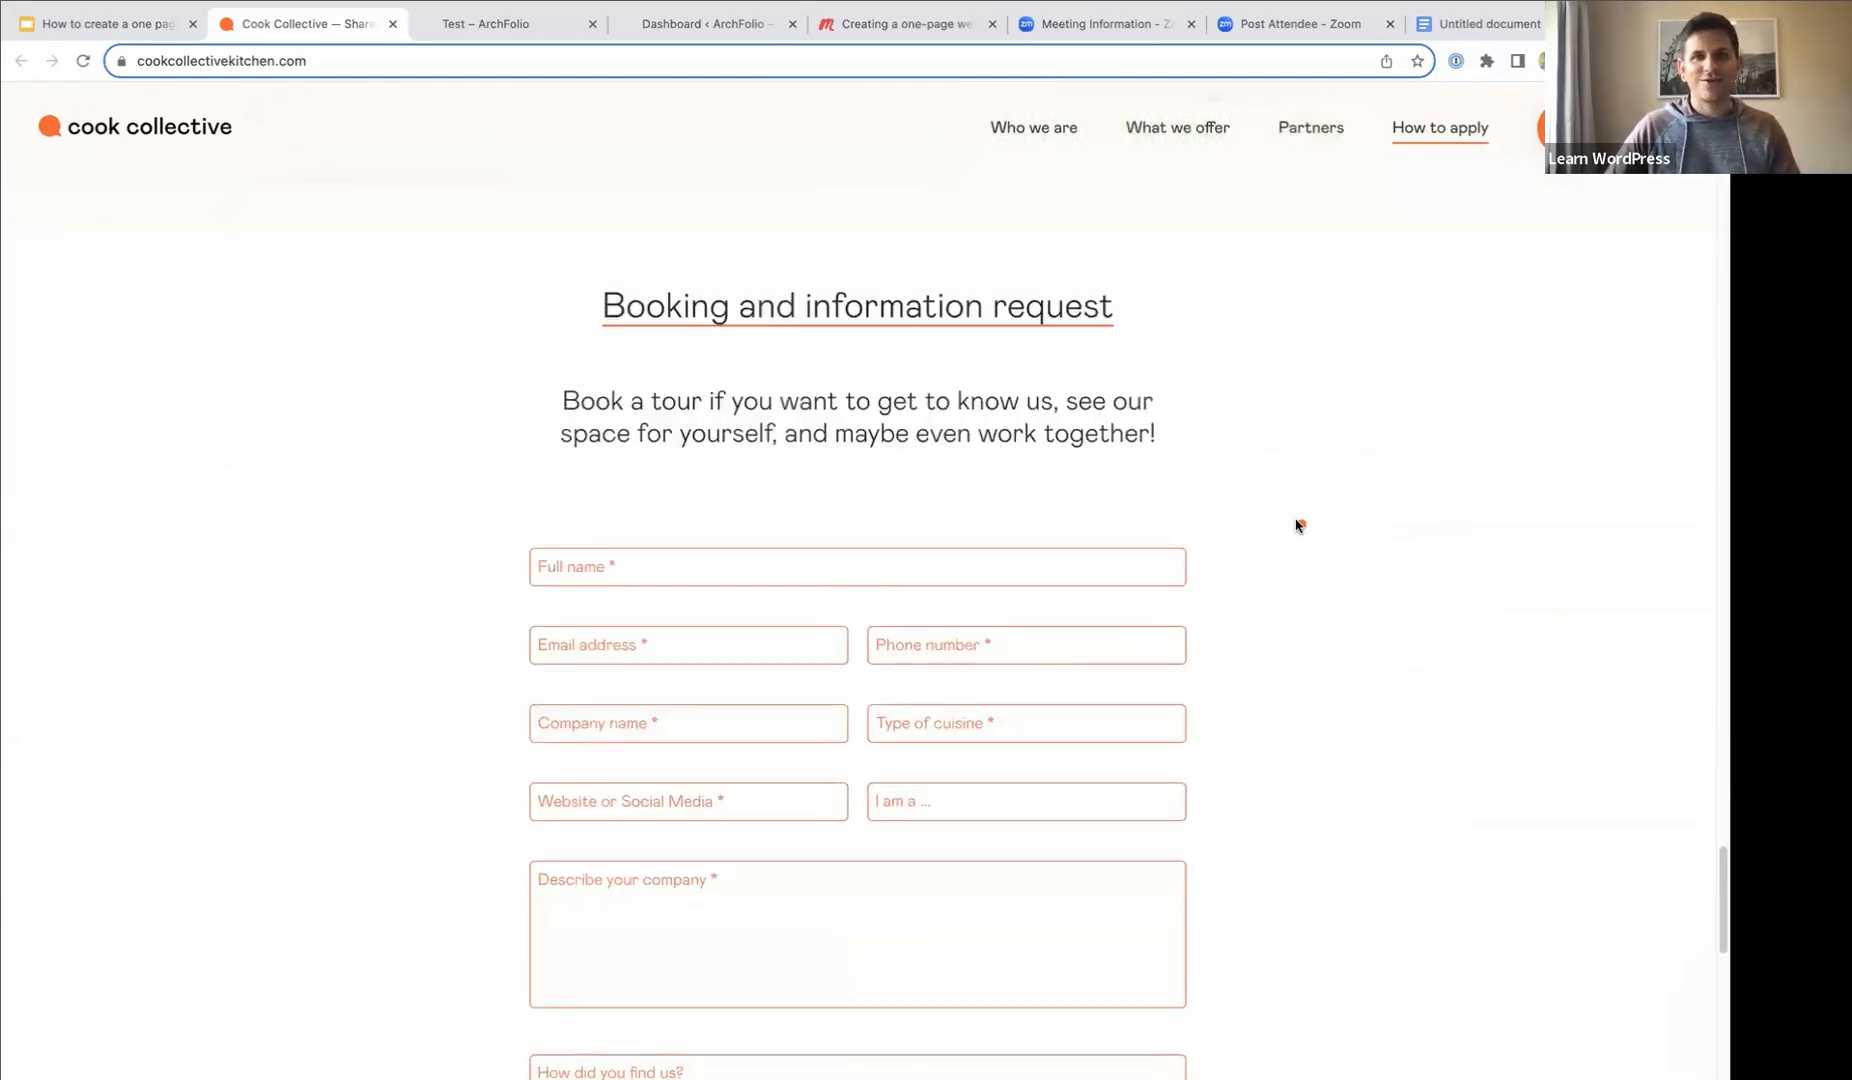
scroll(1298, 525, "down", 3)
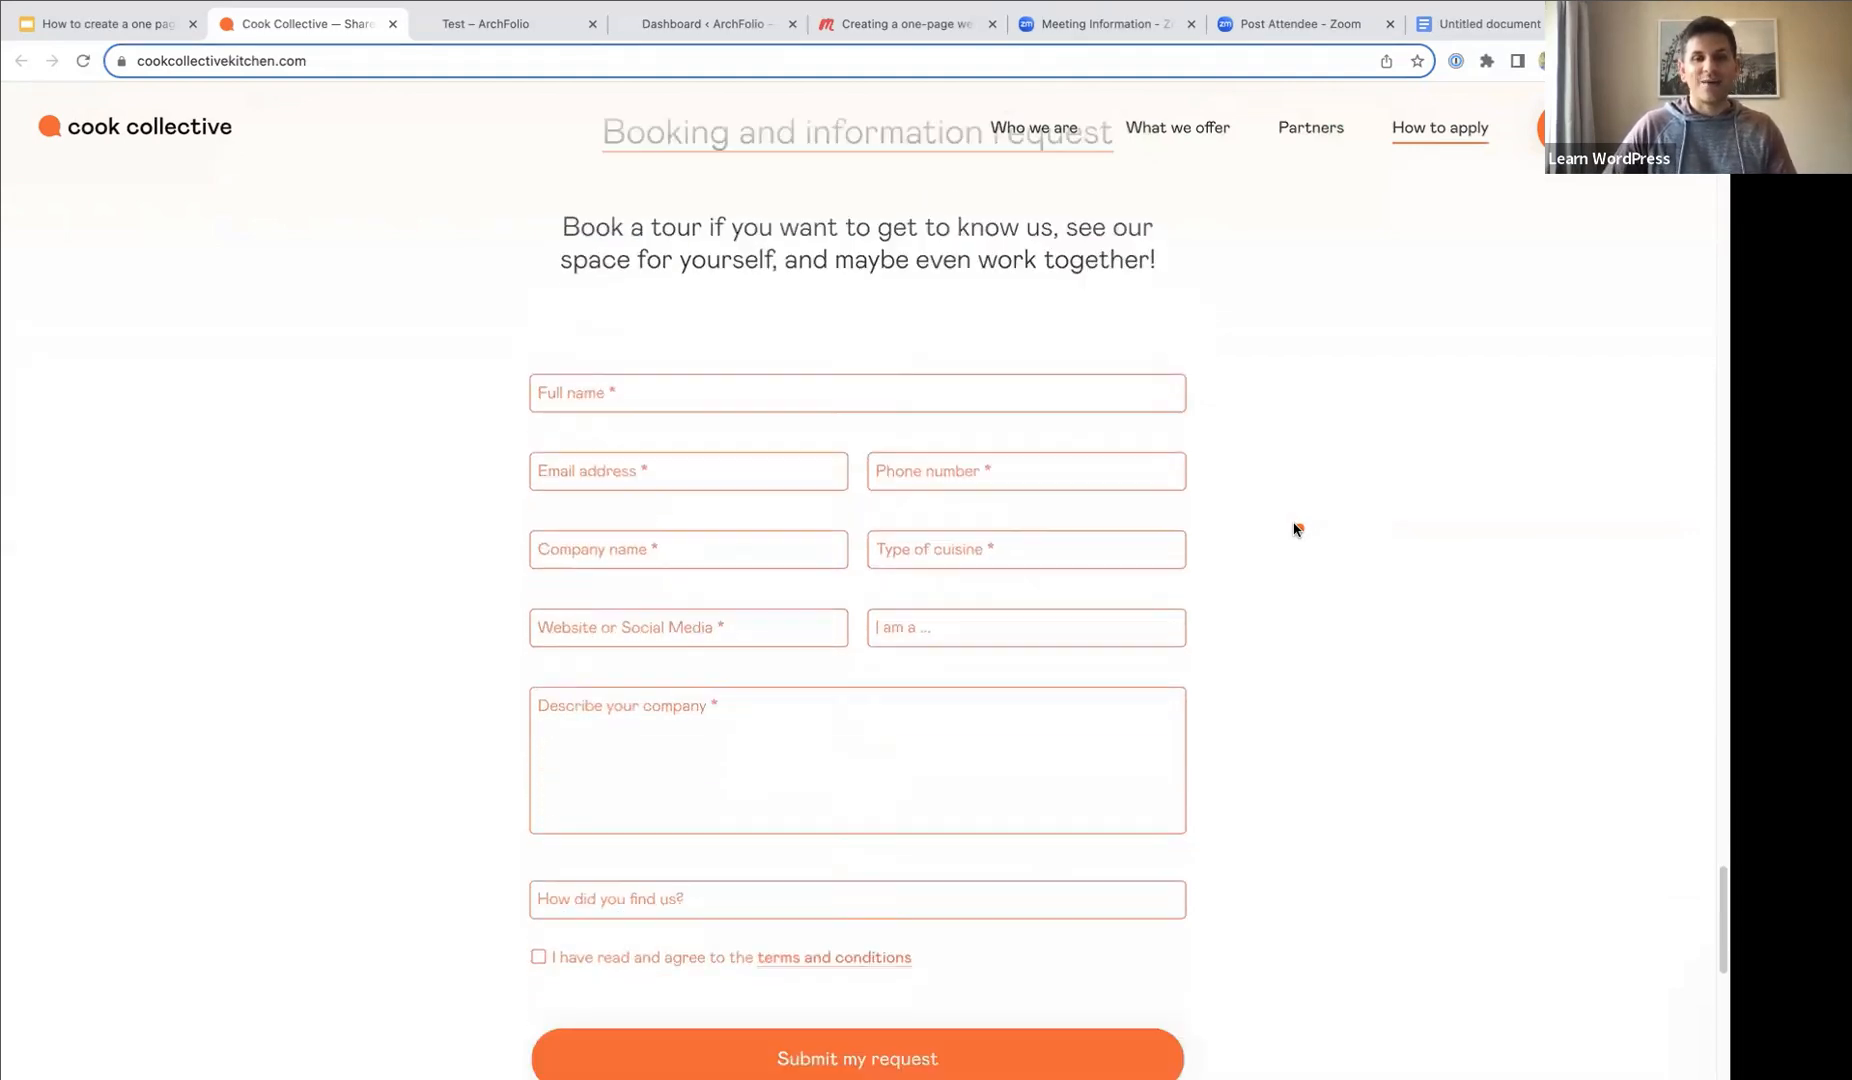
scroll(1296, 529, "up", 1)
scroll(1296, 529, "up", 4)
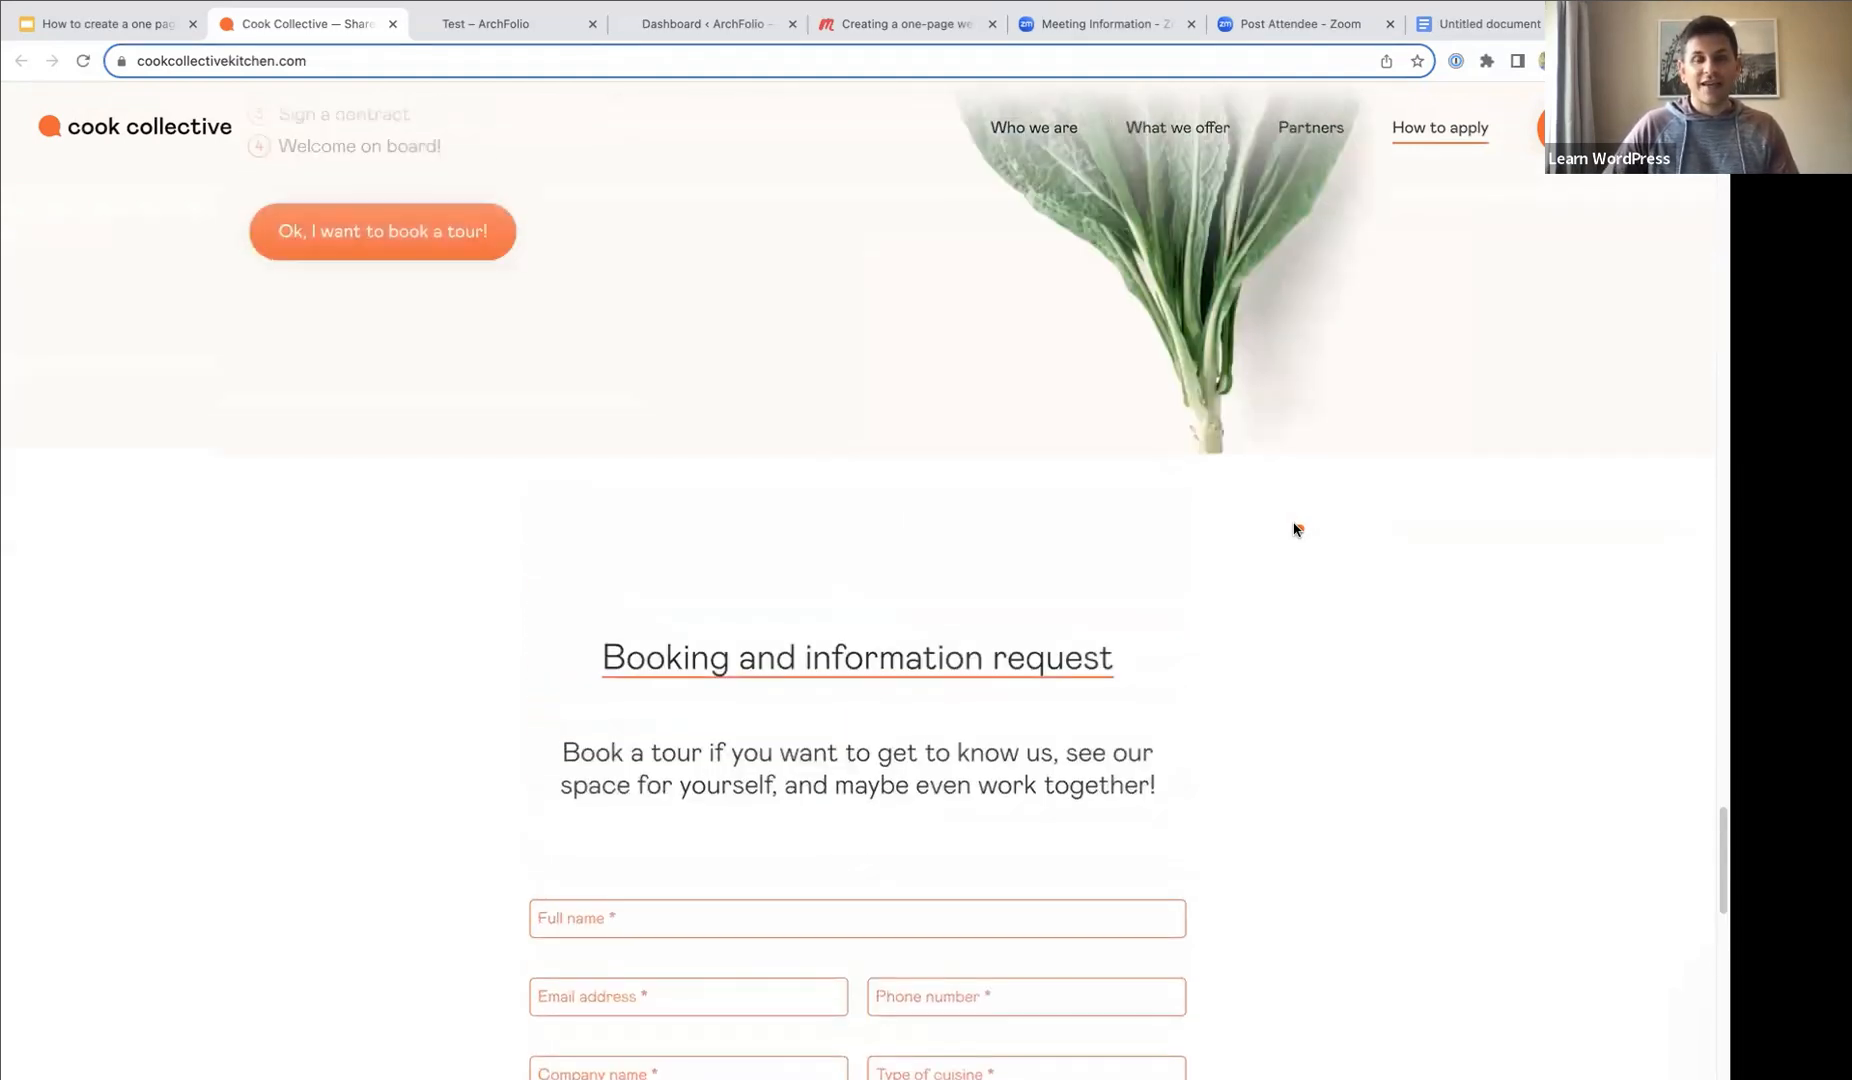
scroll(1296, 529, "up", 1)
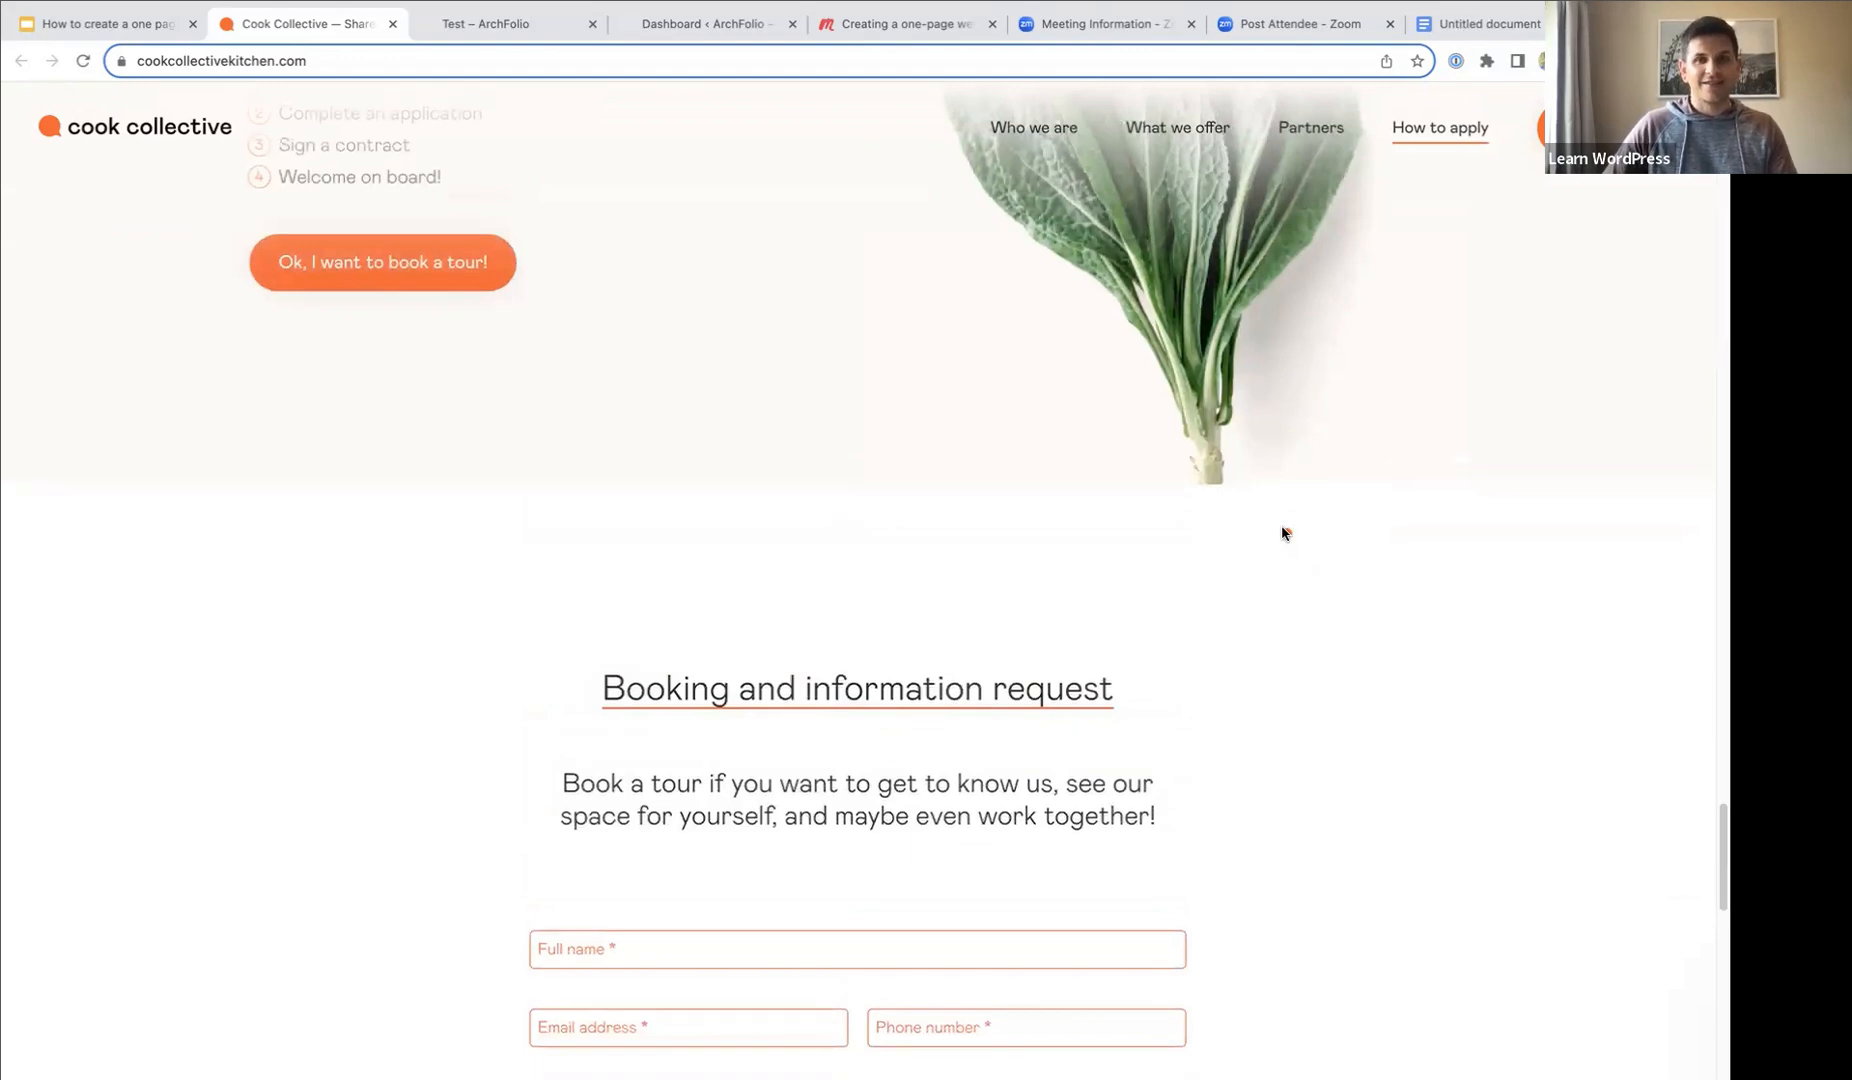
scroll(1285, 529, "up", 2)
scroll(1268, 531, "up", 13)
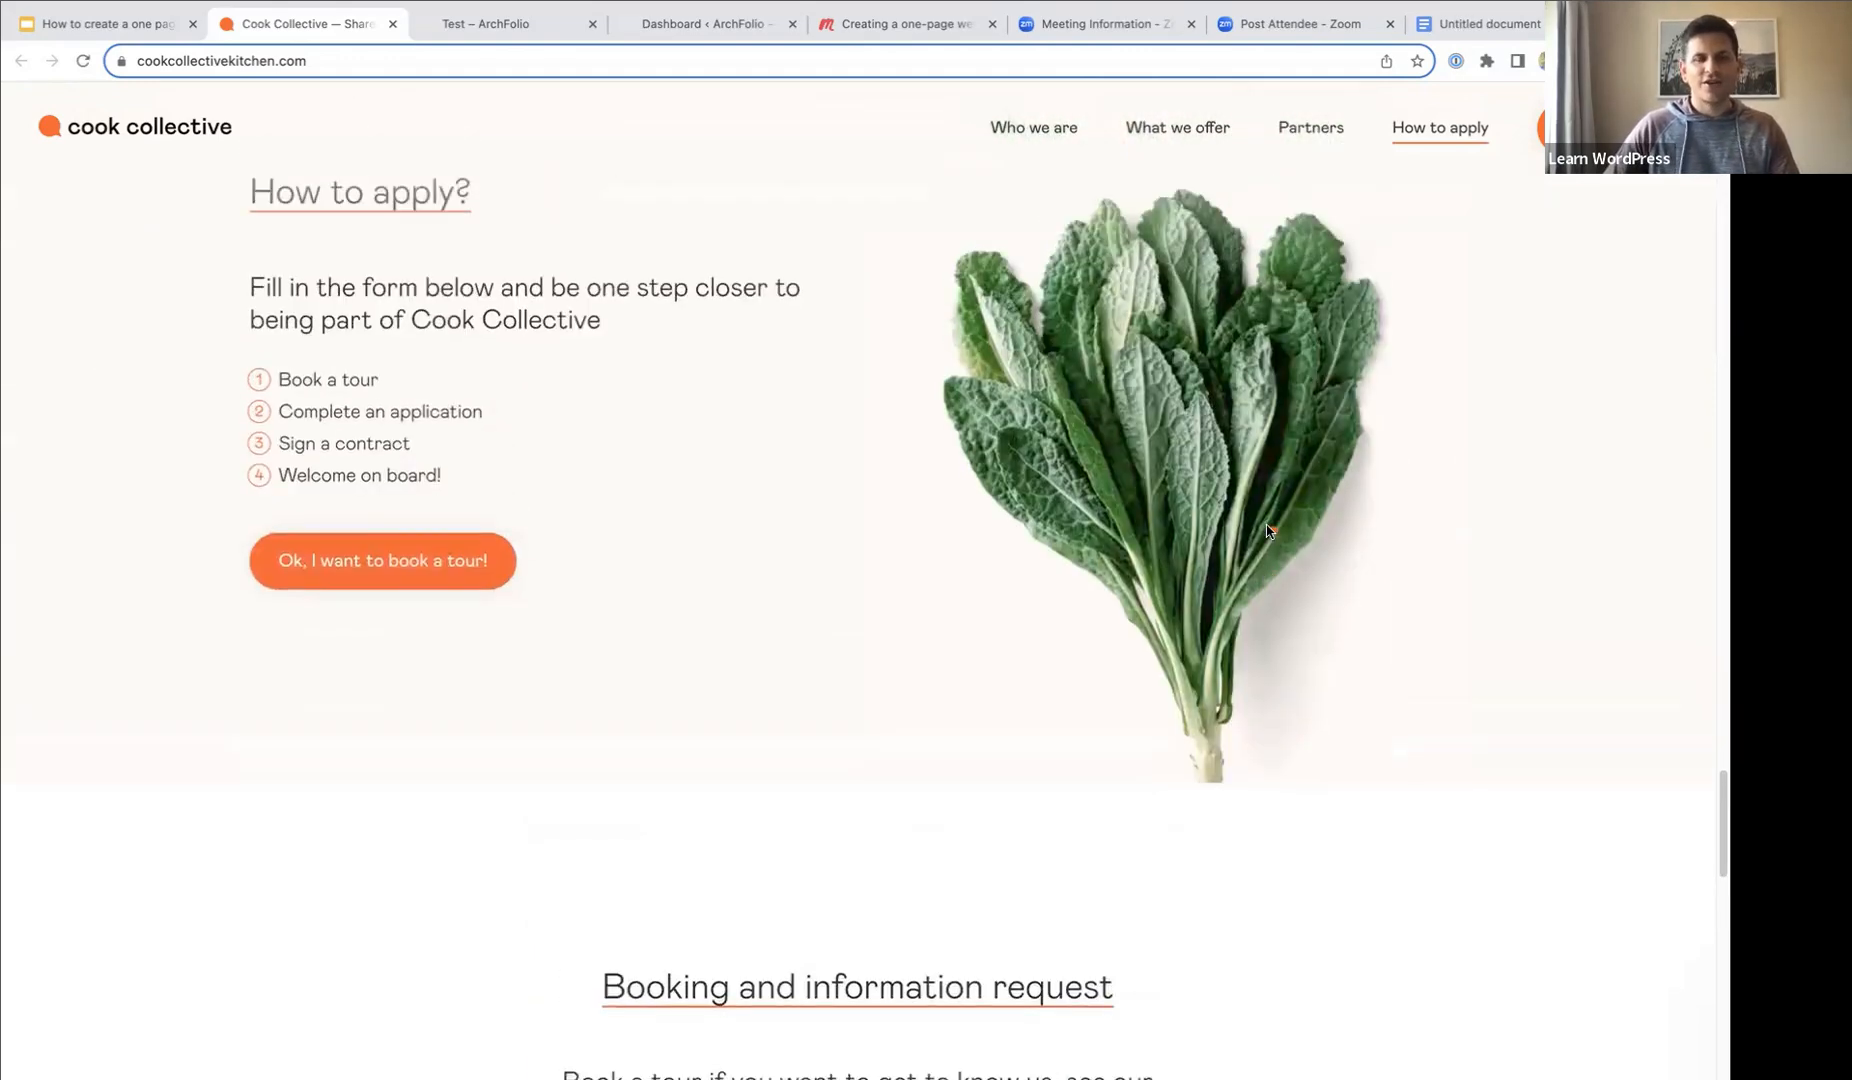
scroll(1272, 532, "up", 20)
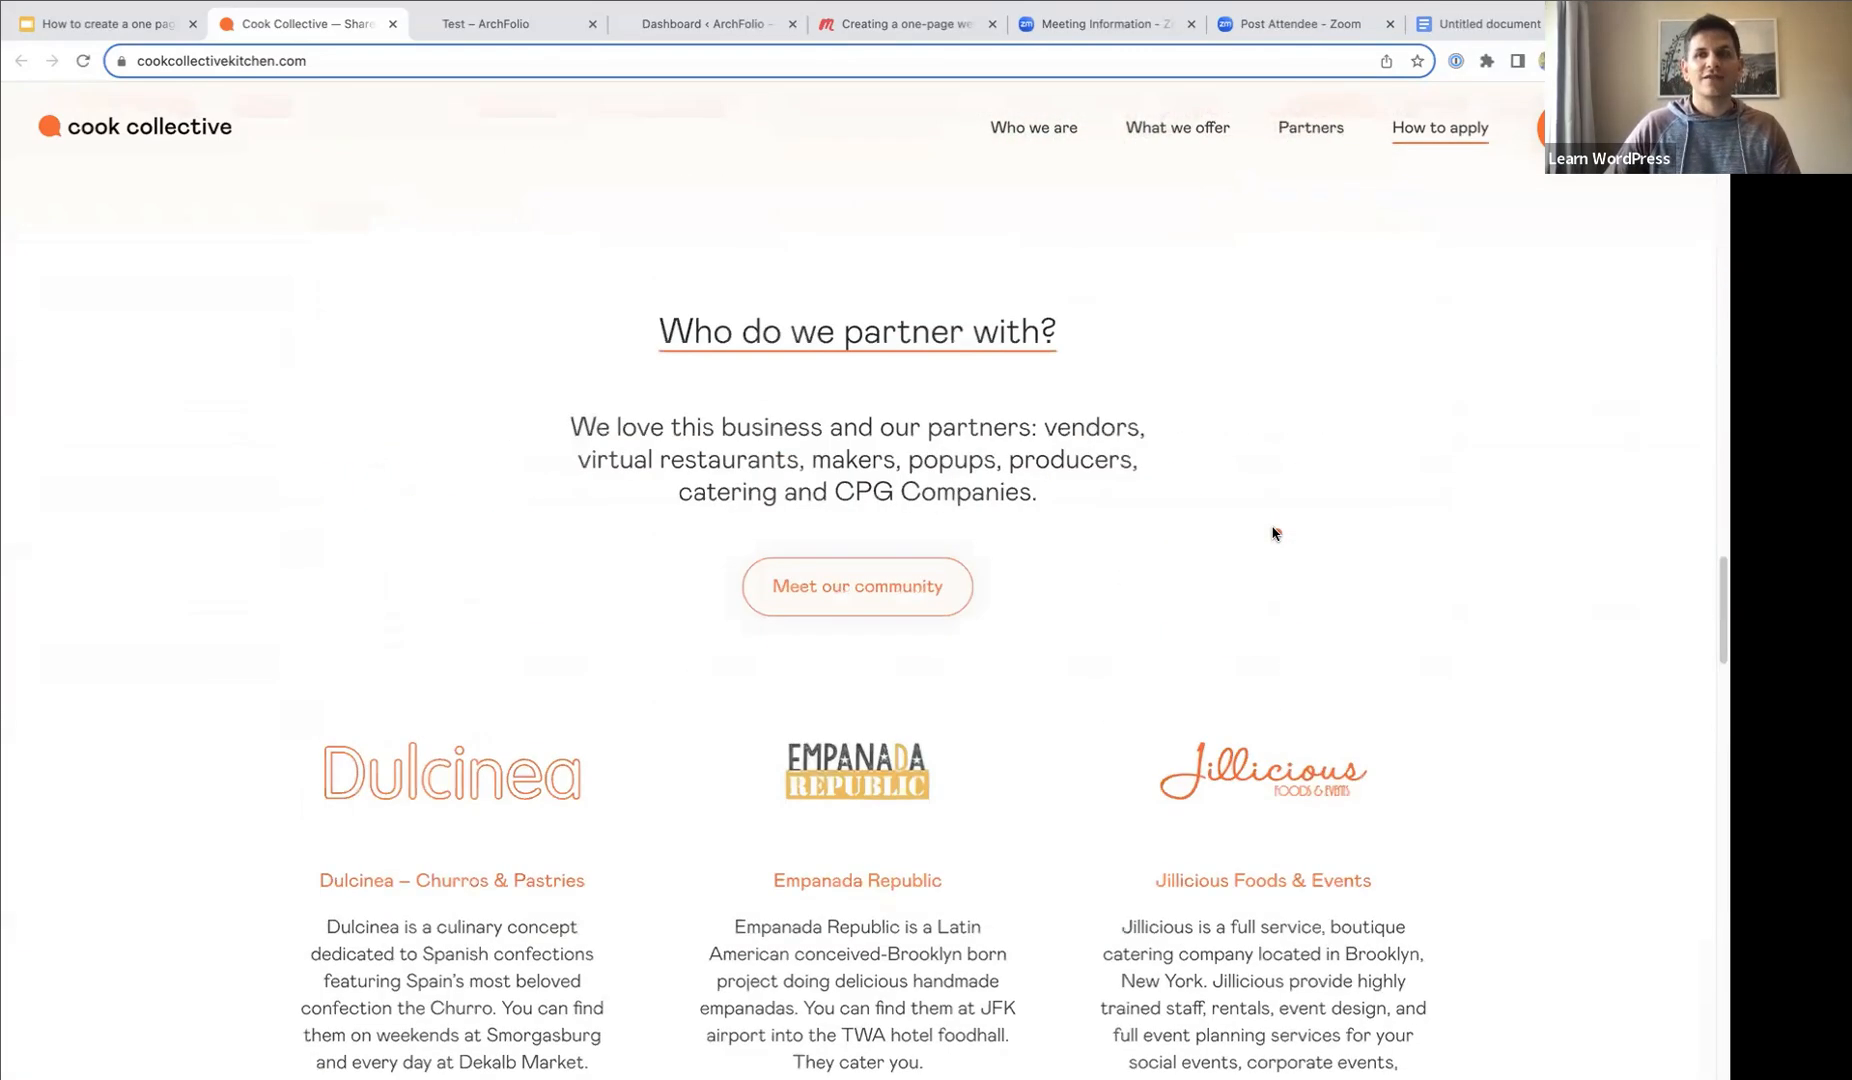
scroll(1275, 530, "up", 5)
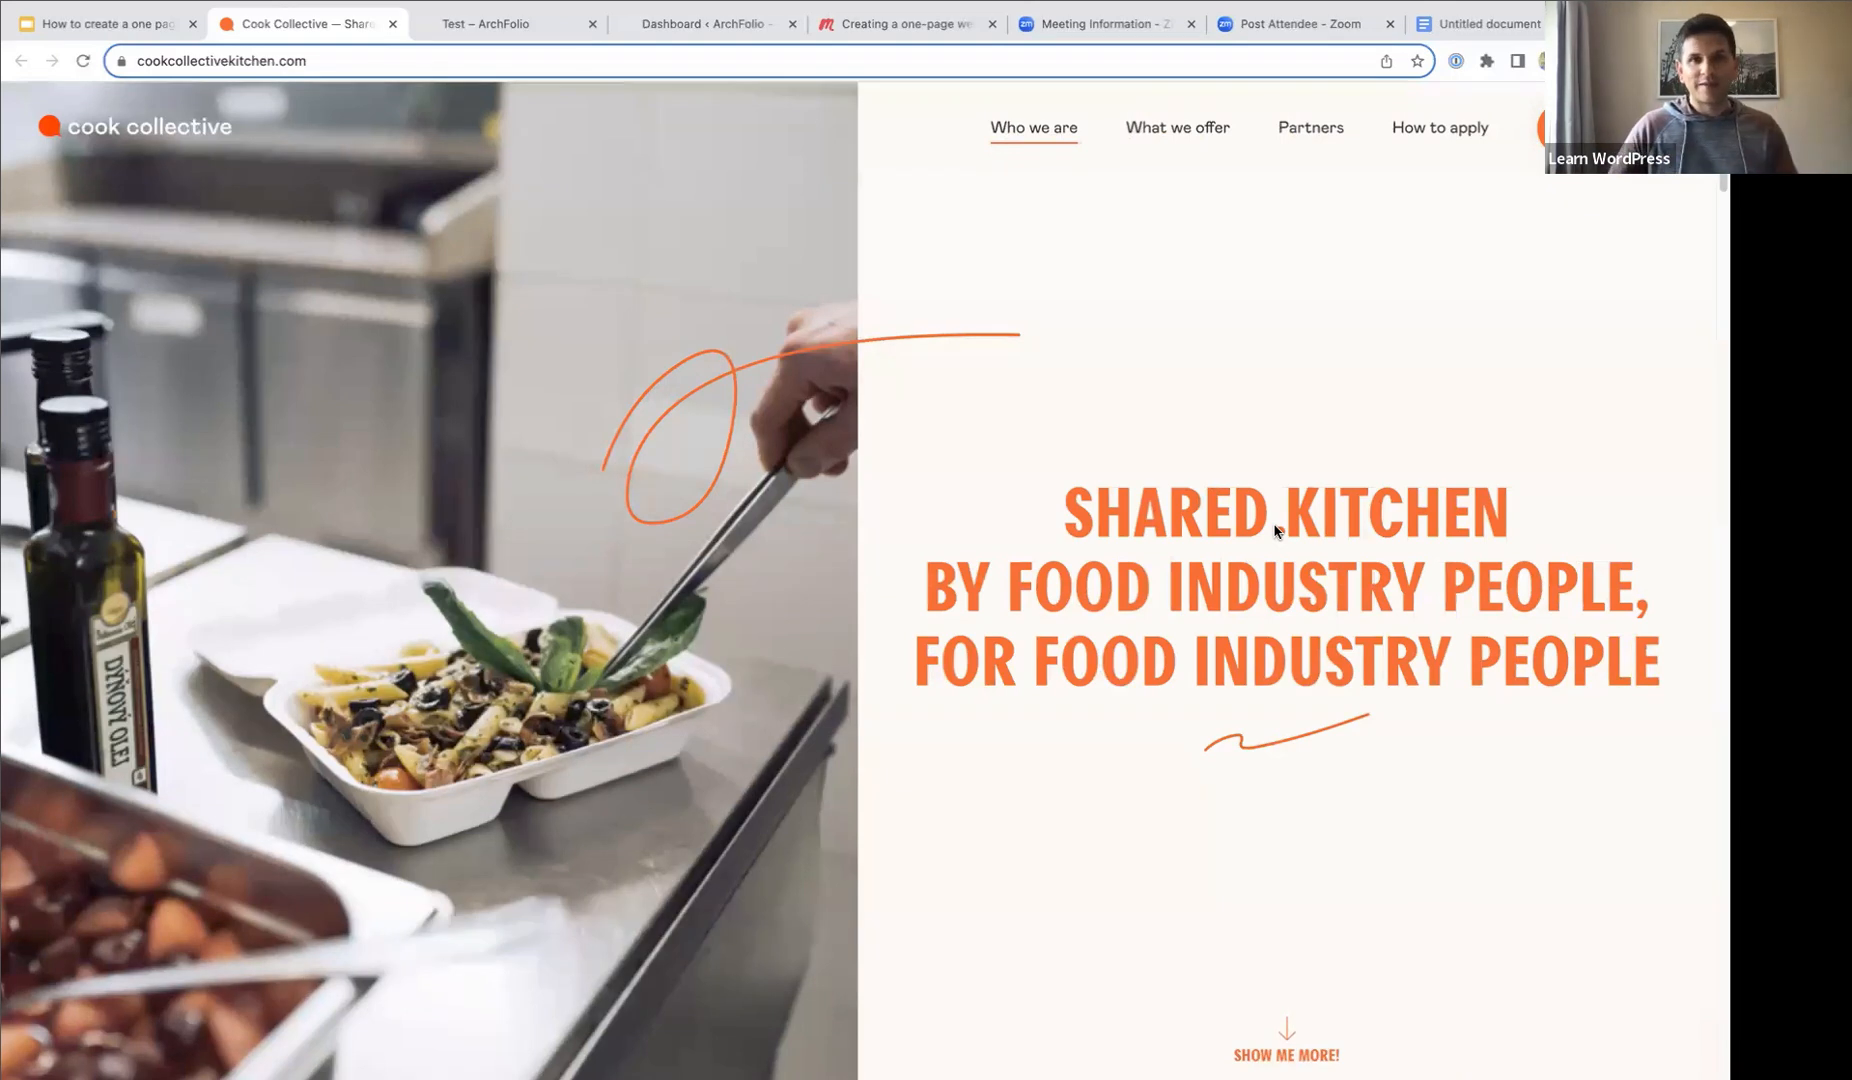
- Switch to the Test – ArchFolio page preview and examine its header, navigation links and hero section
left_click(487, 24)
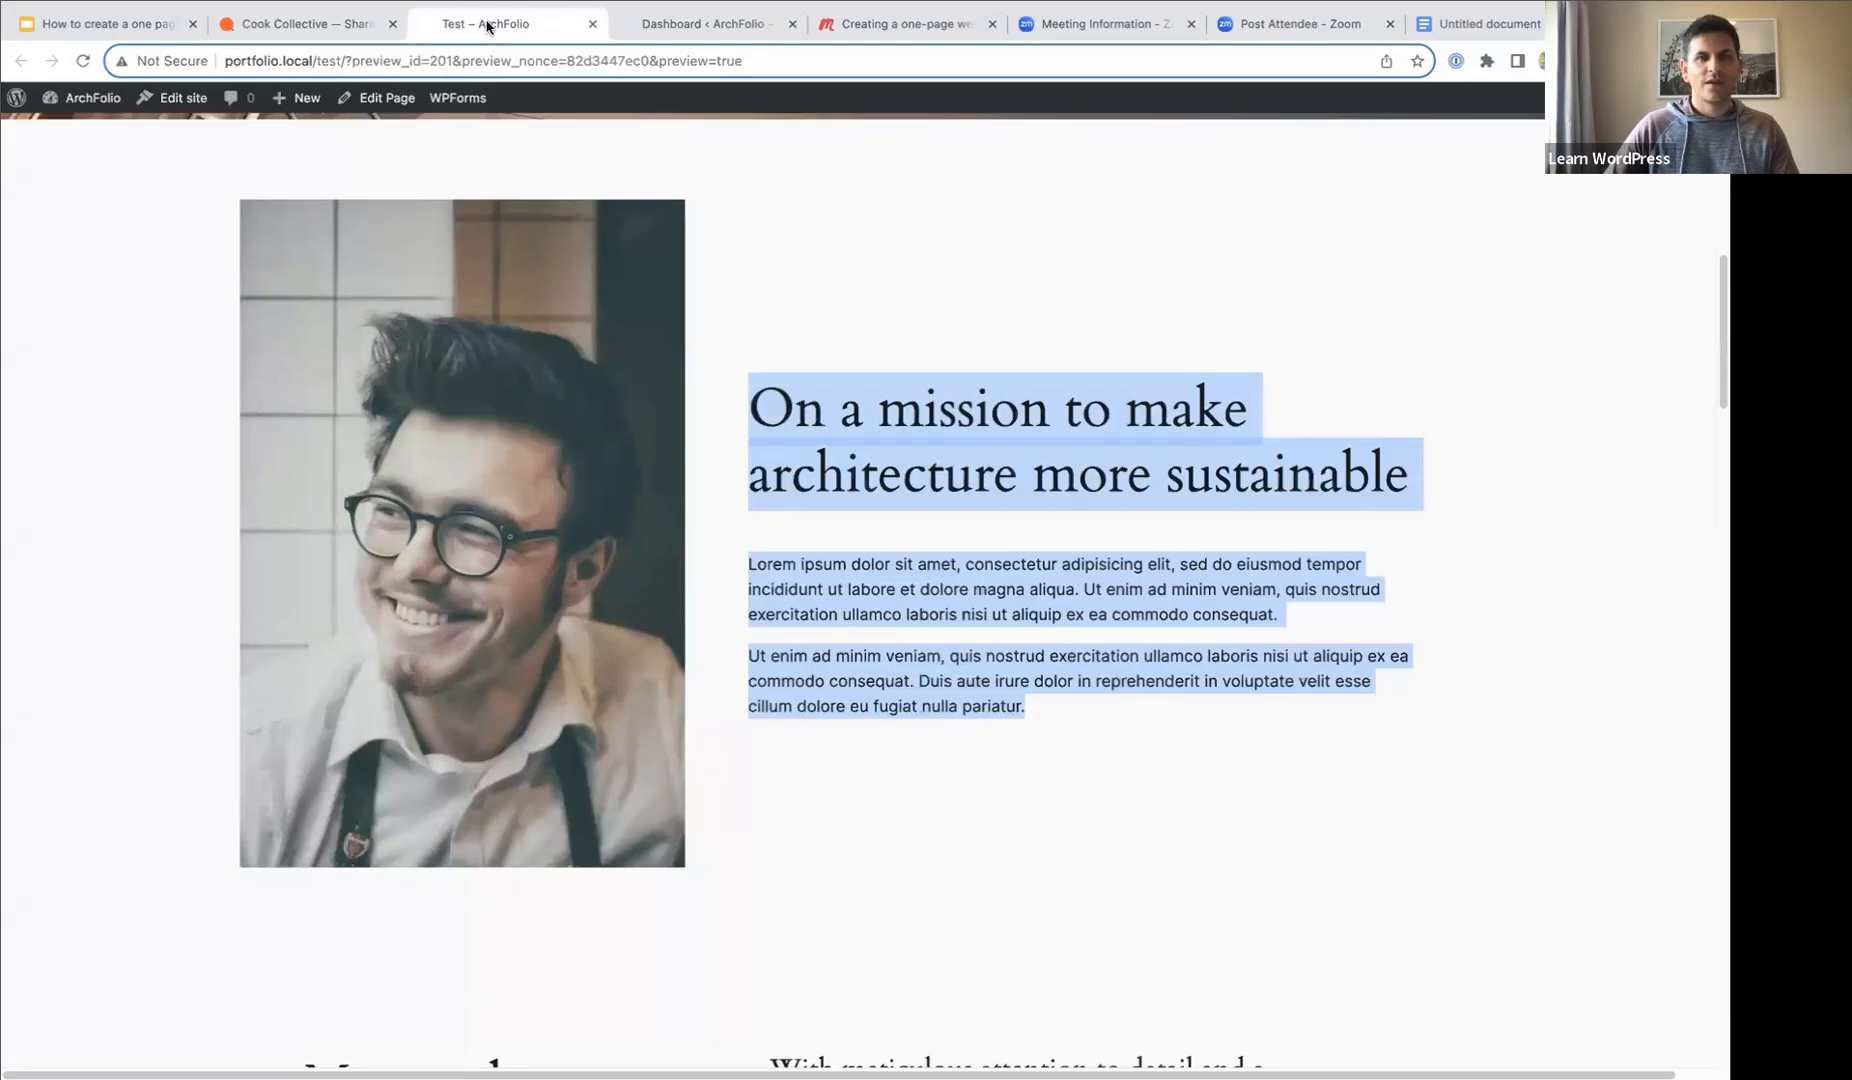
scroll(768, 545, "up", 5)
scroll(768, 545, "up", 3)
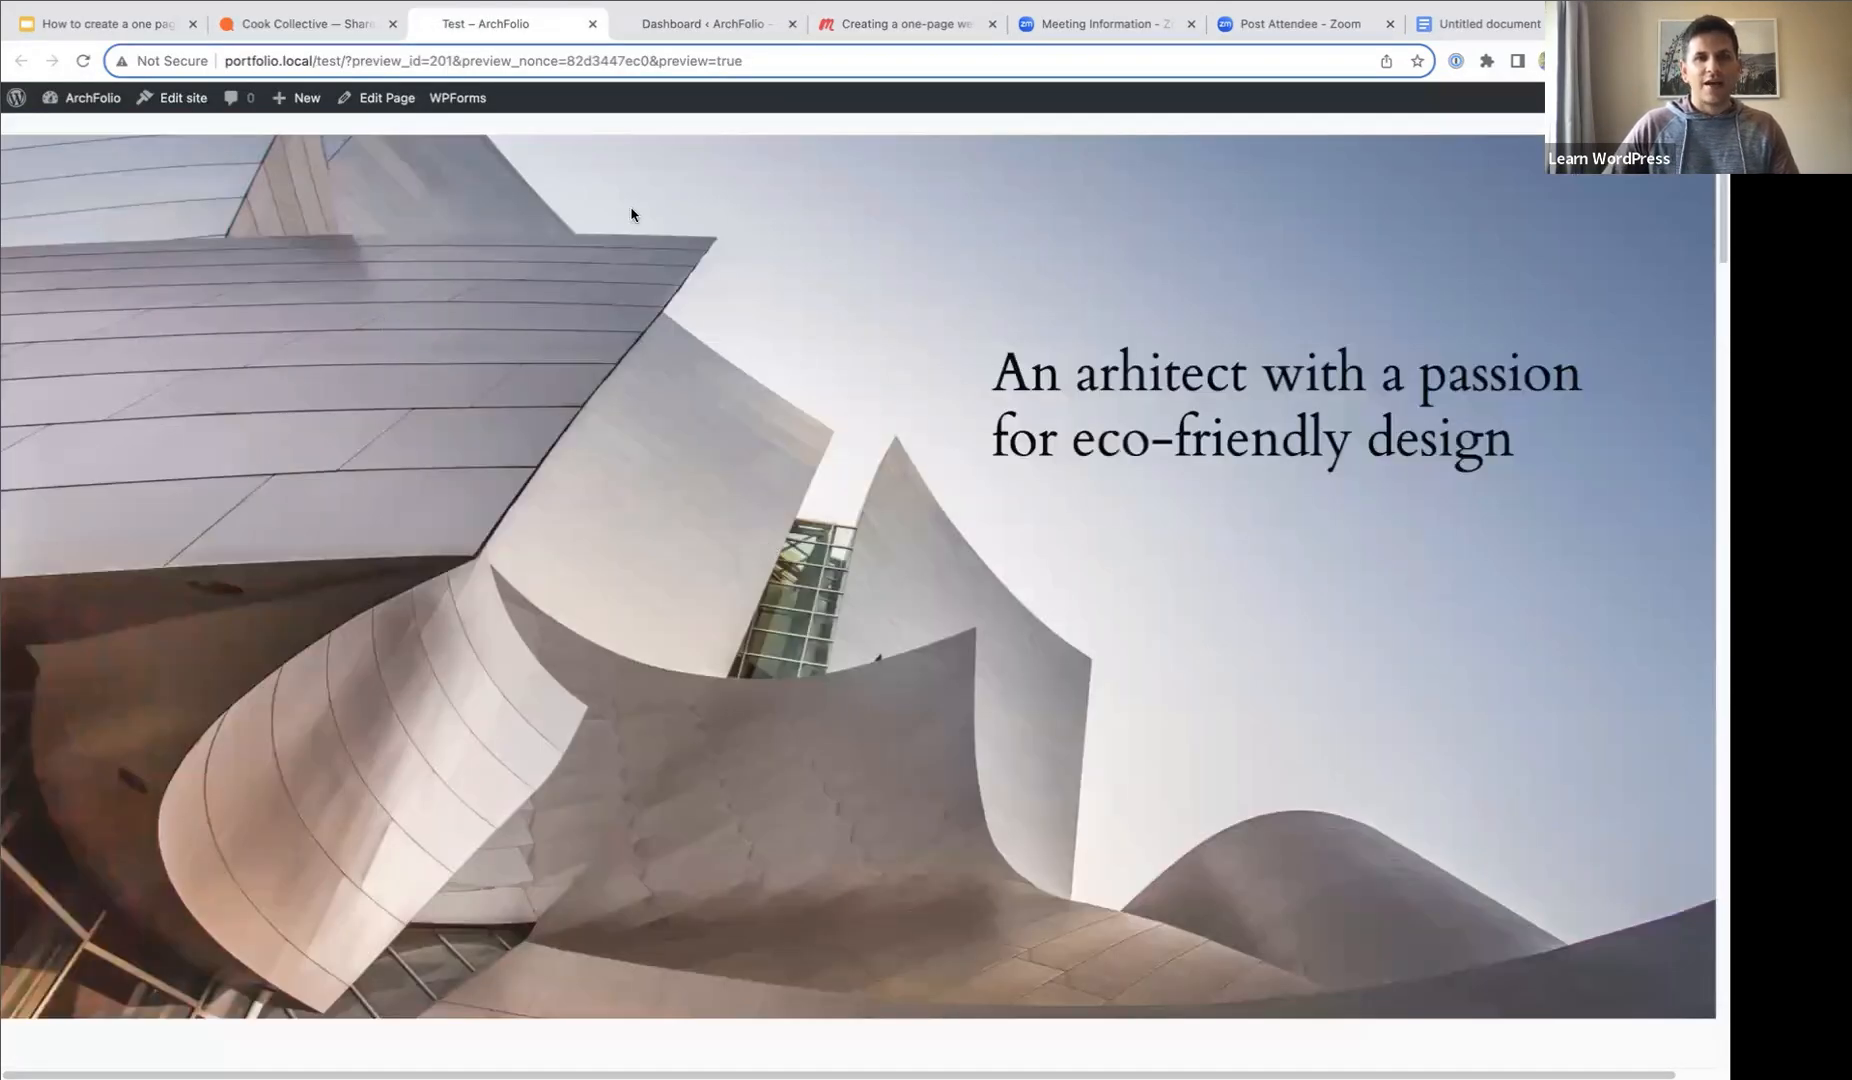
scroll(648, 205, "up", 2)
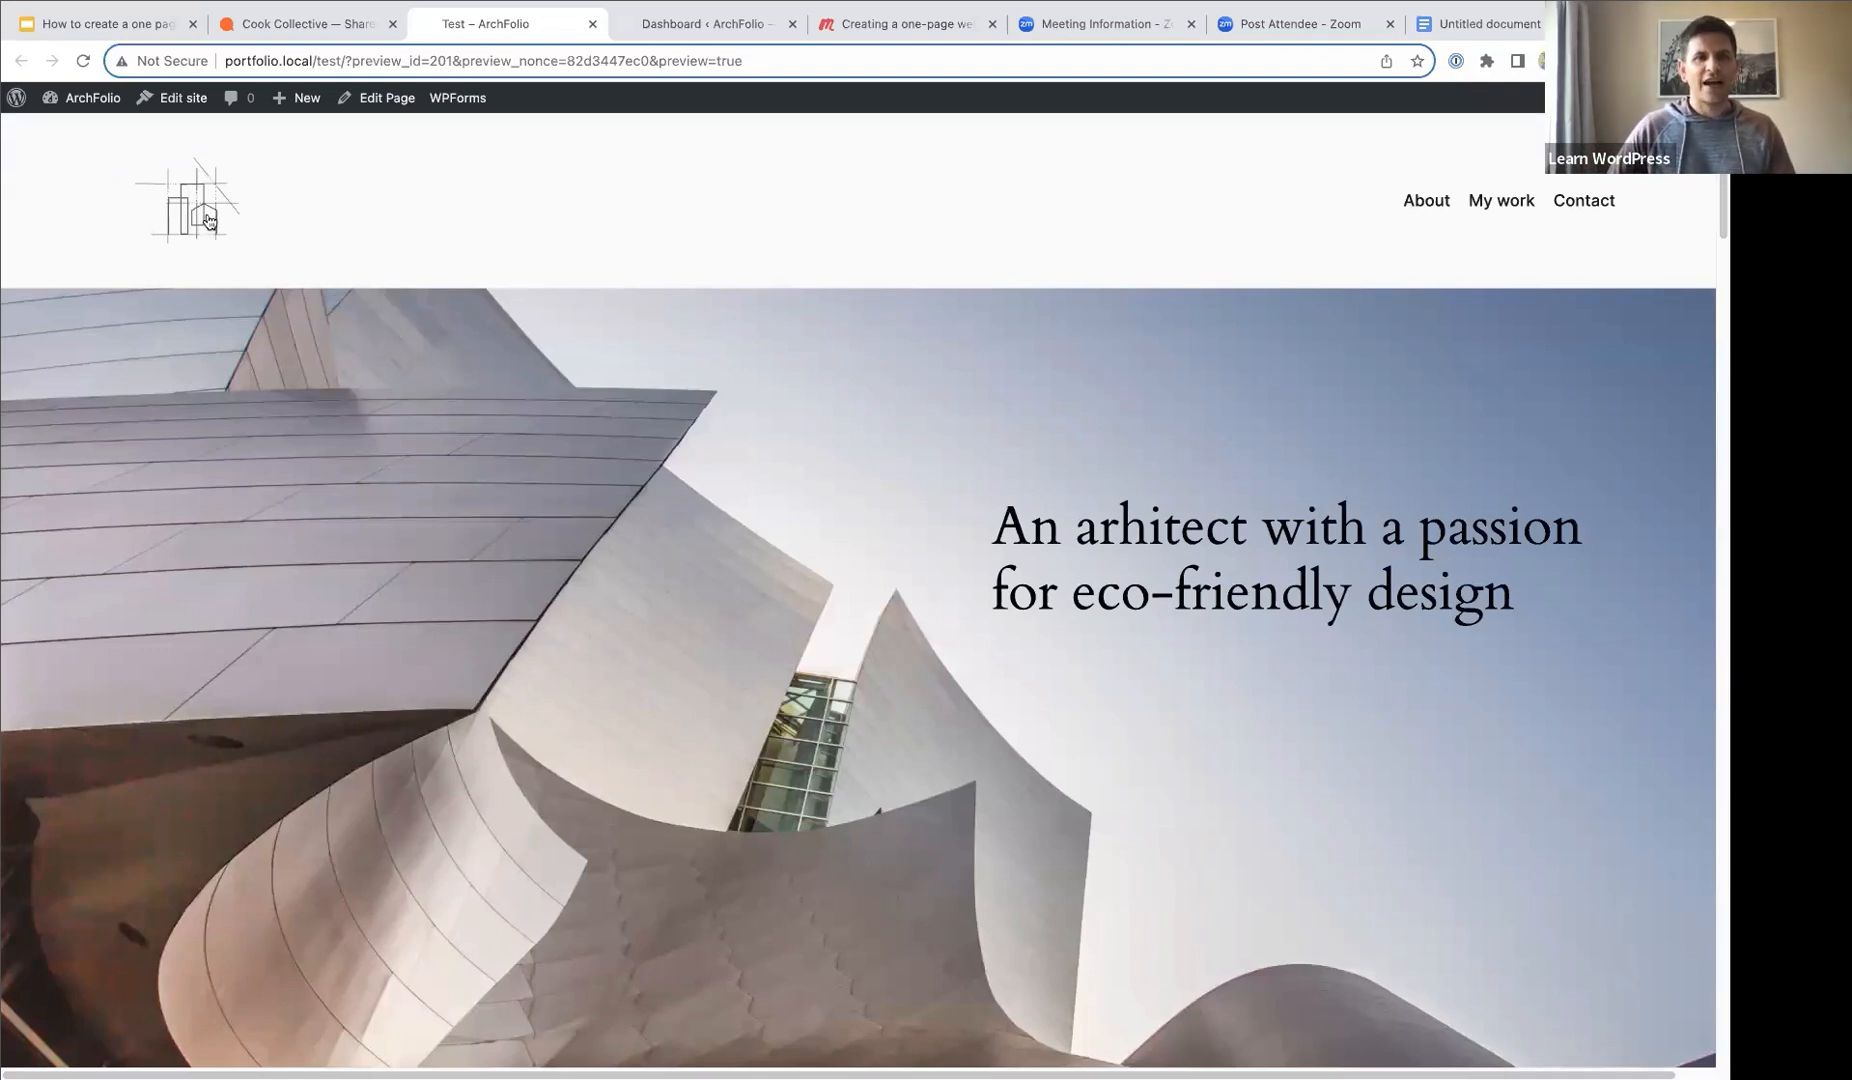
scroll(614, 525, "down", 1)
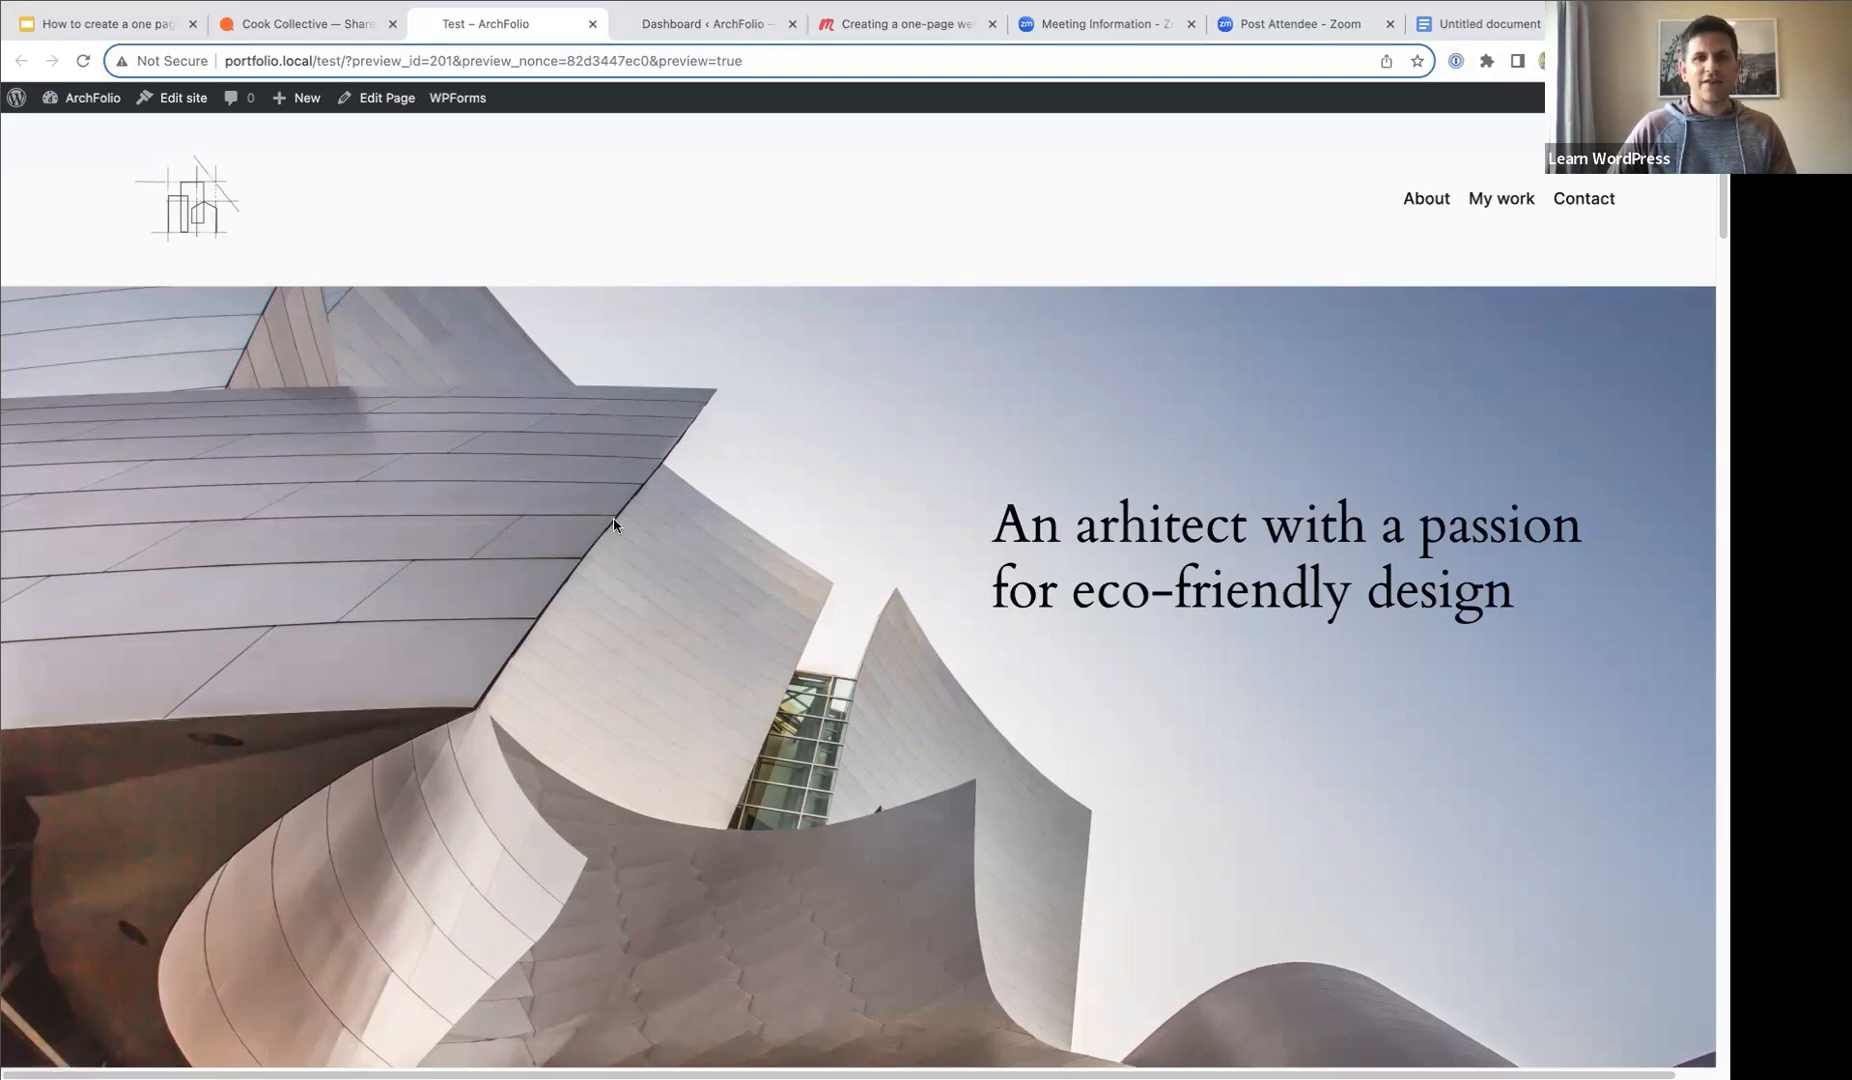
- Review the About section with the portrait photo and the text on making architecture more sustainable
scroll(614, 525, "down", 2)
scroll(587, 473, "down", 7)
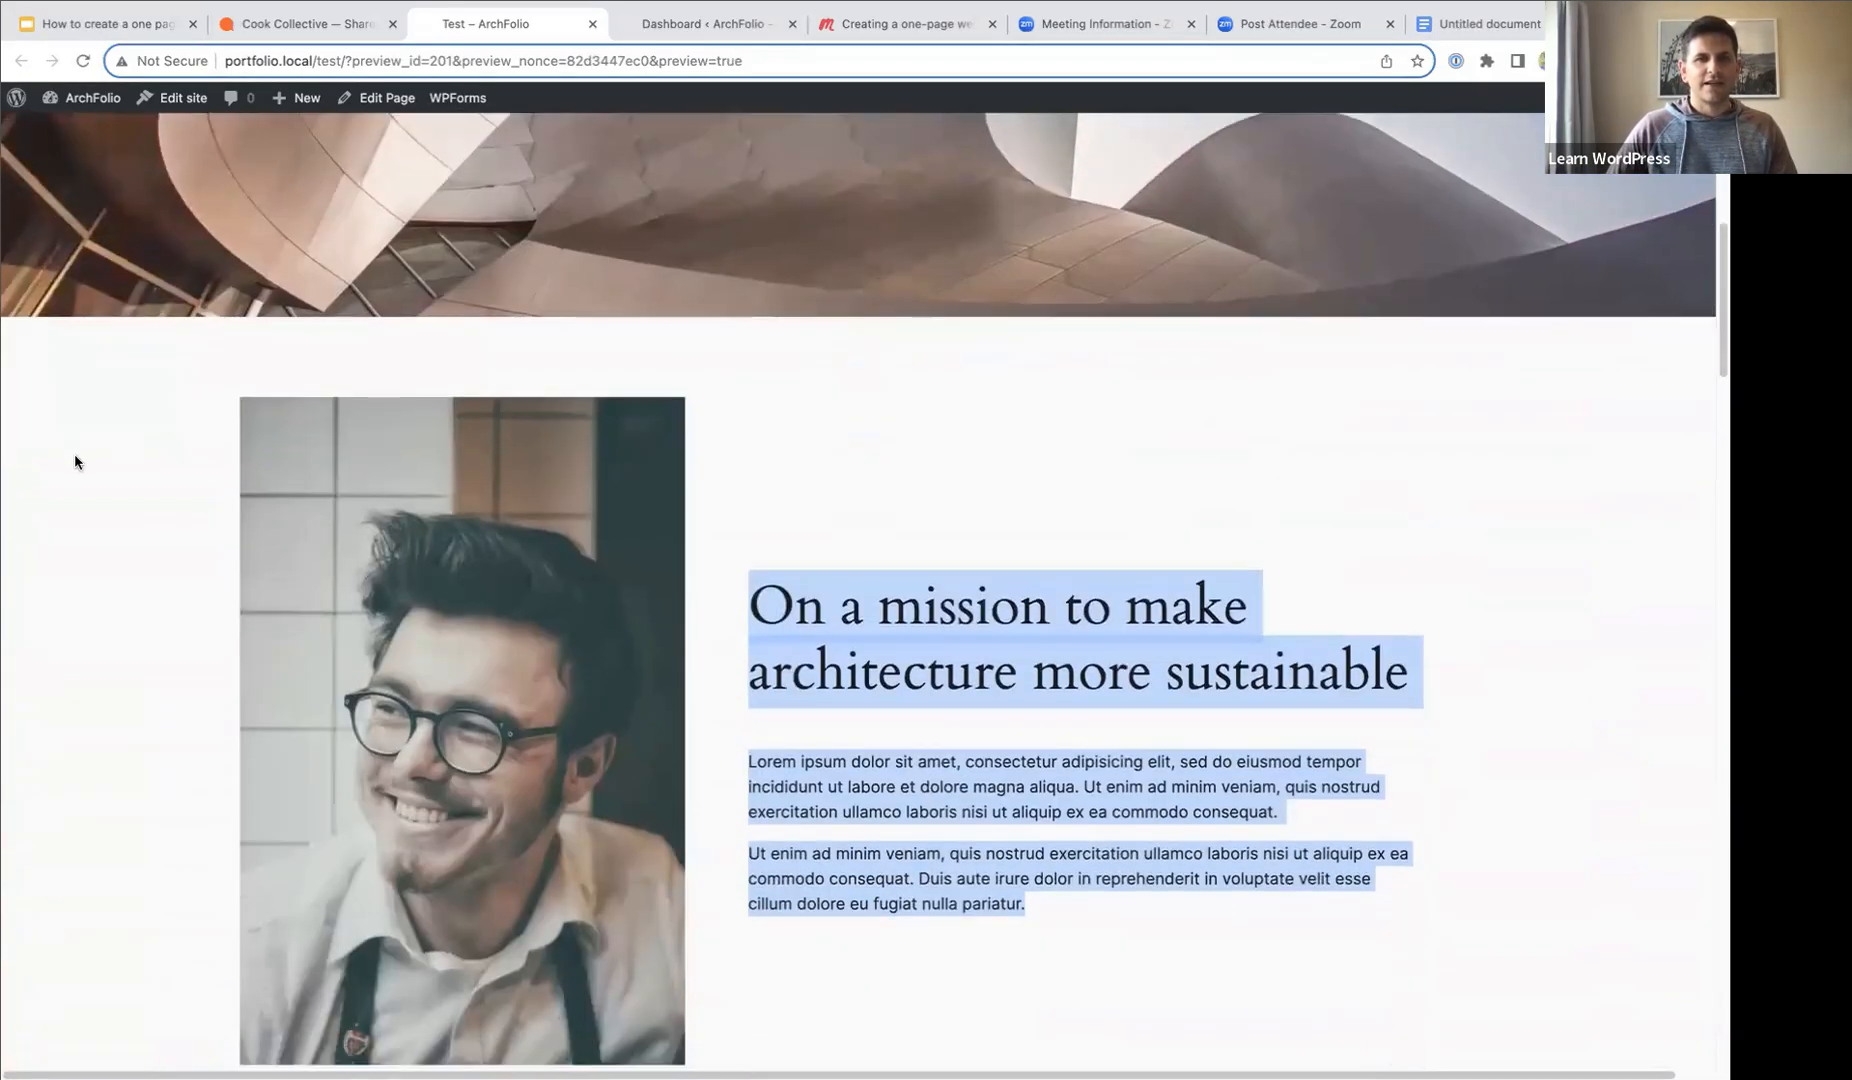
left_click(75, 462)
scroll(1390, 497, "down", 2)
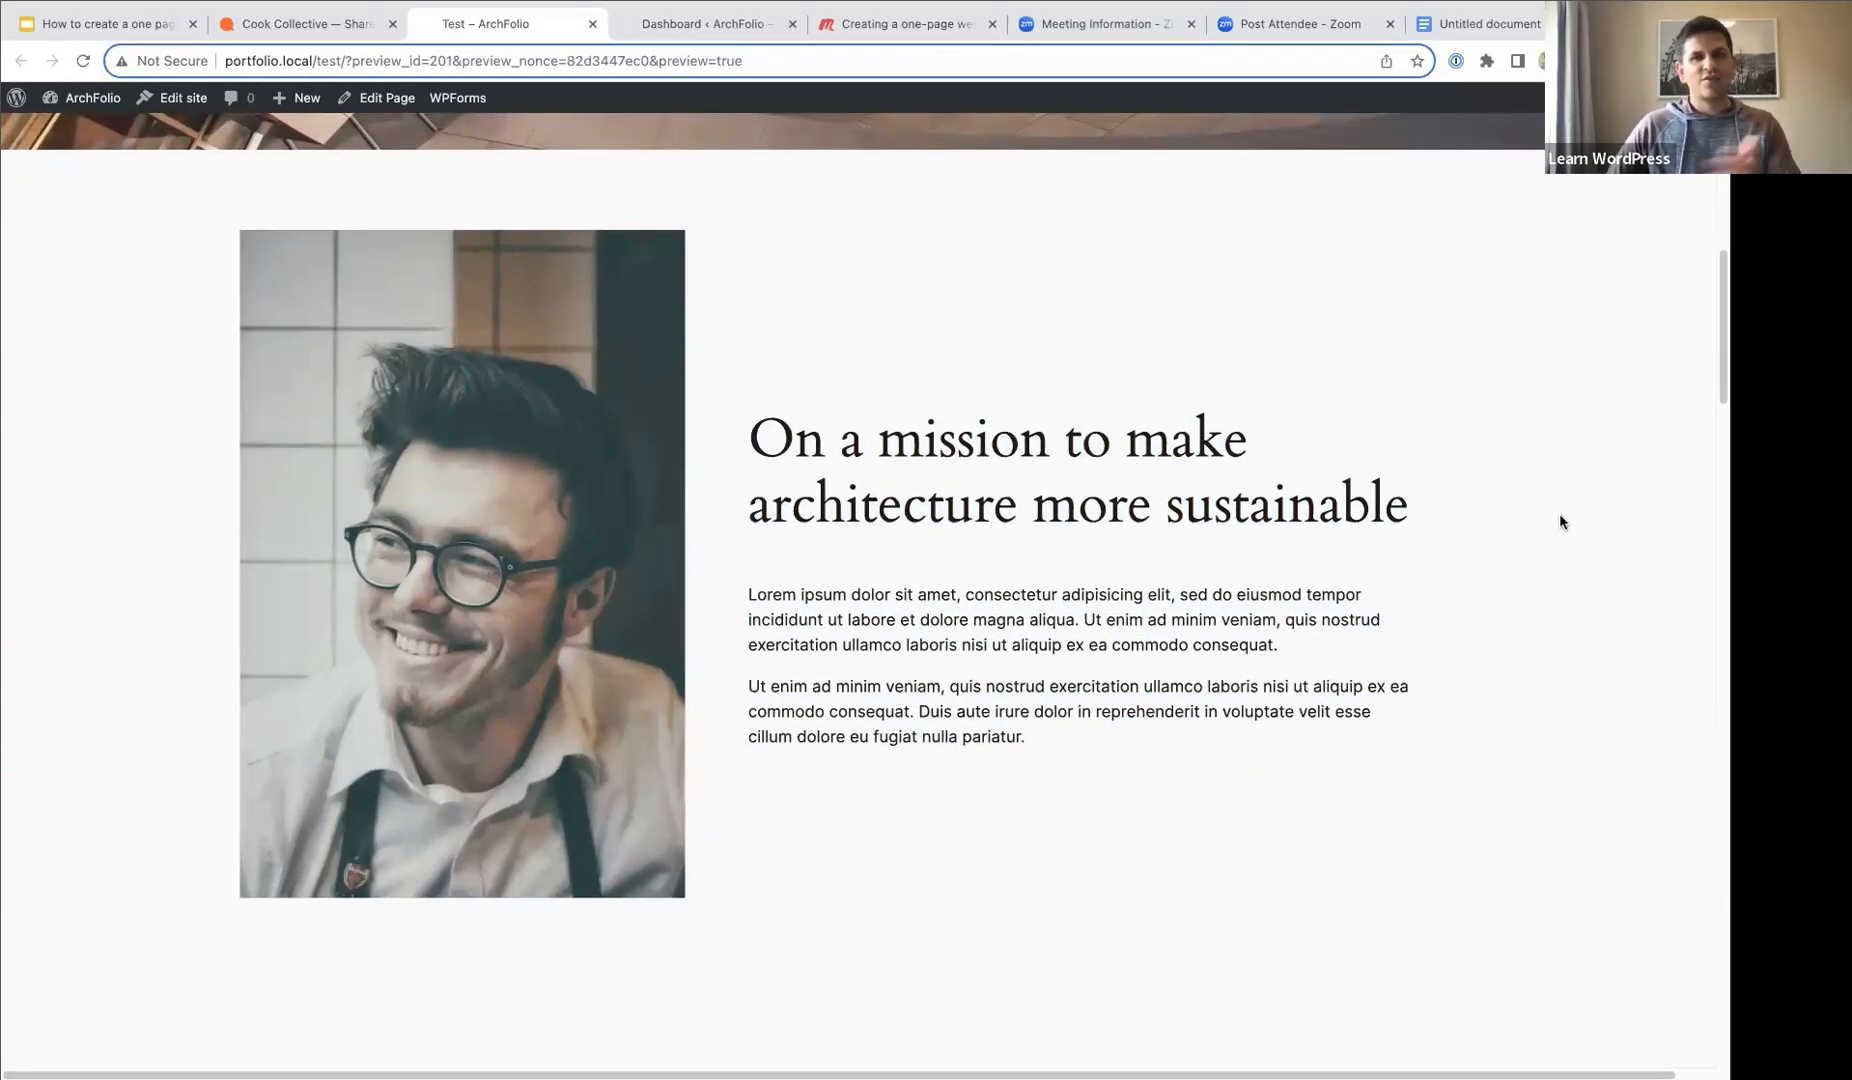
scroll(1560, 521, "down", 1)
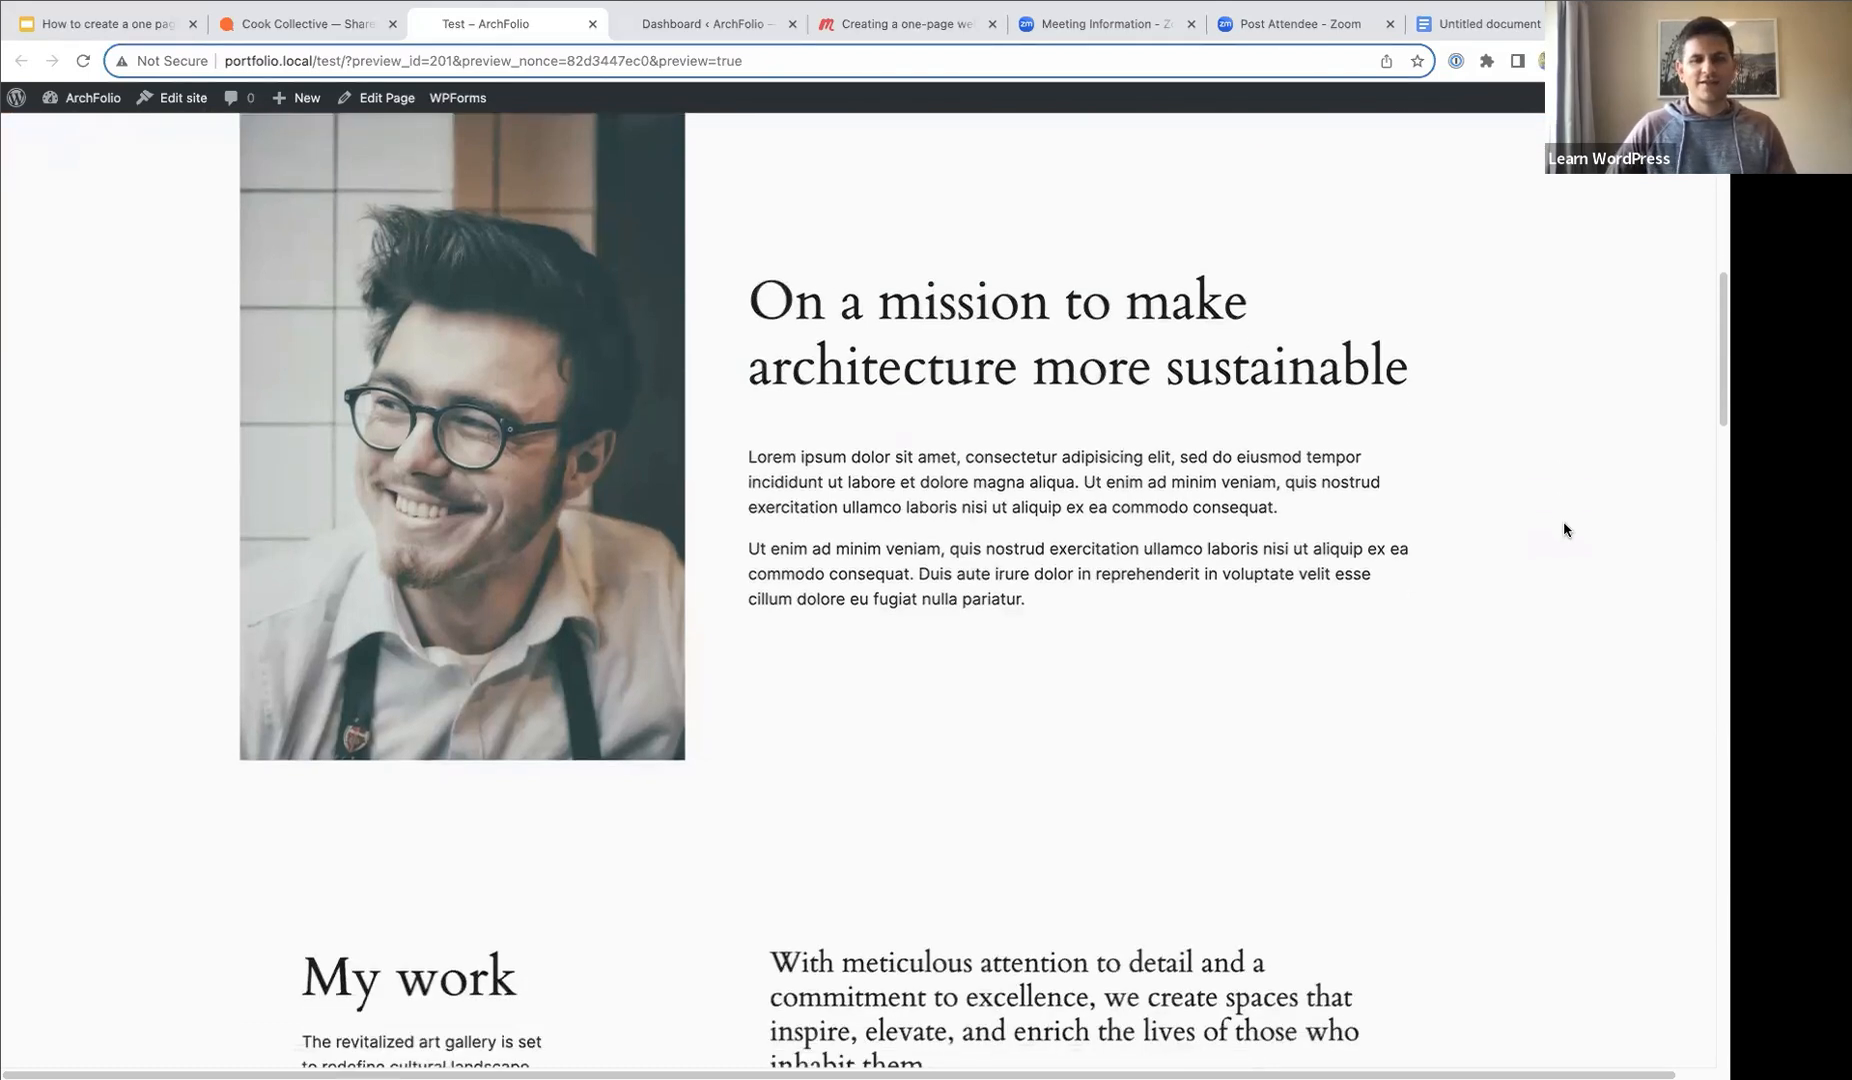
- Examine the My work section, including its introductory text columns and the gallery of project photos
scroll(1564, 525, "down", 2)
scroll(1563, 519, "down", 3)
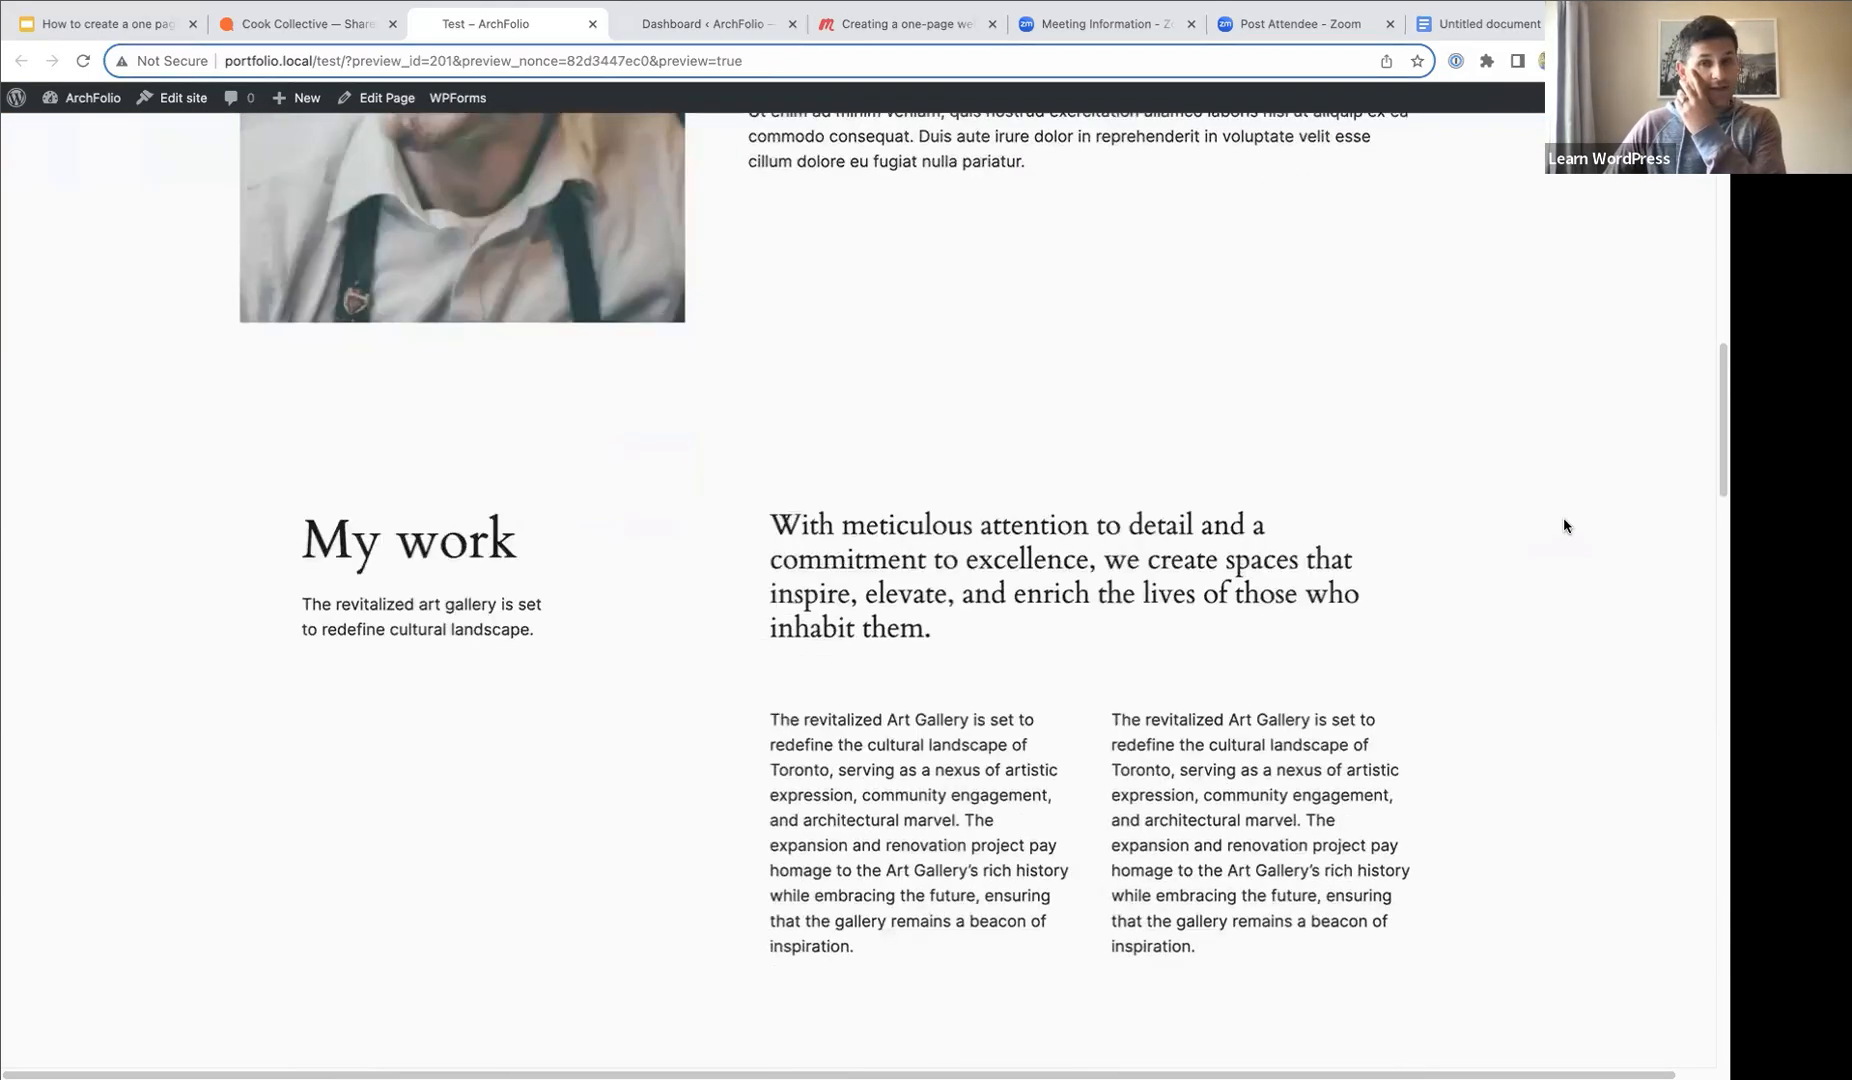
scroll(1564, 520, "down", 1)
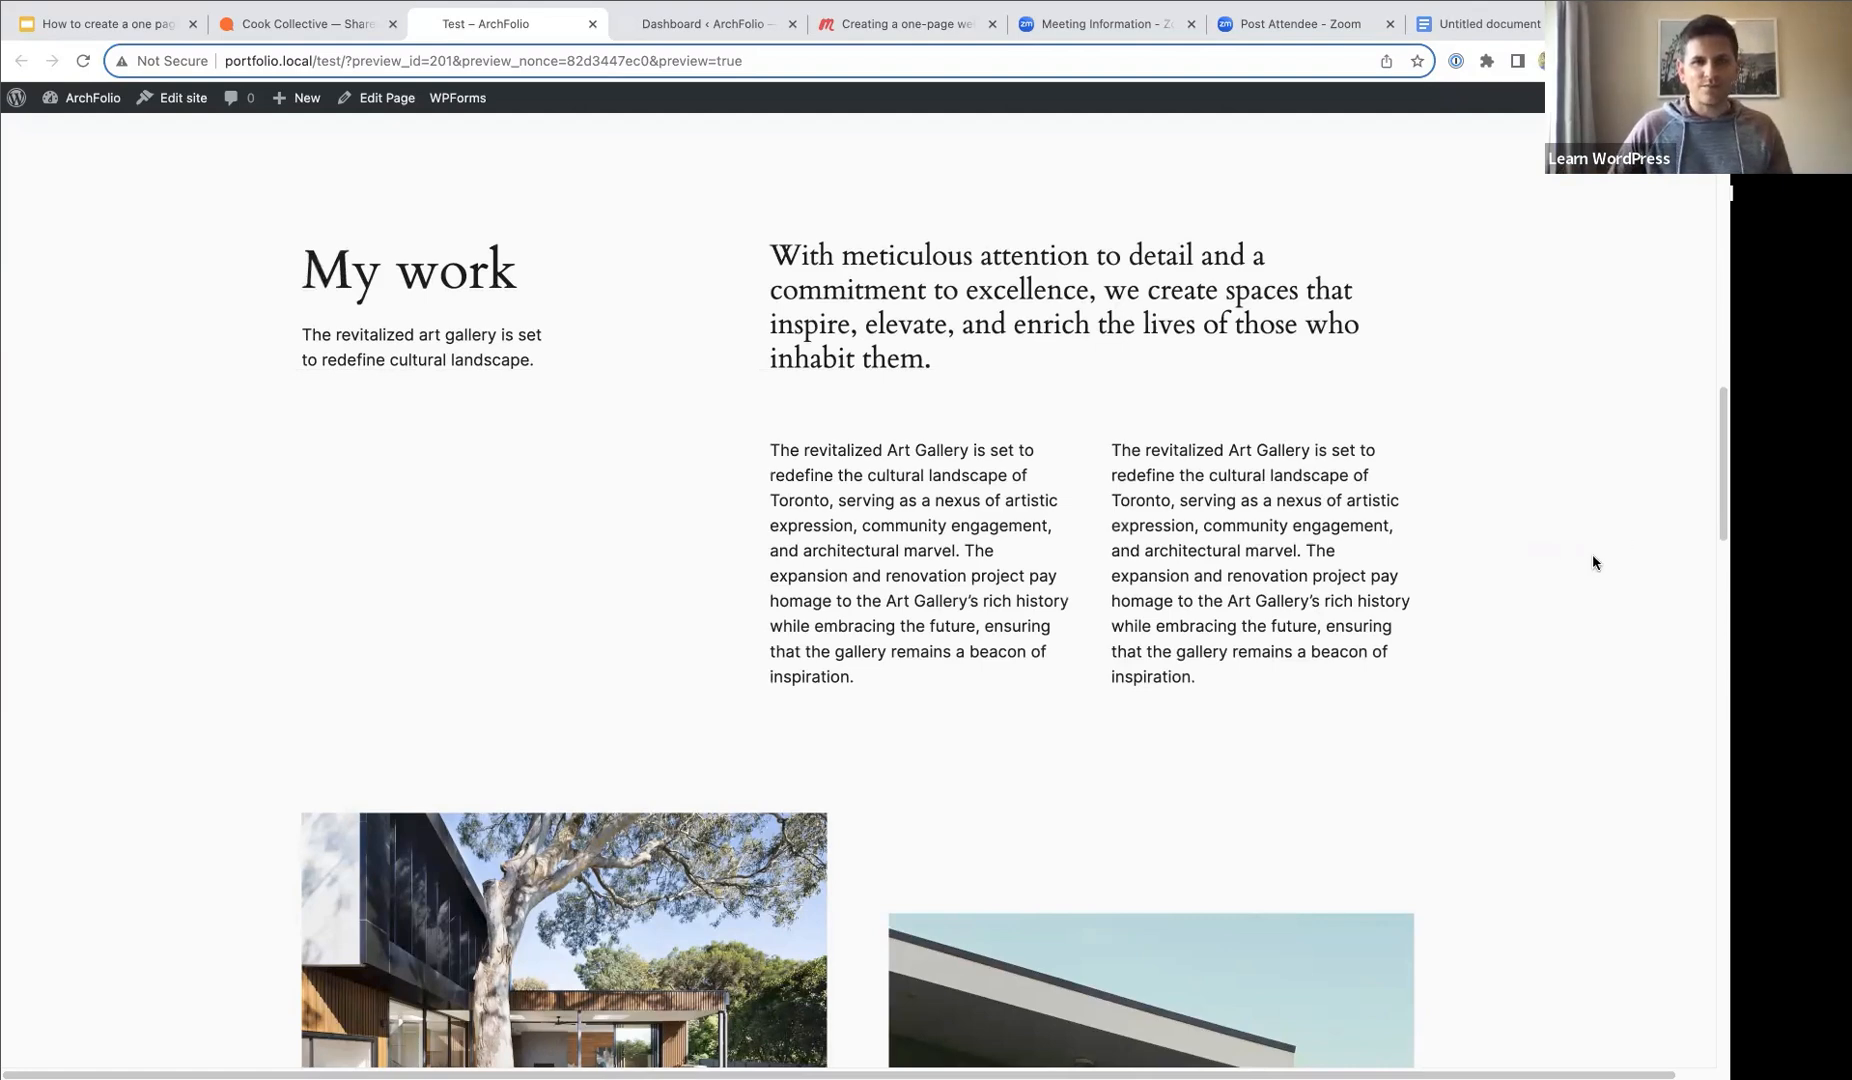
scroll(1592, 554, "down", 2)
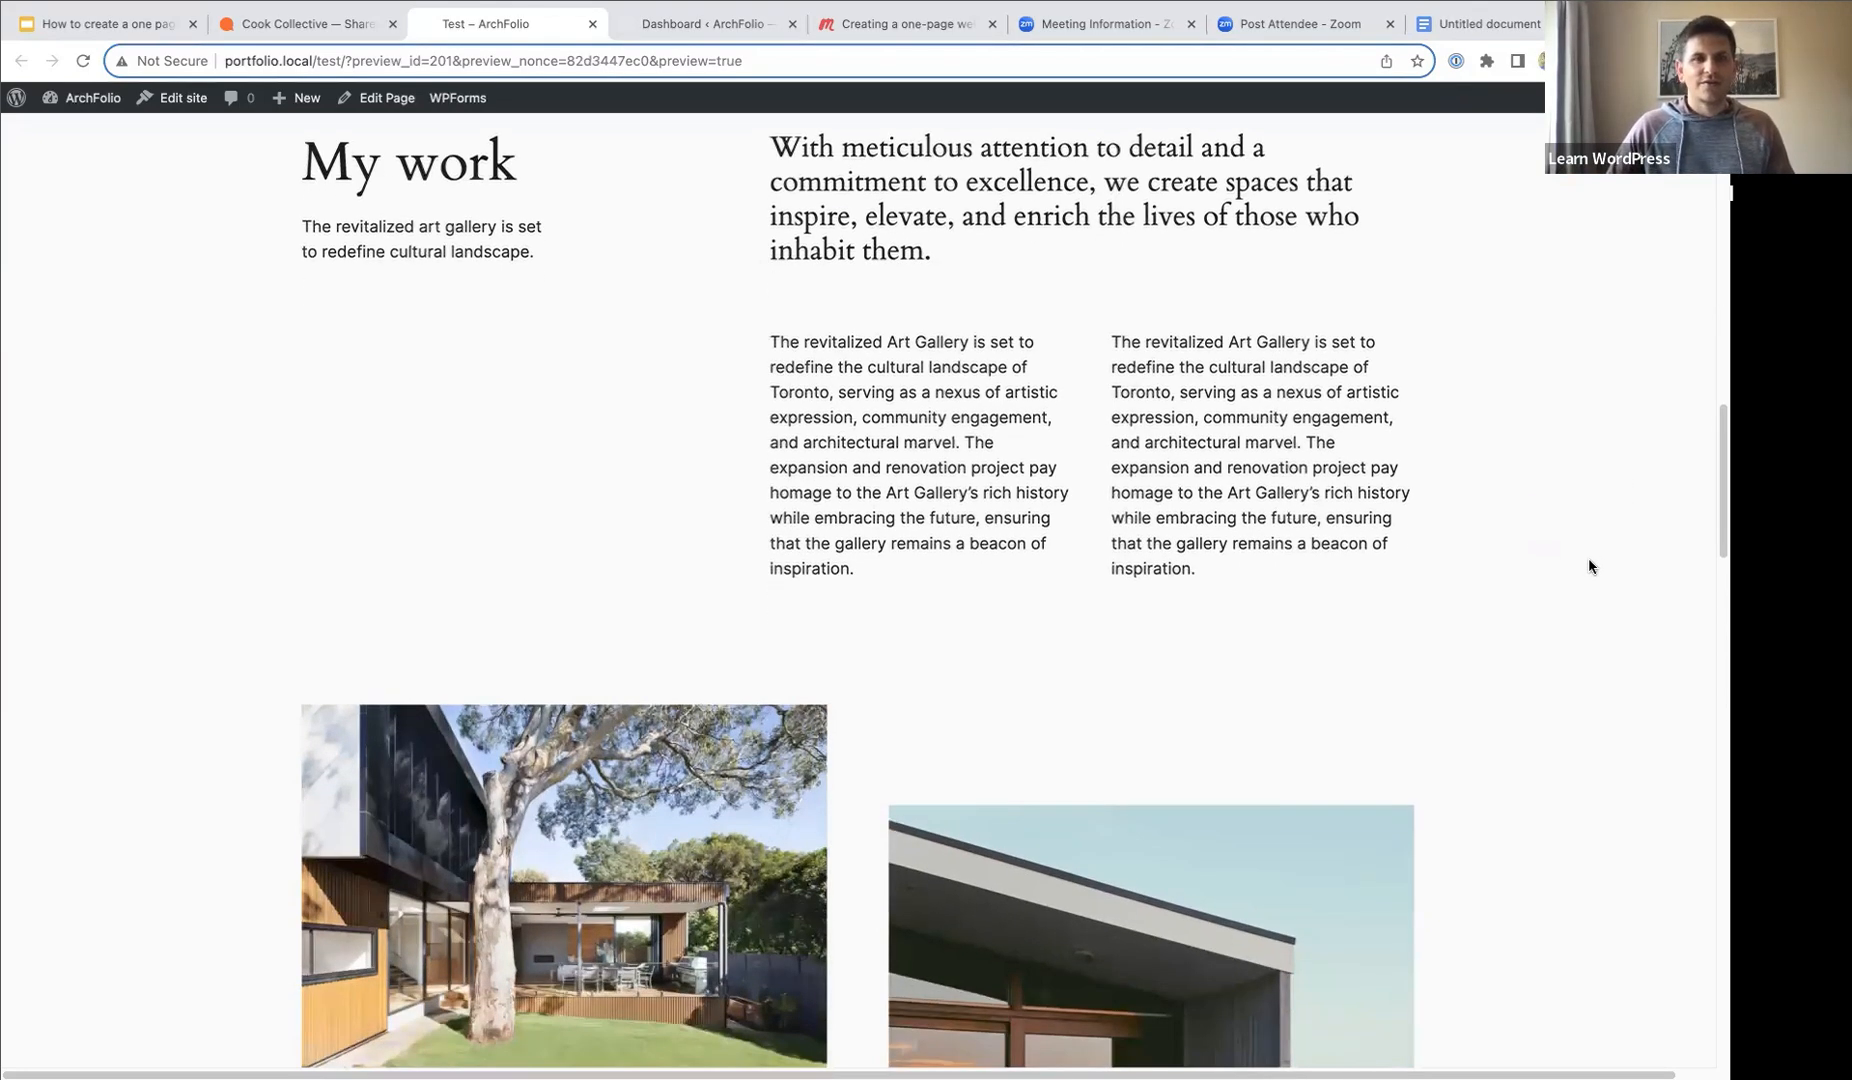
scroll(1590, 566, "down", 6)
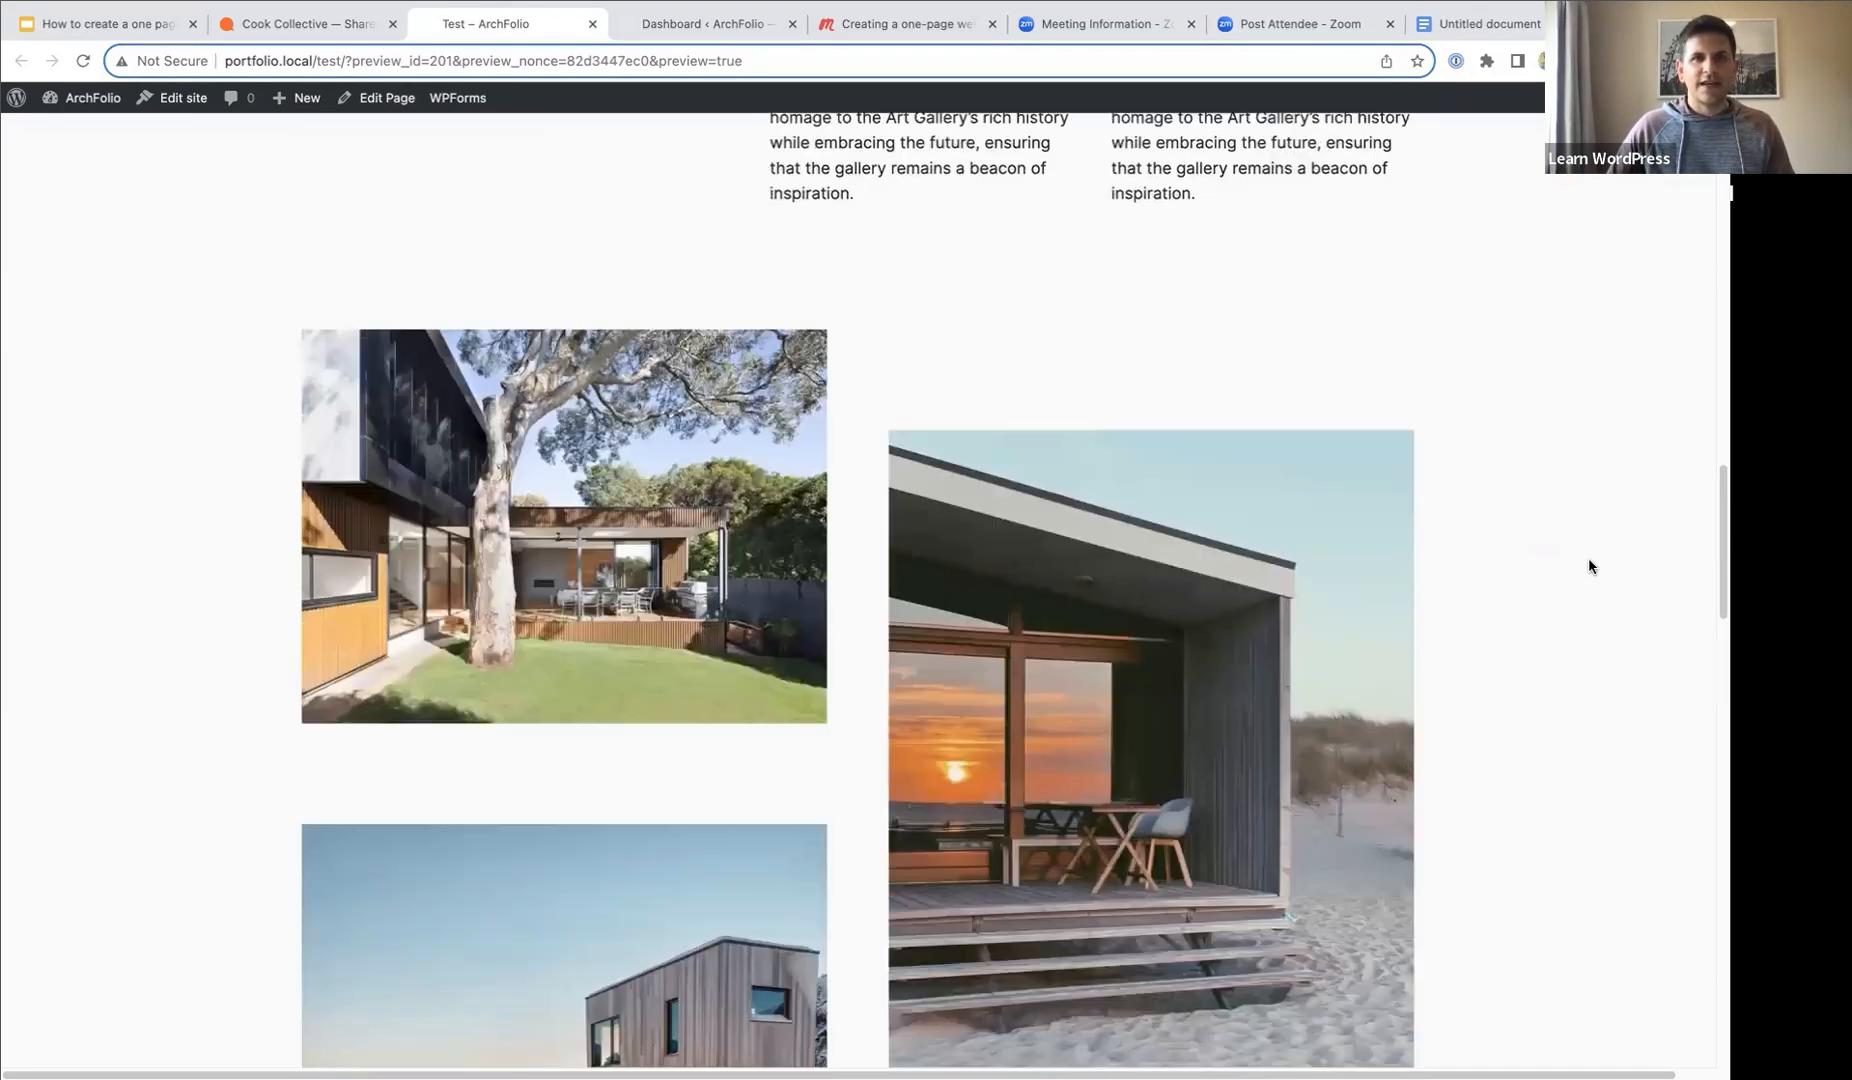
scroll(1592, 567, "down", 7)
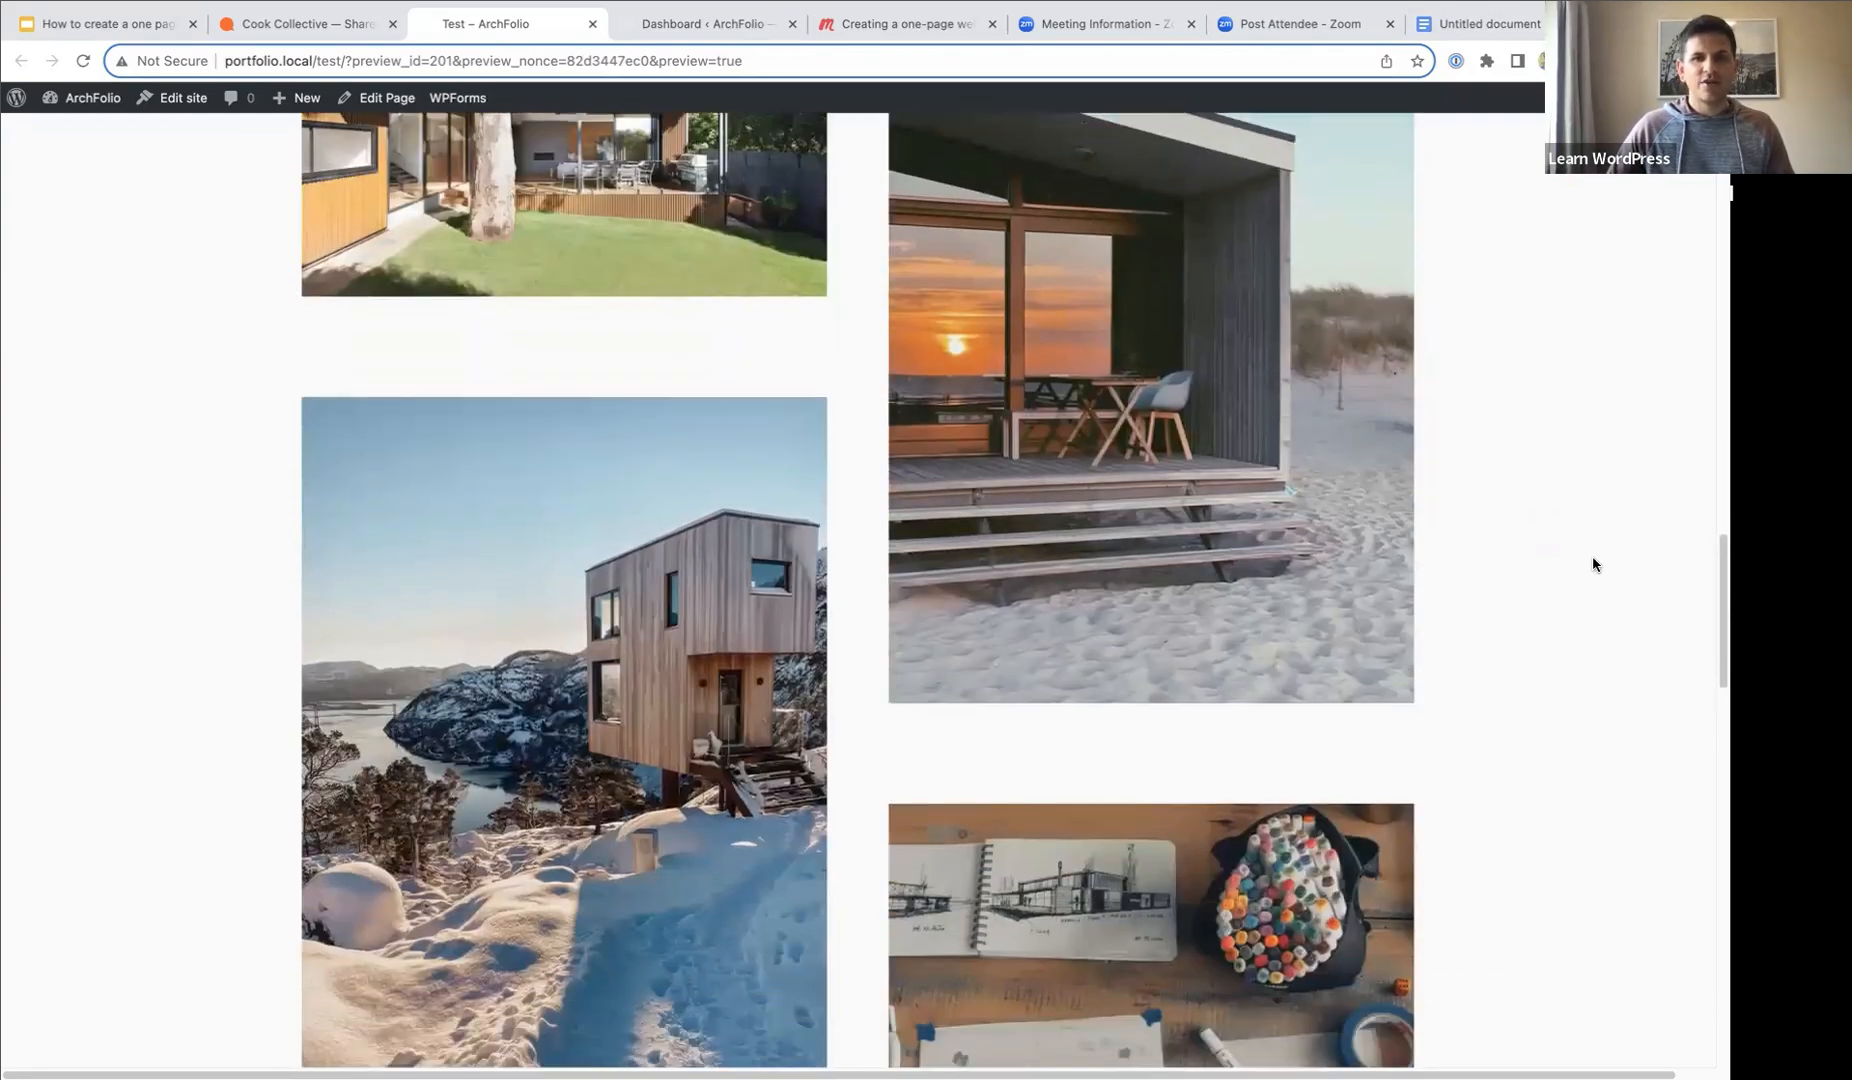
scroll(1596, 563, "up", 8)
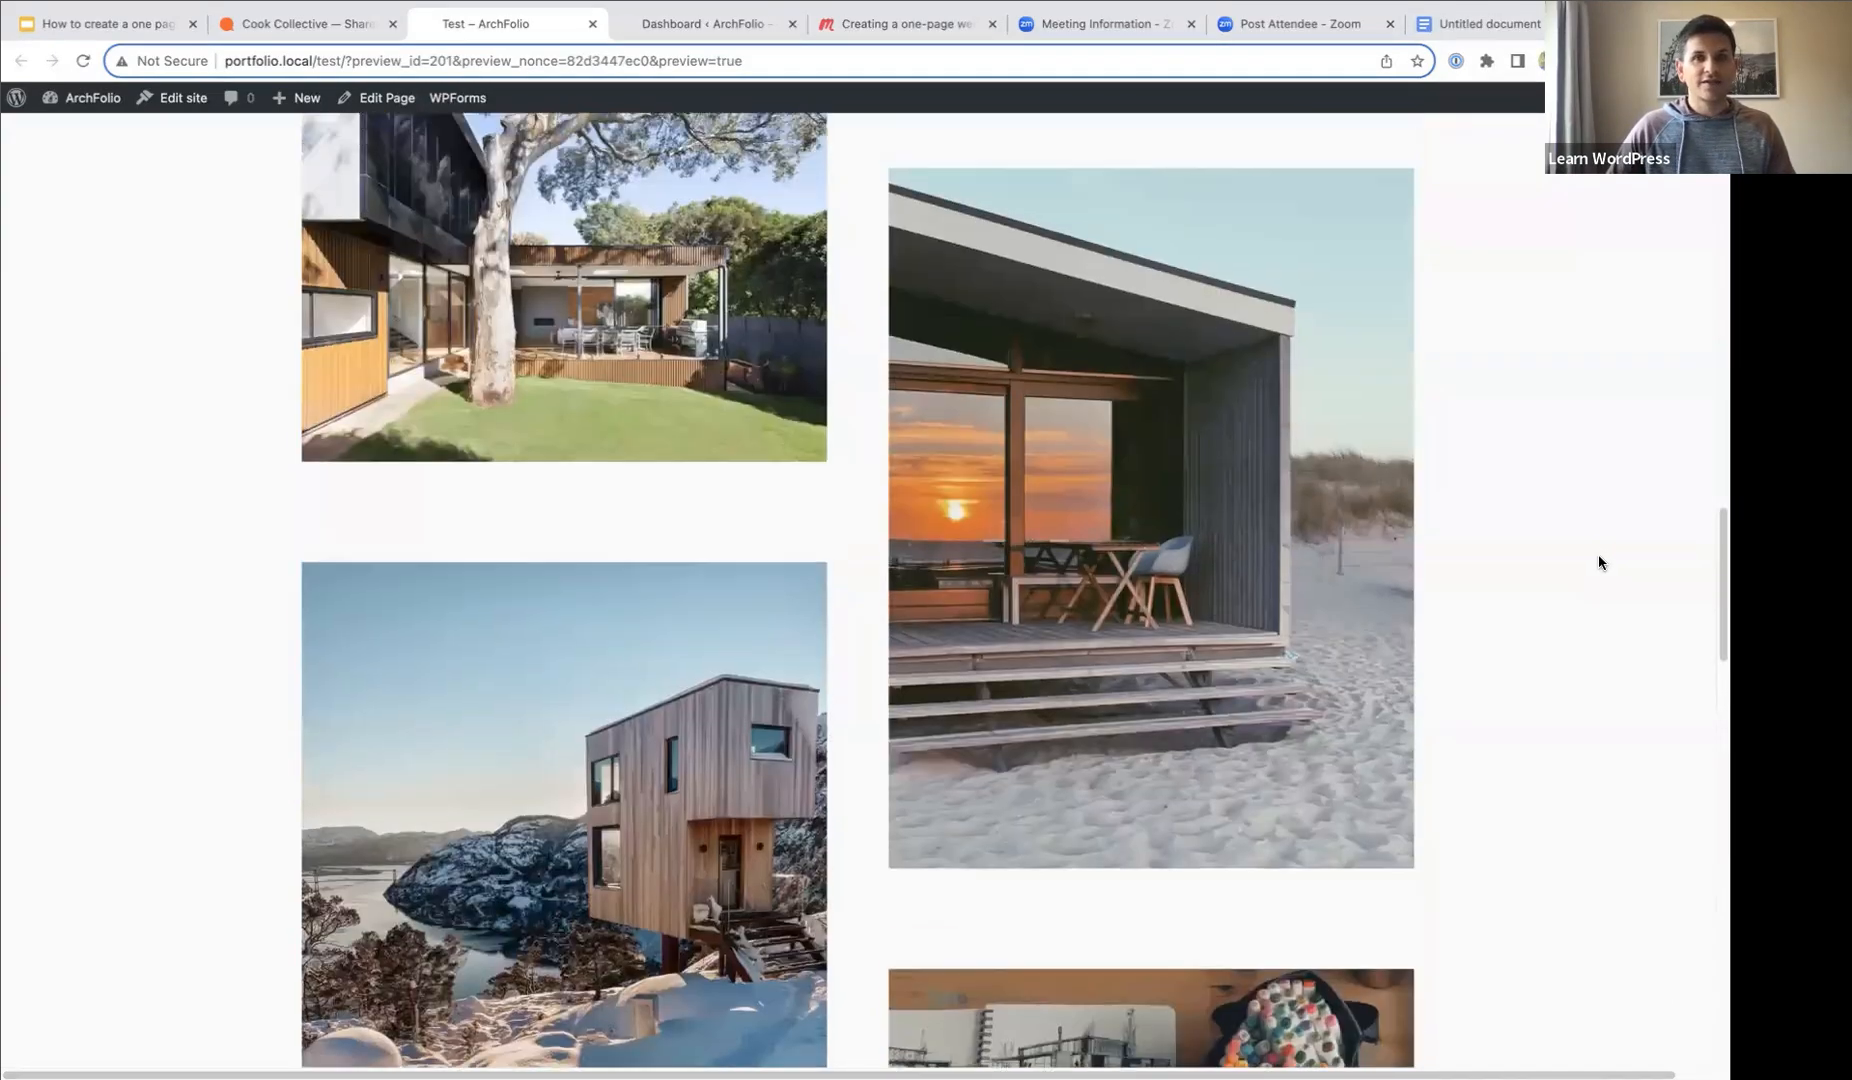
scroll(1598, 557, "down", 7)
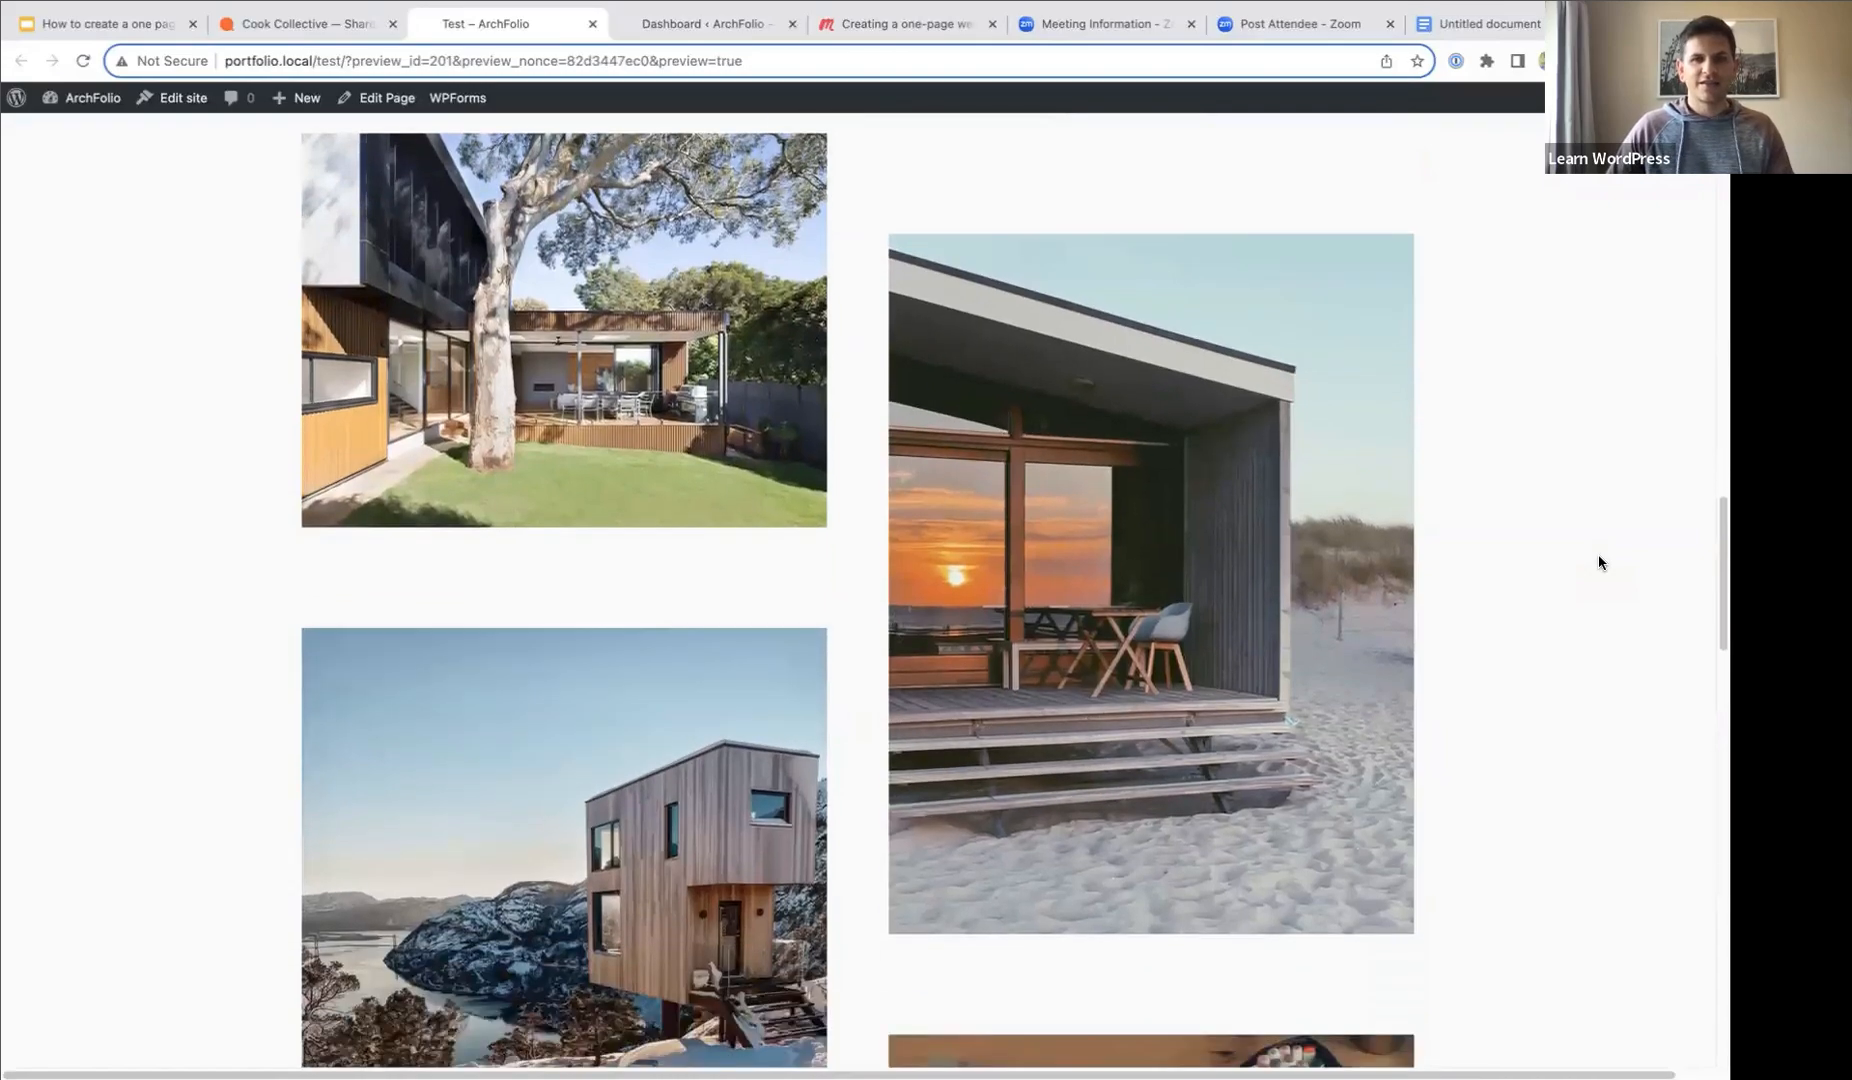
scroll(1598, 562, "down", 11)
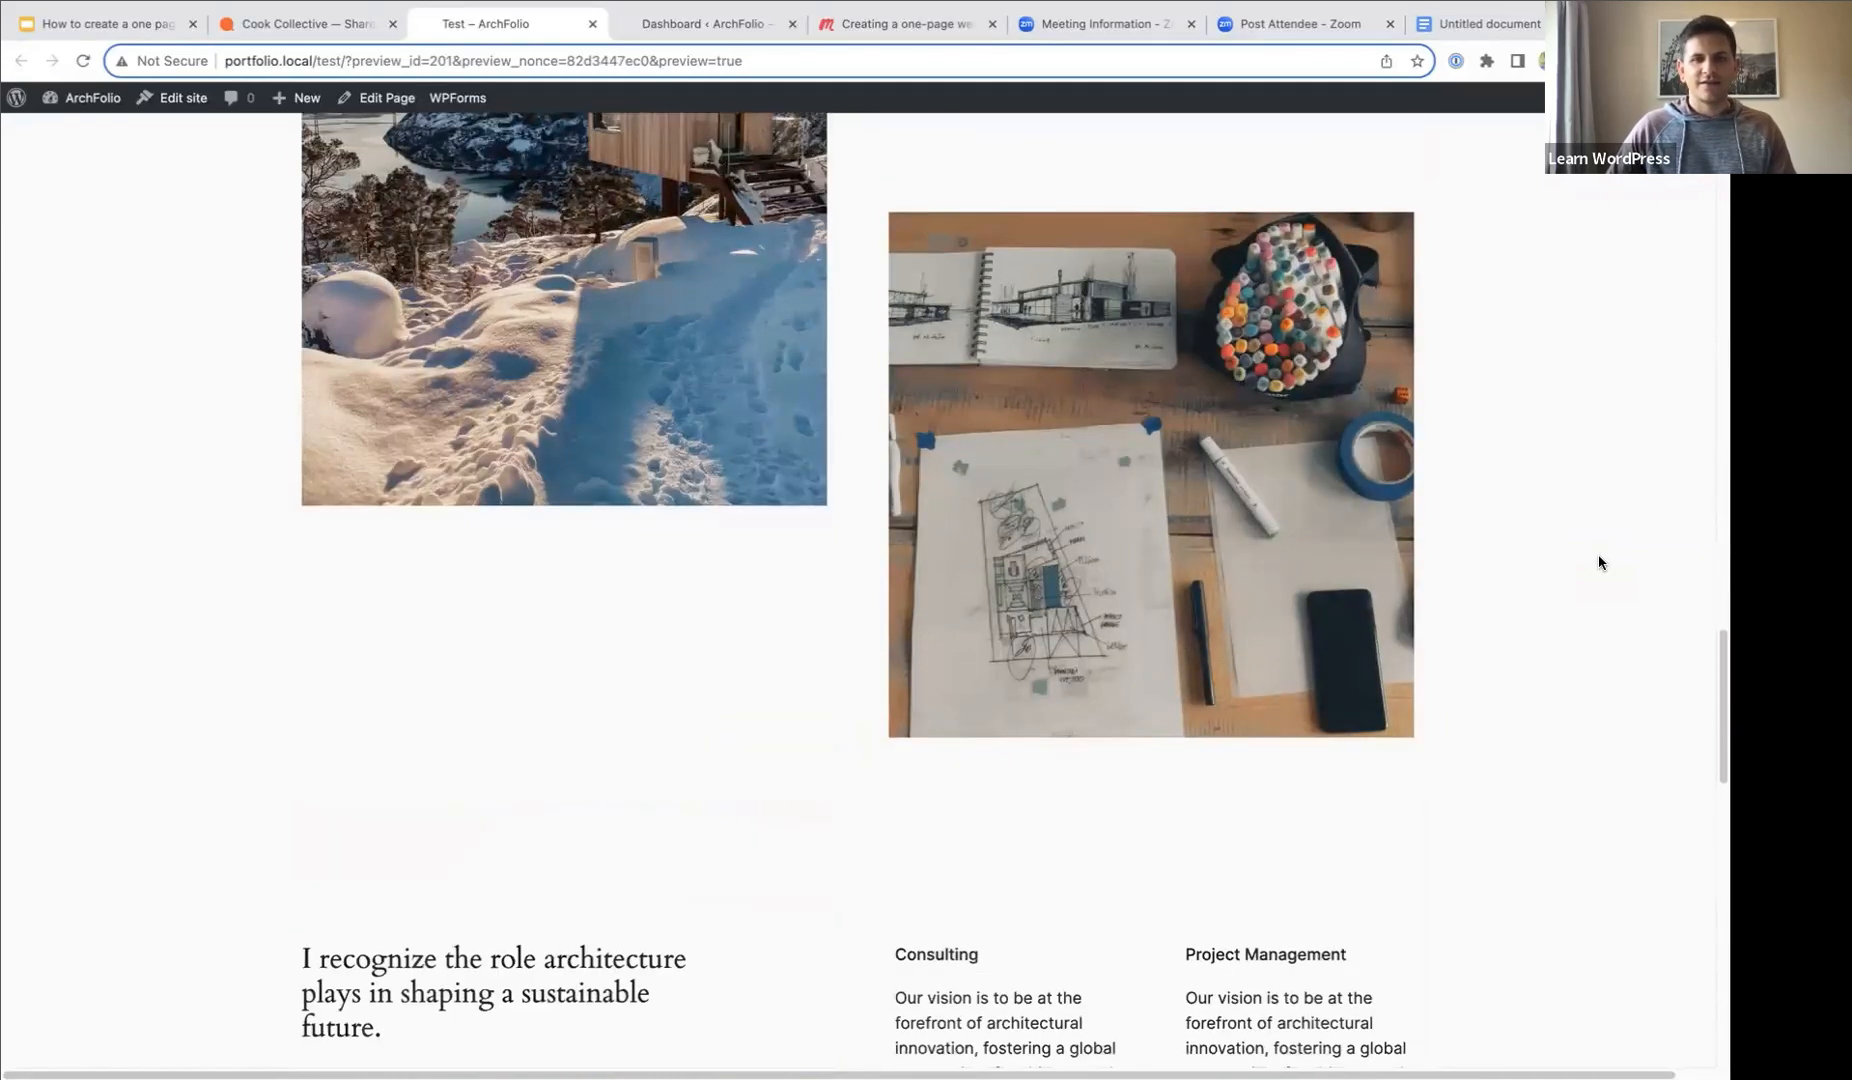
- Review the services text, the Get in touch contact form and the footer of the ArchFolio preview
scroll(1597, 554, "down", 10)
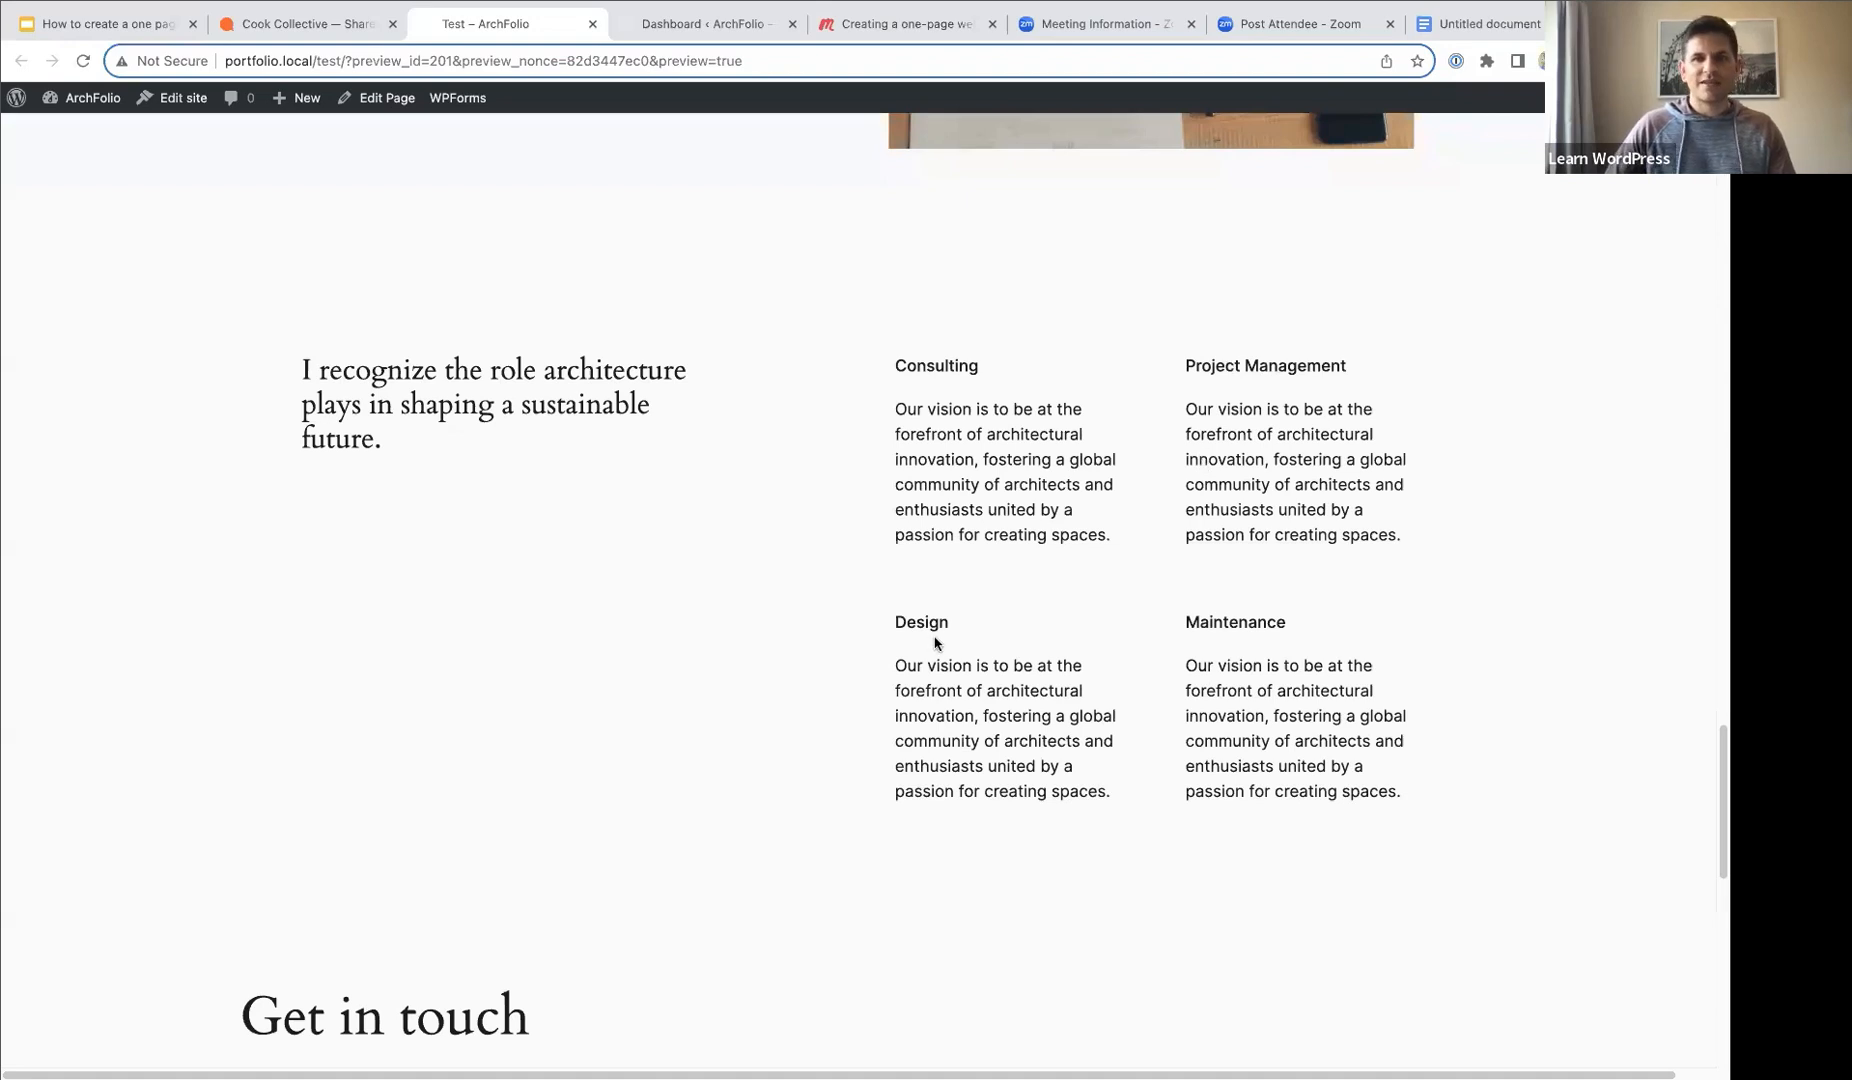
scroll(1461, 606, "down", 10)
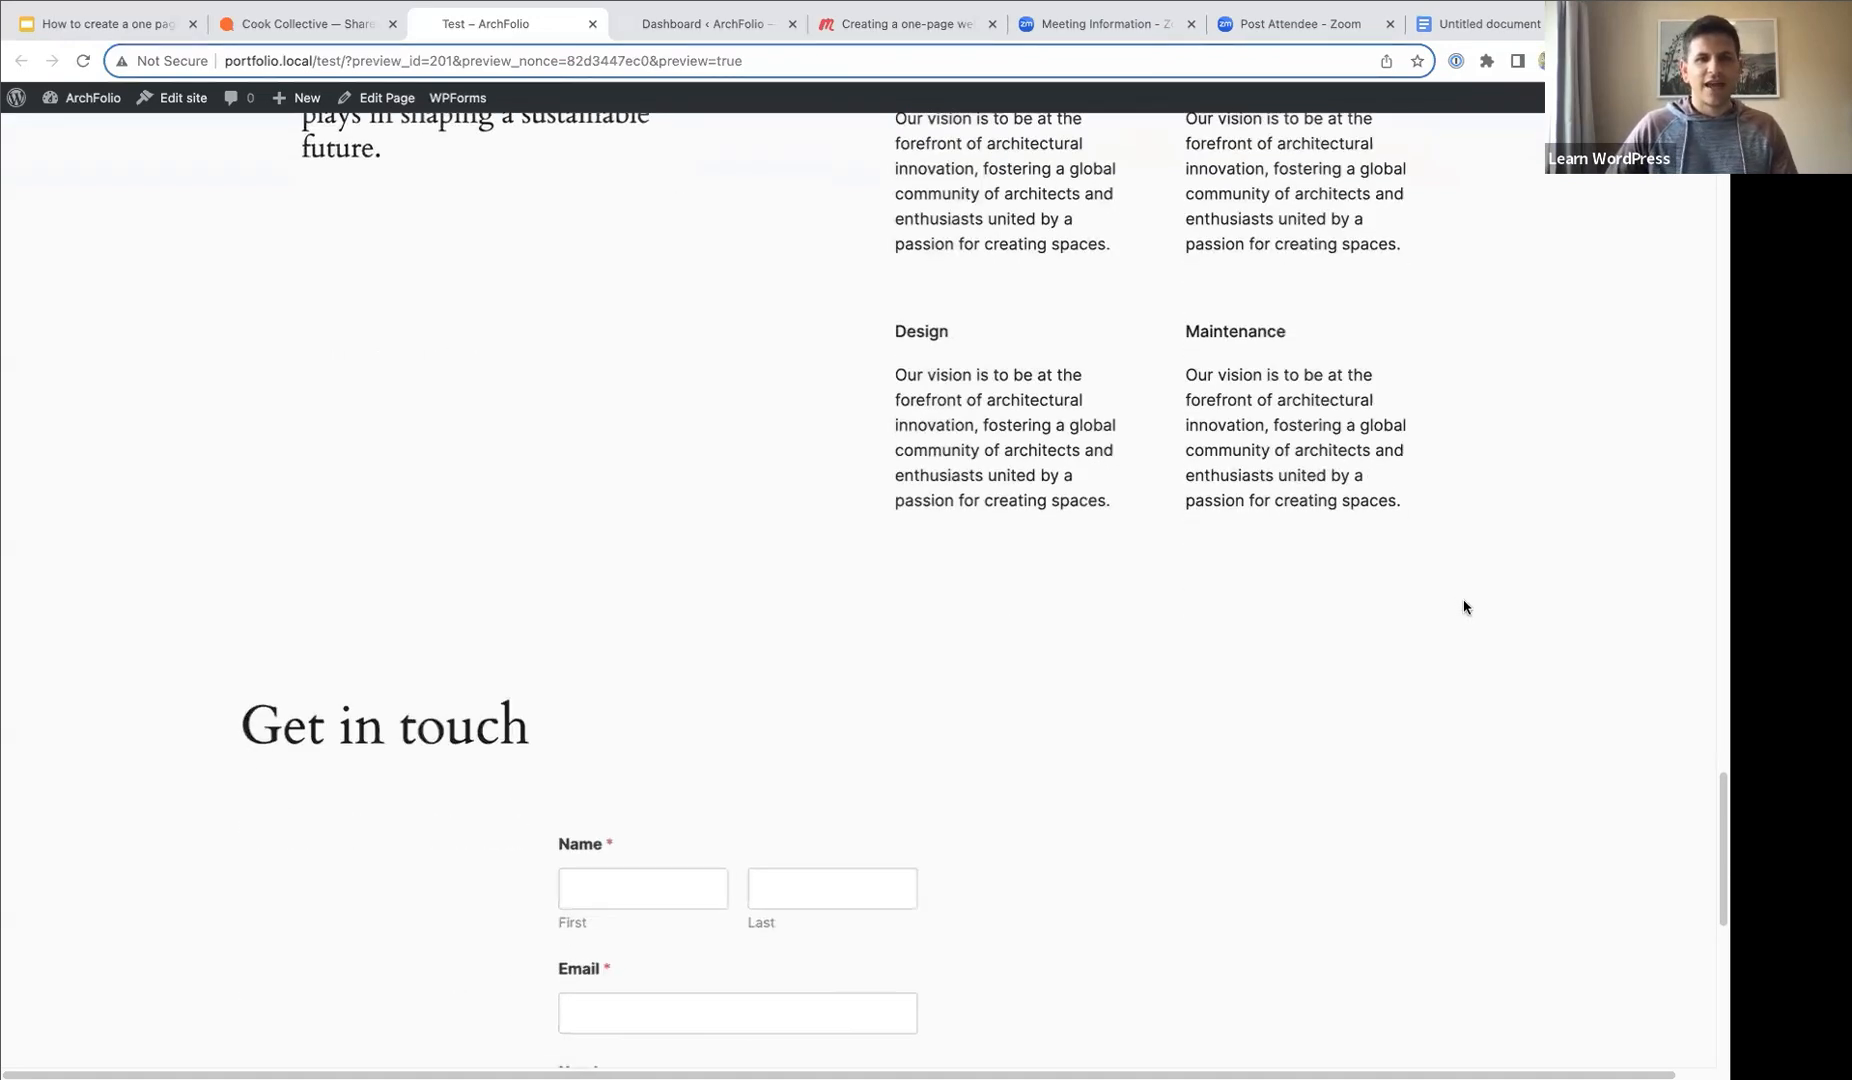
scroll(1463, 606, "down", 2)
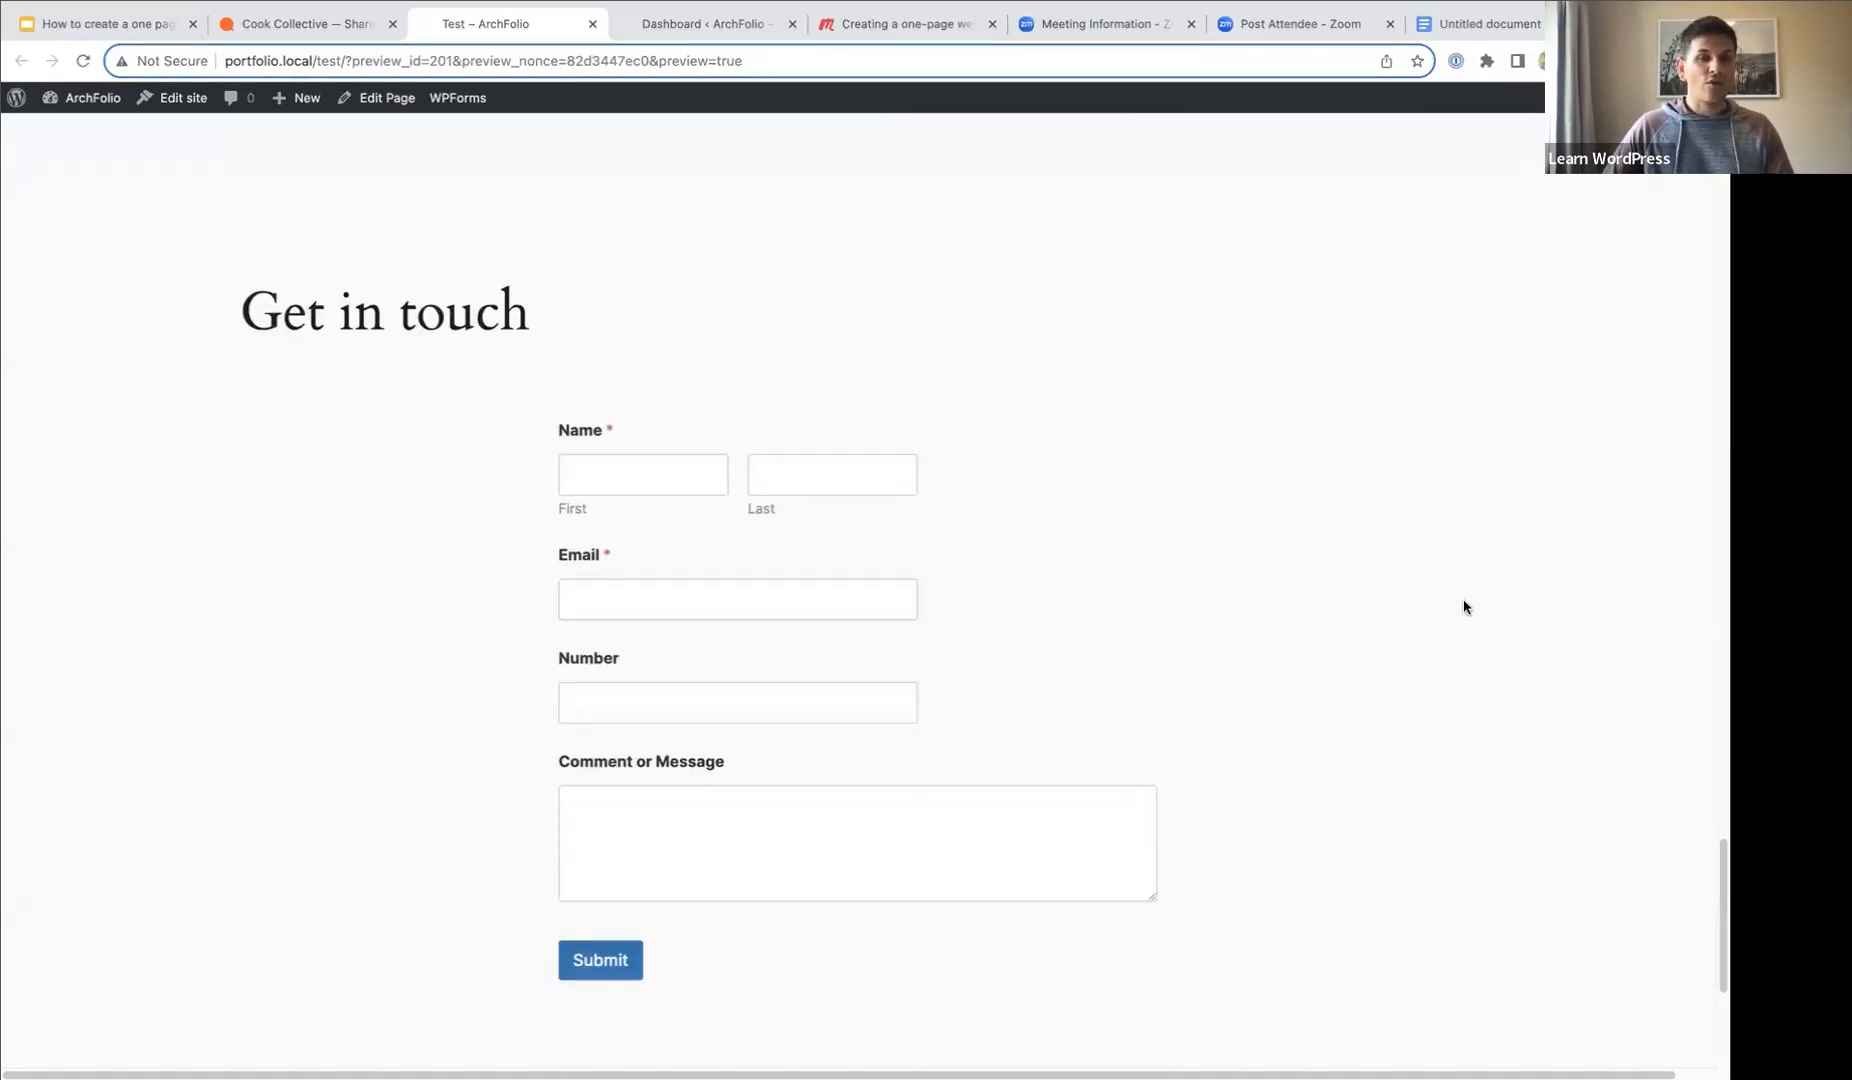
scroll(1461, 612, "down", 1)
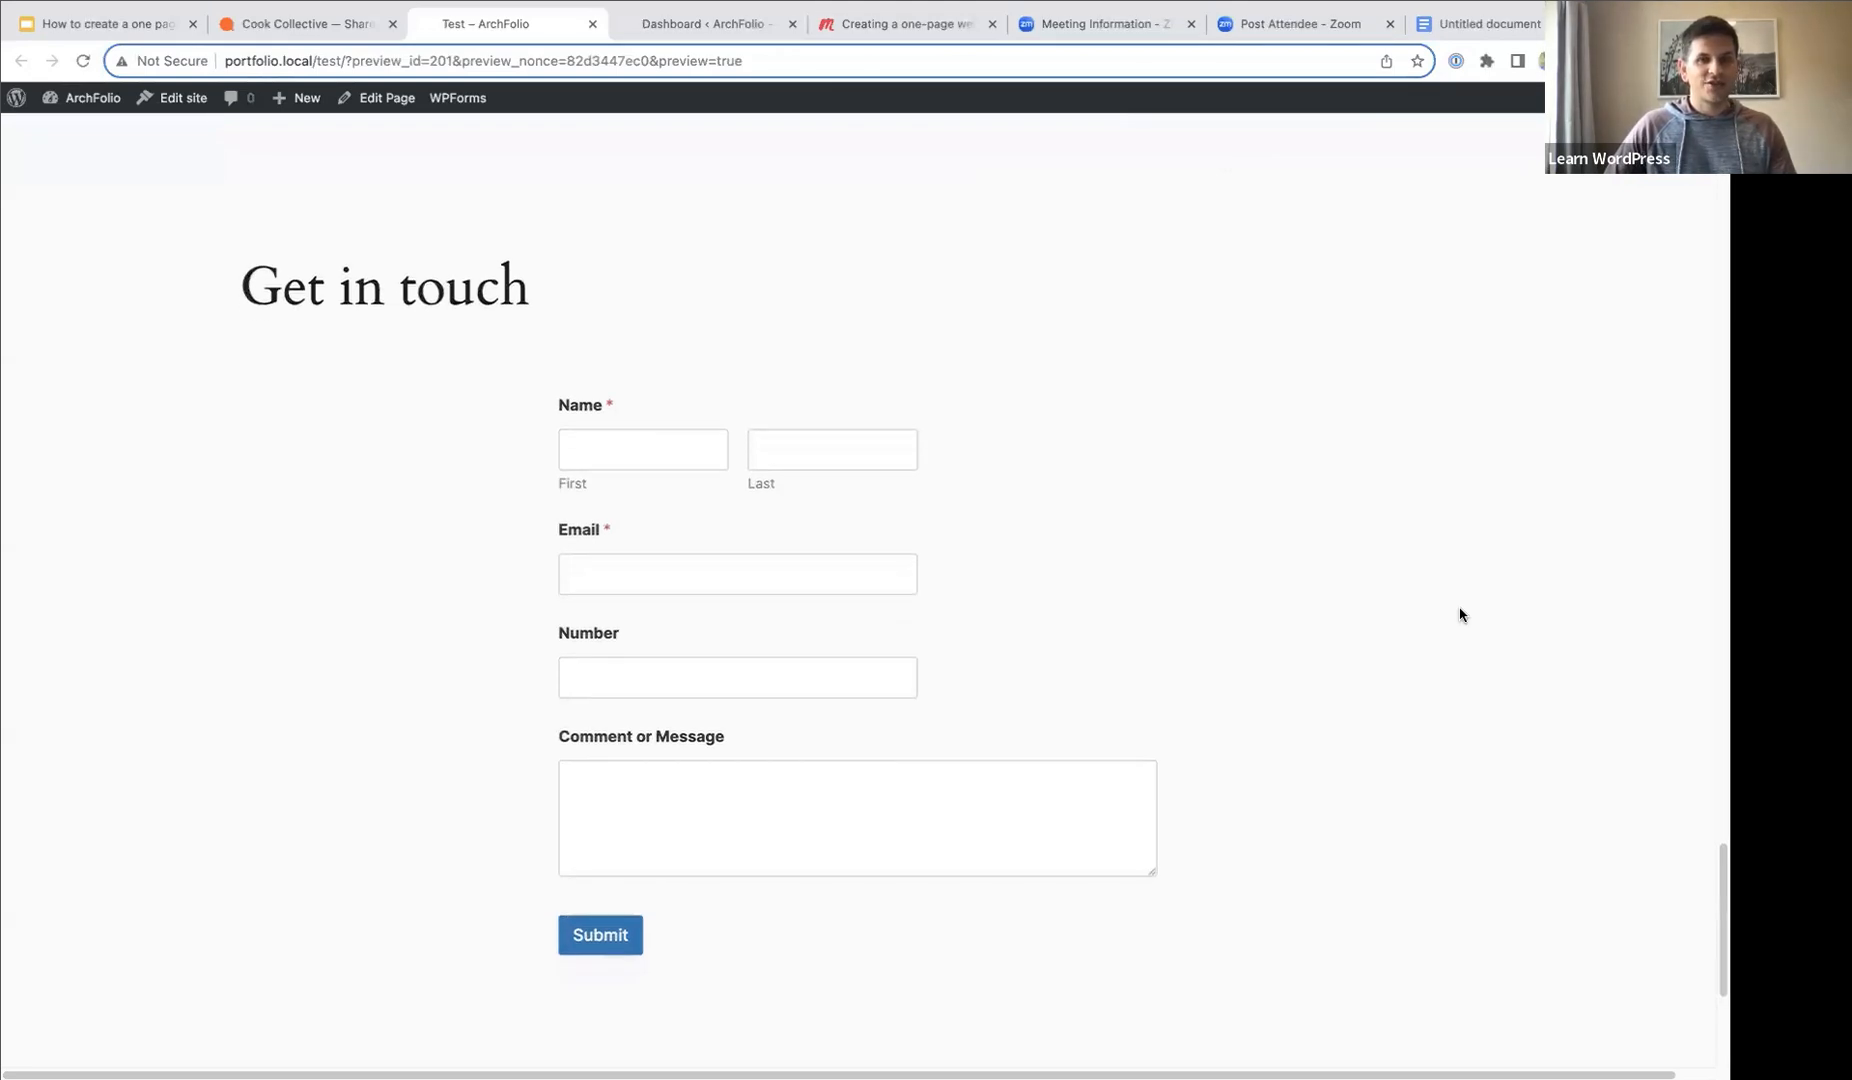
scroll(1450, 608, "down", 7)
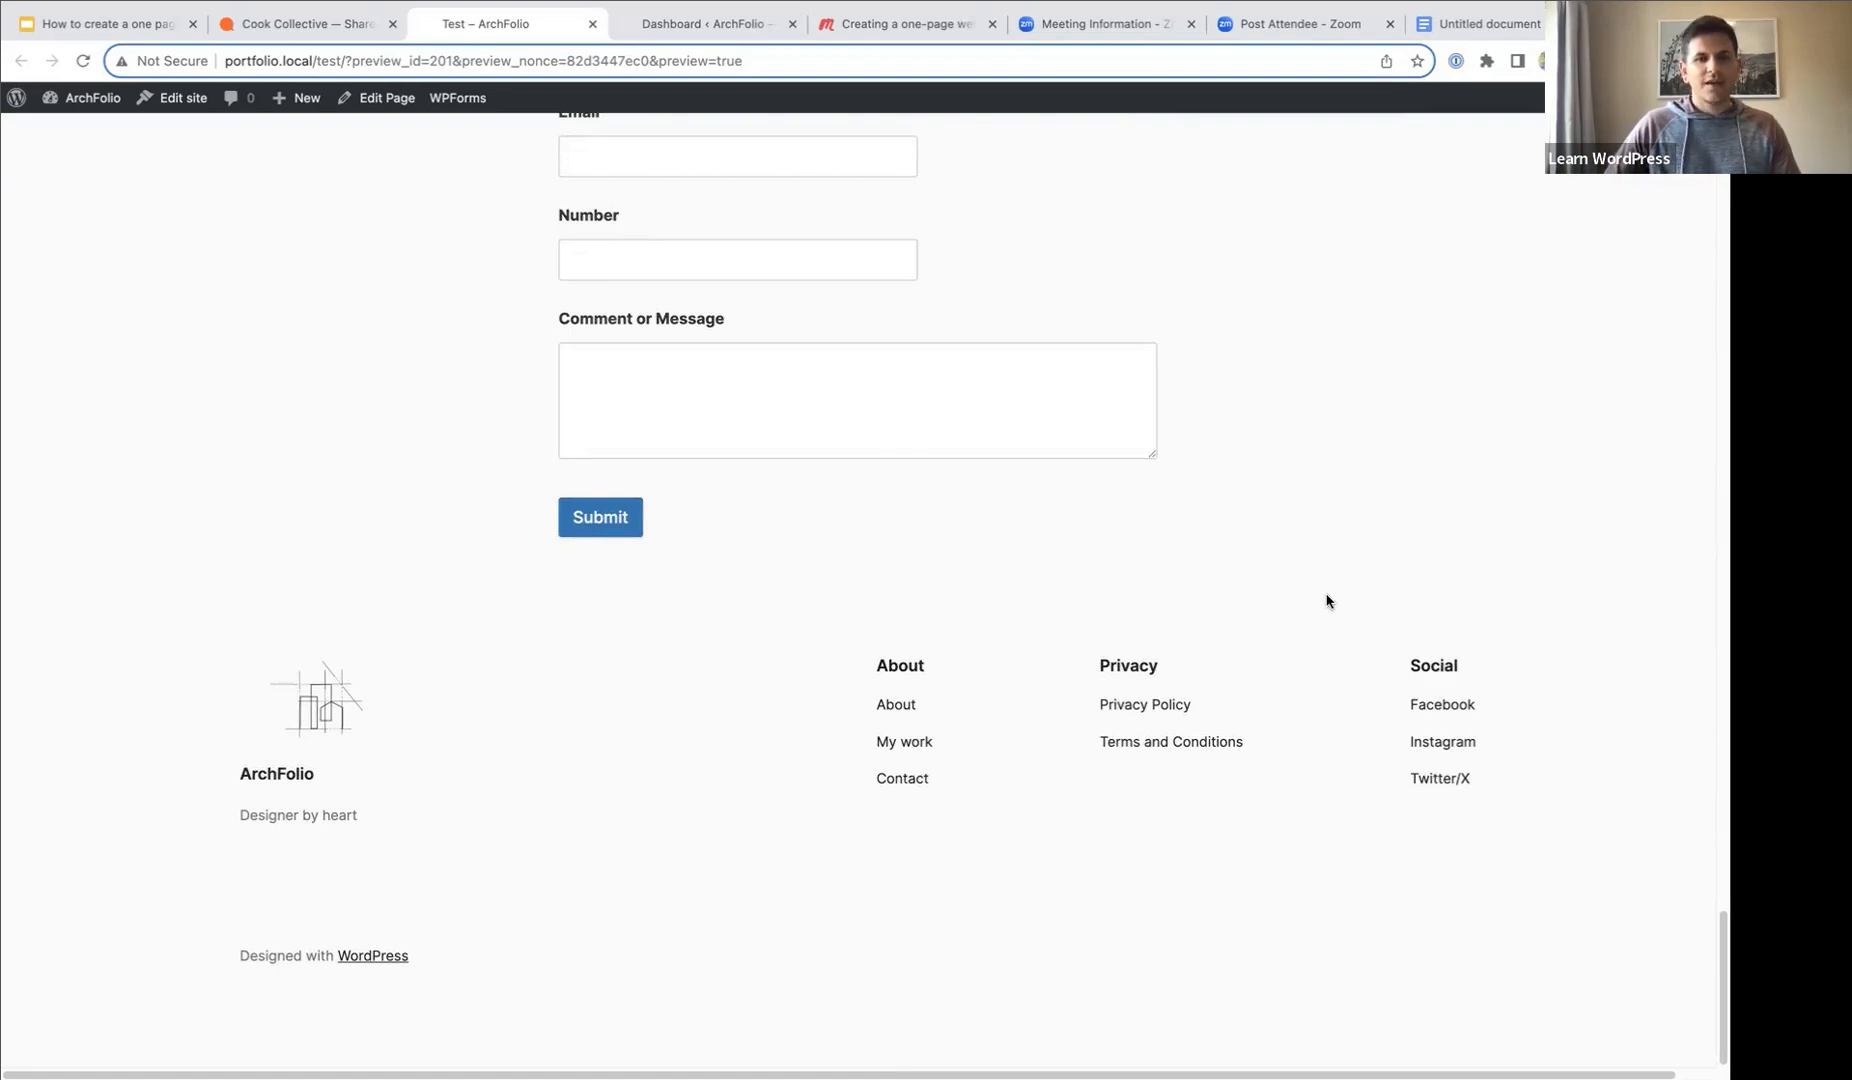
- Return to the page's header and follow the About and My work navigation links to their sections, then go back to the hero section
scroll(1327, 602, "up", 10)
scroll(1324, 602, "up", 15)
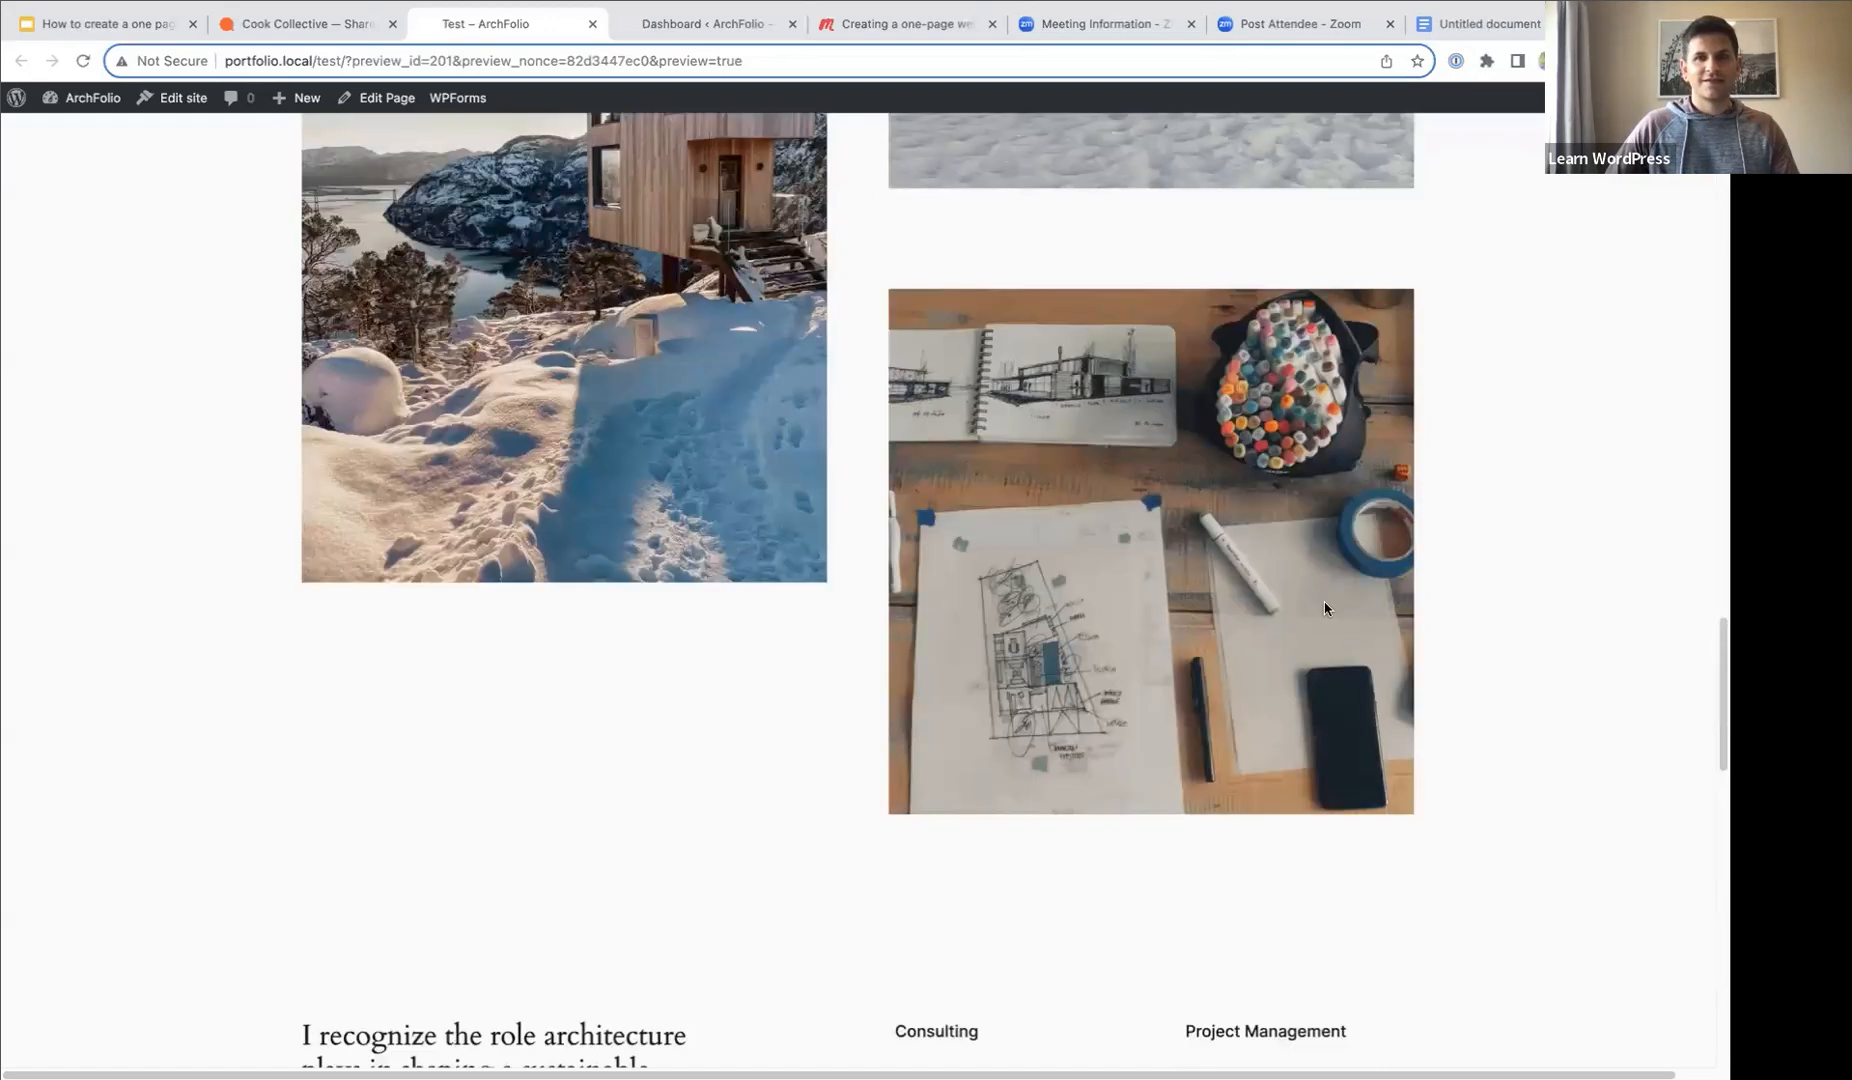
scroll(1325, 608, "up", 10)
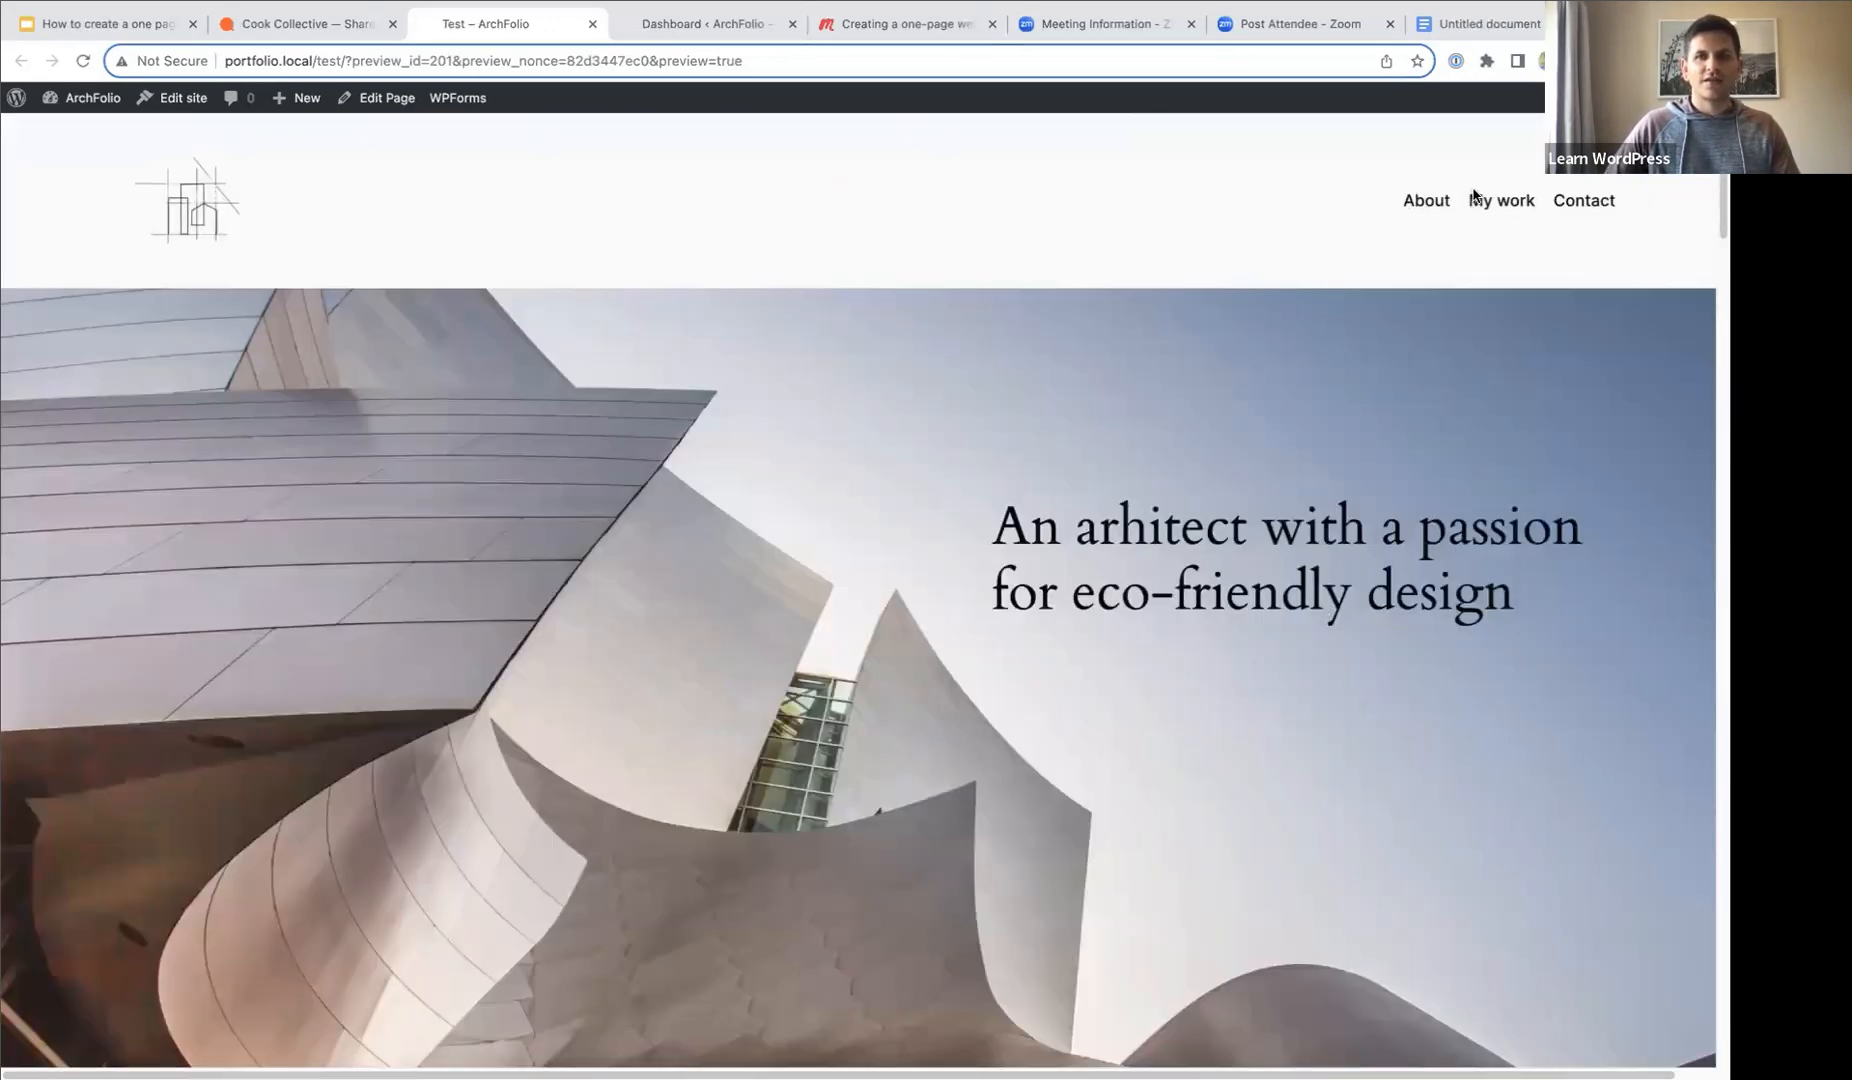
left_click(1428, 202)
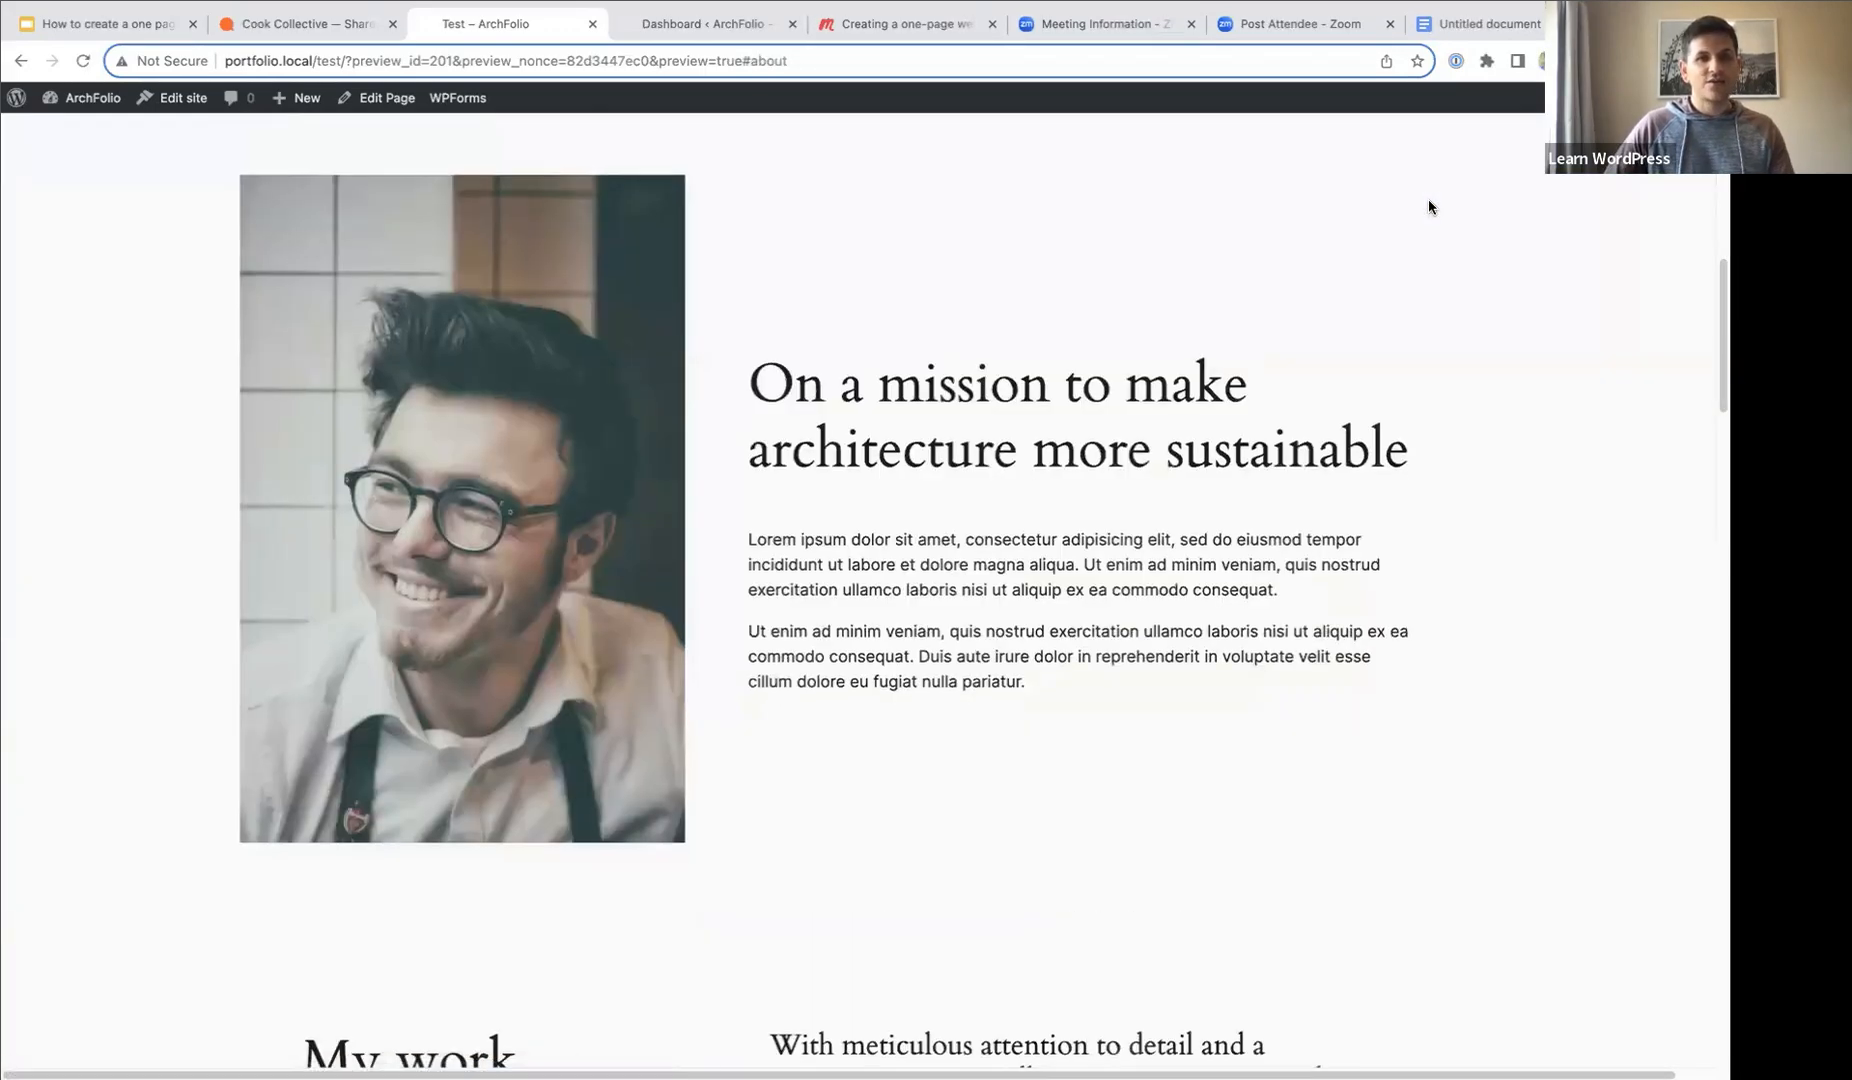
scroll(1447, 240, "up", 8)
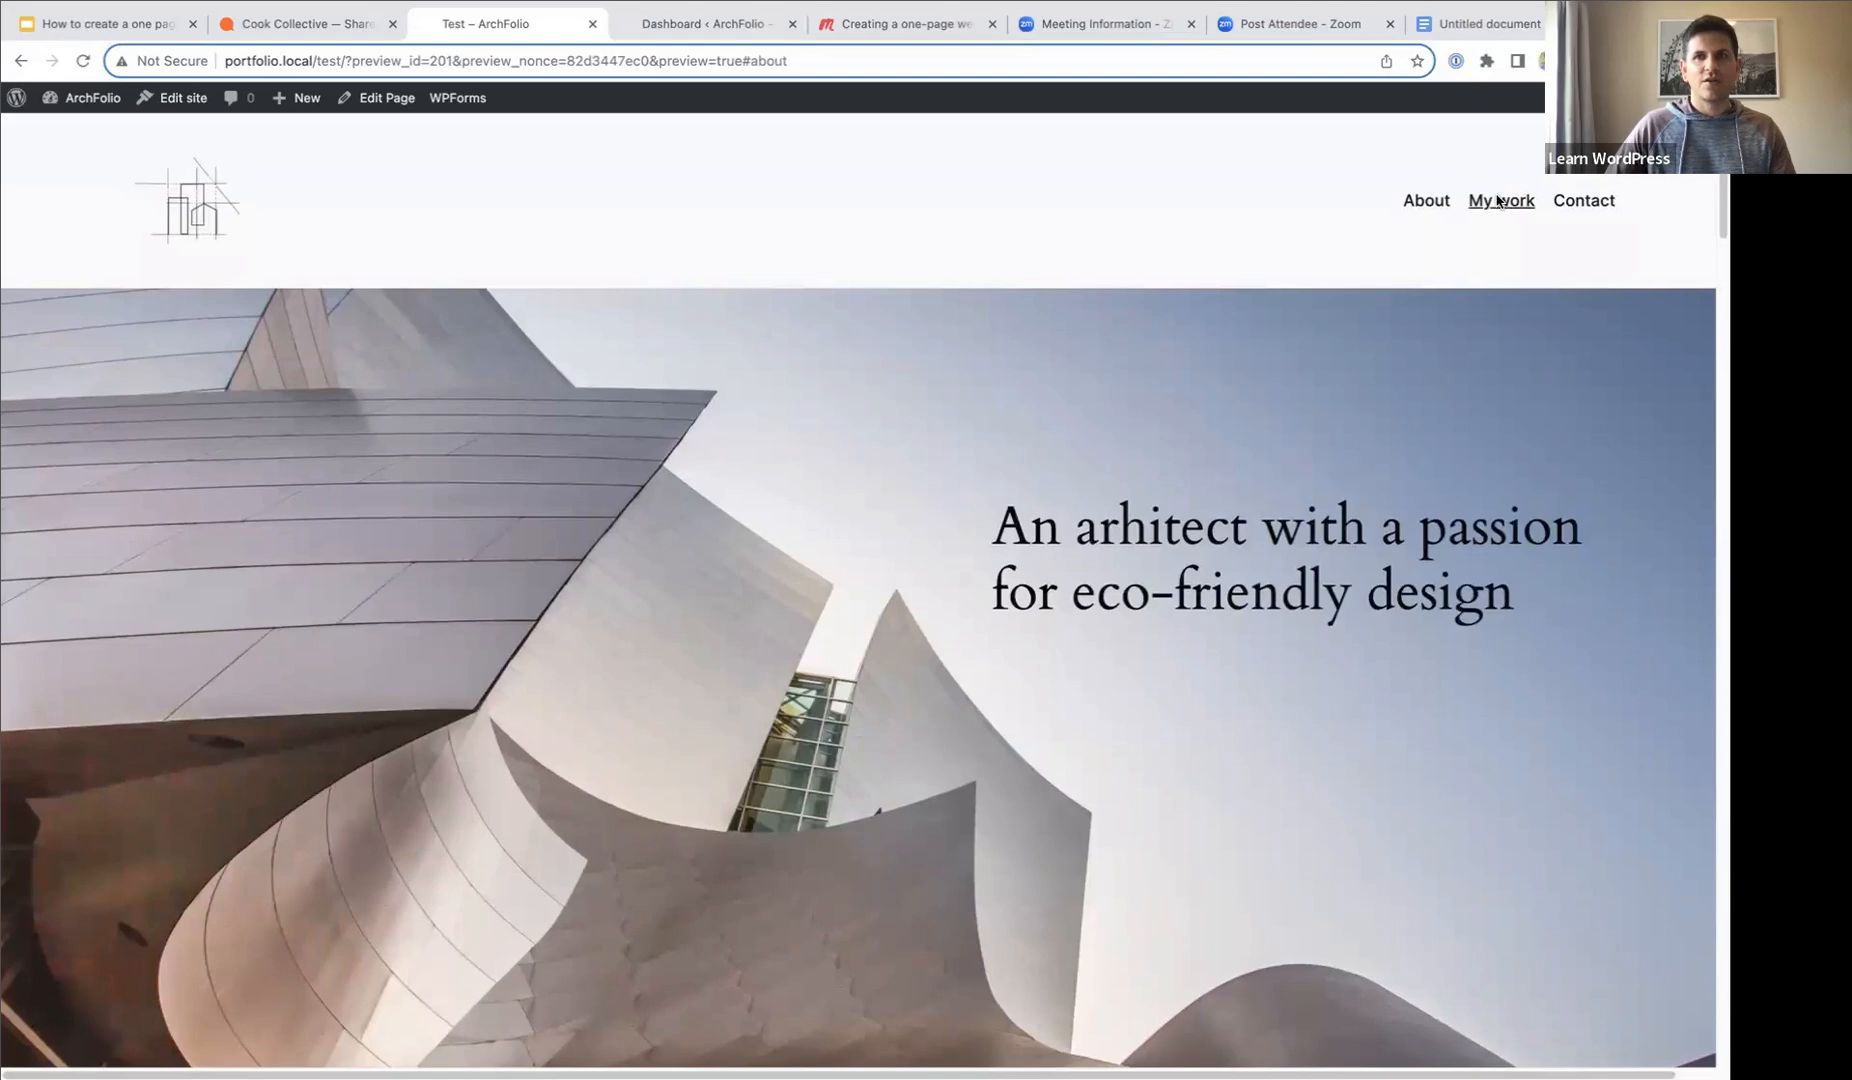
left_click(1490, 198)
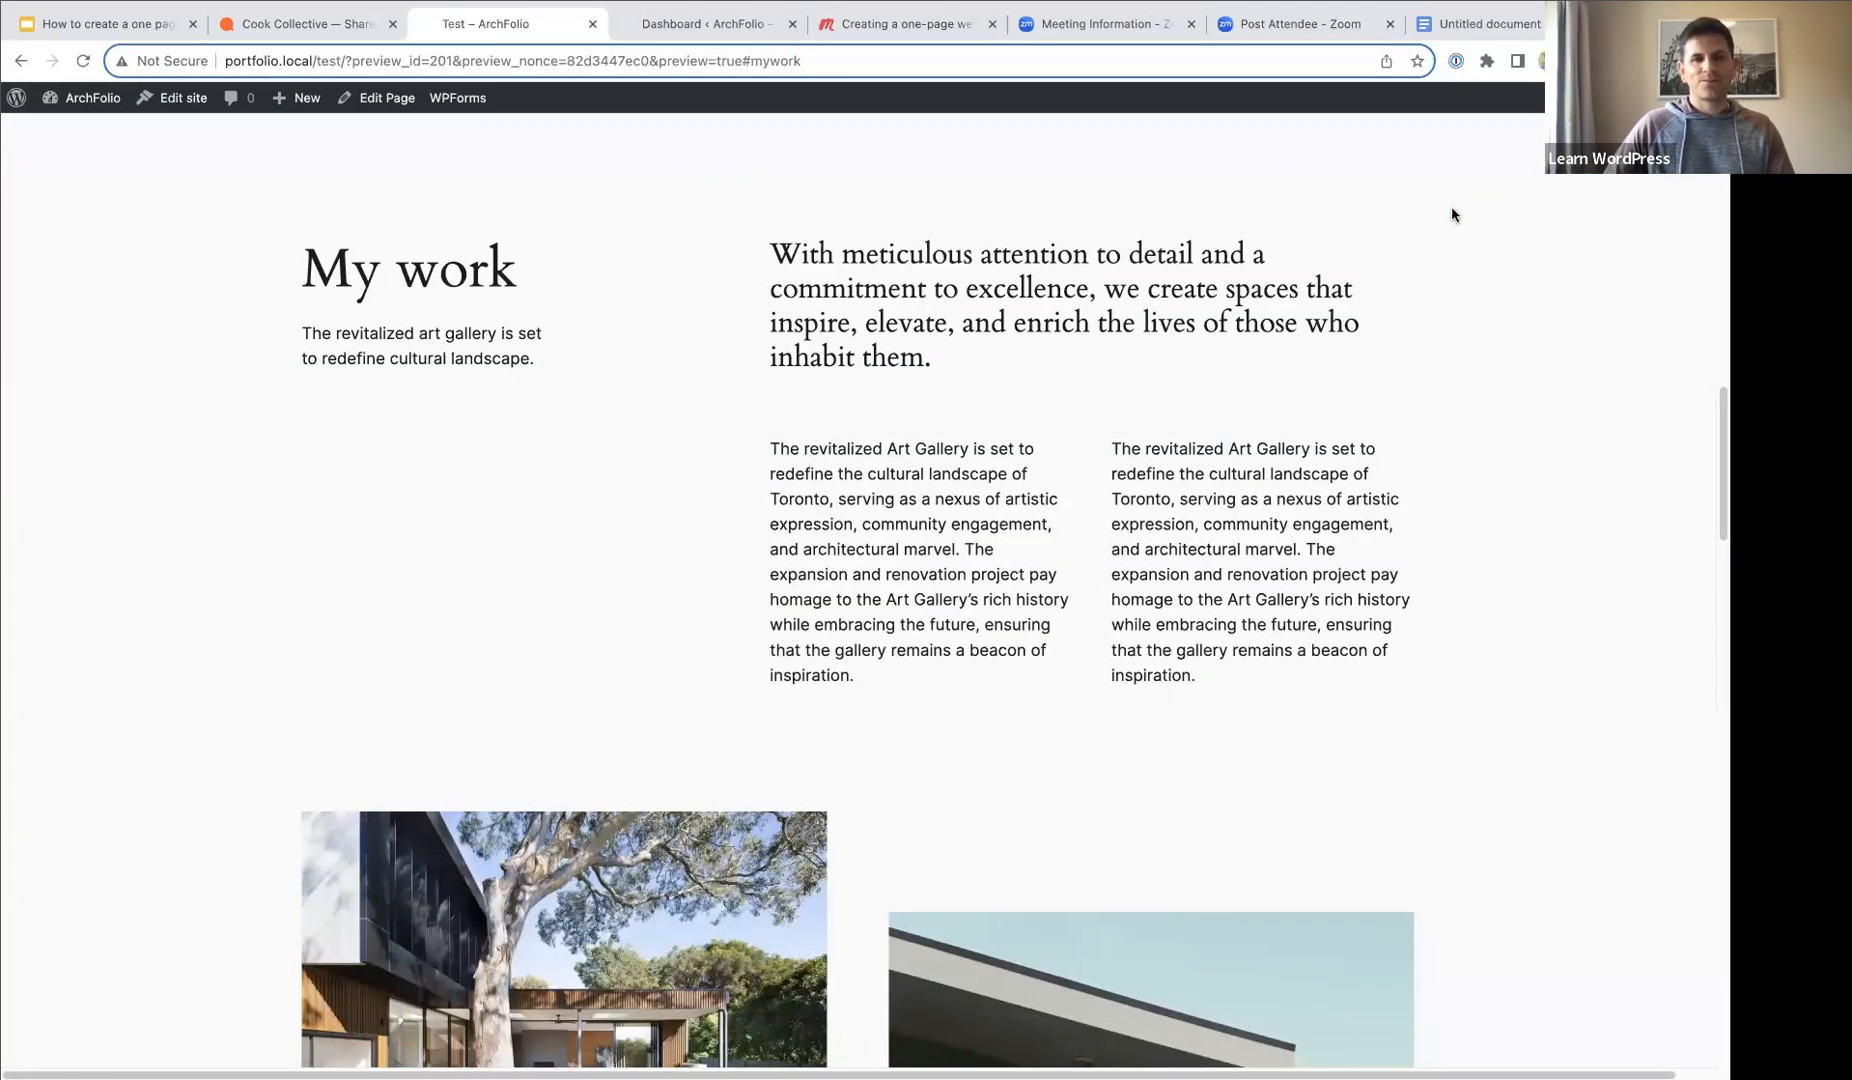
scroll(1339, 372, "up", 15)
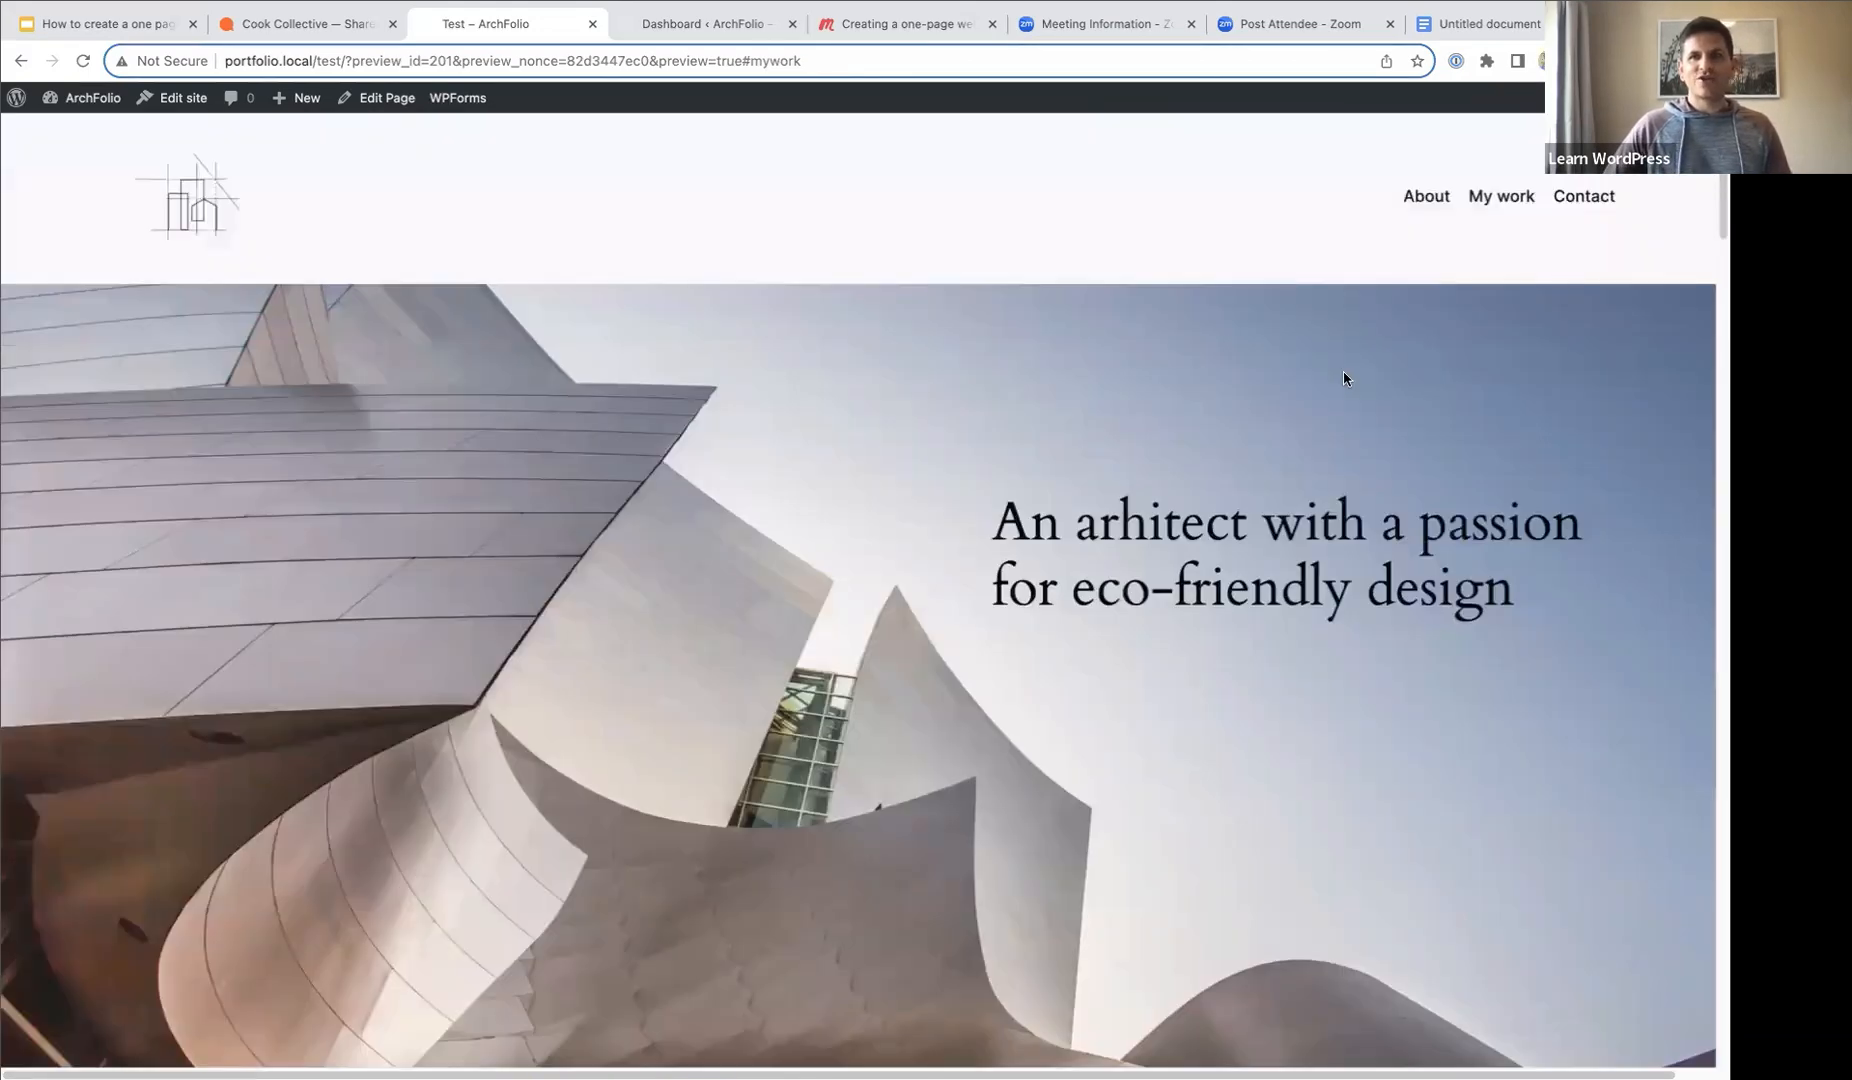
- Switch to the ArchFolio WordPress dashboard and check which of the installed themes is active
left_click(690, 26)
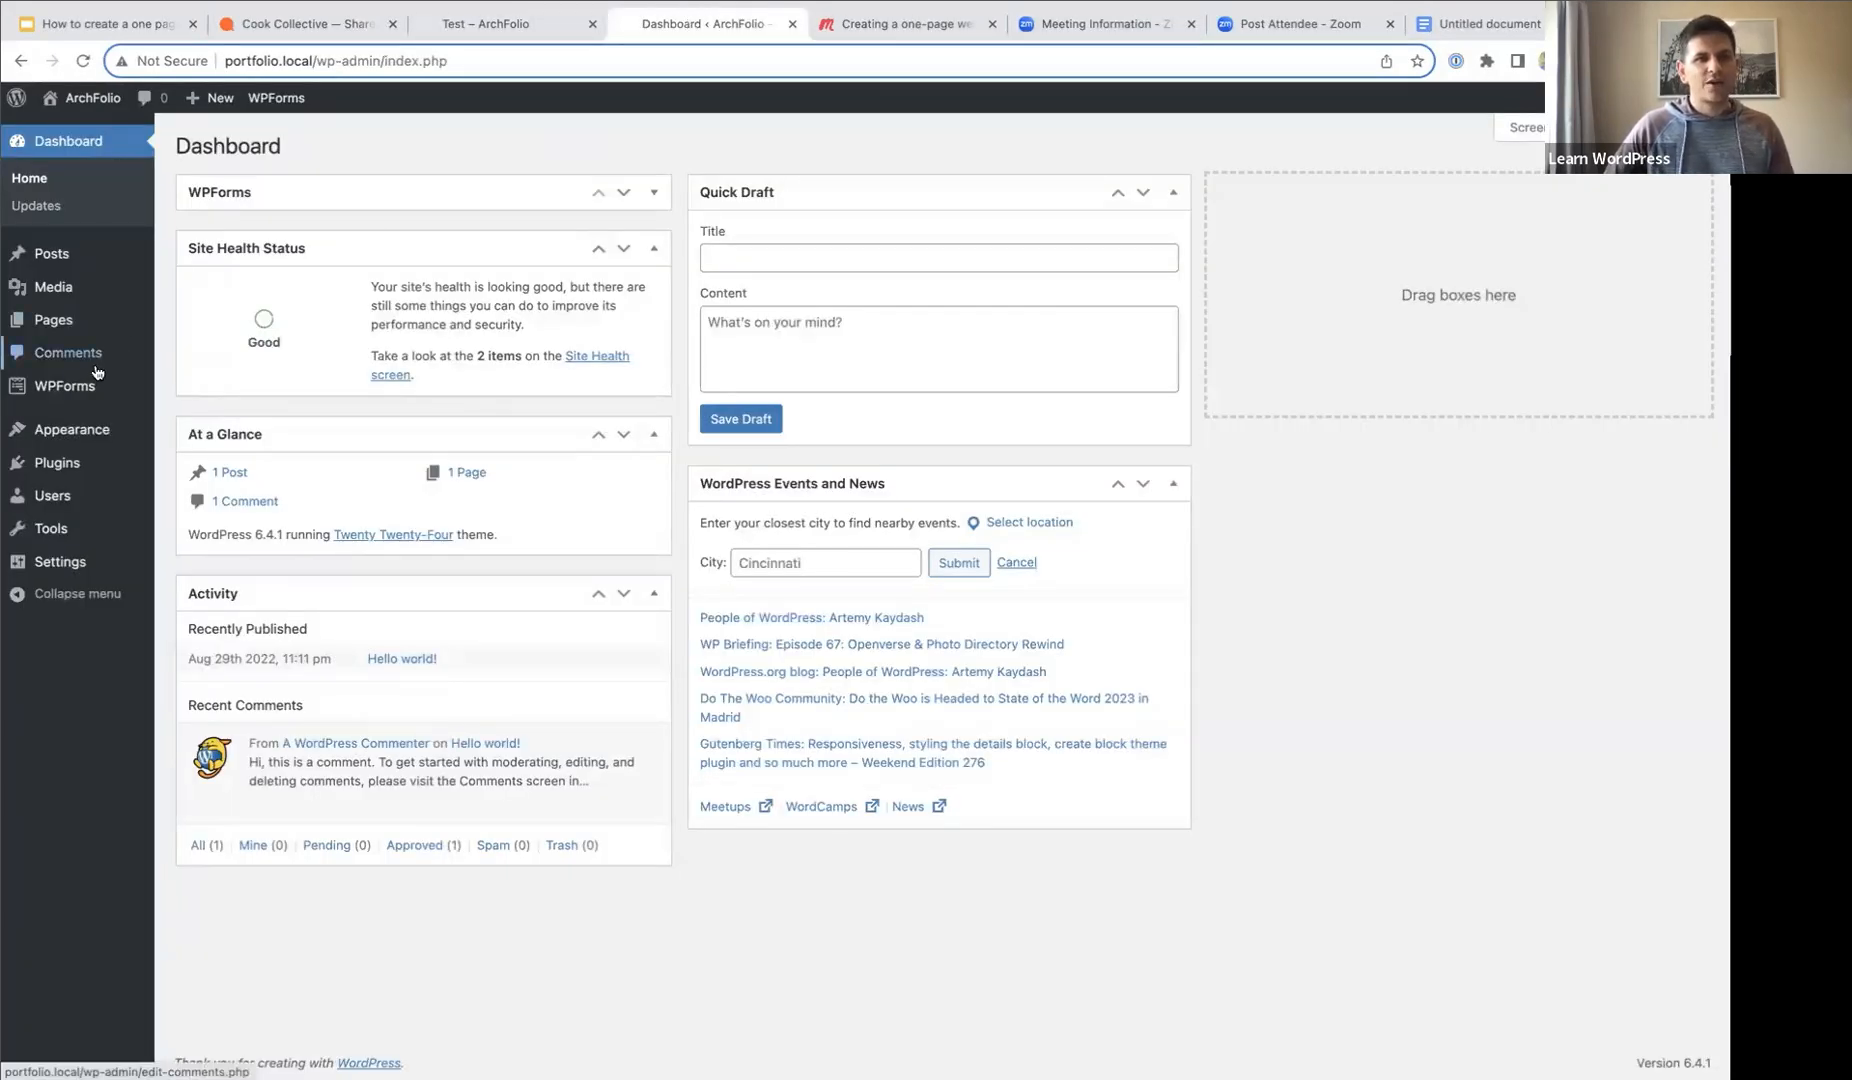
mouse_move(49, 432)
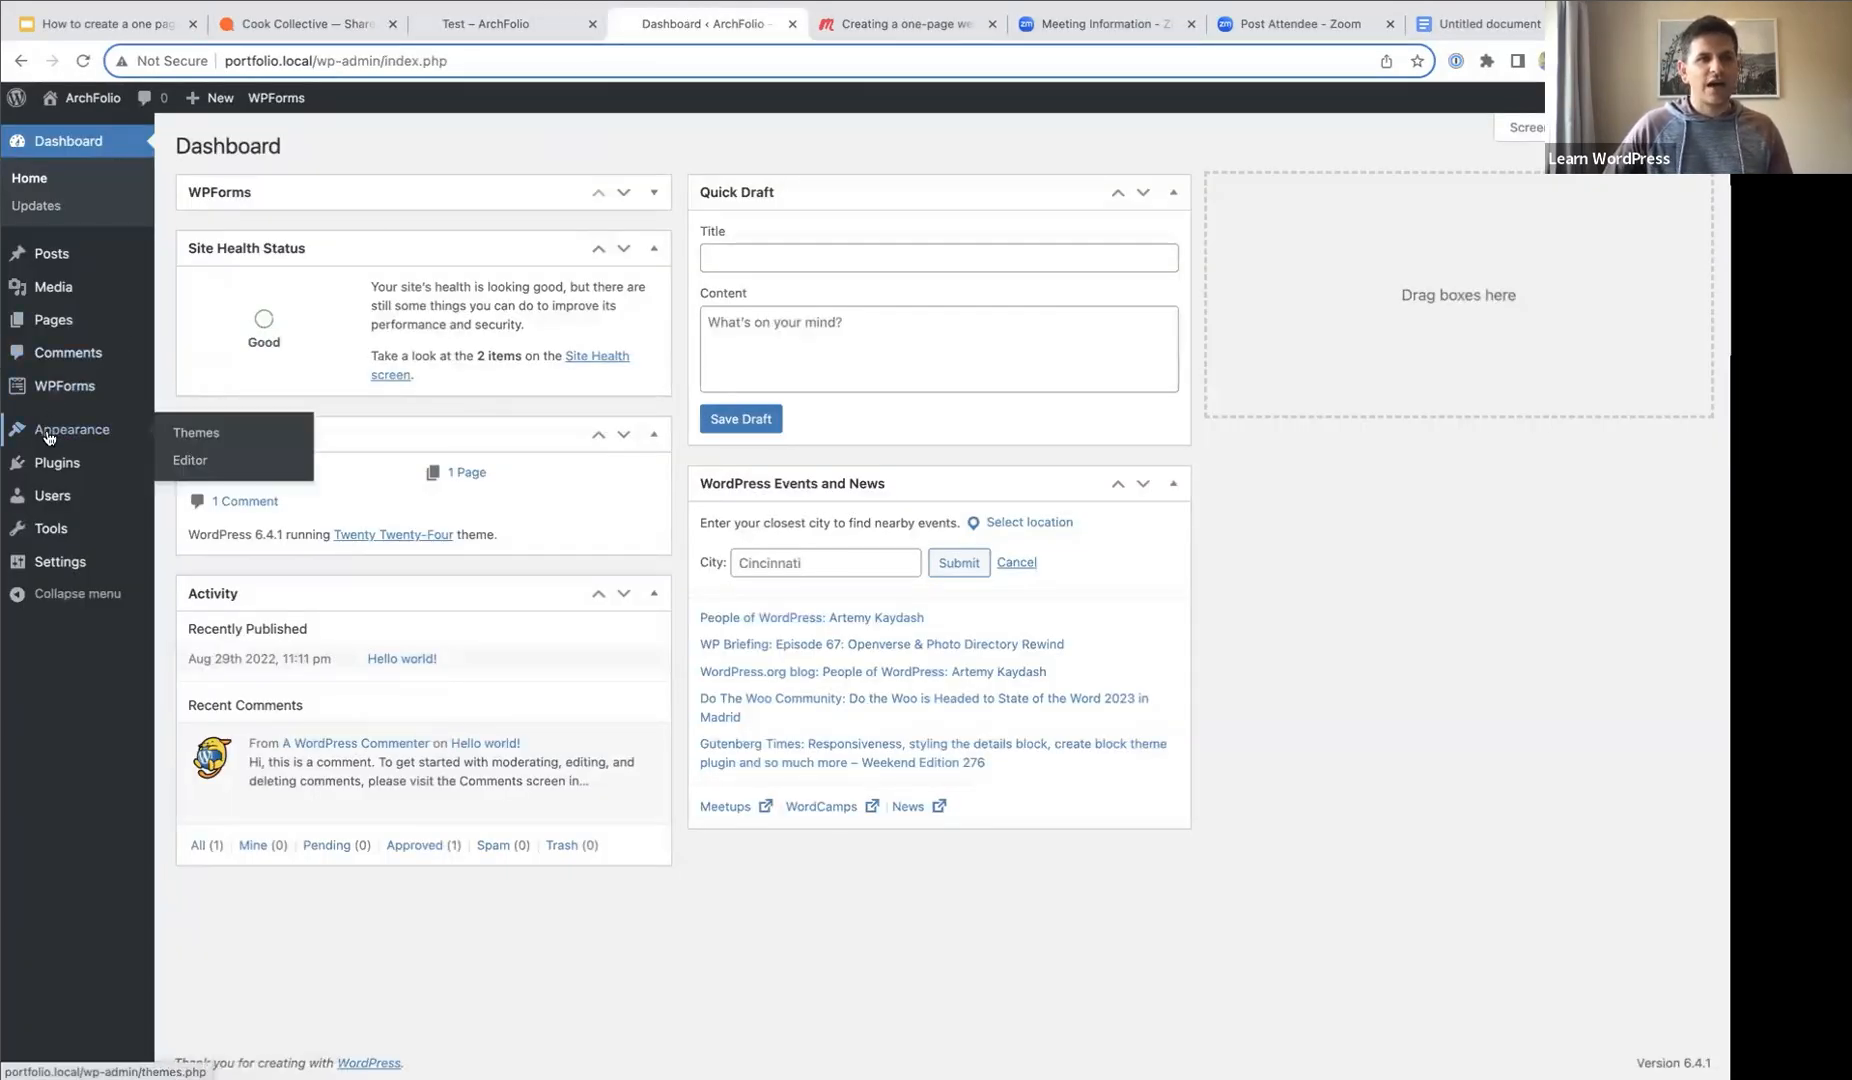
left_click(206, 436)
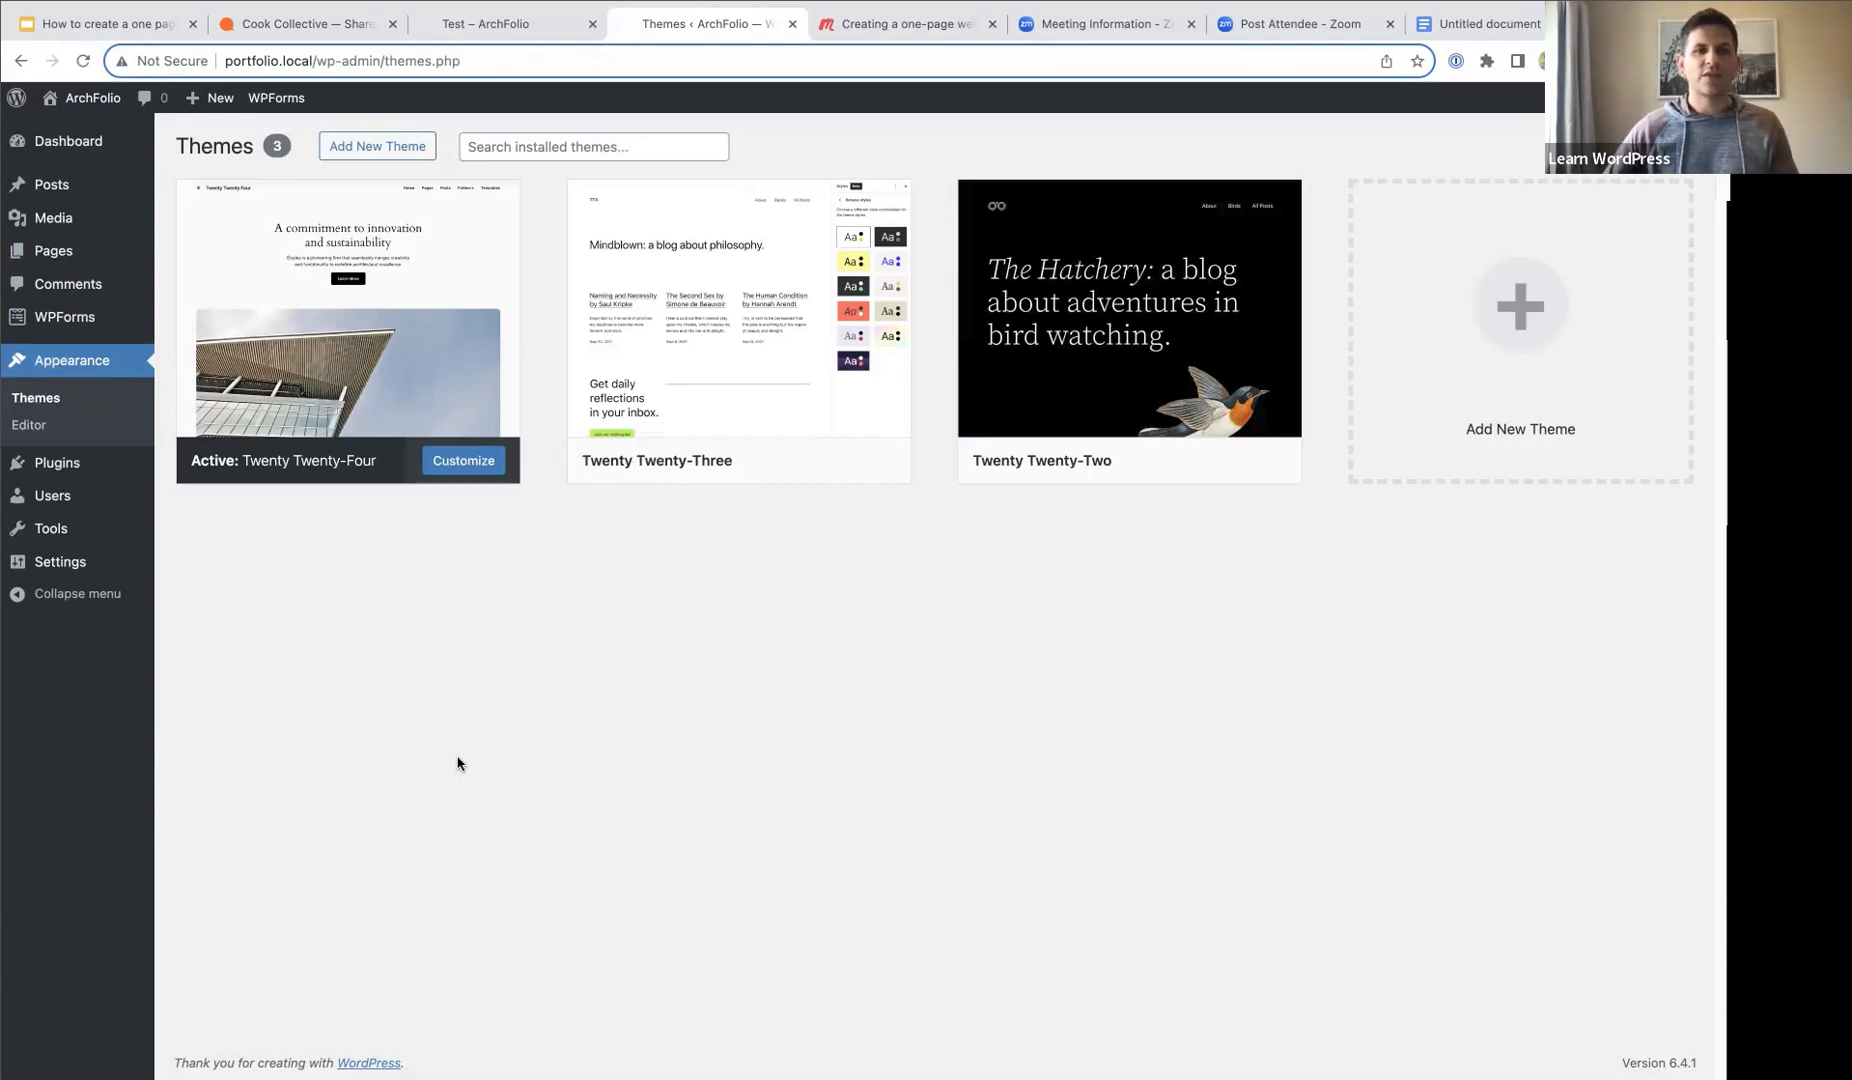
mouse_move(350, 407)
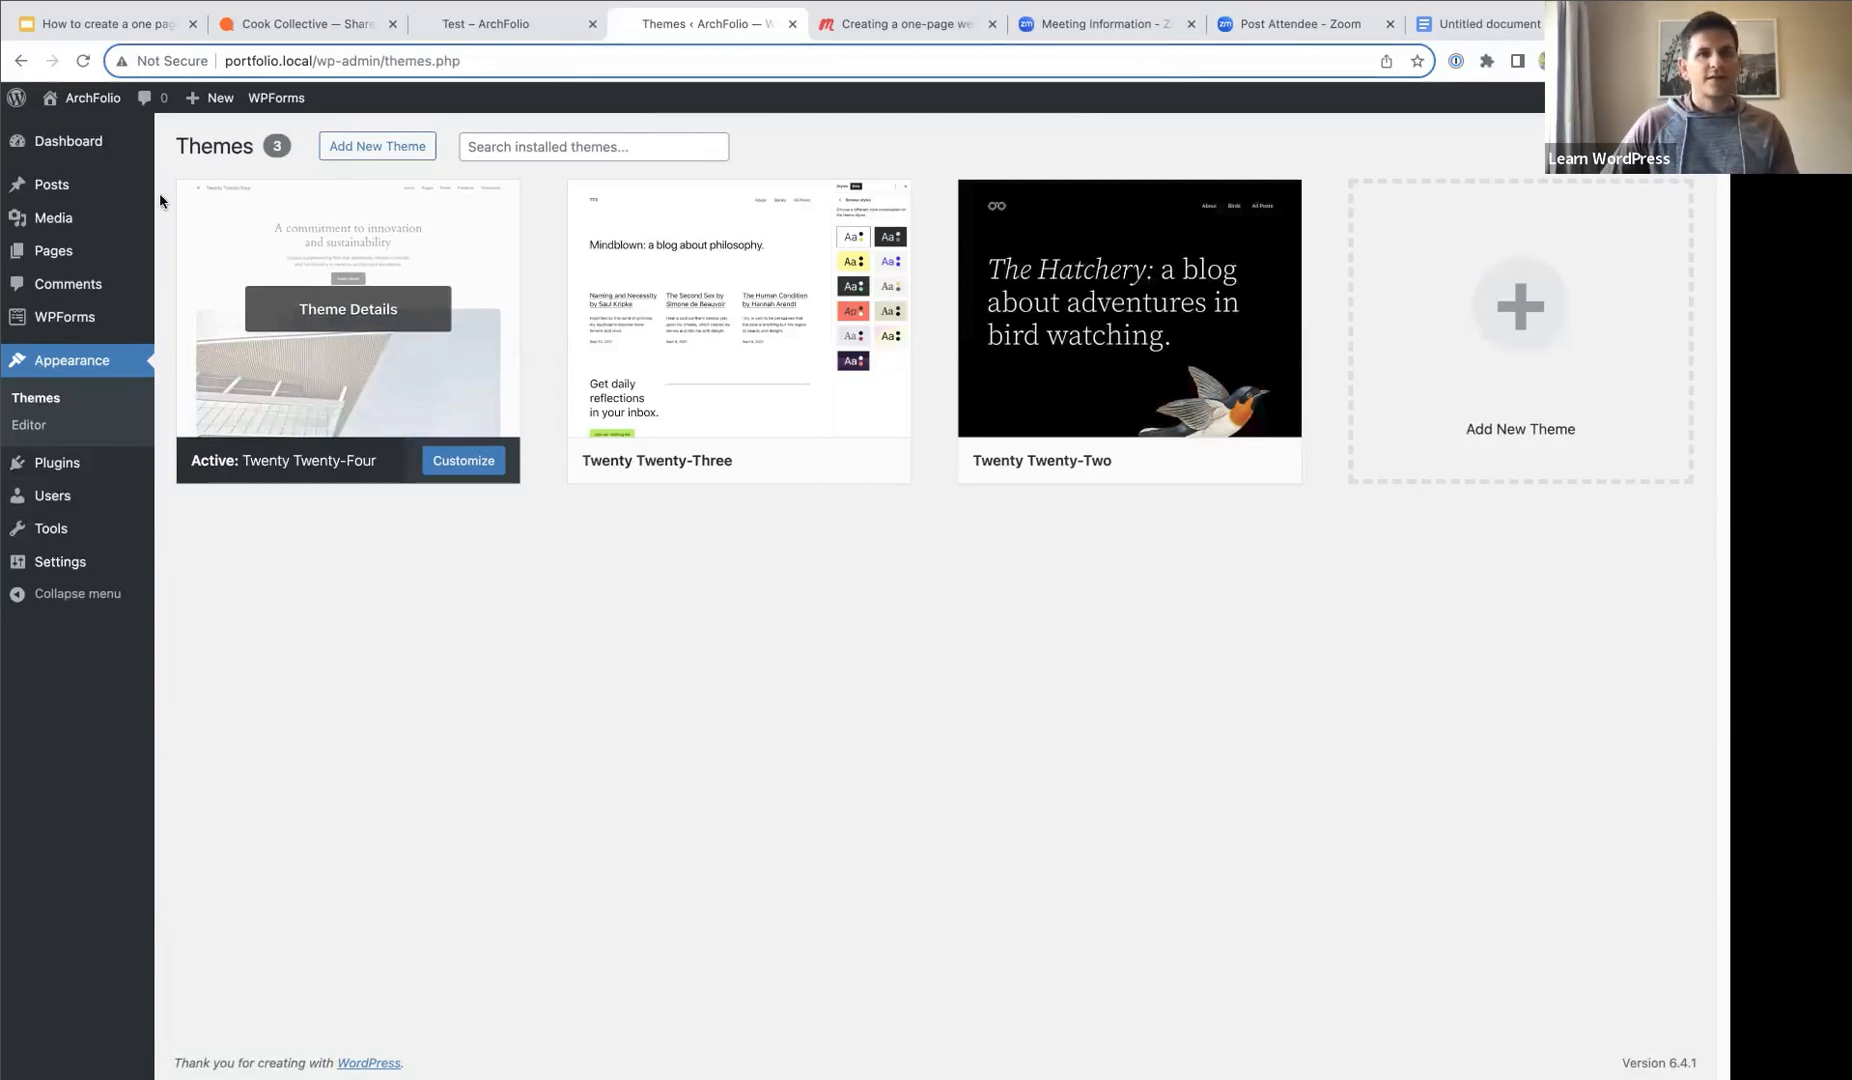
- Go back to the dashboard and open the Reading settings to examine the homepage display options
left_click(84, 146)
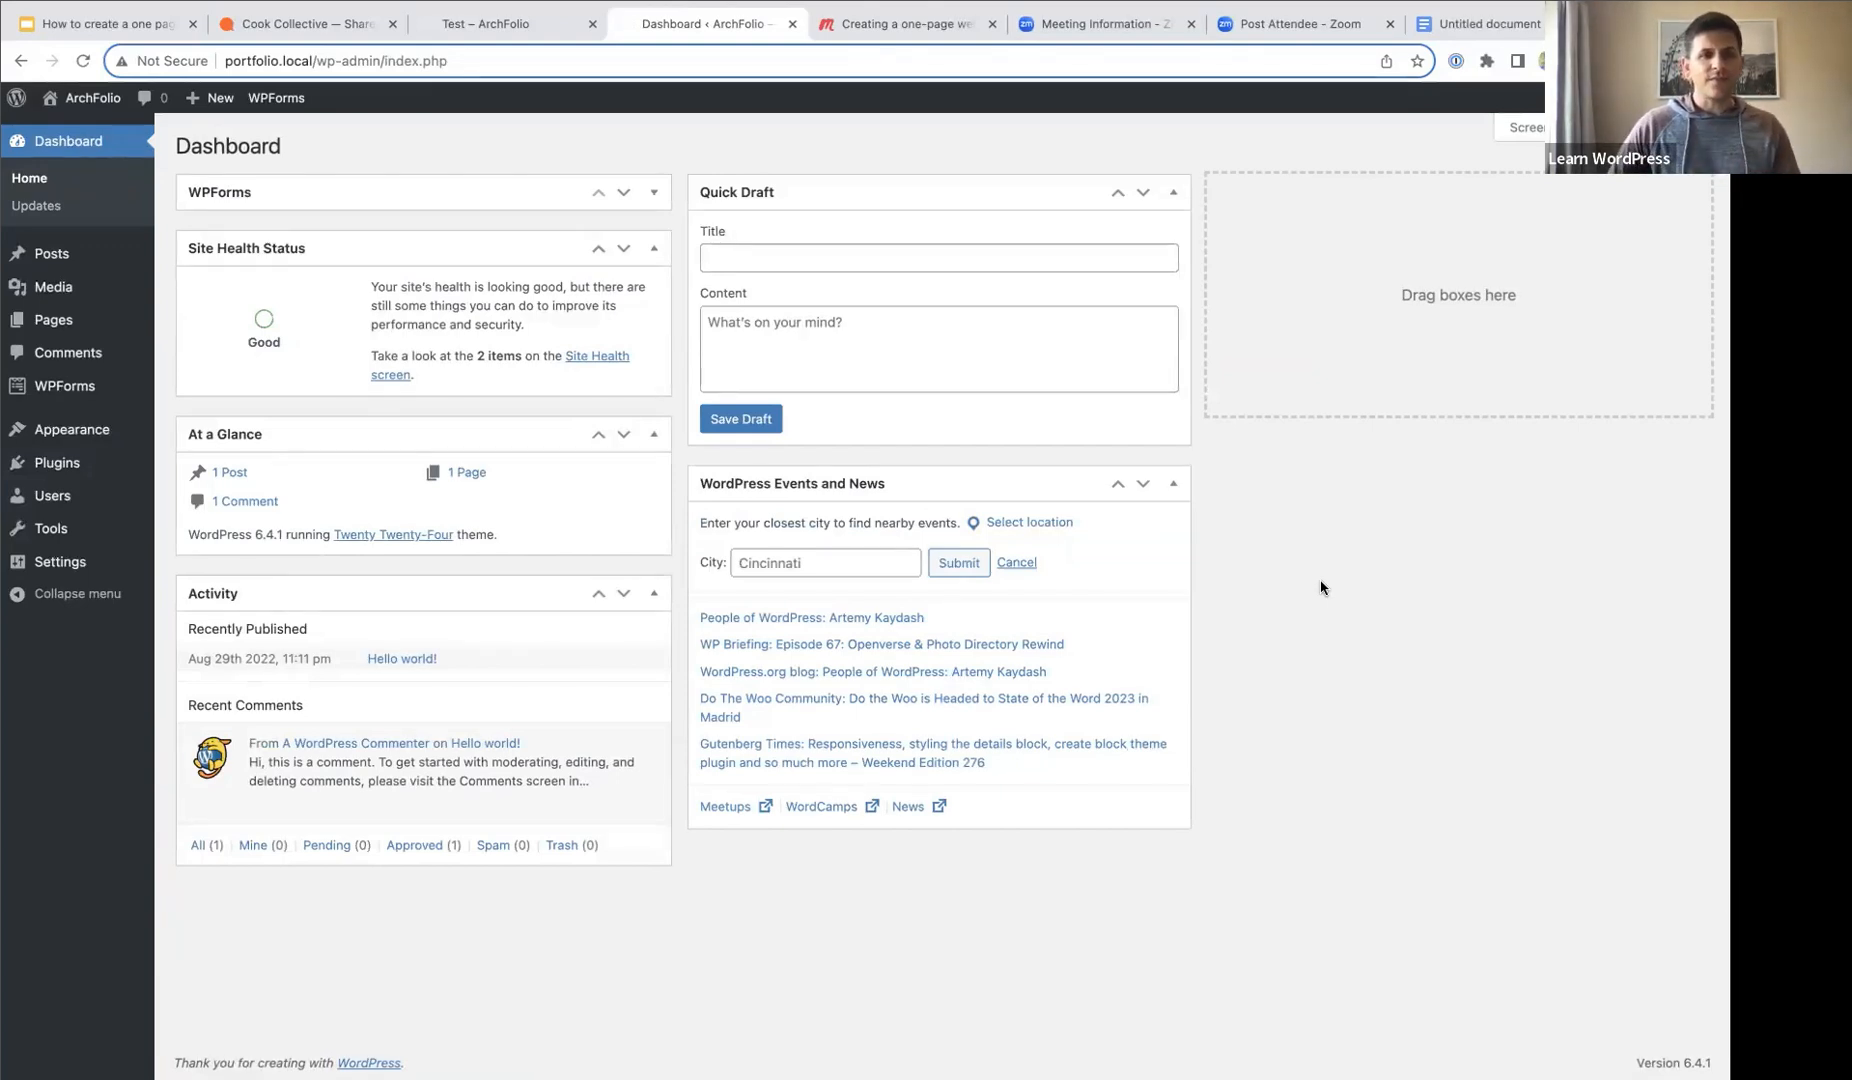
mouse_move(42, 572)
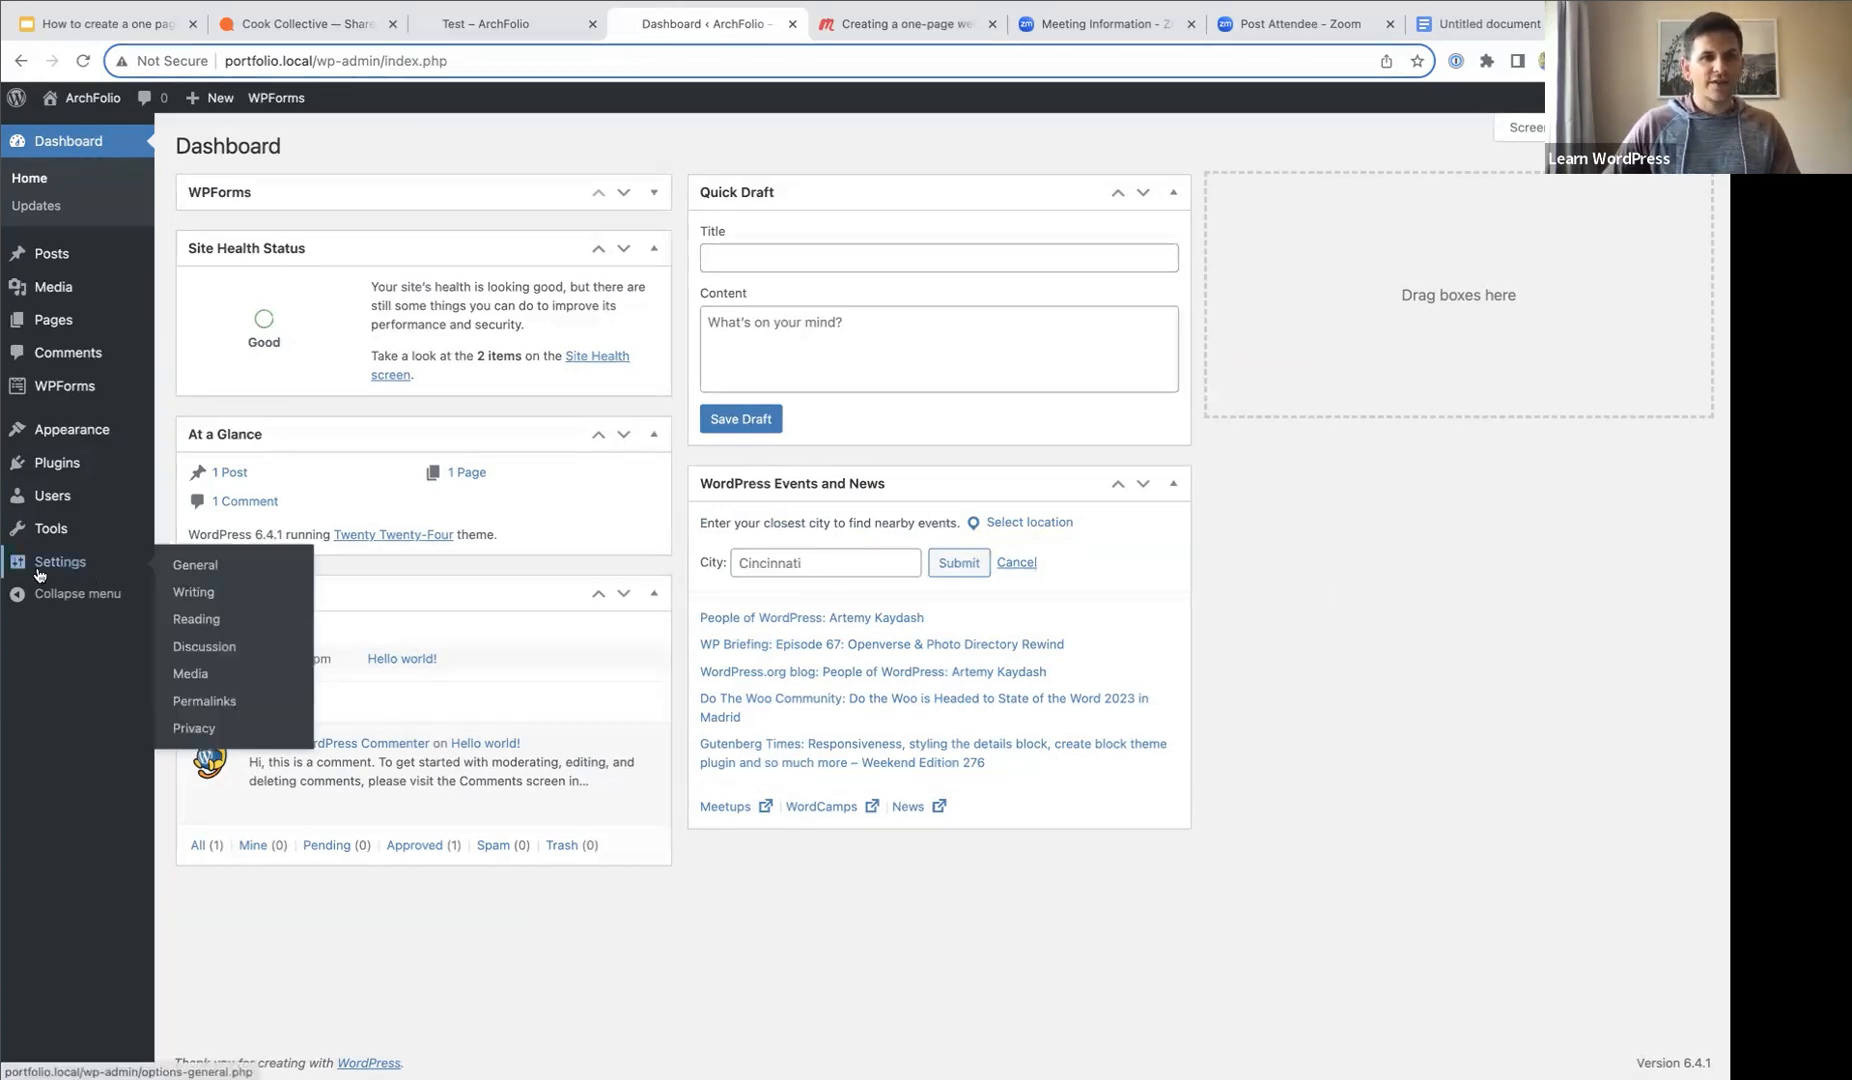
left_click(194, 622)
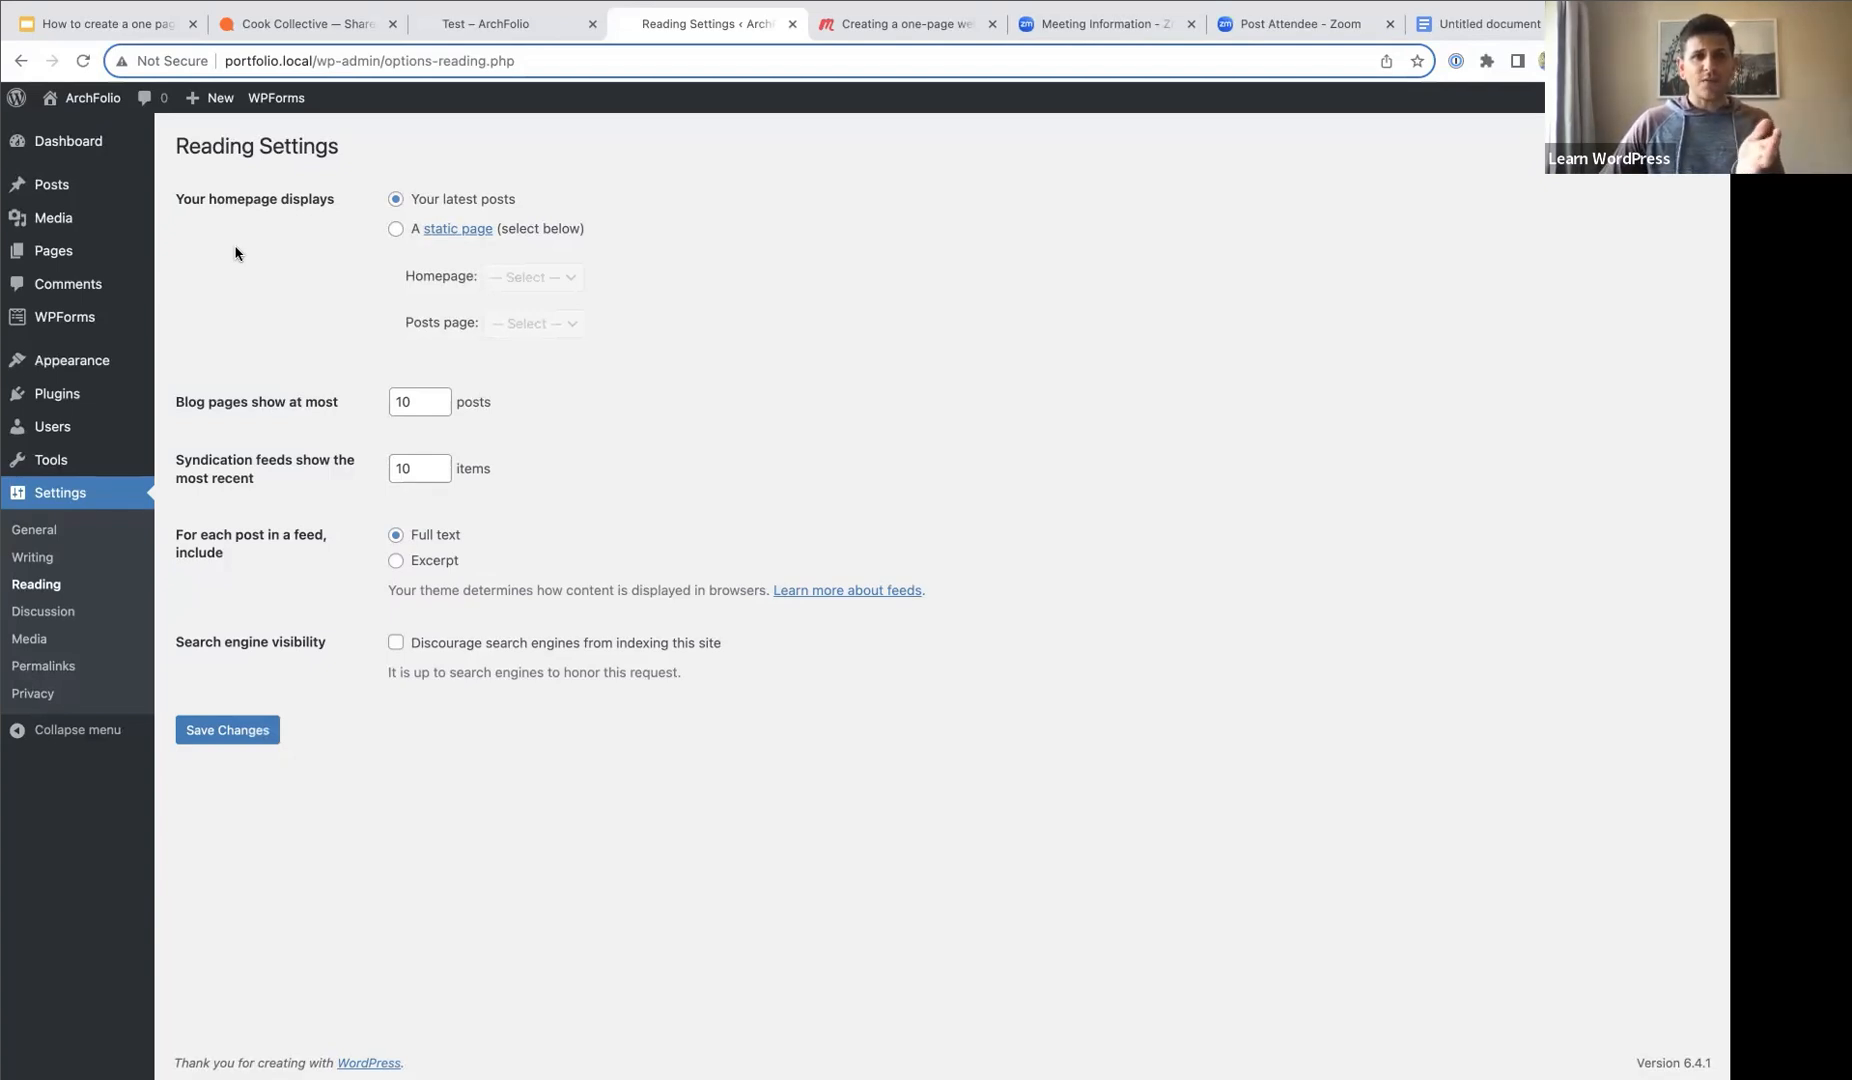
- Open the site editor and show the details of the Blog Home template from the list of templates
mouse_move(82, 260)
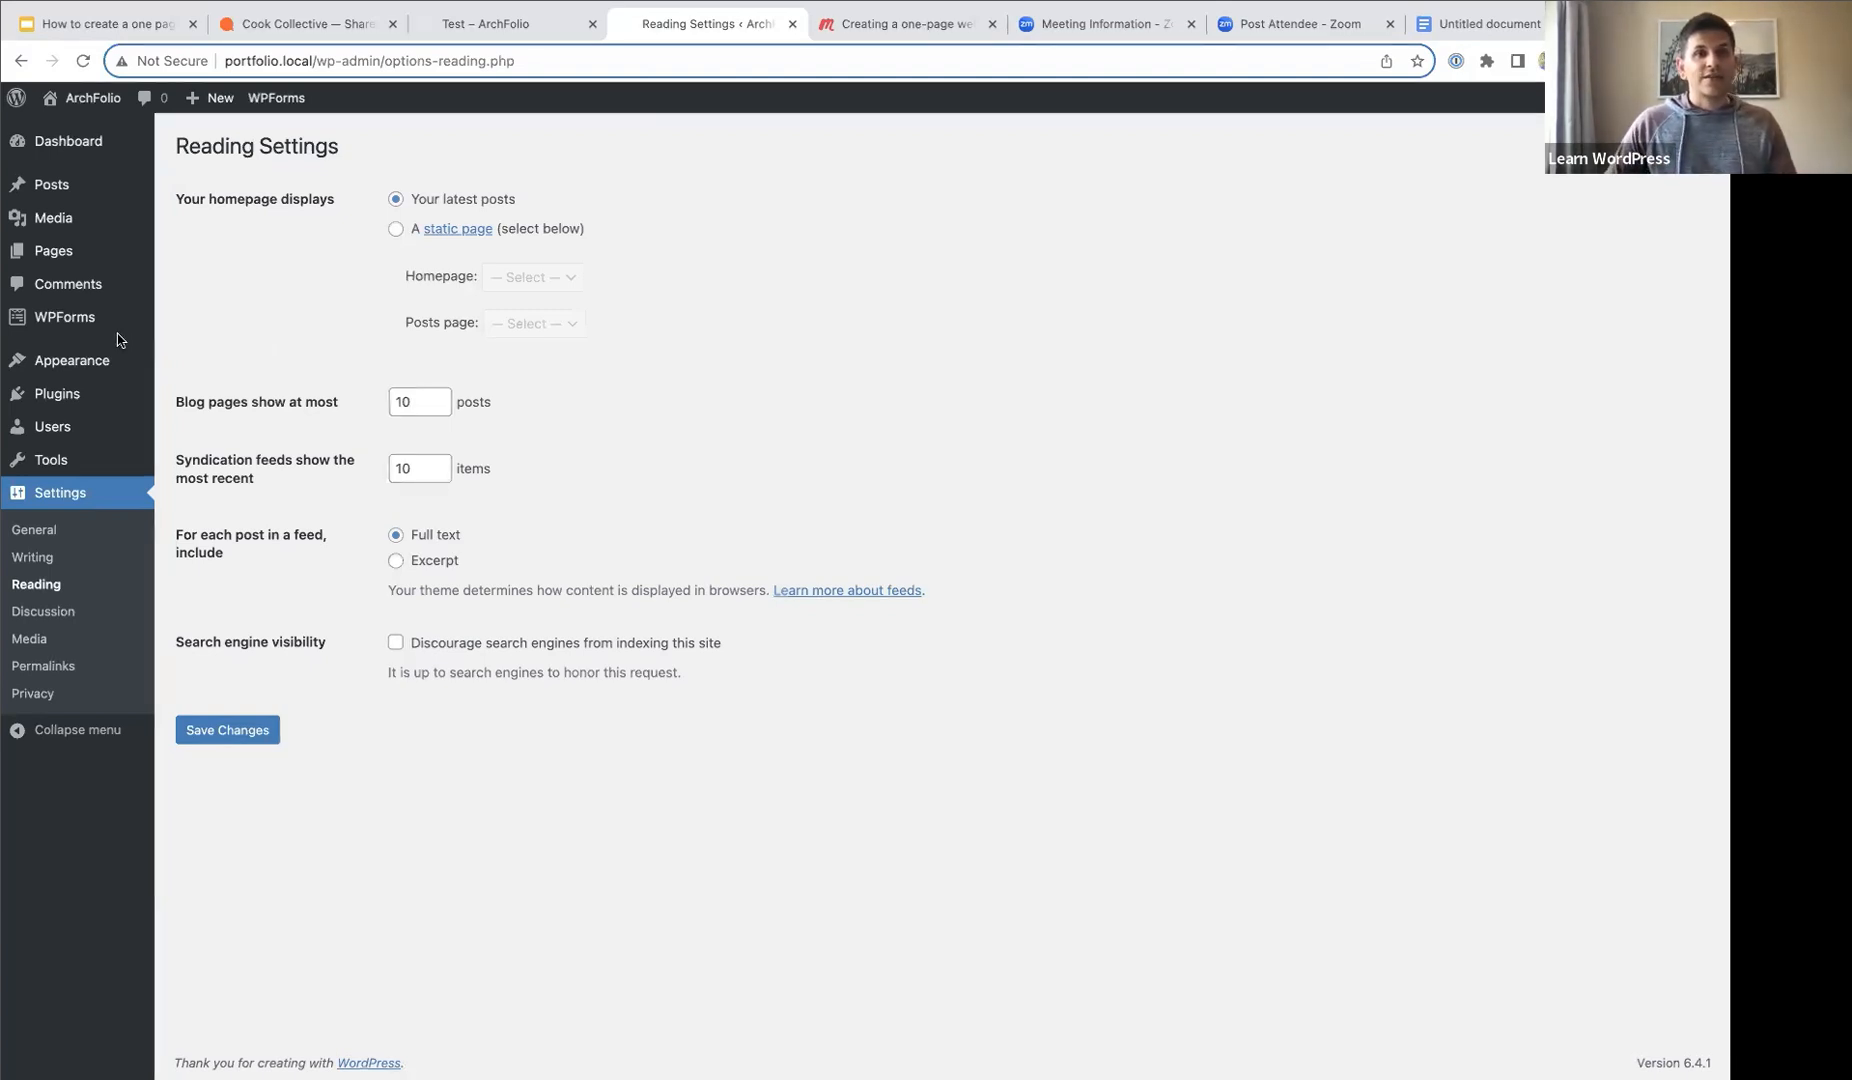
mouse_move(50, 372)
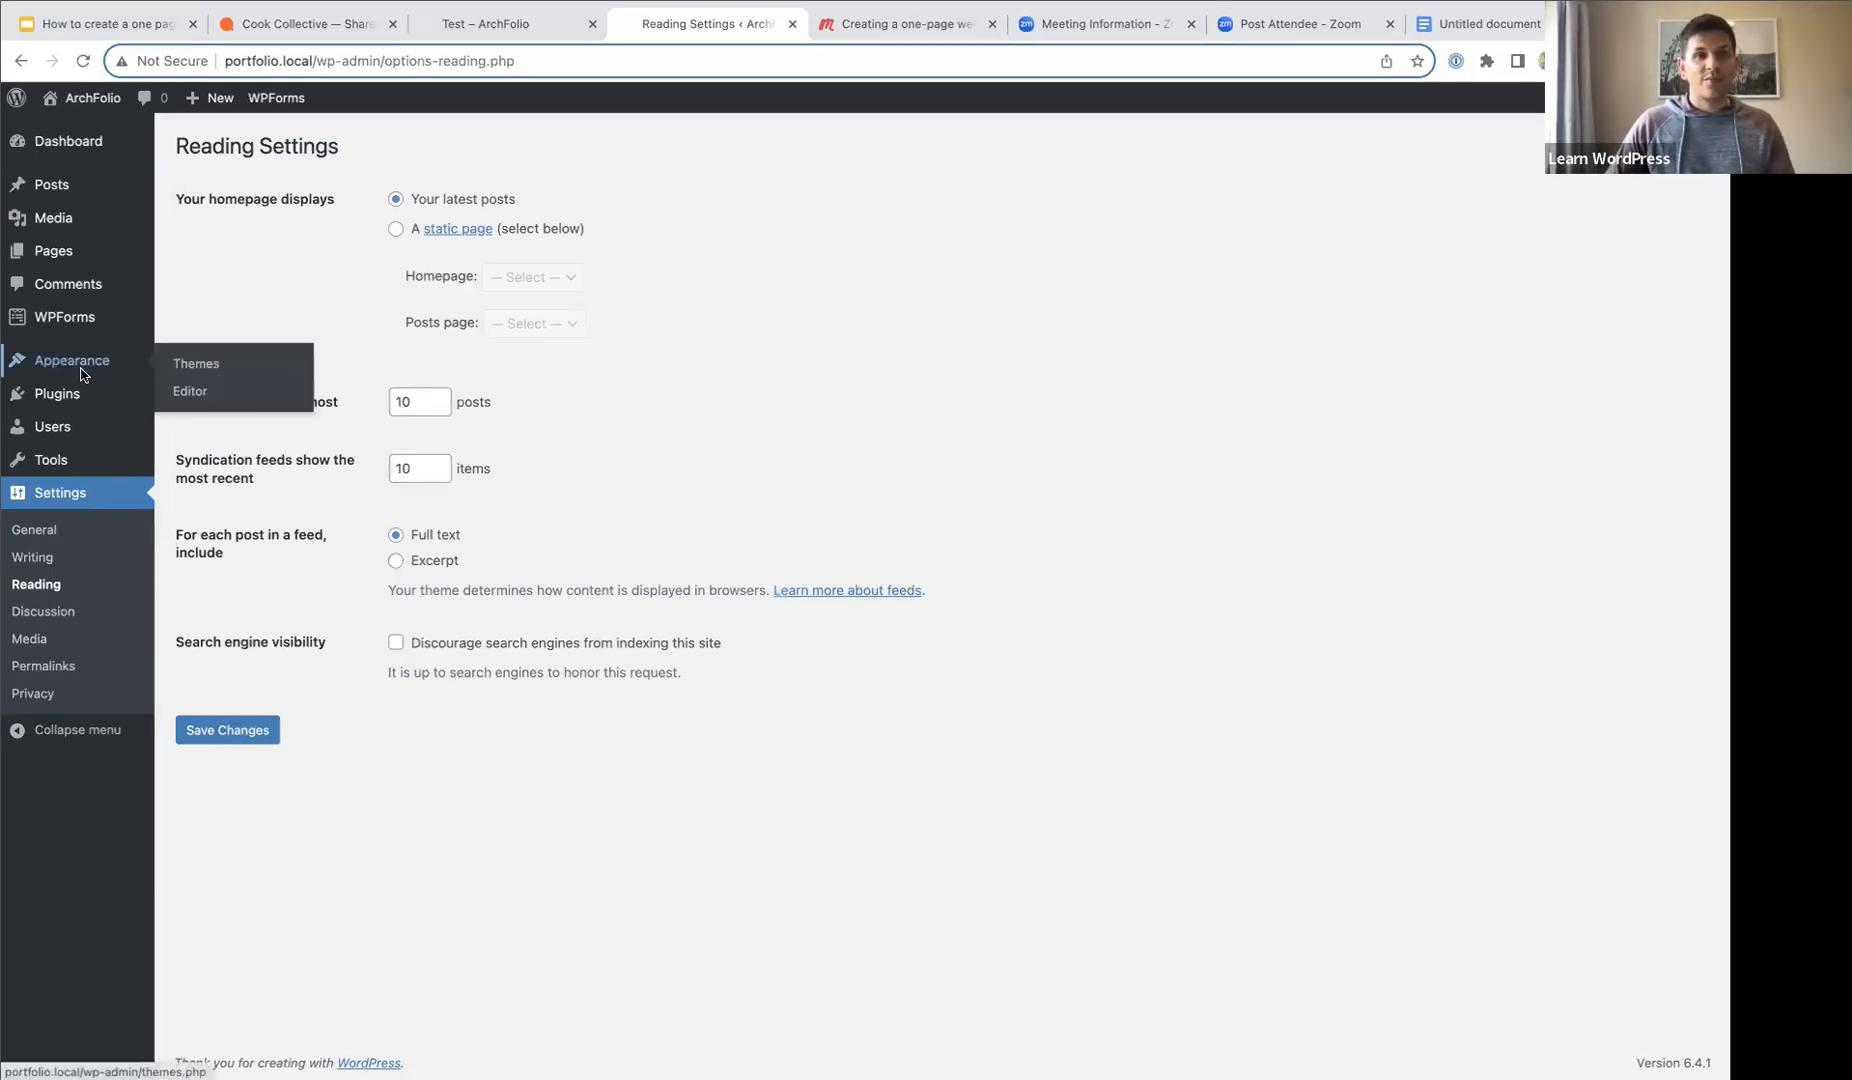
left_click(190, 398)
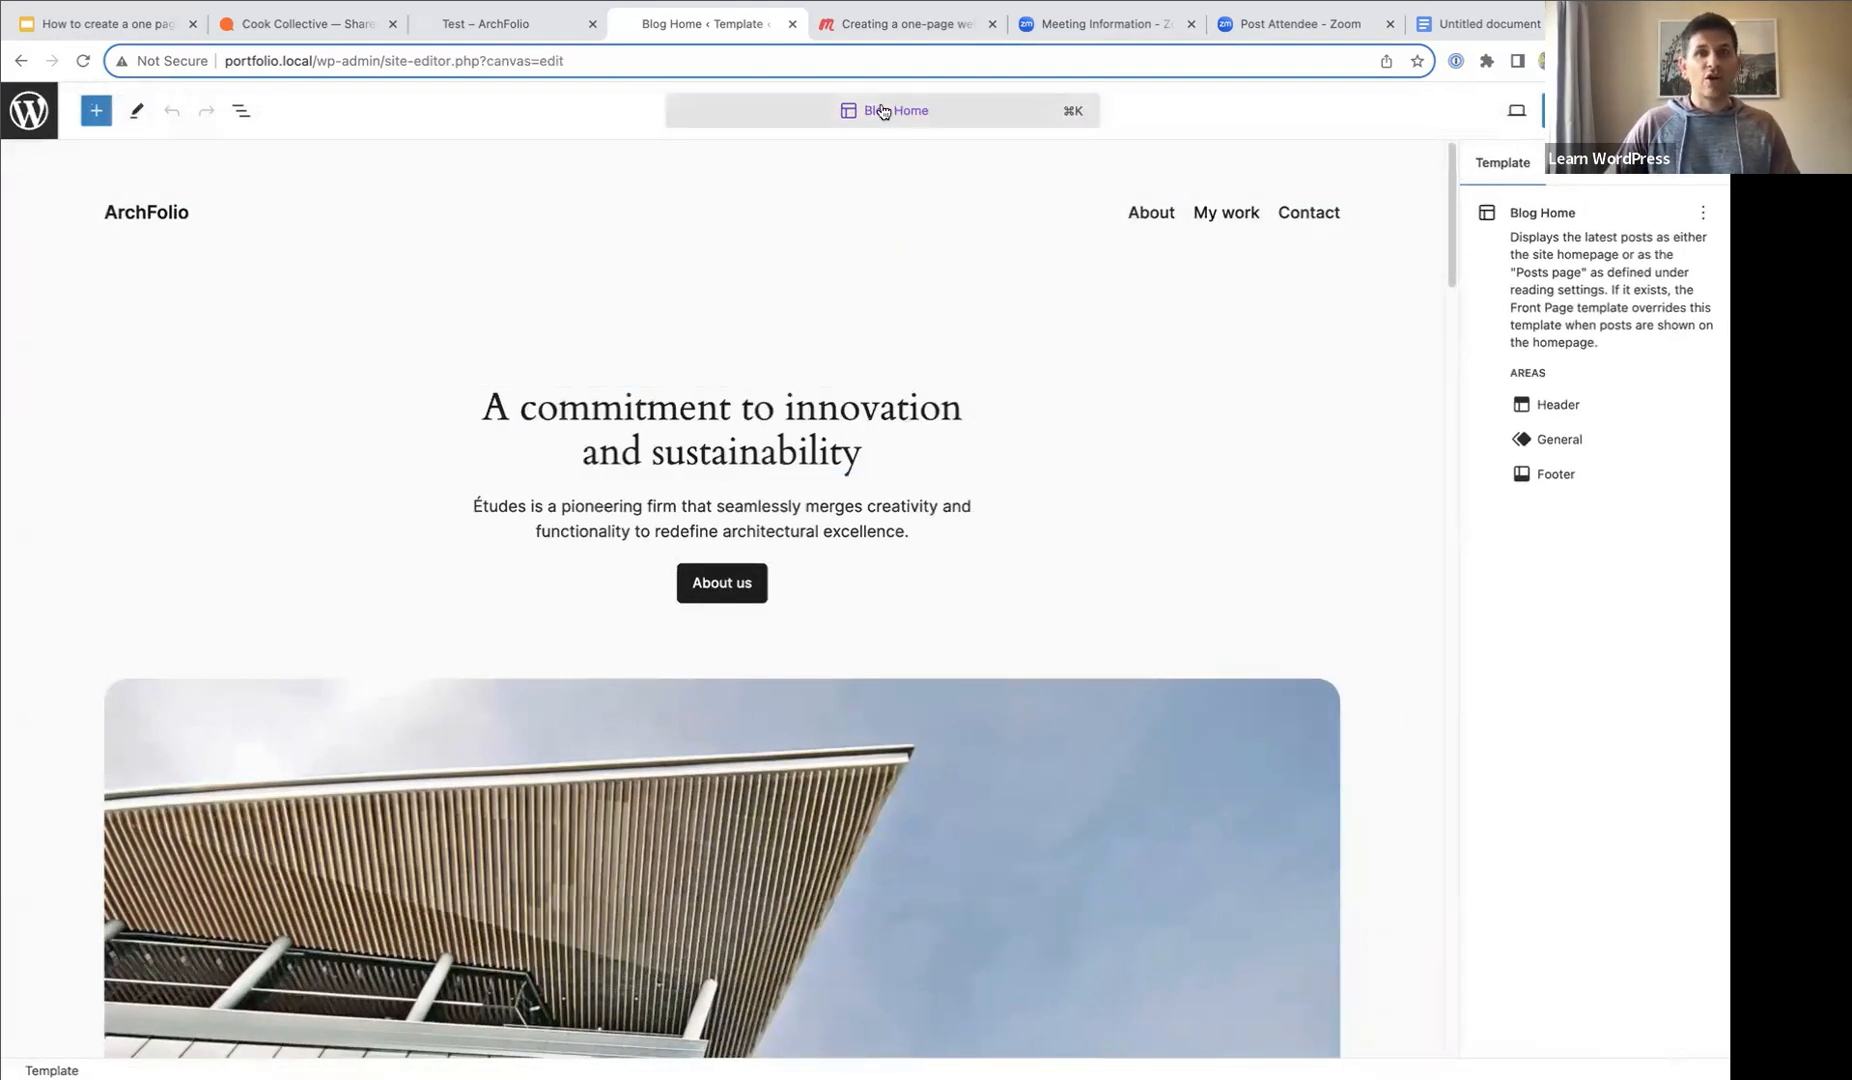
left_click(34, 119)
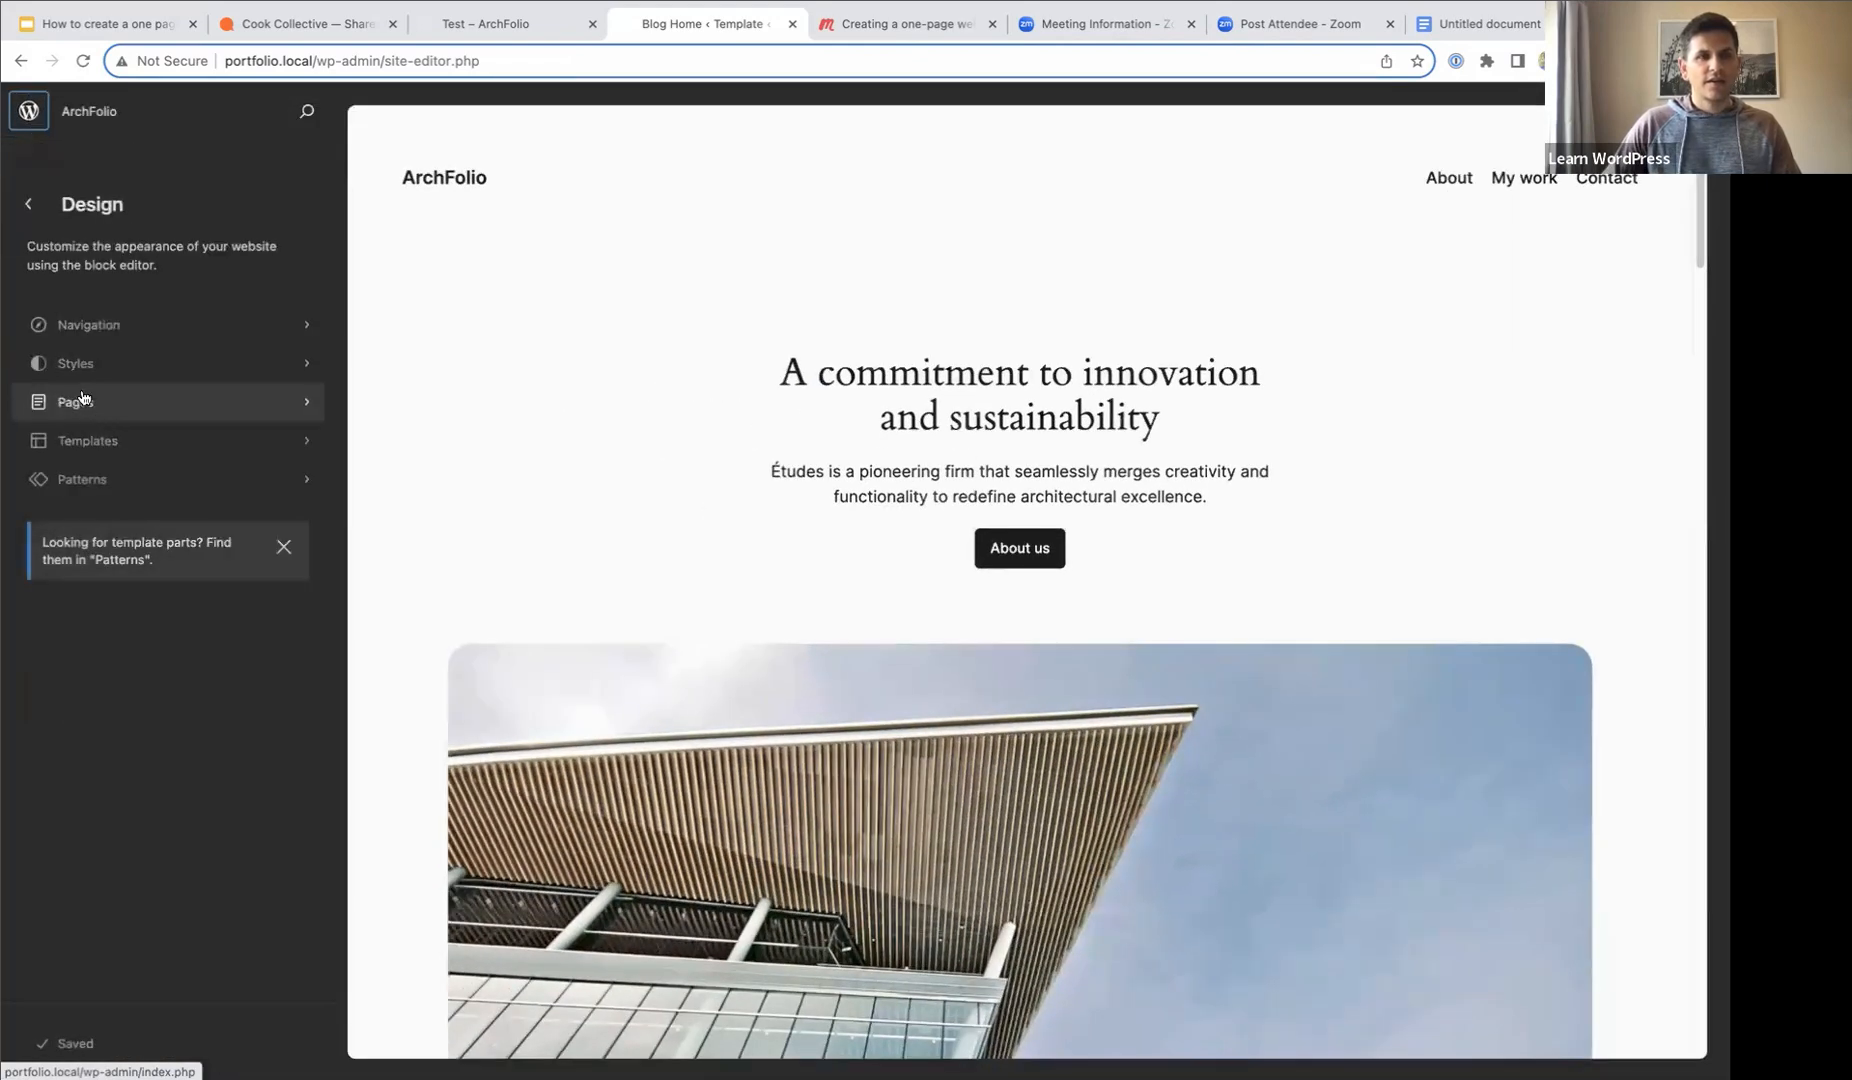
left_click(88, 439)
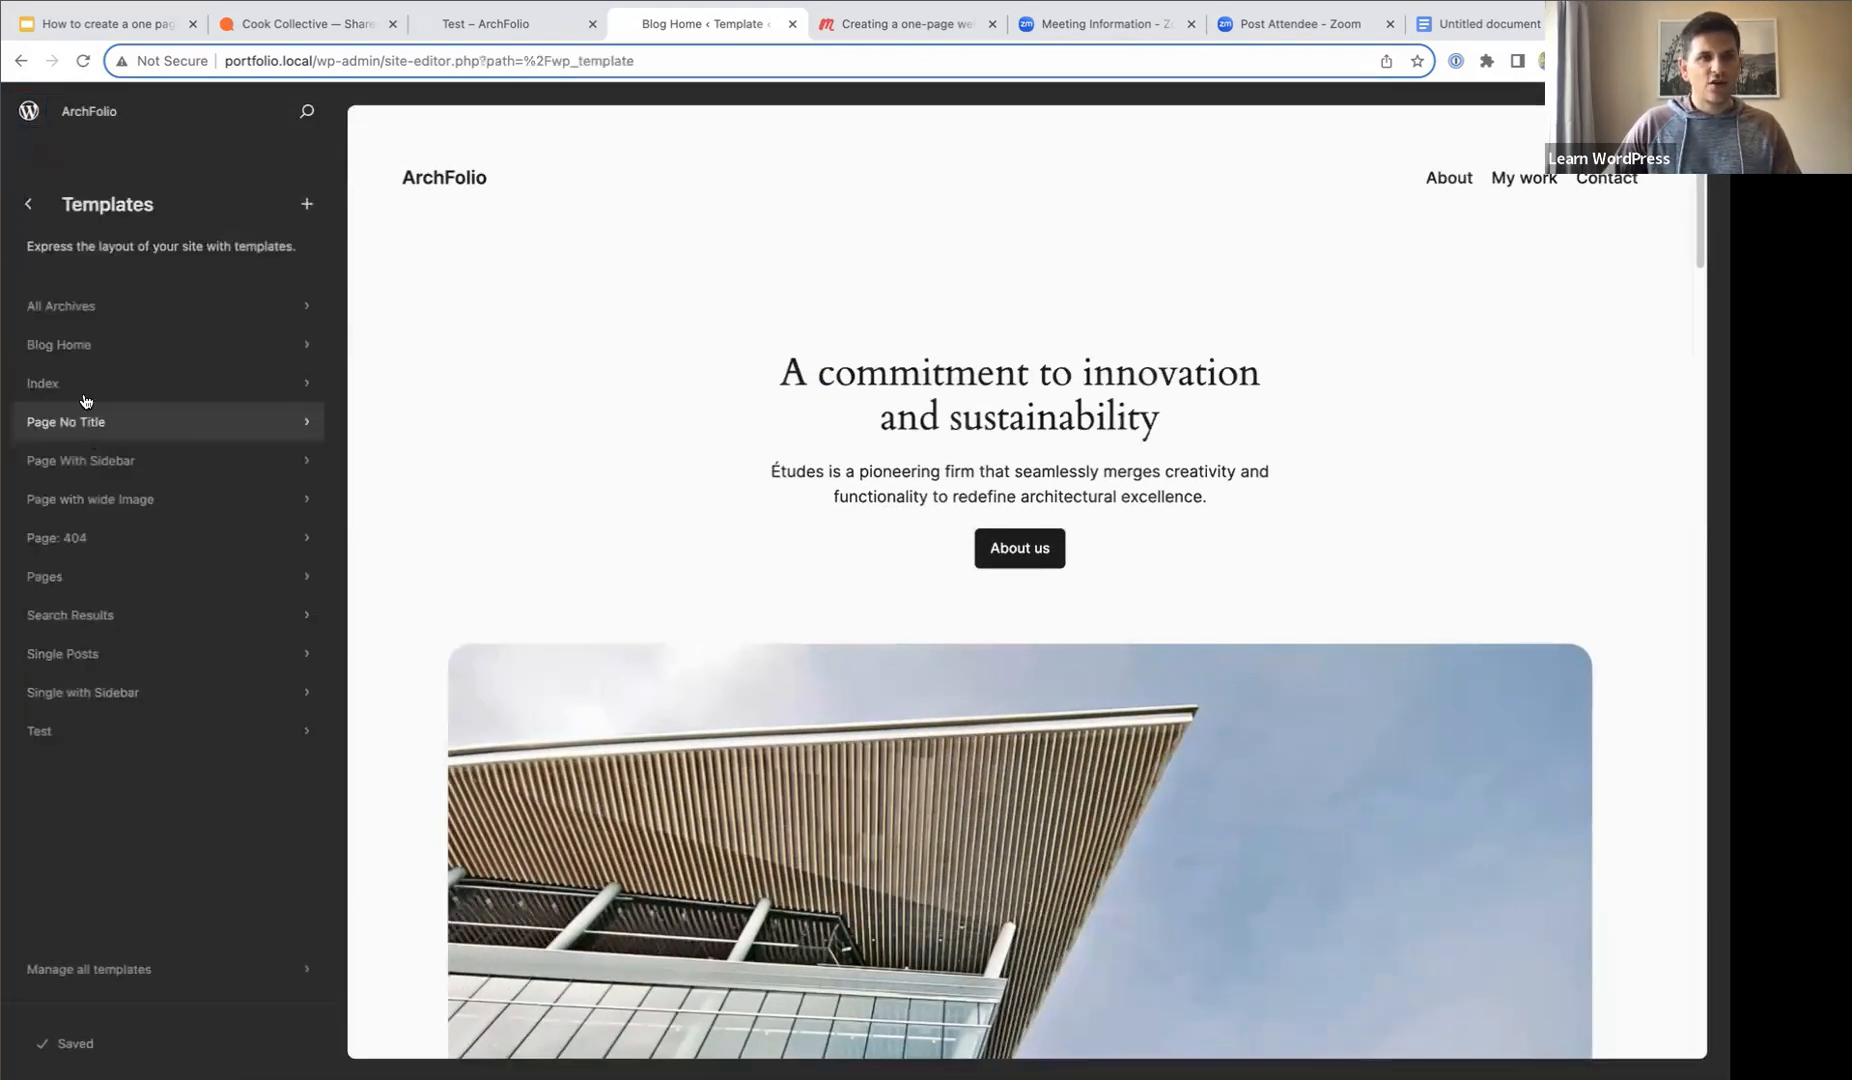
left_click(73, 356)
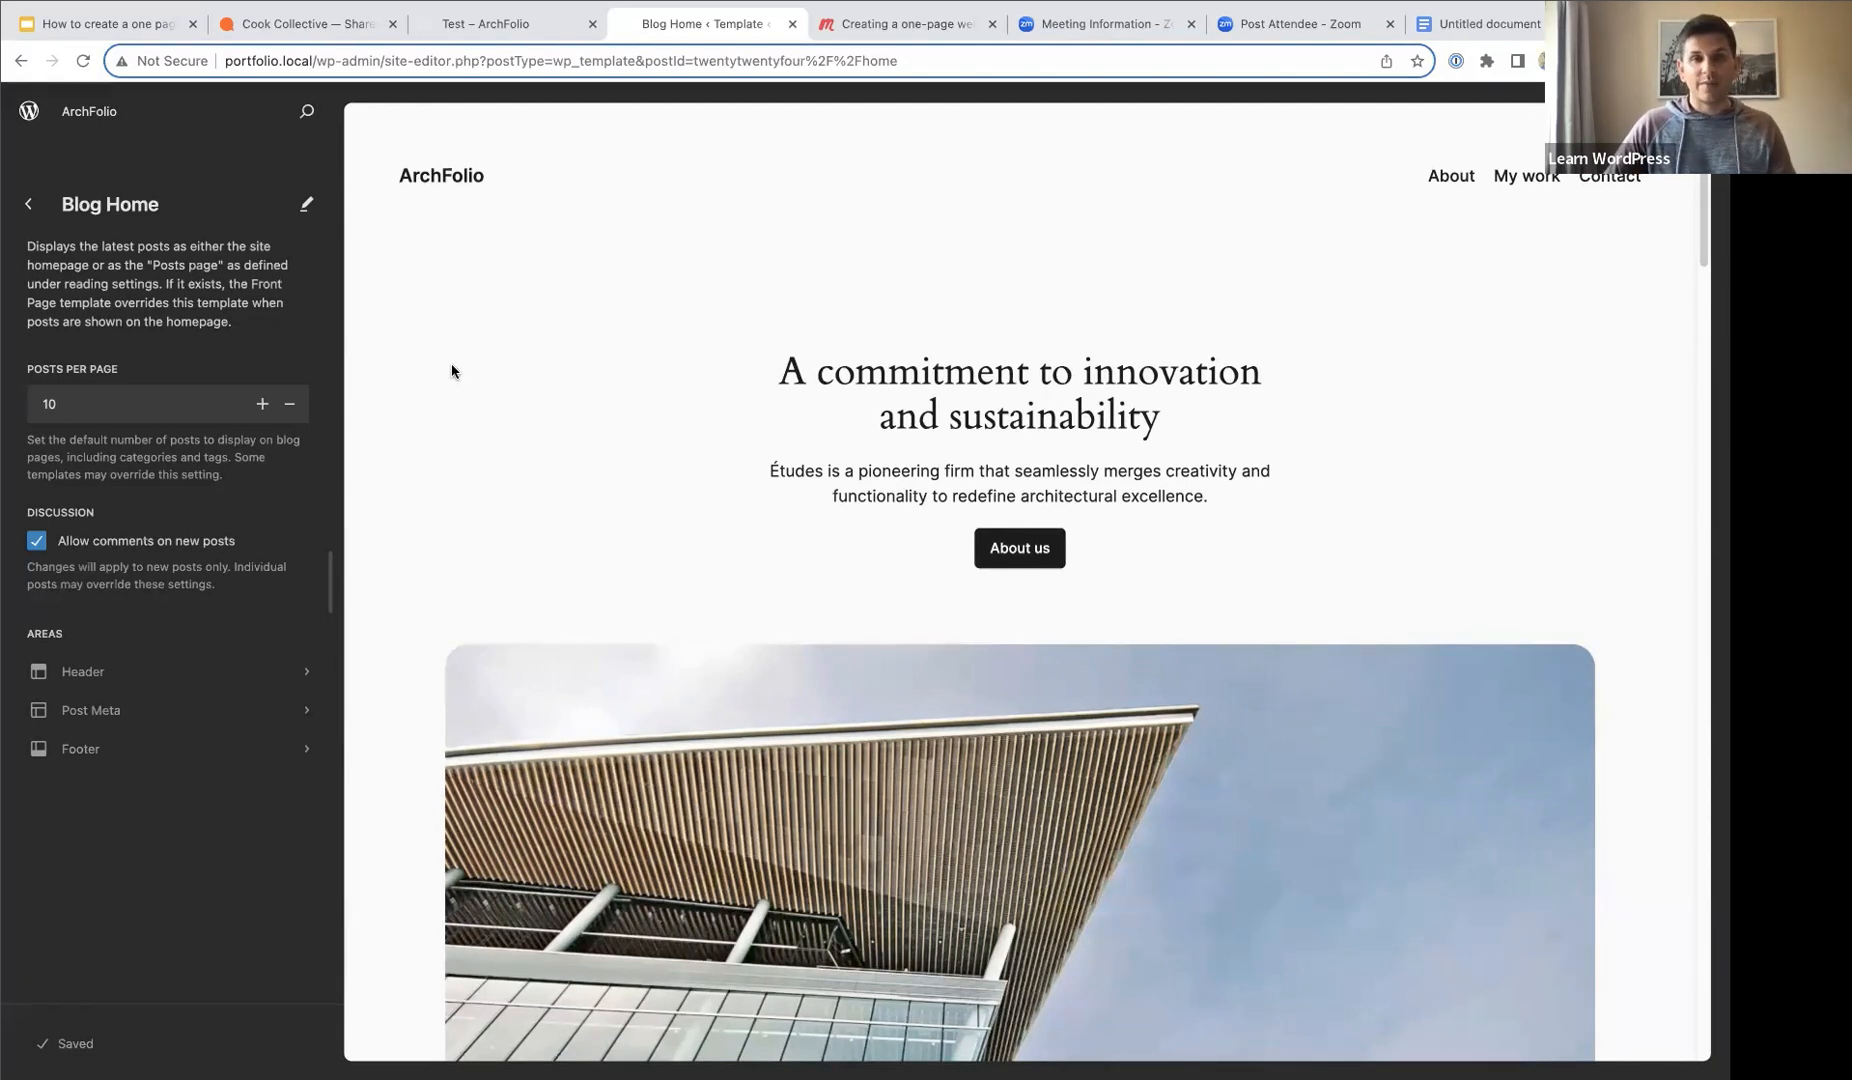
- Add a new Front Page template, skip choosing a starter pattern, and hide the template settings
left_click(30, 207)
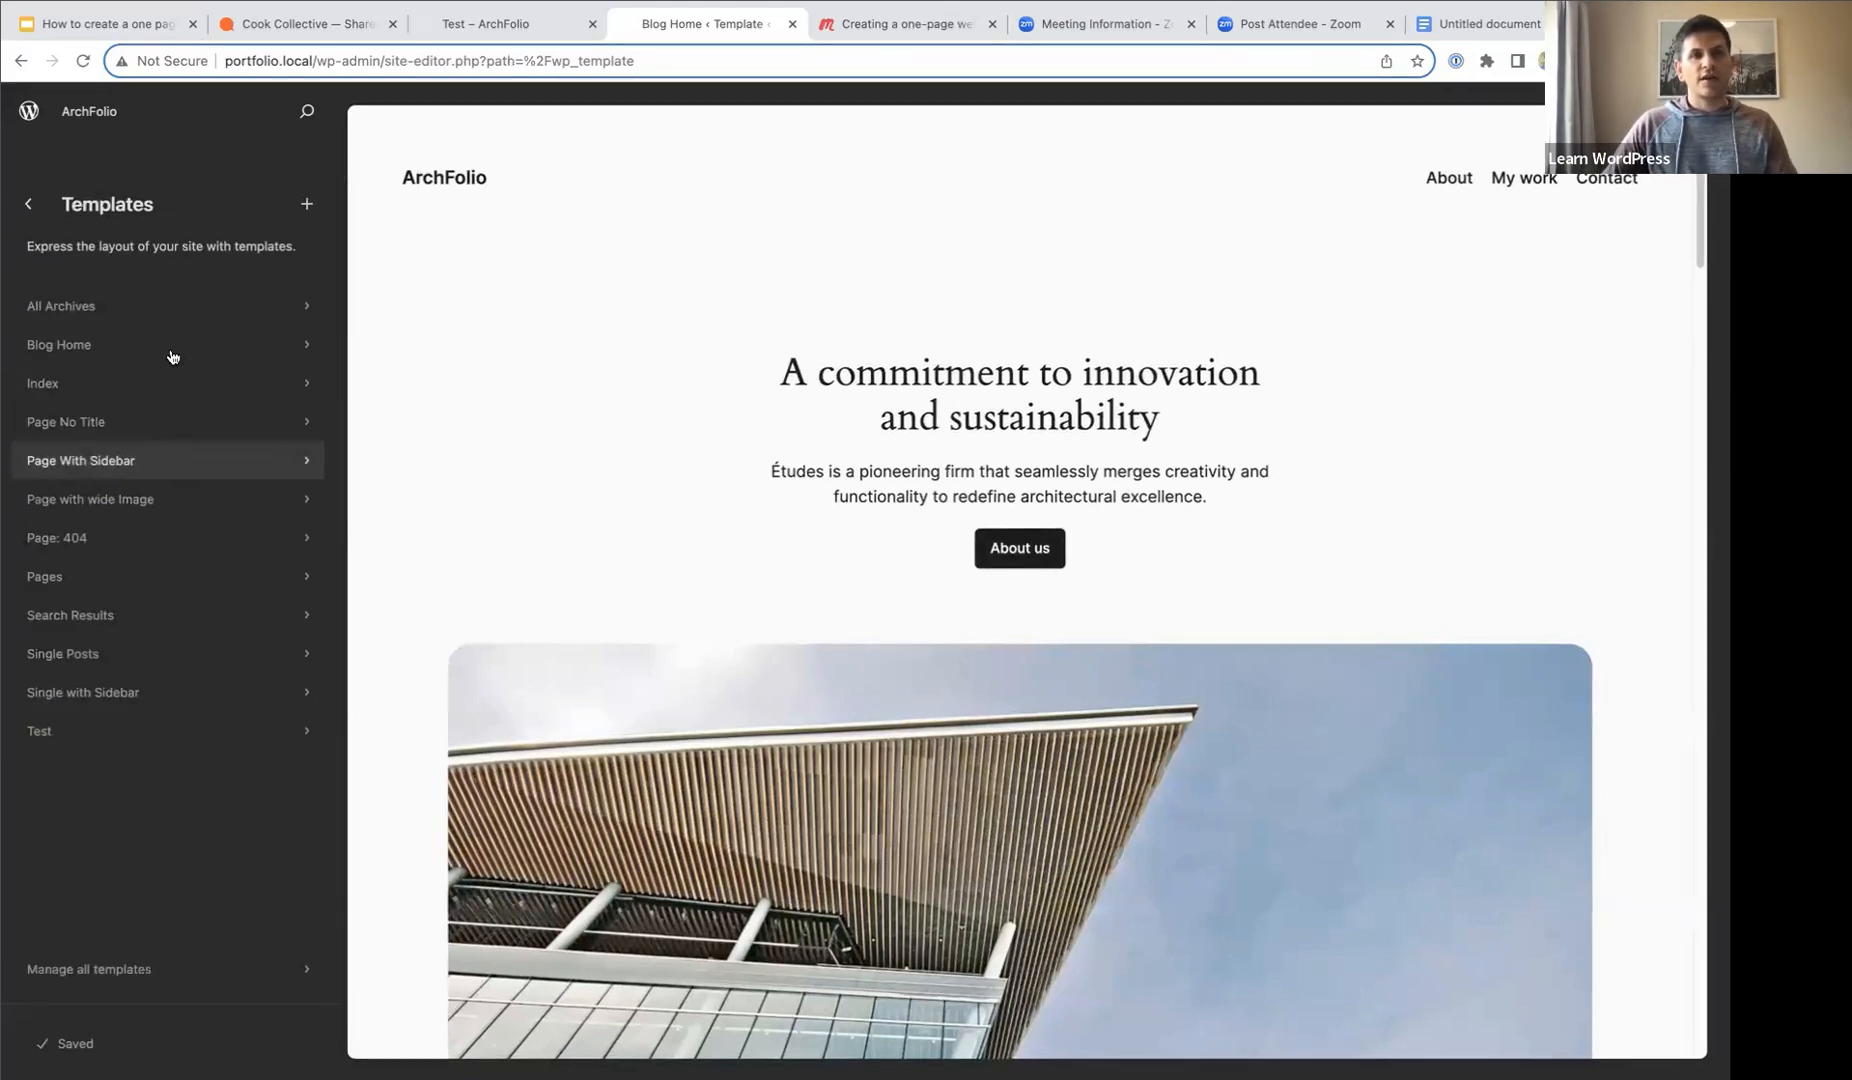
left_click(306, 206)
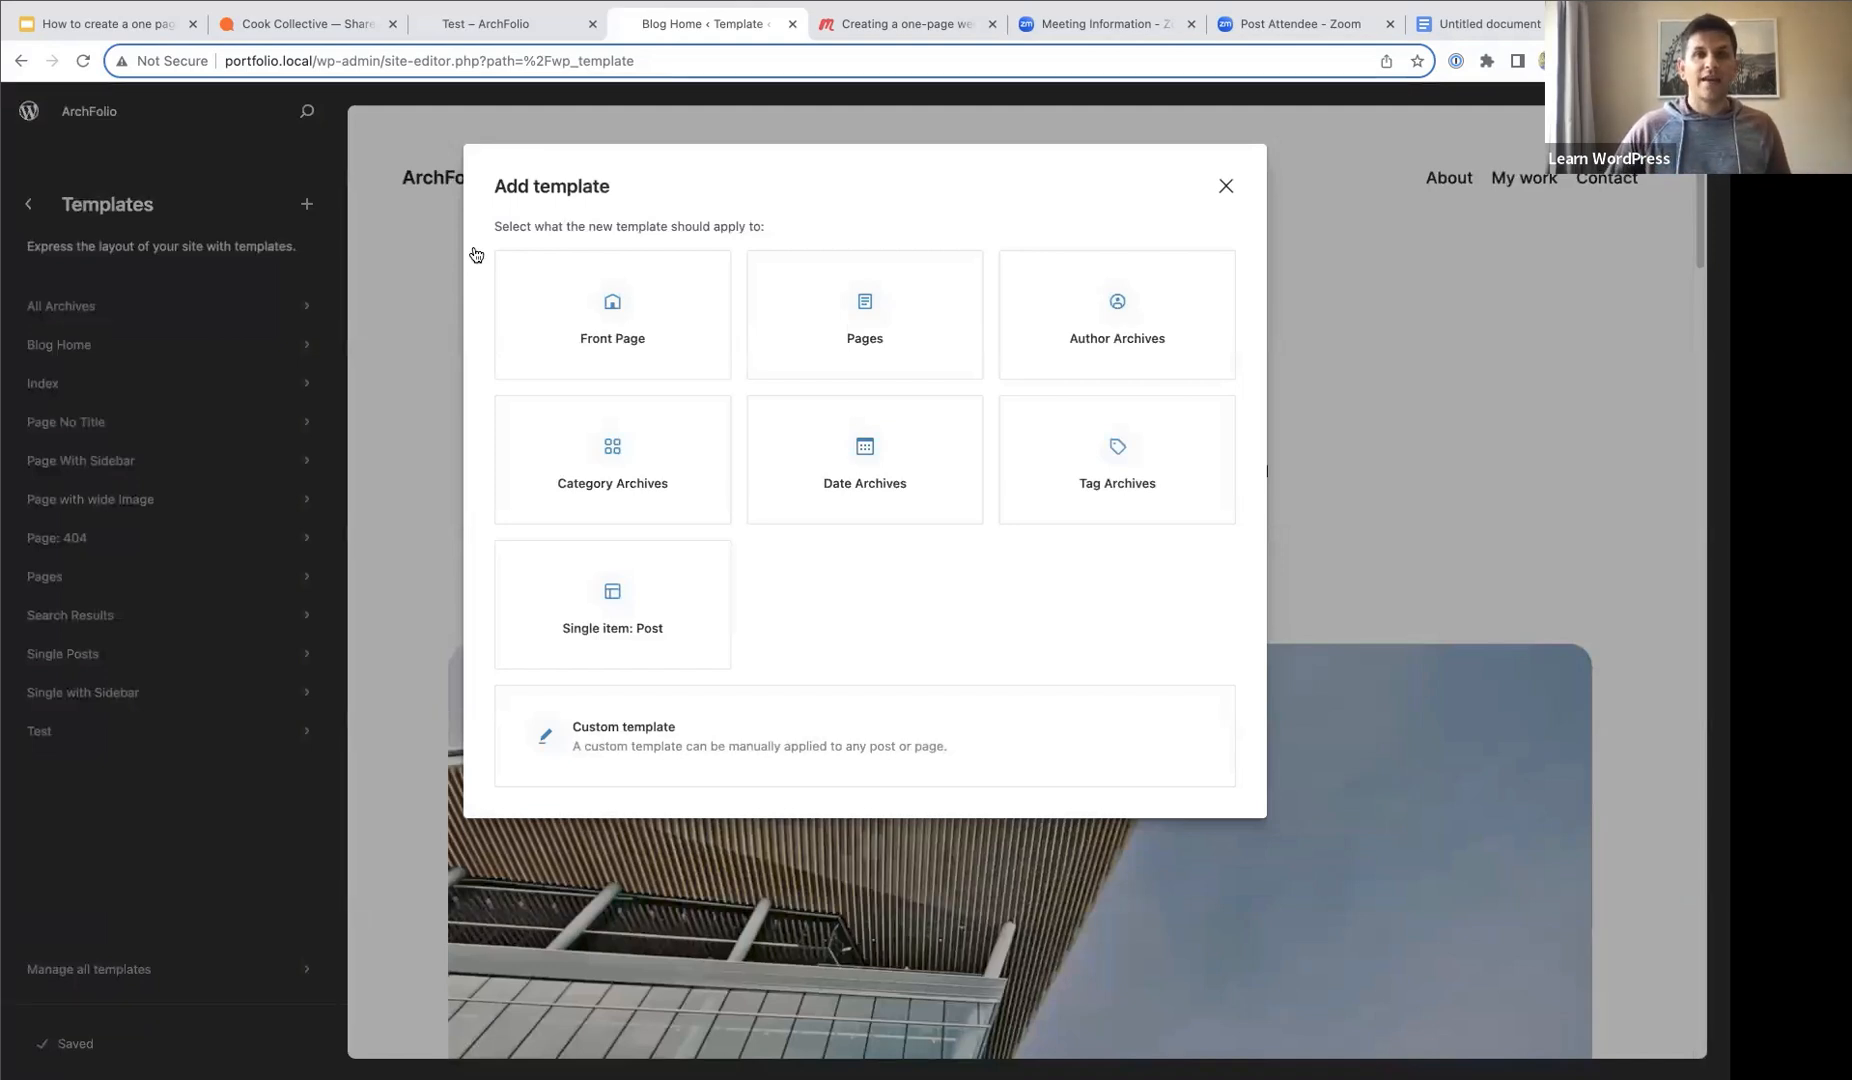
left_click(603, 328)
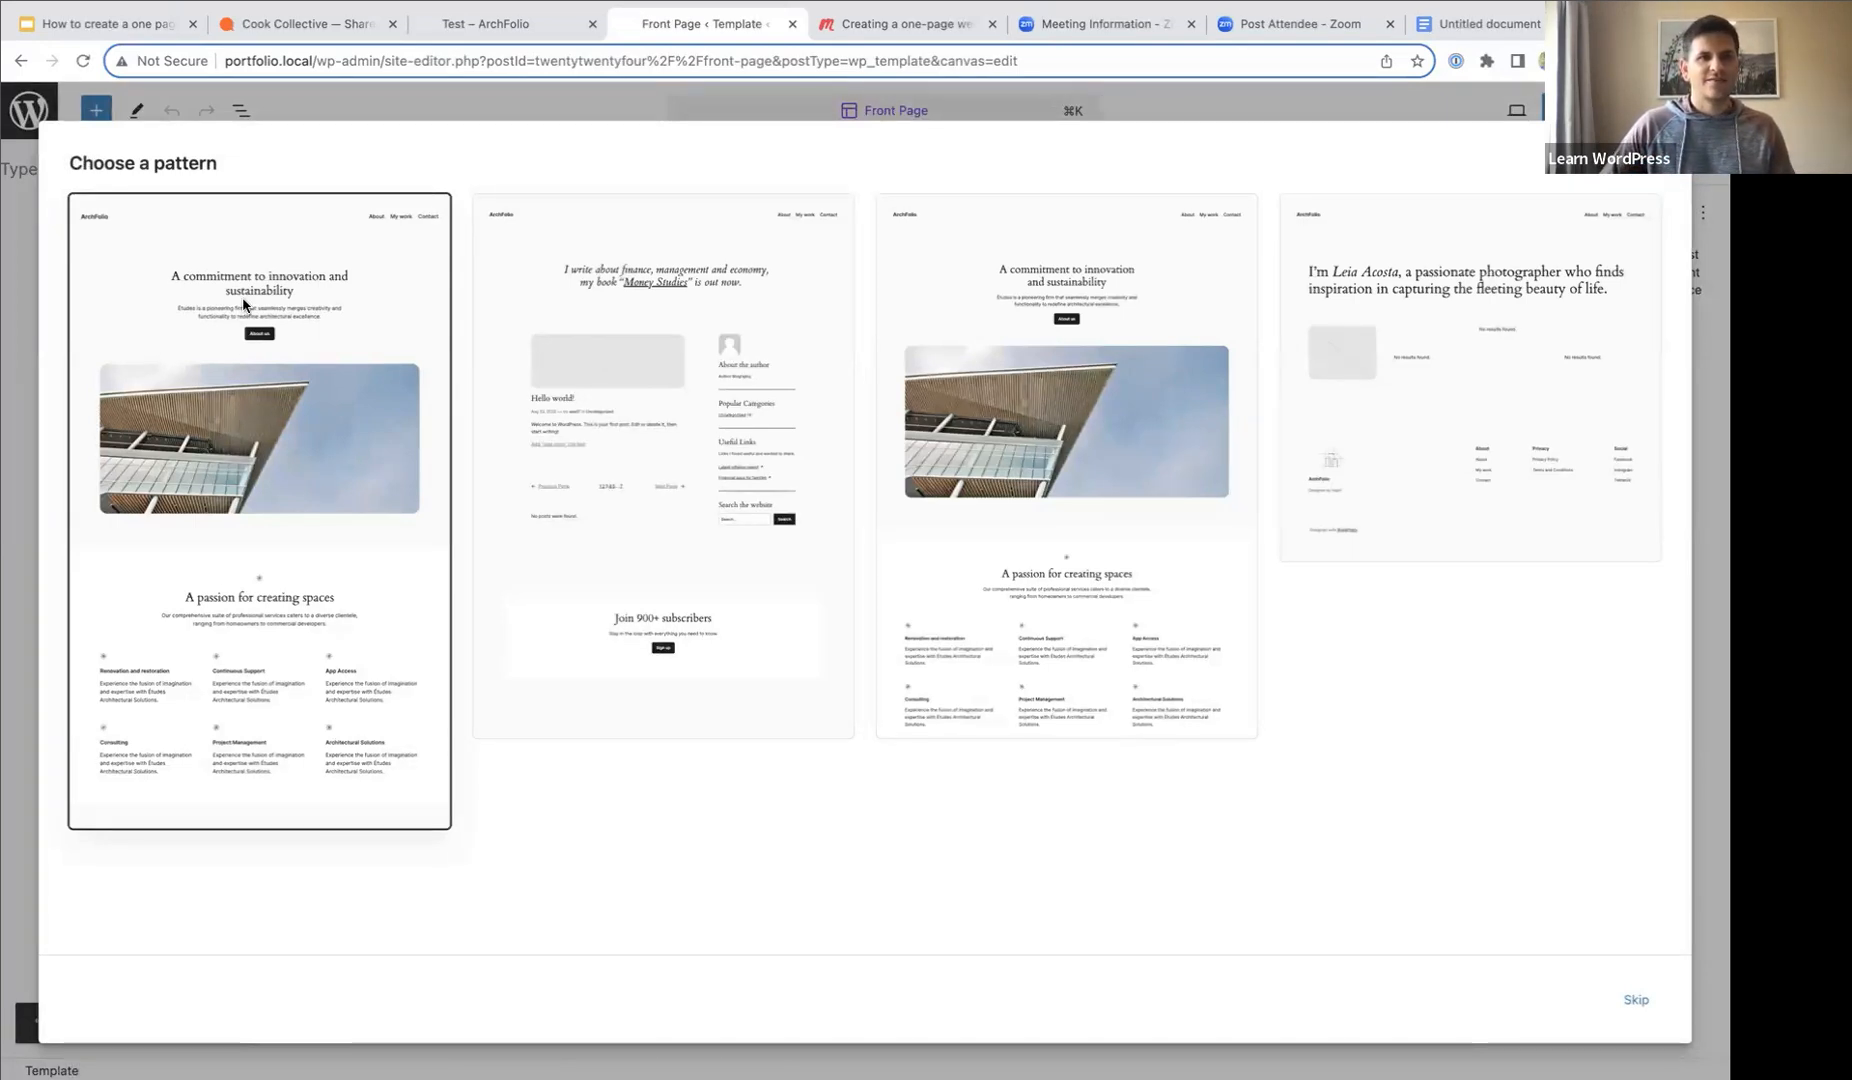
left_click(1636, 998)
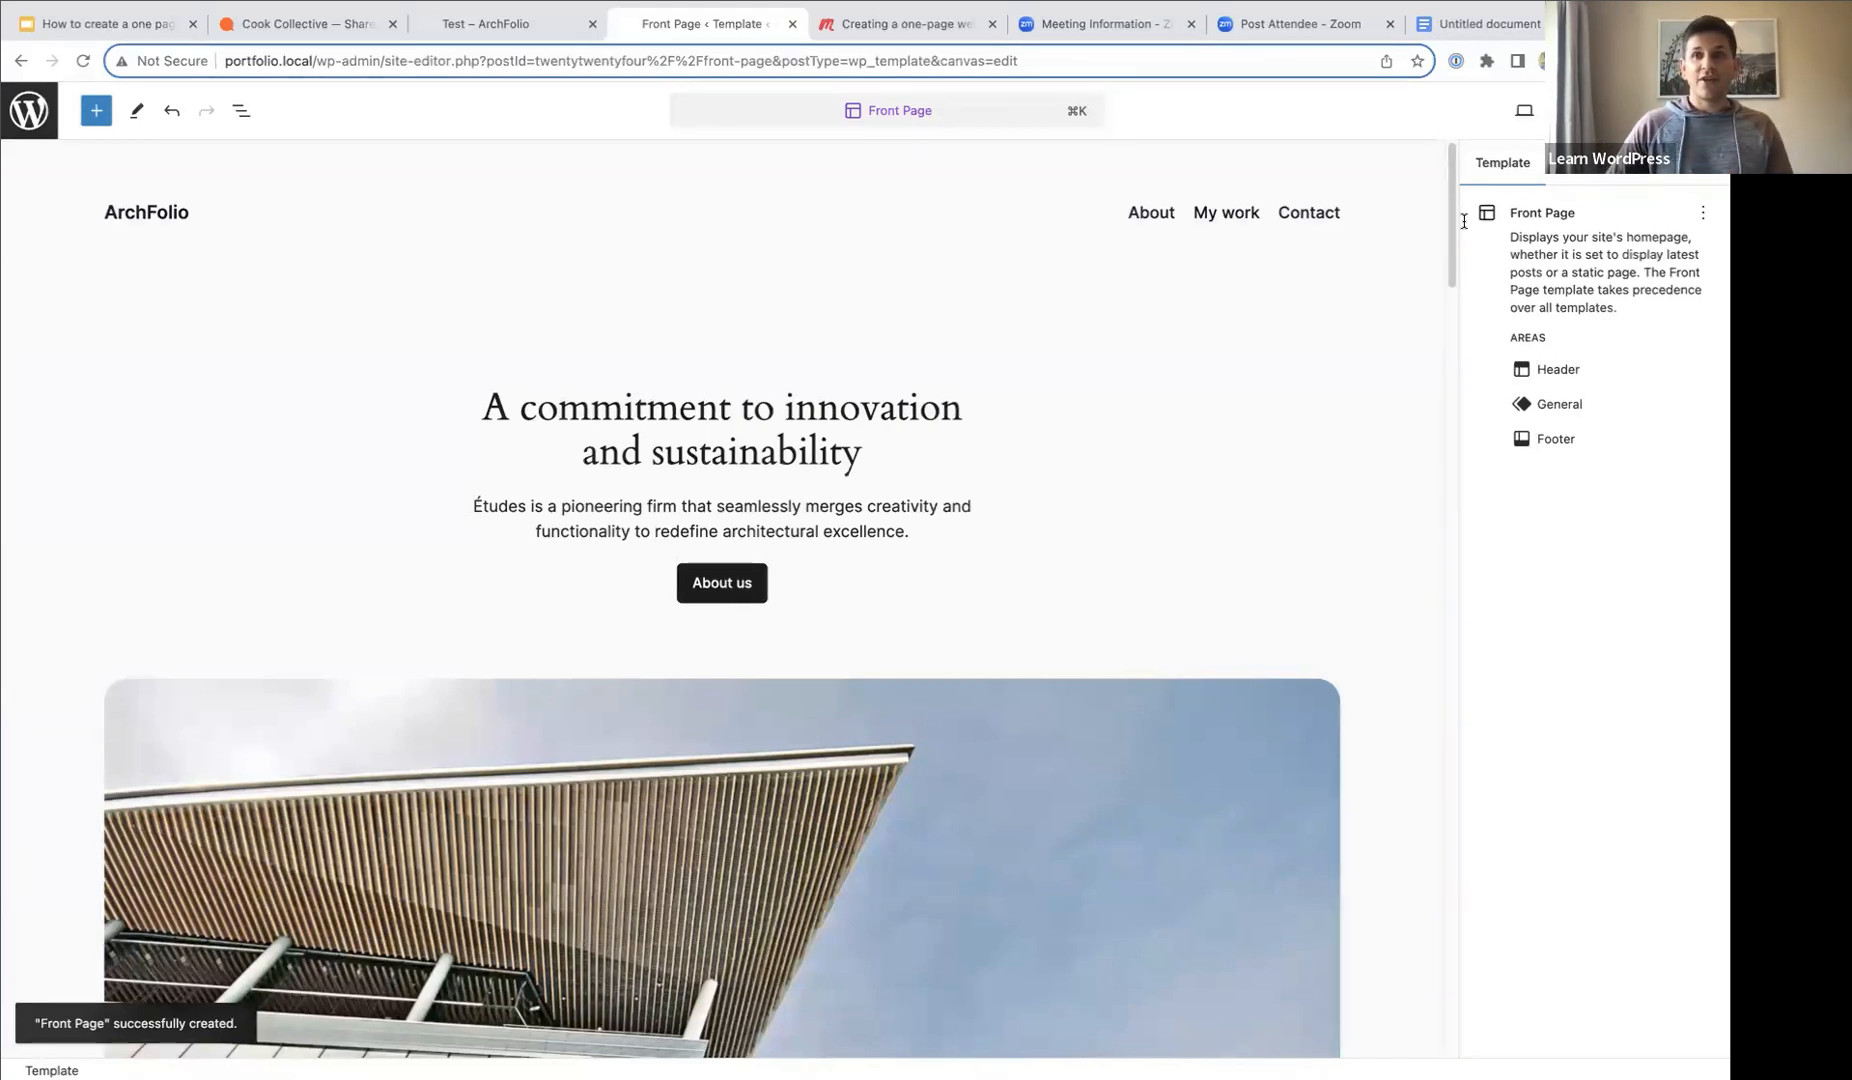
left_click(1628, 111)
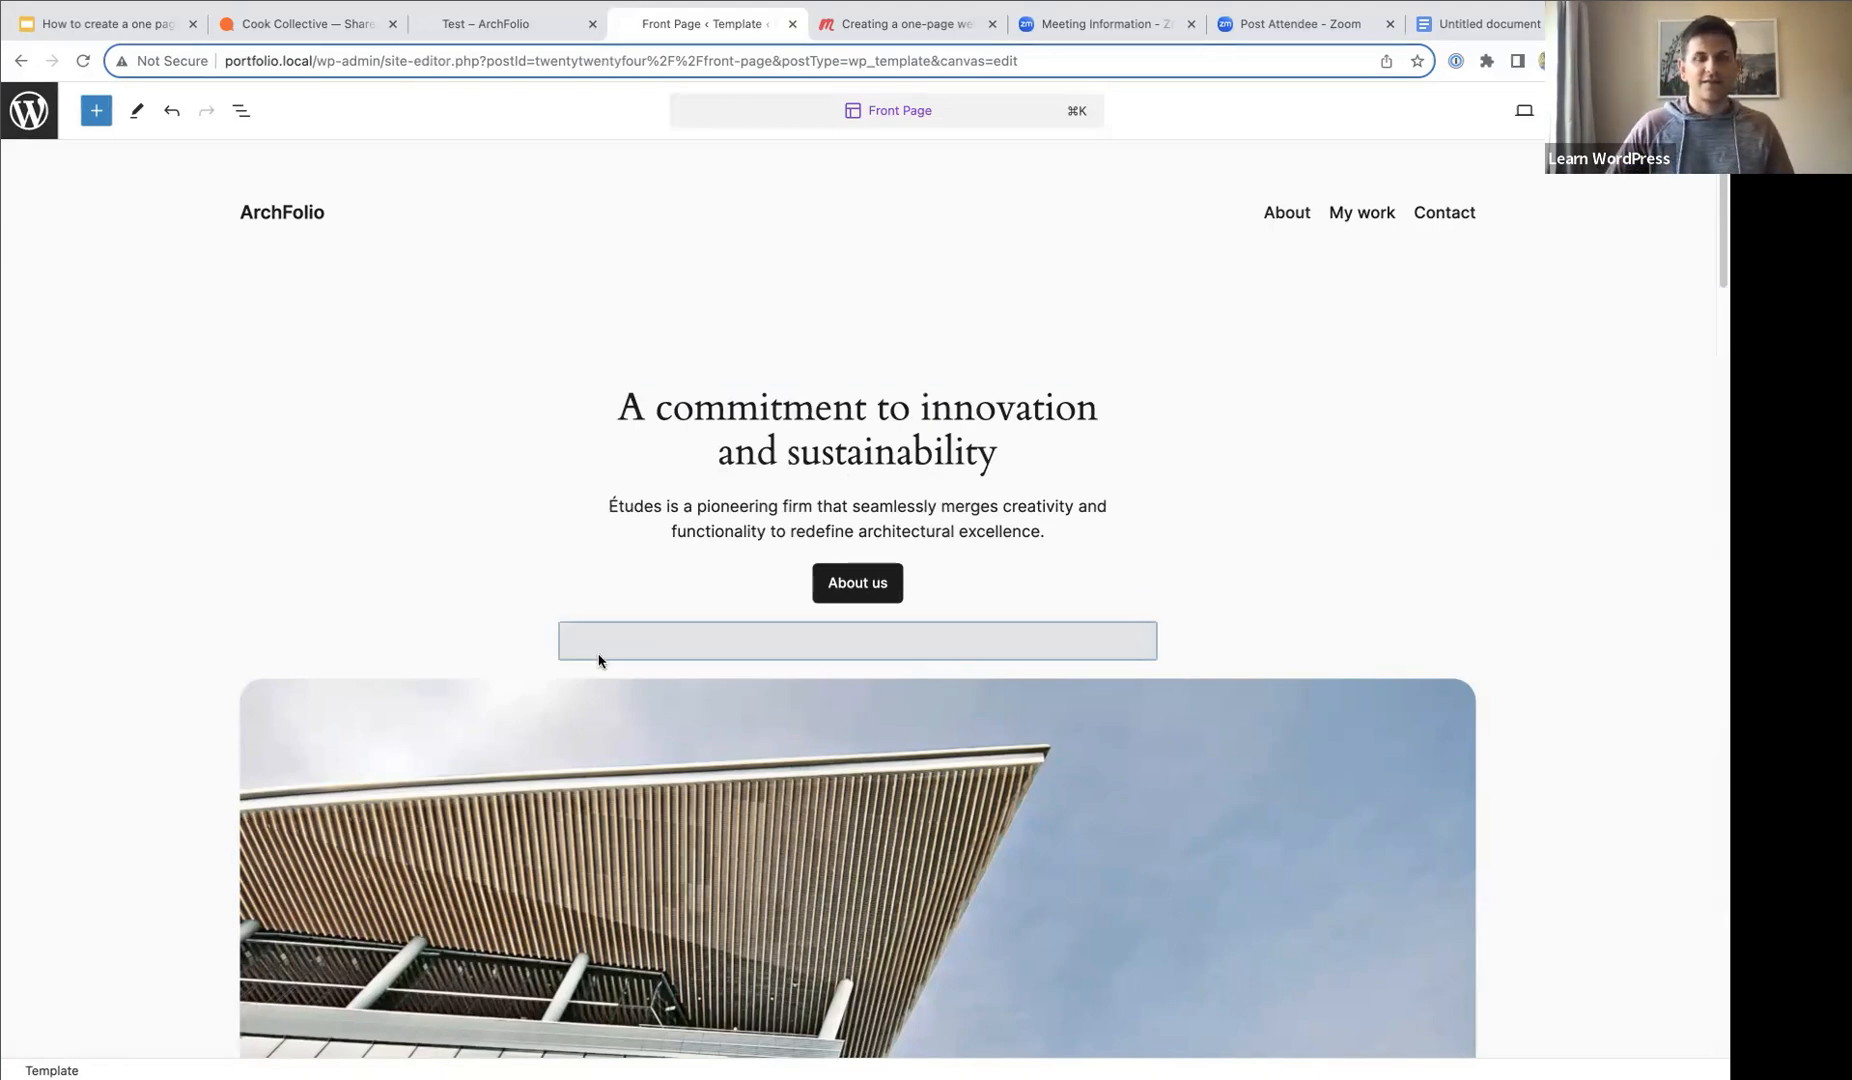
- Replace the Front Page template's header with the "Fullwidth header with hero image" pattern showing the misty forest
scroll(525, 686, "down", 1)
scroll(524, 687, "down", 6)
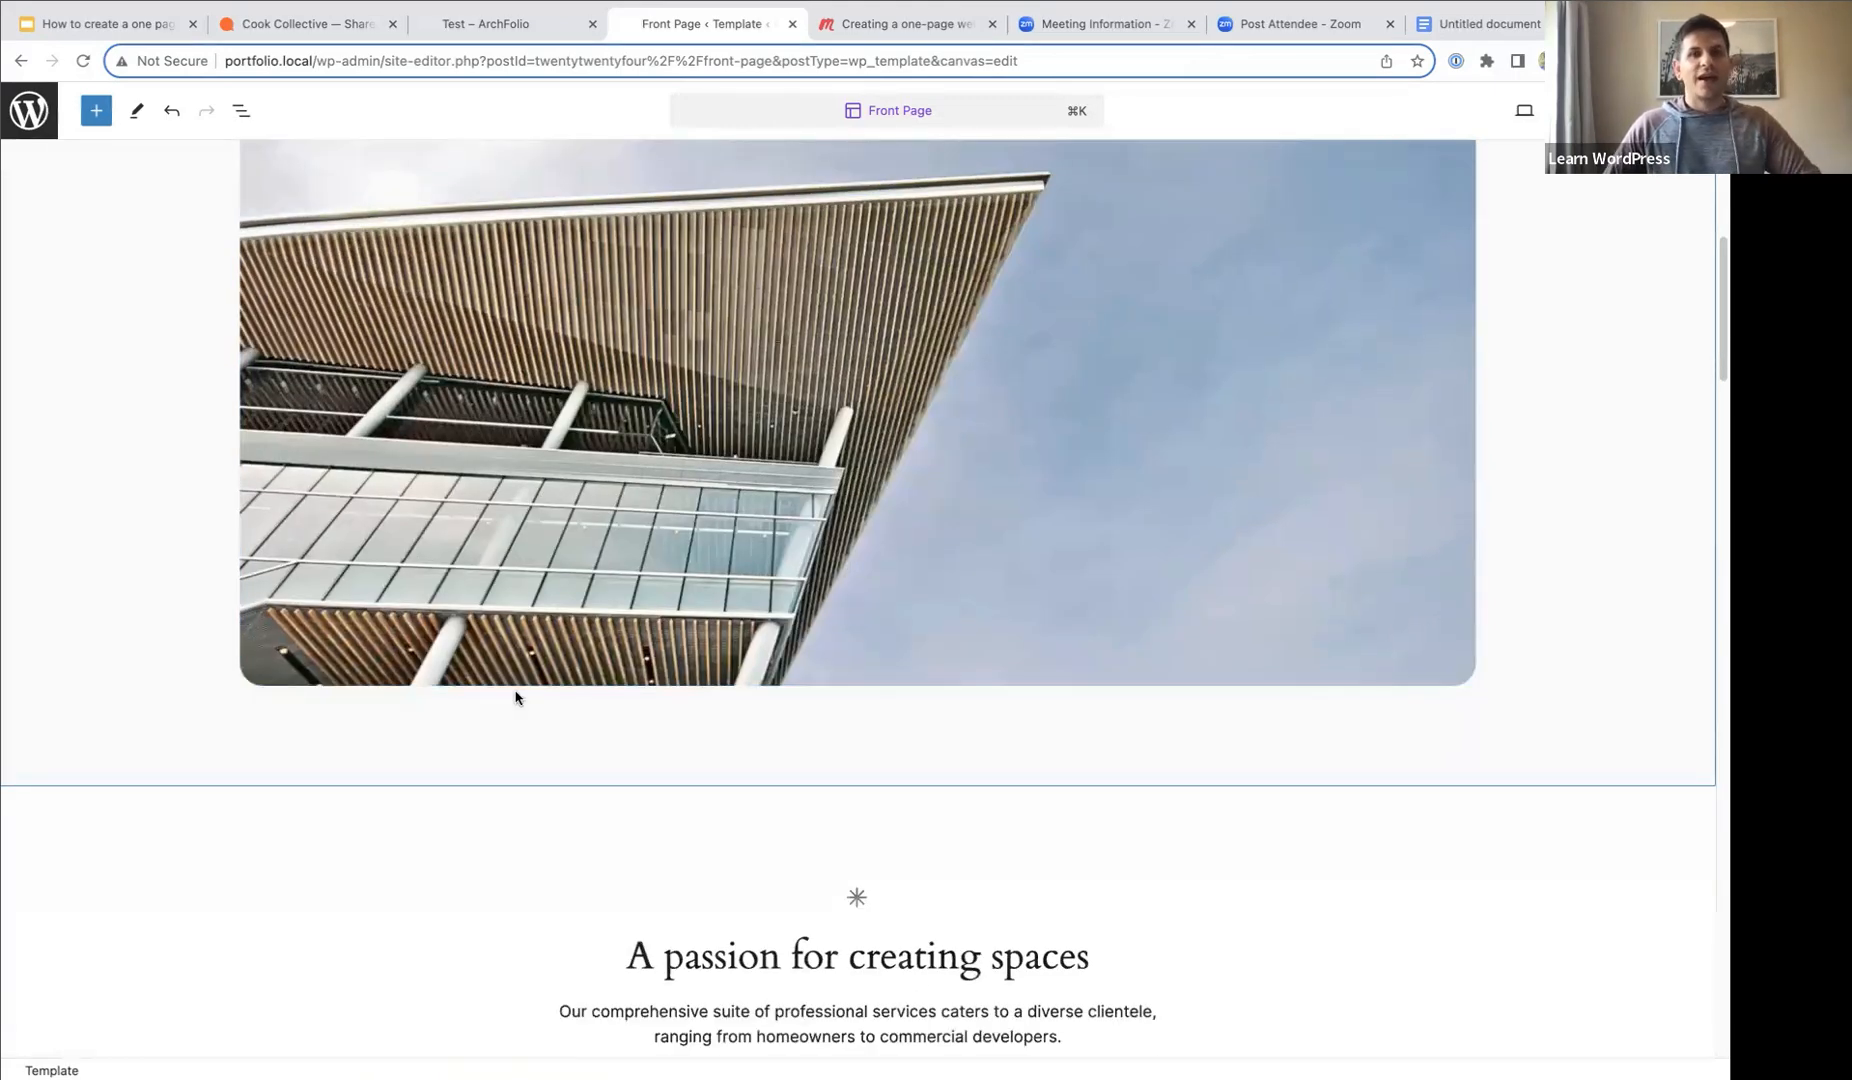
scroll(515, 697, "up", 8)
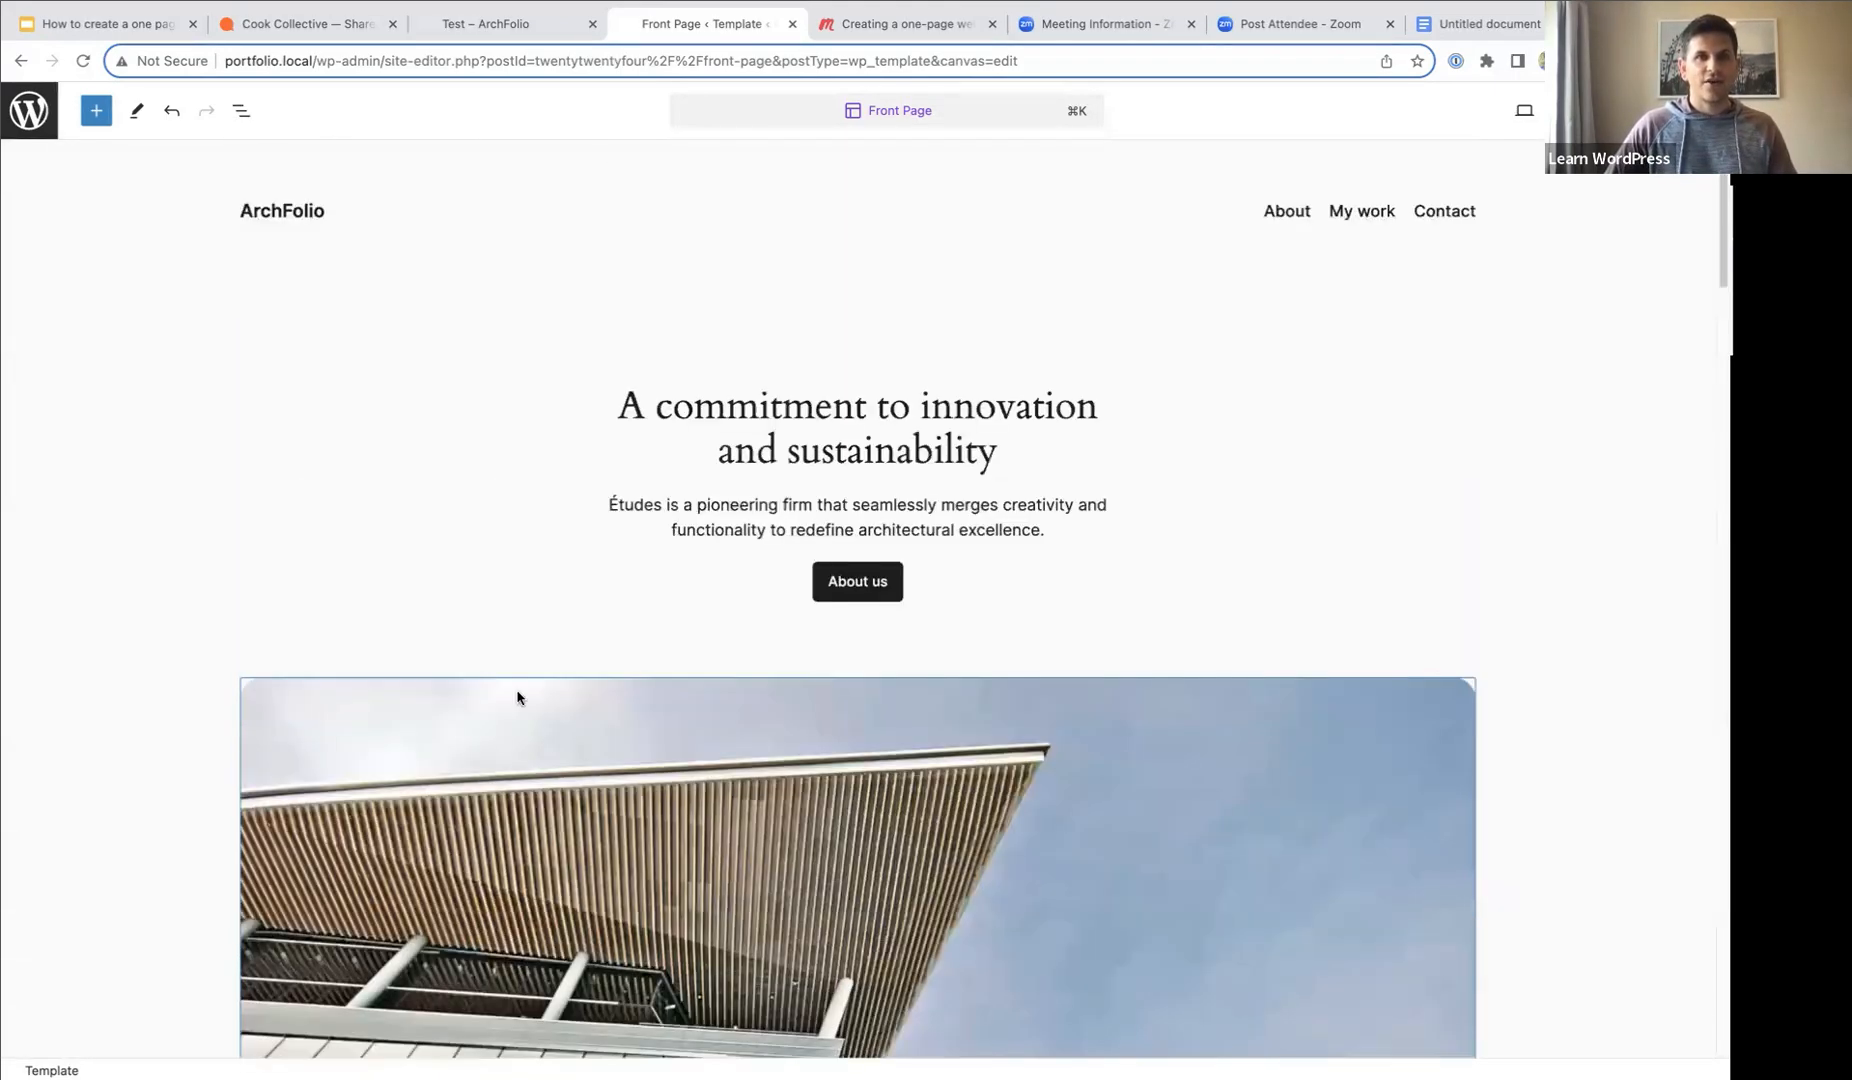
left_click(241, 111)
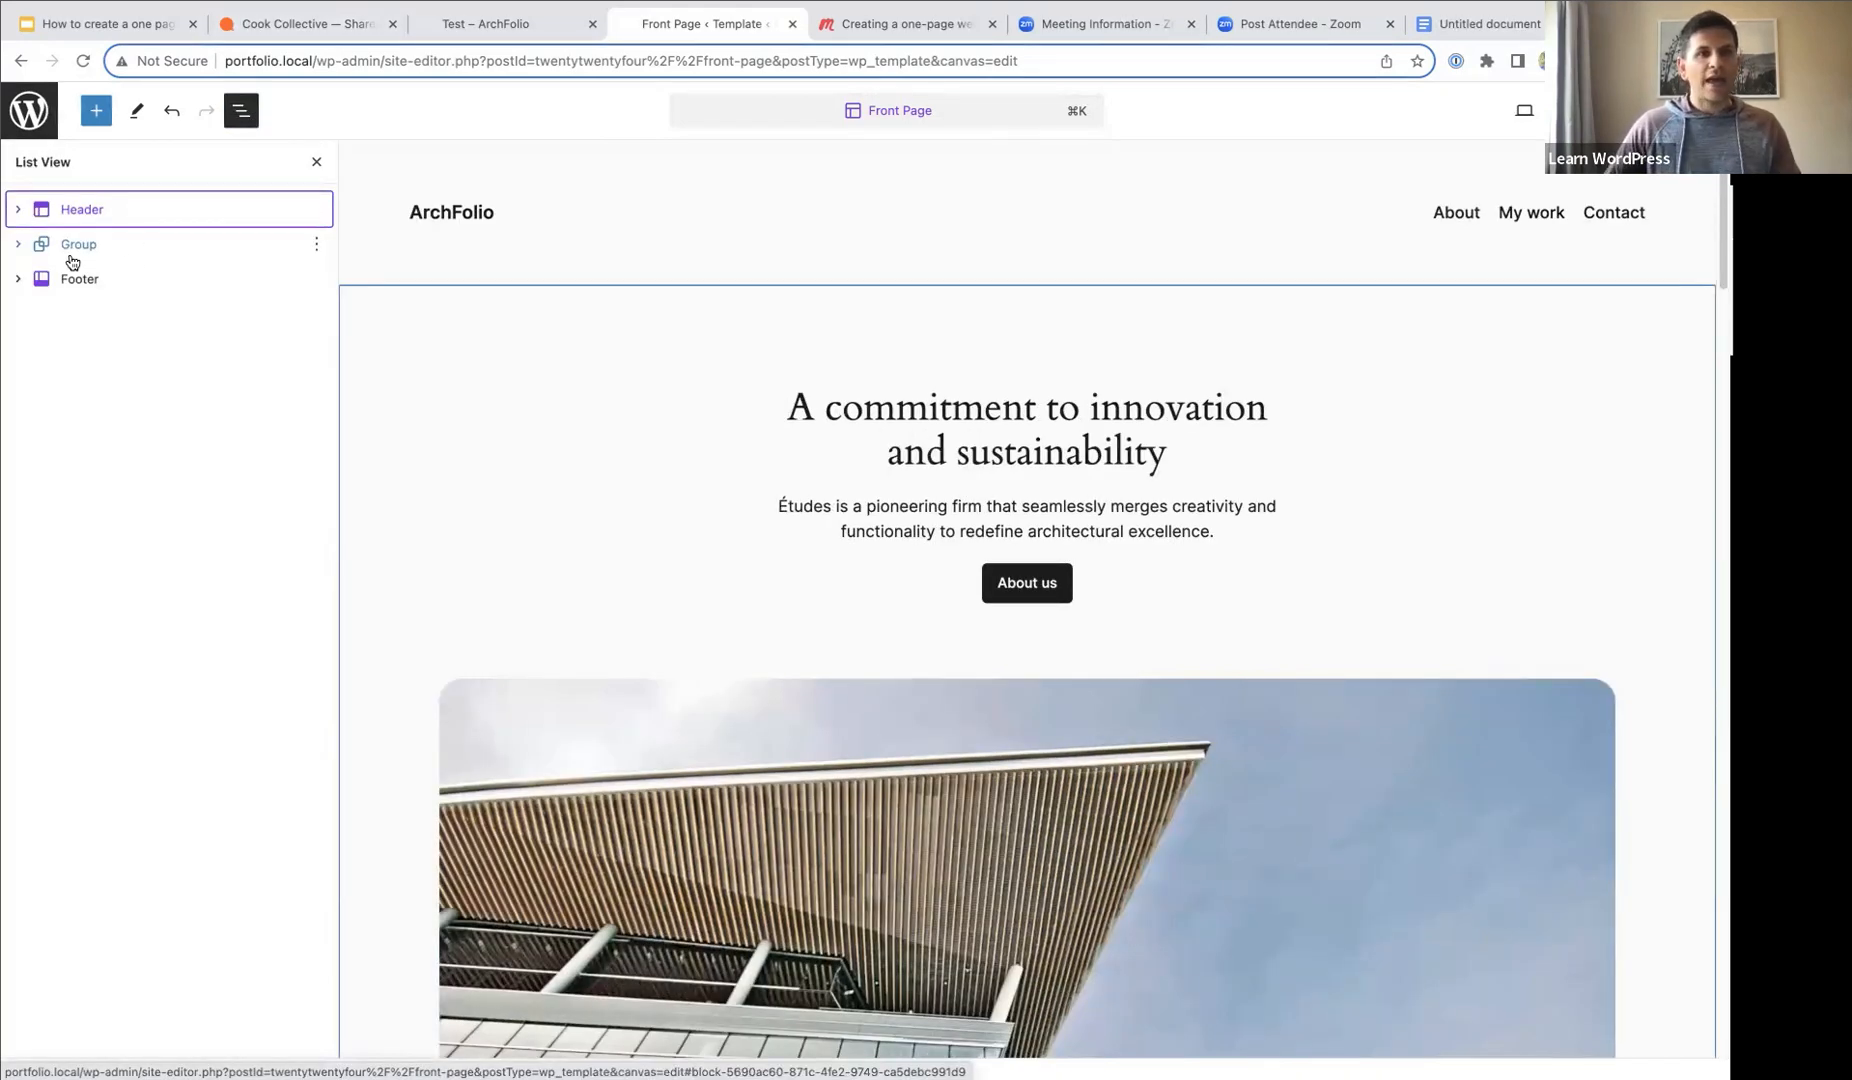
left_click(68, 215)
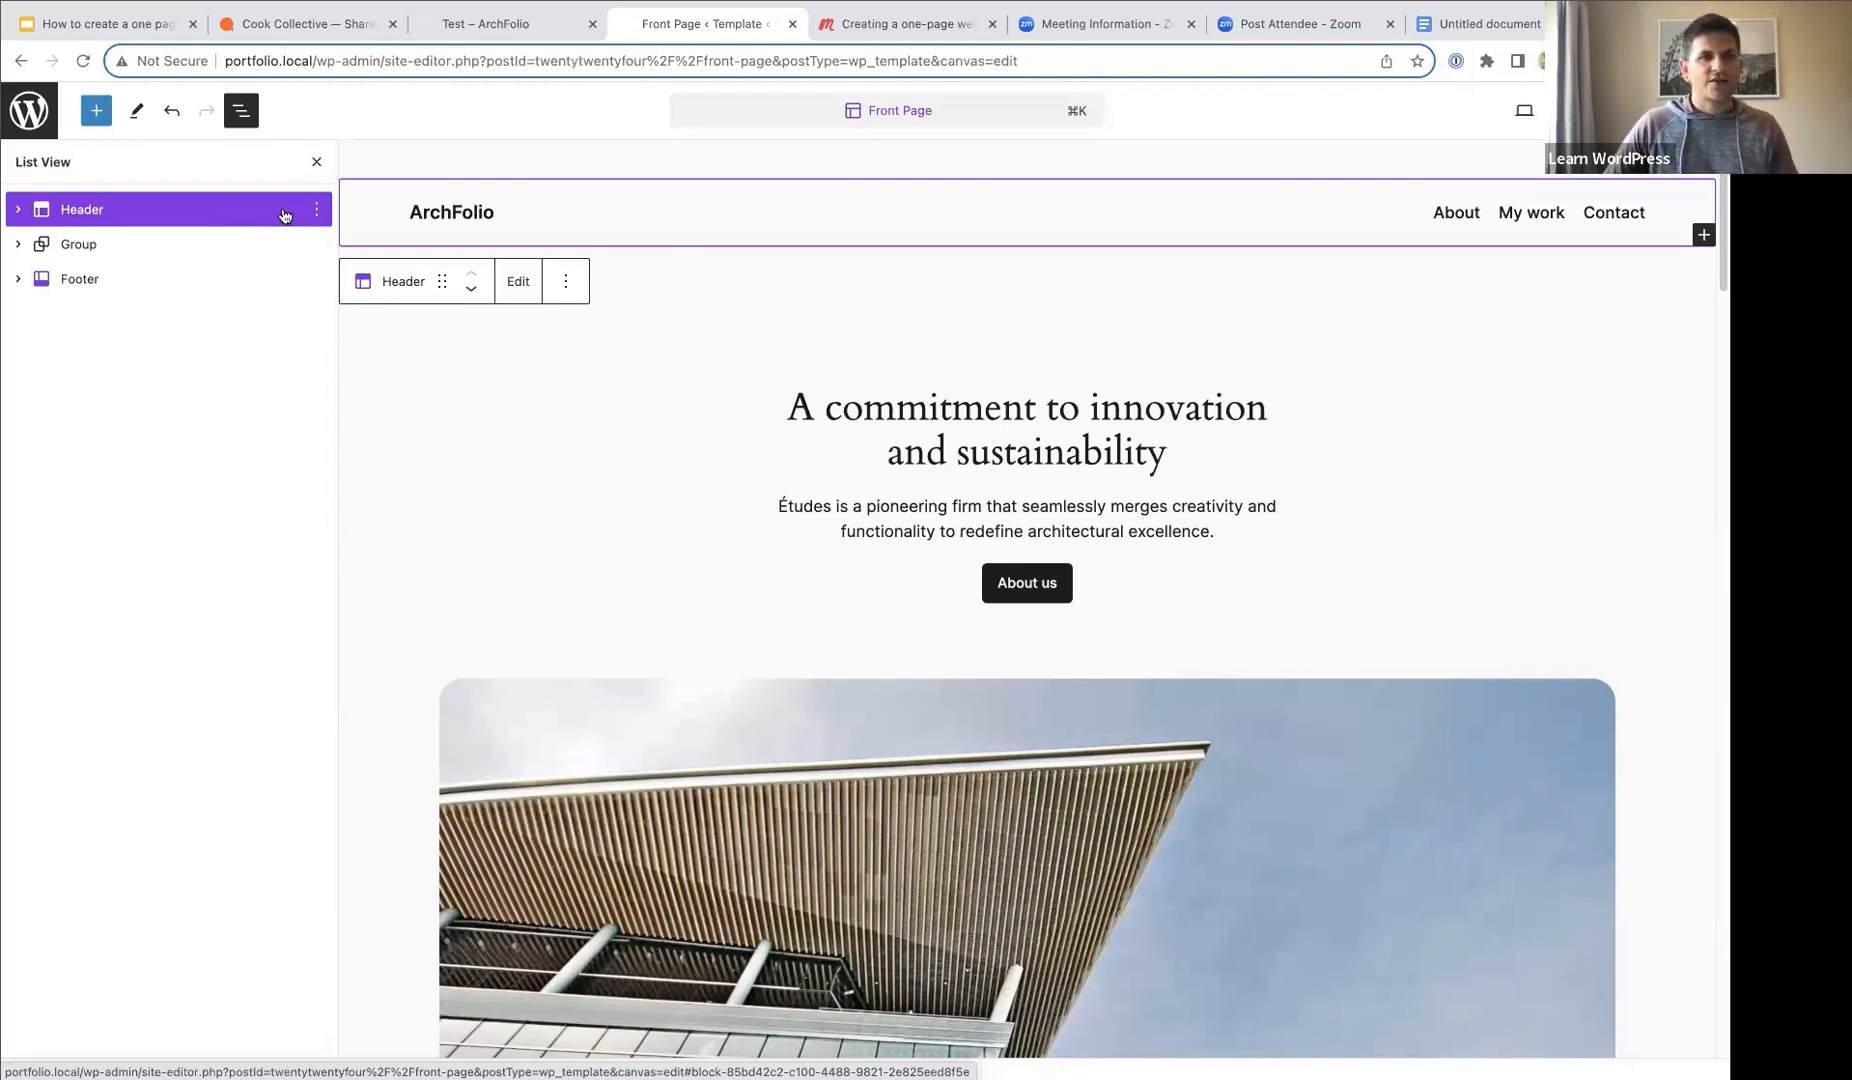
left_click(316, 213)
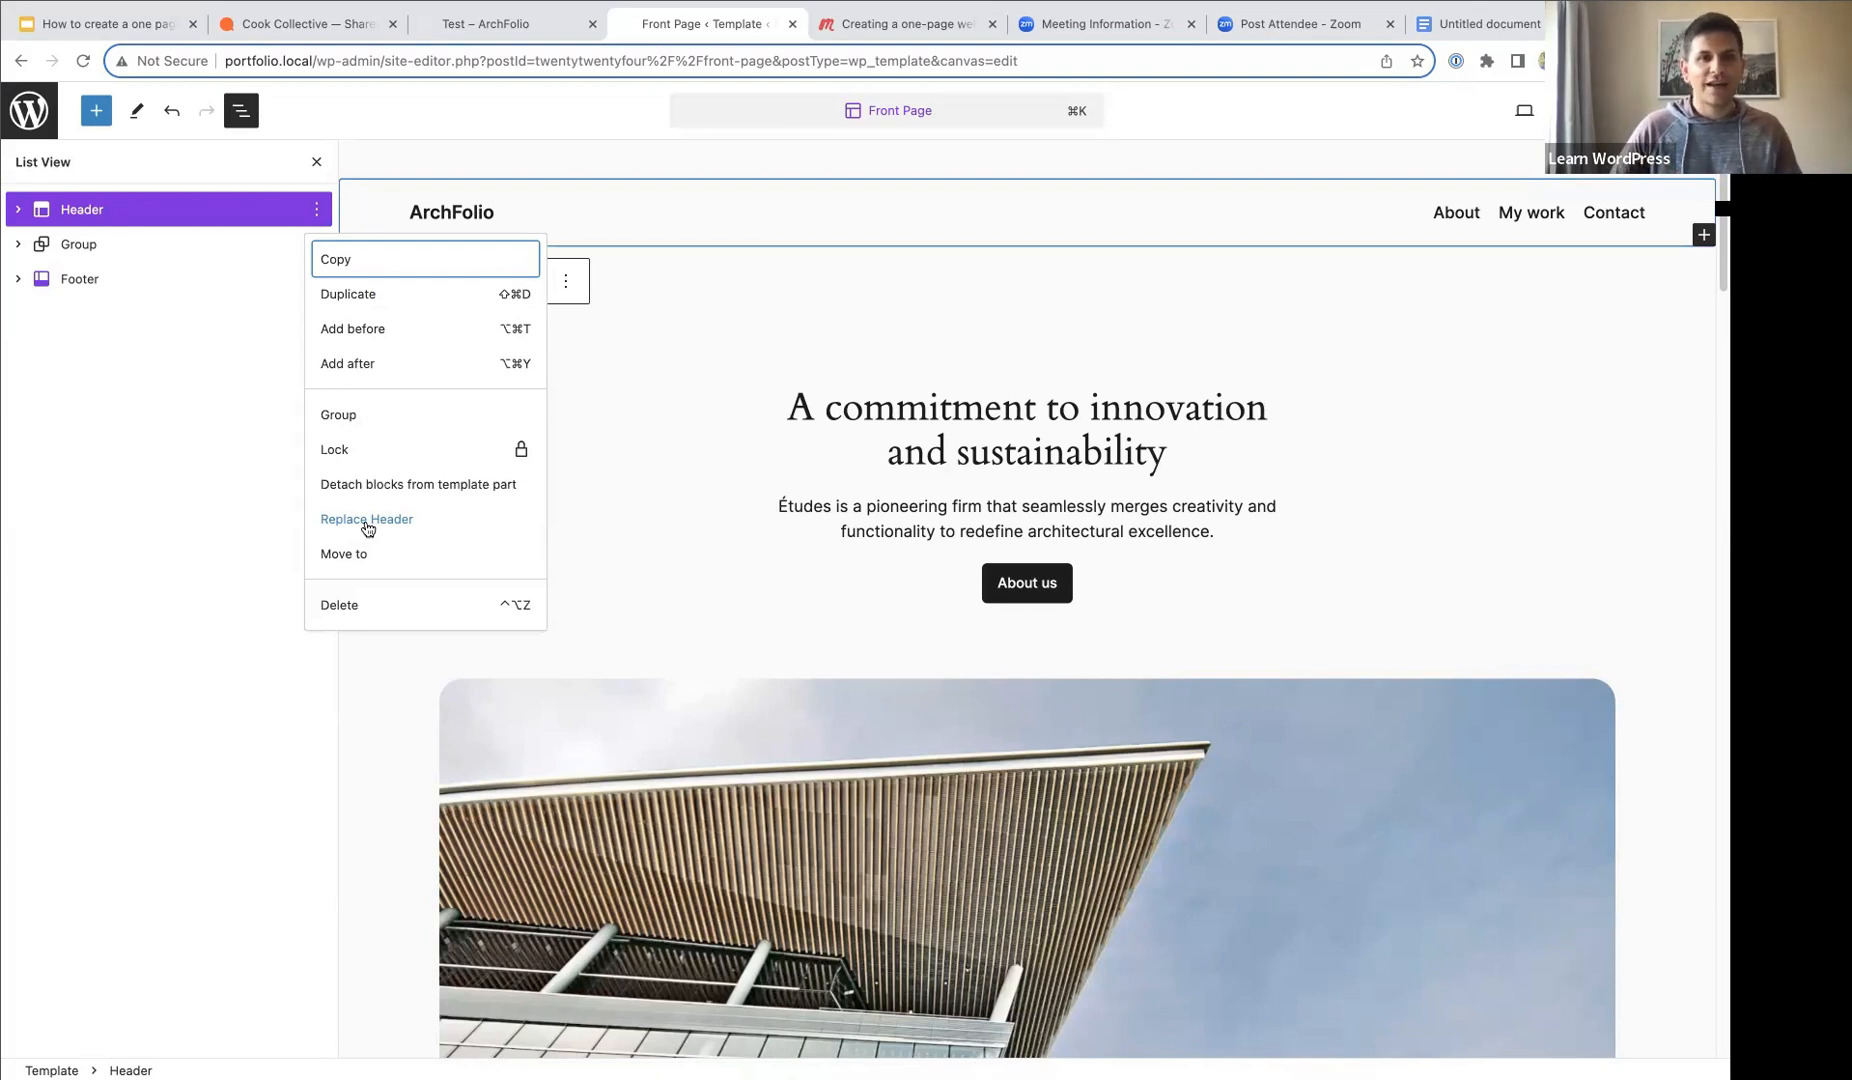
left_click(368, 528)
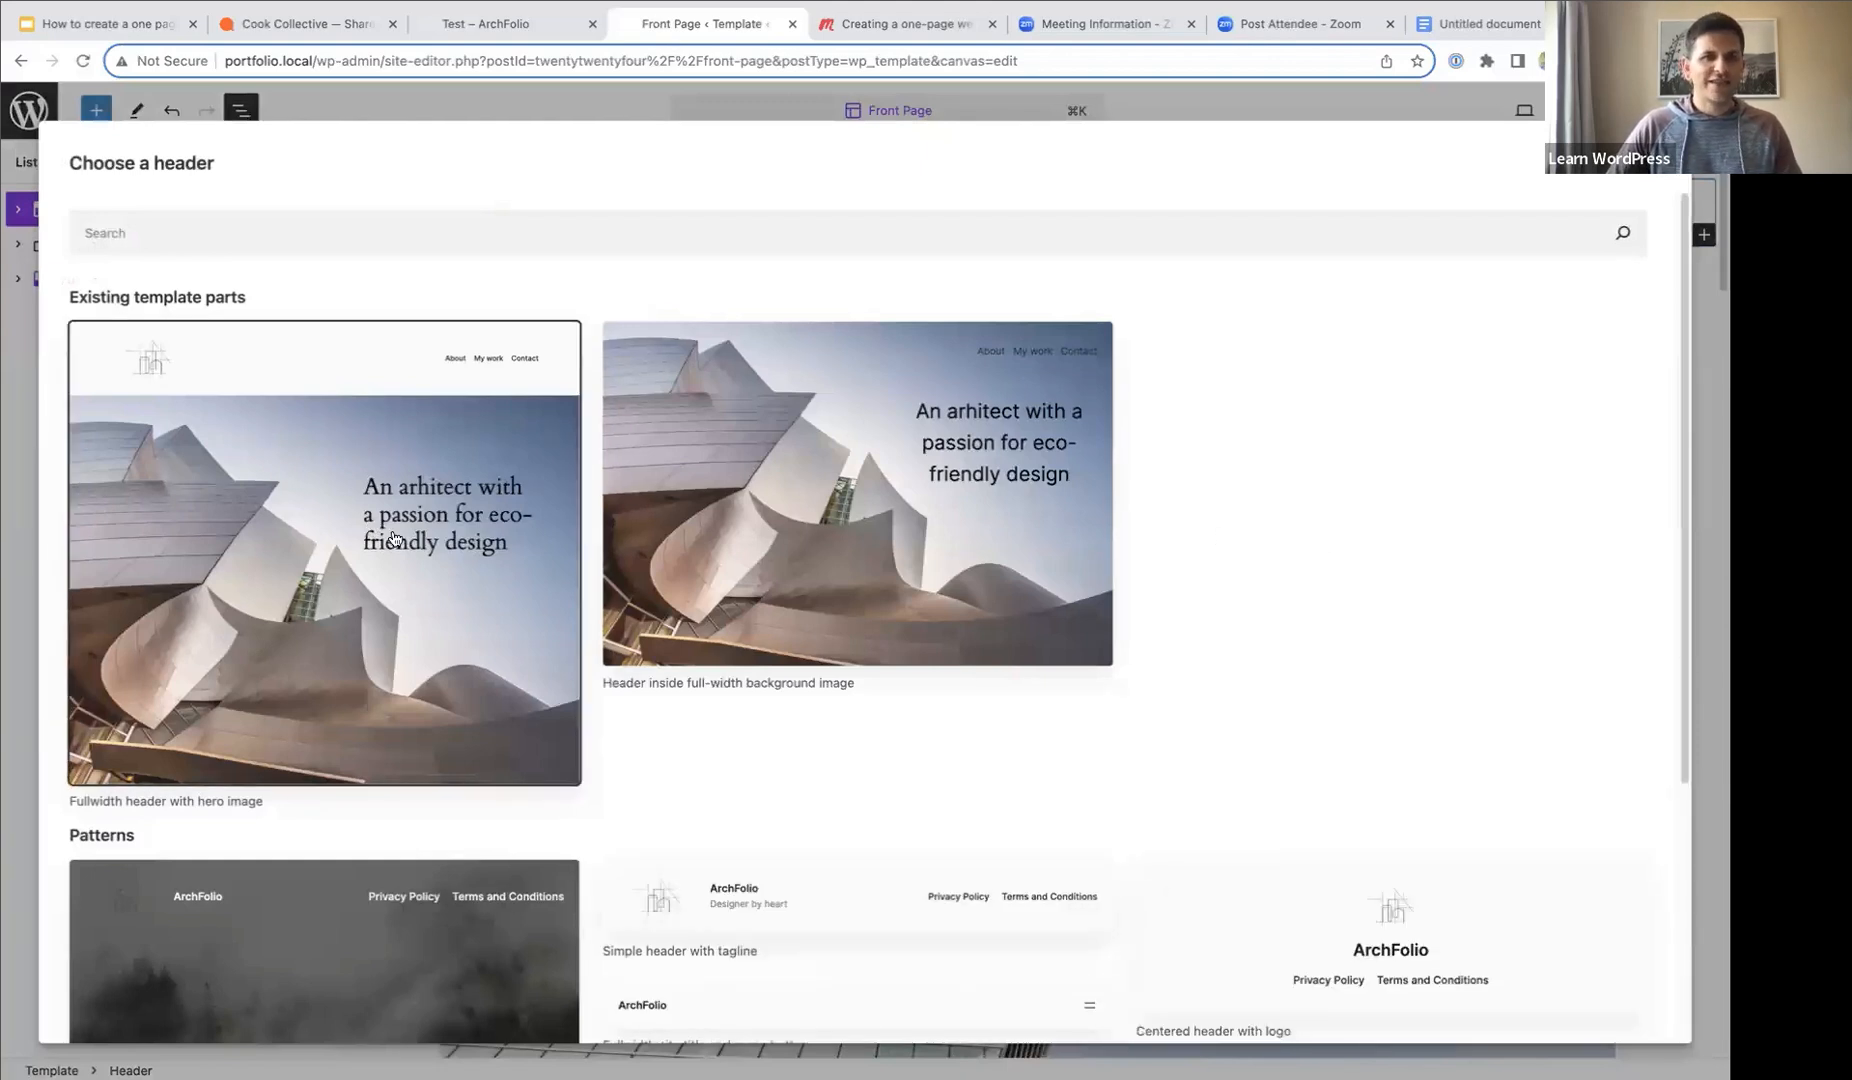
scroll(1175, 520, "down", 1)
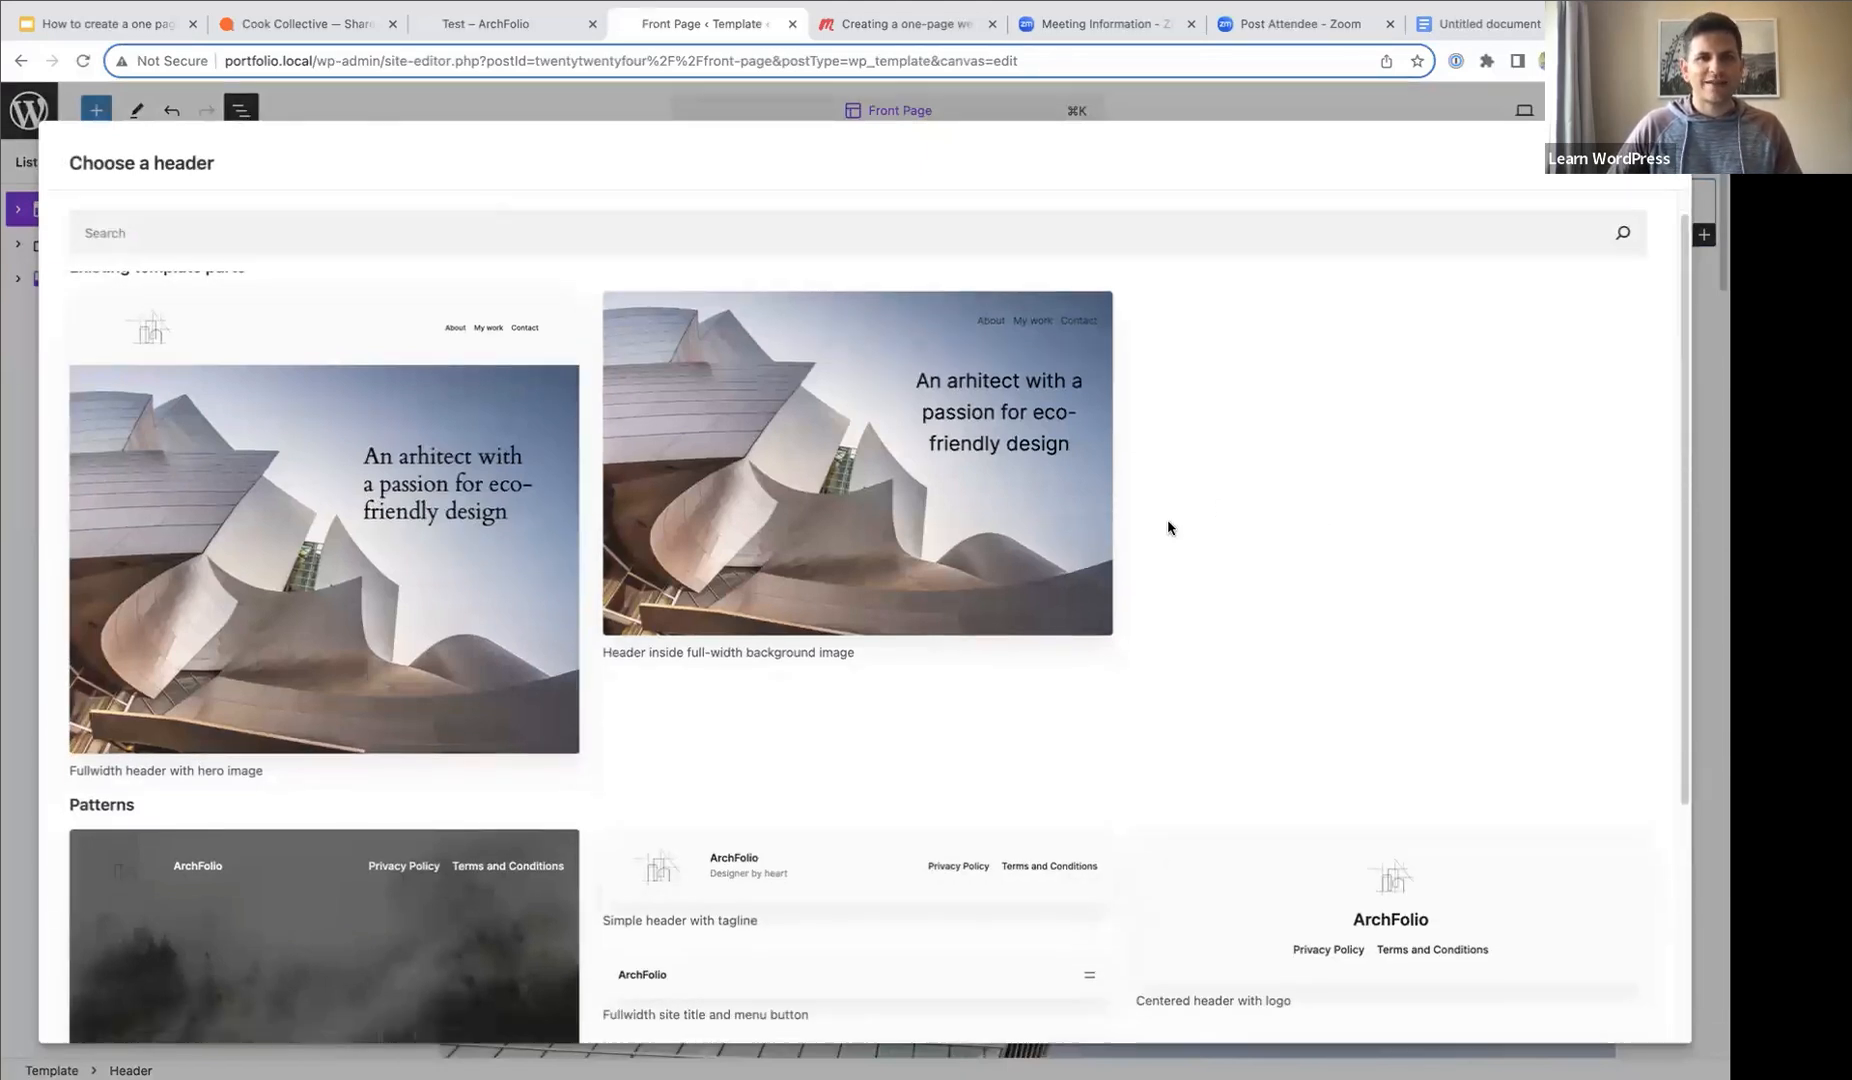
scroll(1165, 525, "down", 5)
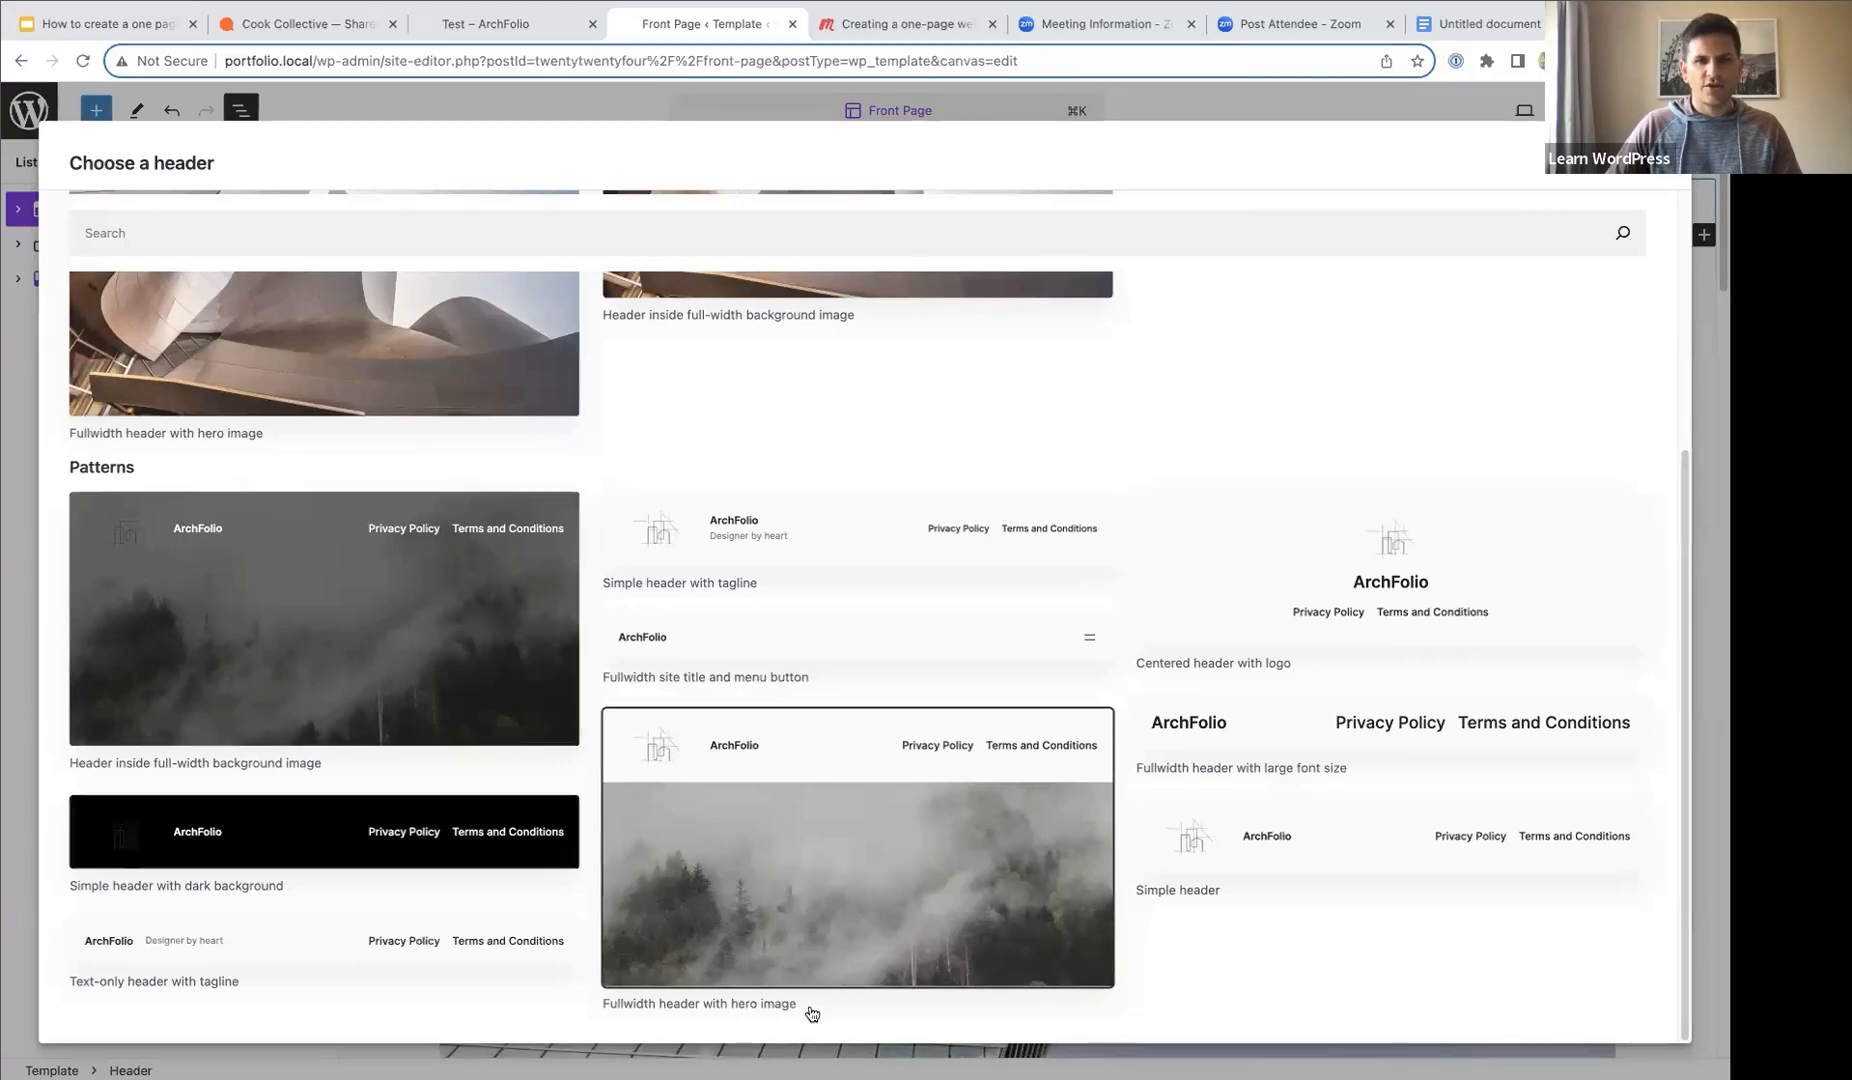
left_click(825, 842)
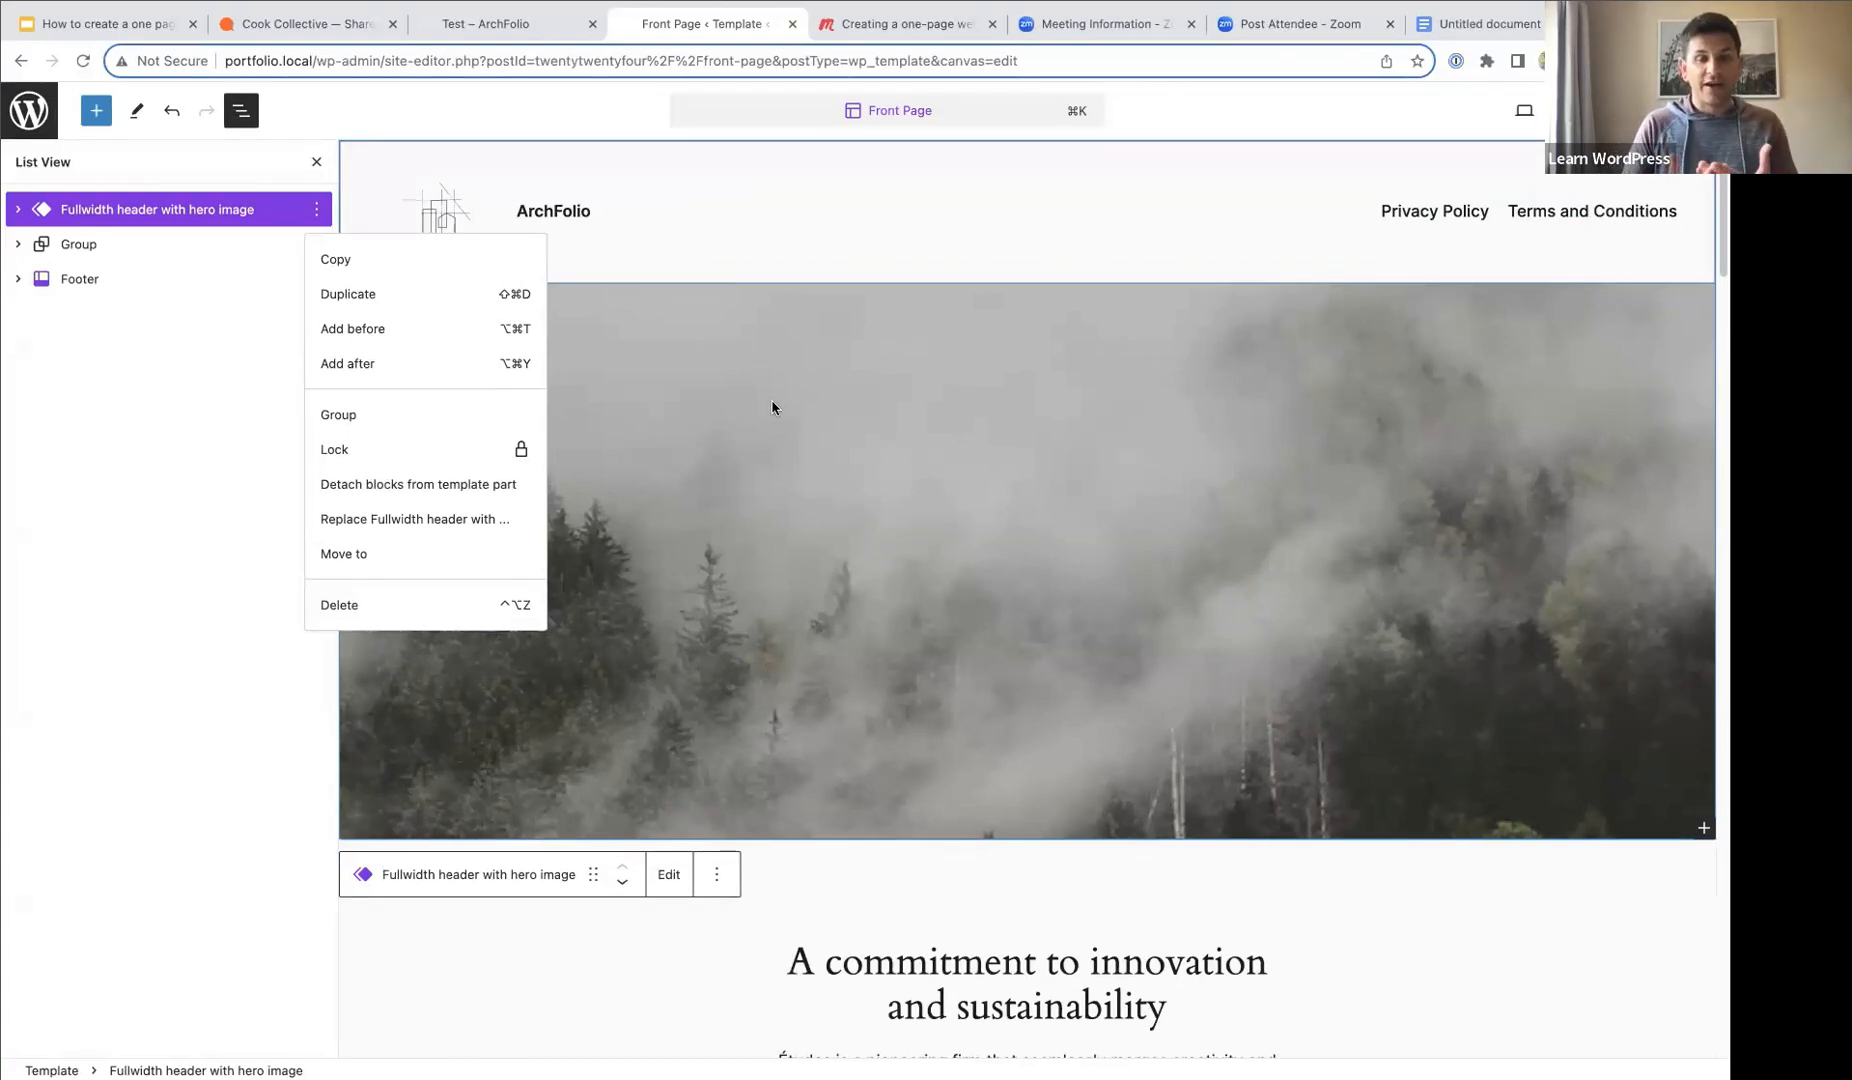
- Save the Front Page template changes and reload the site editor
left_click(565, 207)
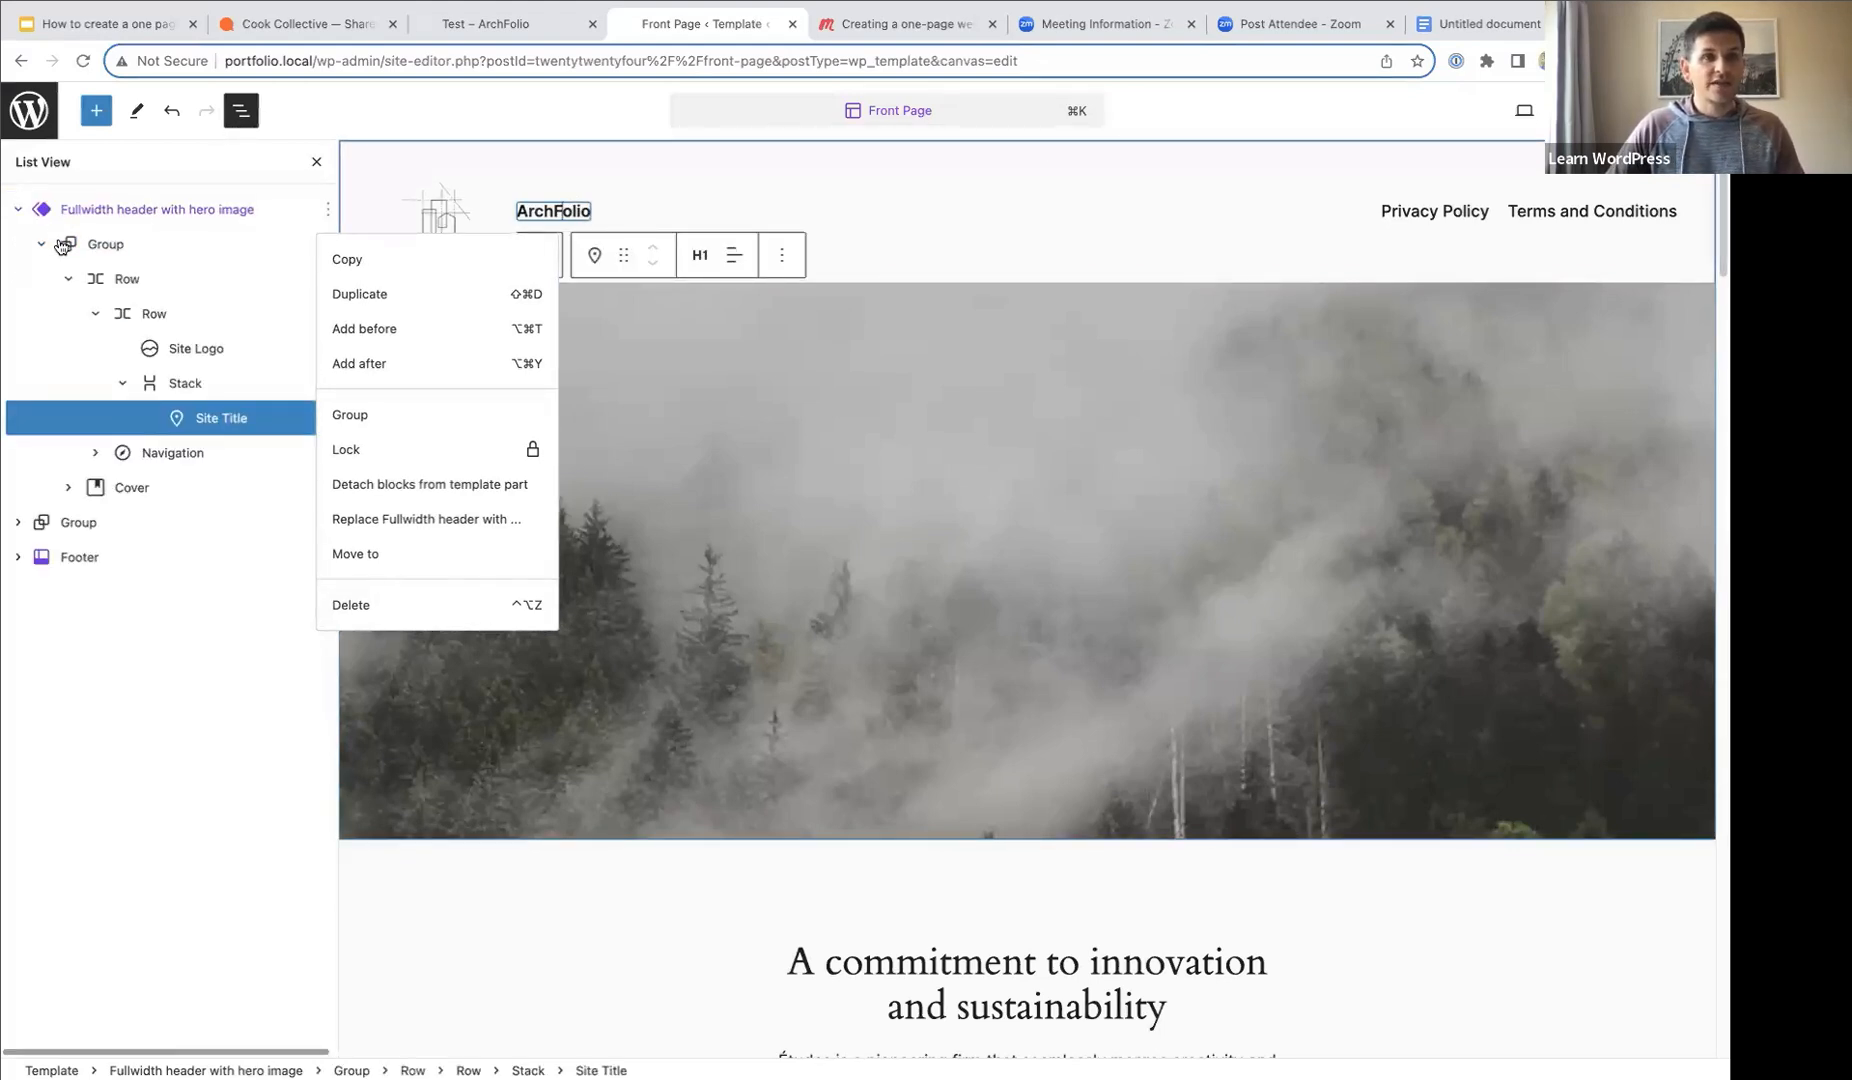
left_click(100, 250)
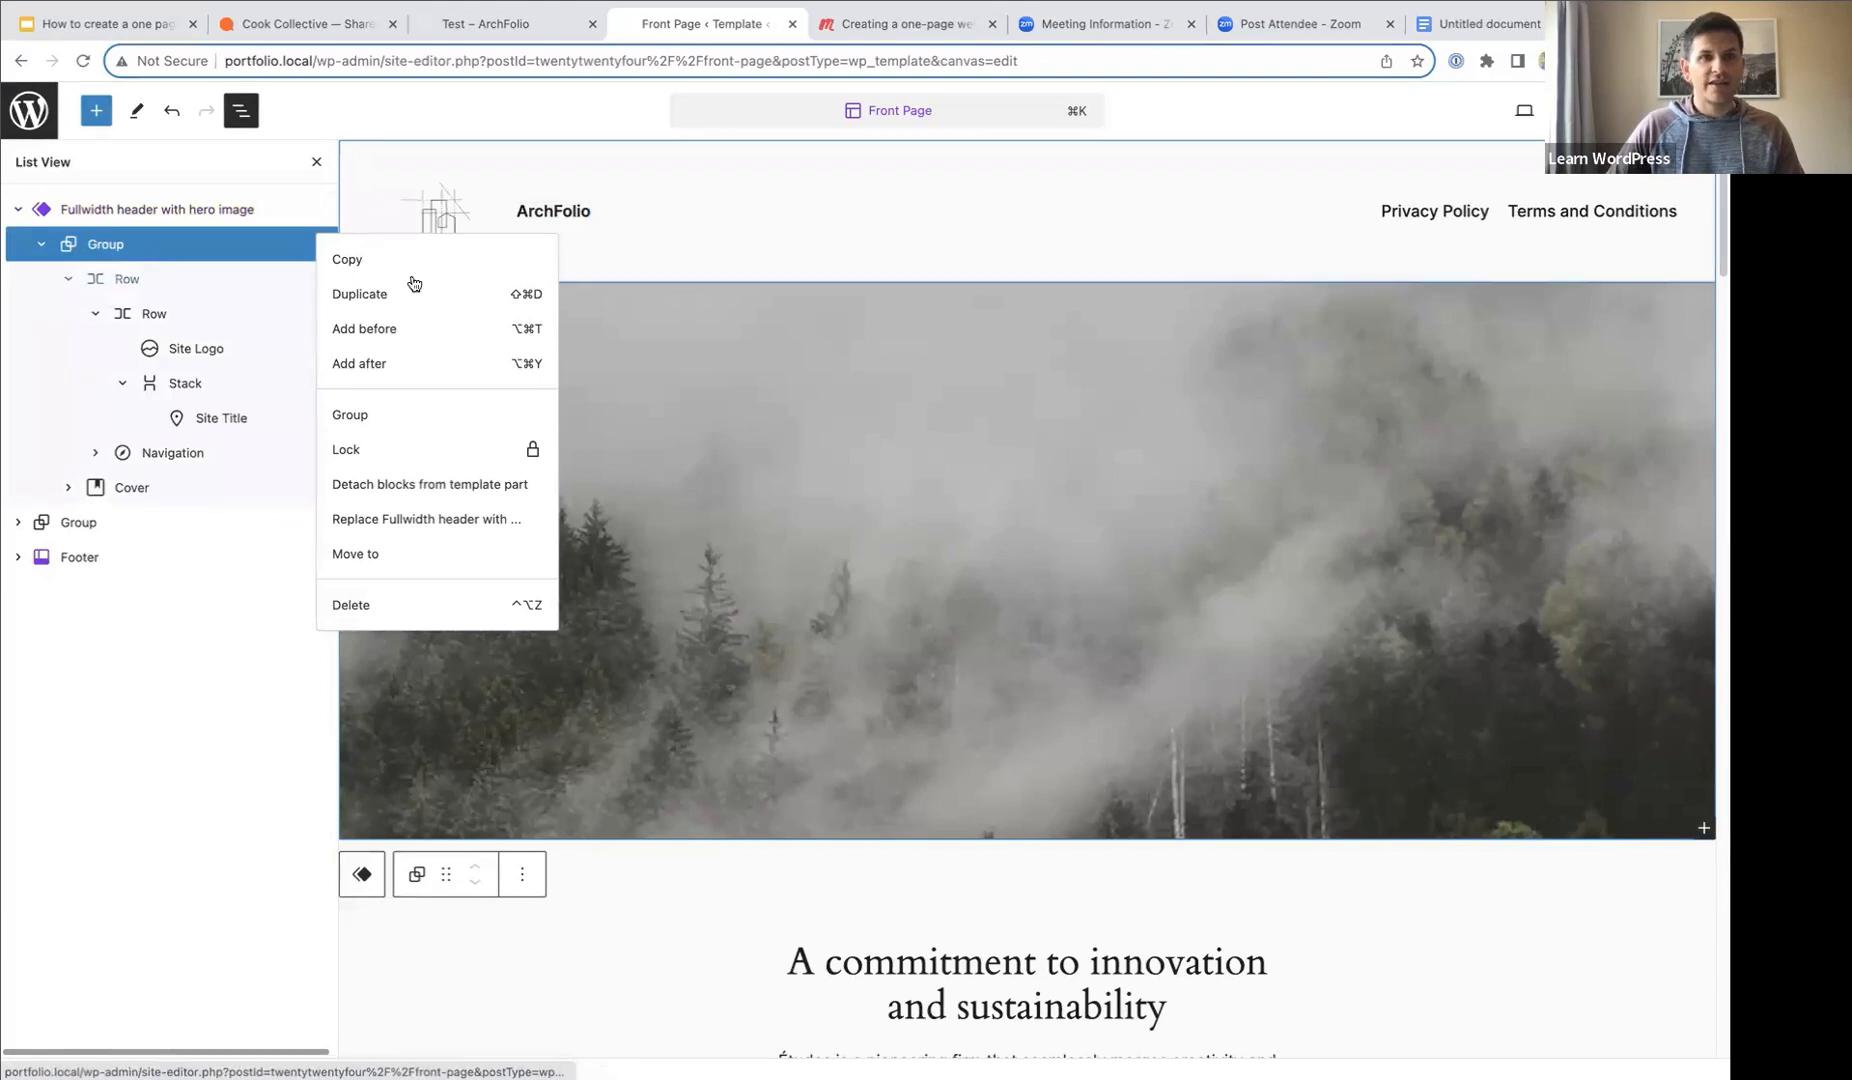
left_click(553, 210)
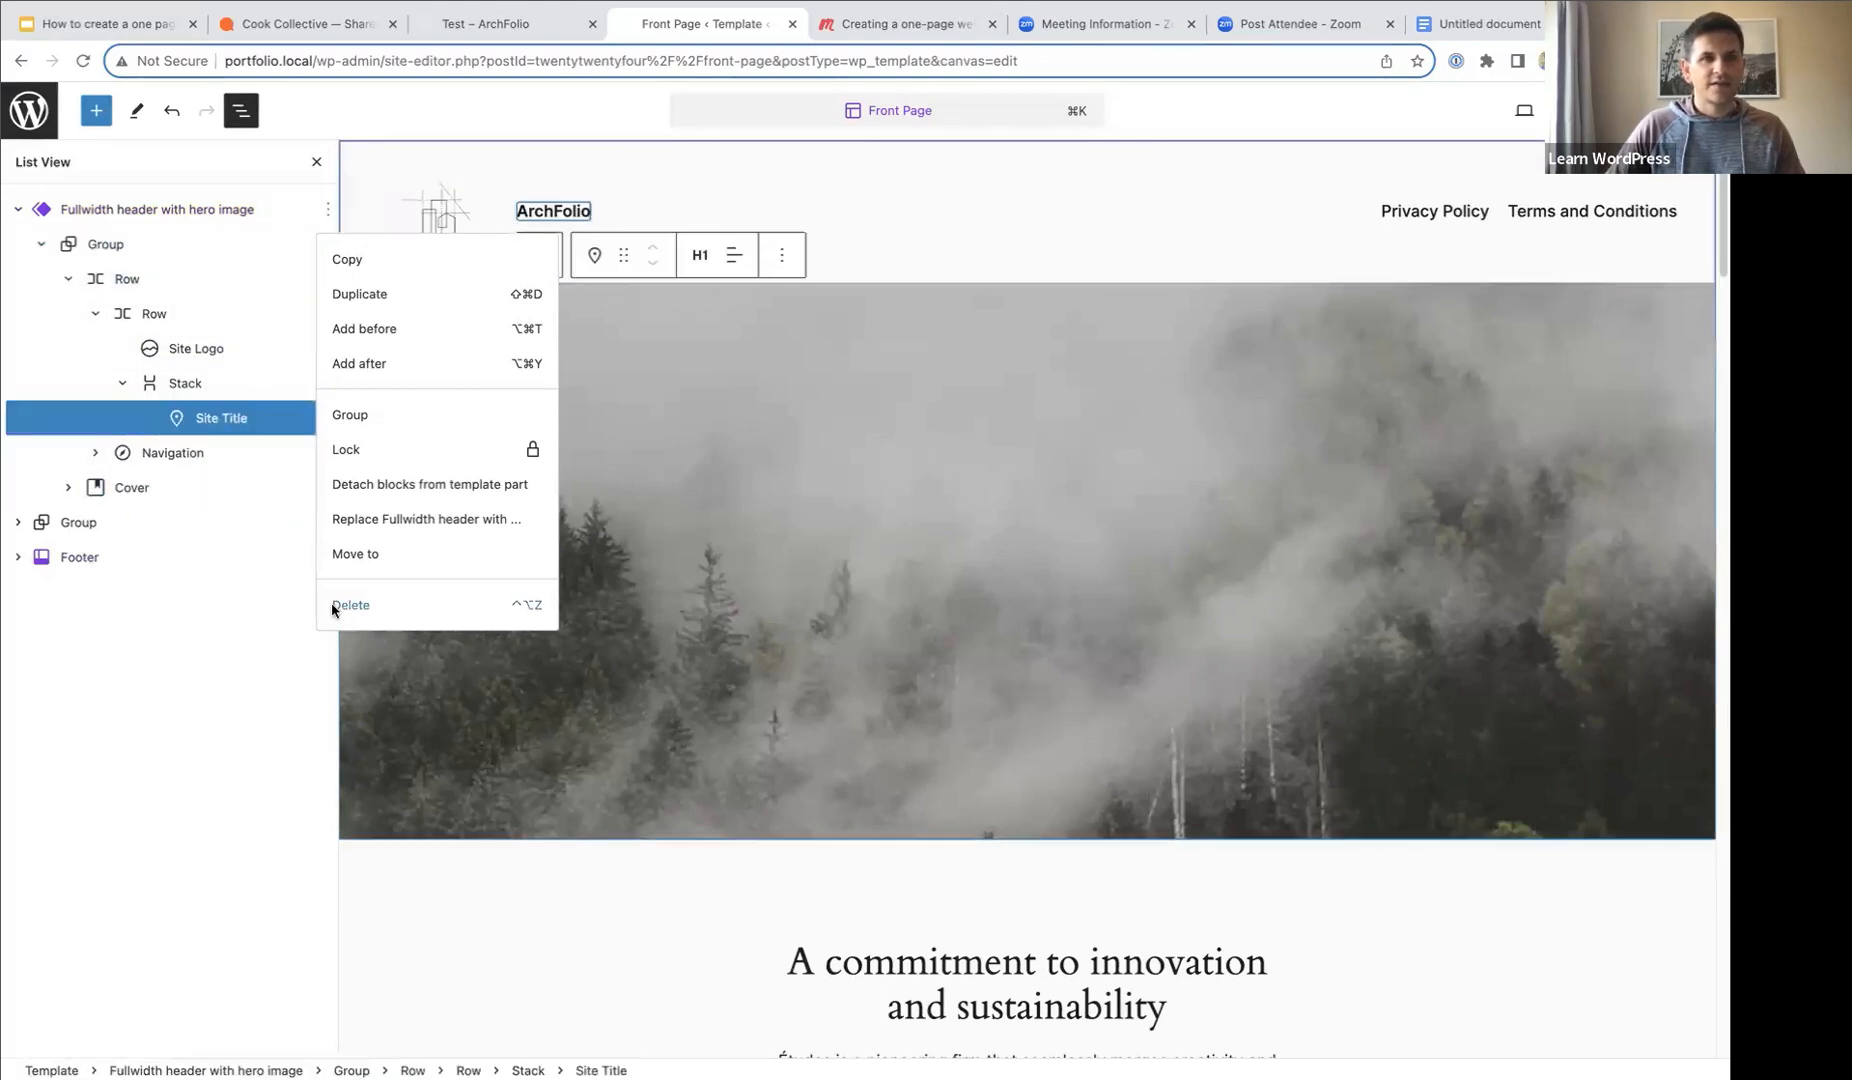
left_click(150, 209)
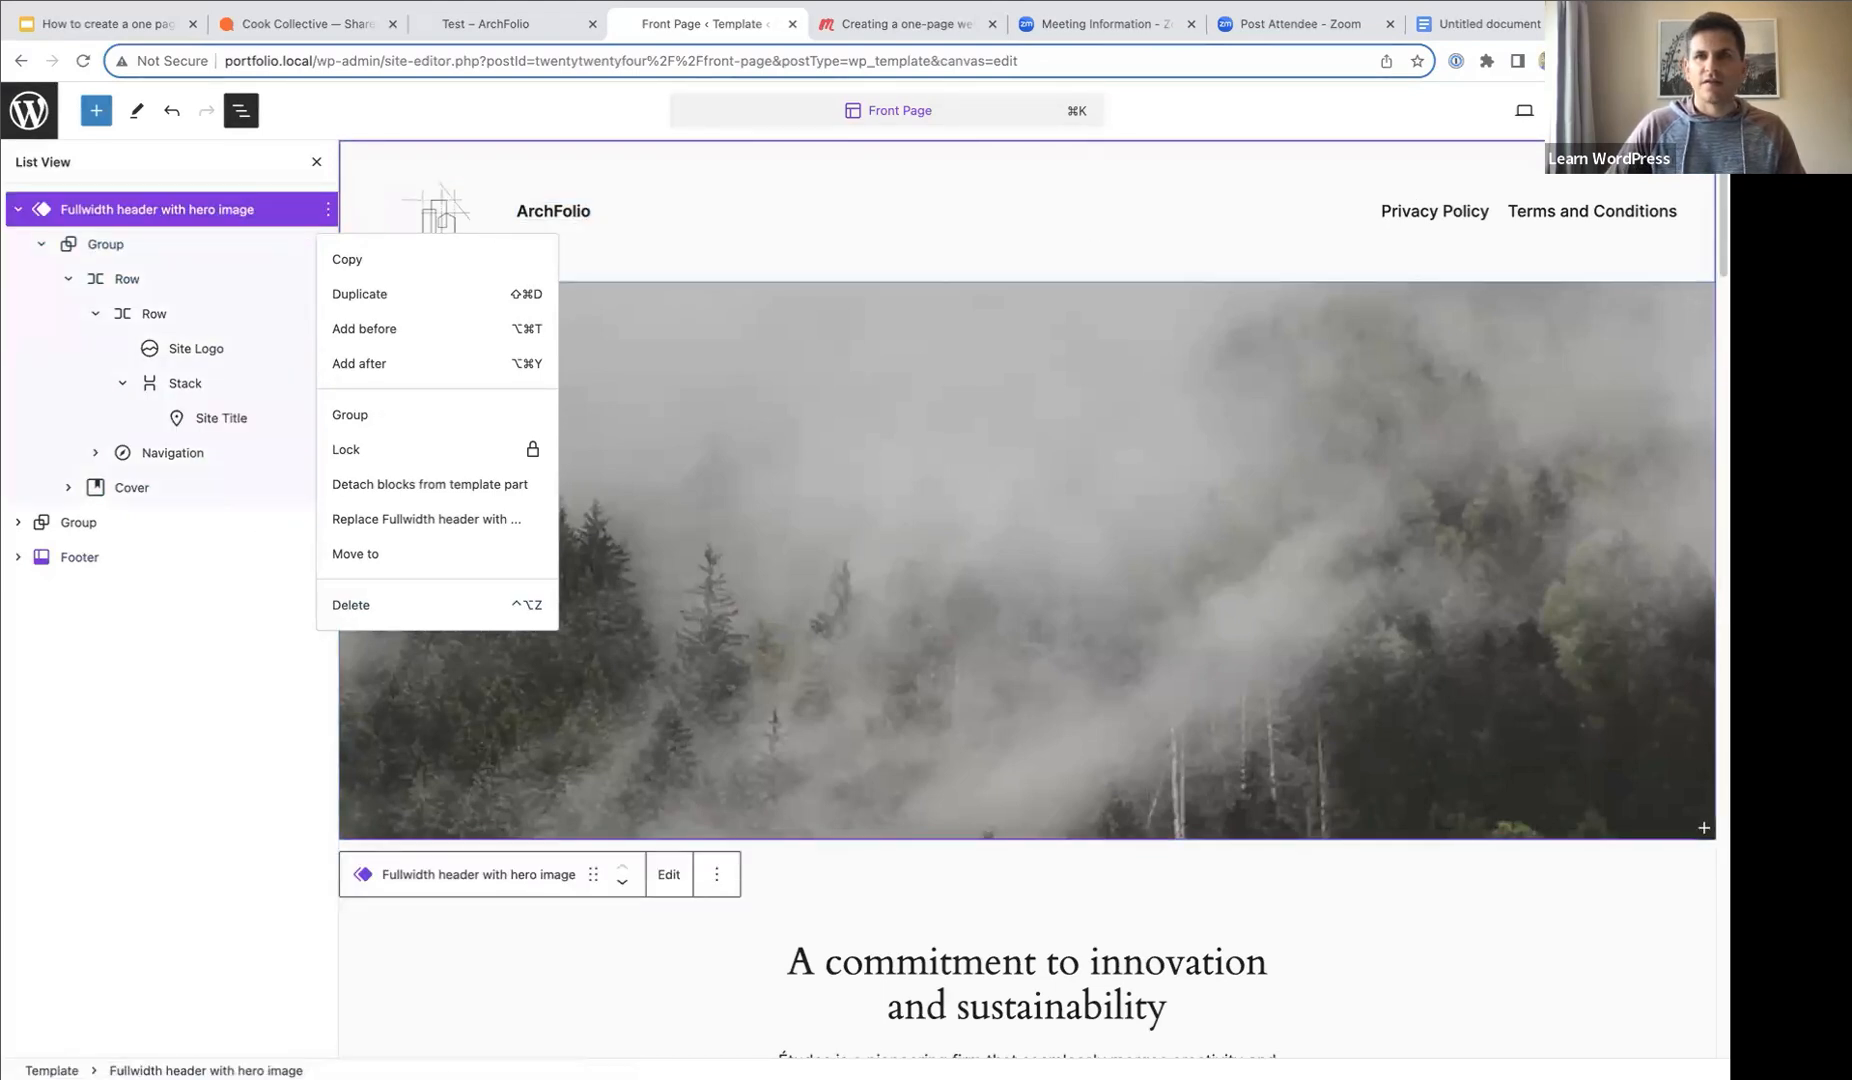
left_click(1580, 110)
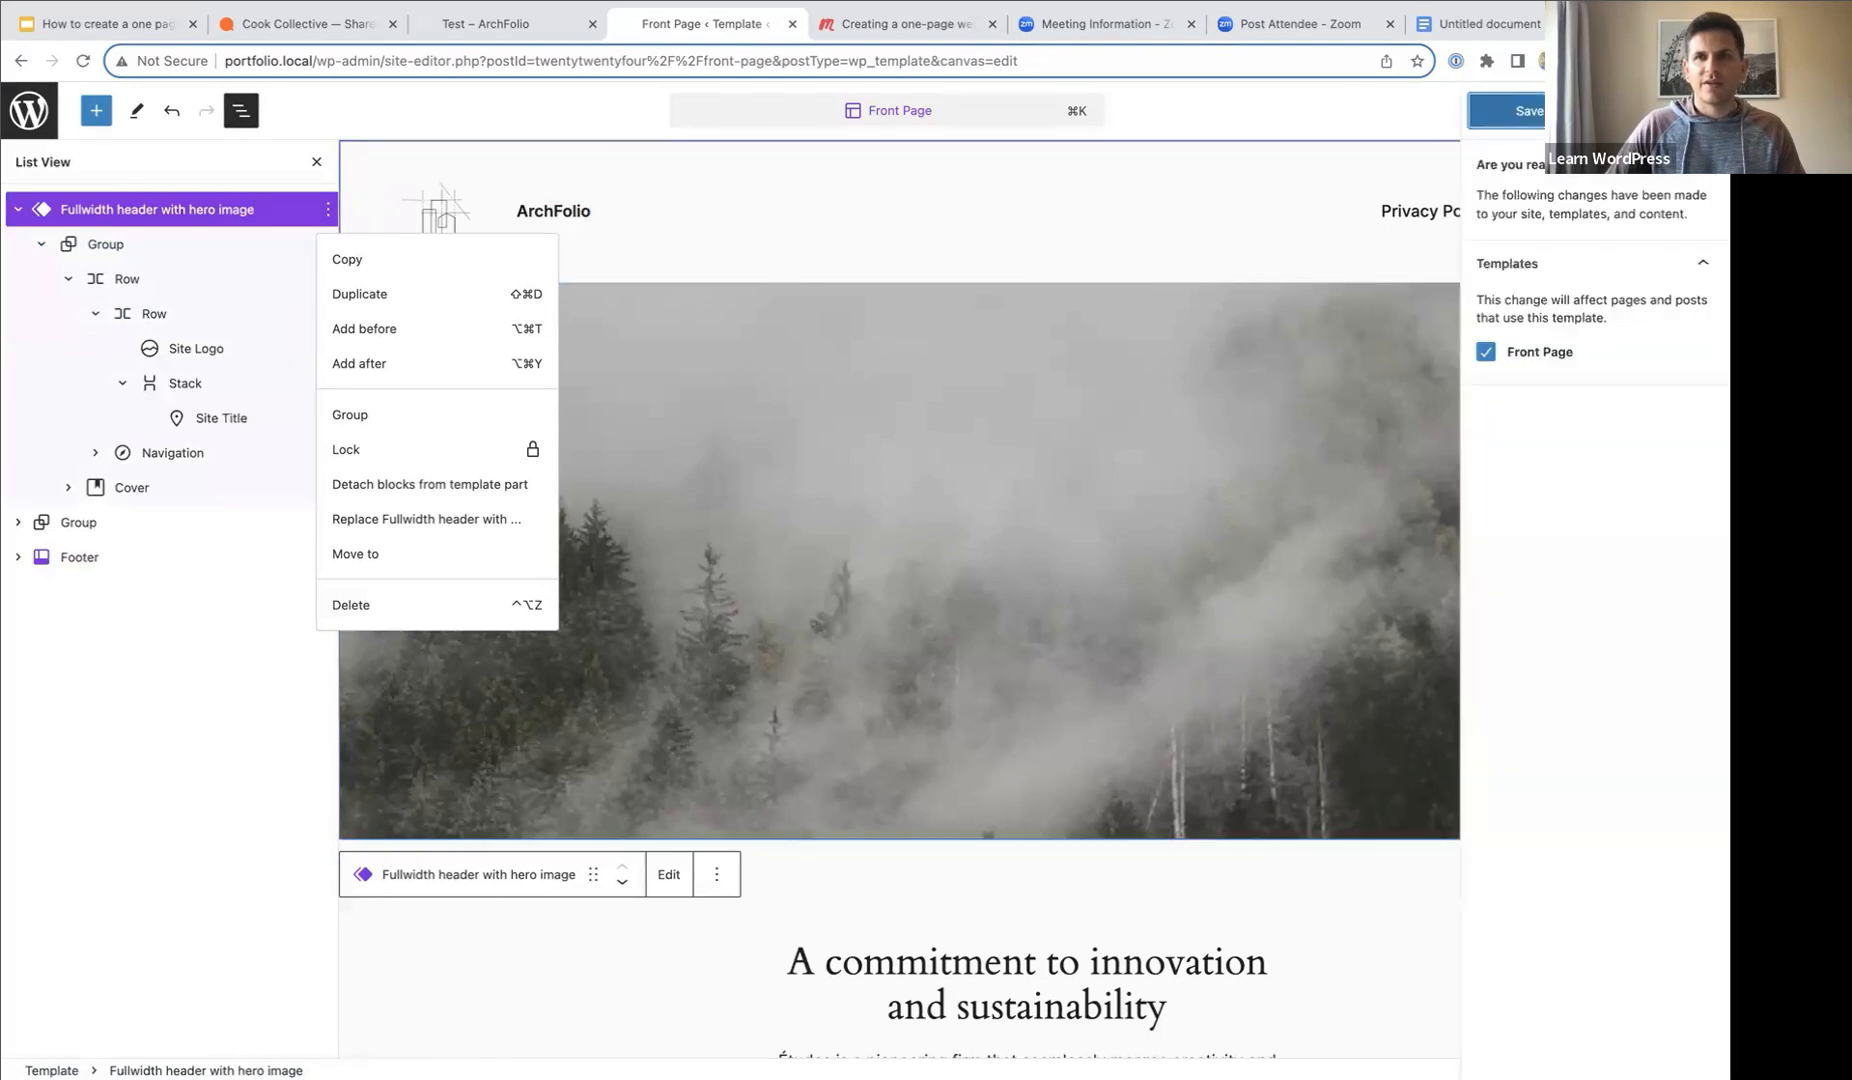
left_click(1580, 110)
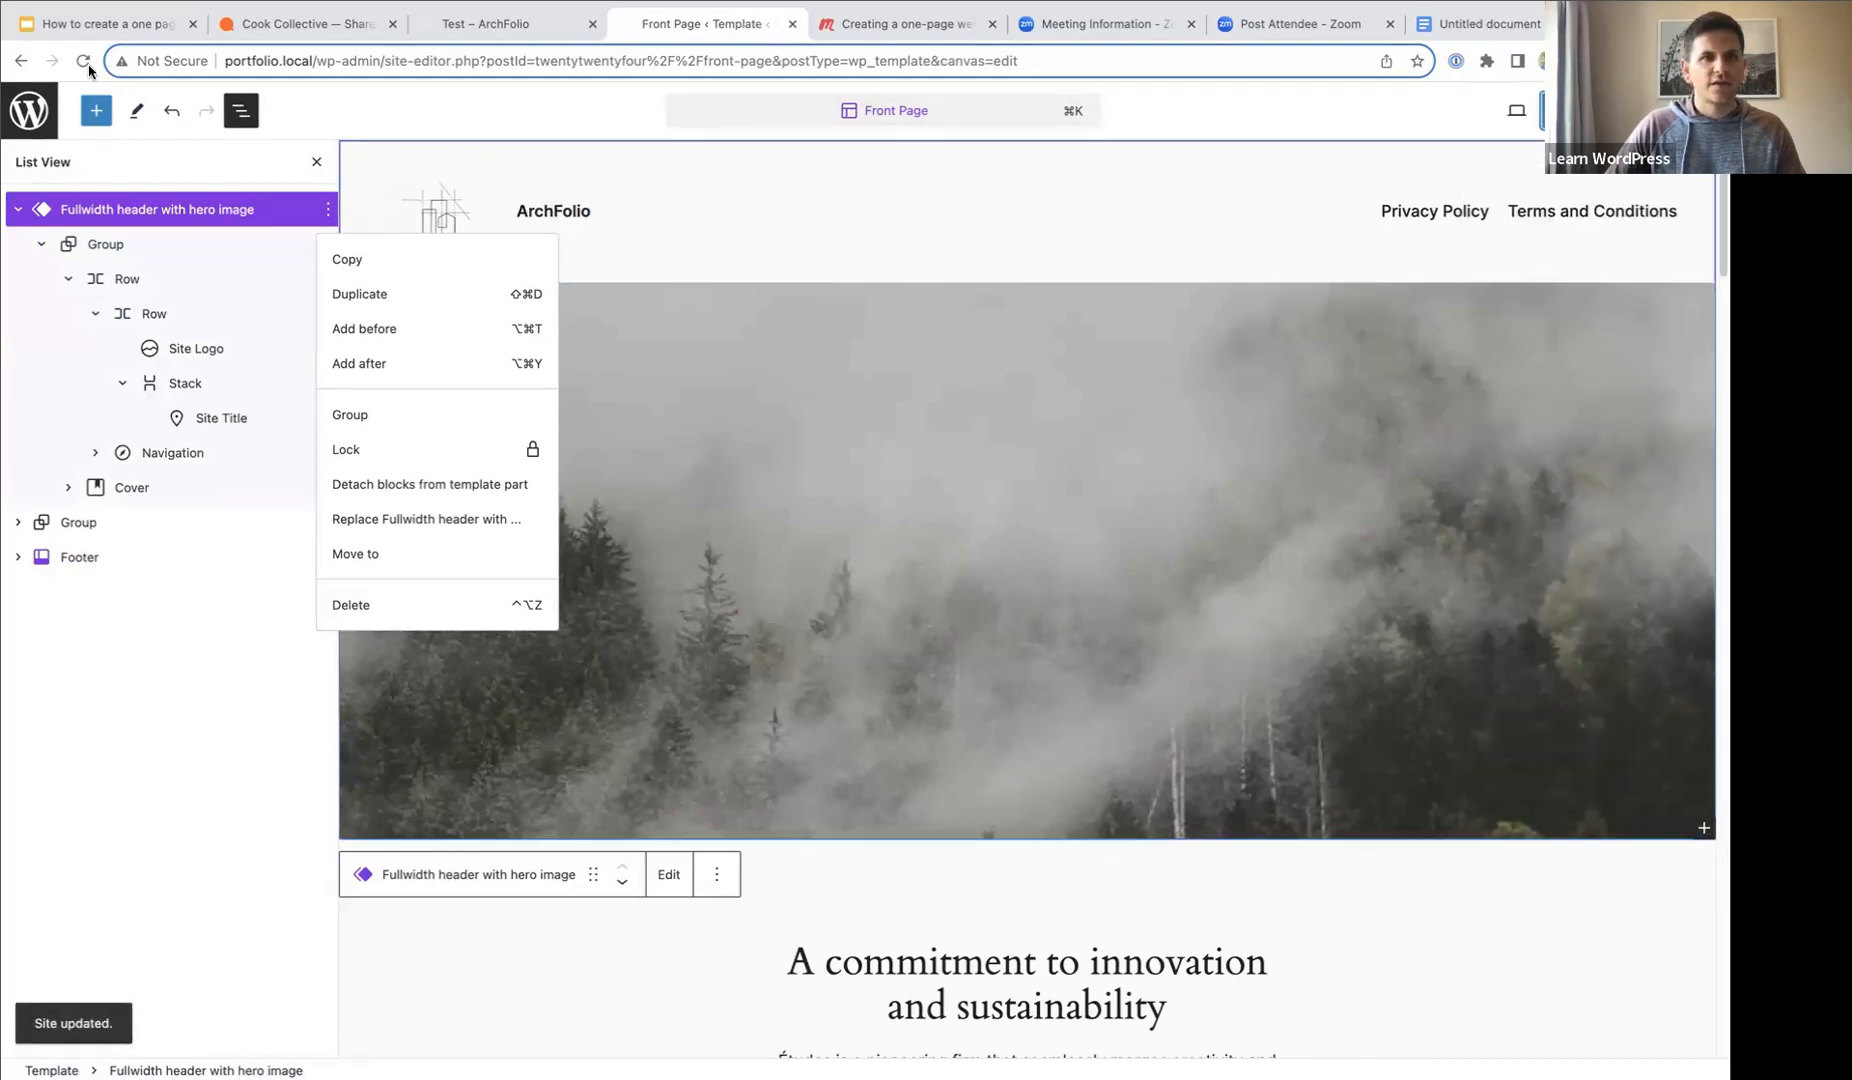
left_click(84, 62)
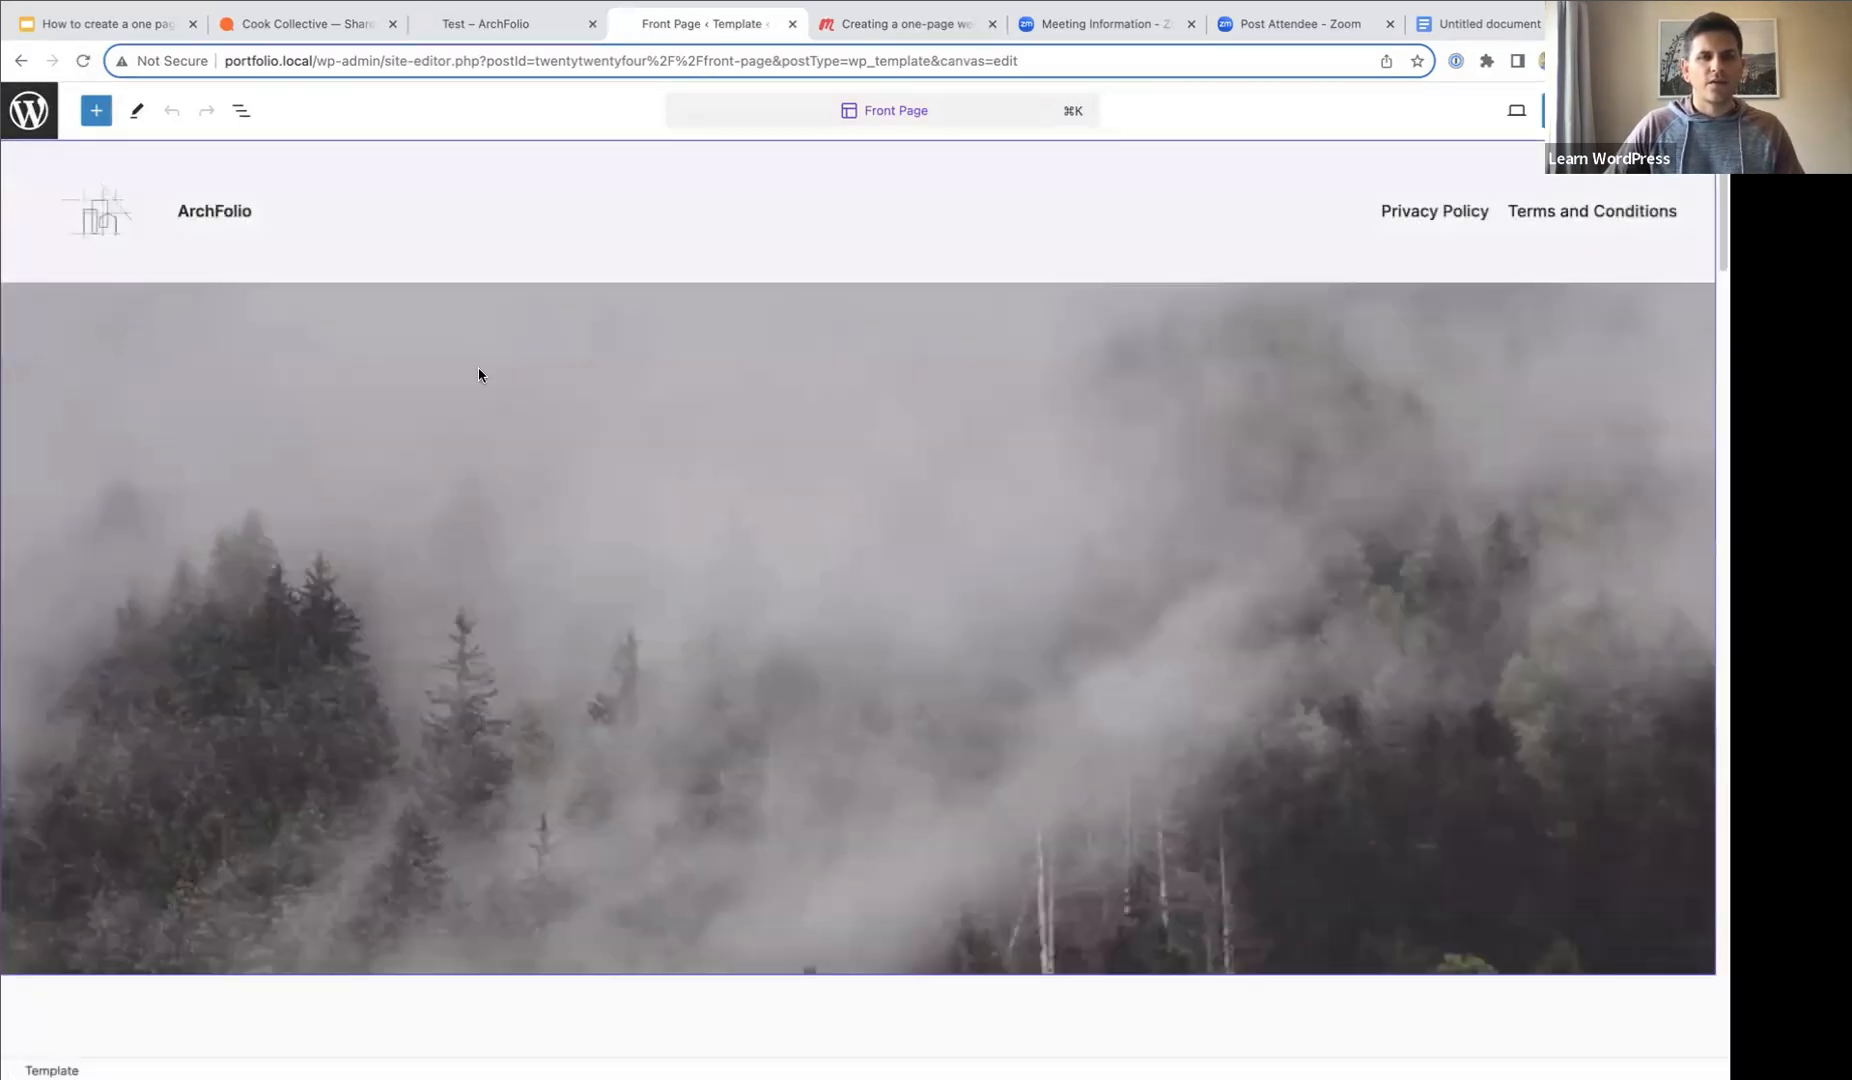
- Delete the Site Title block and its emptied parent Stack from the Fullwidth header with hero image
left_click(241, 110)
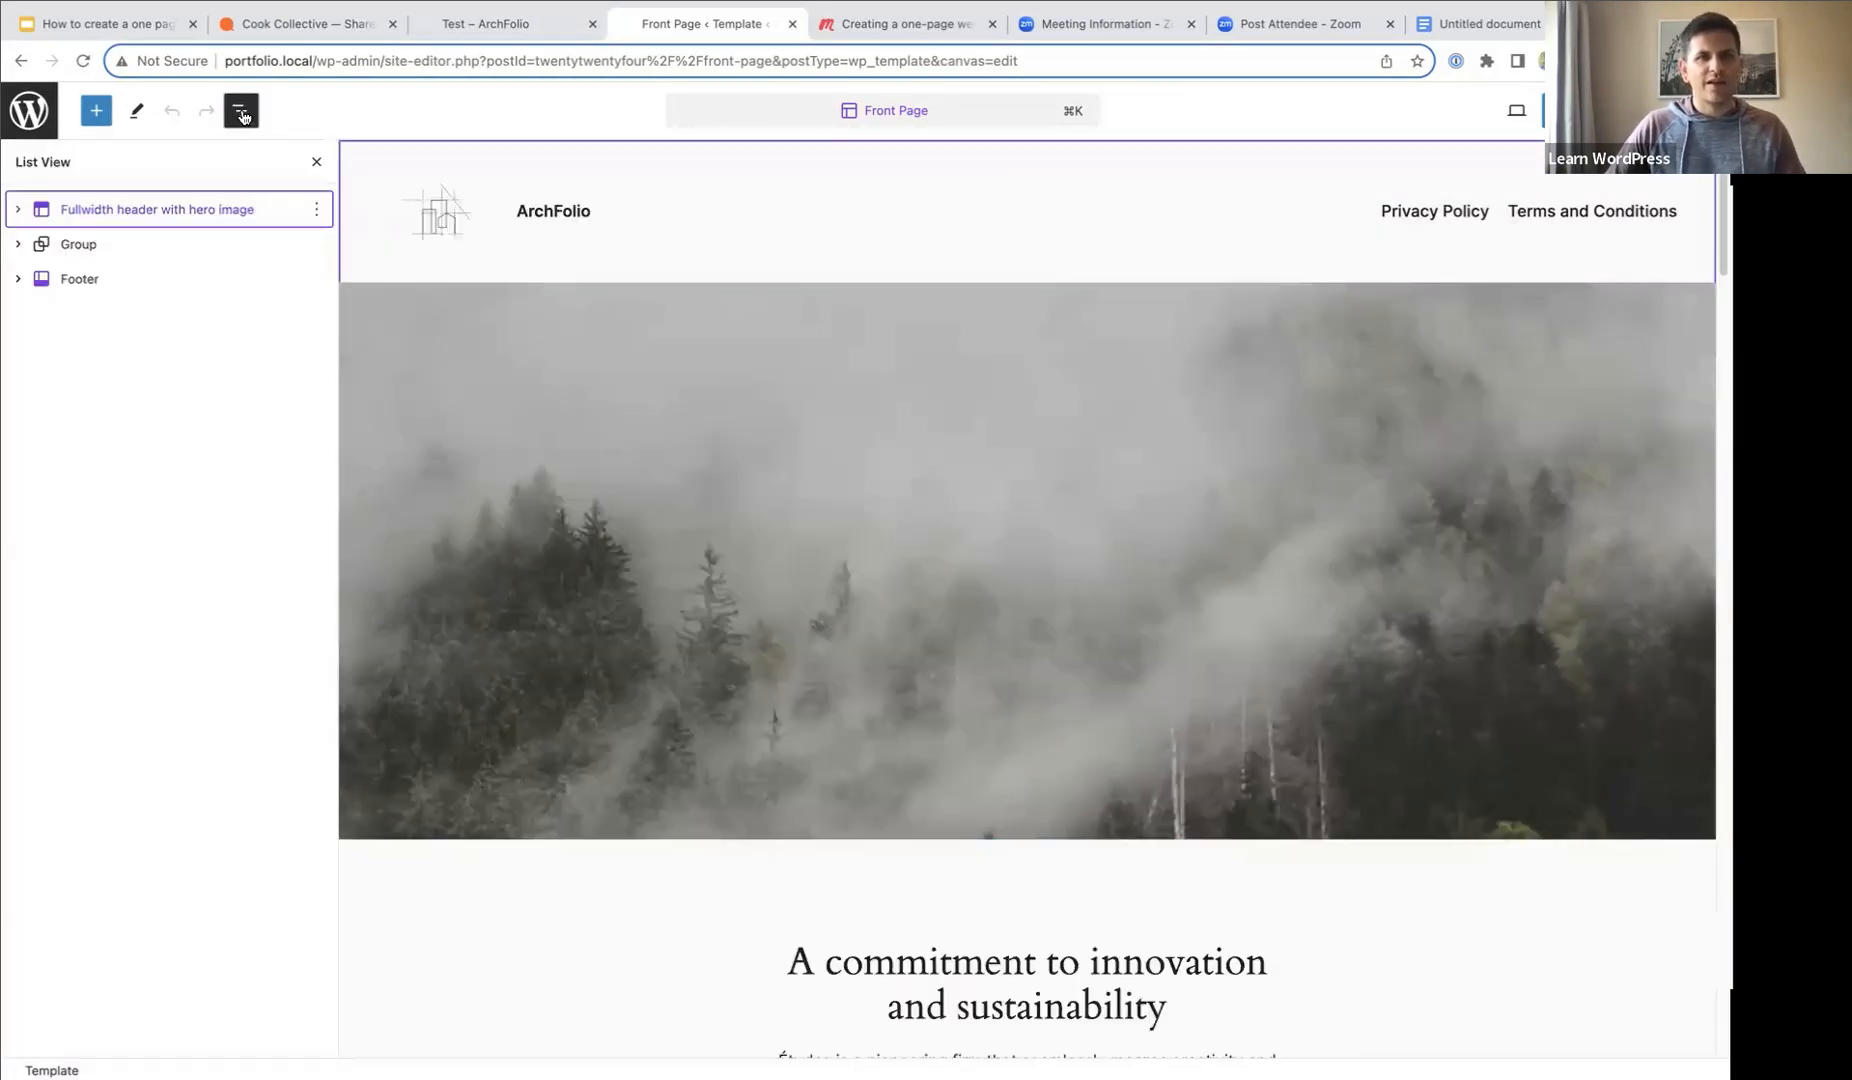
left_click(19, 211)
left_click(44, 249)
left_click(41, 245)
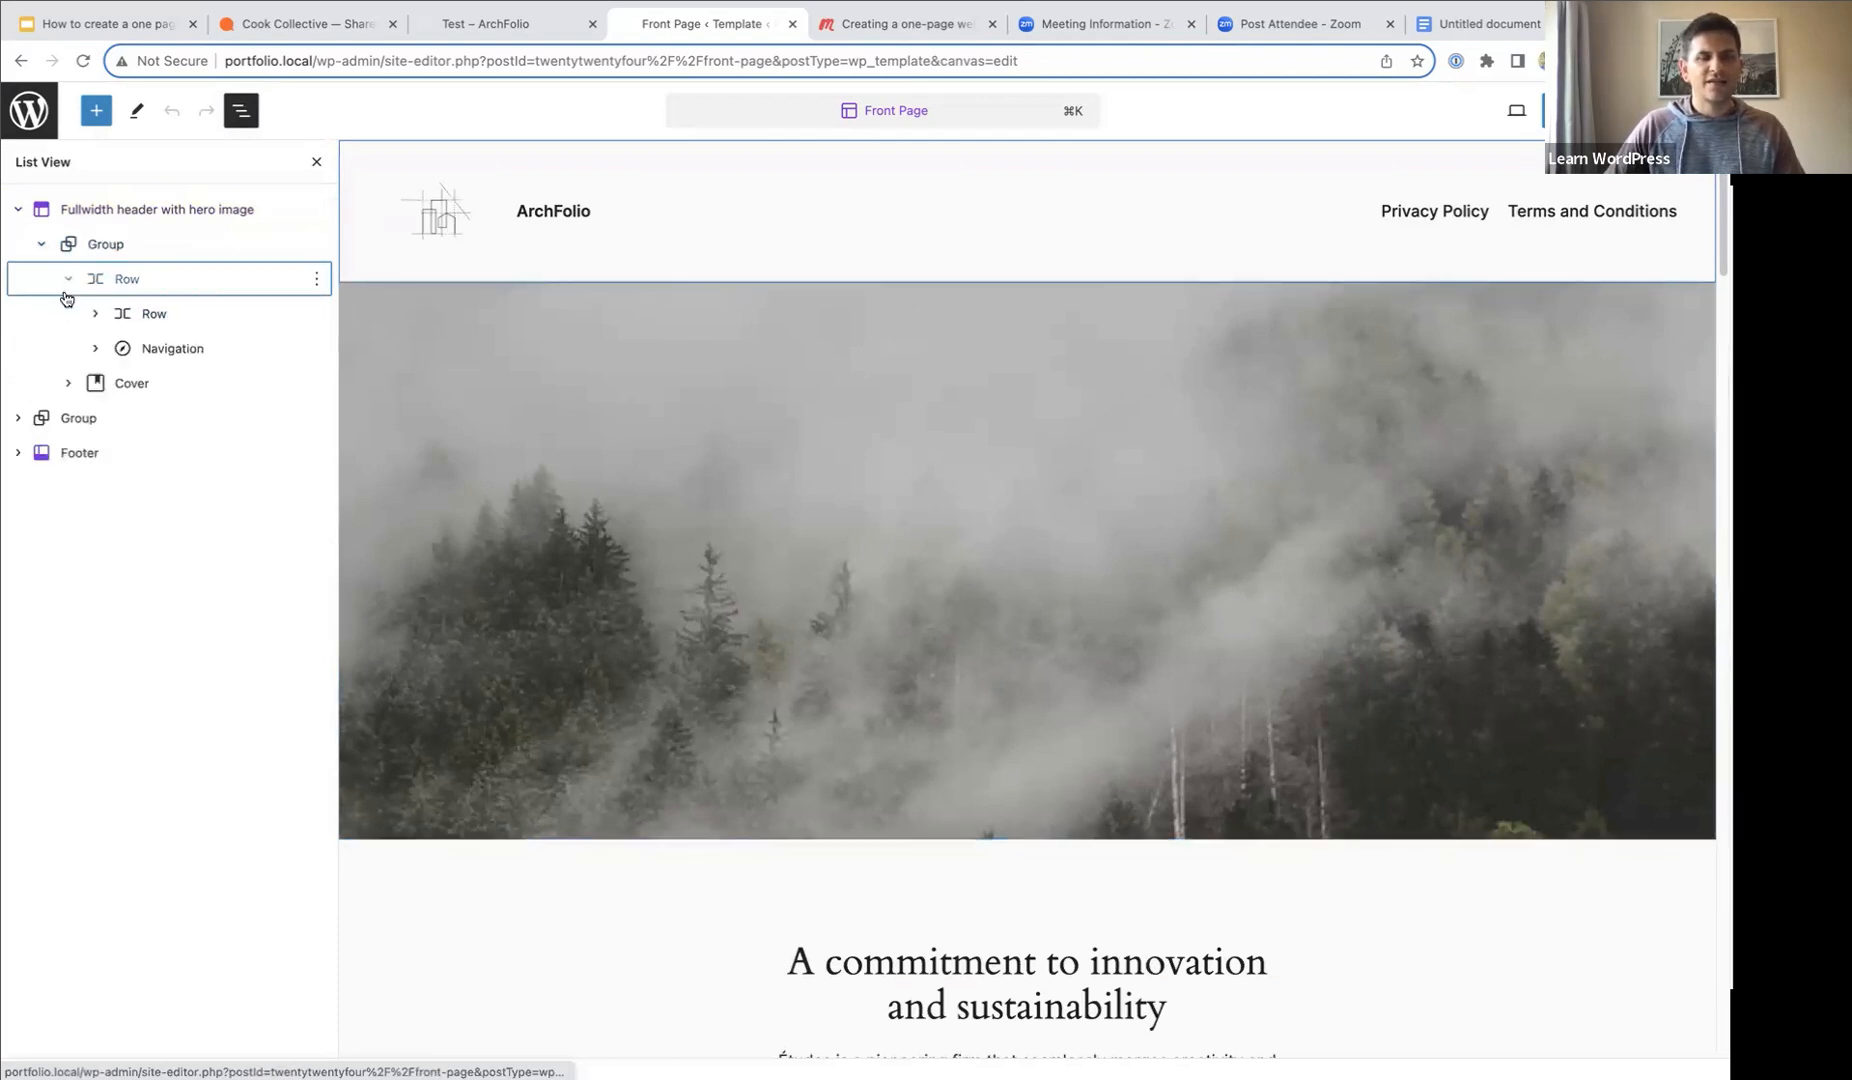
left_click(437, 224)
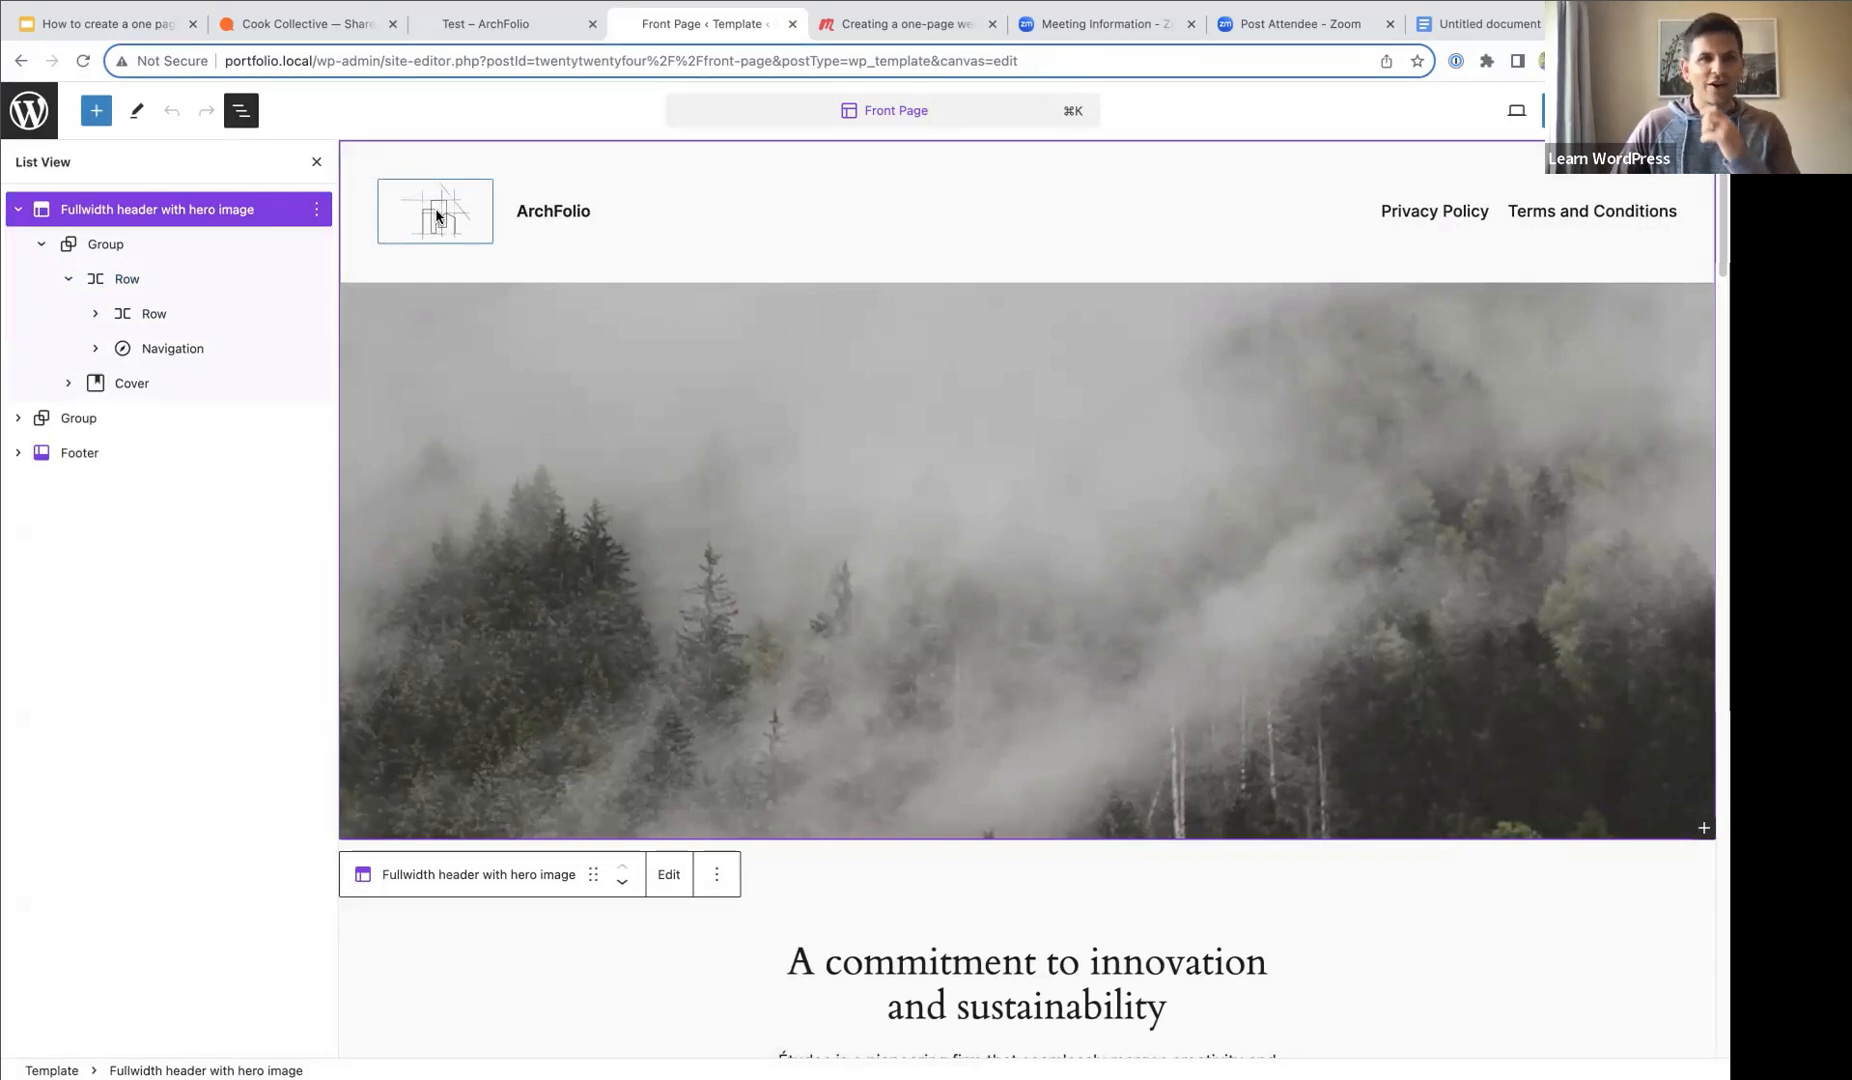
left_click(539, 216)
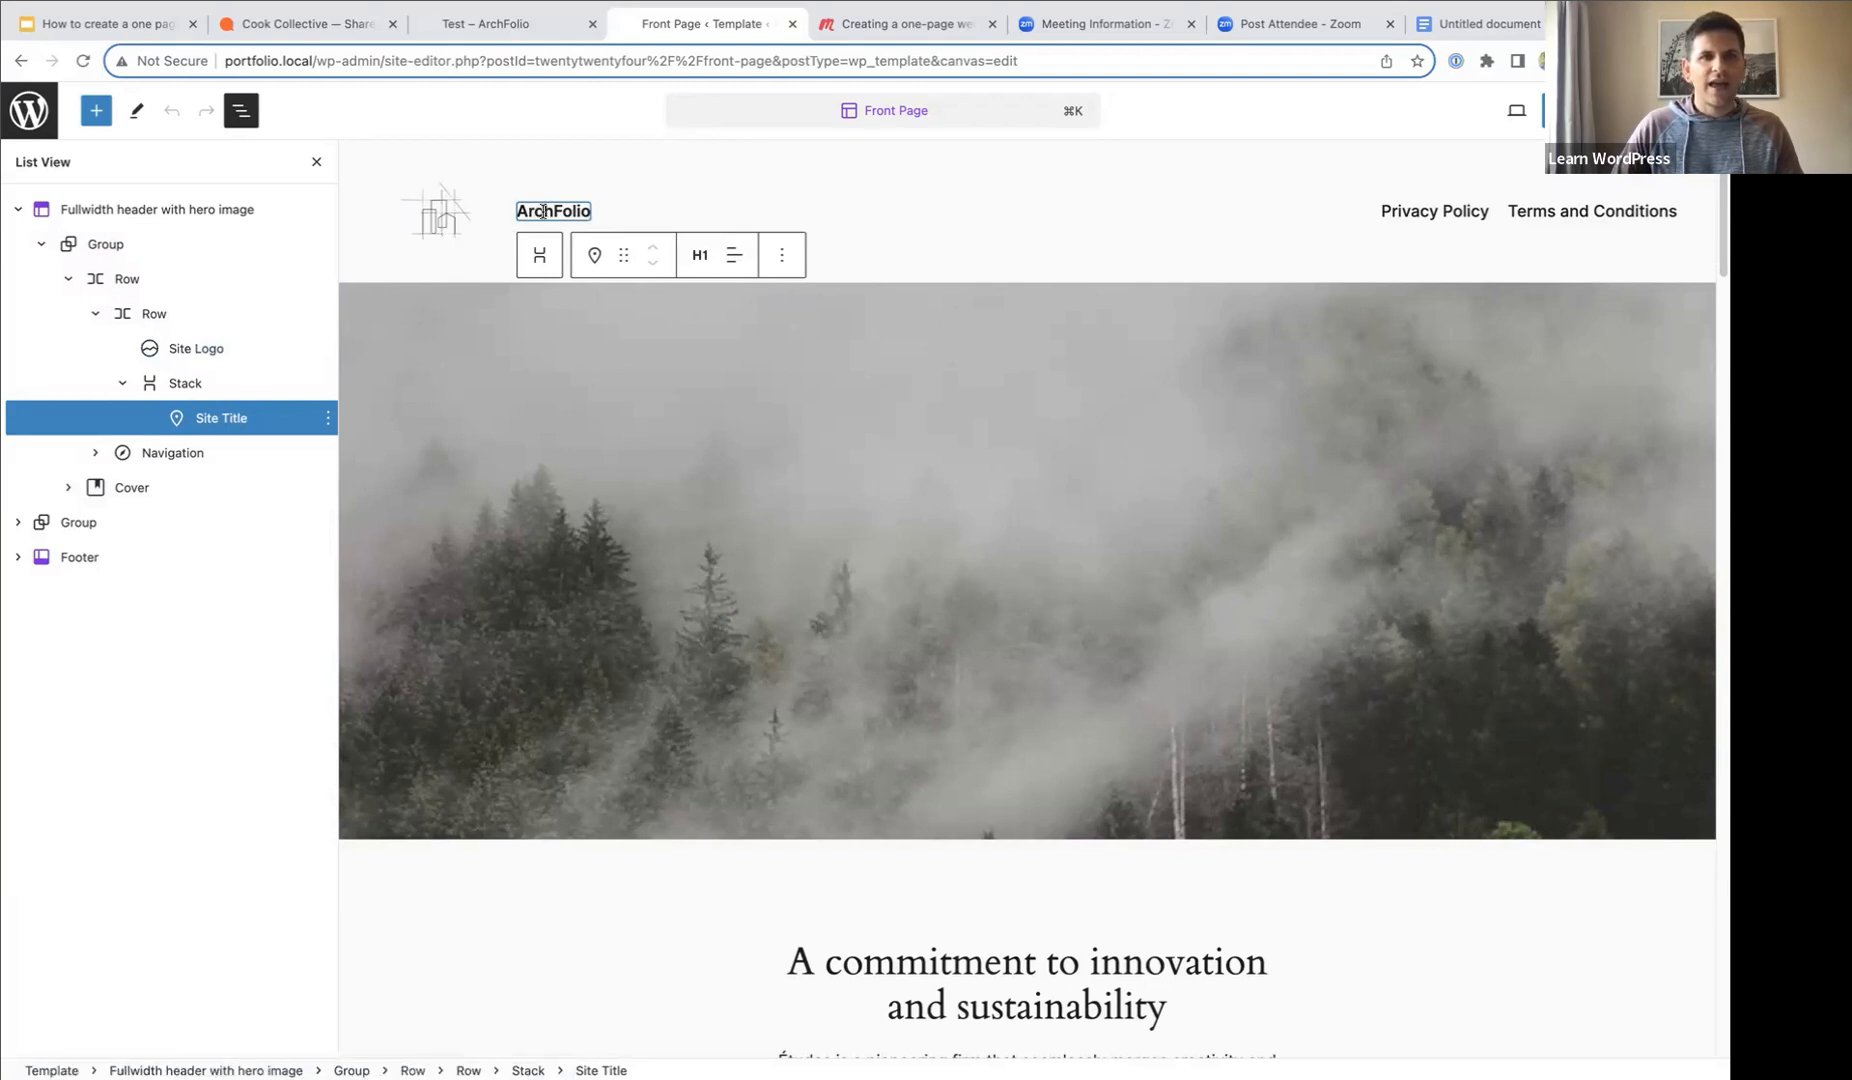
left_click(212, 380)
left_click(200, 418)
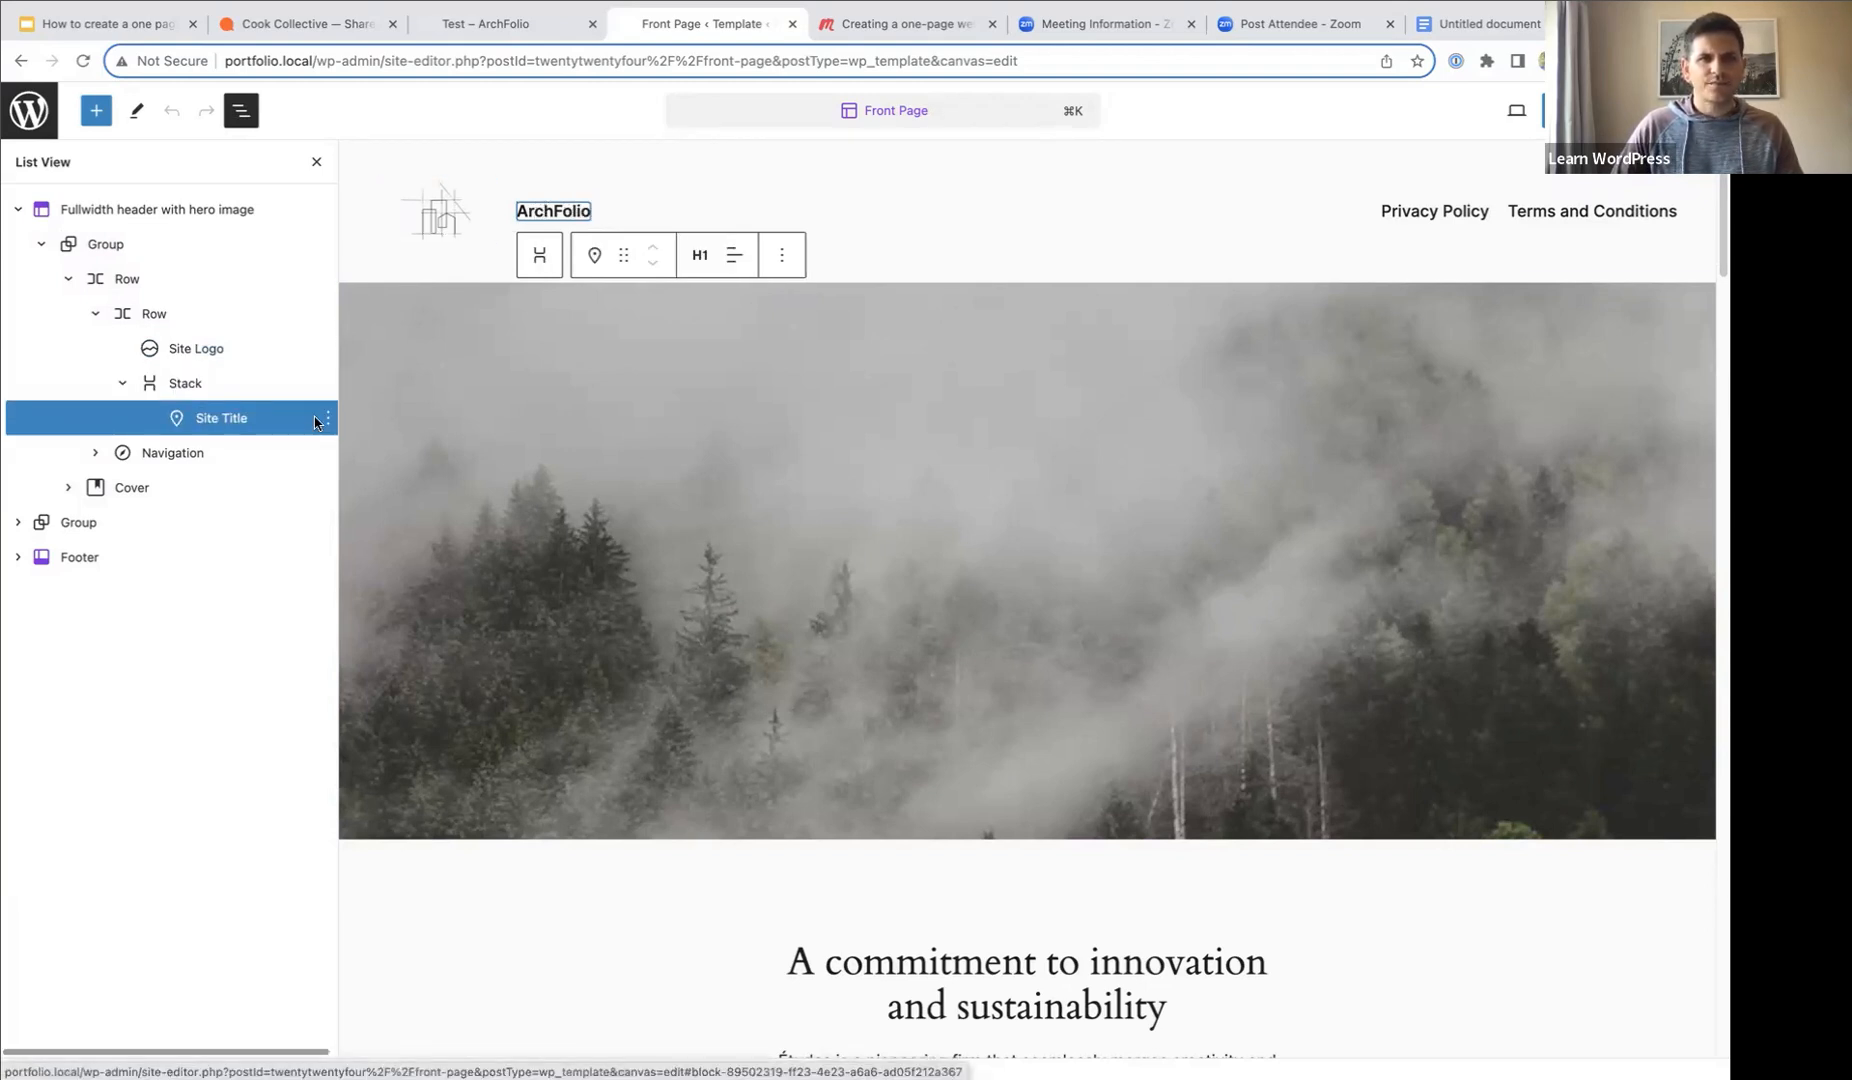
left_click(328, 420)
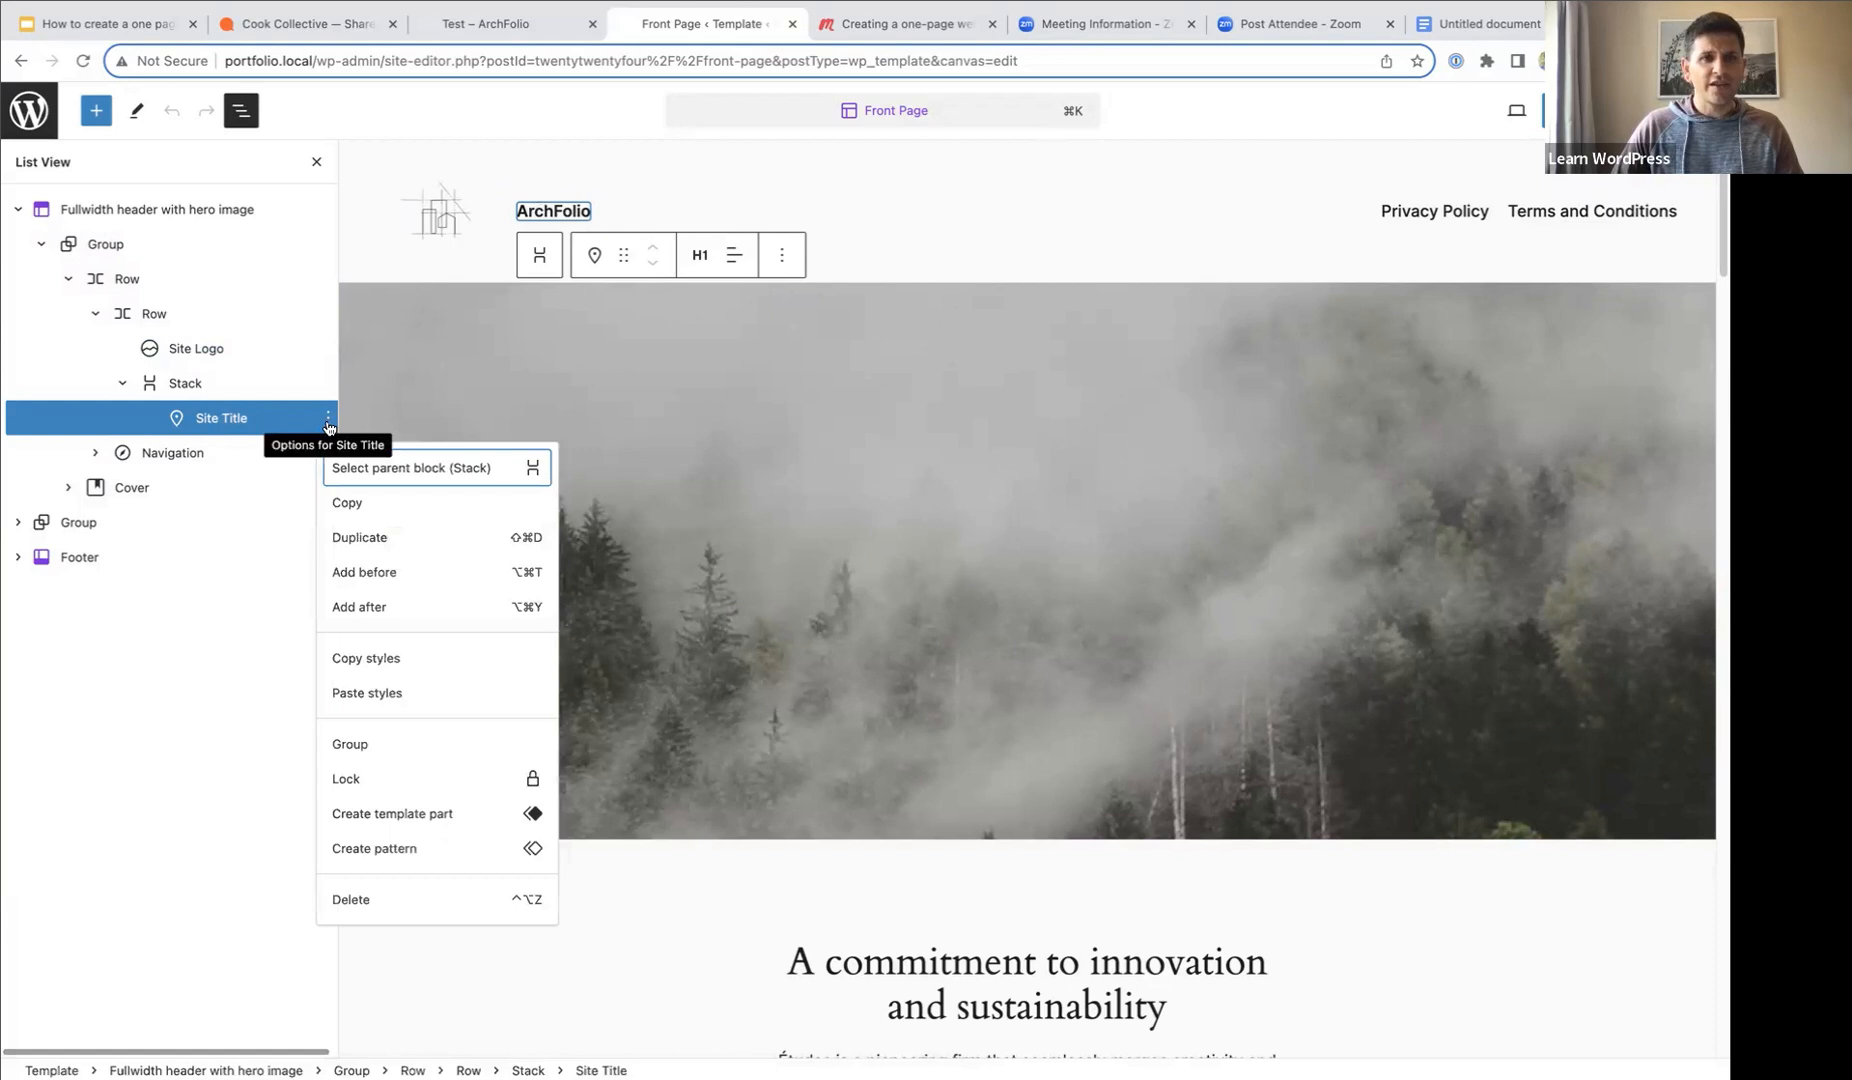
left_click(364, 897)
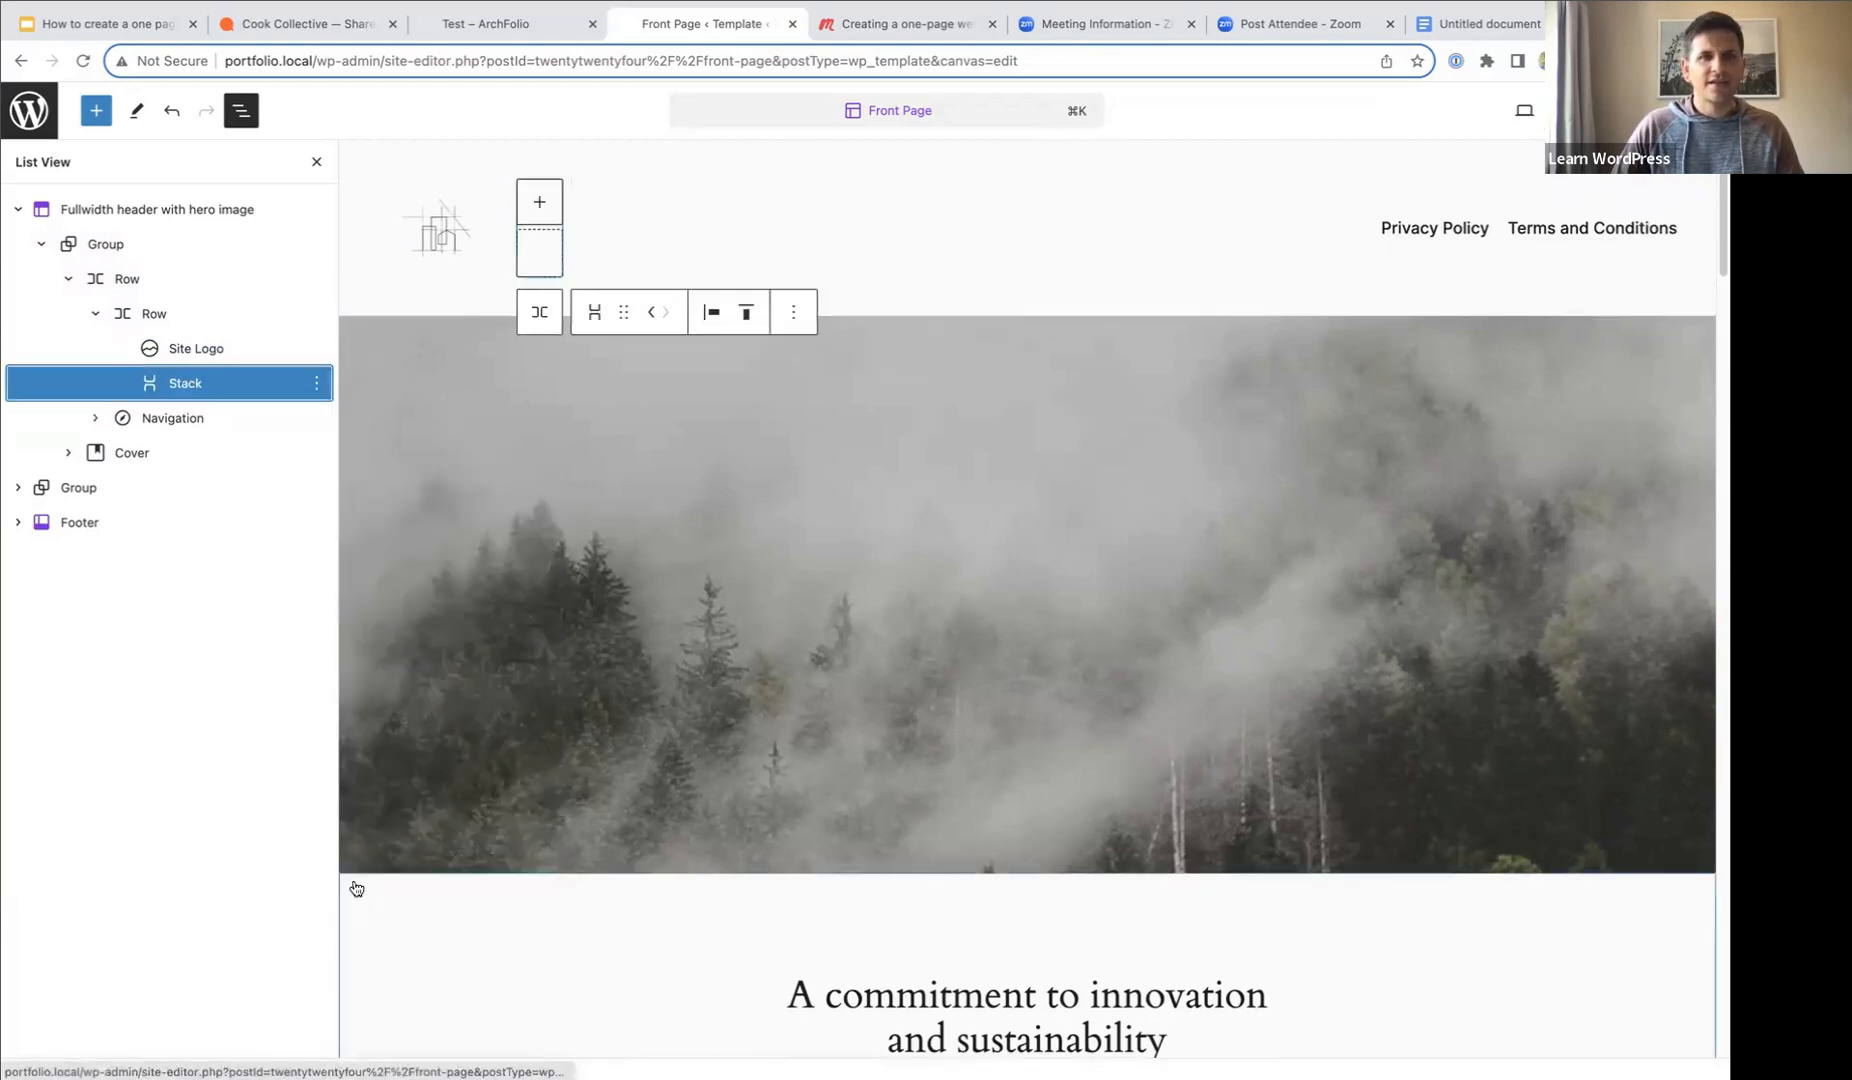
left_click(316, 383)
left_click(340, 936)
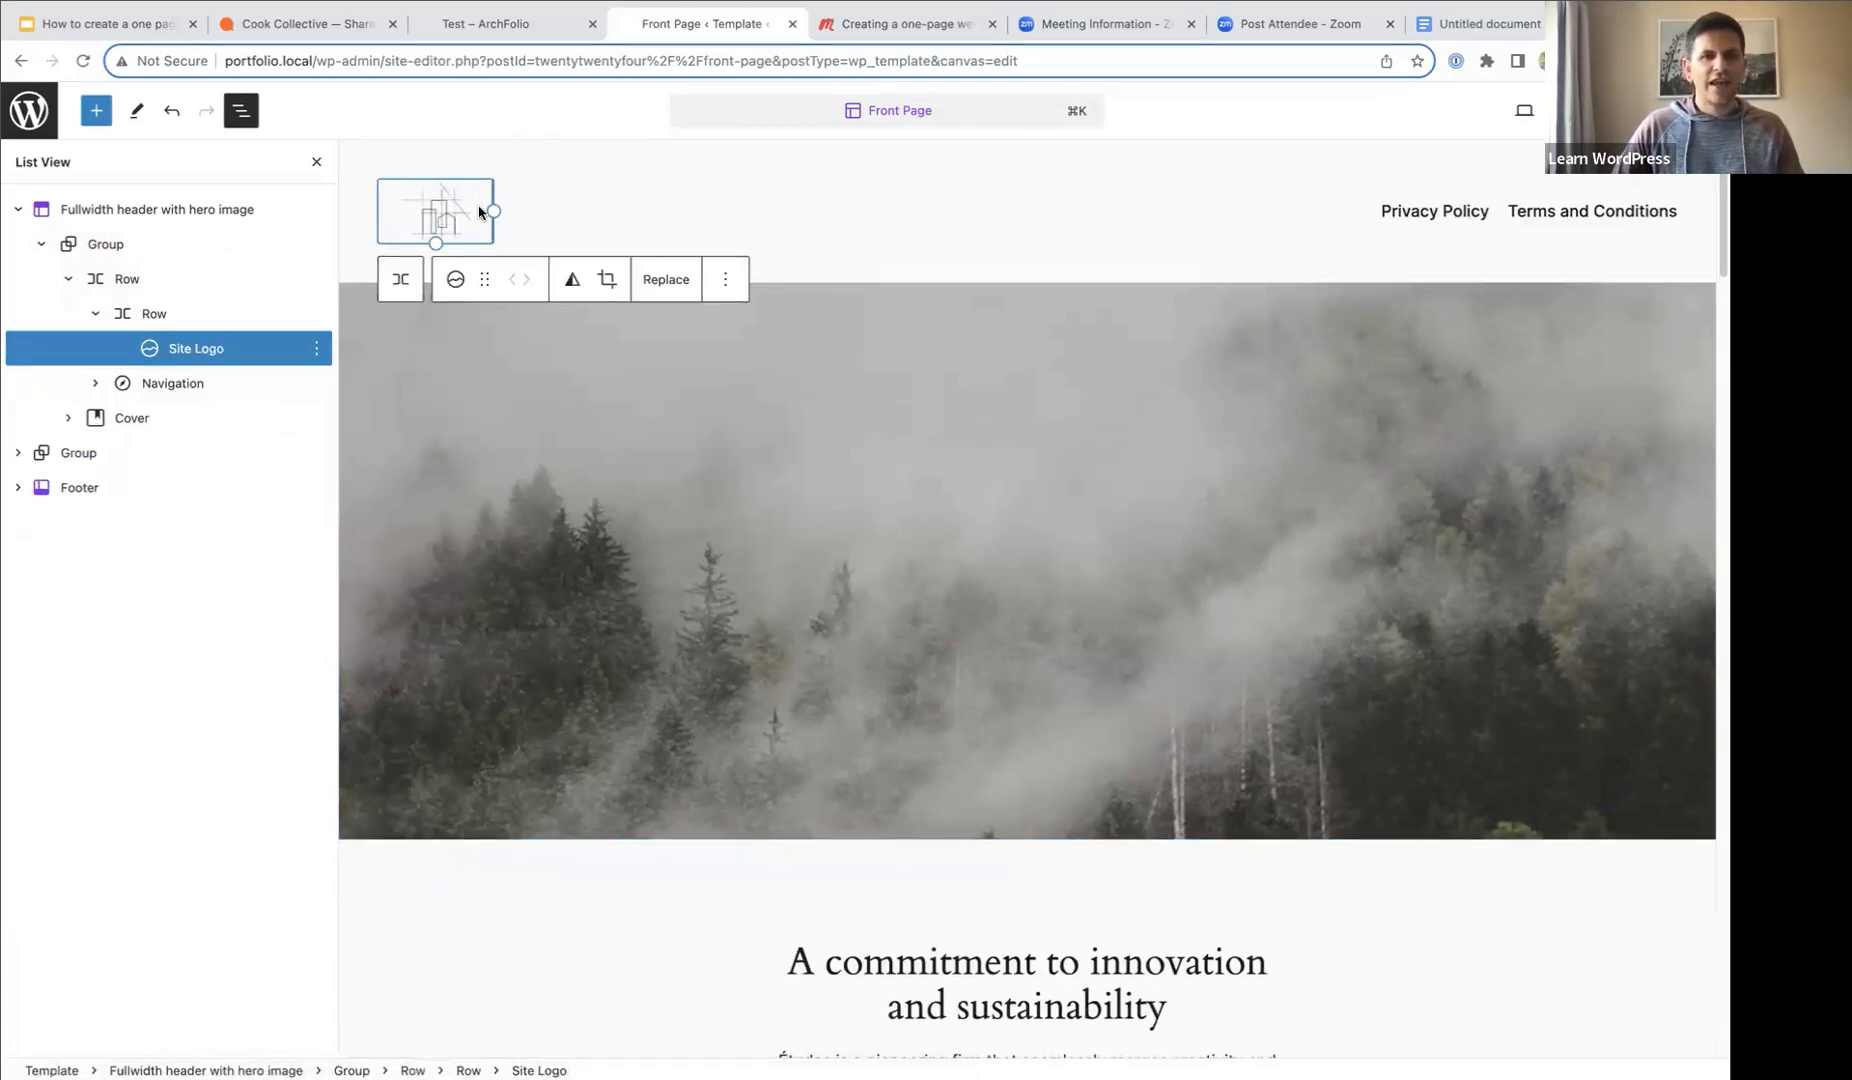
- Enlarge the site logo in the header slightly and select the Navigation block holding the menu links
left_click_drag(494, 211, 540, 254)
left_click(632, 230)
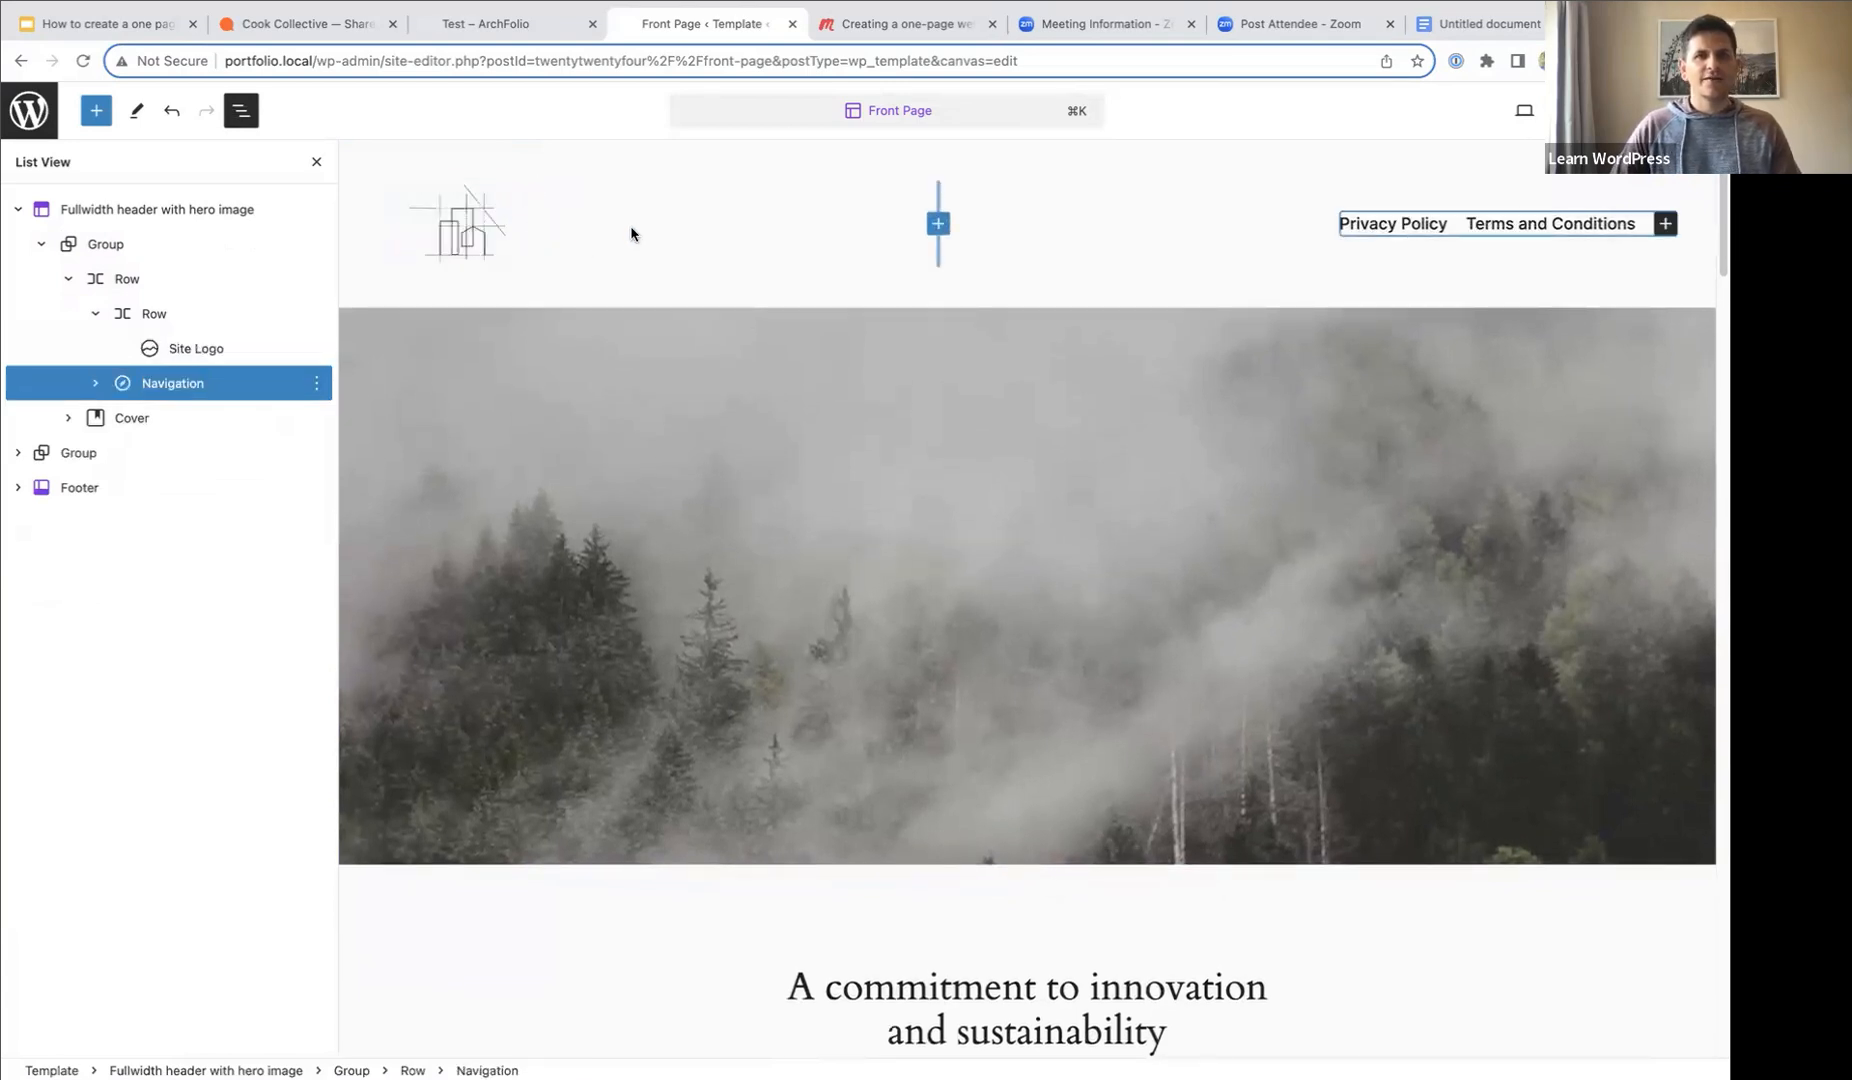
left_click(1367, 225)
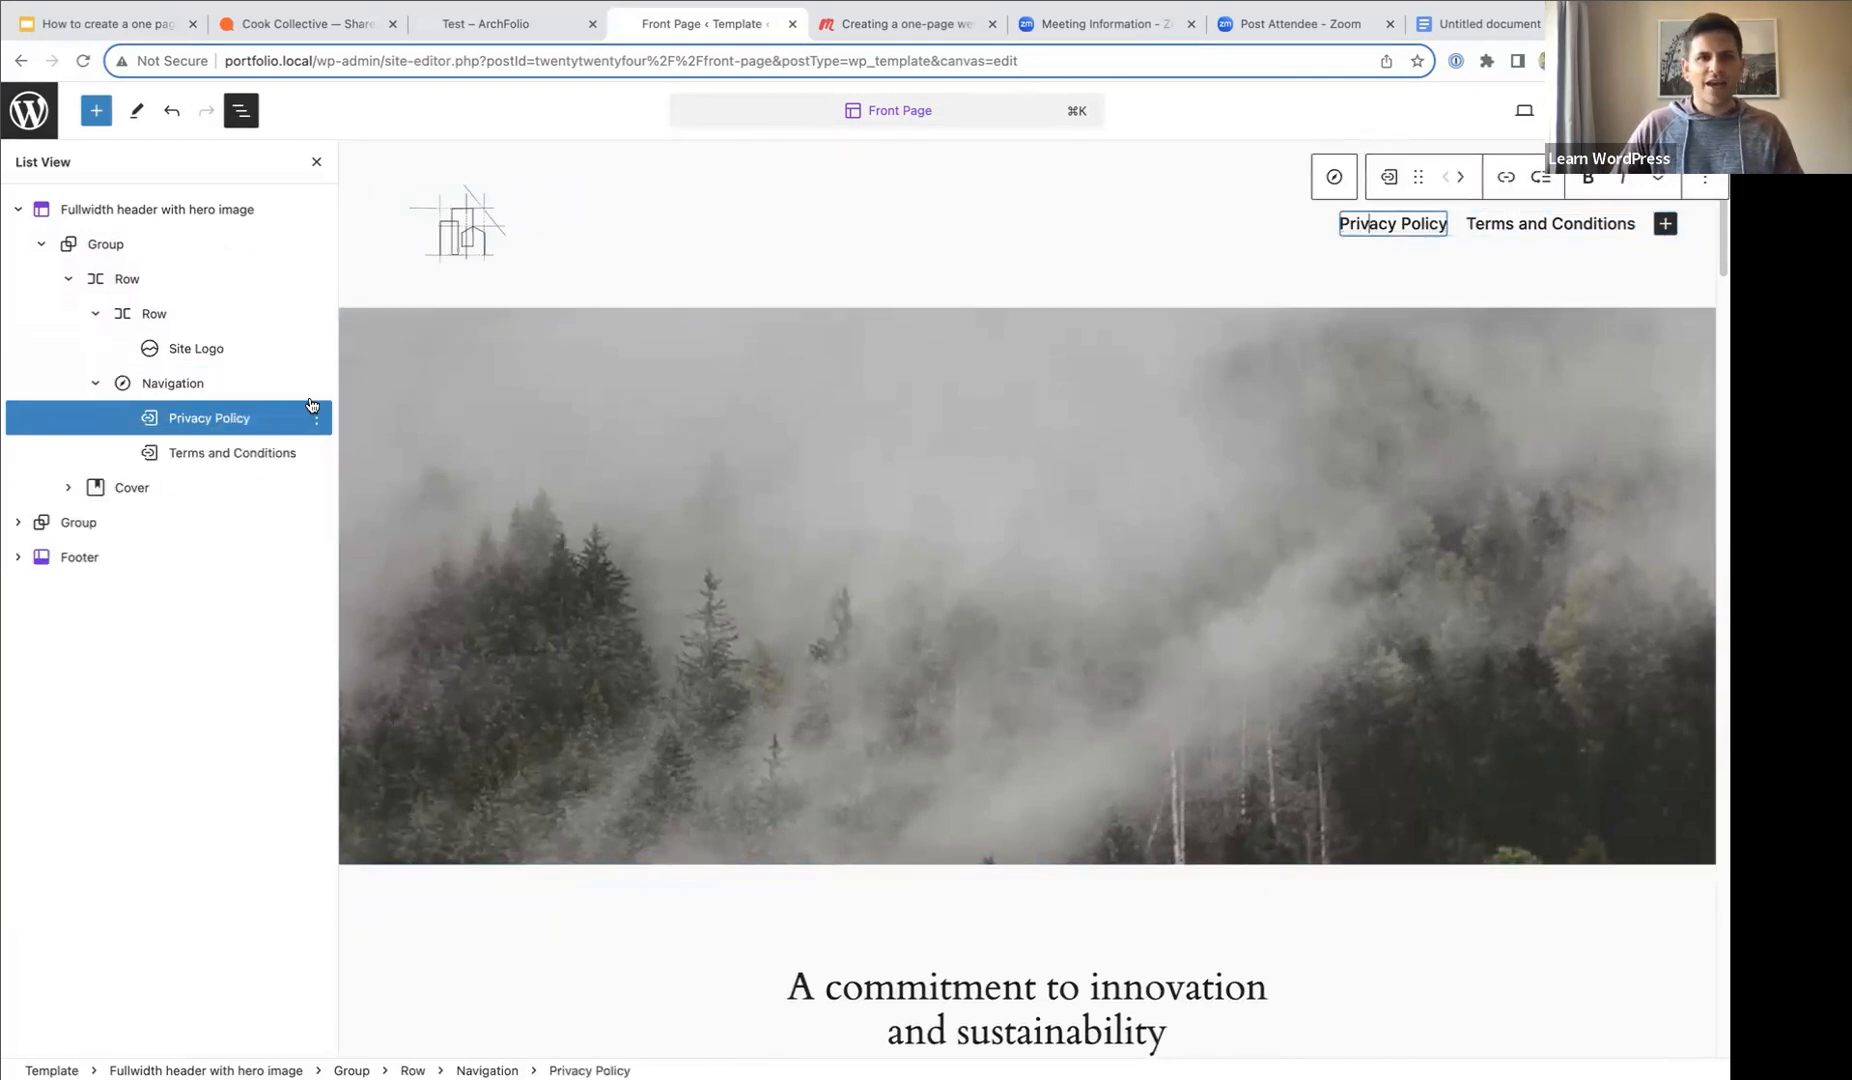
left_click(195, 388)
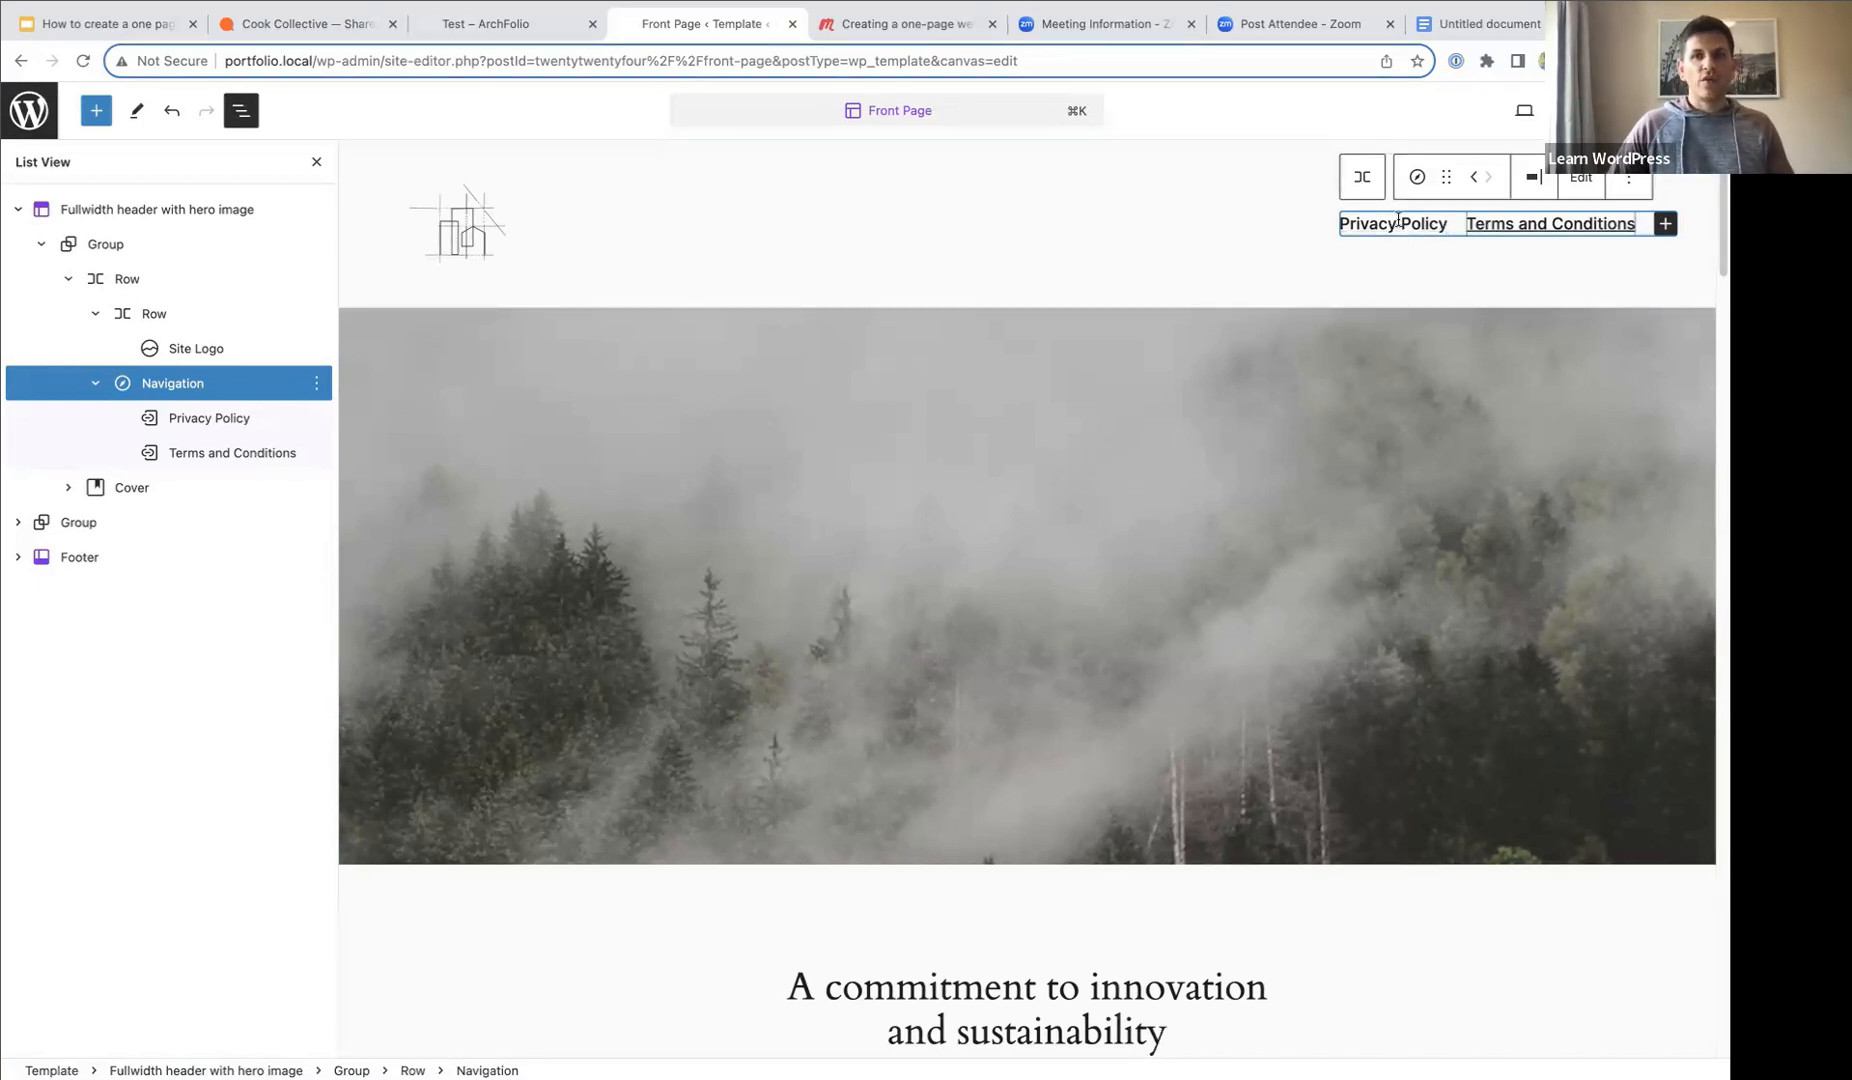
- Replace the Cover block's misty forest image with the media library photo of the curved metallic building
scroll(1148, 477, "down", 1)
scroll(1146, 476, "down", 3)
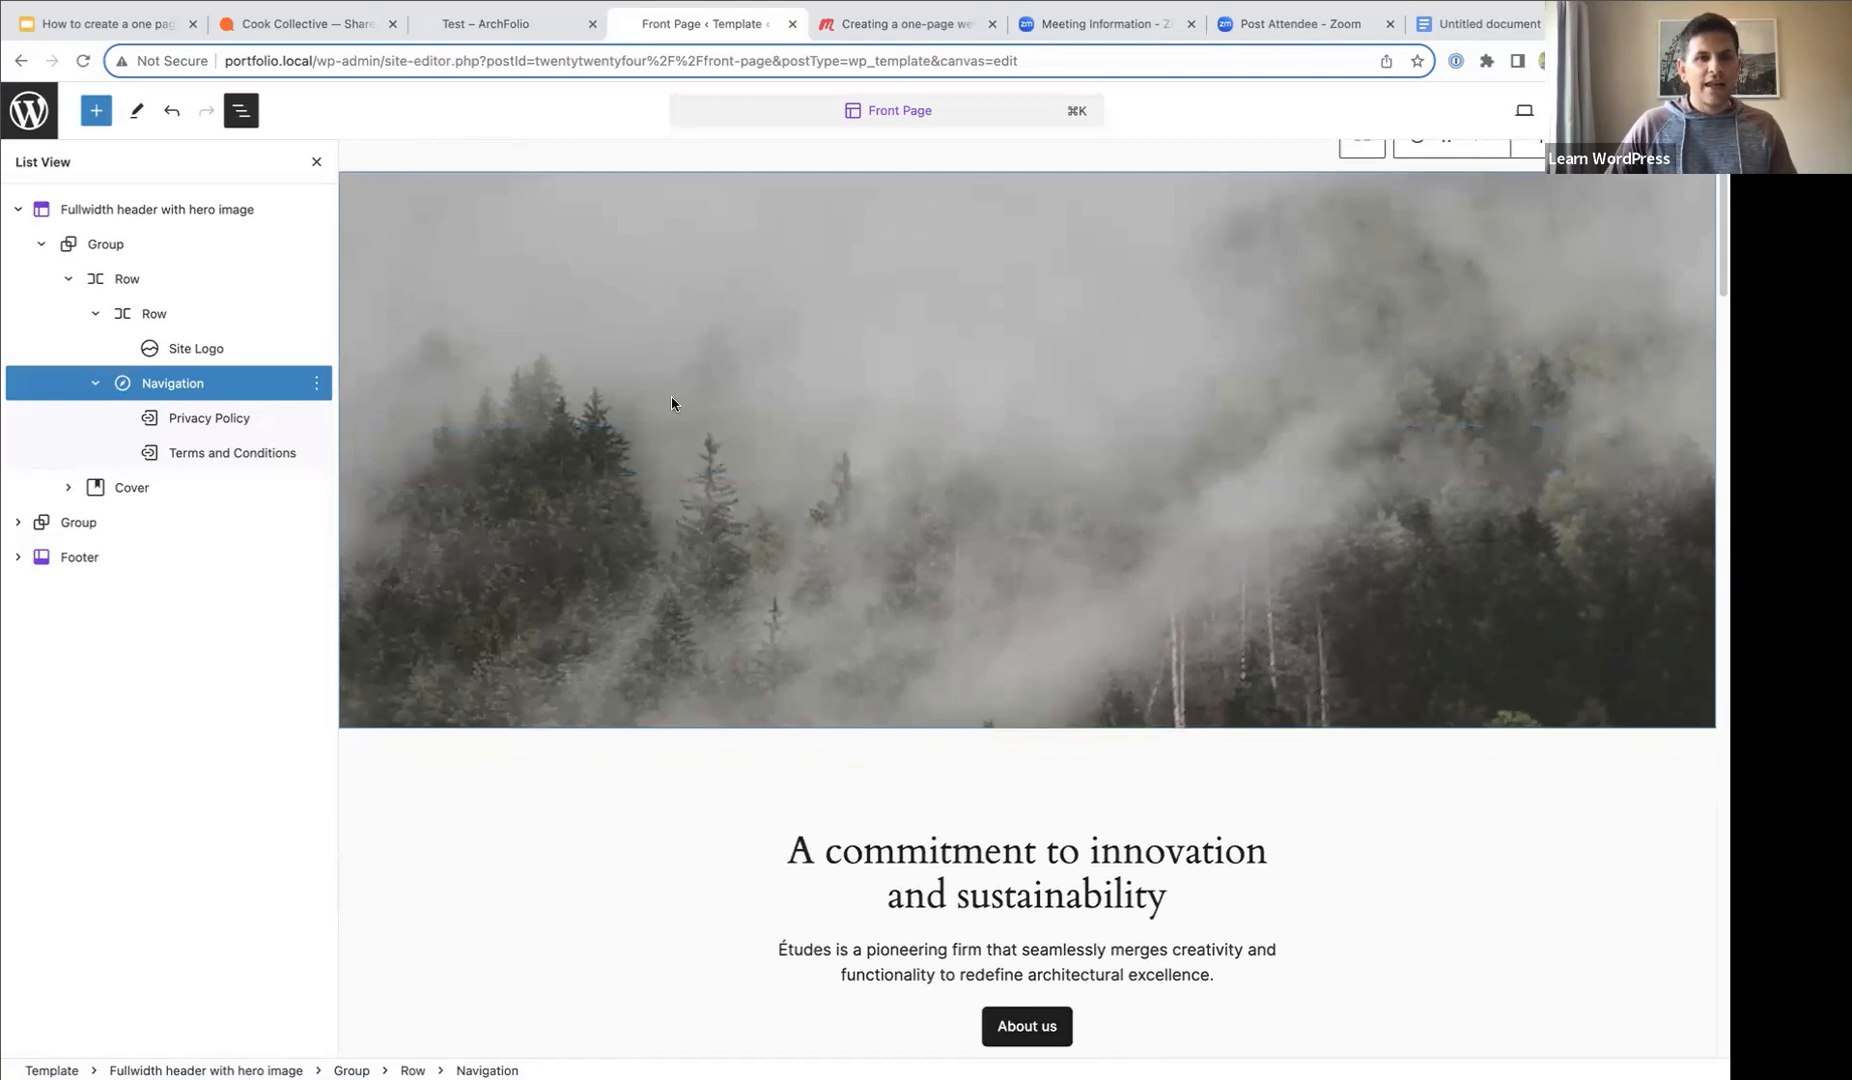
left_click(398, 243)
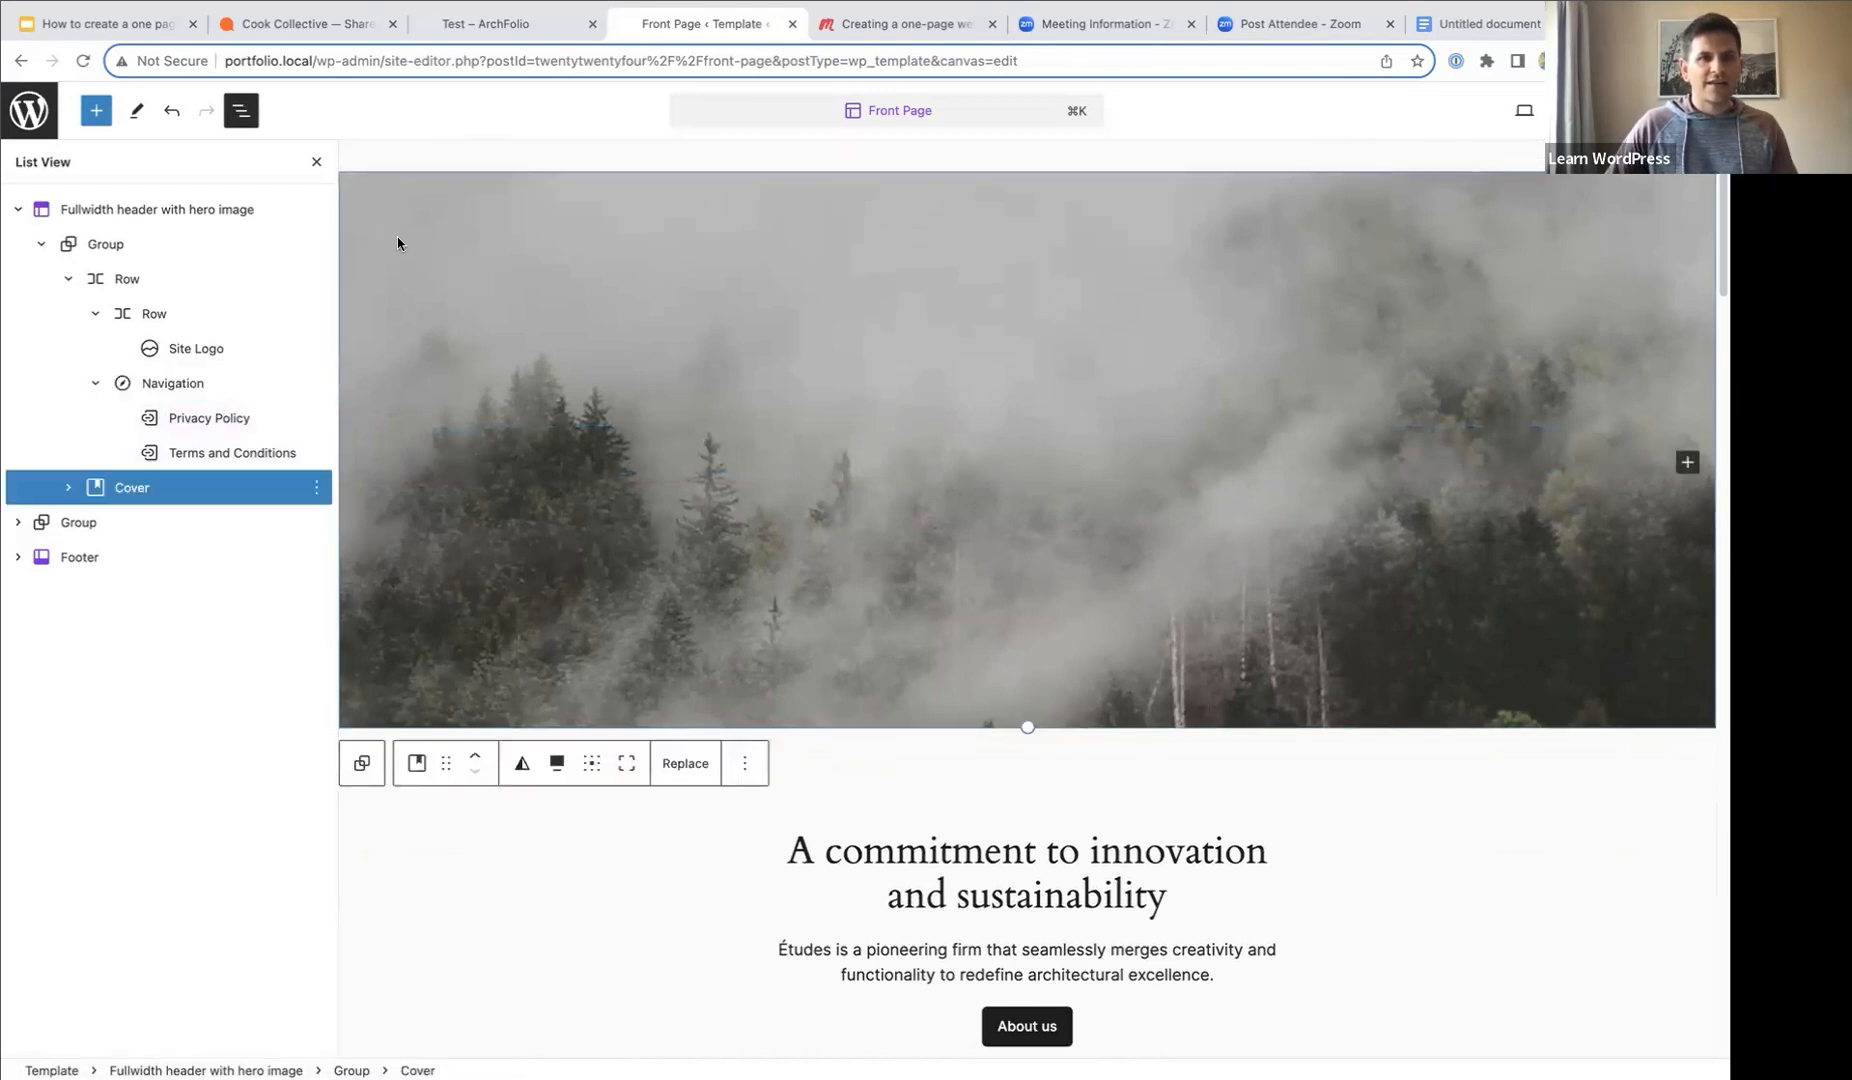
scroll(504, 380, "up", 3)
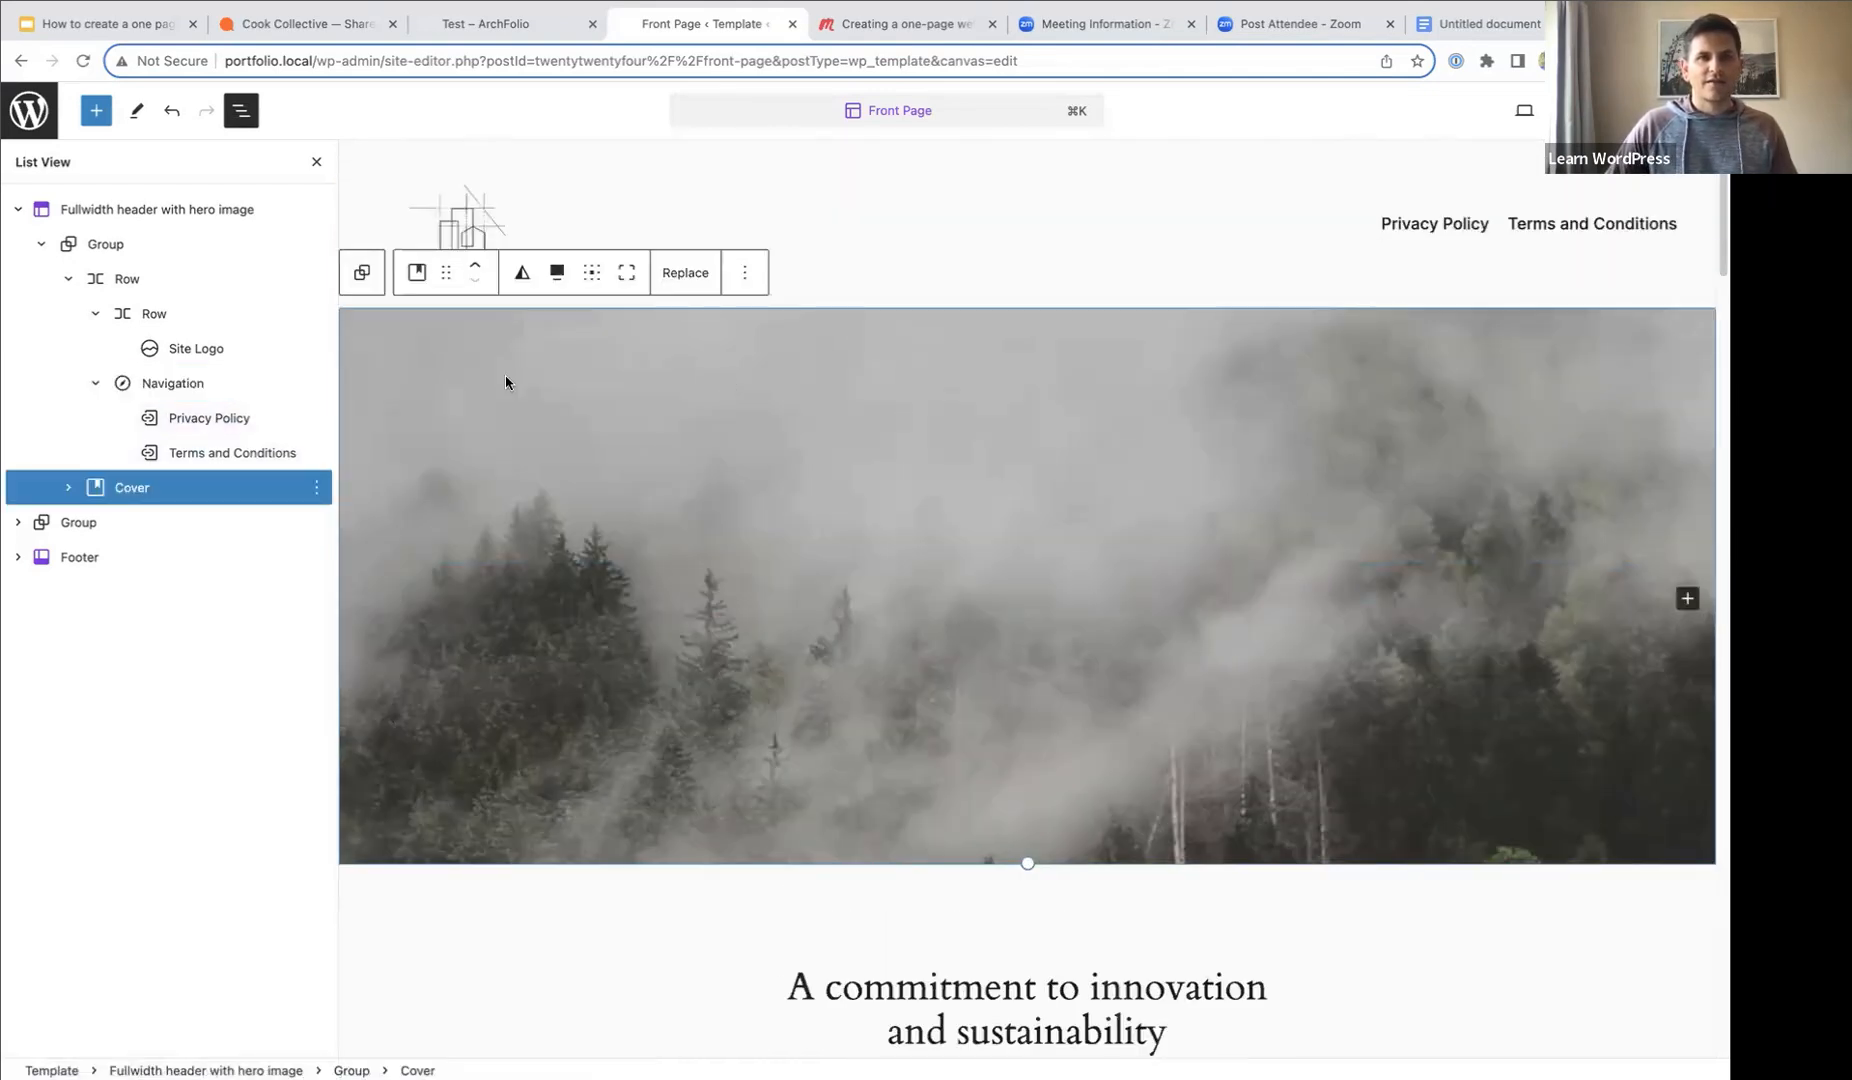
scroll(507, 380, "down", 1)
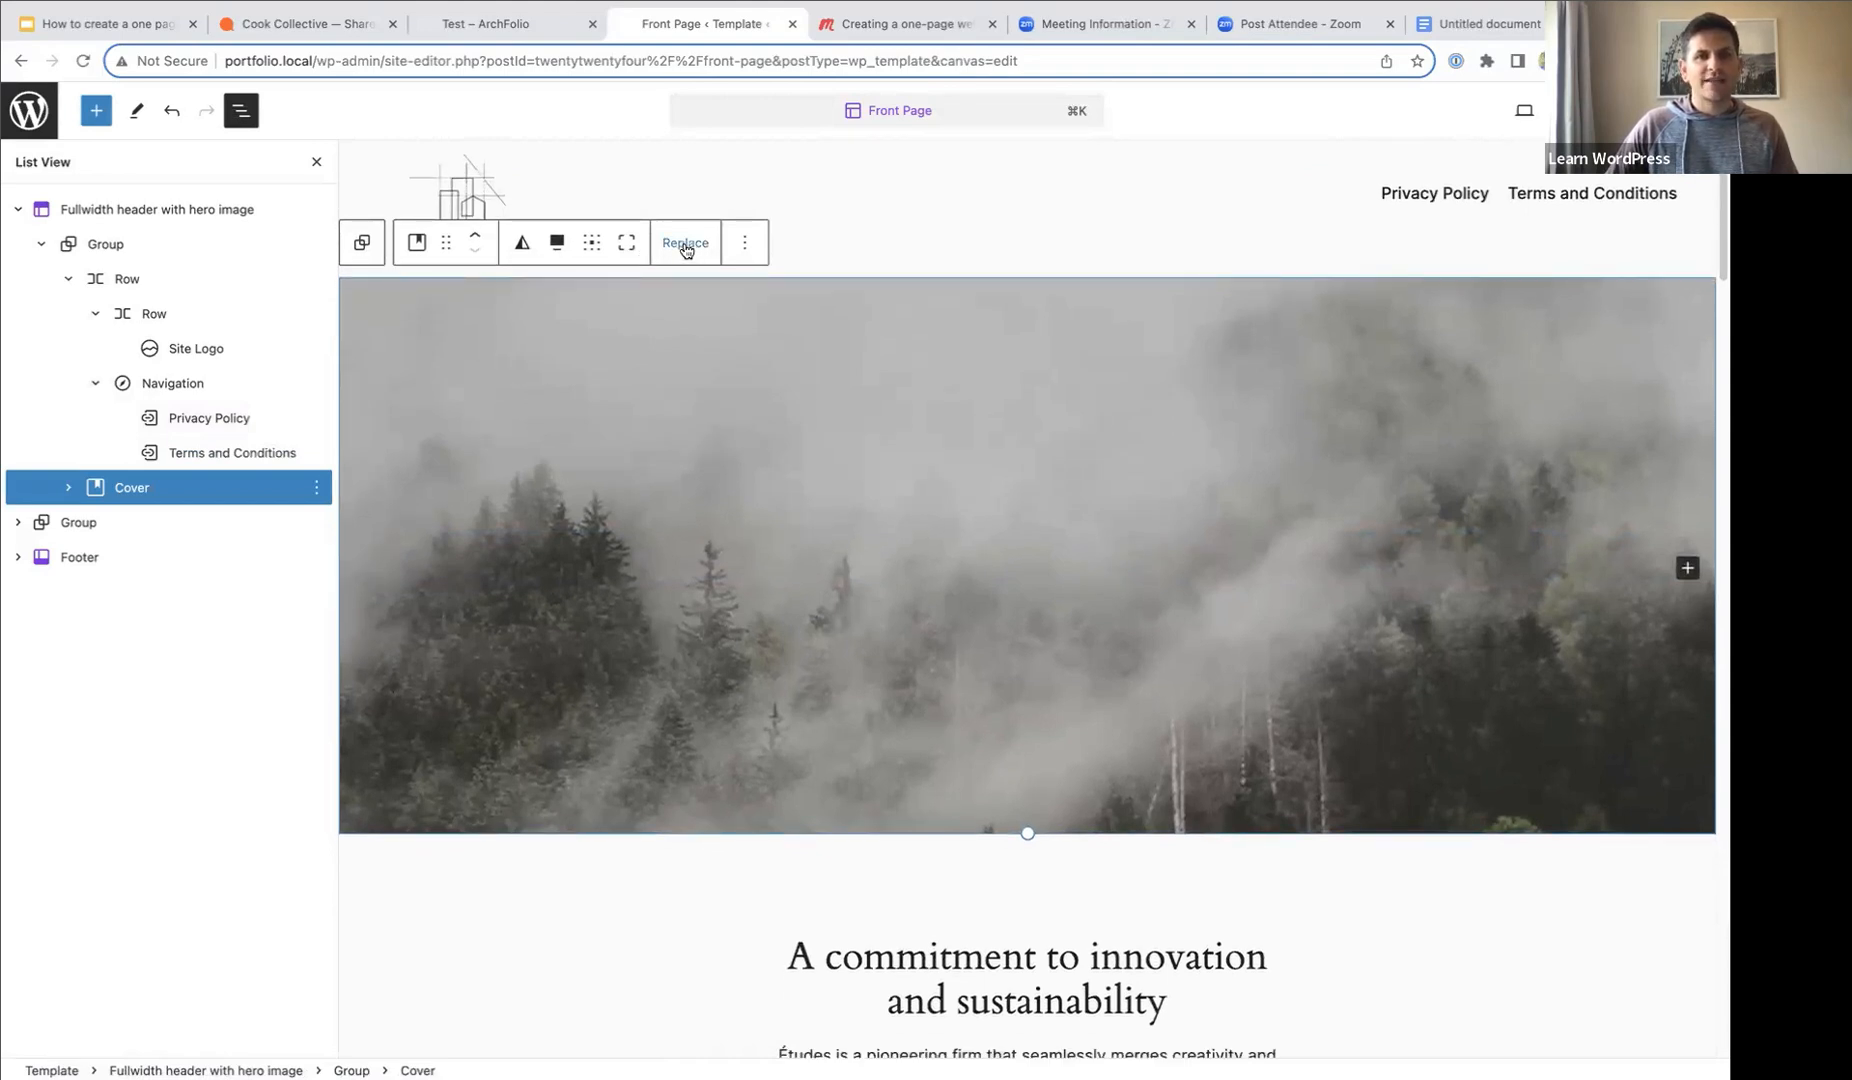
left_click(686, 248)
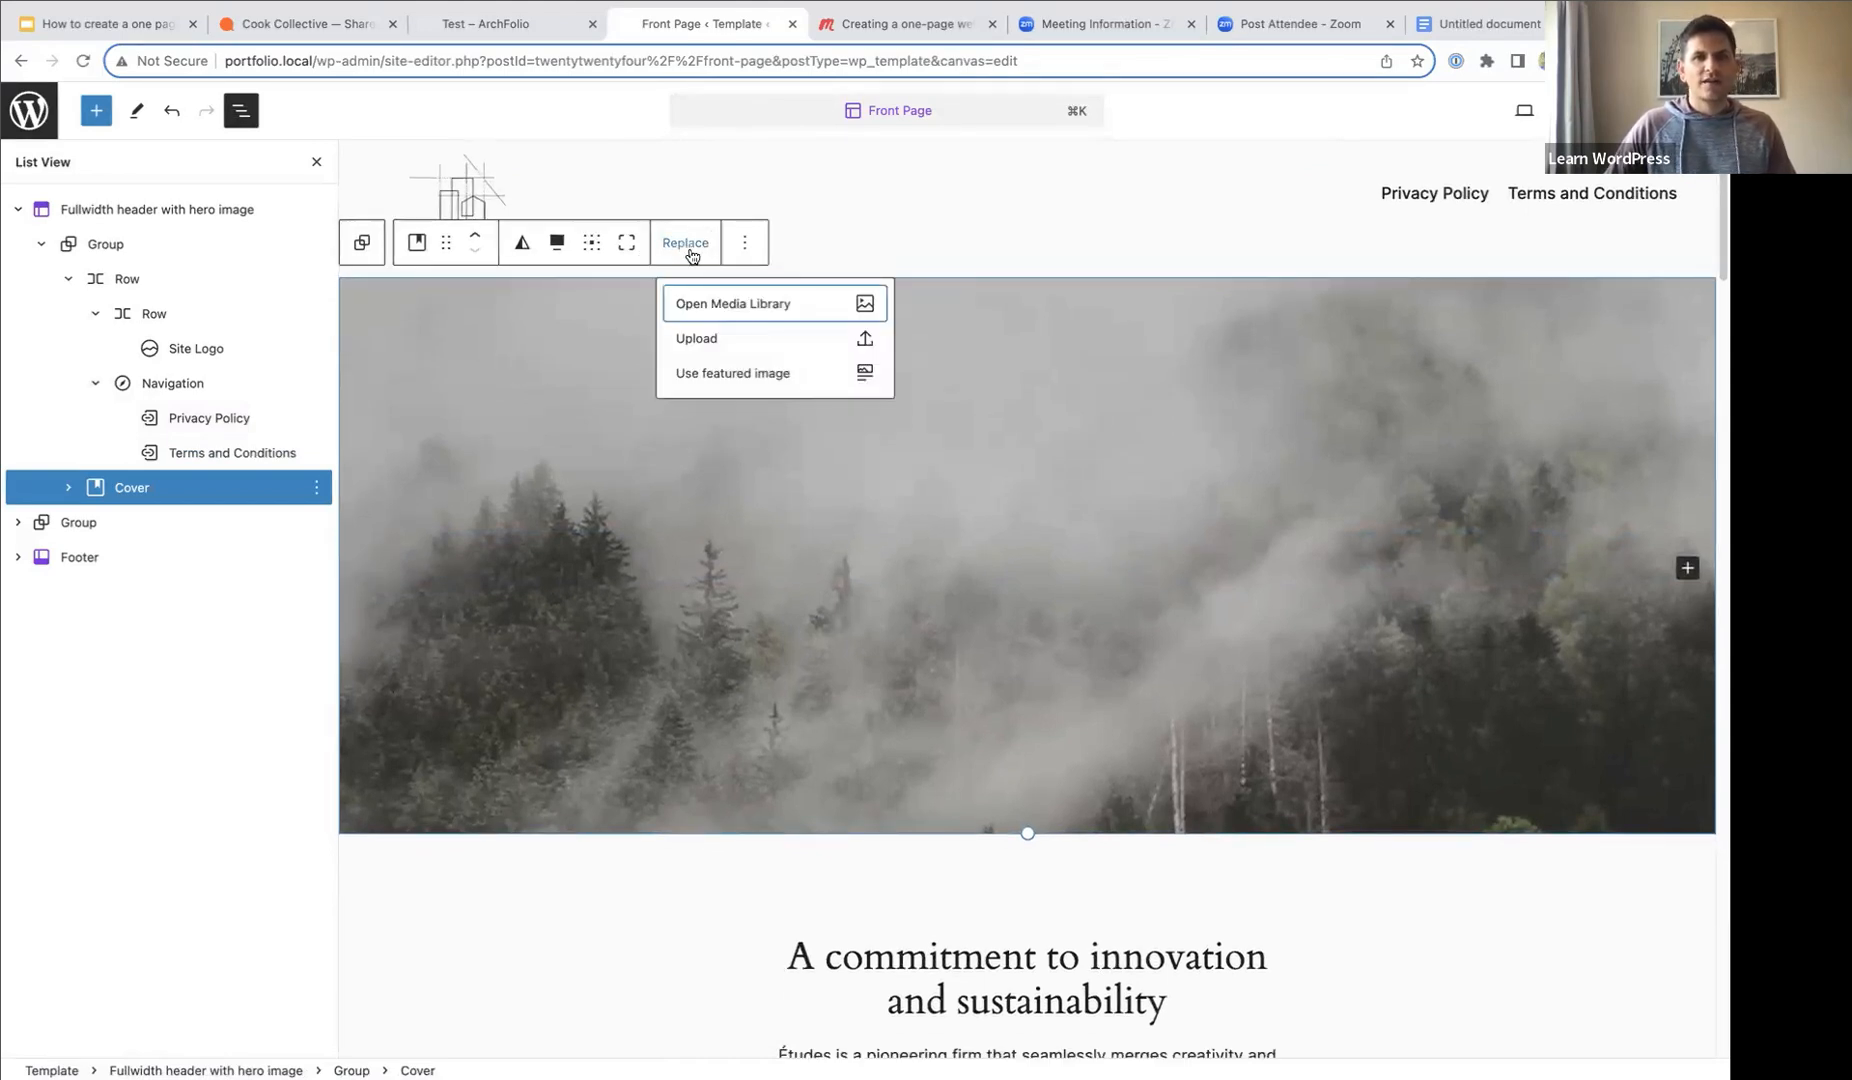
left_click(721, 305)
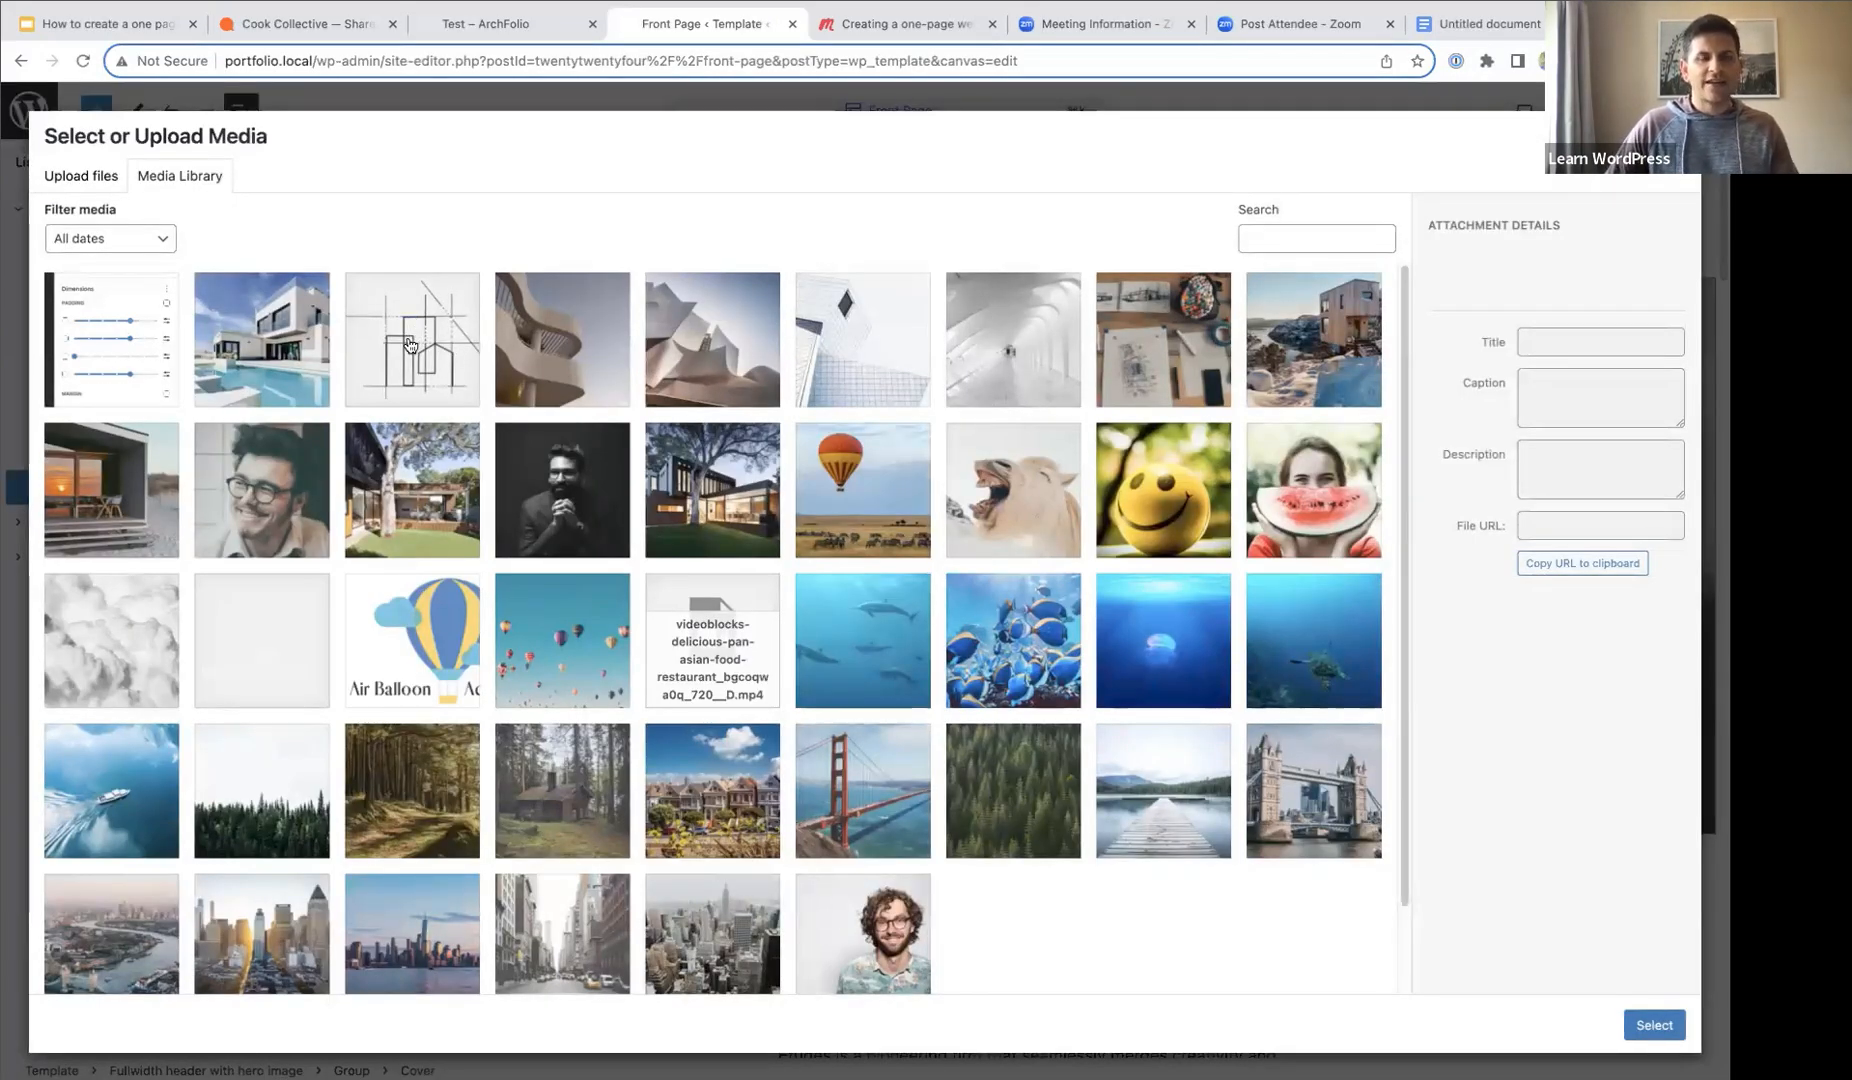
left_click(700, 340)
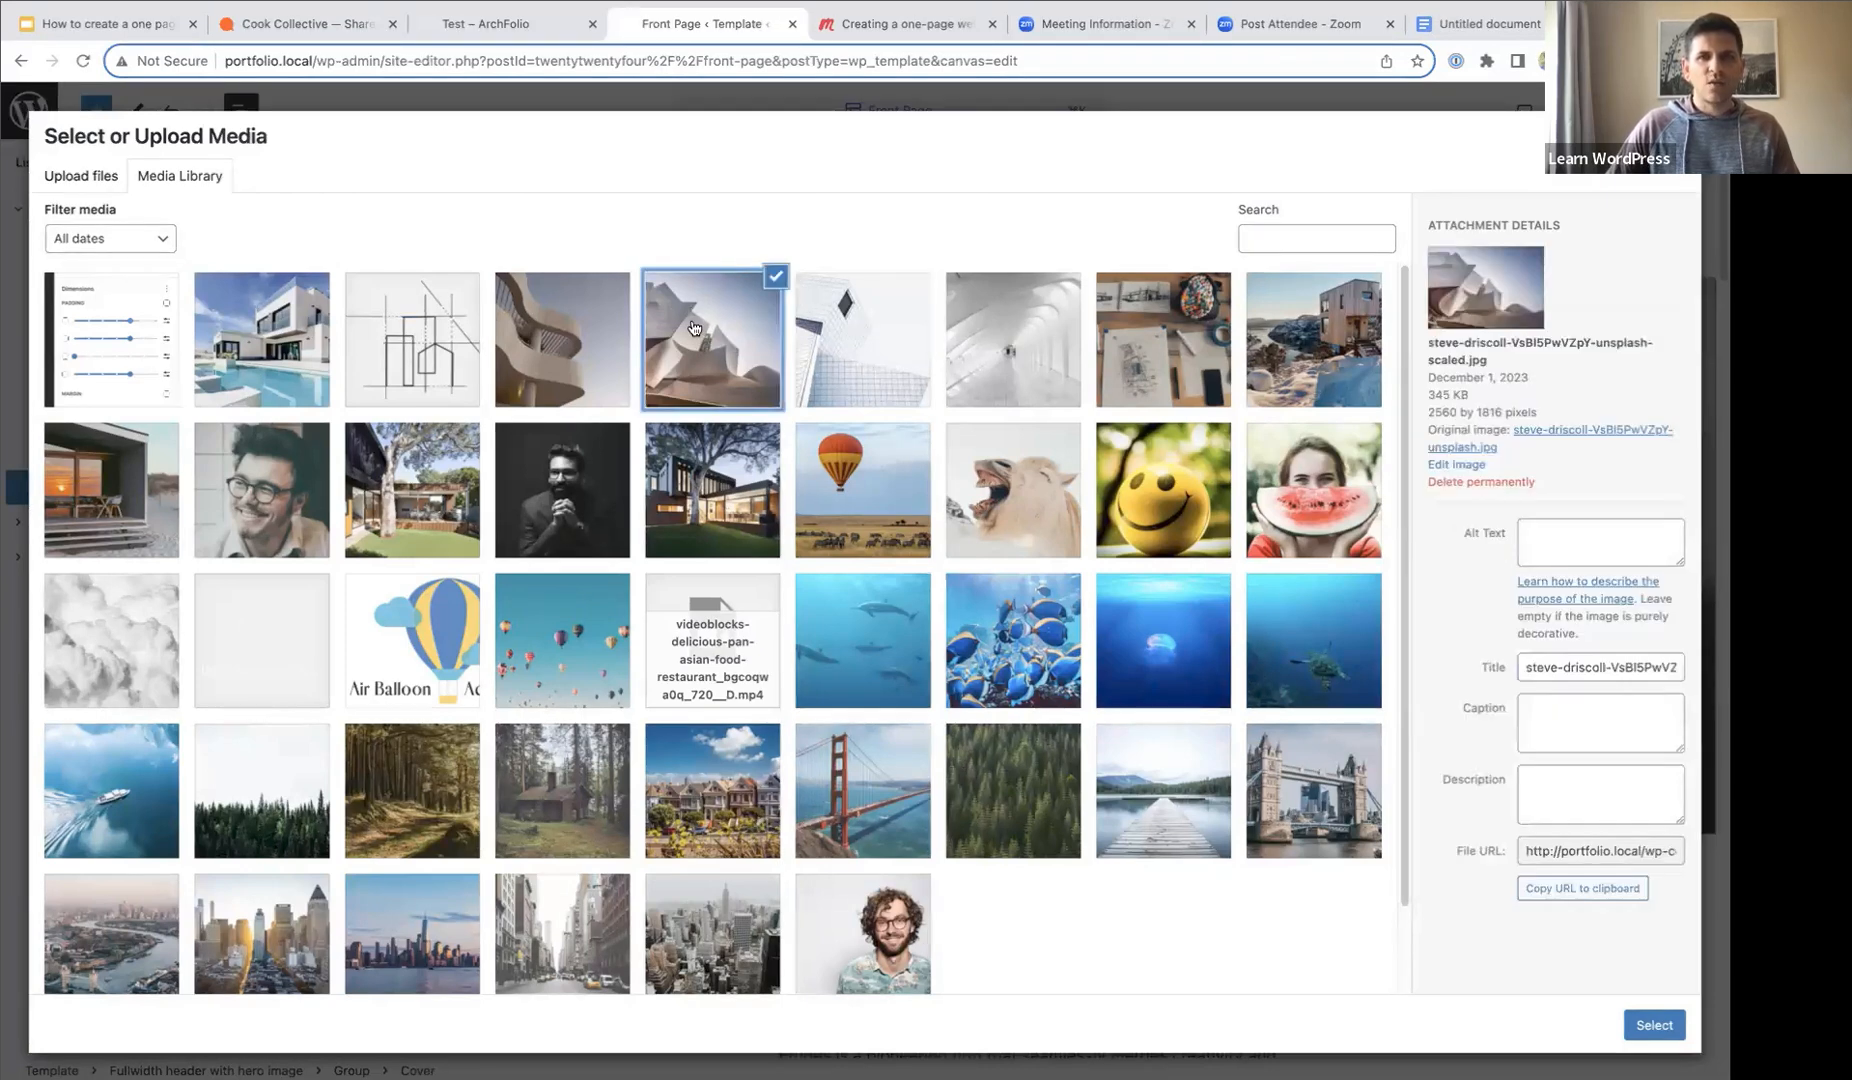
left_click(1654, 1024)
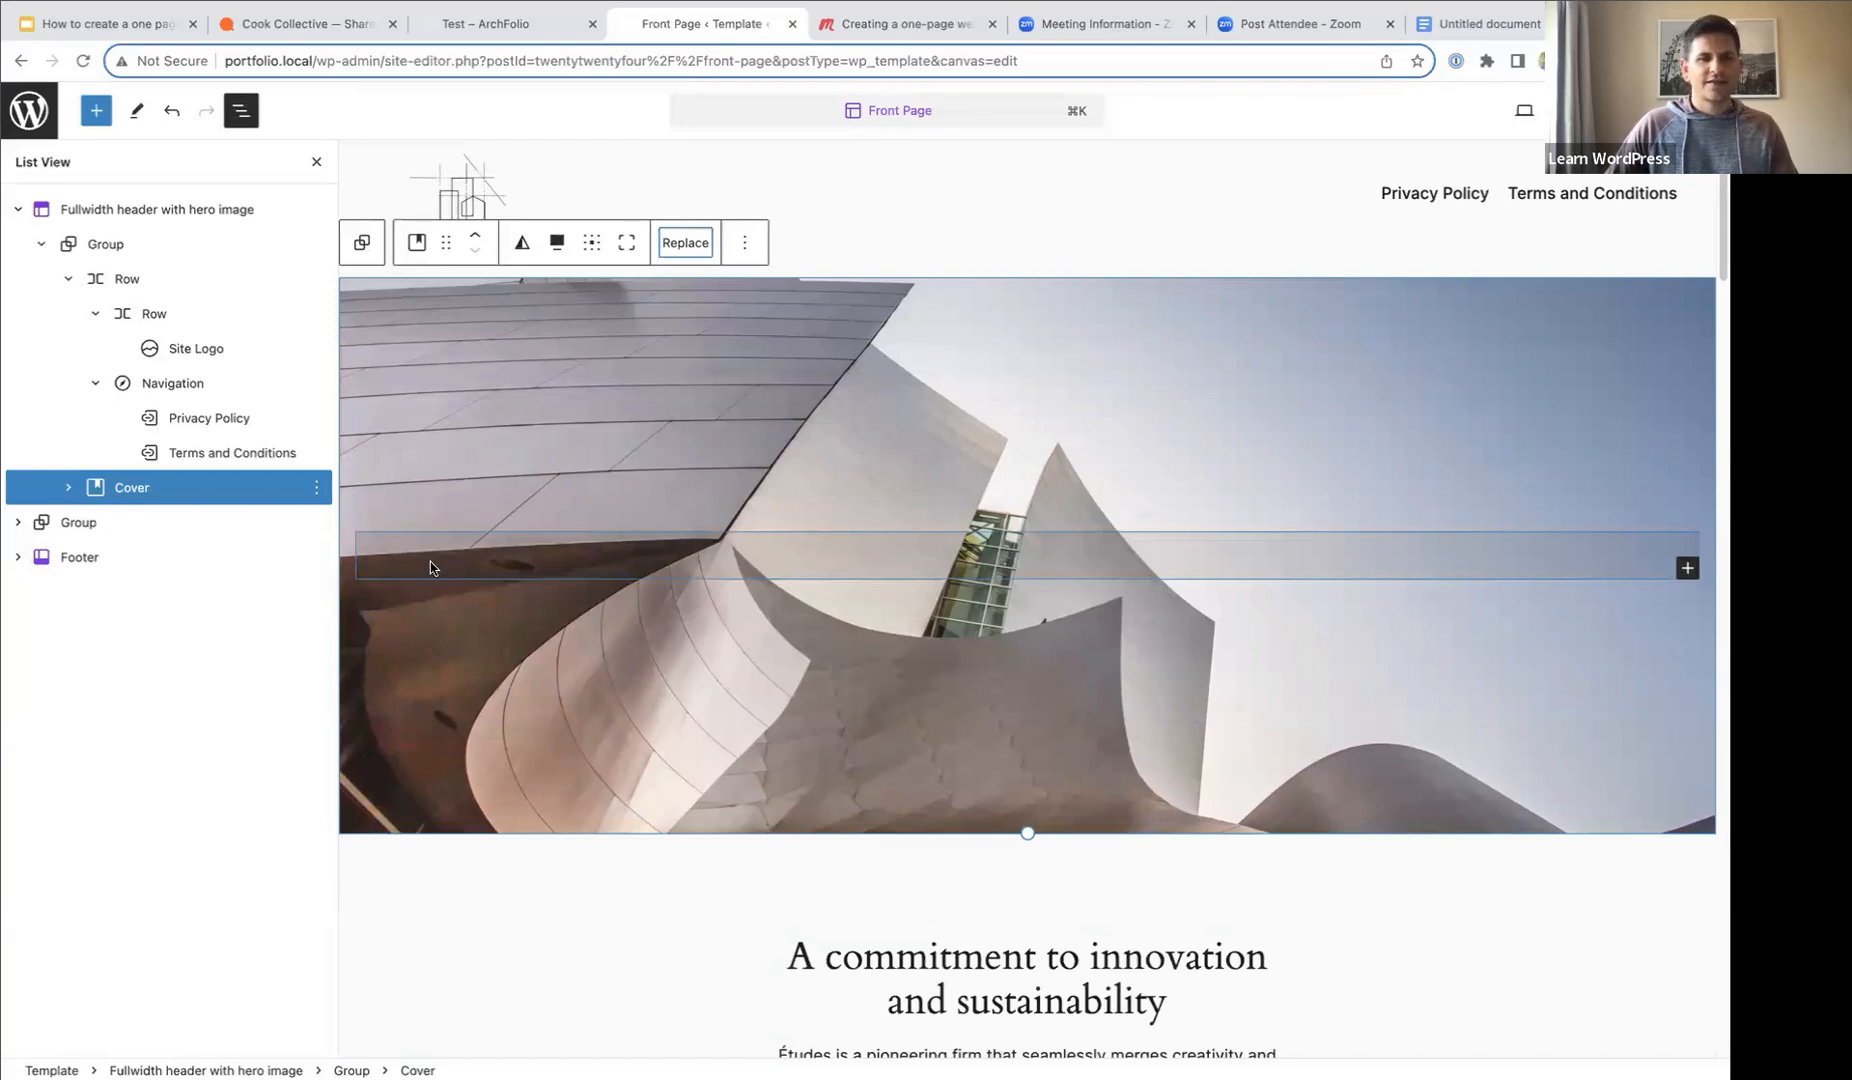
- Insert a Columns block with the 50 / 50 variation before the Spacer inside the Cover block
left_click(845, 552)
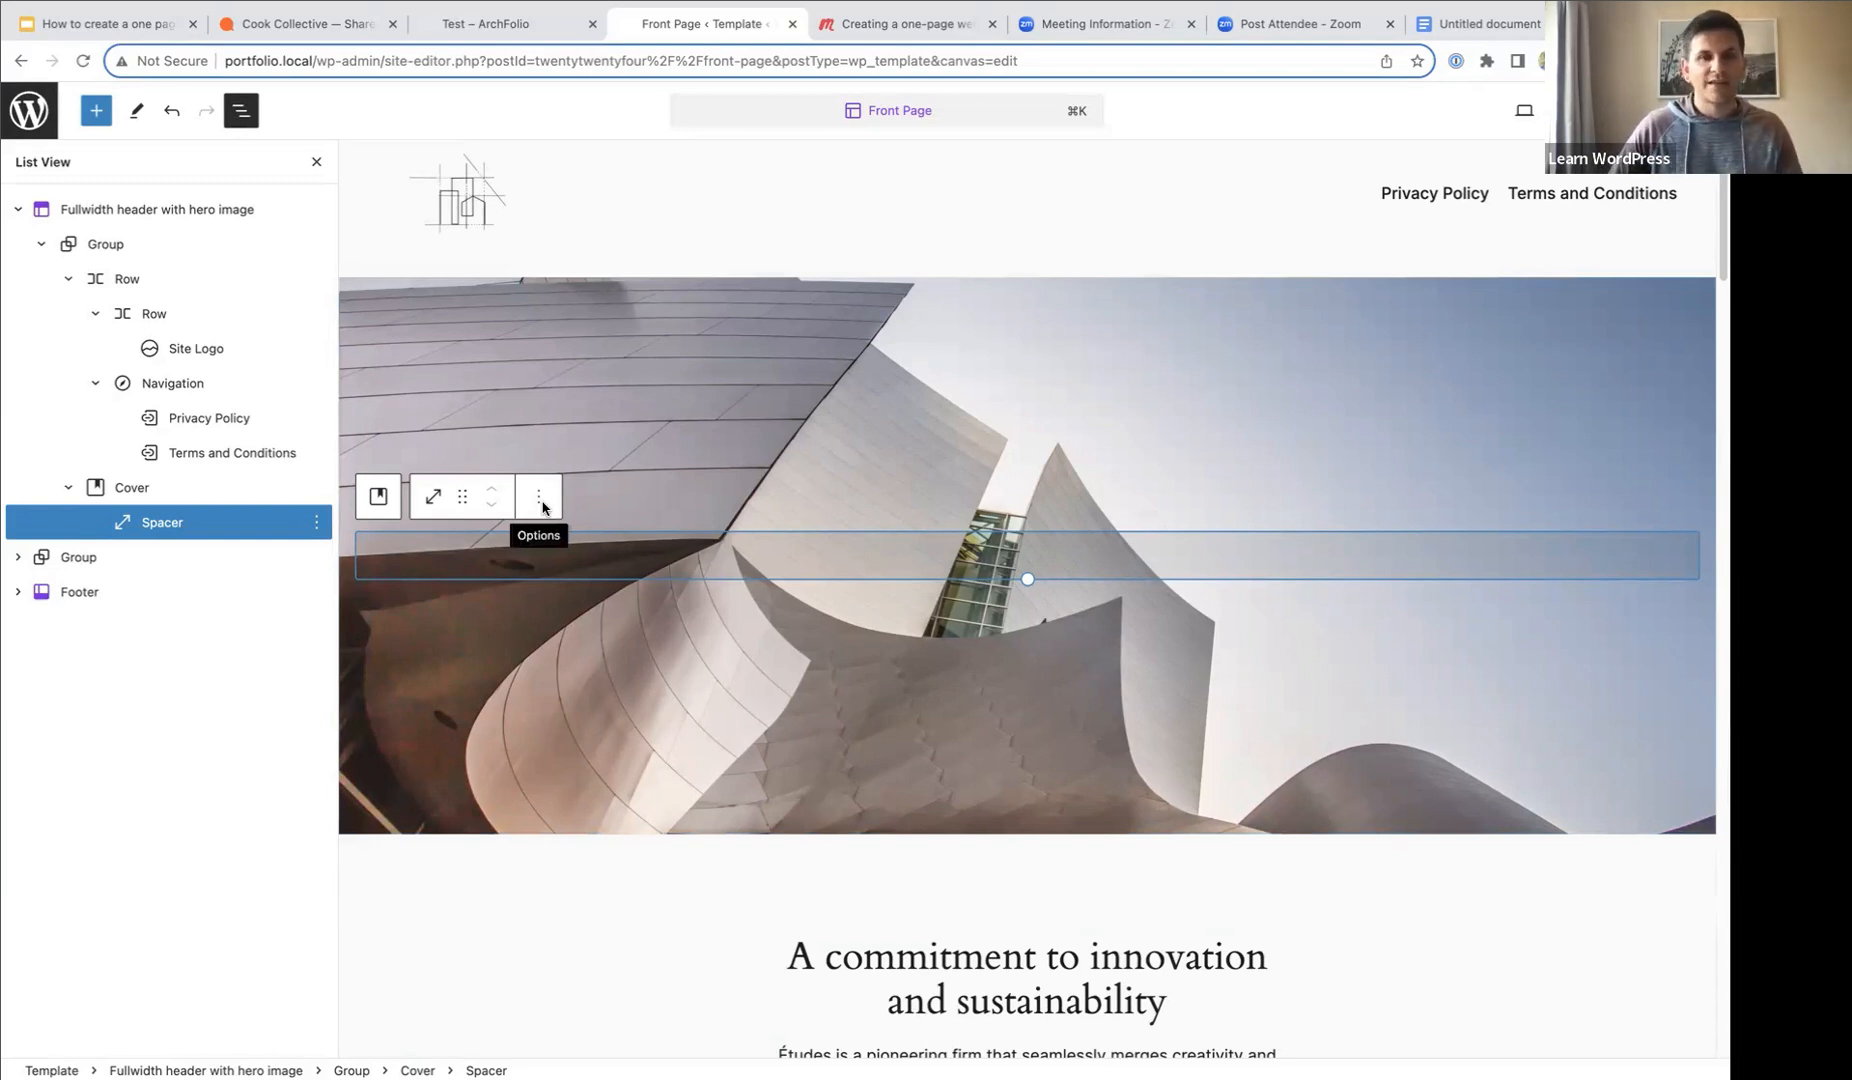
left_click(540, 500)
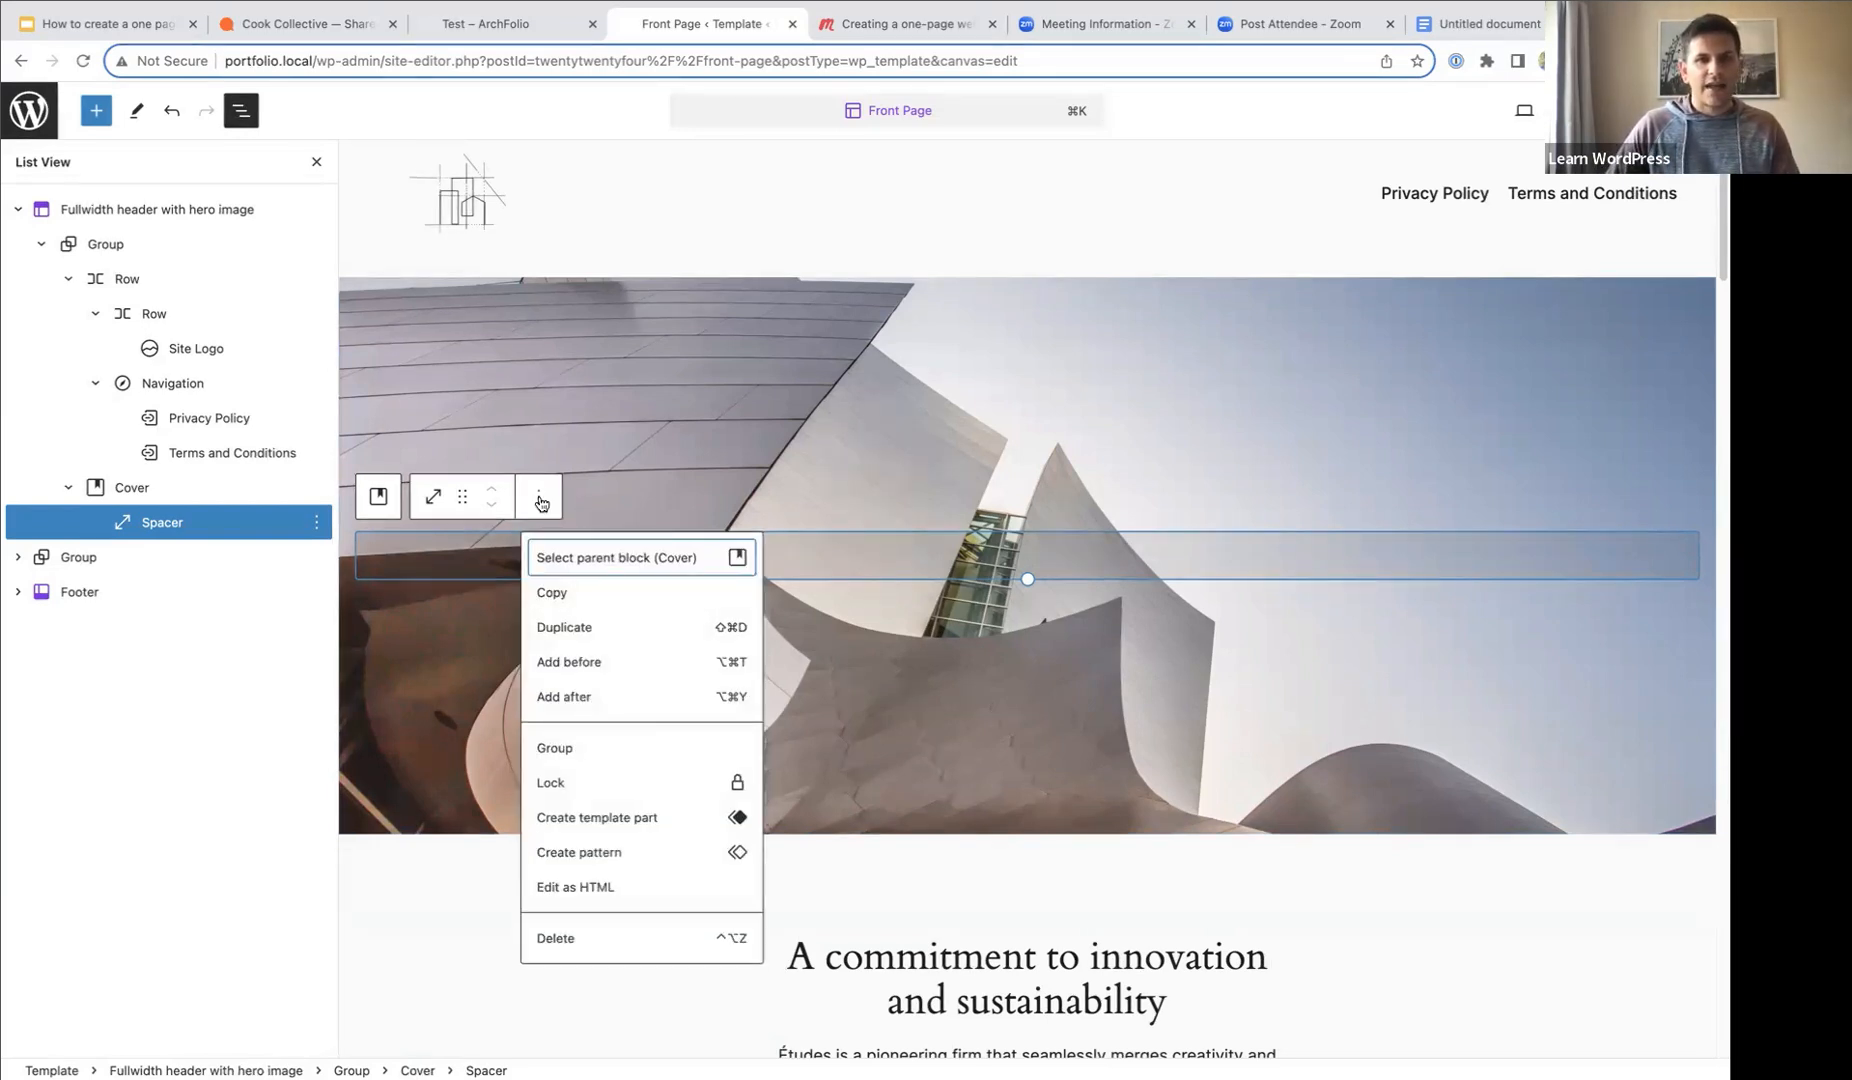
left_click(563, 665)
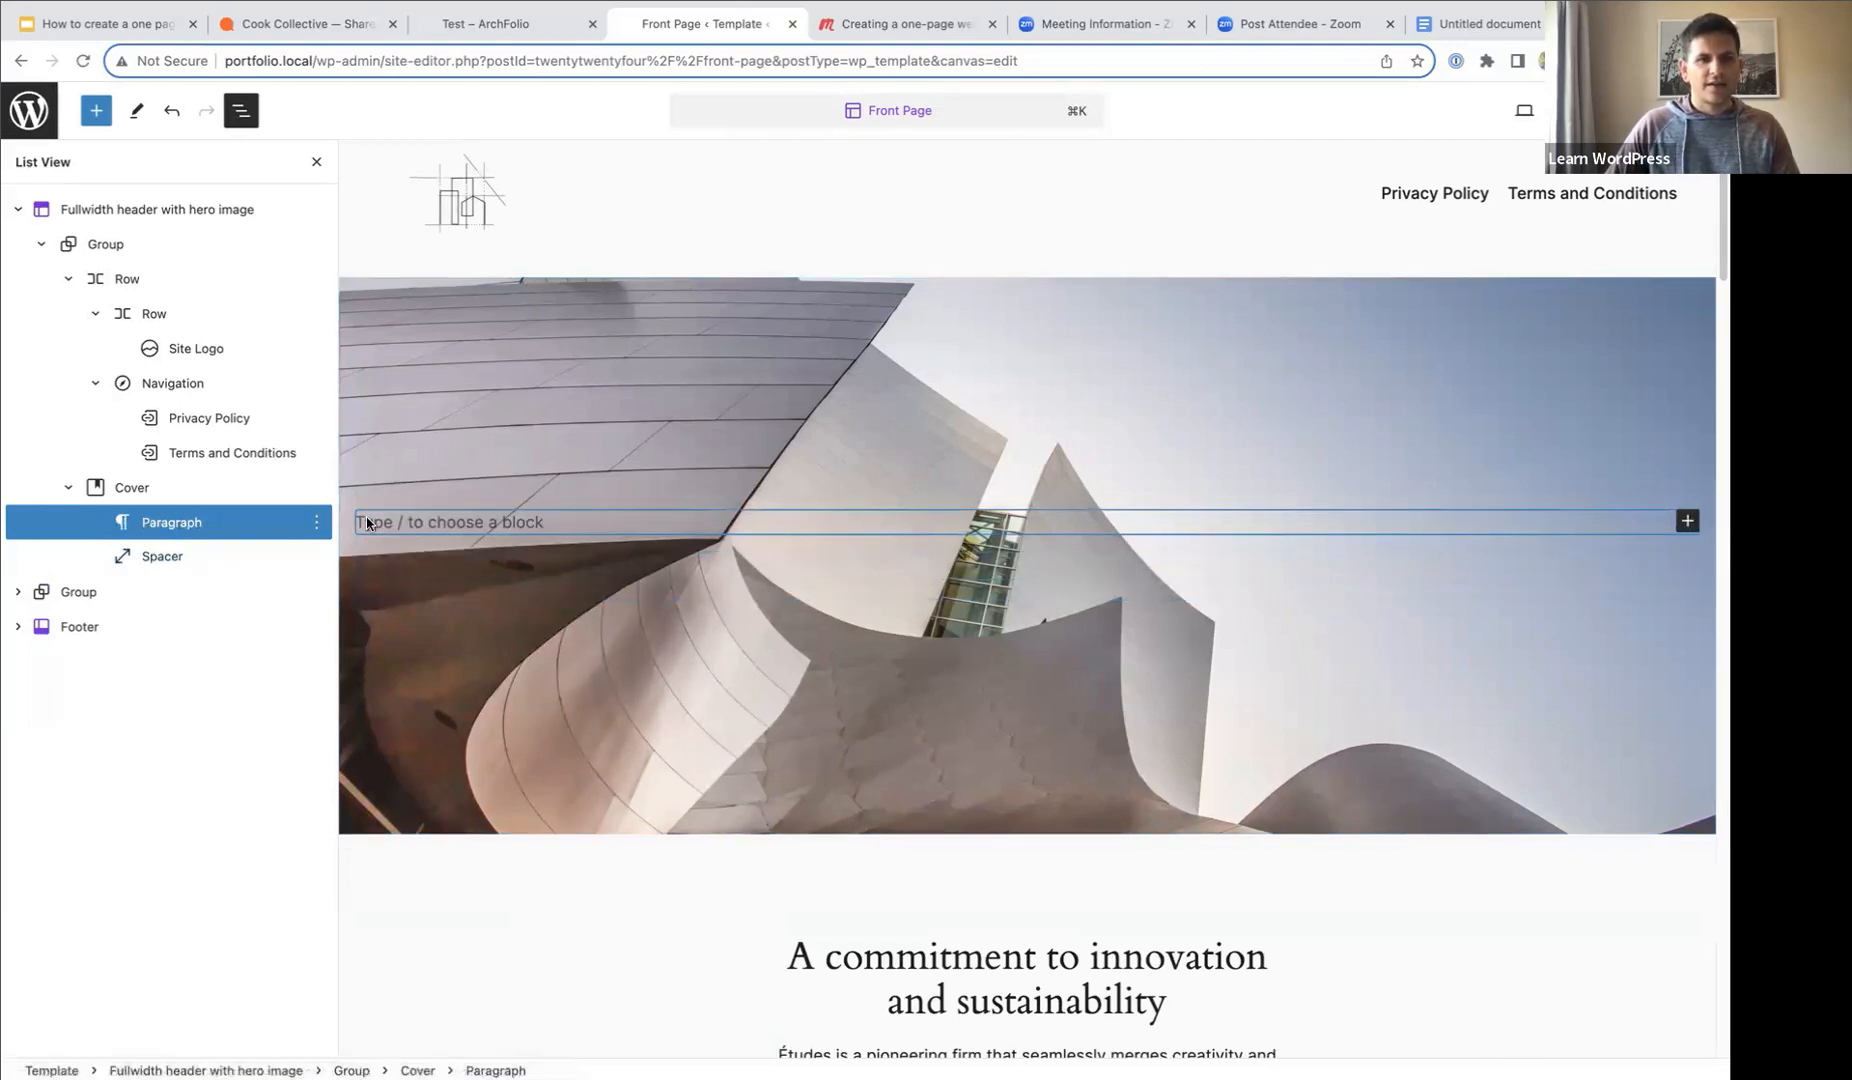
type("/")
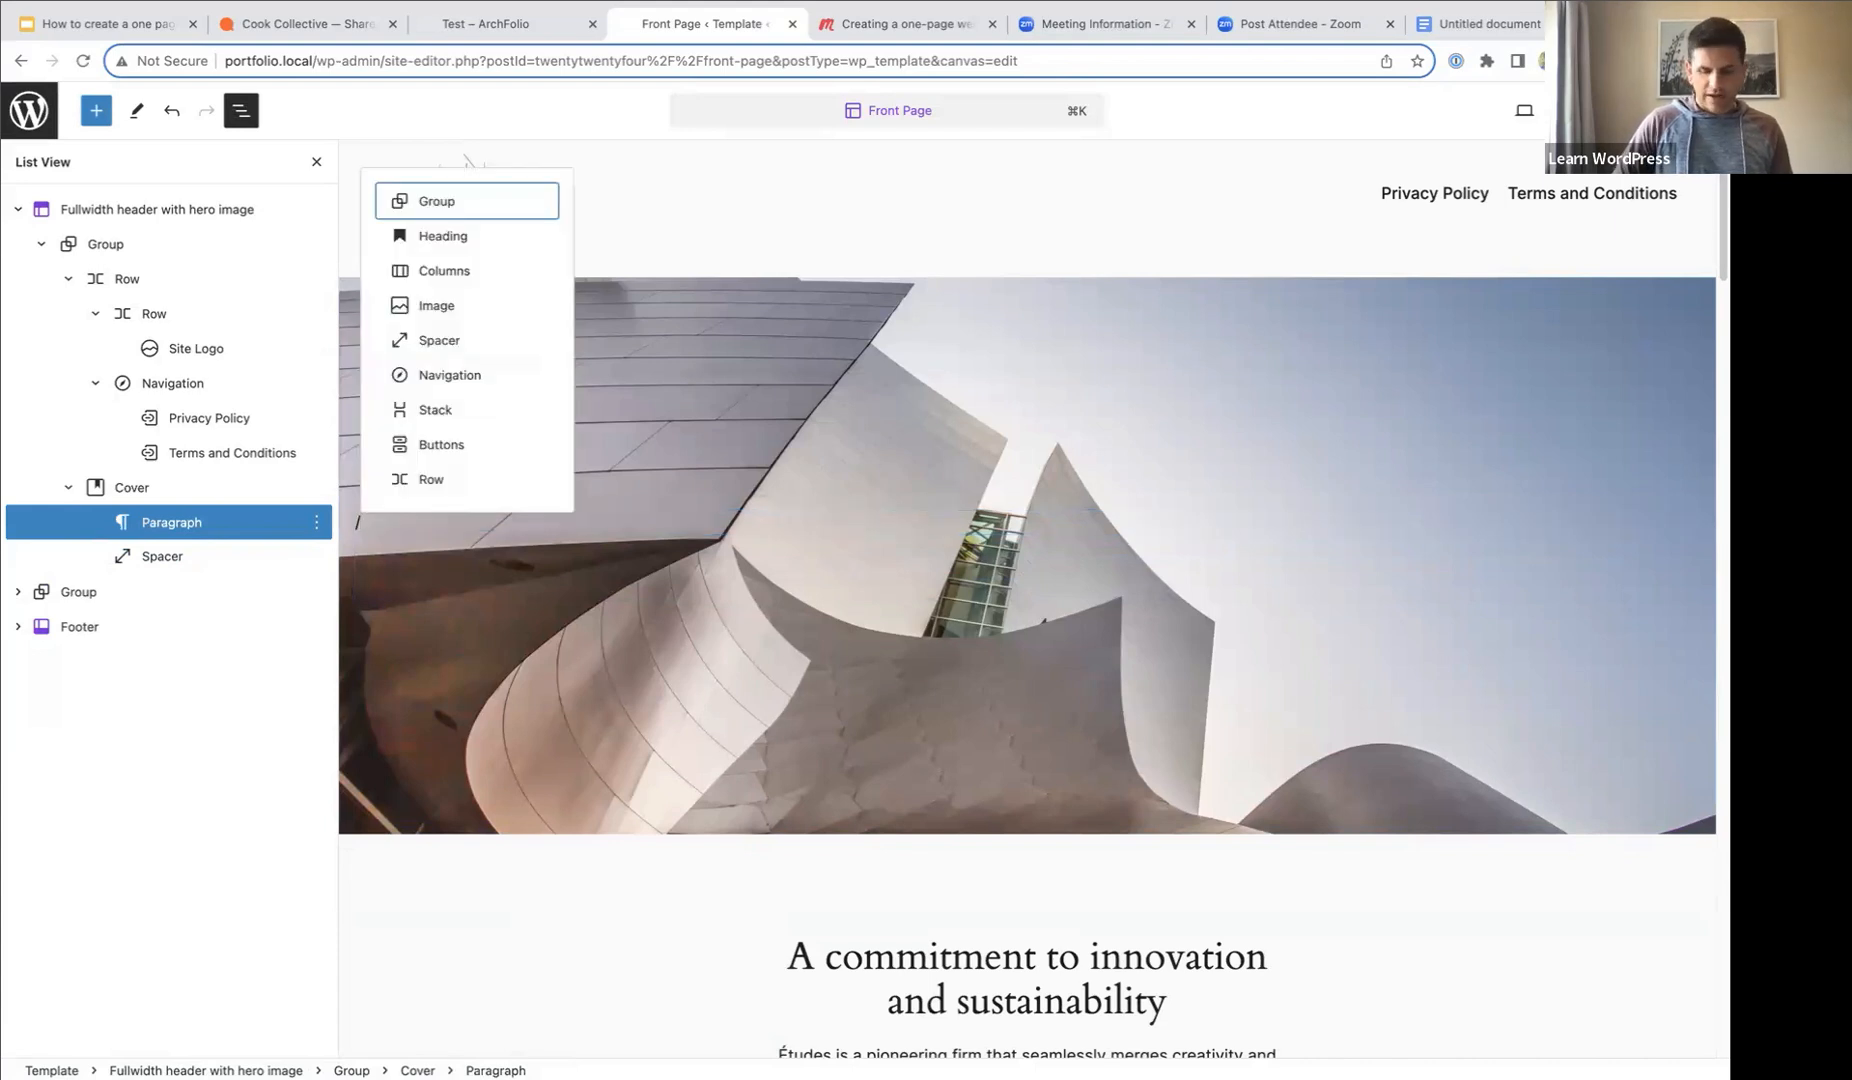
type("column")
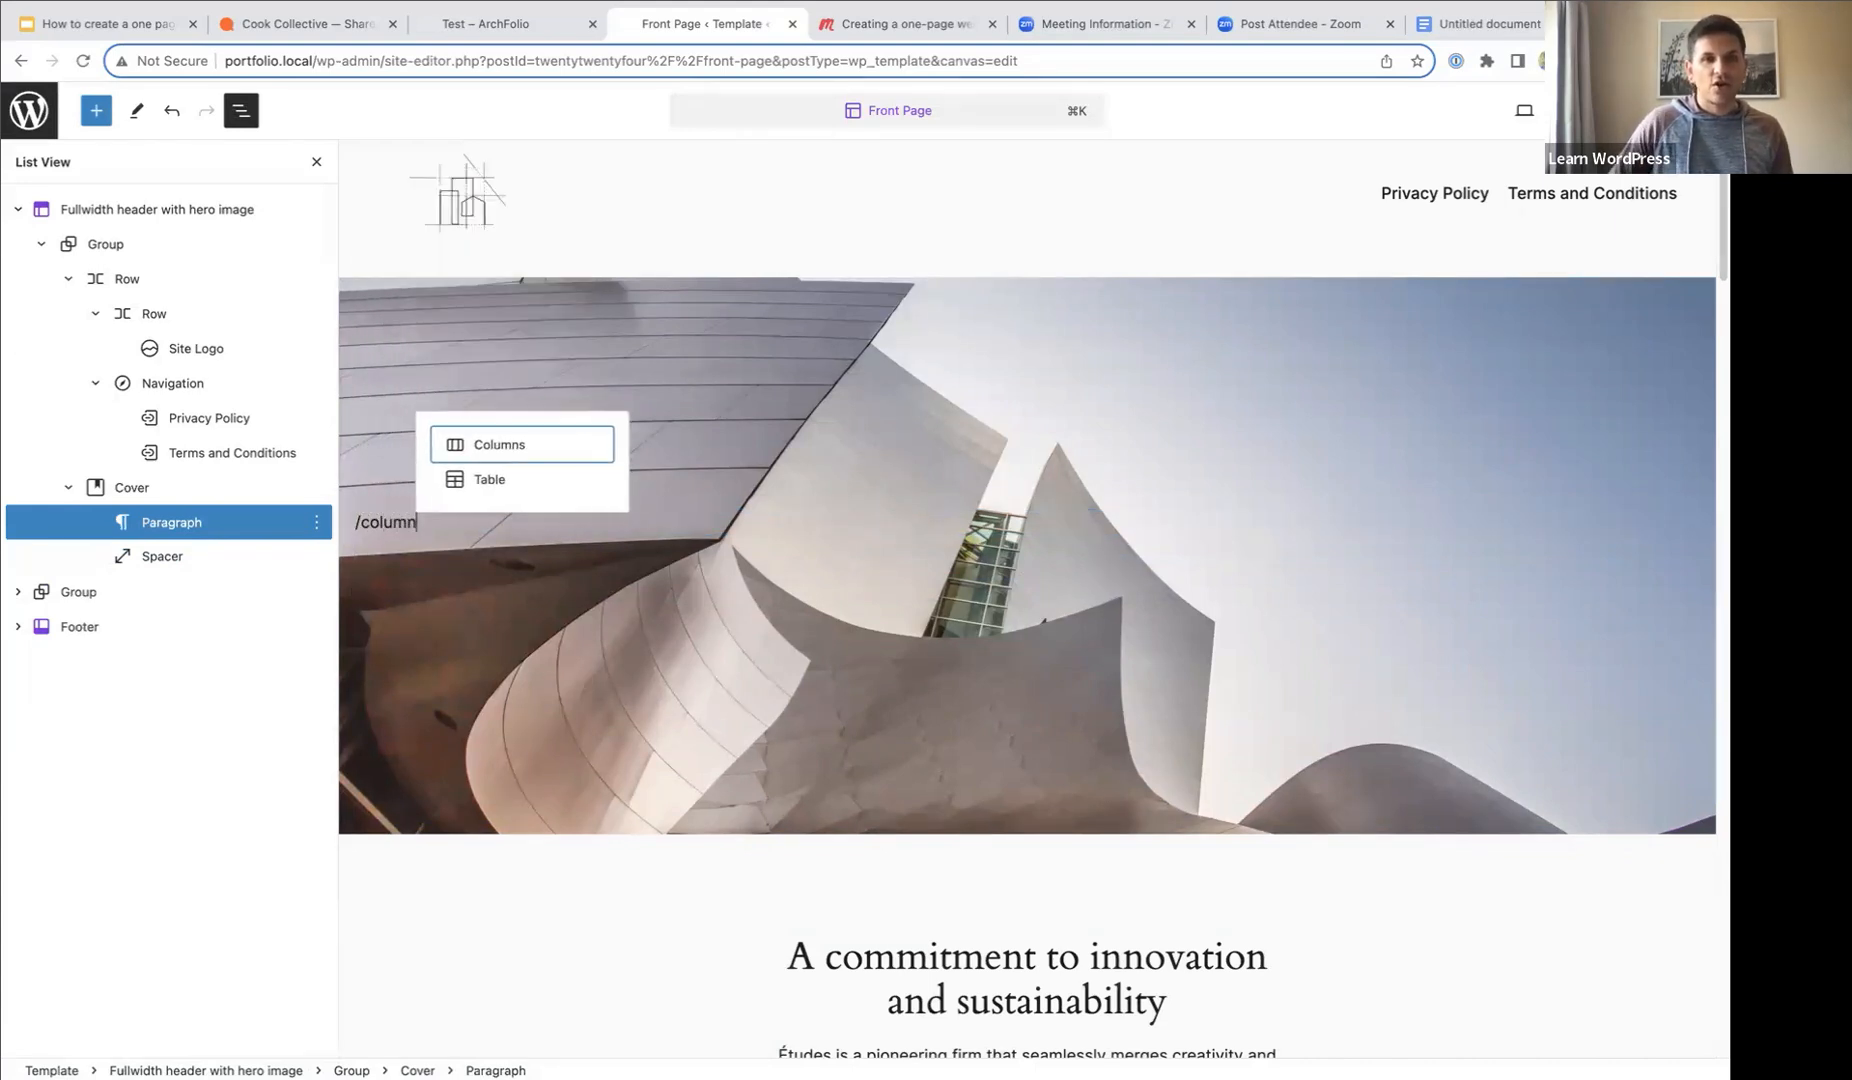
left_click(506, 449)
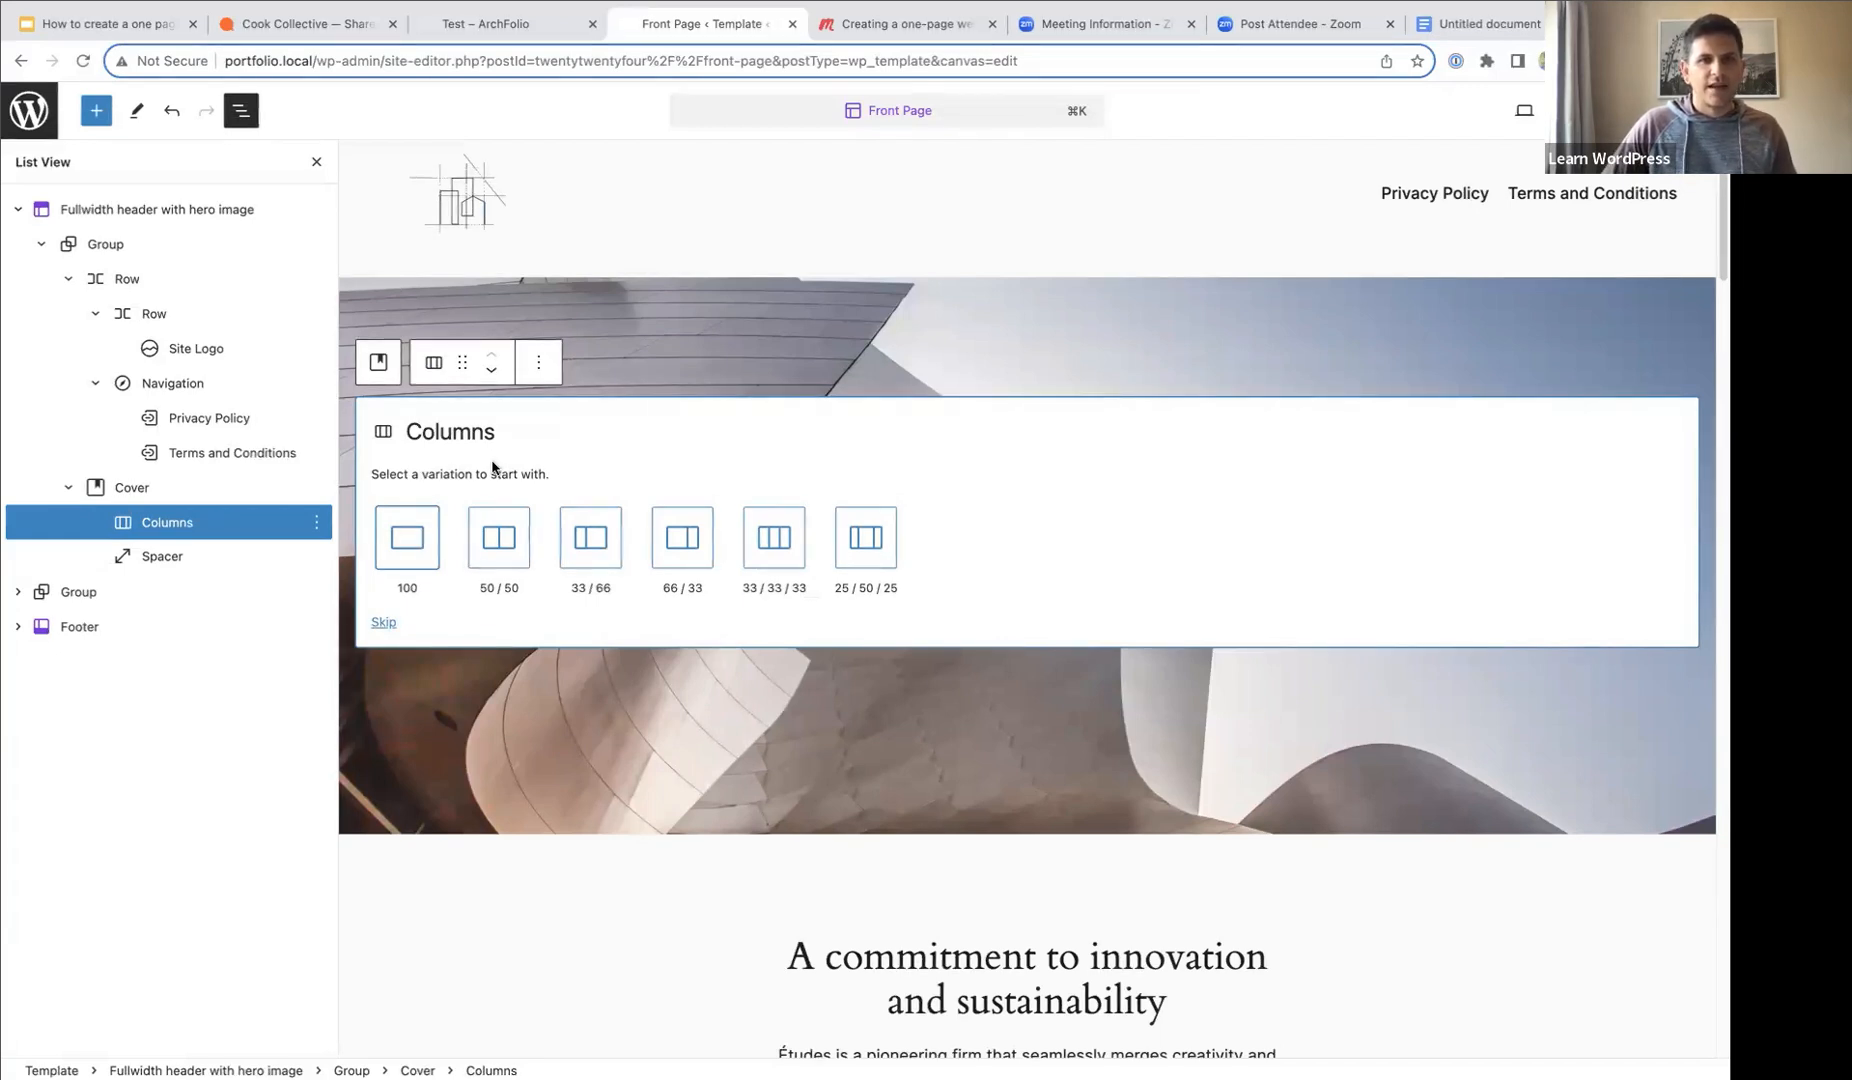
left_click(499, 540)
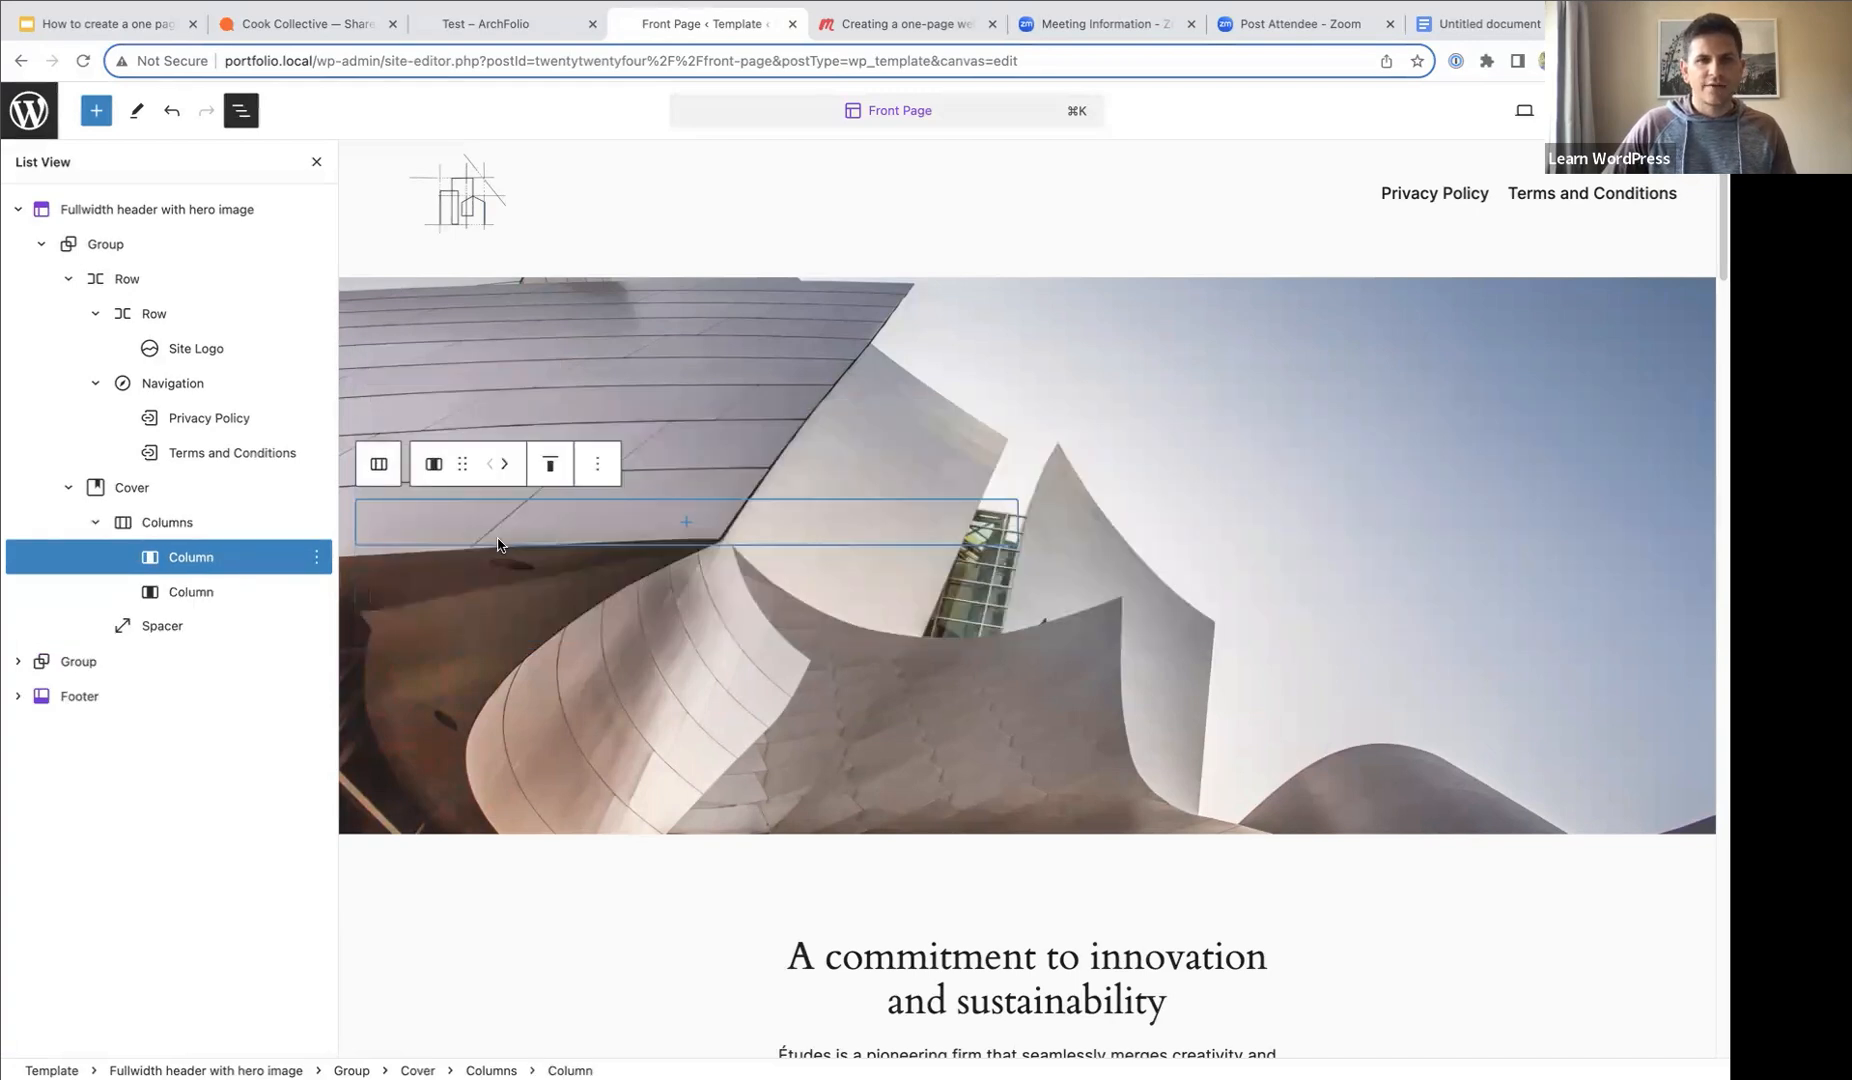
- Add a Heading block to the second column reading "An architect with a passion for eco-friendly design"
left_click(193, 592)
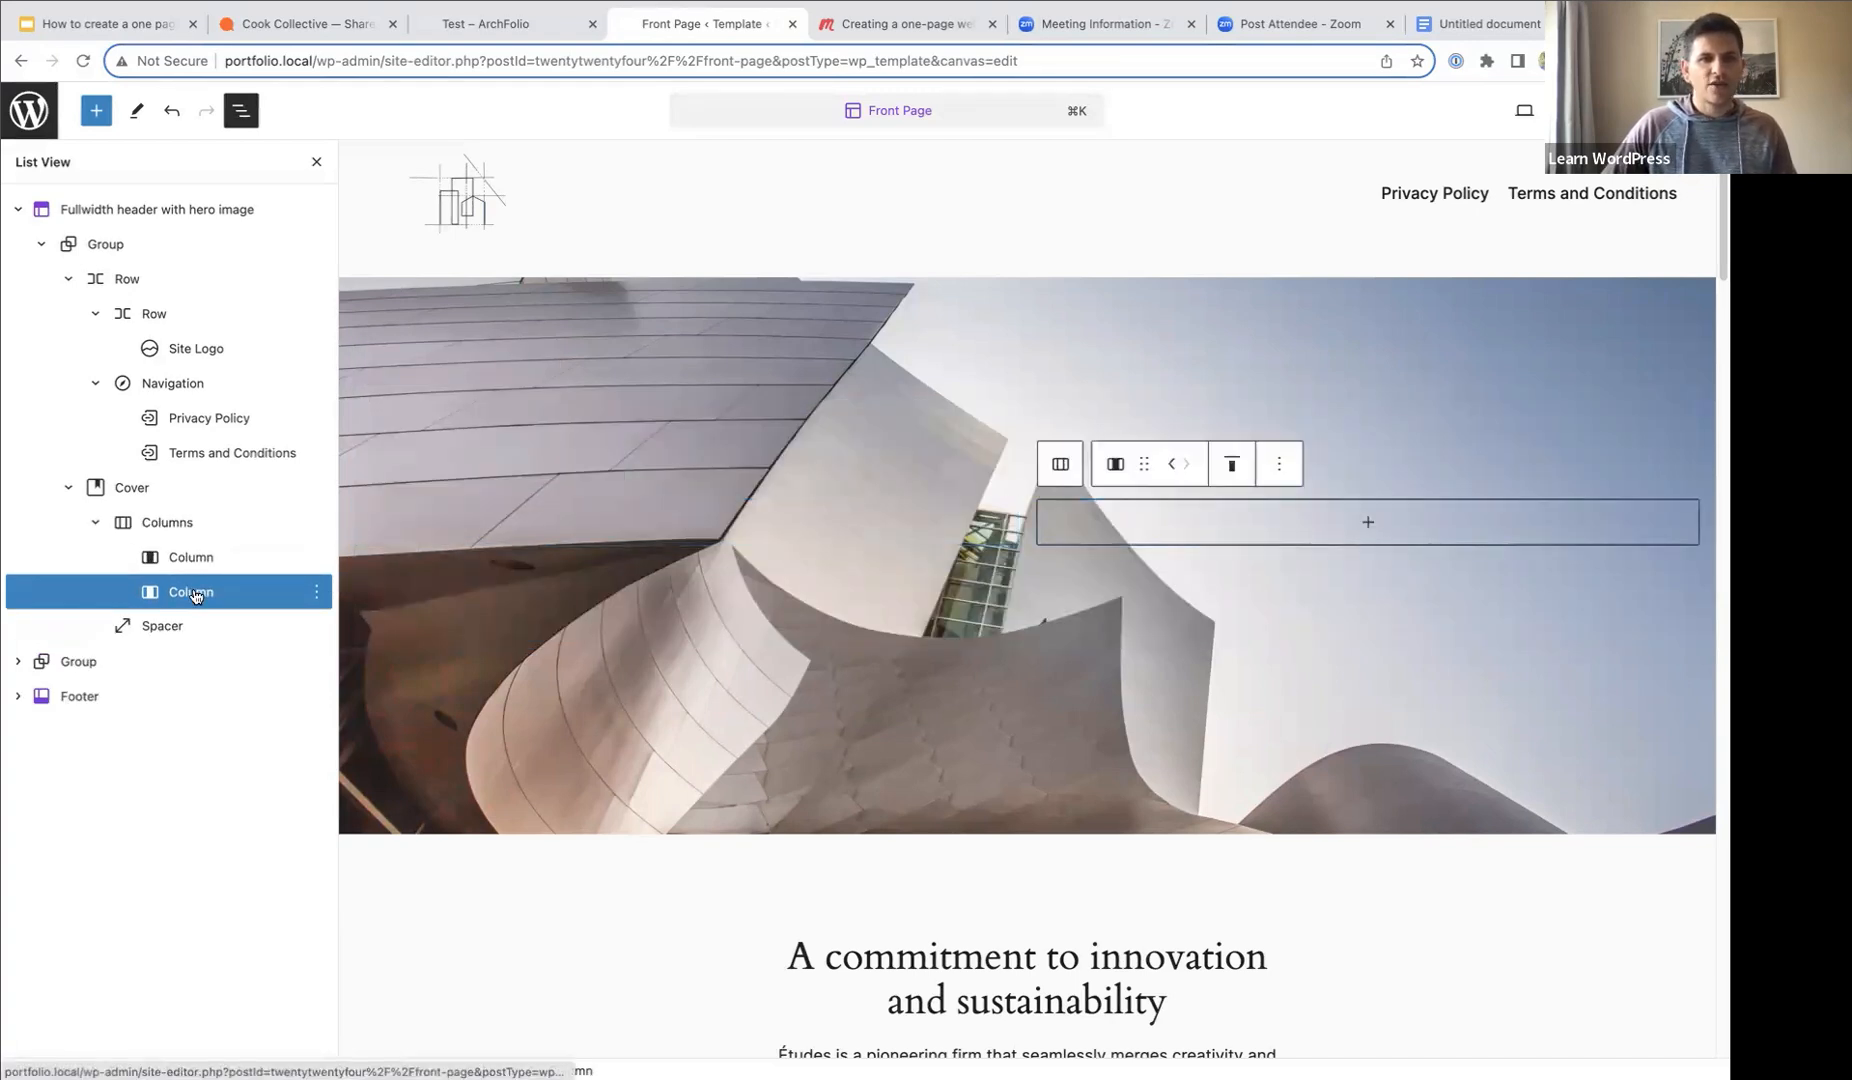
left_click(1365, 524)
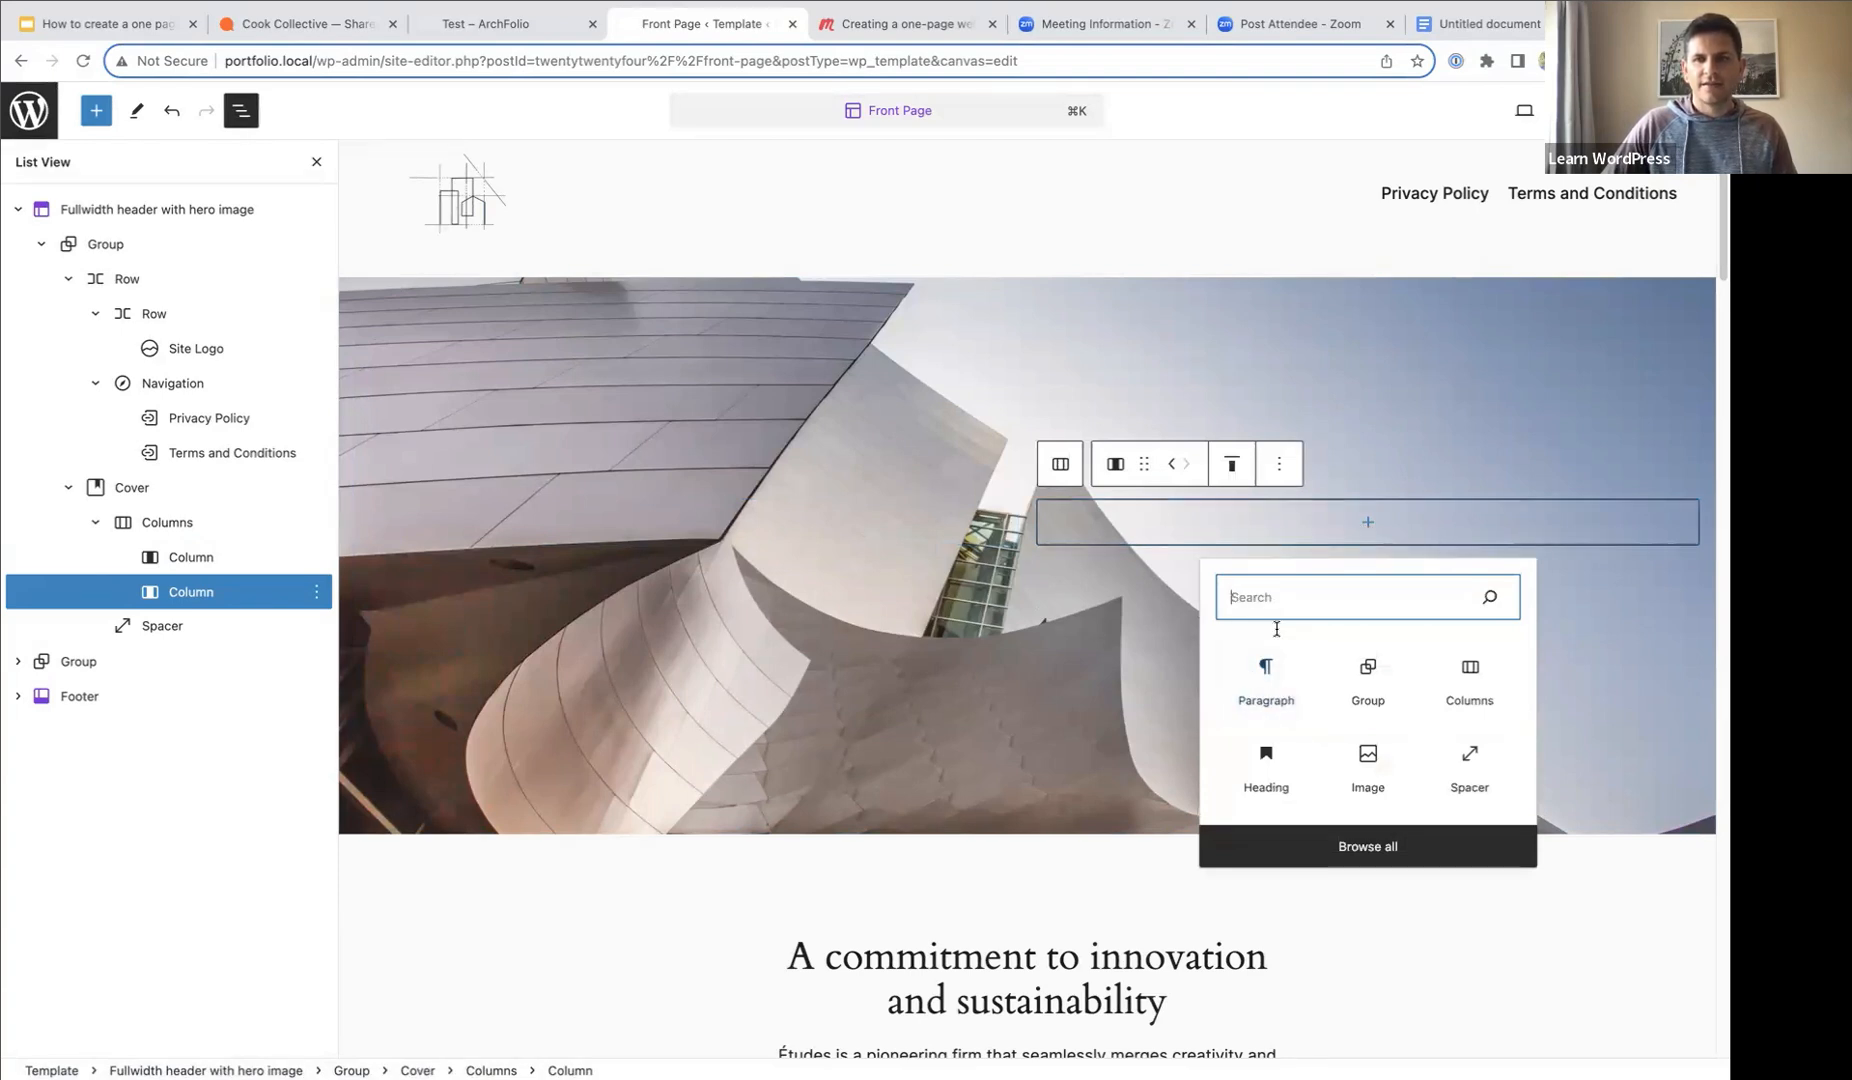
type("head")
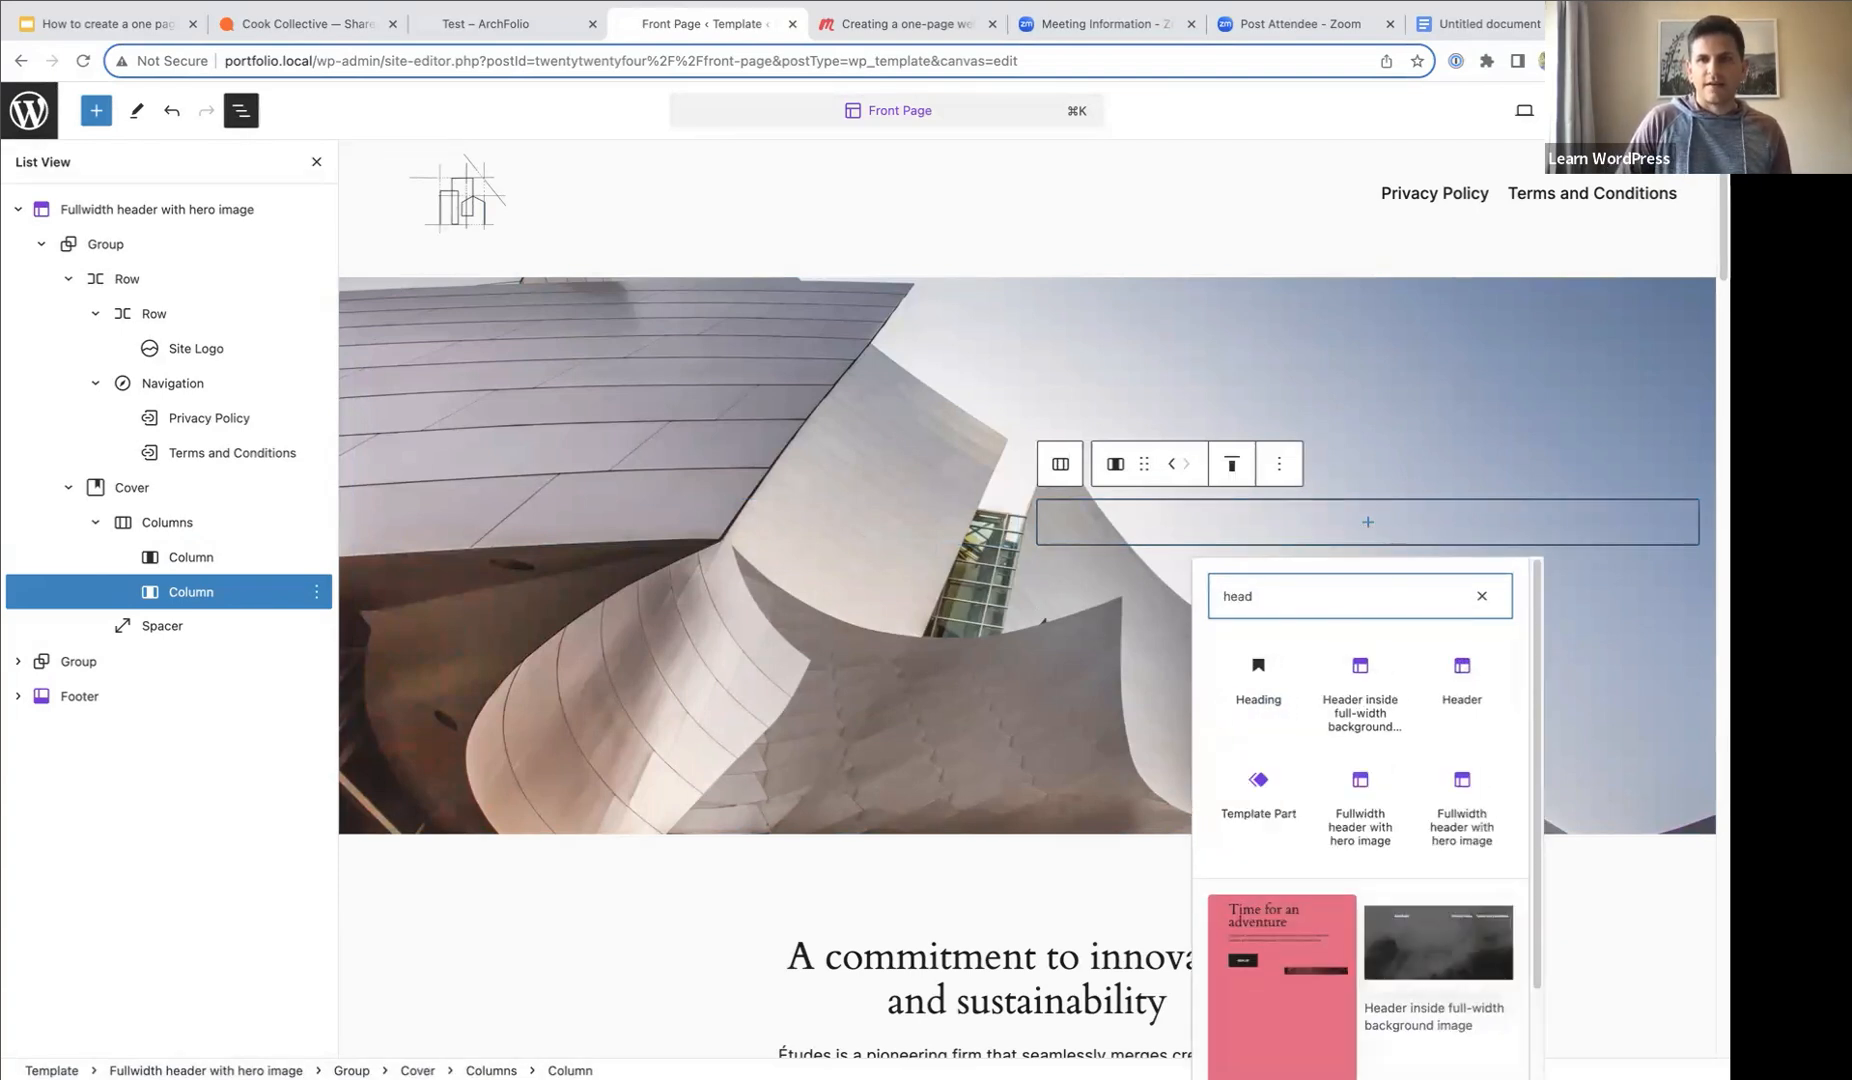
left_click(1270, 688)
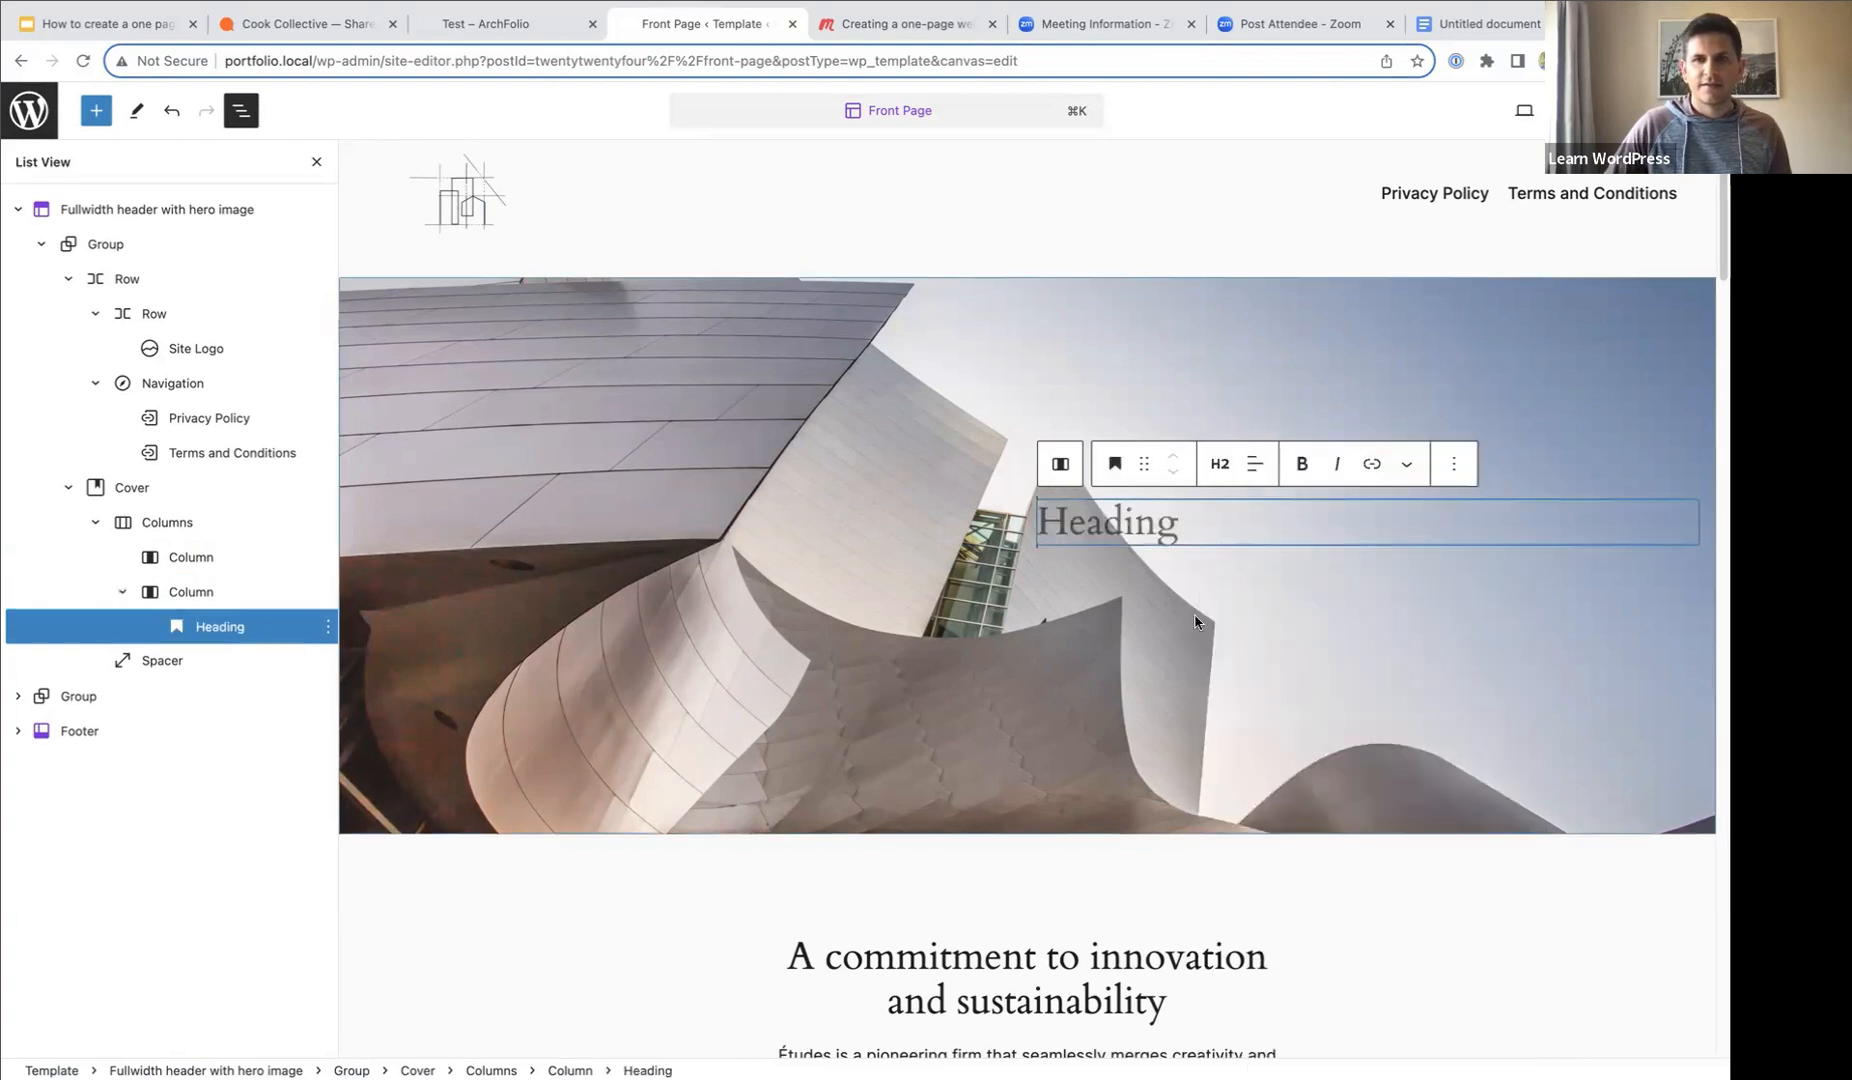
type("A")
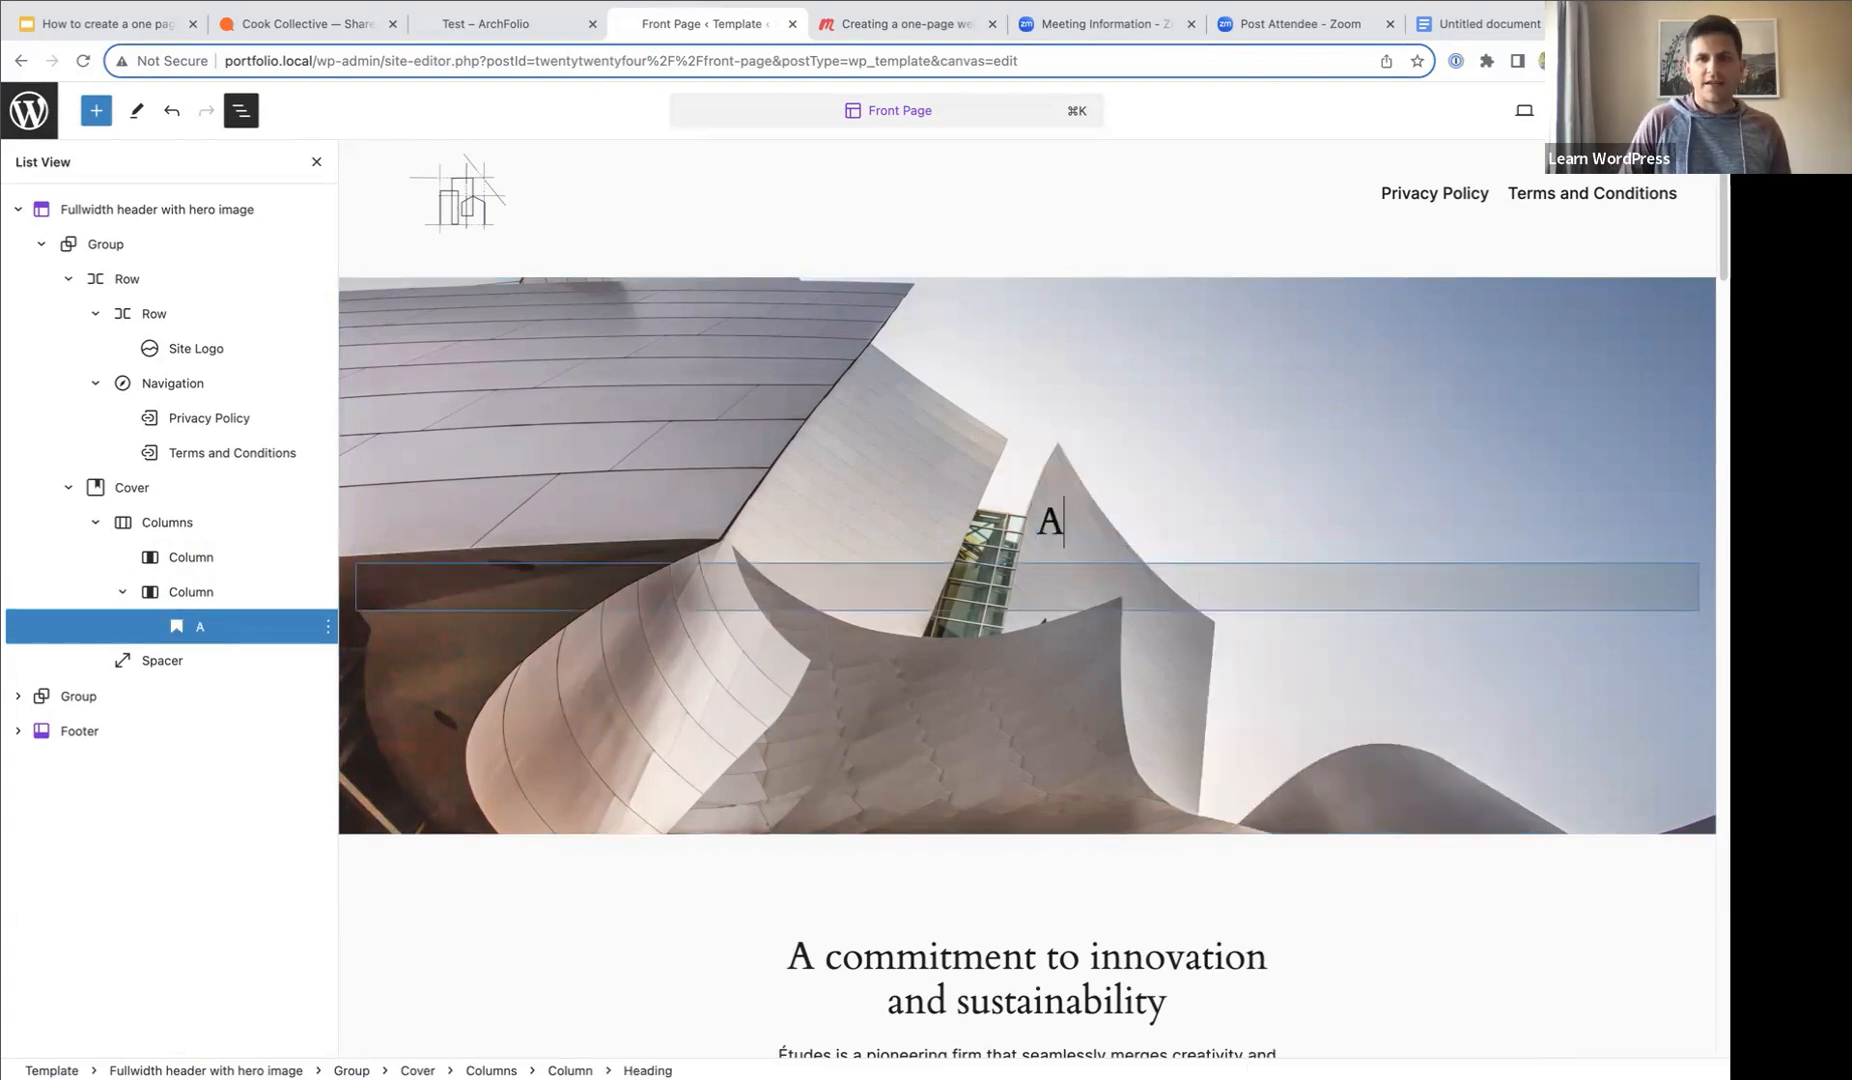
type("n arc")
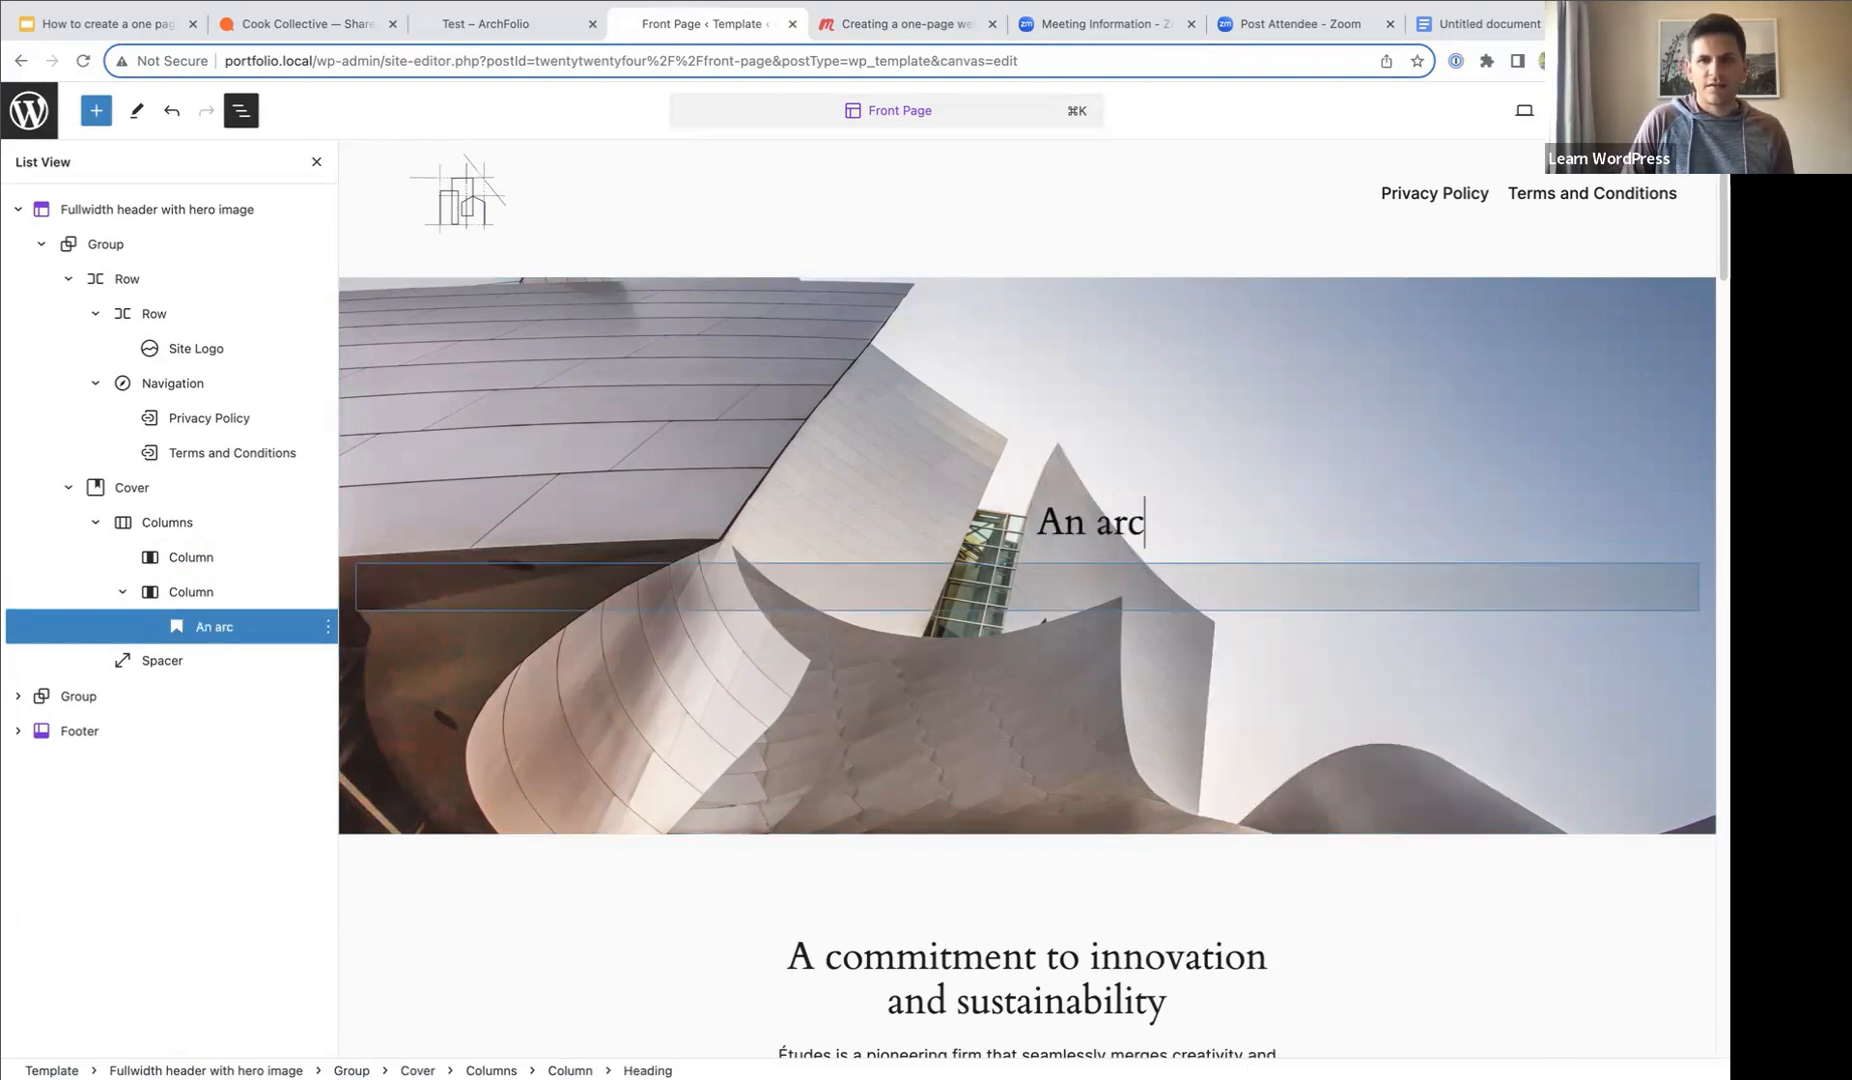
type("hitect wi")
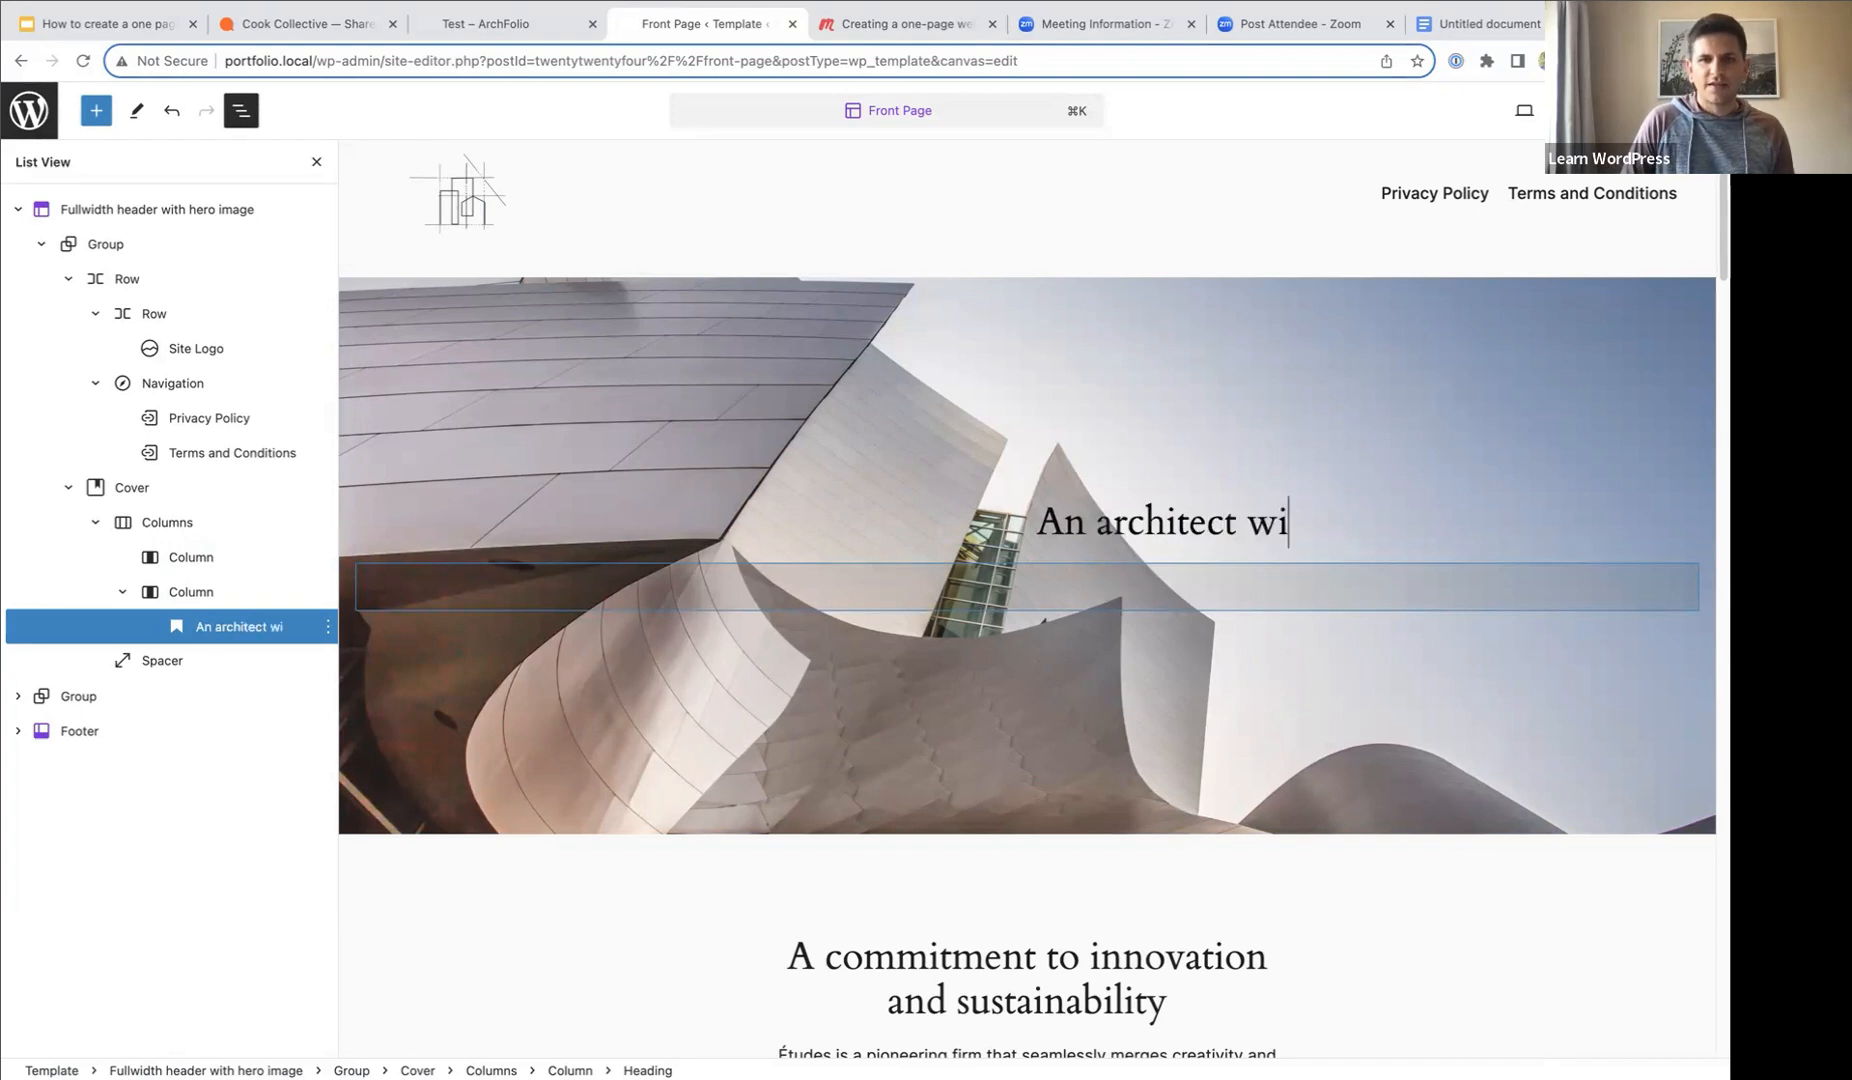
type("th a pass")
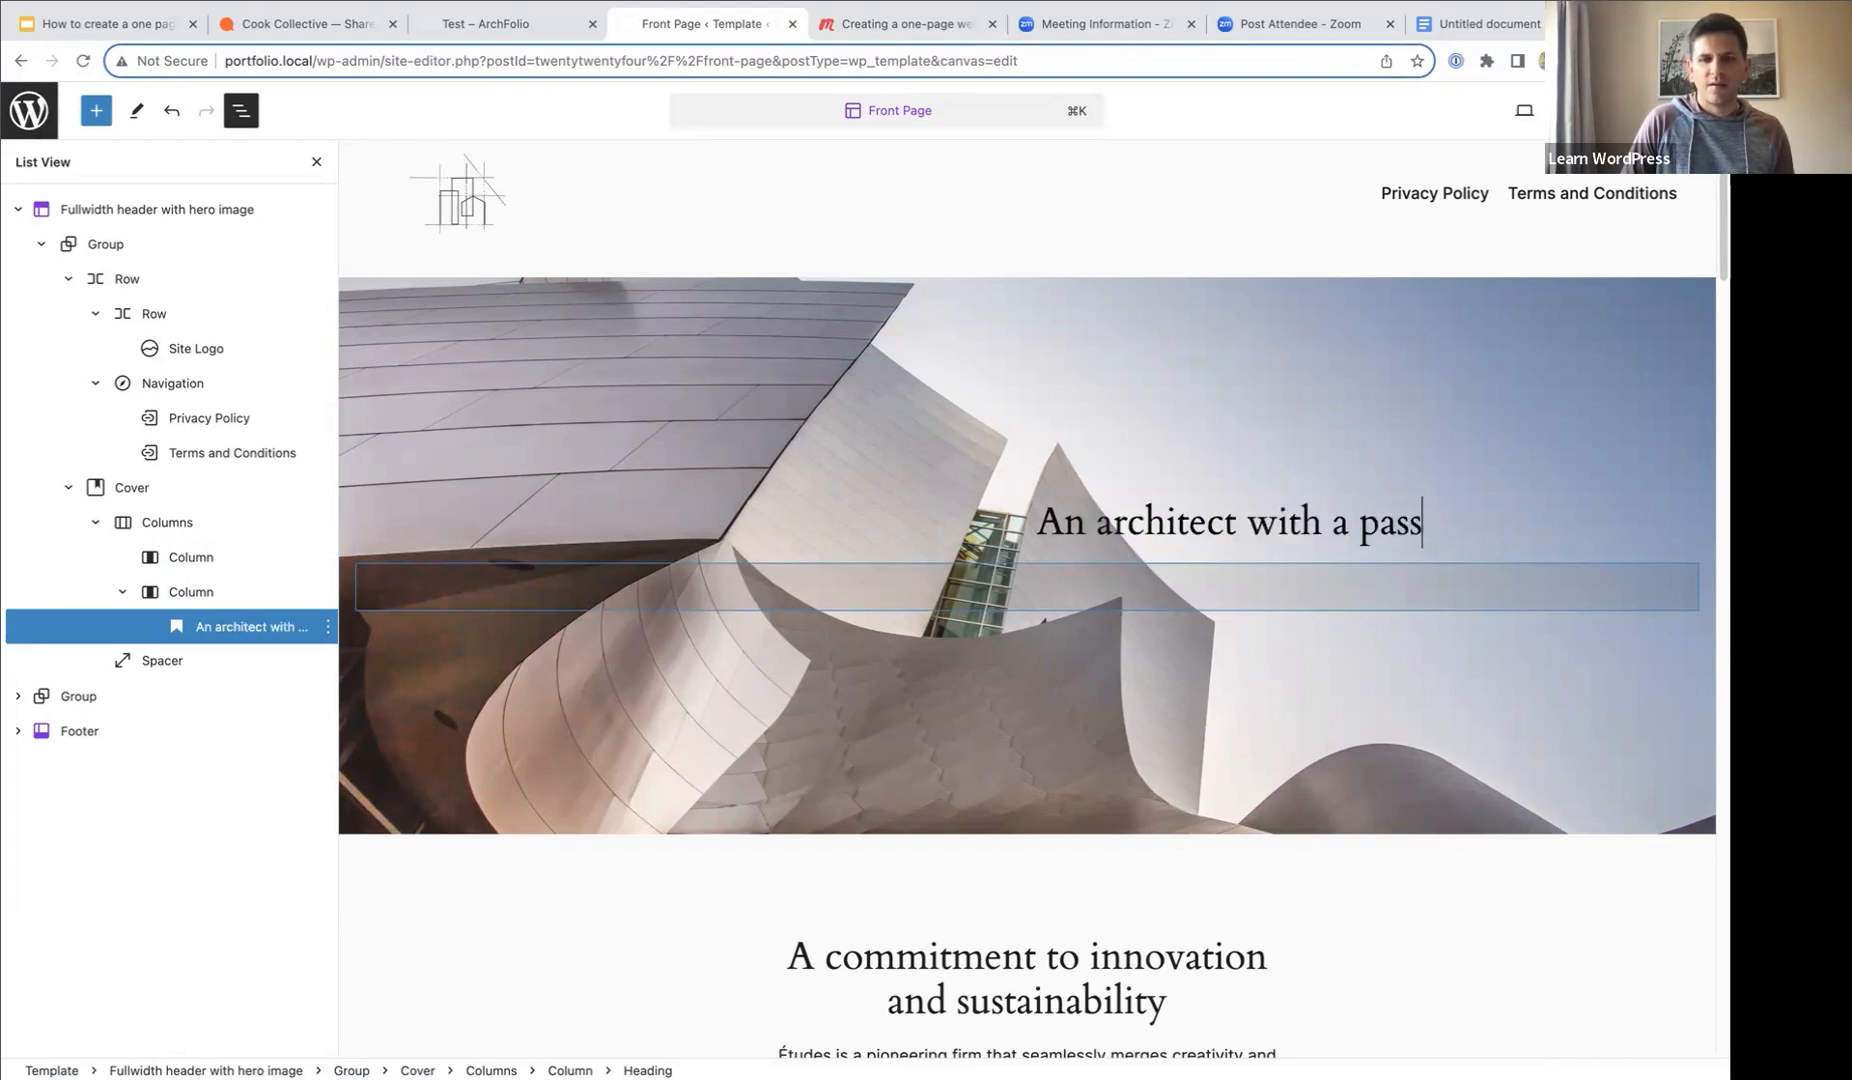
type("ion for e")
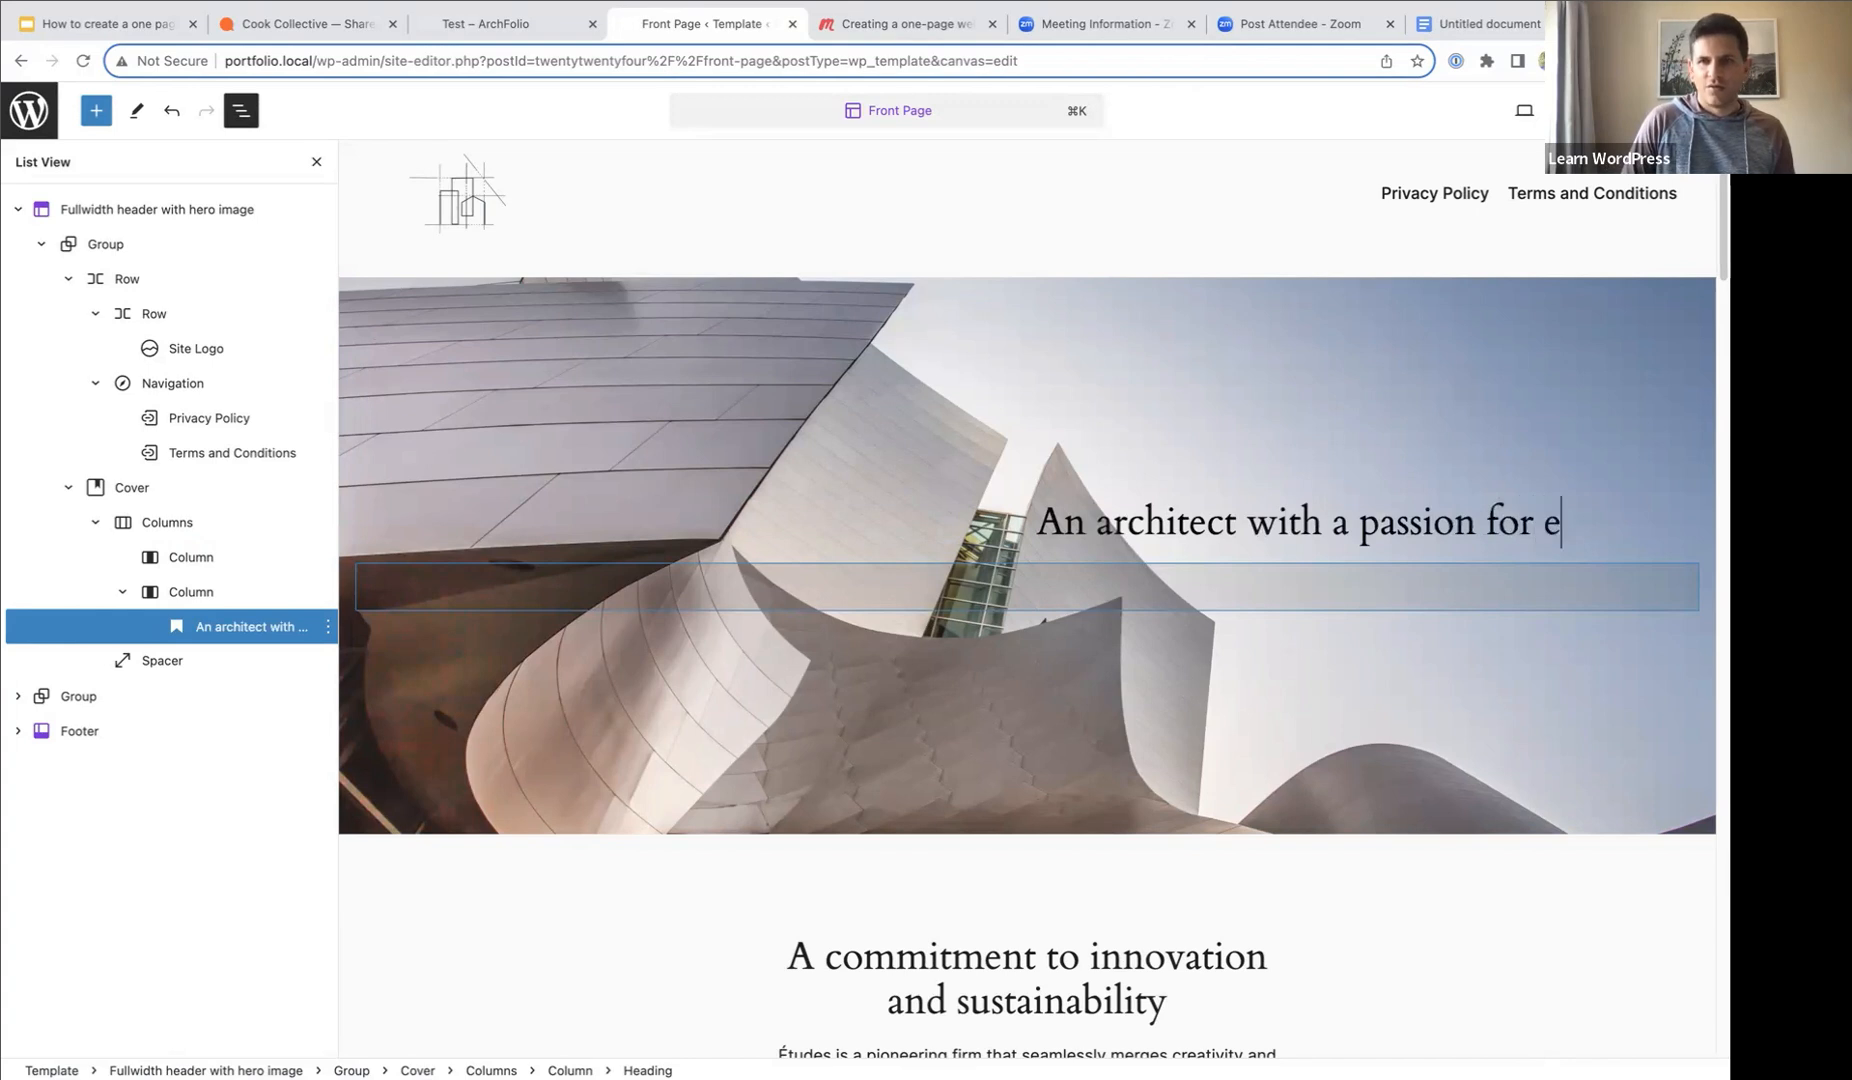
type("co-fri")
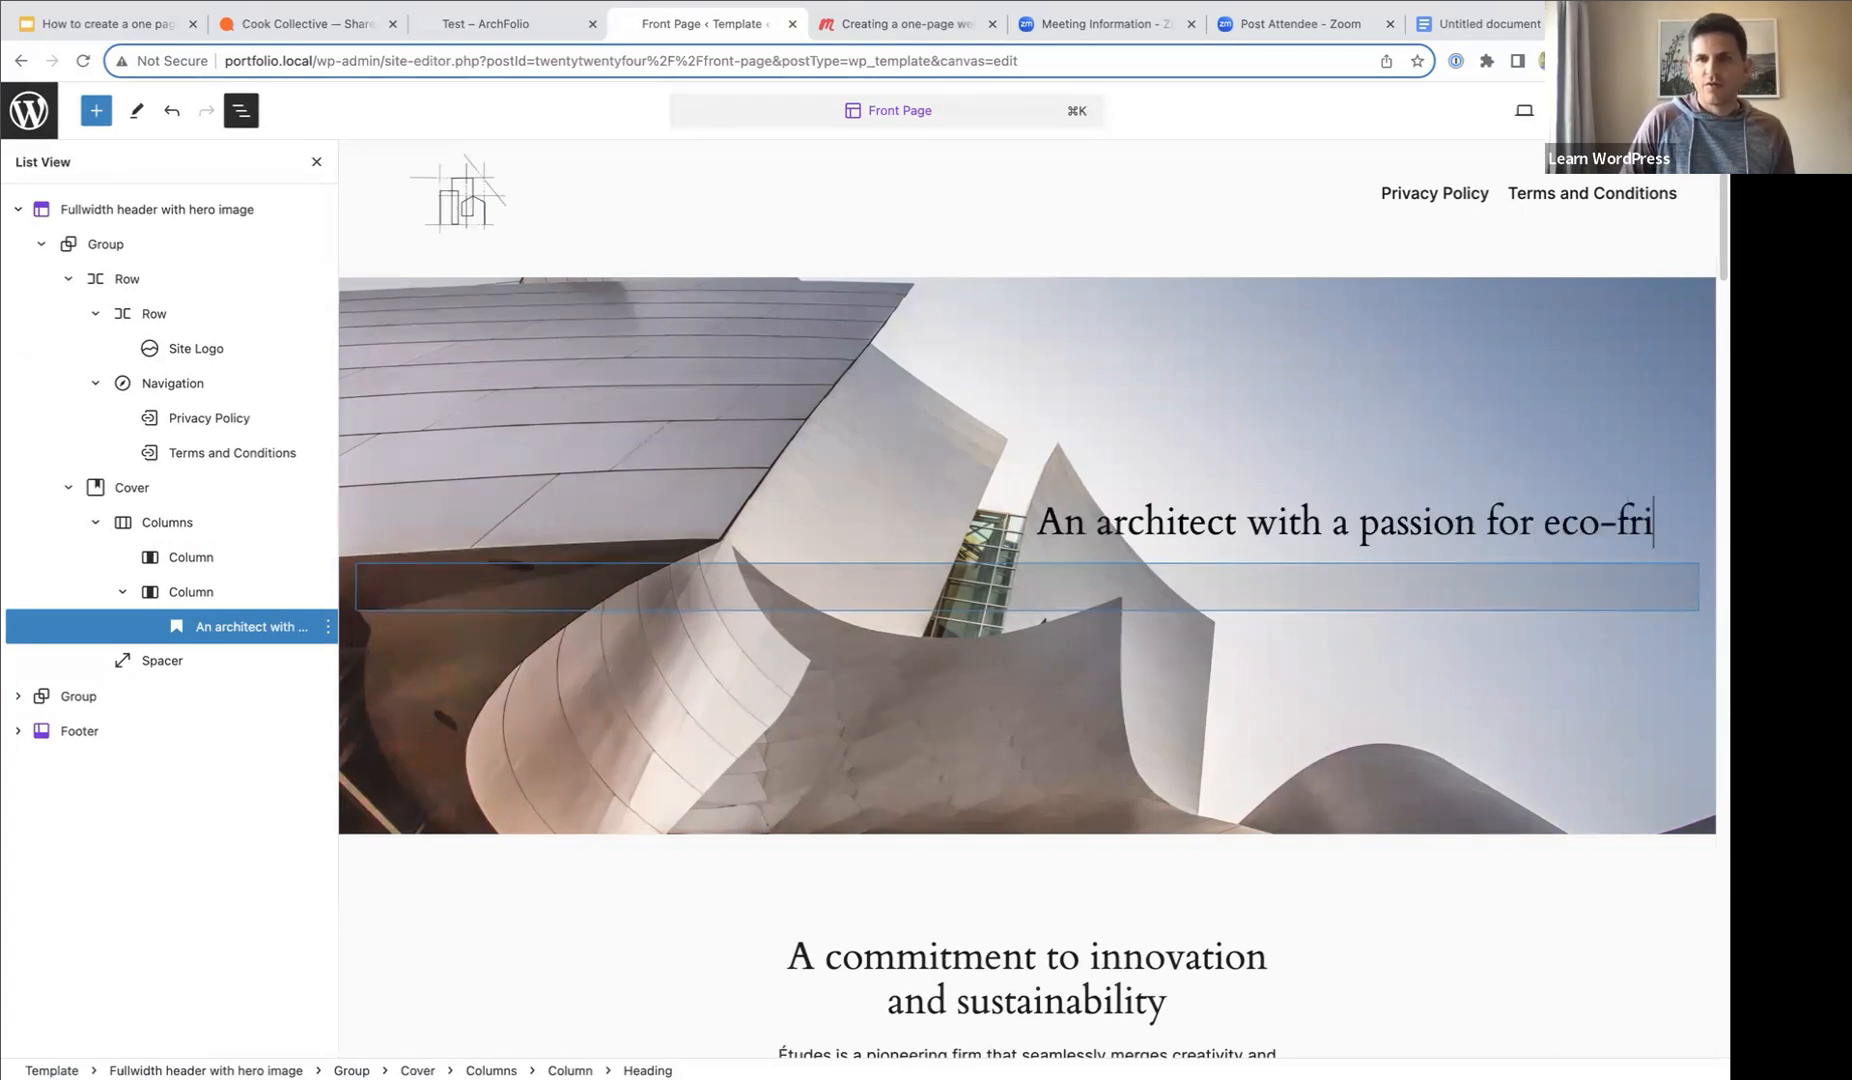
type("endly design")
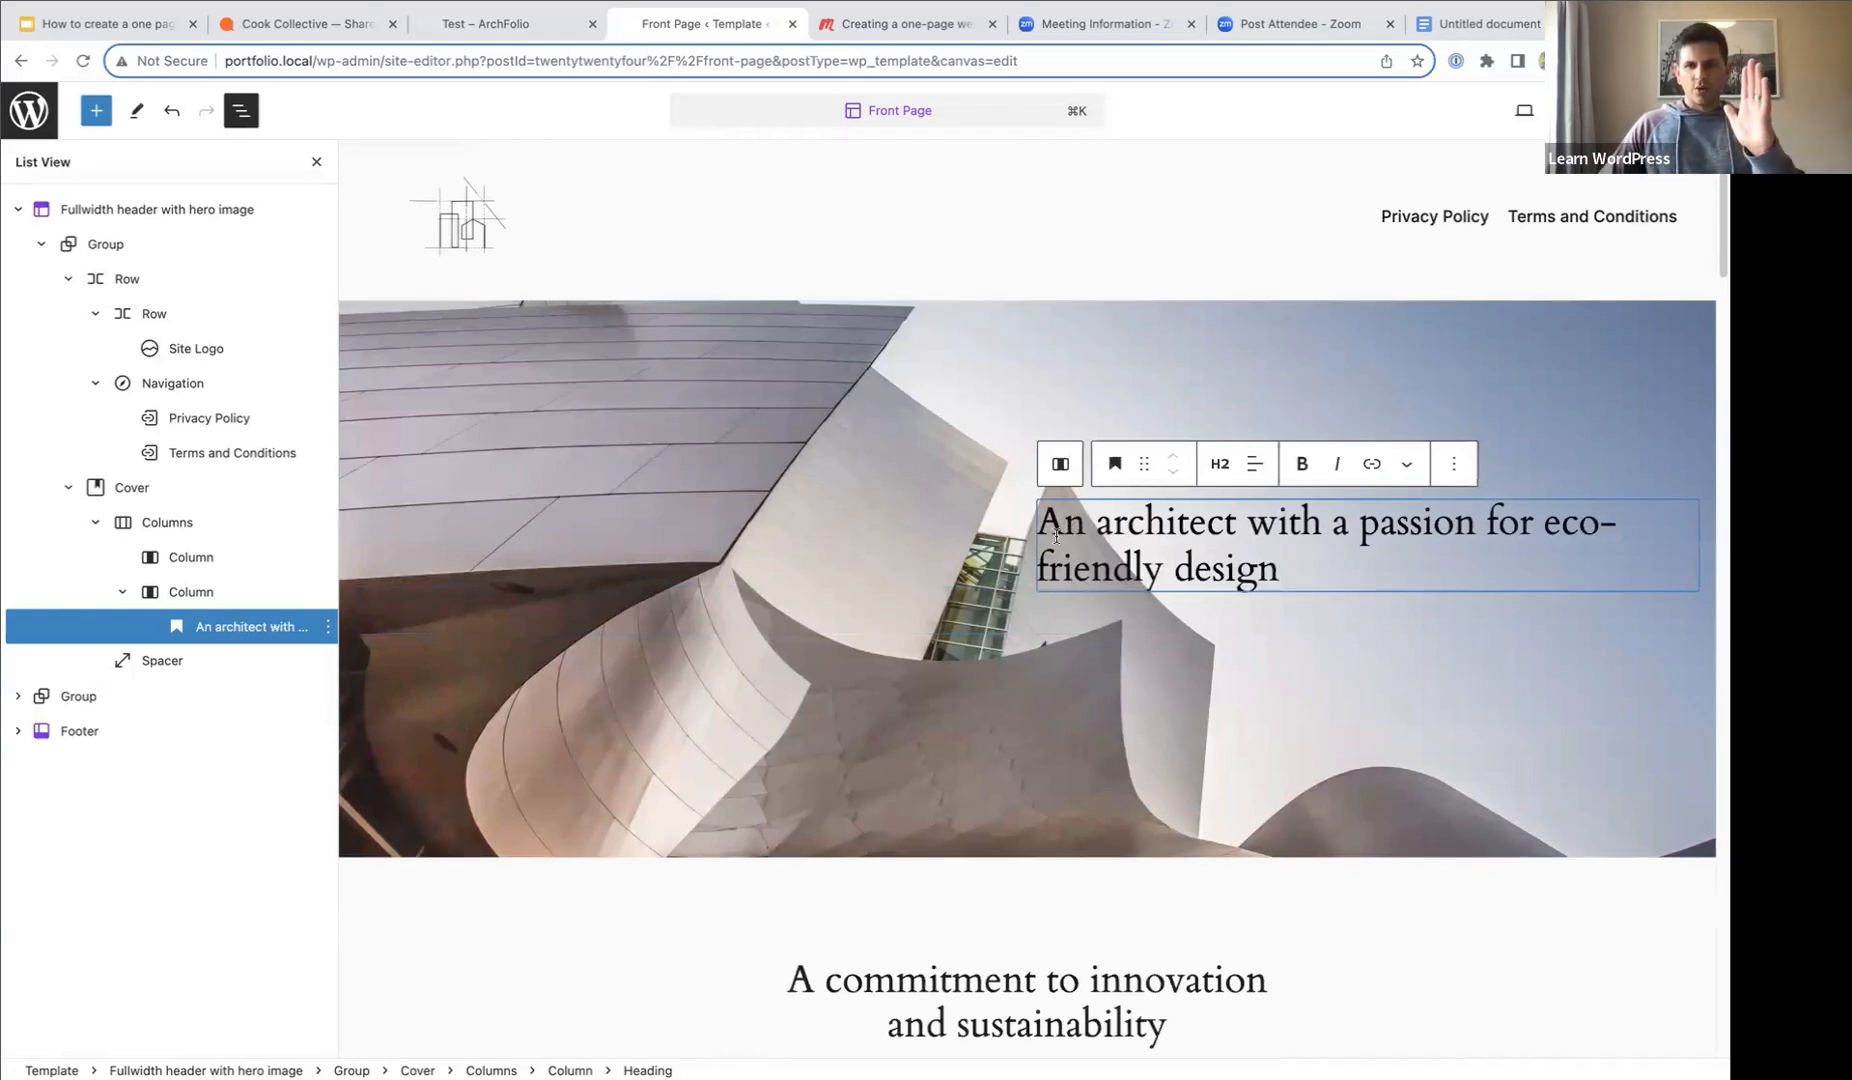
- Set the width of the empty first column in the Cover block to 70%
left_click(187, 561)
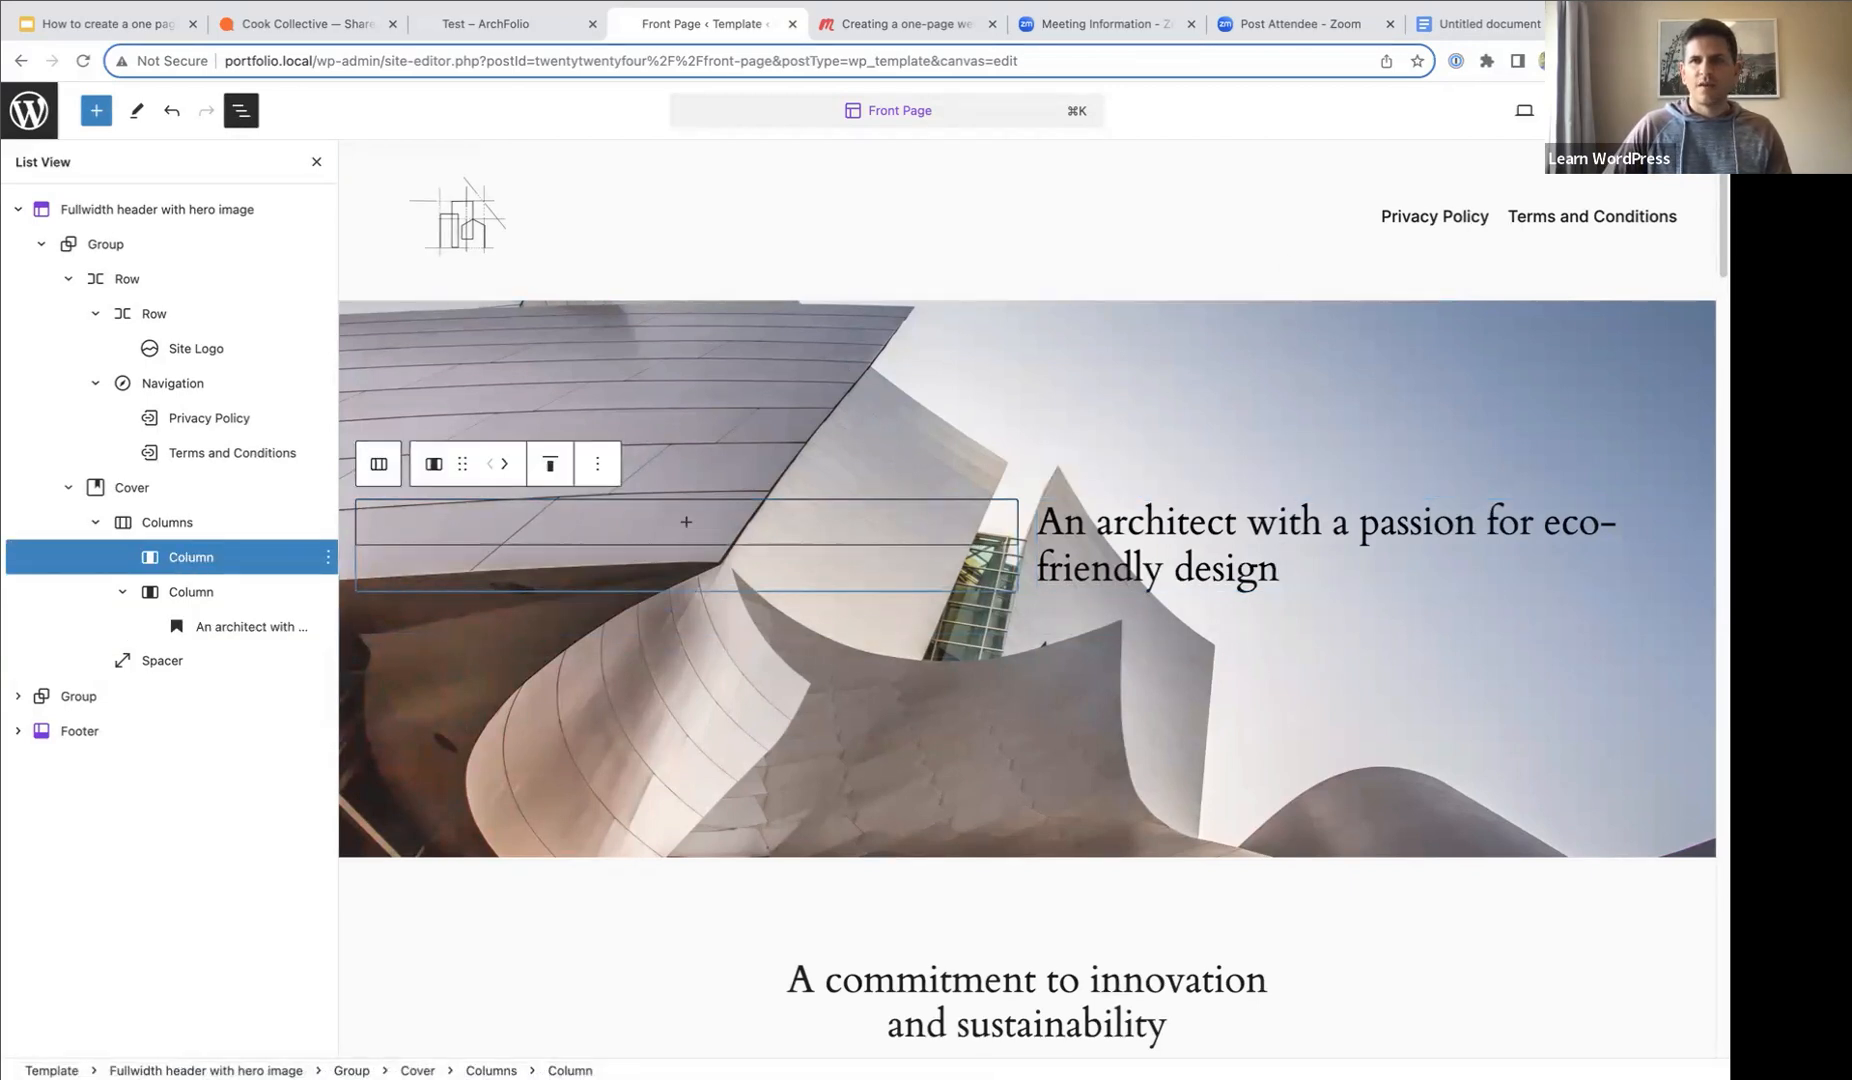
left_click(1627, 111)
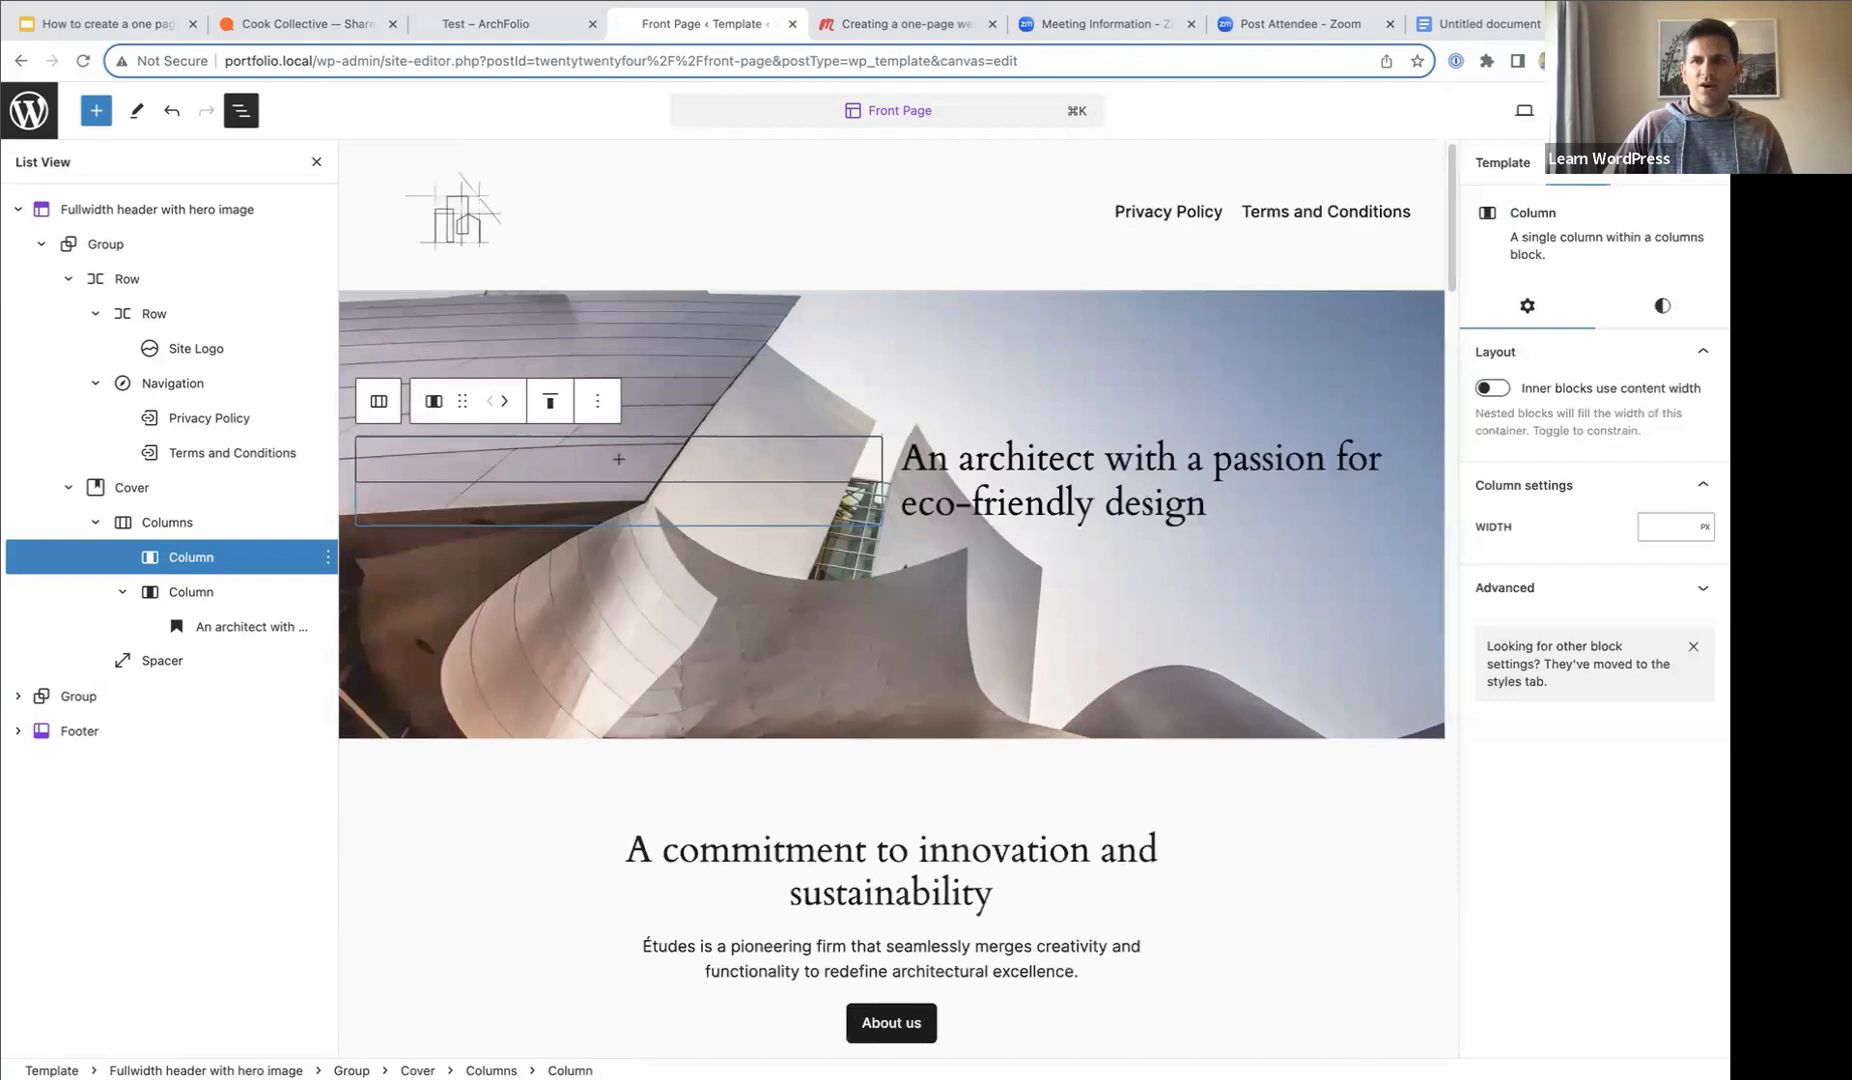
left_click(1704, 527)
left_click(1708, 553)
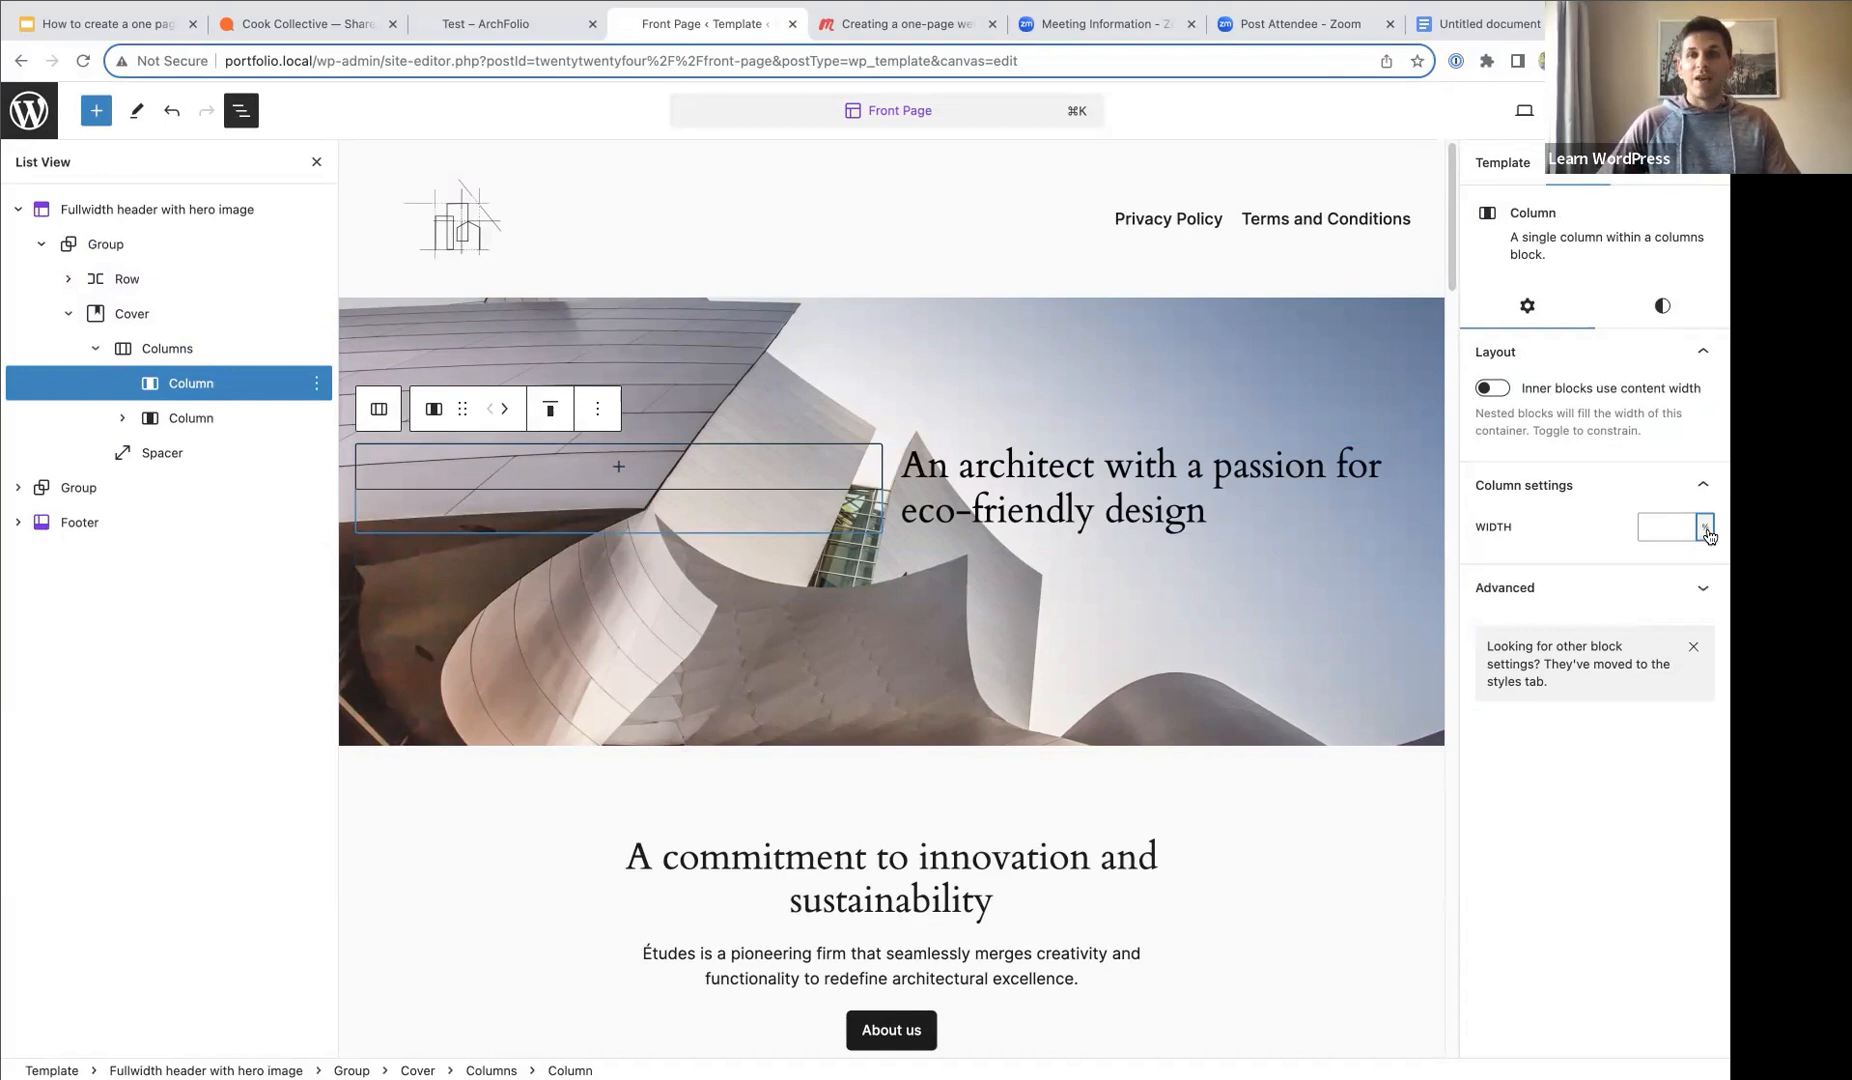
left_click(1649, 530)
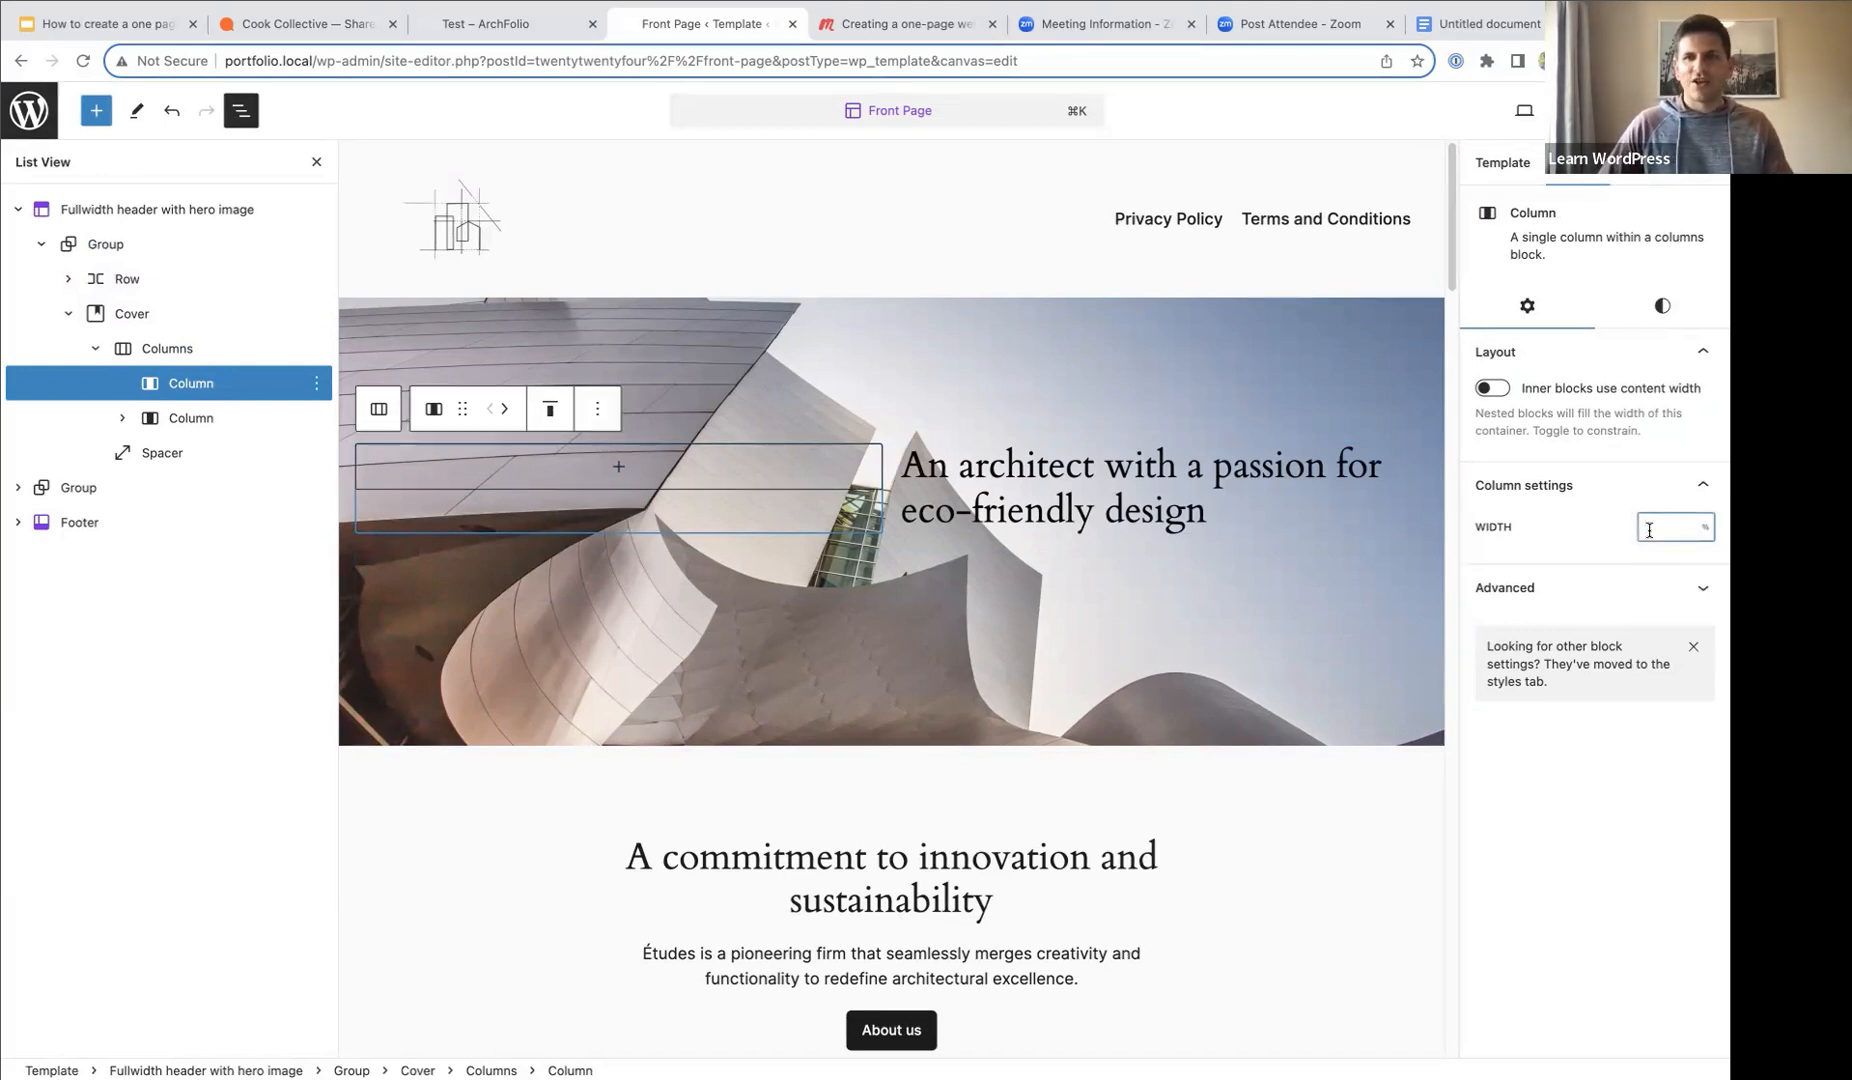
type("70")
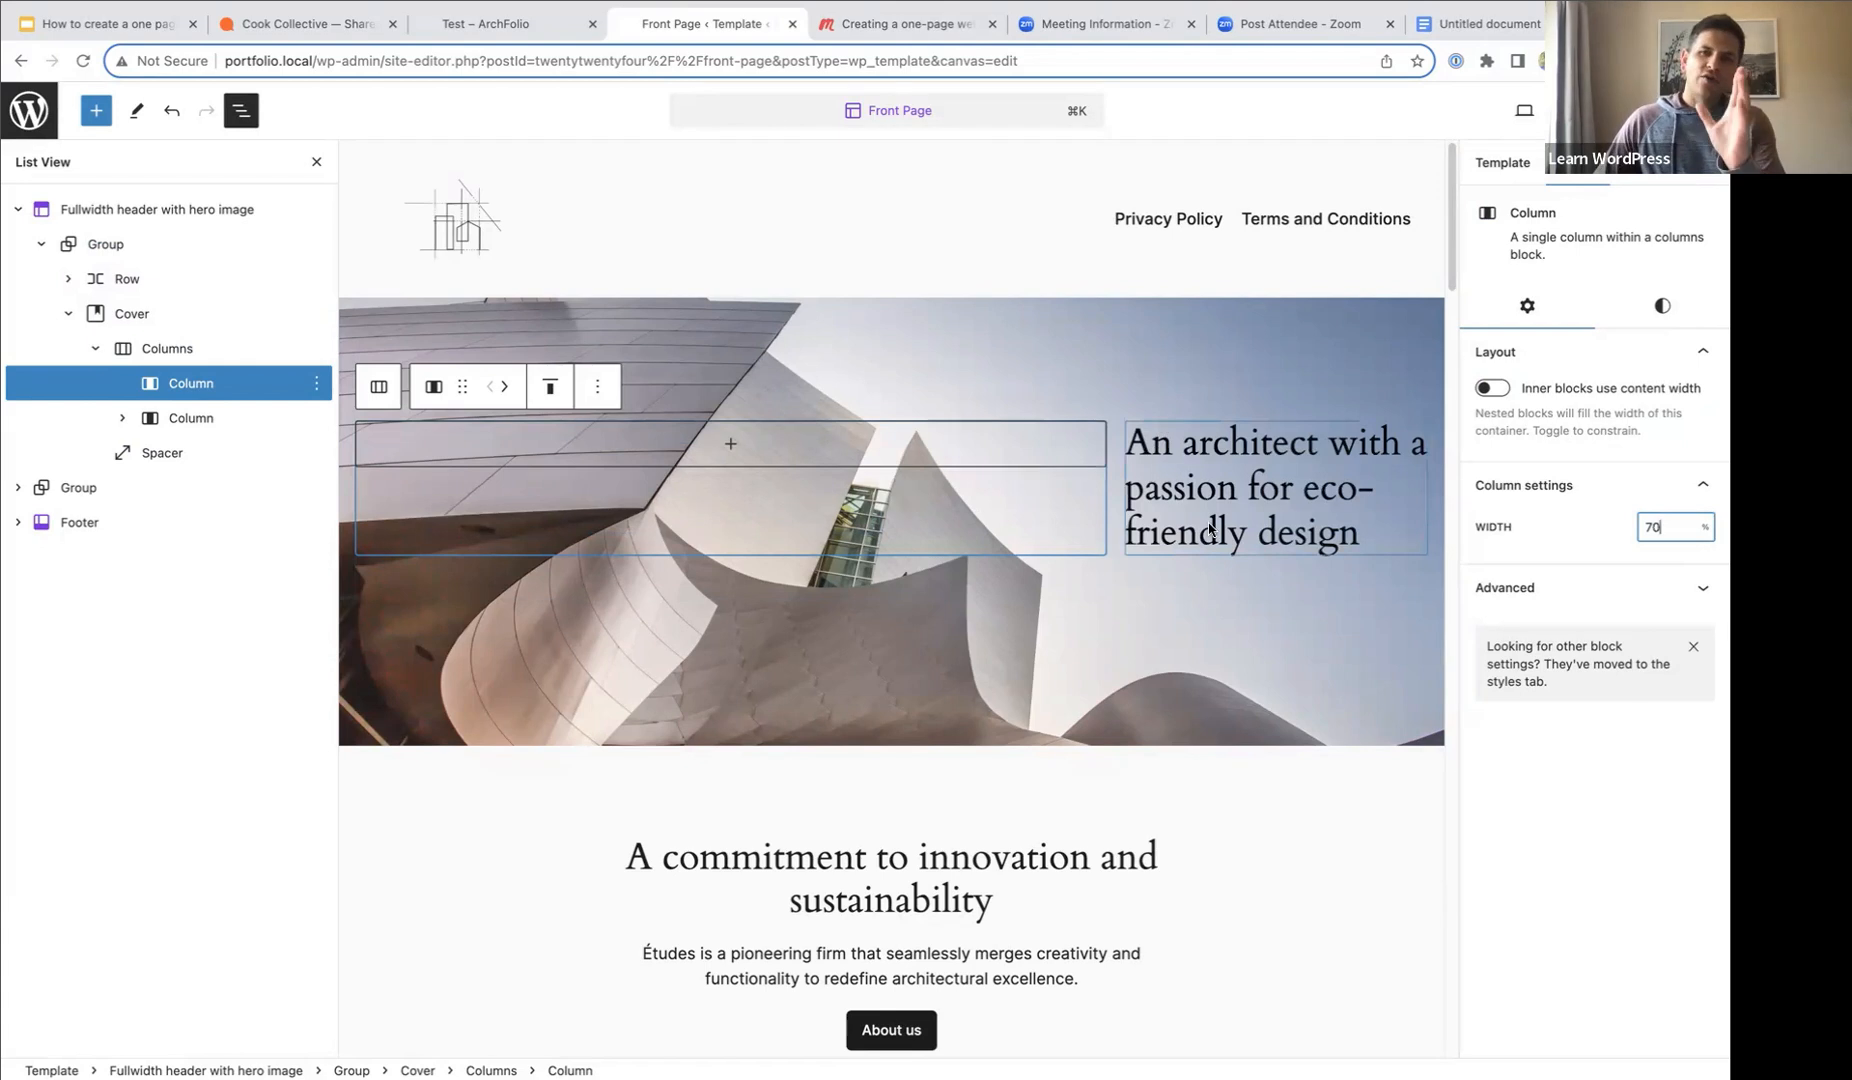
- Select the Cover block and hide the List View and block settings to review the hero section at full width
left_click(316, 166)
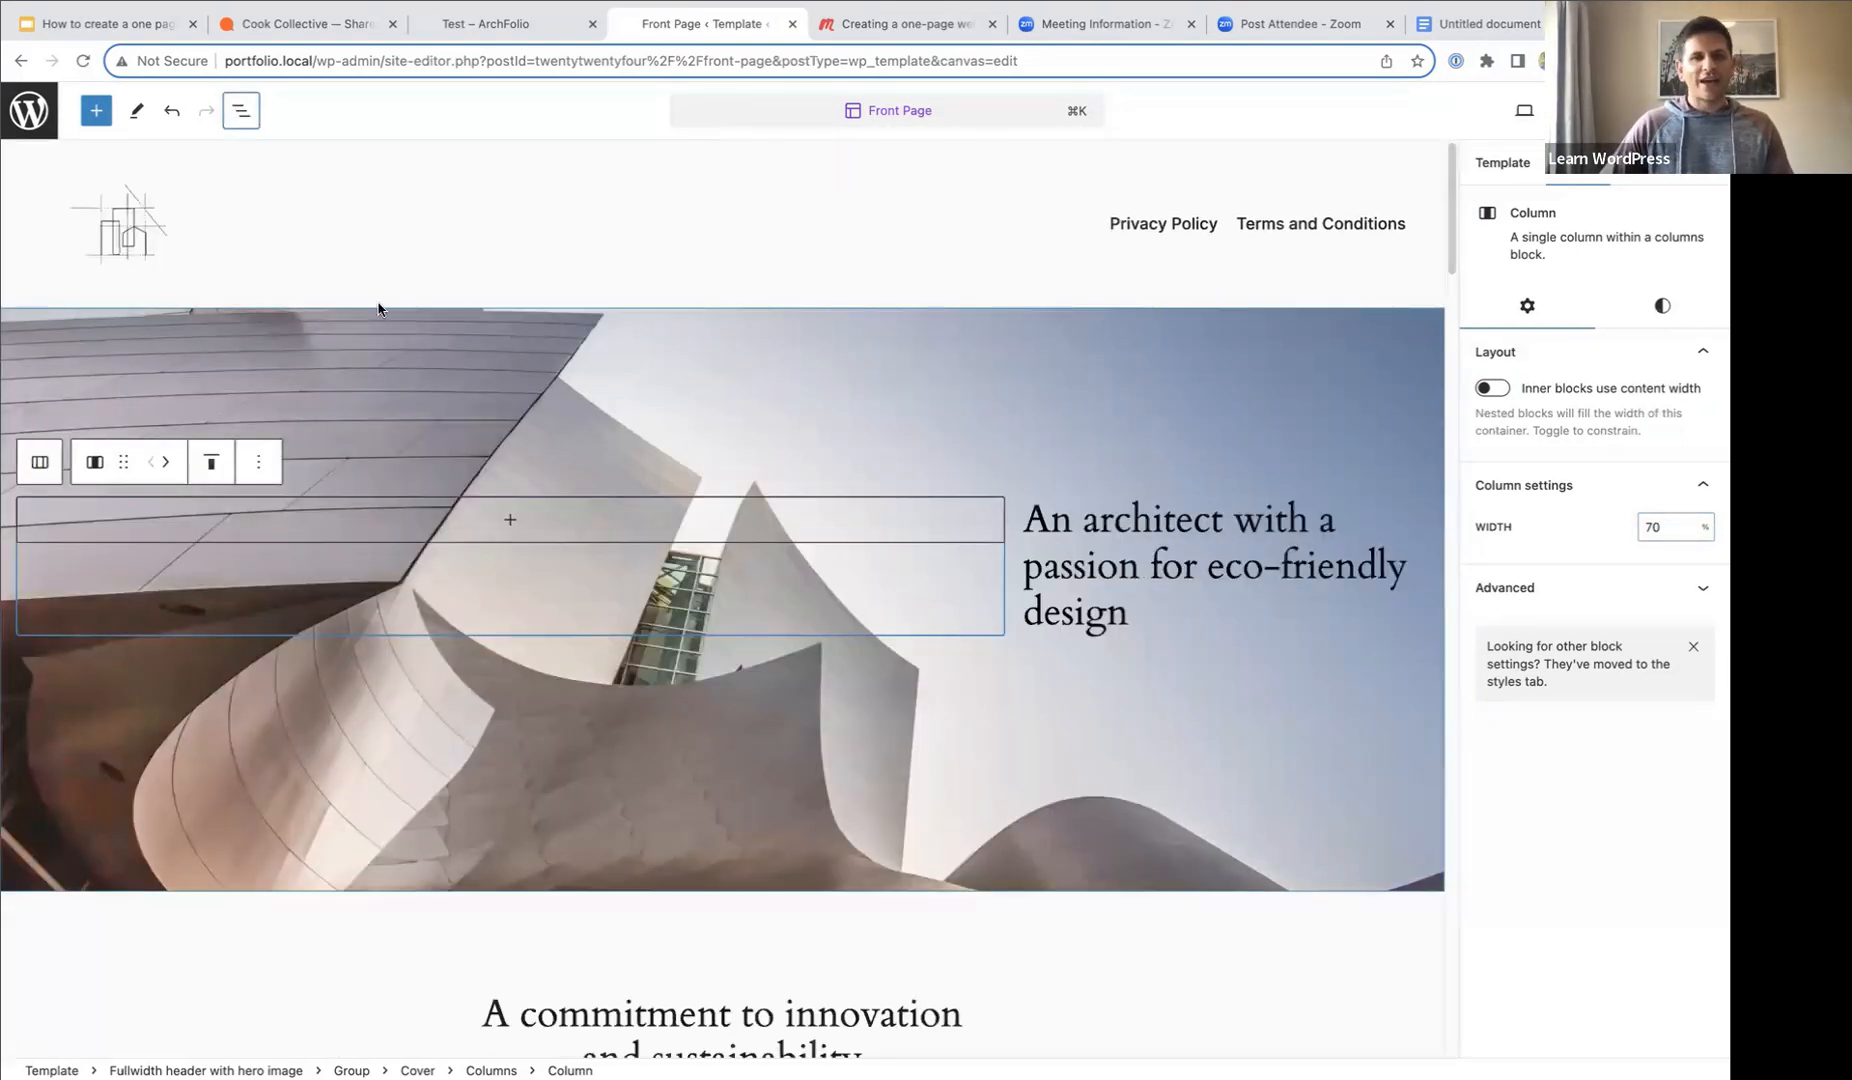
left_click(333, 365)
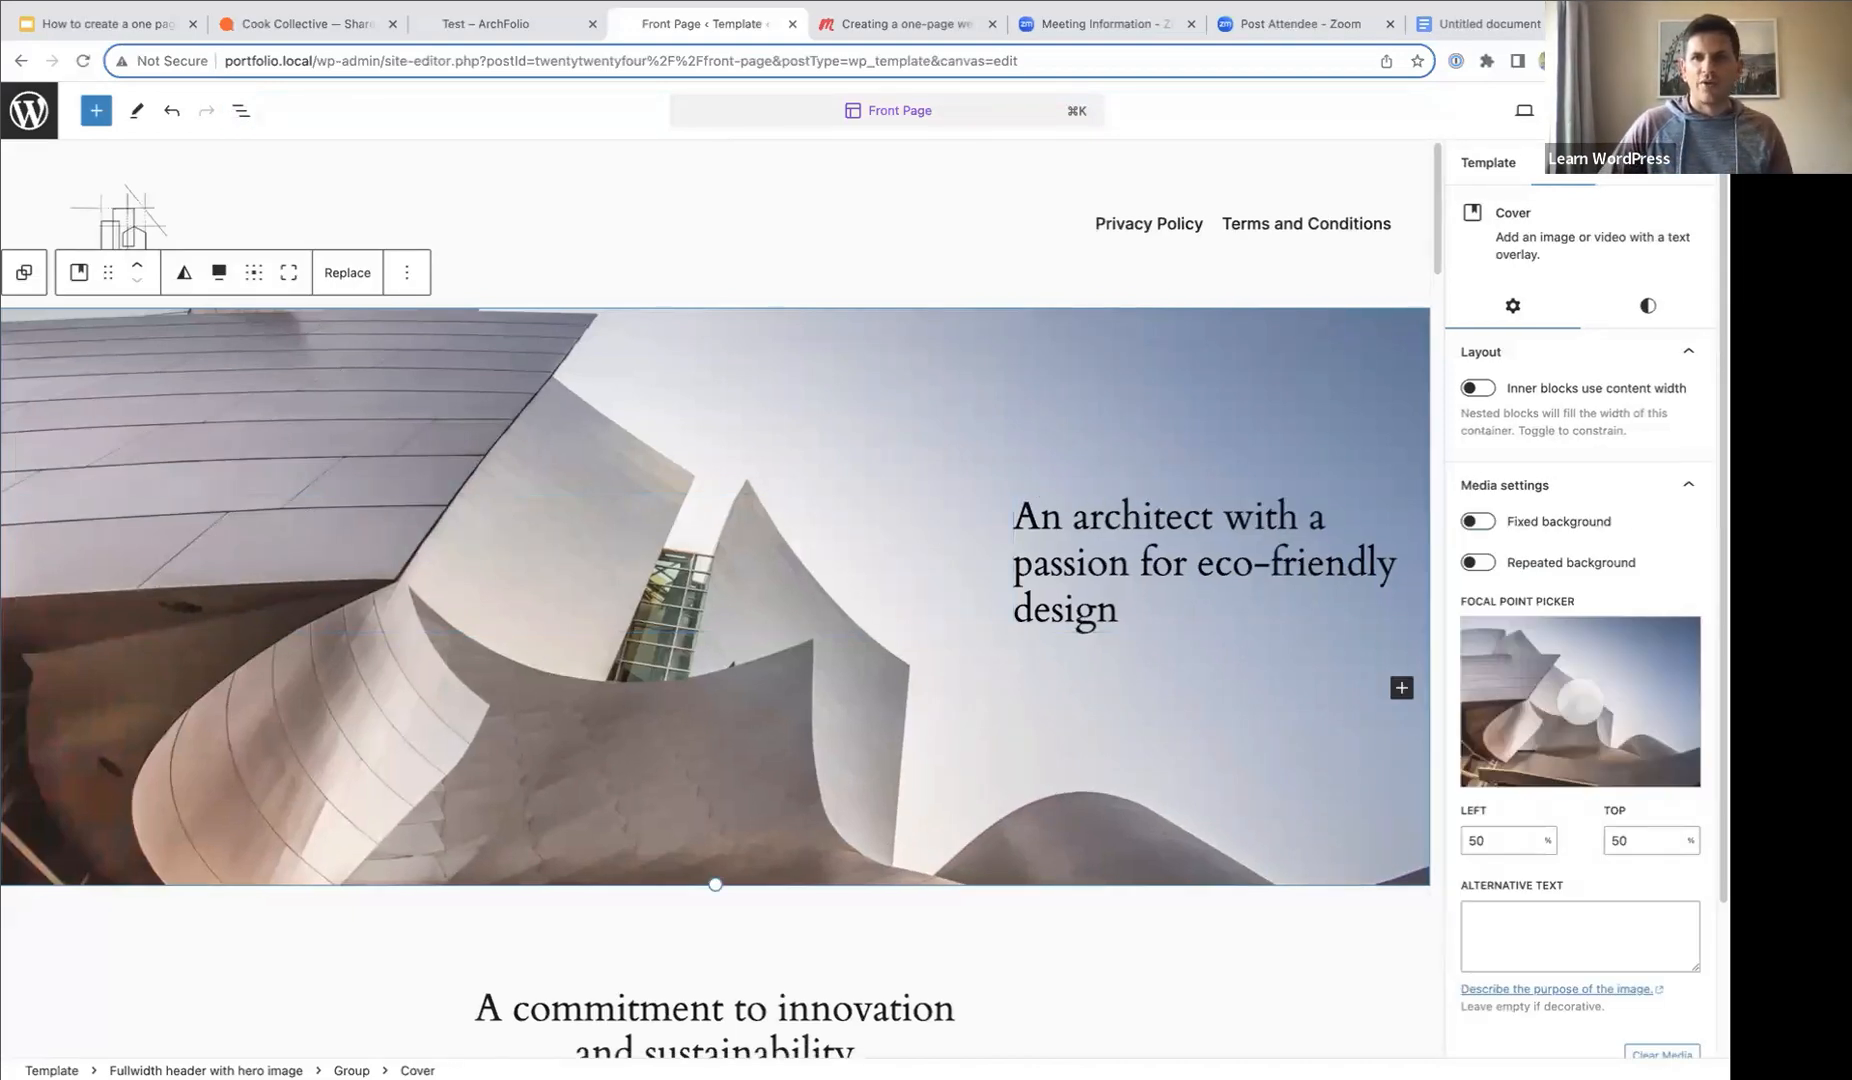
left_click(1623, 111)
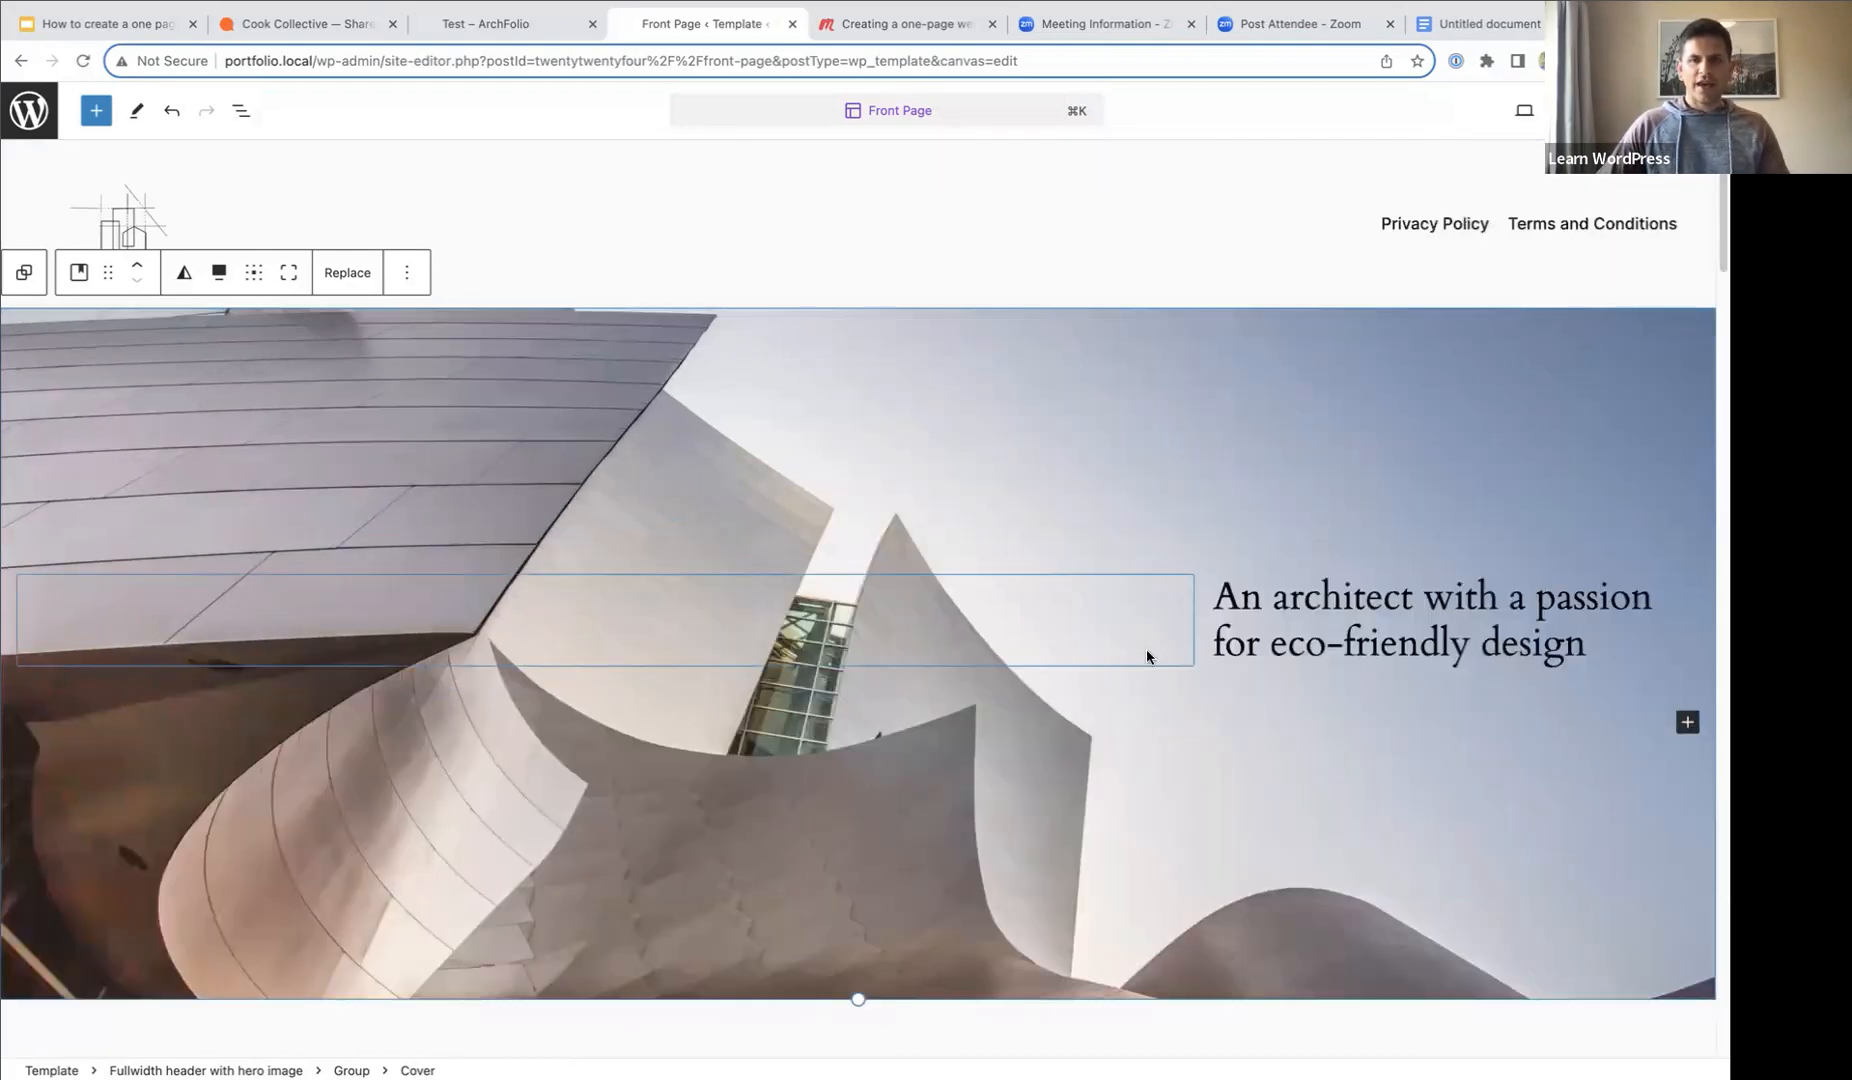
scroll(1146, 651, "down", 1)
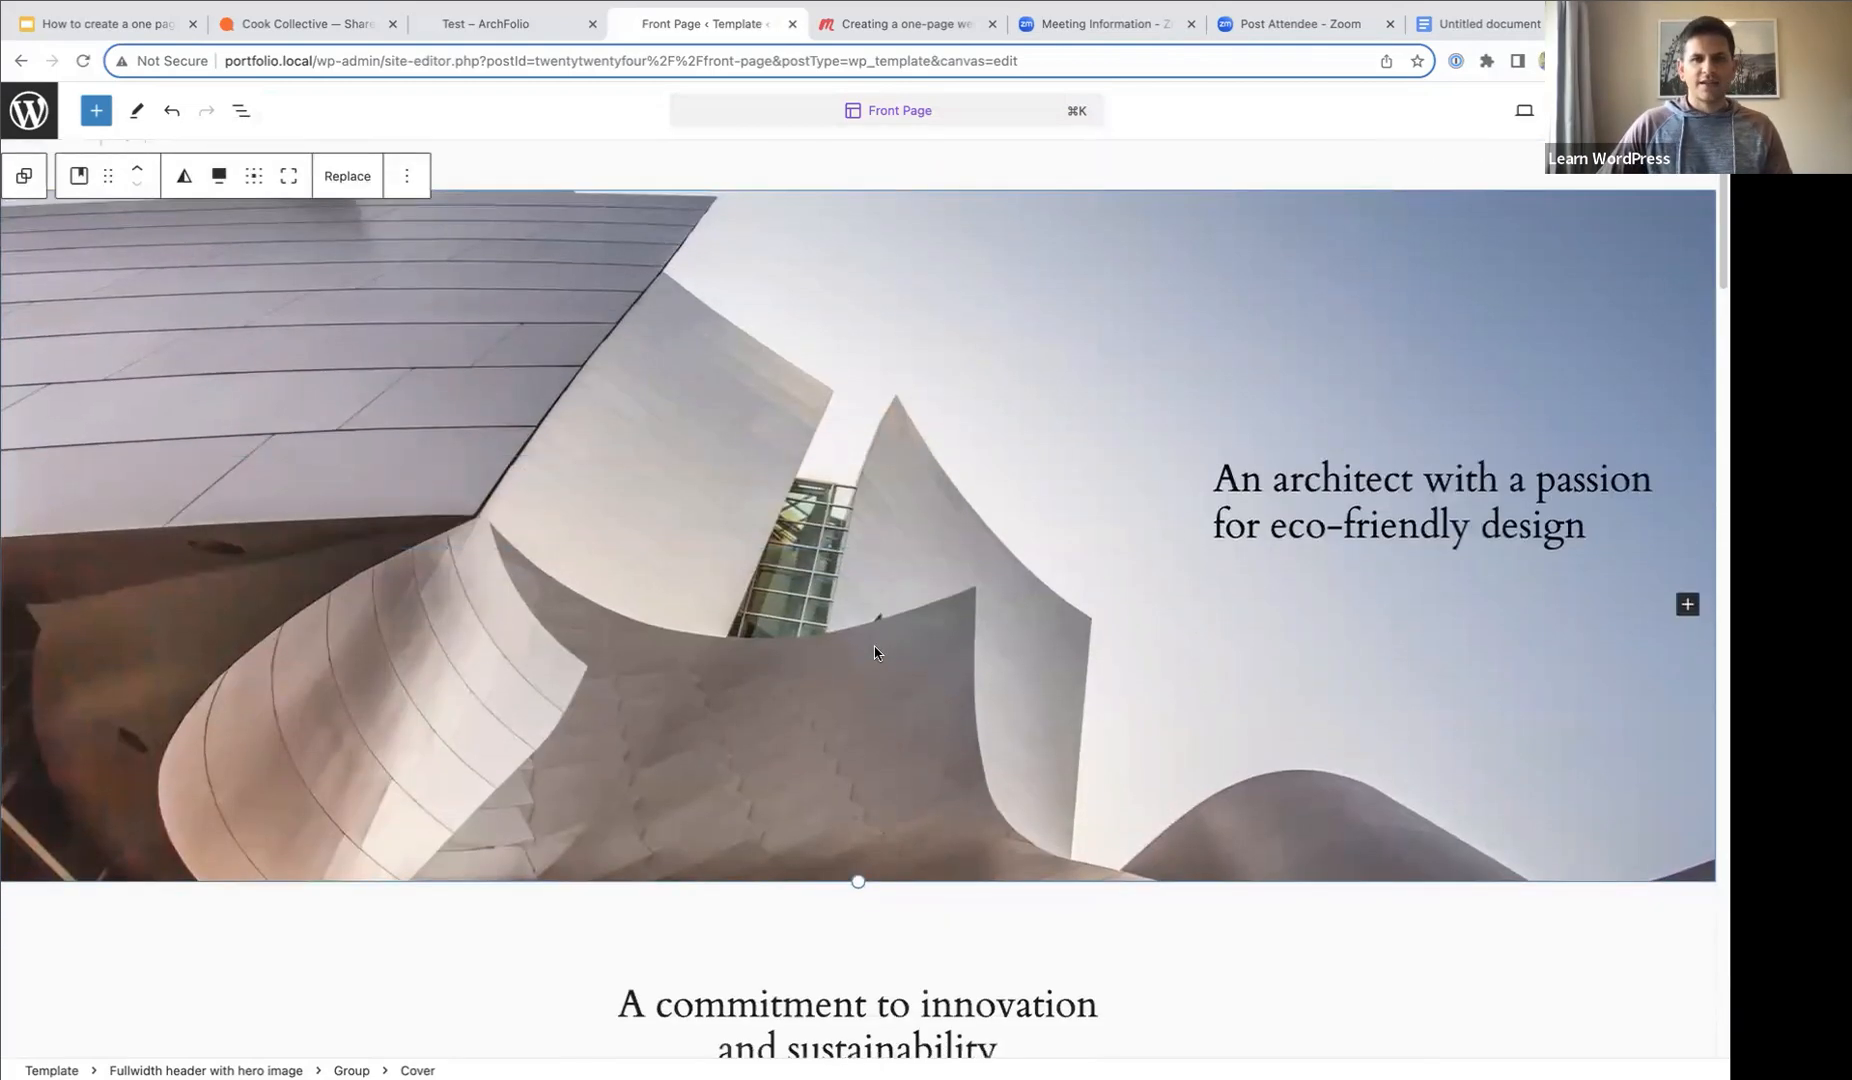
- Set the Cover block's vertical padding to 4 and its horizontal padding to 5
left_click(241, 110)
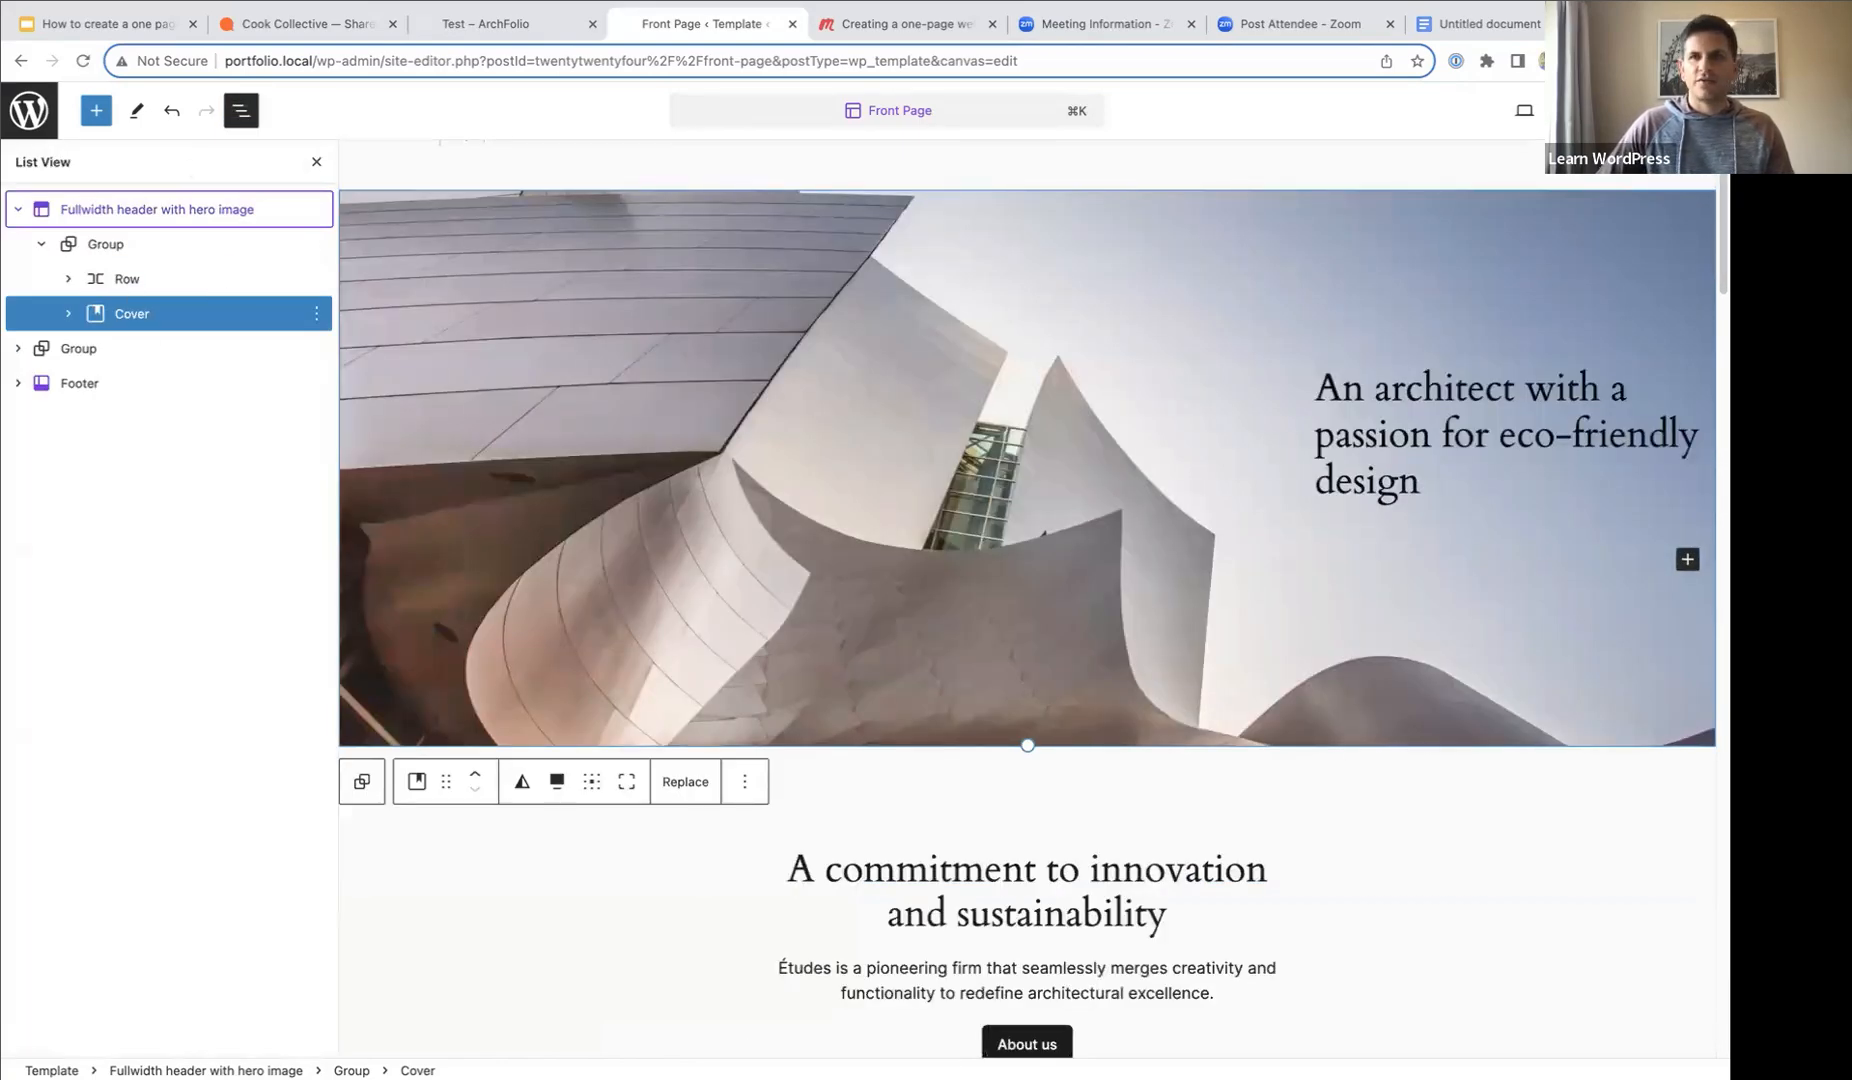
left_click(1636, 110)
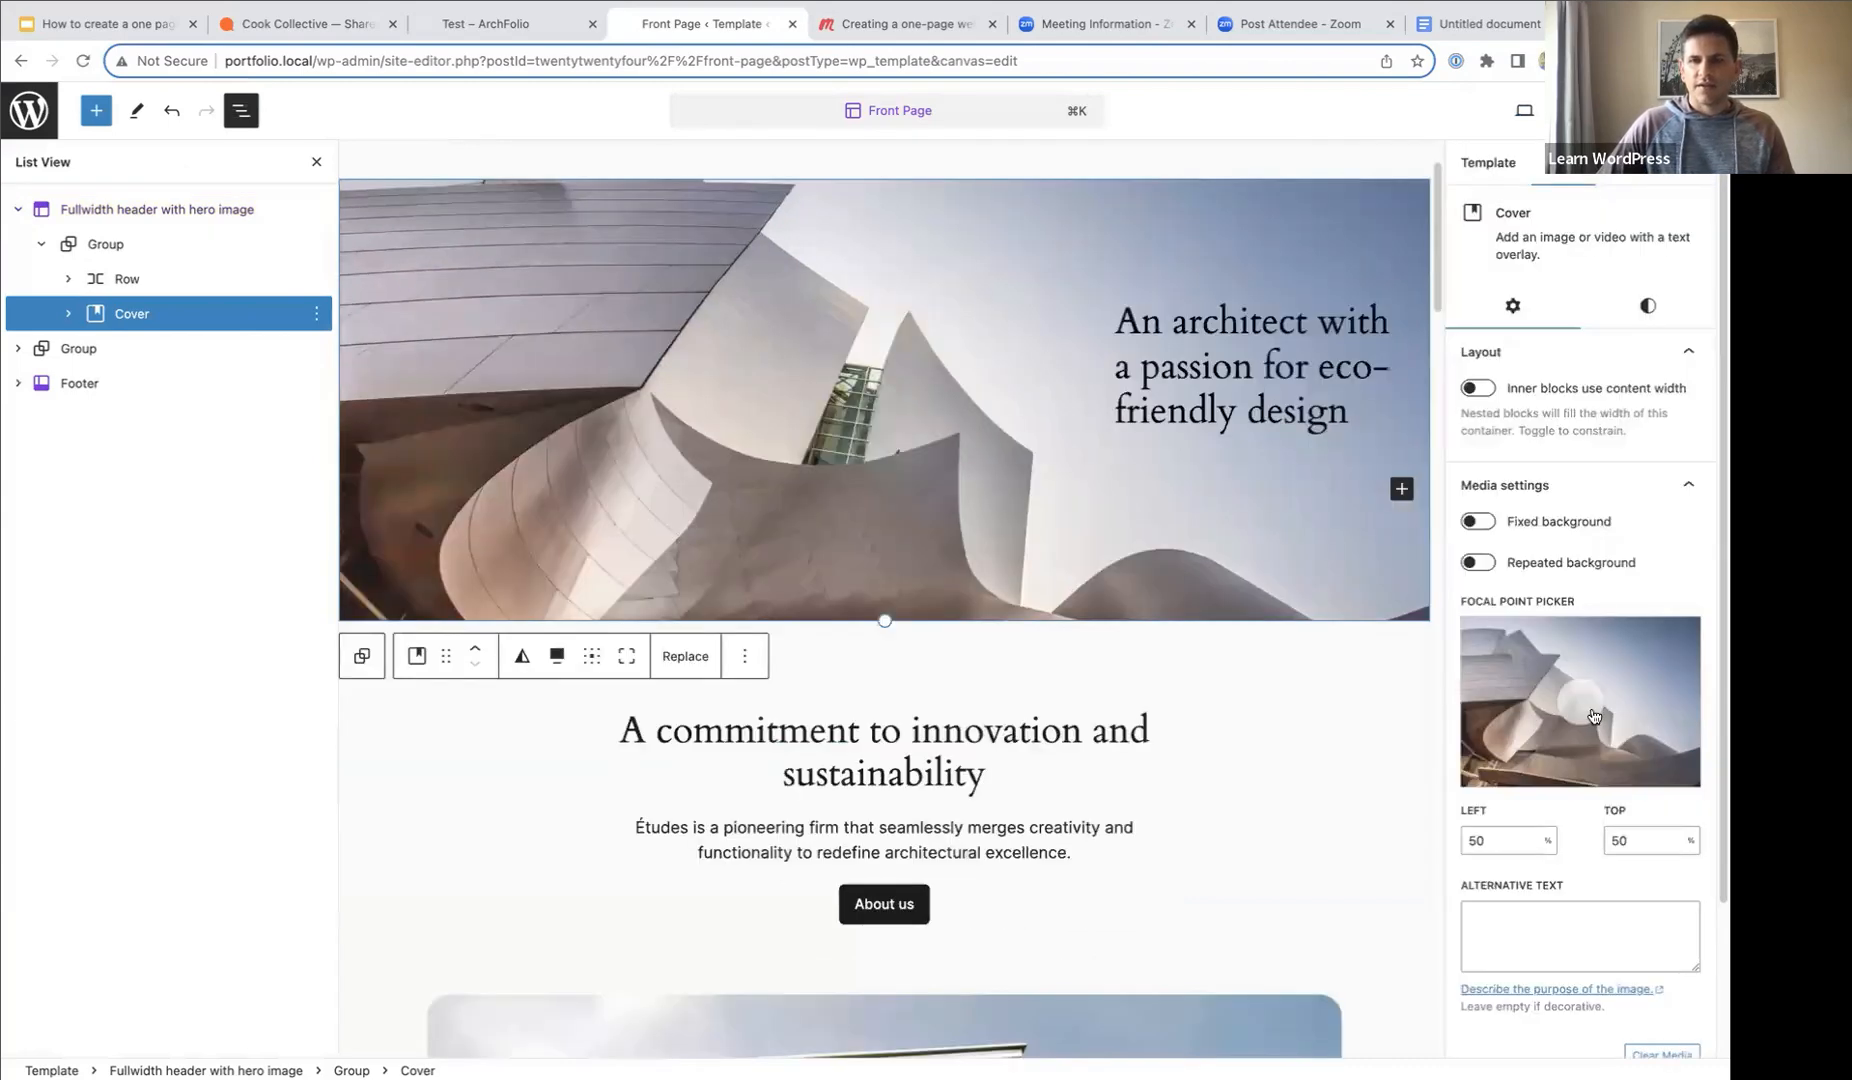
scroll(1593, 700, "down", 2)
scroll(1591, 690, "up", 3)
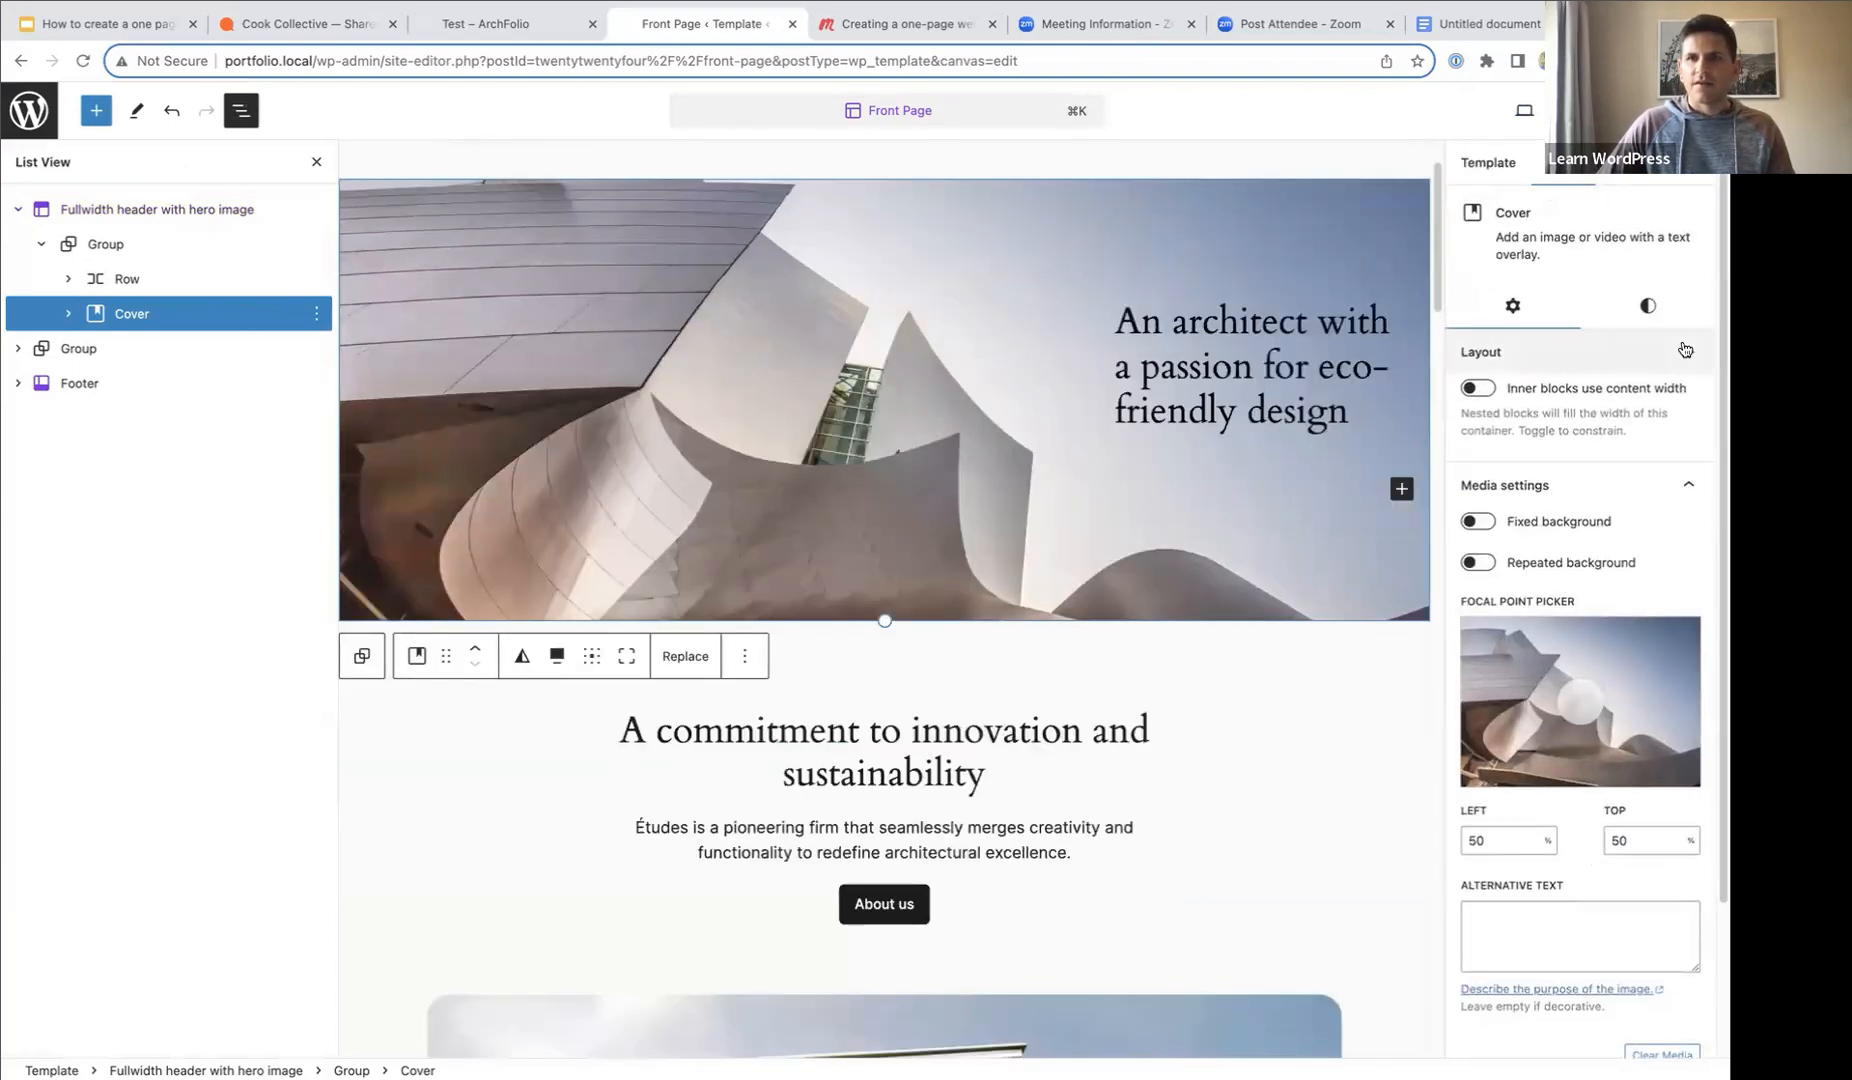
left_click(1650, 310)
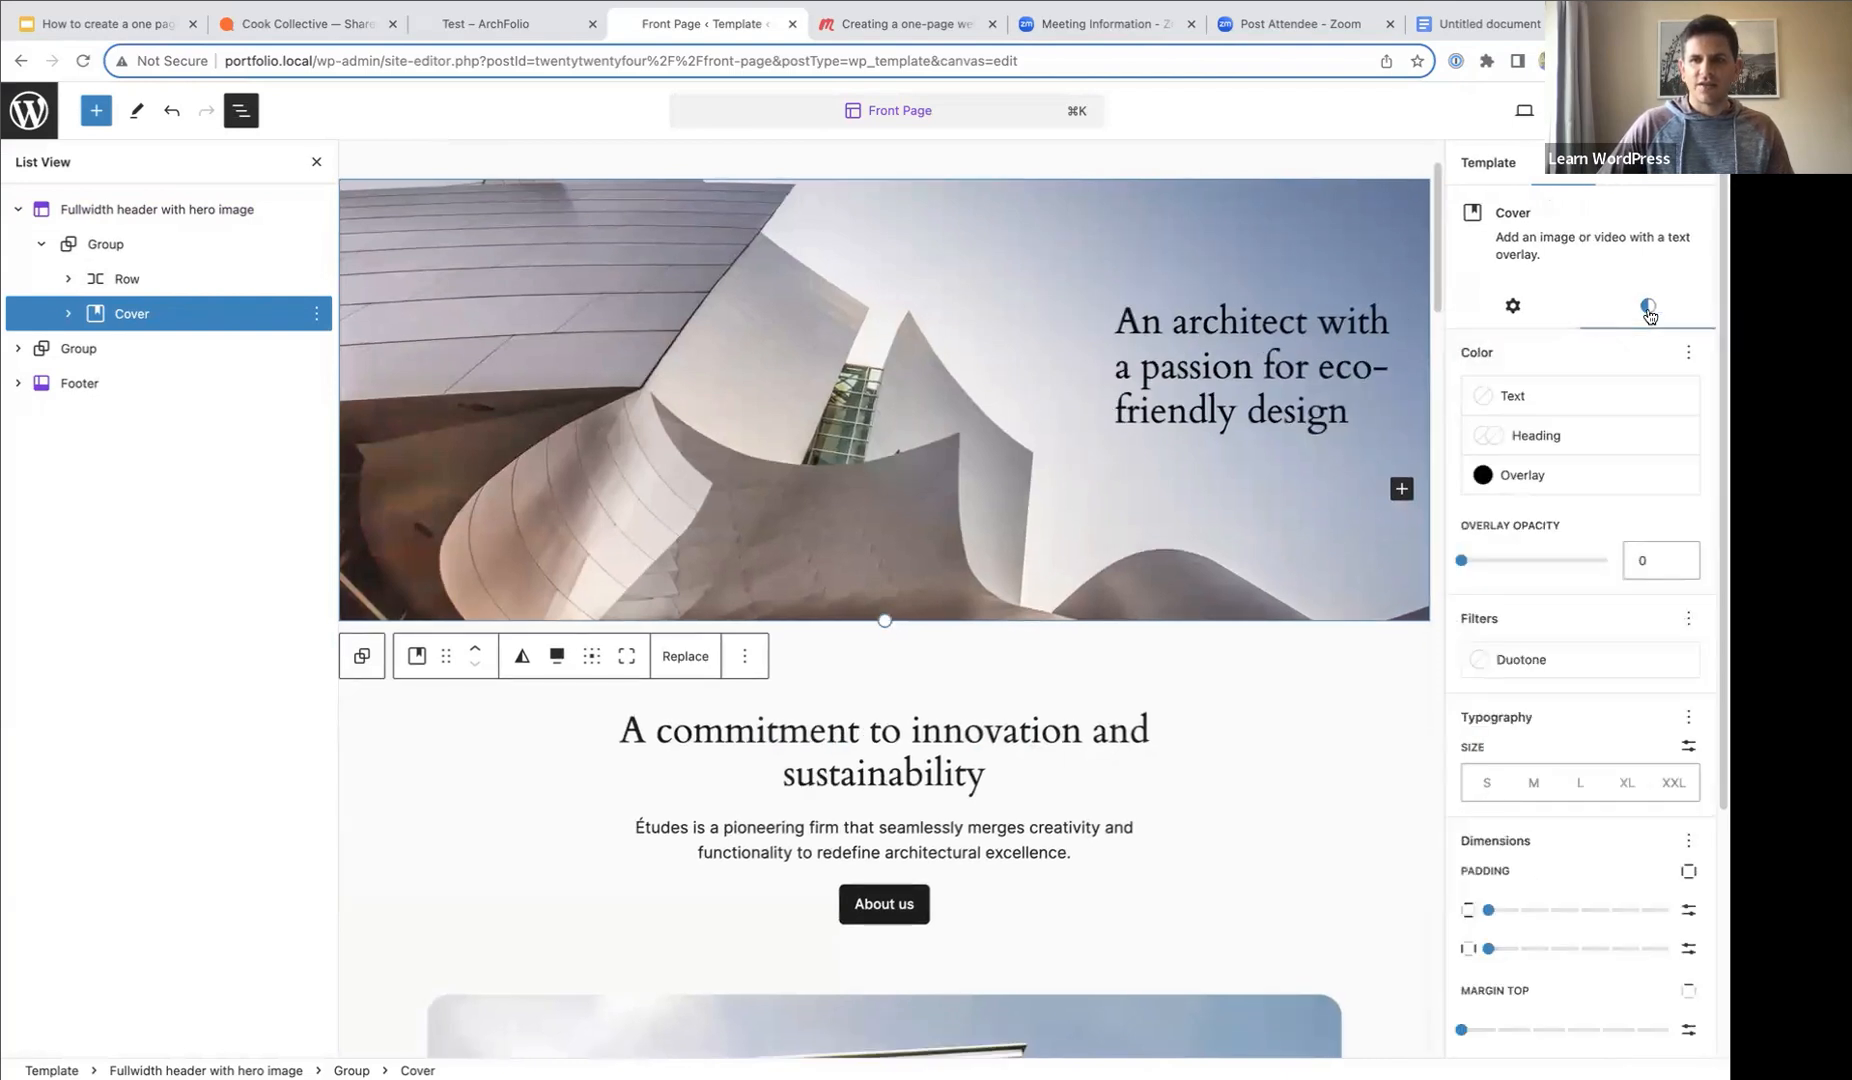
scroll(1686, 504, "down", 2)
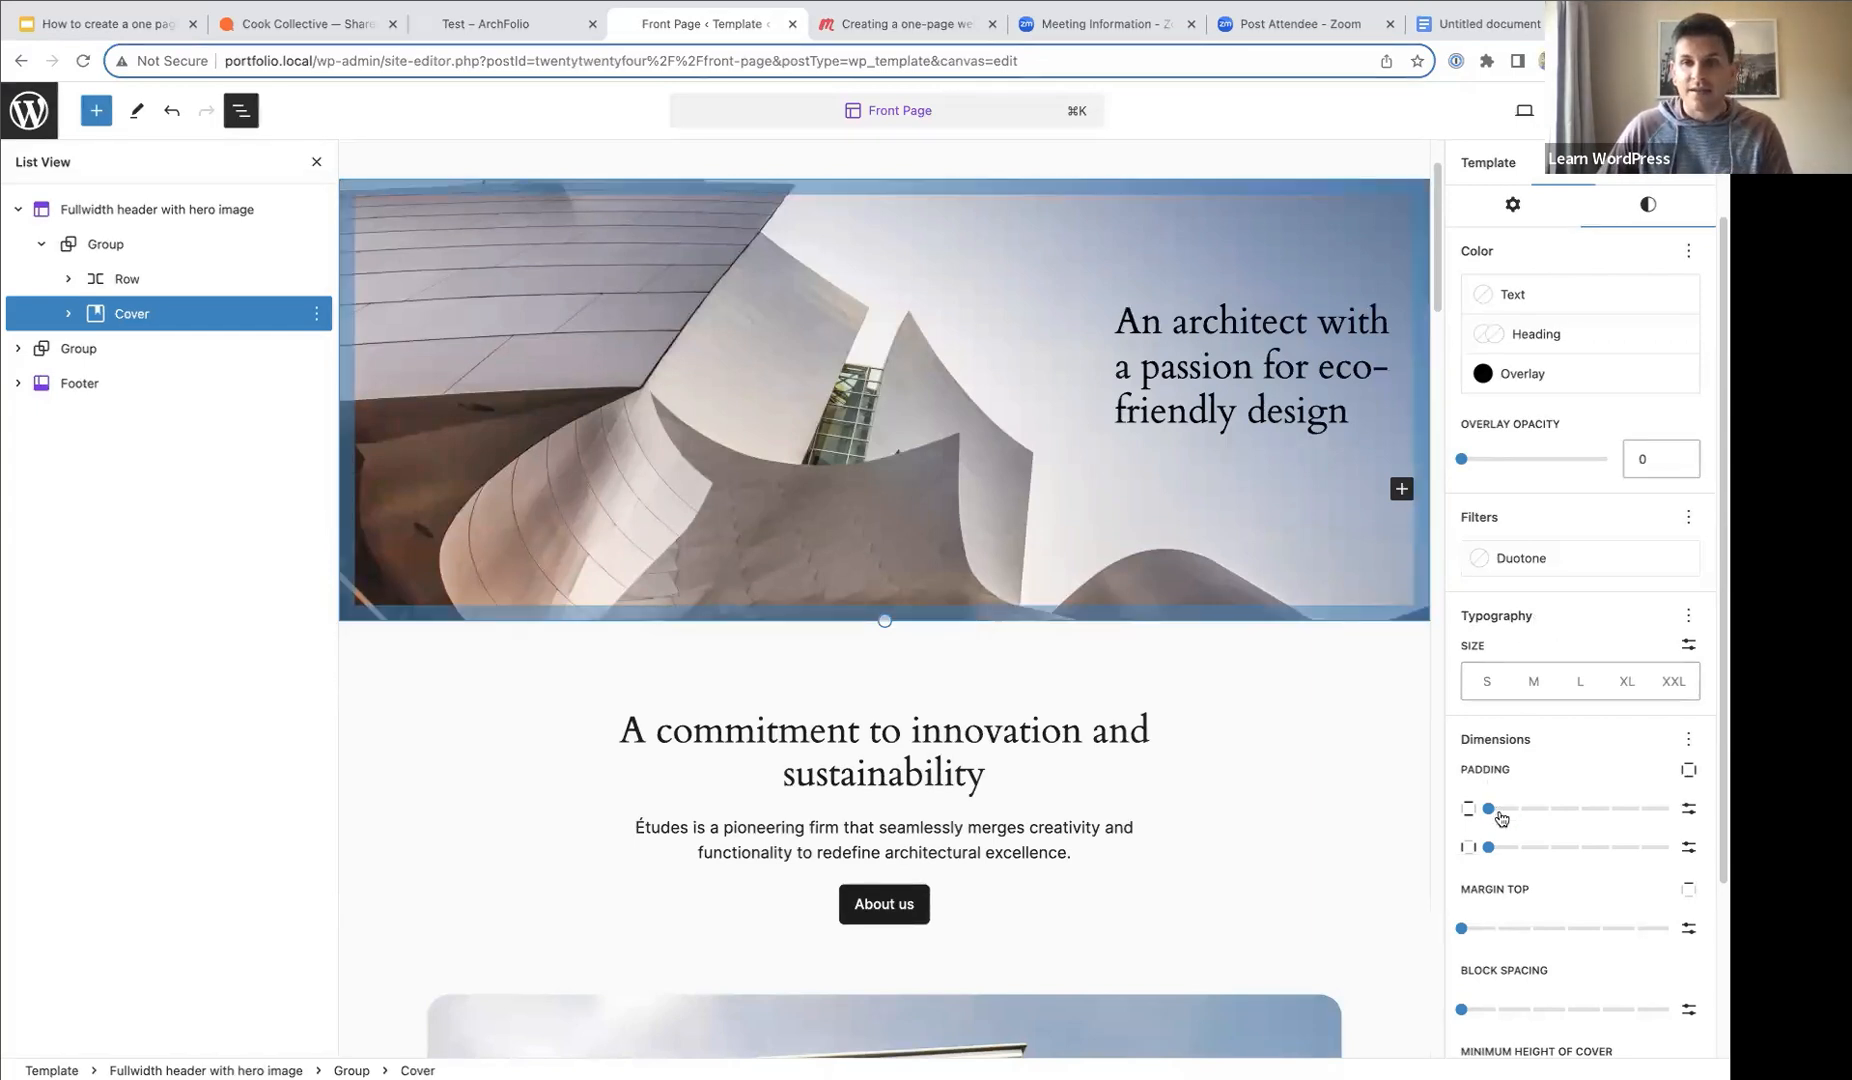
left_click(1490, 812)
left_click_drag(1497, 815, 1605, 815)
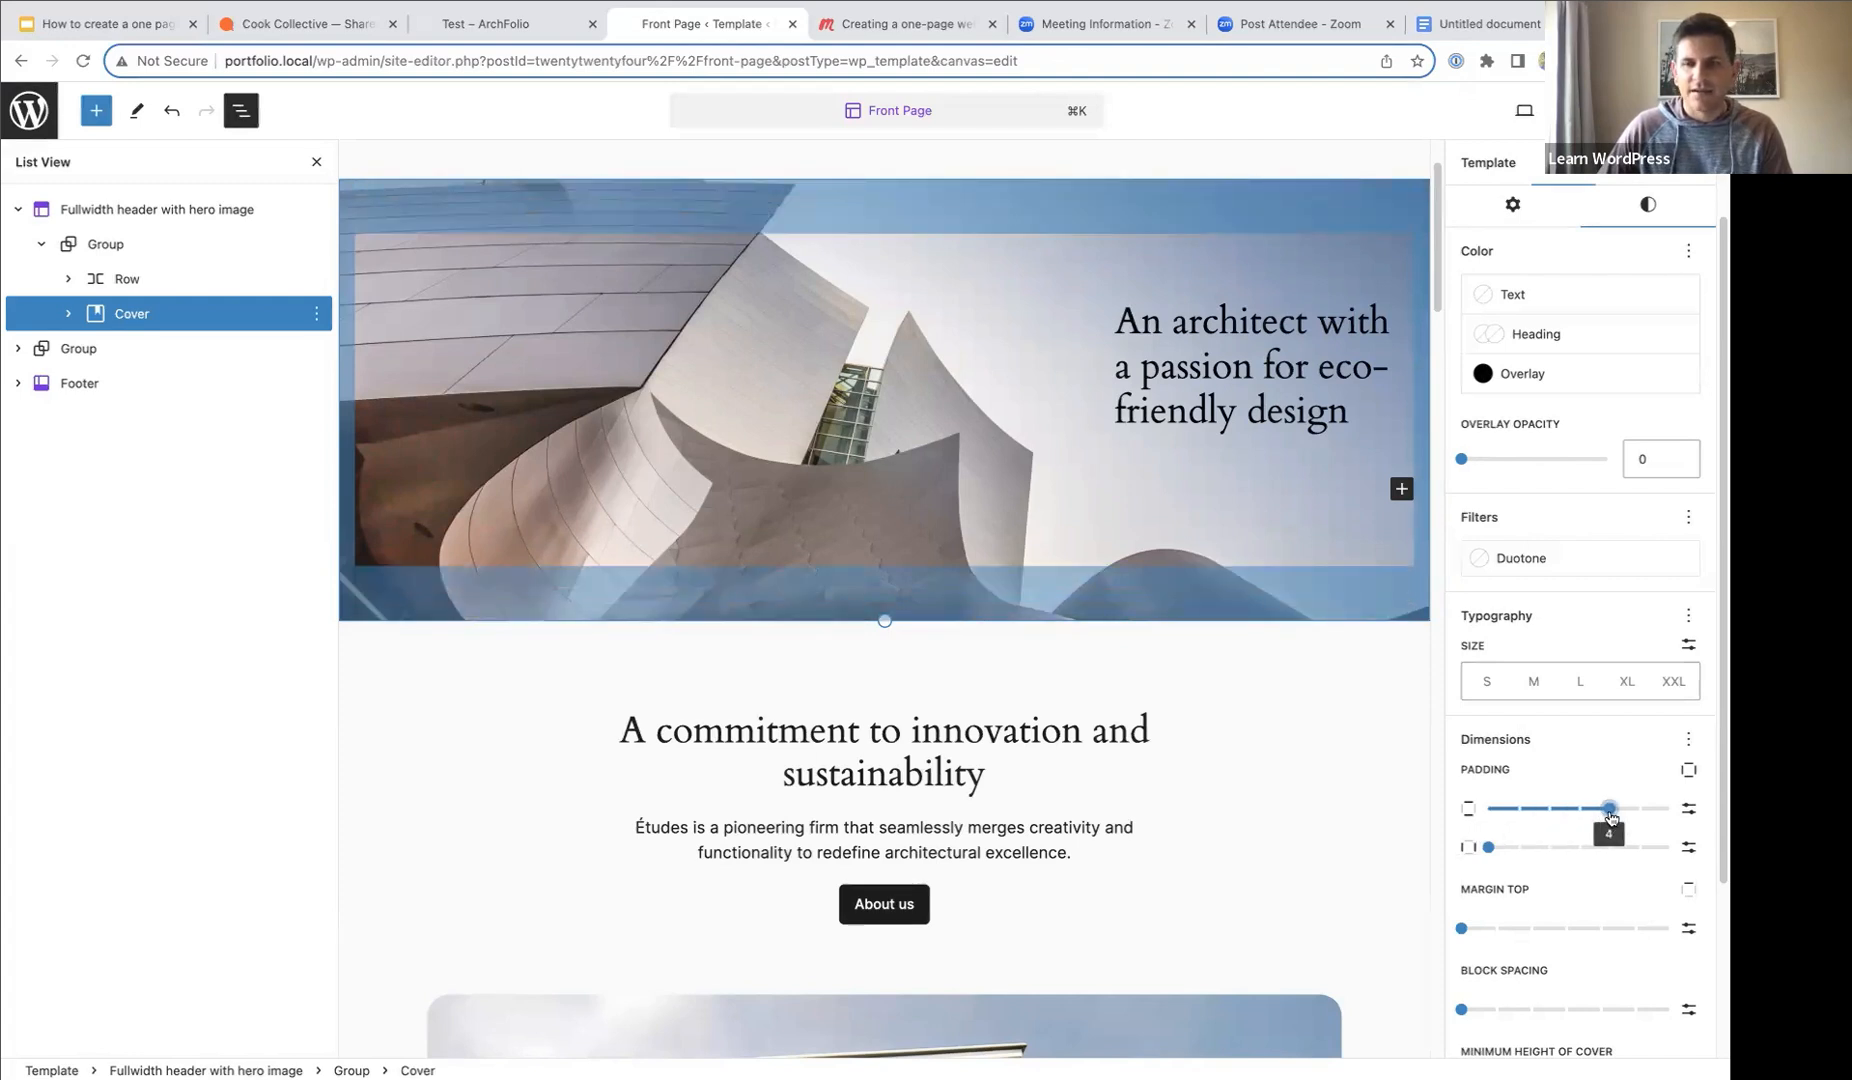
left_click_drag(1488, 847, 1638, 857)
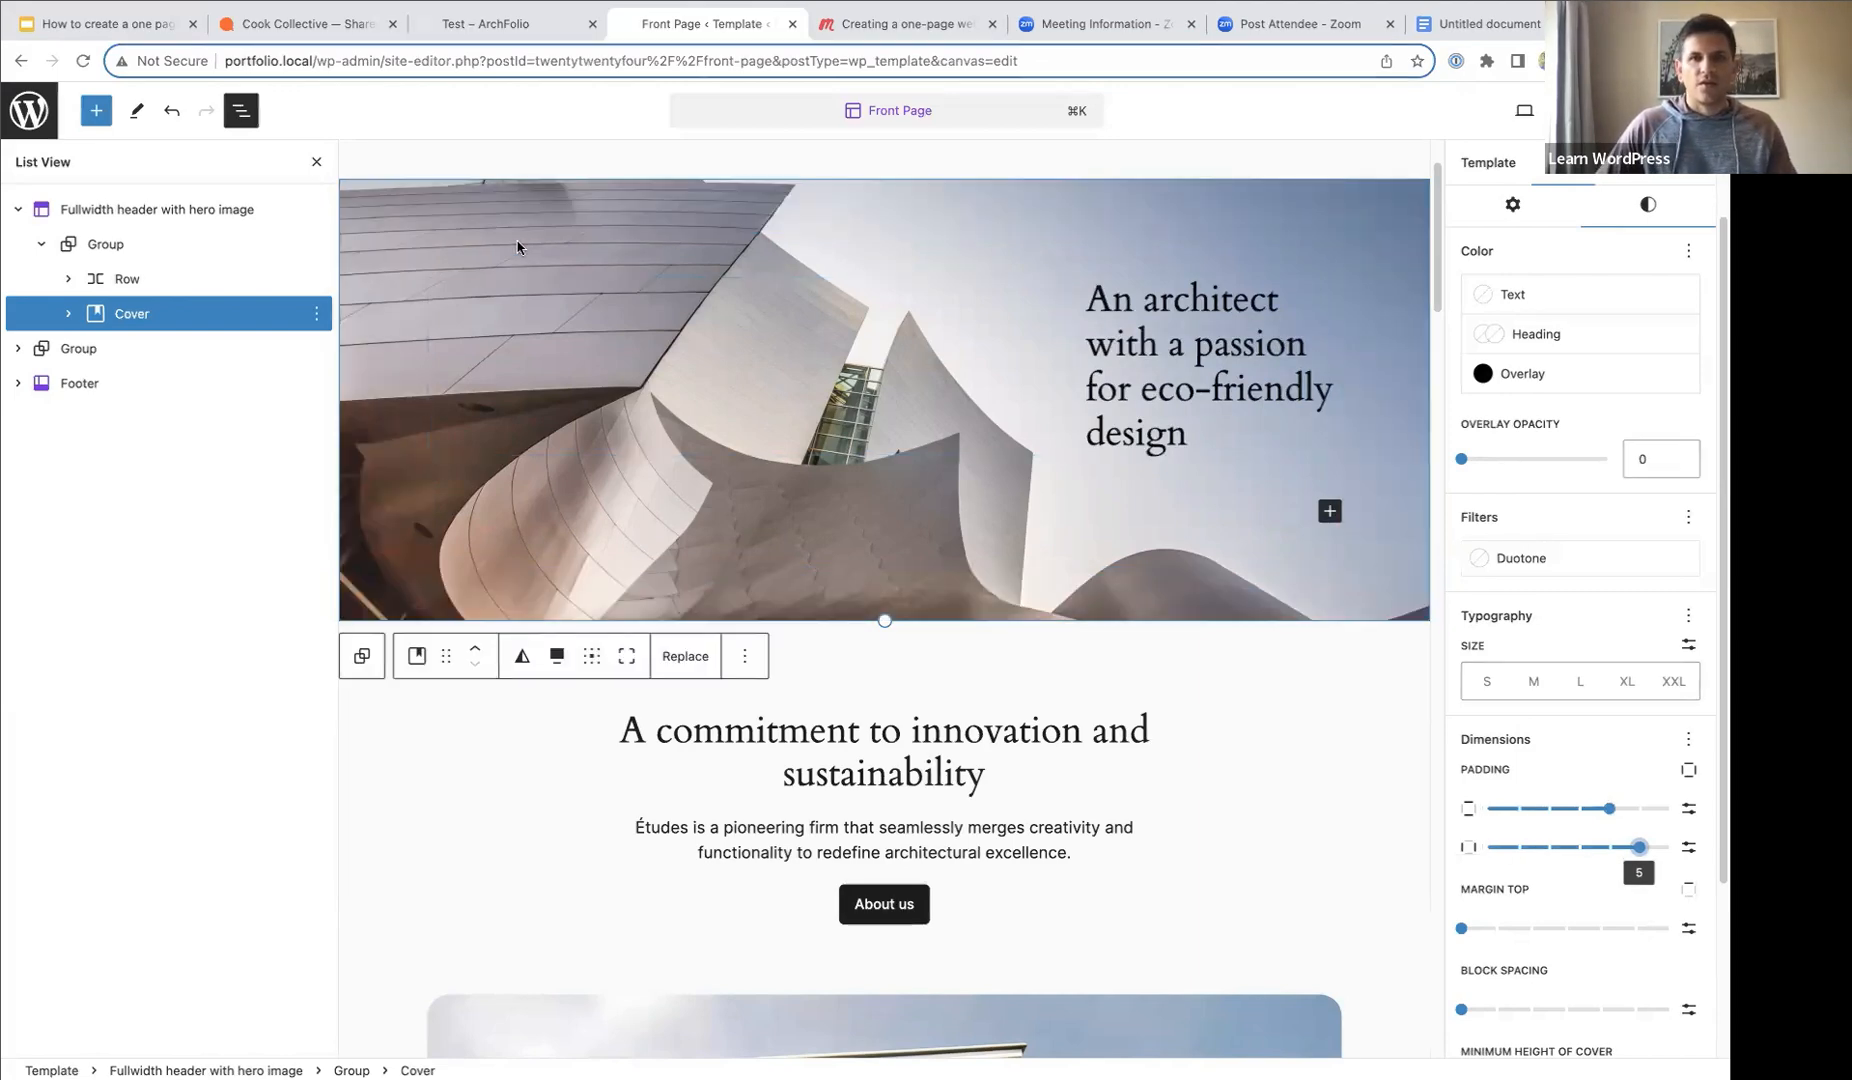
left_click(316, 166)
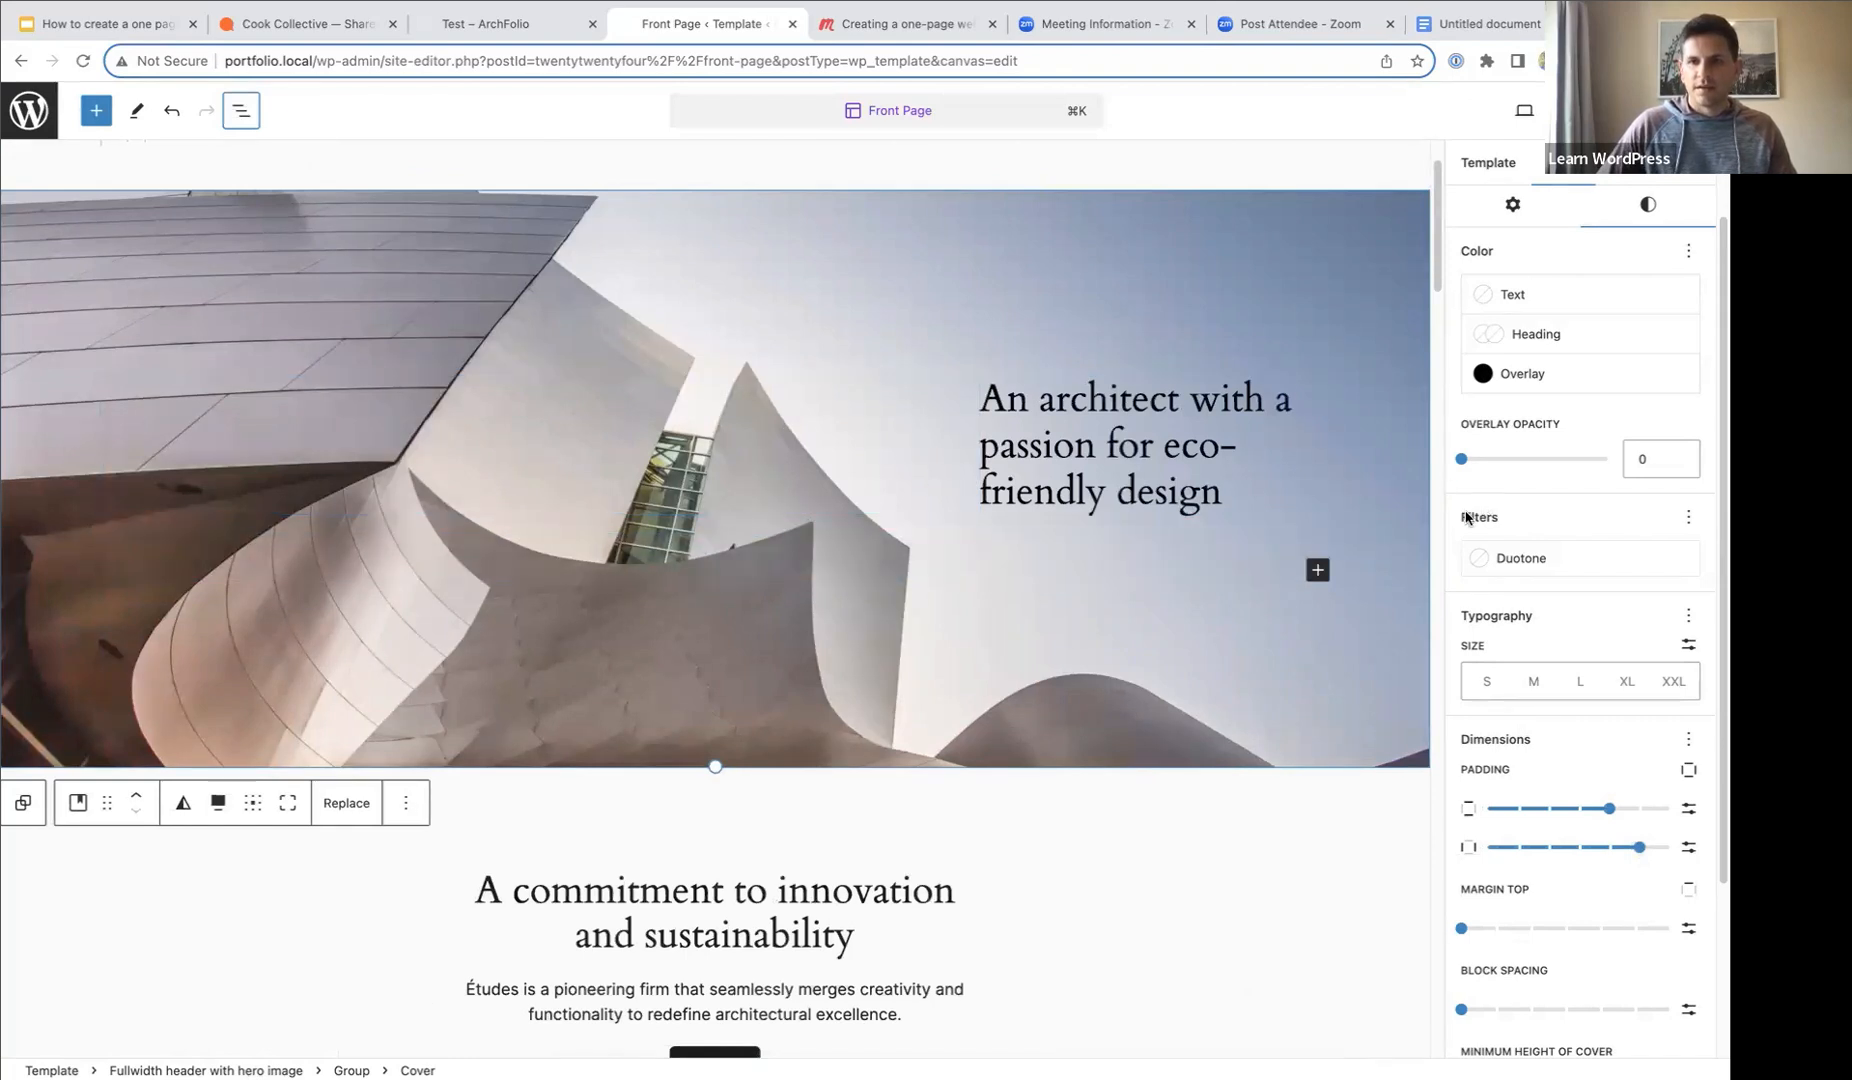
- Set the Cover block's minimum height to 50 vw and hide the block settings
scroll(1571, 571, "down", 5)
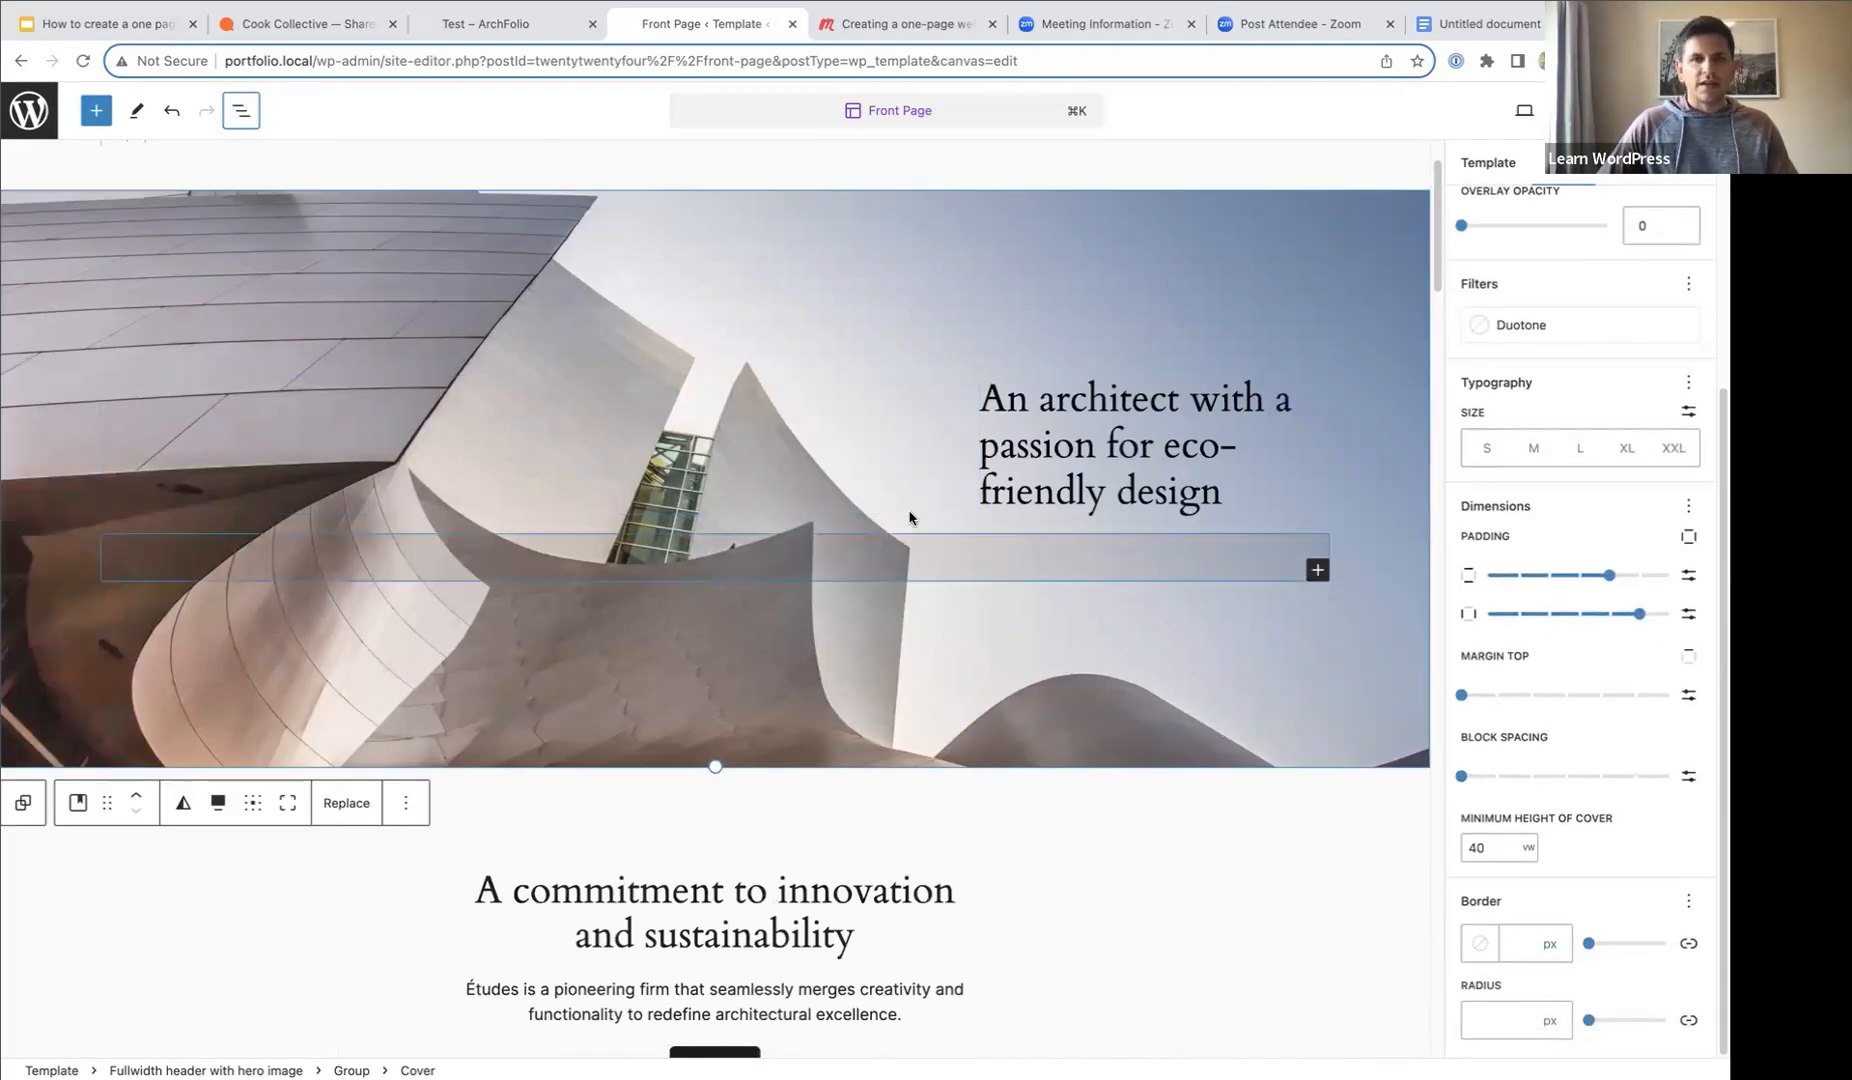
scroll(950, 480, "up", 1)
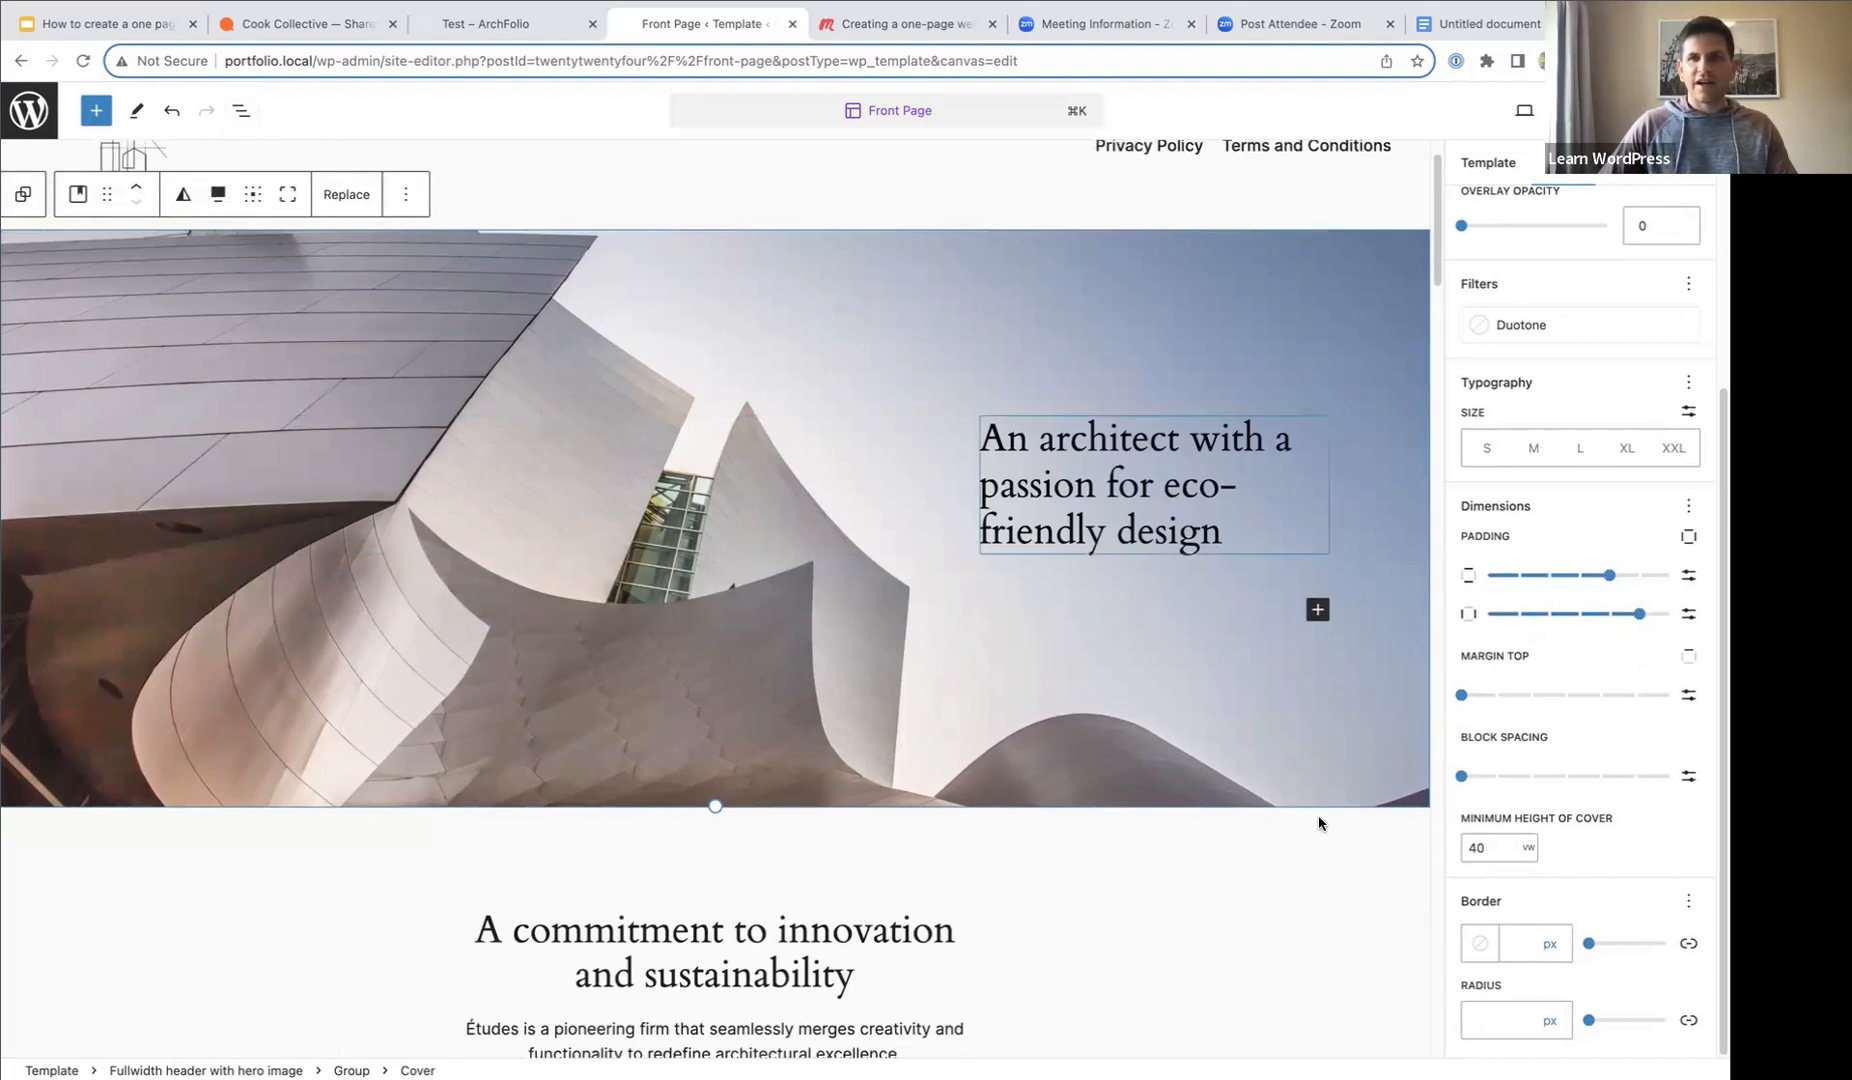
left_click_drag(1491, 846, 1462, 852)
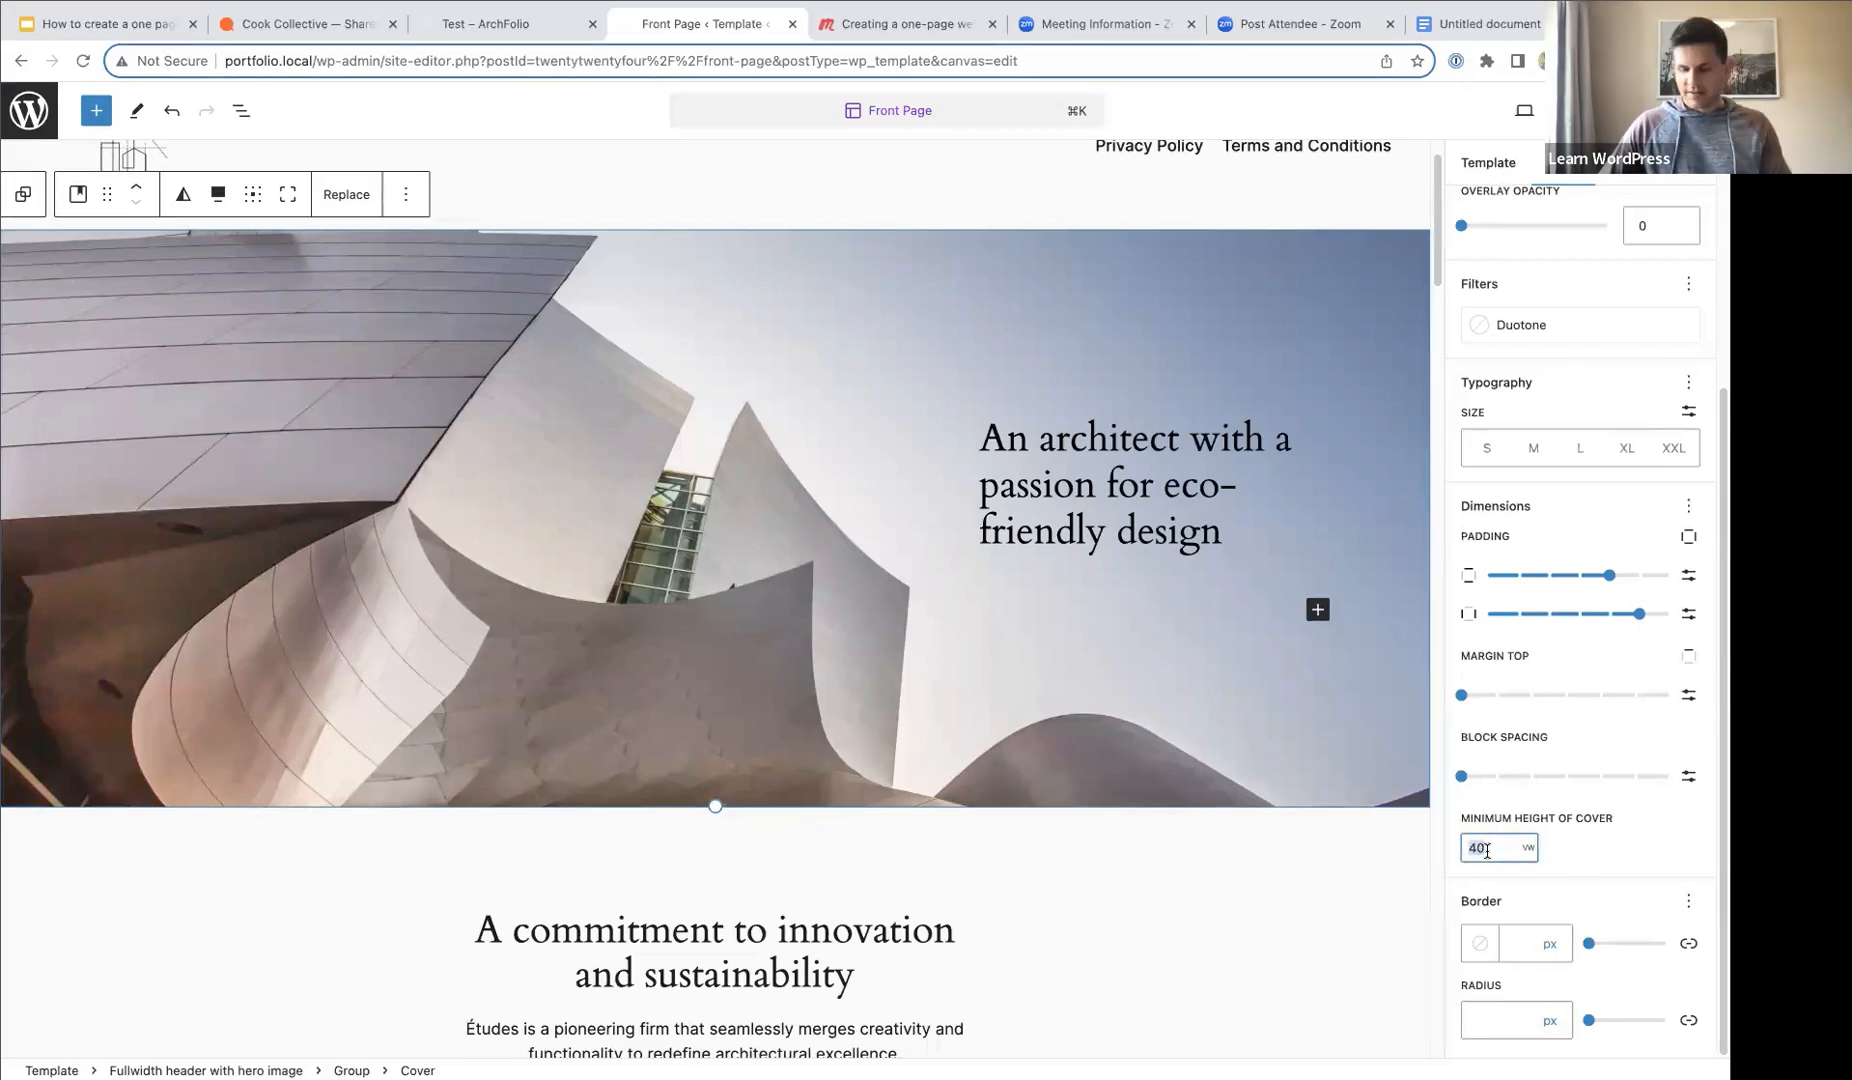
type("50")
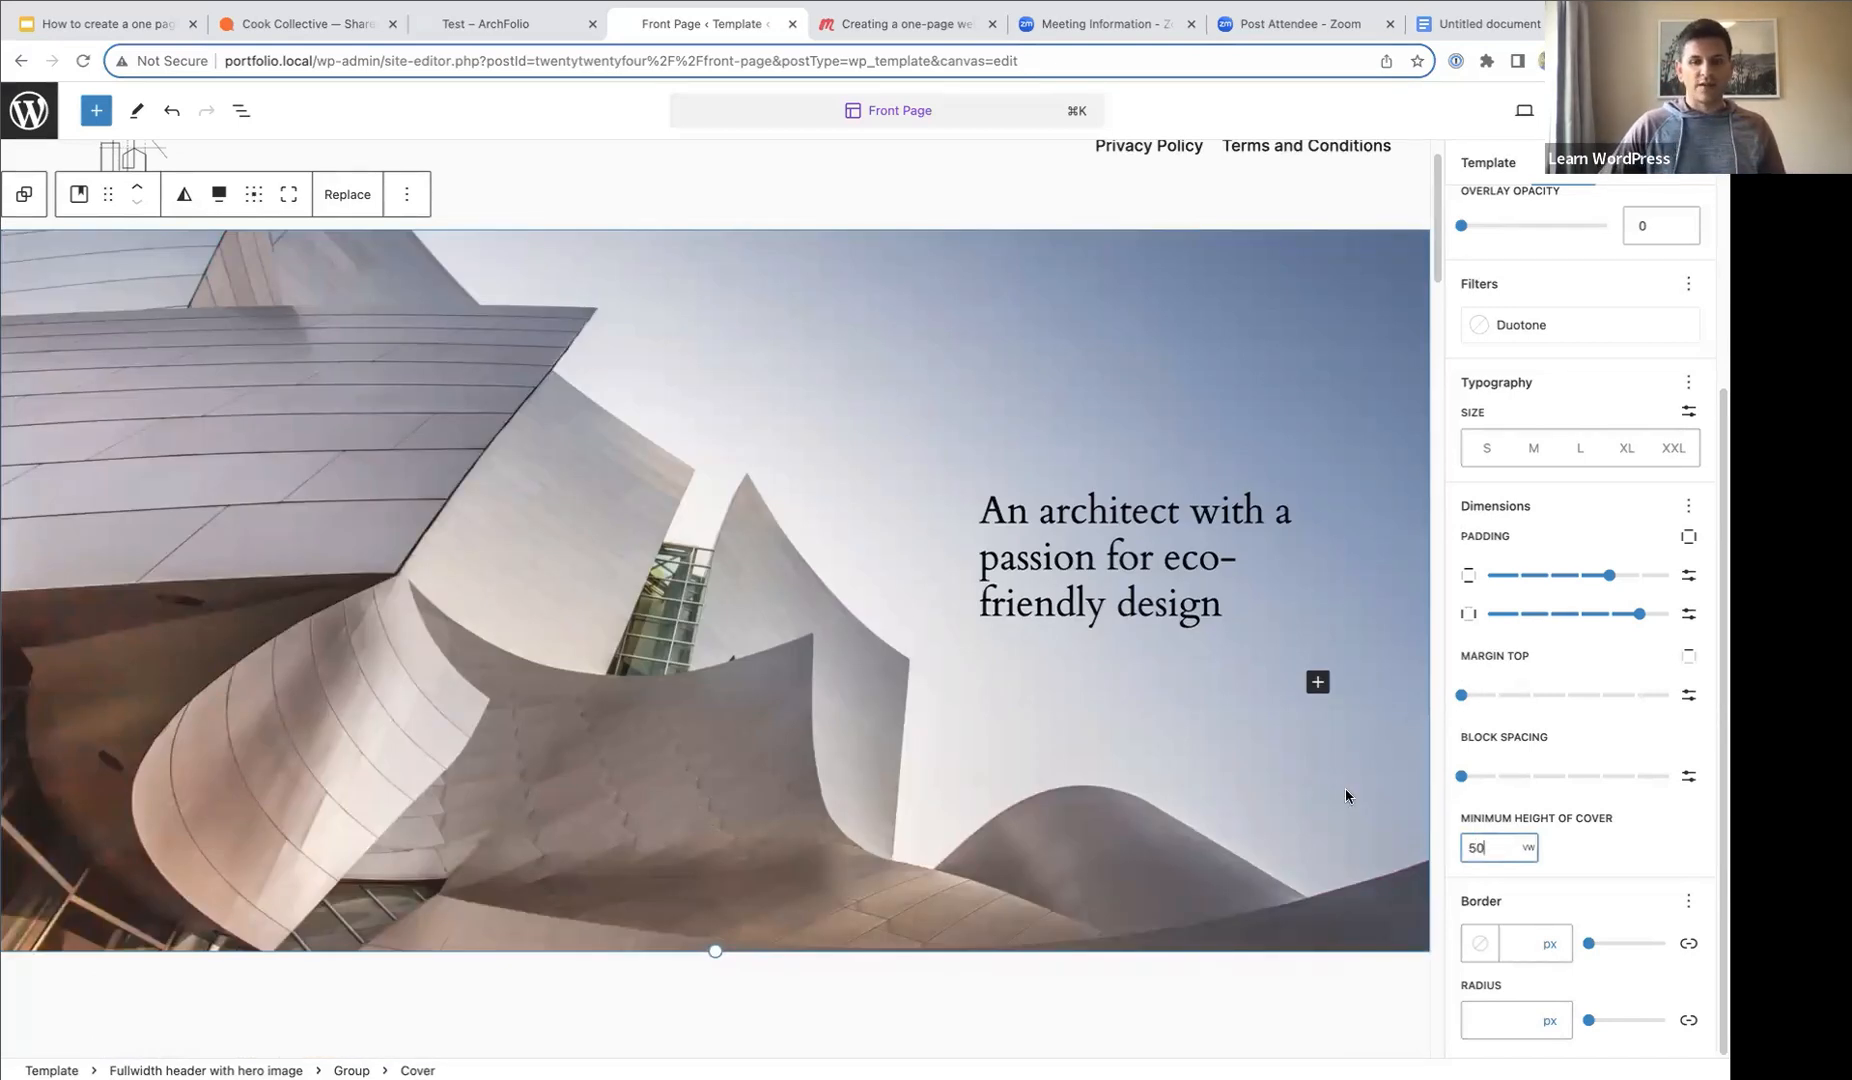
scroll(1000, 580, "up", 1)
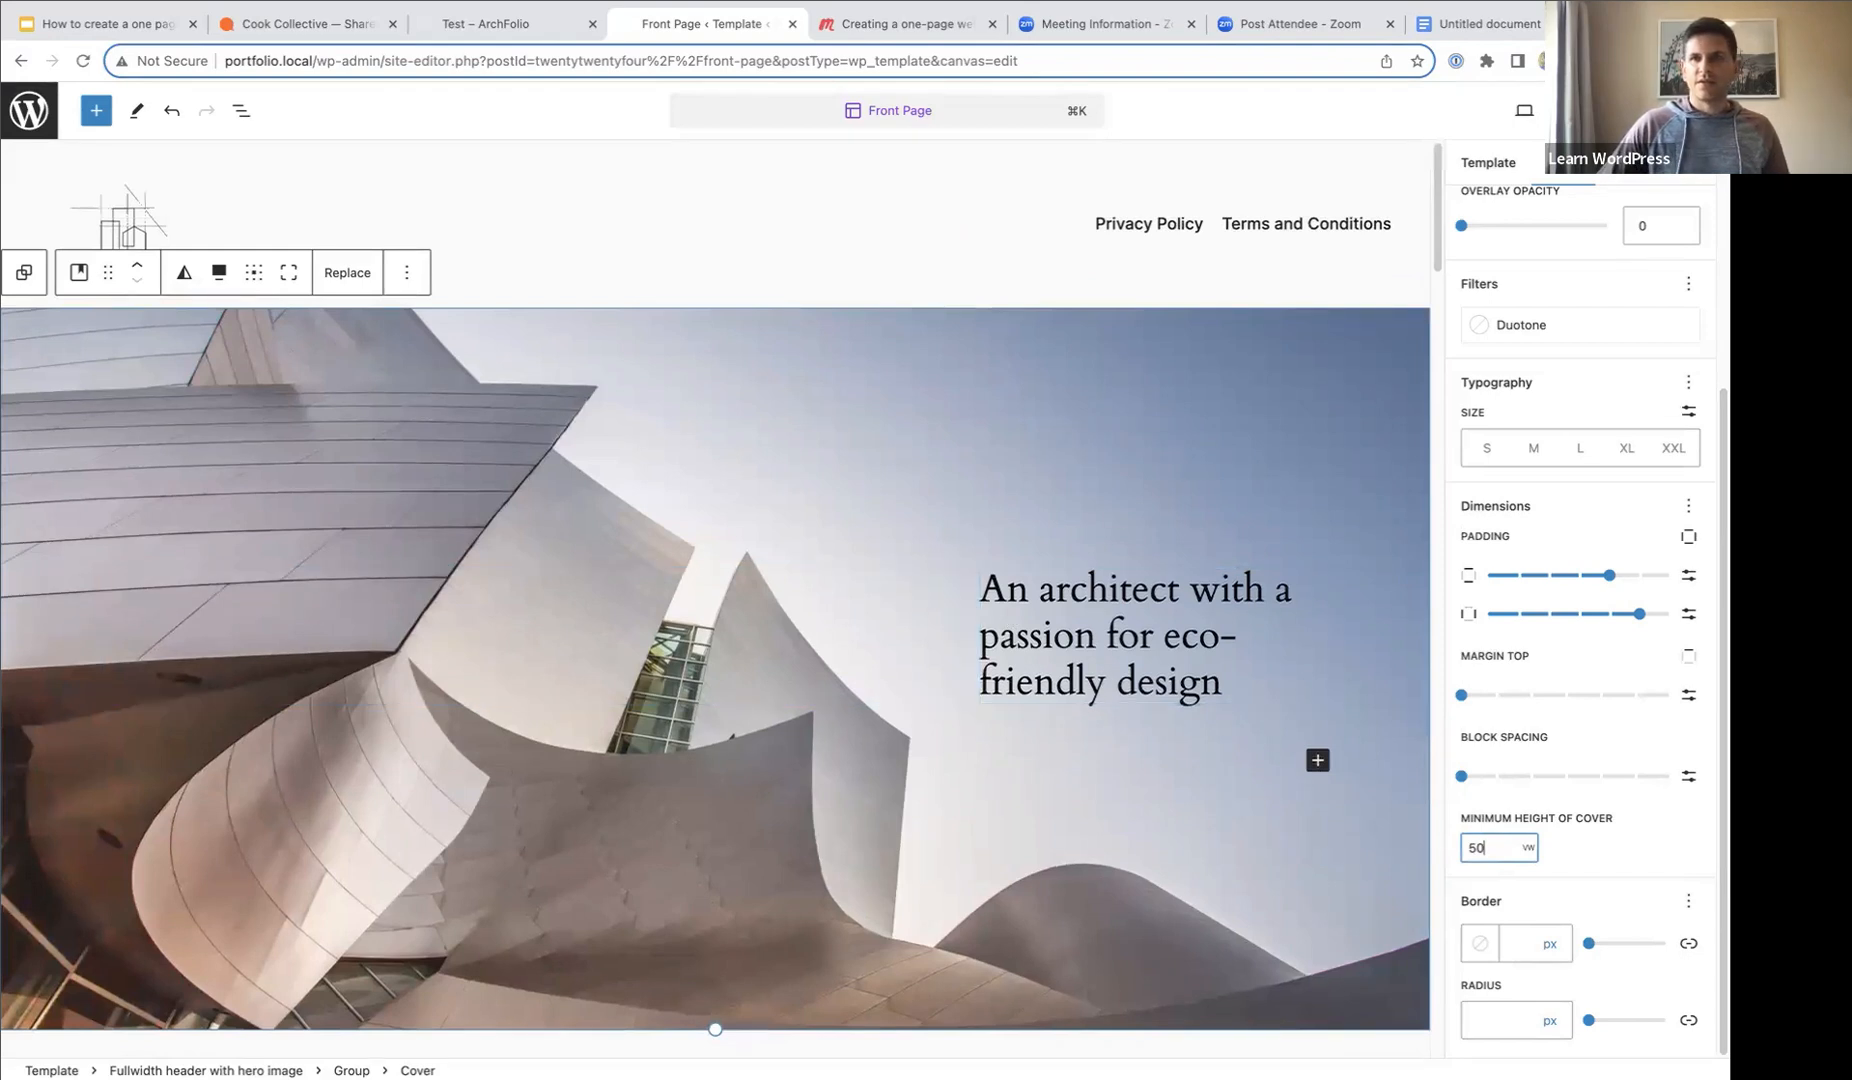
left_click(1630, 111)
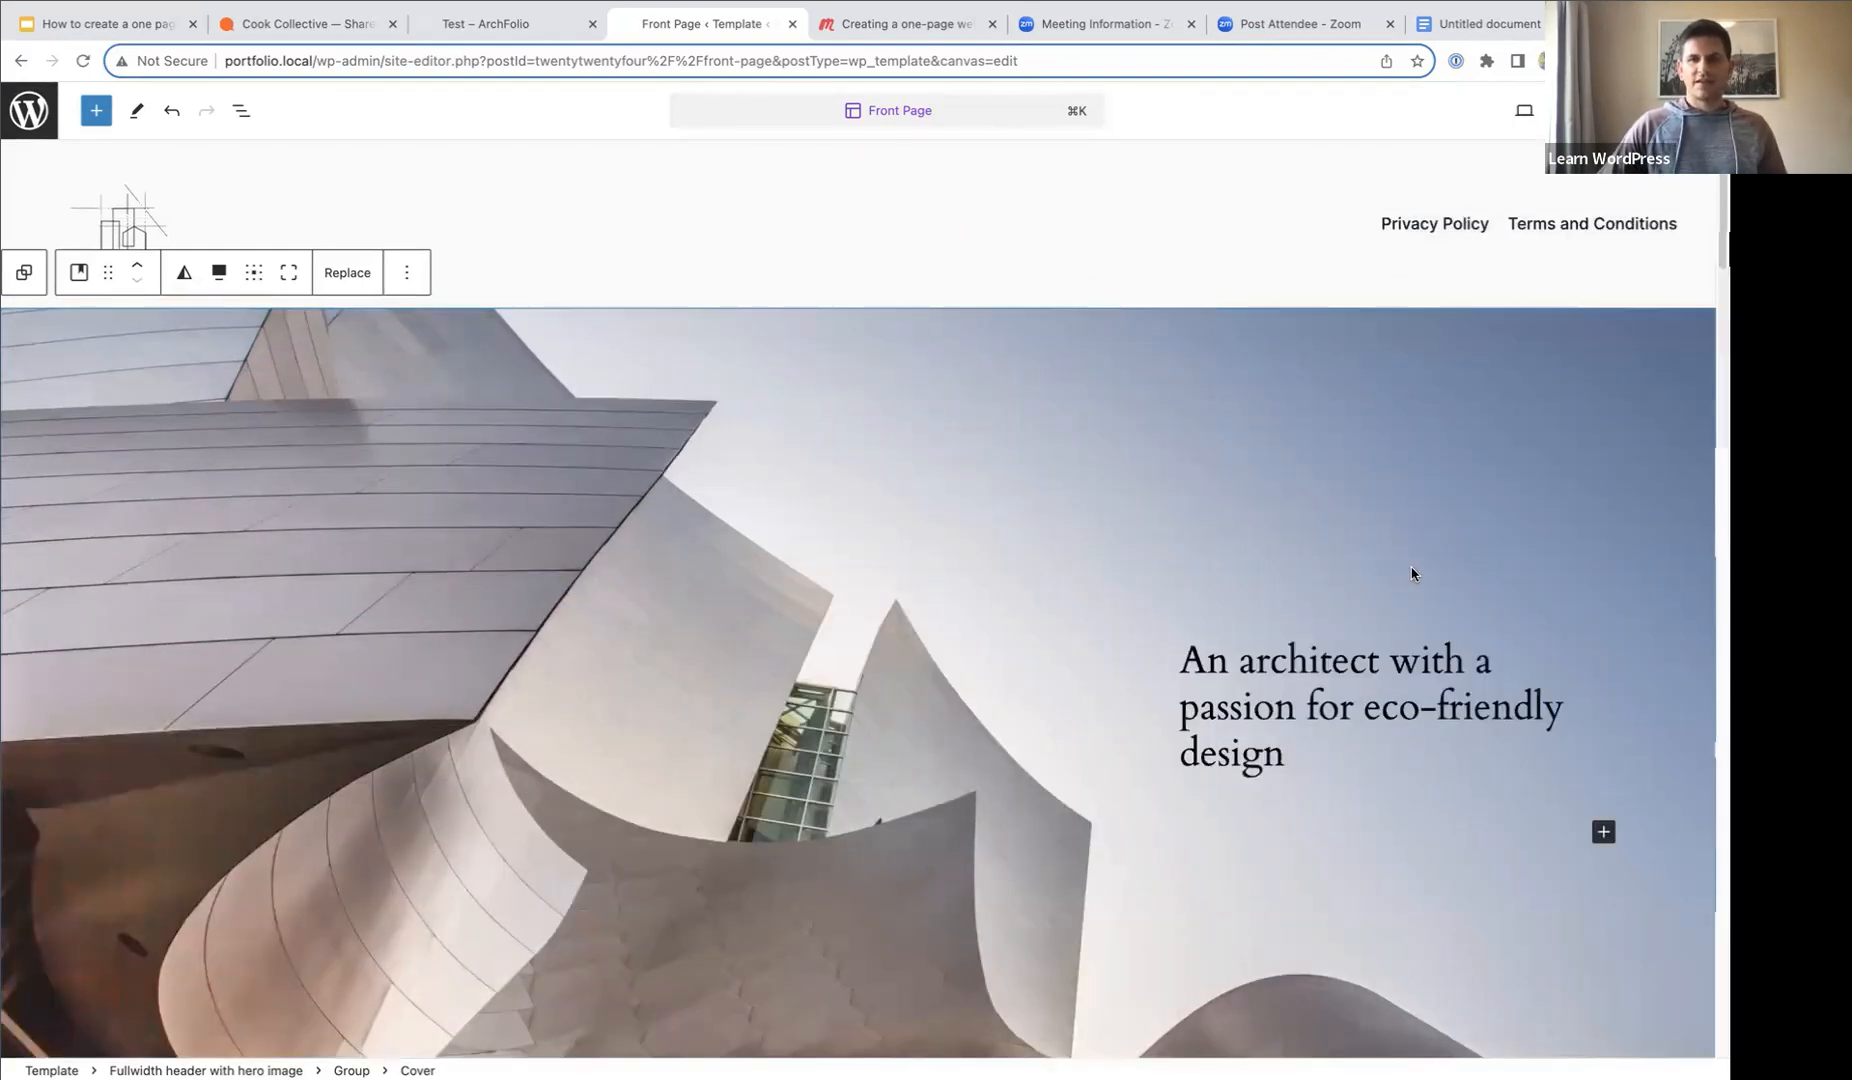
- Give the "An architect with a passion for eco-friendly design" heading a custom font size of 56 px and review it at full width
left_click(1296, 690)
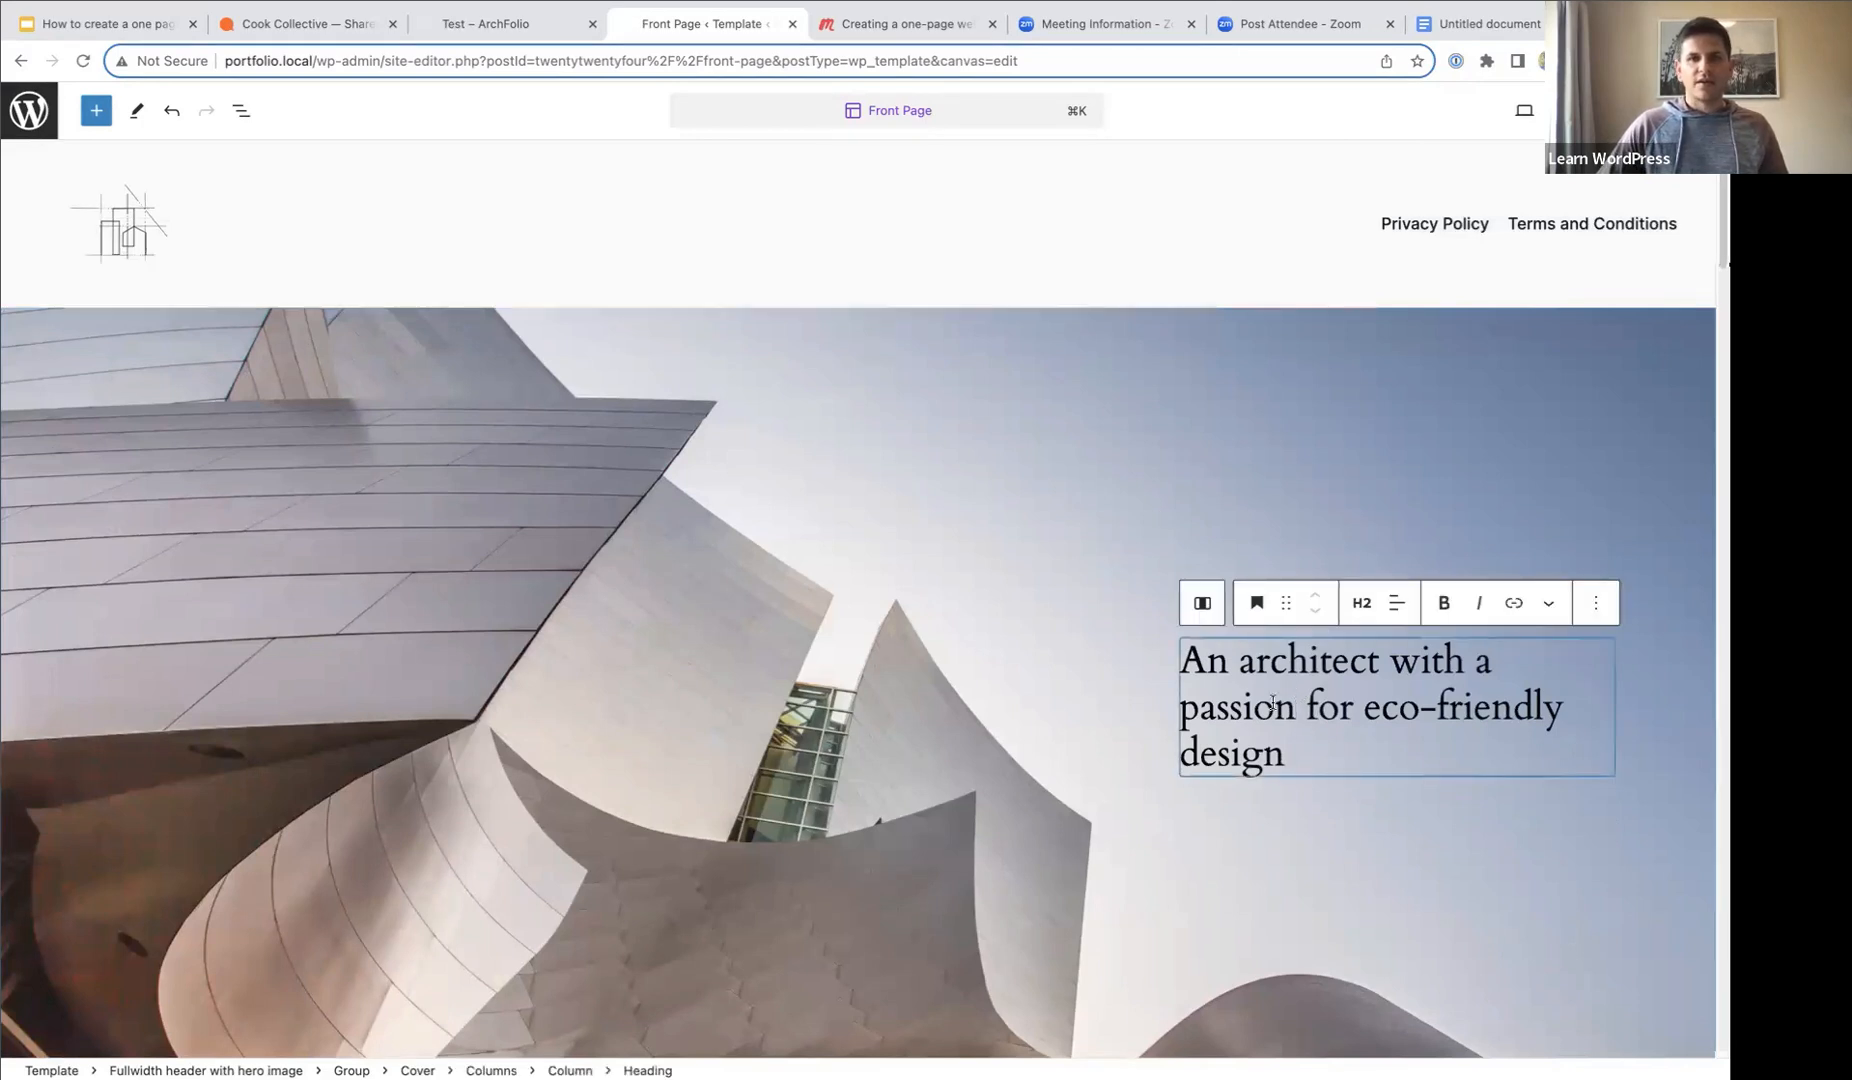
left_click_drag(1286, 760, 1191, 680)
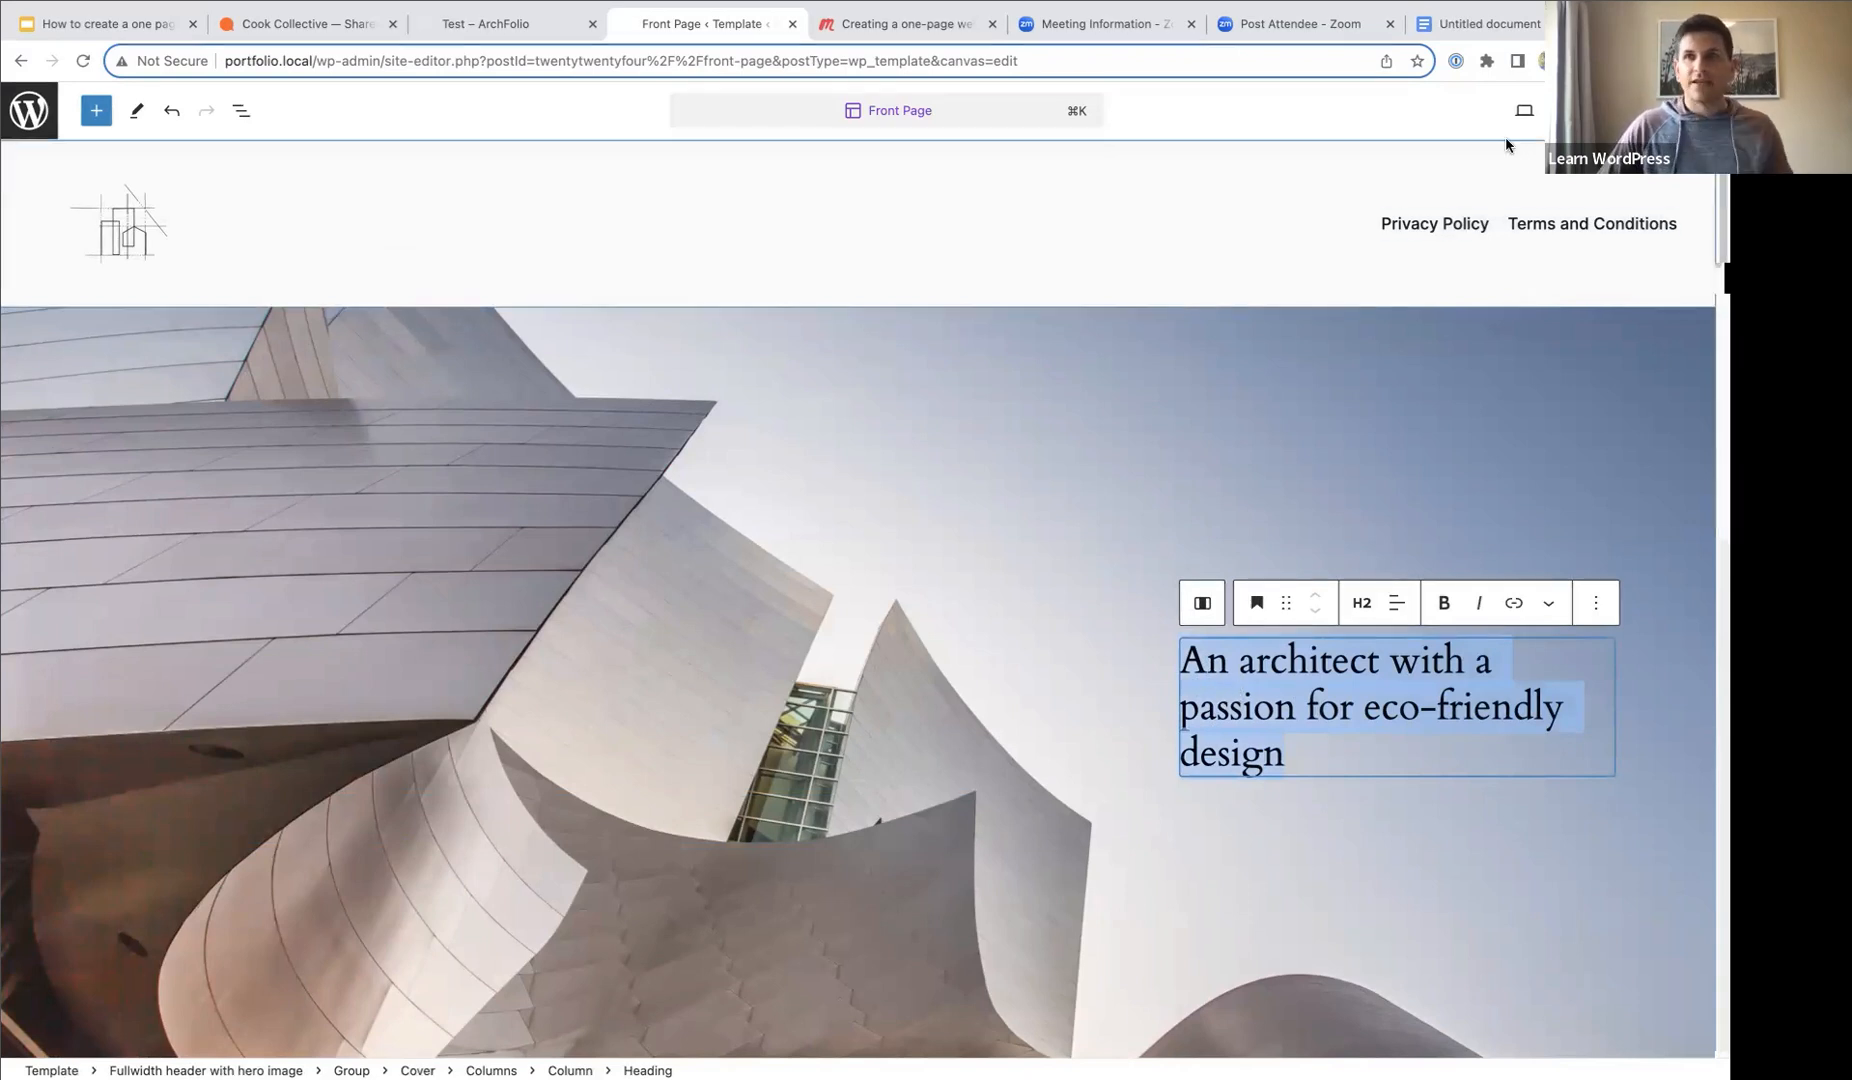
left_click(1667, 111)
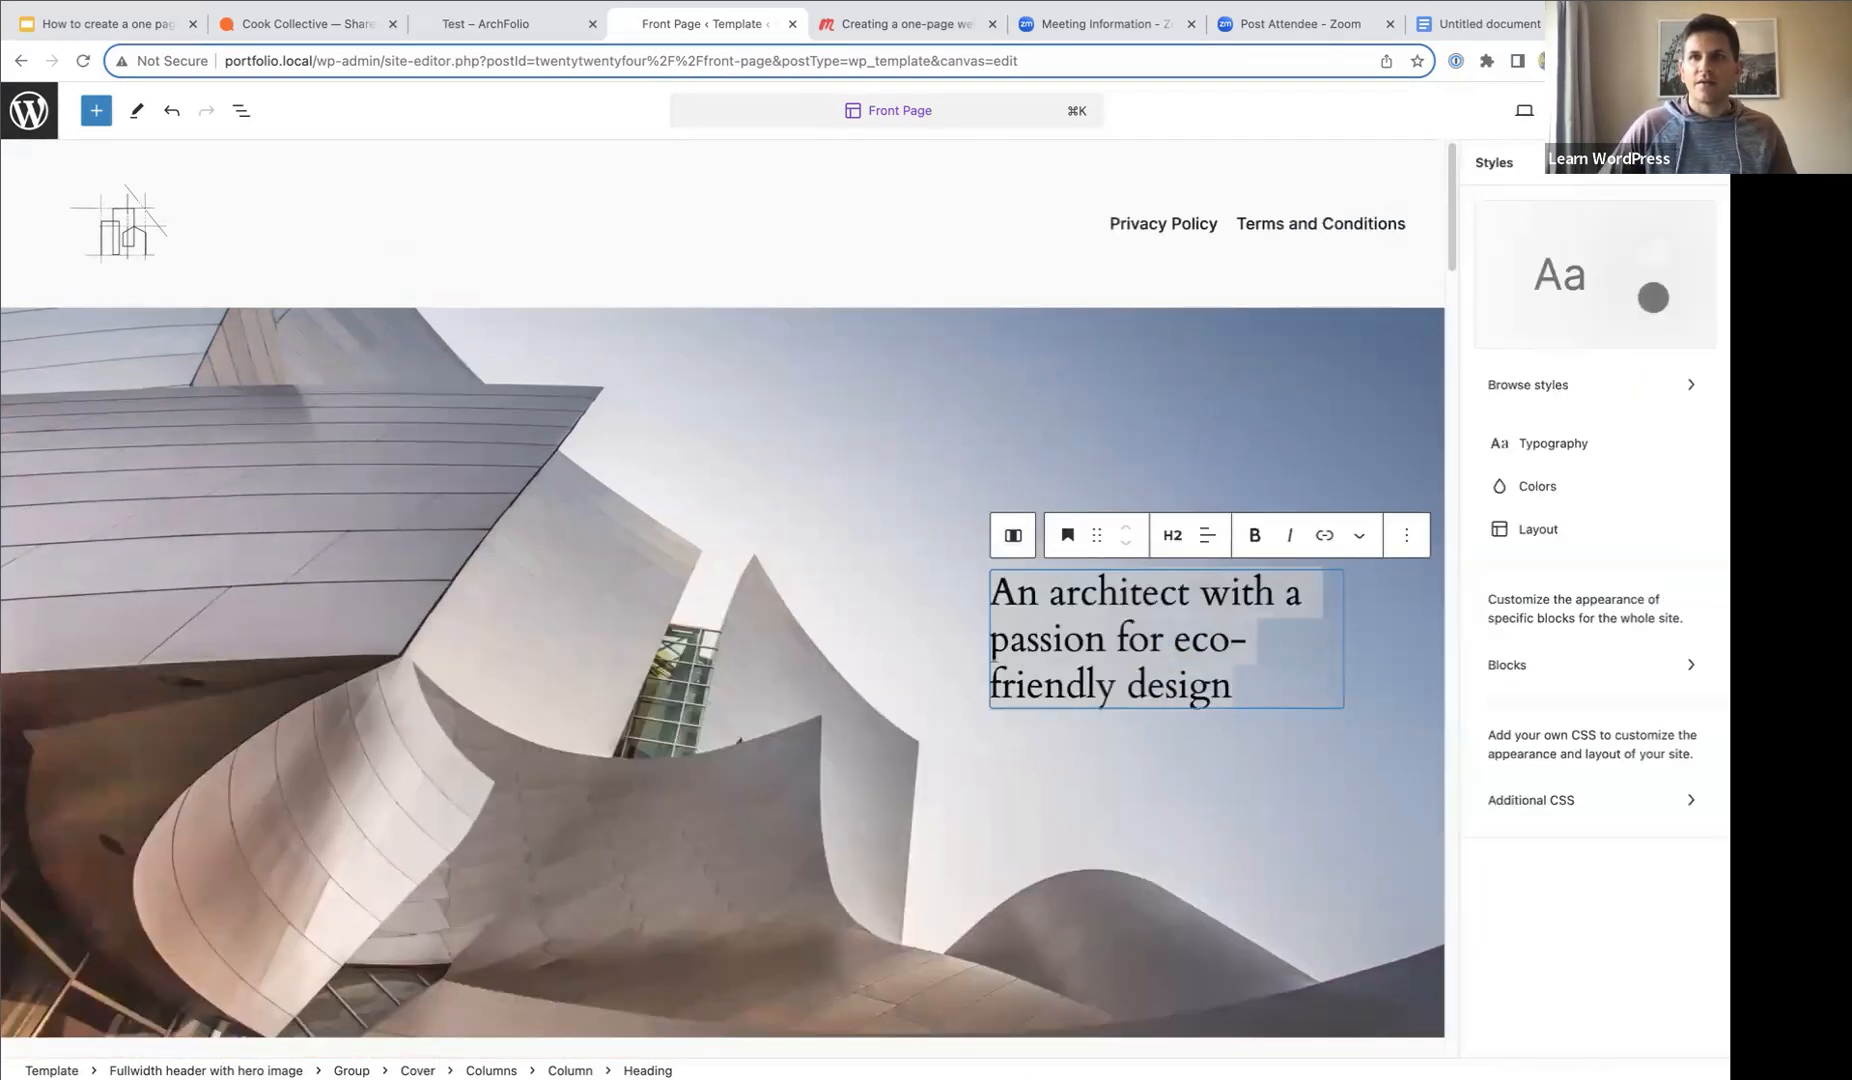
left_click(1631, 111)
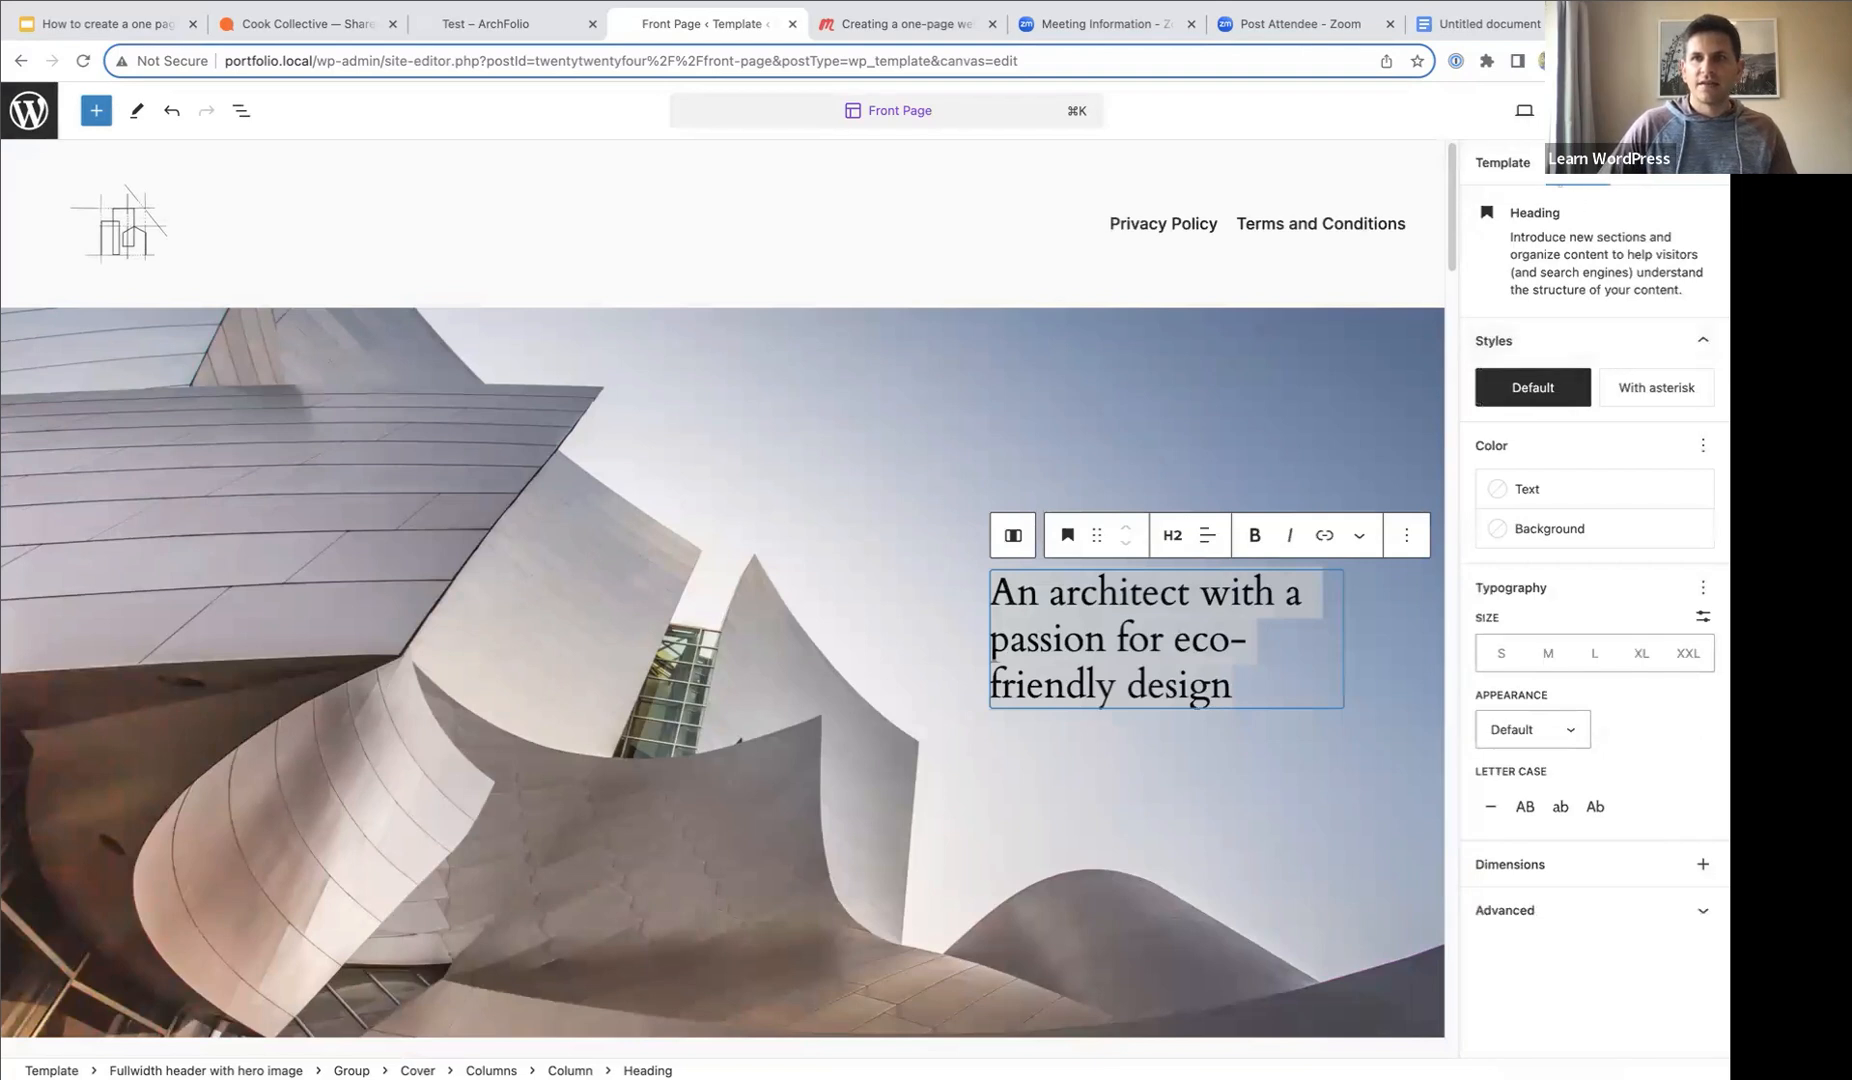
left_click(1127, 627)
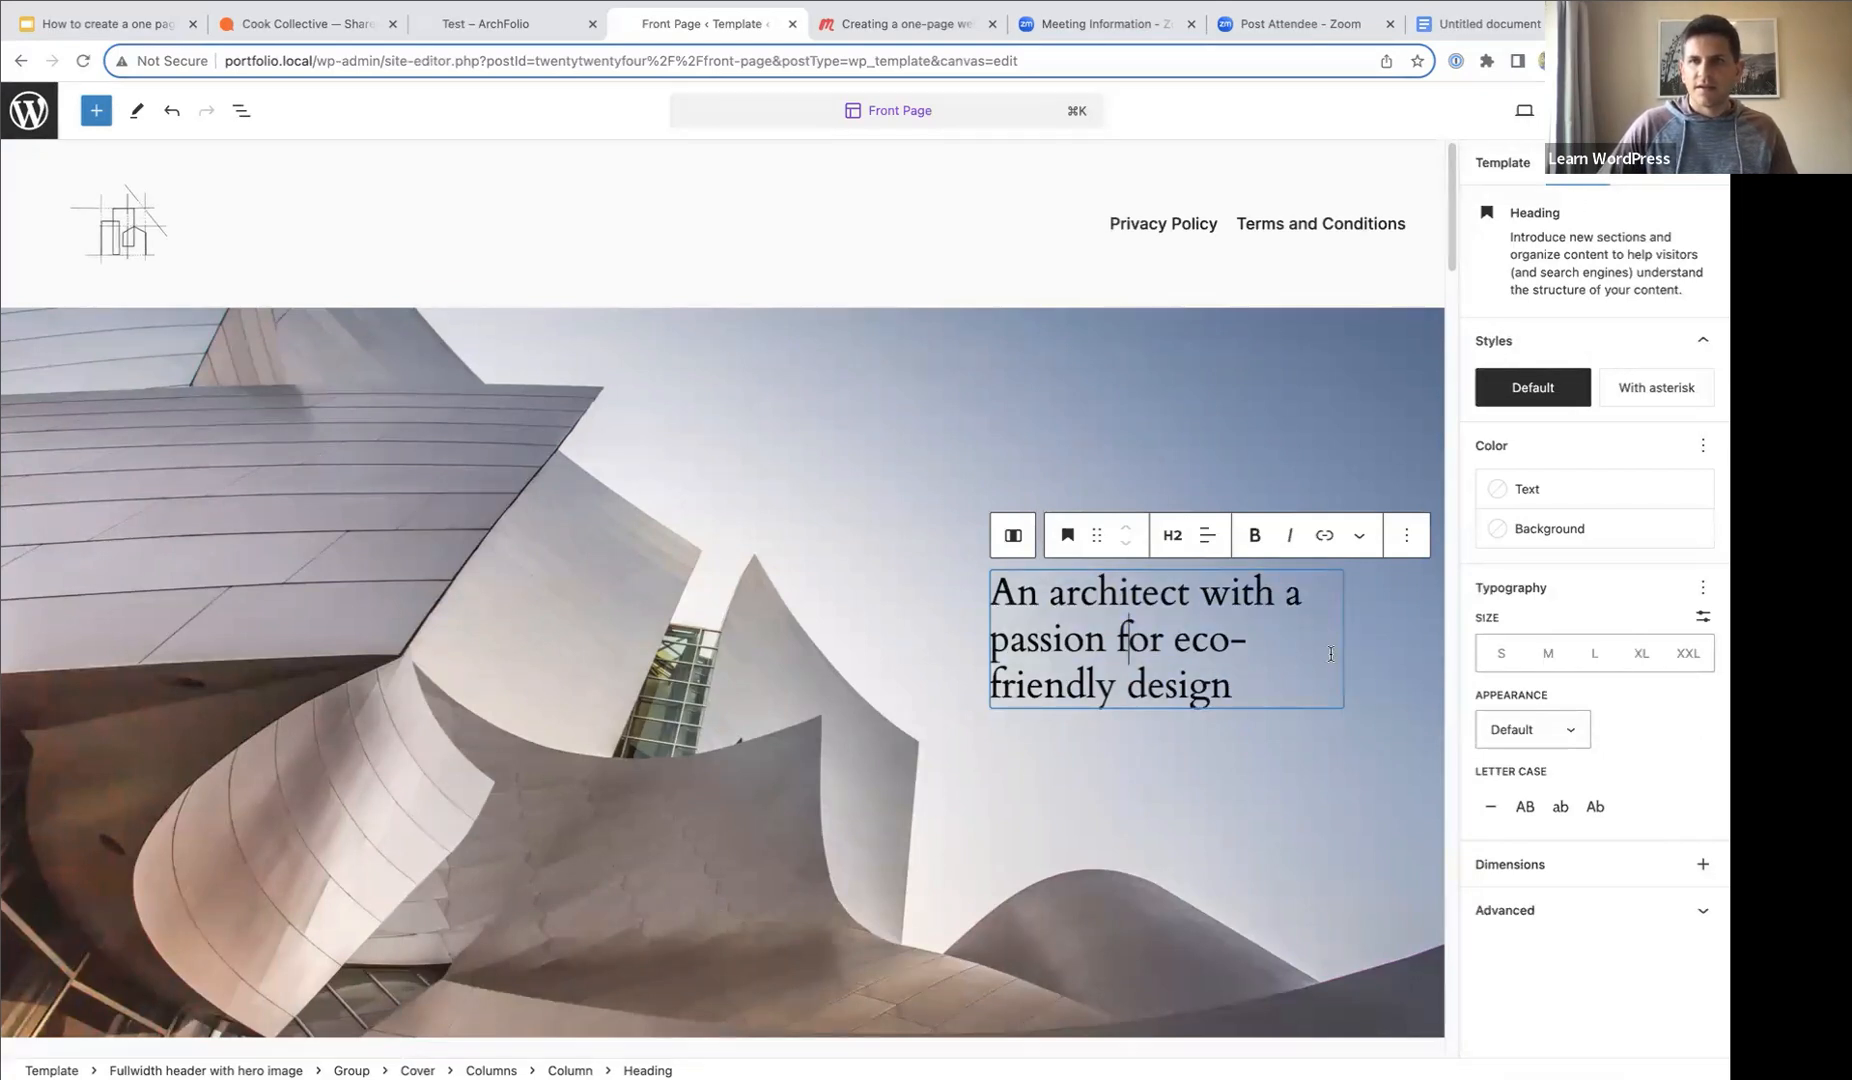
left_click(1704, 617)
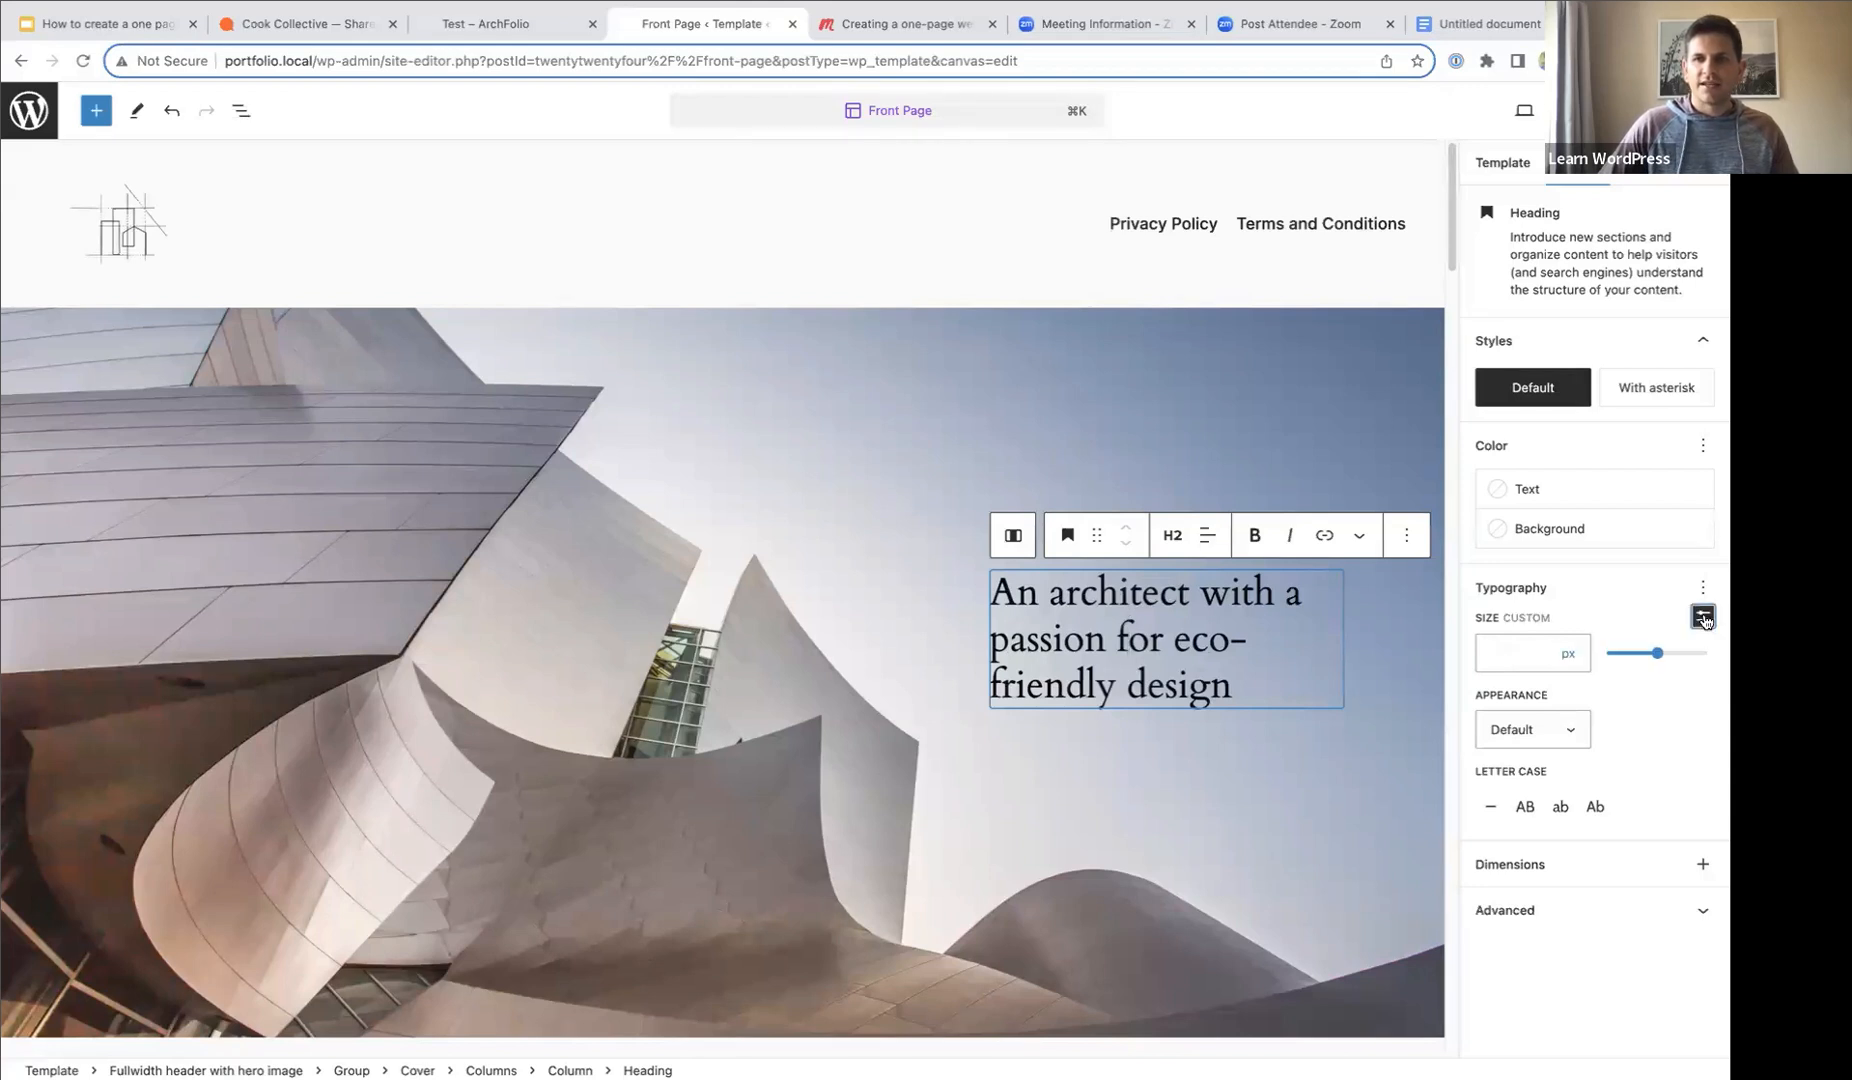
left_click(1500, 652)
type("56")
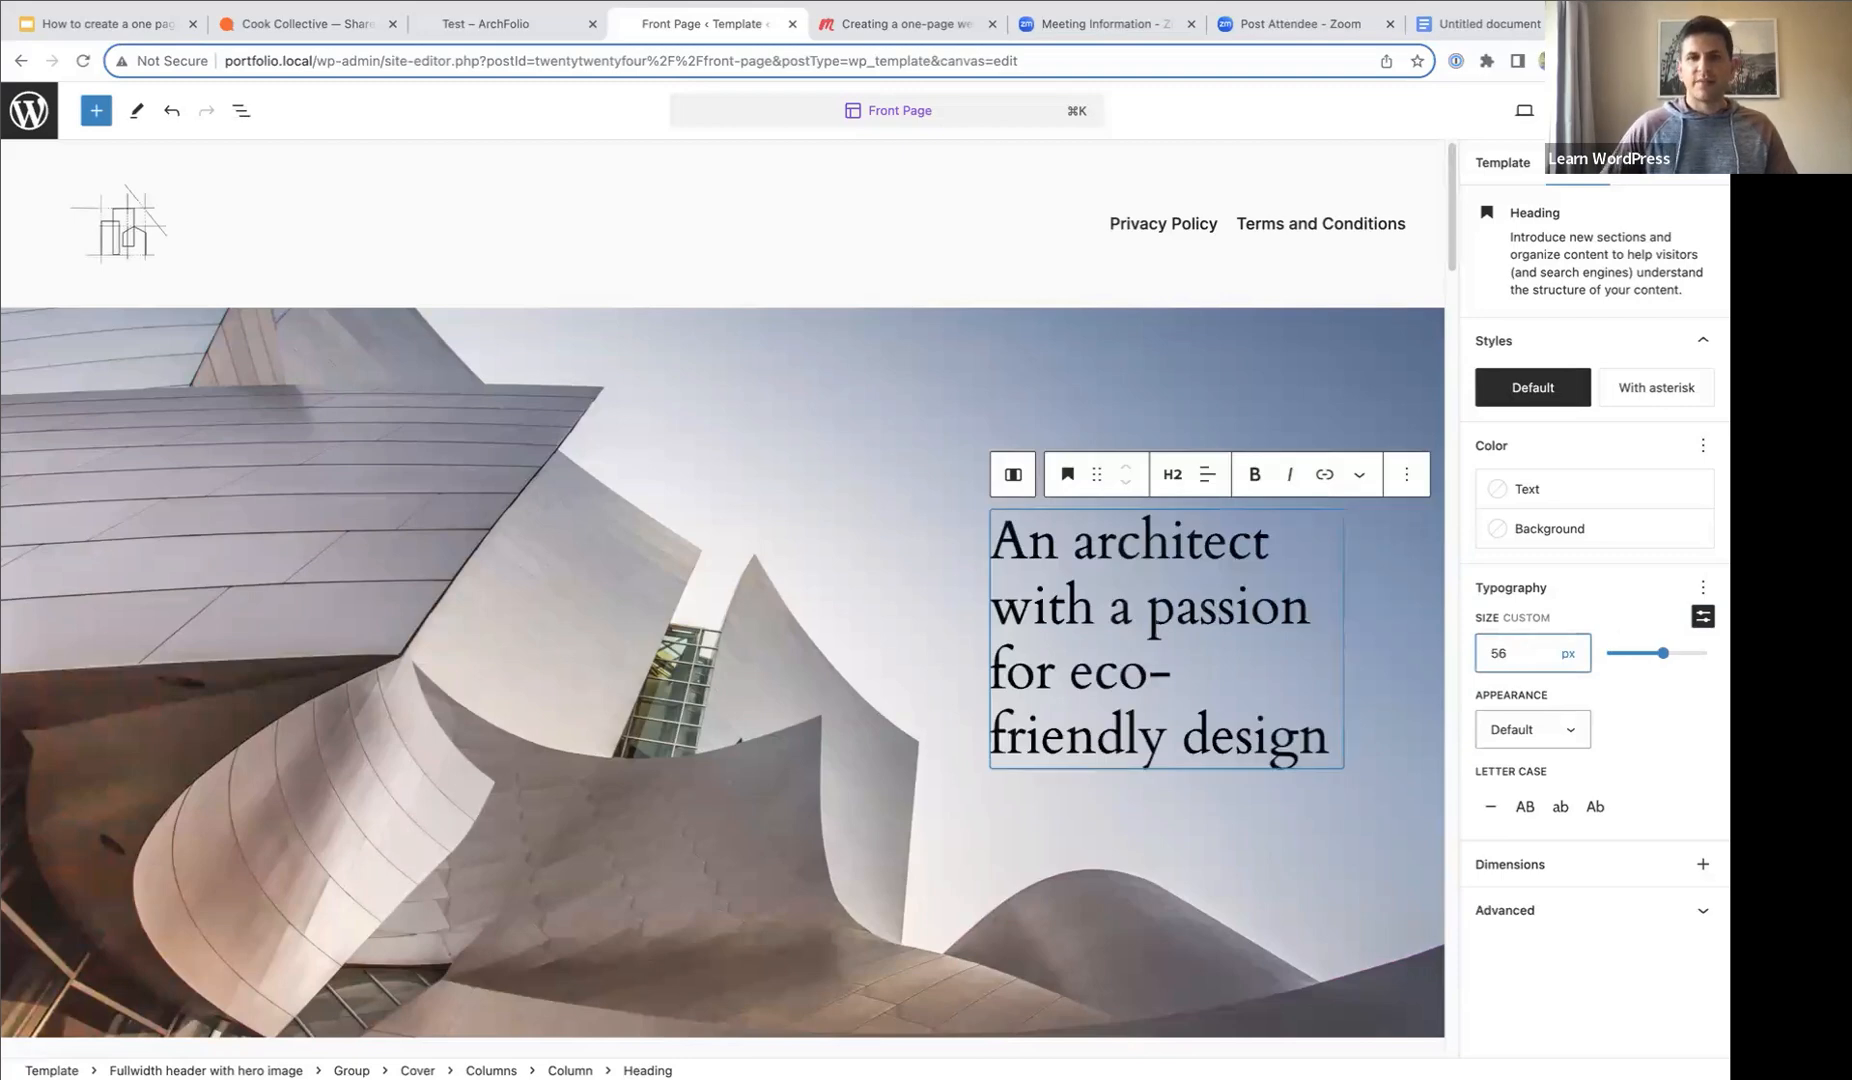
left_click(915, 418)
left_click(1625, 110)
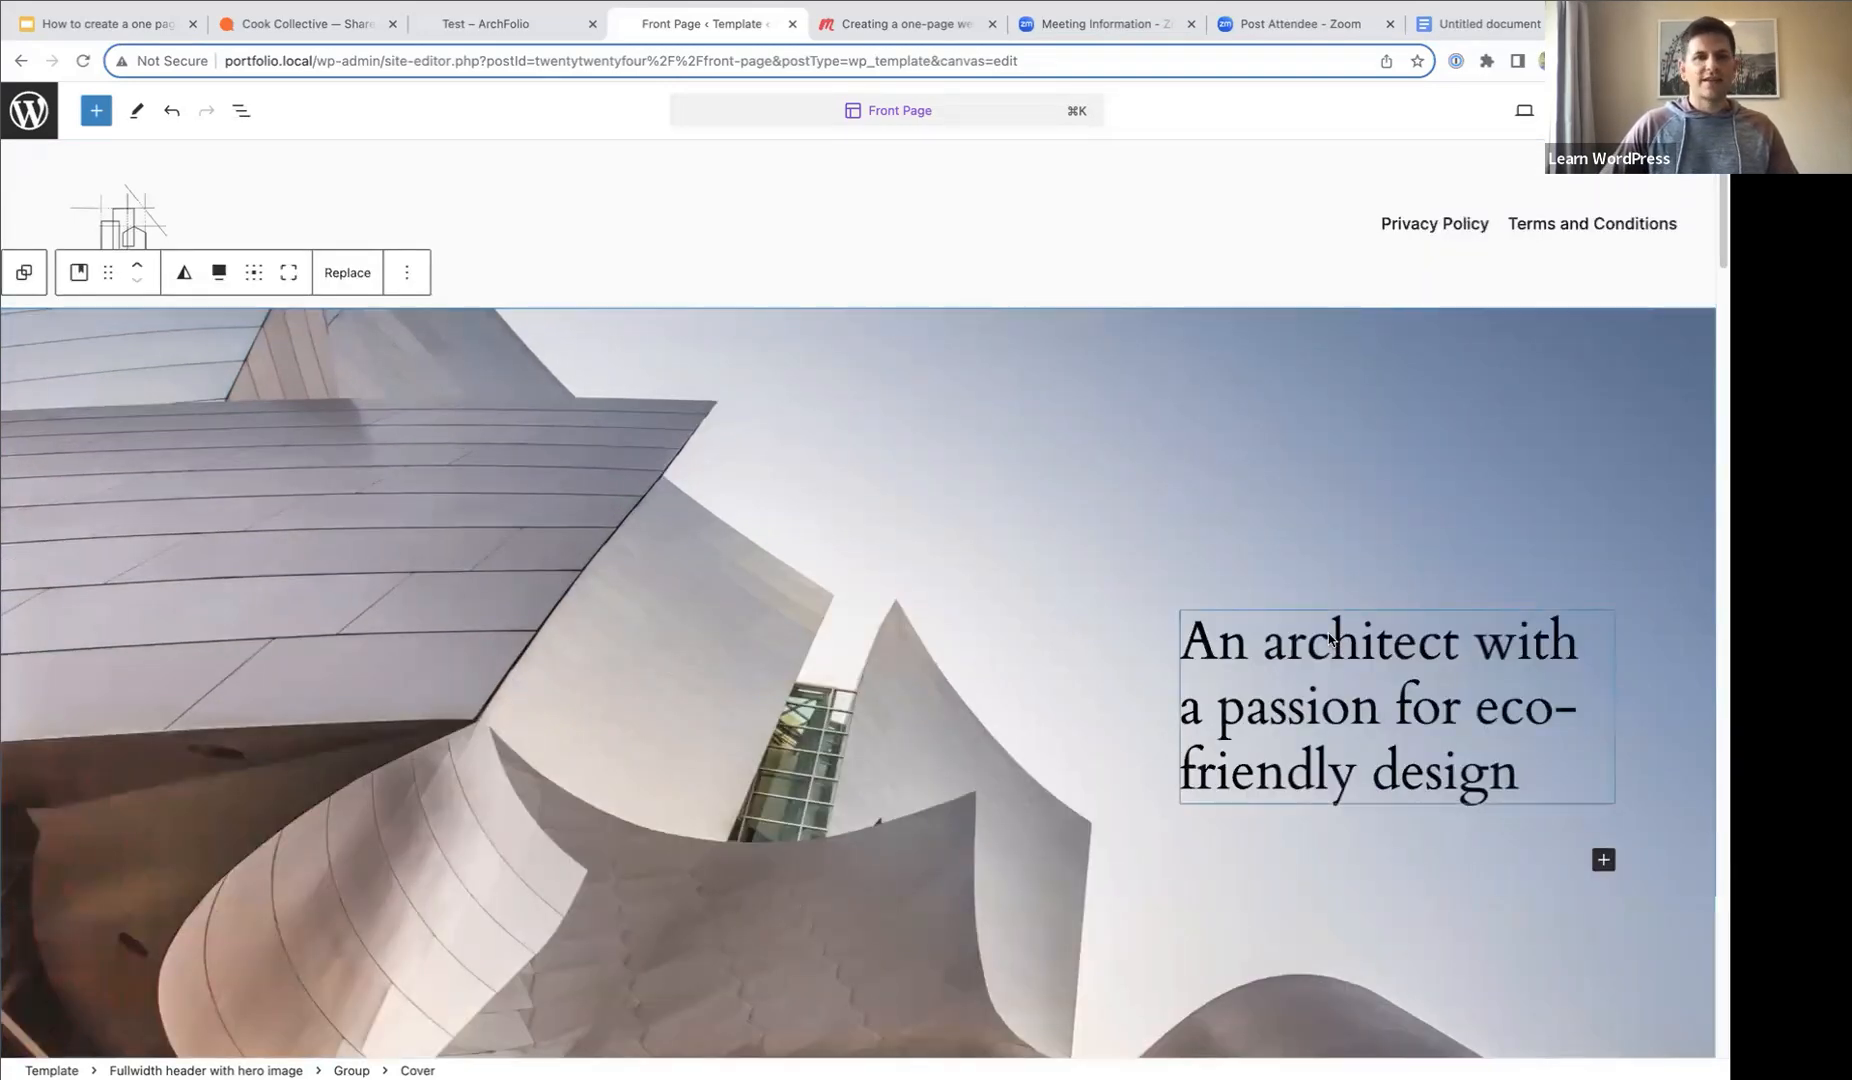
scroll(1341, 660, "down", 1)
scroll(1343, 651, "down", 1)
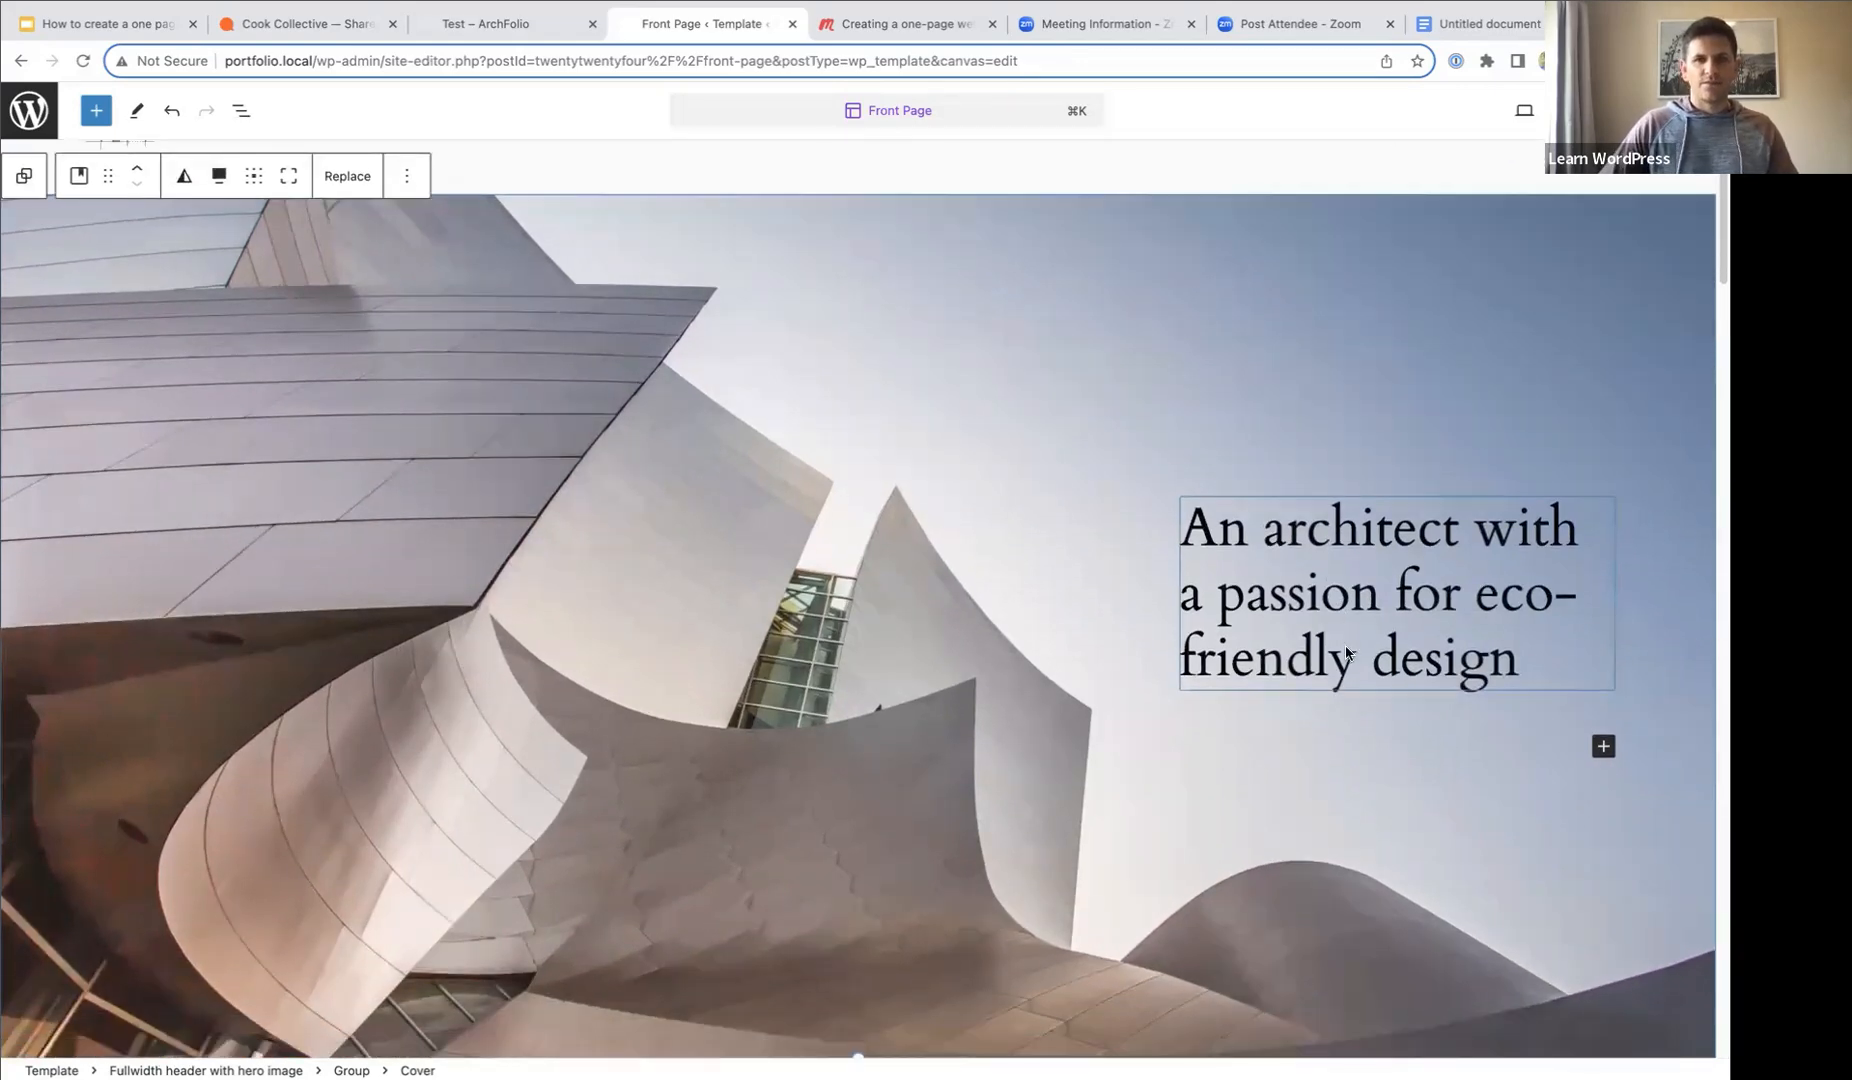
- Save the changes made to the Front Page template and its header
scroll(1358, 543, "up", 3)
left_click(1573, 110)
left_click(1562, 110)
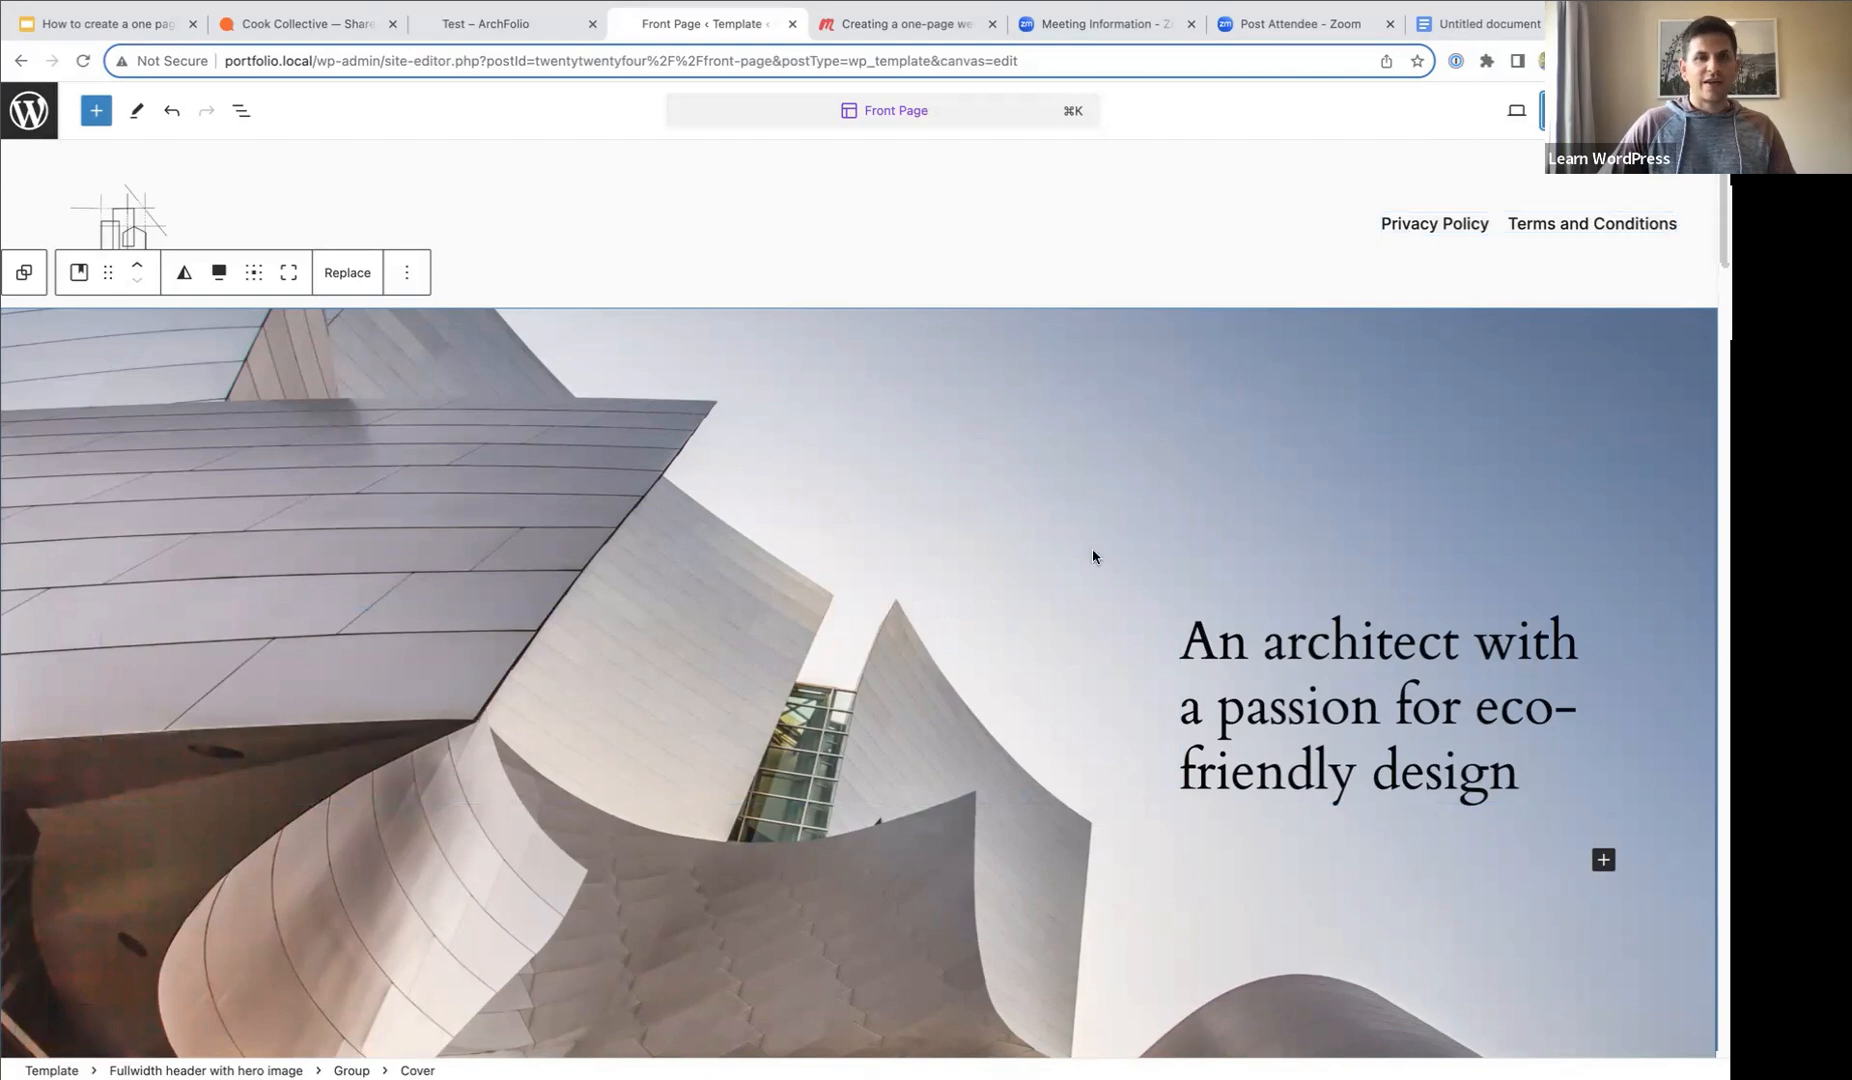
- Select the content Group between the header and footer in the List View and examine its sections down to the post list
scroll(1082, 545, "down", 2)
scroll(1082, 548, "down", 6)
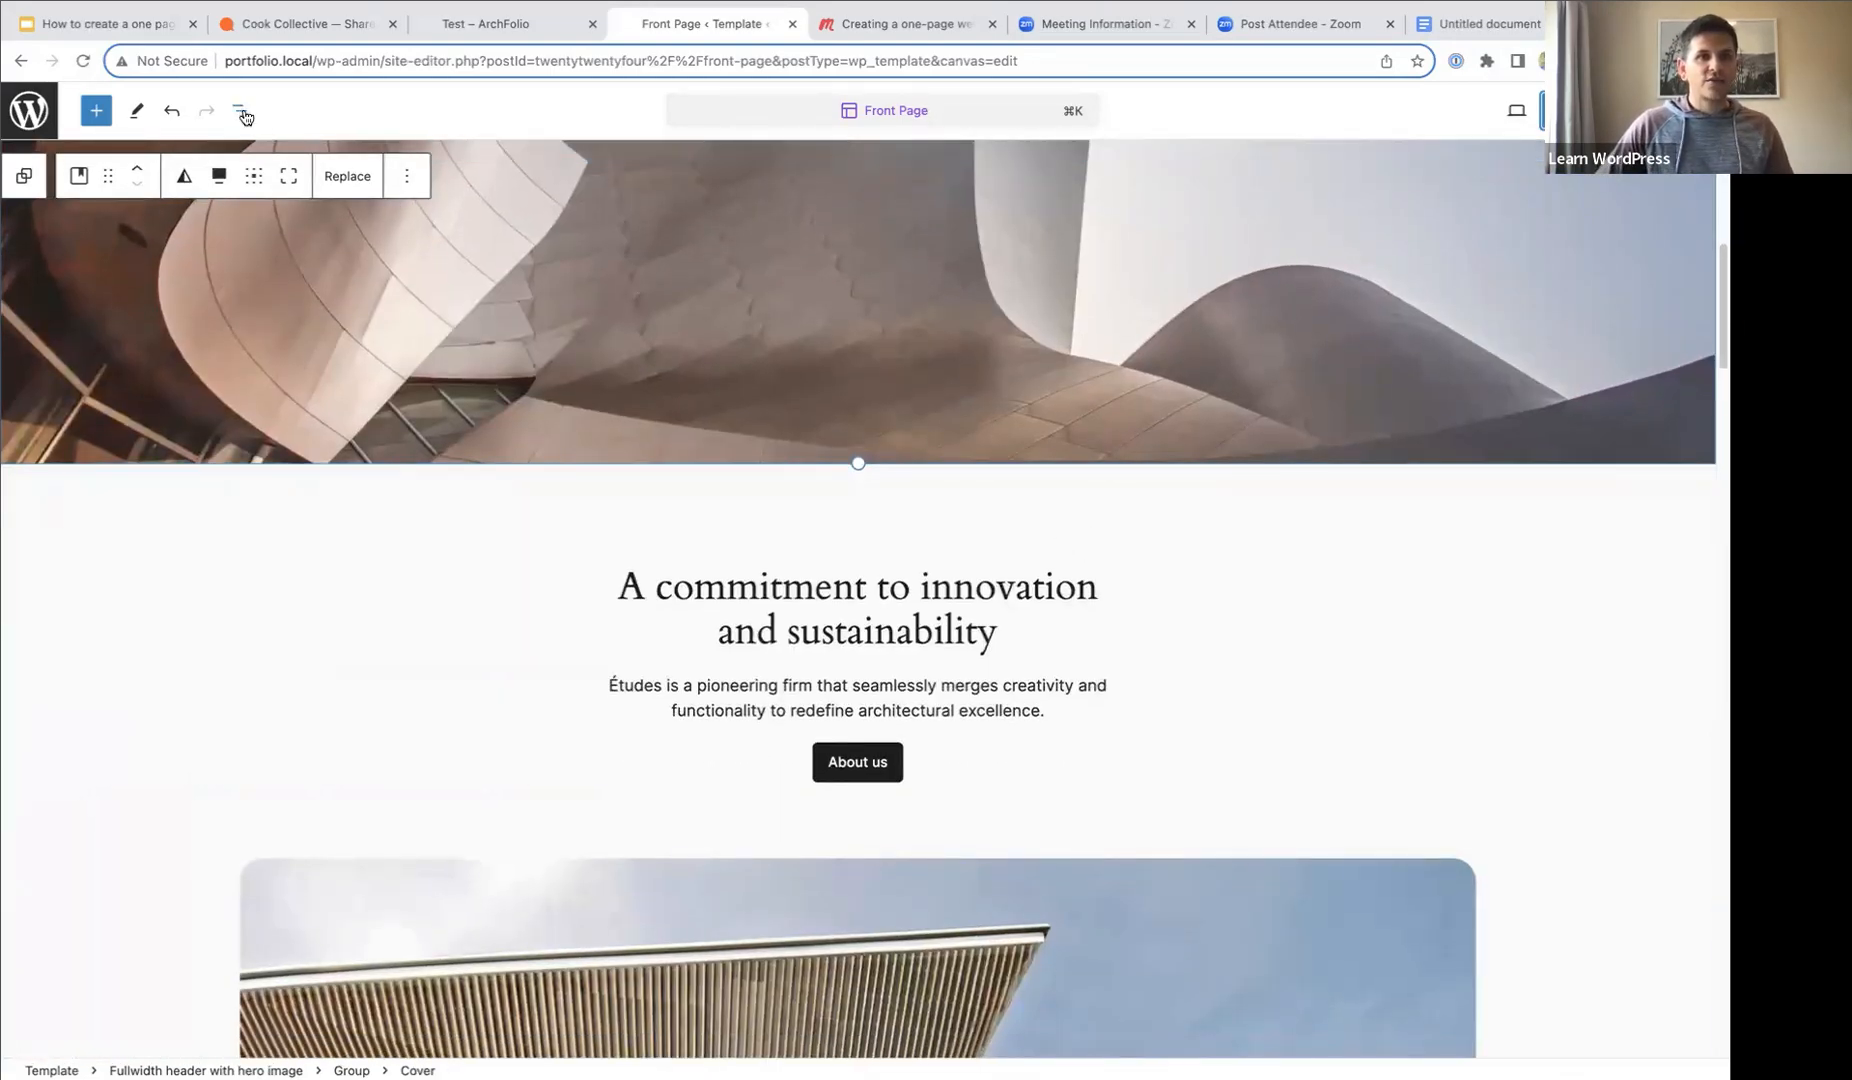
left_click(241, 111)
left_click(39, 248)
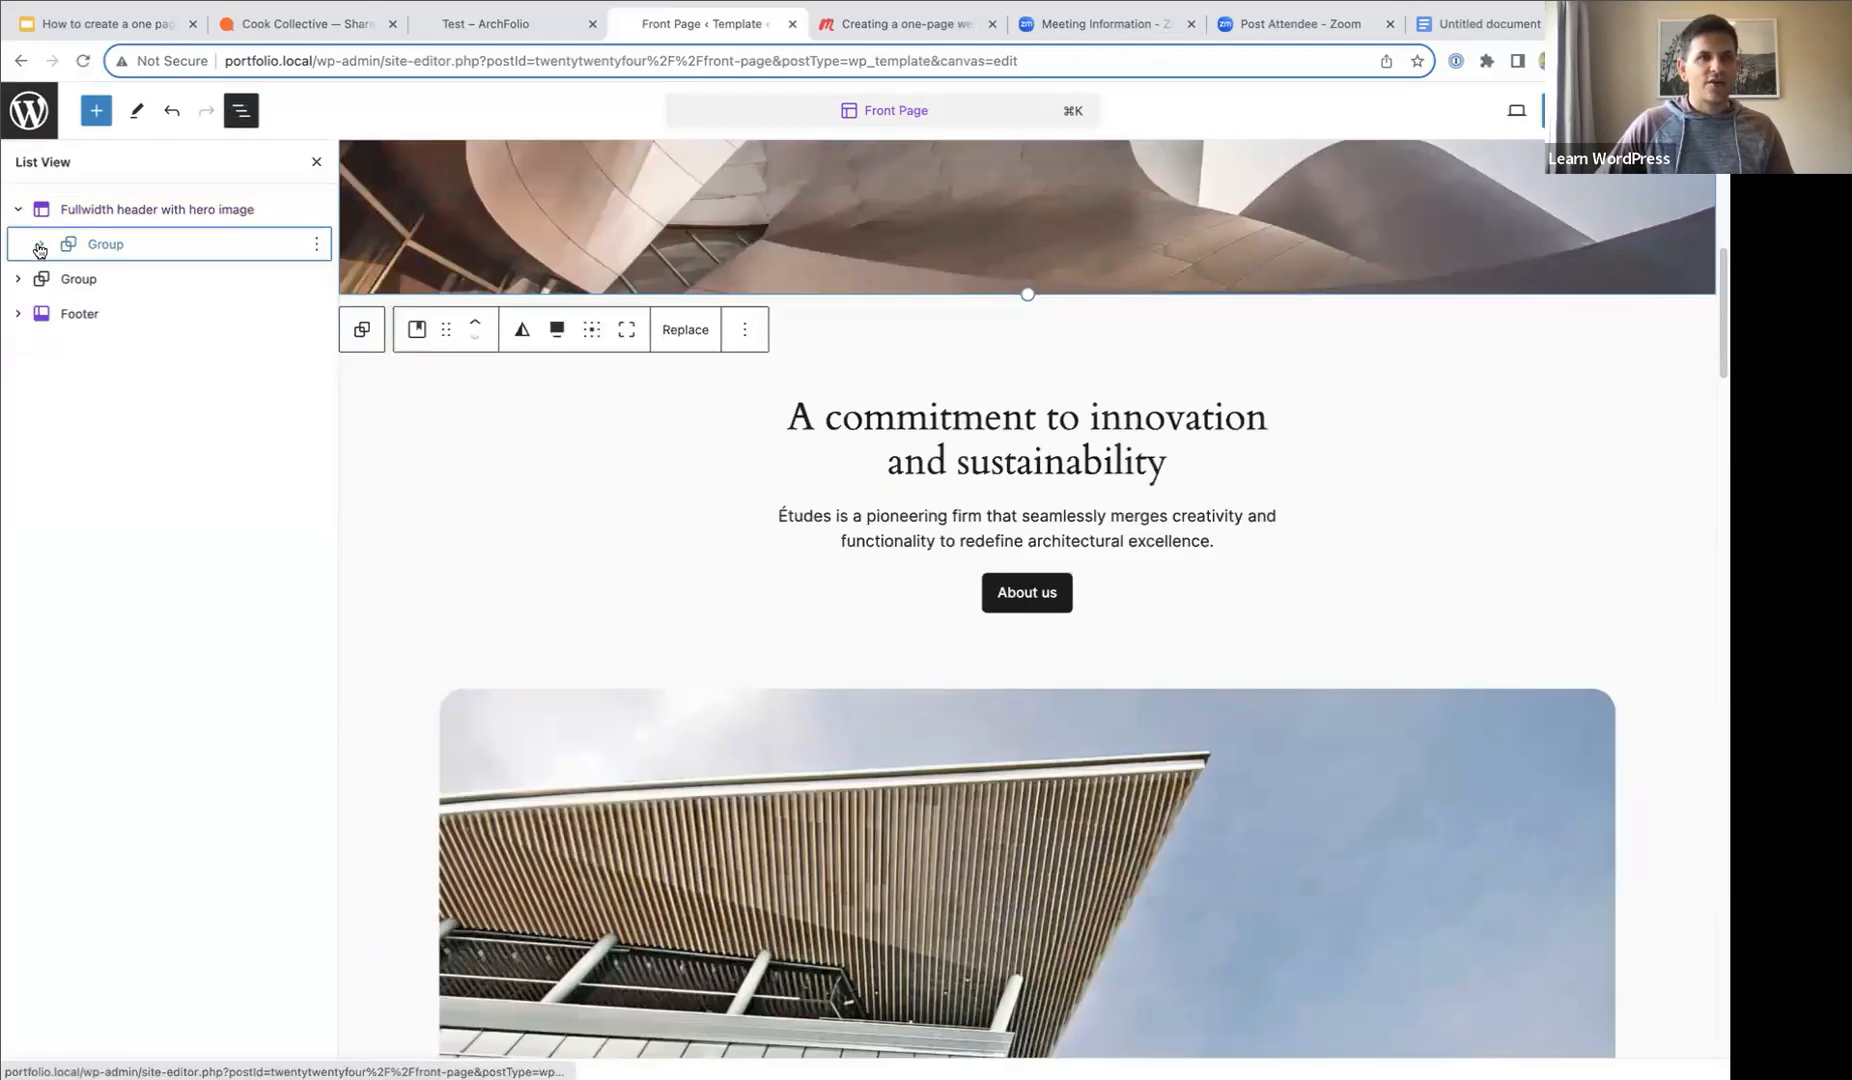
left_click(96, 245)
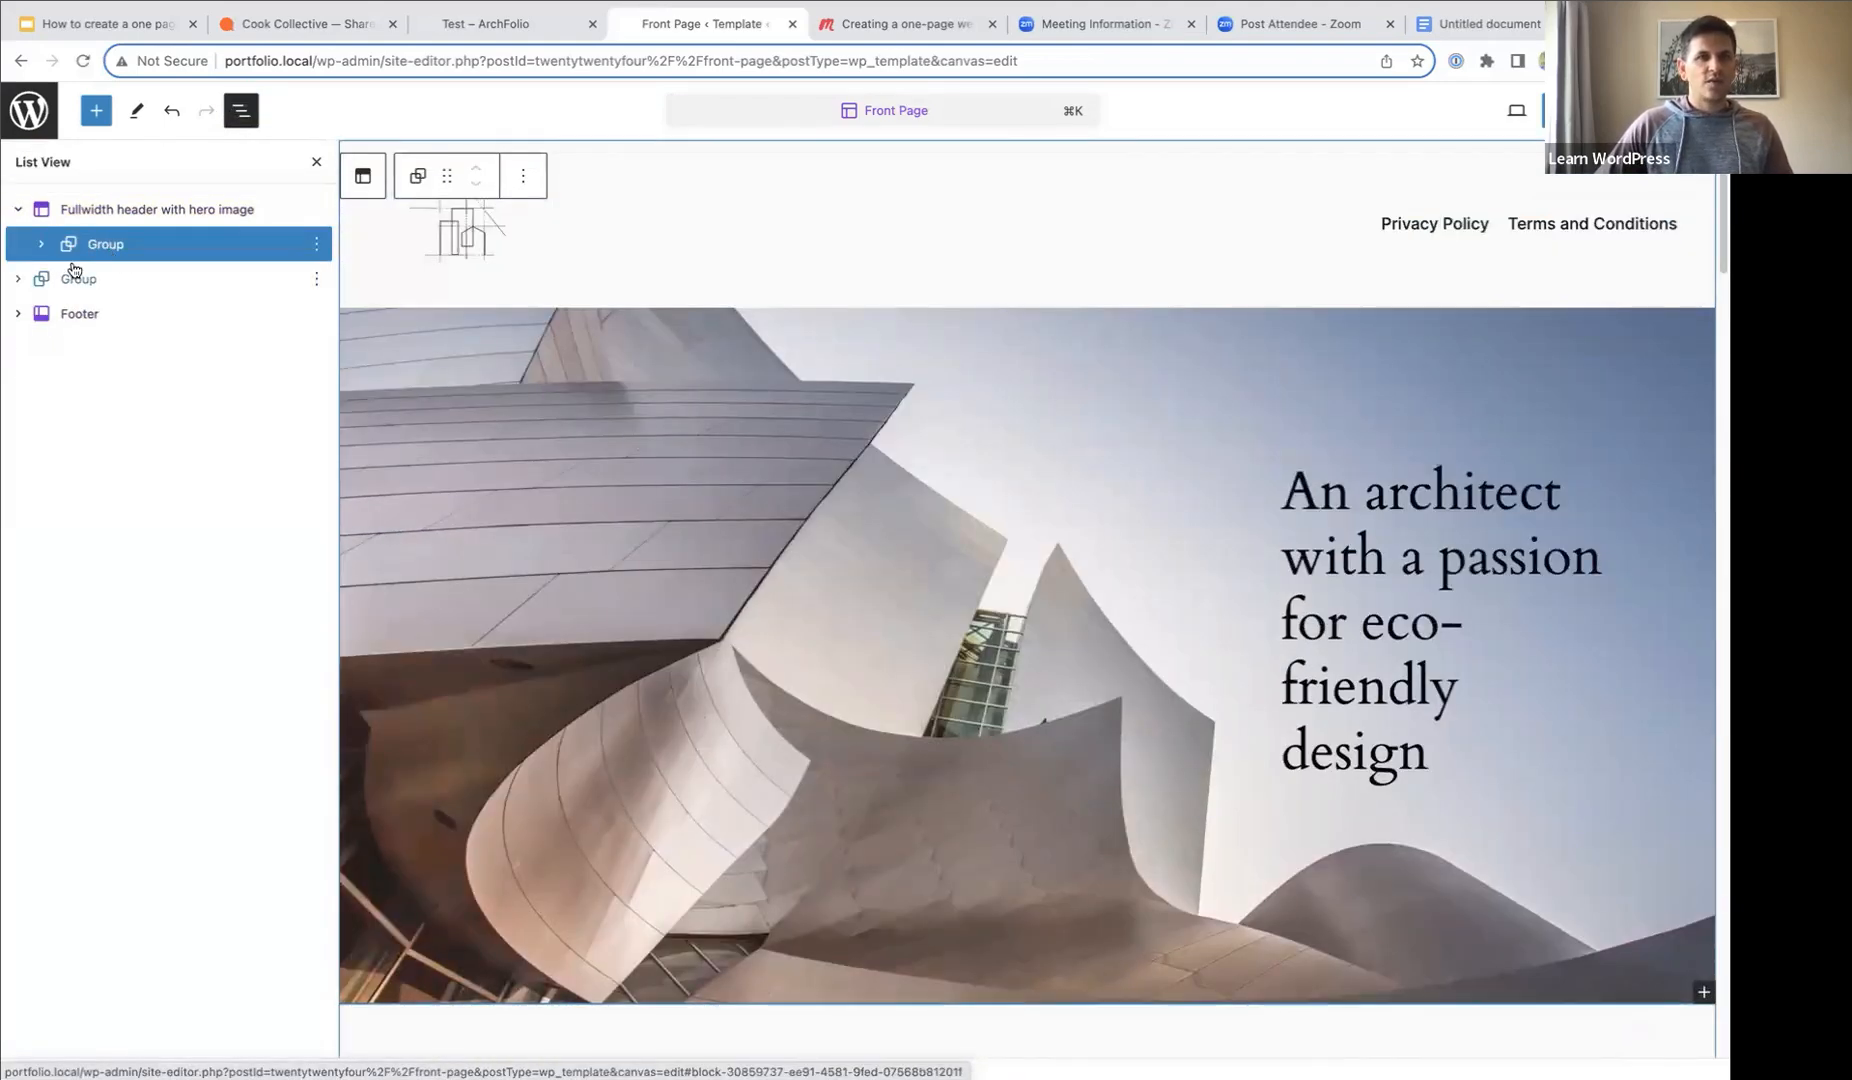
left_click(47, 286)
scroll(606, 452, "down", 12)
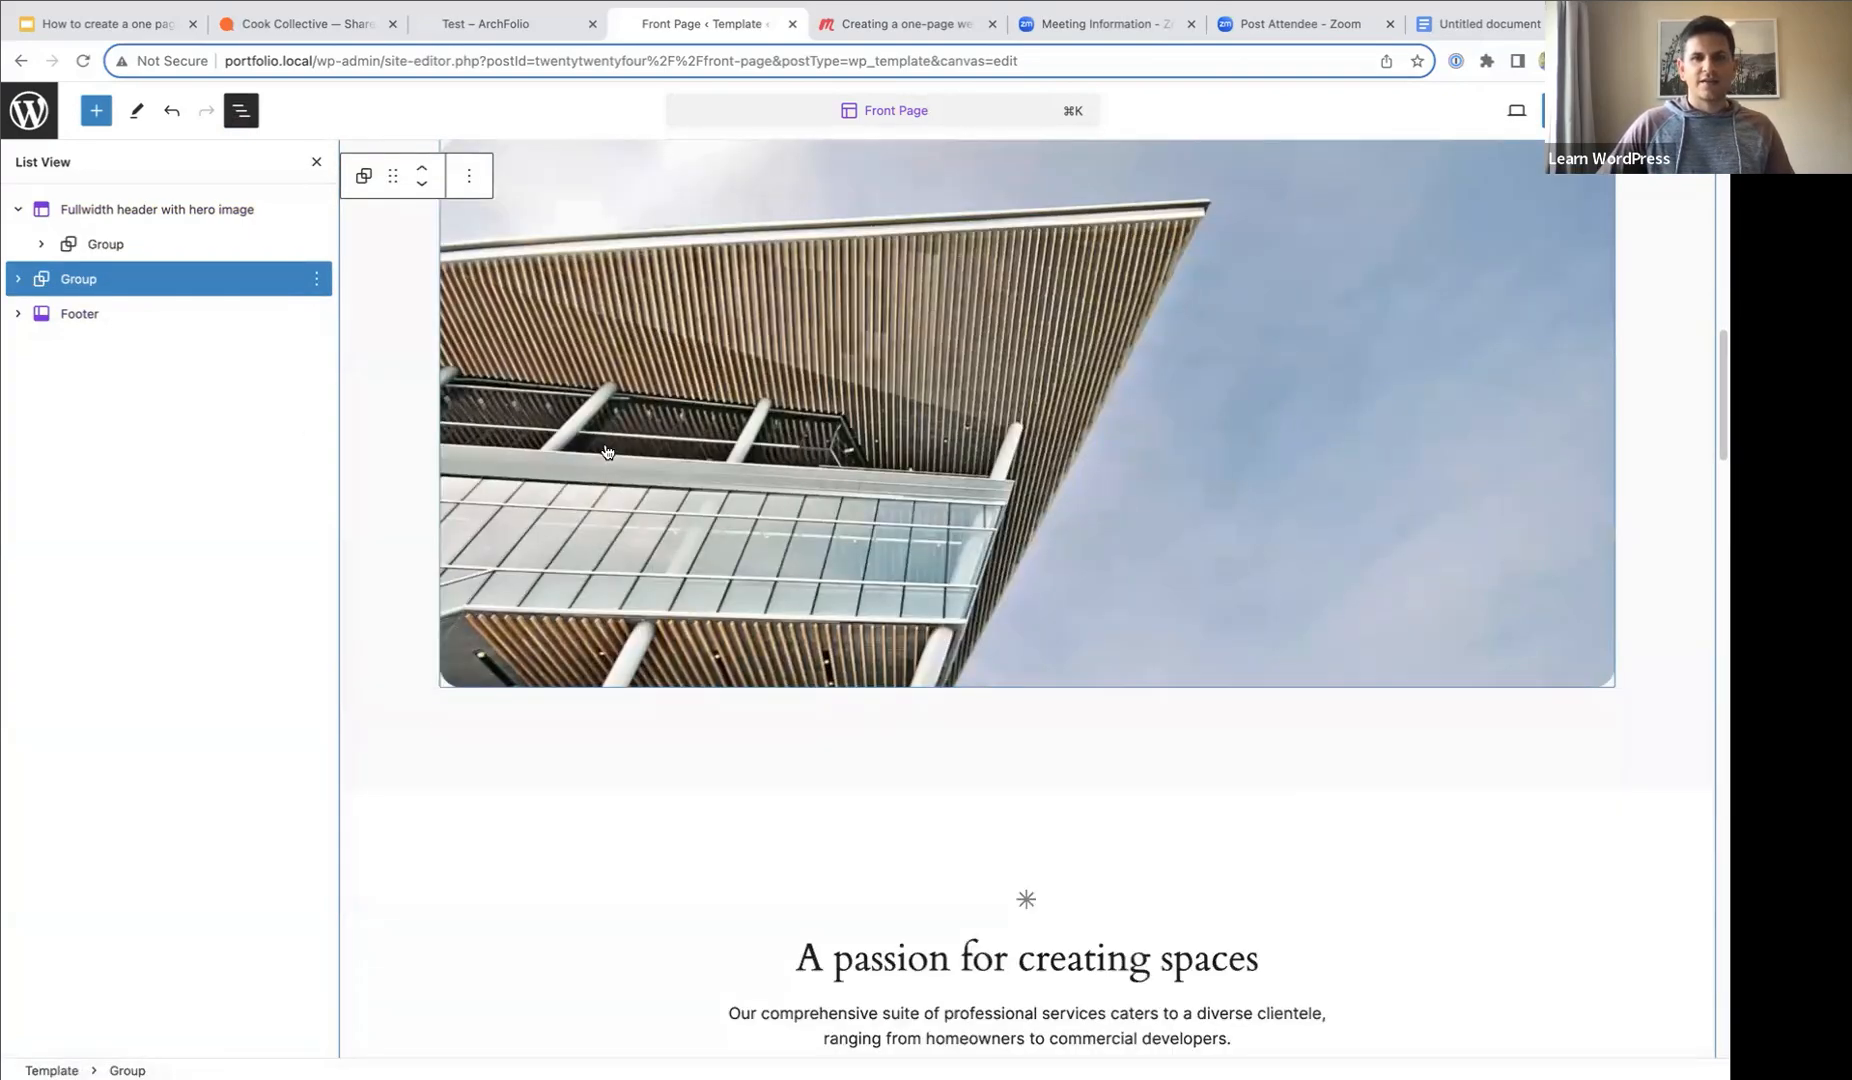
scroll(606, 452, "down", 15)
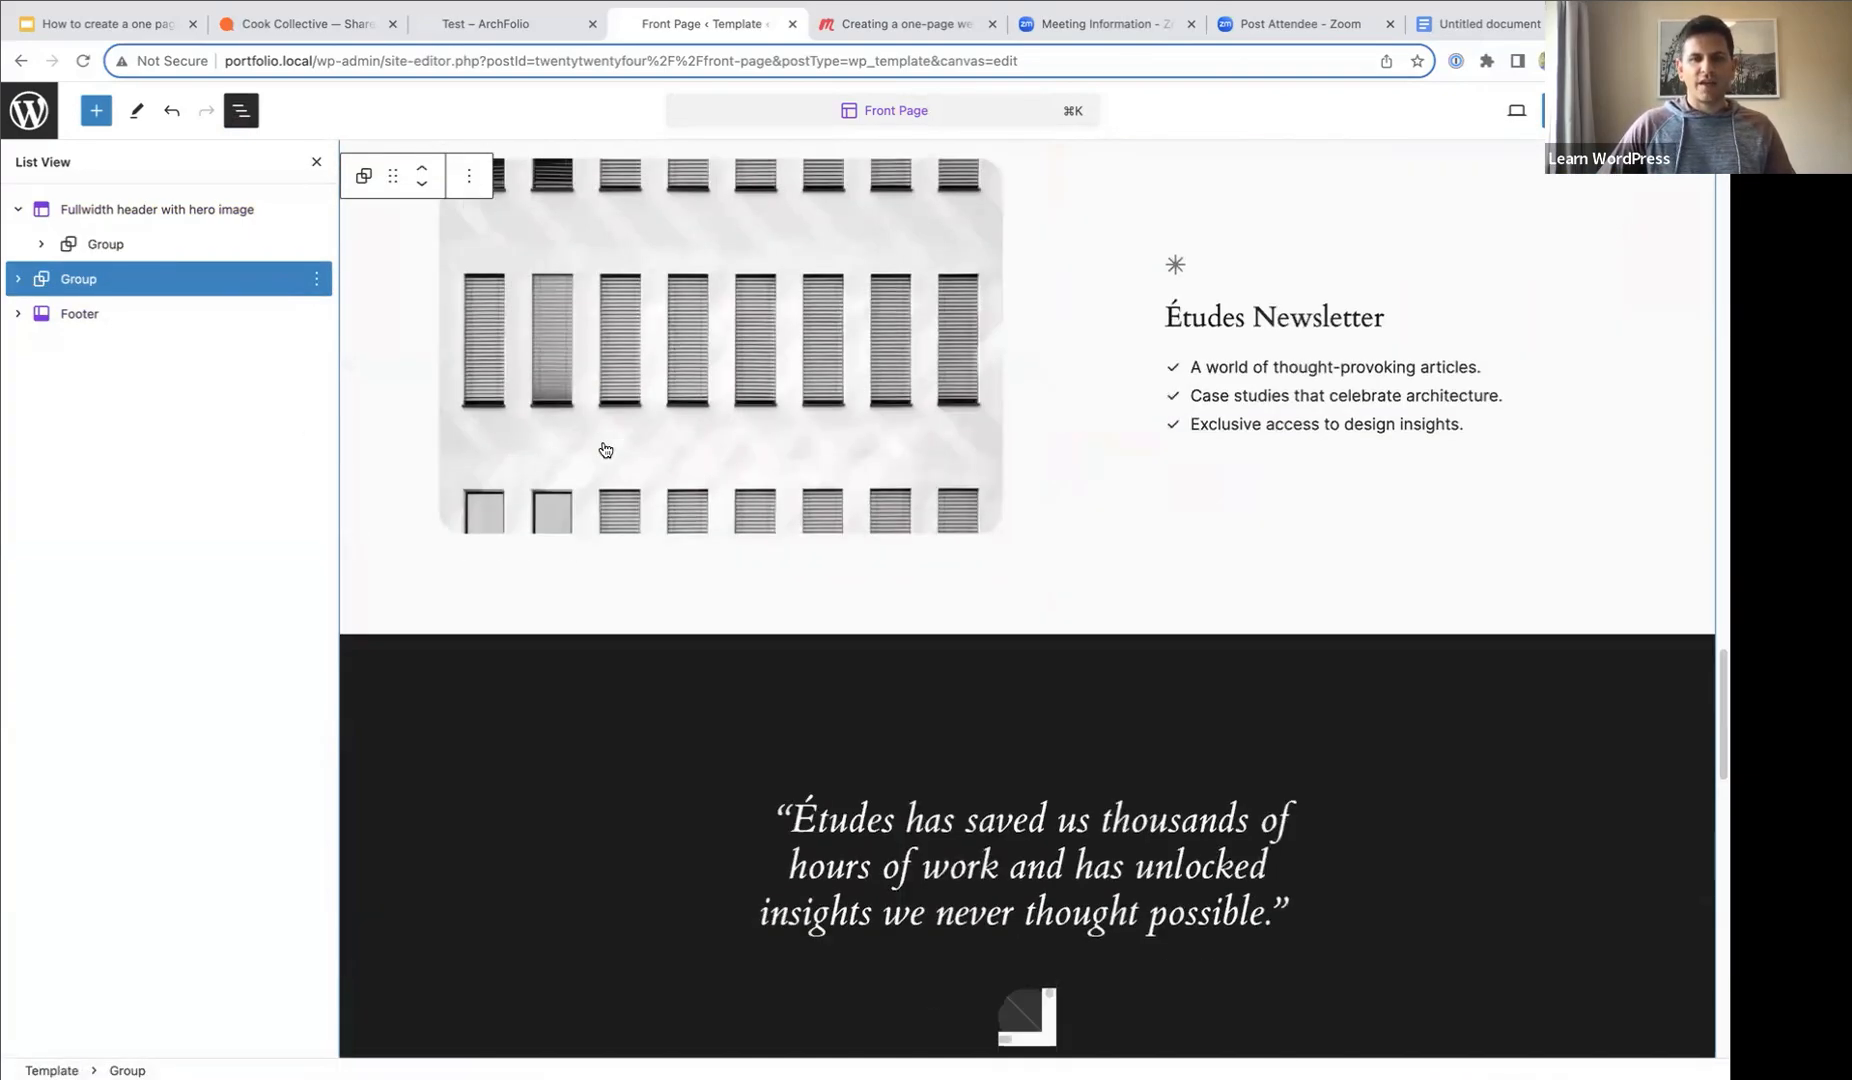
scroll(606, 452, "down", 12)
scroll(606, 450, "down", 4)
scroll(615, 450, "up", 20)
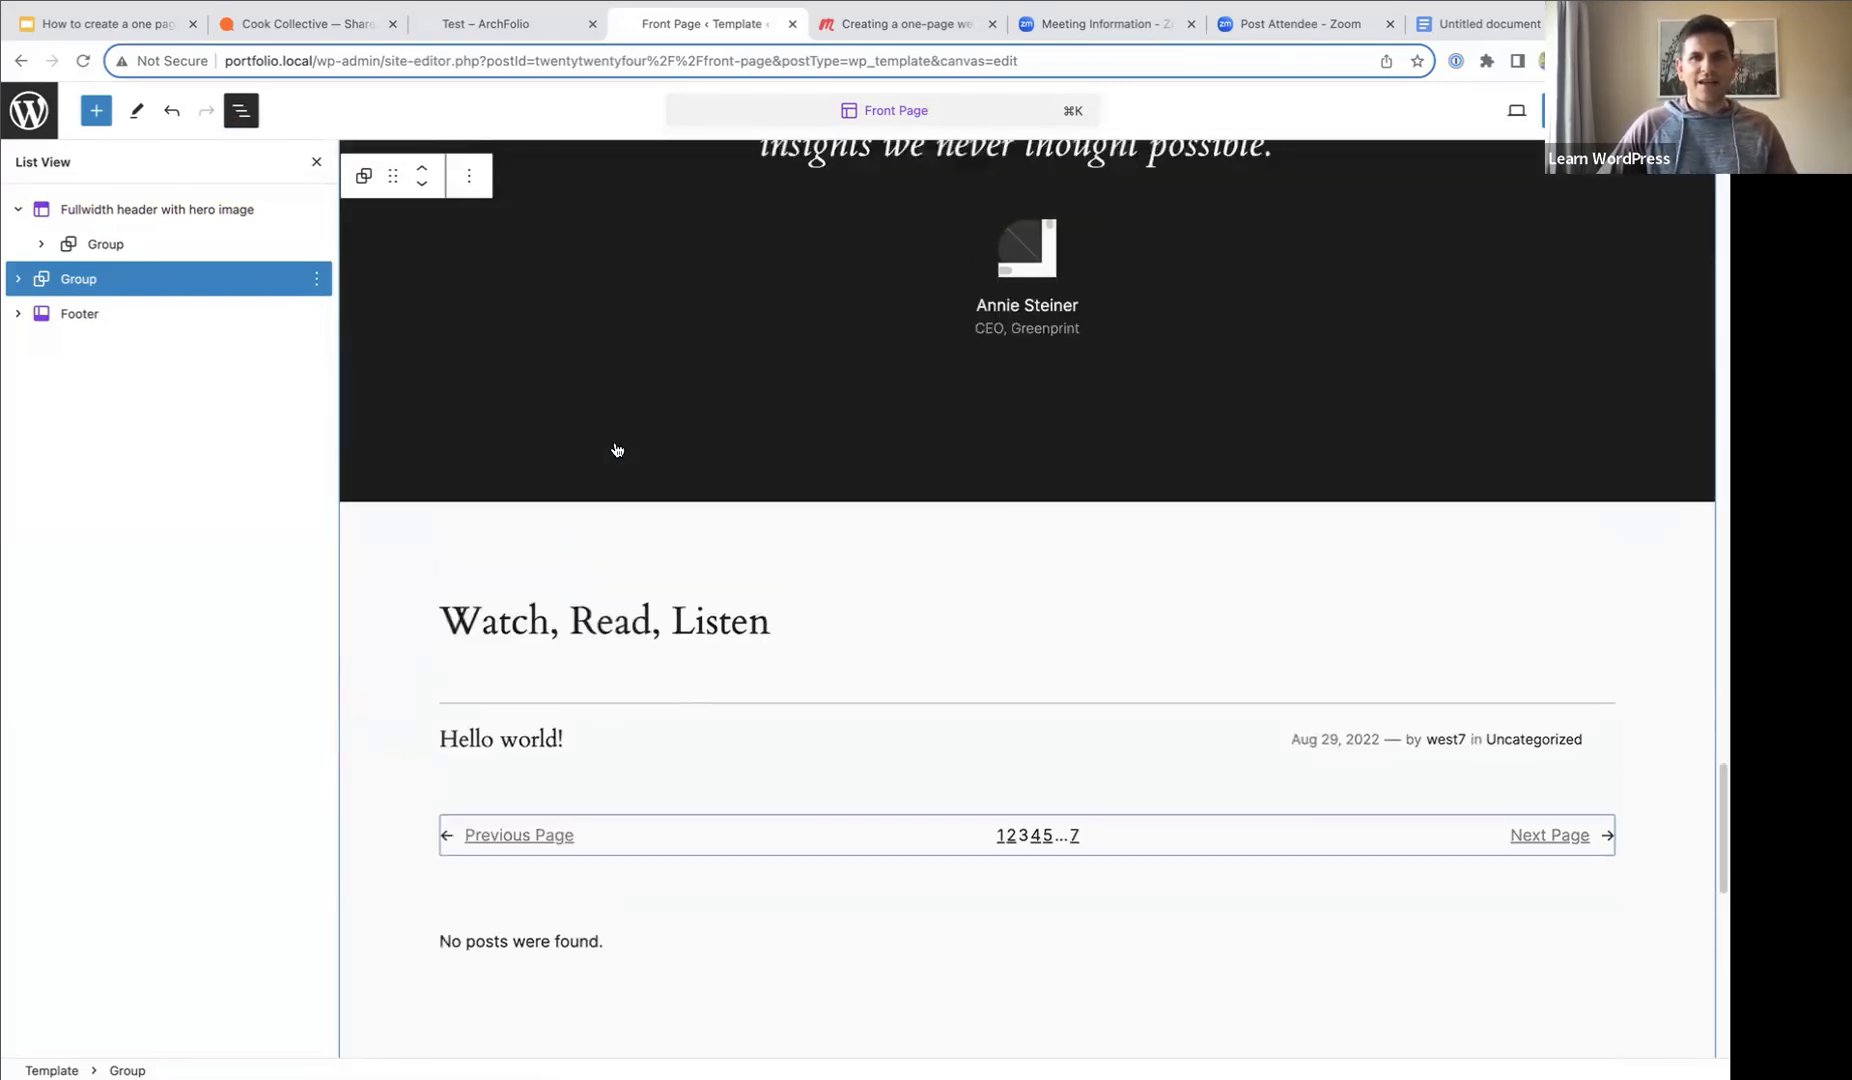
scroll(619, 454, "up", 15)
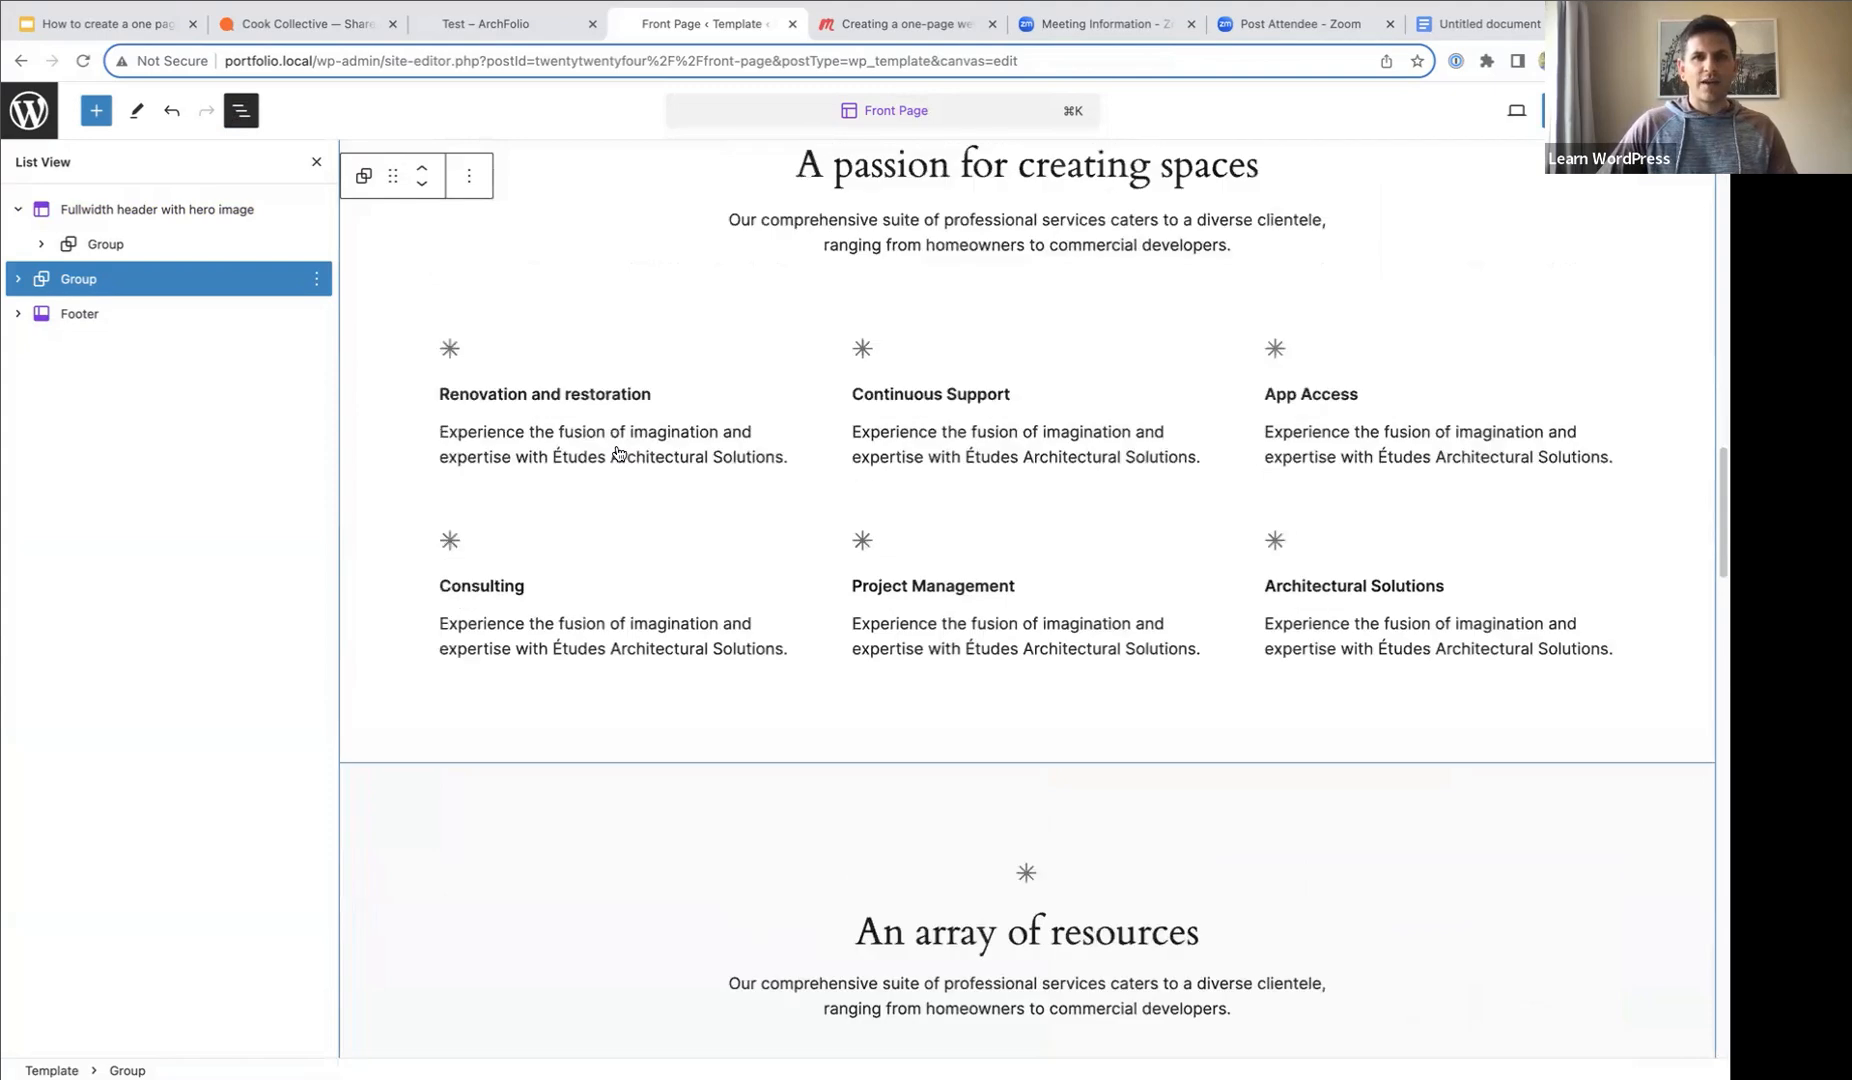
scroll(620, 455, "up", 5)
scroll(620, 440, "down", 5)
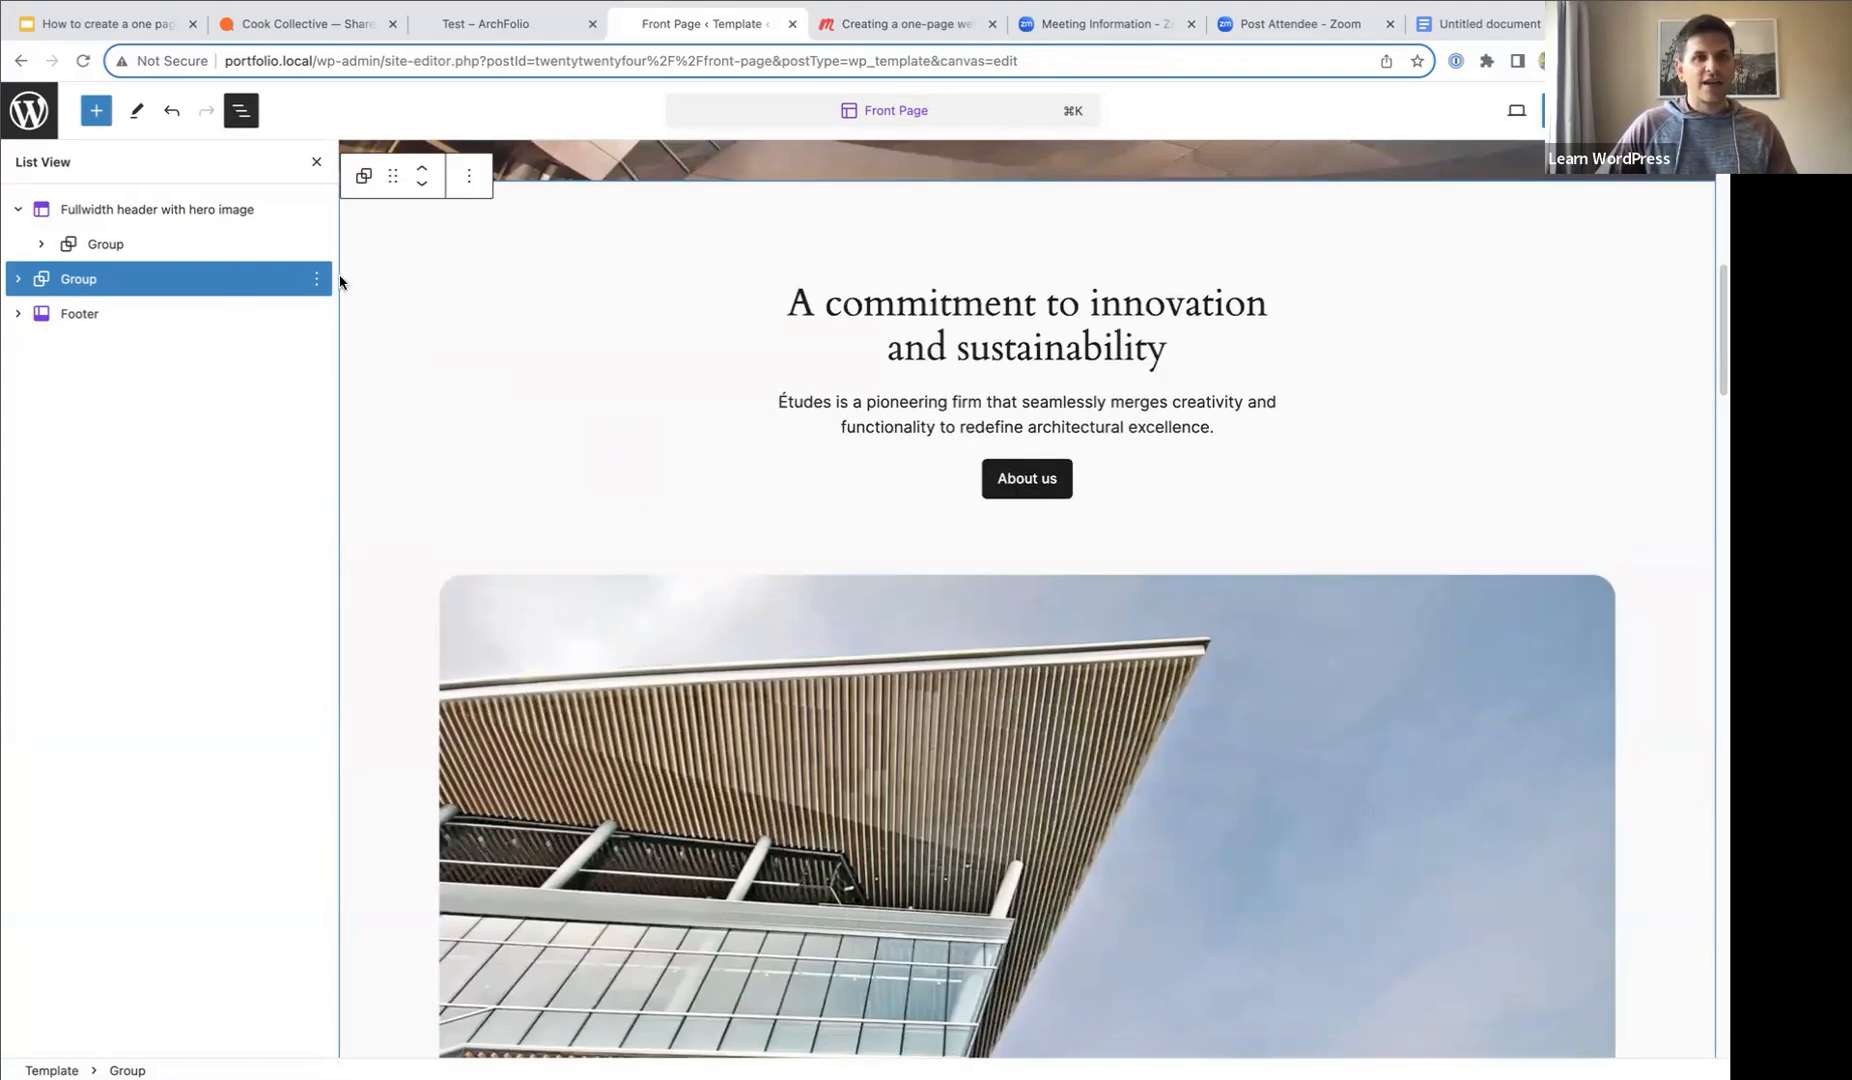
- Delete the selected Group of default content between the full-width header and the footer
left_click(316, 282)
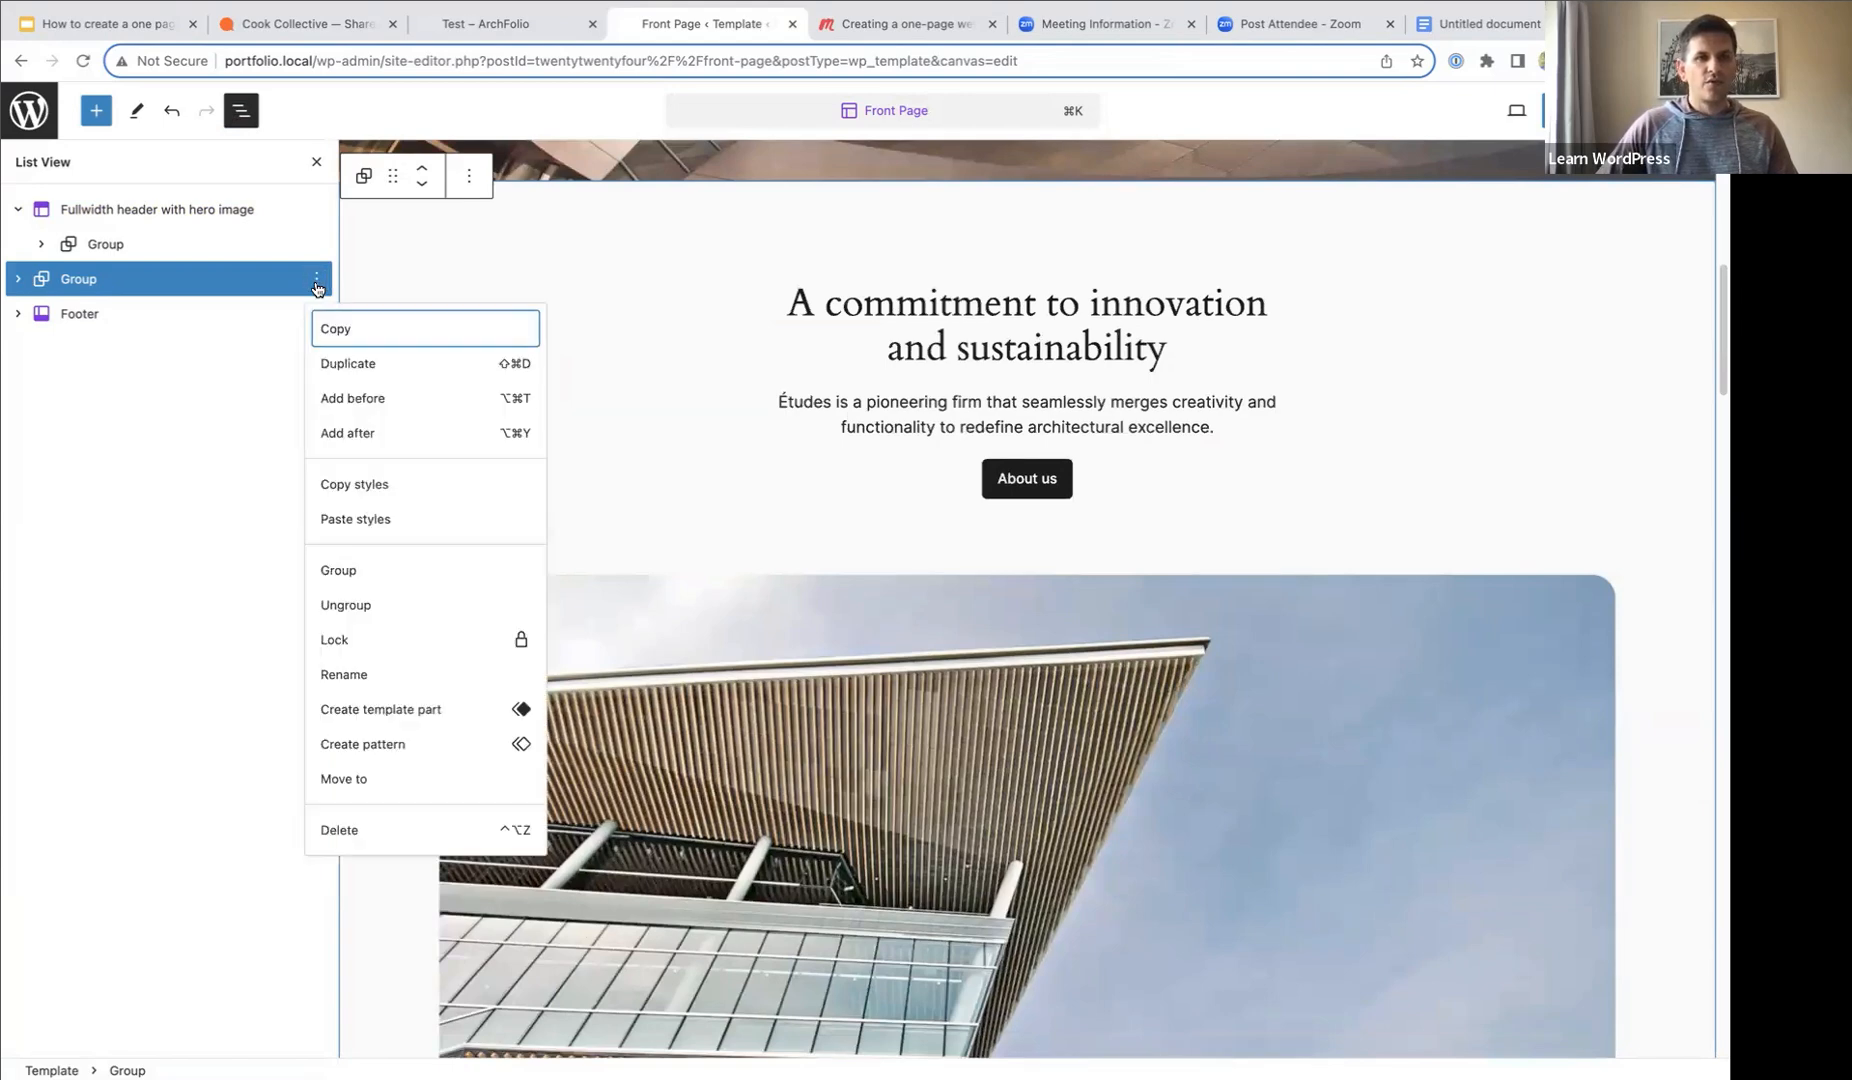
left_click(360, 838)
left_click(1014, 653)
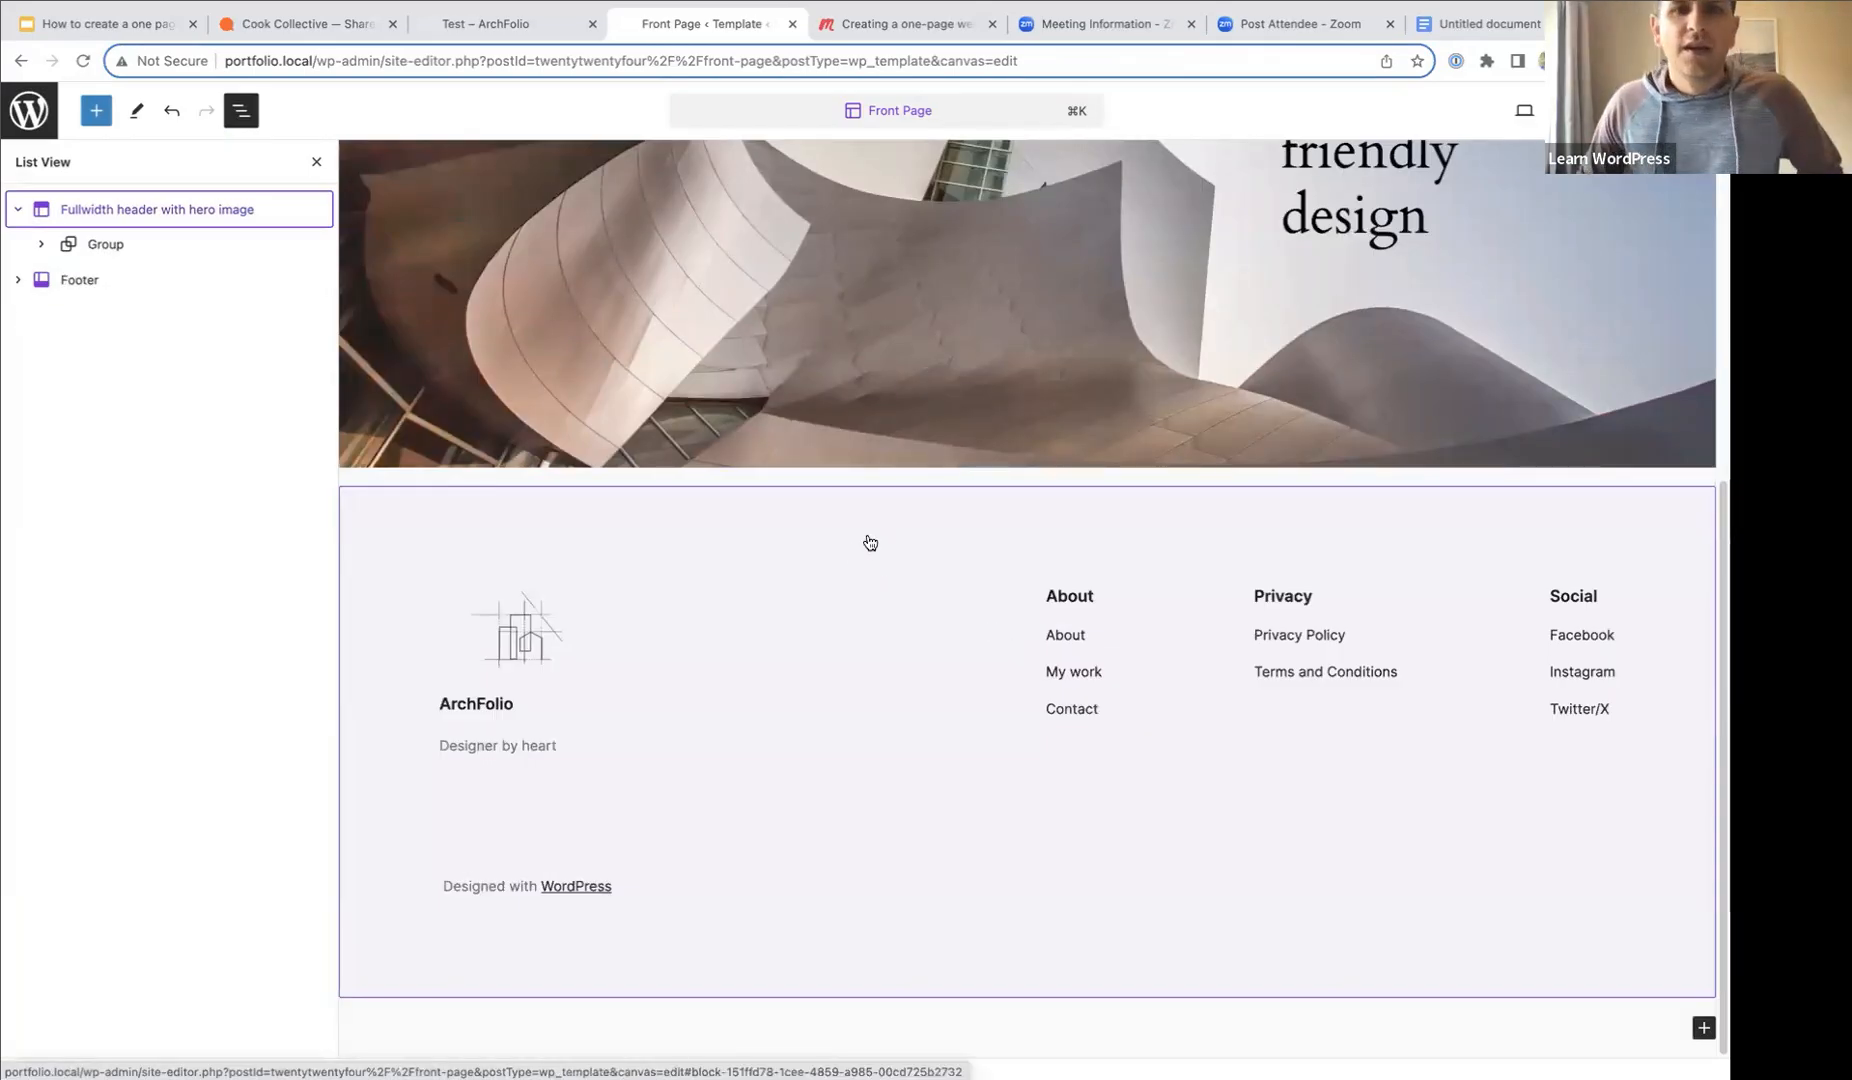
scroll(881, 519, "up", 5)
scroll(881, 519, "up", 3)
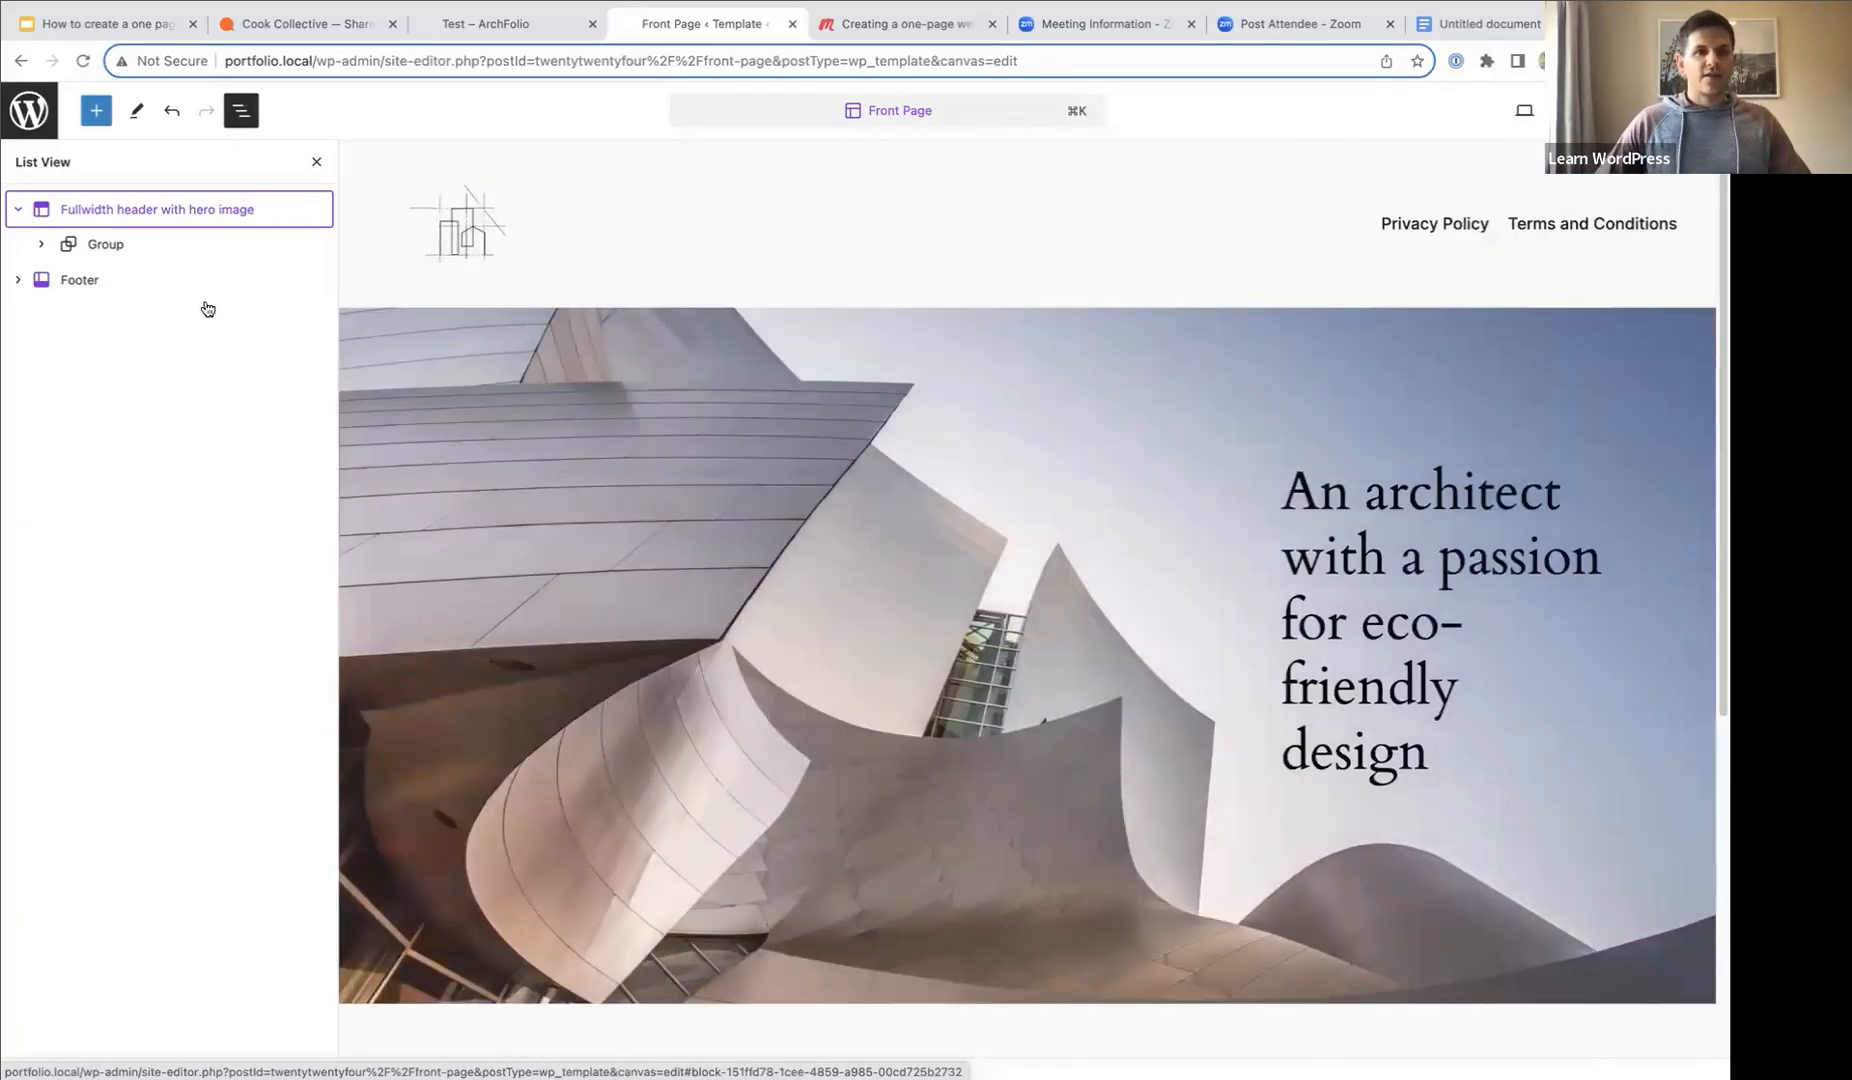
- Insert an empty block between the full-width header with hero image and the footer
left_click(100, 244)
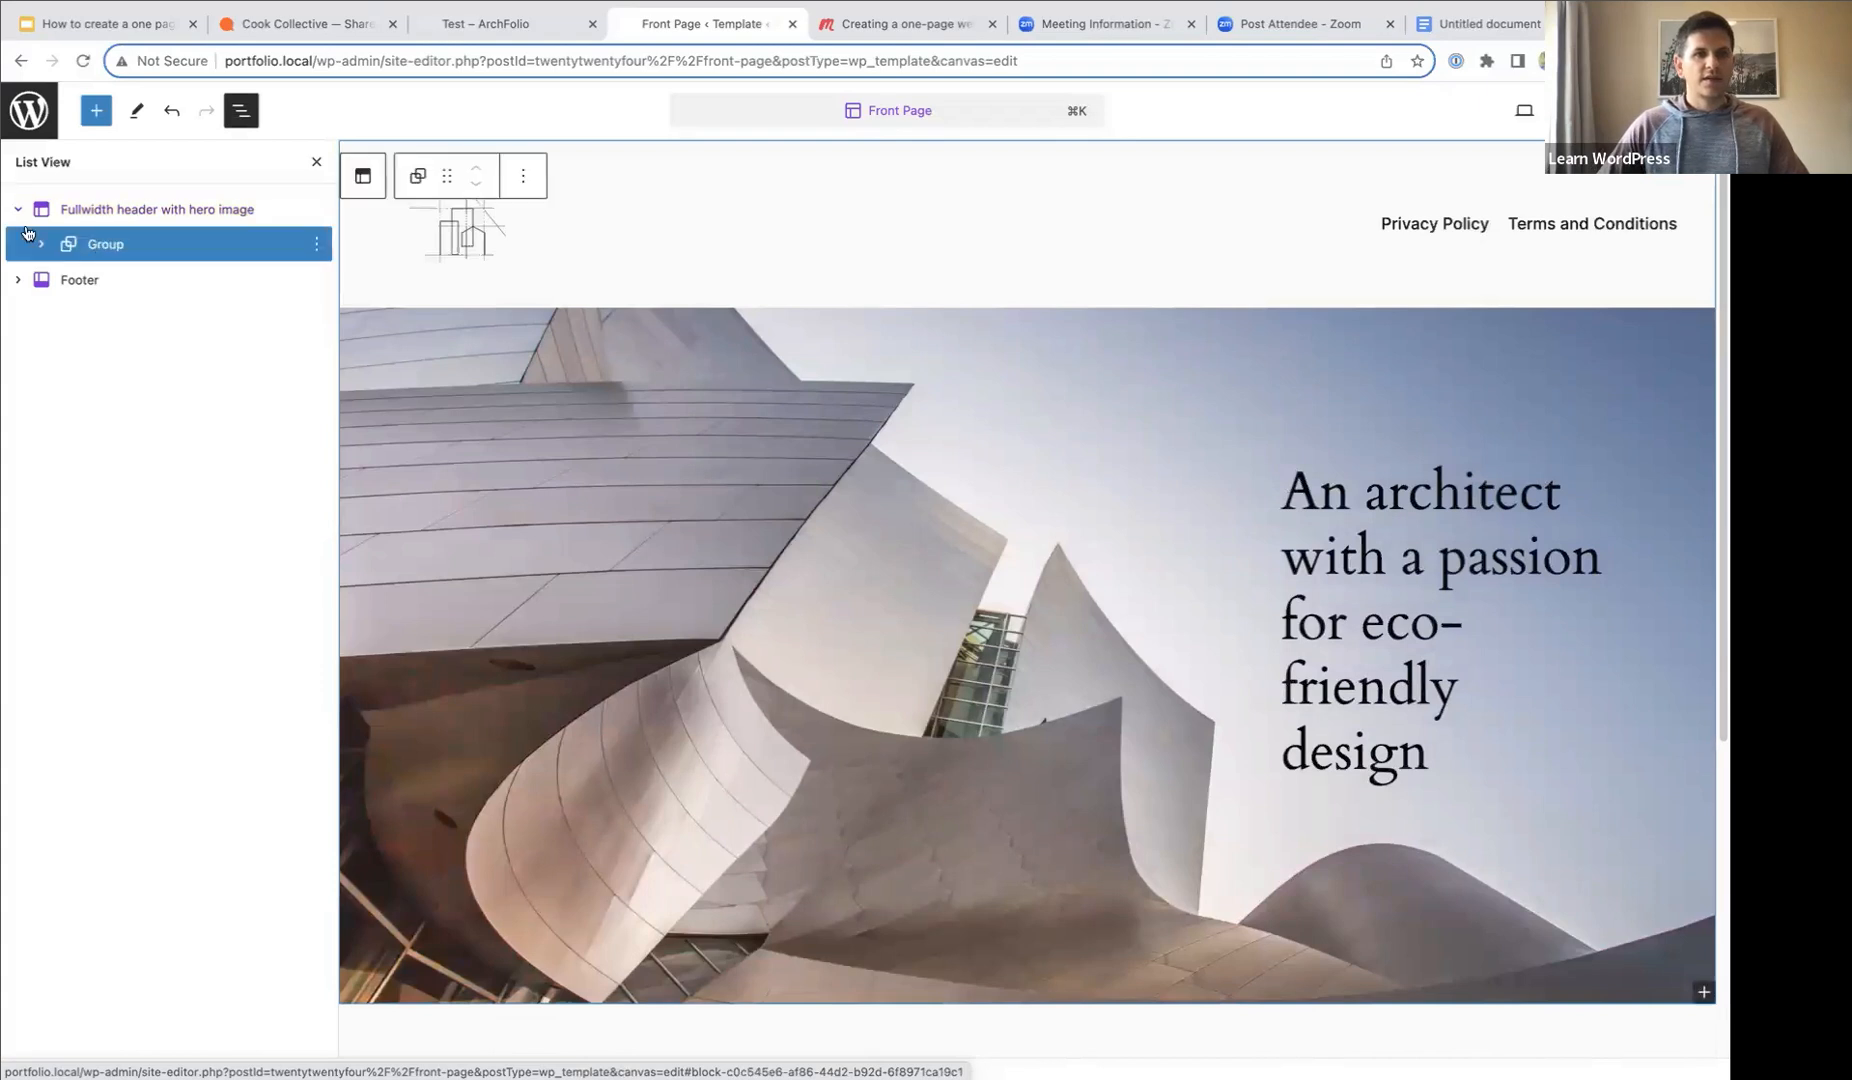
left_click(18, 210)
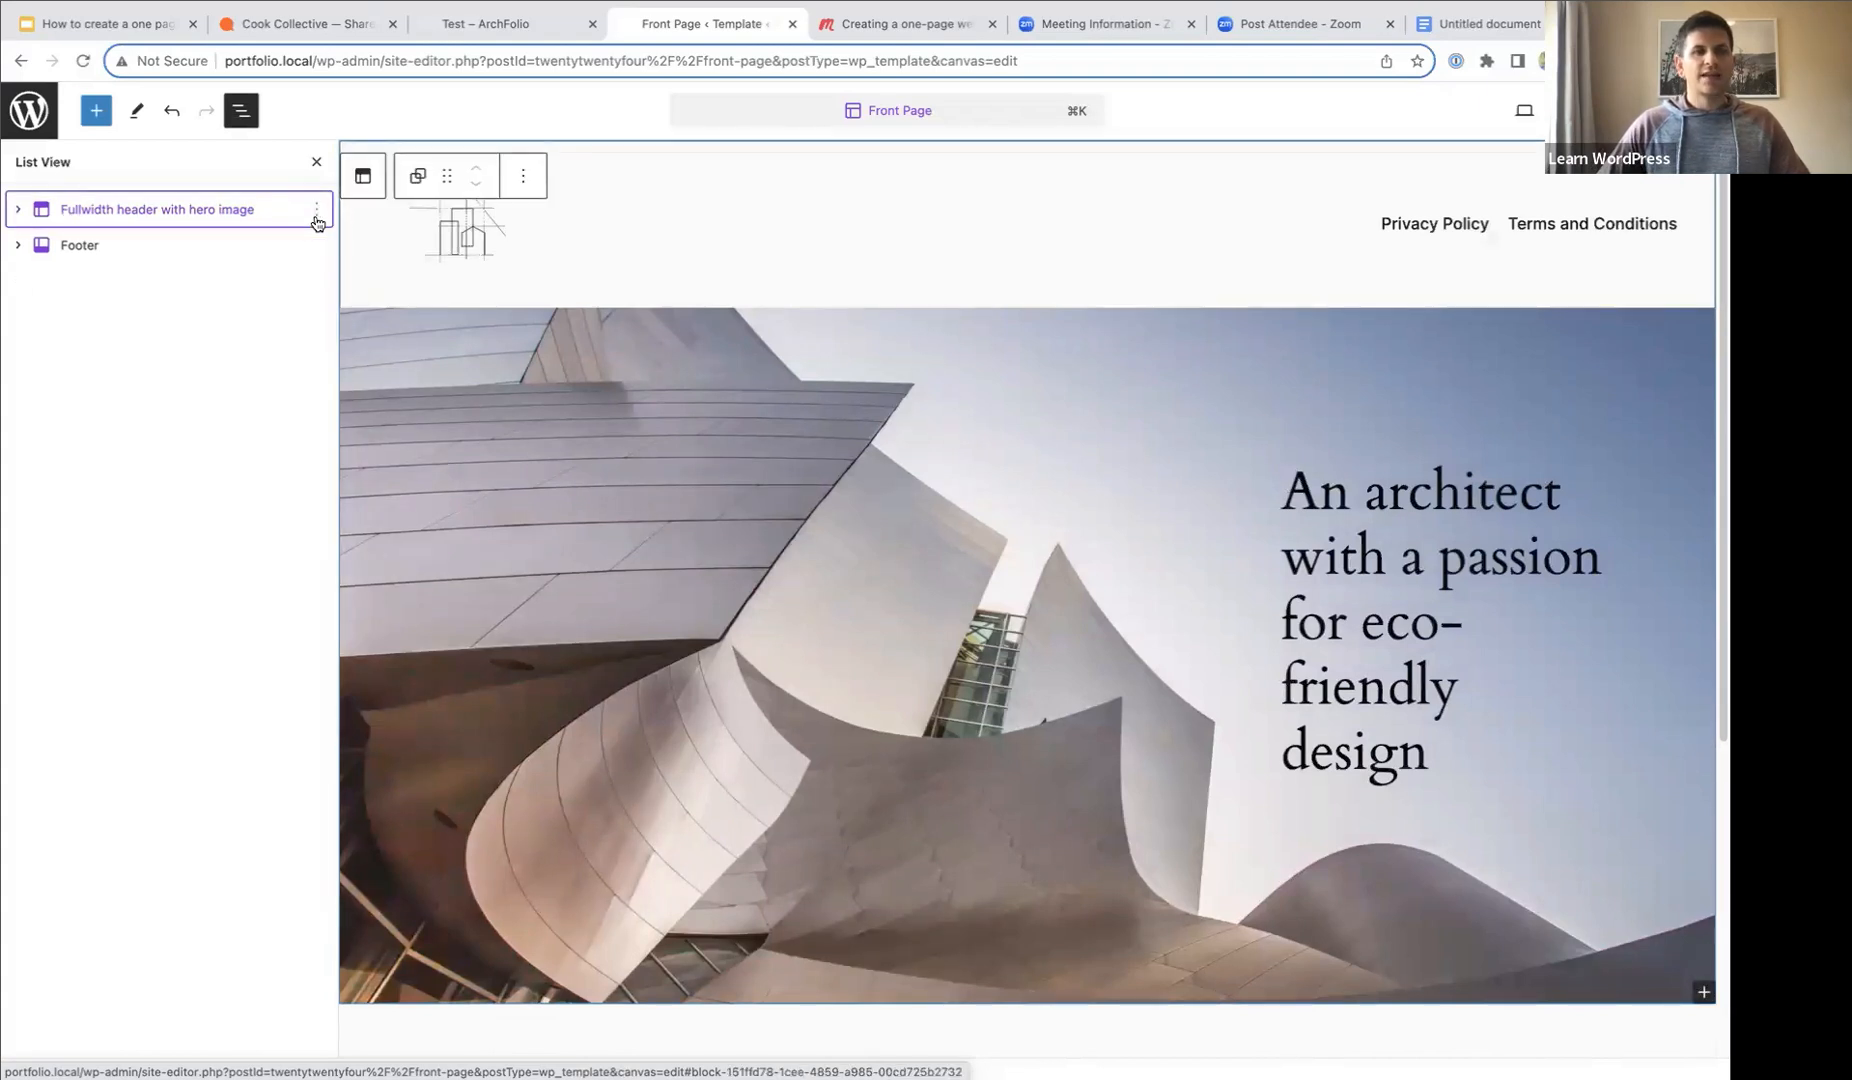
left_click(316, 210)
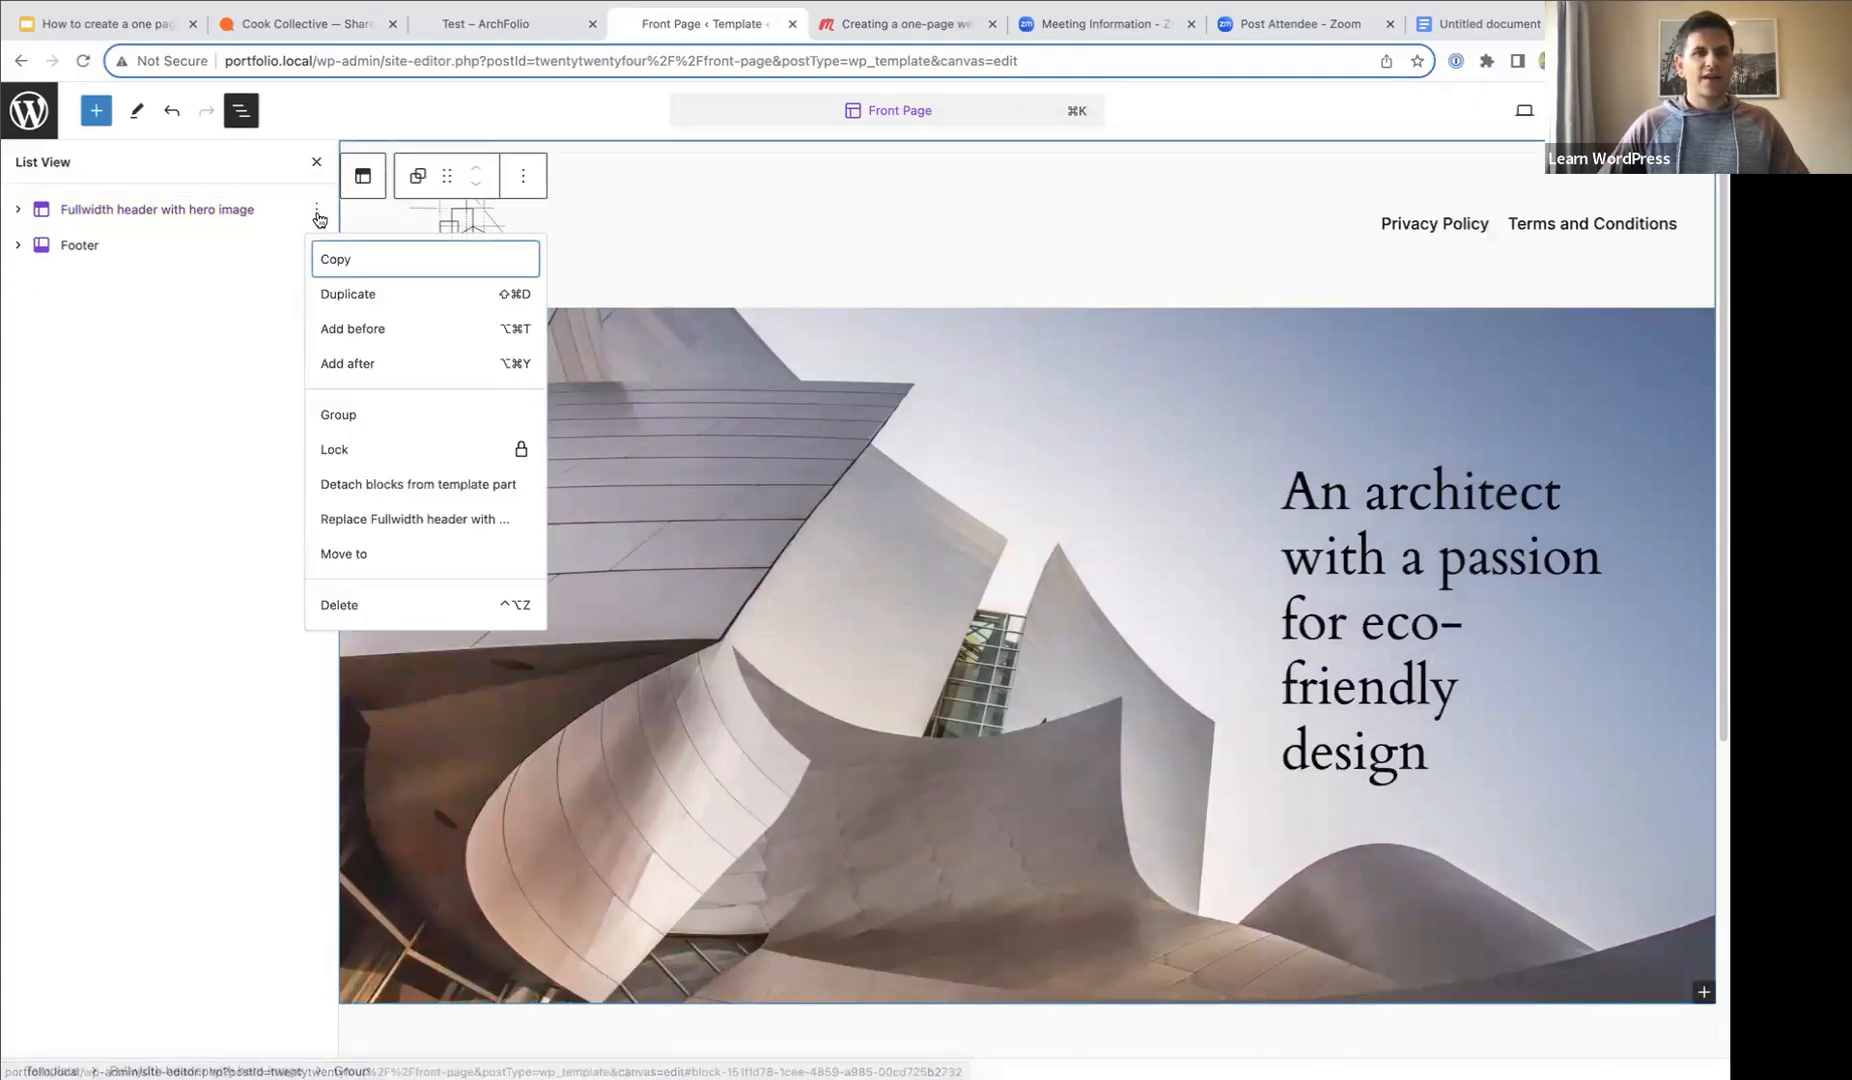
left_click(358, 366)
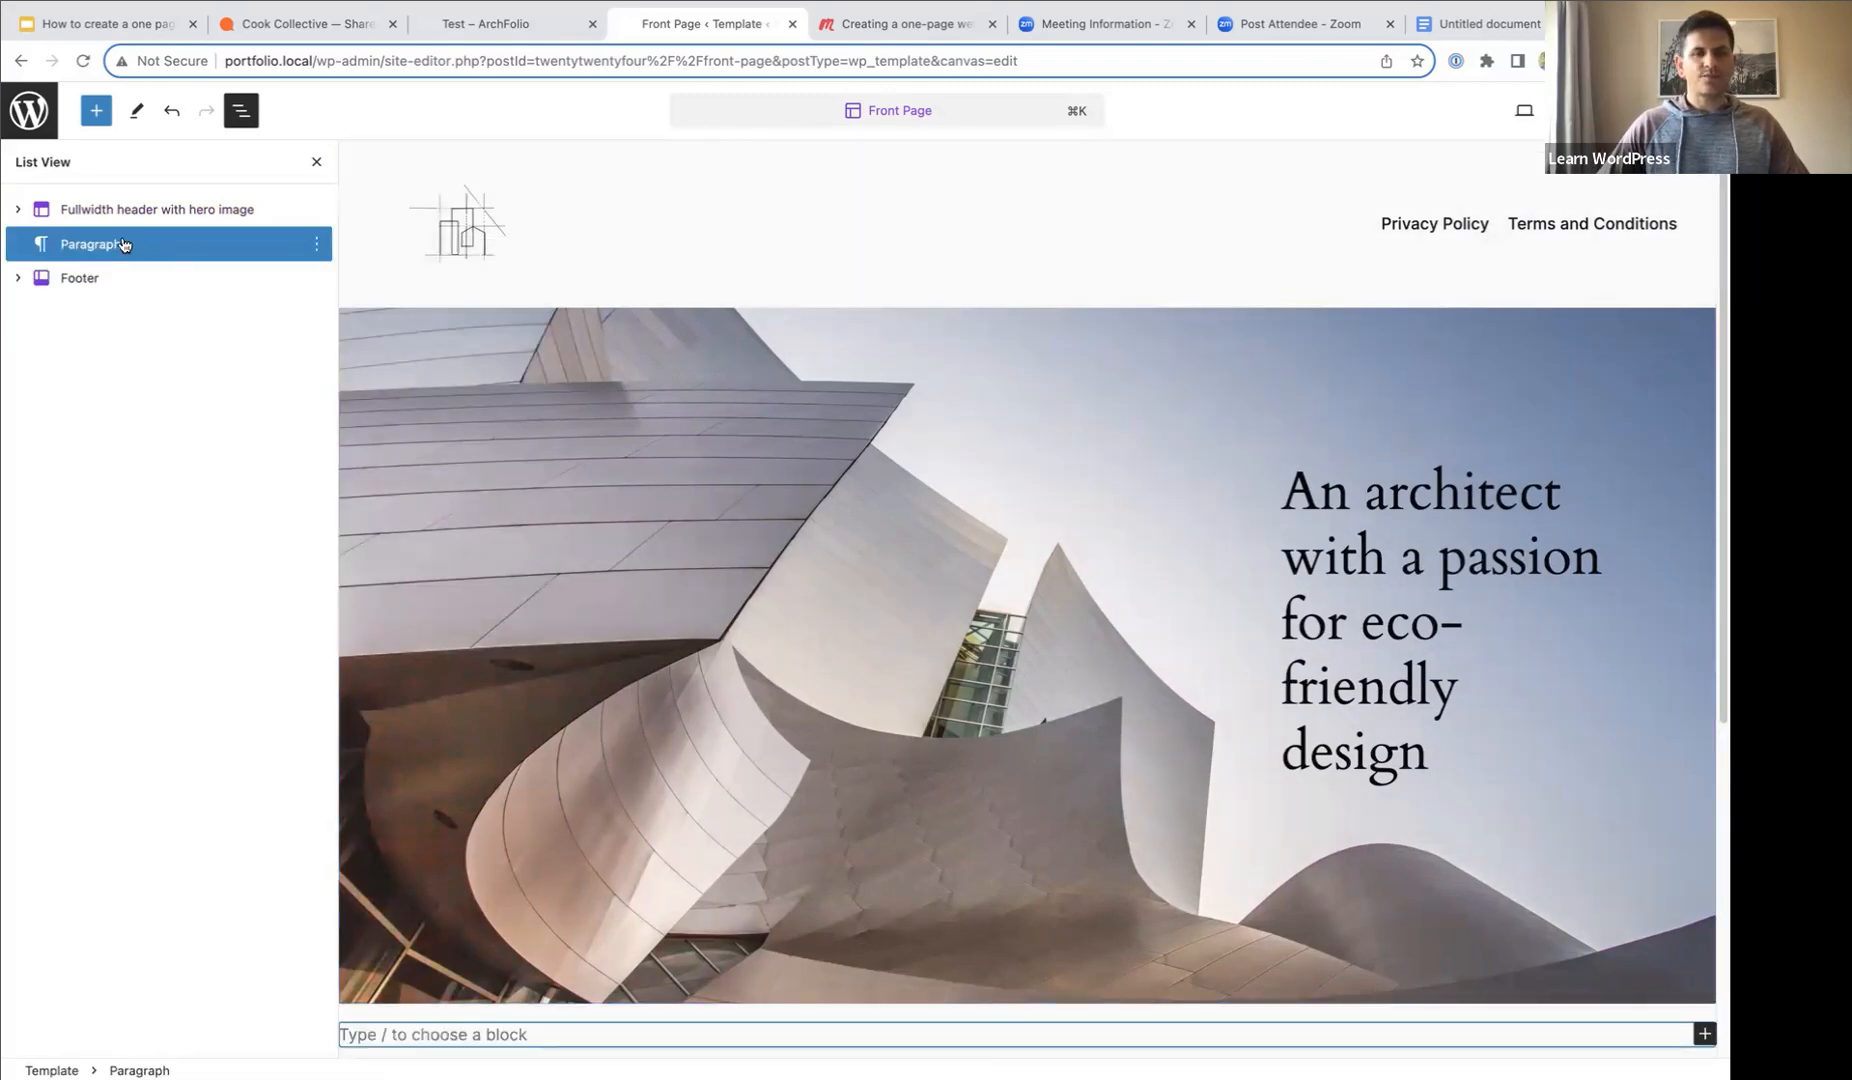
scroll(566, 484, "down", 5)
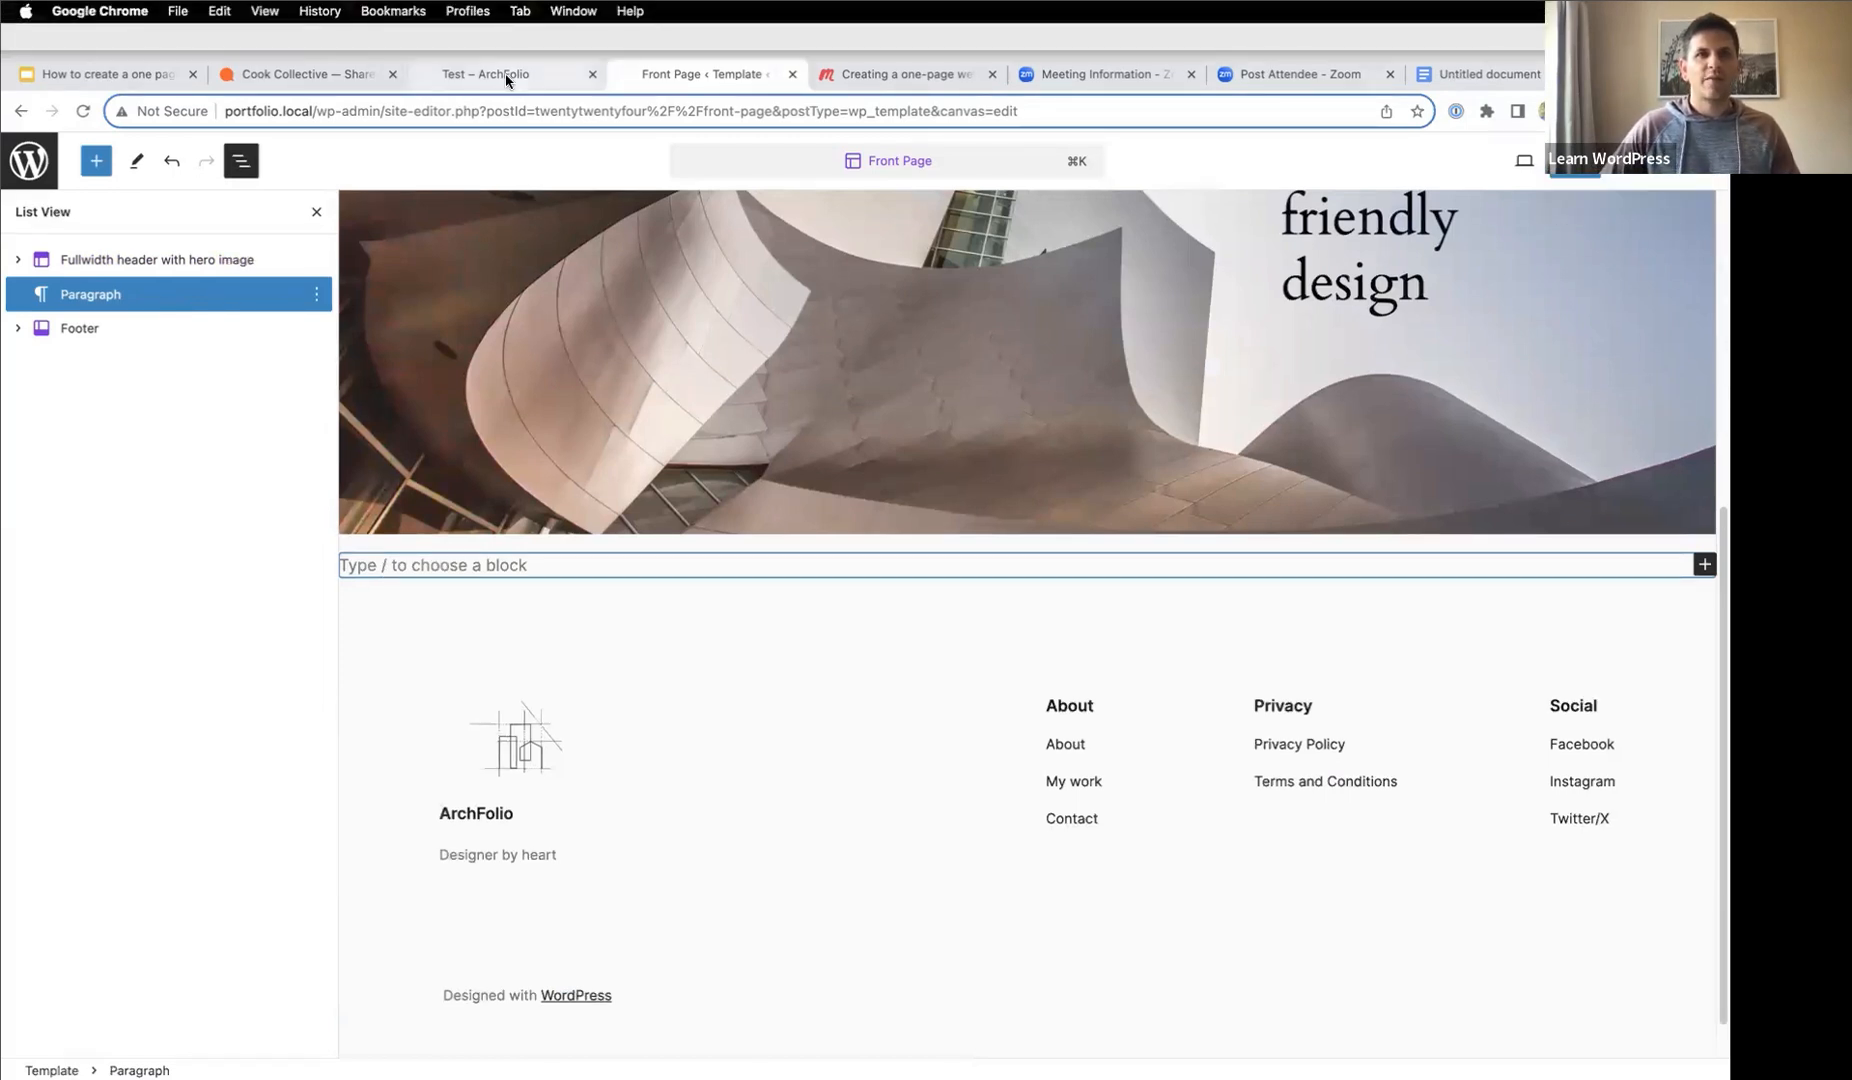
- Examine the image-and-text section below the hero on the Test preview page, returning to the Front Page template
left_click(507, 80)
scroll(673, 490, "down", 5)
scroll(673, 490, "down", 4)
scroll(983, 705, "down", 1)
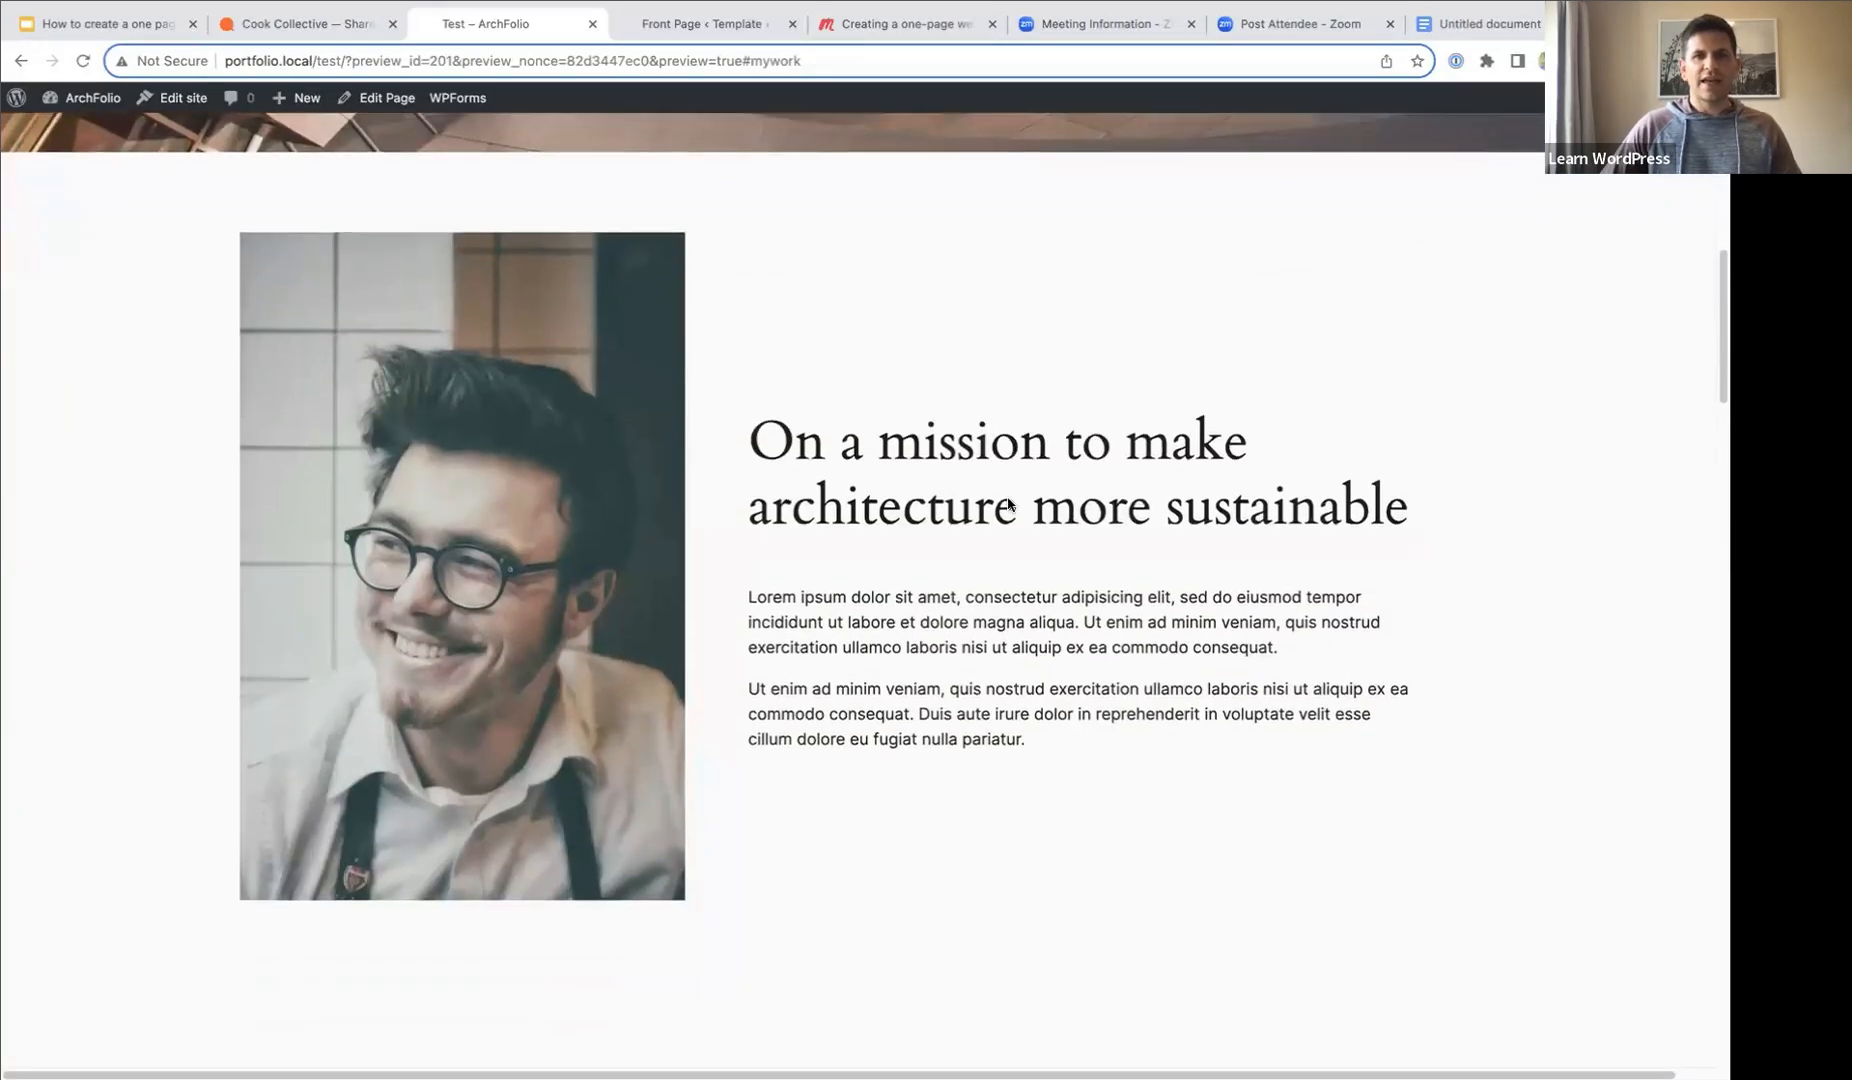
left_click(728, 22)
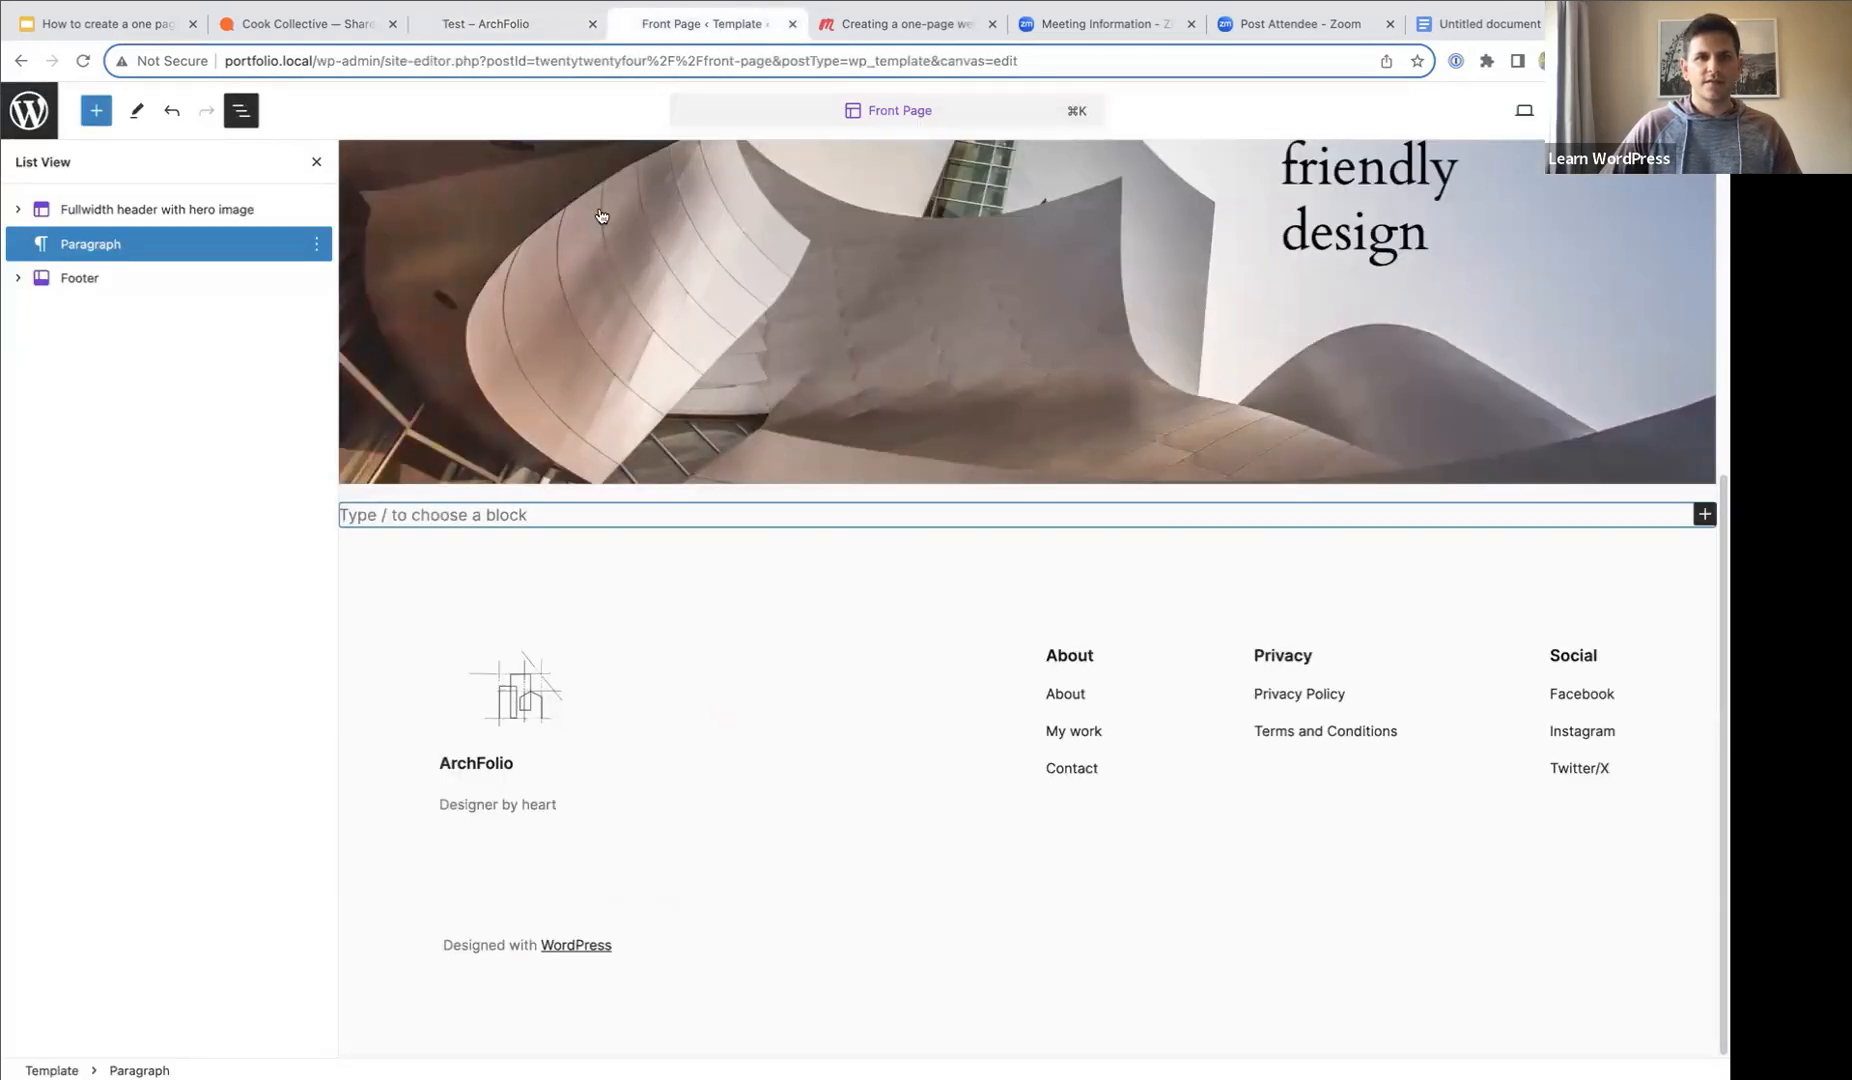
- Turn the empty block below the header into a Group with the single-container layout
type("/")
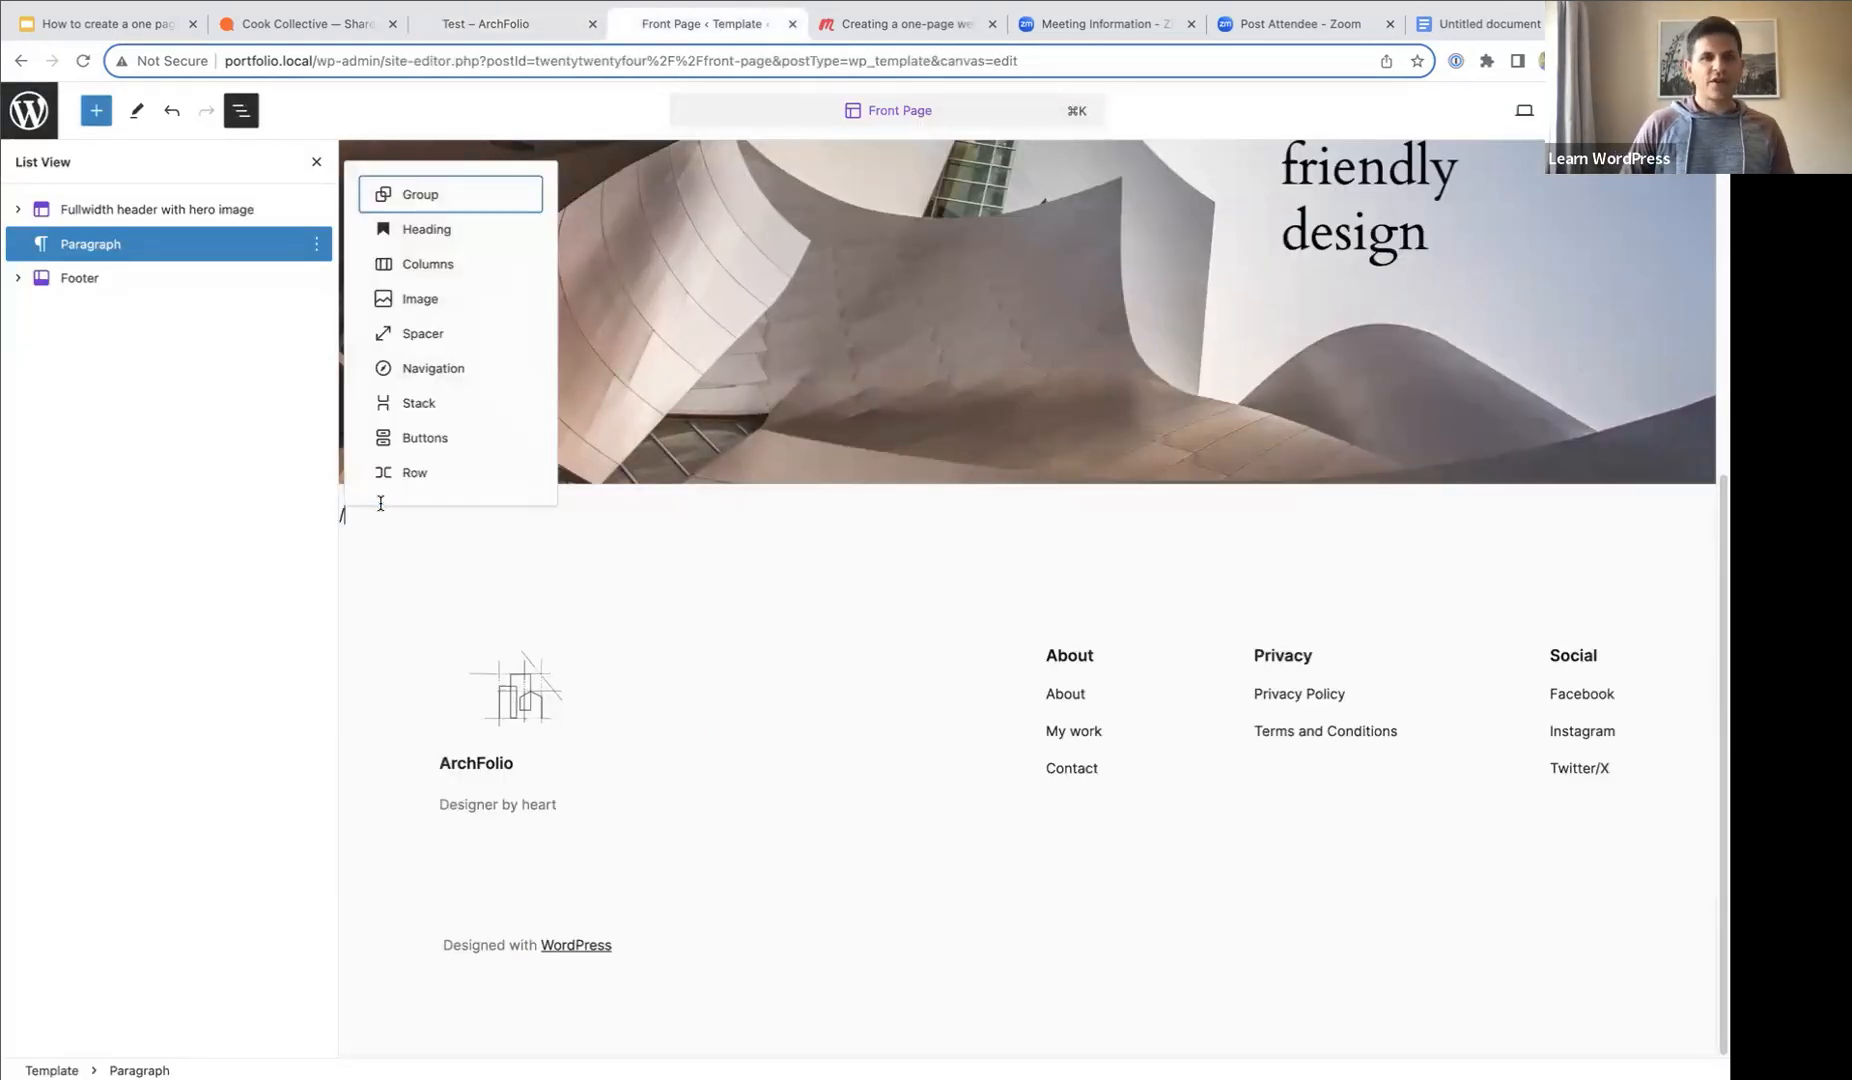
type("group")
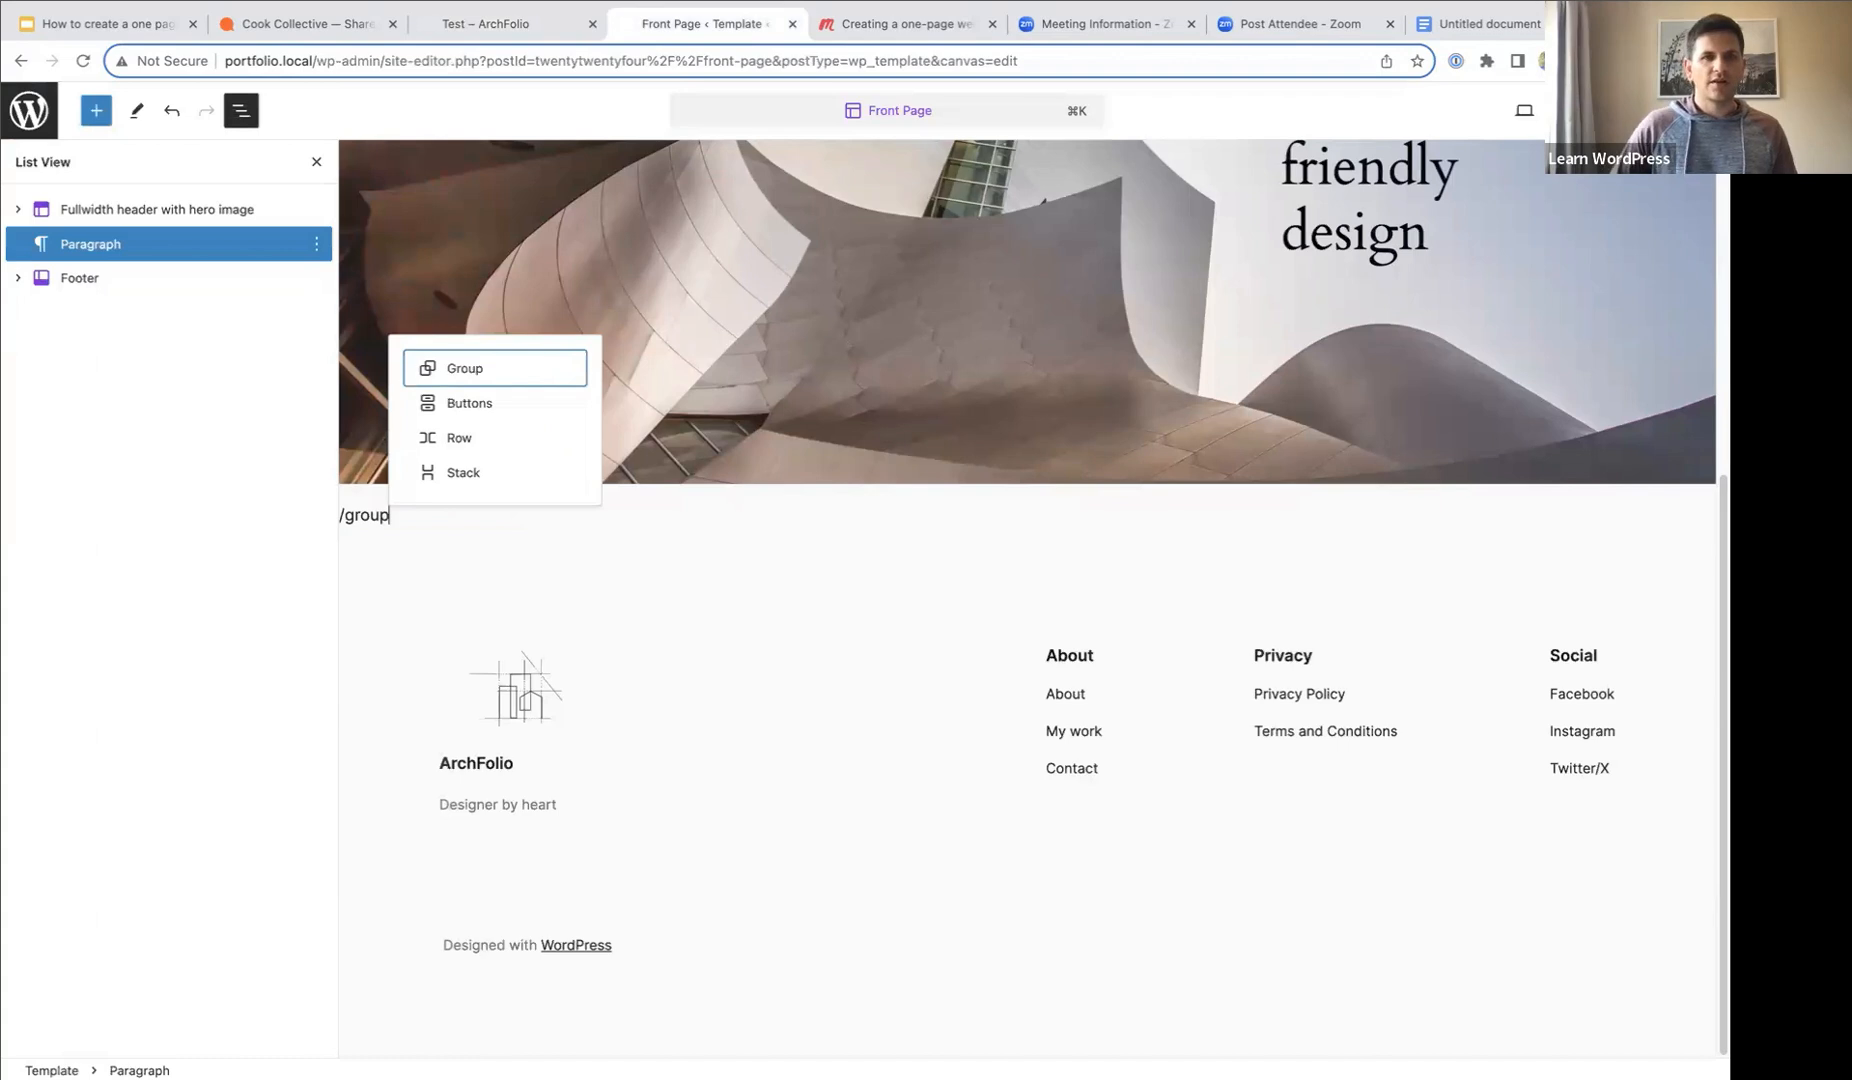
left_click(499, 369)
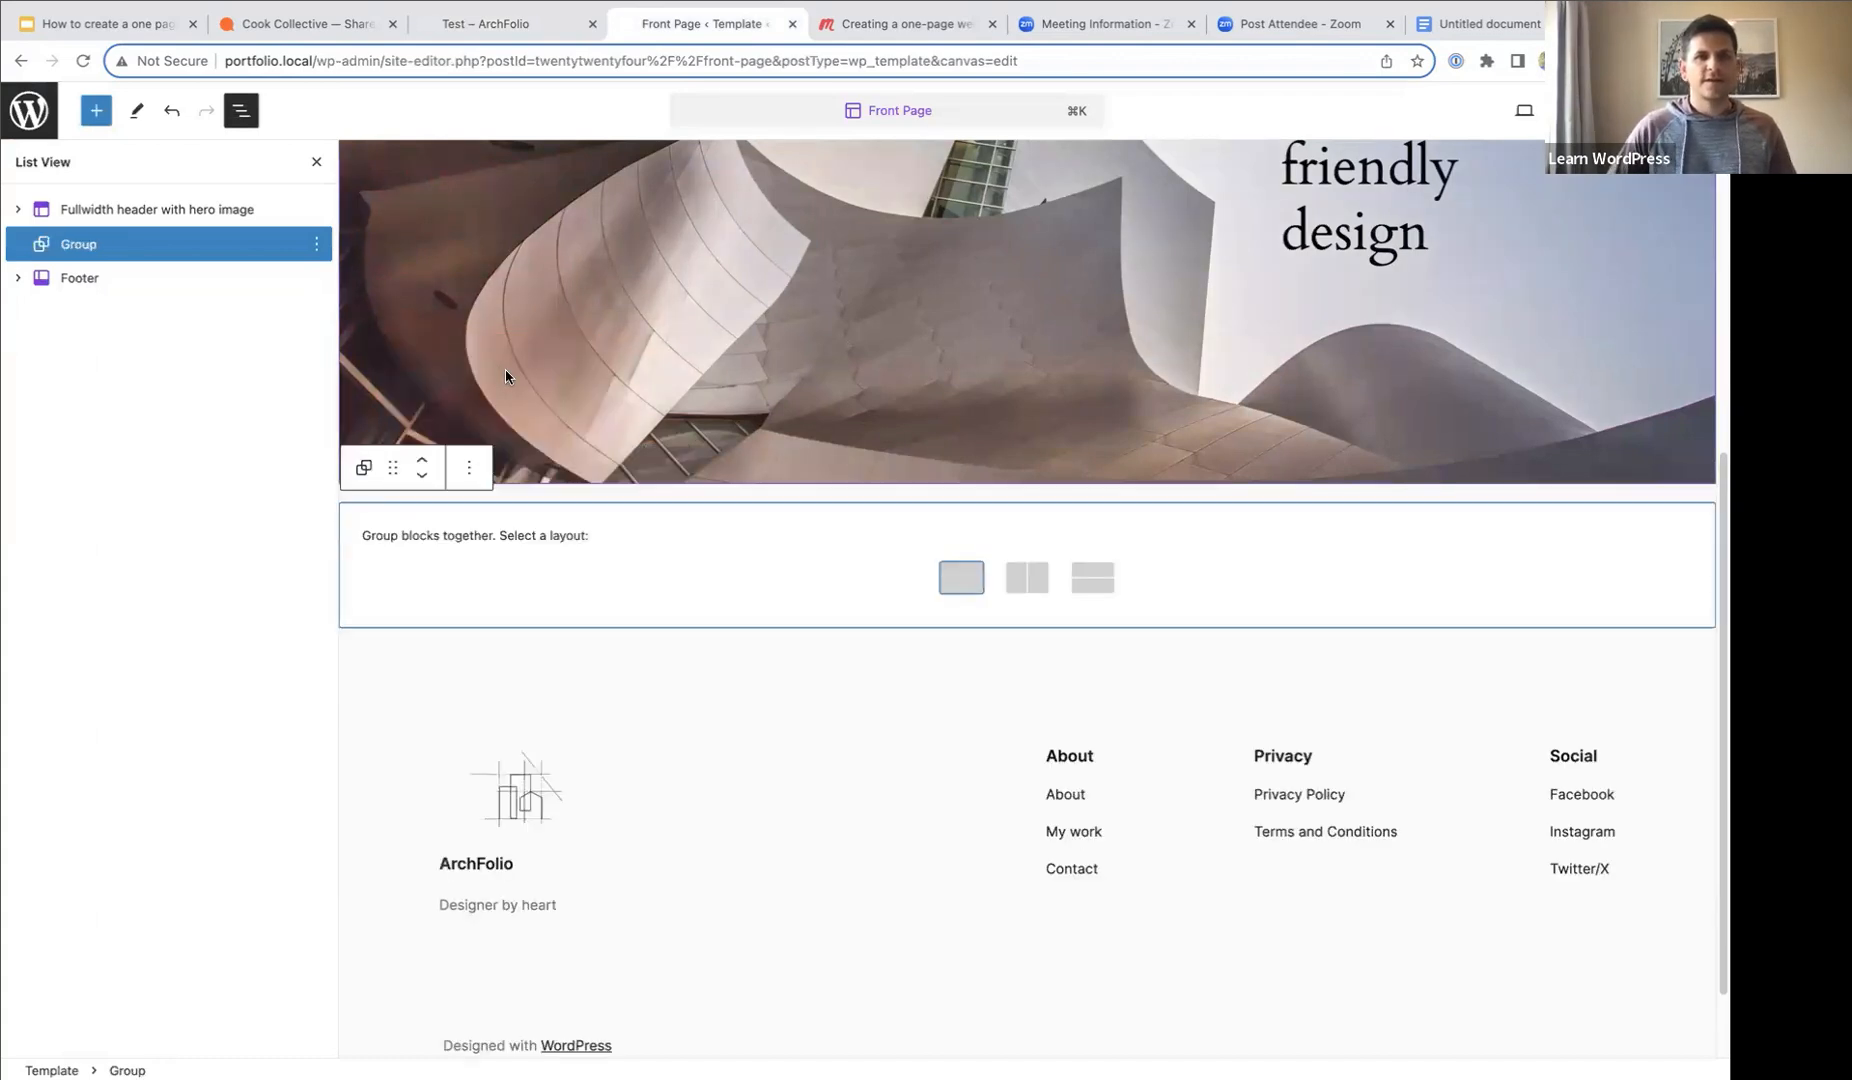
left_click(961, 580)
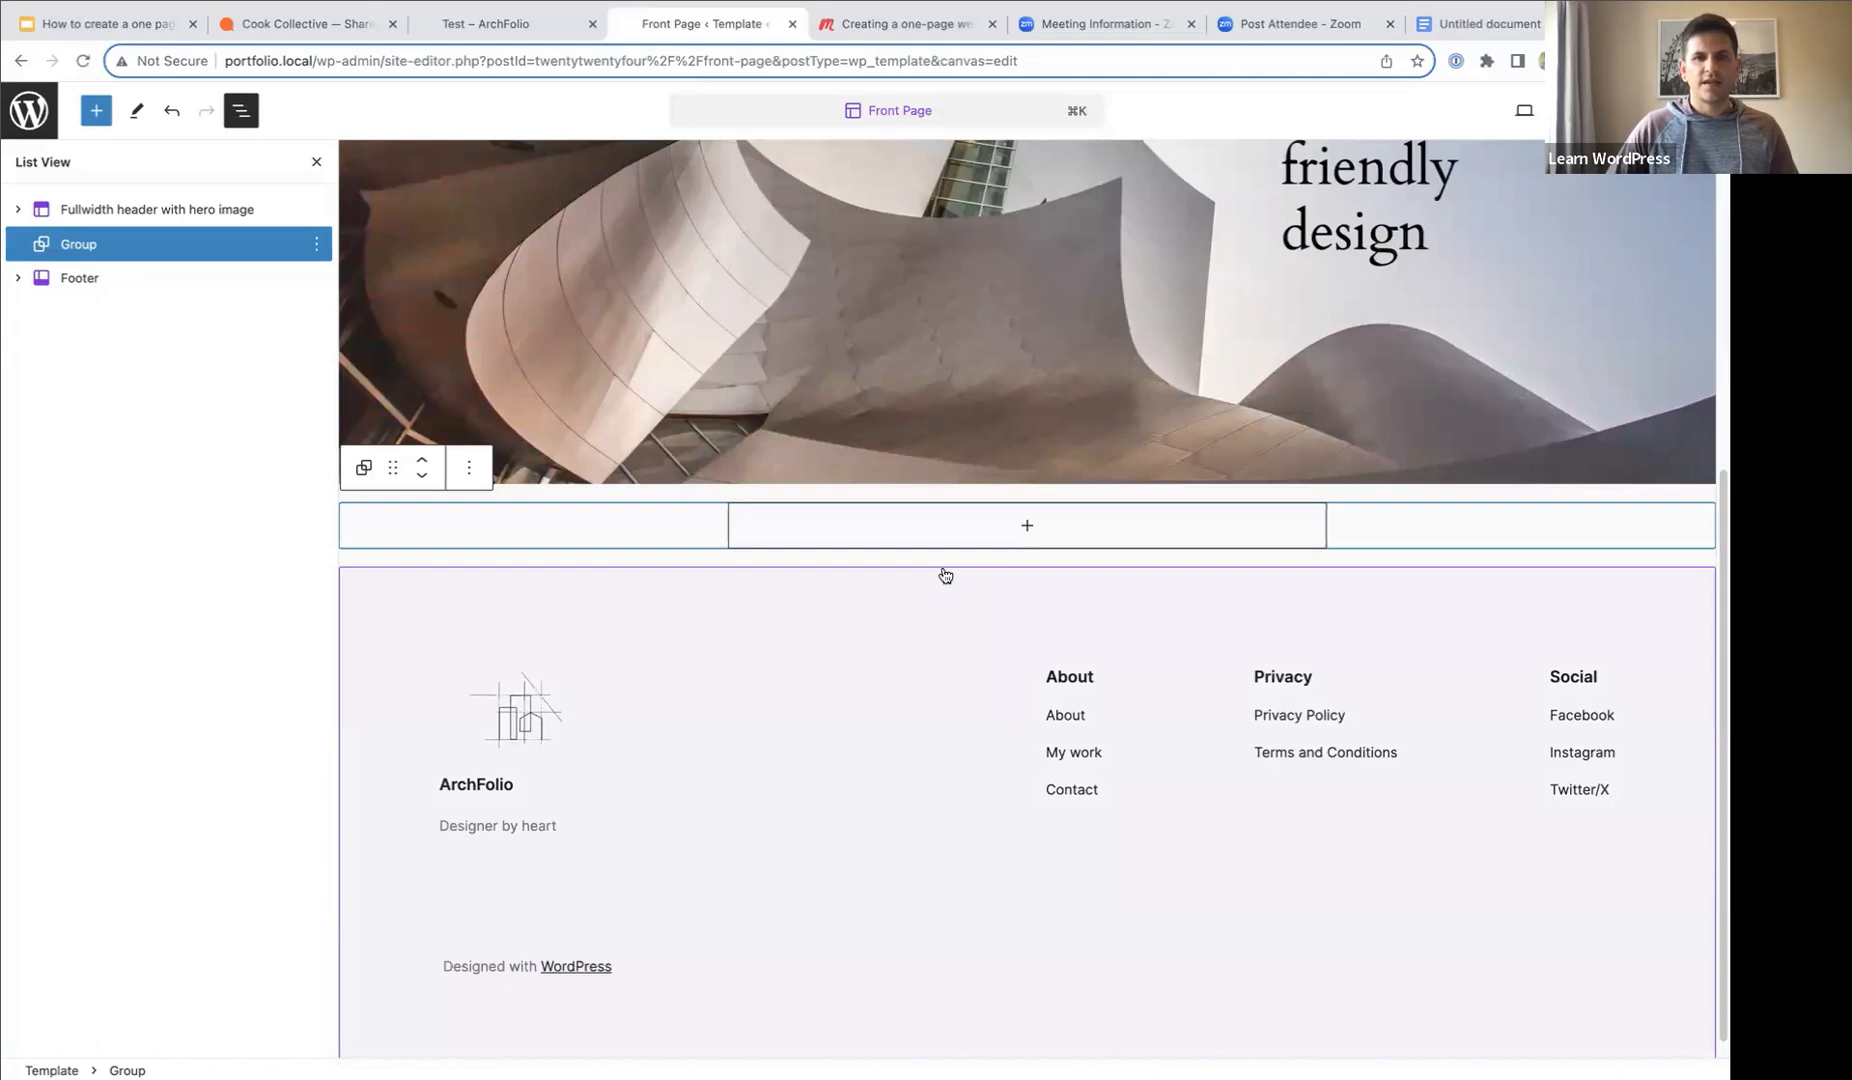
- Search the blocks for "media" and insert a Media & Text block inside the new Group
left_click(1026, 525)
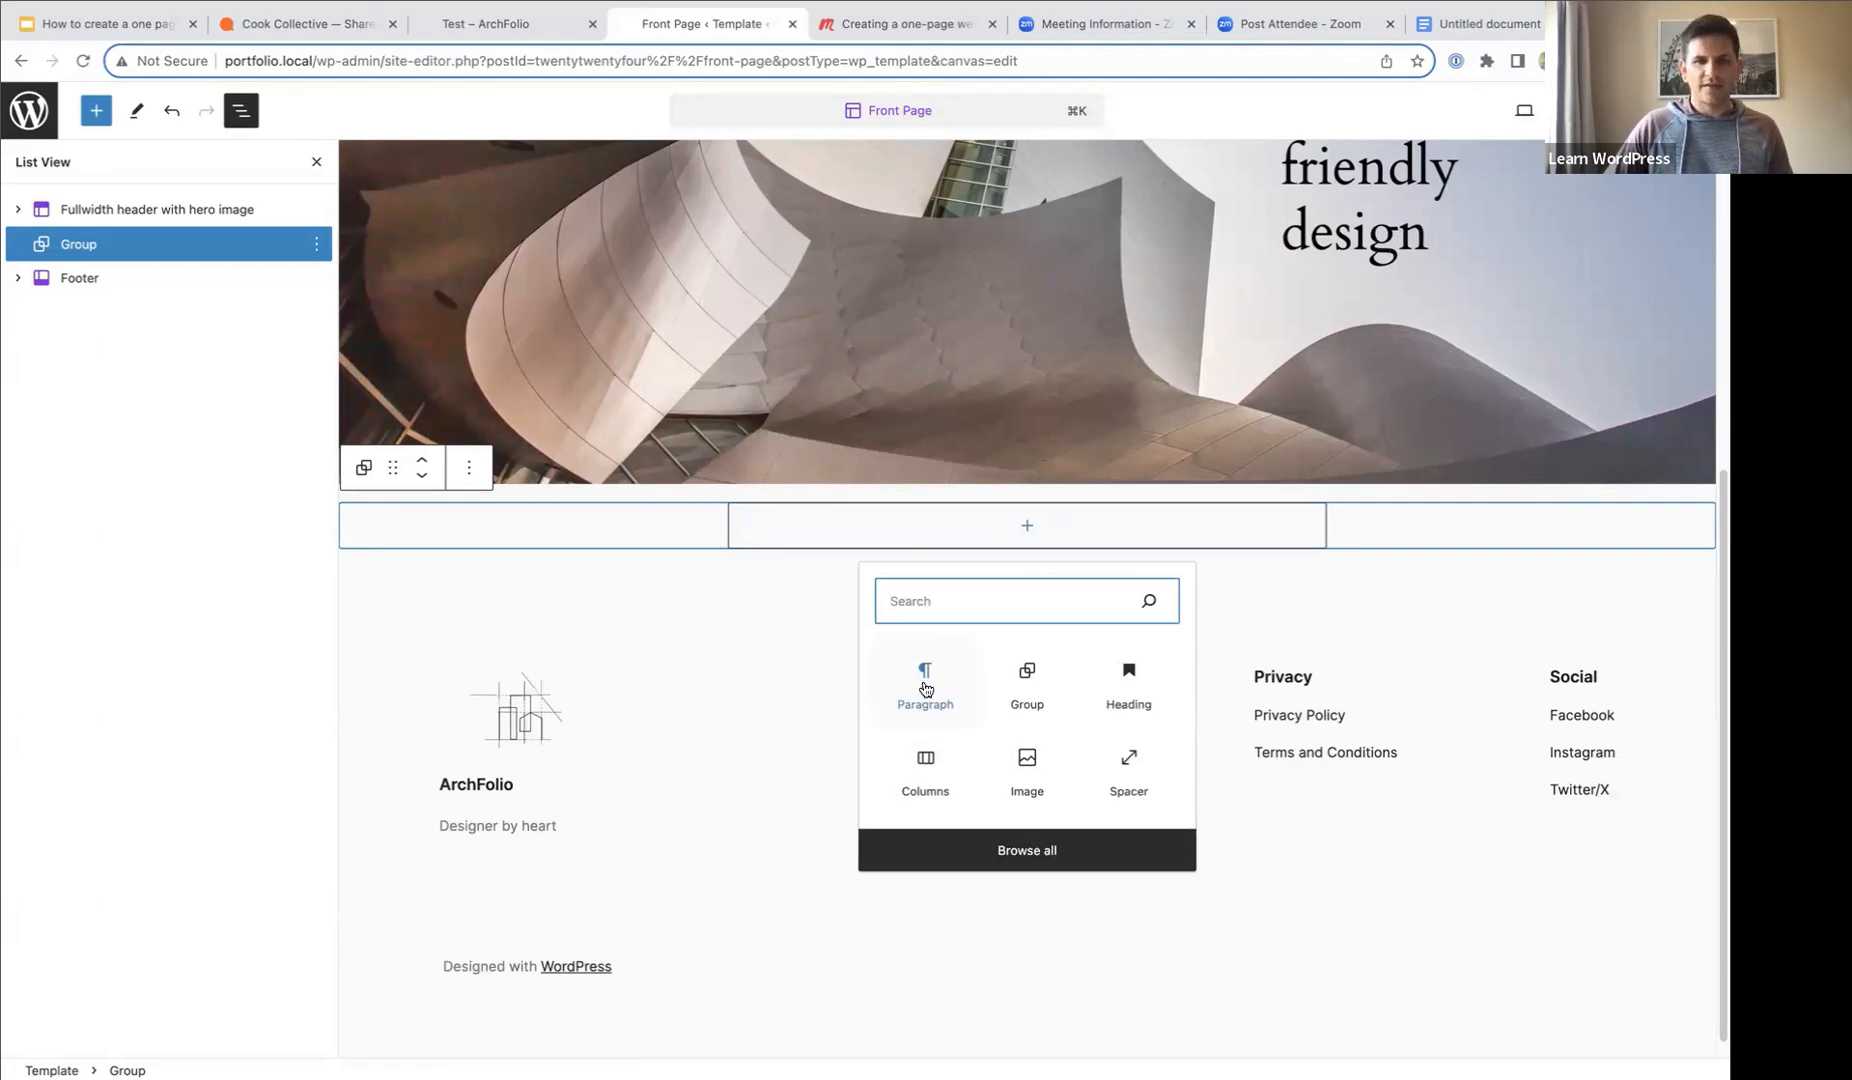
type("media")
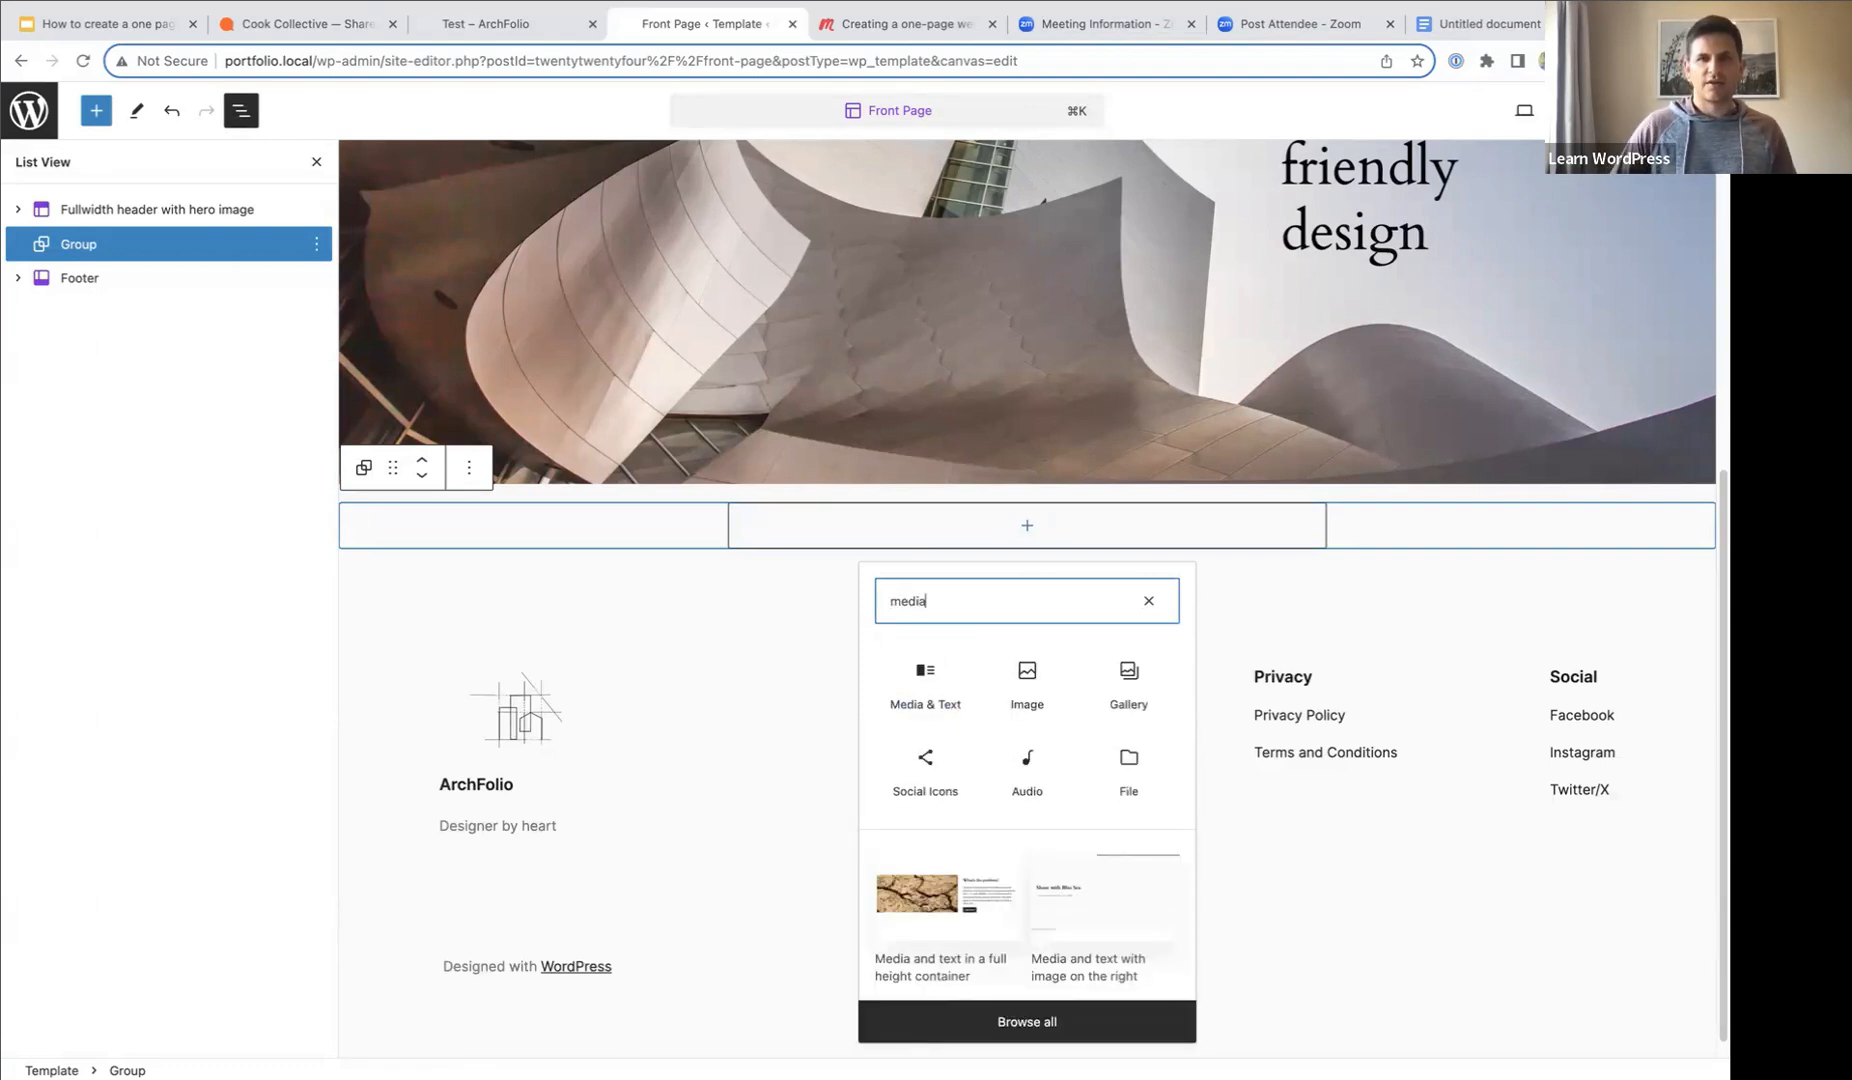
left_click(927, 676)
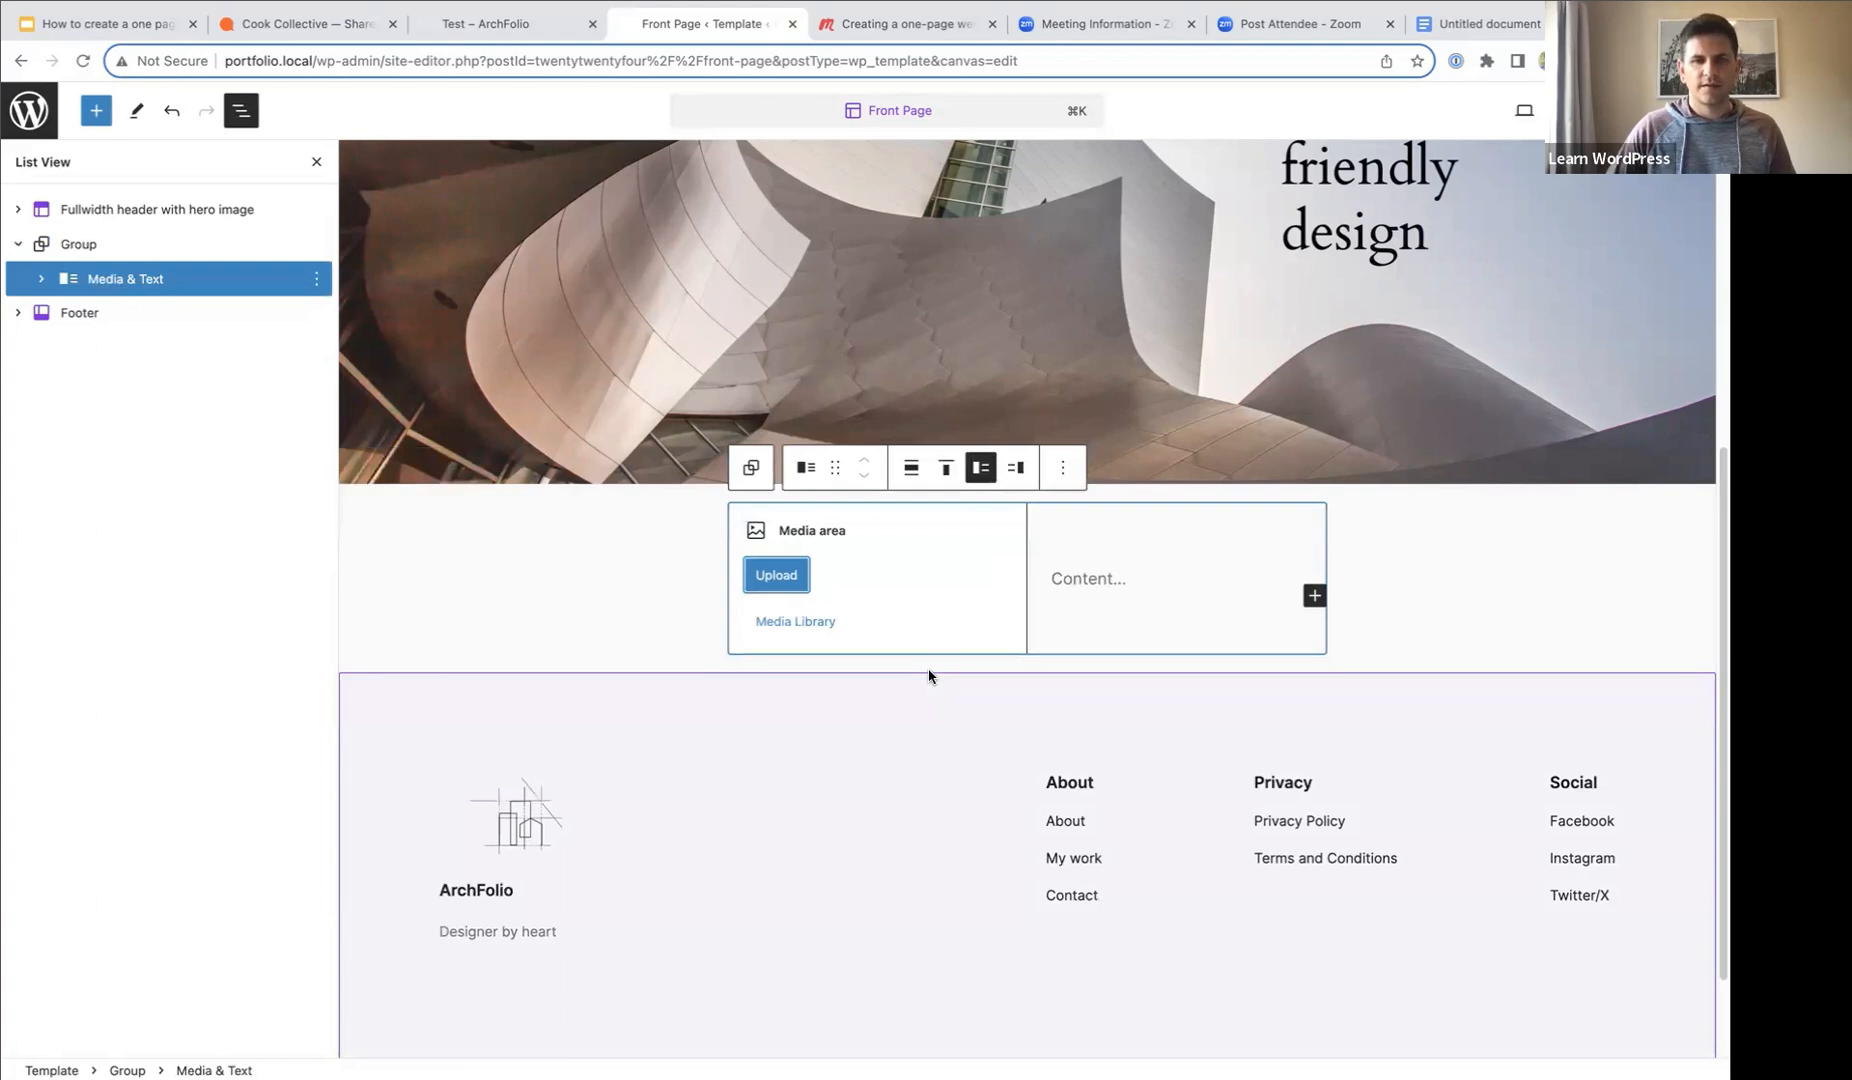
- Delete the Group containing the Media & Text block
left_click(129, 250)
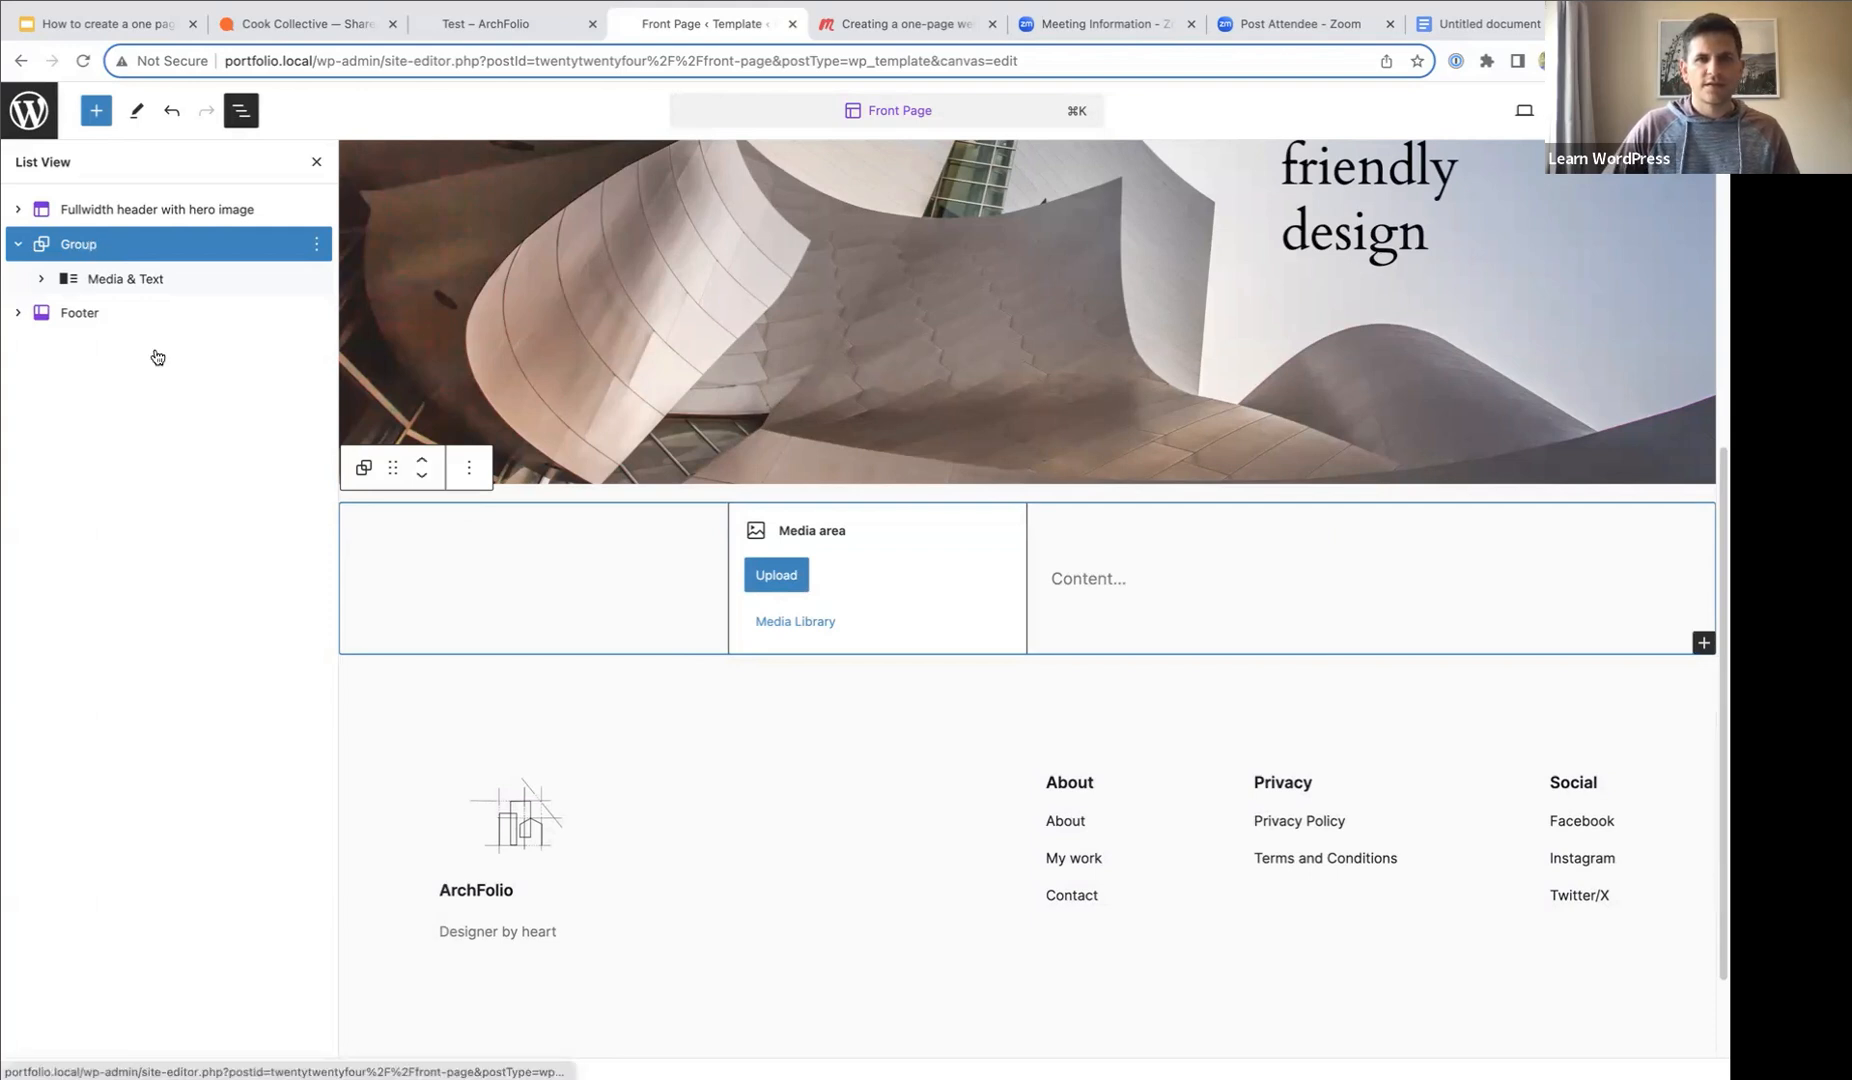
left_click(322, 248)
left_click(345, 792)
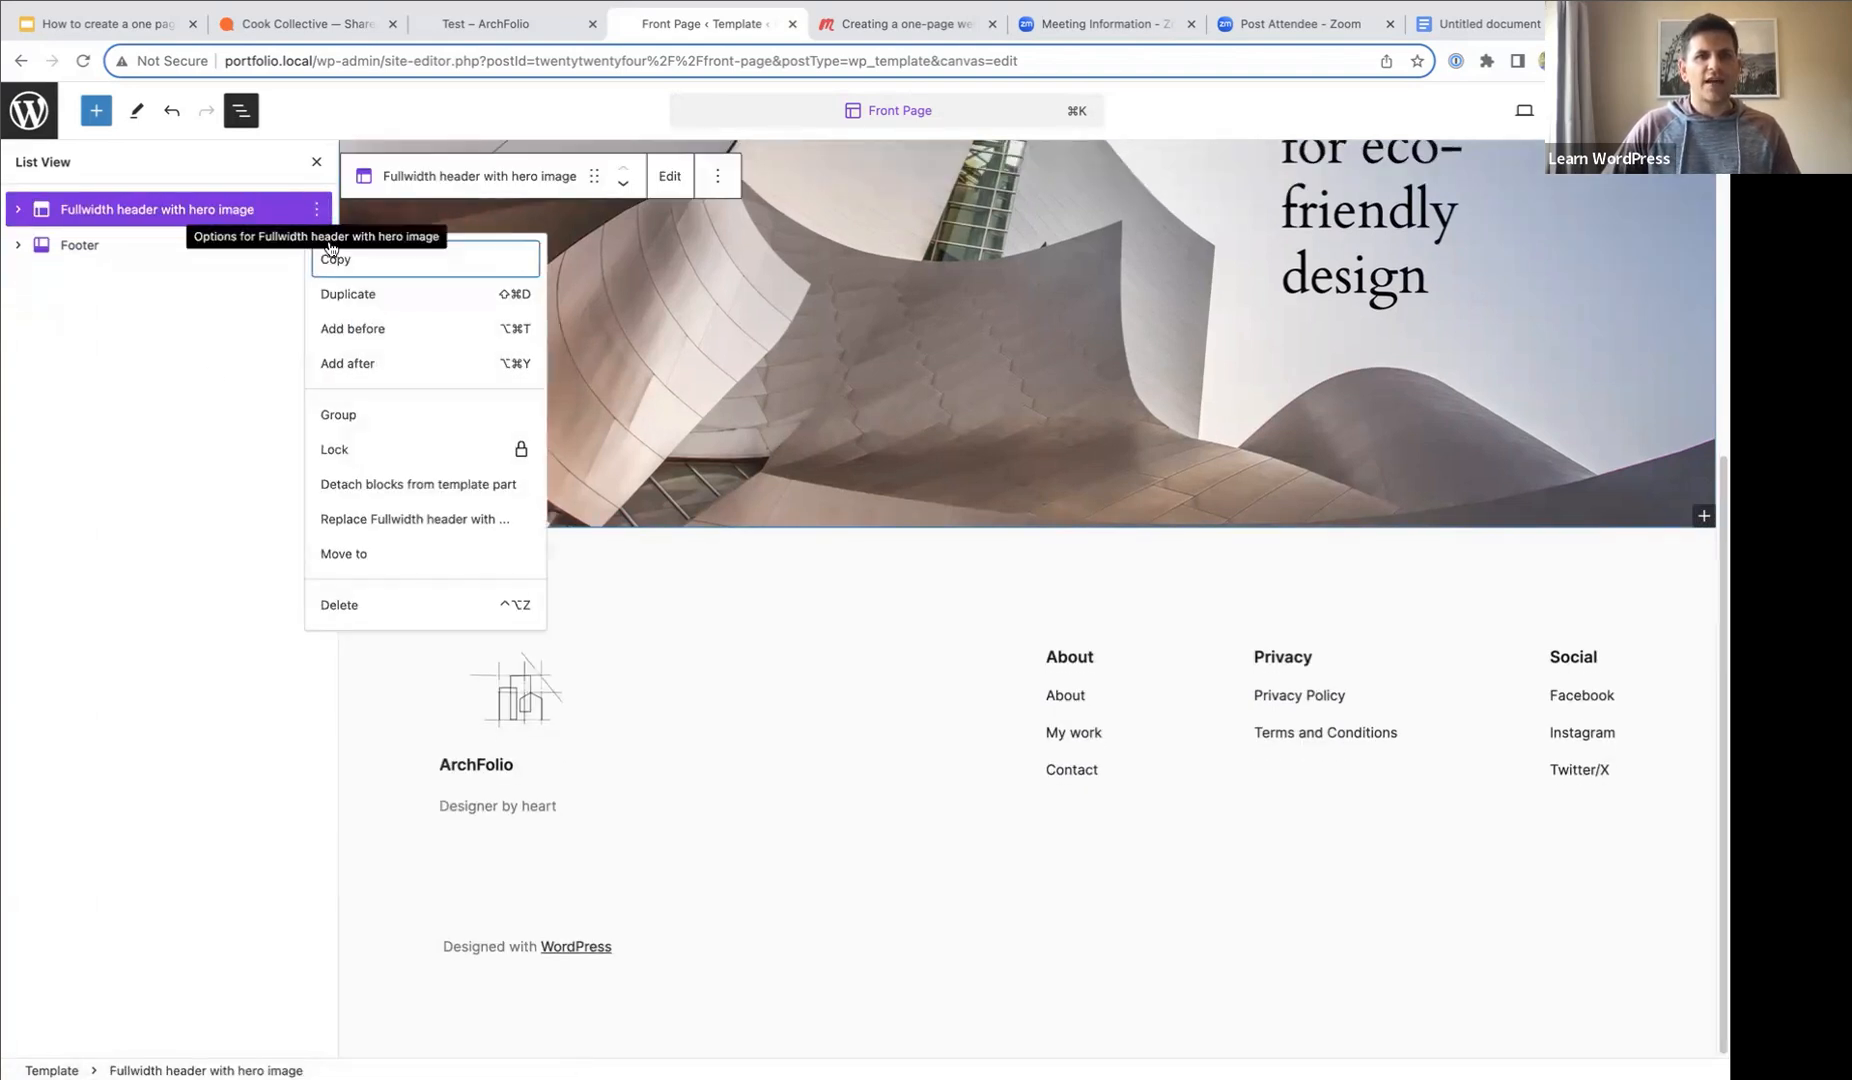
- Add a Media & Text block directly after the full-width header, without a surrounding Group
left_click(350, 363)
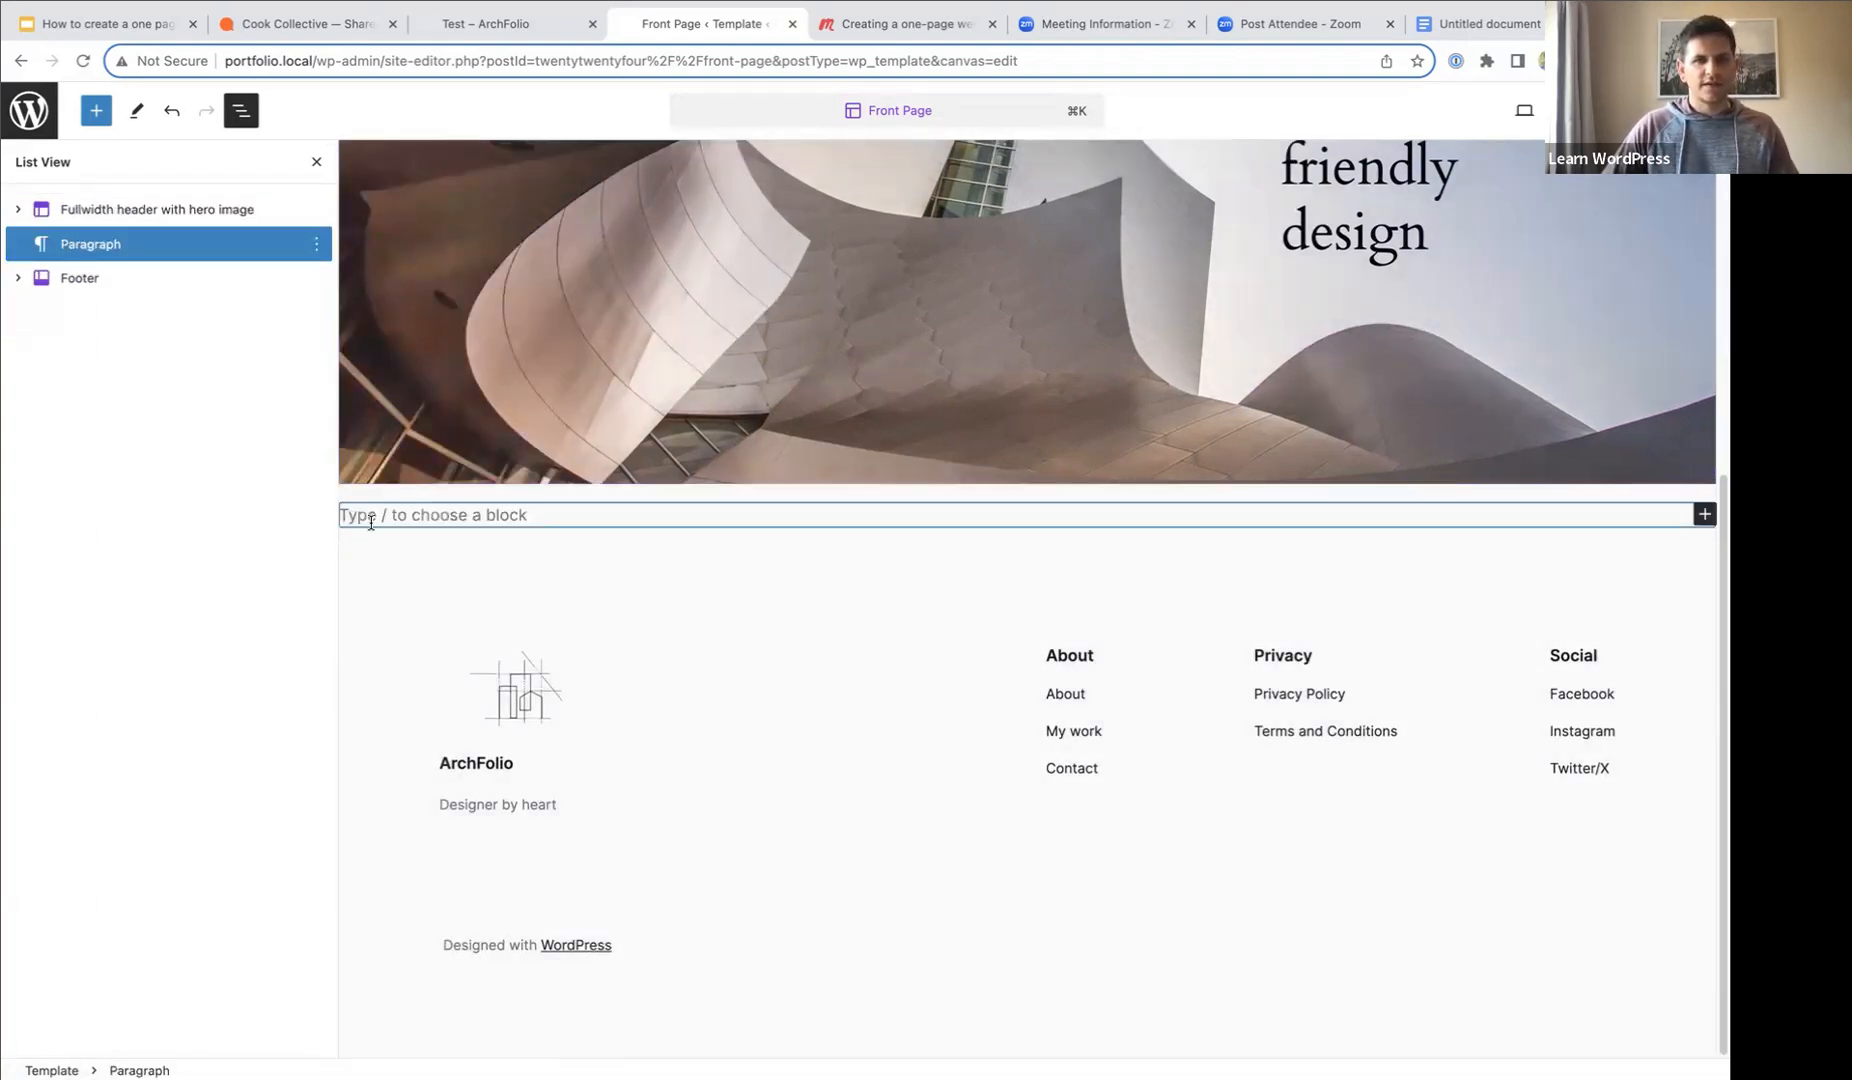
type("/m")
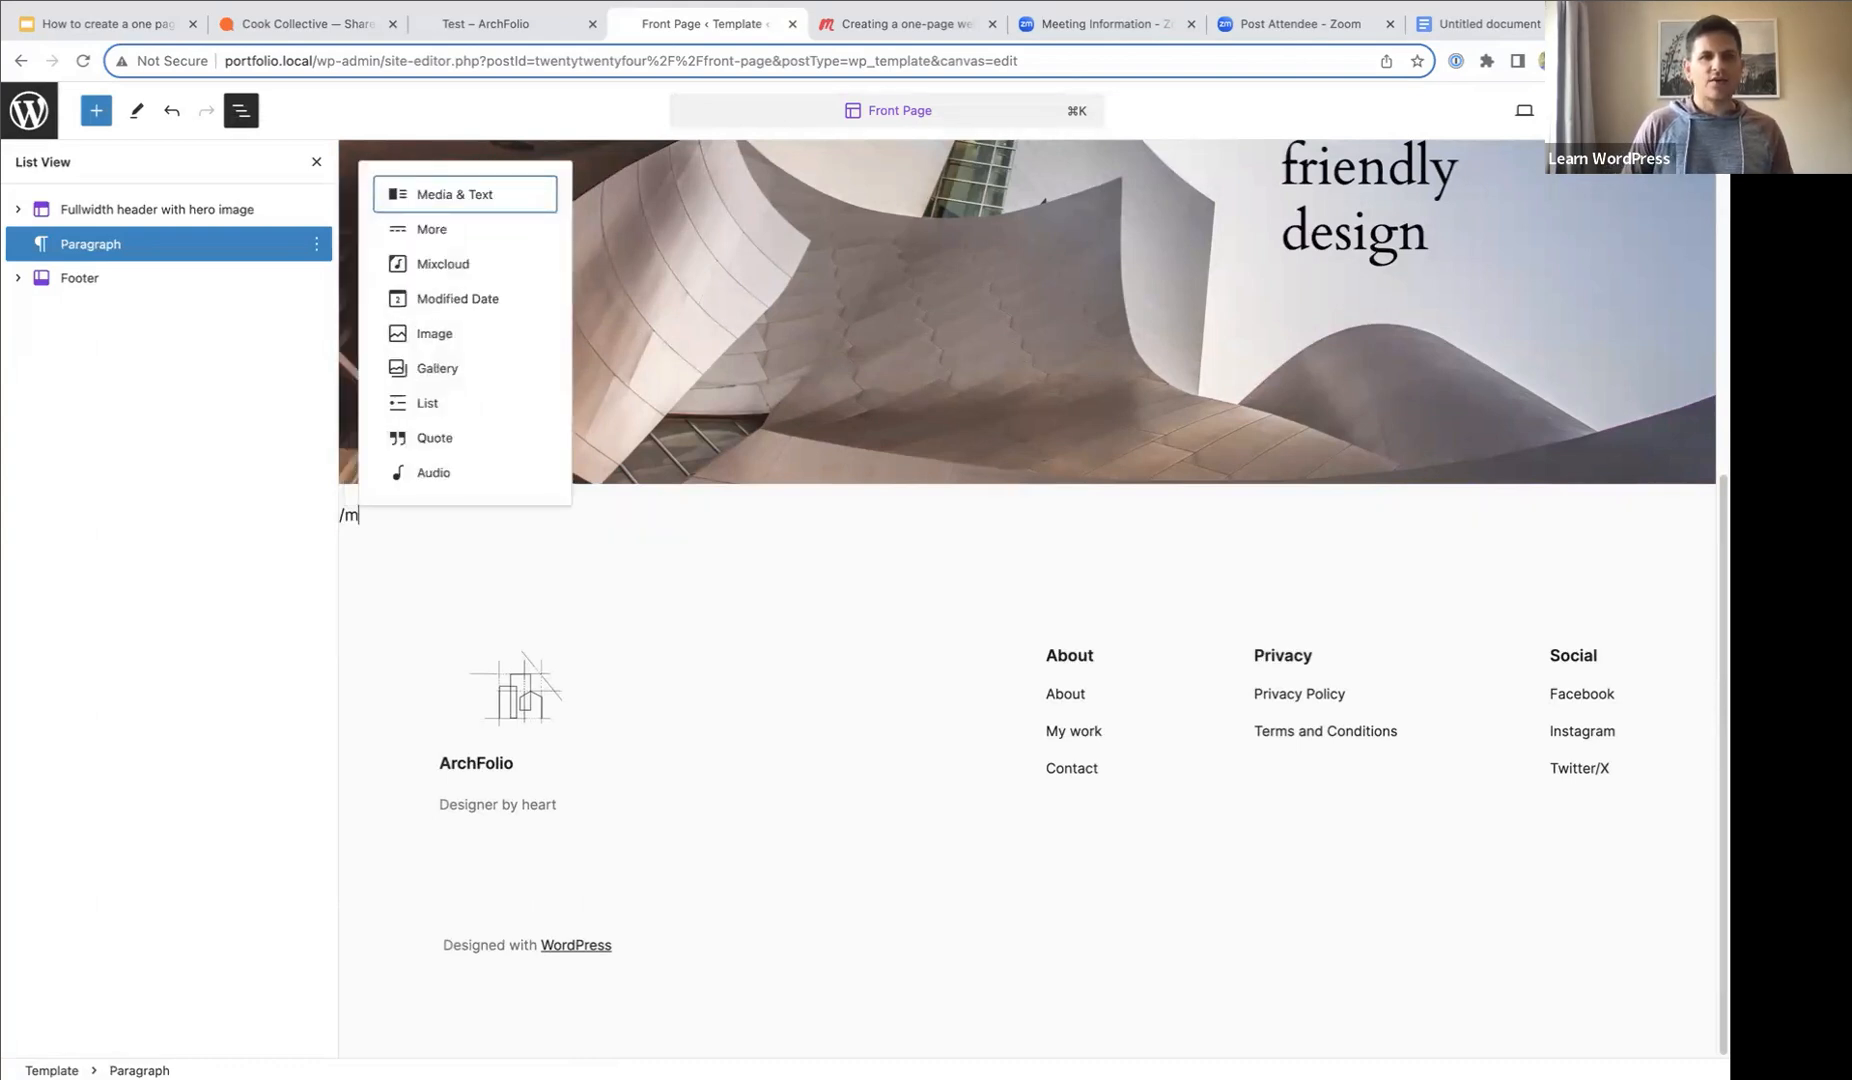
type("edi")
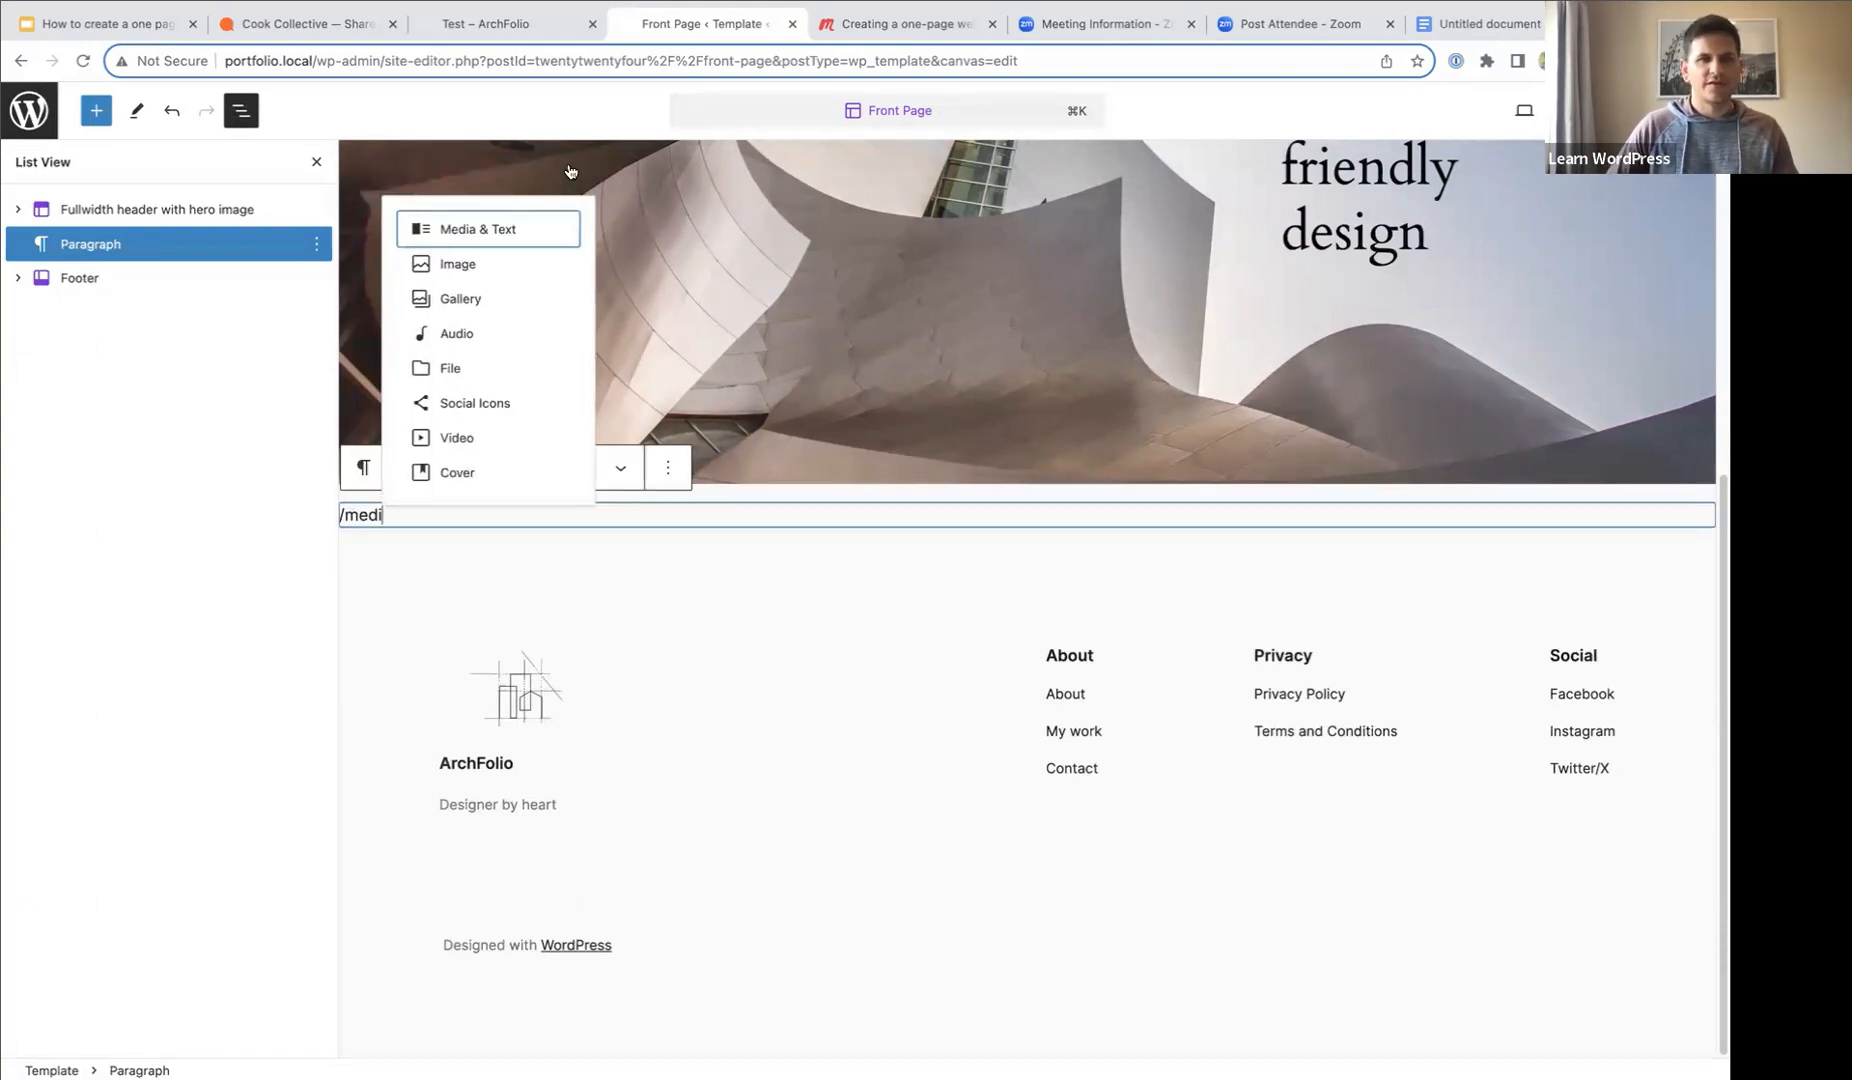
left_click(482, 227)
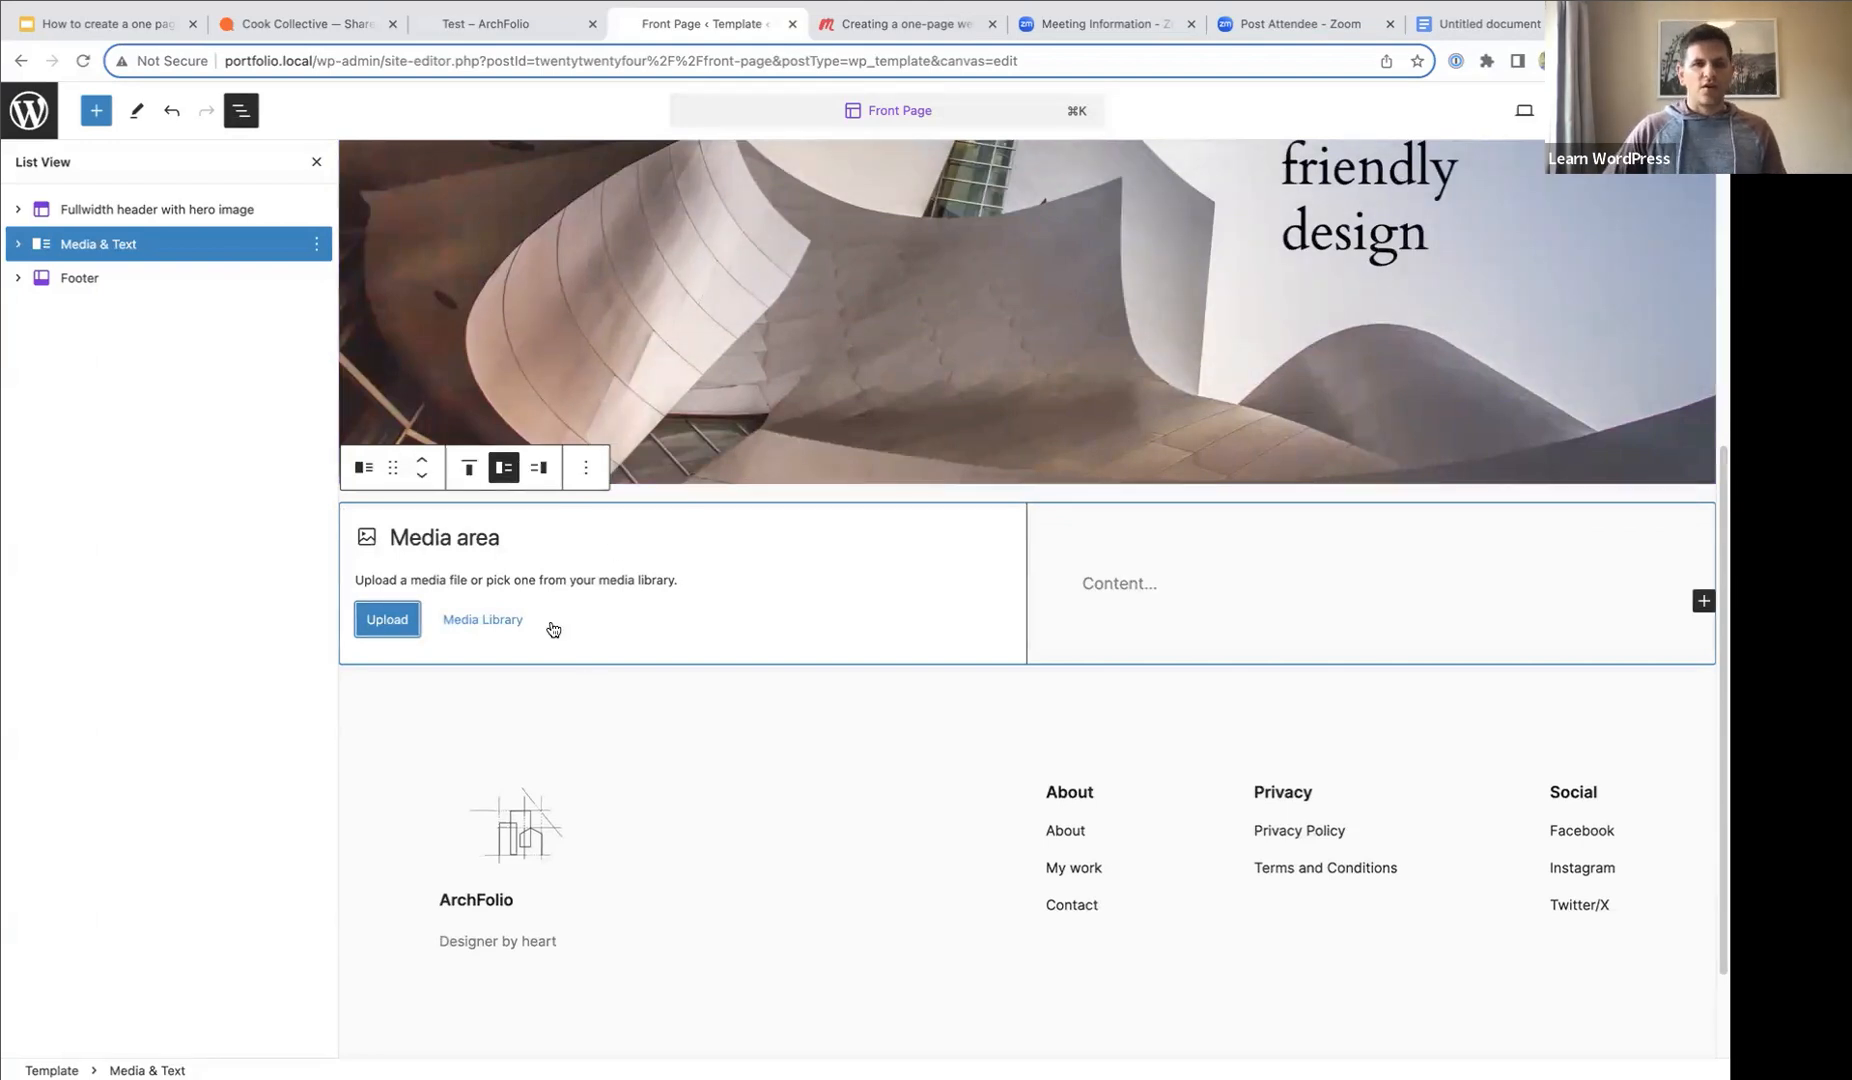
- Fill the block's media area with the Media Library portrait of the smiling man wearing glasses
left_click(483, 621)
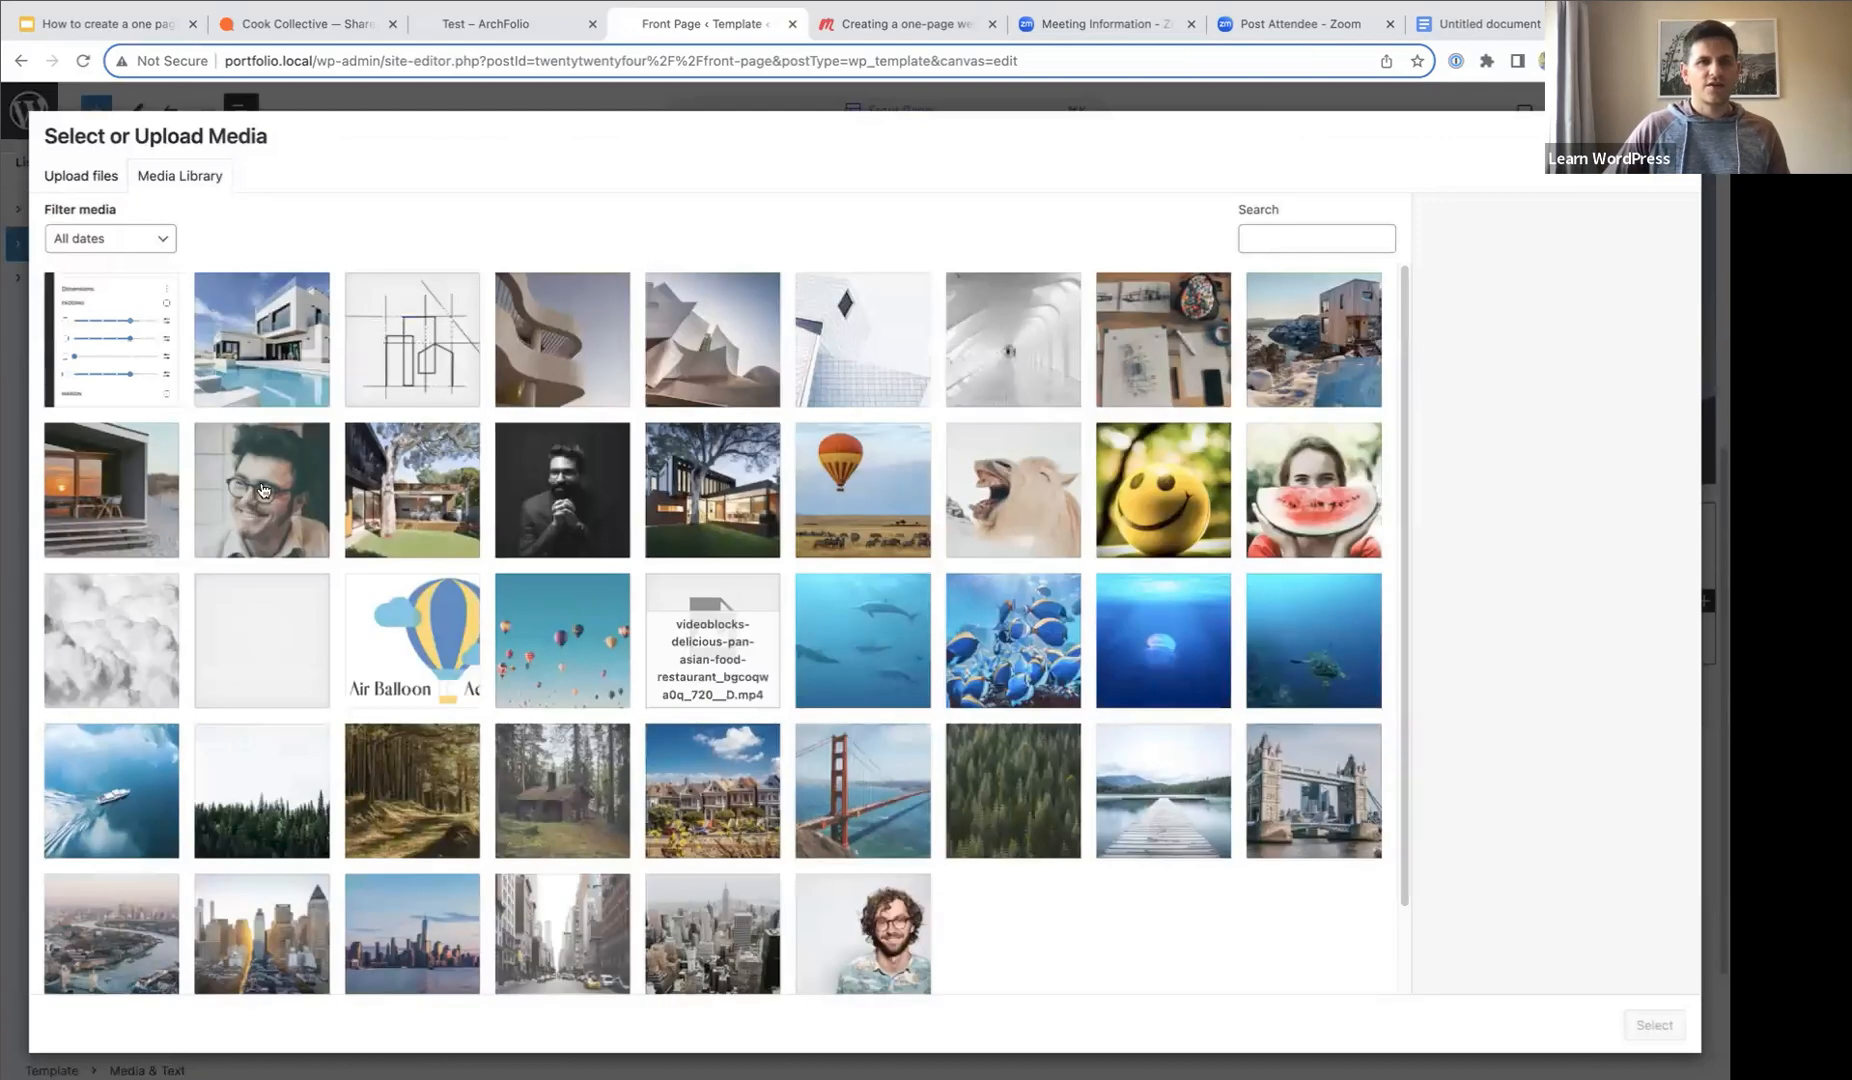
left_click(263, 490)
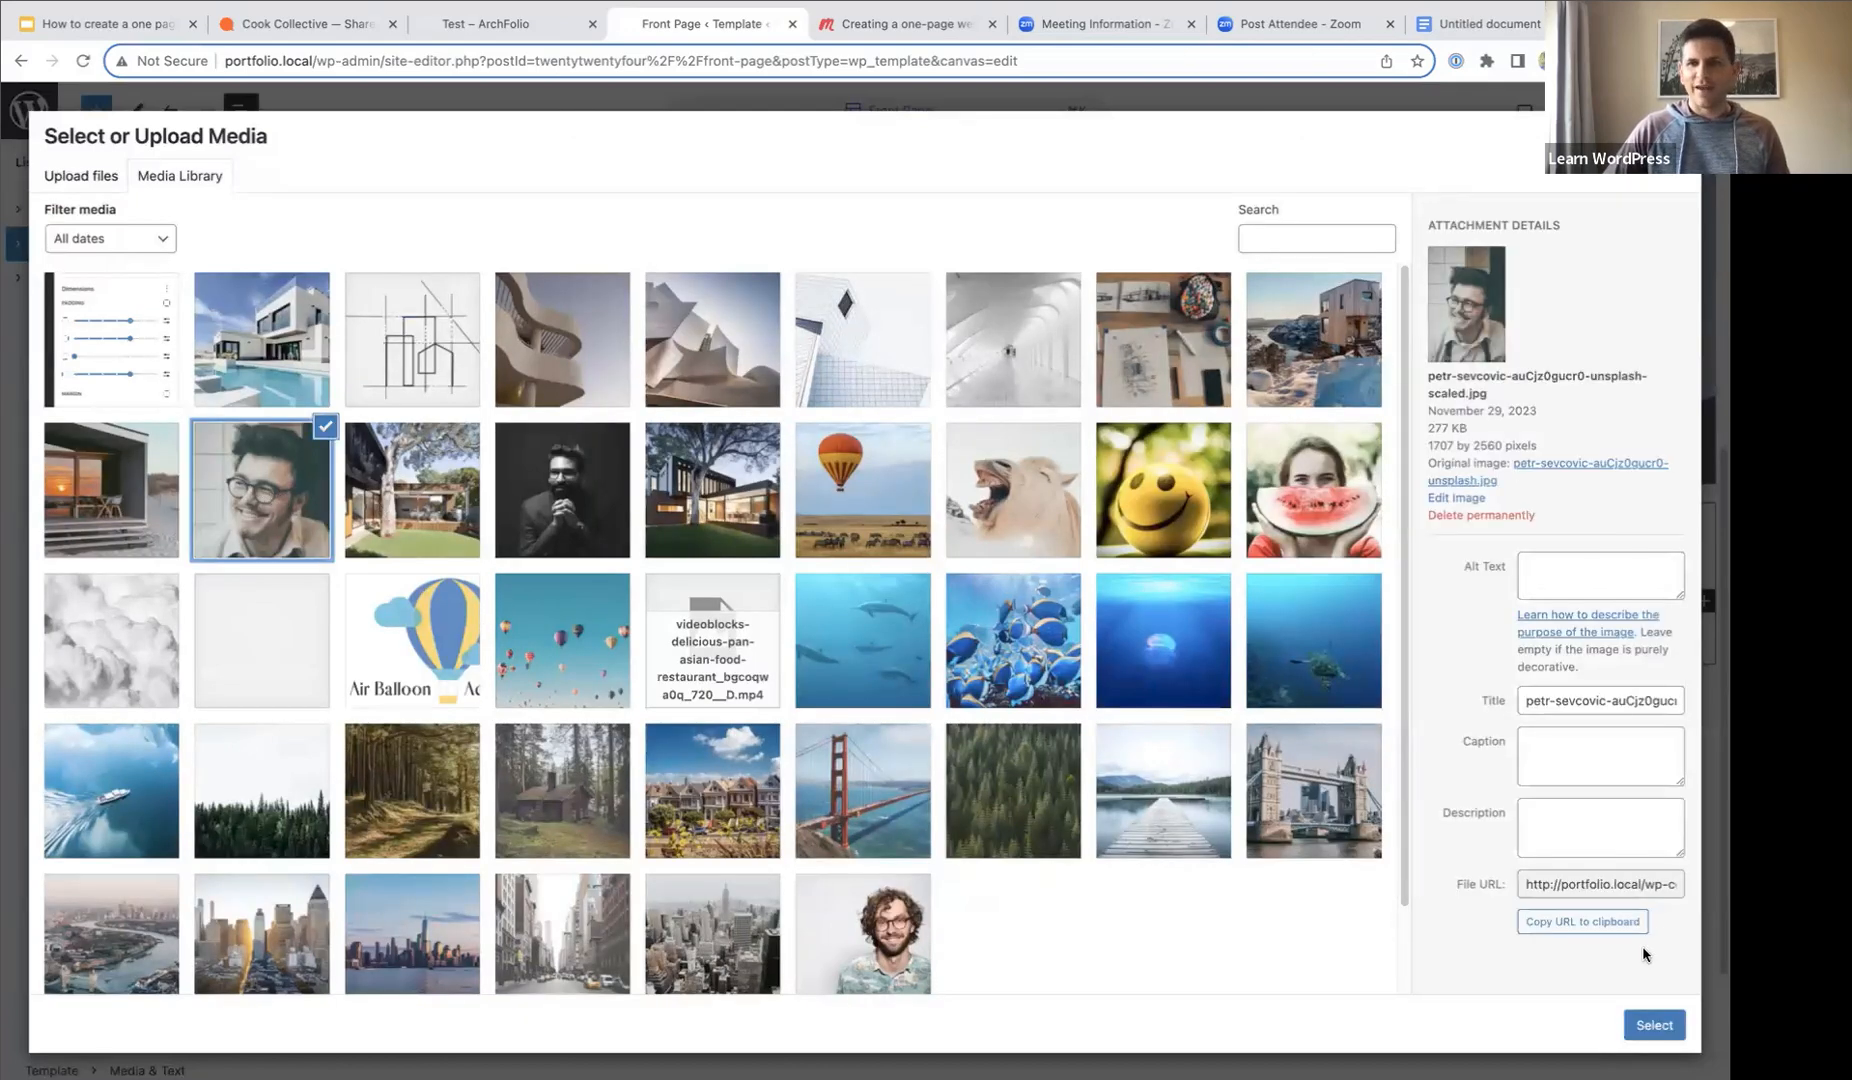
left_click(1650, 1020)
scroll(801, 645, "down", 3)
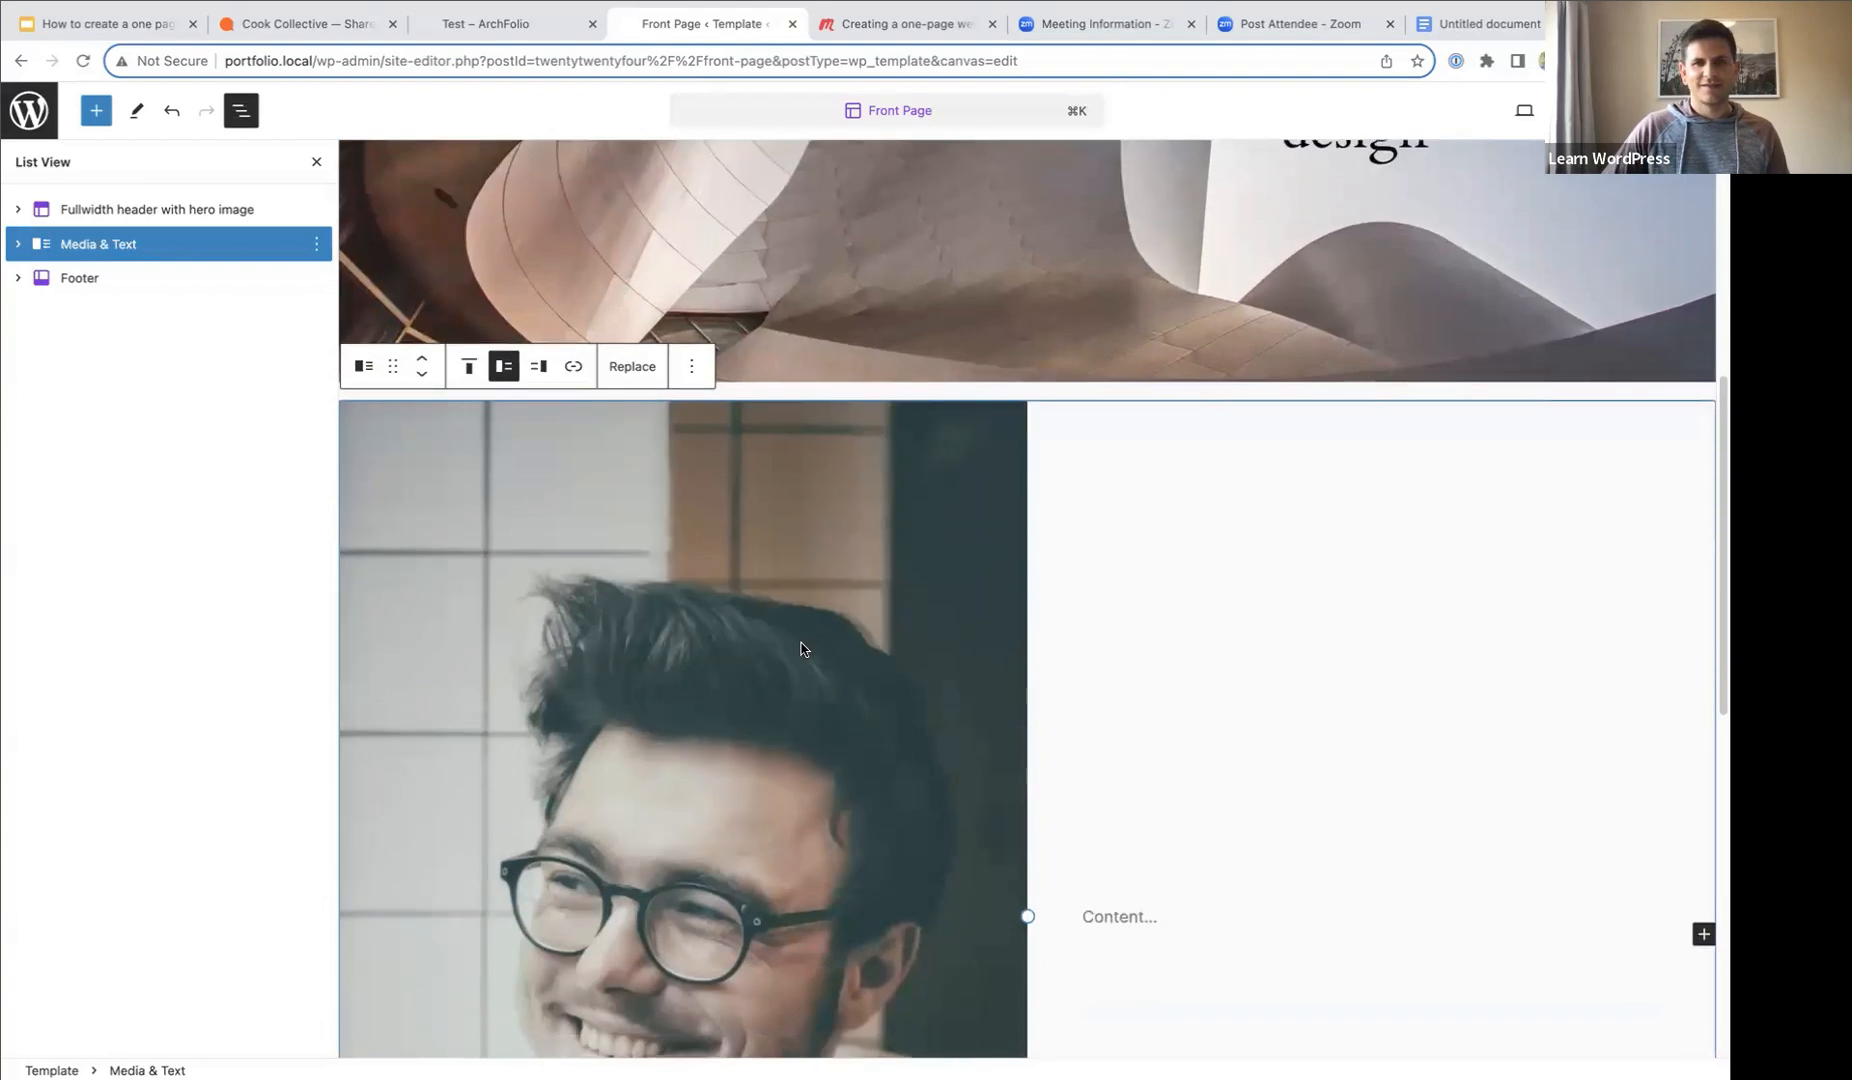
- Copy the "On a mission to make architecture more sustainable" heading and both paragraphs from the Google Docs document into the Media & Text content area
left_click(1145, 688)
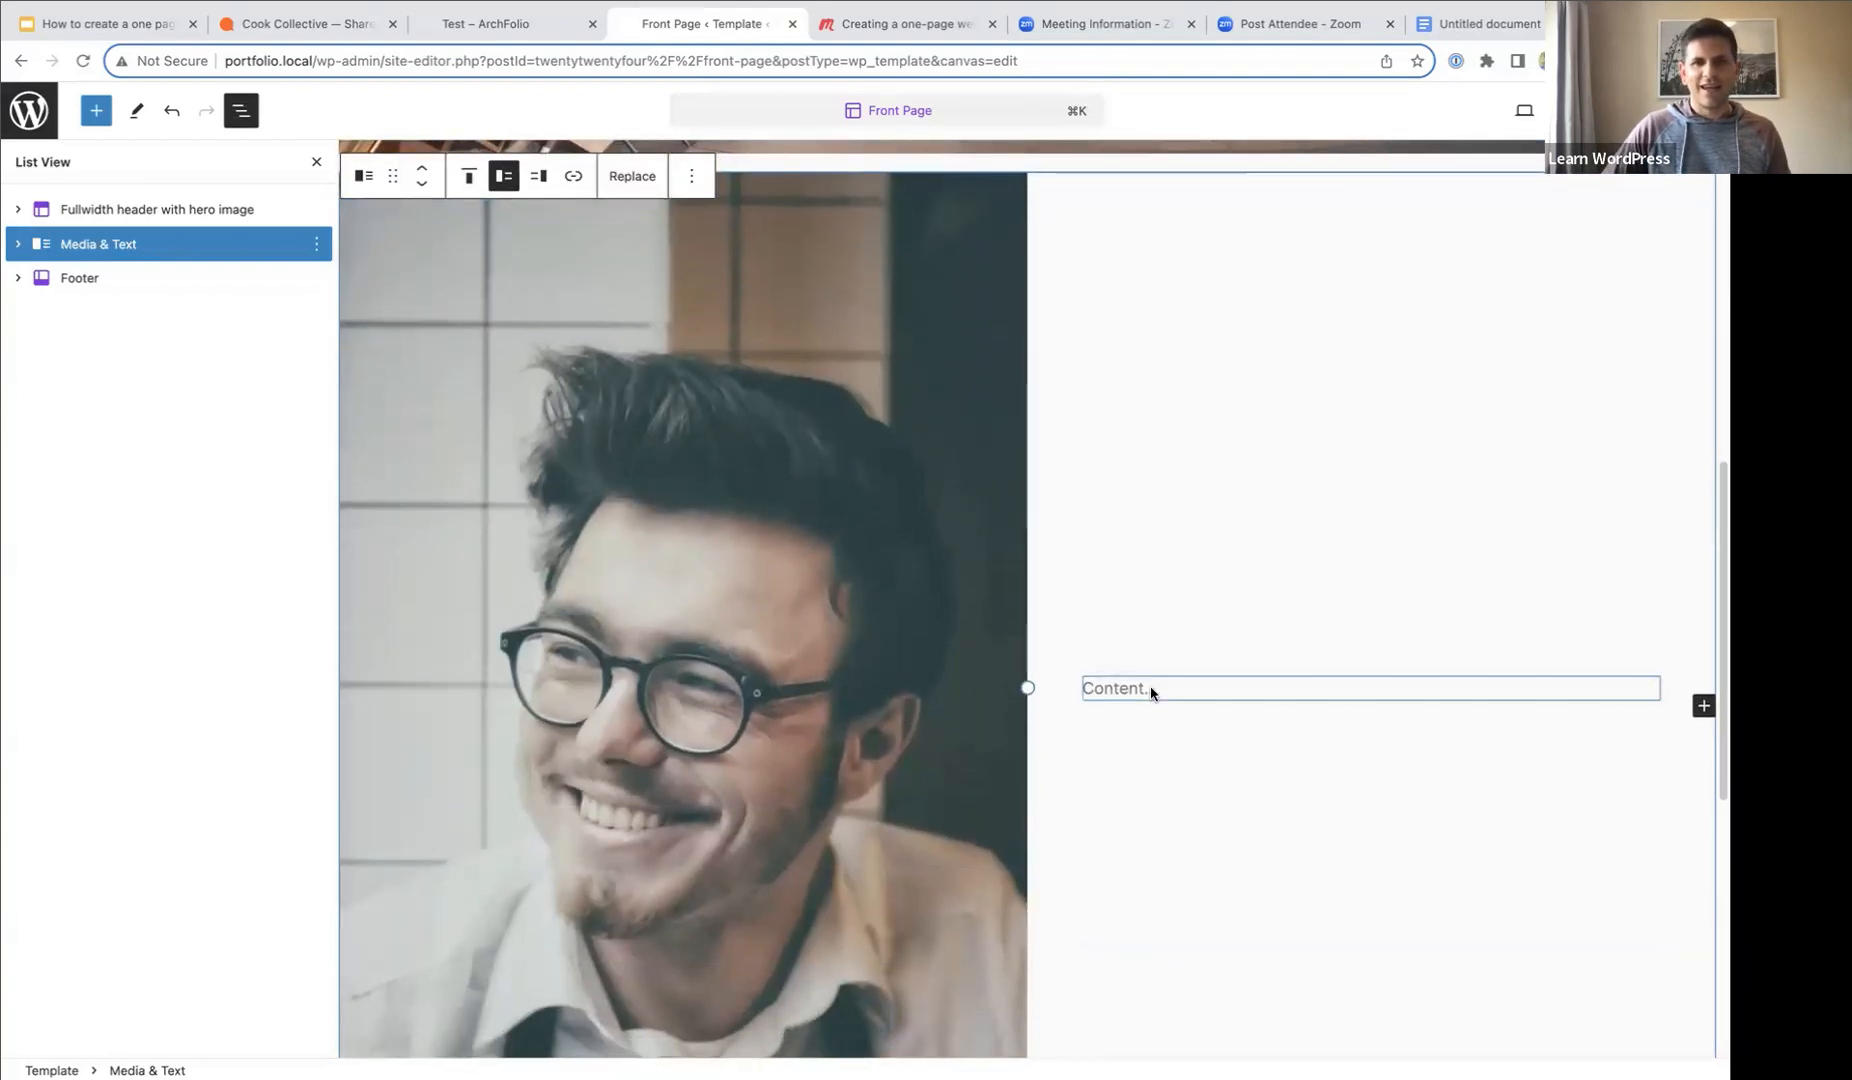
scroll(1130, 682, "down", 1)
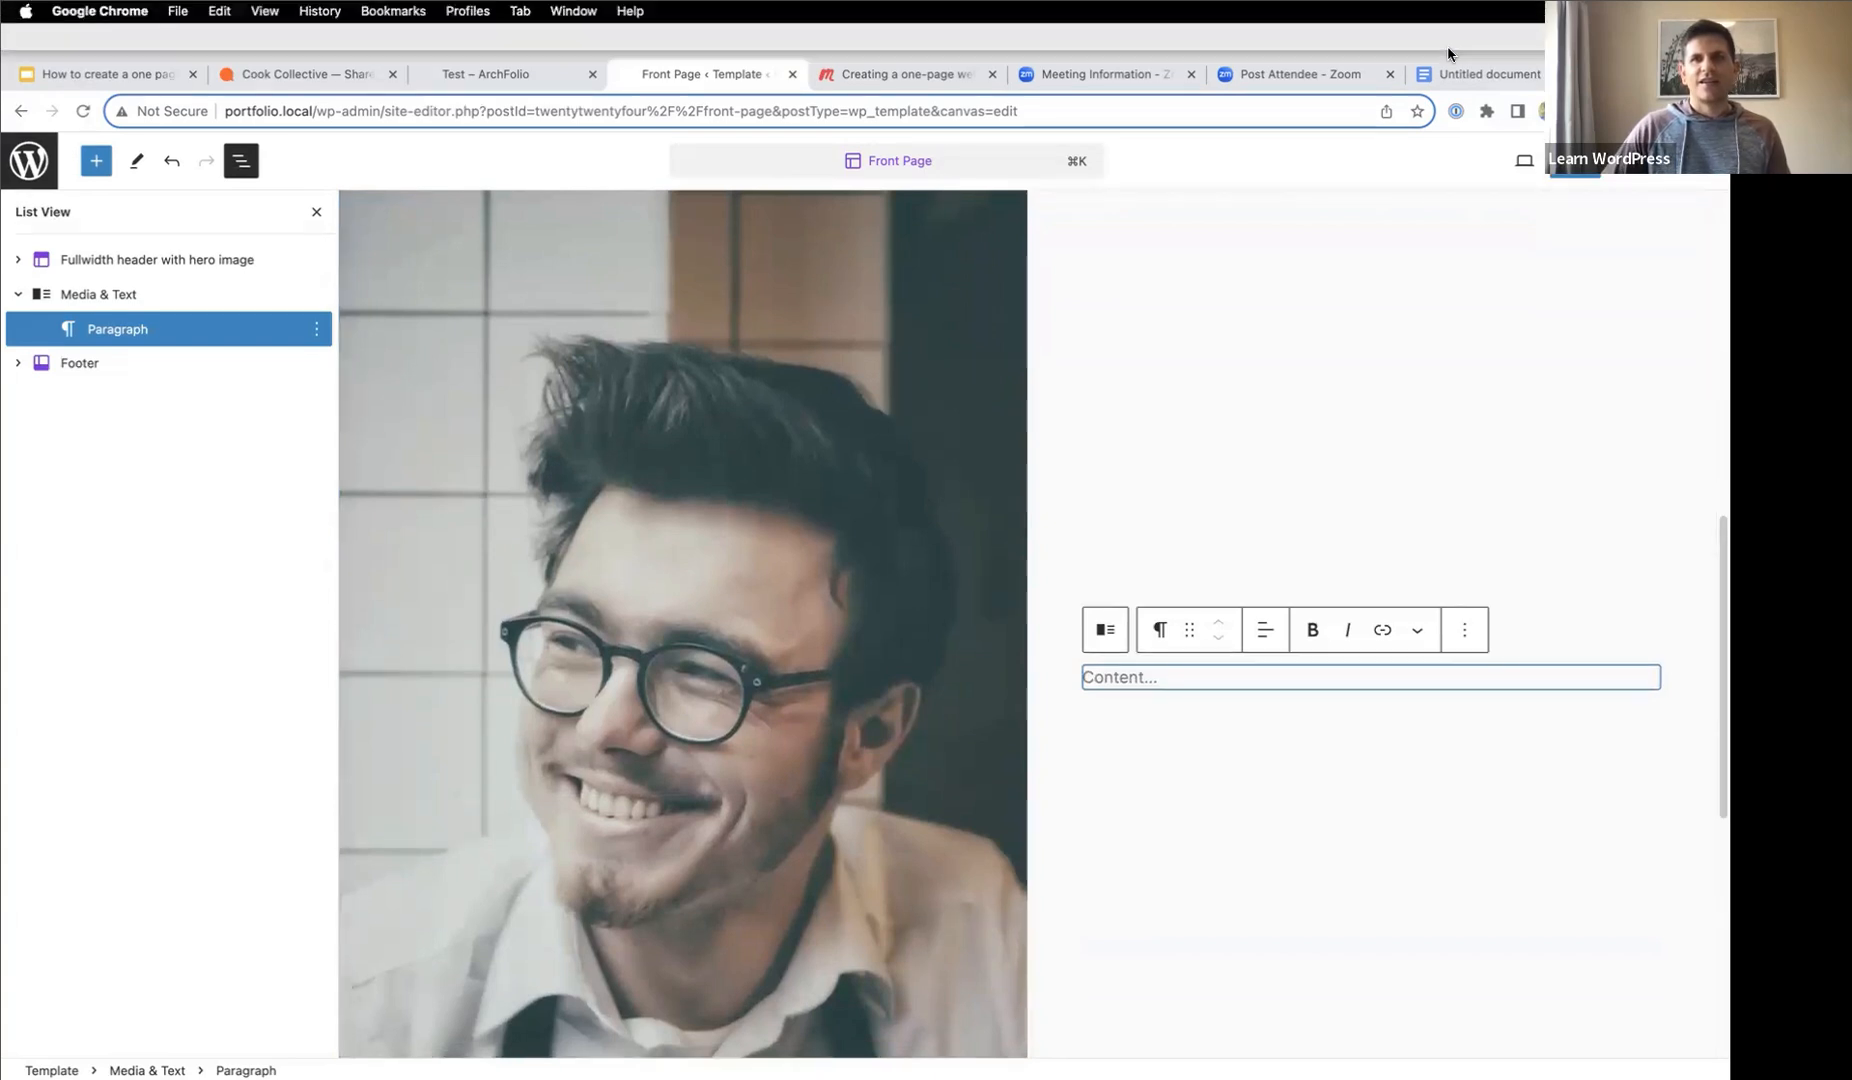
left_click(1466, 76)
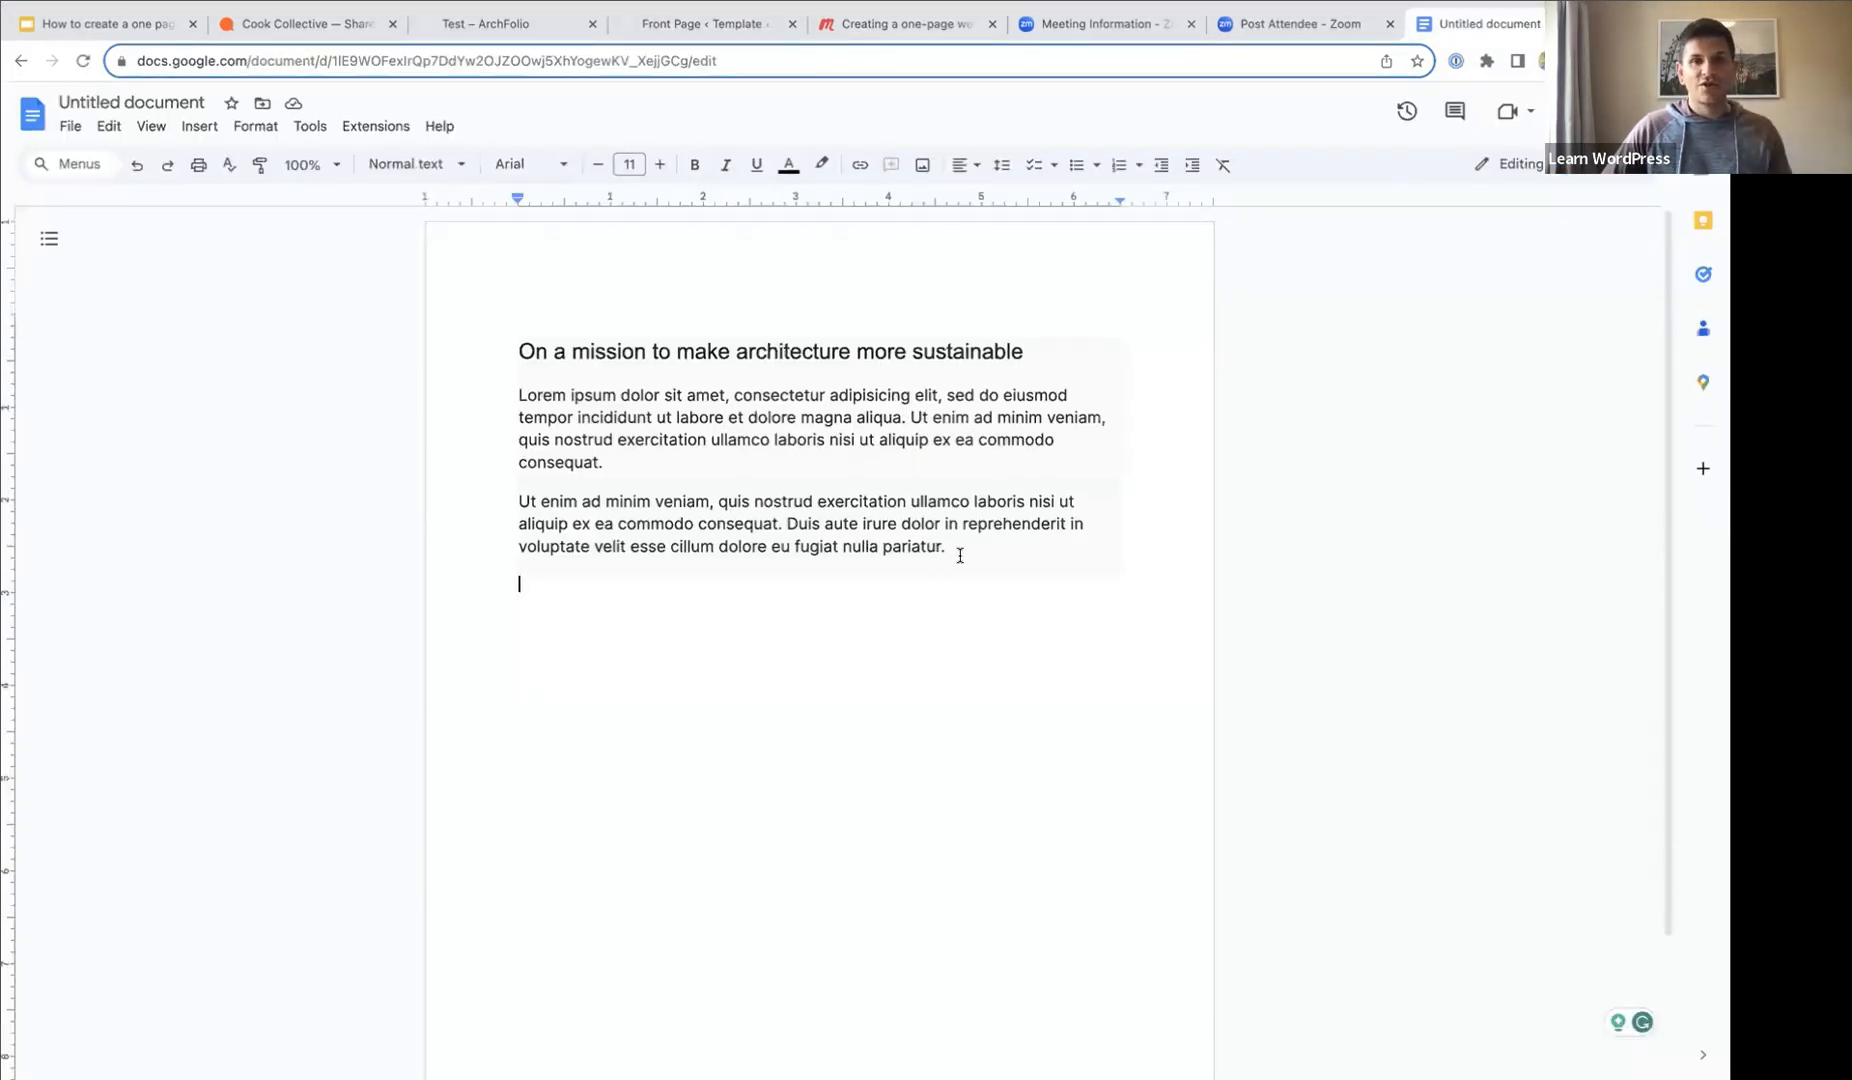
left_click_drag(960, 549, 498, 368)
key("super+c")
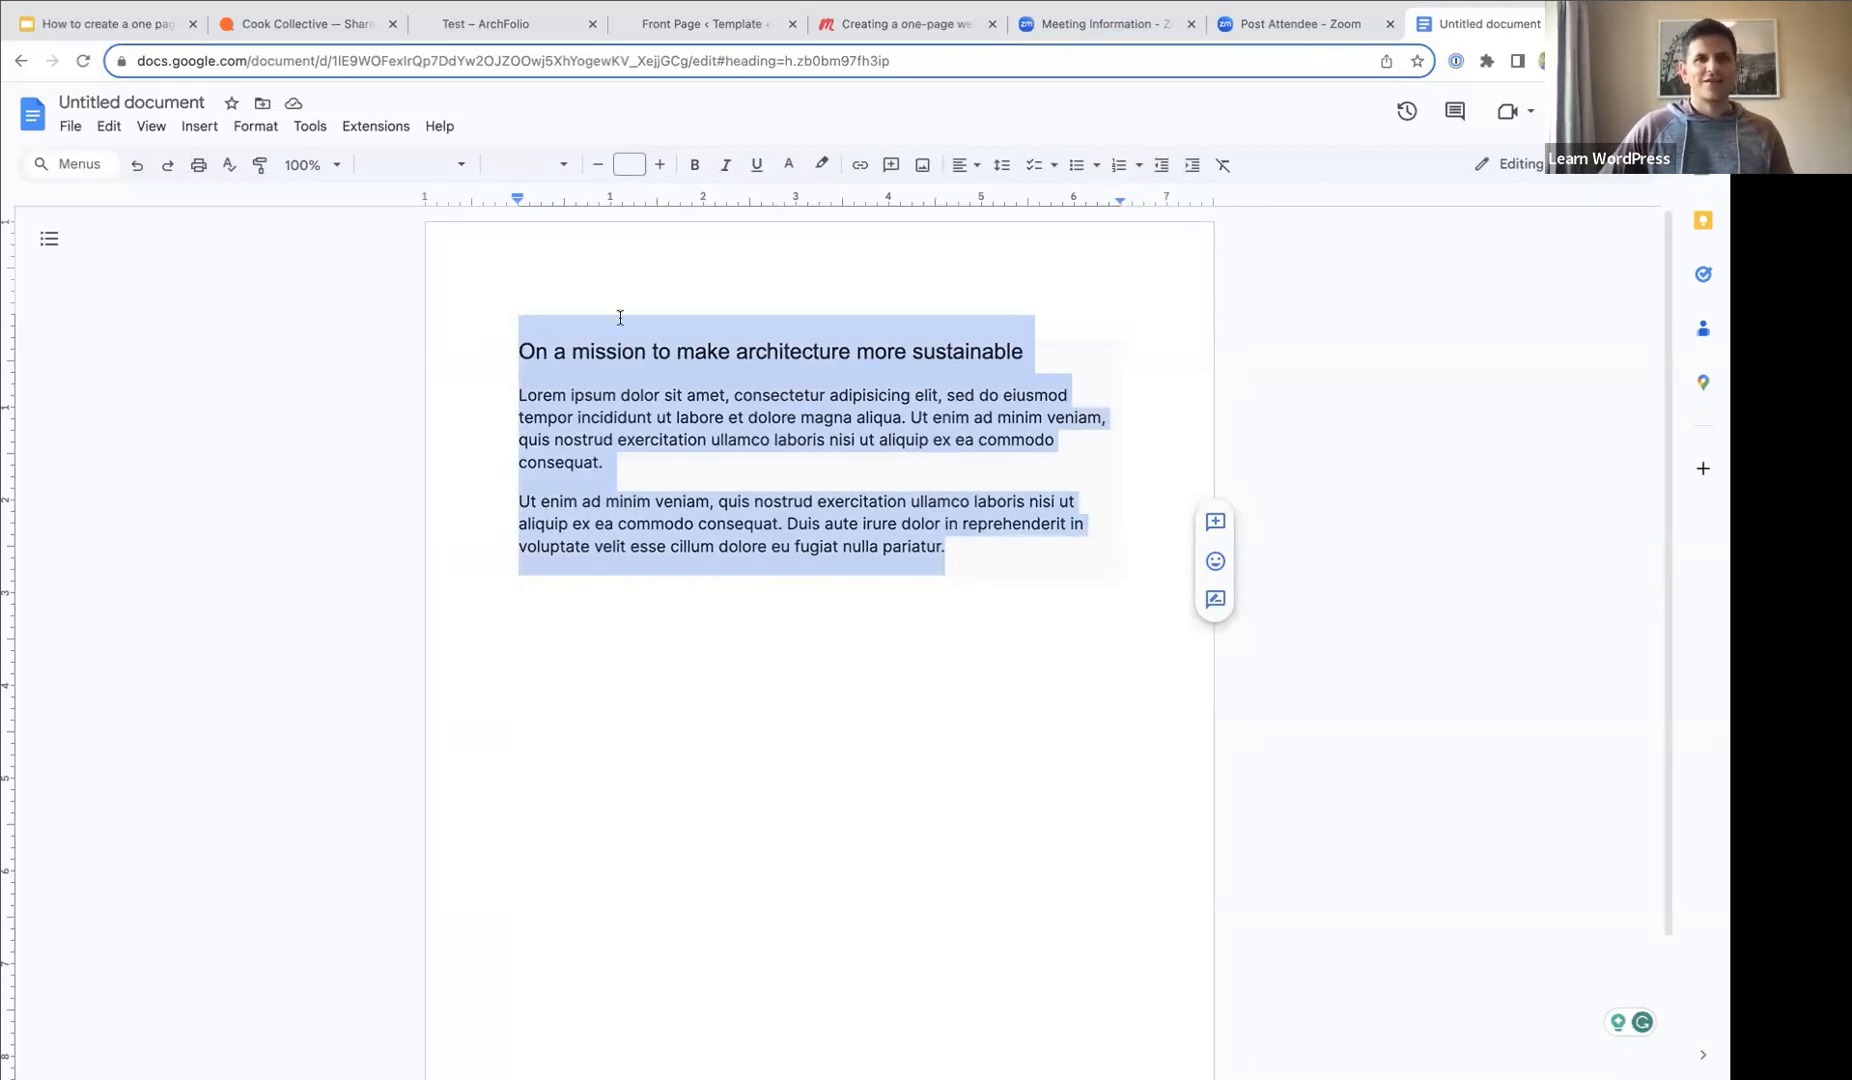
left_click(720, 28)
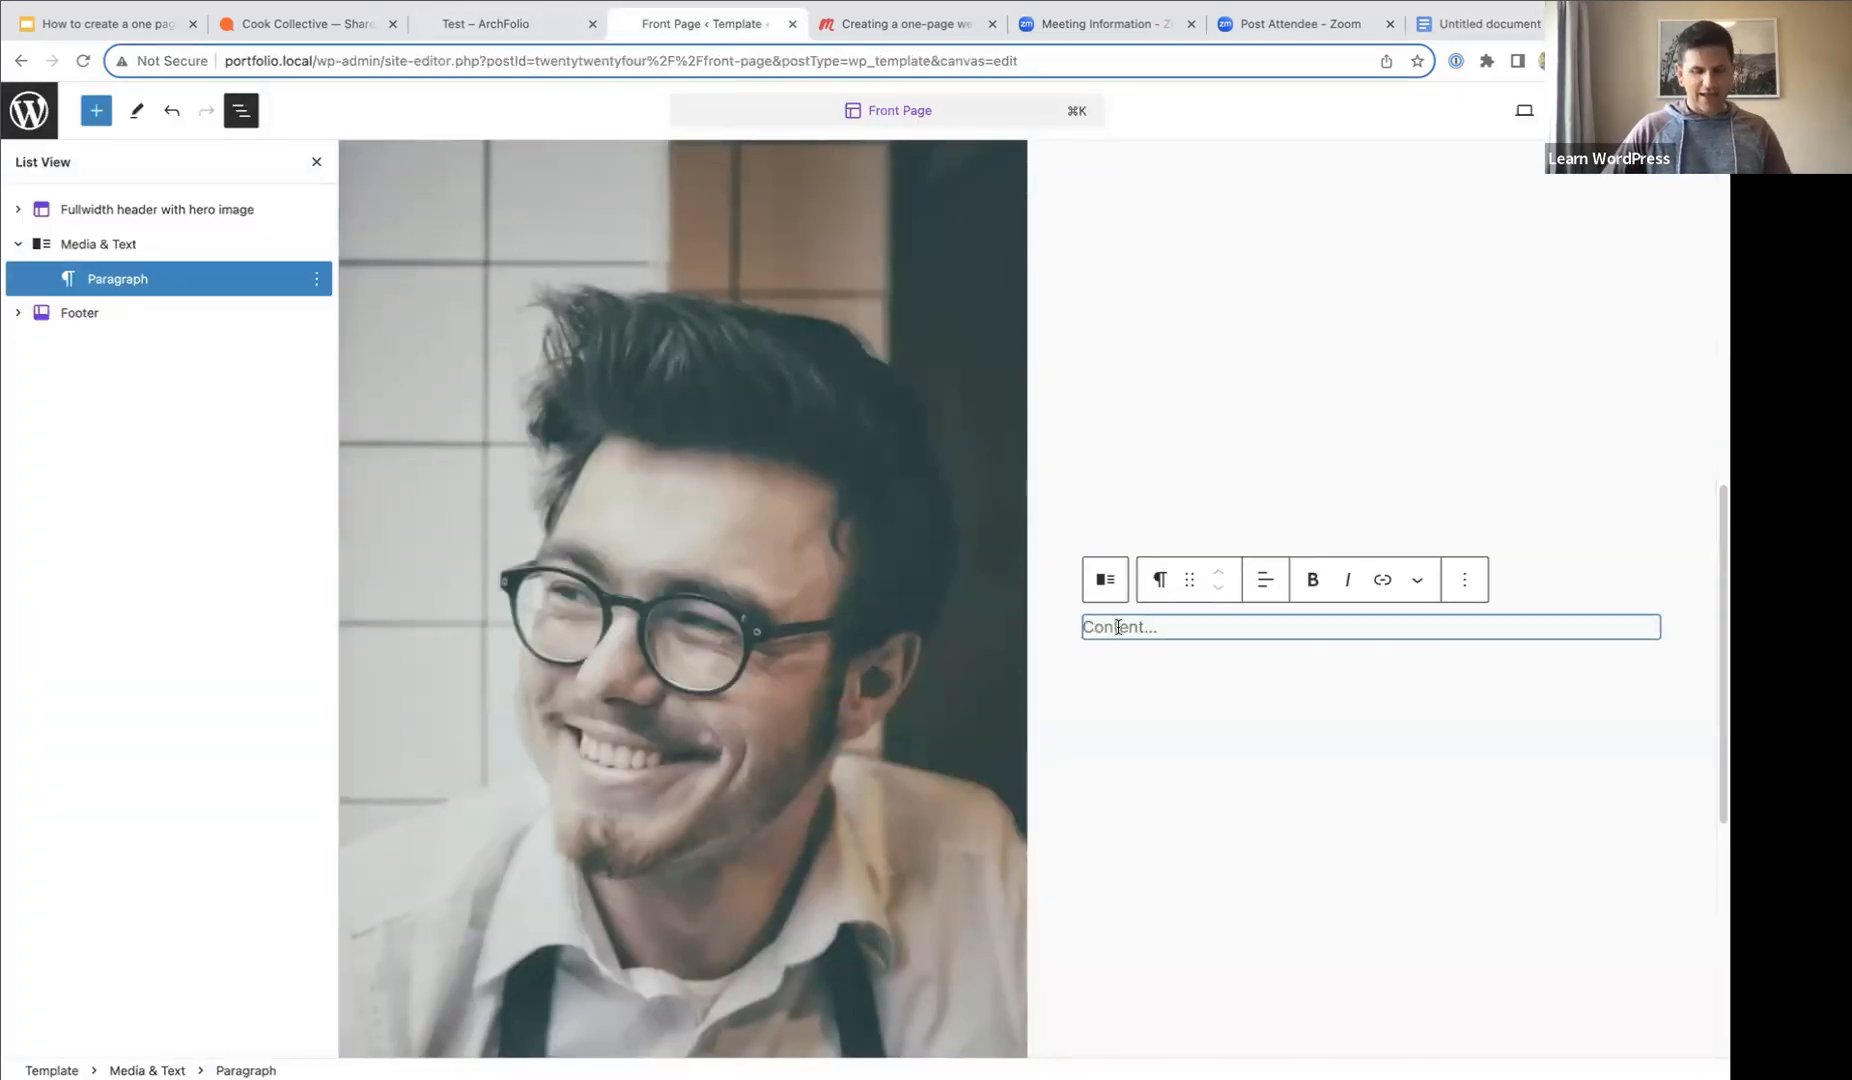
key("super+v")
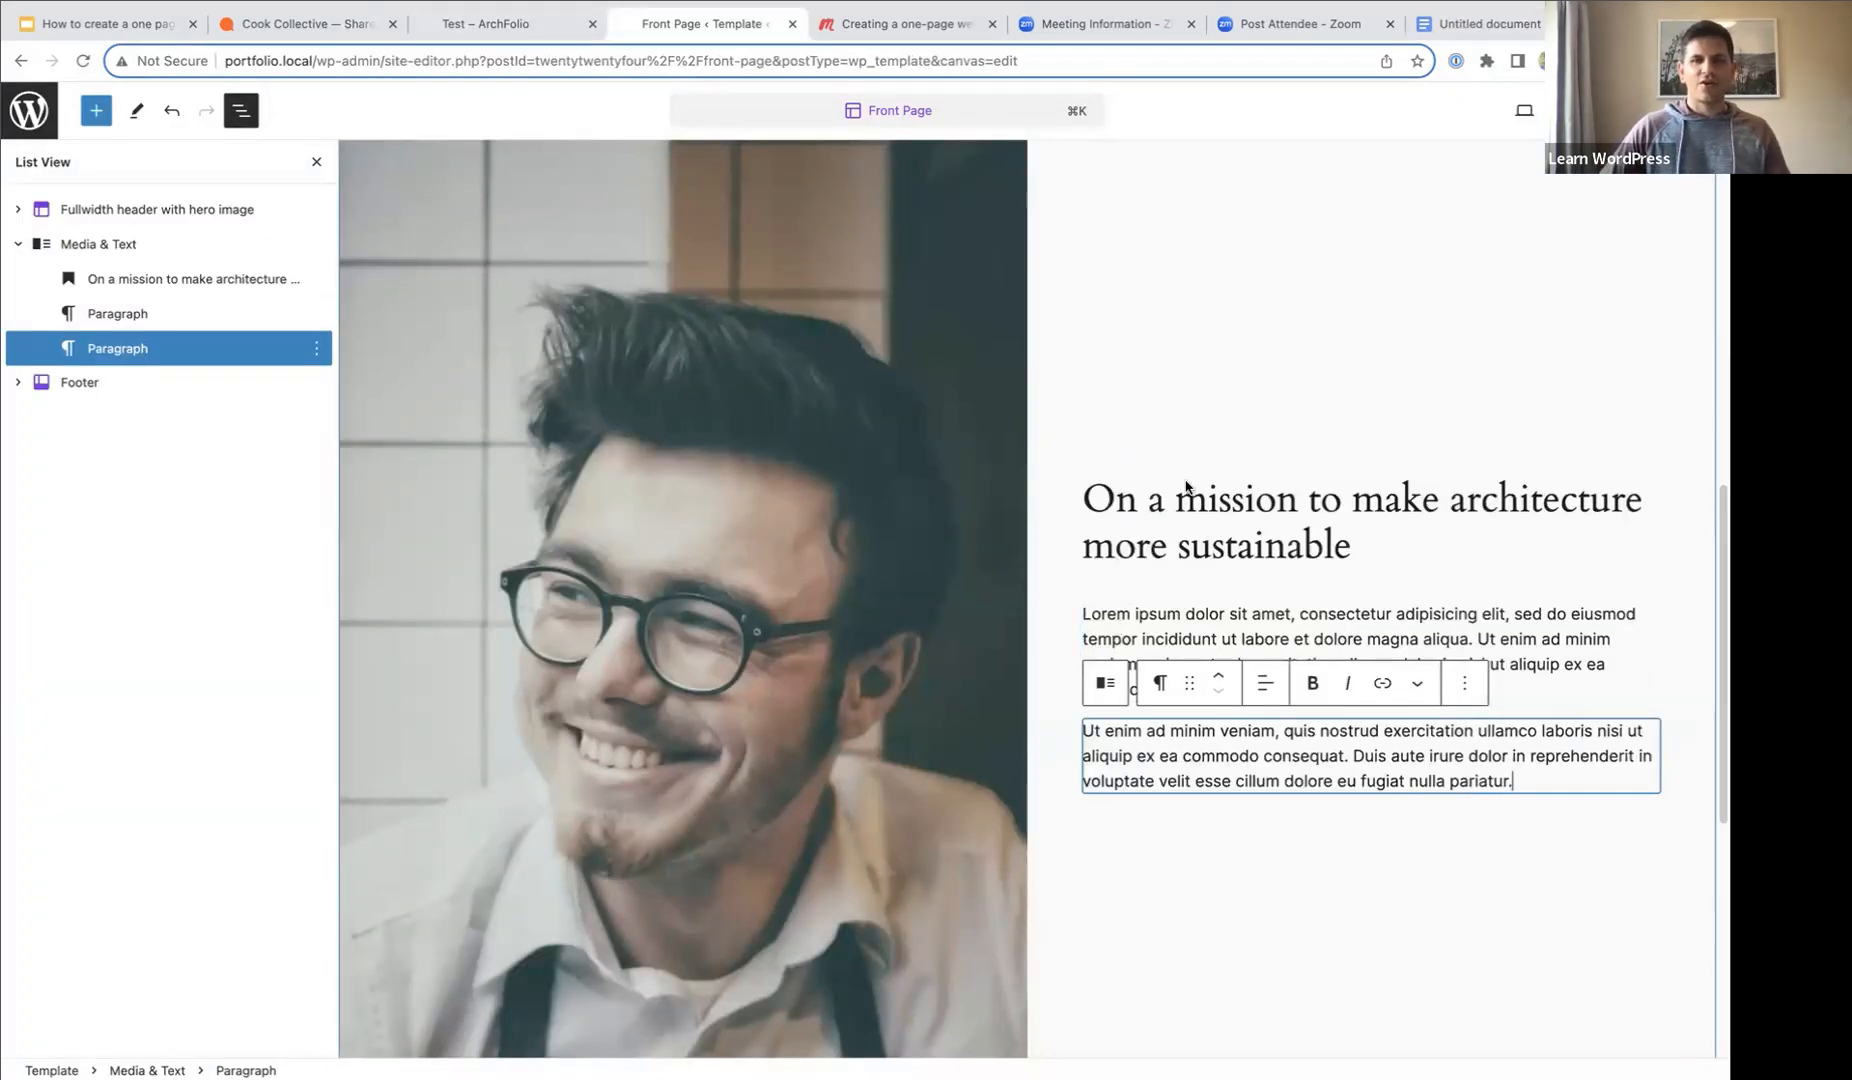
- Give the "On a mission to make architecture more sustainable" heading a custom font size of 56 px
left_click(1157, 502)
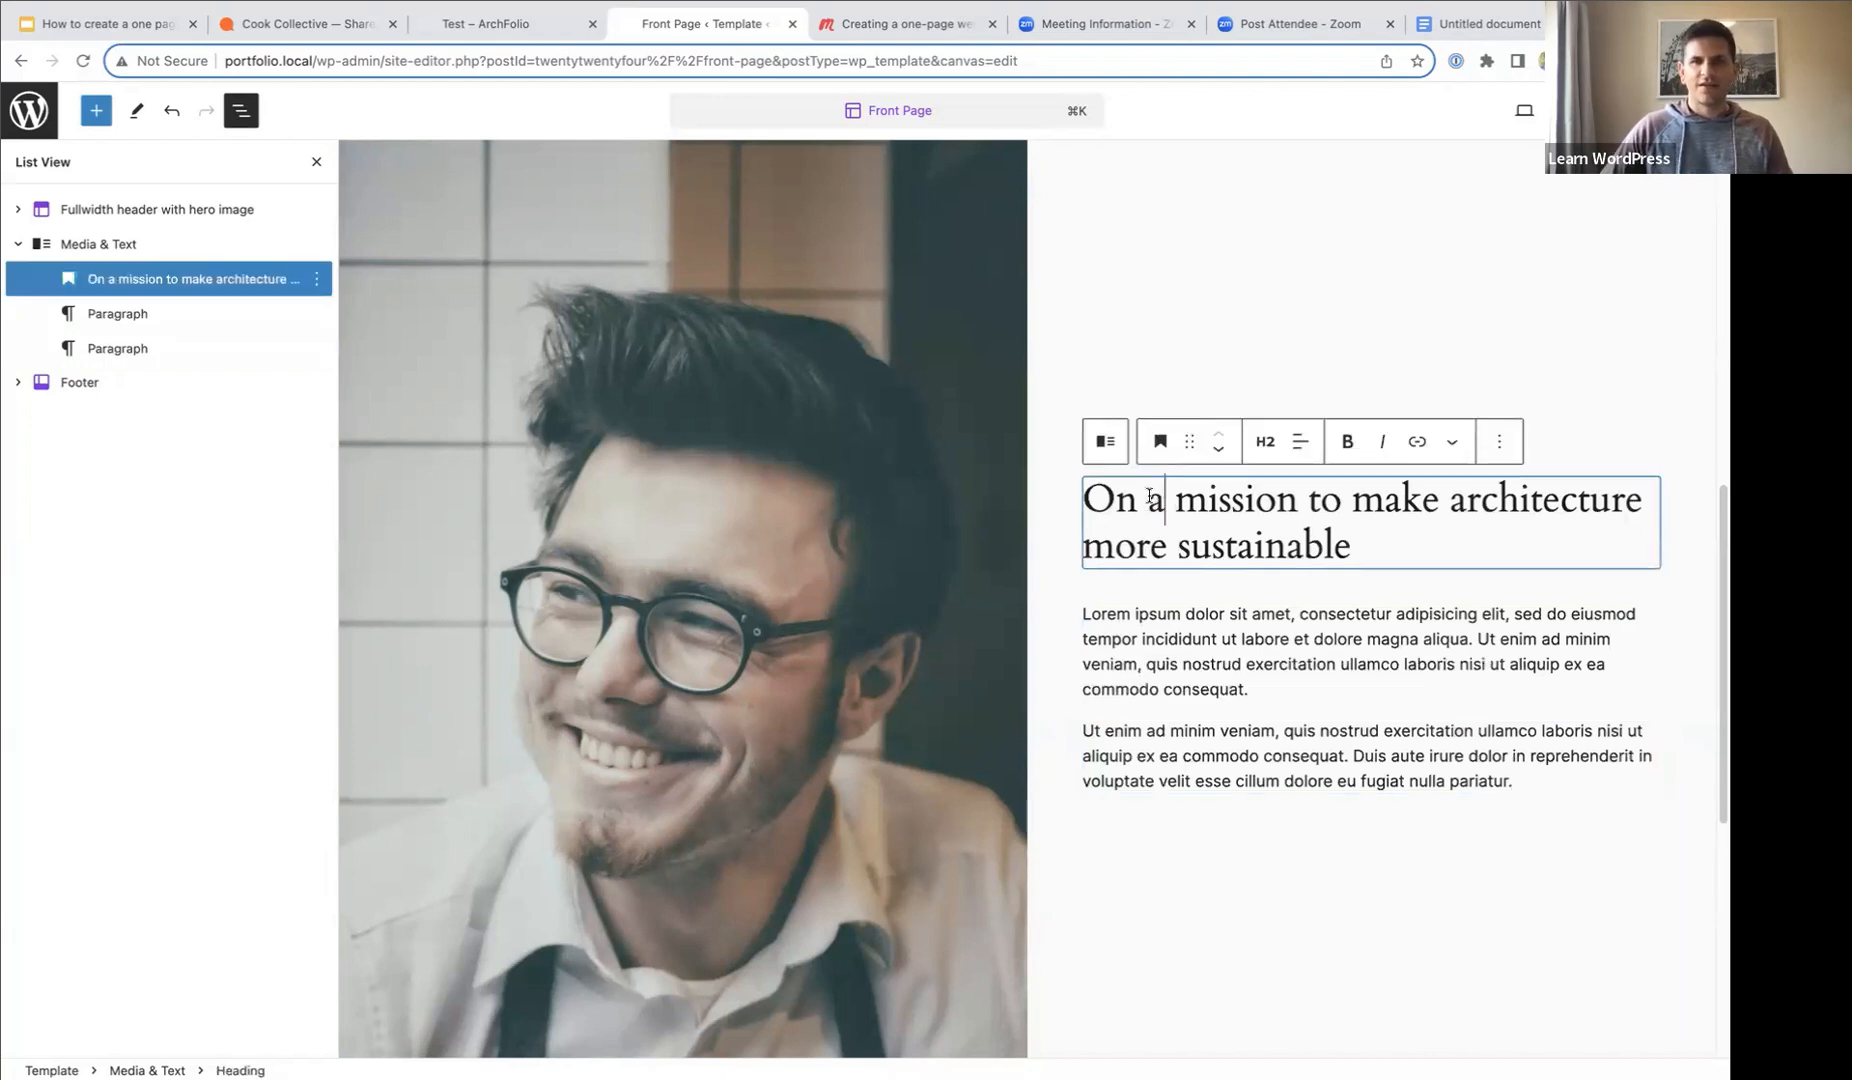
scroll(1135, 500, "down", 1)
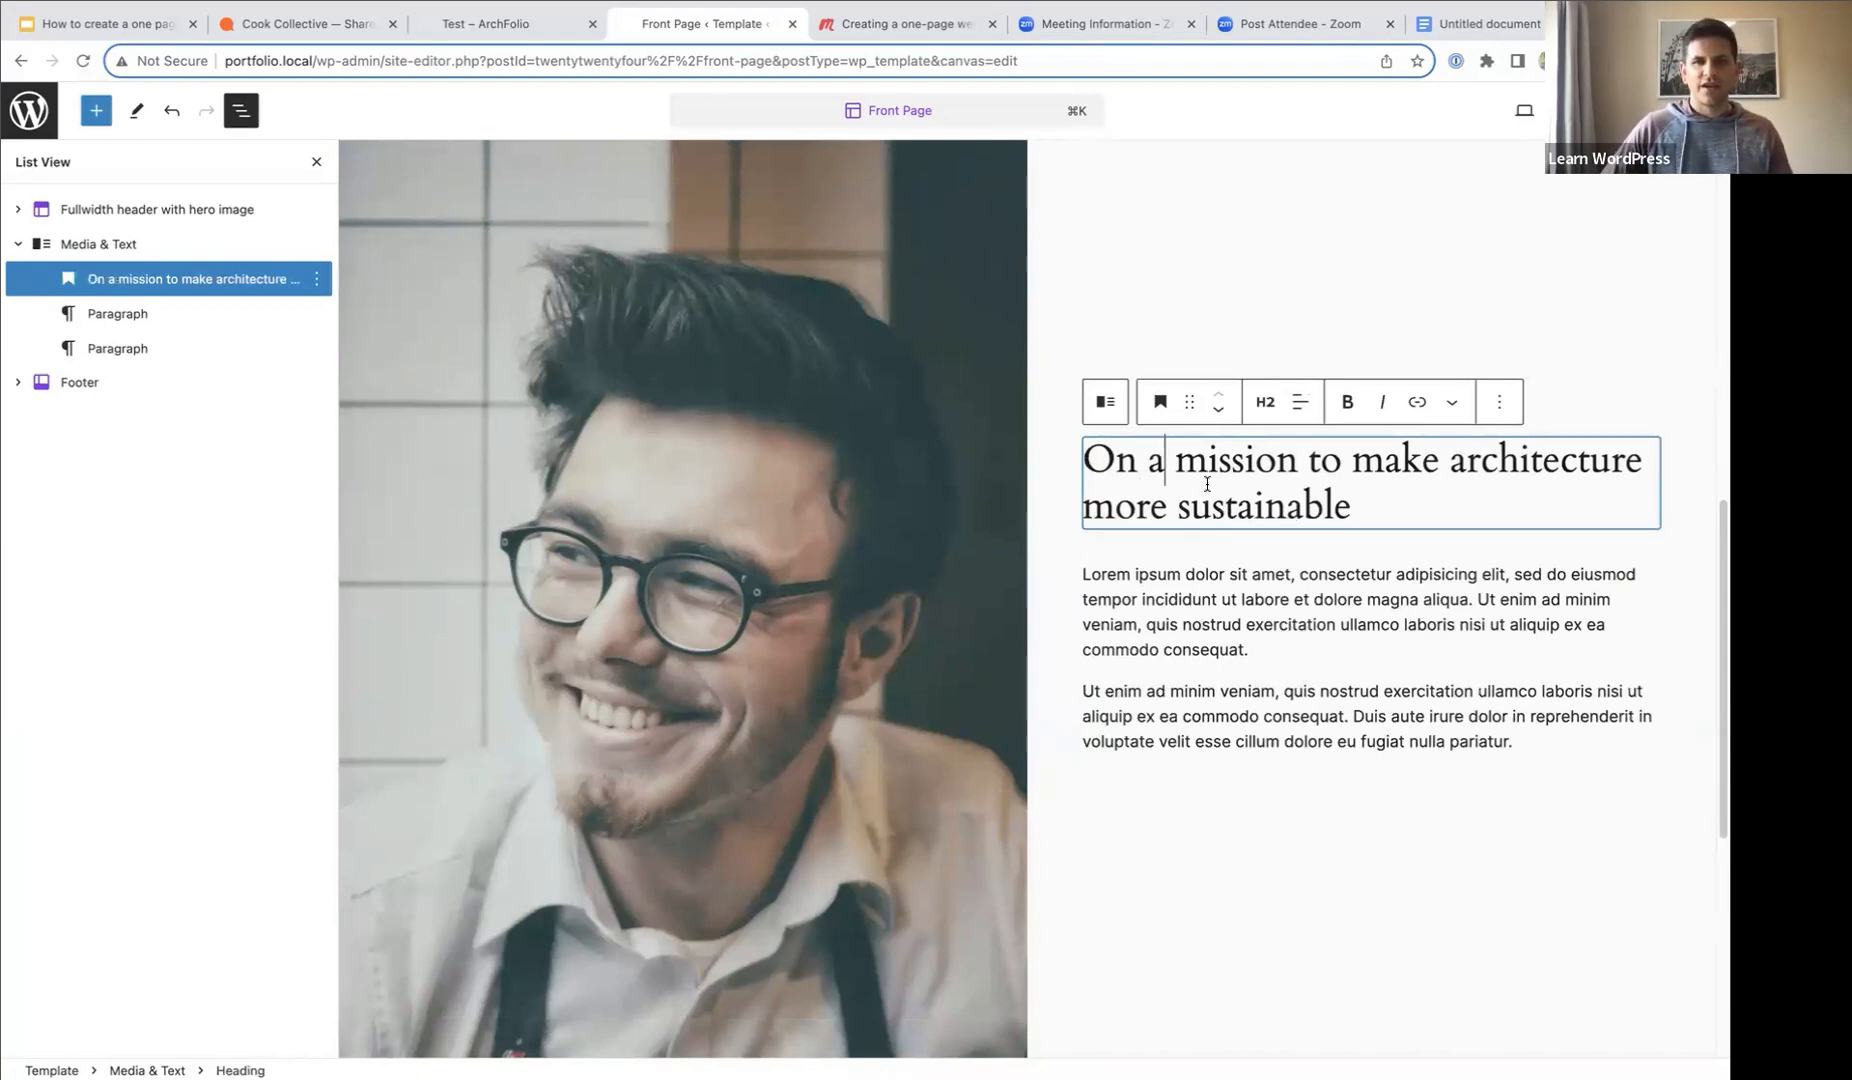
scroll(1207, 484, "up", 2)
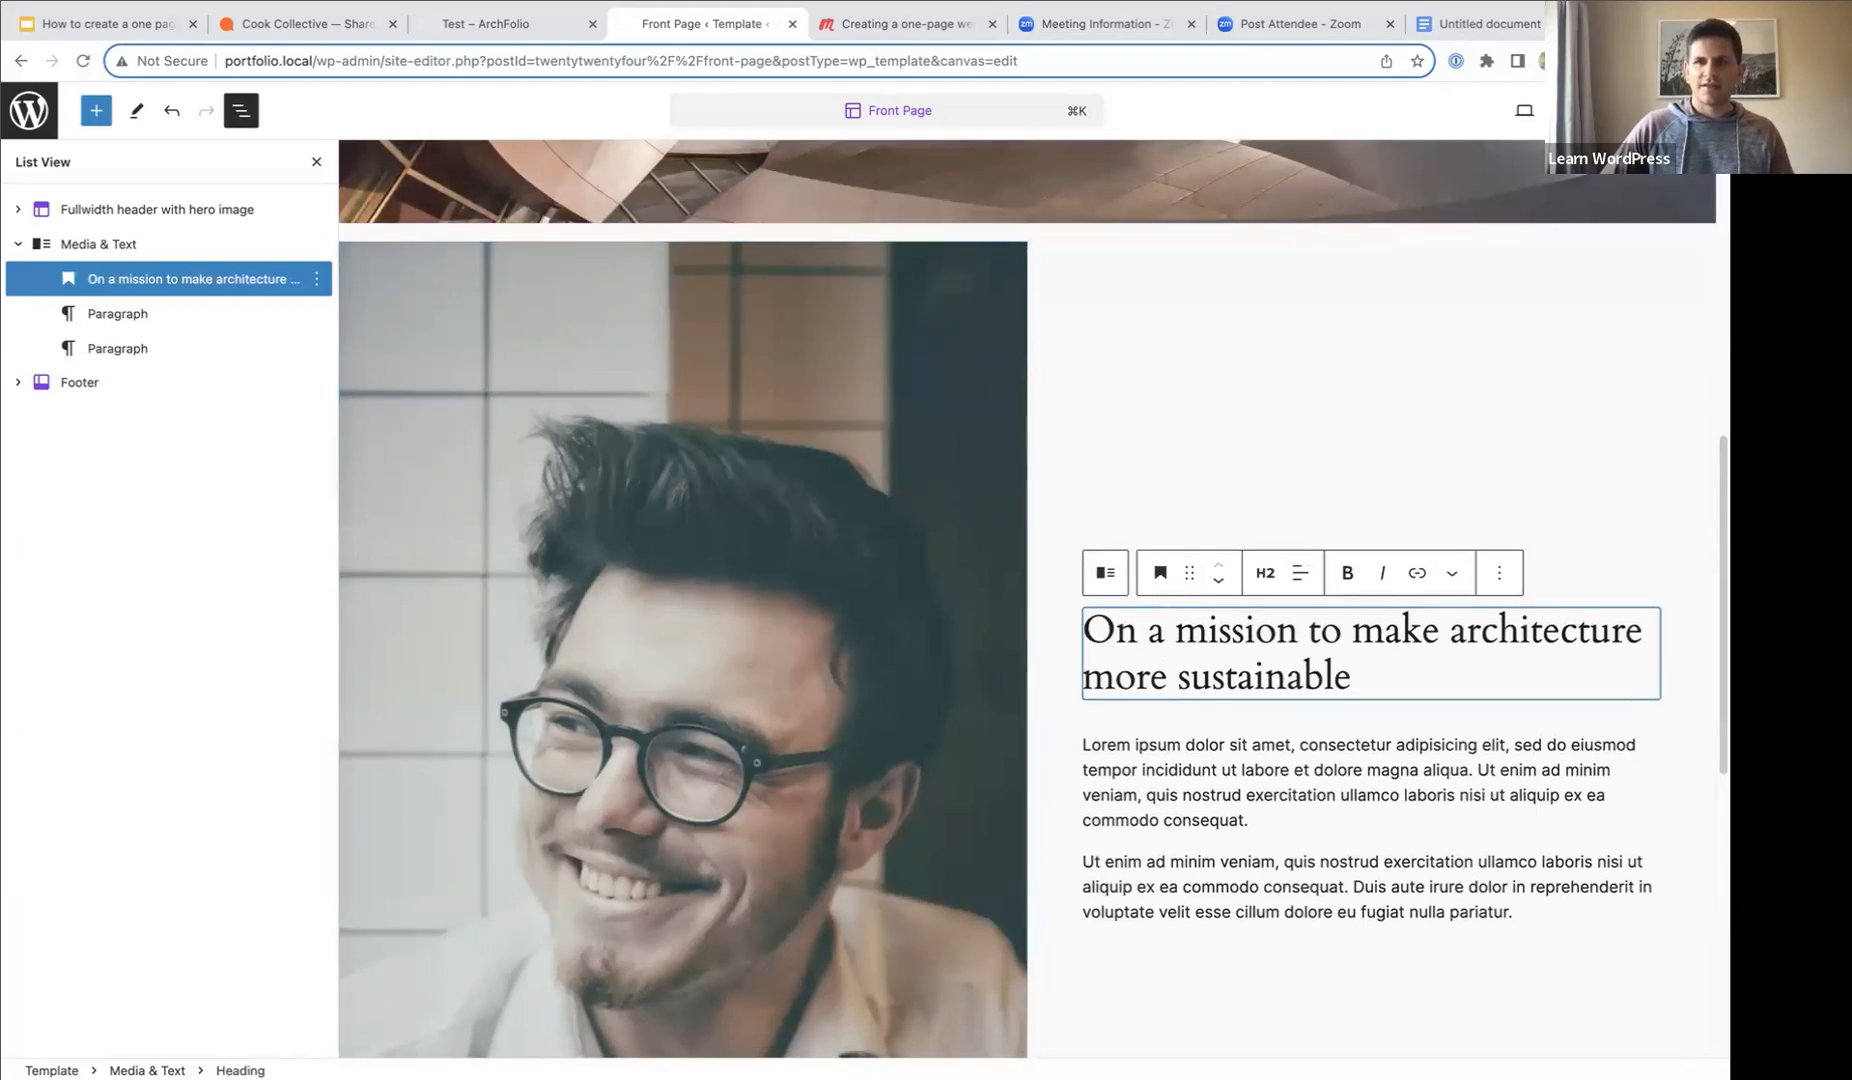
left_click(1627, 111)
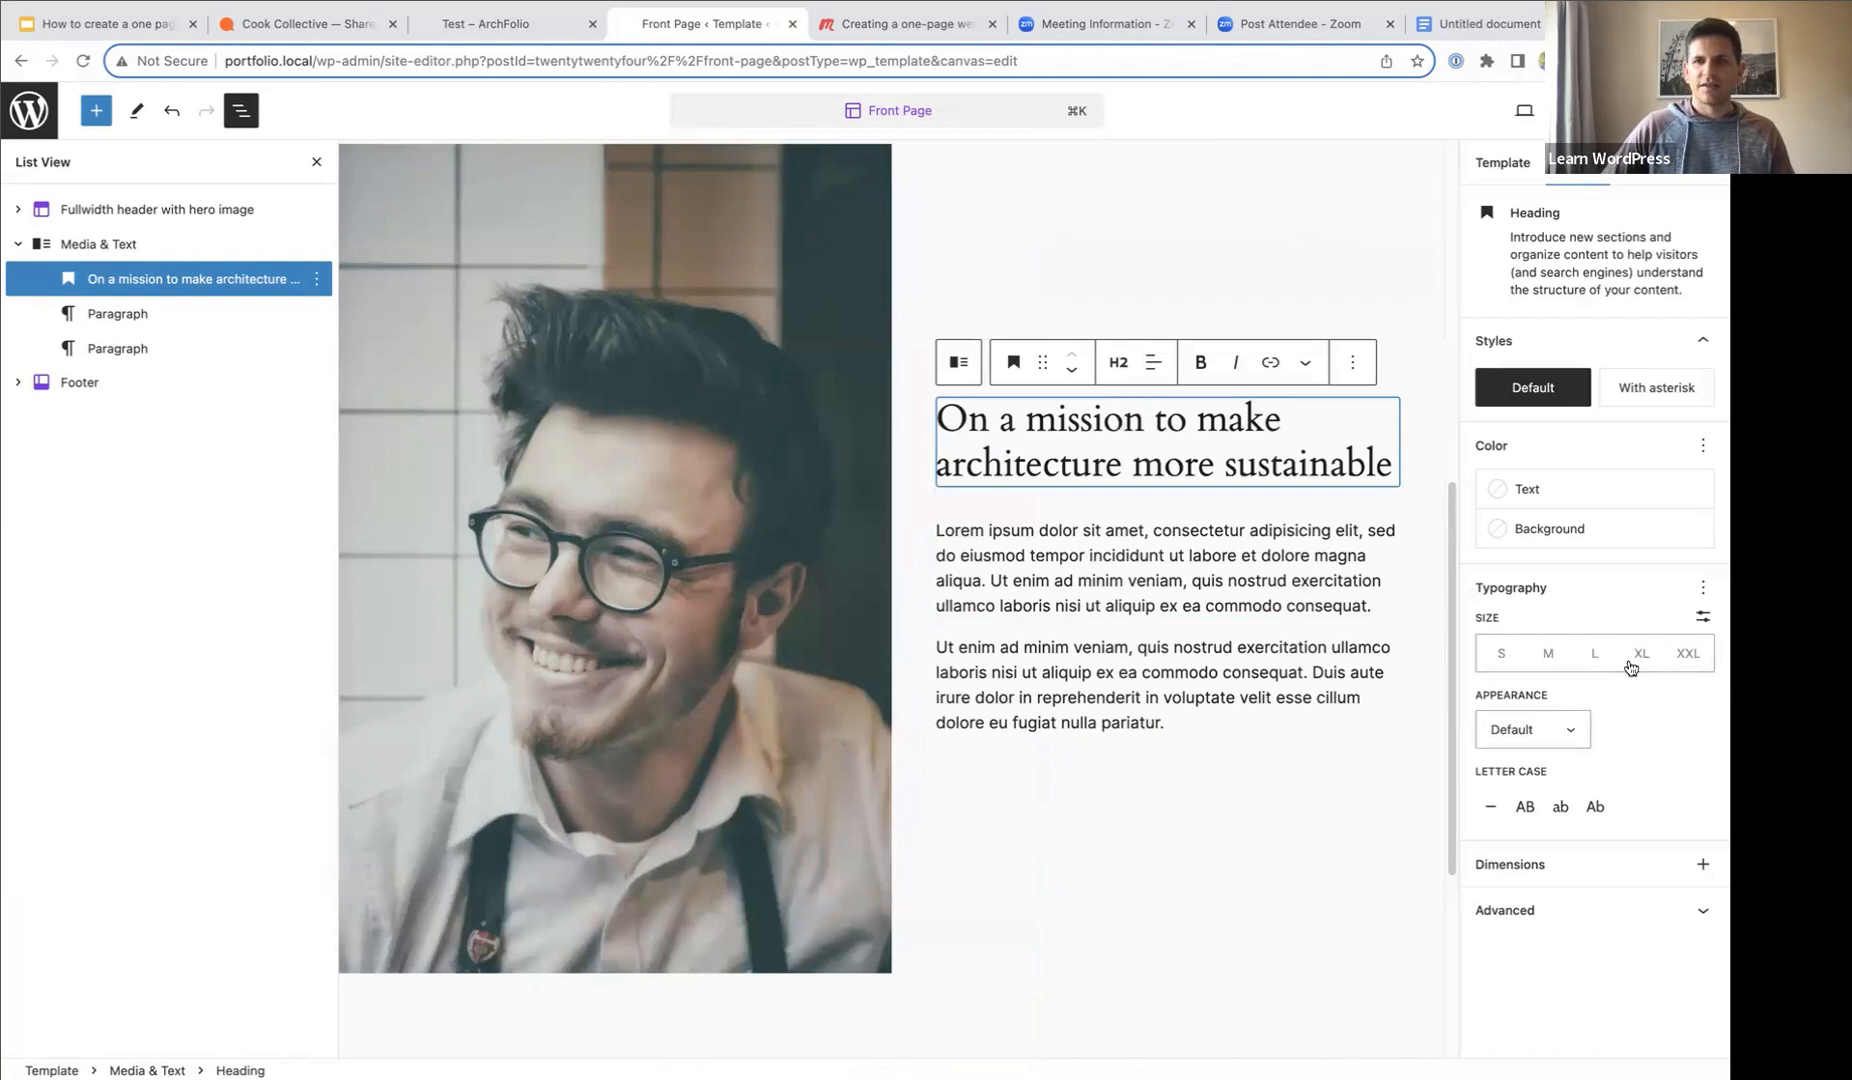
left_click(1703, 616)
left_click(1514, 652)
type("56")
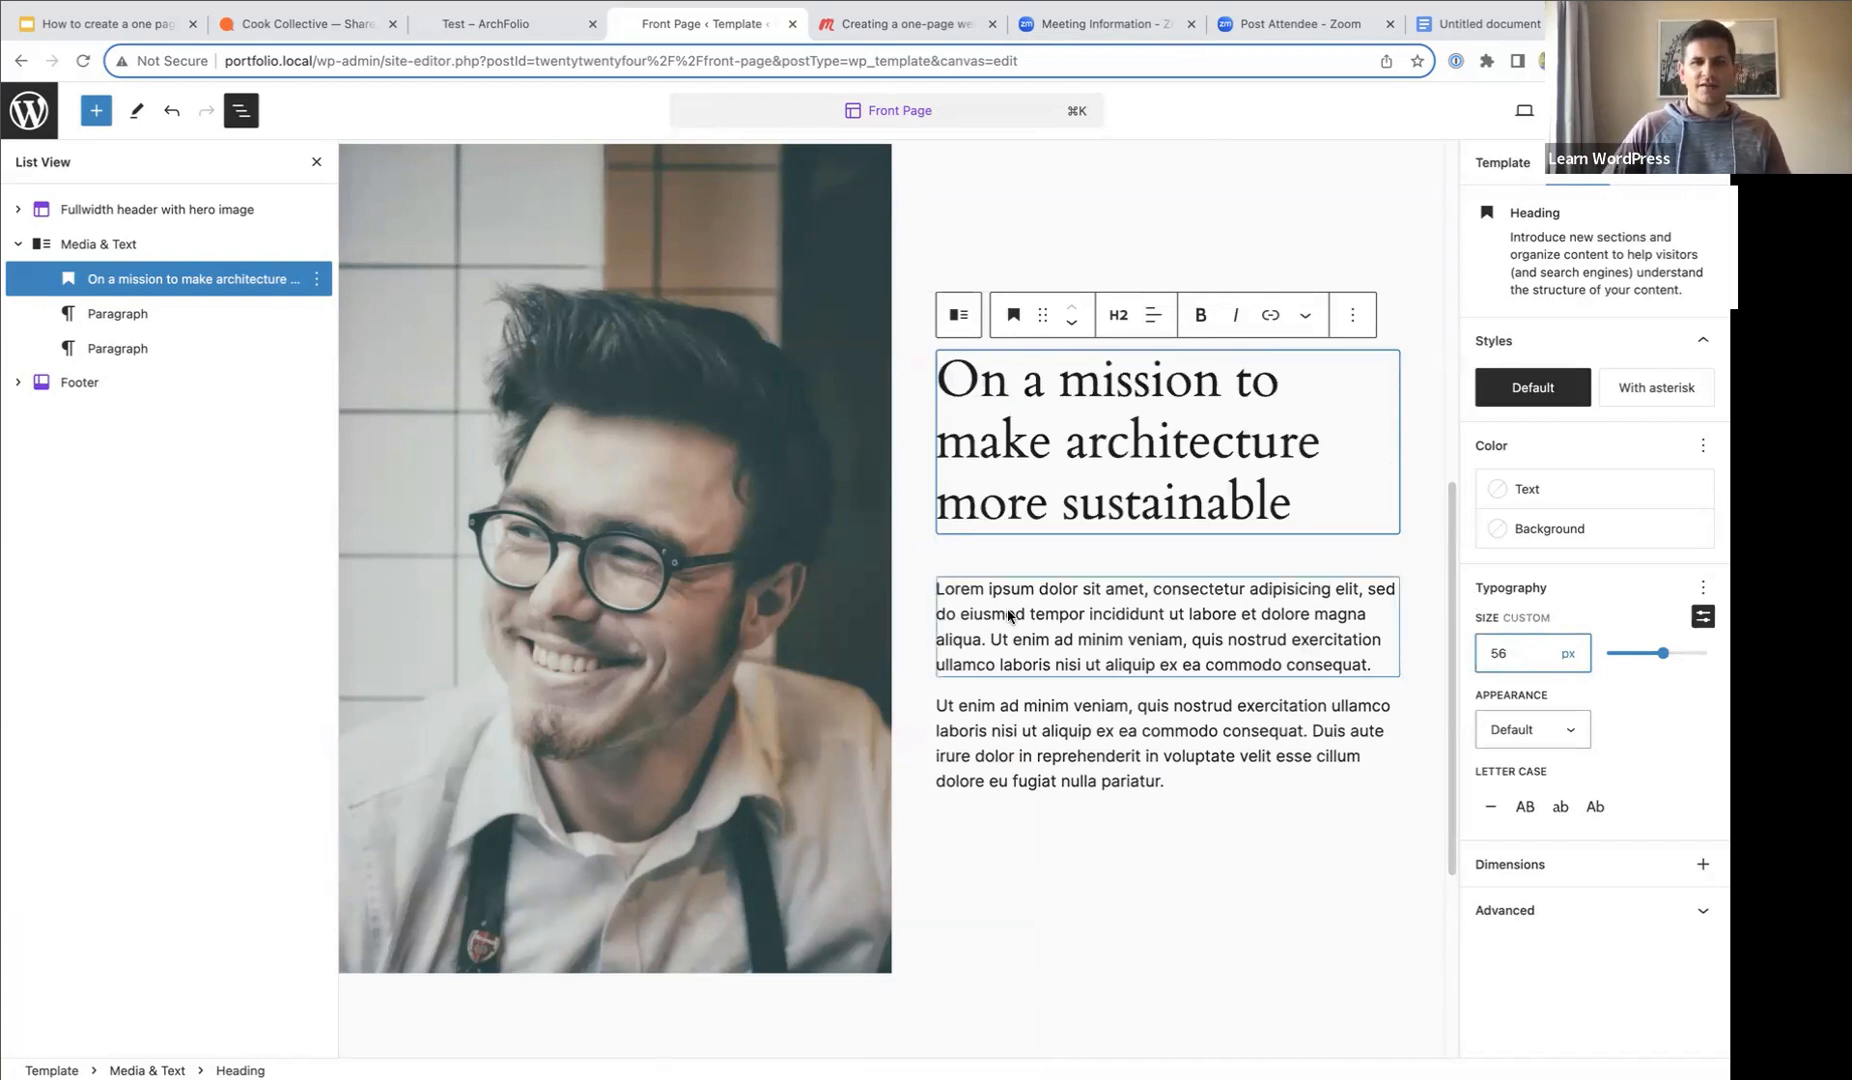
- Set the font size of both paragraphs under the mission heading to the Medium preset
scroll(1008, 615, "down", 1)
left_click(1002, 577)
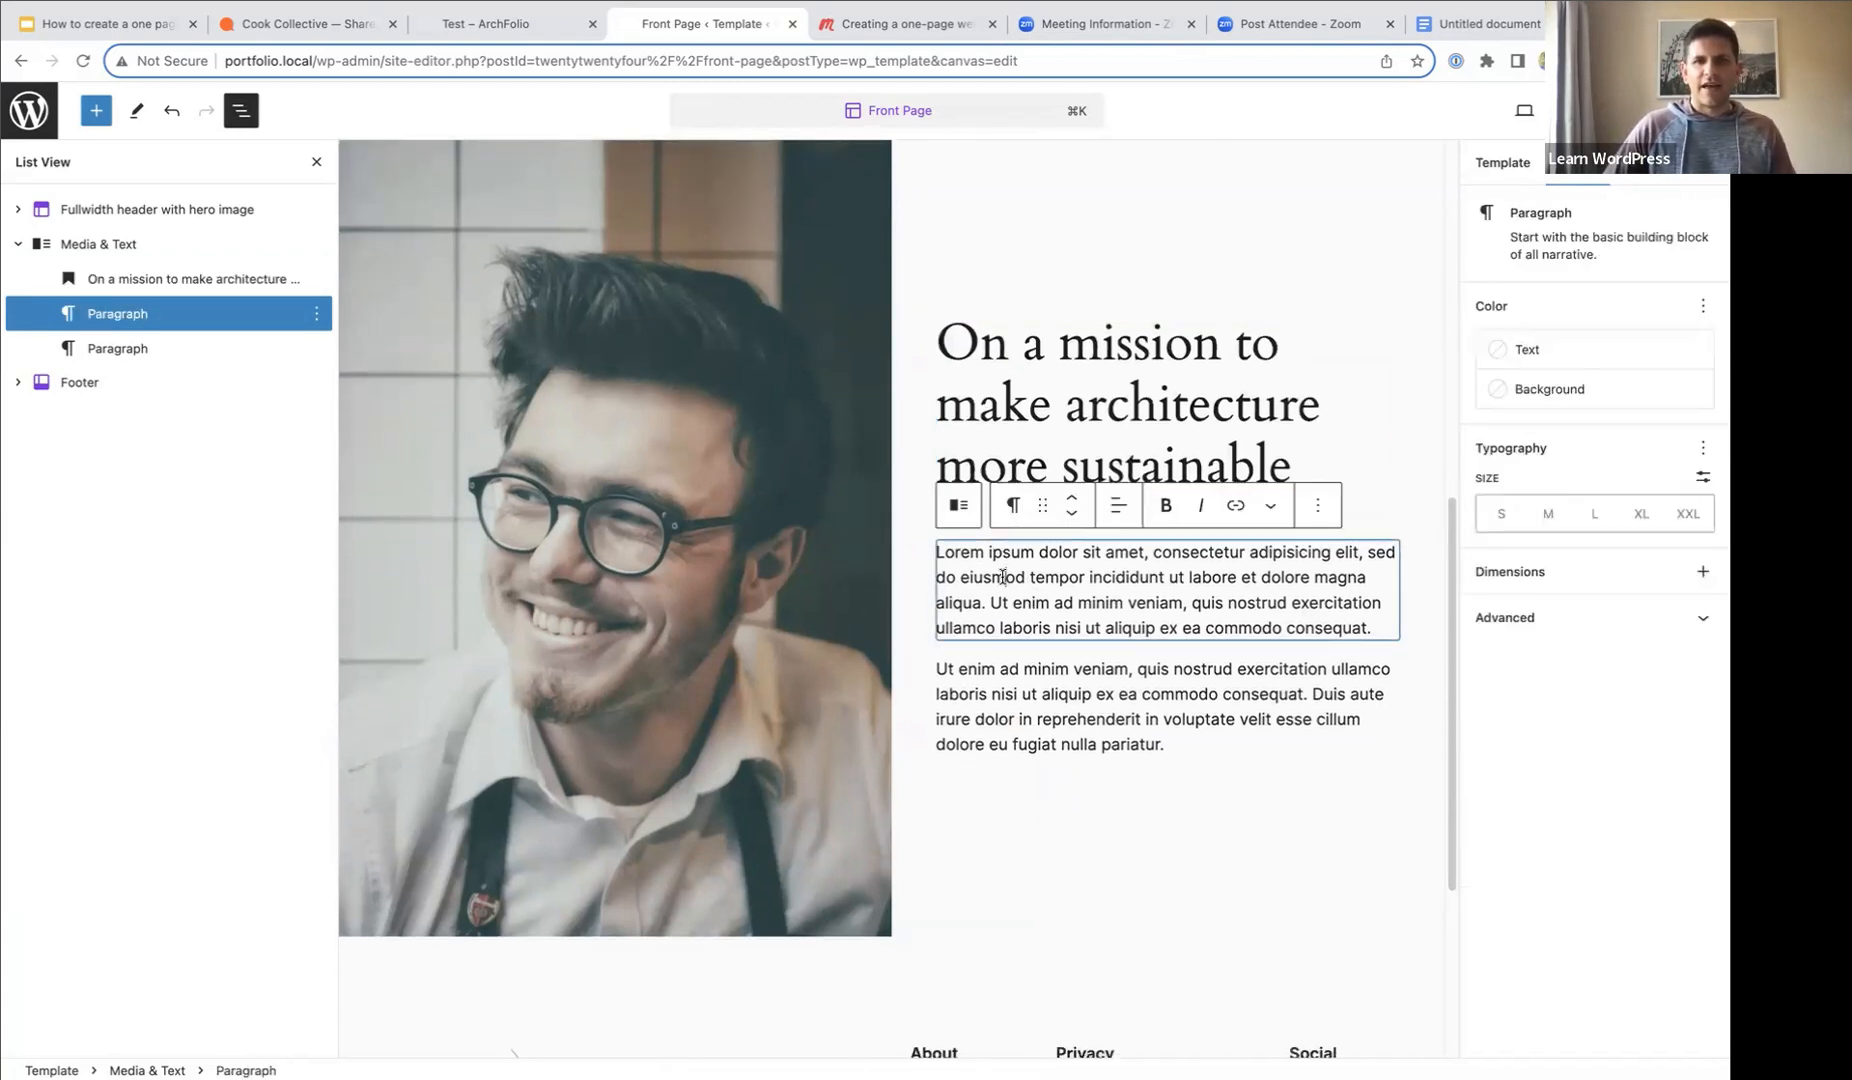
left_click(1548, 513)
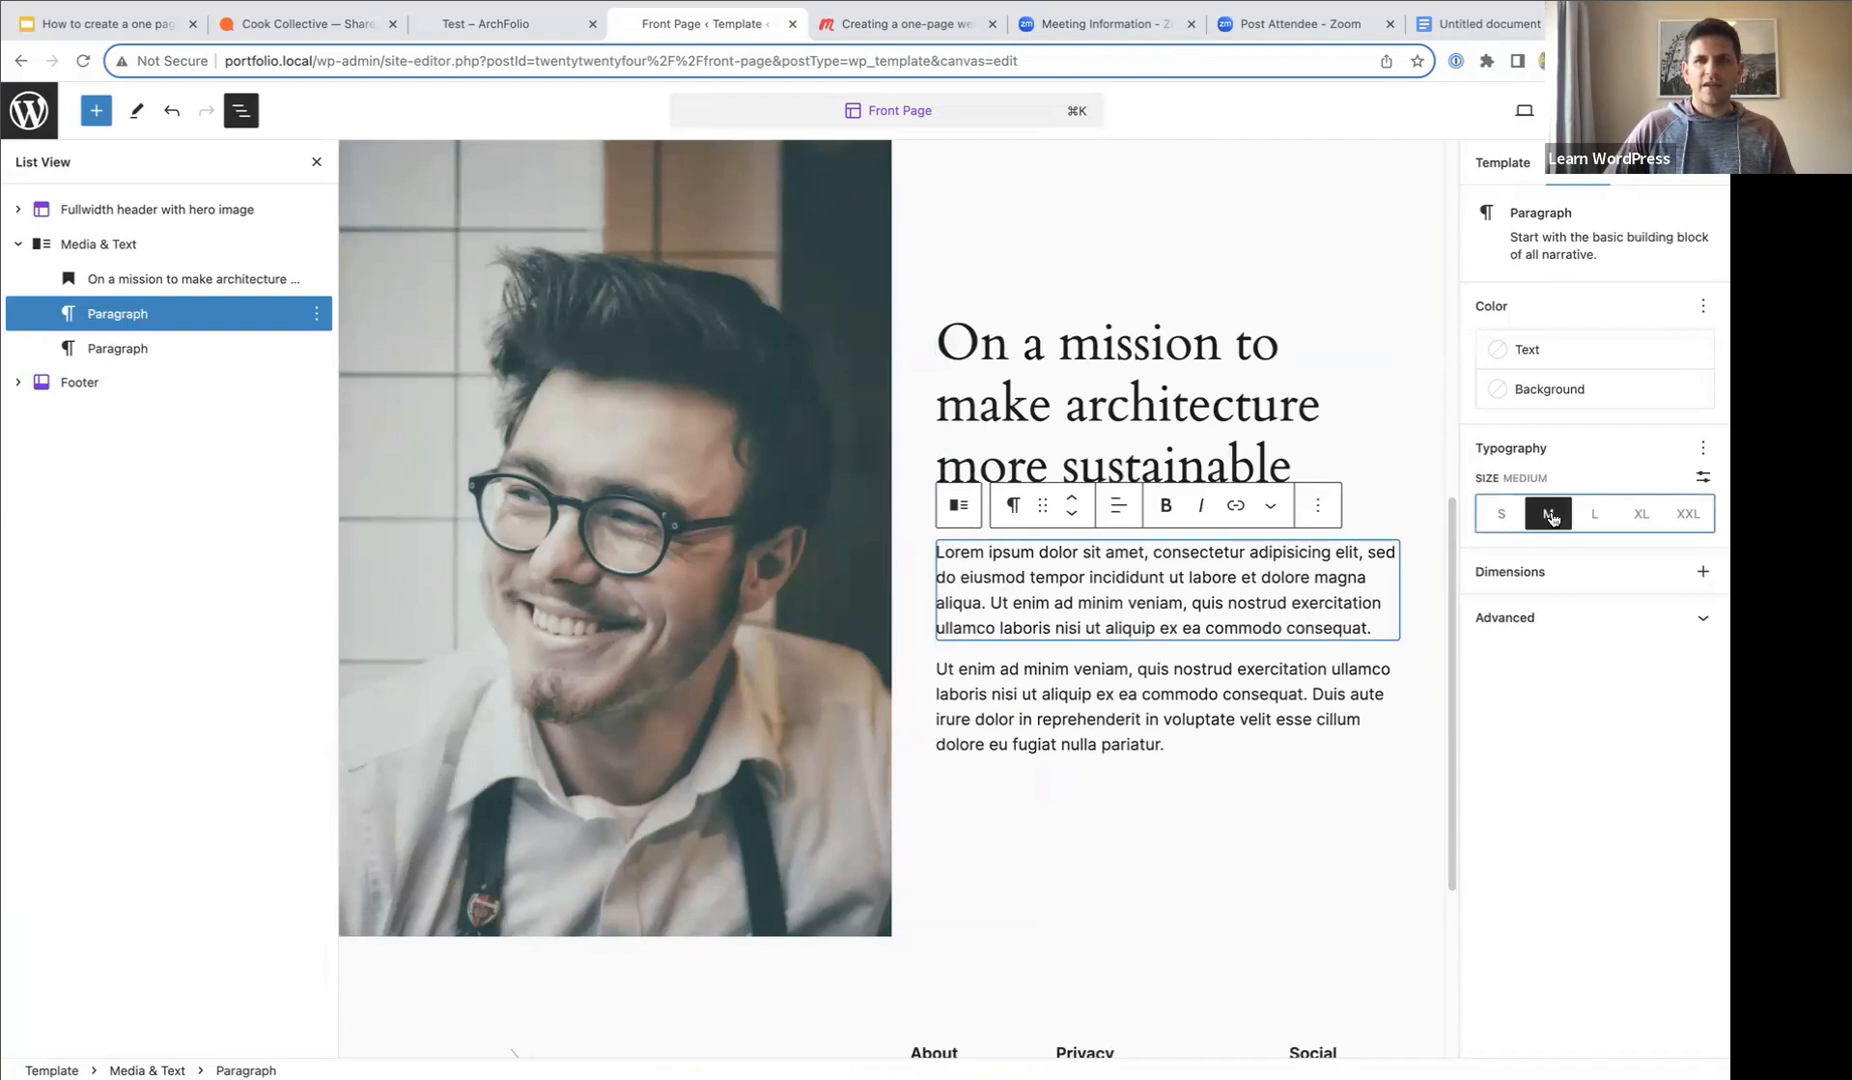
left_click(1196, 662)
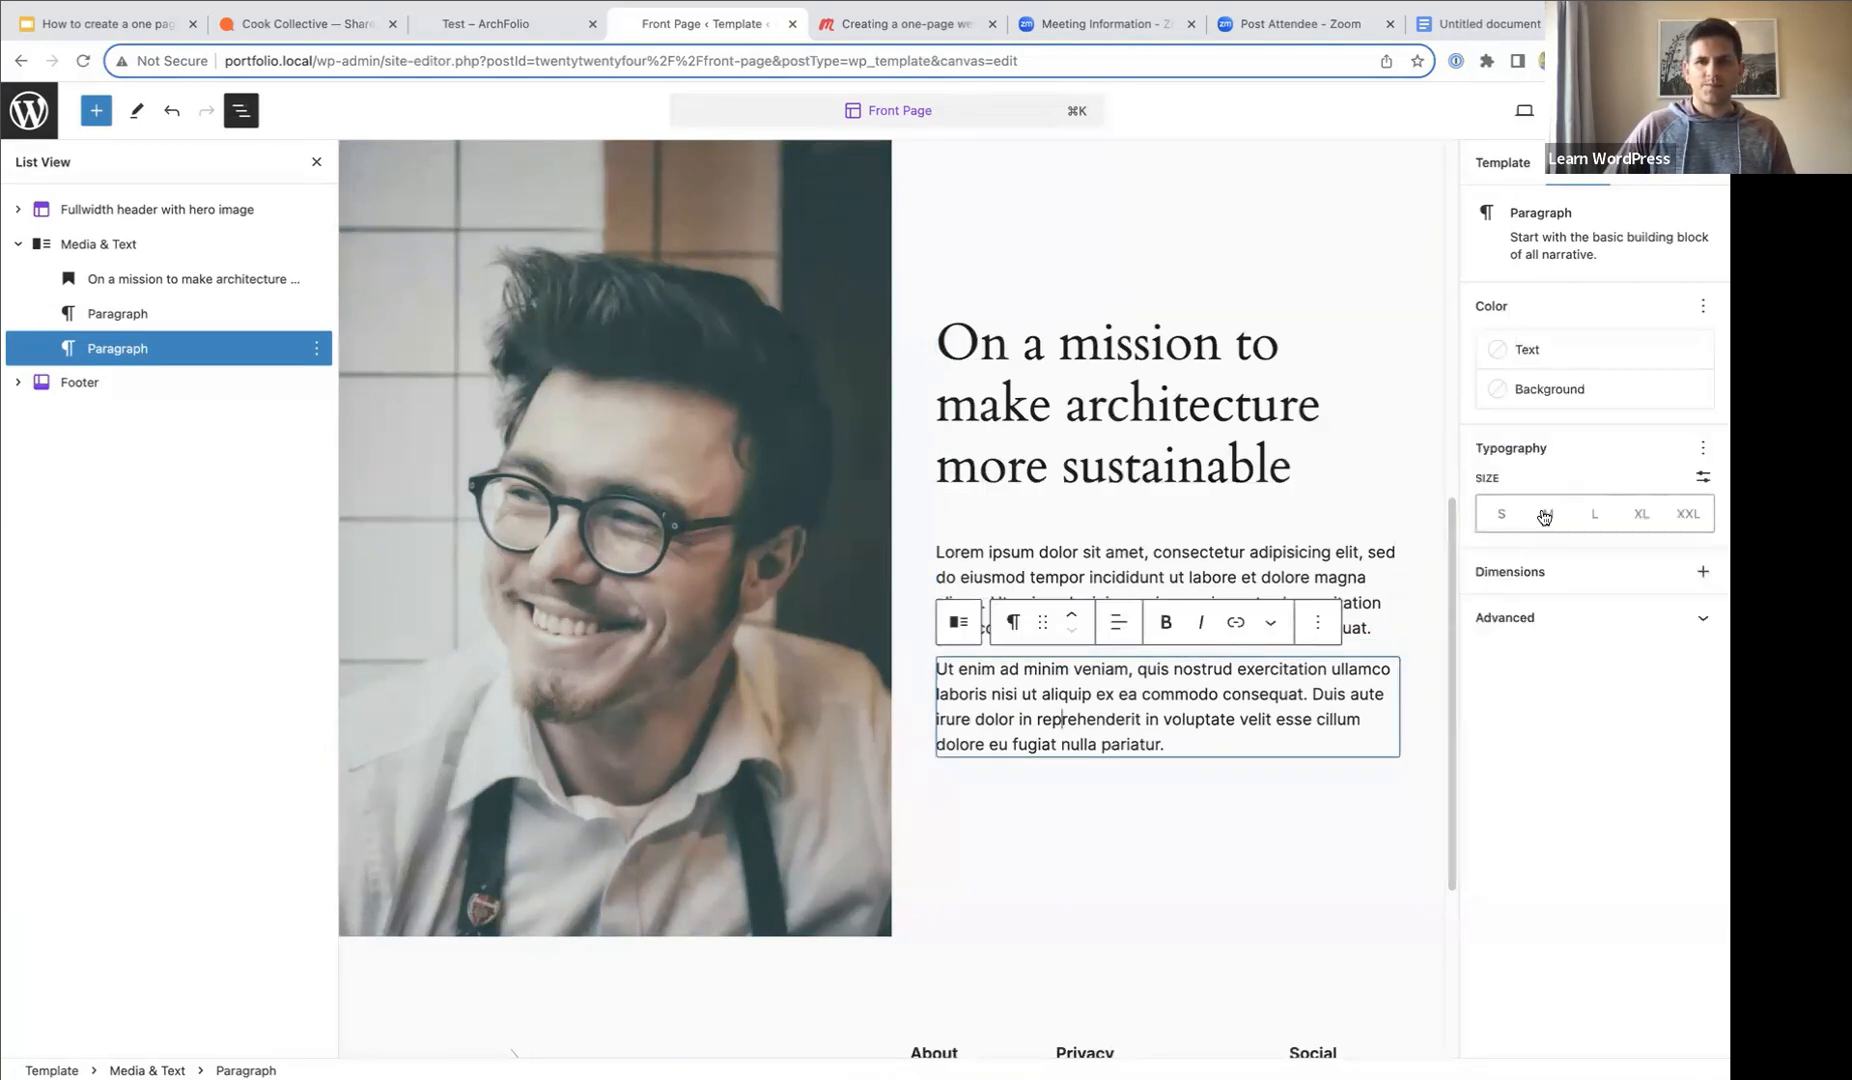
left_click(1545, 513)
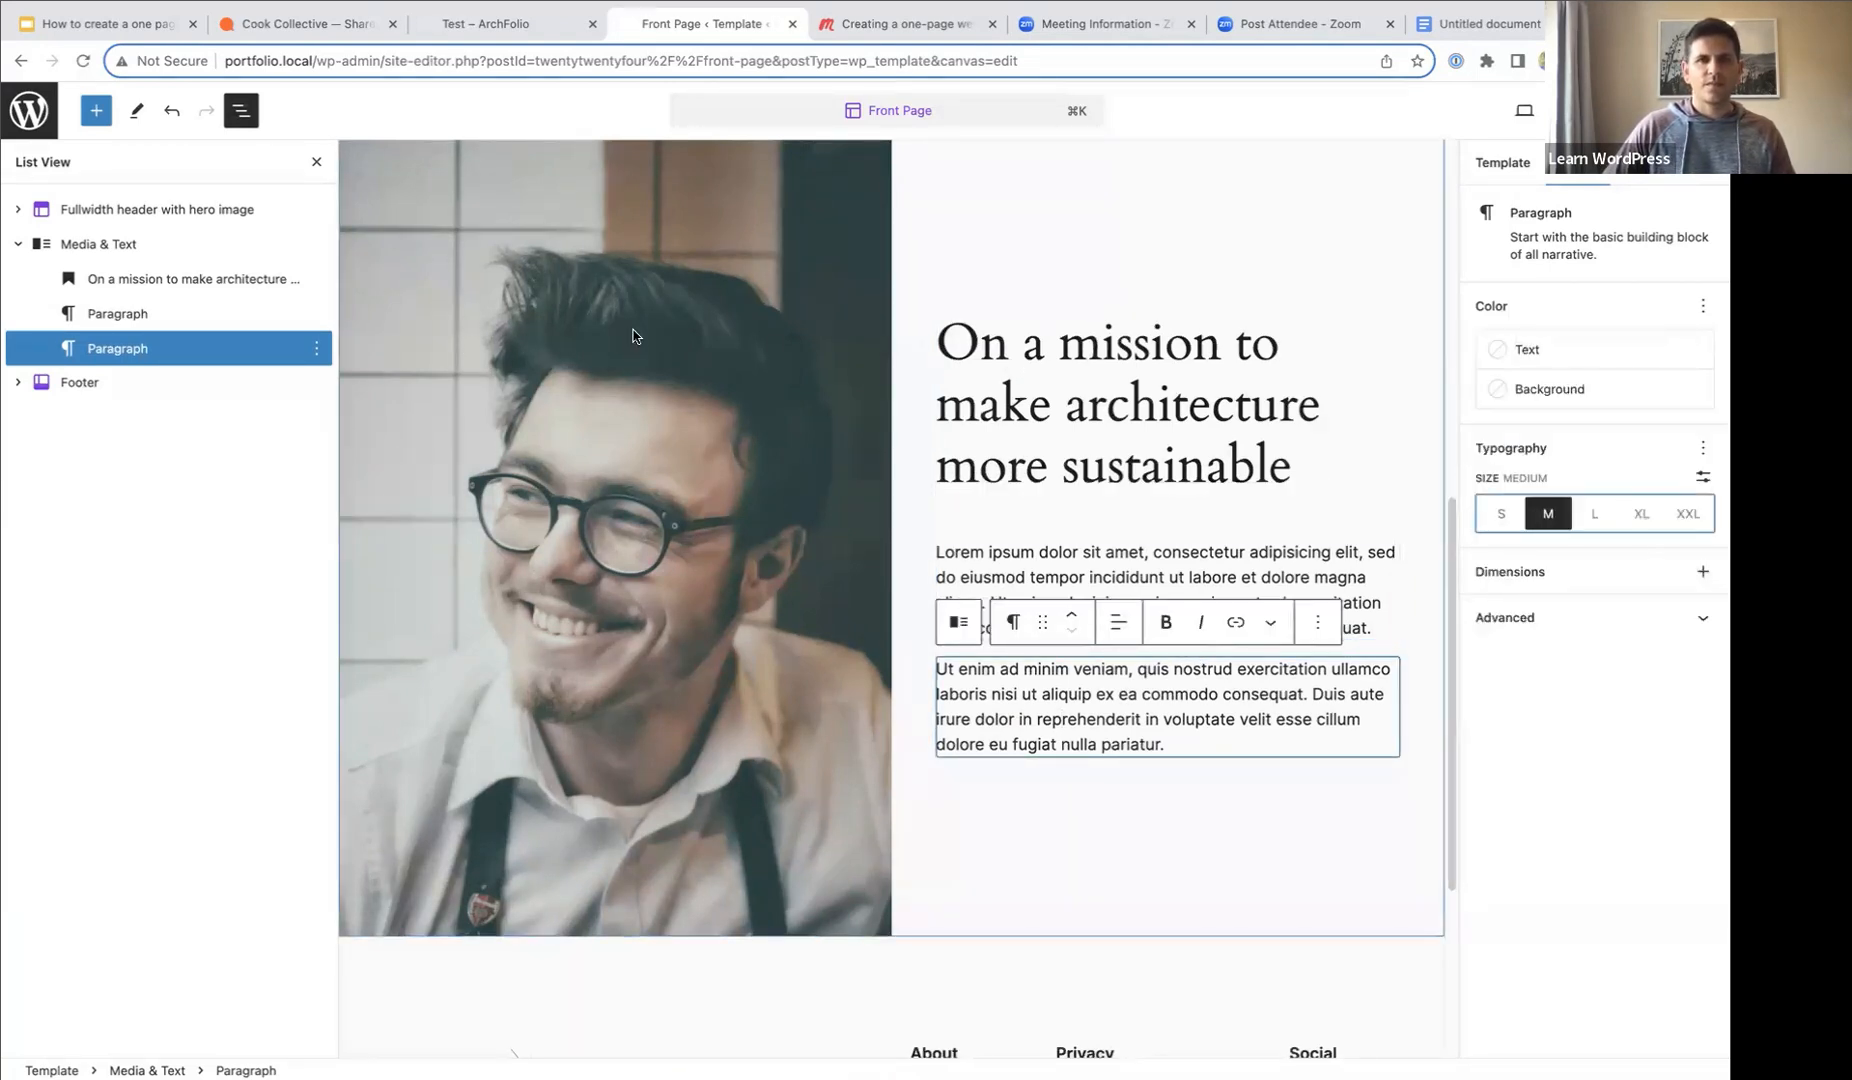
- Wrap the entire Media & Text block in a Group block
left_click(632, 336)
scroll(703, 423, "up", 5)
scroll(703, 423, "down", 6)
scroll(752, 472, "up", 3)
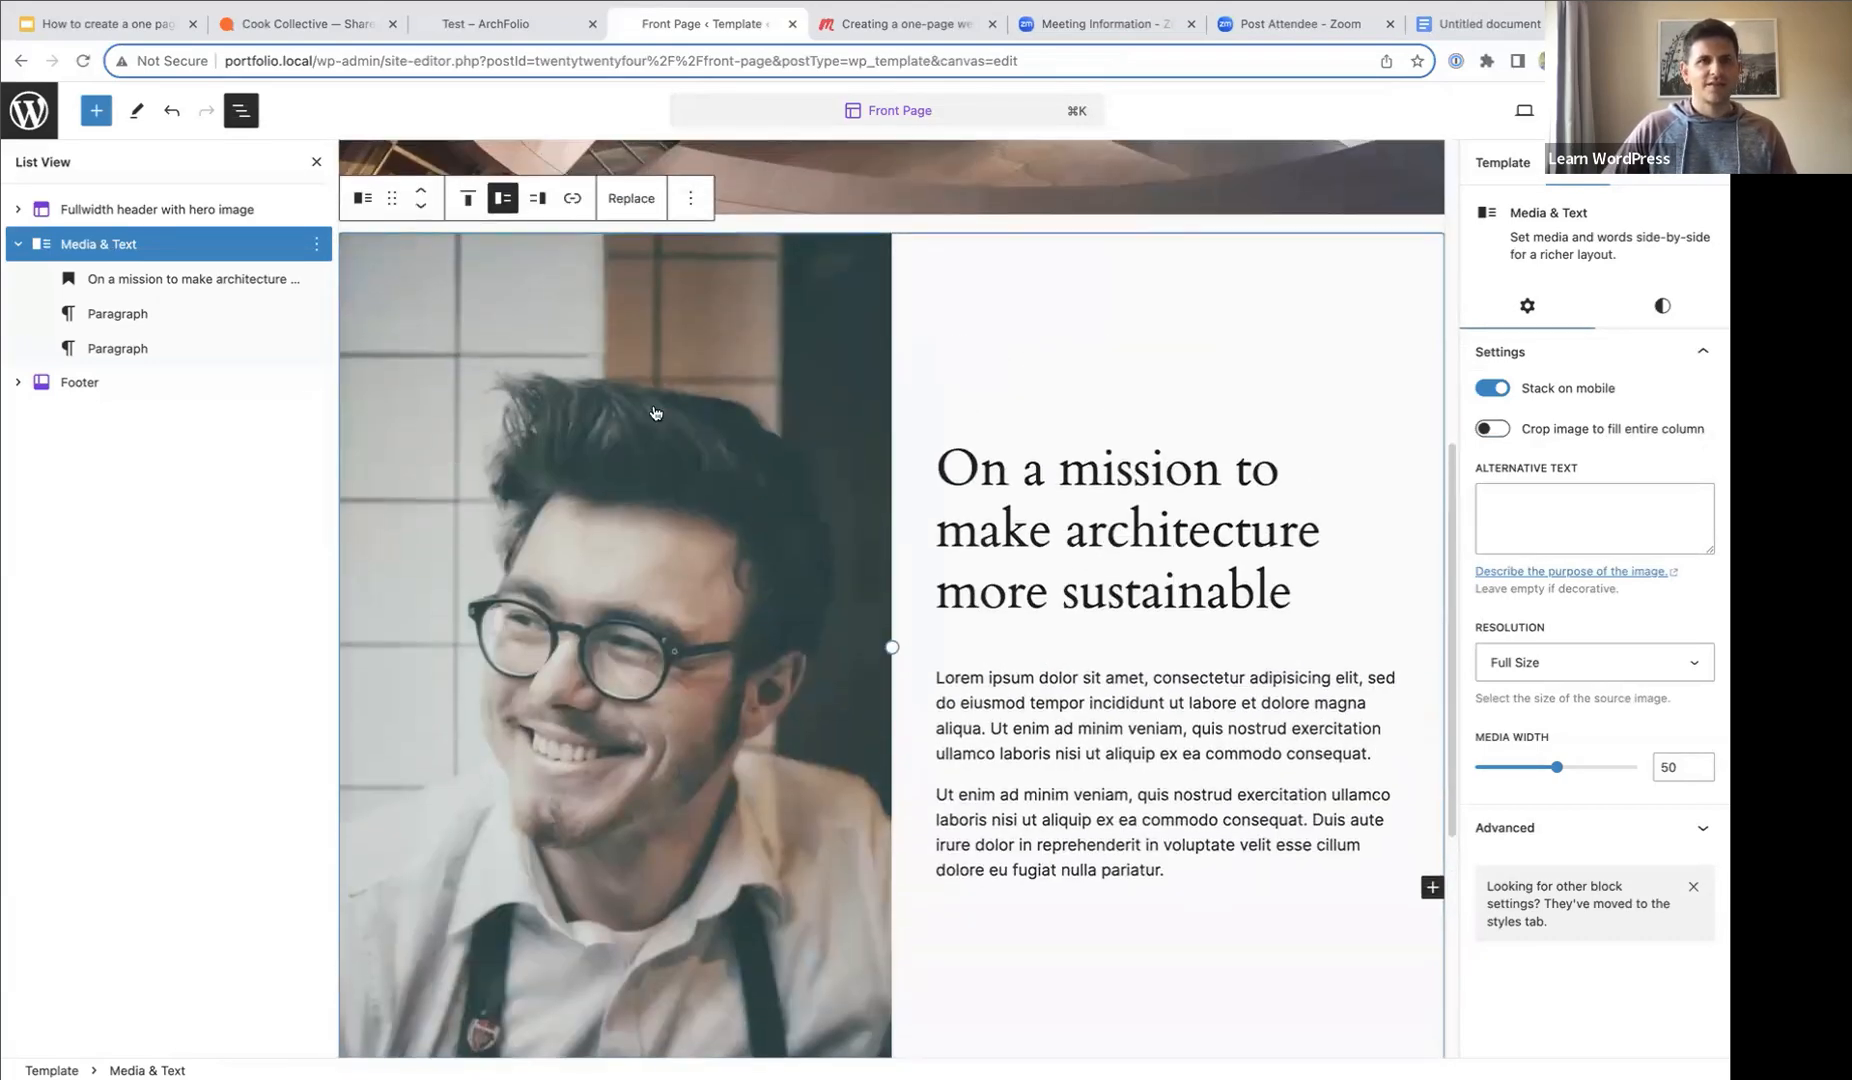
left_click(316, 247)
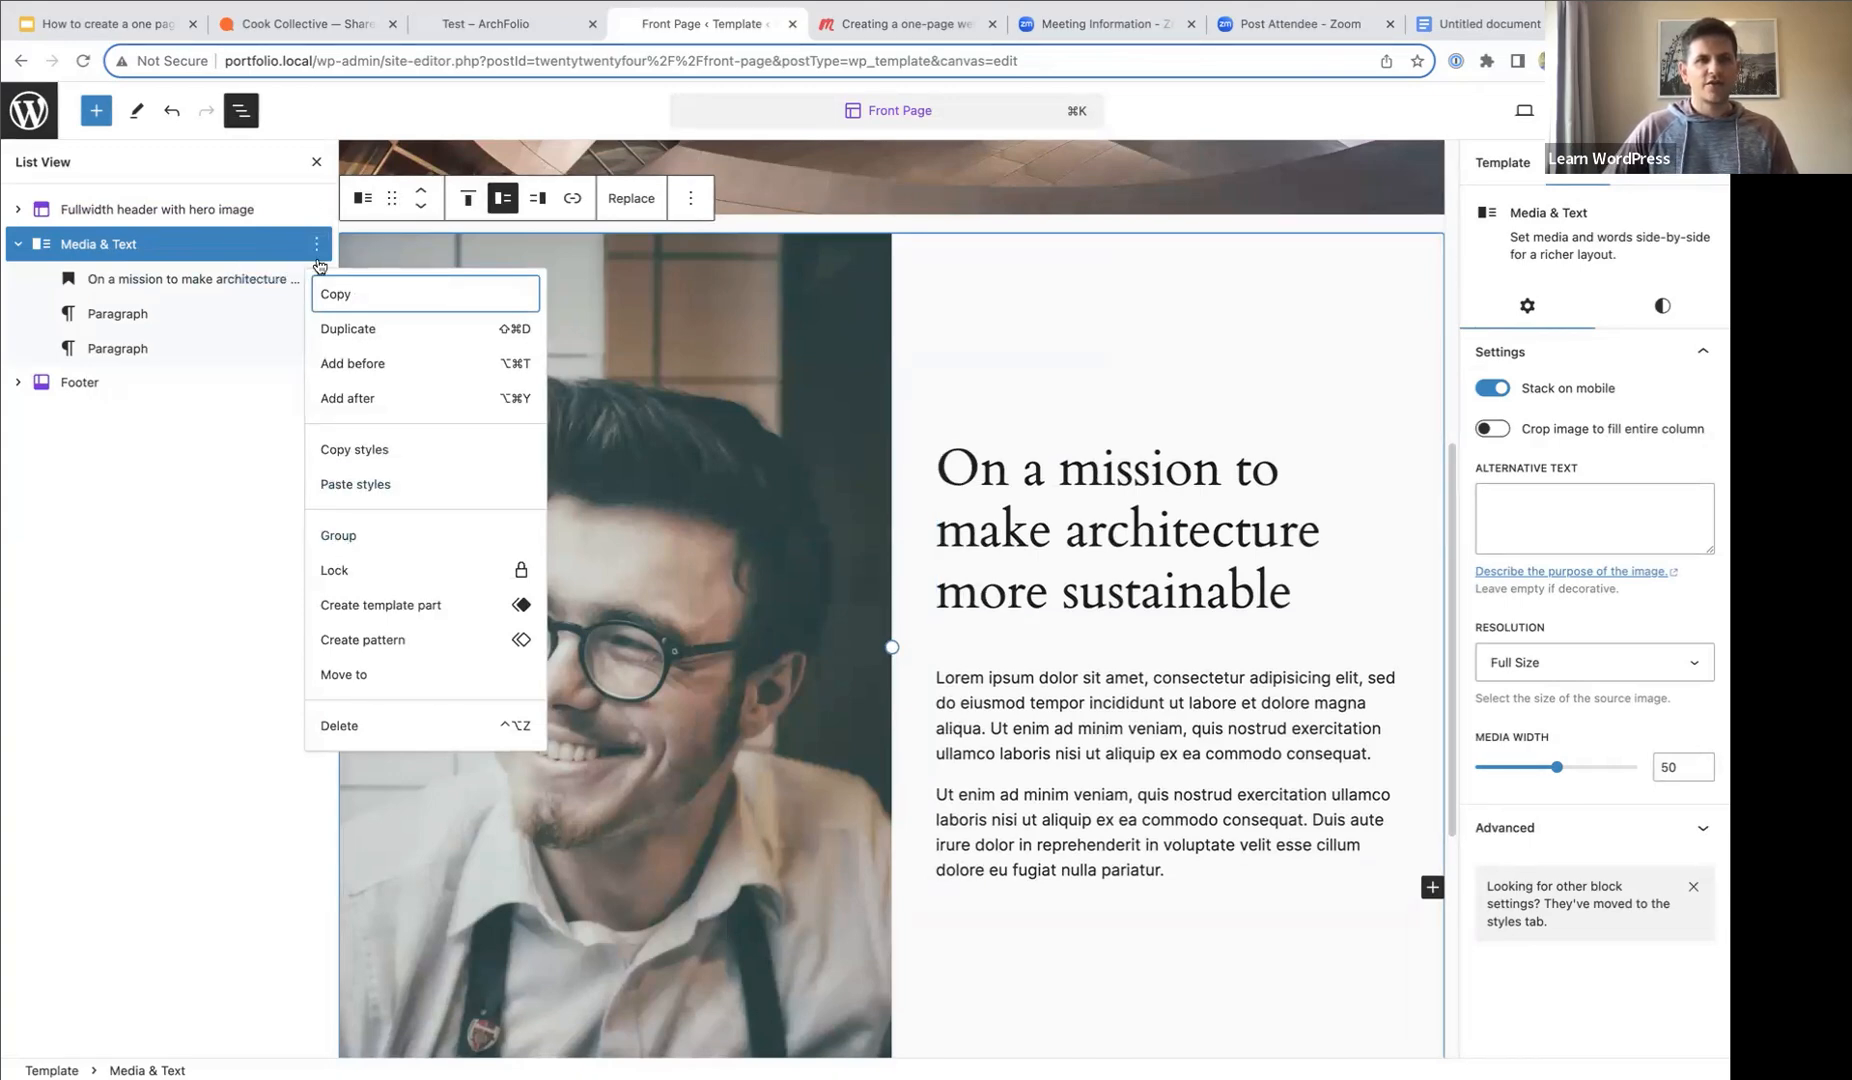
left_click(333, 538)
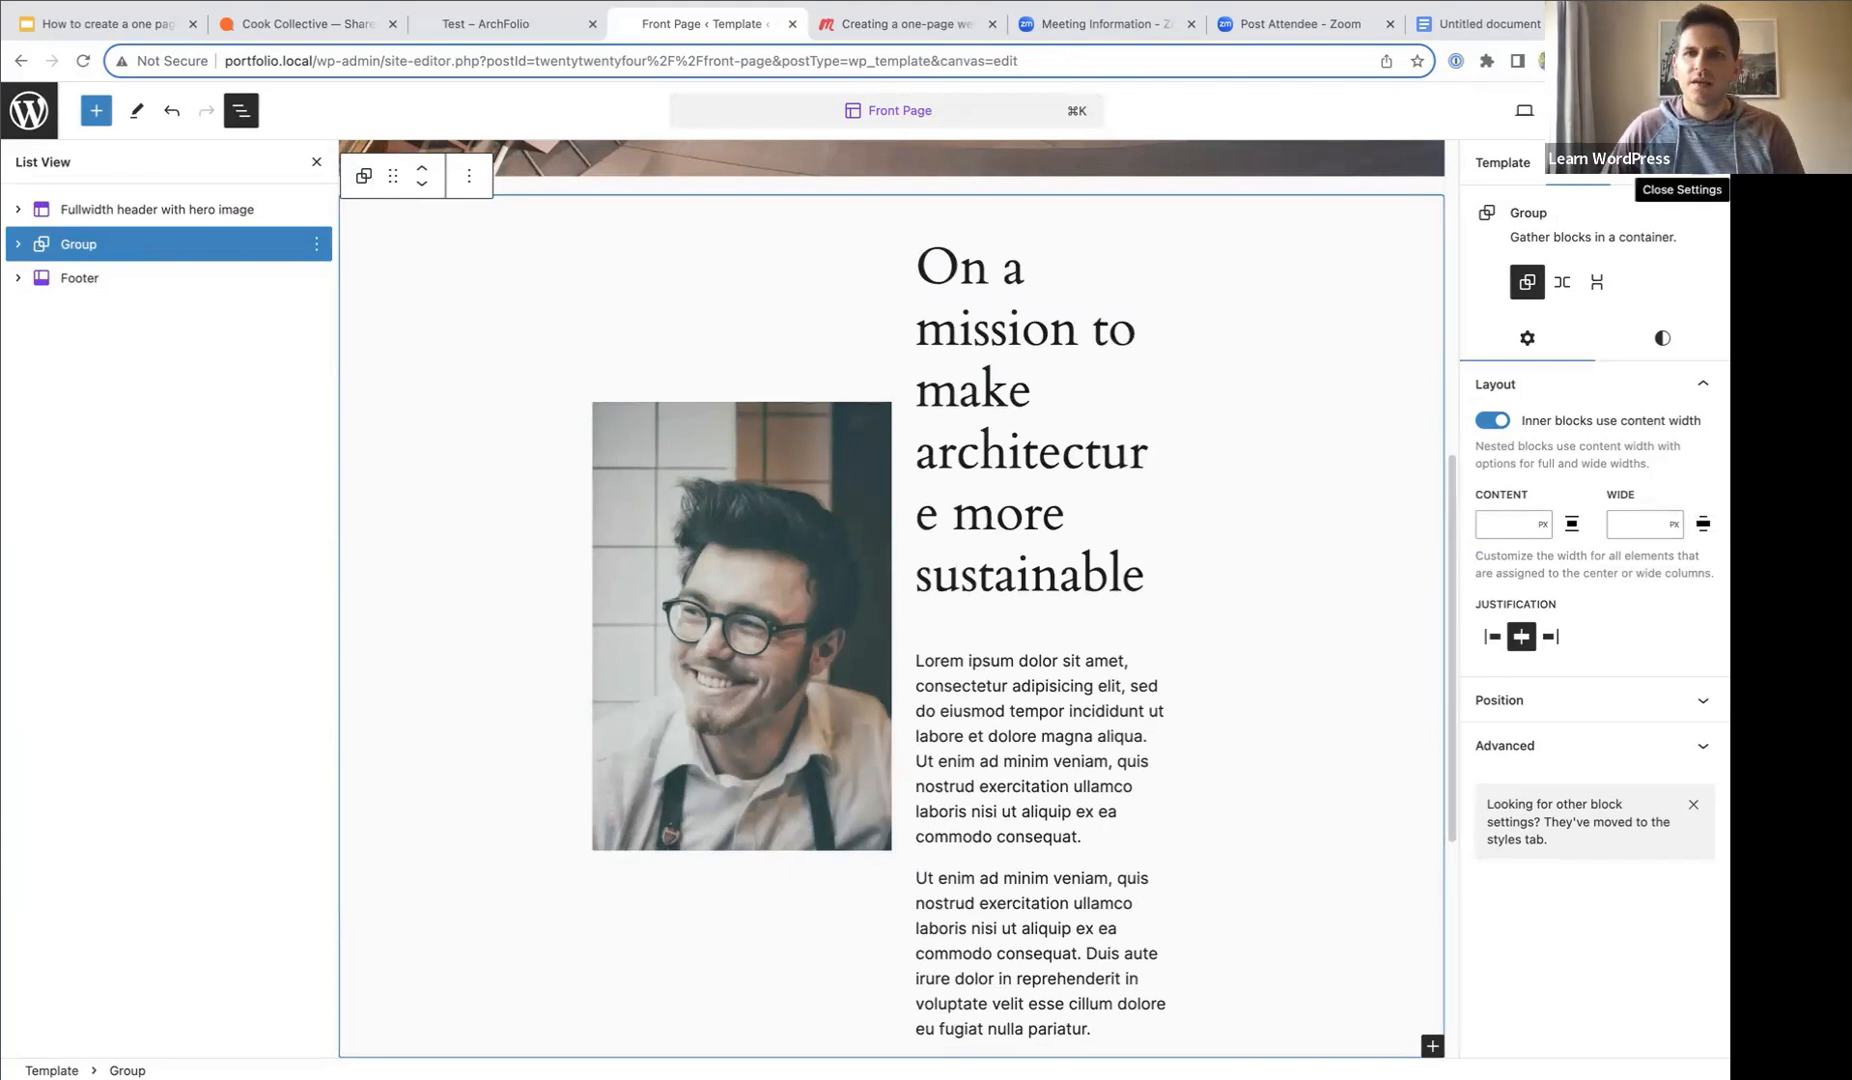
- Hide the settings sidebar and set the Media & Text block inside the Group to Wide width alignment
left_click(1682, 110)
left_click(851, 452)
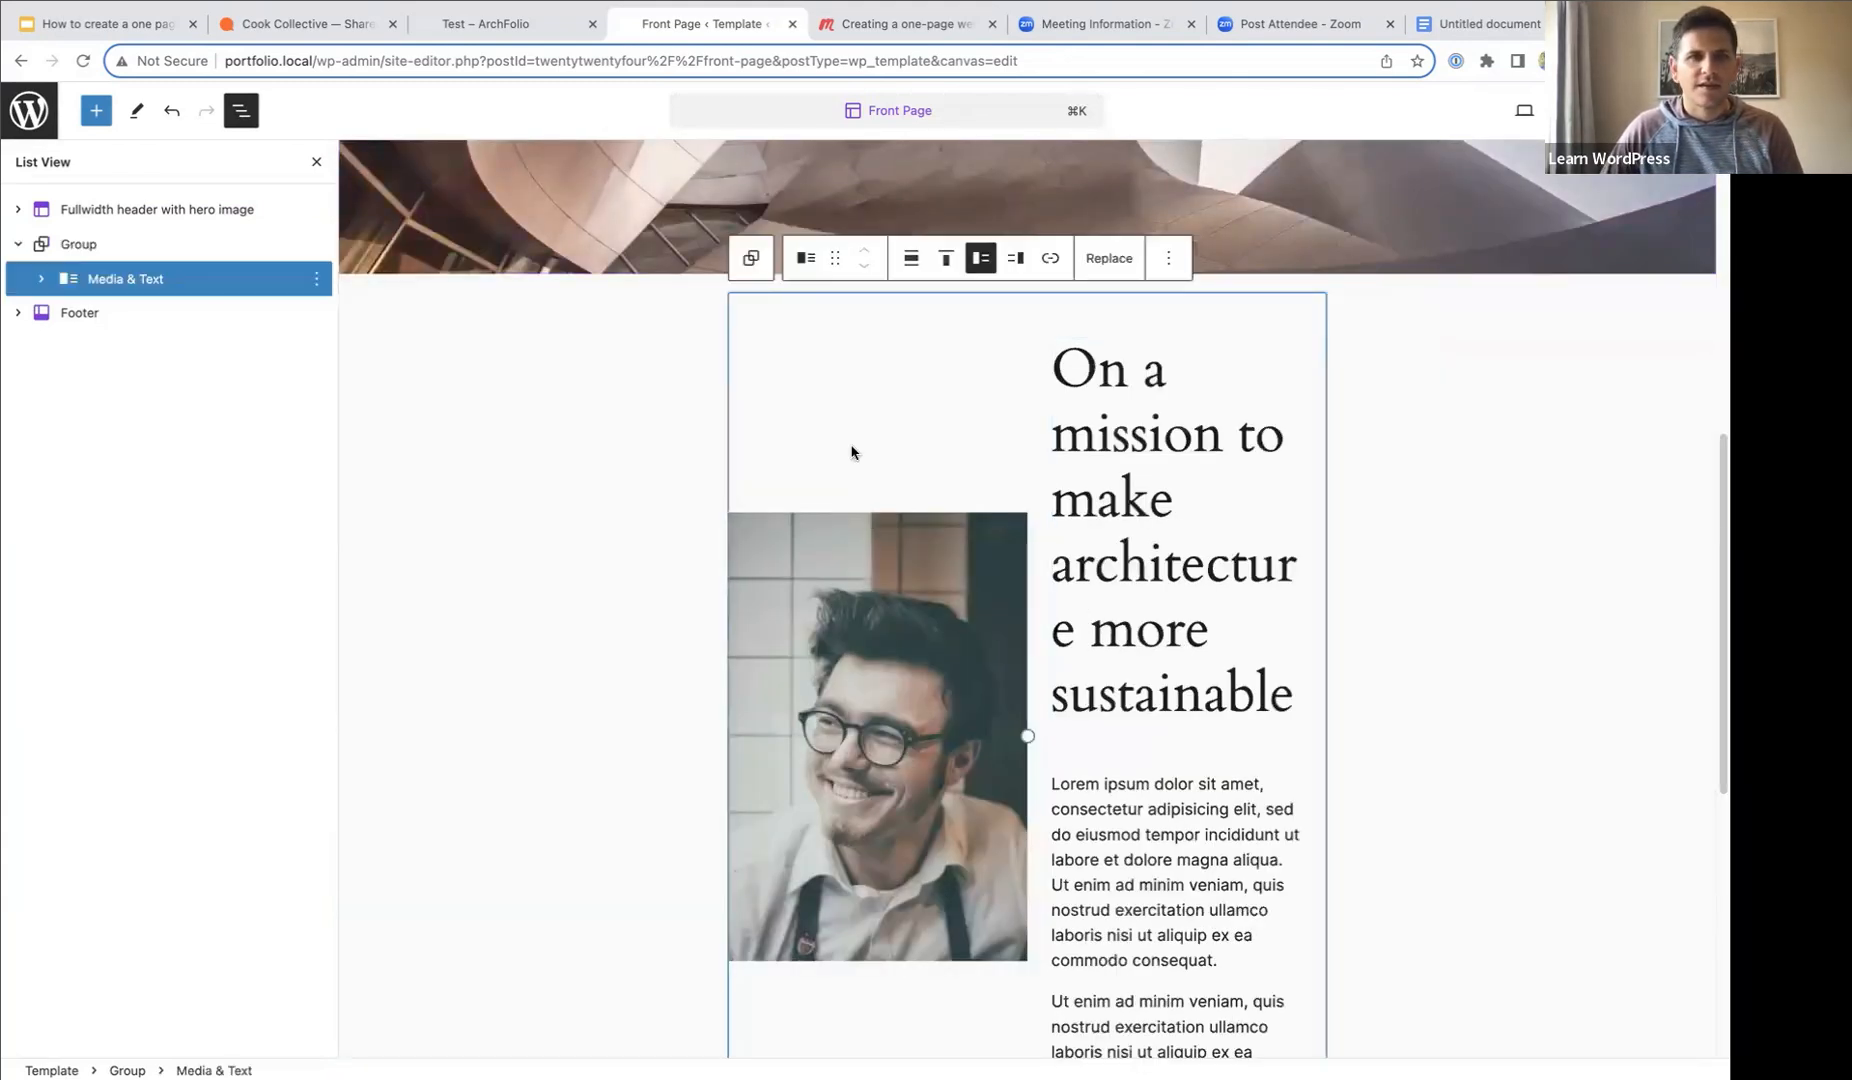
left_click(911, 258)
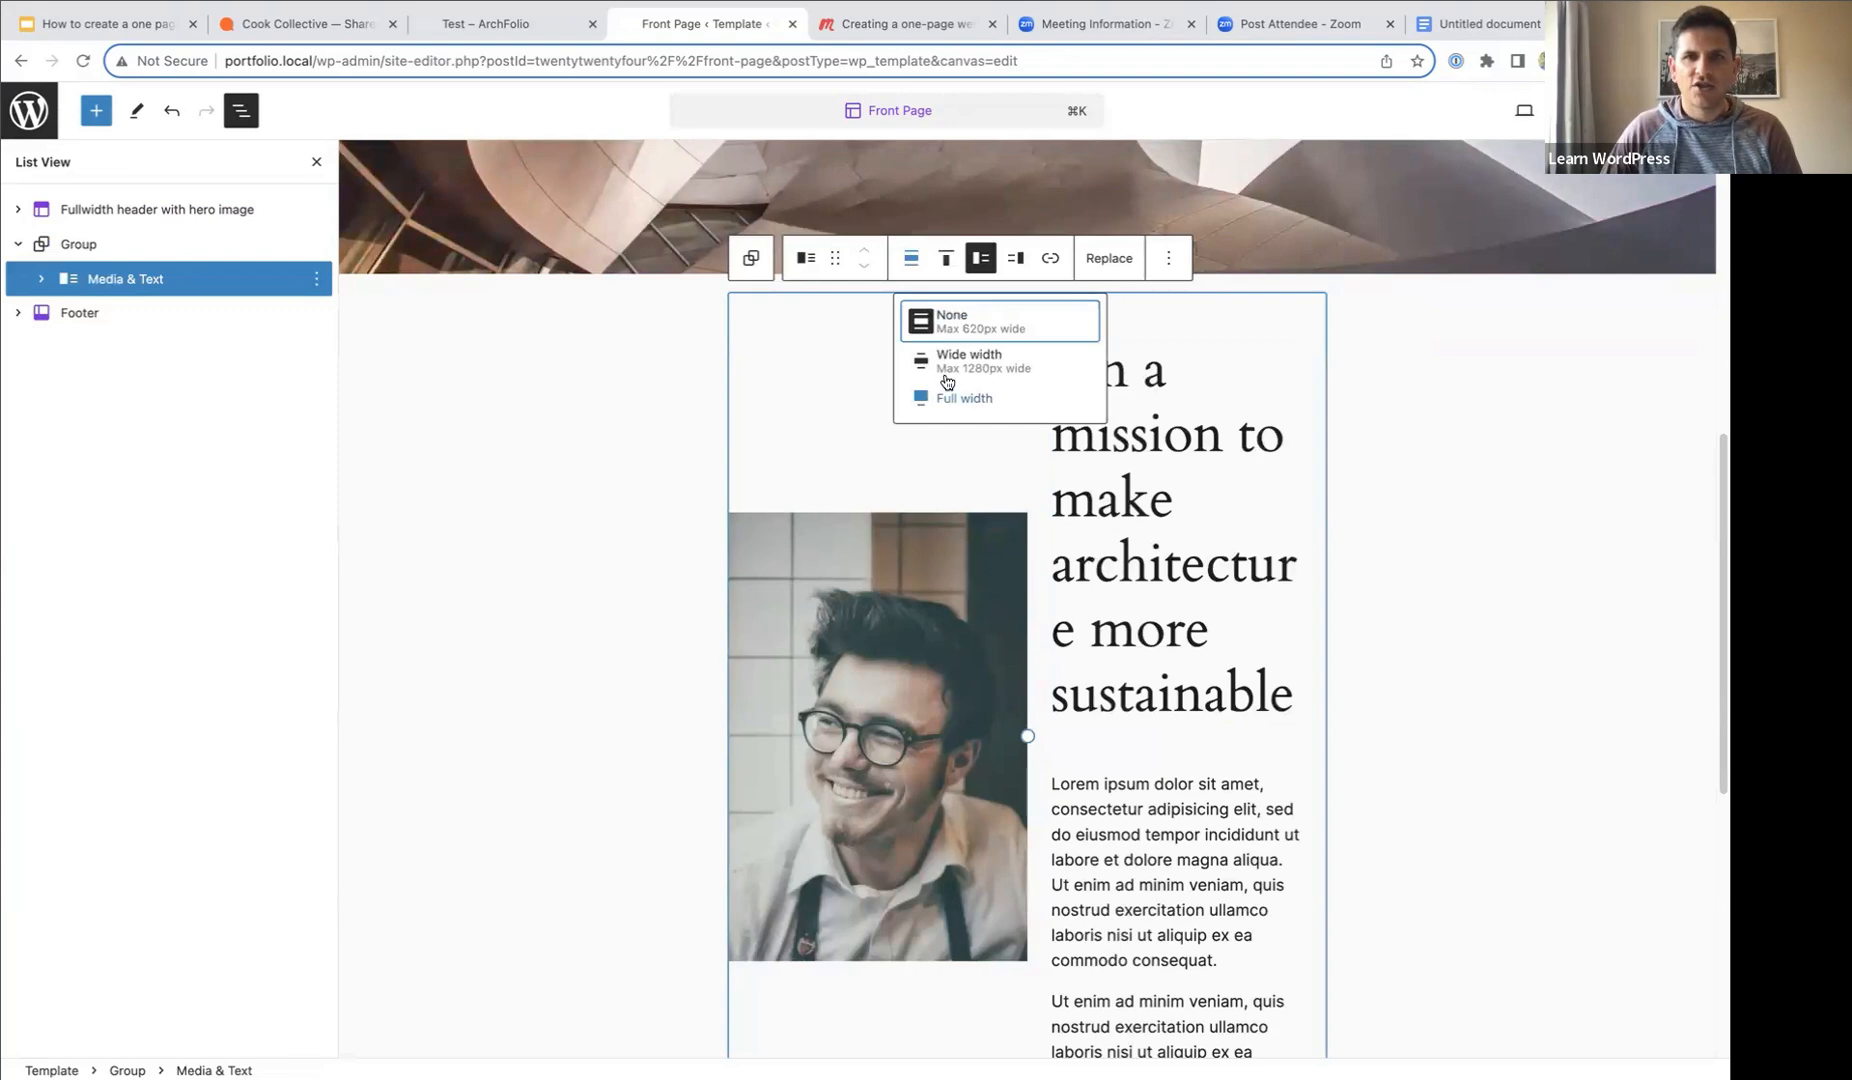
left_click(943, 376)
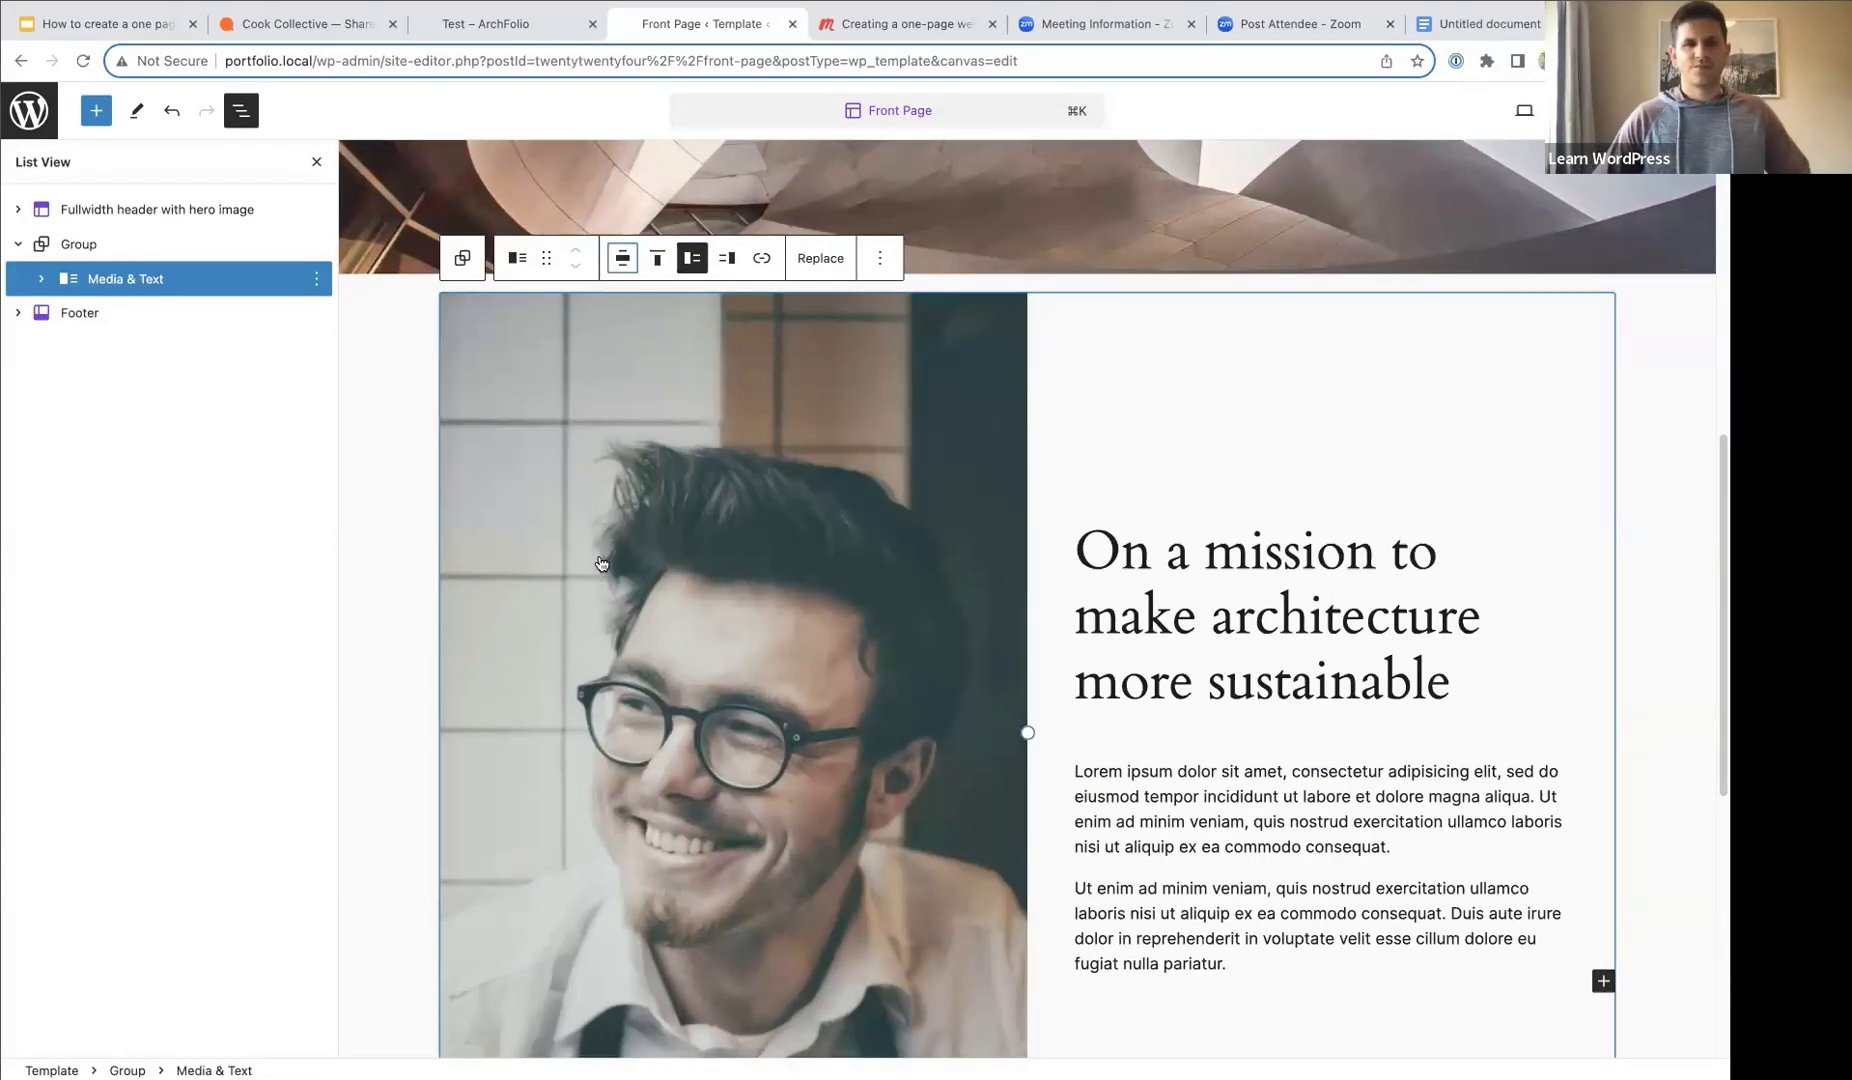
scroll(496, 695, "down", 3)
scroll(563, 662, "up", 3)
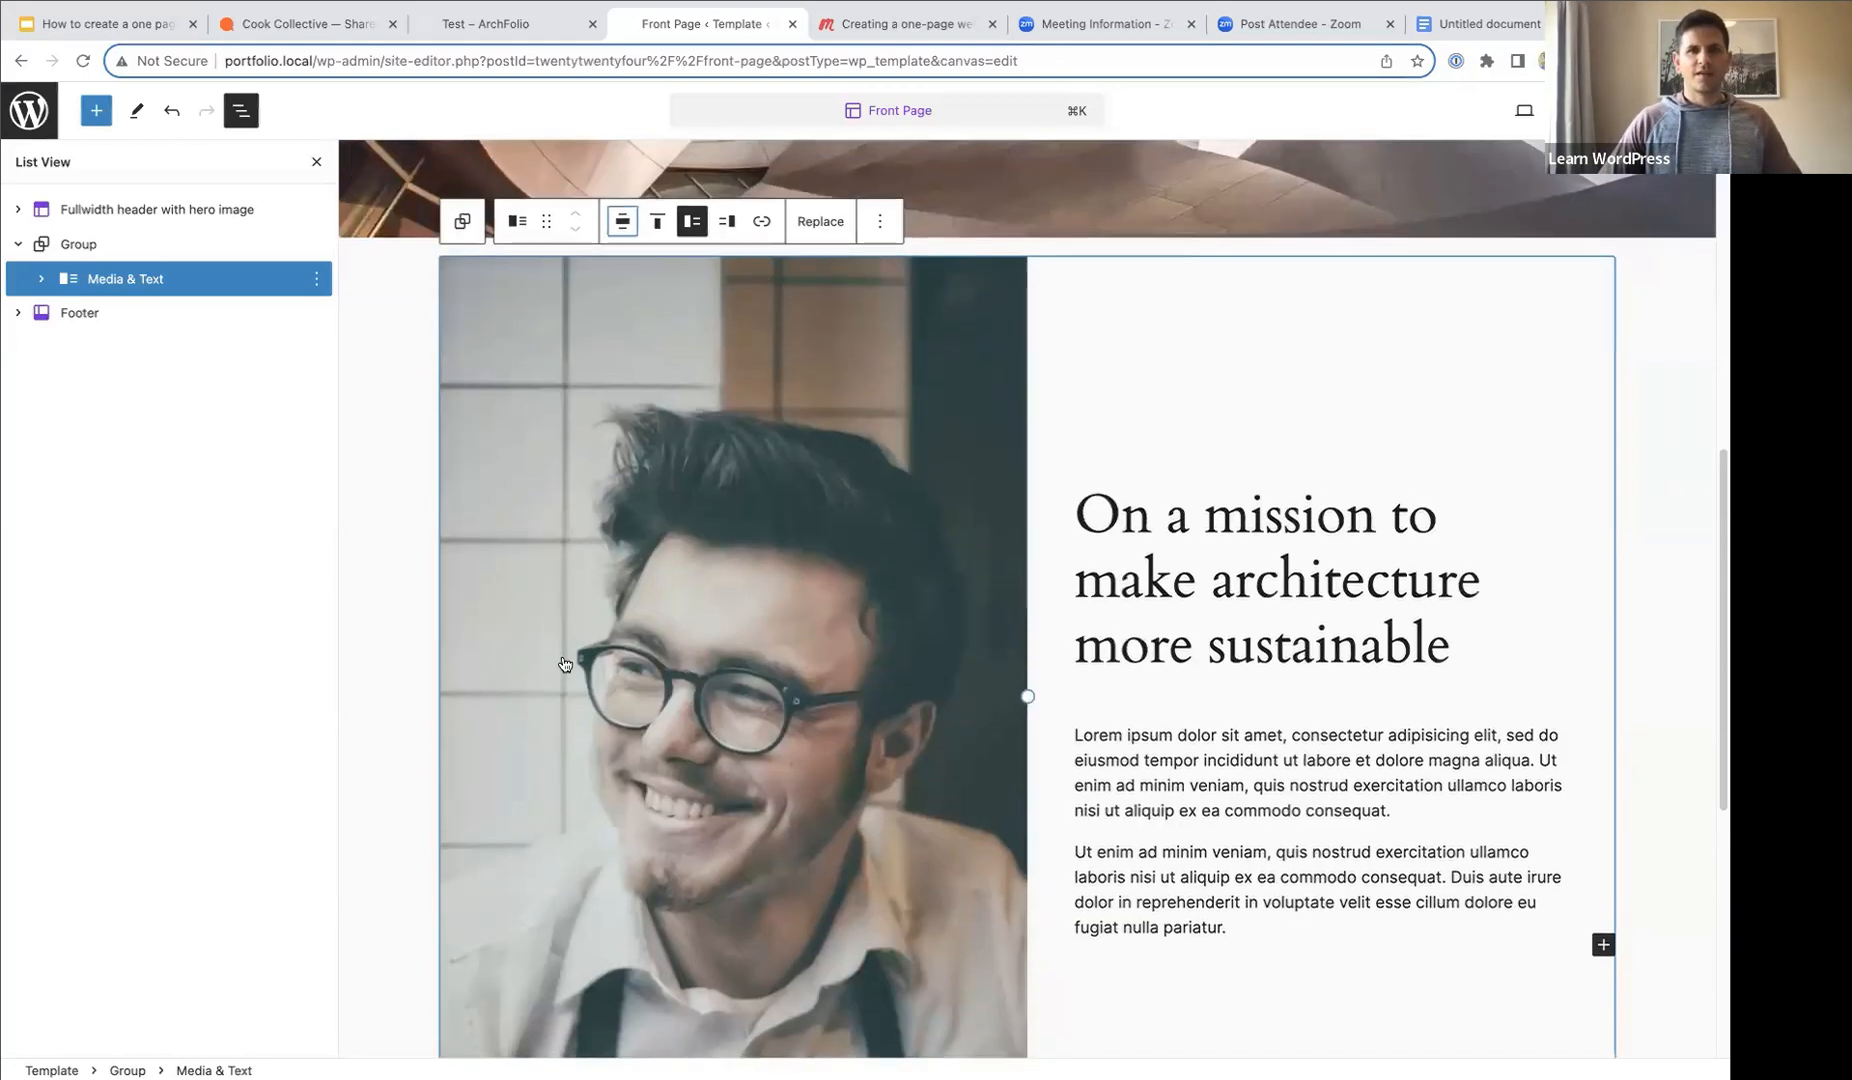
- Rename the Group that holds the Media & Text block to About
left_click(107, 246)
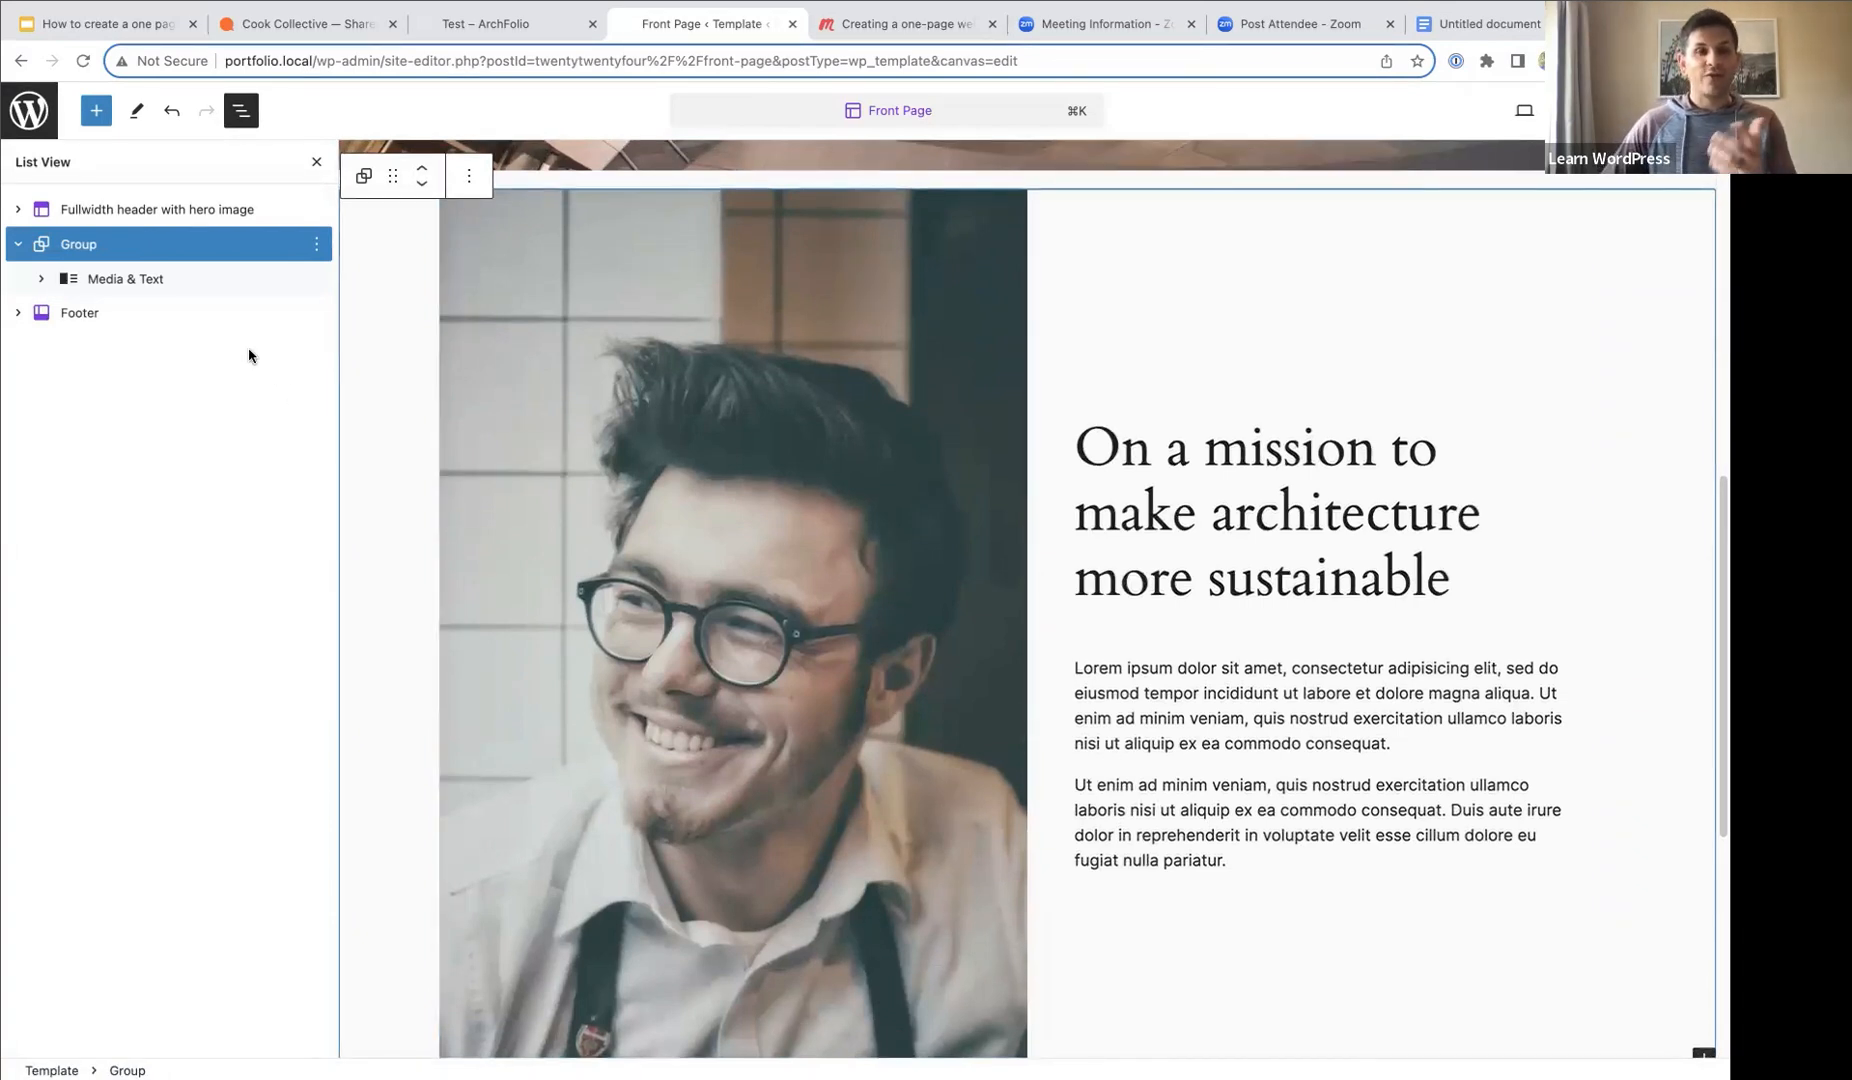
left_click(318, 246)
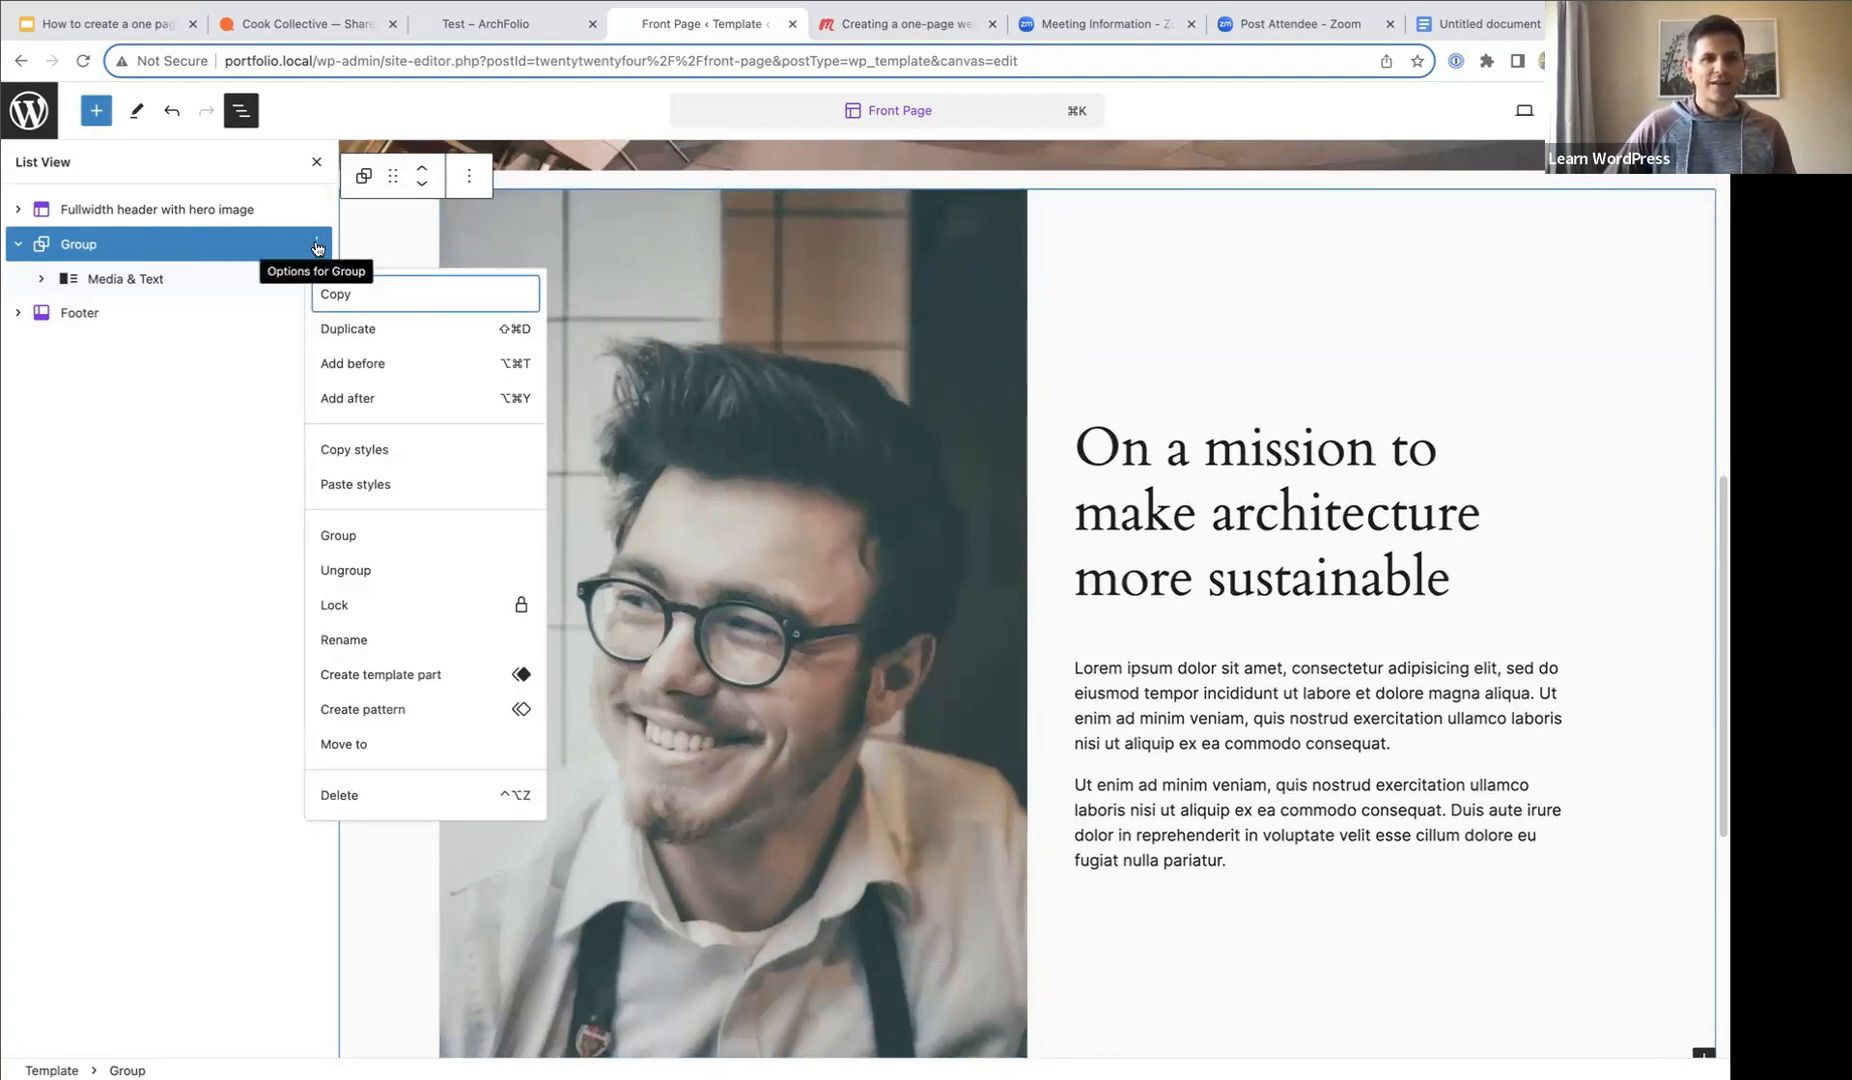
left_click(344, 641)
type("About")
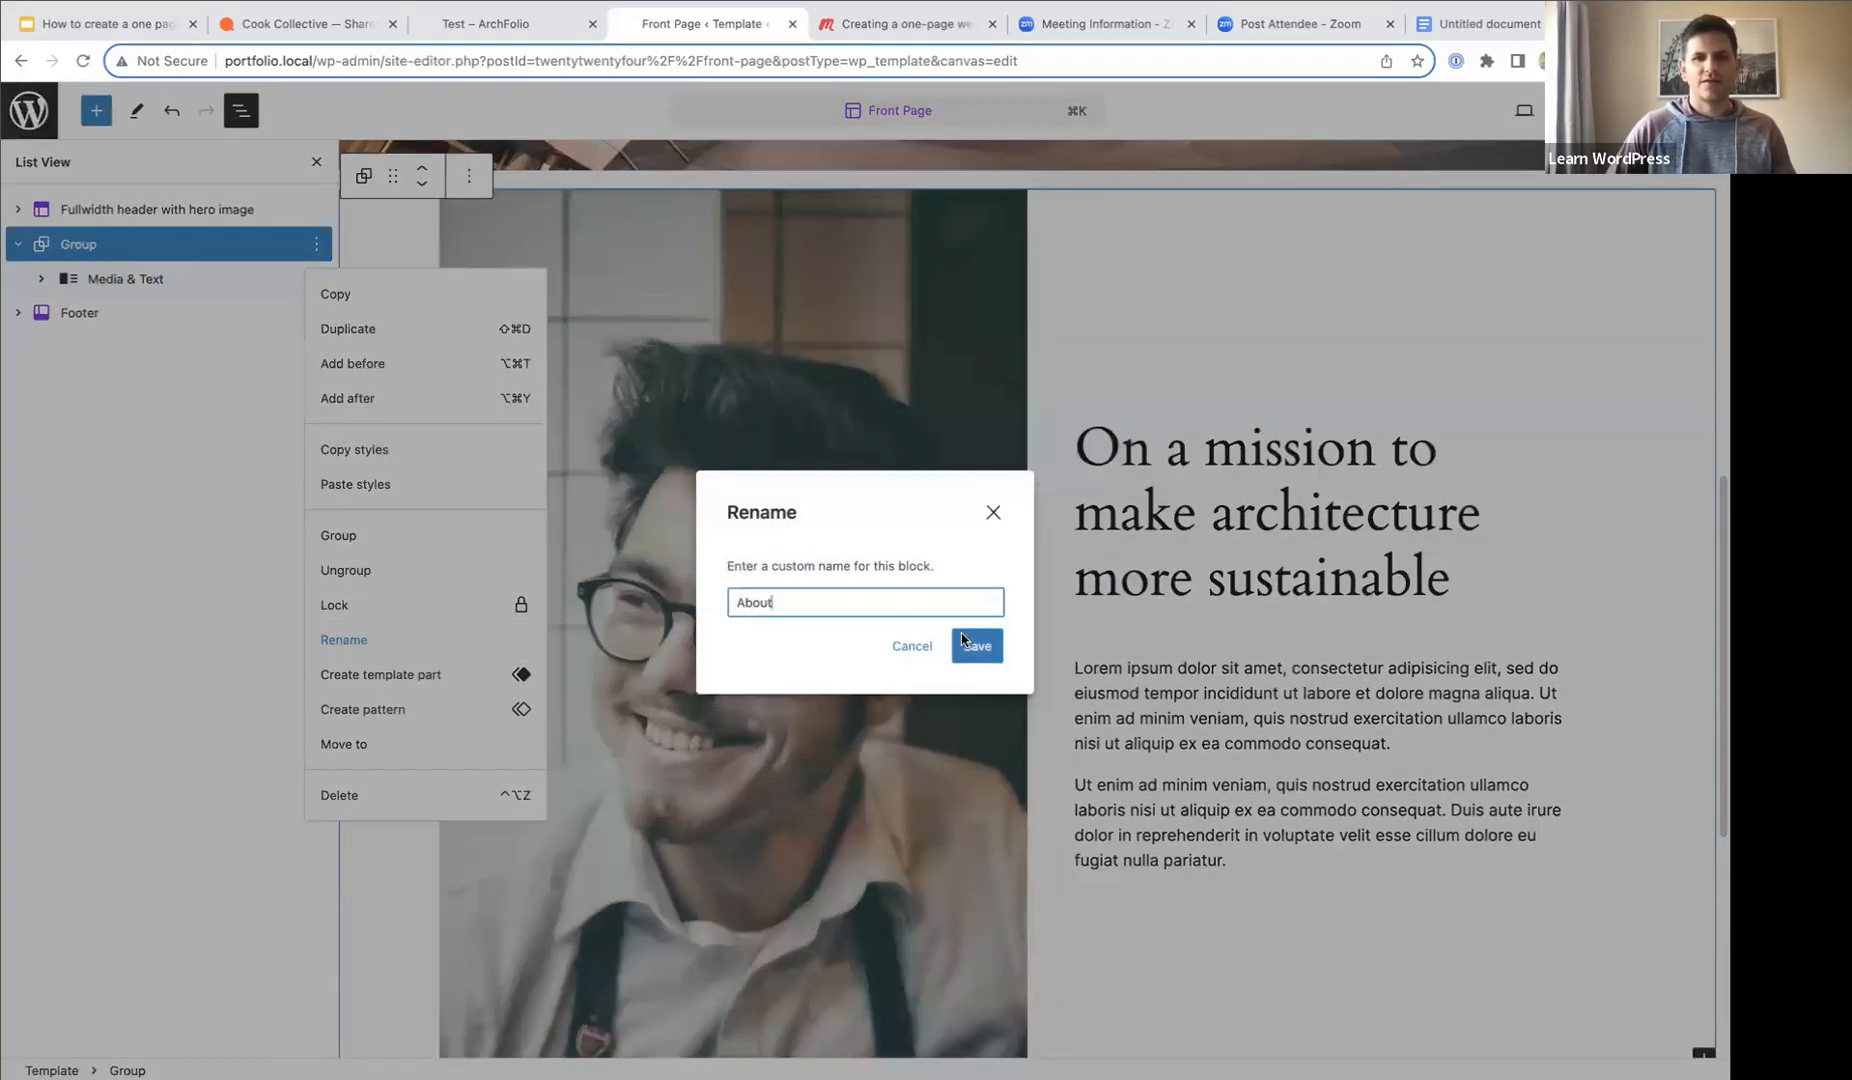
left_click(963, 642)
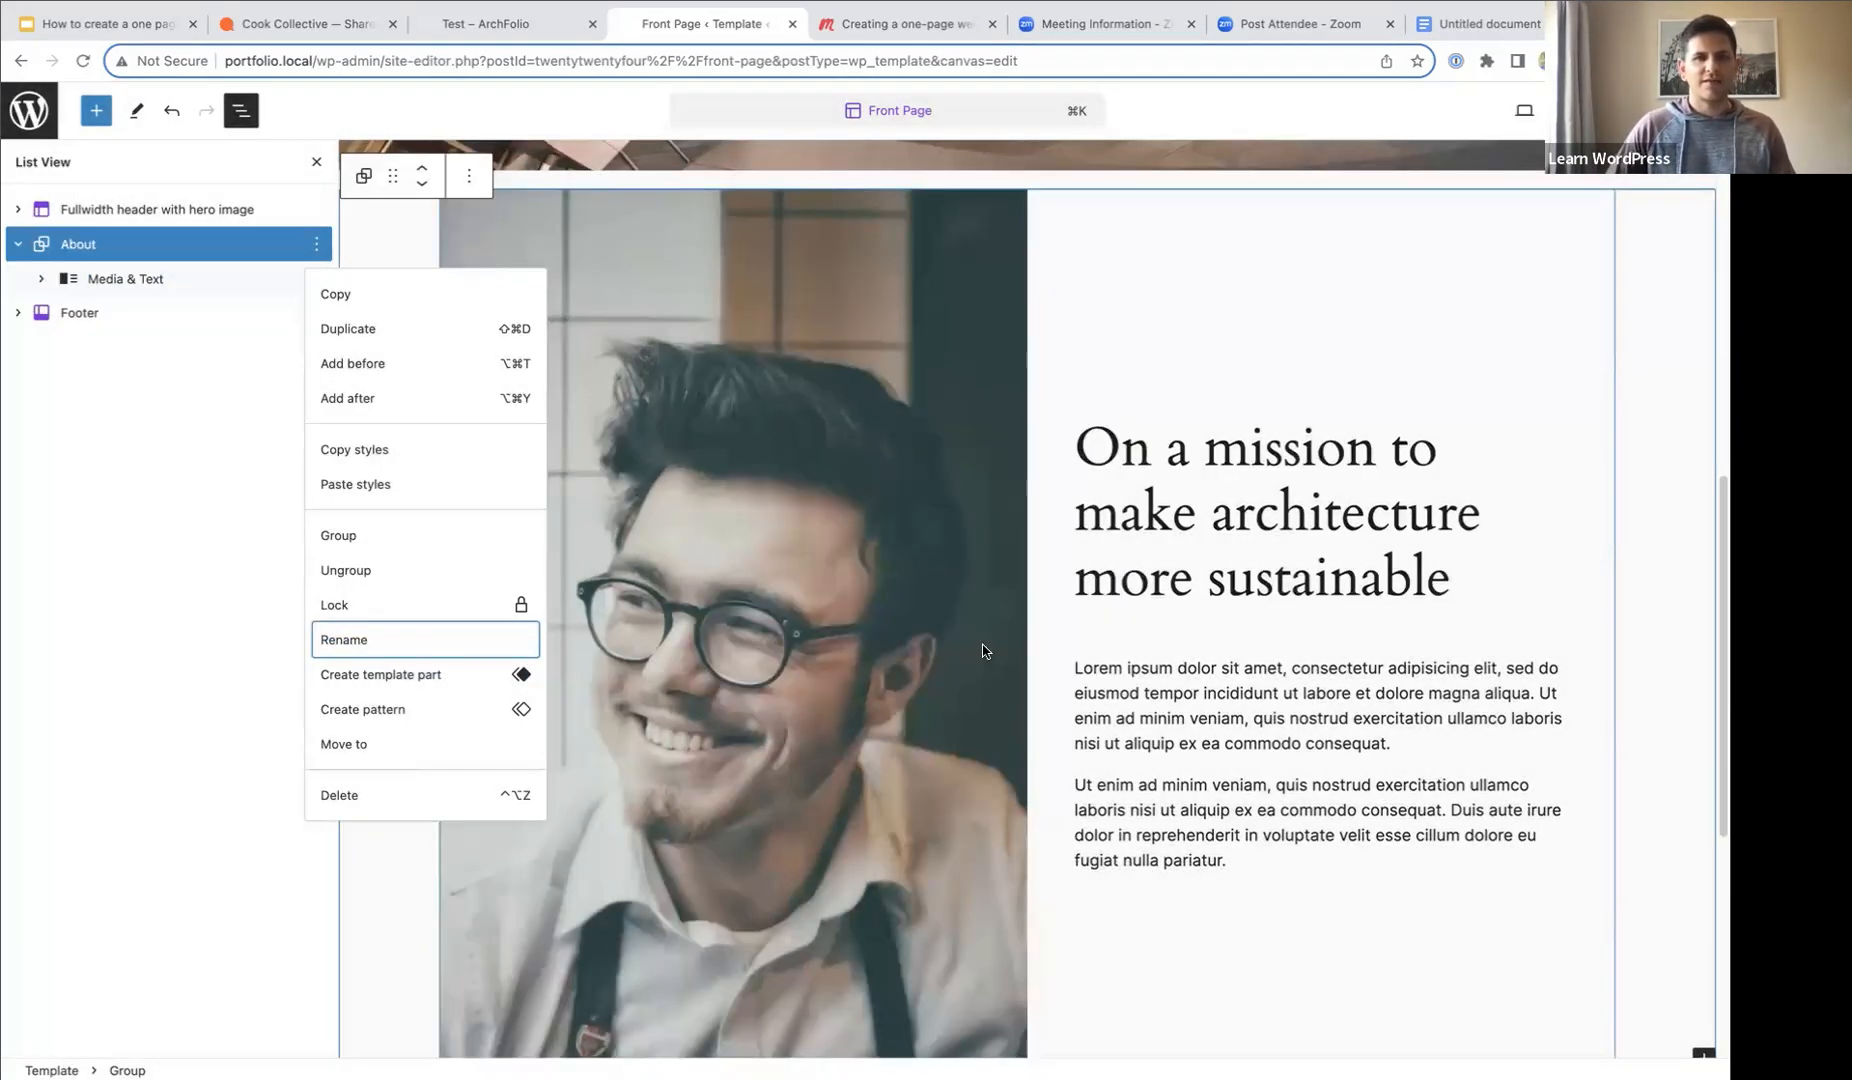
left_click(170, 249)
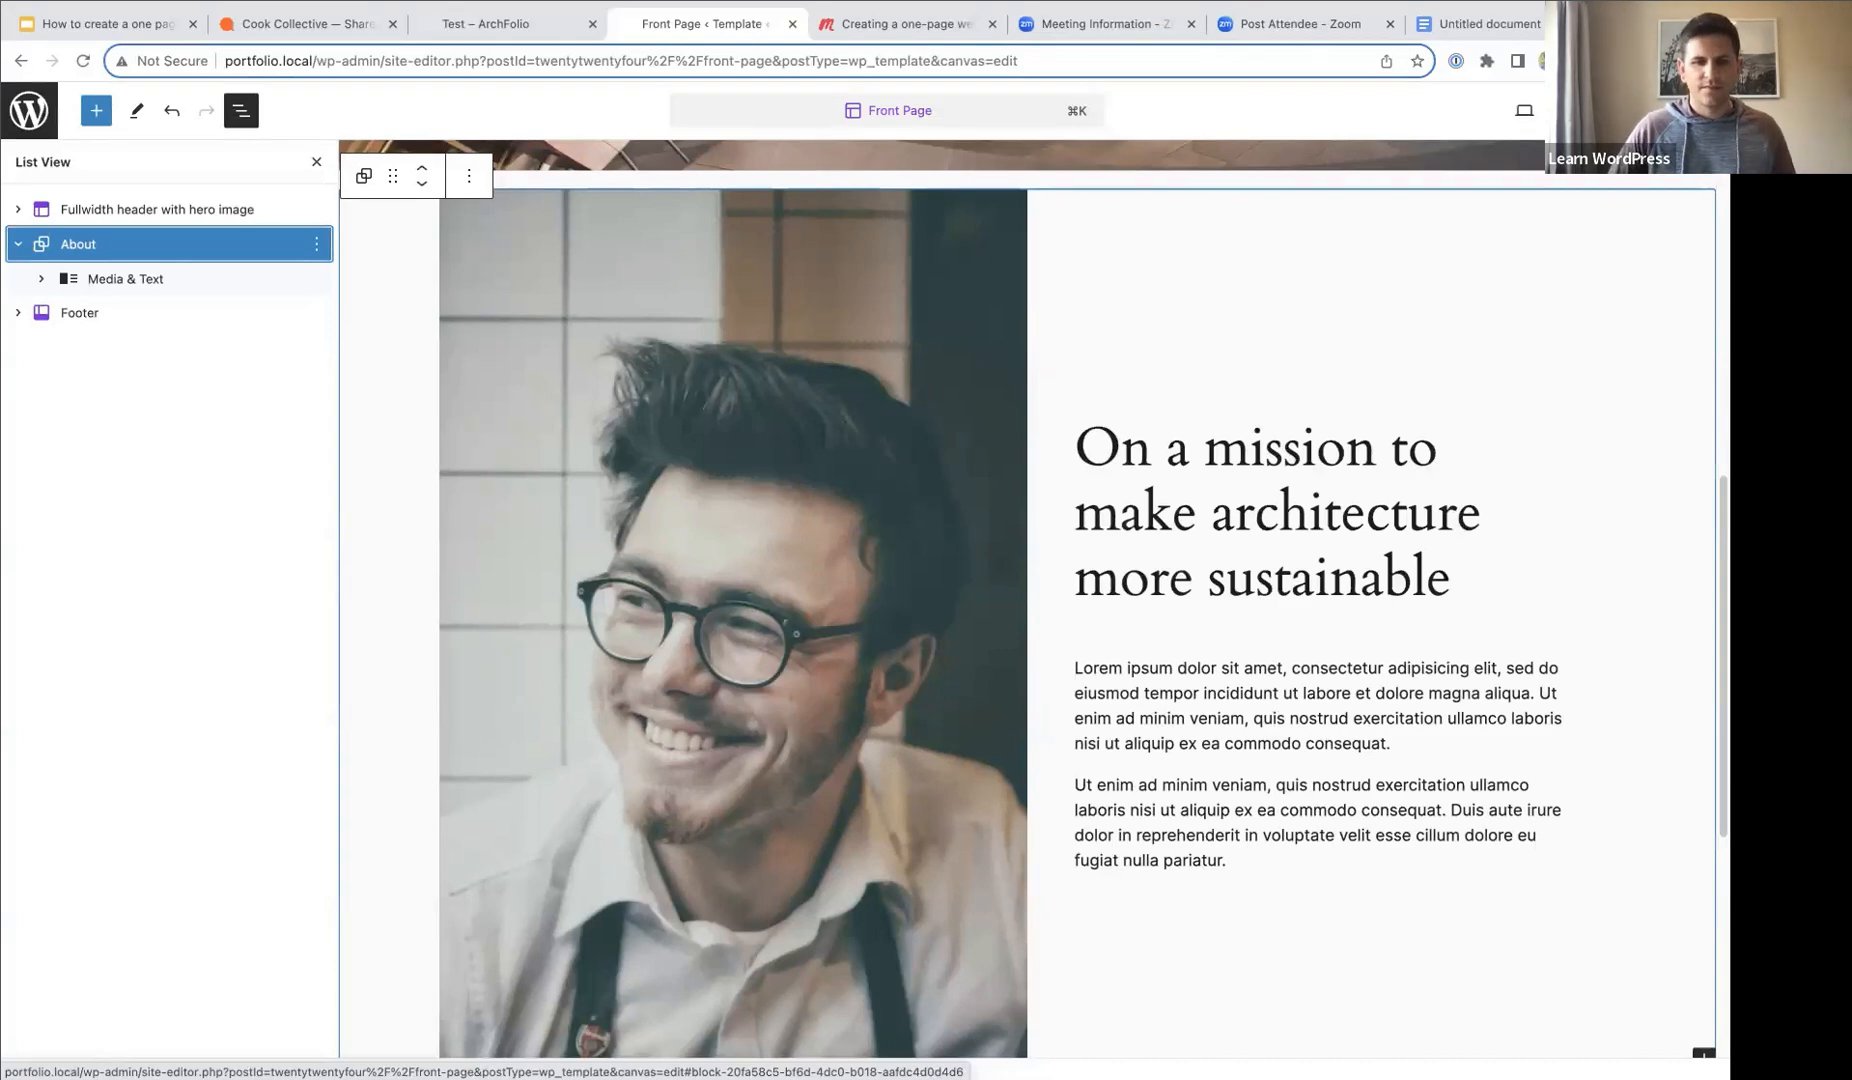
- Set both the vertical and horizontal padding of the About group to preset 4
left_click(1628, 111)
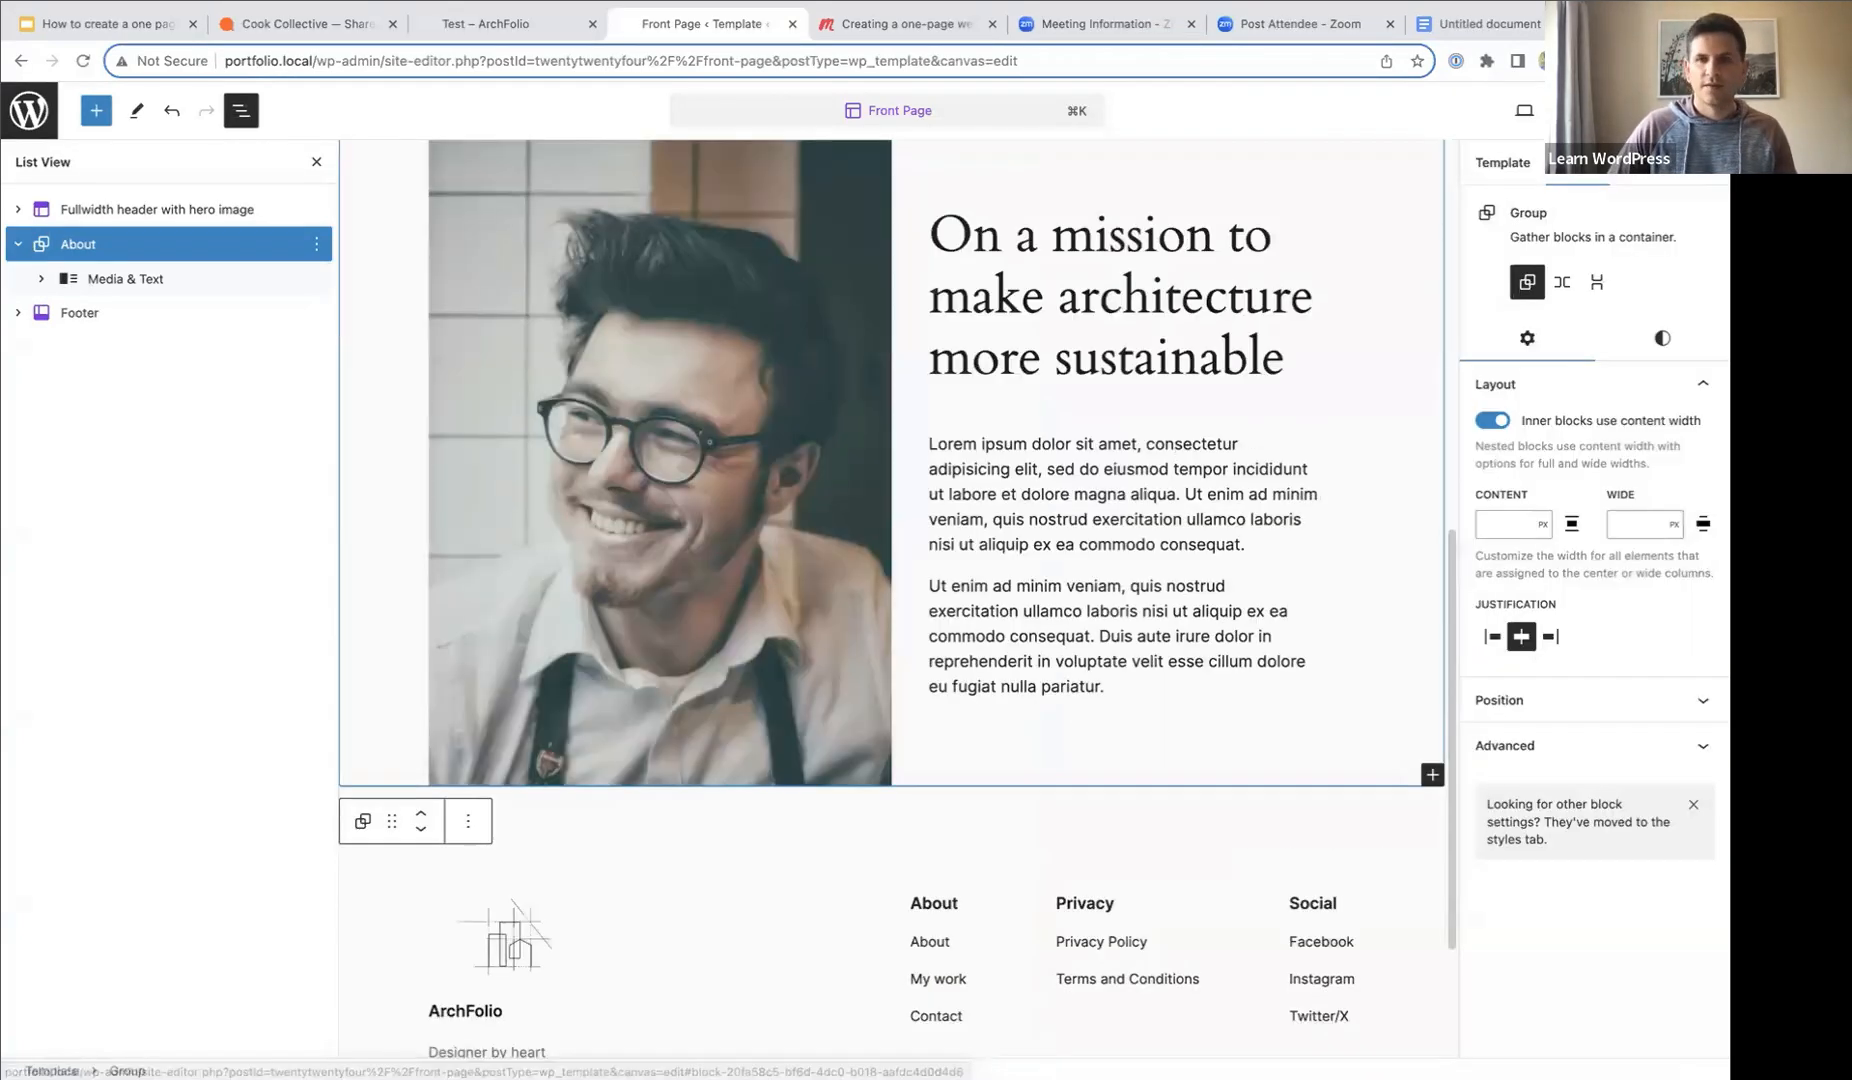
left_click(1662, 338)
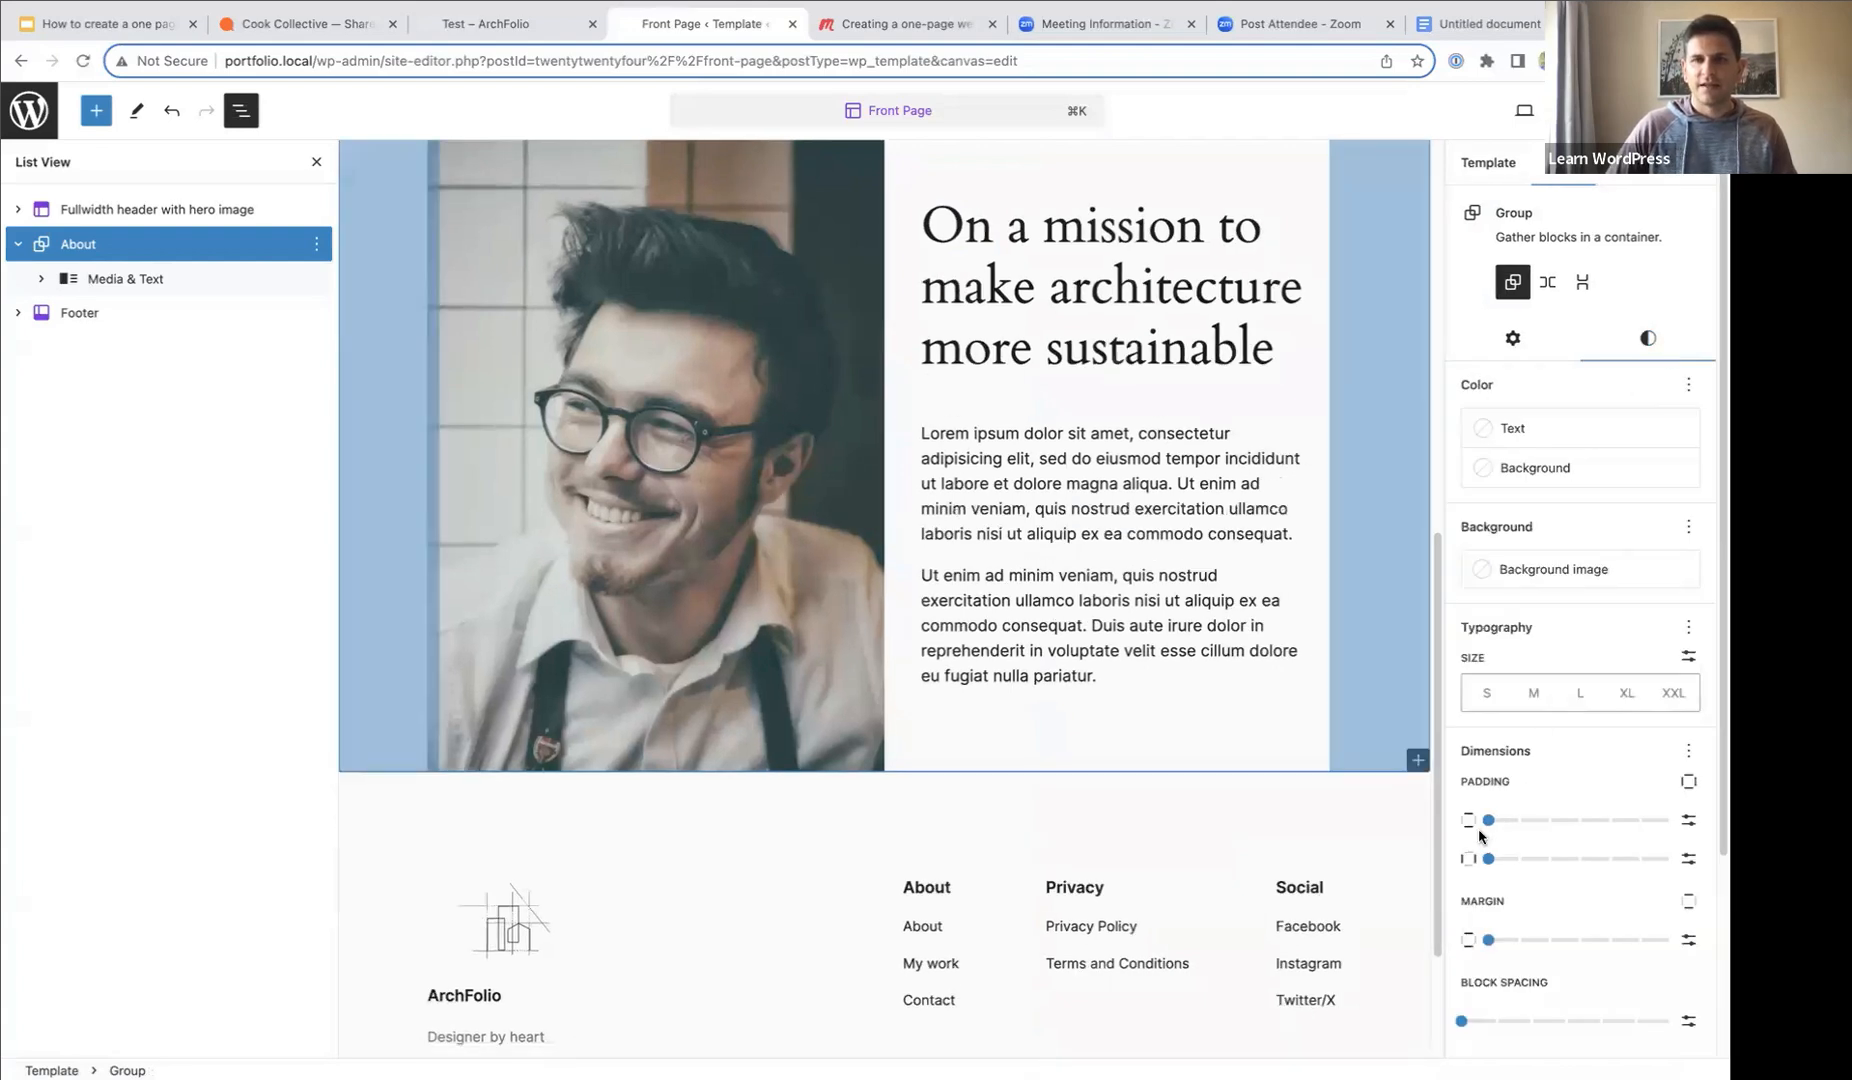
left_click_drag(1488, 820, 1614, 825)
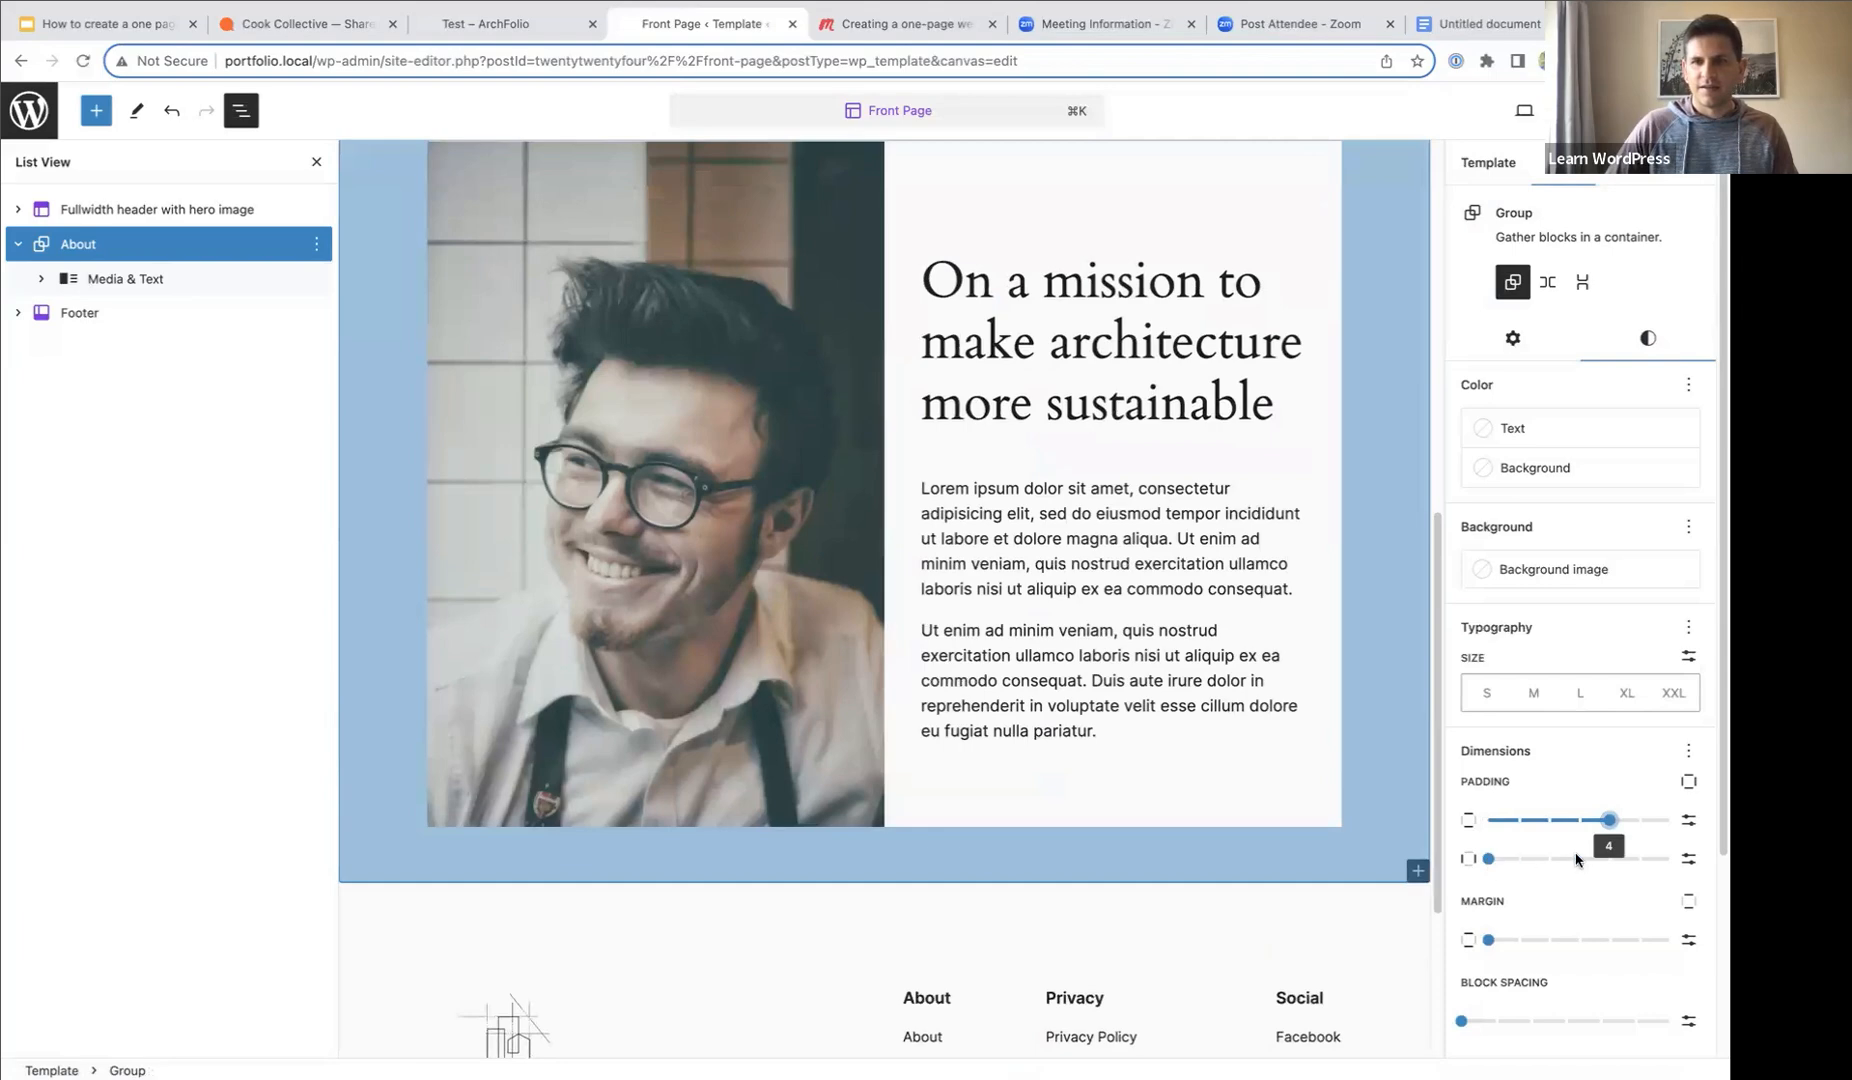
left_click_drag(1576, 858, 1609, 858)
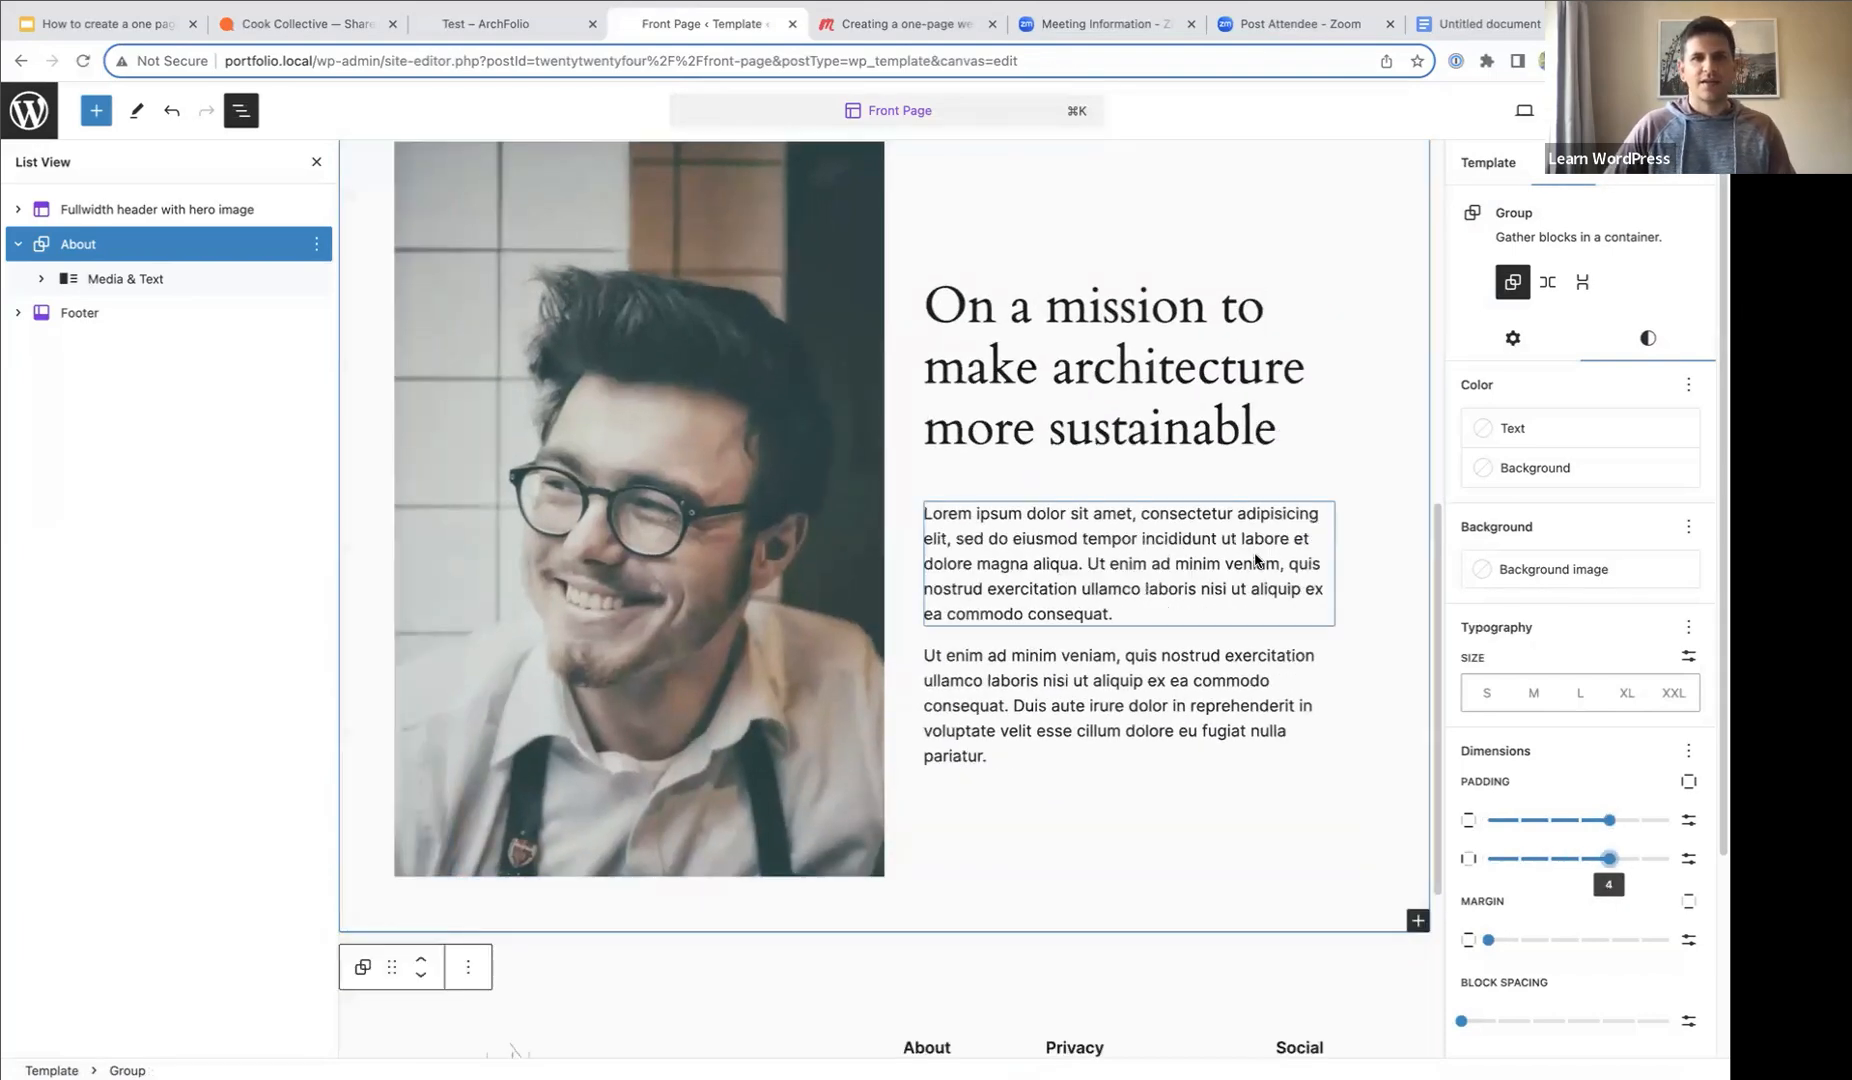
scroll(698, 473, "up", 3)
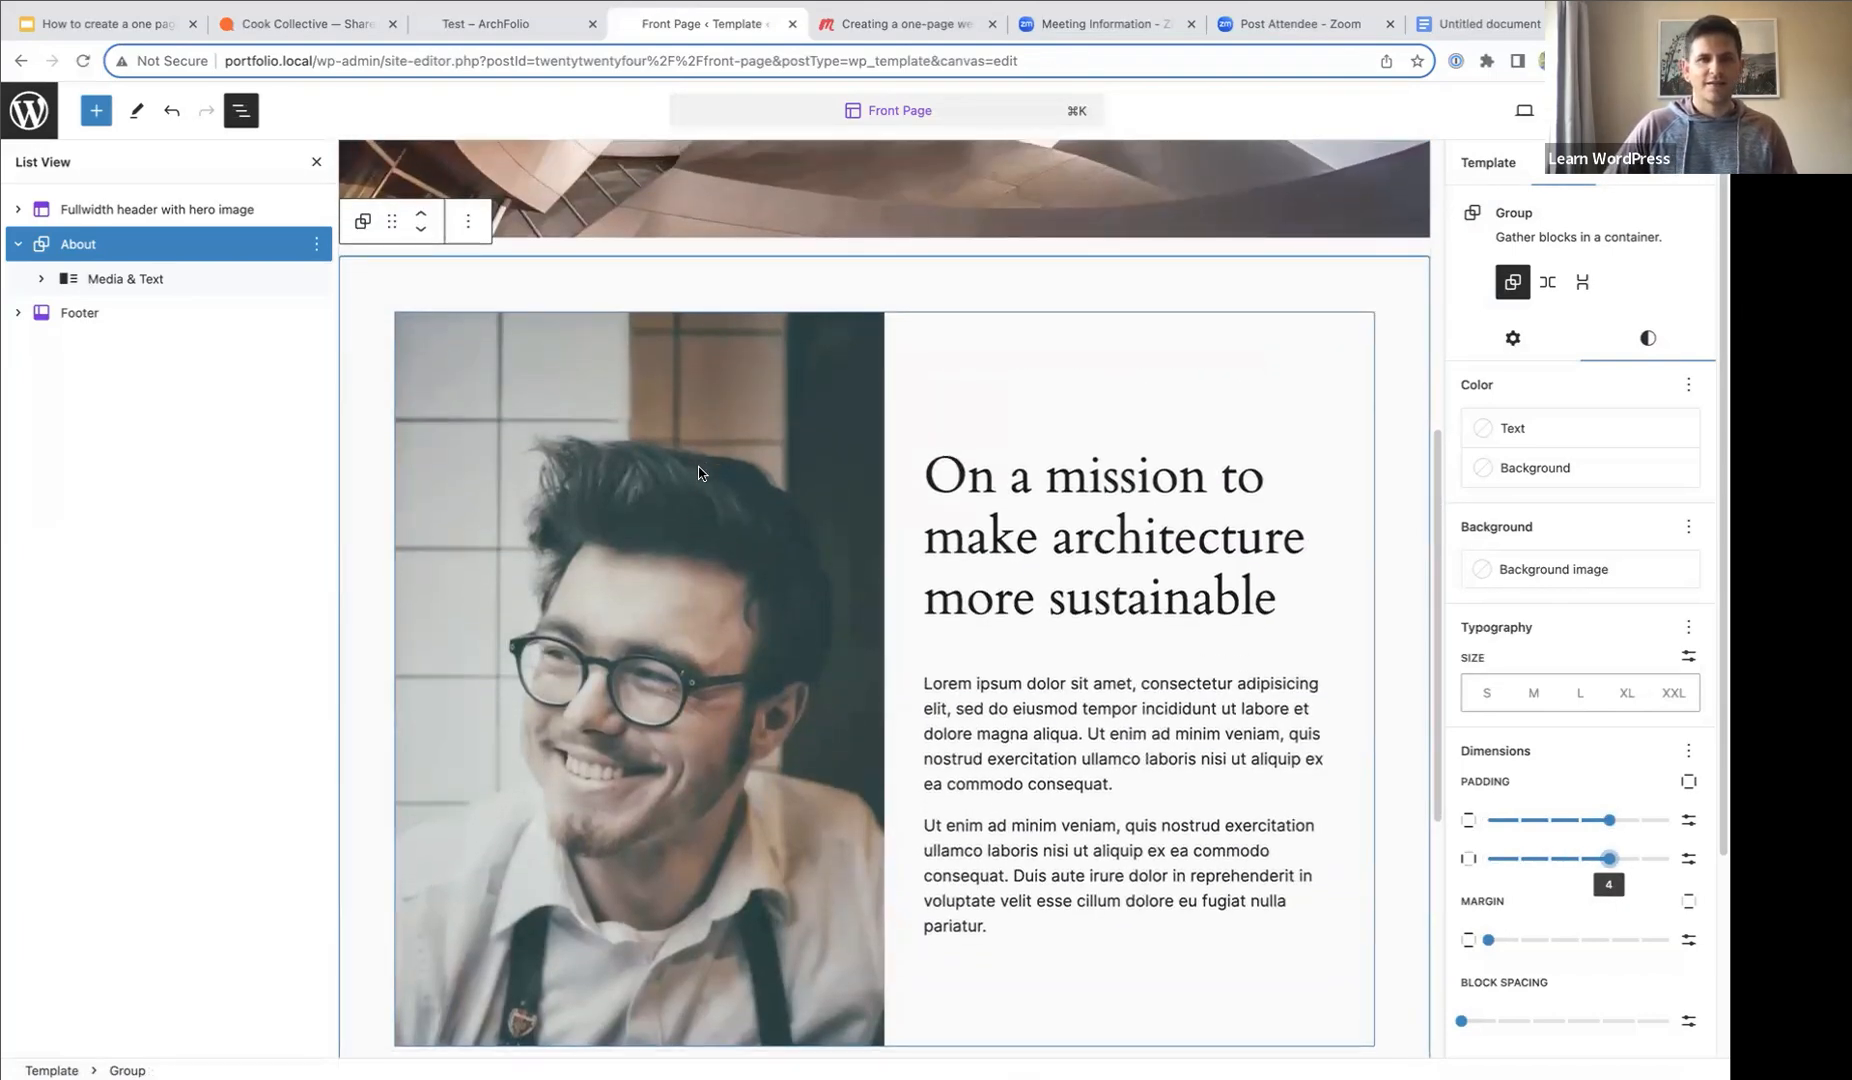
scroll(698, 473, "down", 3)
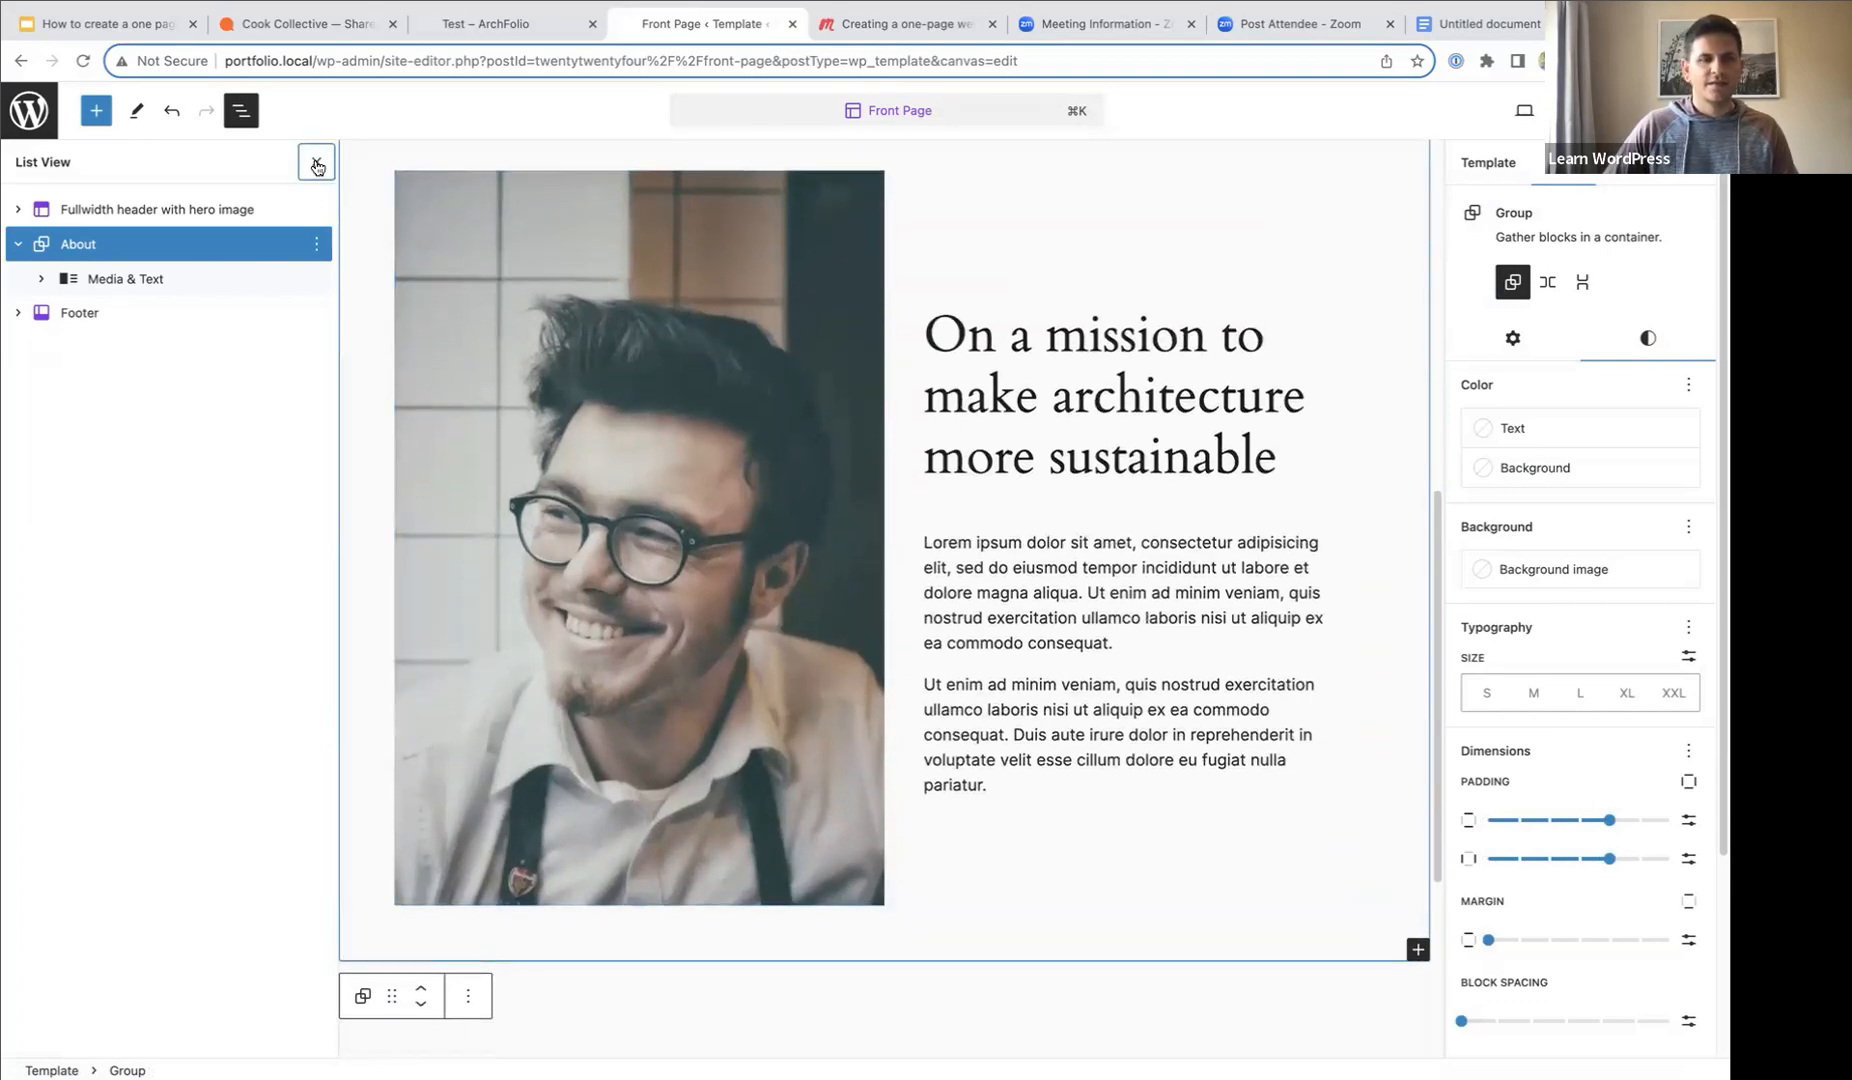
- Hide the side panels and check the layout of the About section and the hero header above it
left_click(316, 166)
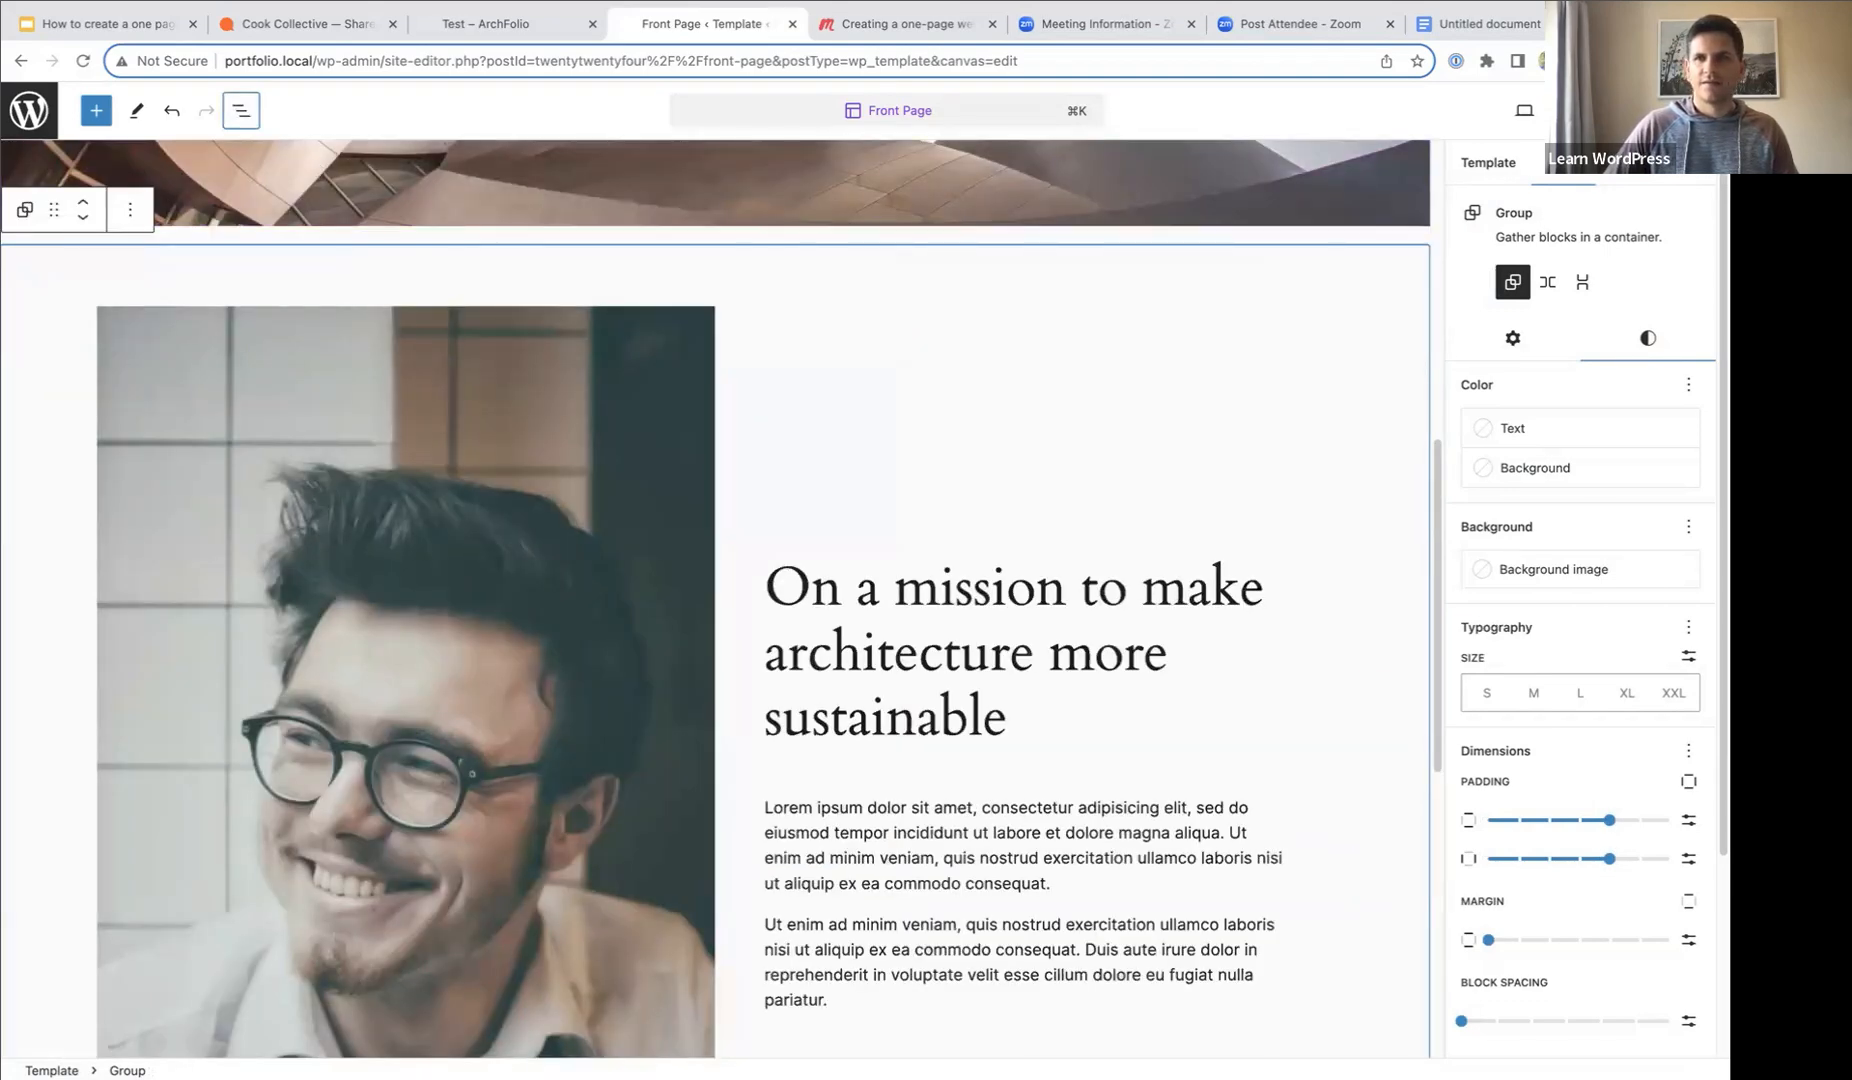
left_click(1691, 162)
scroll(1340, 468, "down", 5)
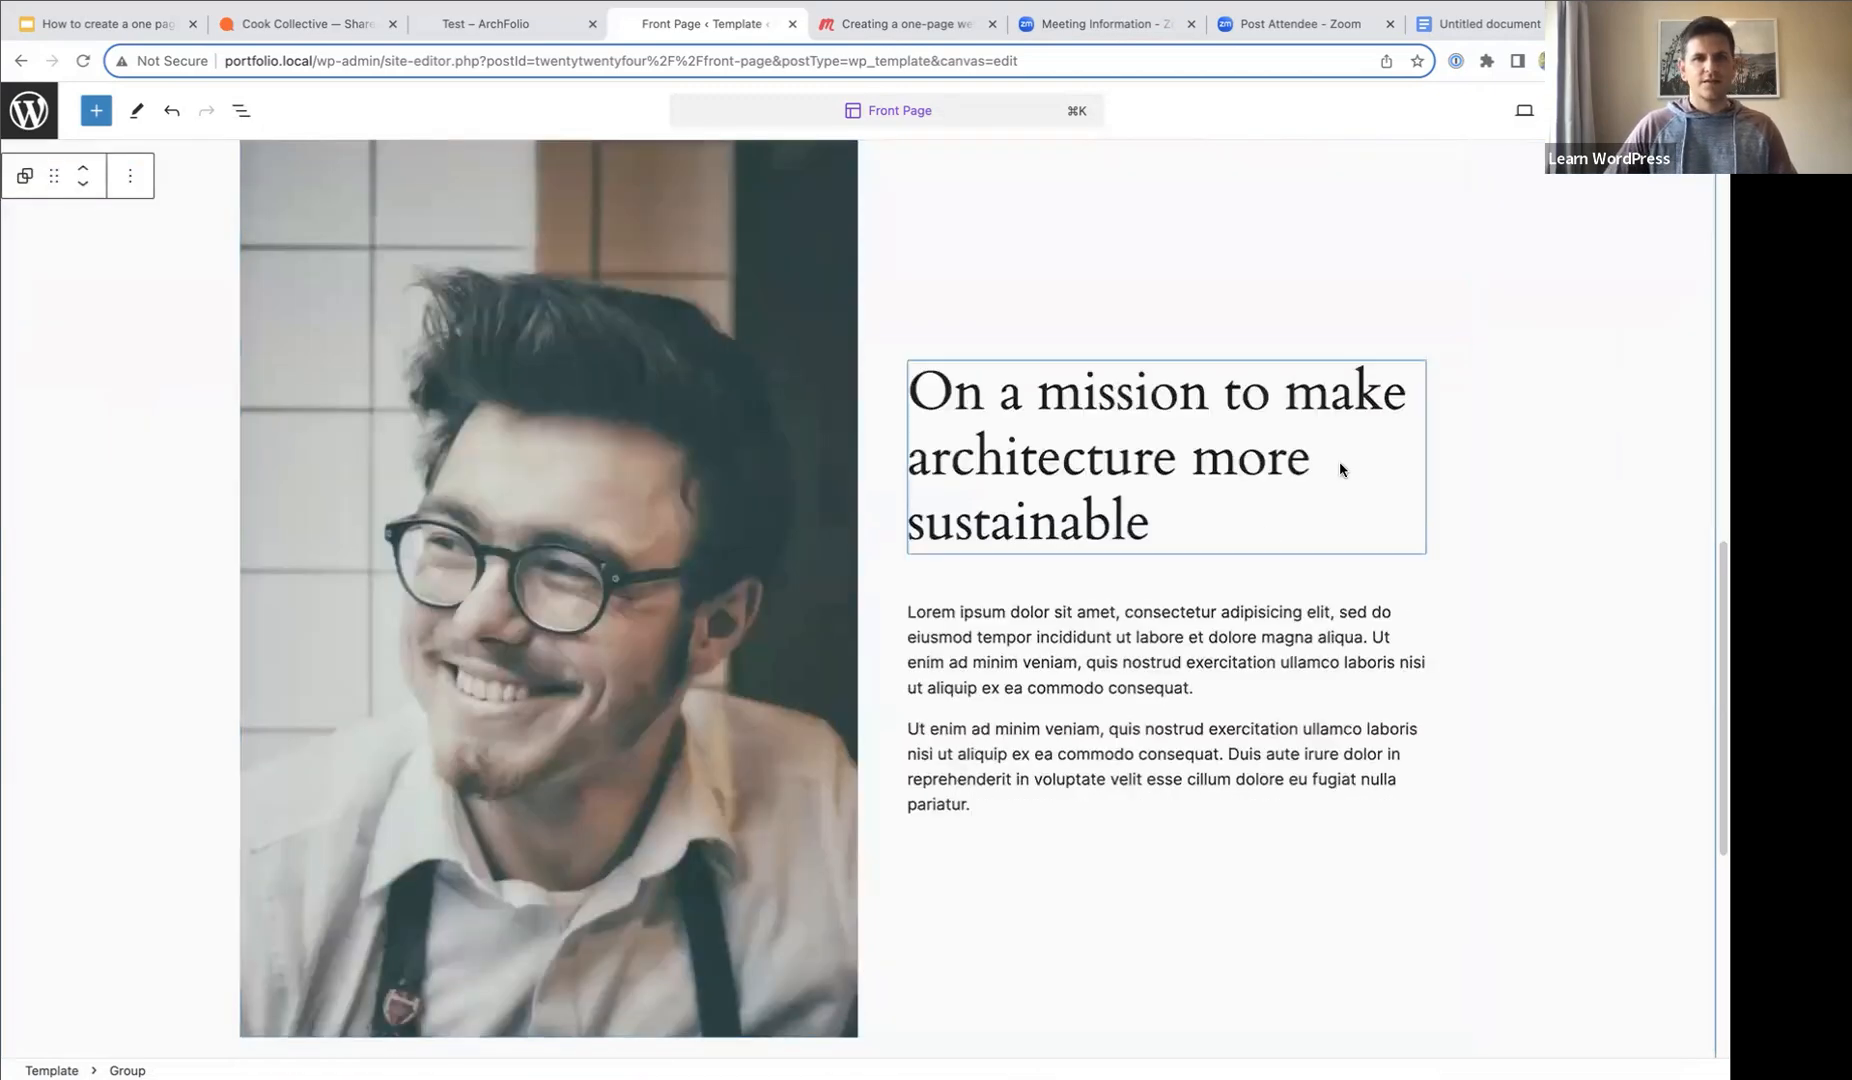
scroll(1285, 469, "down", 1)
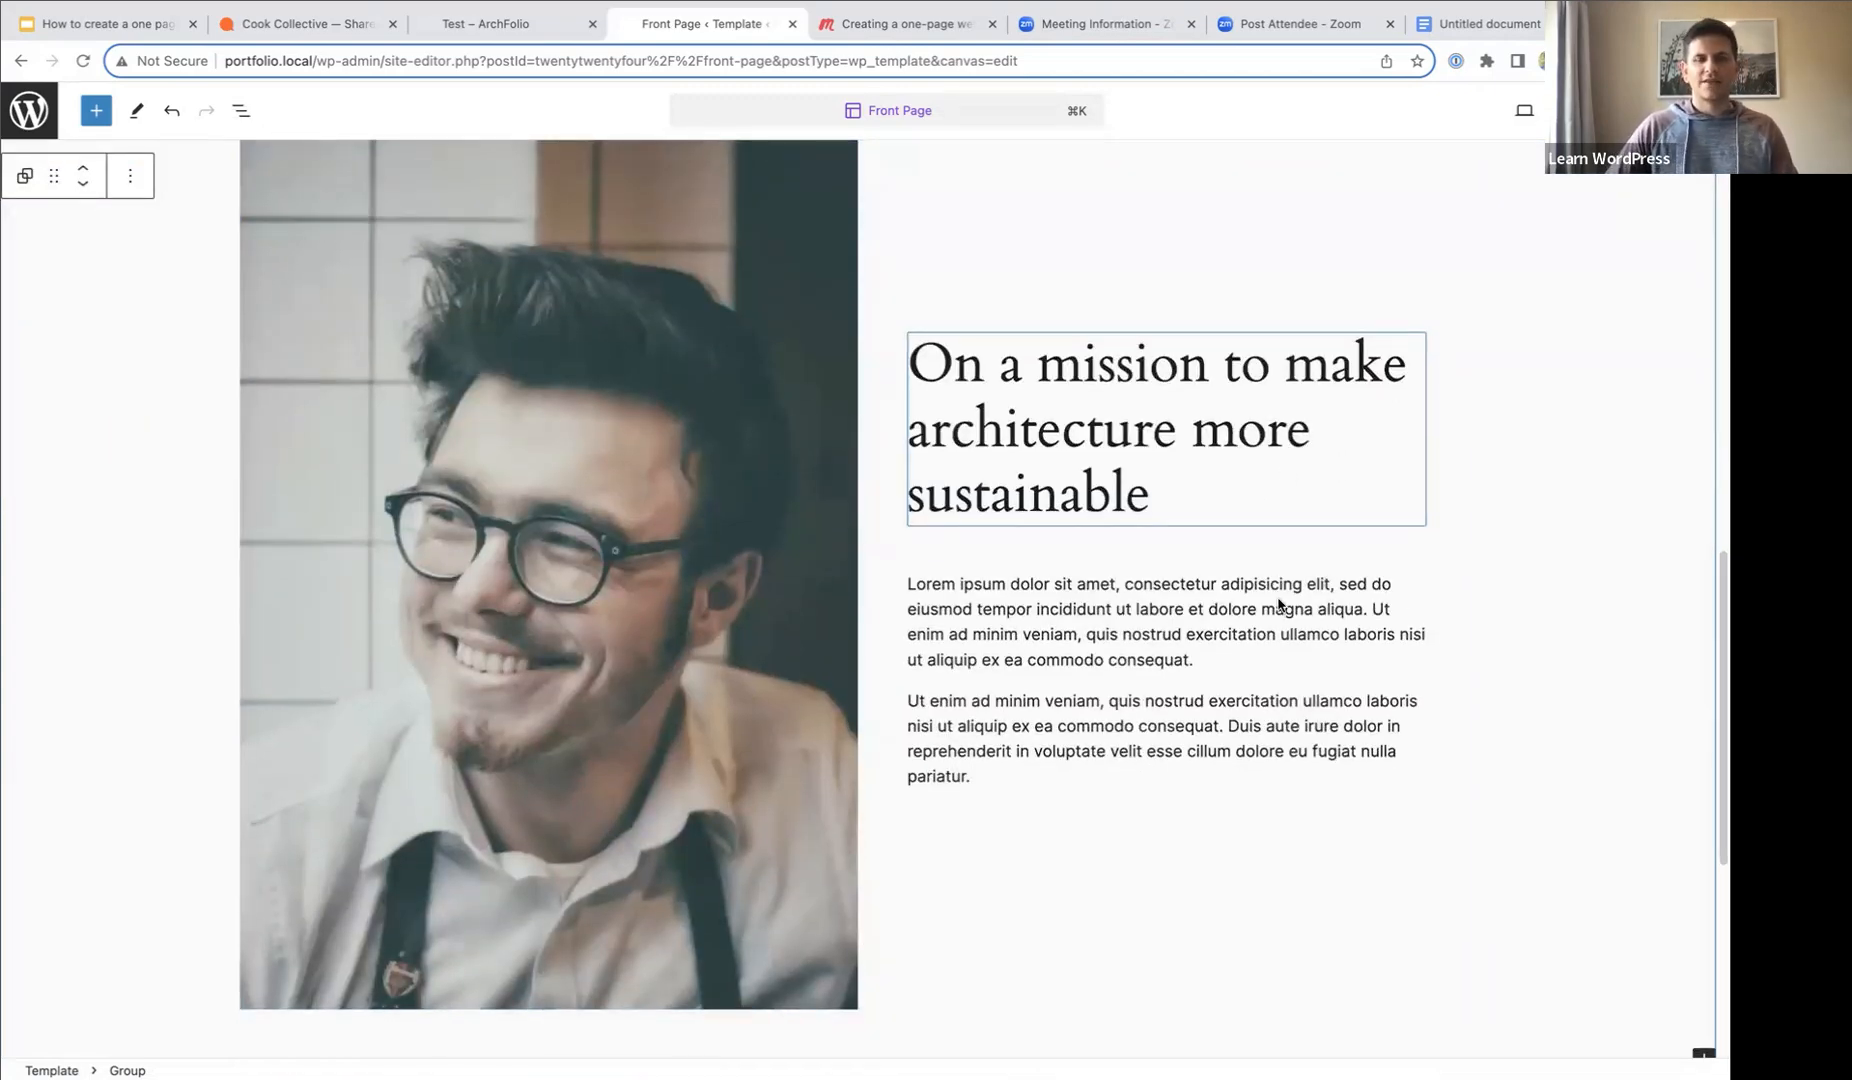
scroll(1190, 820, "down", 3)
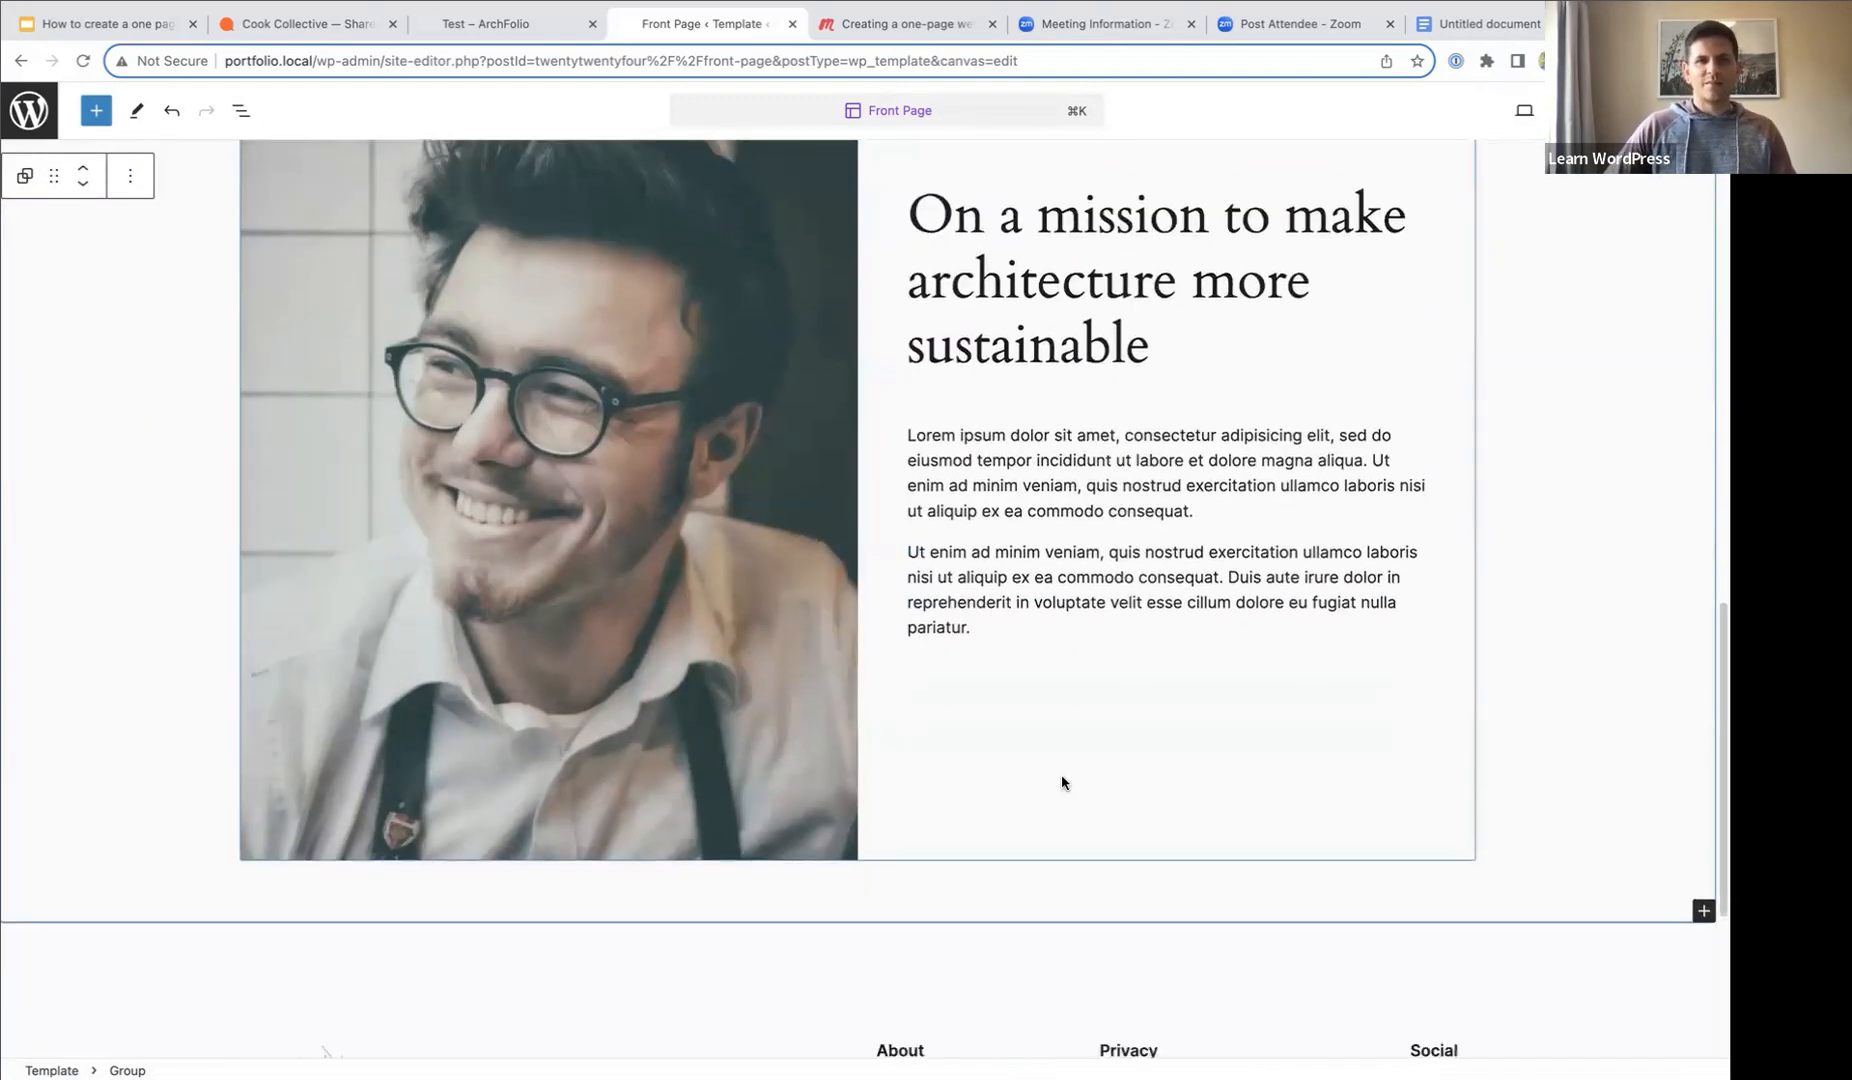
scroll(666, 748, "up", 20)
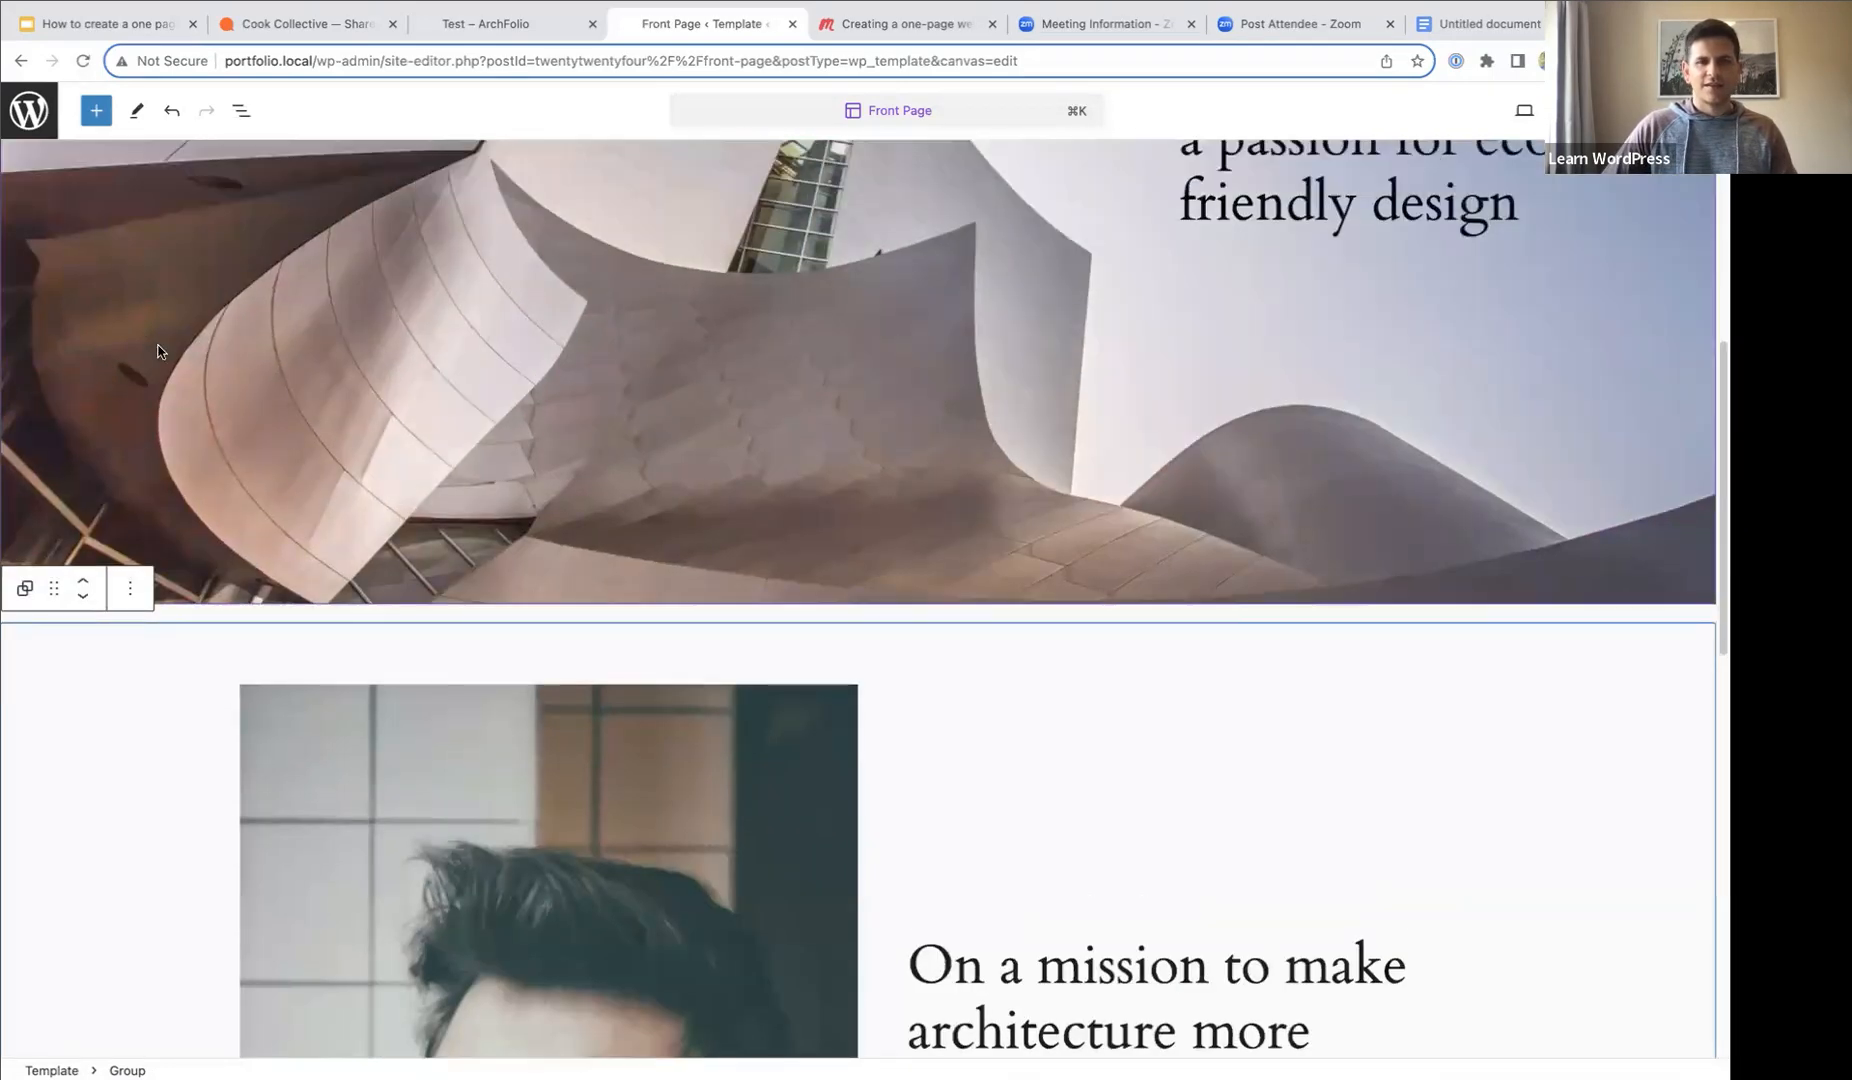
scroll(197, 375, "down", 15)
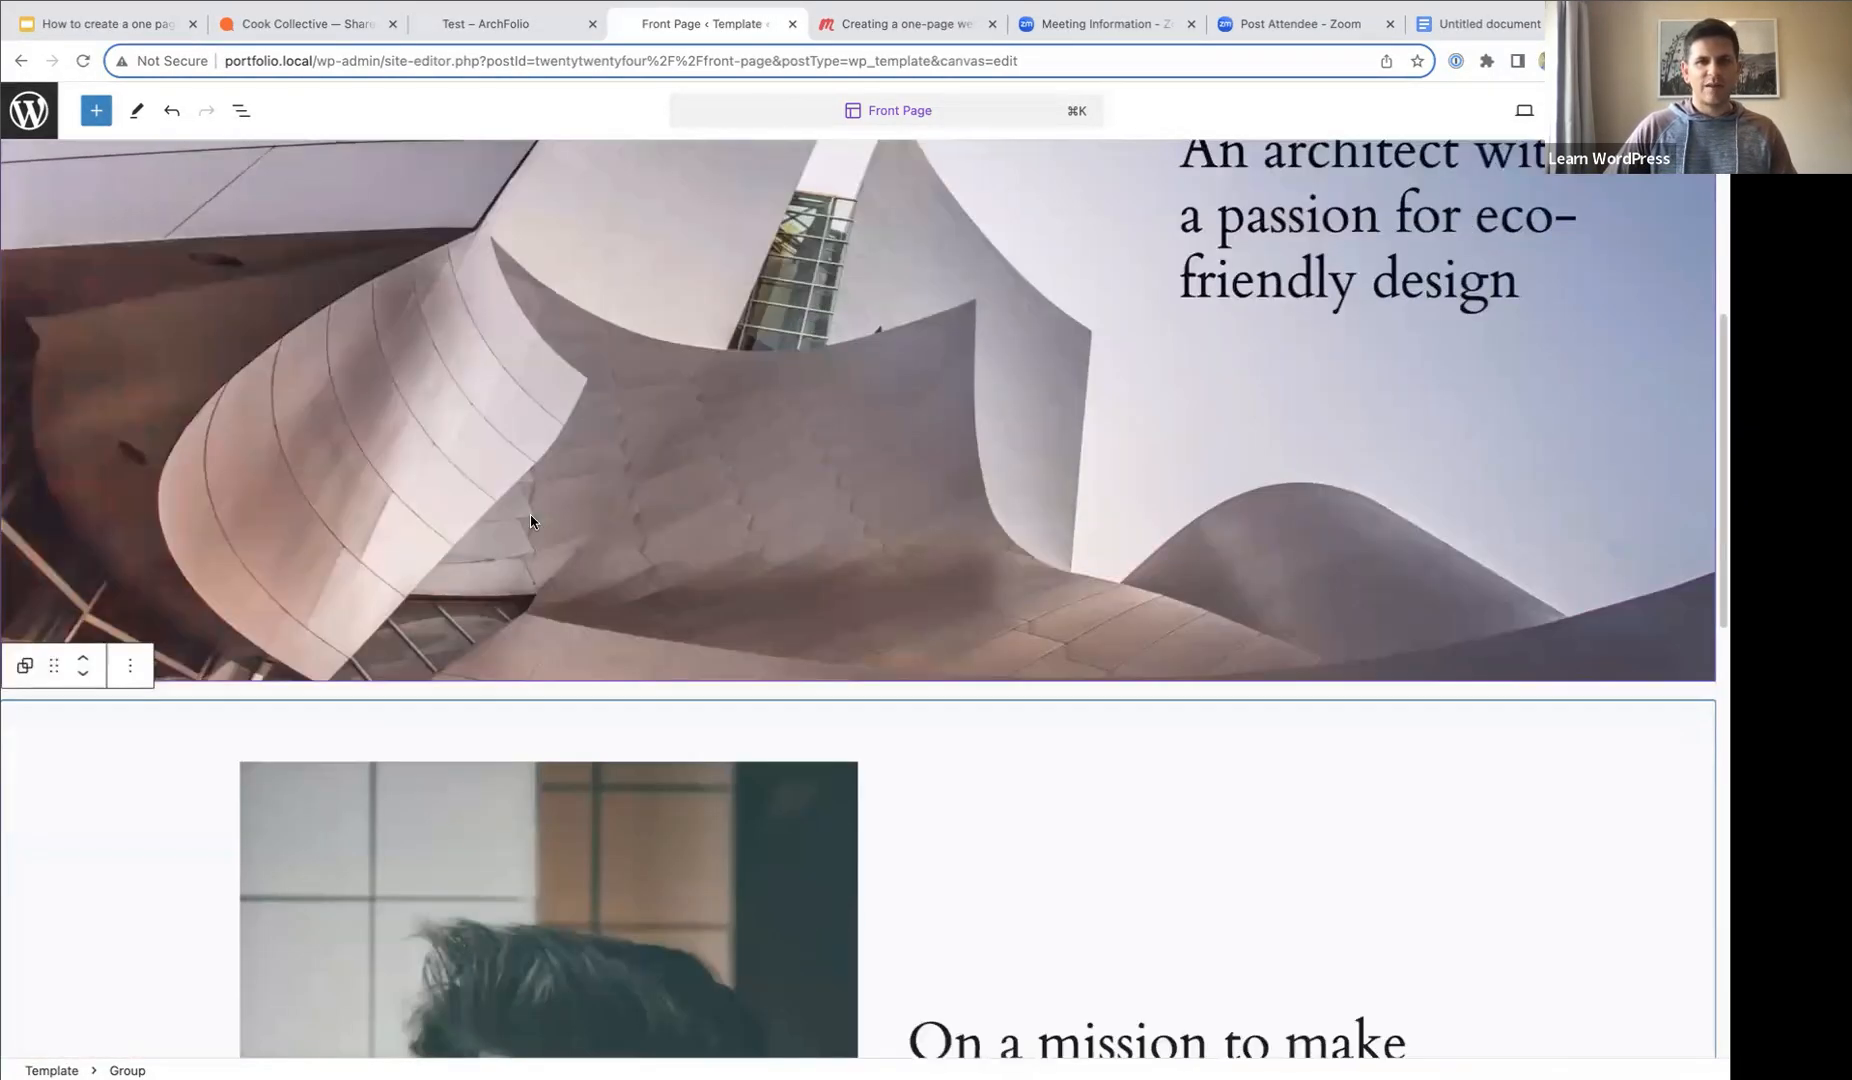
- Add an empty block directly after the About group, above the Footer
left_click(242, 113)
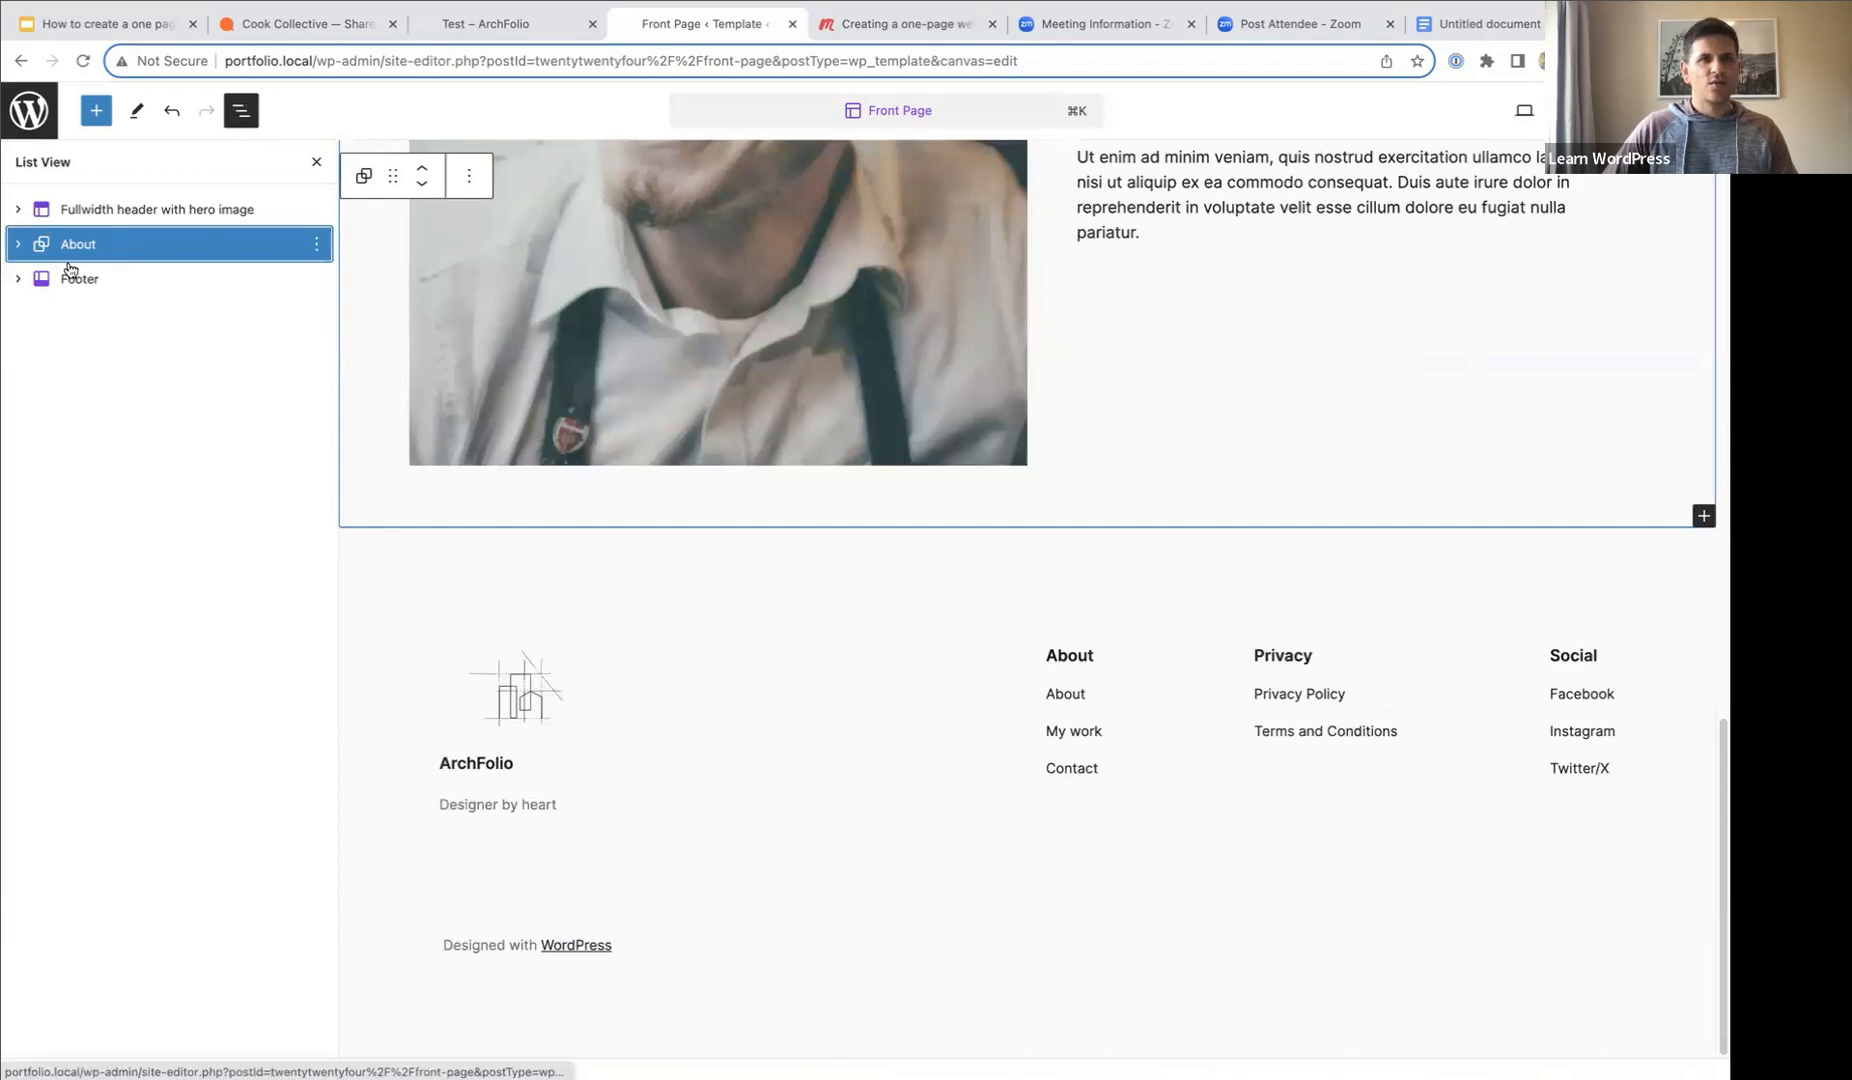
left_click(316, 245)
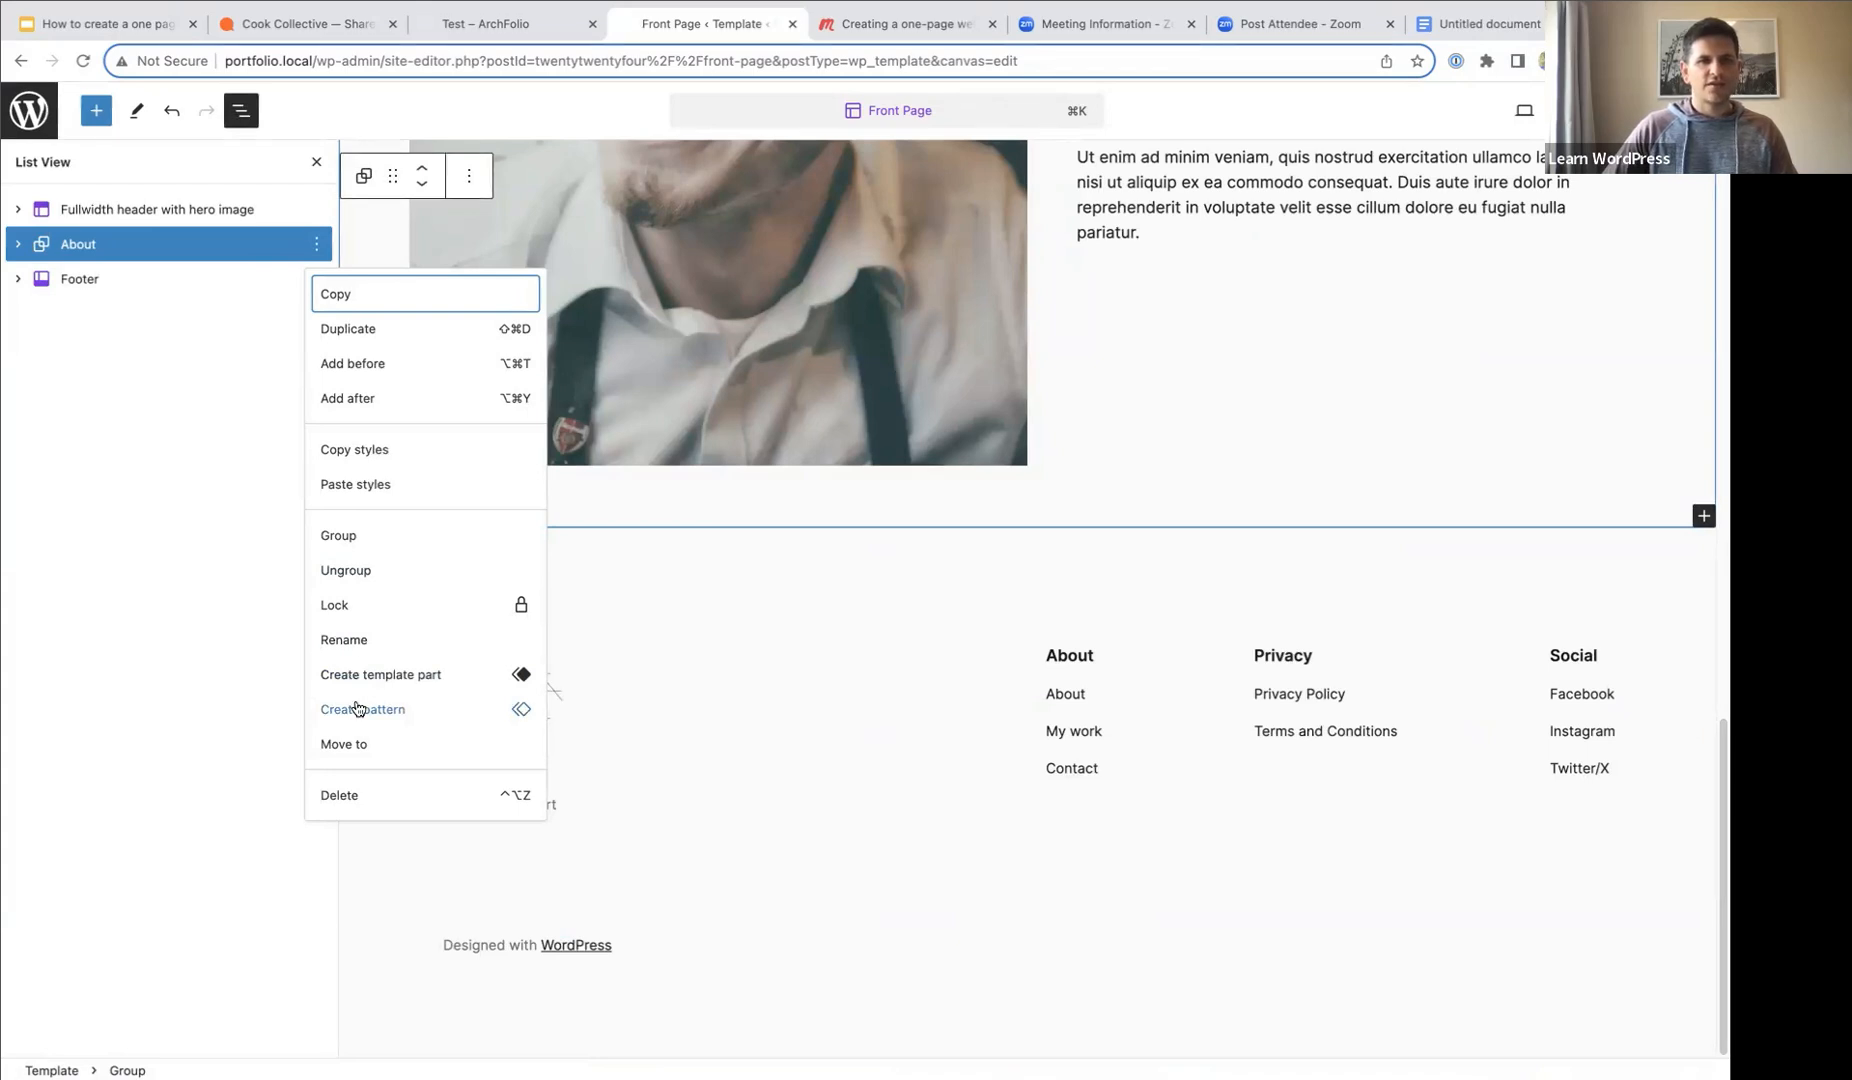
left_click(352, 398)
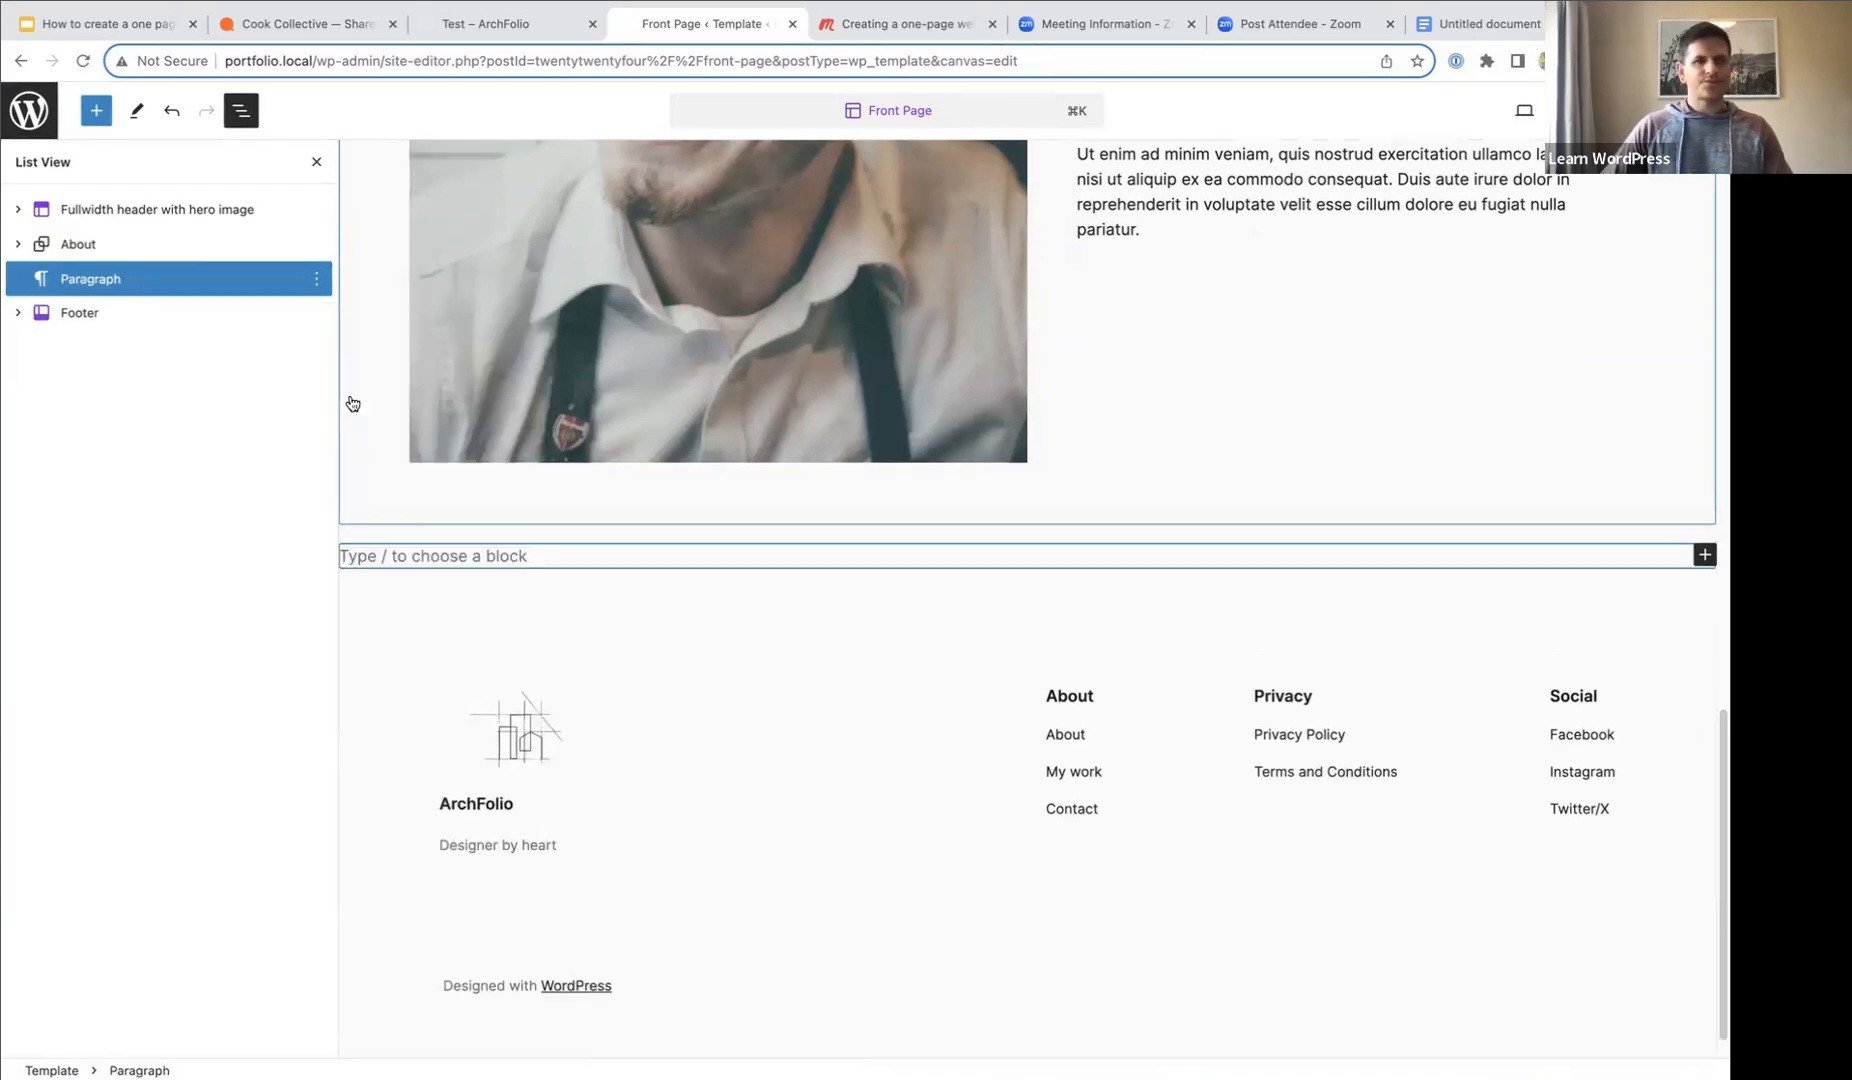
scroll(661, 661, "up", 5)
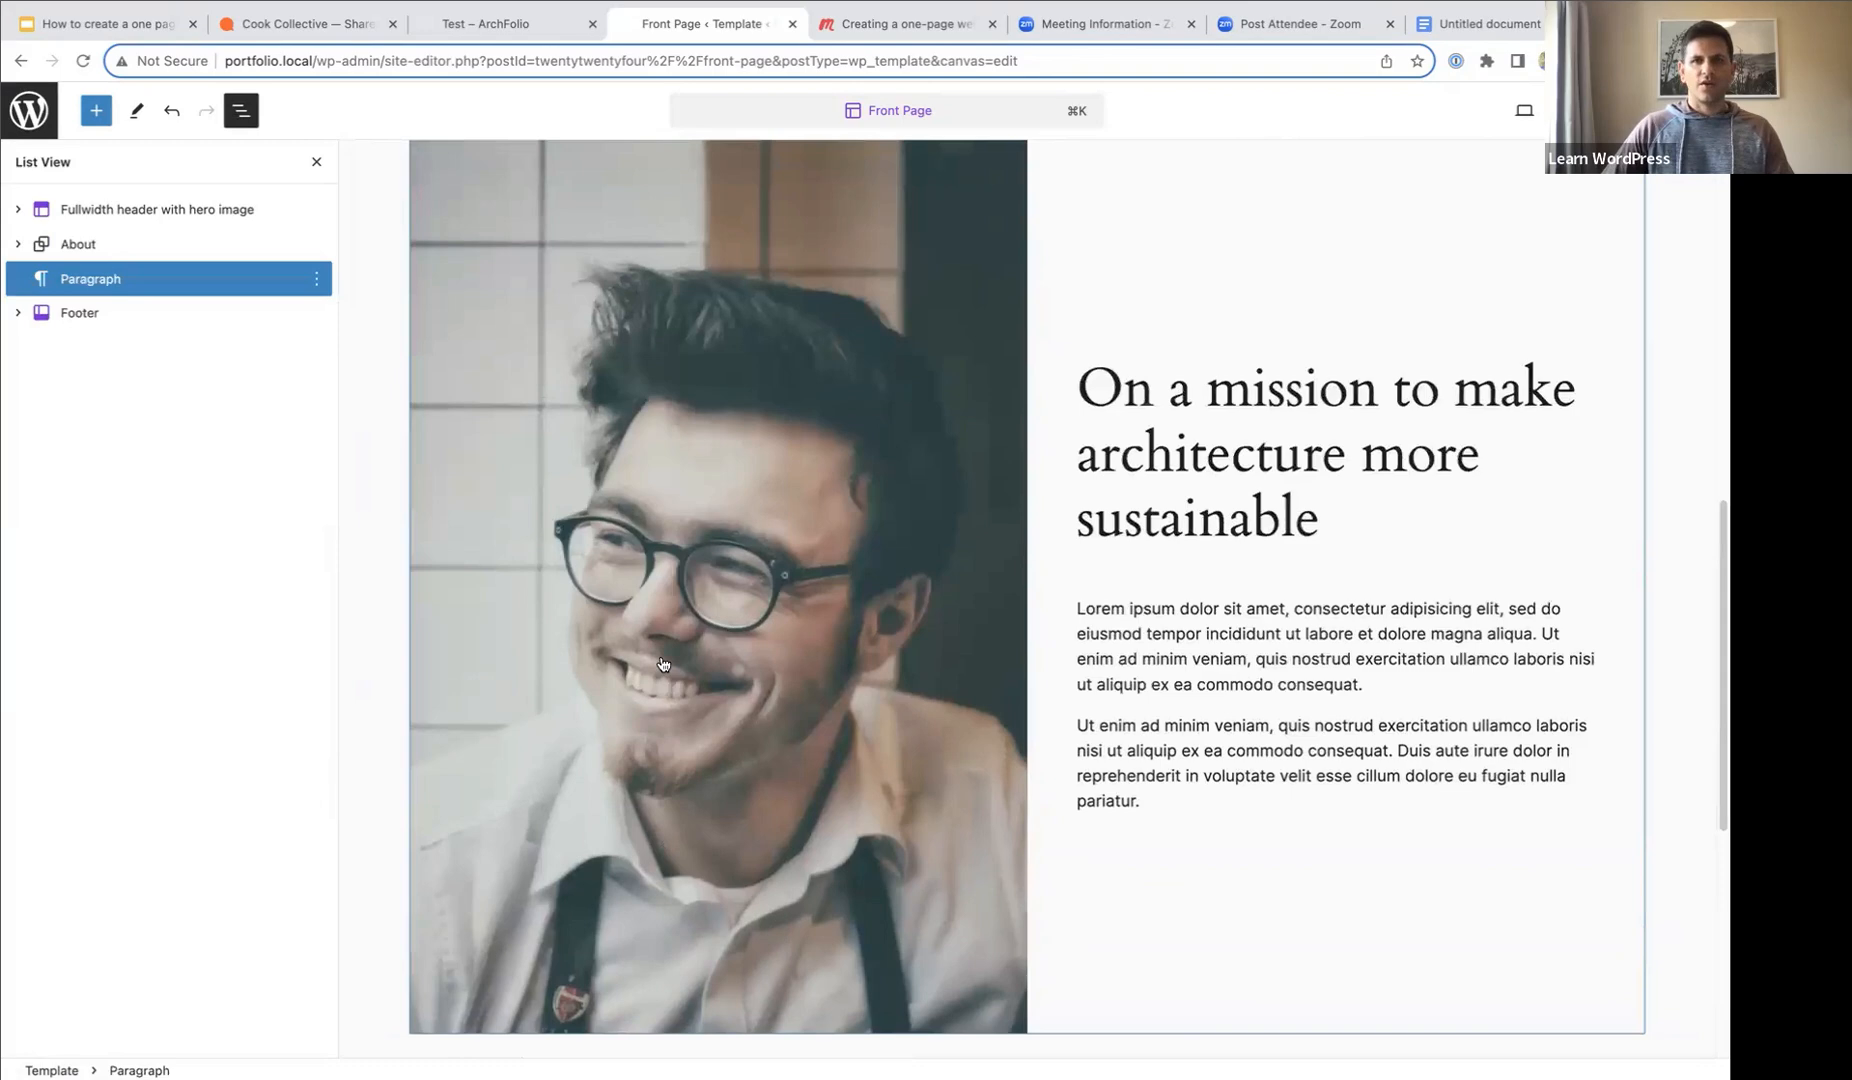
scroll(663, 666, "down", 4)
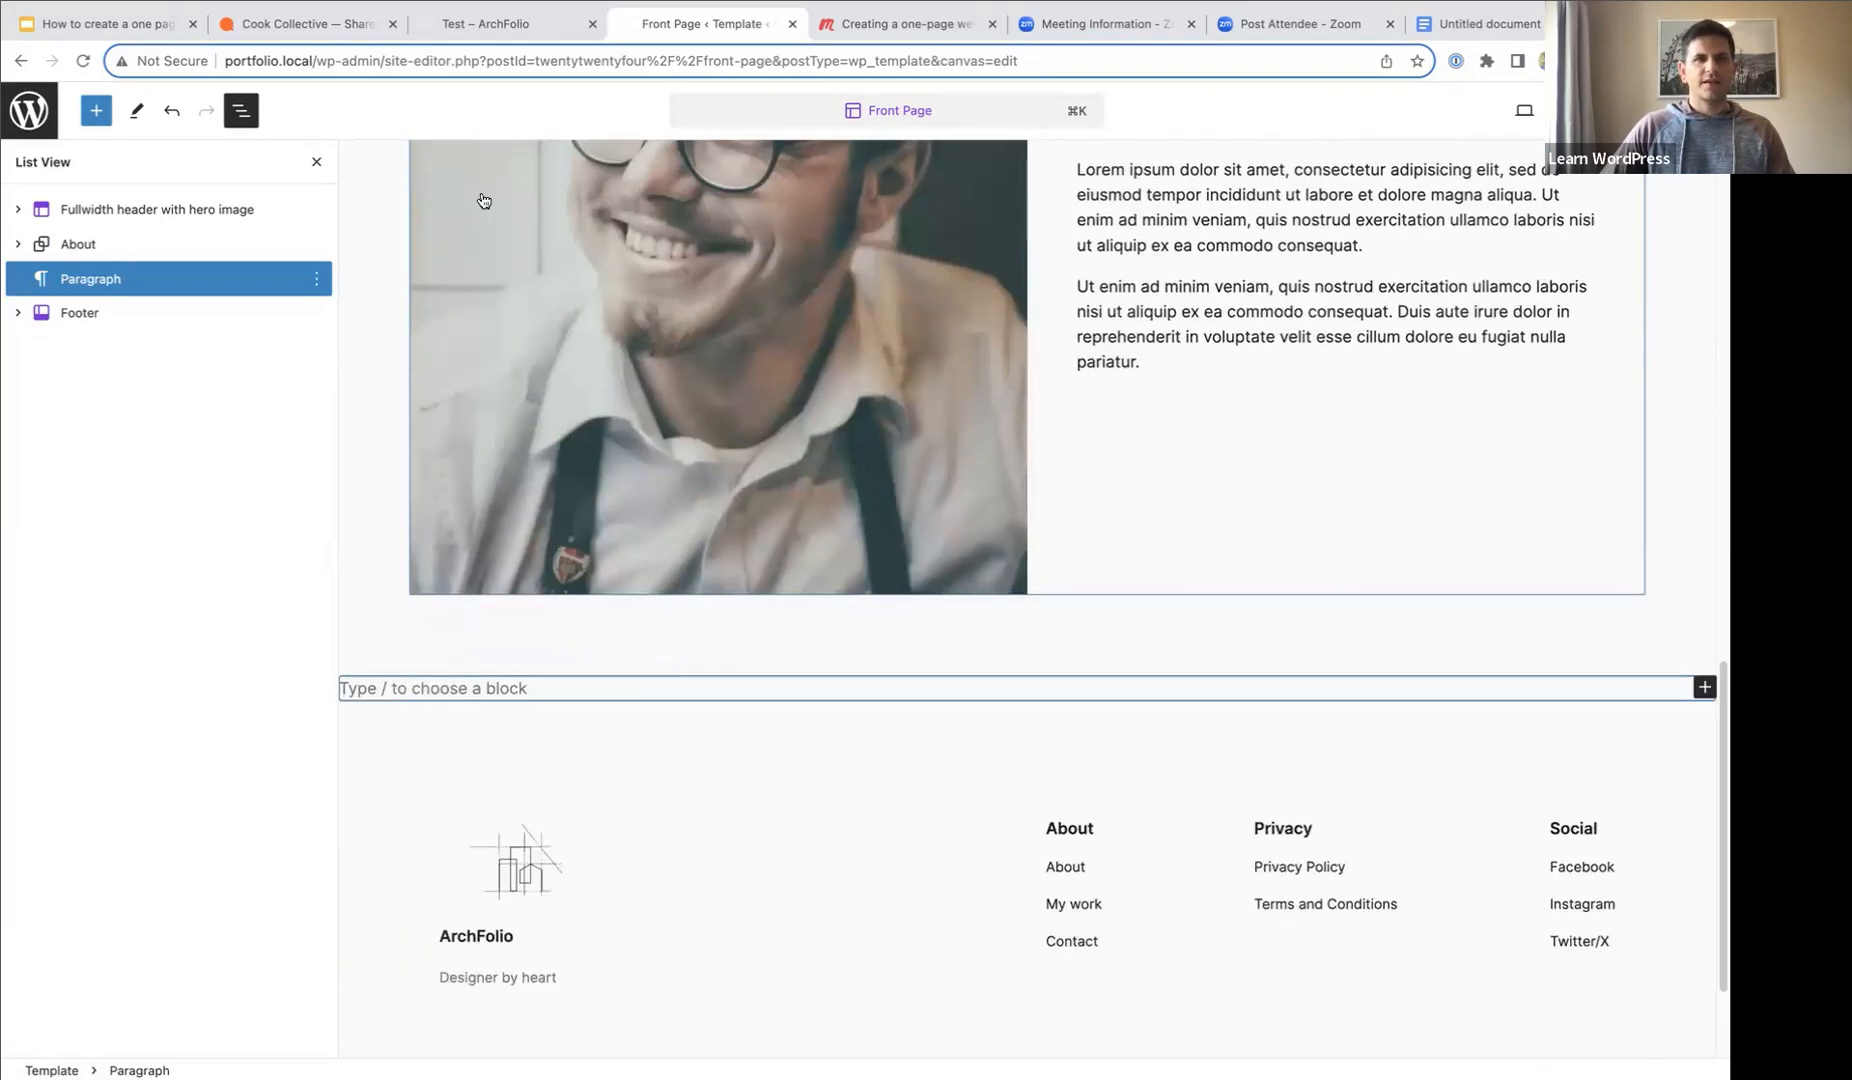
- Review the About and My work sections on the Test page preview, then return to the Front Page template
left_click(488, 22)
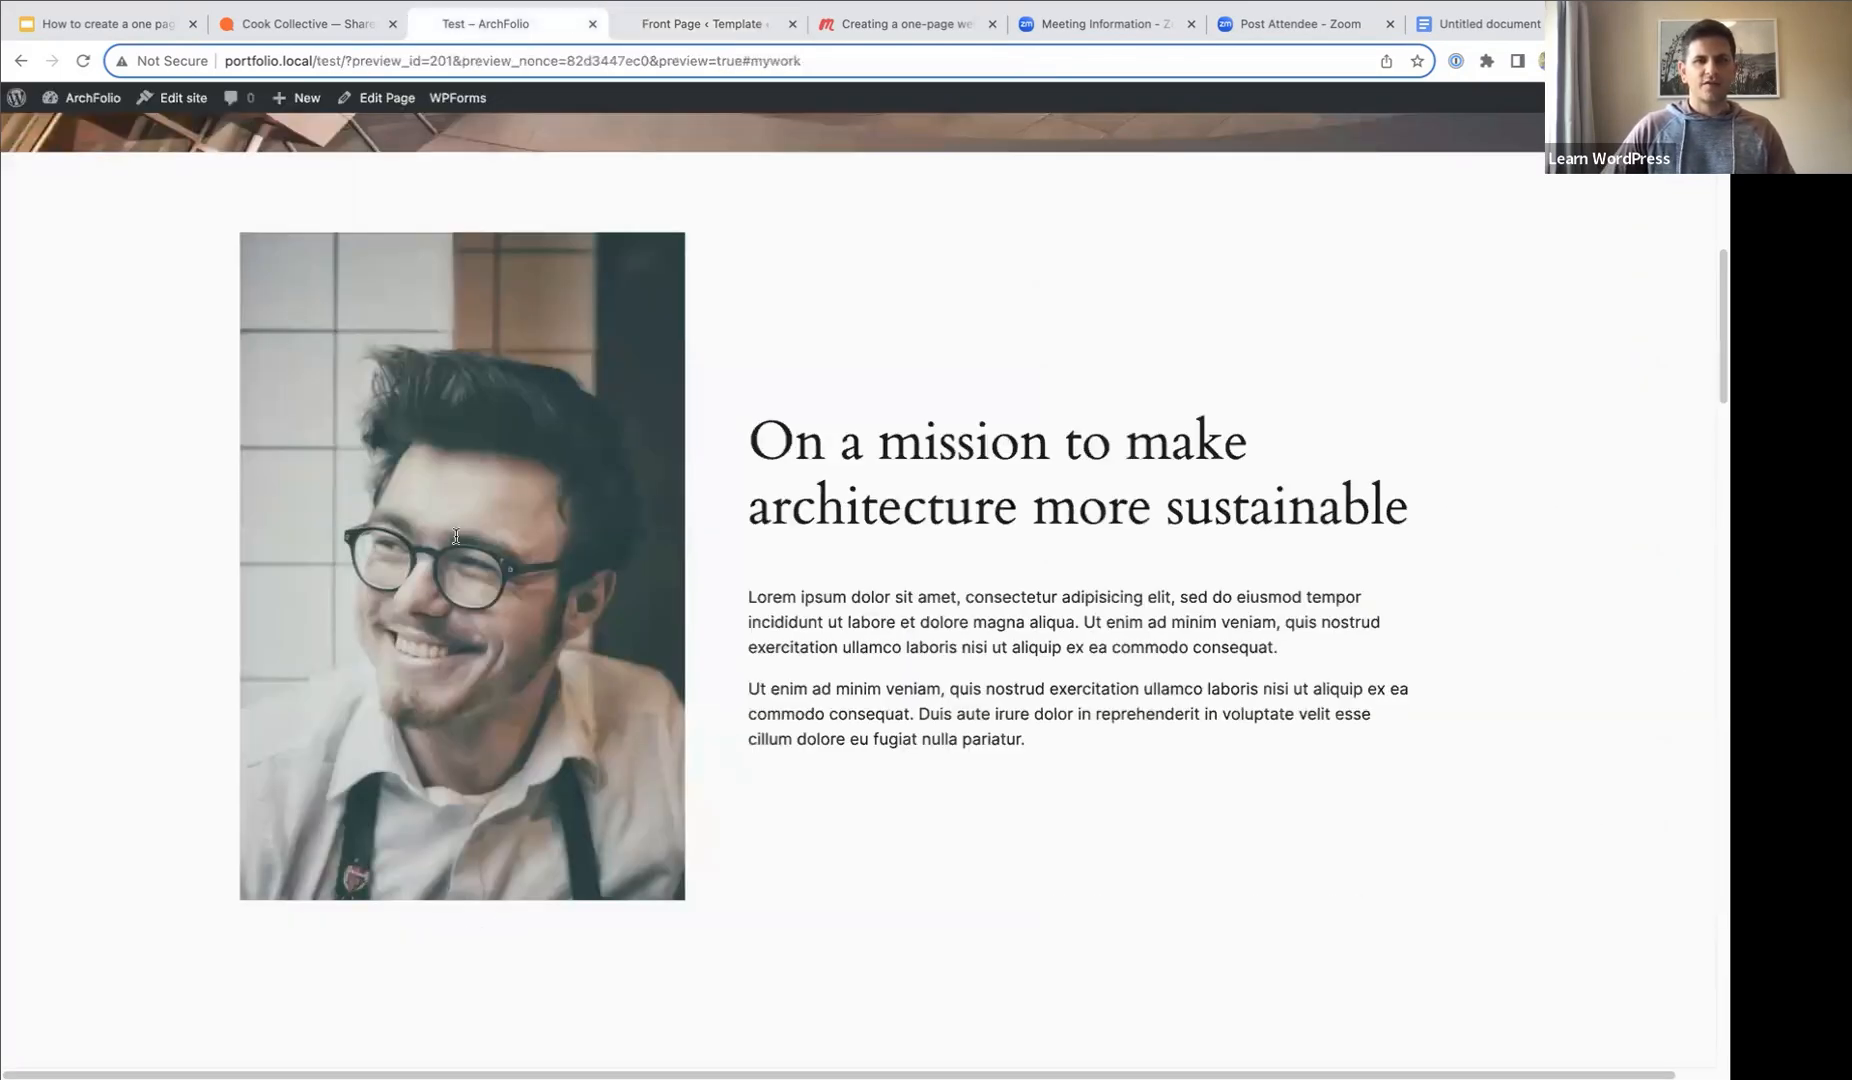
scroll(463, 540, "down", 2)
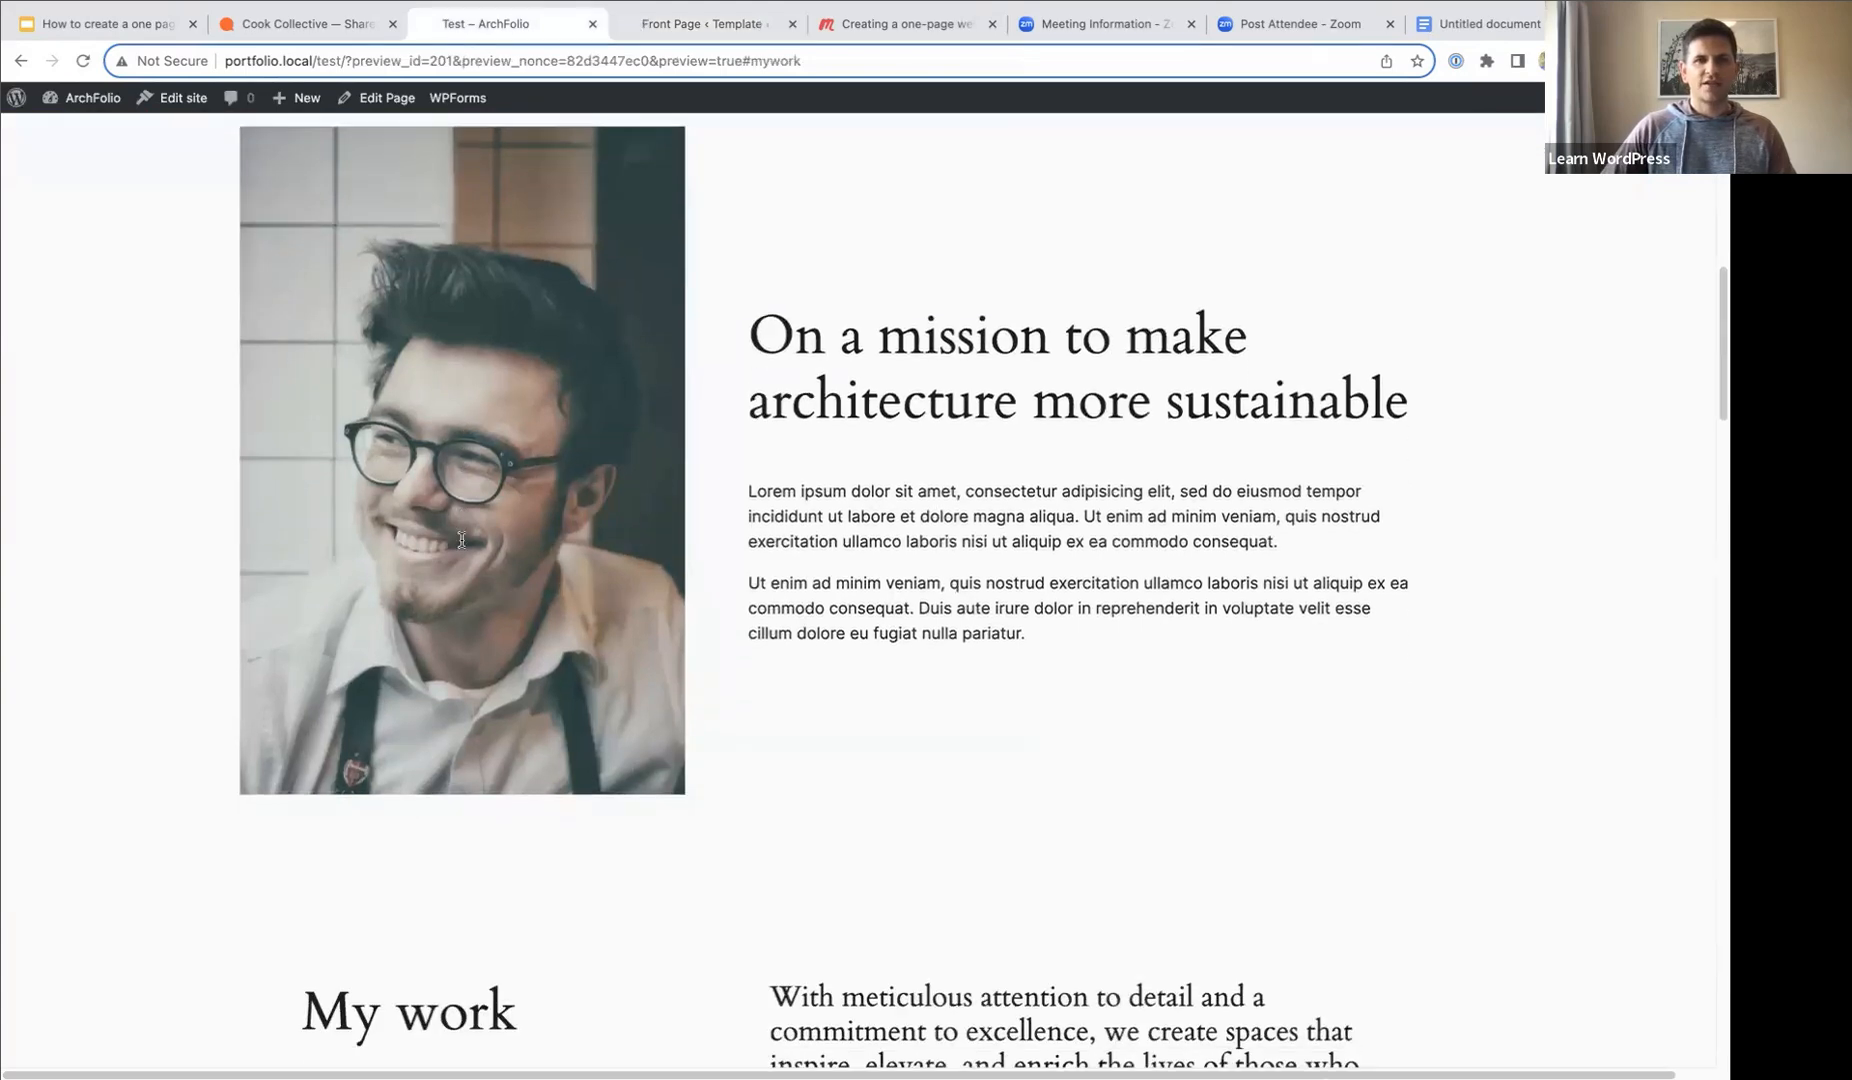
scroll(462, 540, "down", 5)
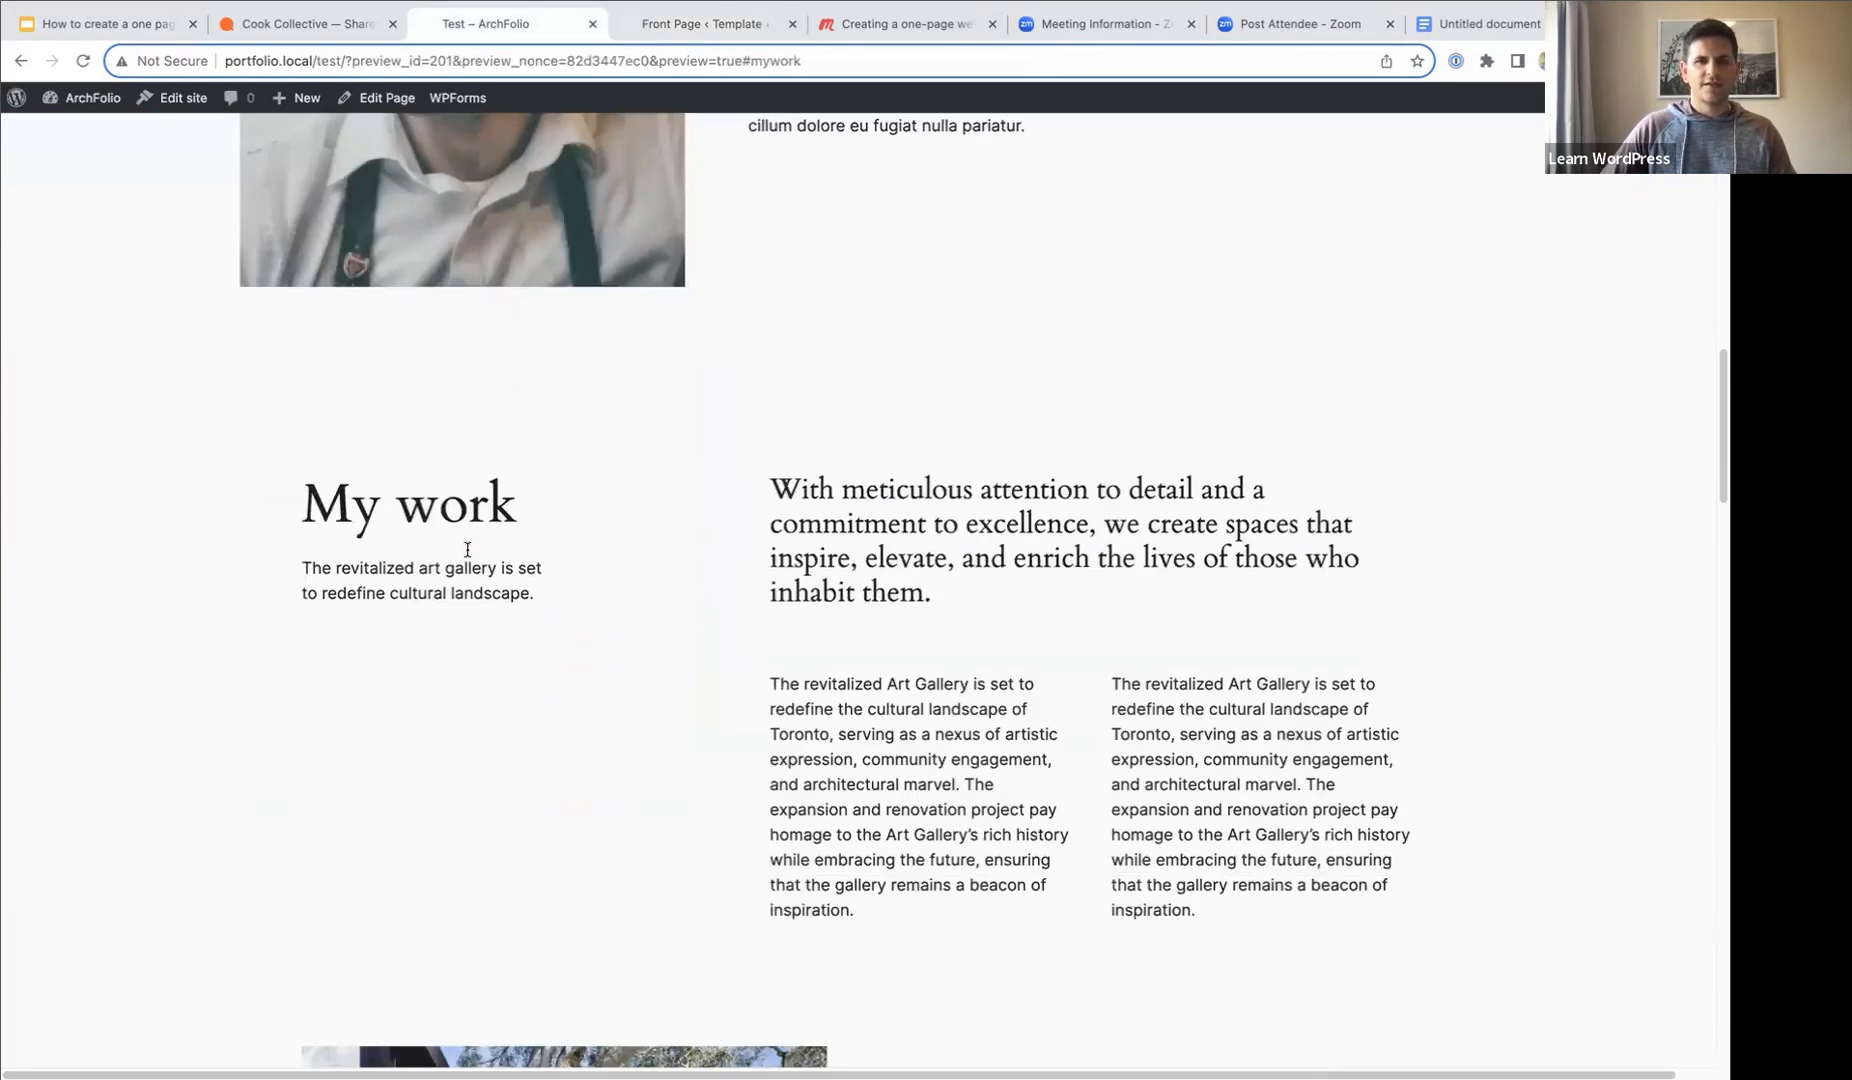
scroll(466, 550, "down", 2)
left_click(701, 30)
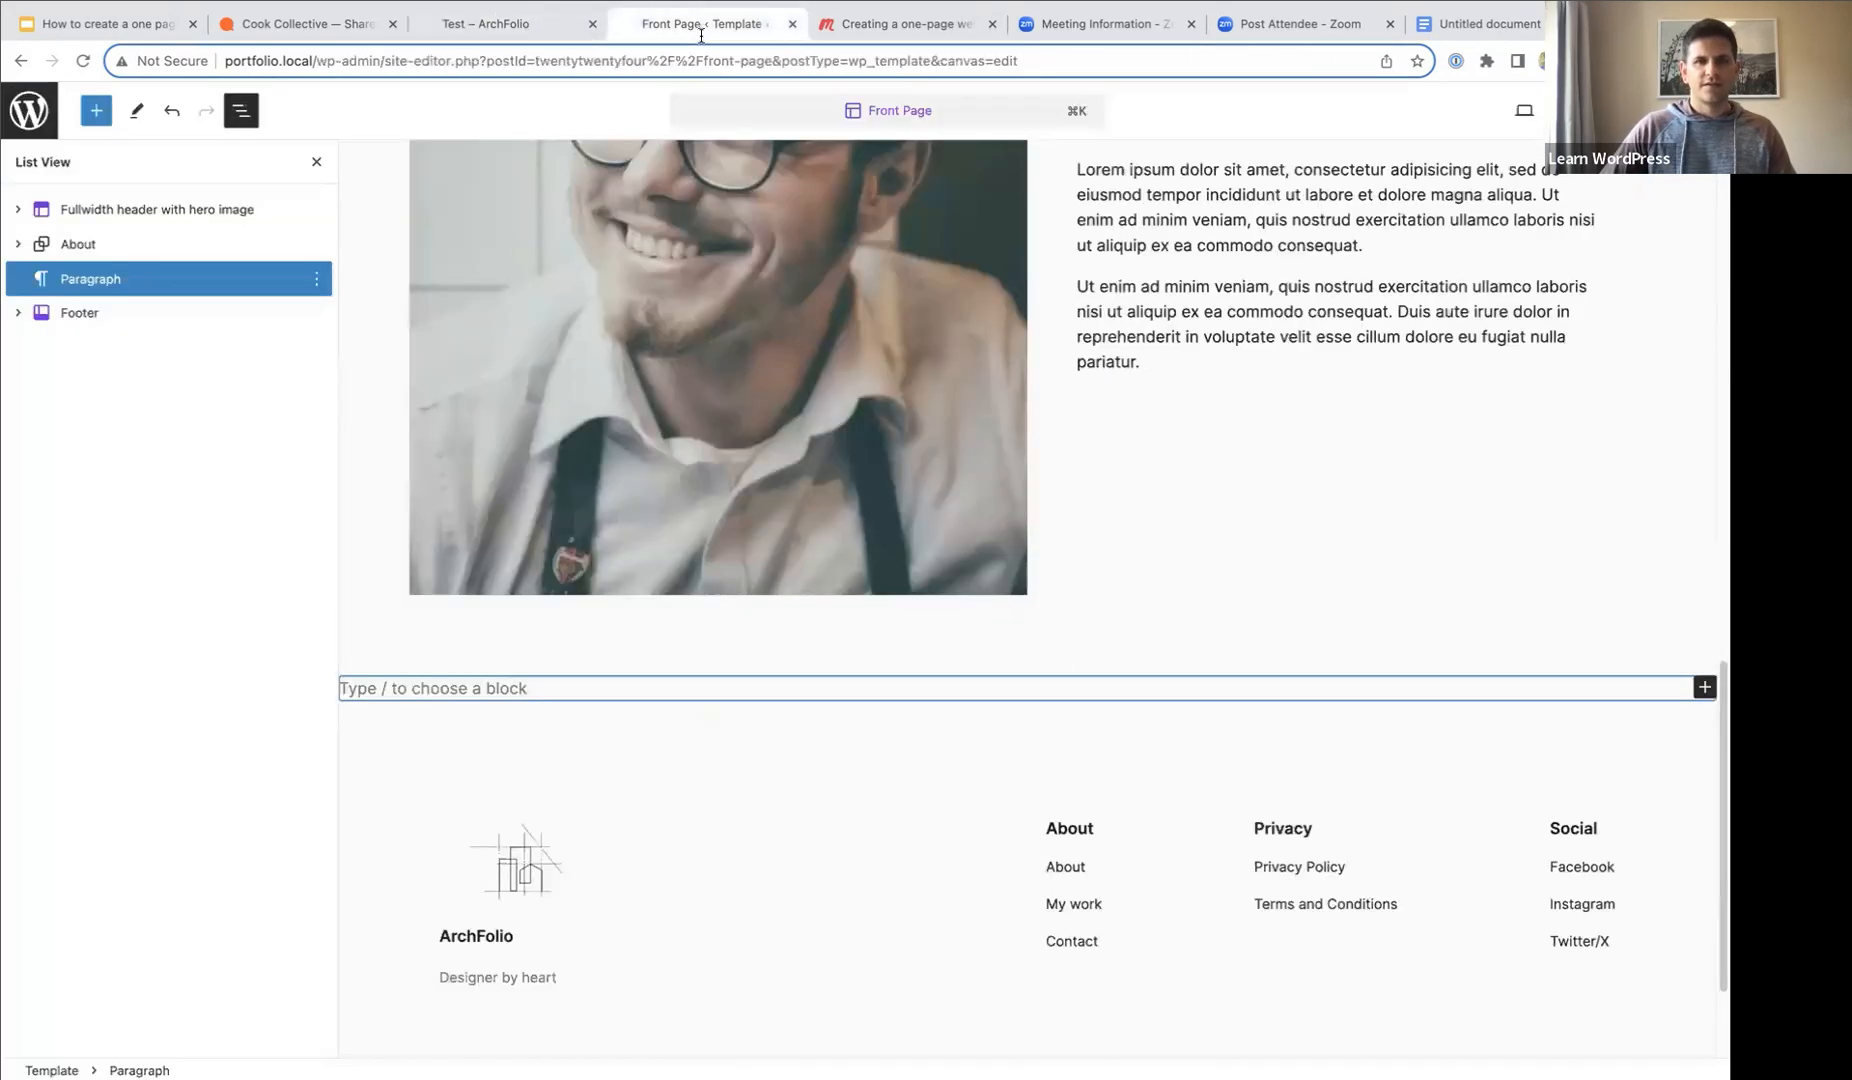
scroll(710, 500, "up", 6)
scroll(640, 460, "up", 2)
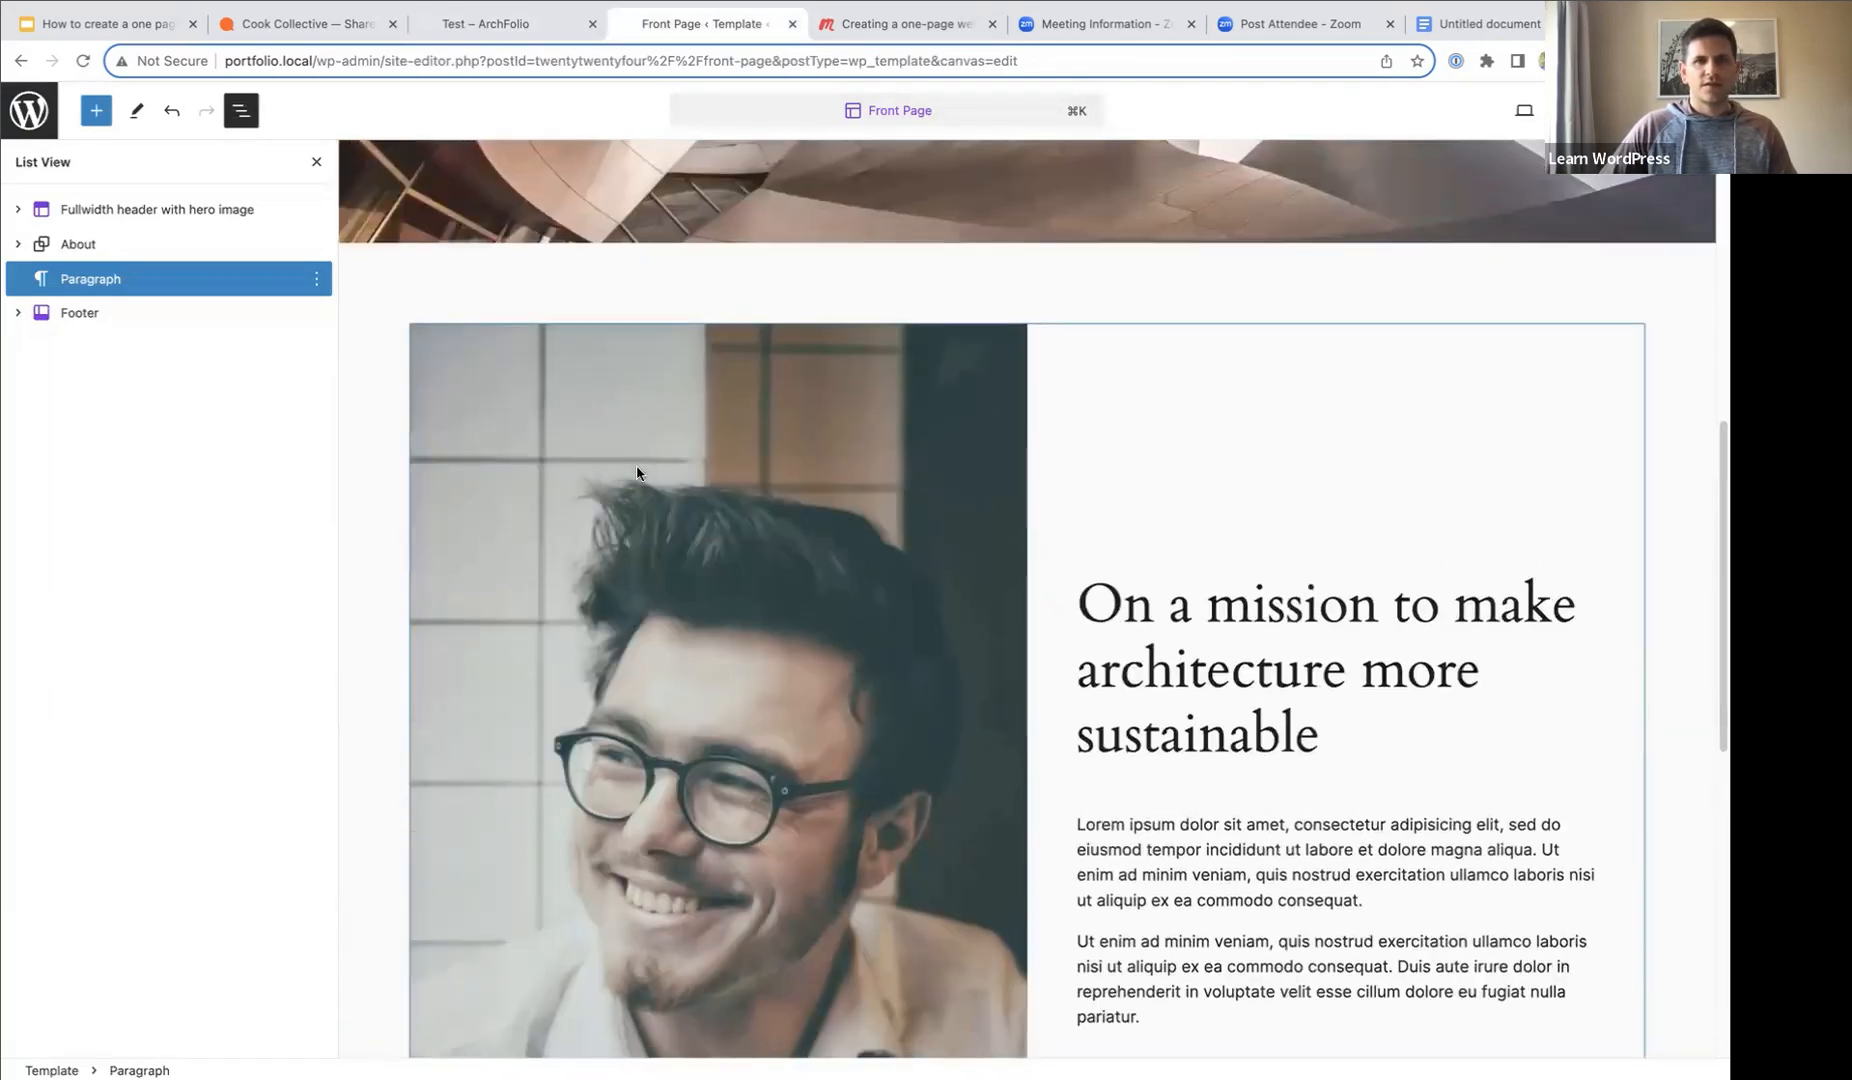
left_click(579, 411)
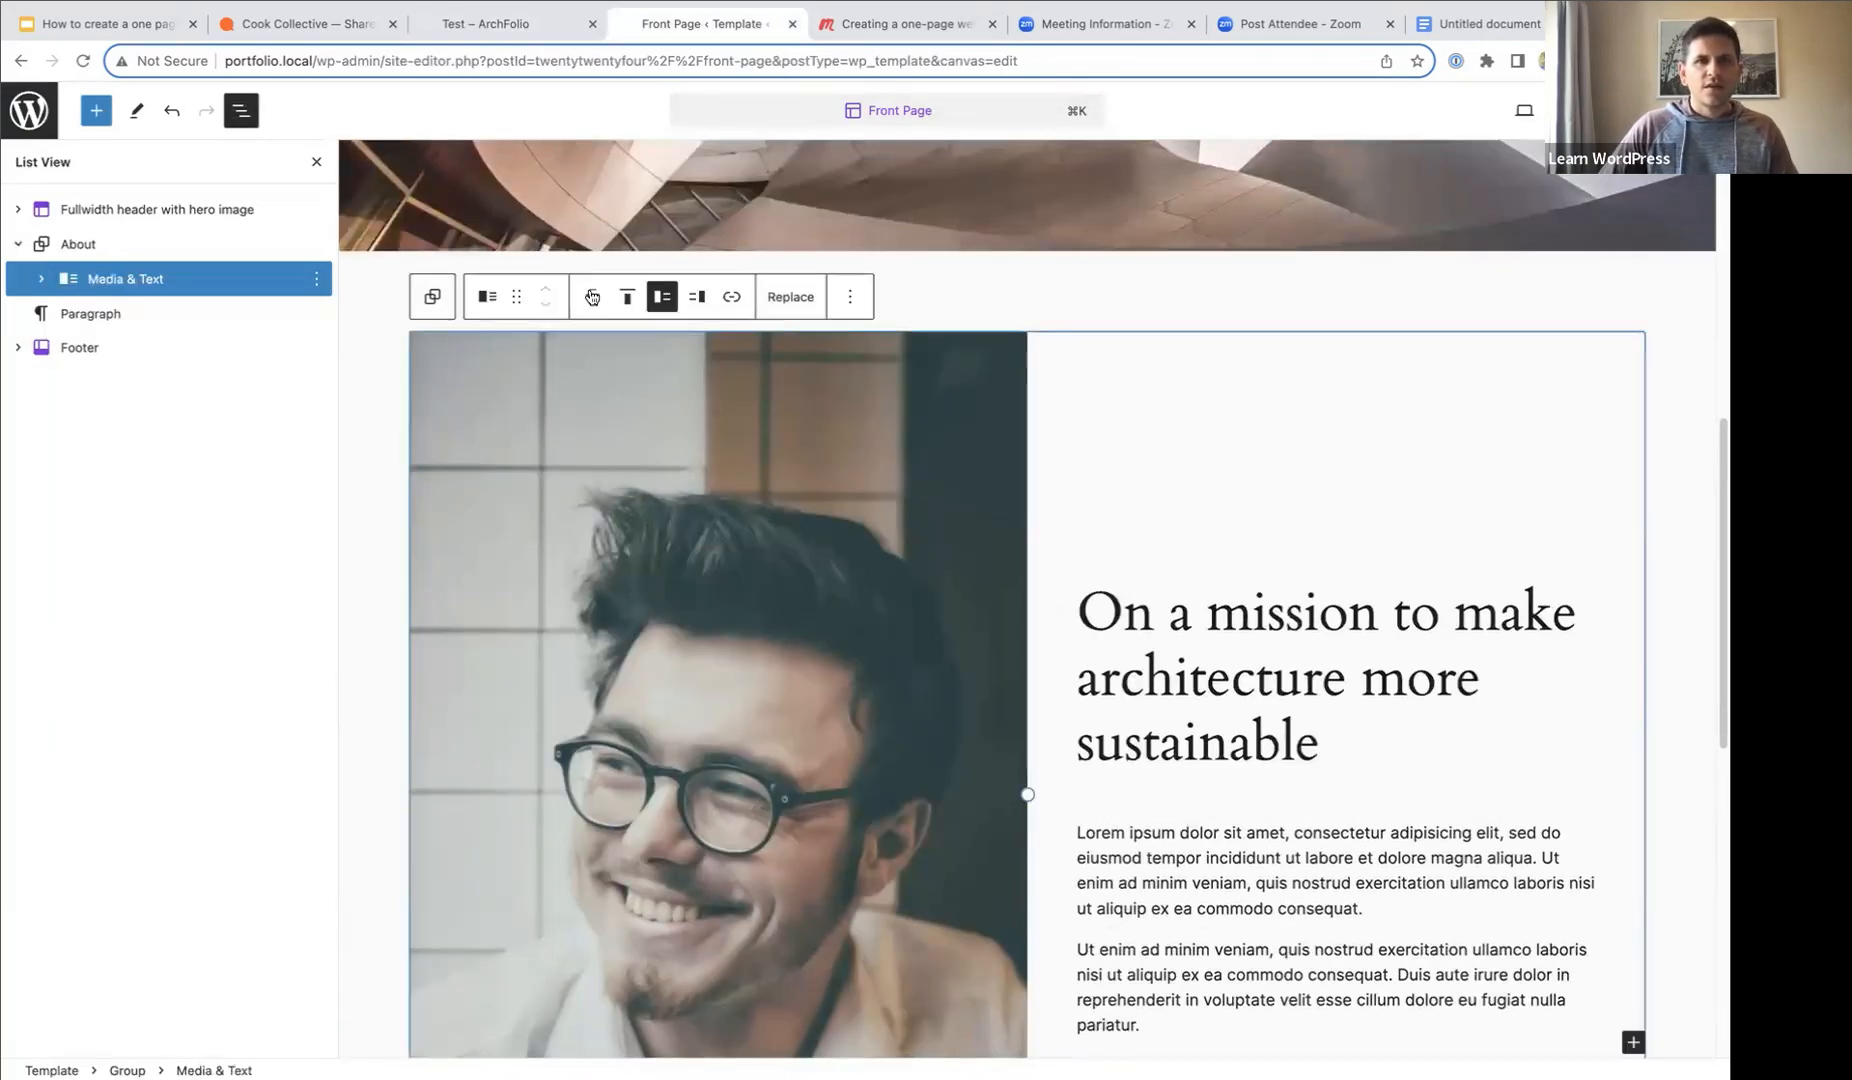
left_click(593, 300)
left_click(591, 302)
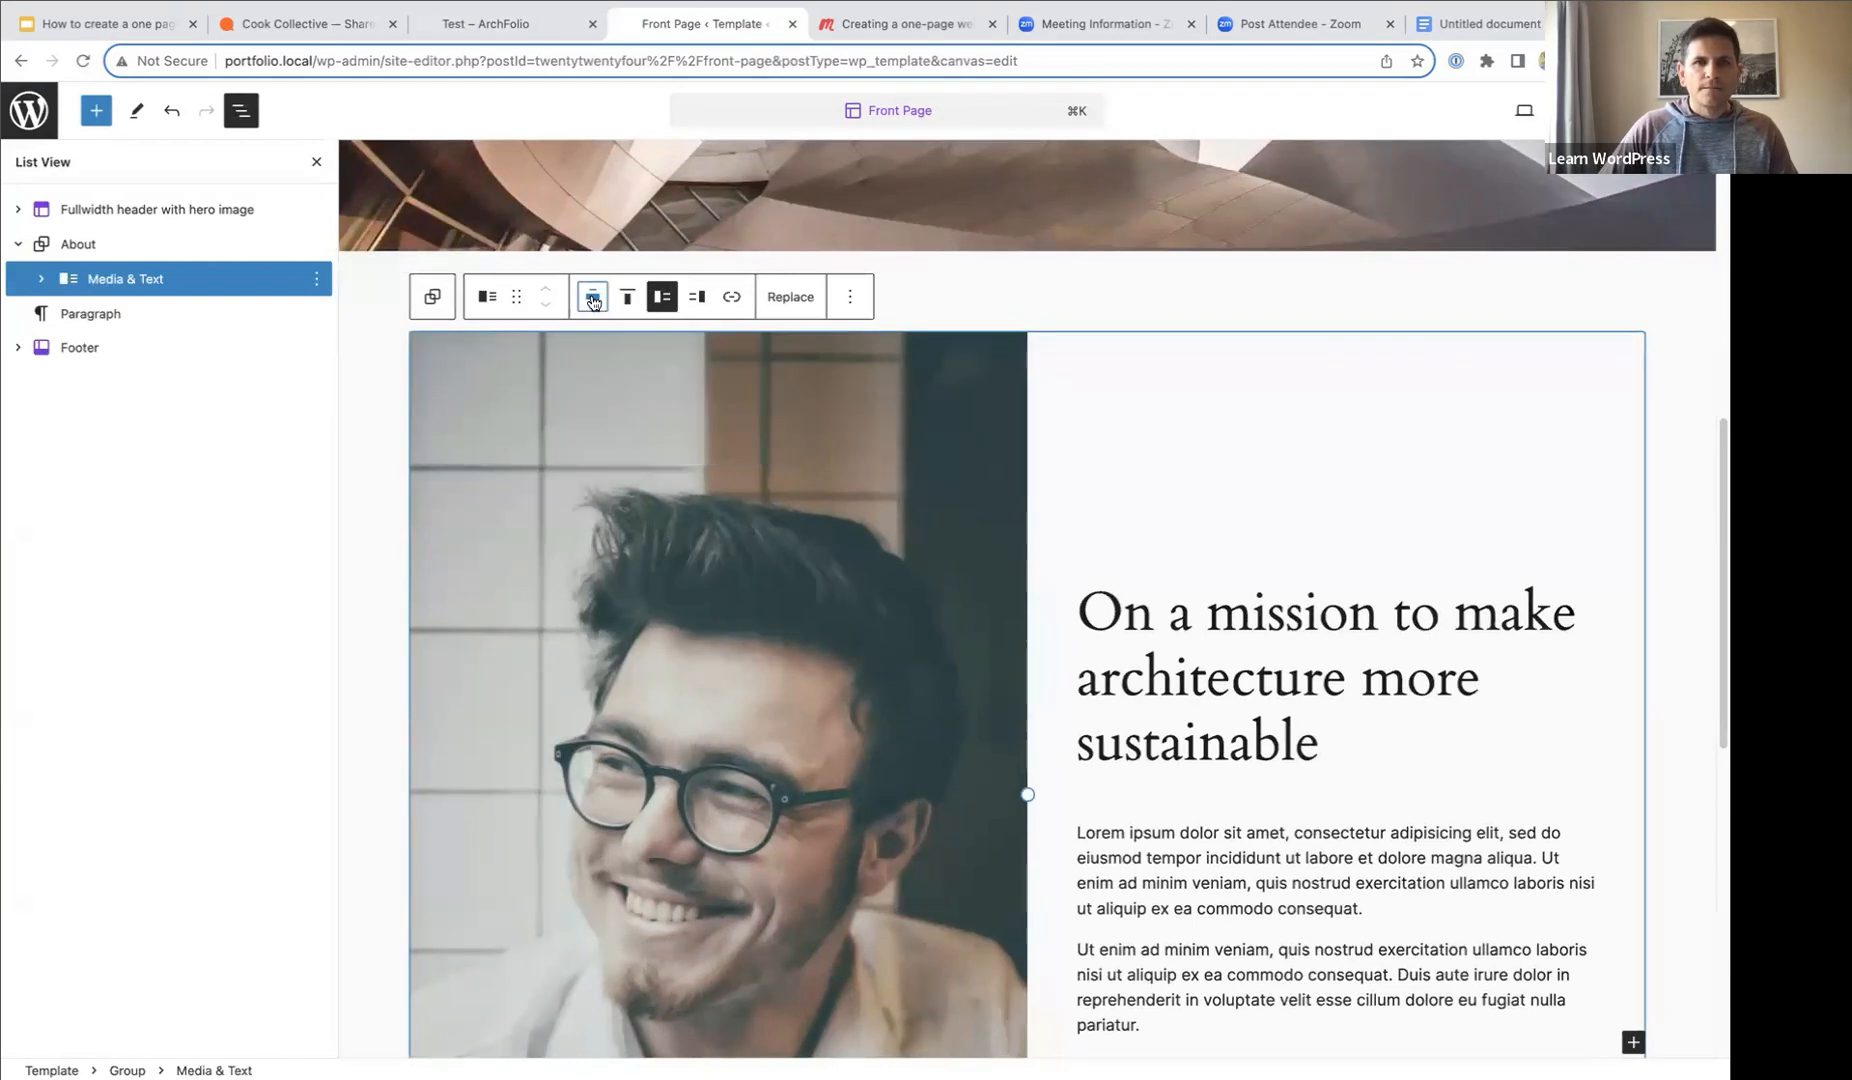
left_click(72, 246)
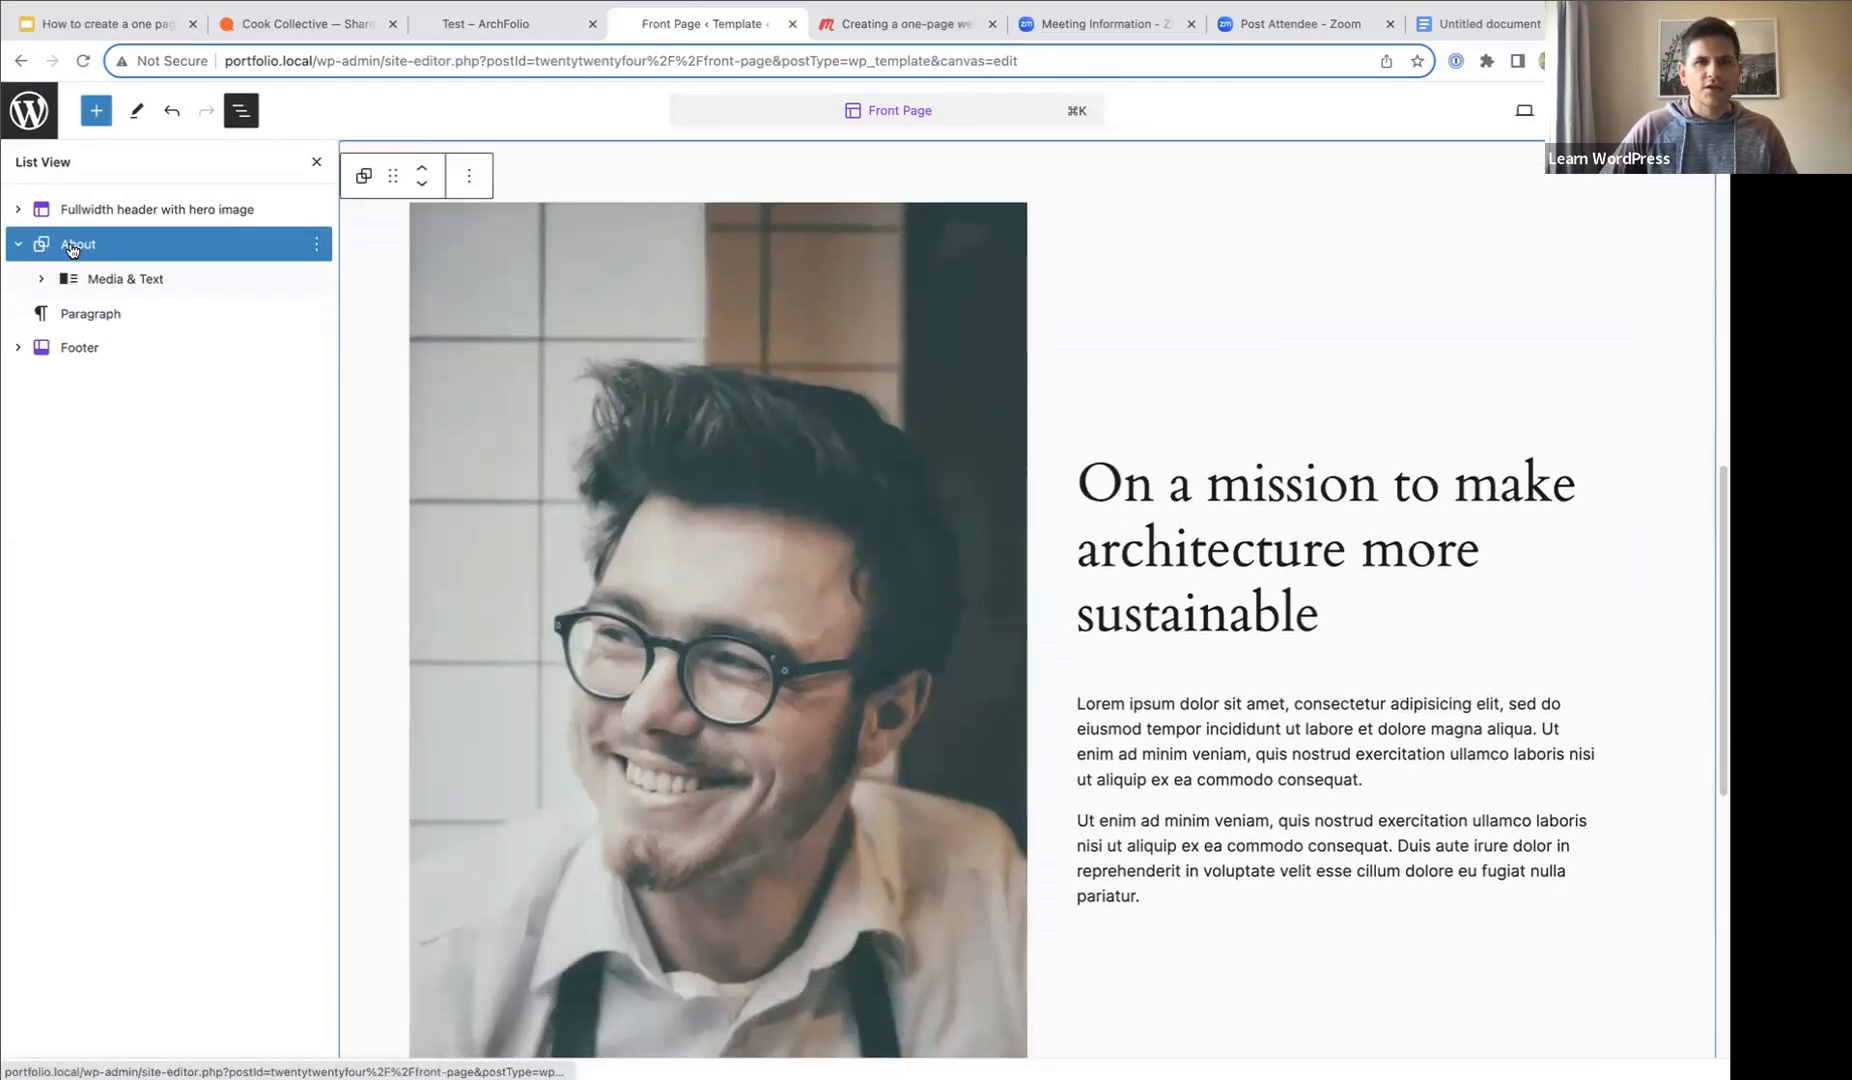
- Set the media width of the About group's Media & Text block to 40
left_click(530, 479)
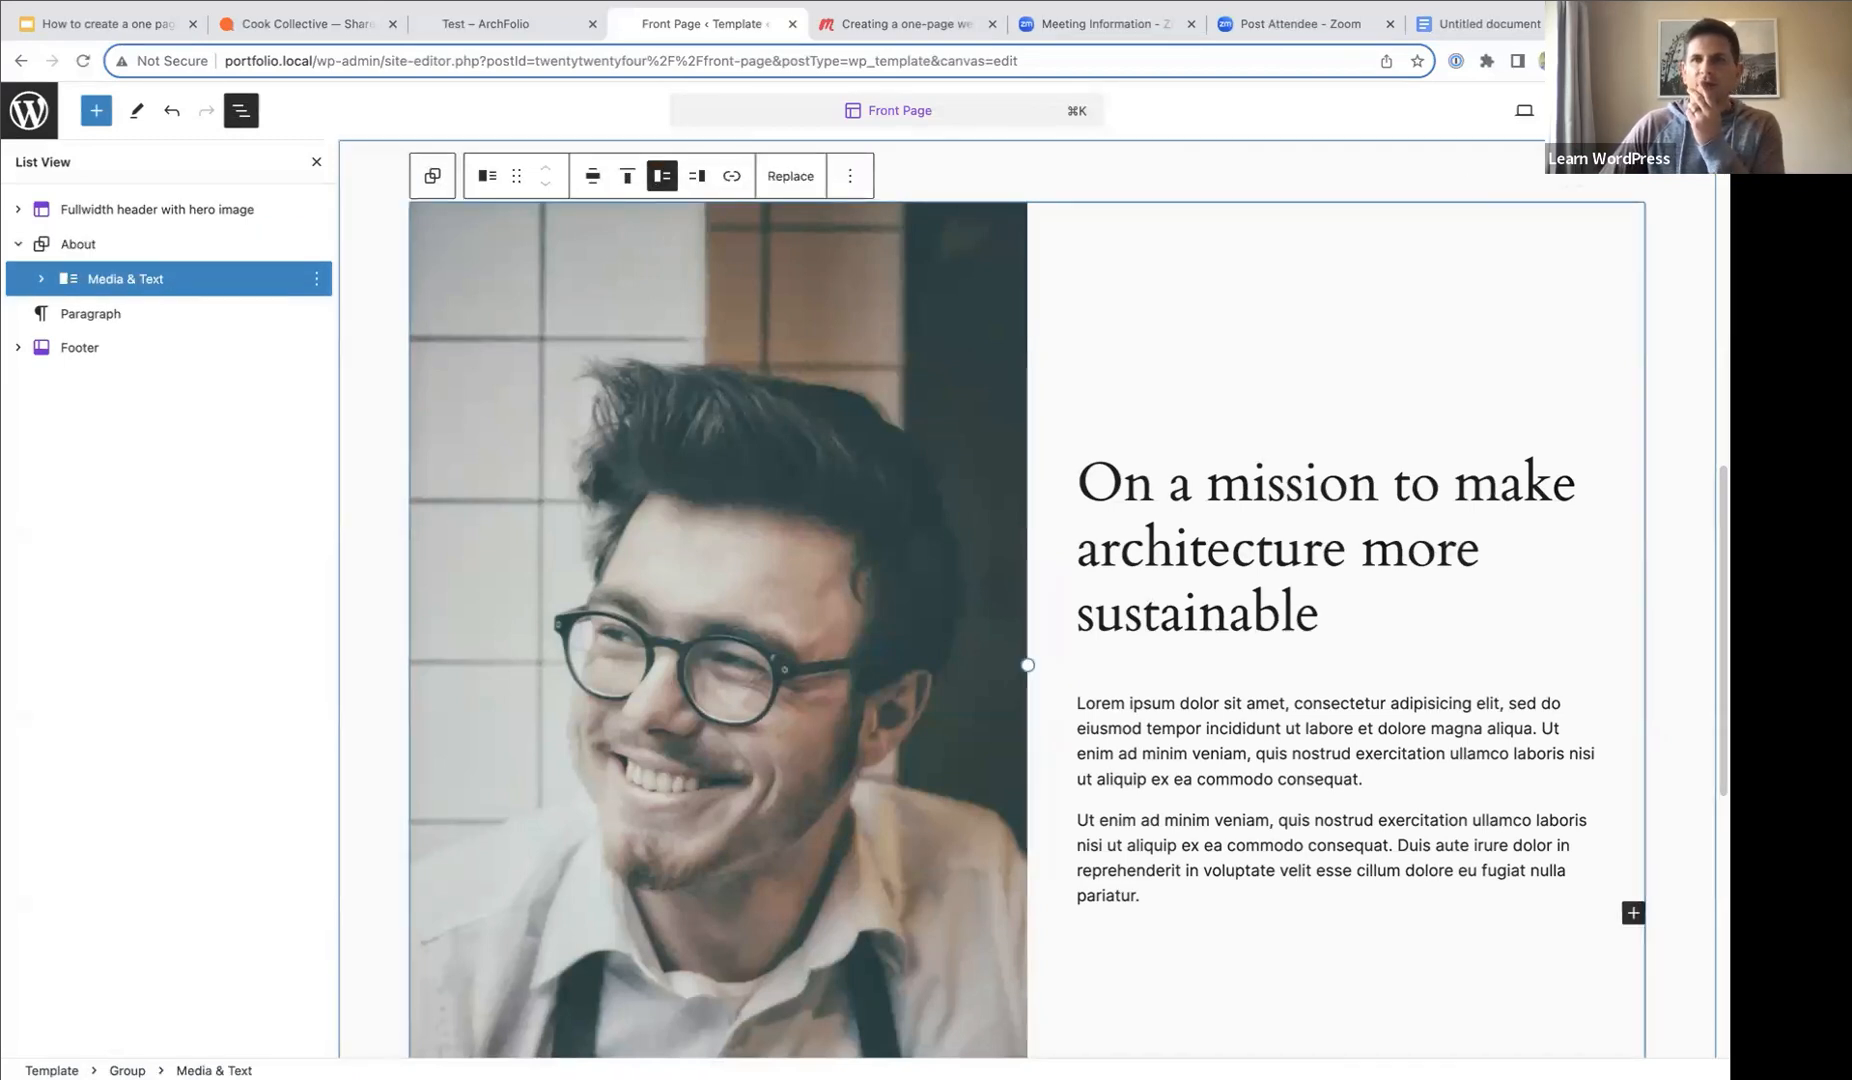
left_click(1668, 111)
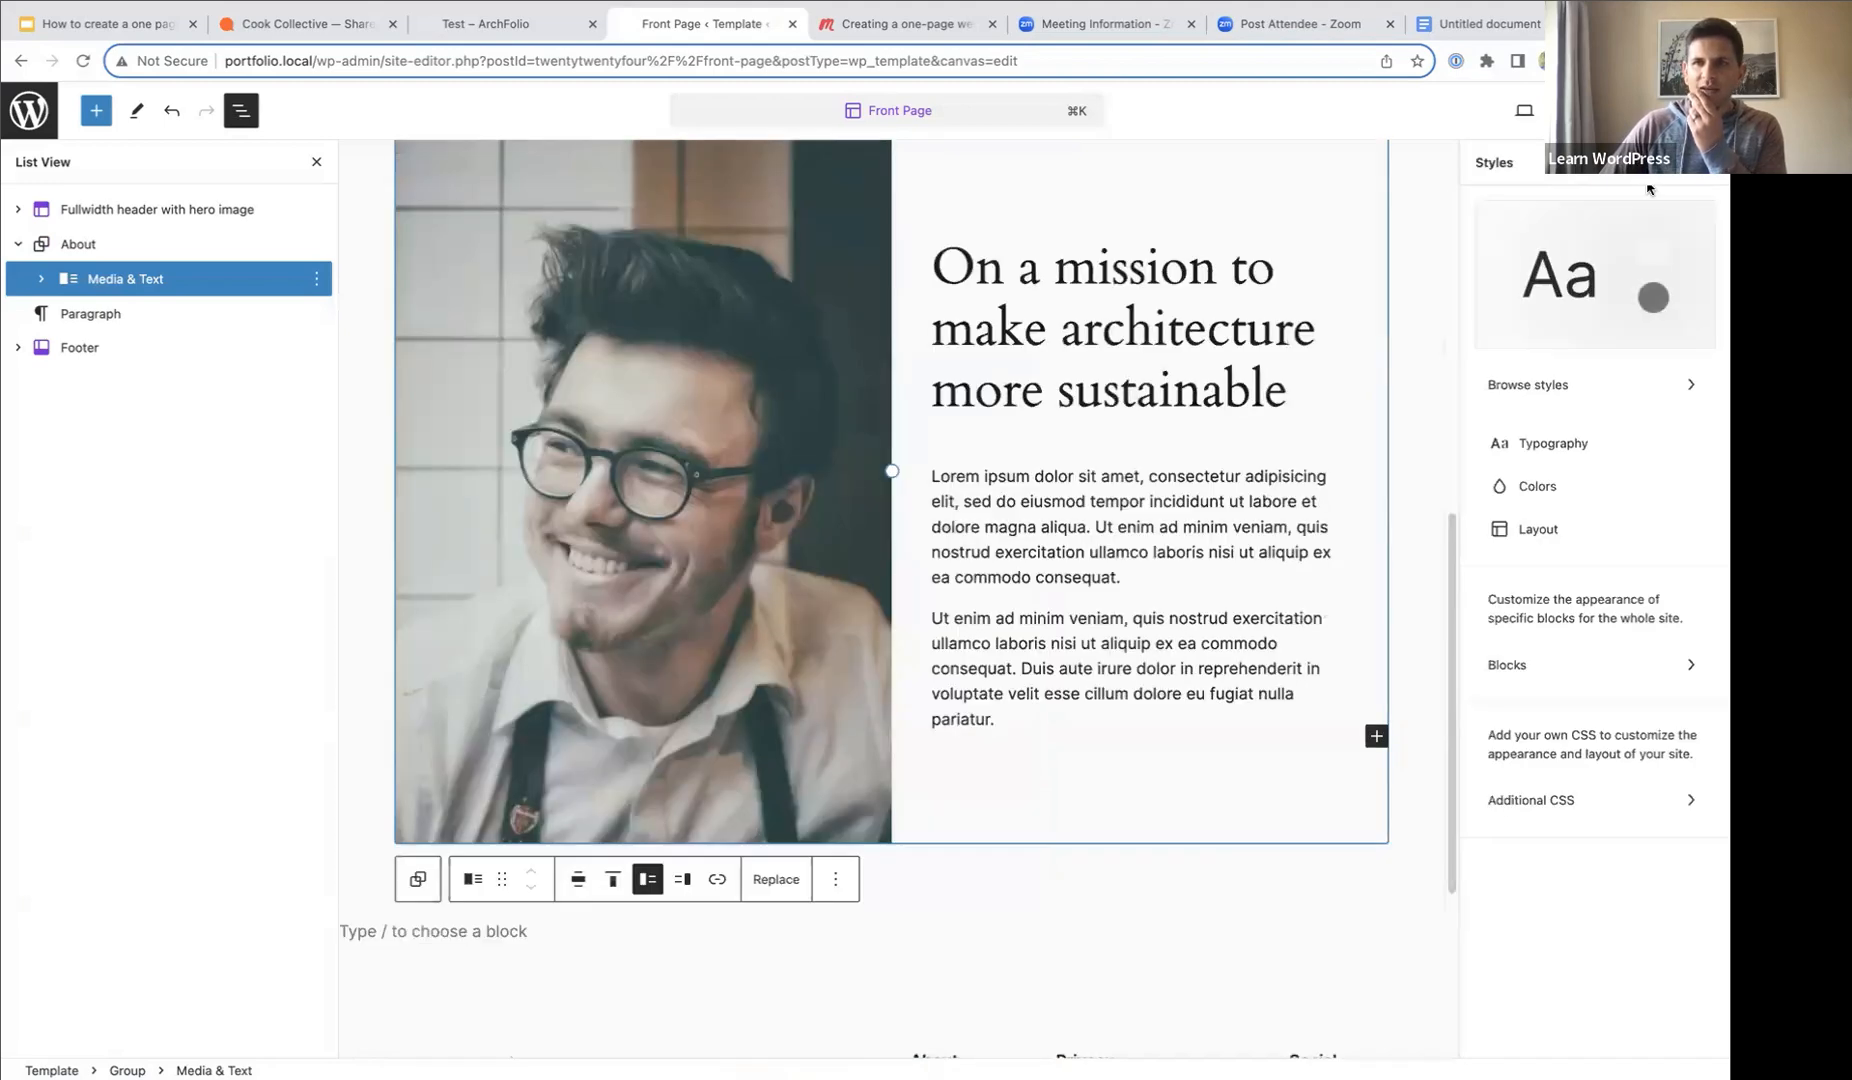
left_click(1634, 111)
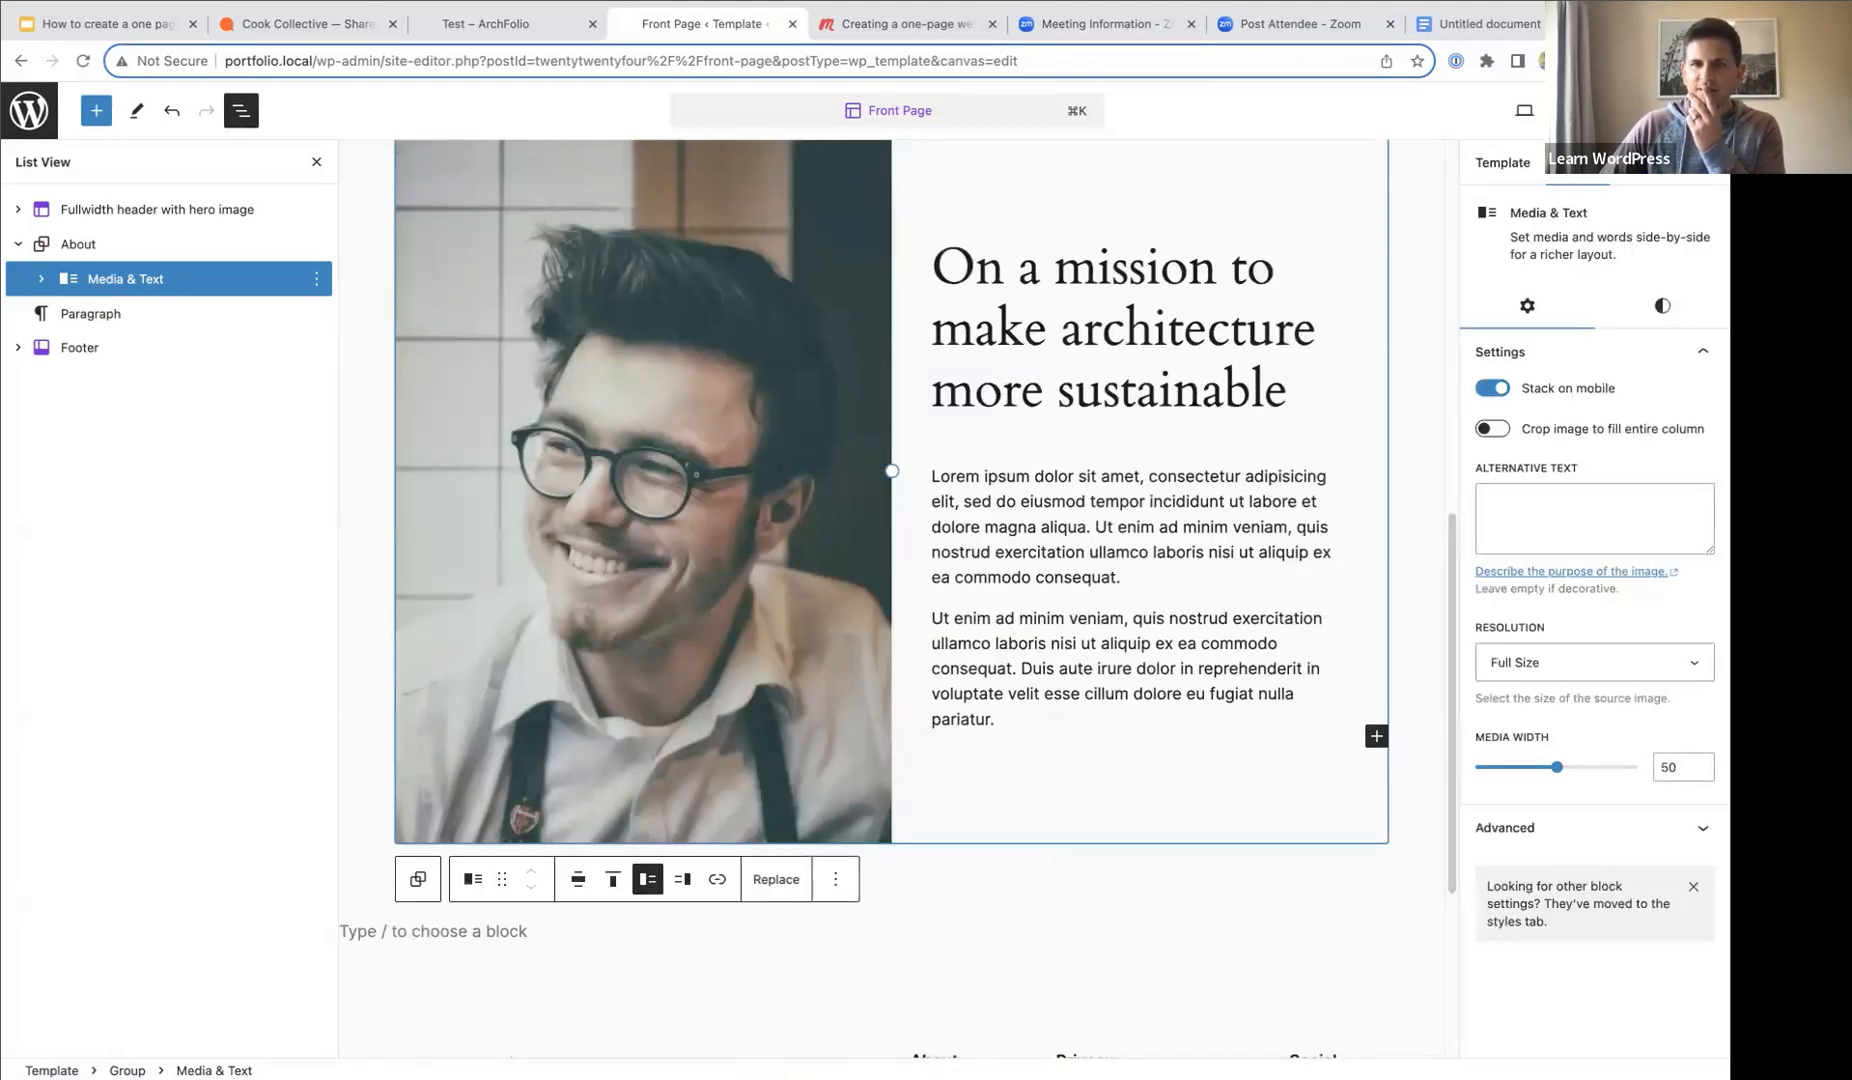
left_click(1557, 768)
left_click_drag(1557, 768, 1534, 768)
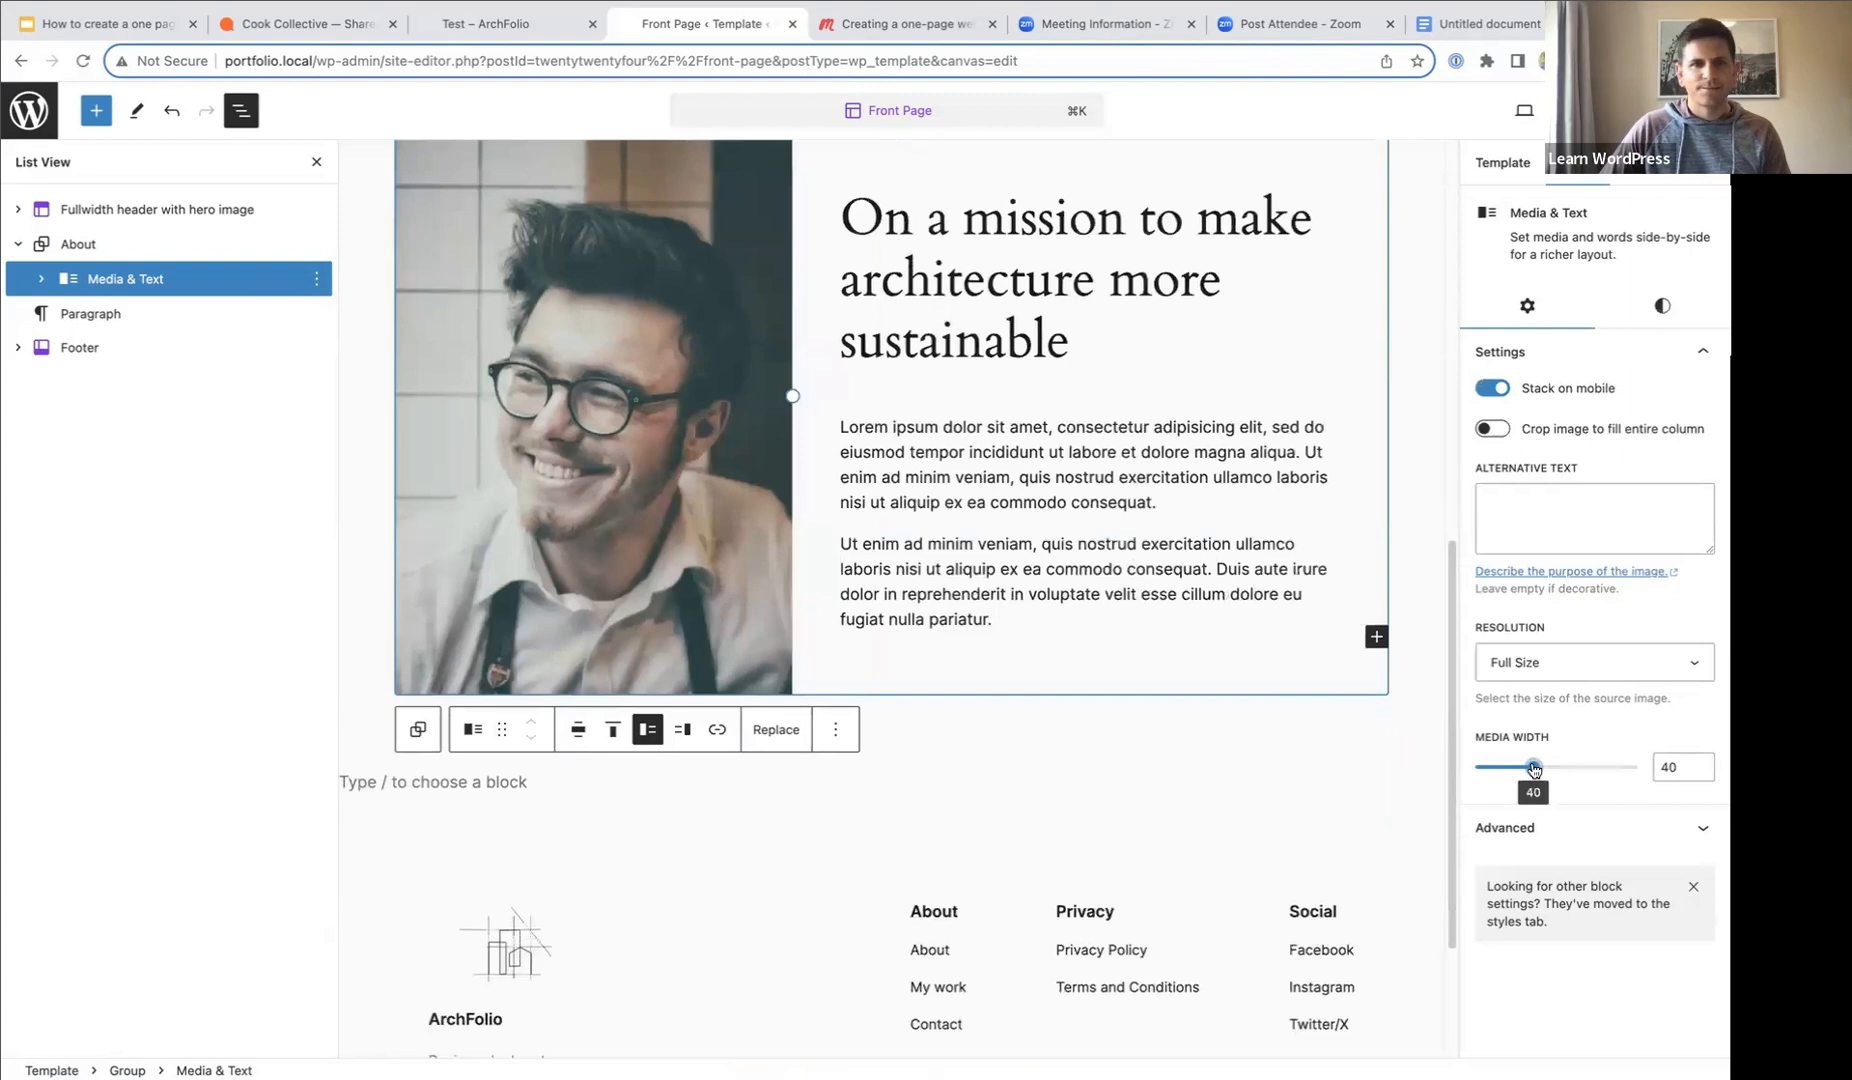
scroll(503, 430, "up", 5)
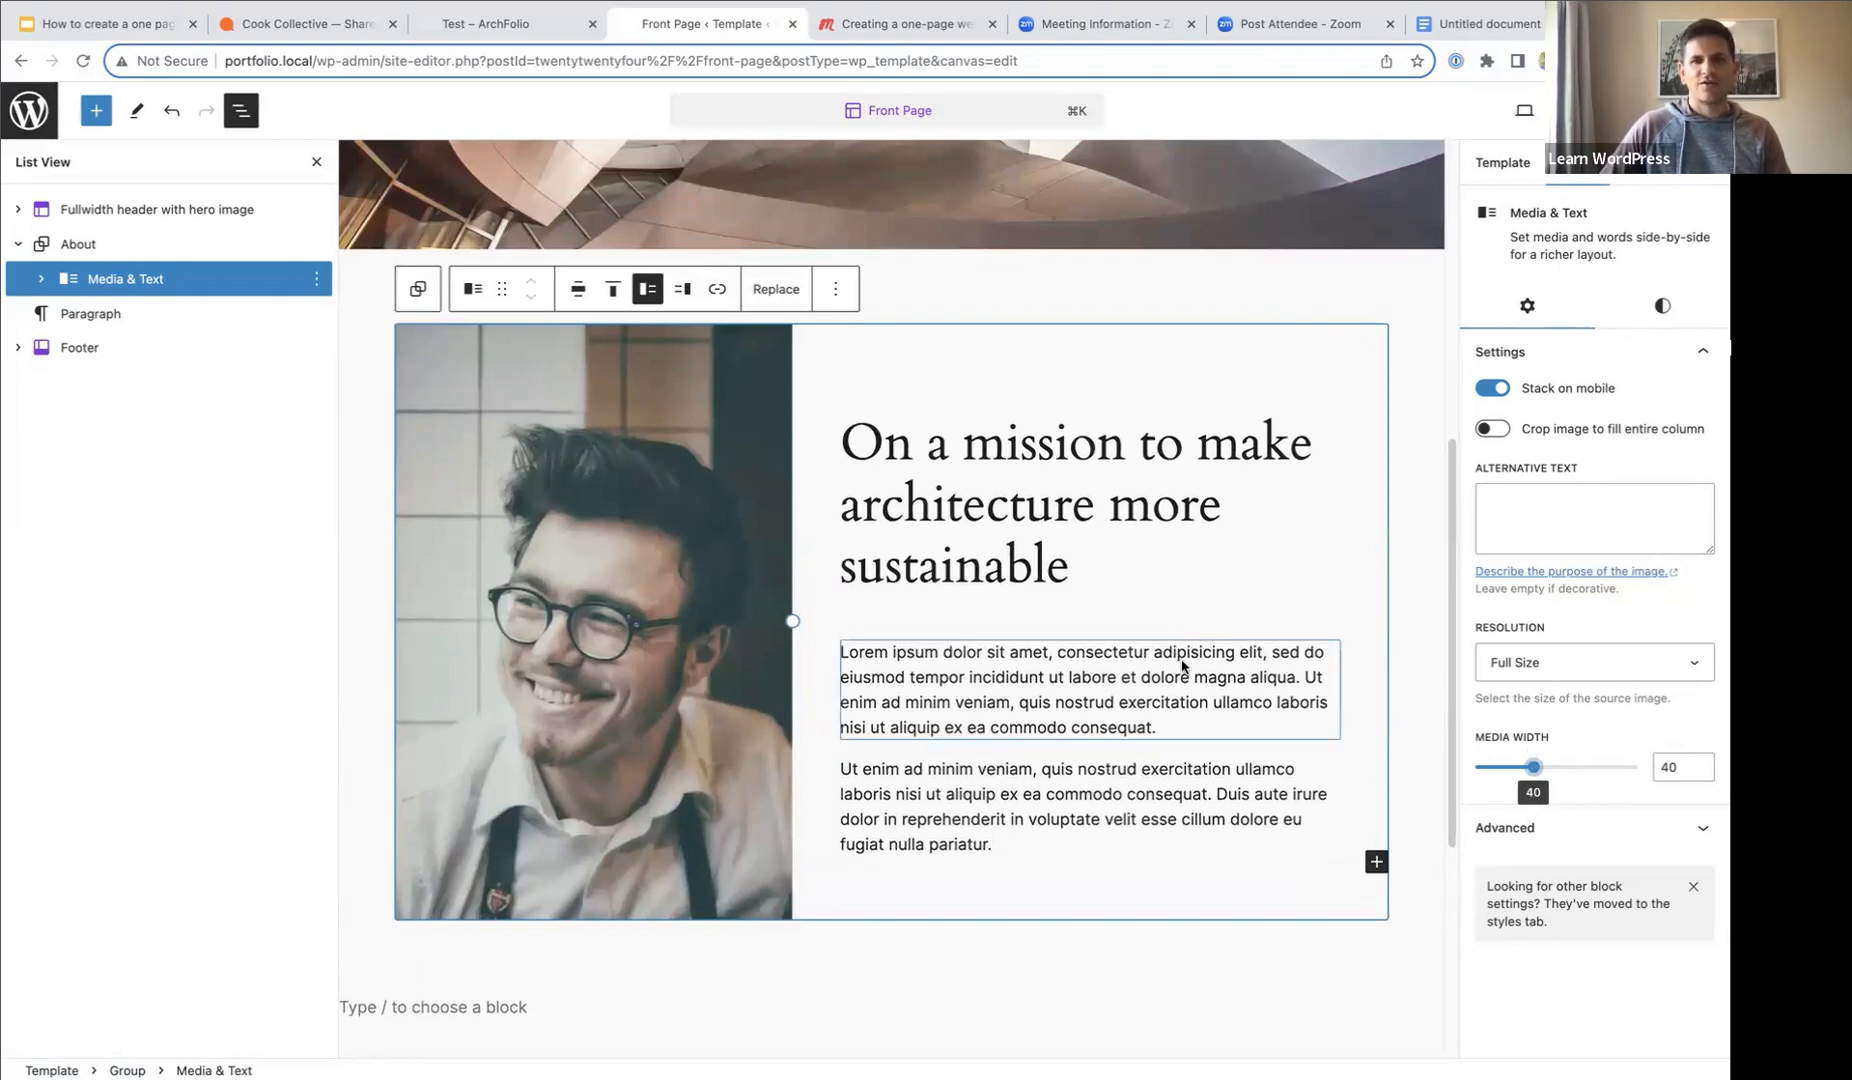
scroll(1150, 665, "down", 2)
scroll(773, 611, "down", 1)
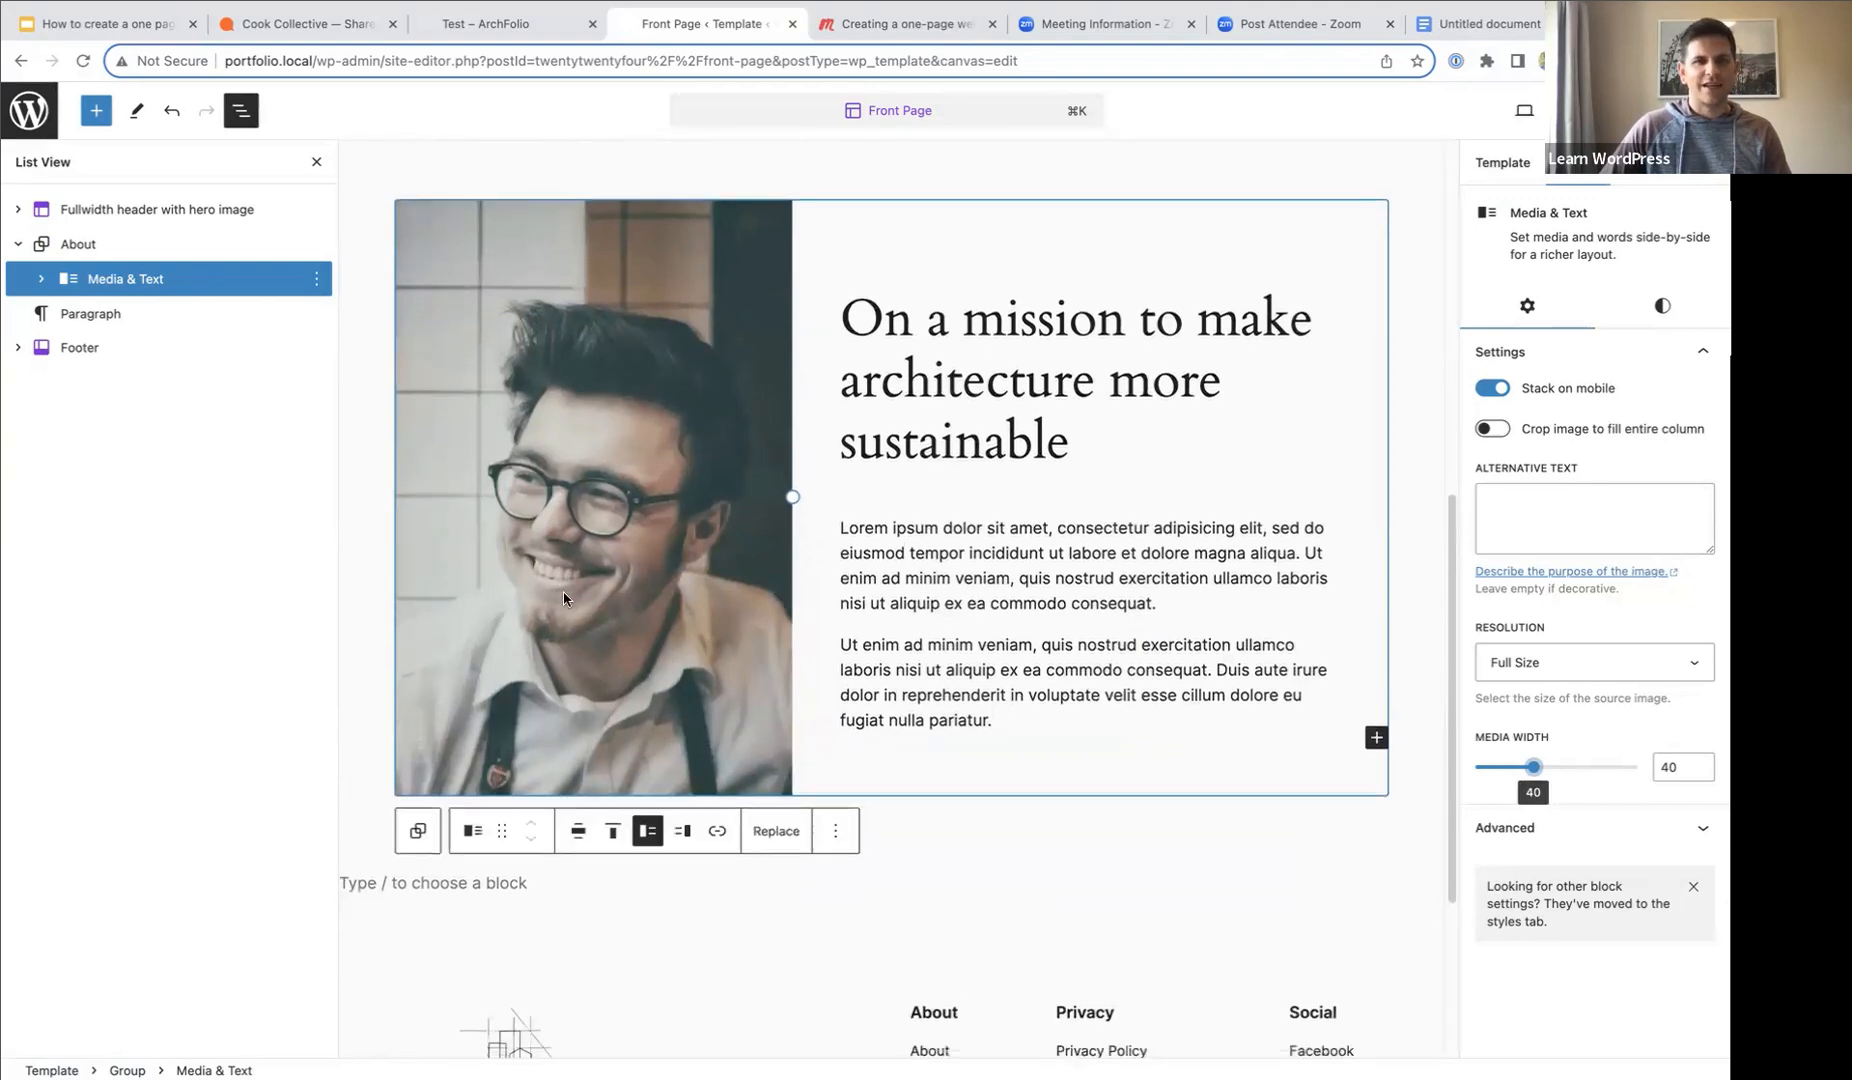
- Insert the Project details pattern from the Portfolio category in place of the empty paragraph between About and the Footer
scroll(500, 560, "down", 6)
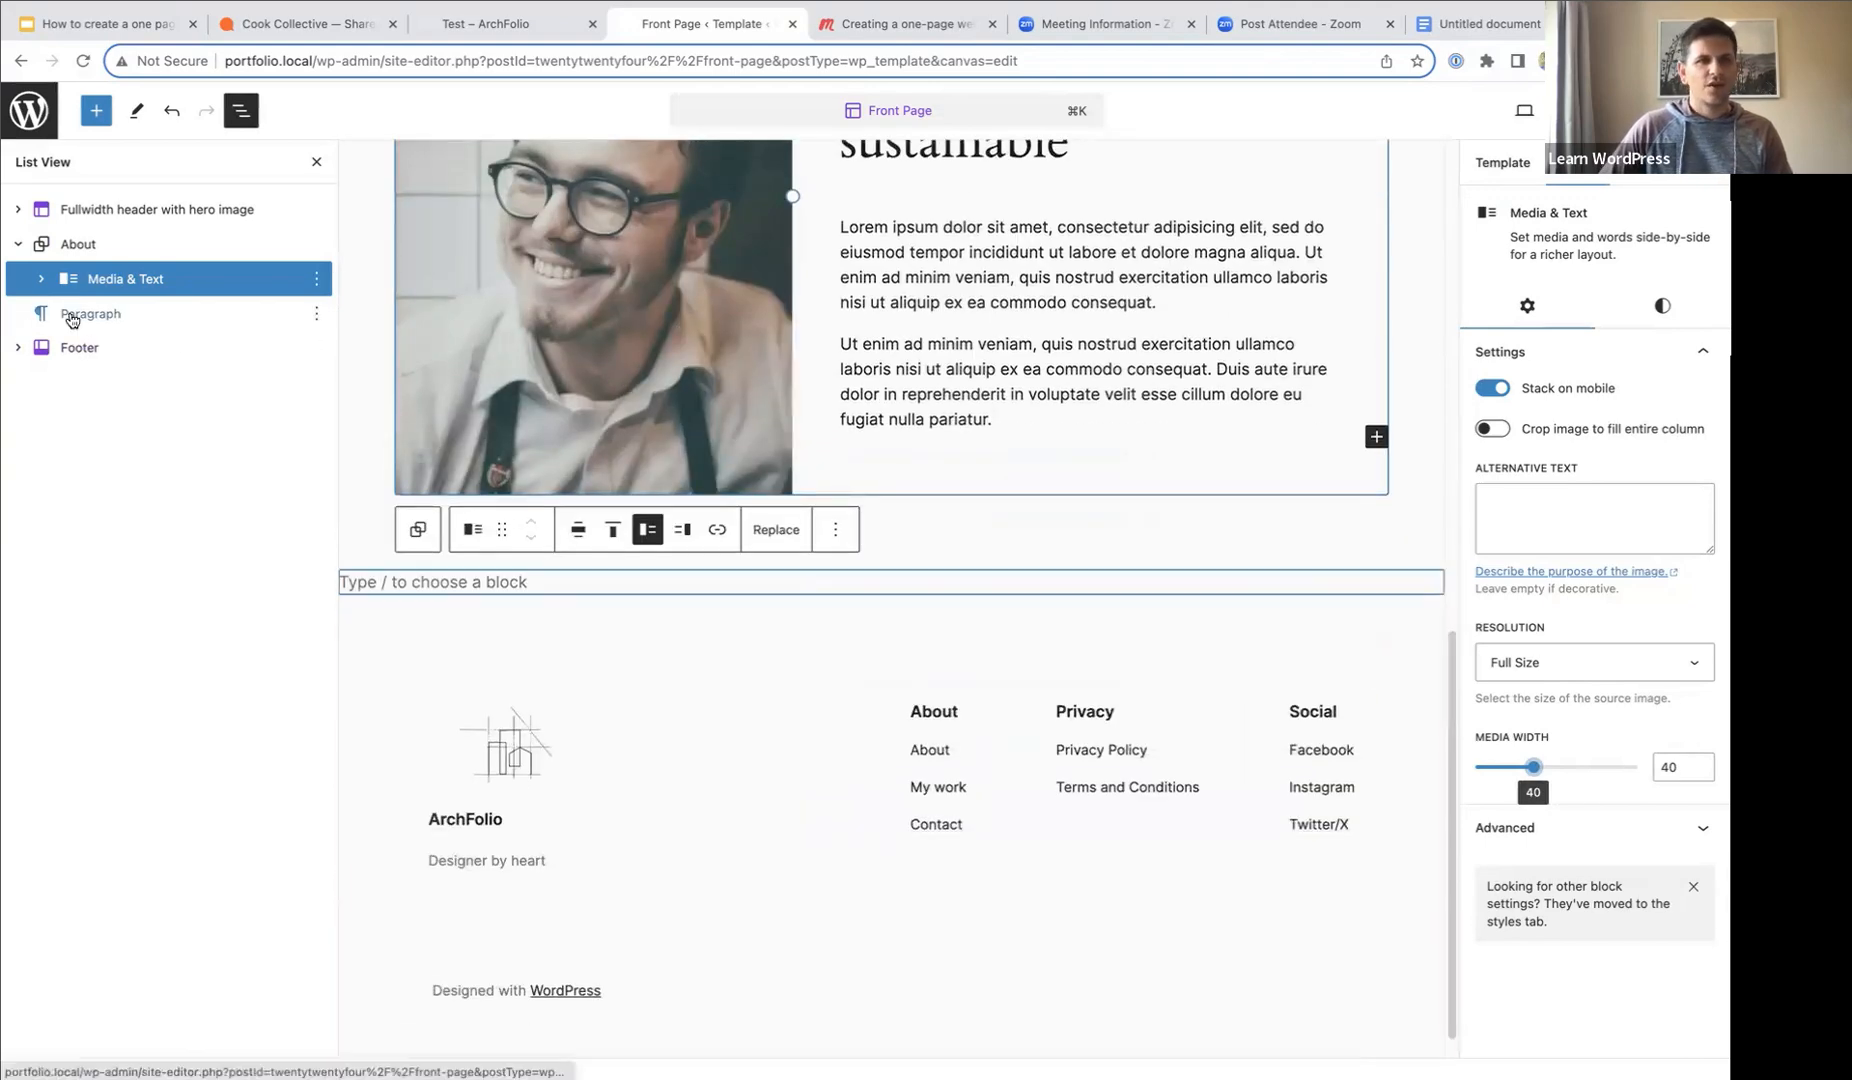
left_click(72, 316)
scroll(392, 575, "down", 1)
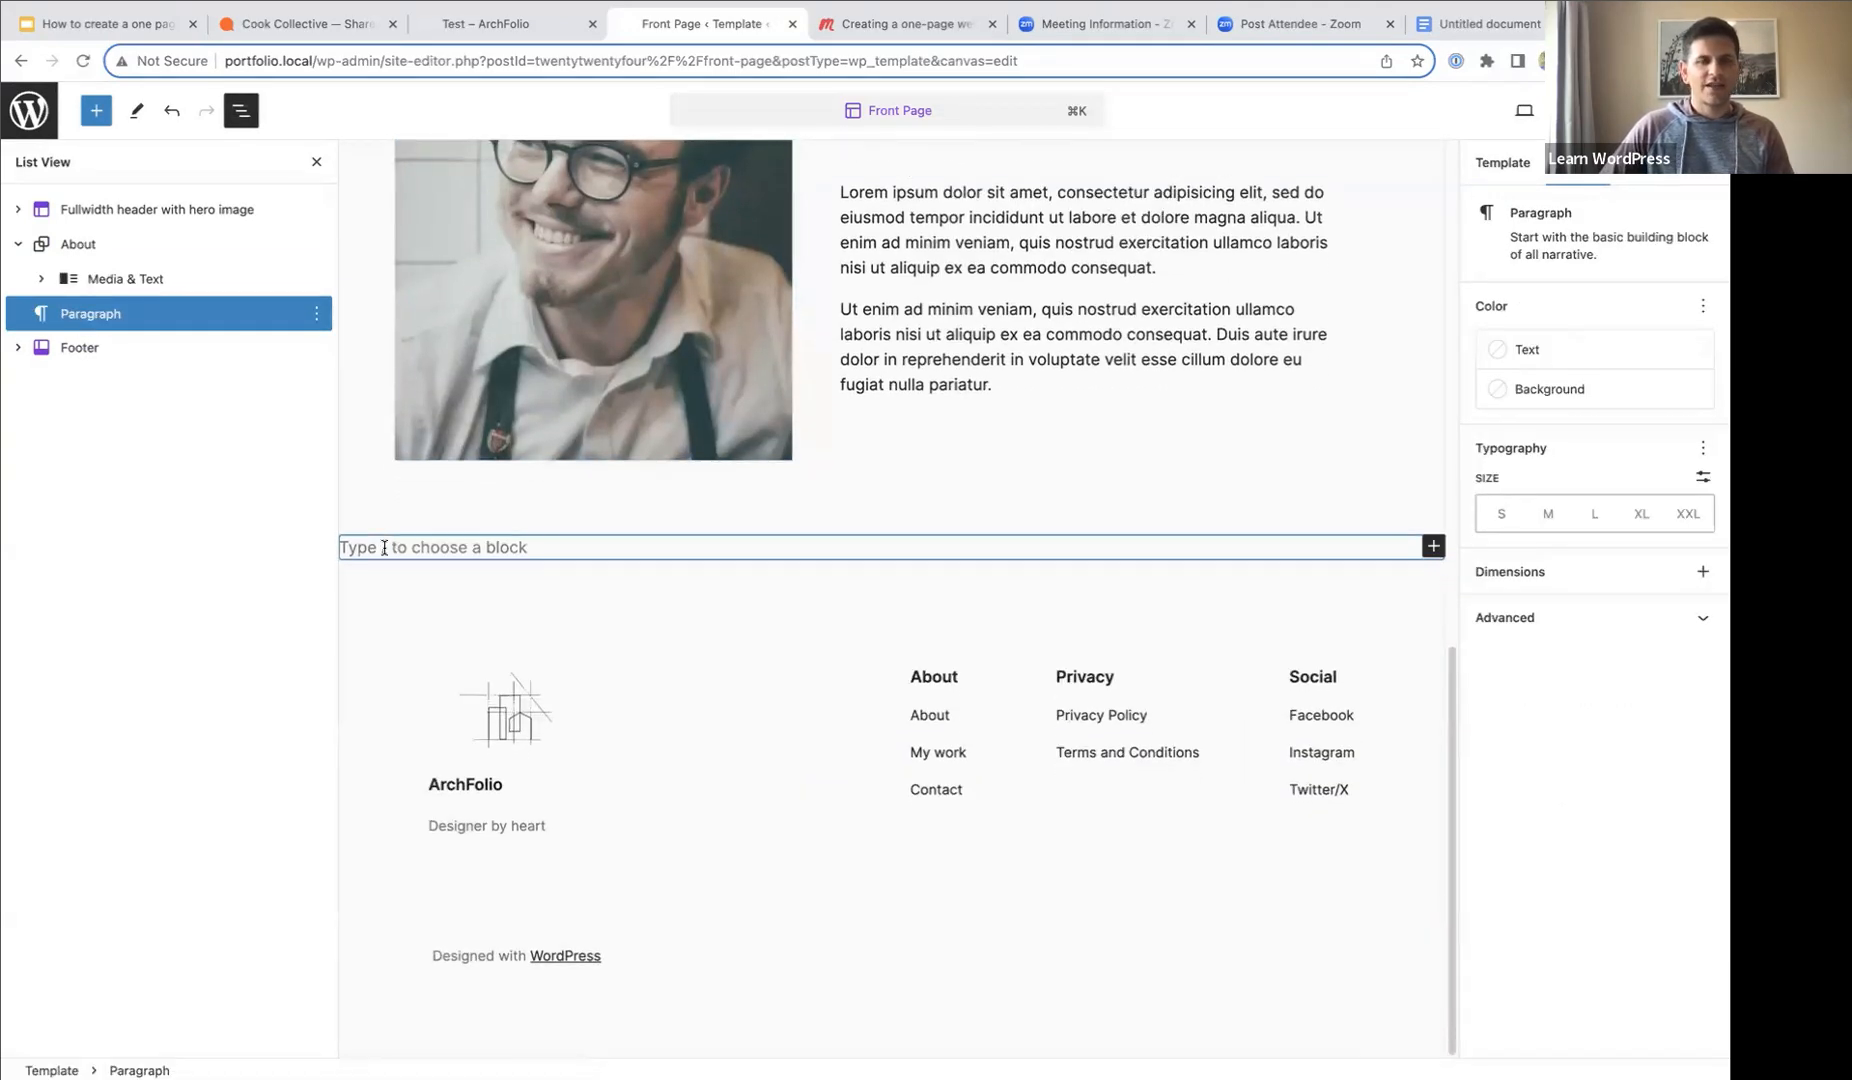
left_click(497, 30)
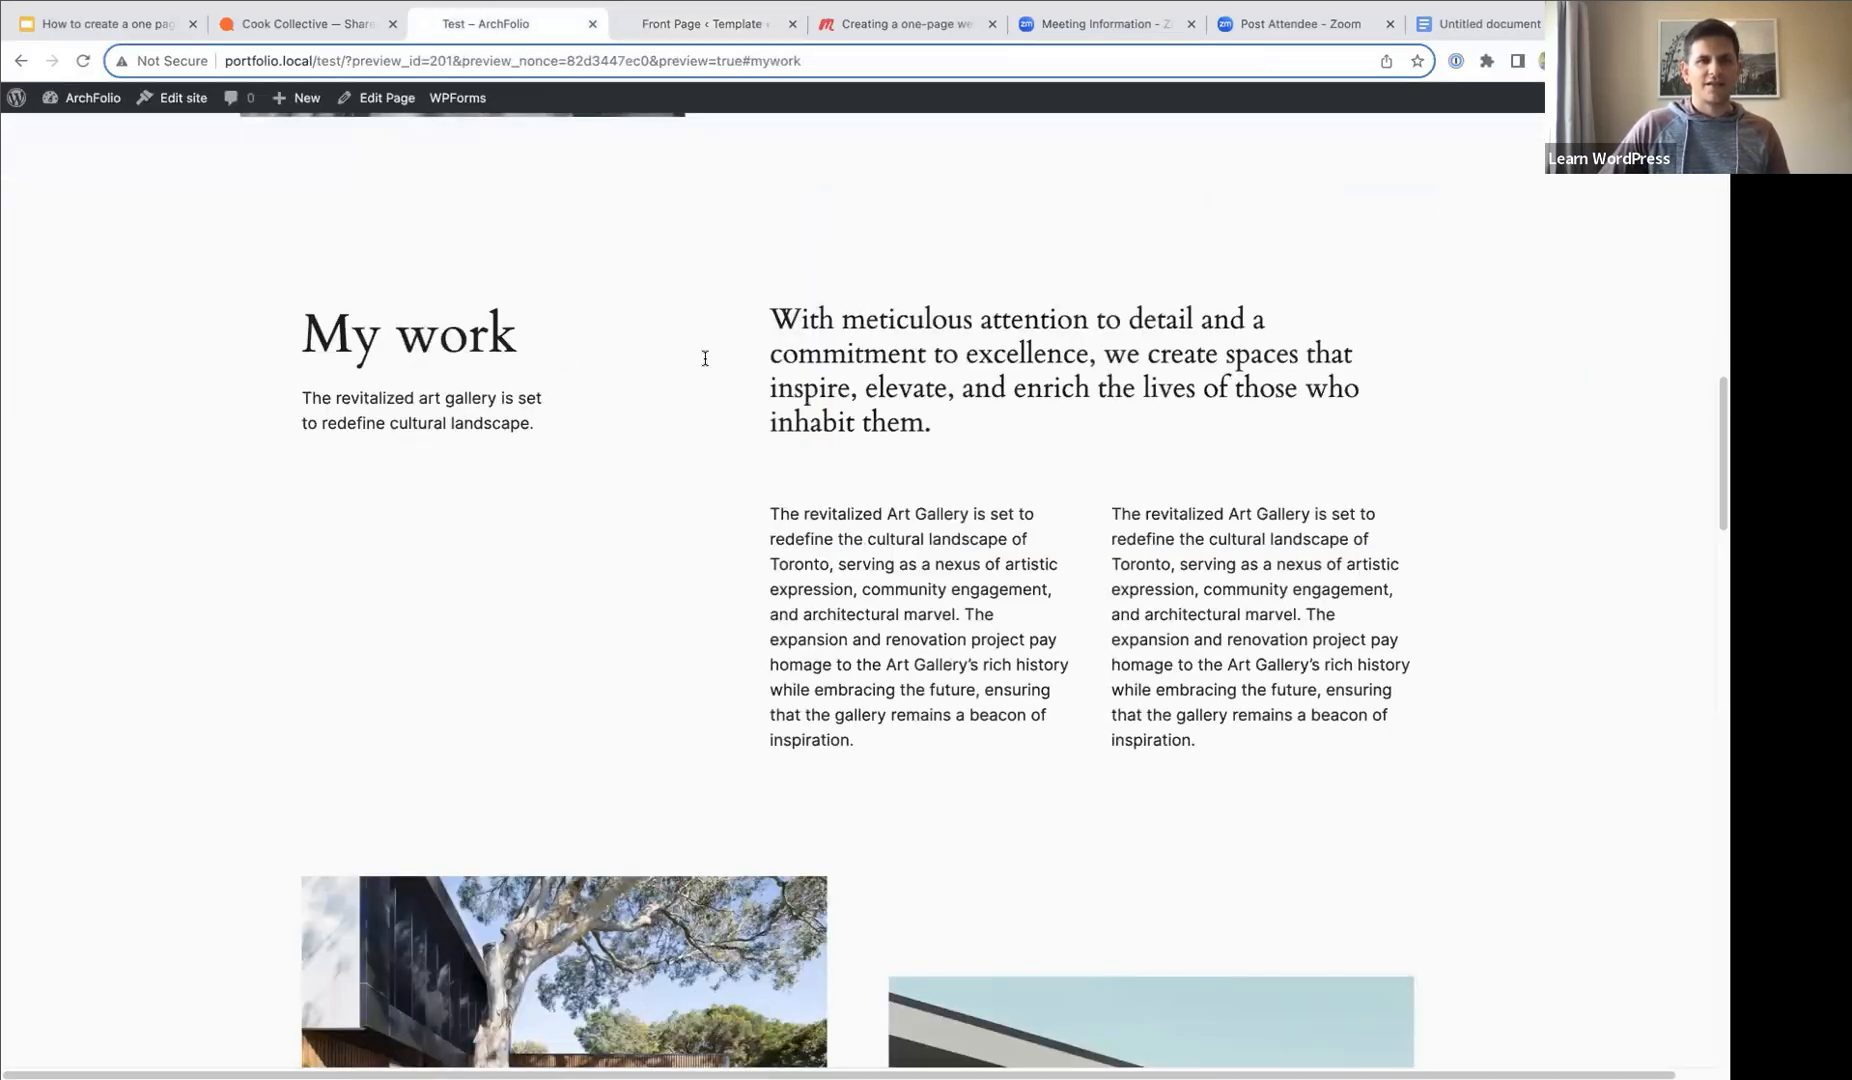
left_click(705, 28)
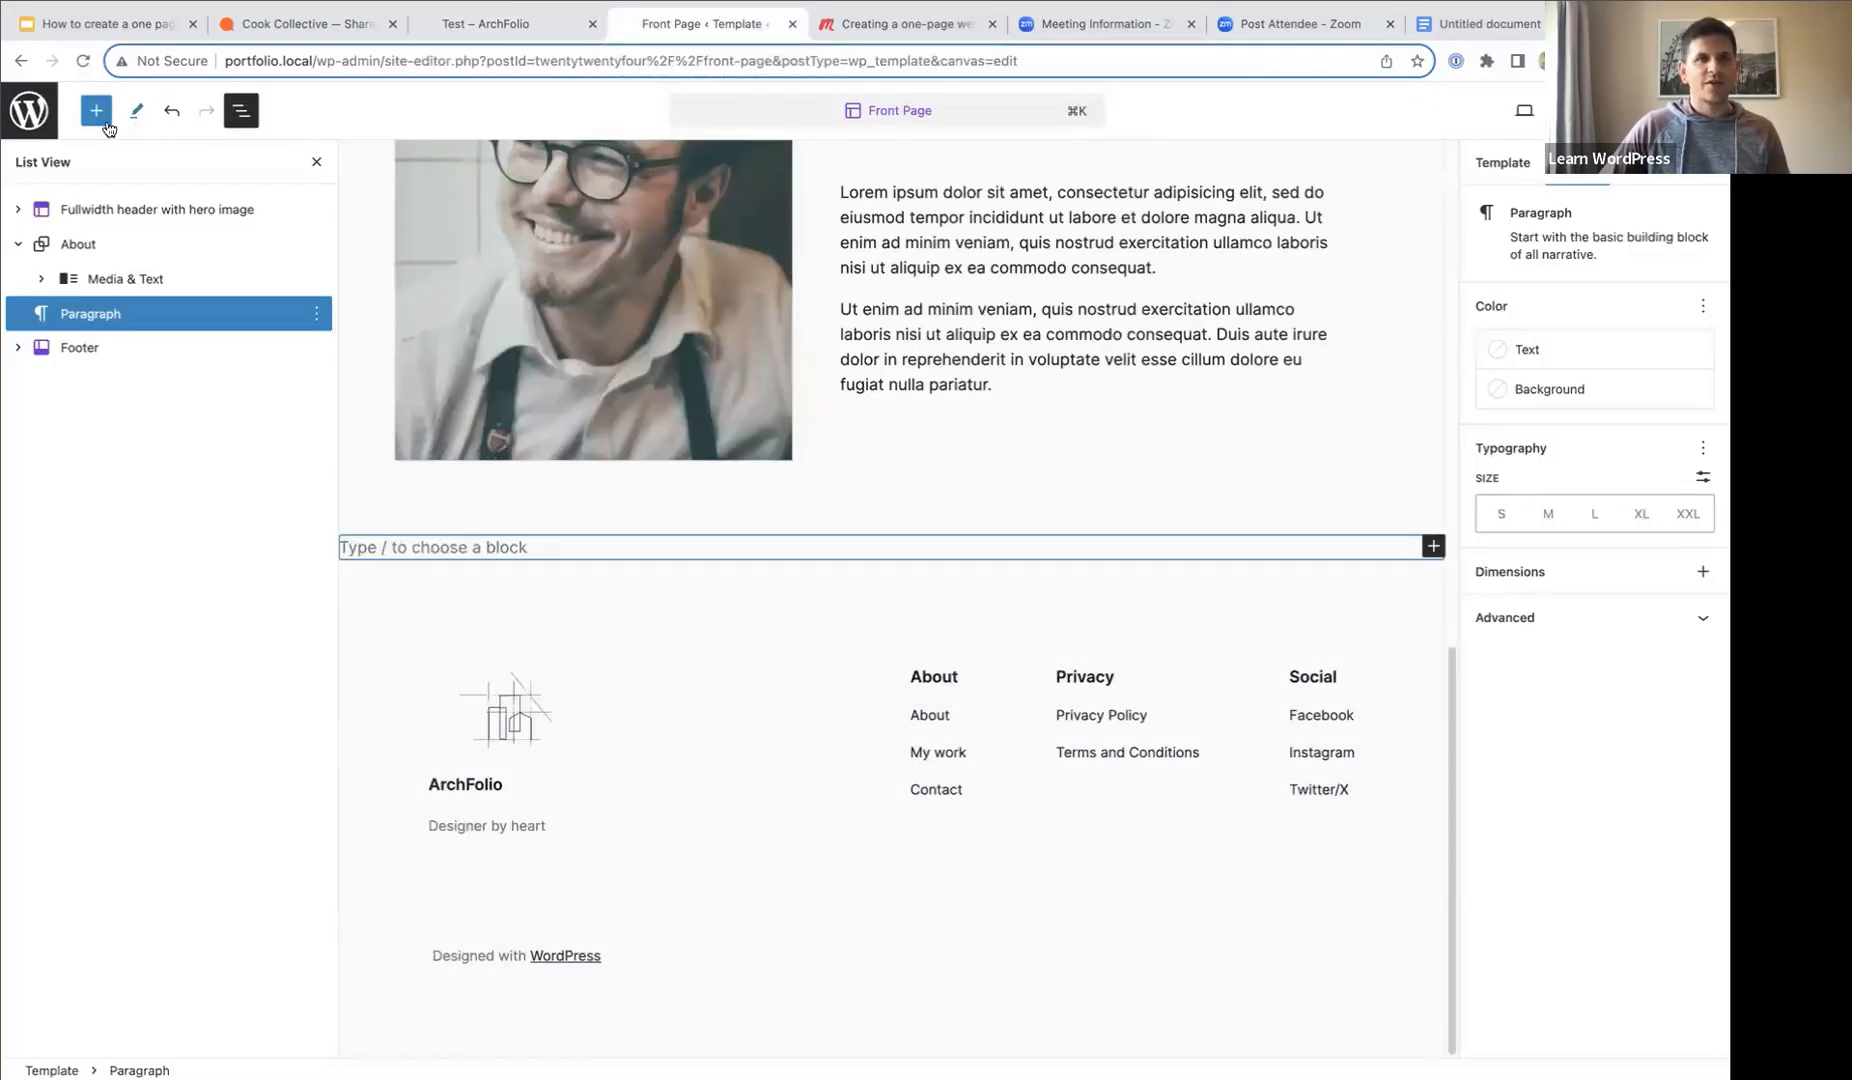
left_click(96, 110)
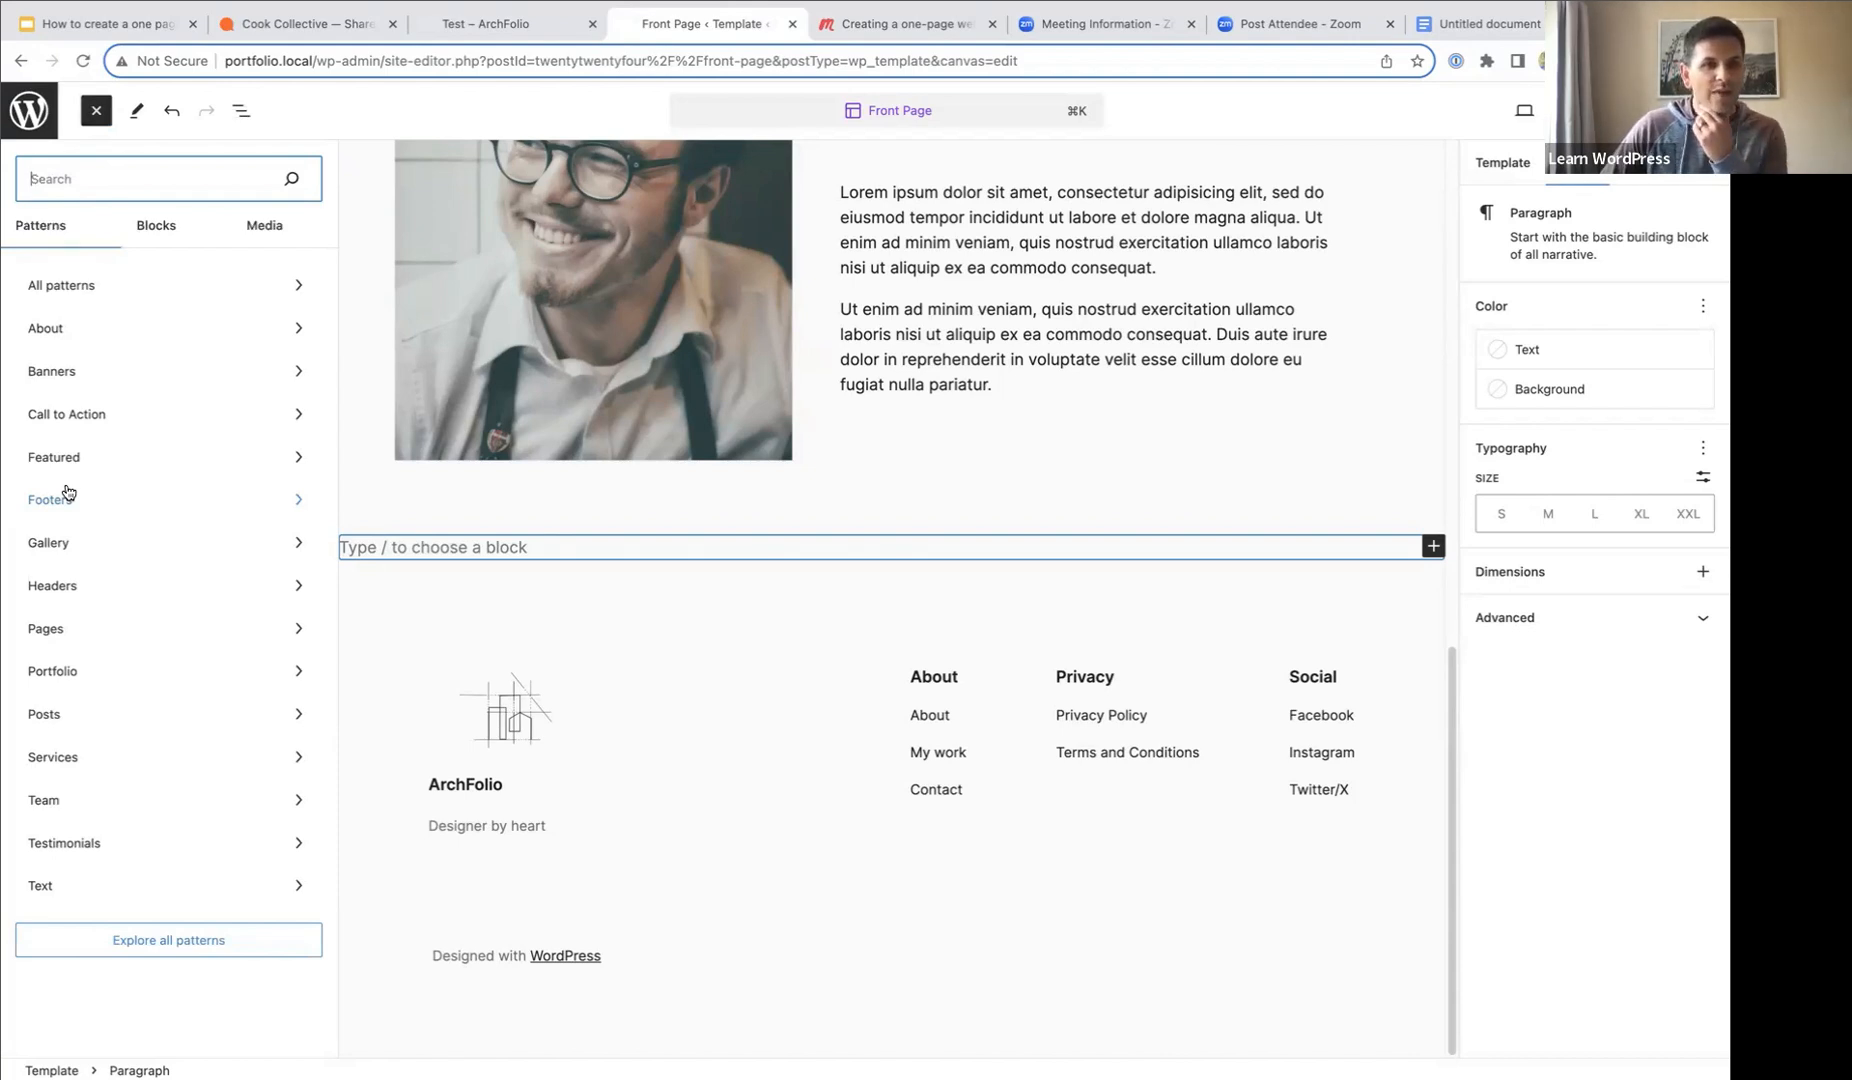
left_click(53, 679)
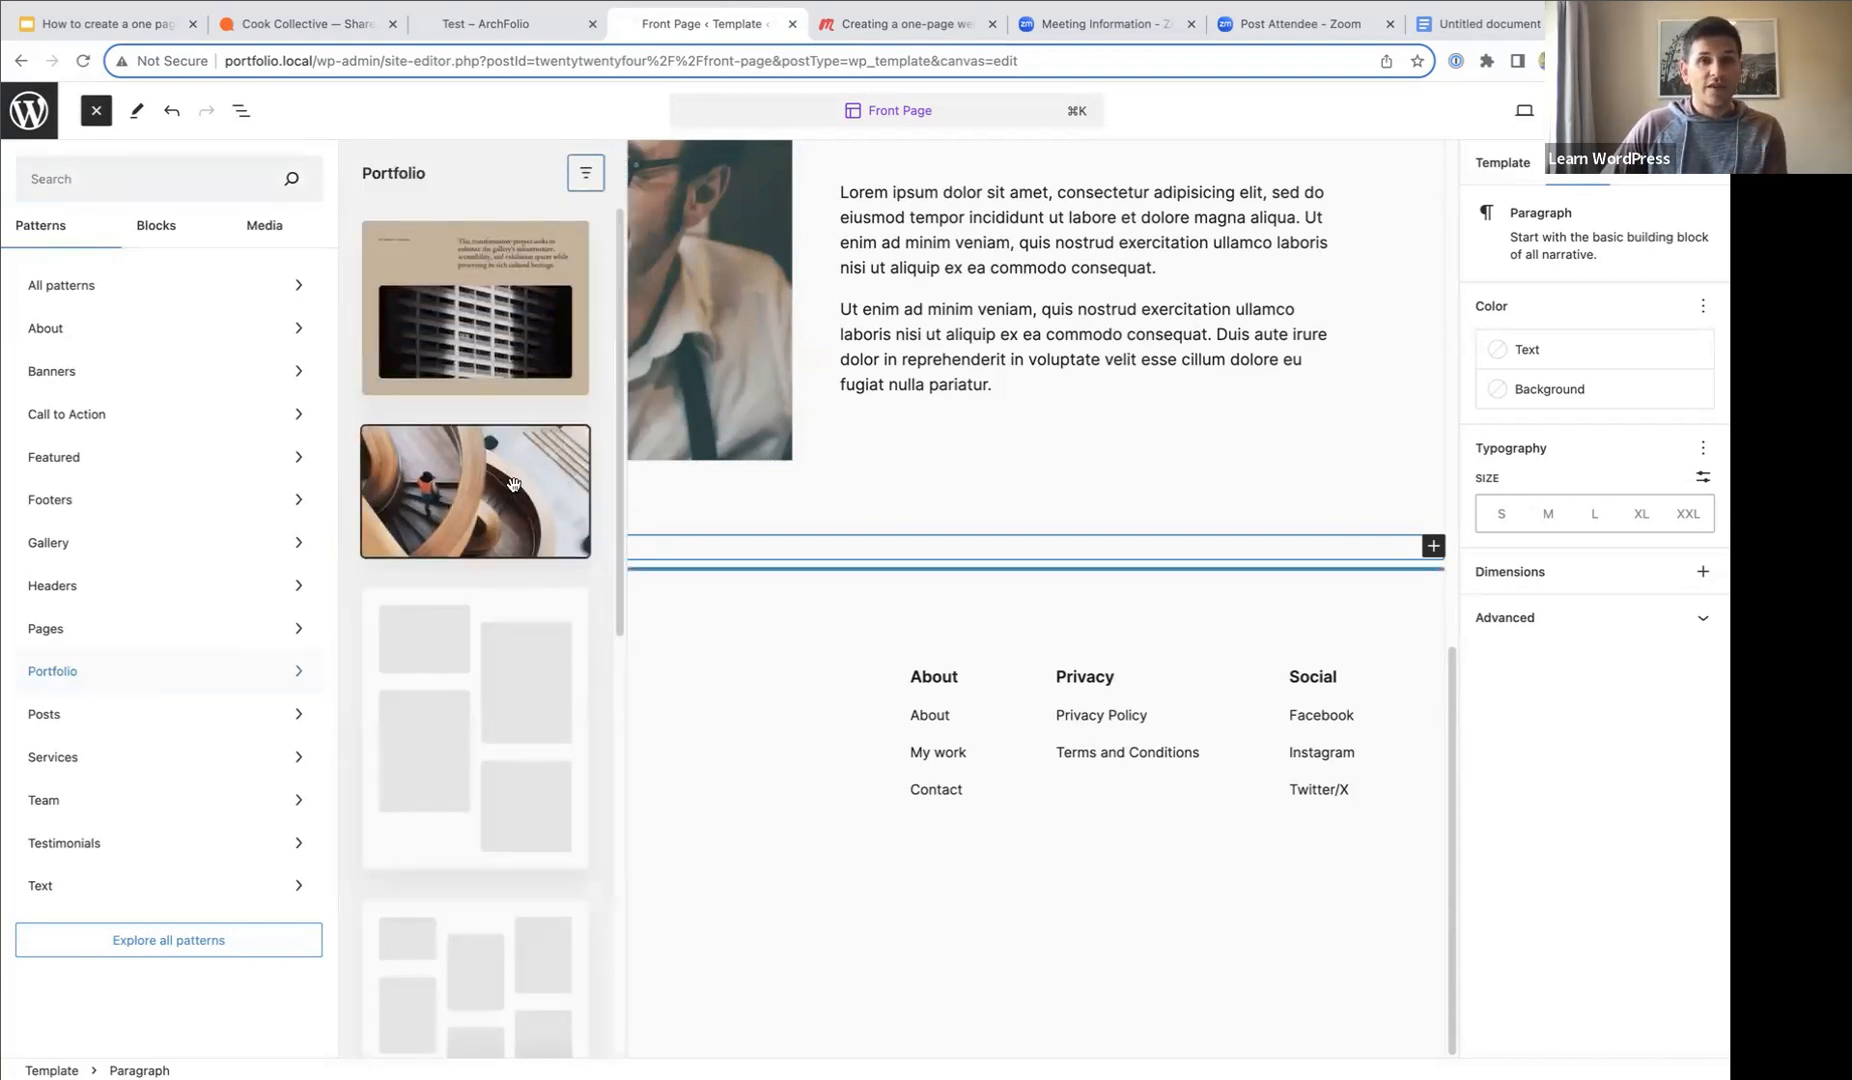
scroll(510, 484, "down", 8)
scroll(511, 487, "down", 3)
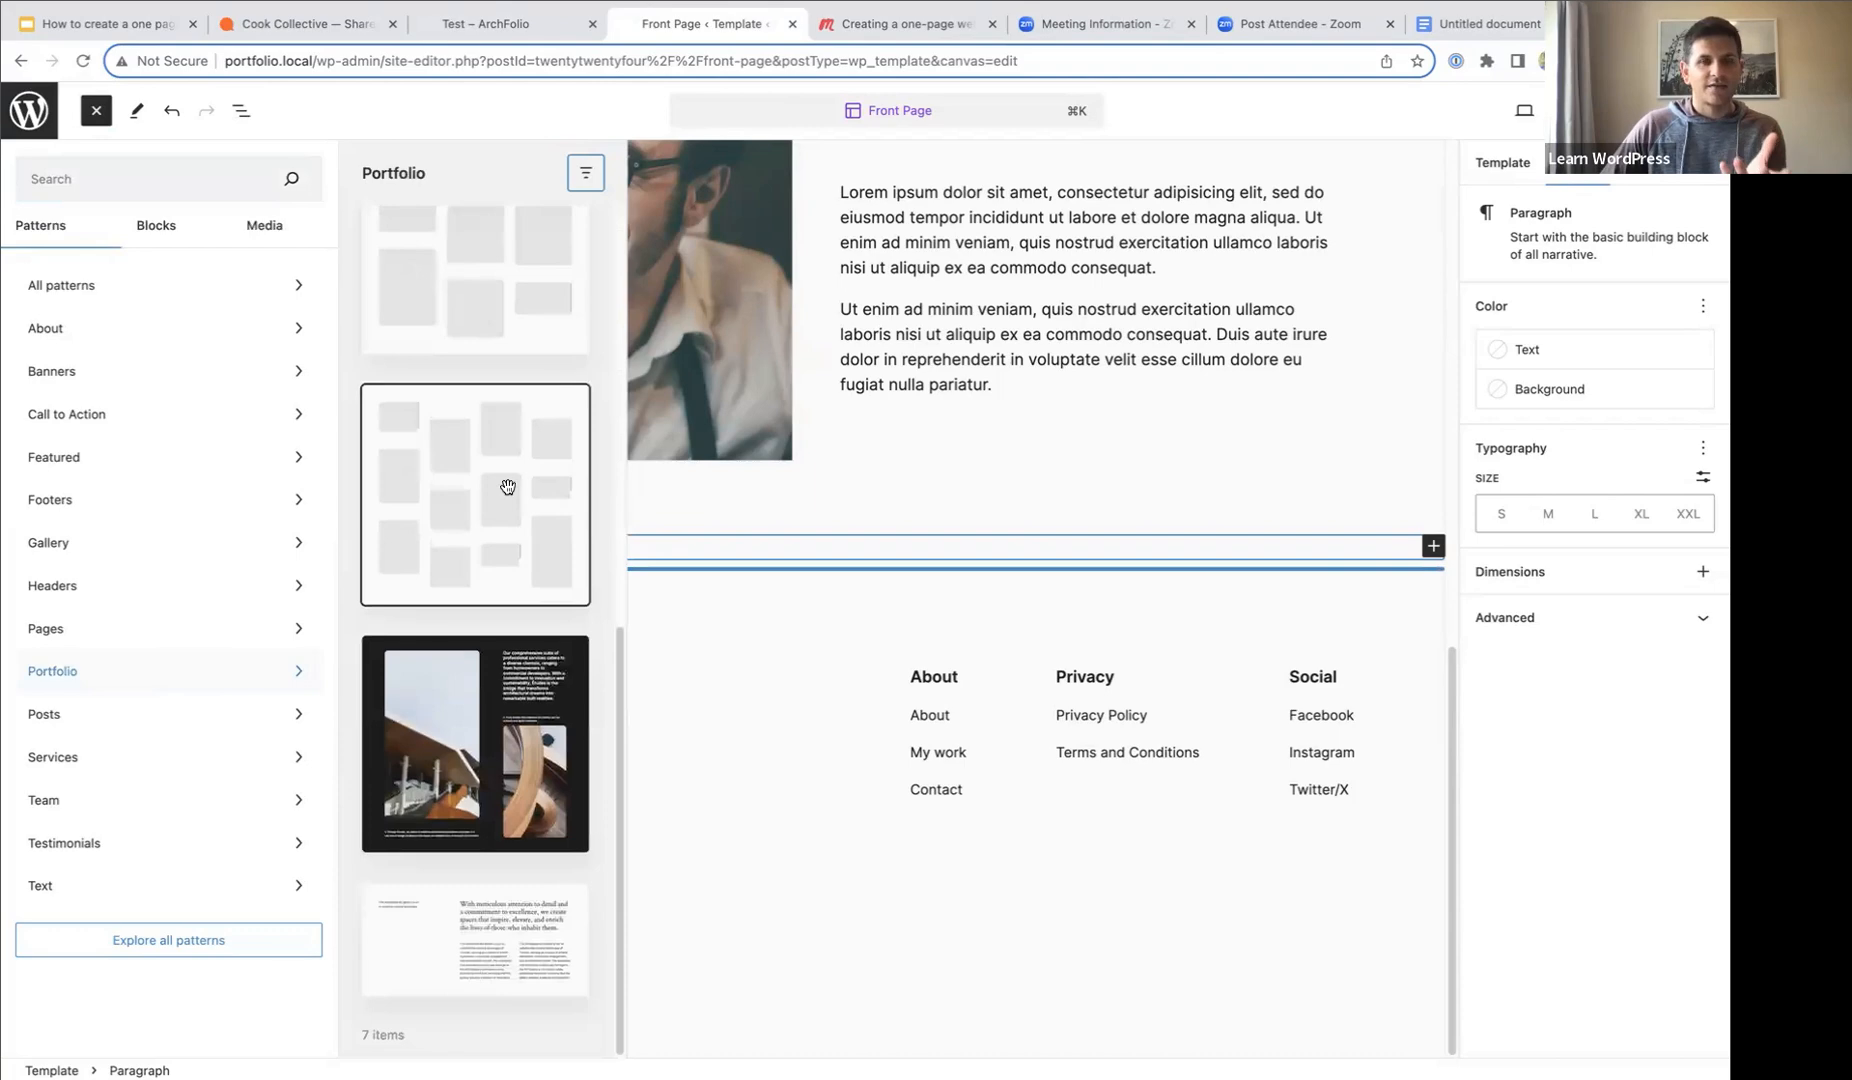
left_click(436, 941)
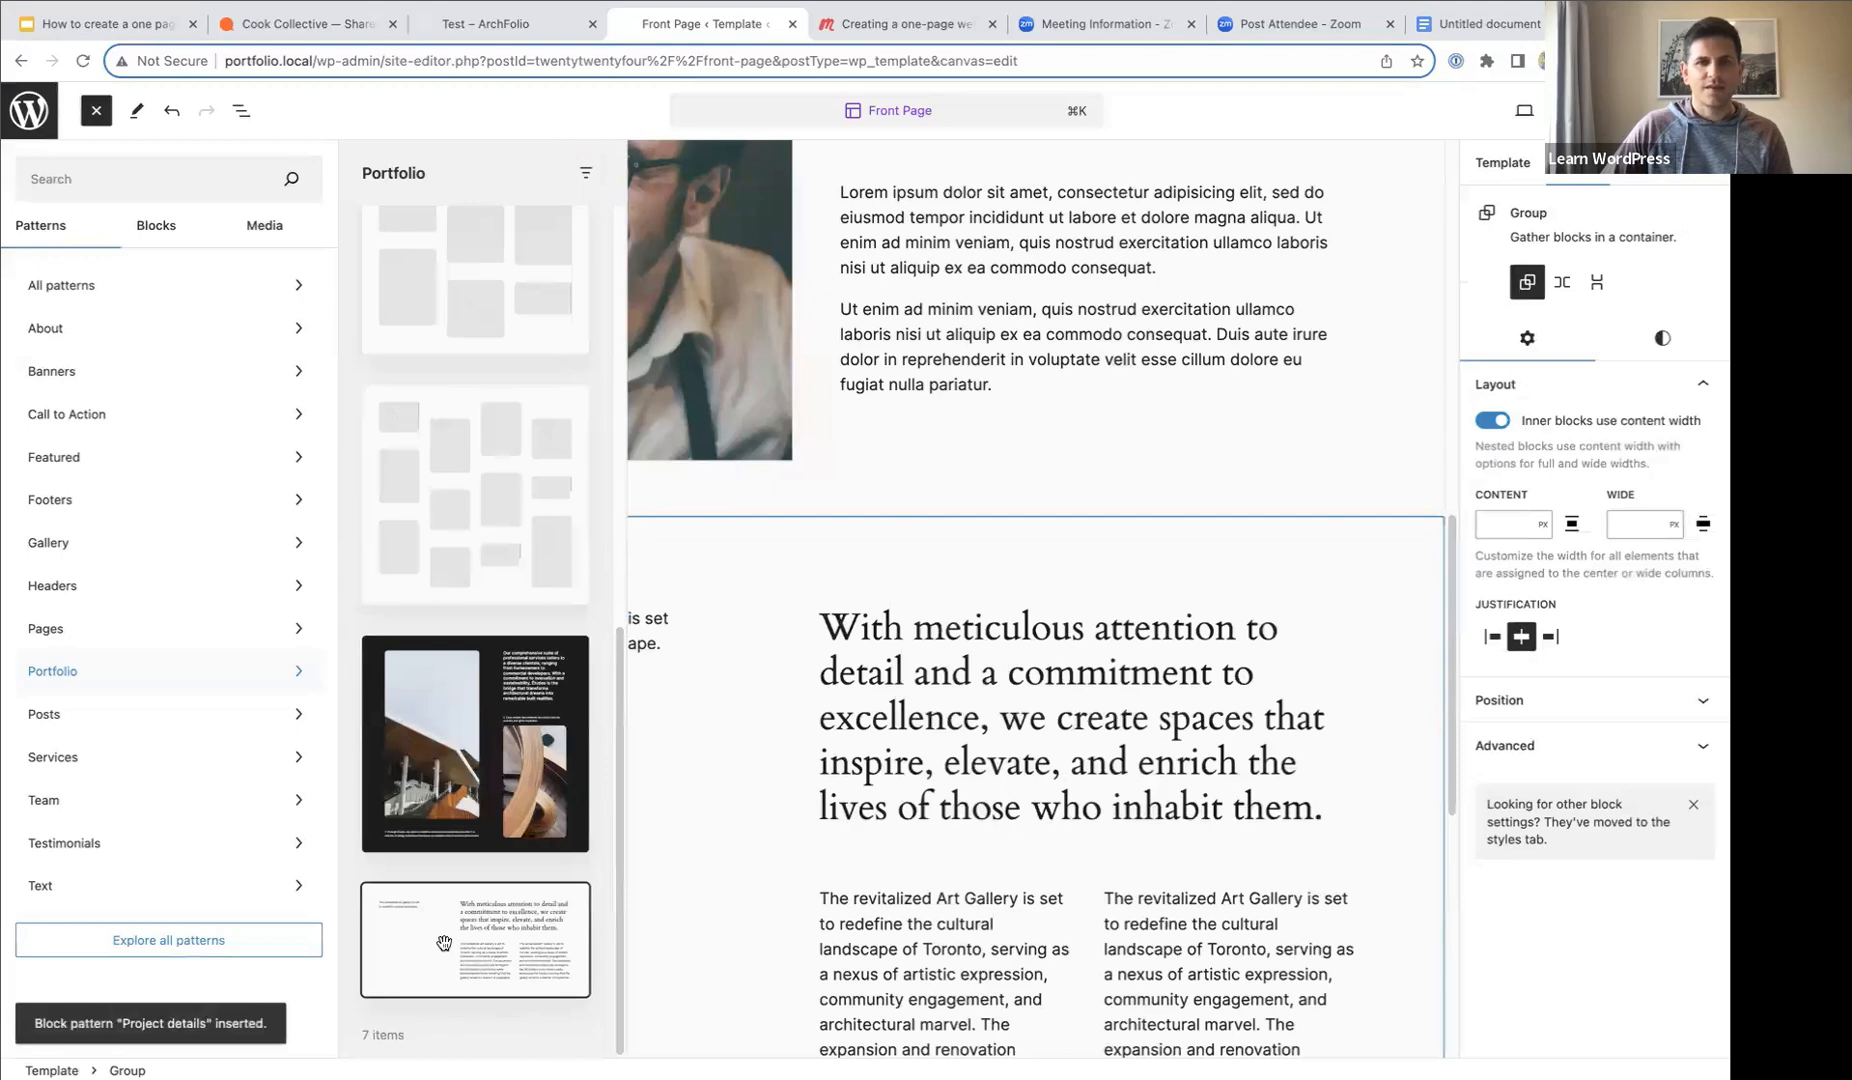
left_click(787, 576)
scroll(590, 765, "down", 3)
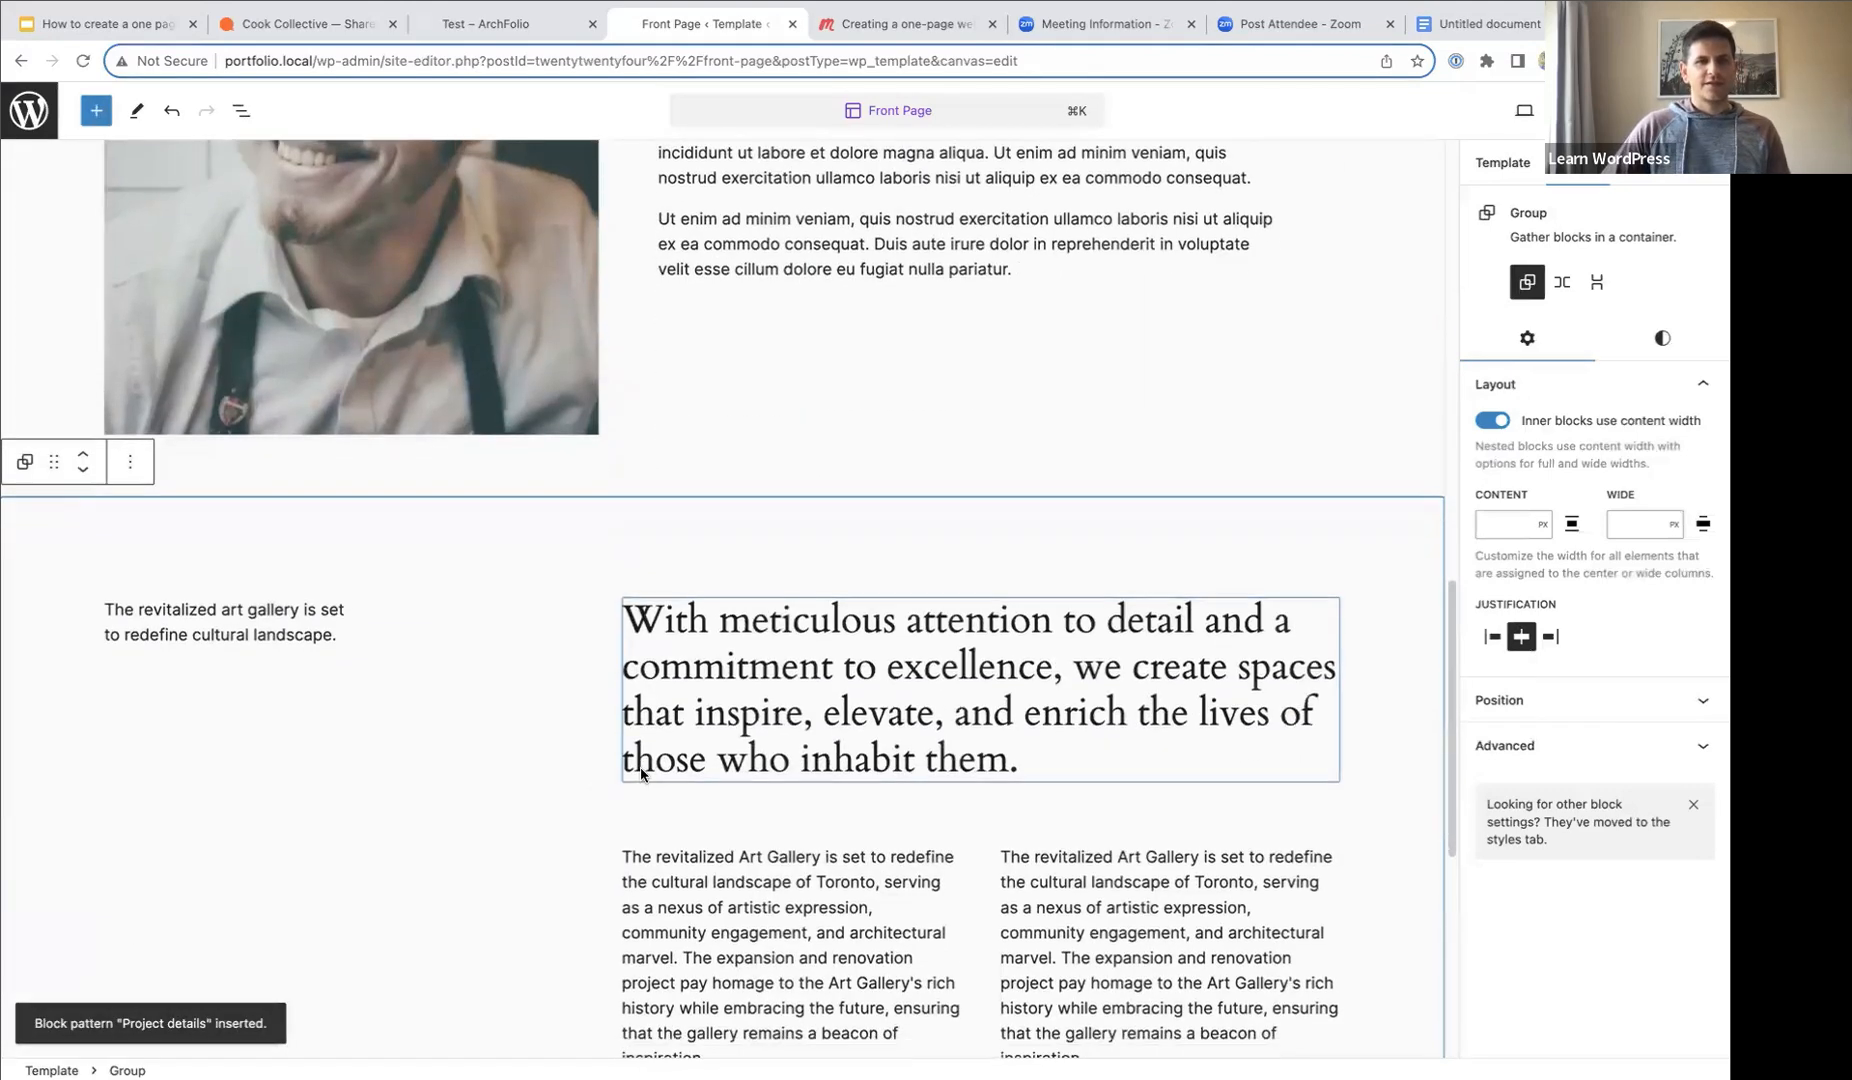
- Add an empty block before the art gallery paragraph in the first column of the new group
left_click(241, 111)
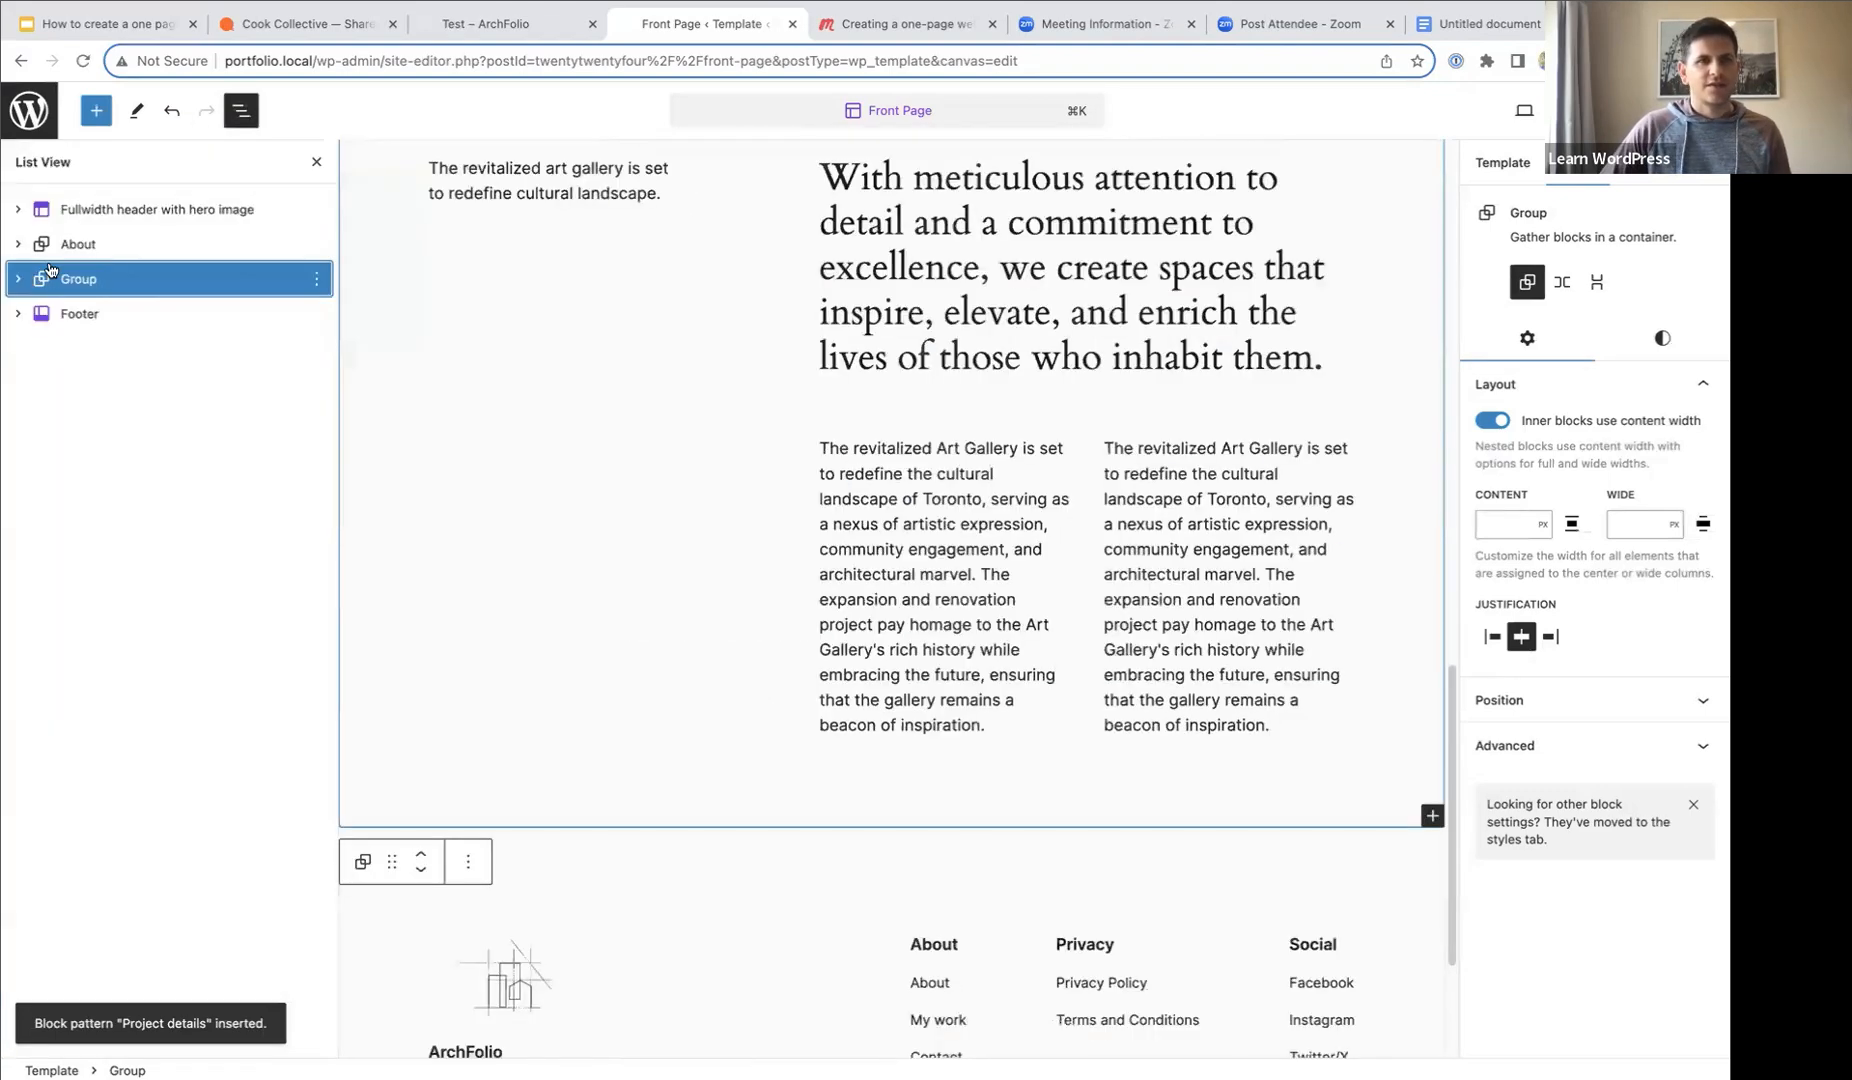
scroll(537, 665, "down", 1)
scroll(535, 661, "up", 4)
scroll(535, 661, "down", 1)
left_click(433, 412)
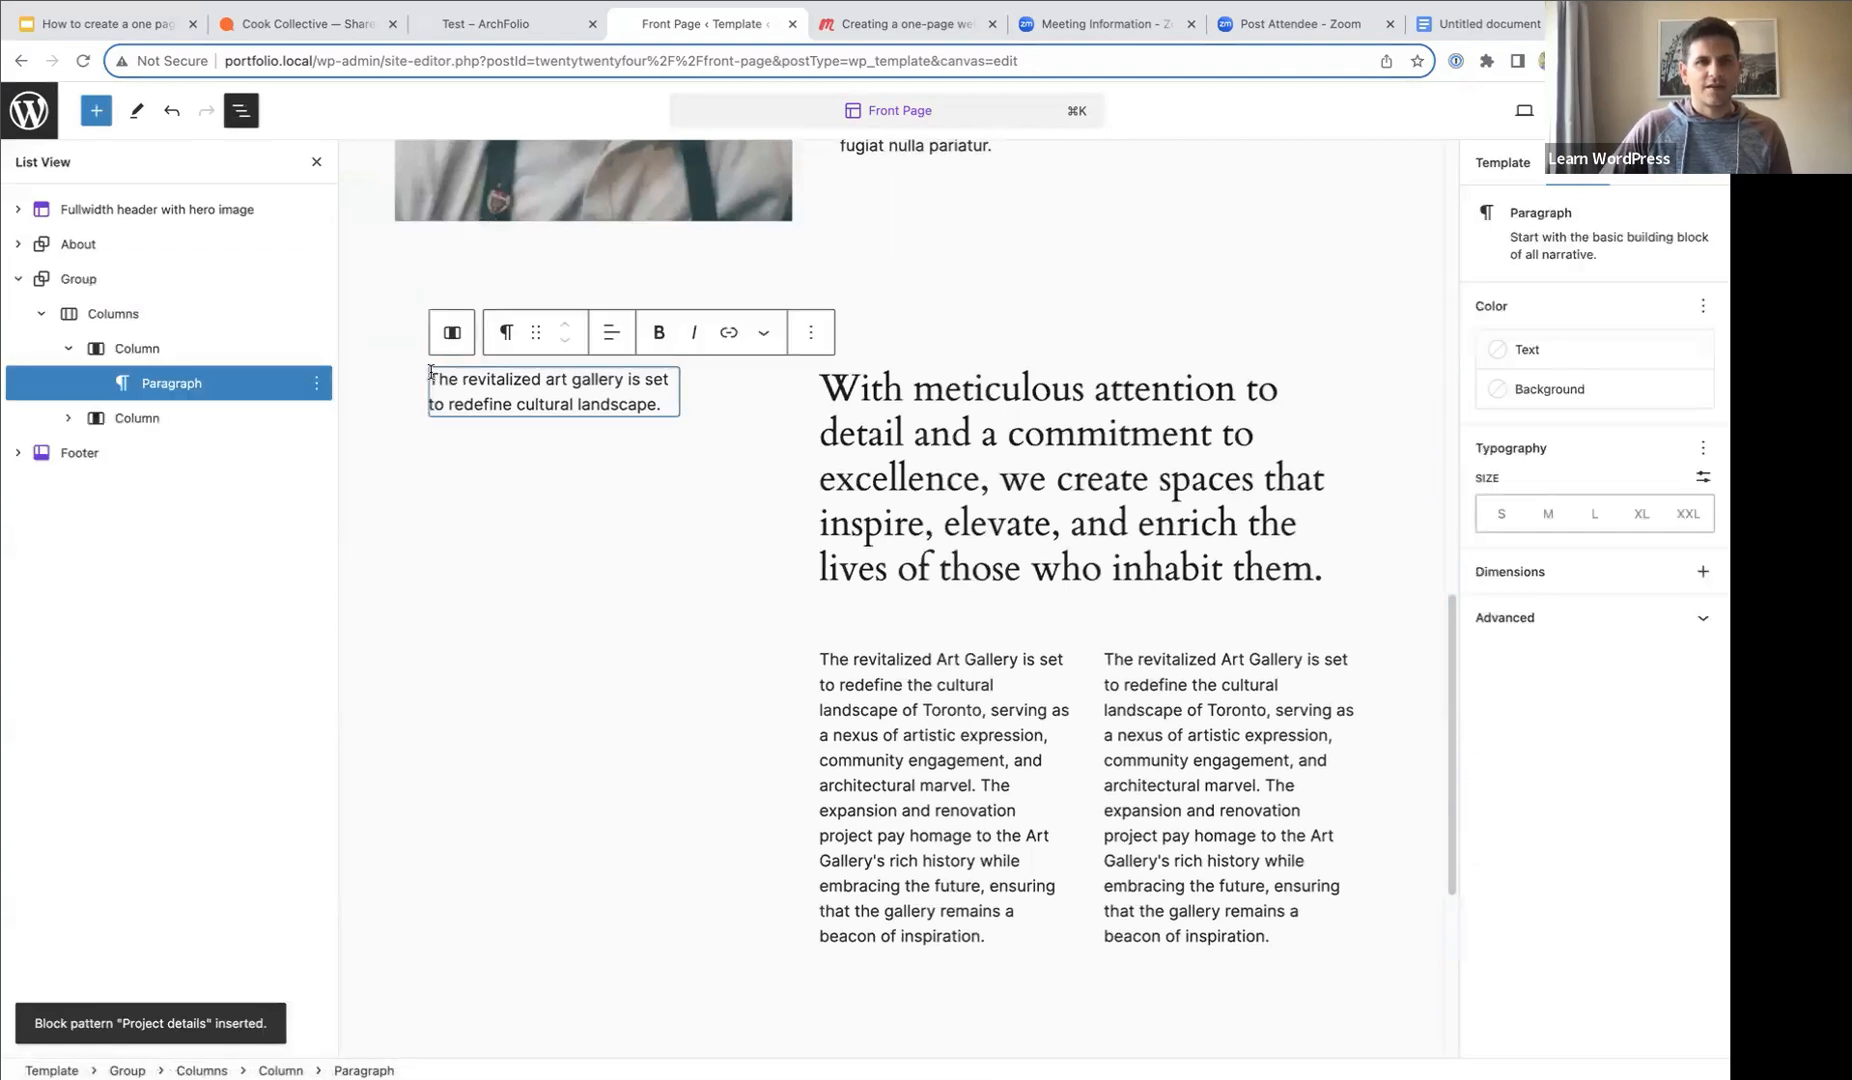
left_click(813, 340)
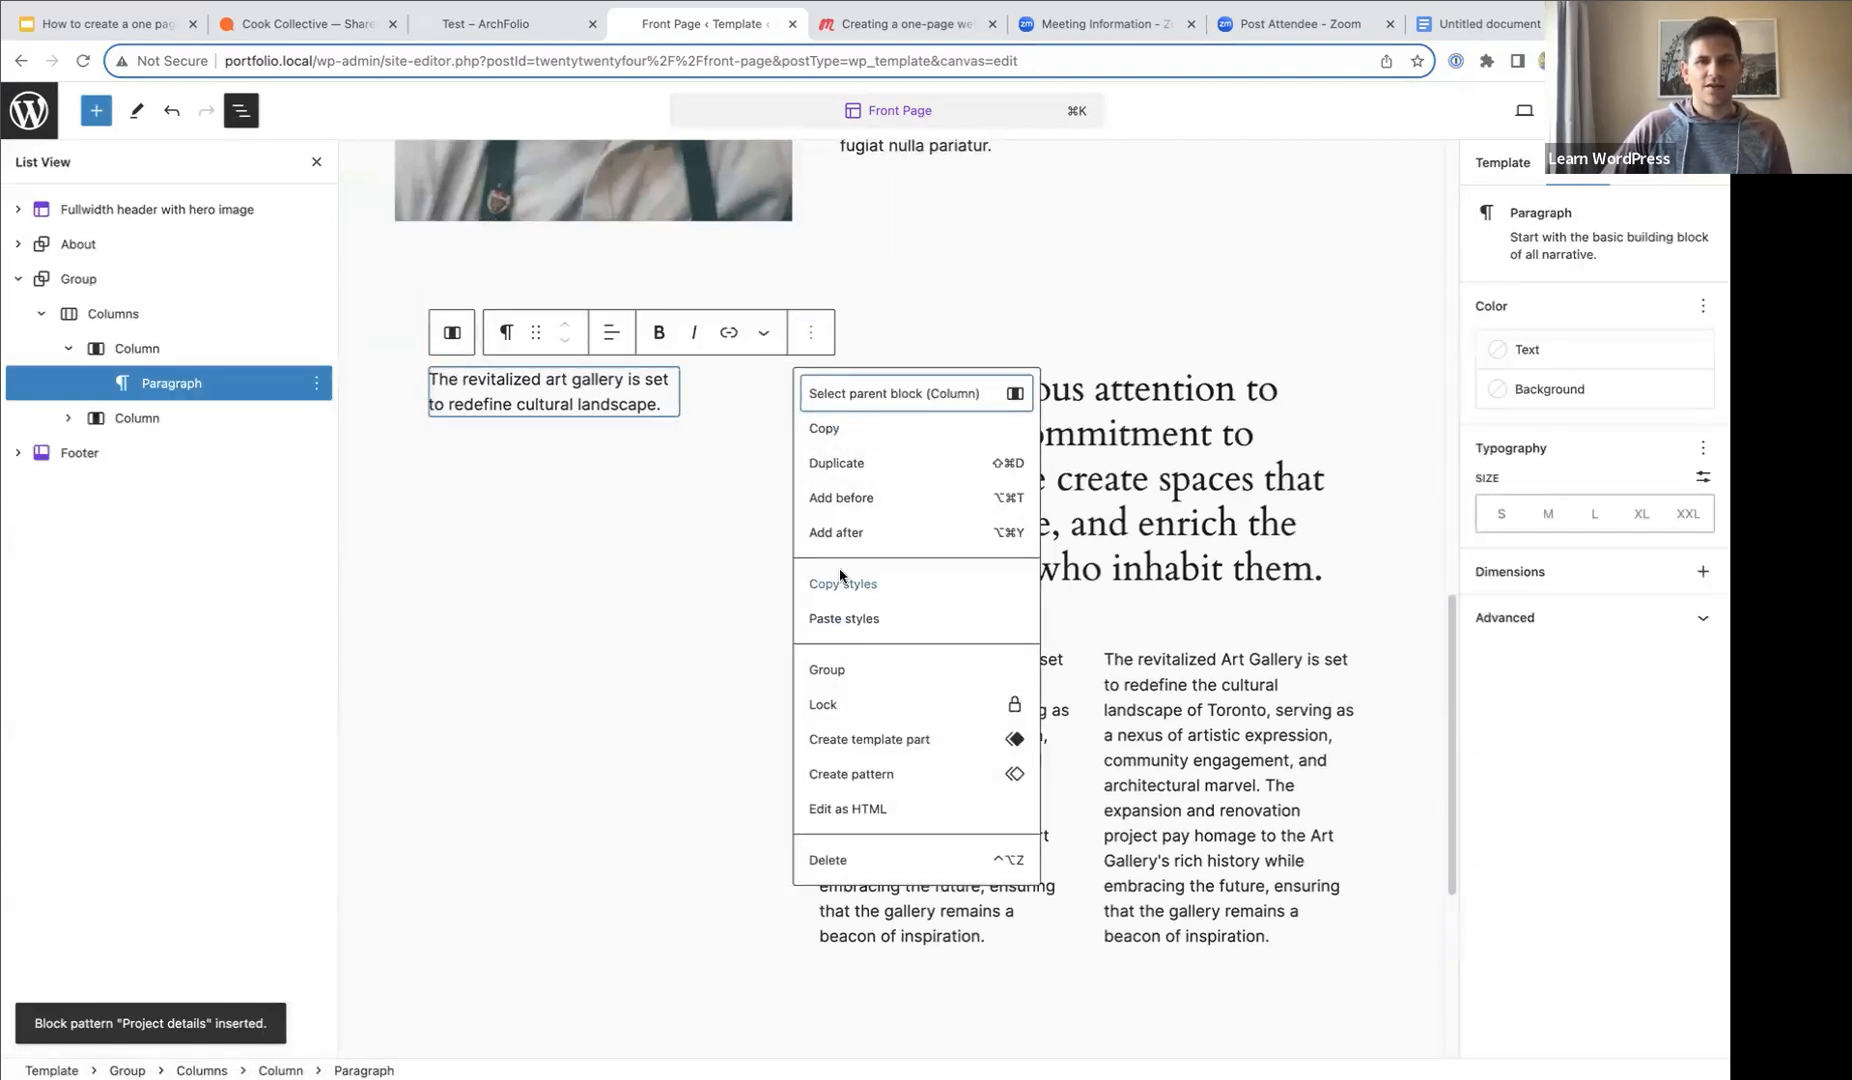
left_click(842, 497)
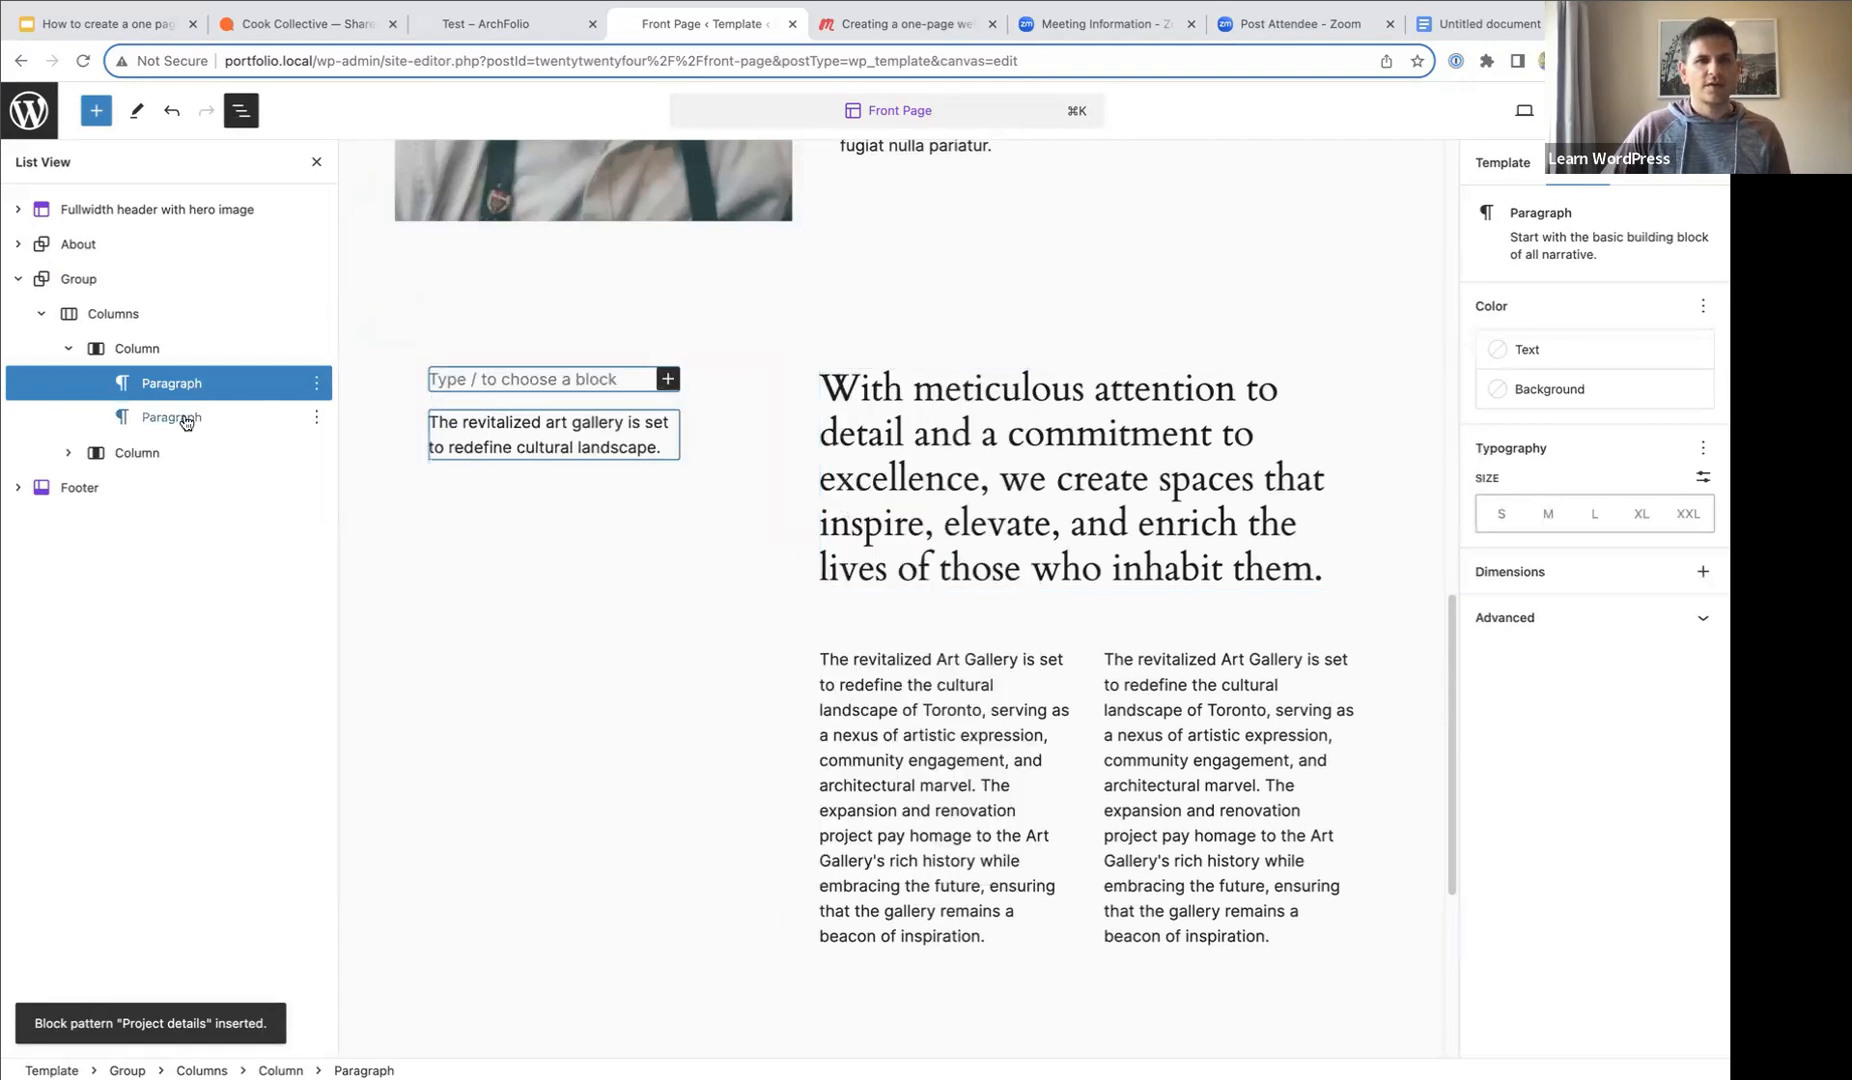
left_click(155, 350)
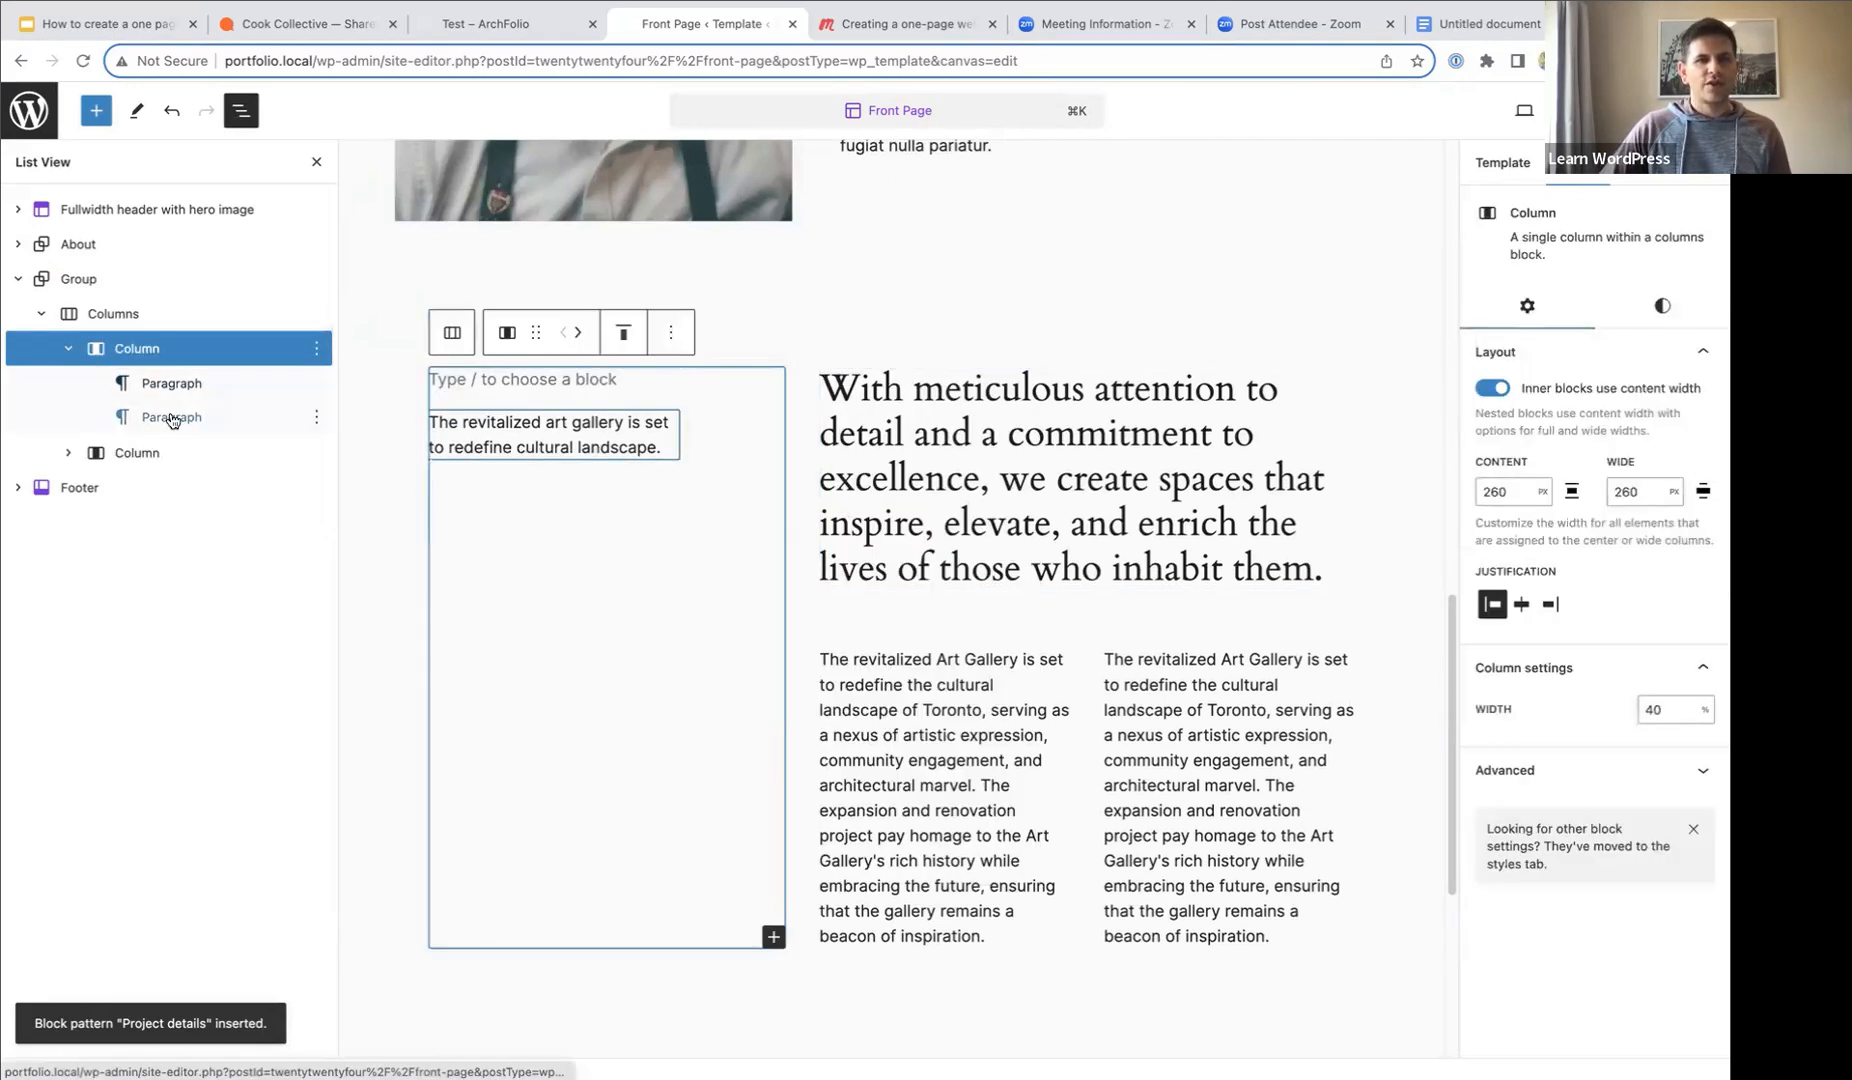
left_click(170, 417)
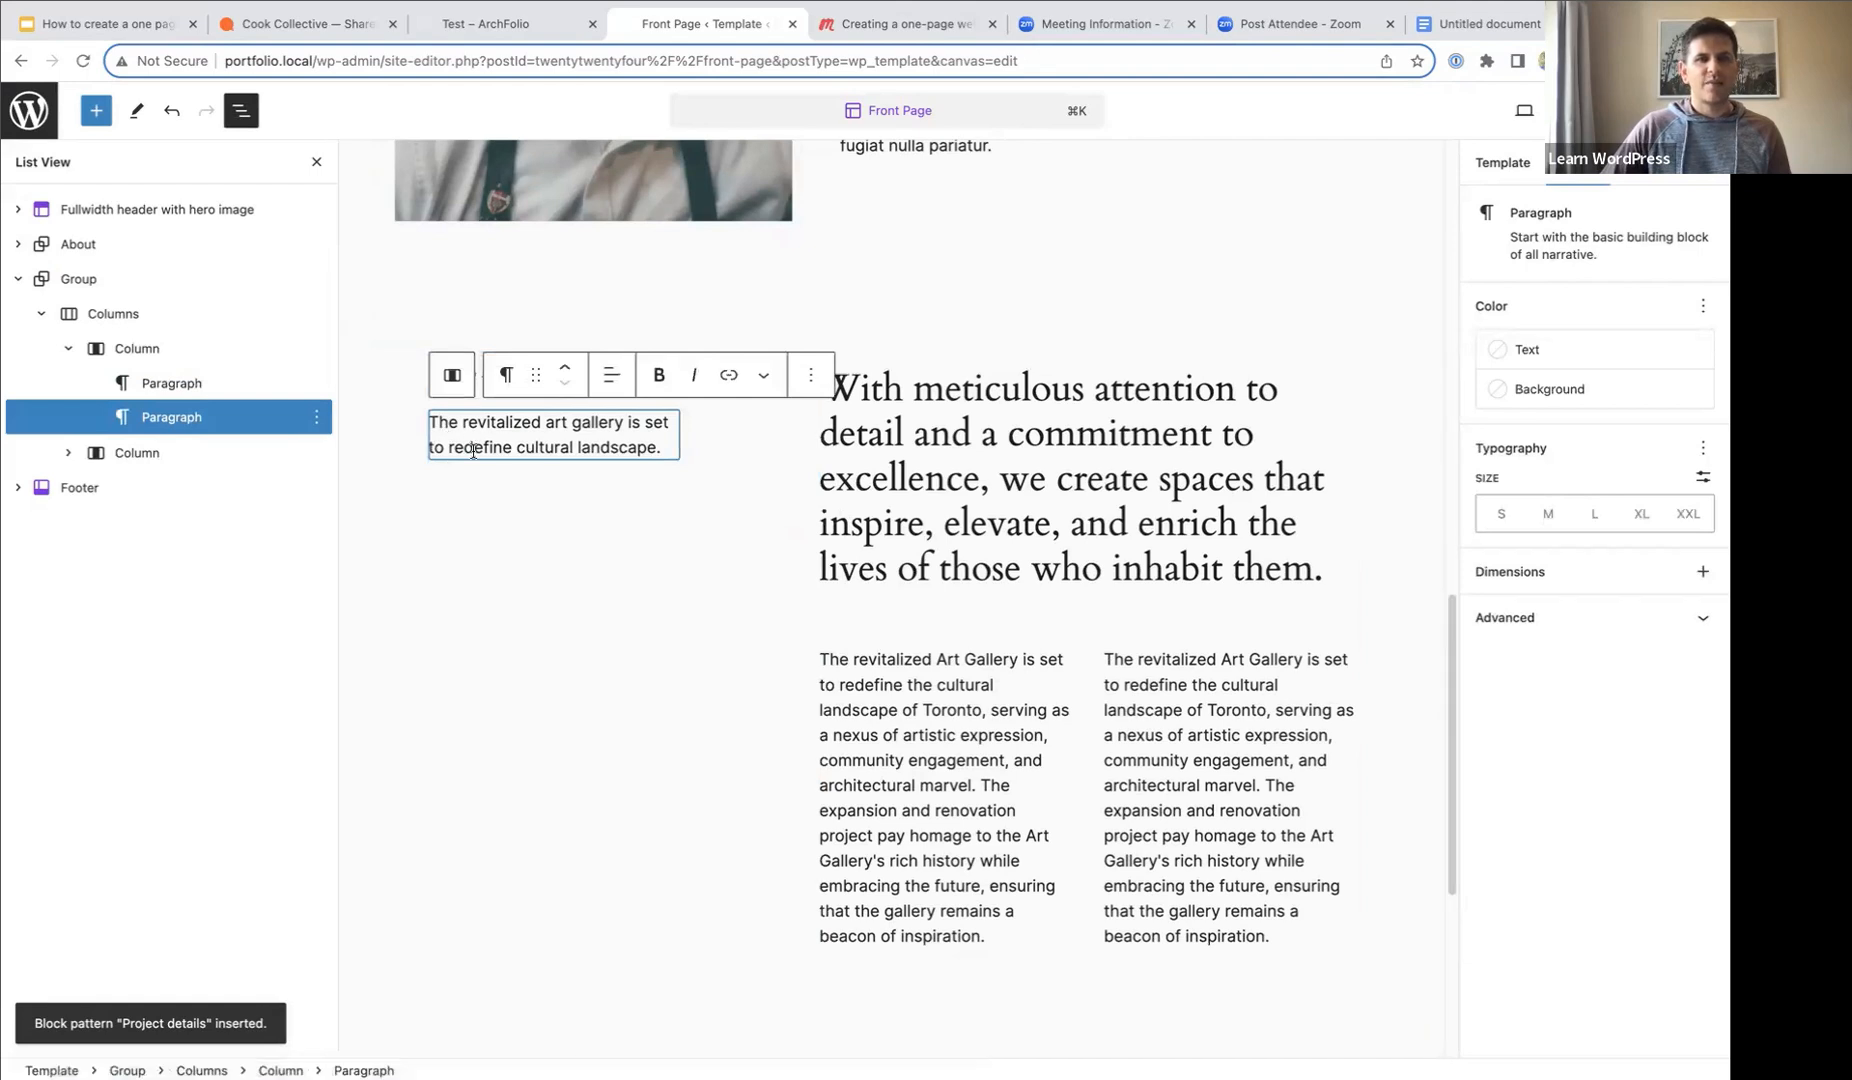
left_click(806, 380)
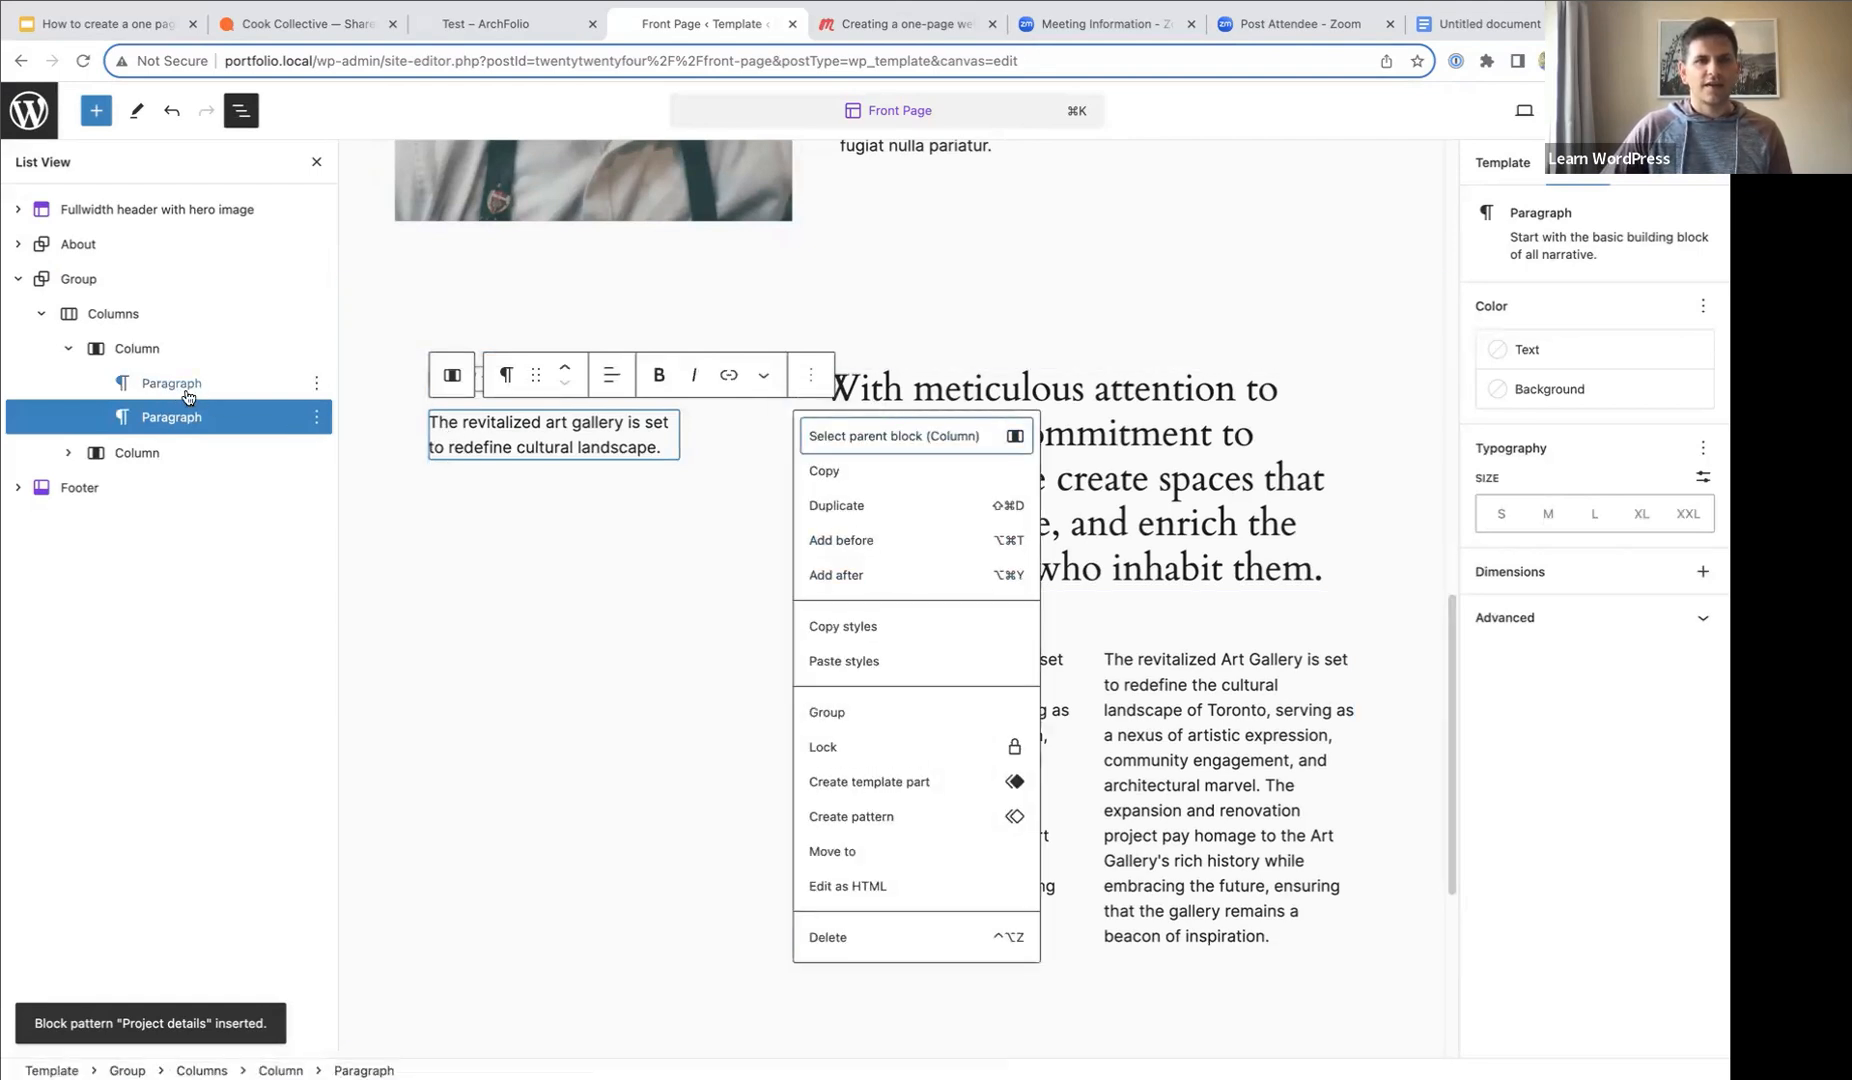
key("alt+super+t")
- Turn the empty block into a Heading block reading "My work" and select its text
type("/")
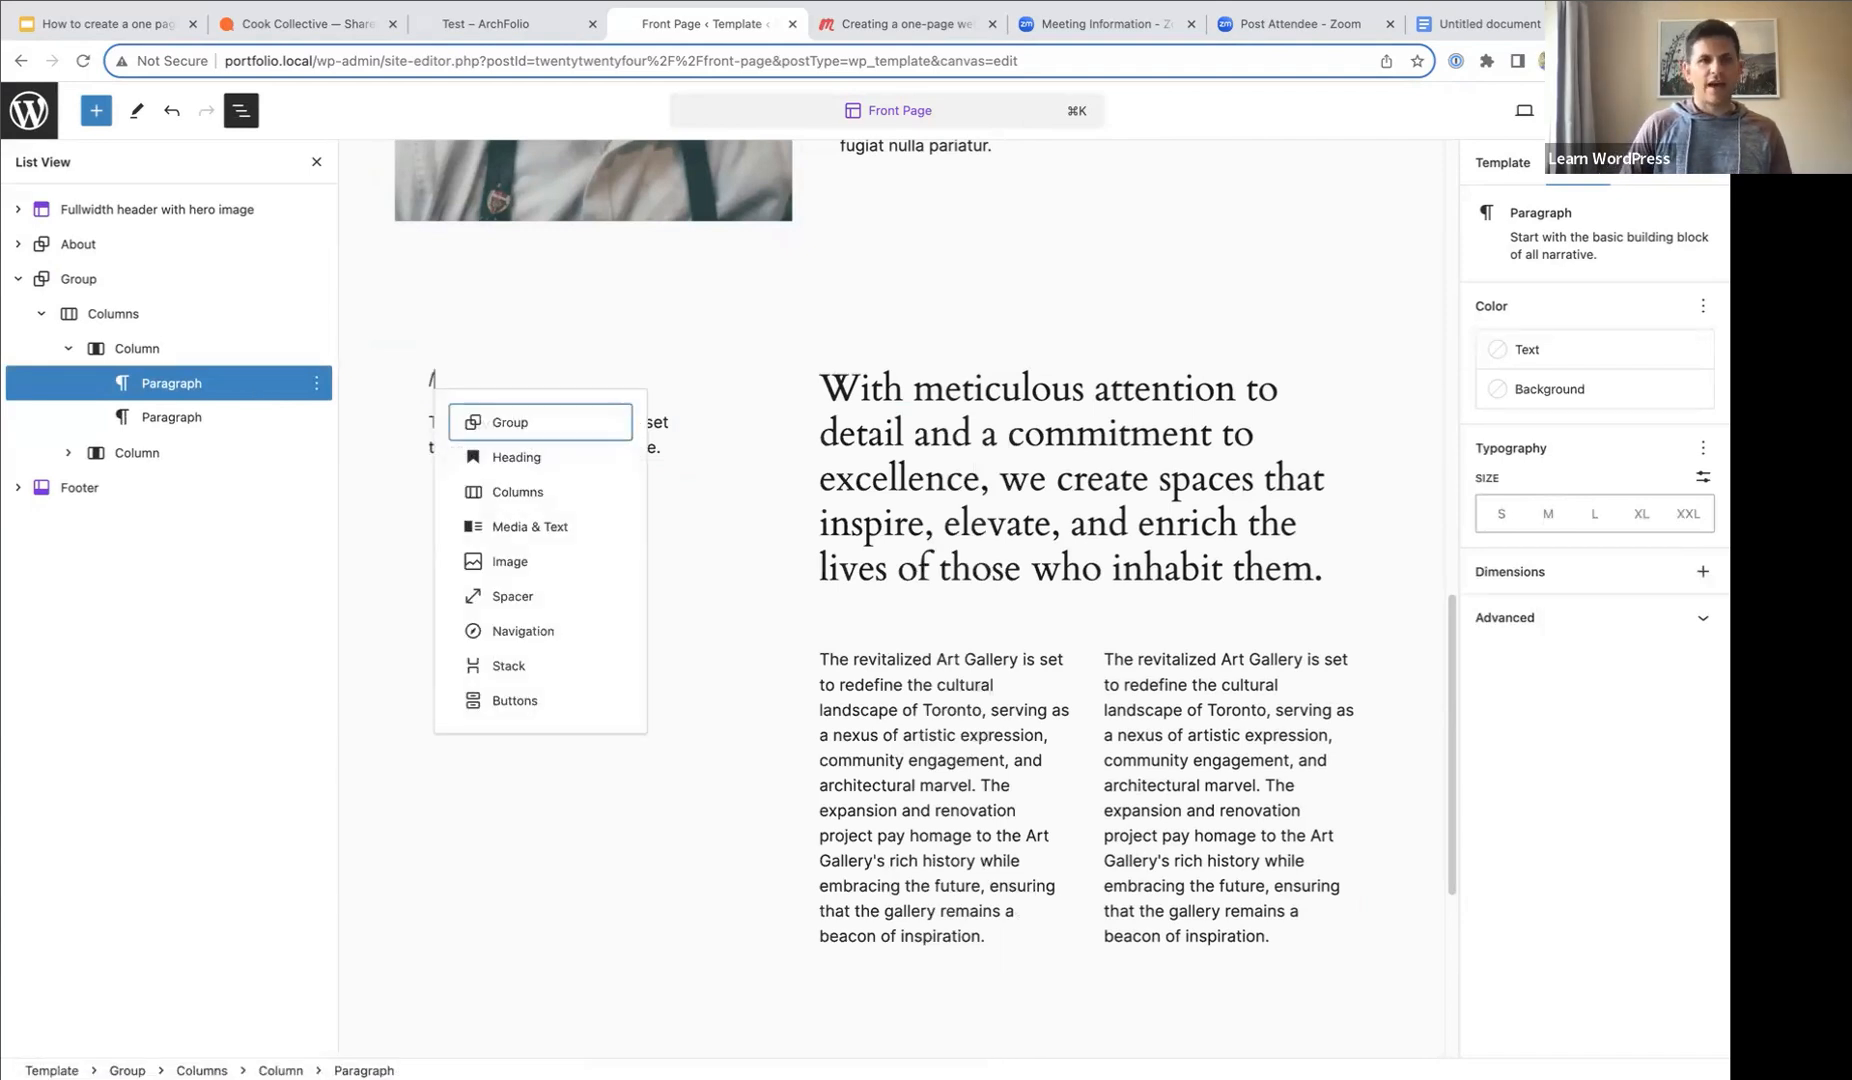
type("hea")
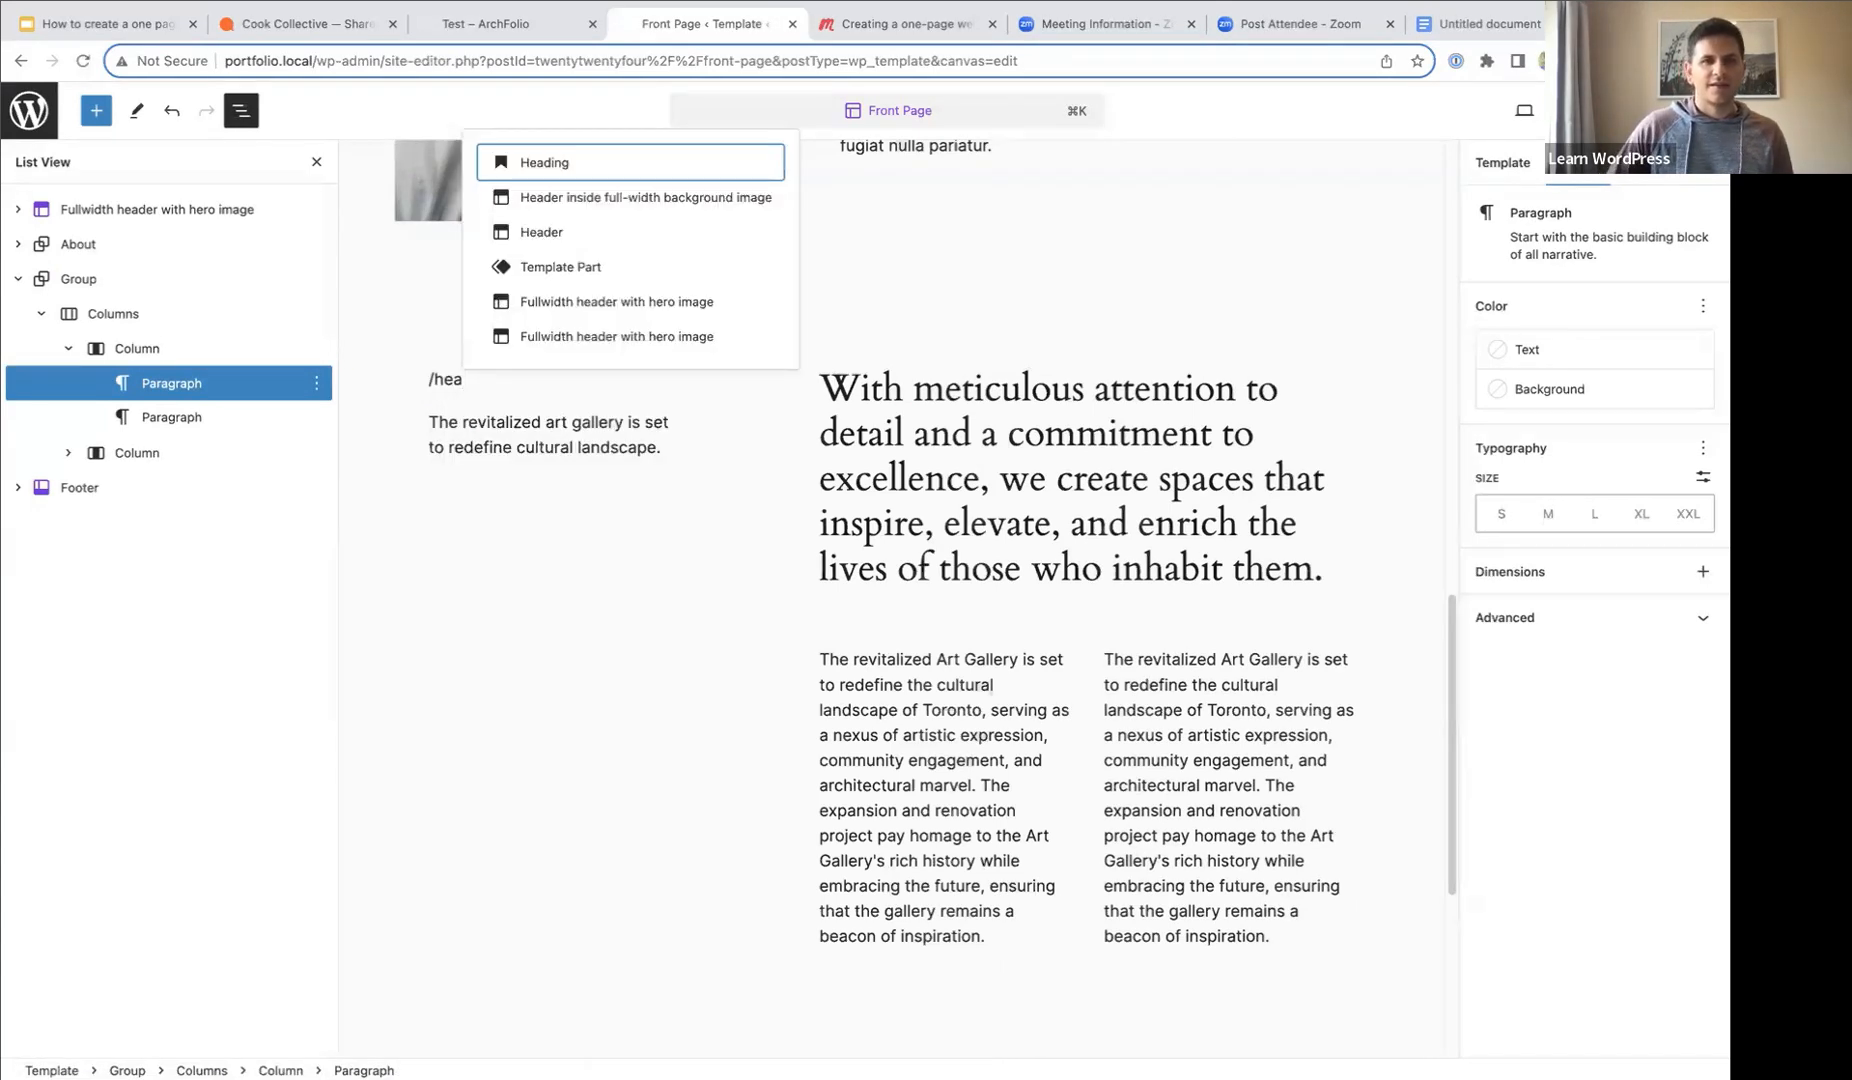
left_click(557, 170)
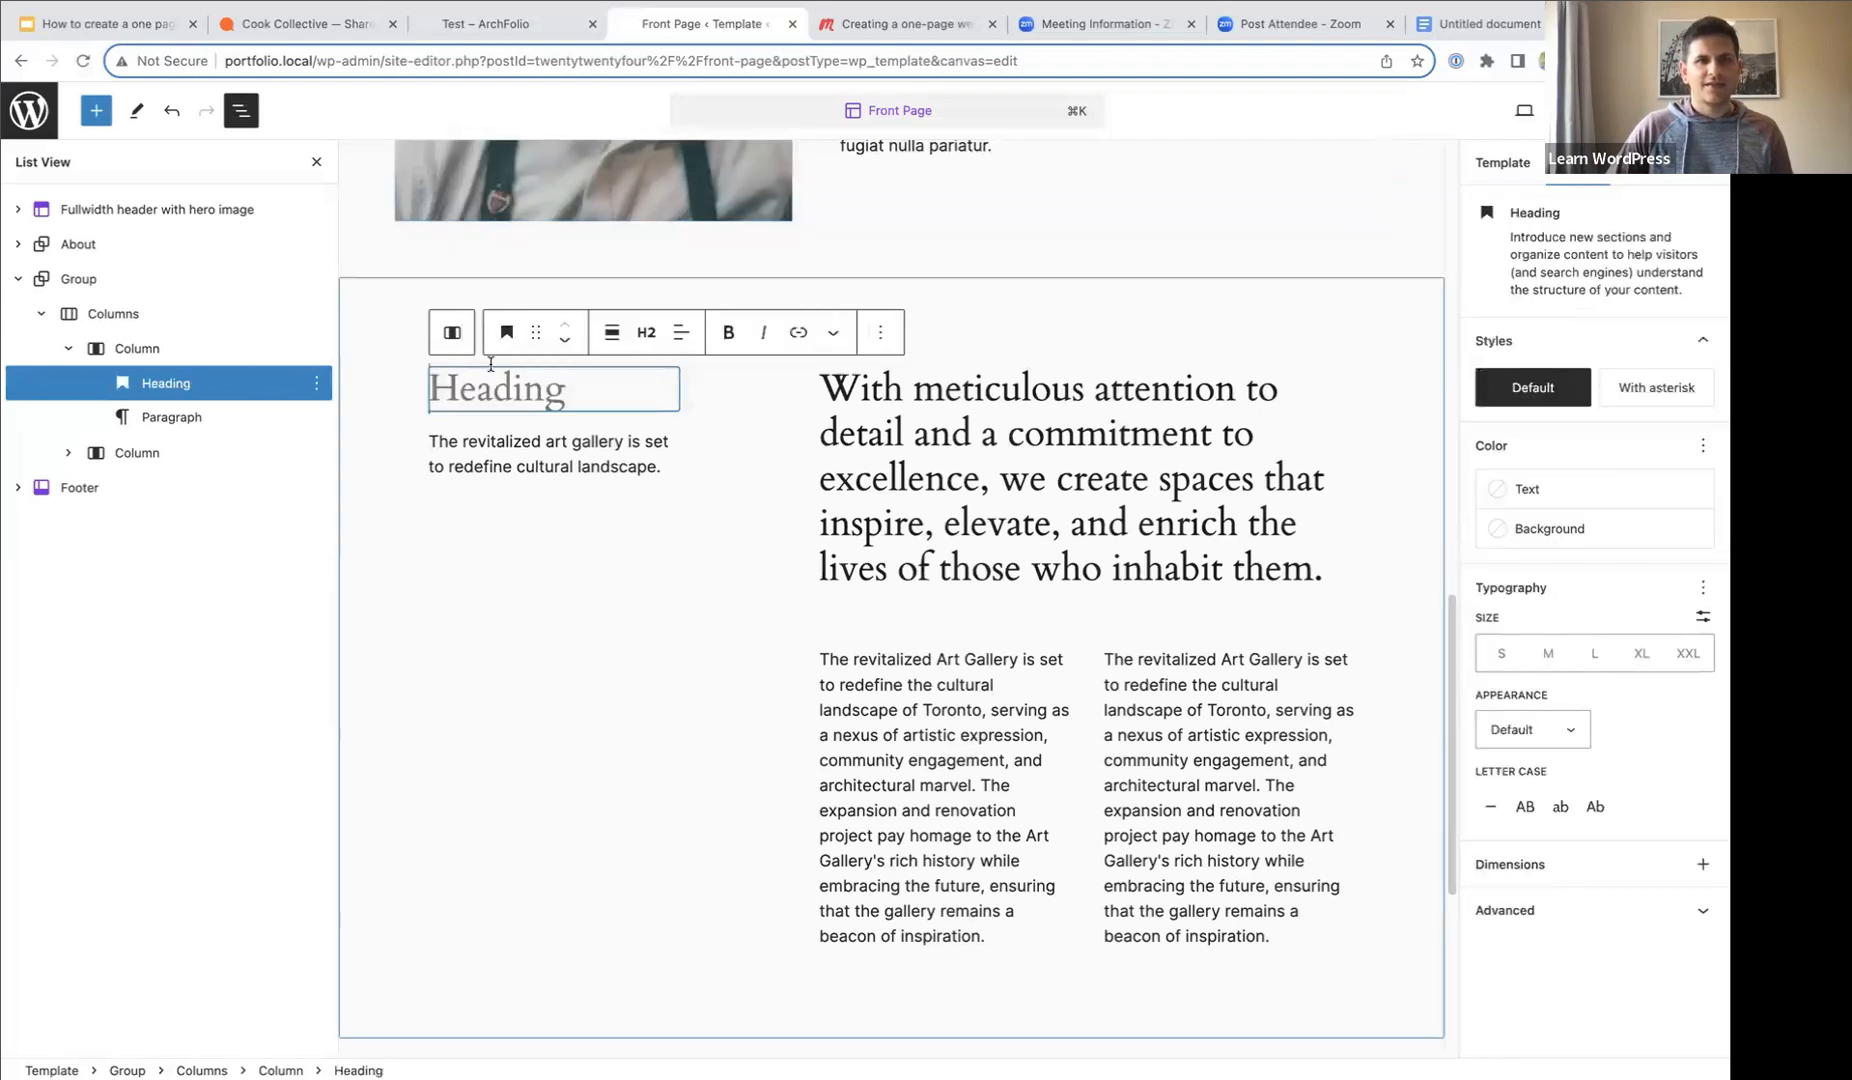
type("My work")
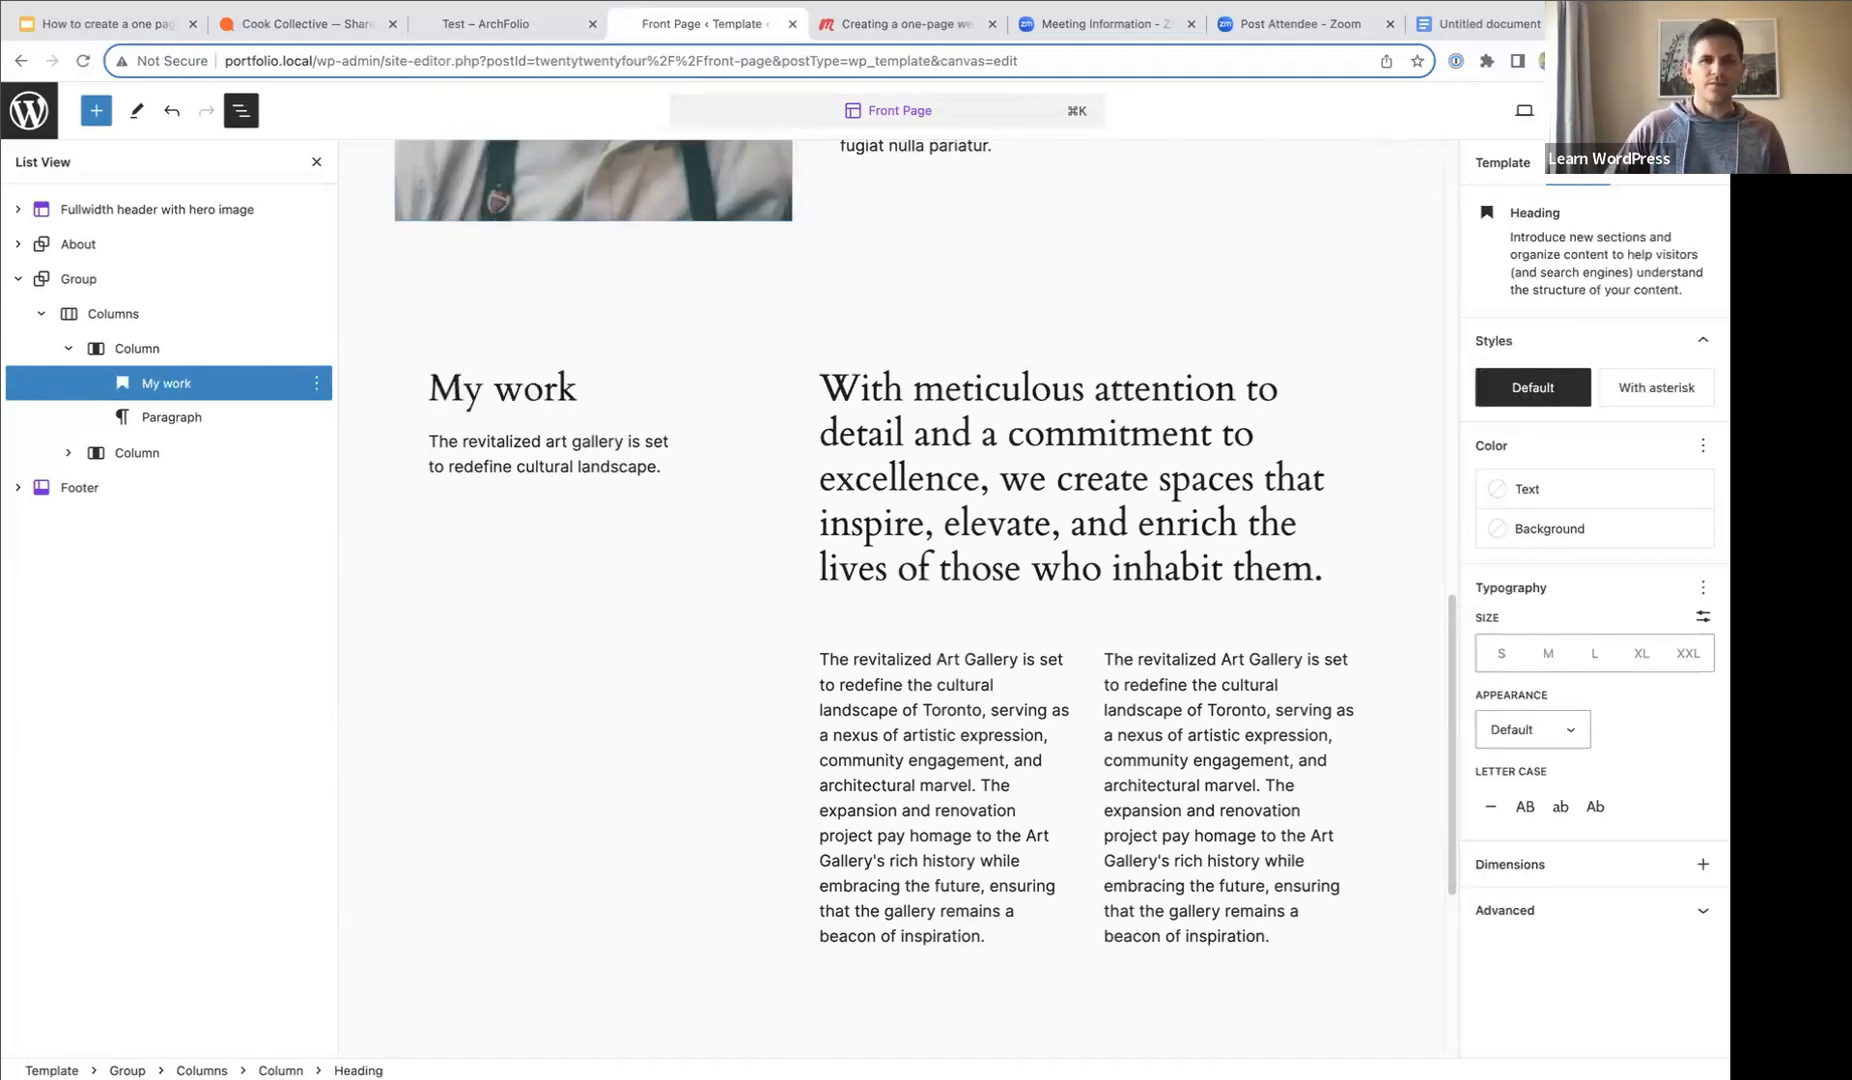
left_click_drag(616, 379, 429, 380)
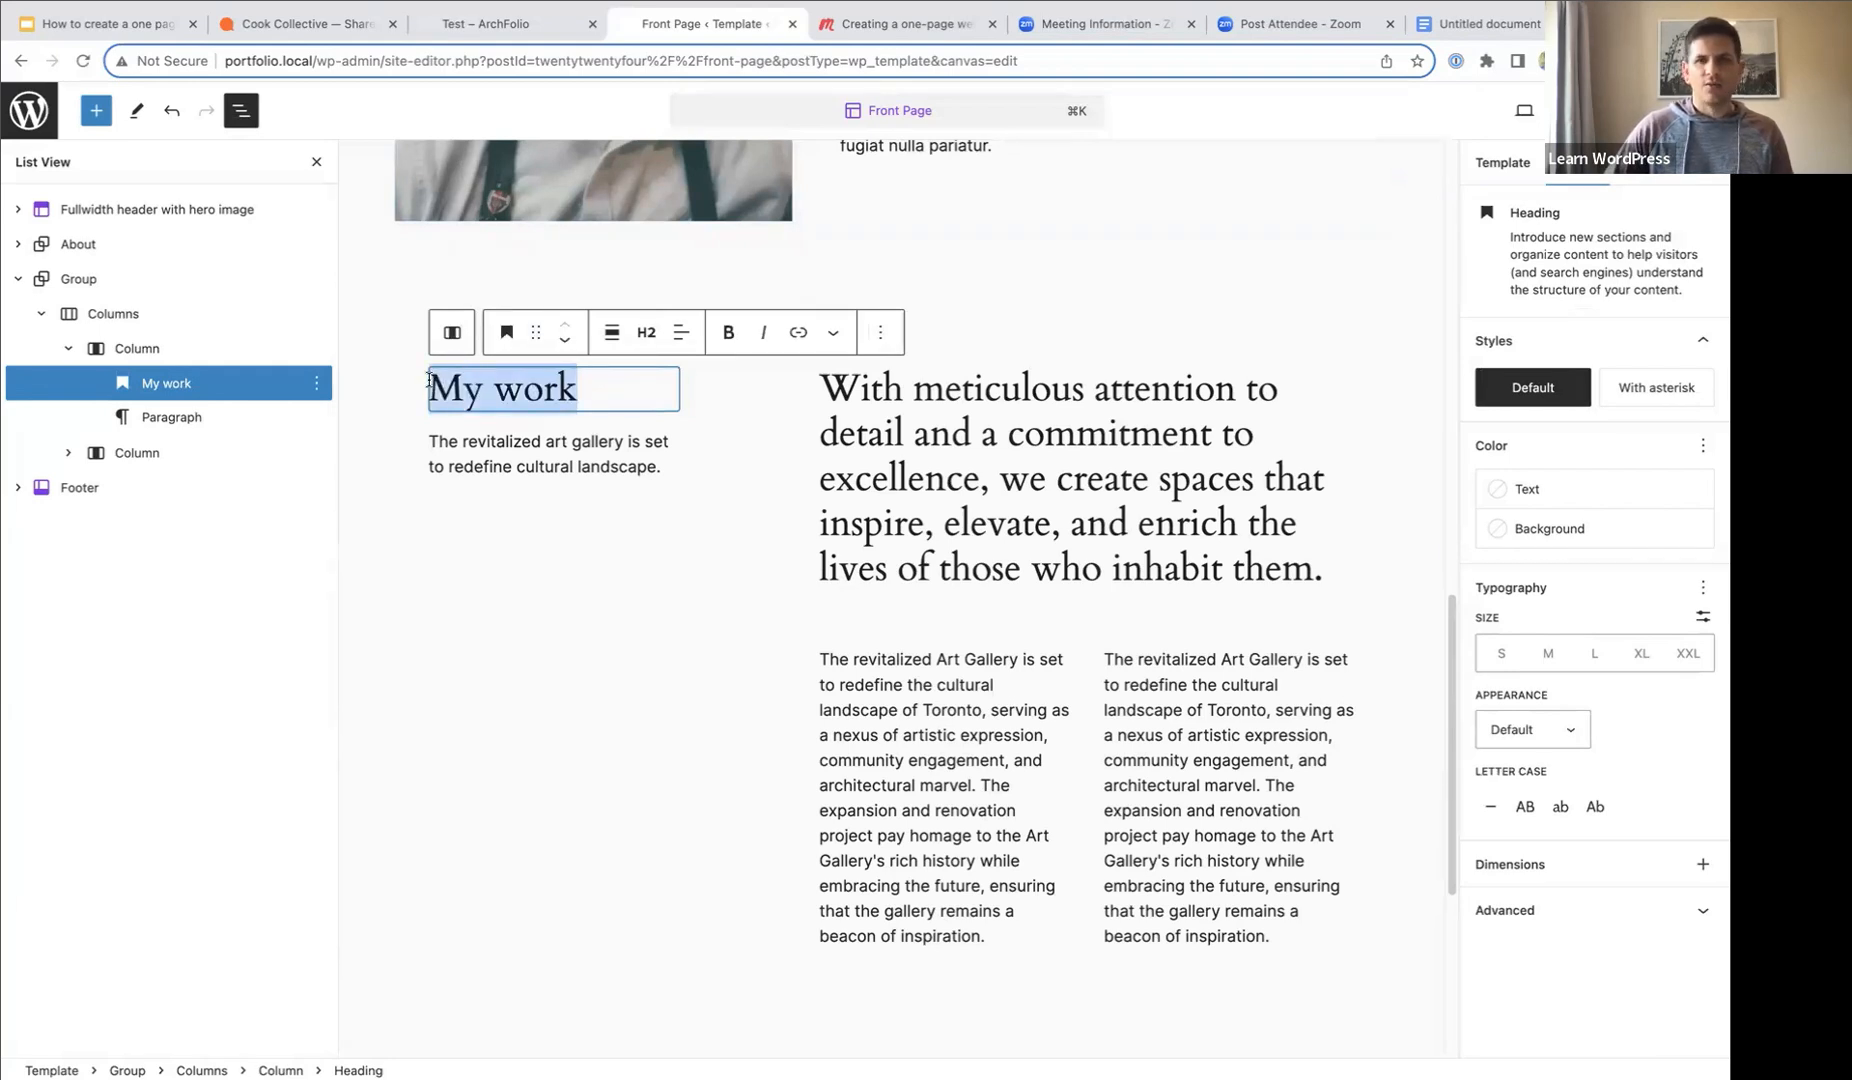
- Set a custom font size of 56 px for the "My work" heading
left_click(1704, 623)
left_click(1530, 657)
type("56")
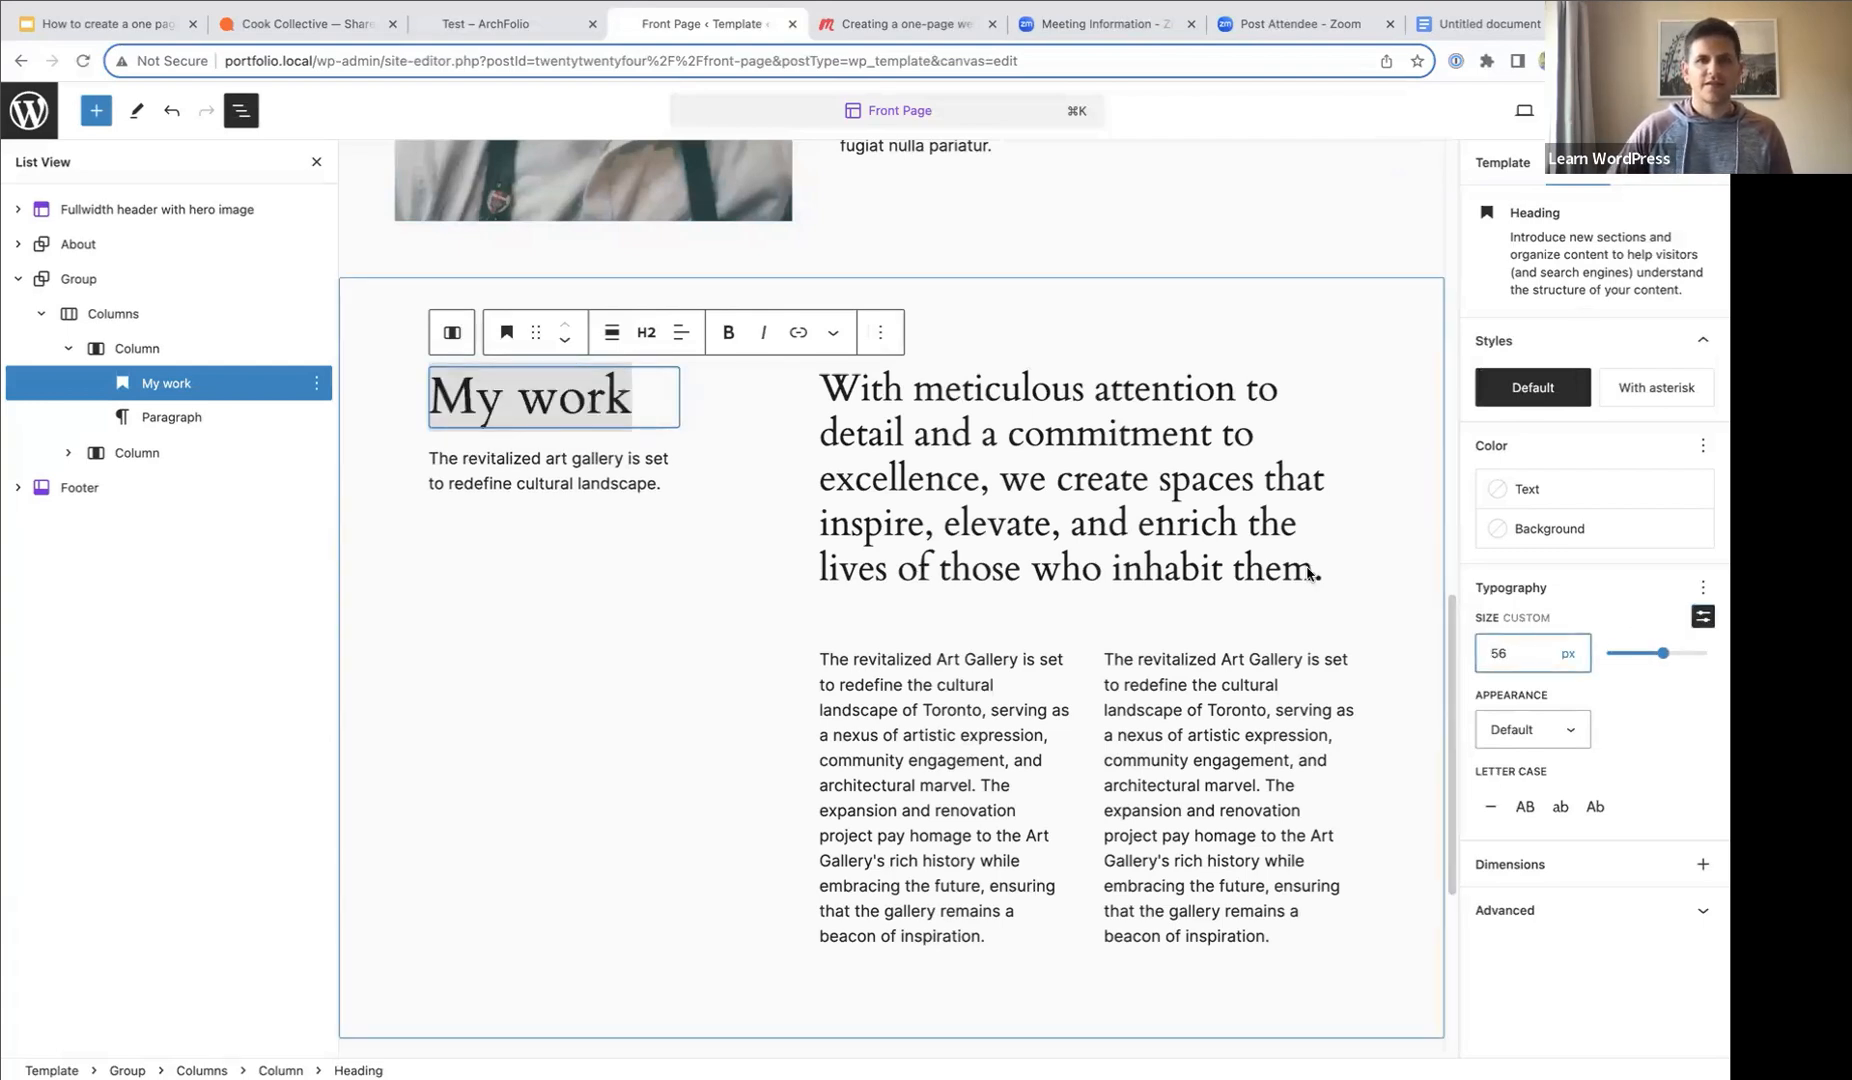
- Select the whole group containing "My work" and examine its padding and spacing styles alongside the About section above
left_click(125, 350)
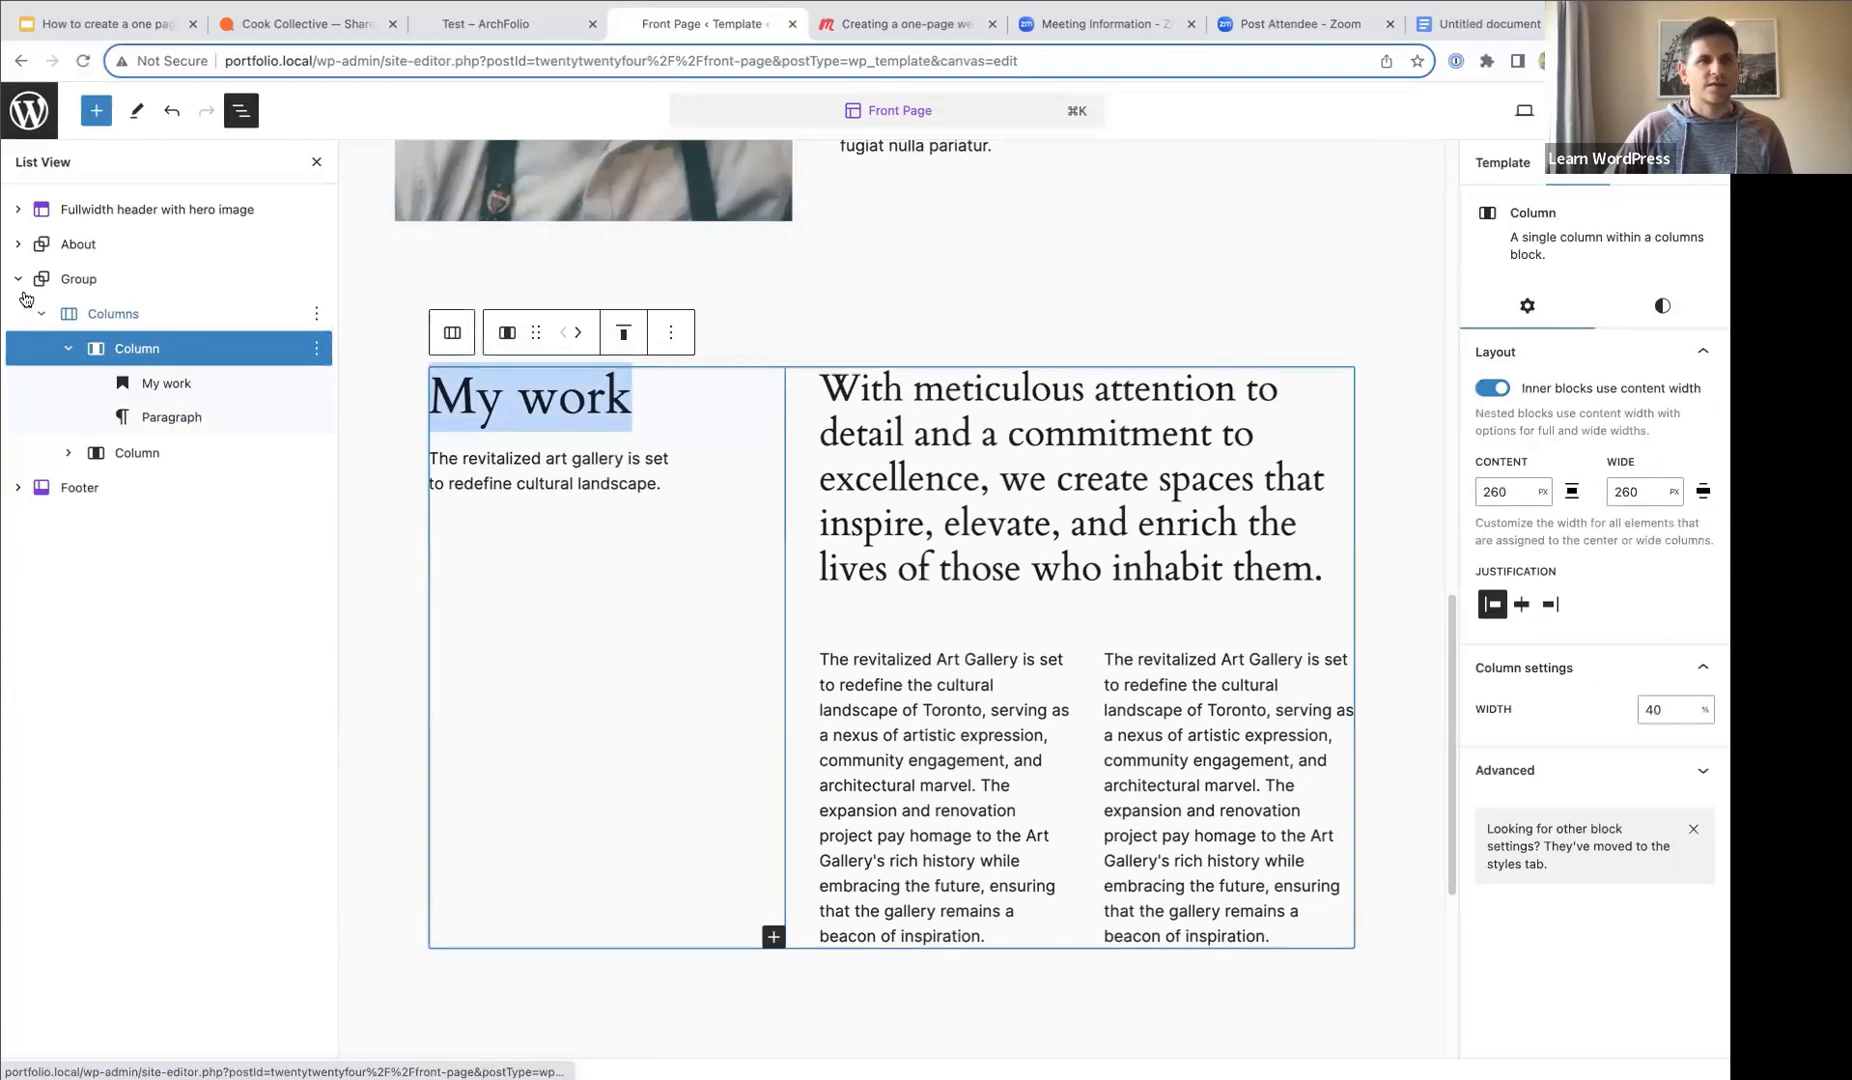
left_click(18, 284)
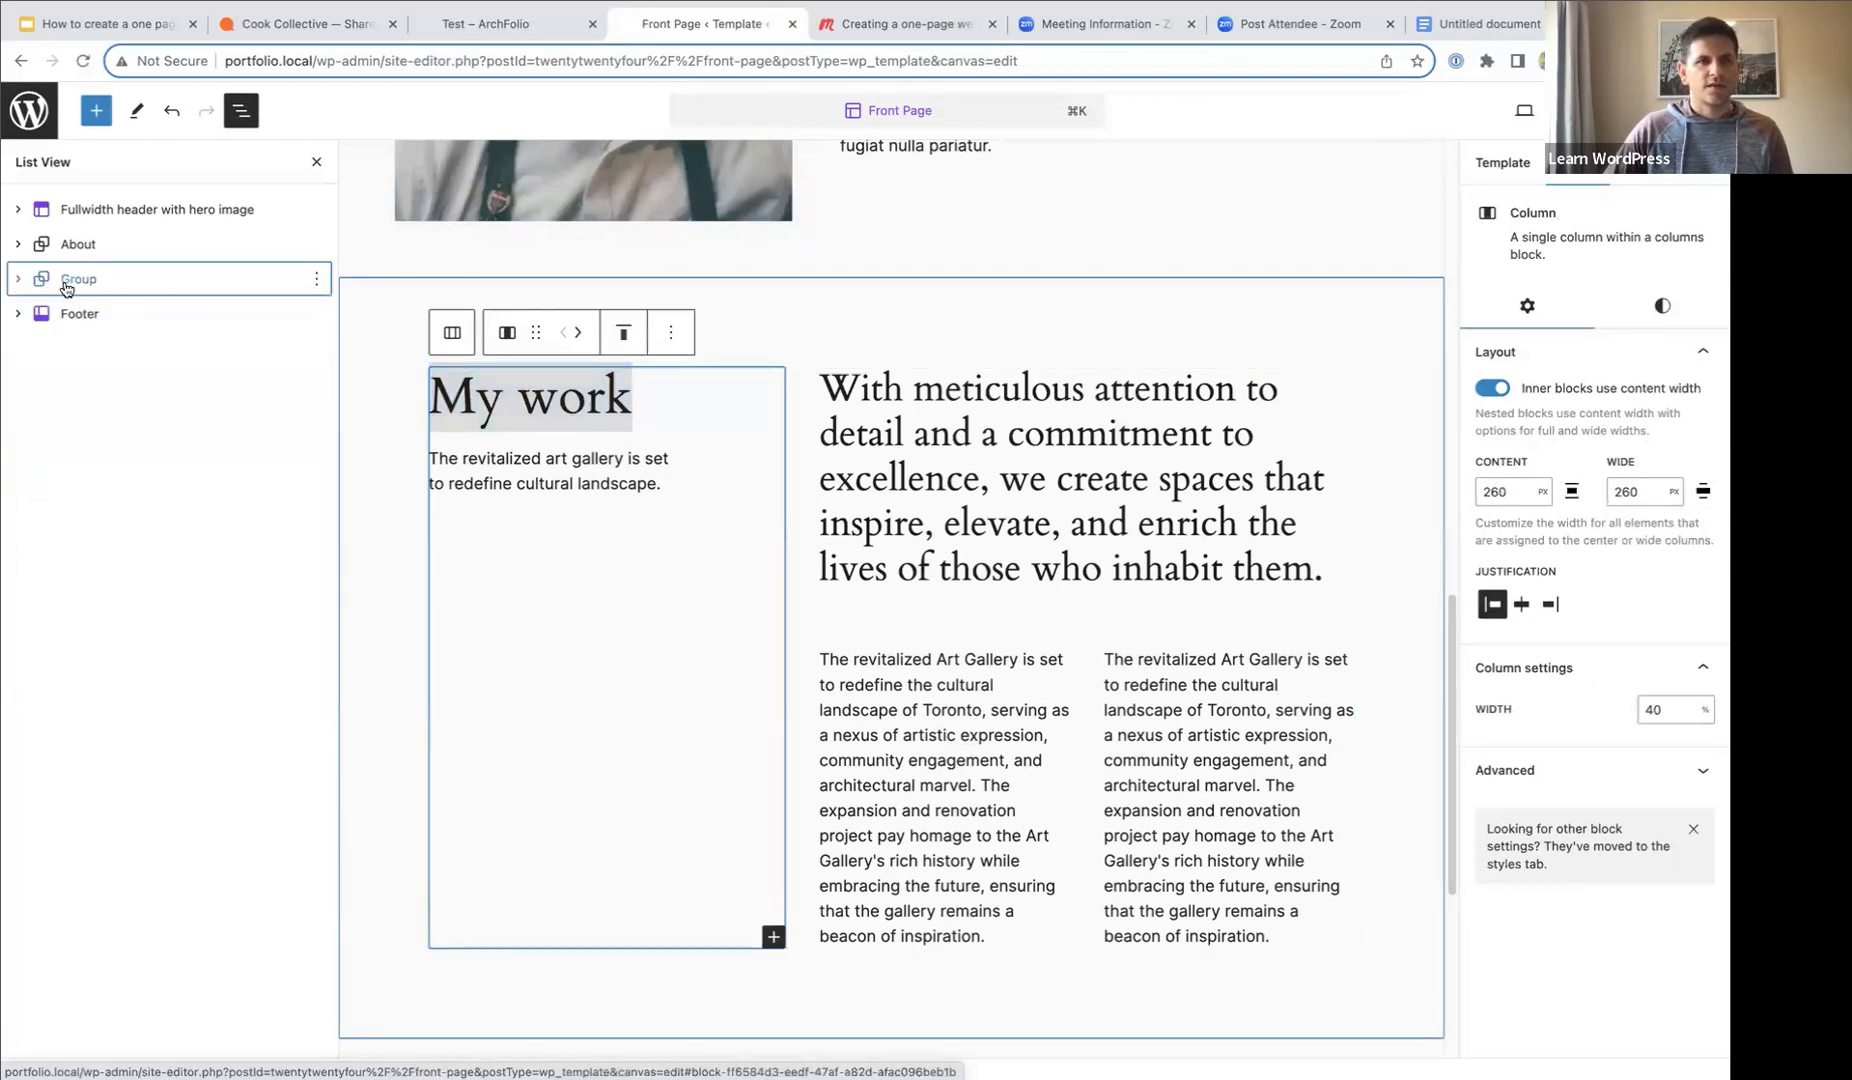
left_click(50, 289)
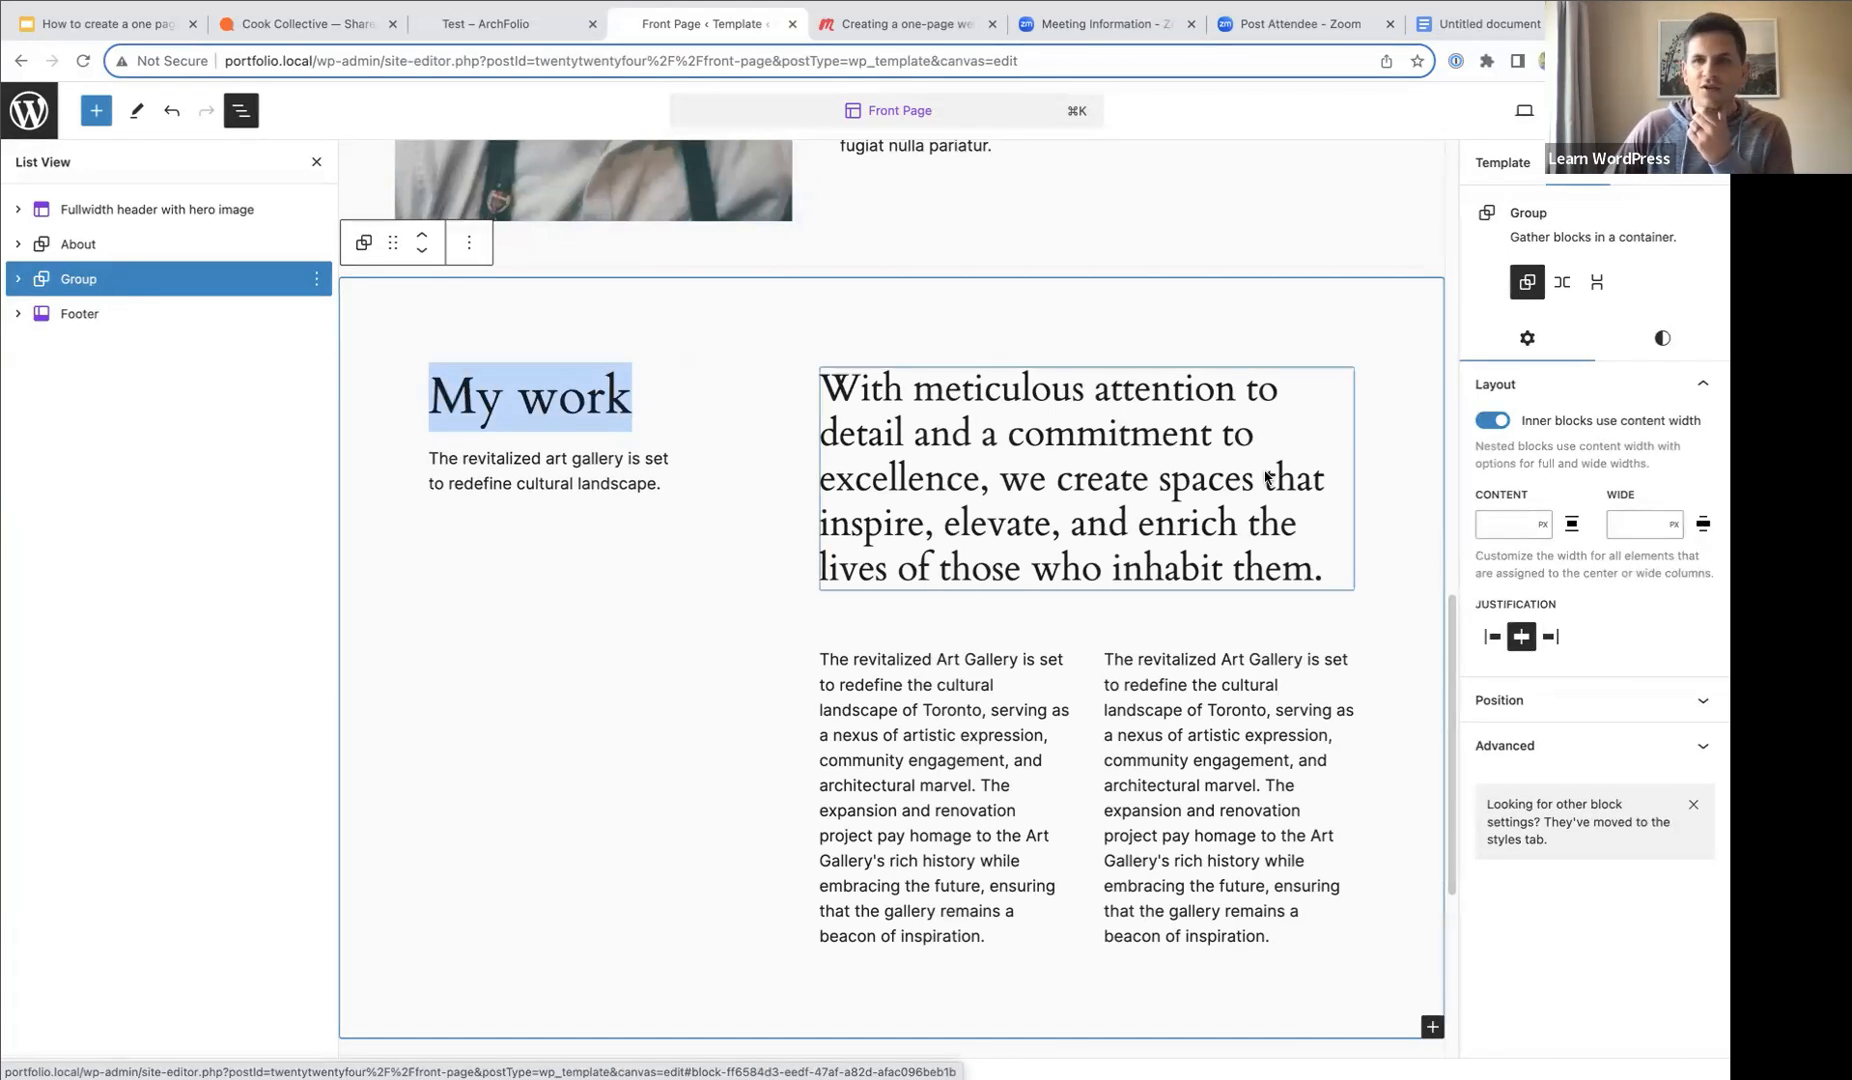
left_click(1665, 336)
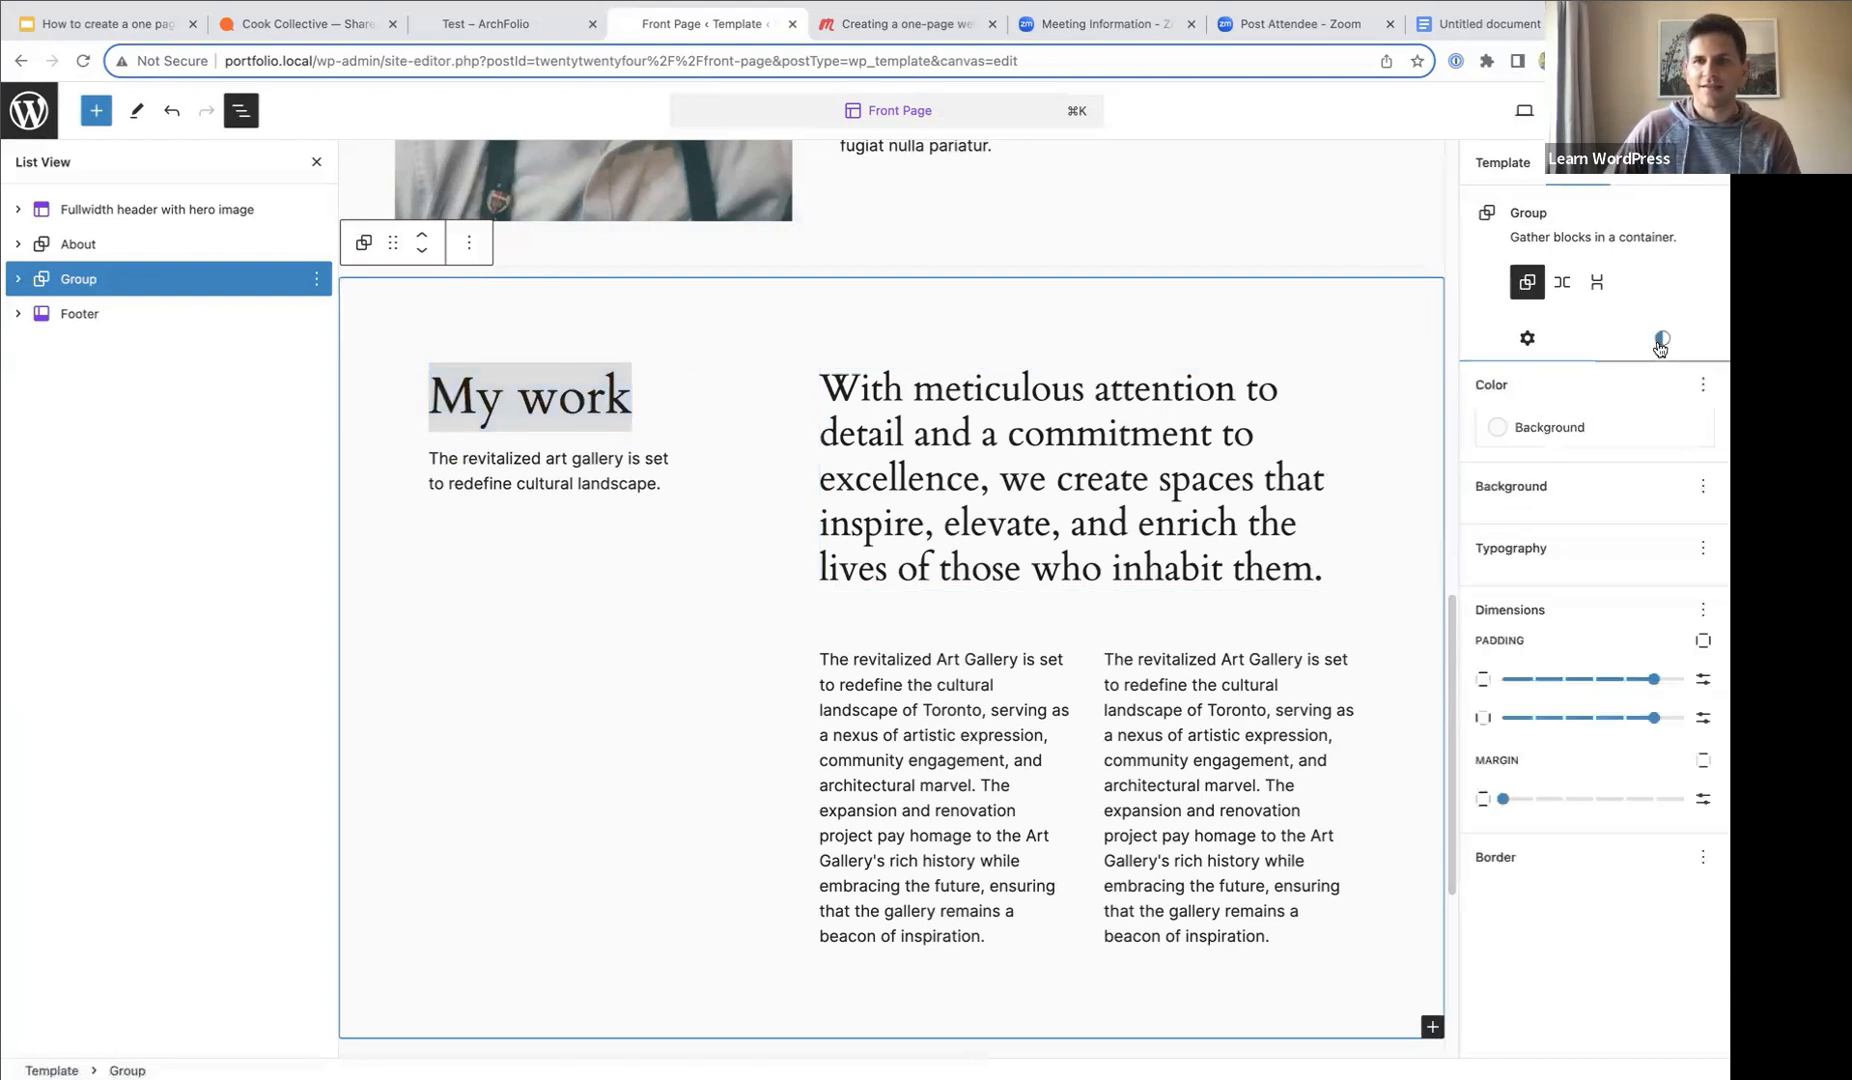
scroll(1012, 668, "down", 2)
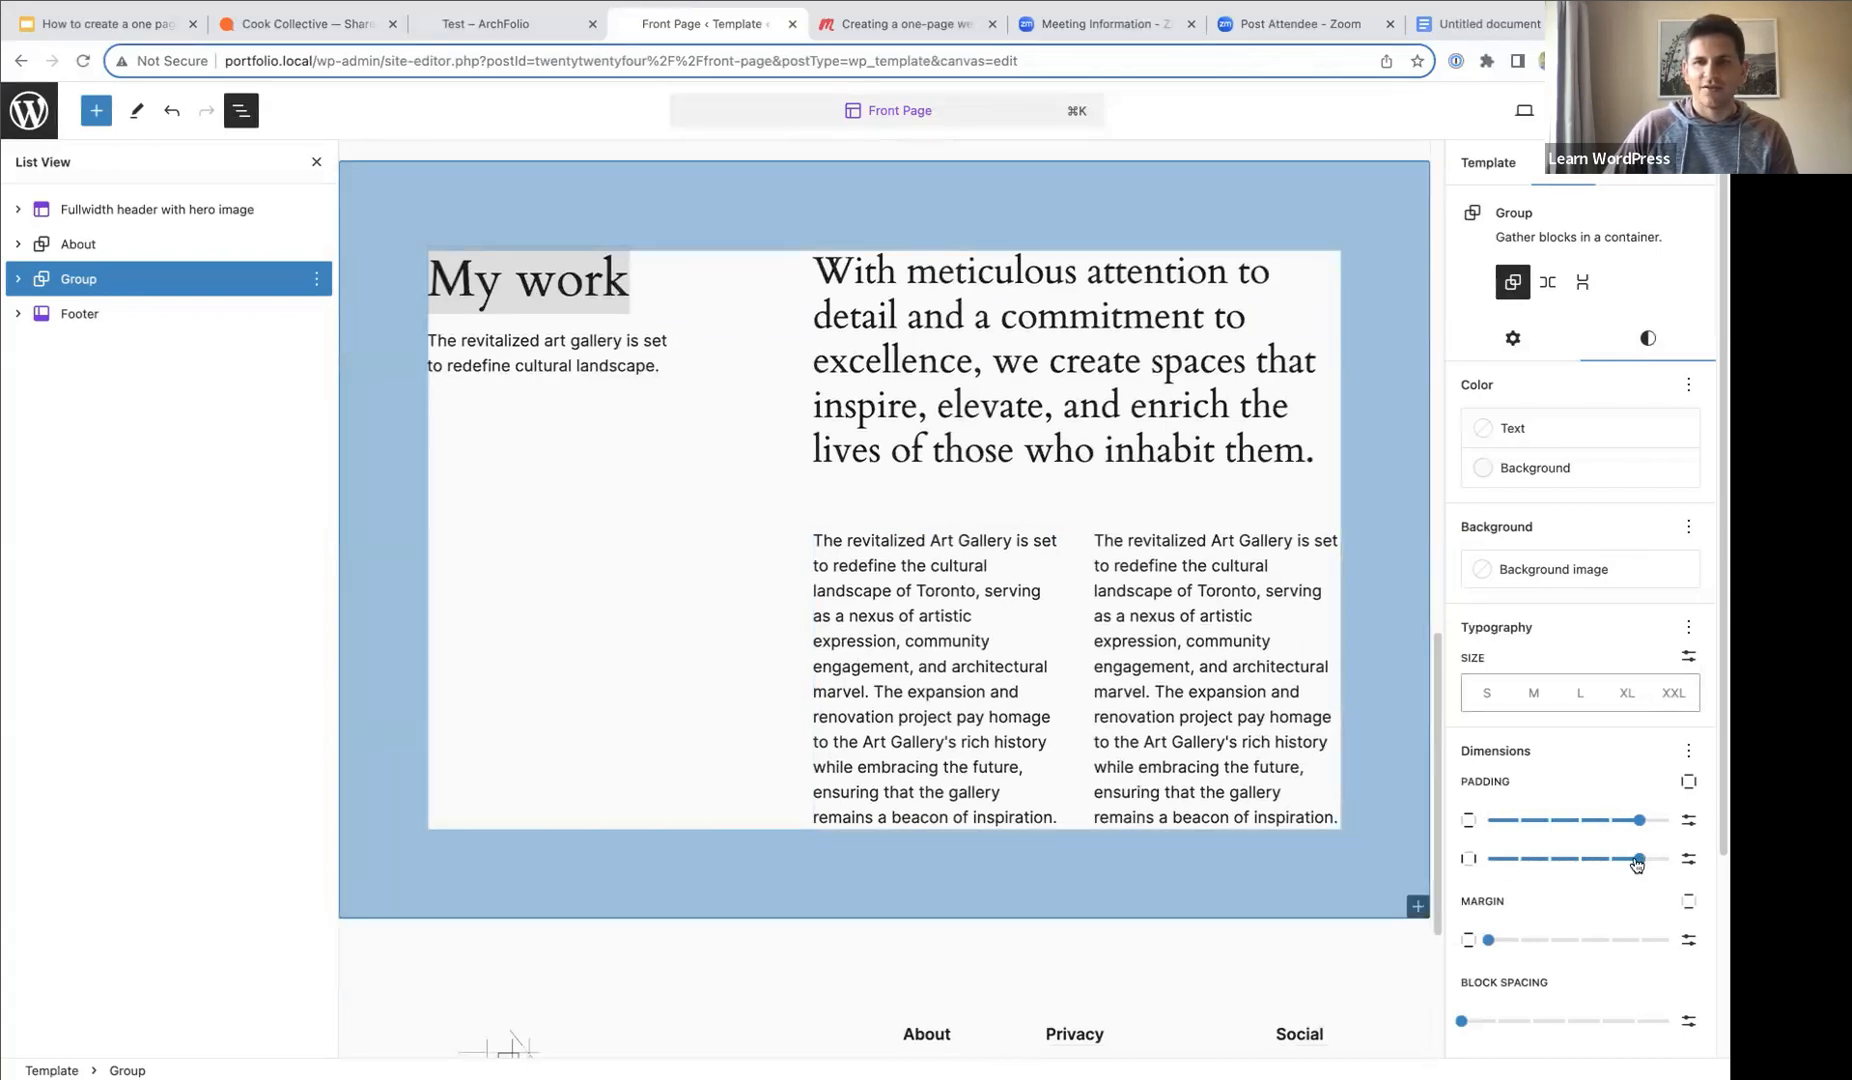
scroll(465, 435, "up", 4)
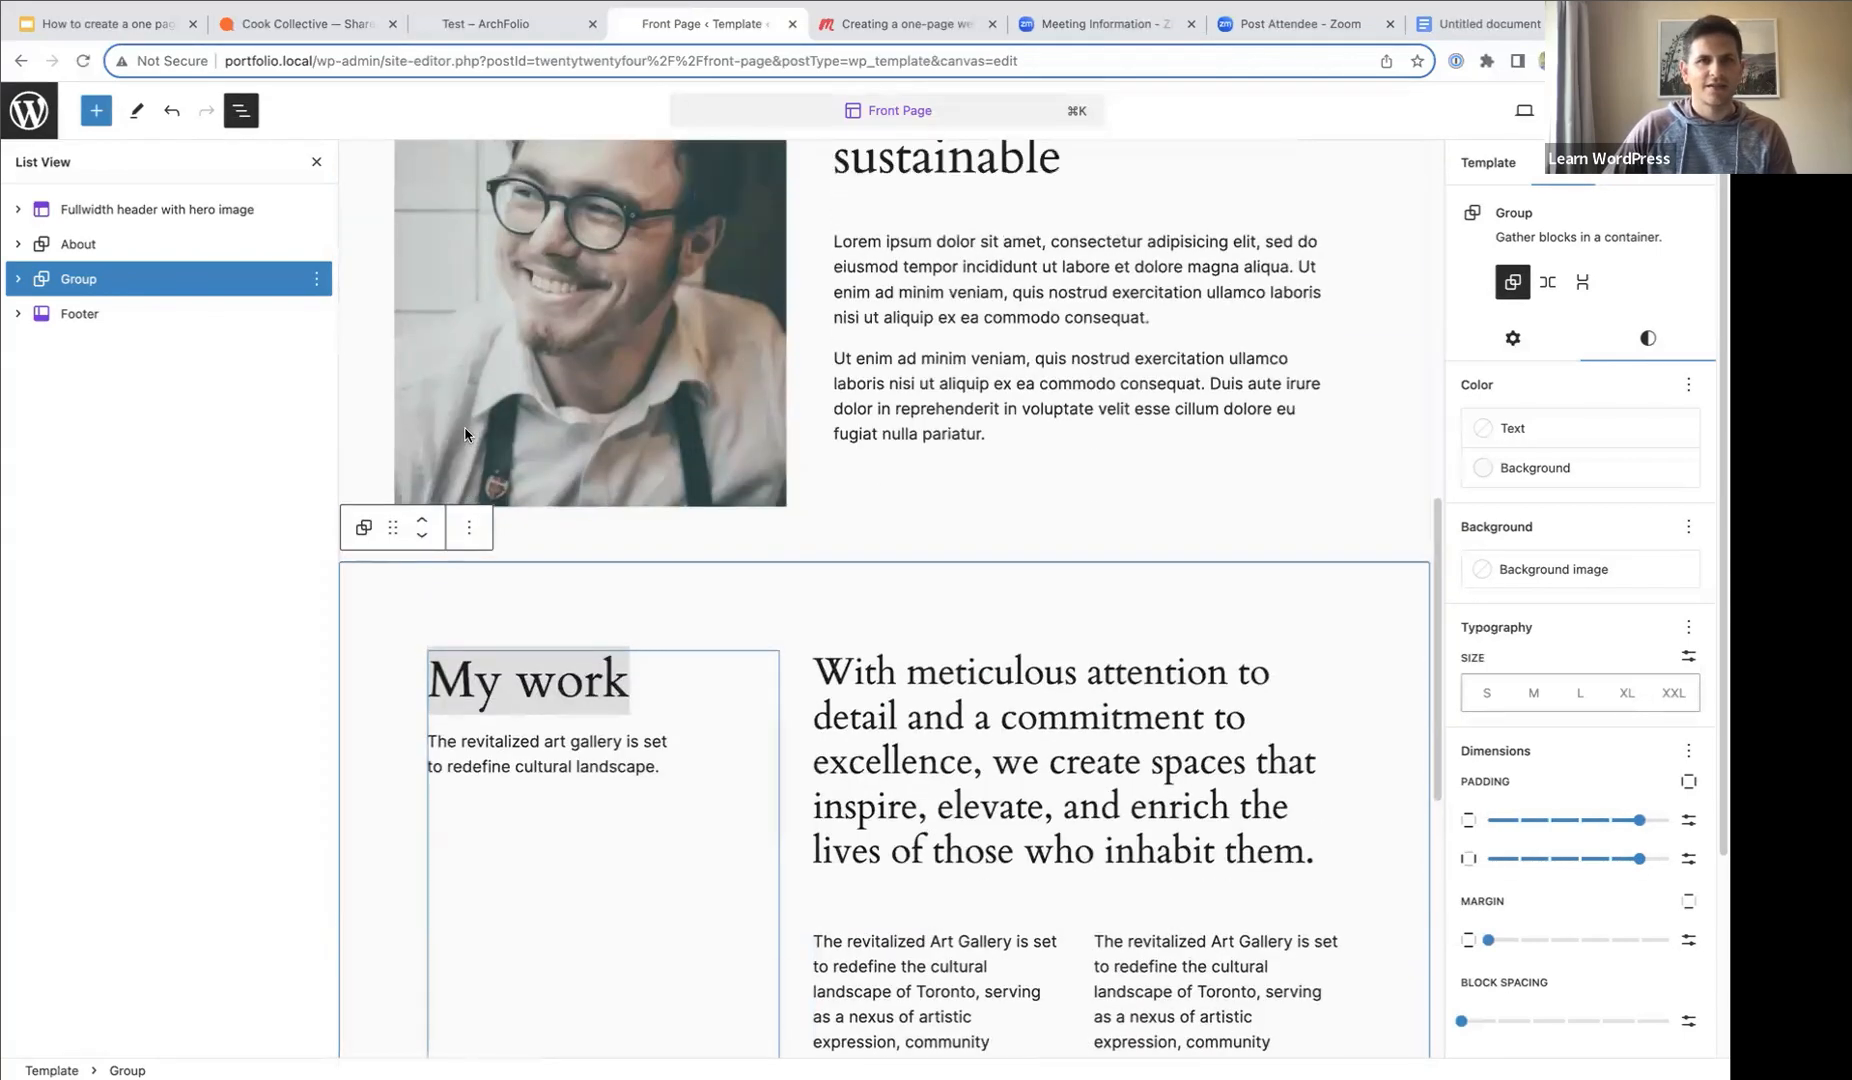
scroll(420, 430, "down", 4)
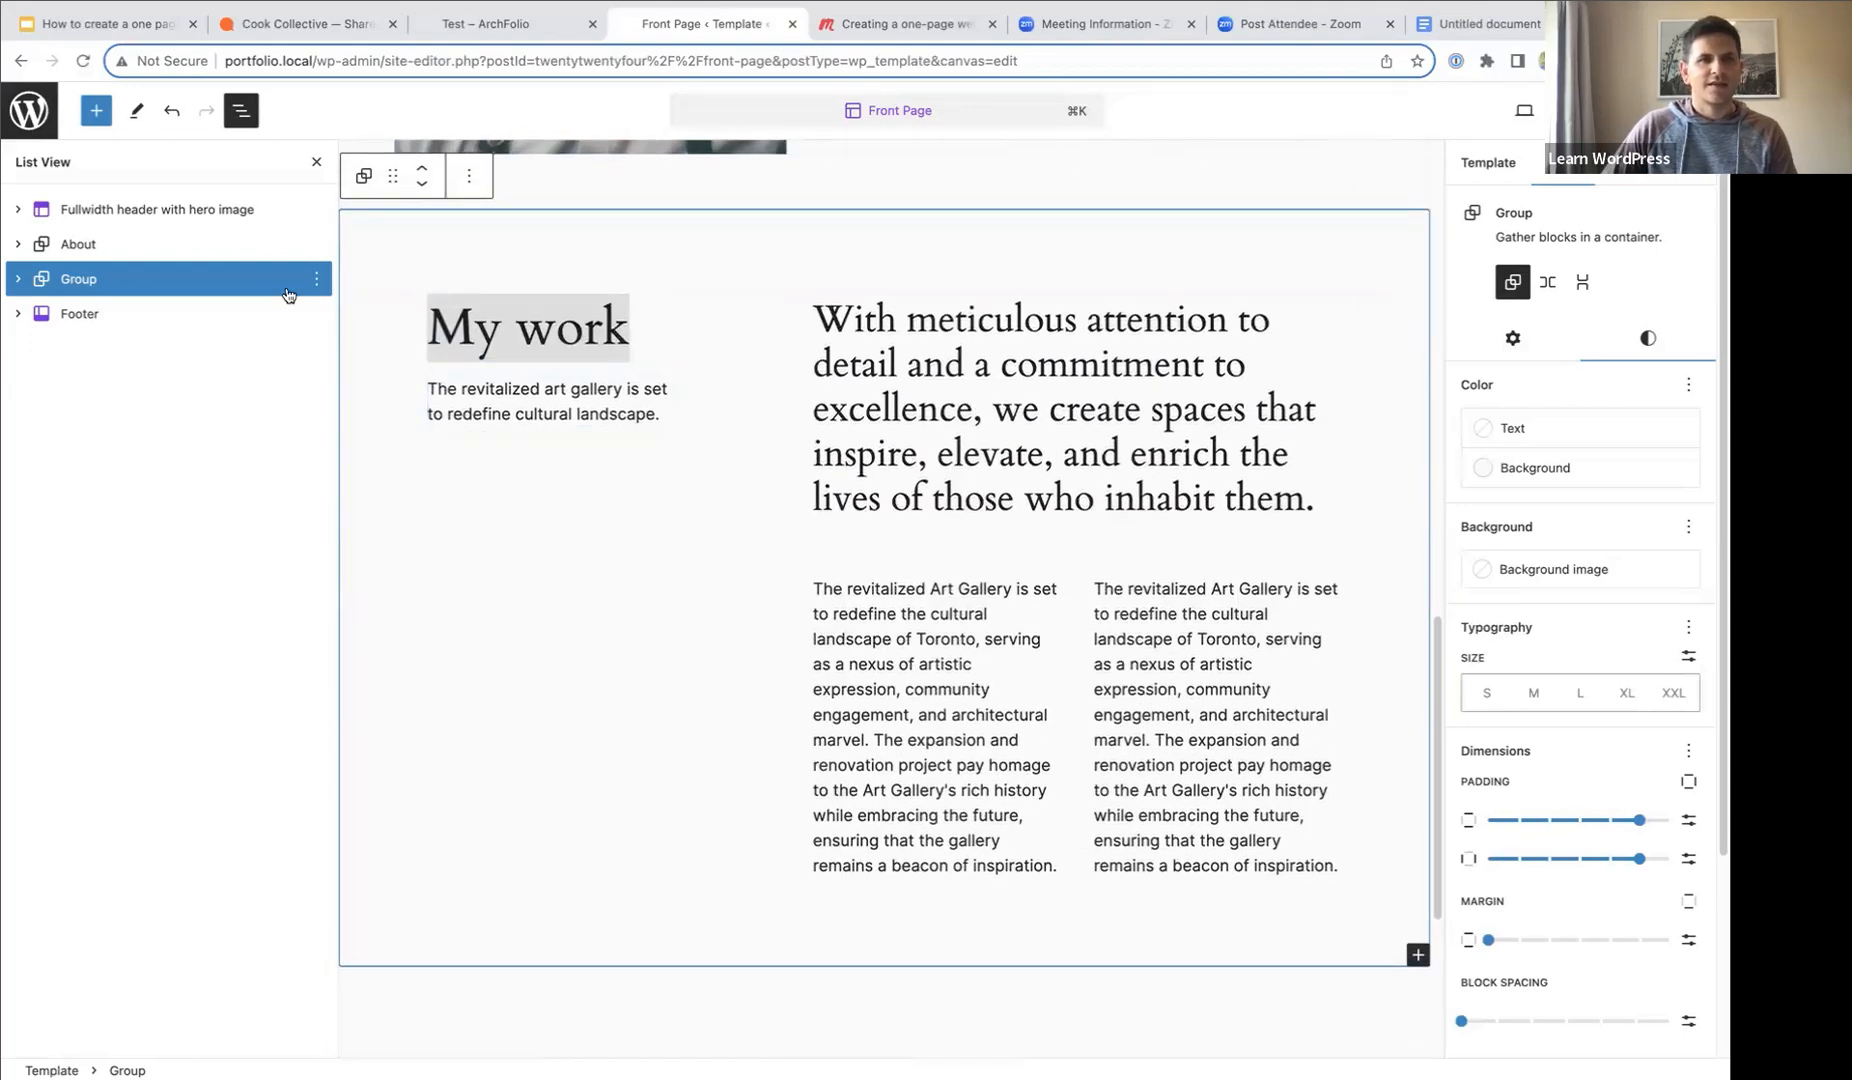
- Check the image gallery on the Test preview page and add an empty block after the My work group in the Front Page template
left_click(476, 27)
scroll(522, 570, "down", 5)
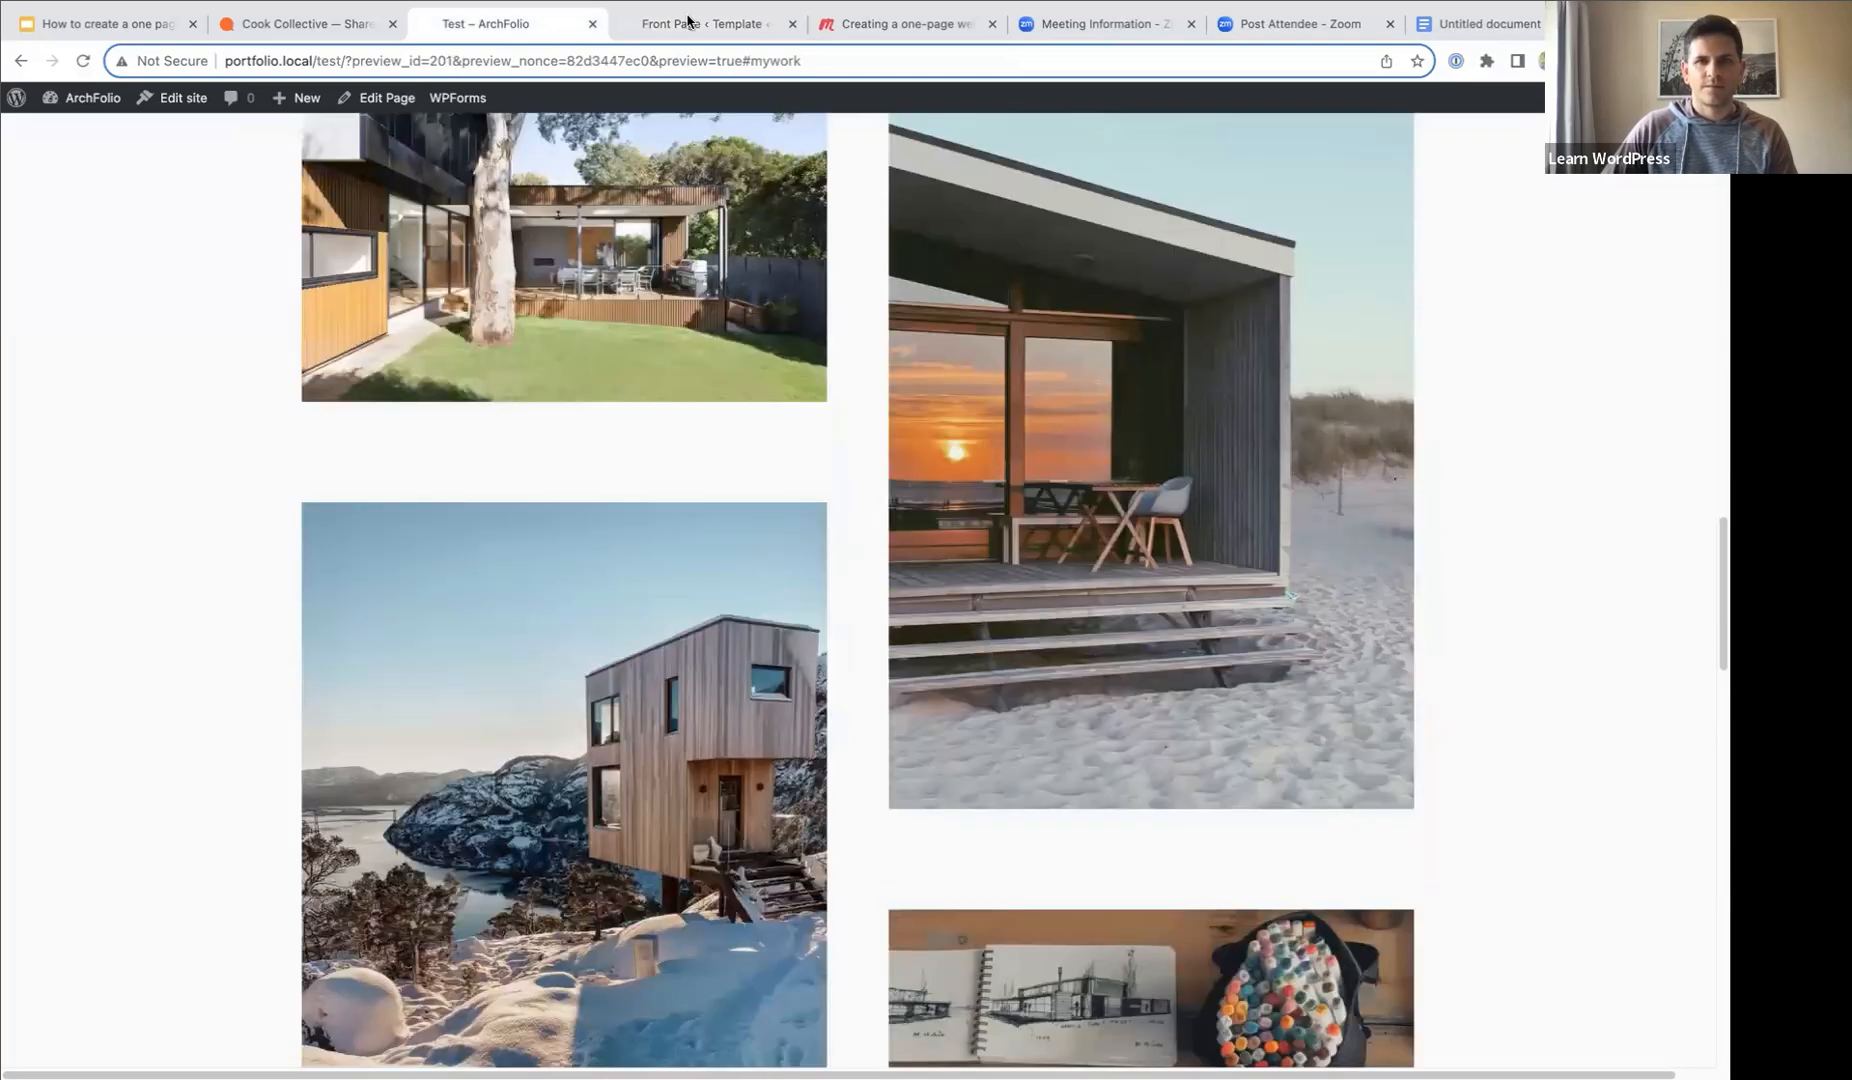
left_click(692, 24)
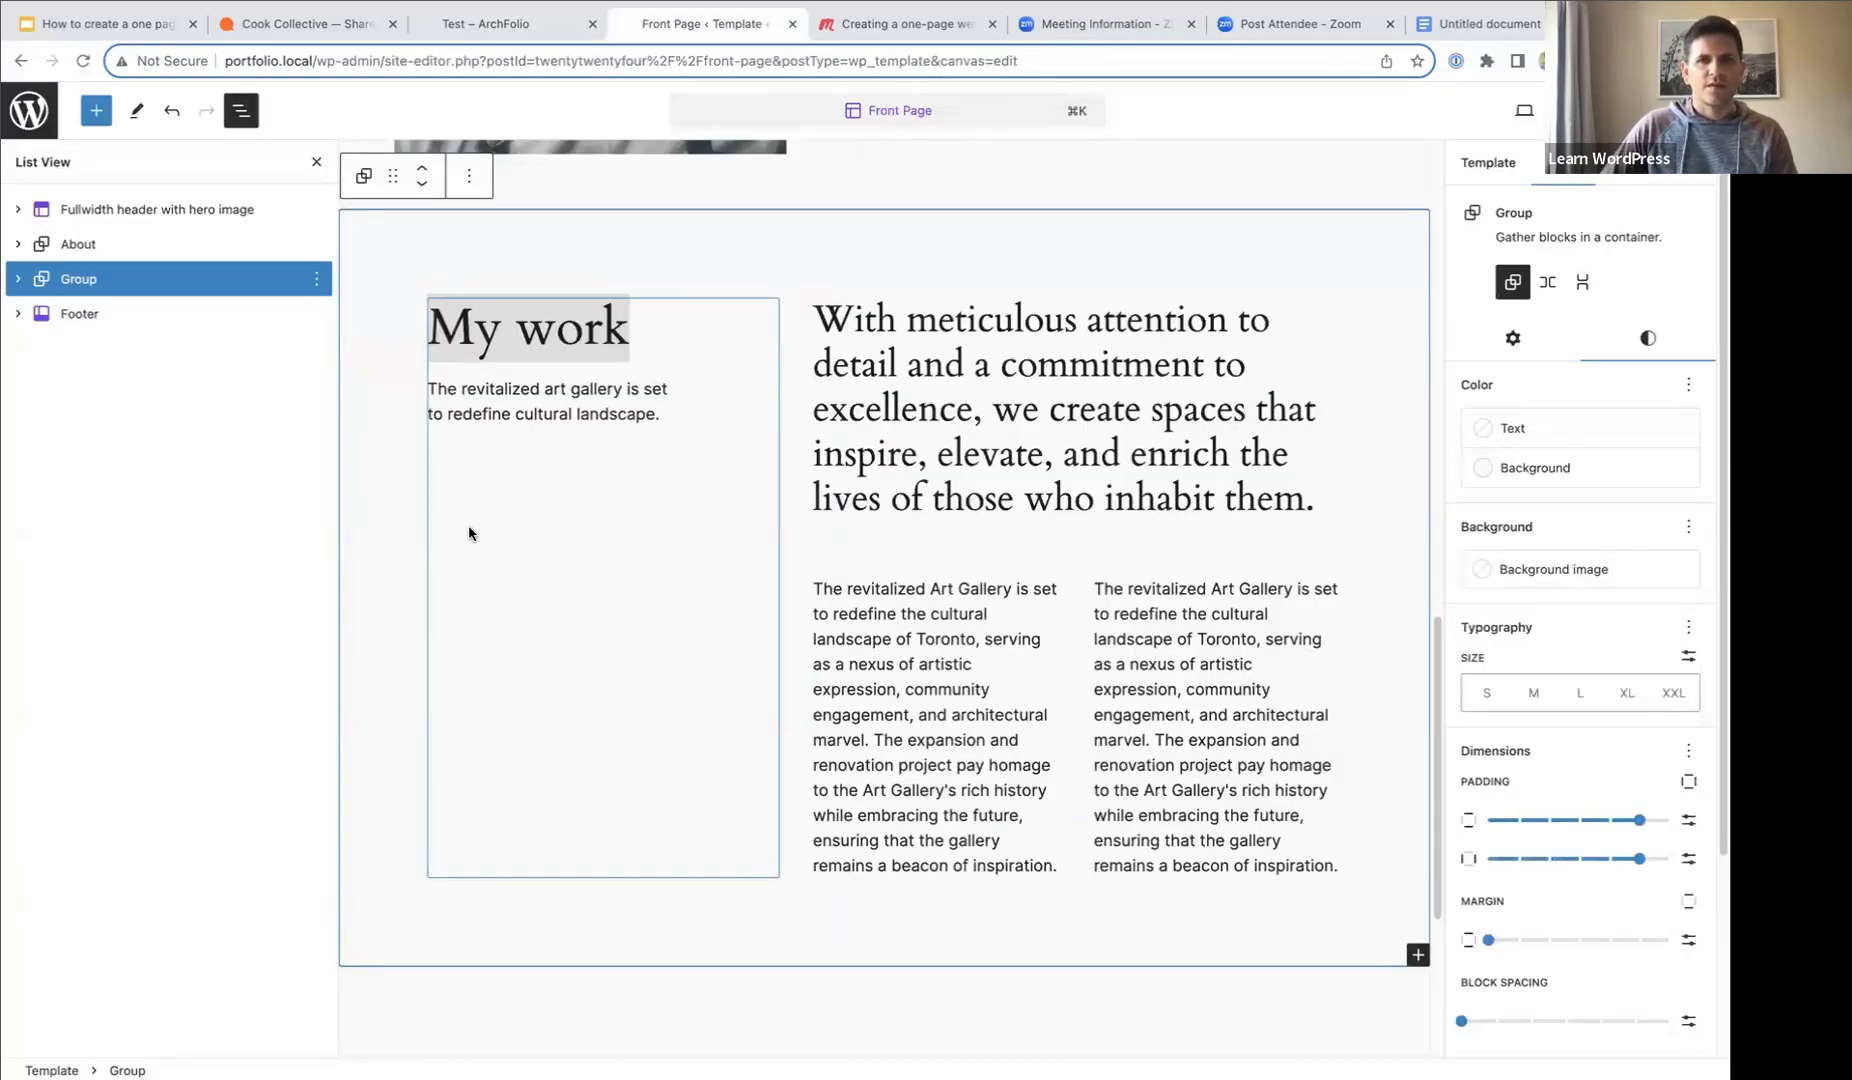
left_click(317, 281)
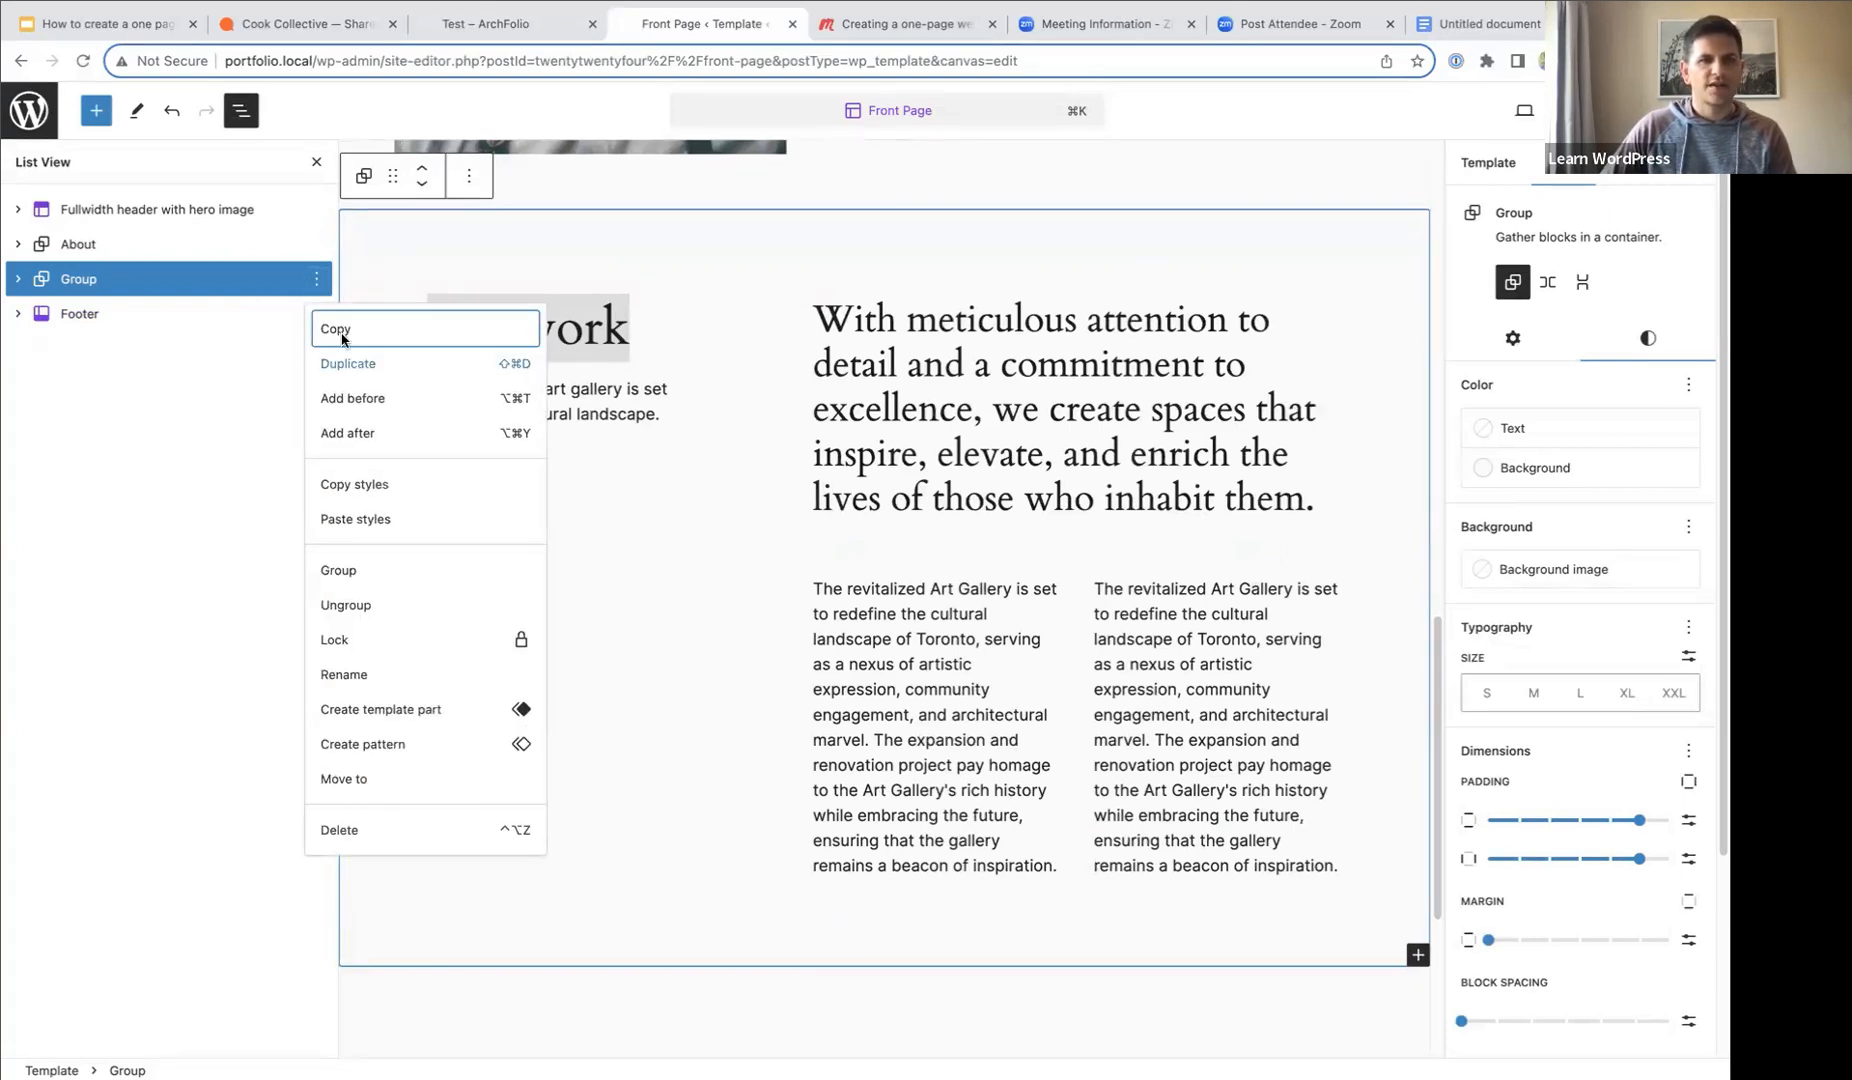
left_click(358, 433)
scroll(432, 660, "down", 5)
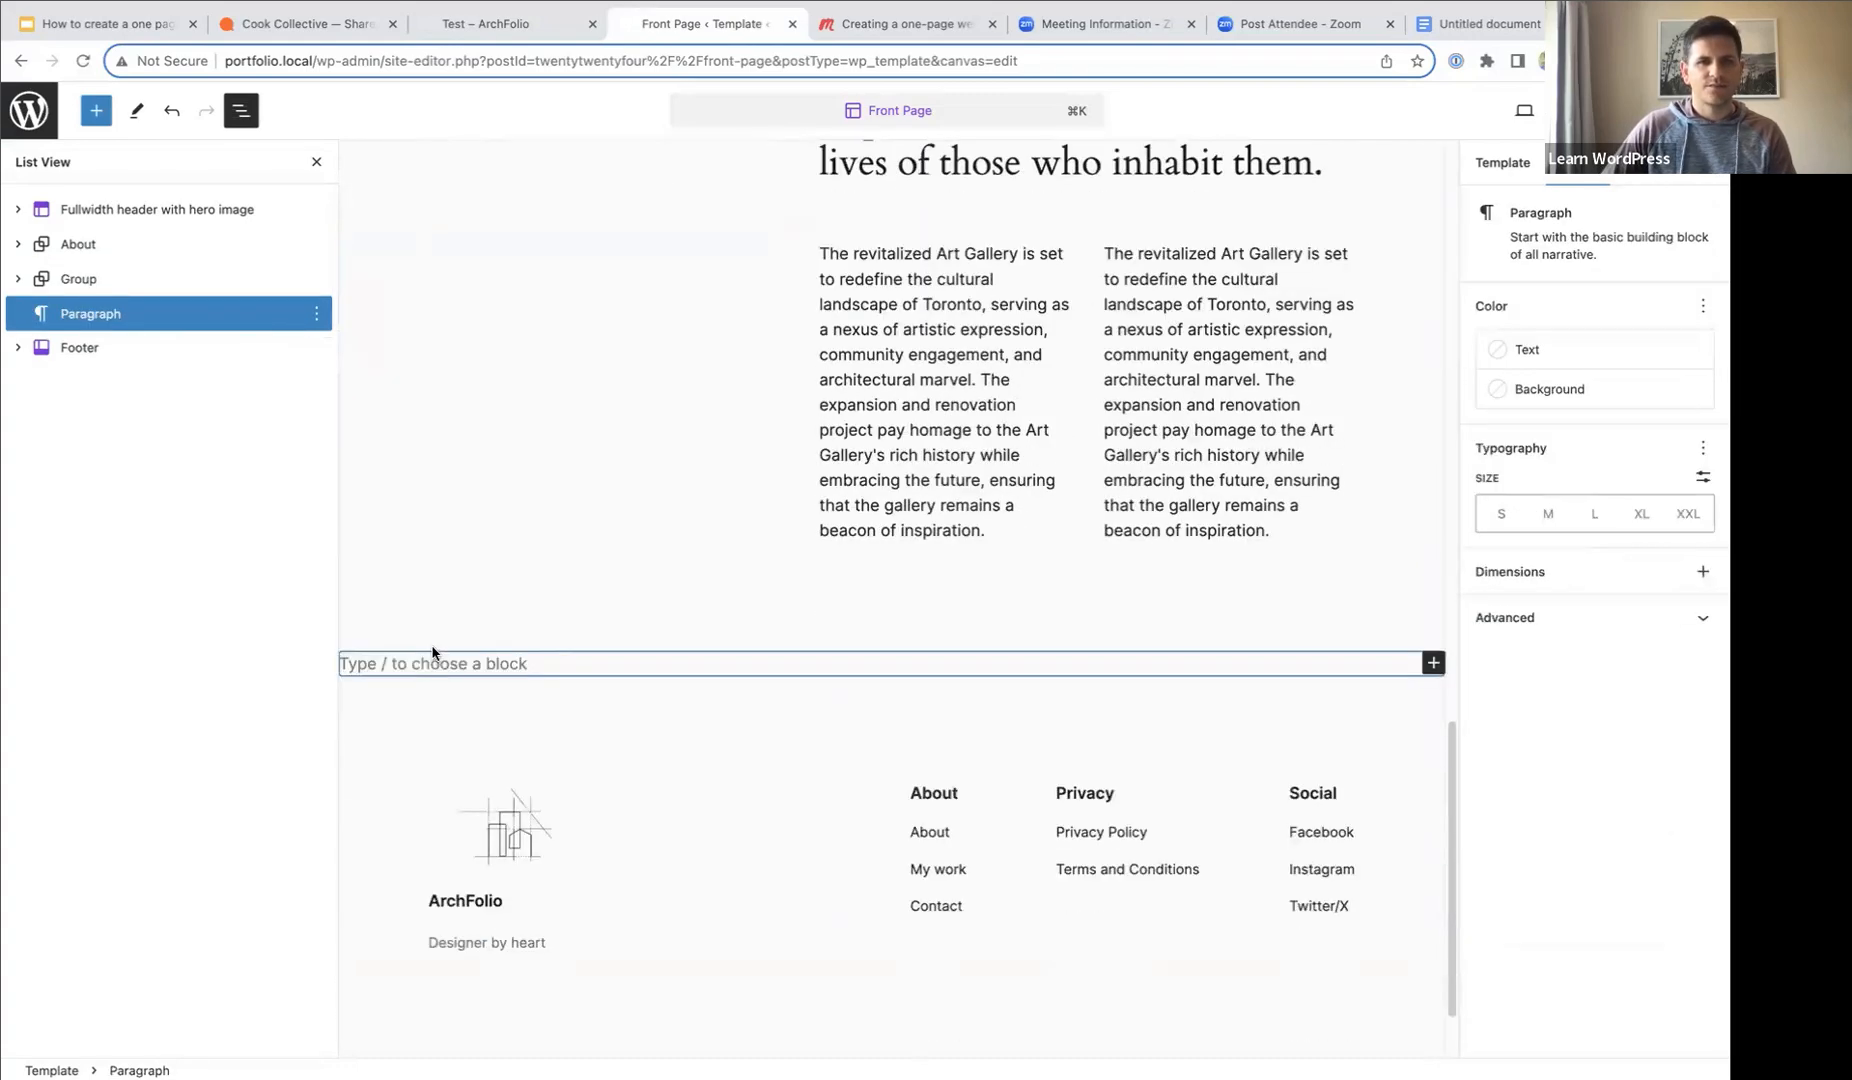
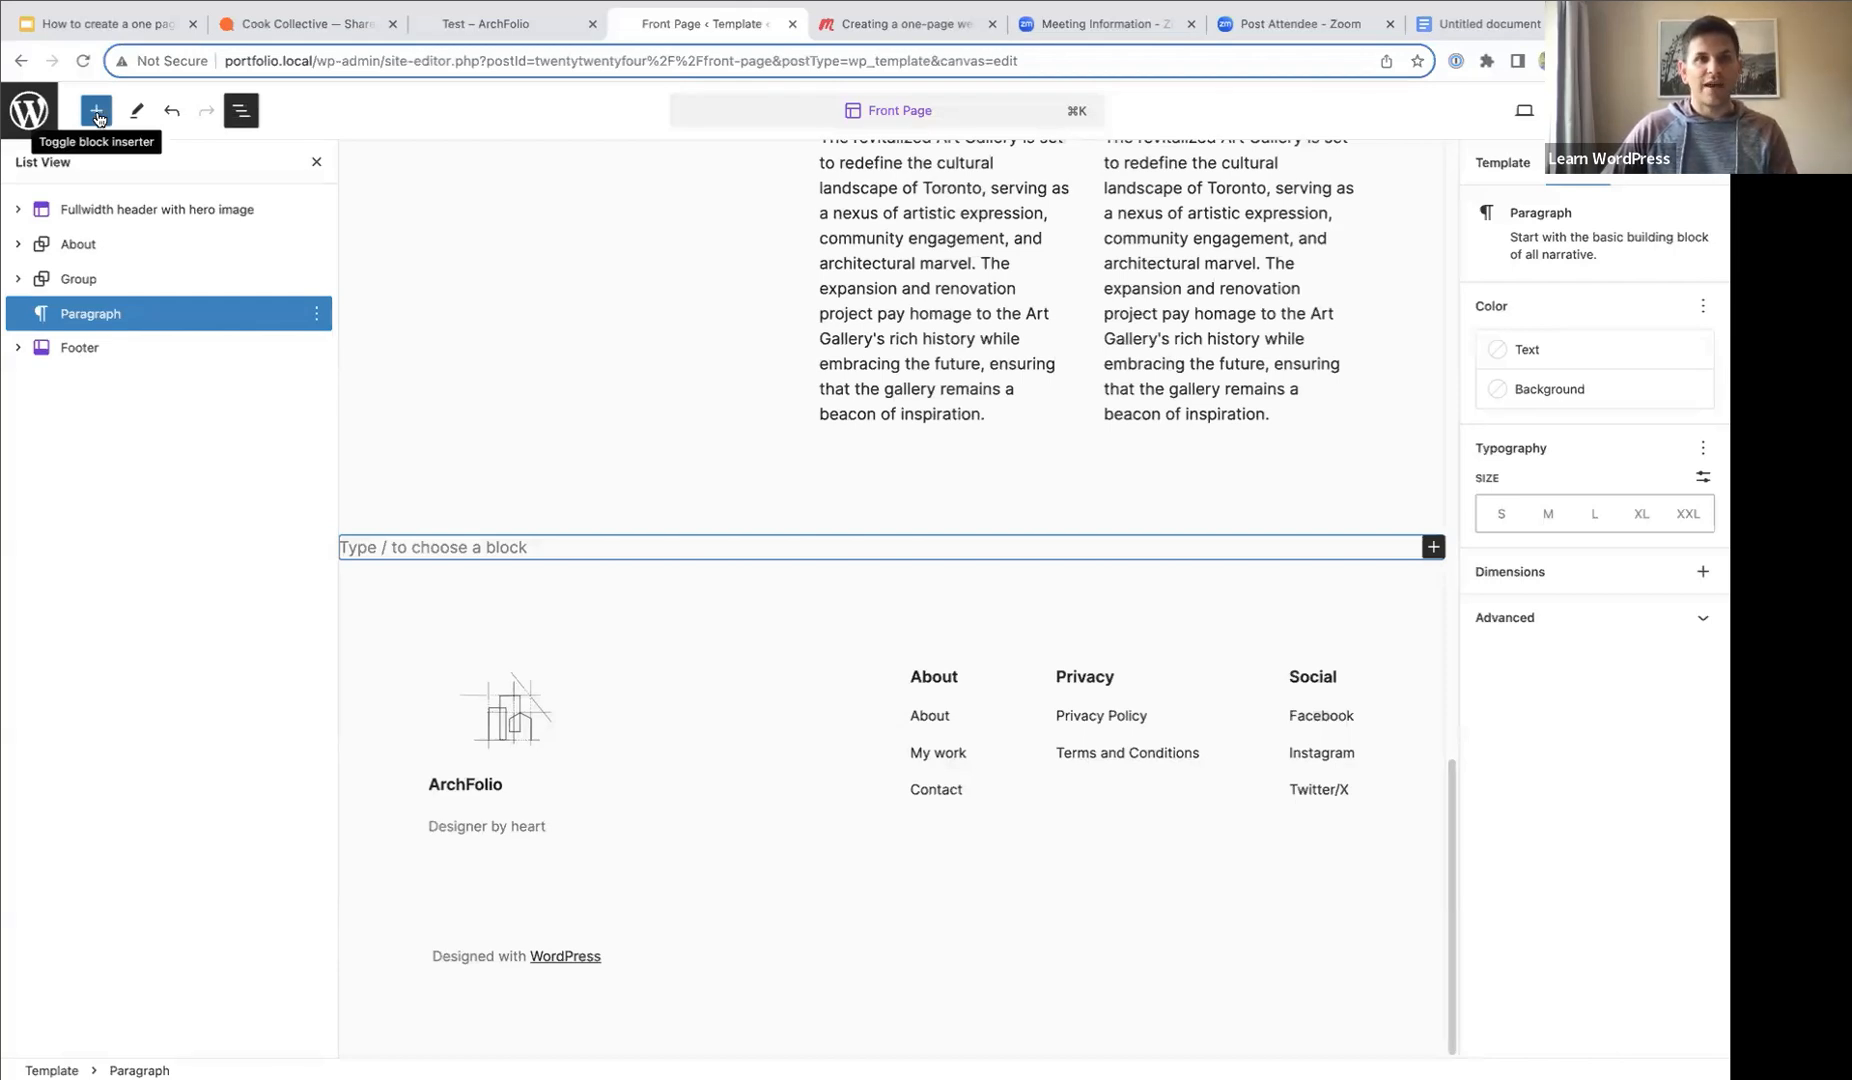
- Insert the "Offset gallery, 2 columns" pattern from the Gallery category in the empty block above the footer
left_click(96, 112)
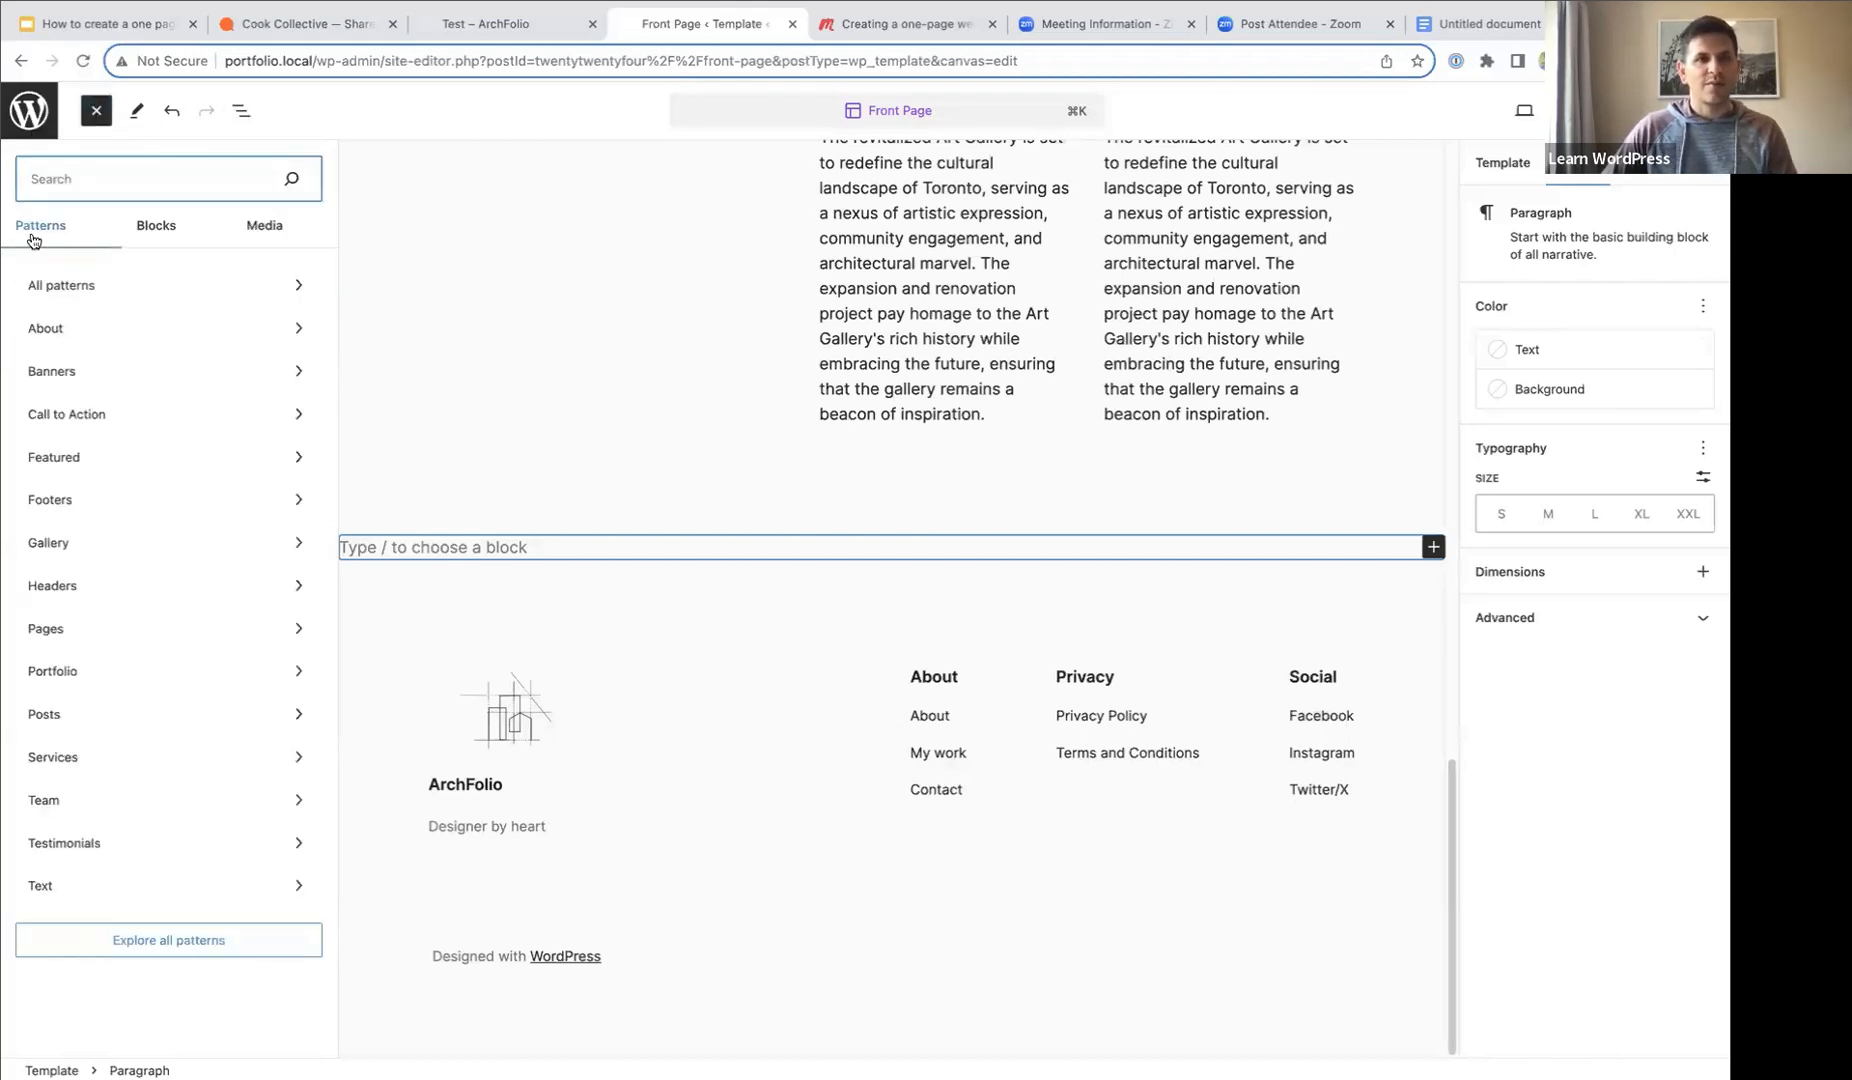
left_click(44, 546)
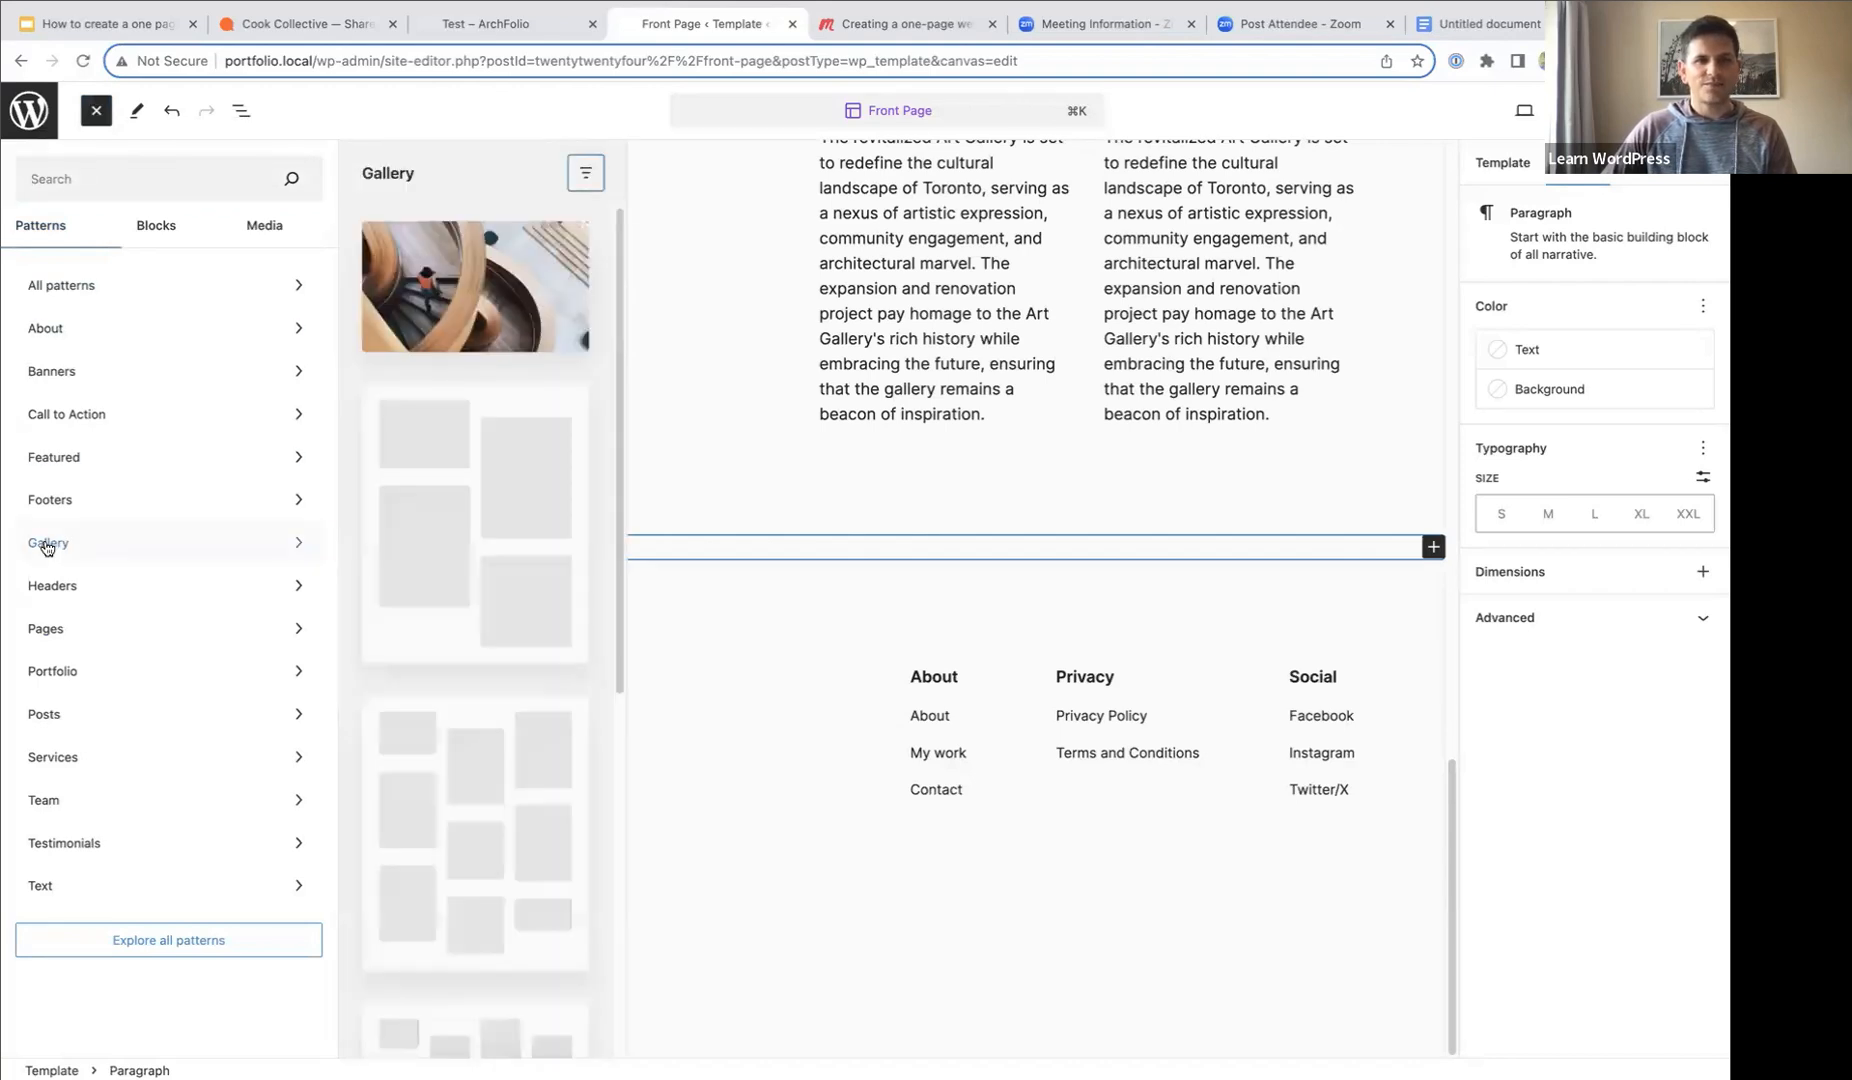
scroll(530, 504, "down", 3)
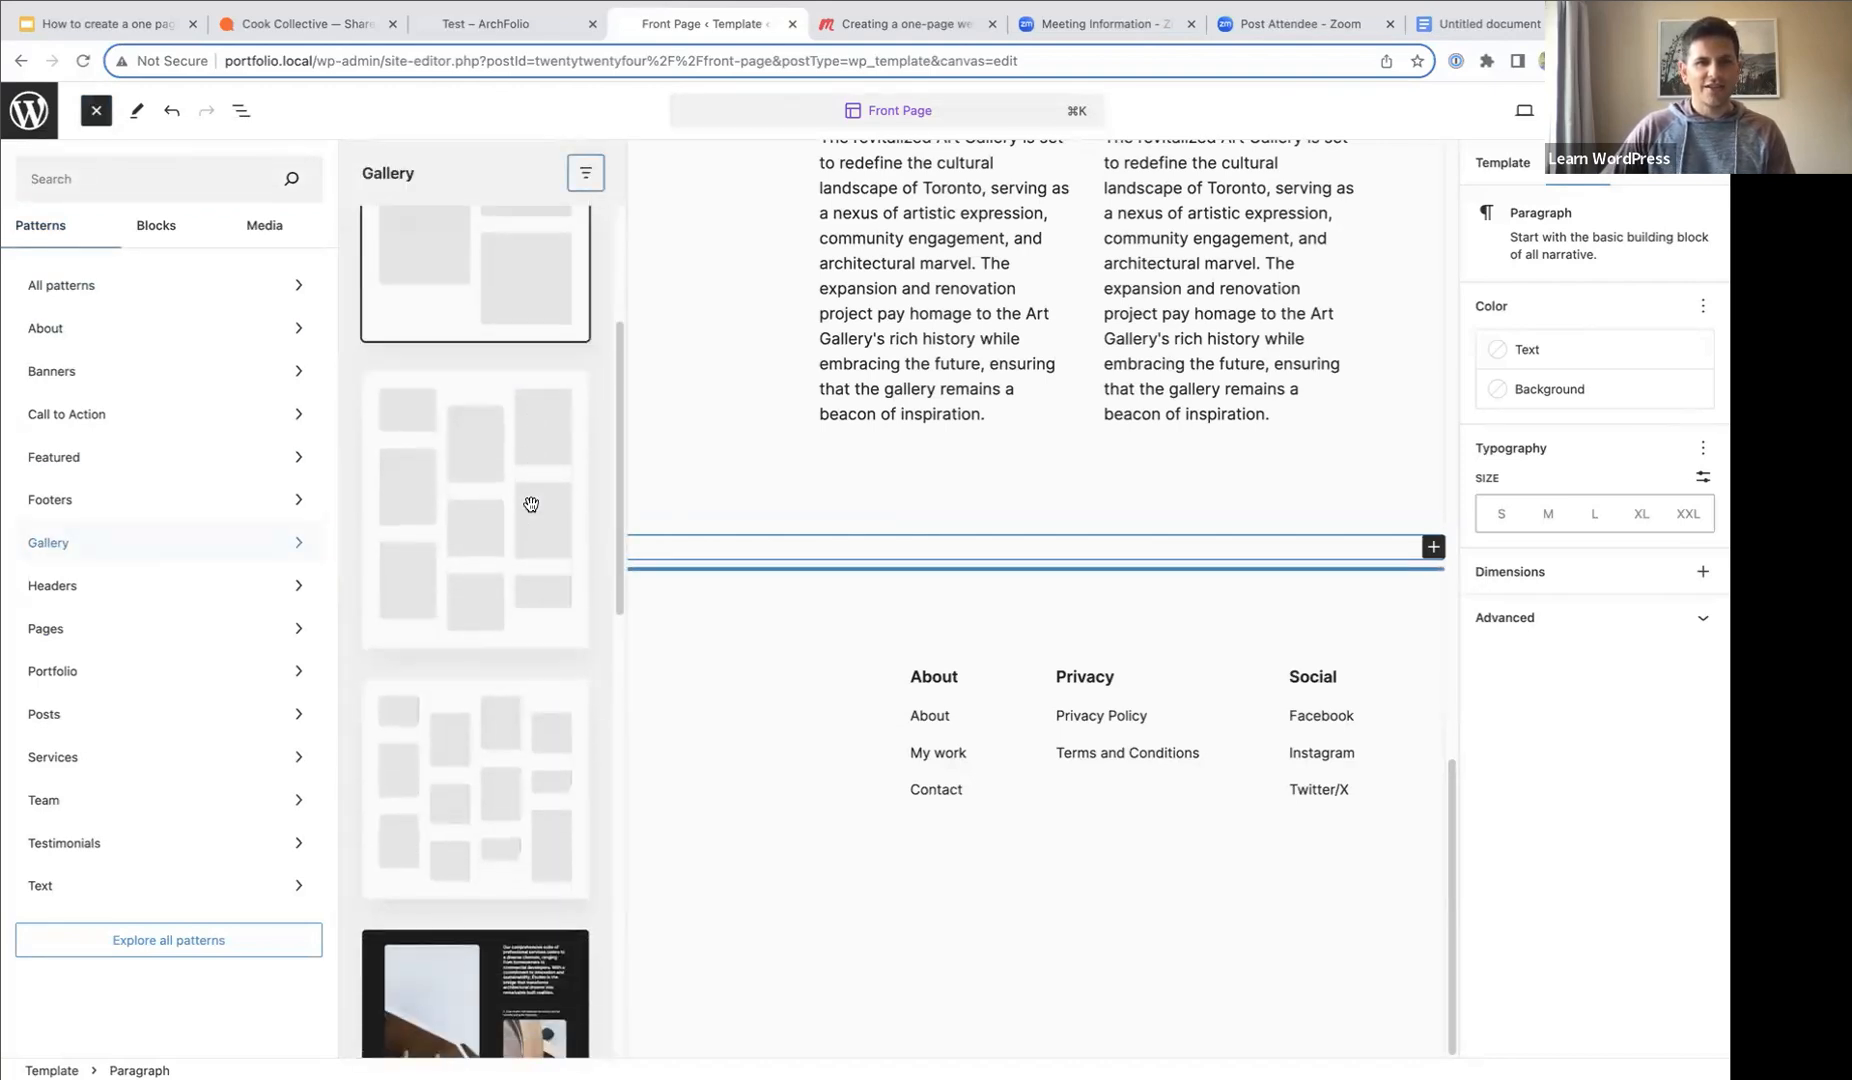
scroll(530, 504, "up", 2)
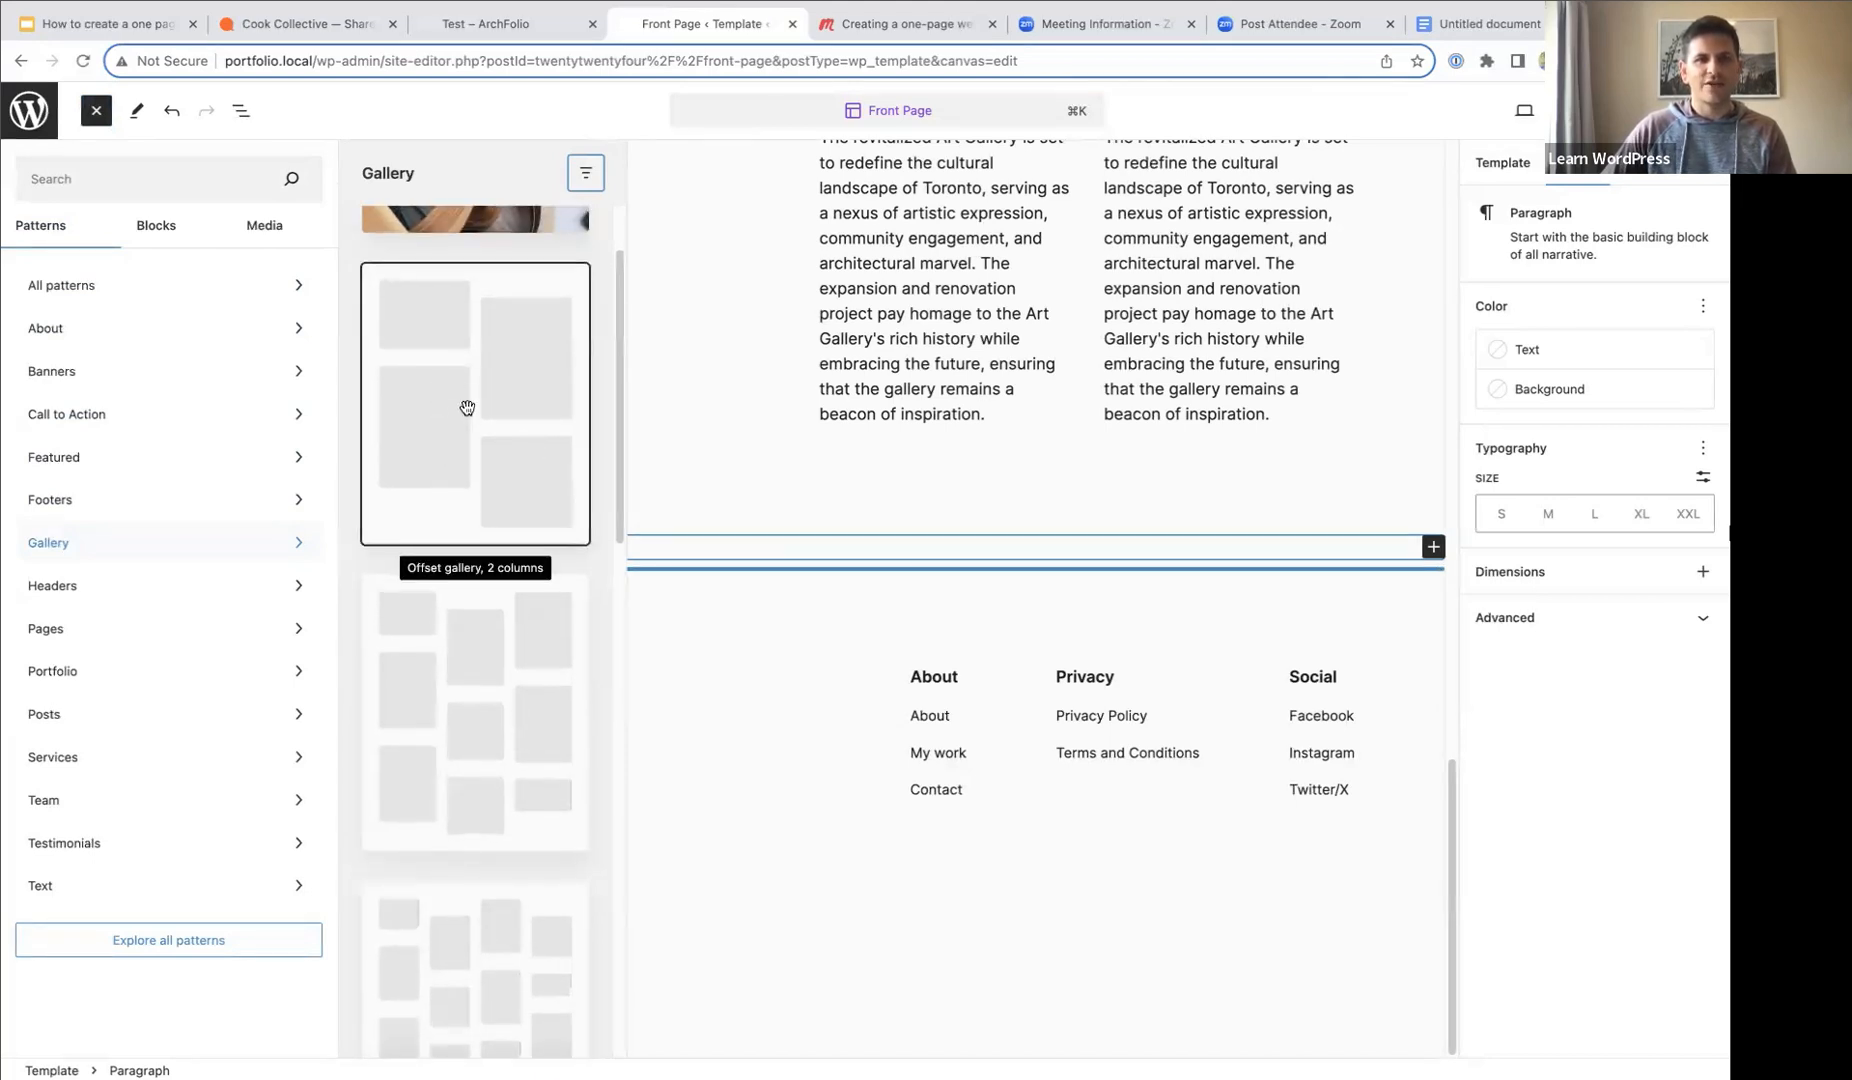
left_click(467, 401)
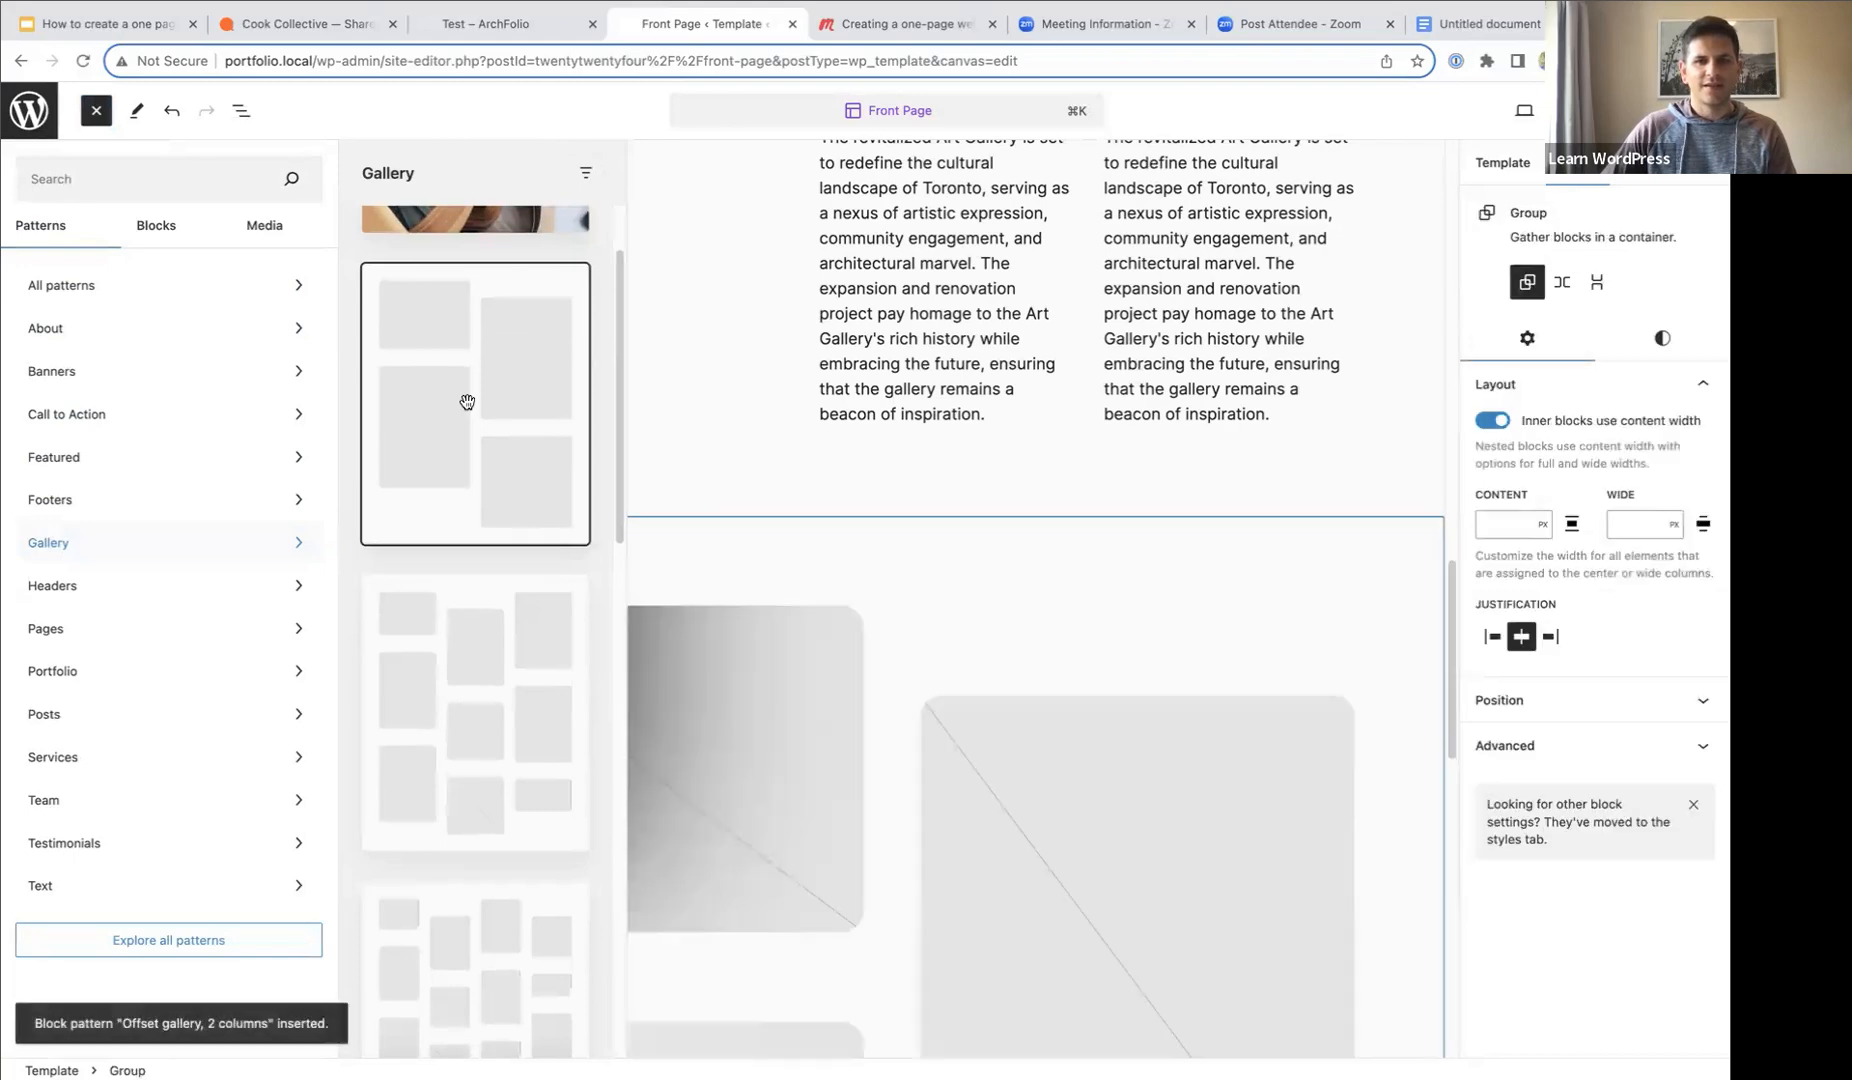
left_click(1008, 582)
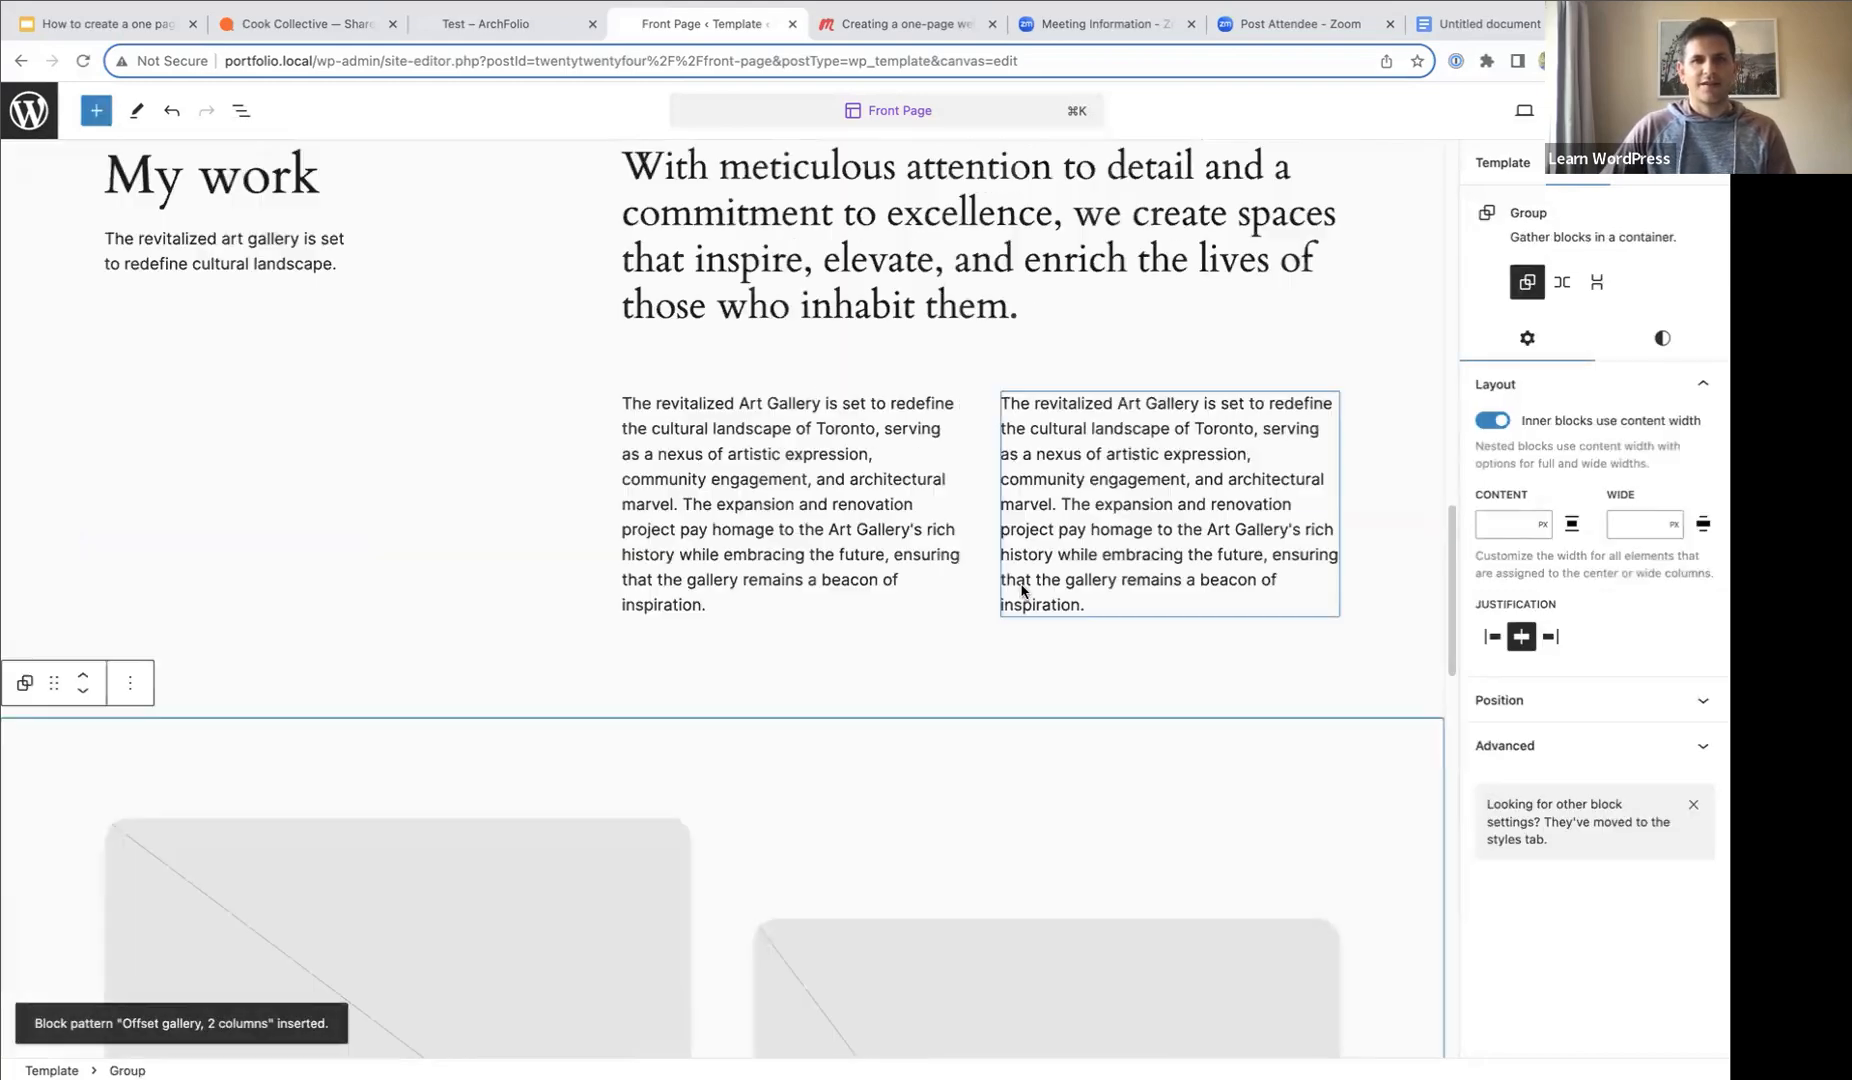
- Fill the gallery's first image placeholder with the media library photo of the house with a large tree and lawn
scroll(664, 664, "down", 4)
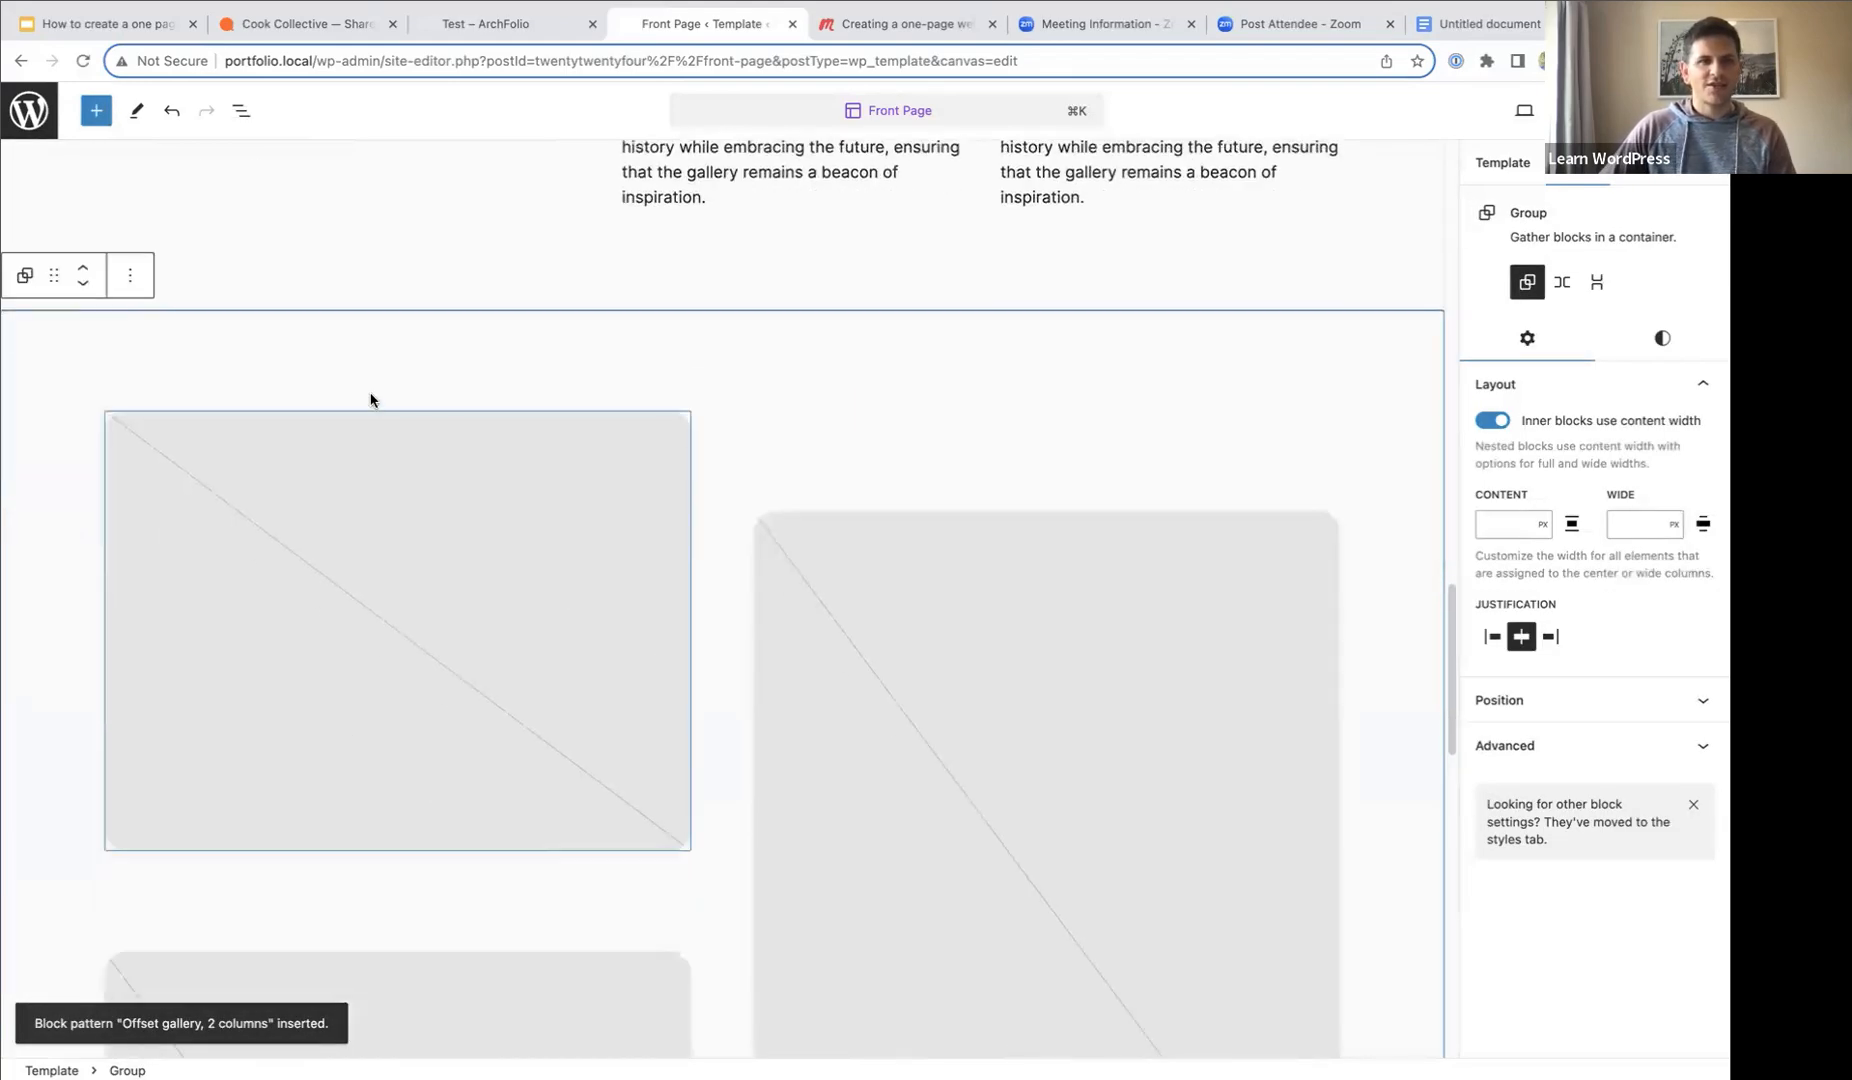
left_click(352, 475)
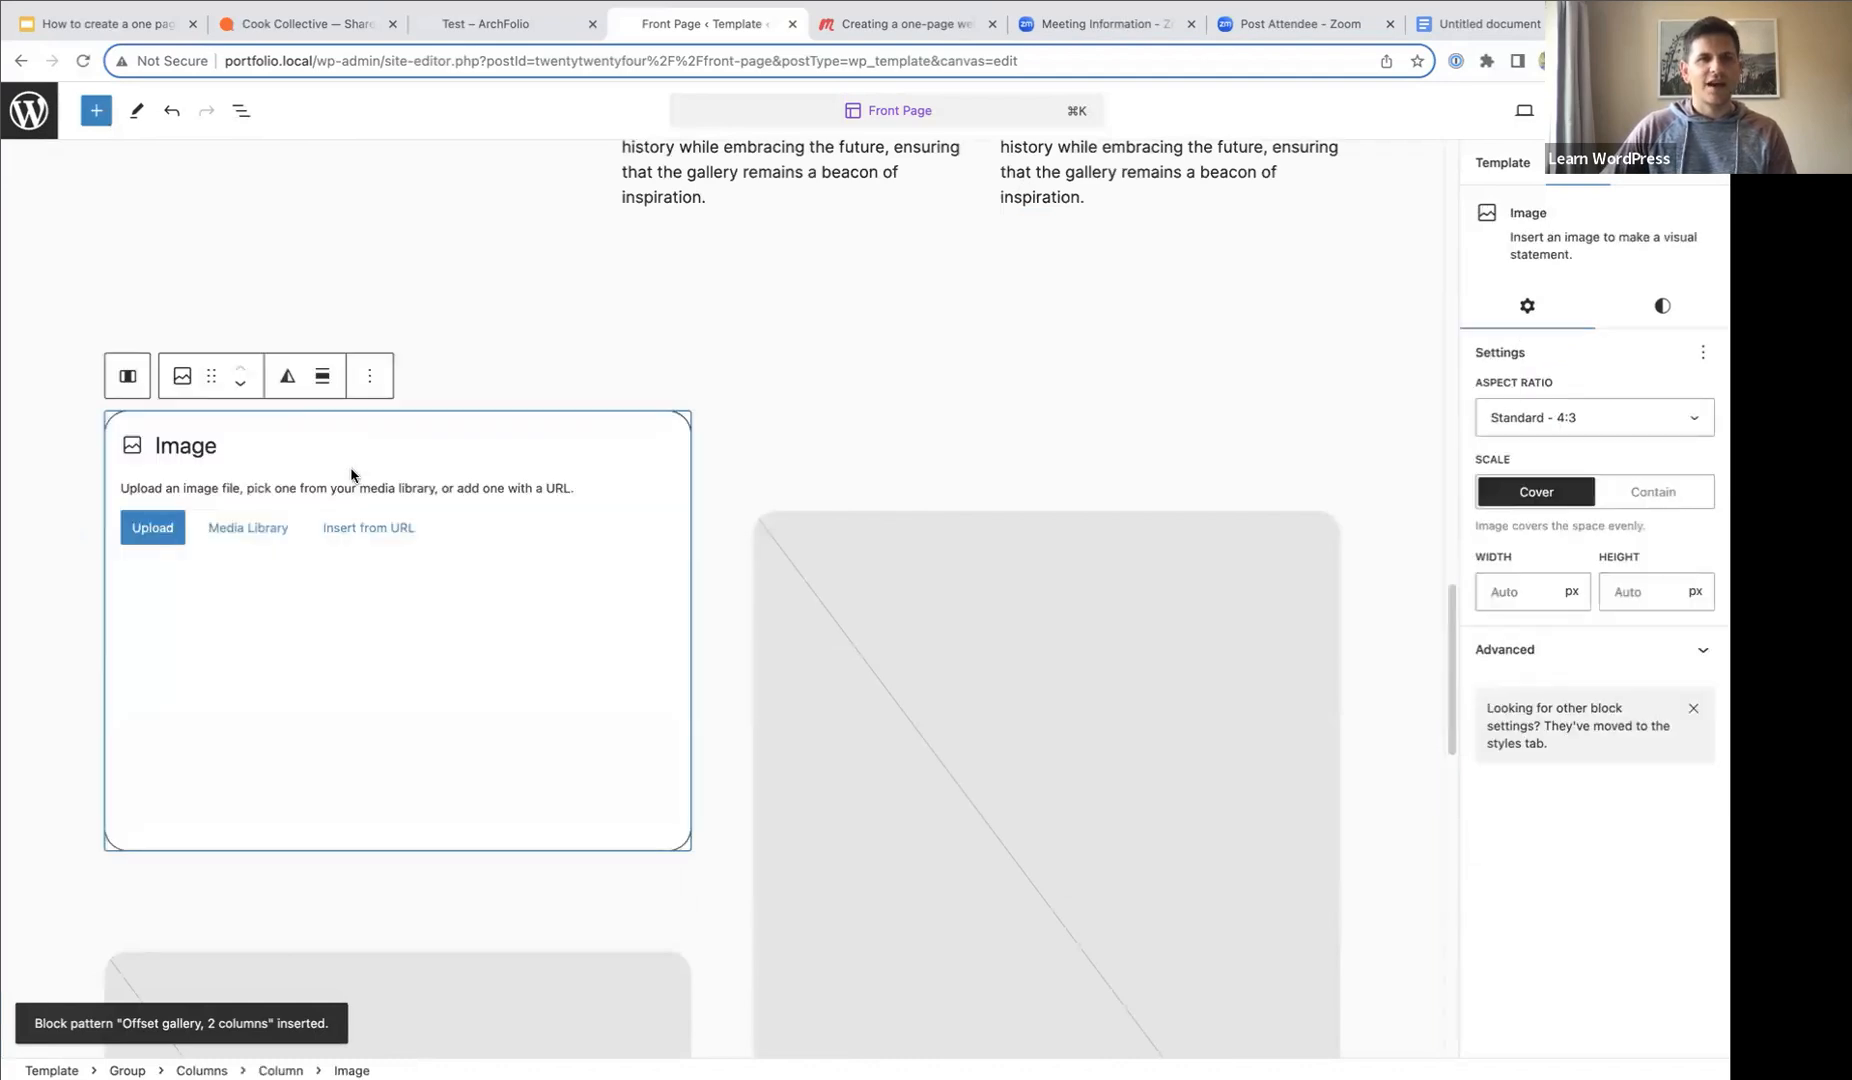
left_click(250, 528)
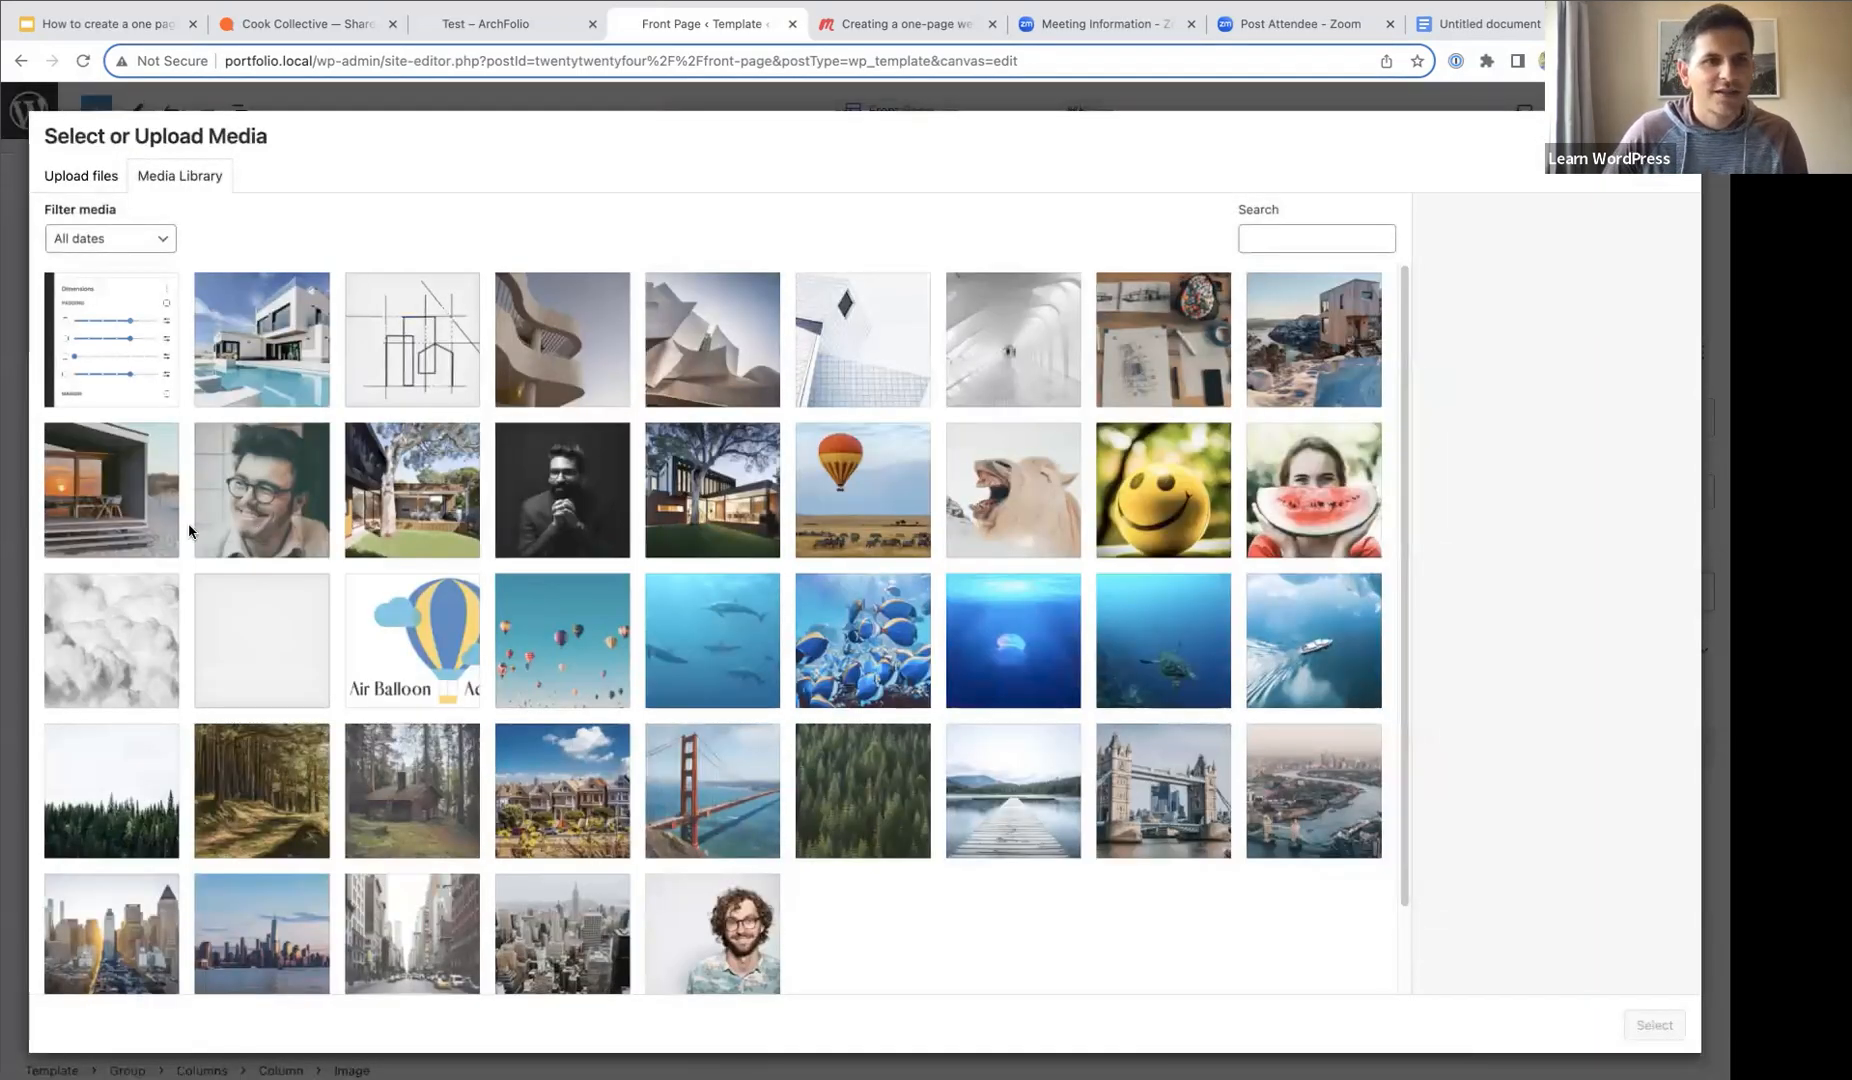
scroll(544, 505, "down", 2)
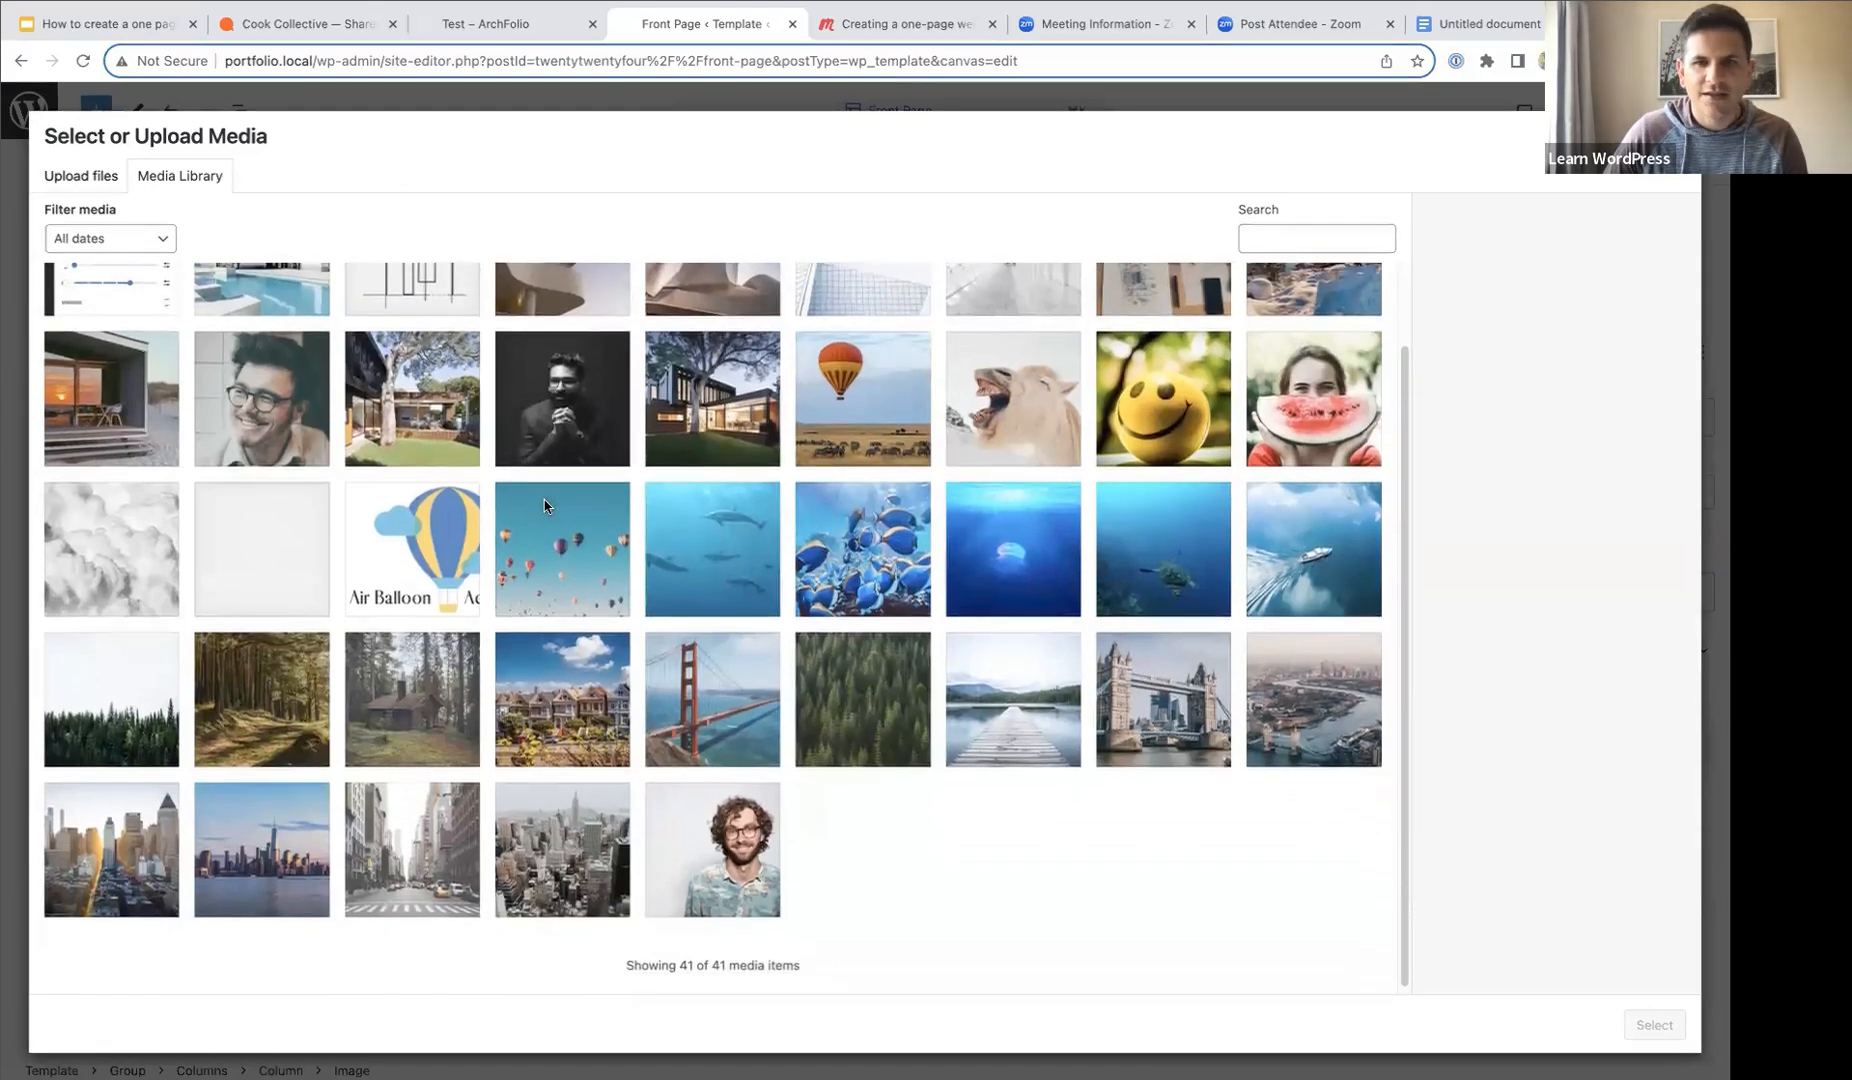
scroll(544, 505, "up", 2)
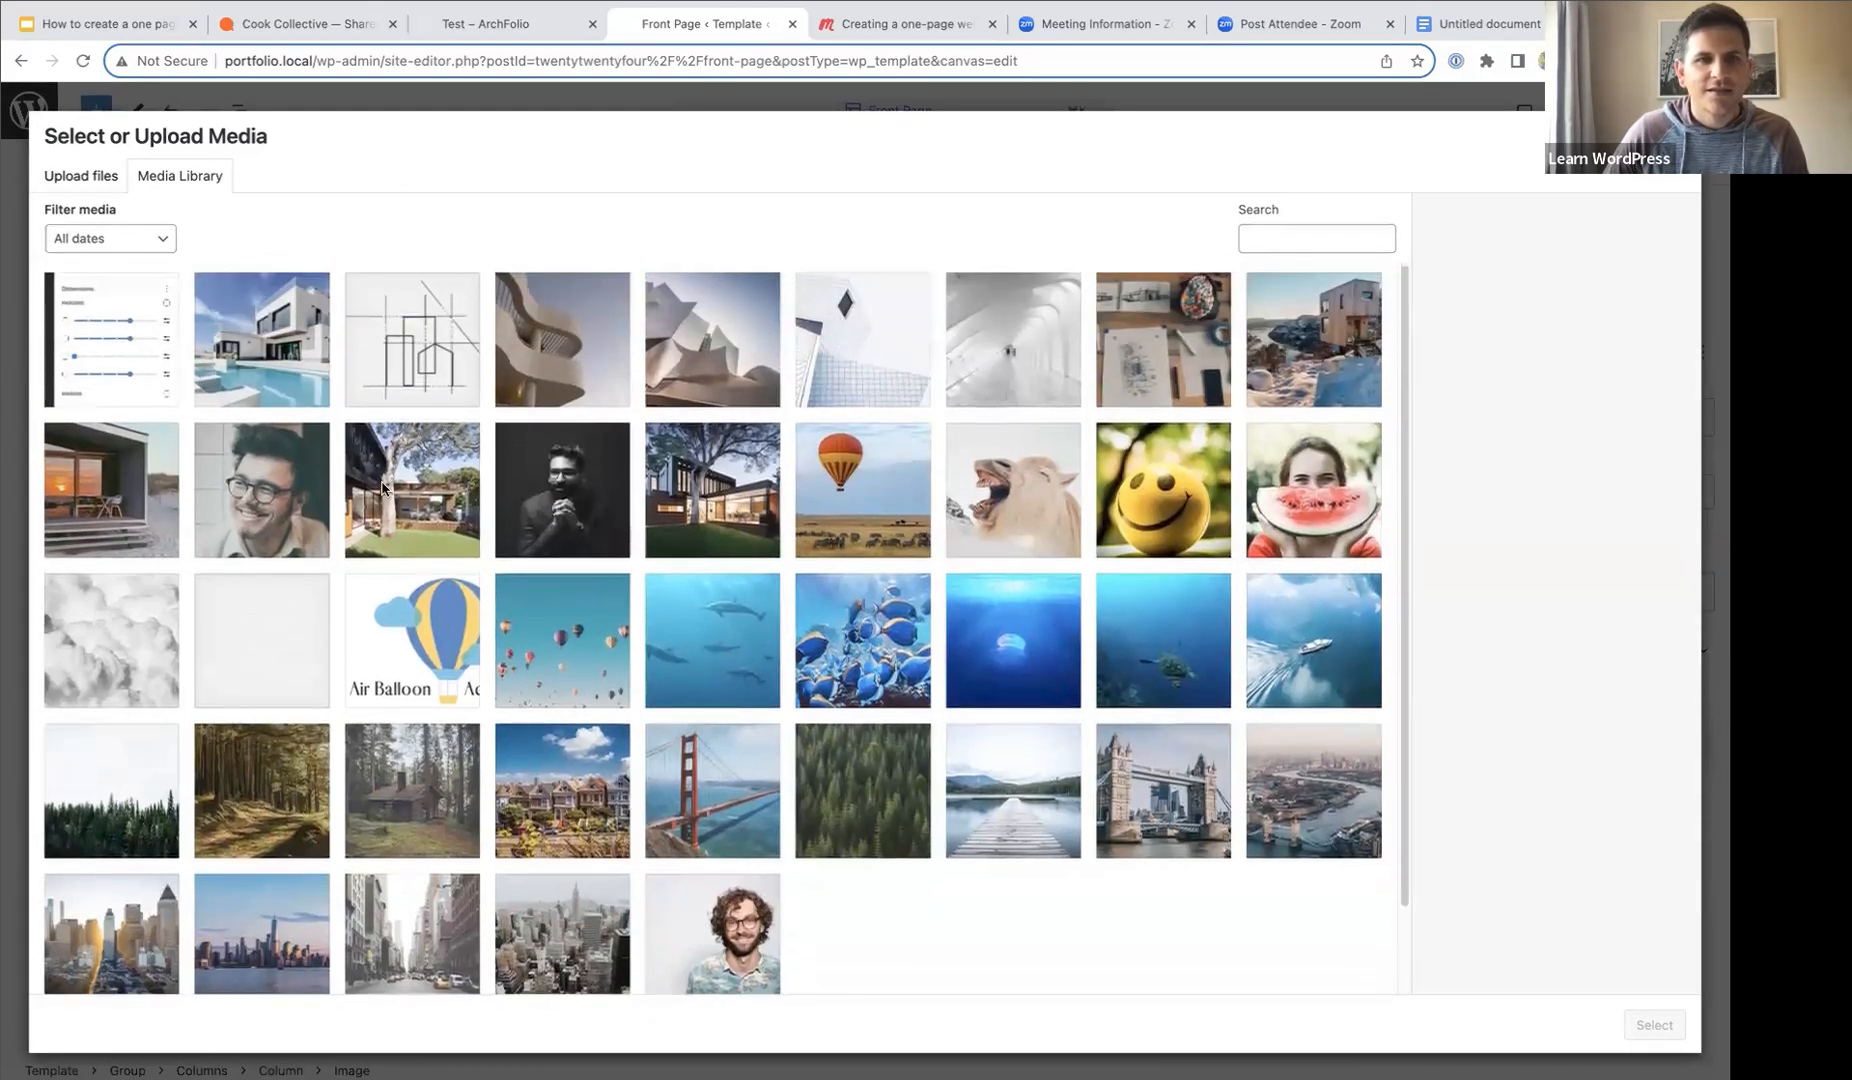
left_click(438, 512)
left_click(1645, 1026)
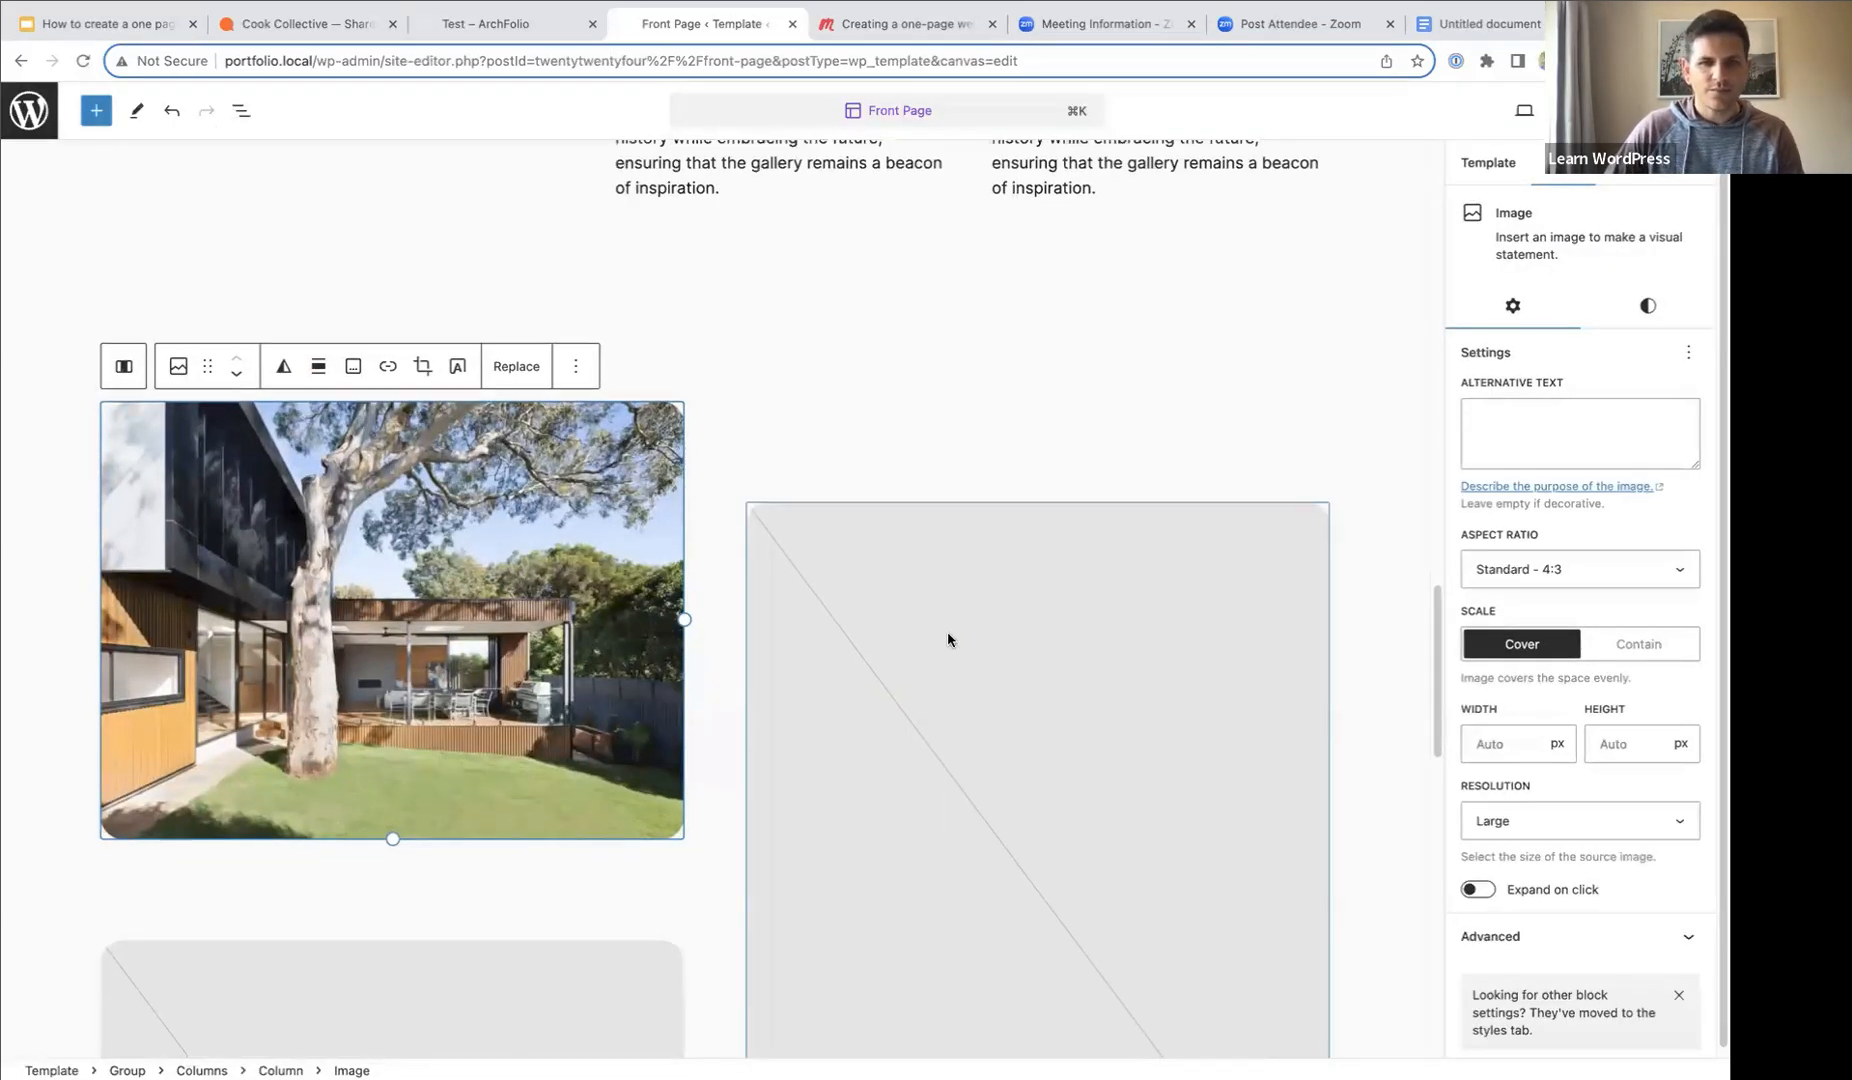
- Fill the tall placeholder in the gallery's second column with the media library photo of the beach cabin at sunset
scroll(940, 620, "down", 2)
left_click(930, 598)
left_click(899, 487)
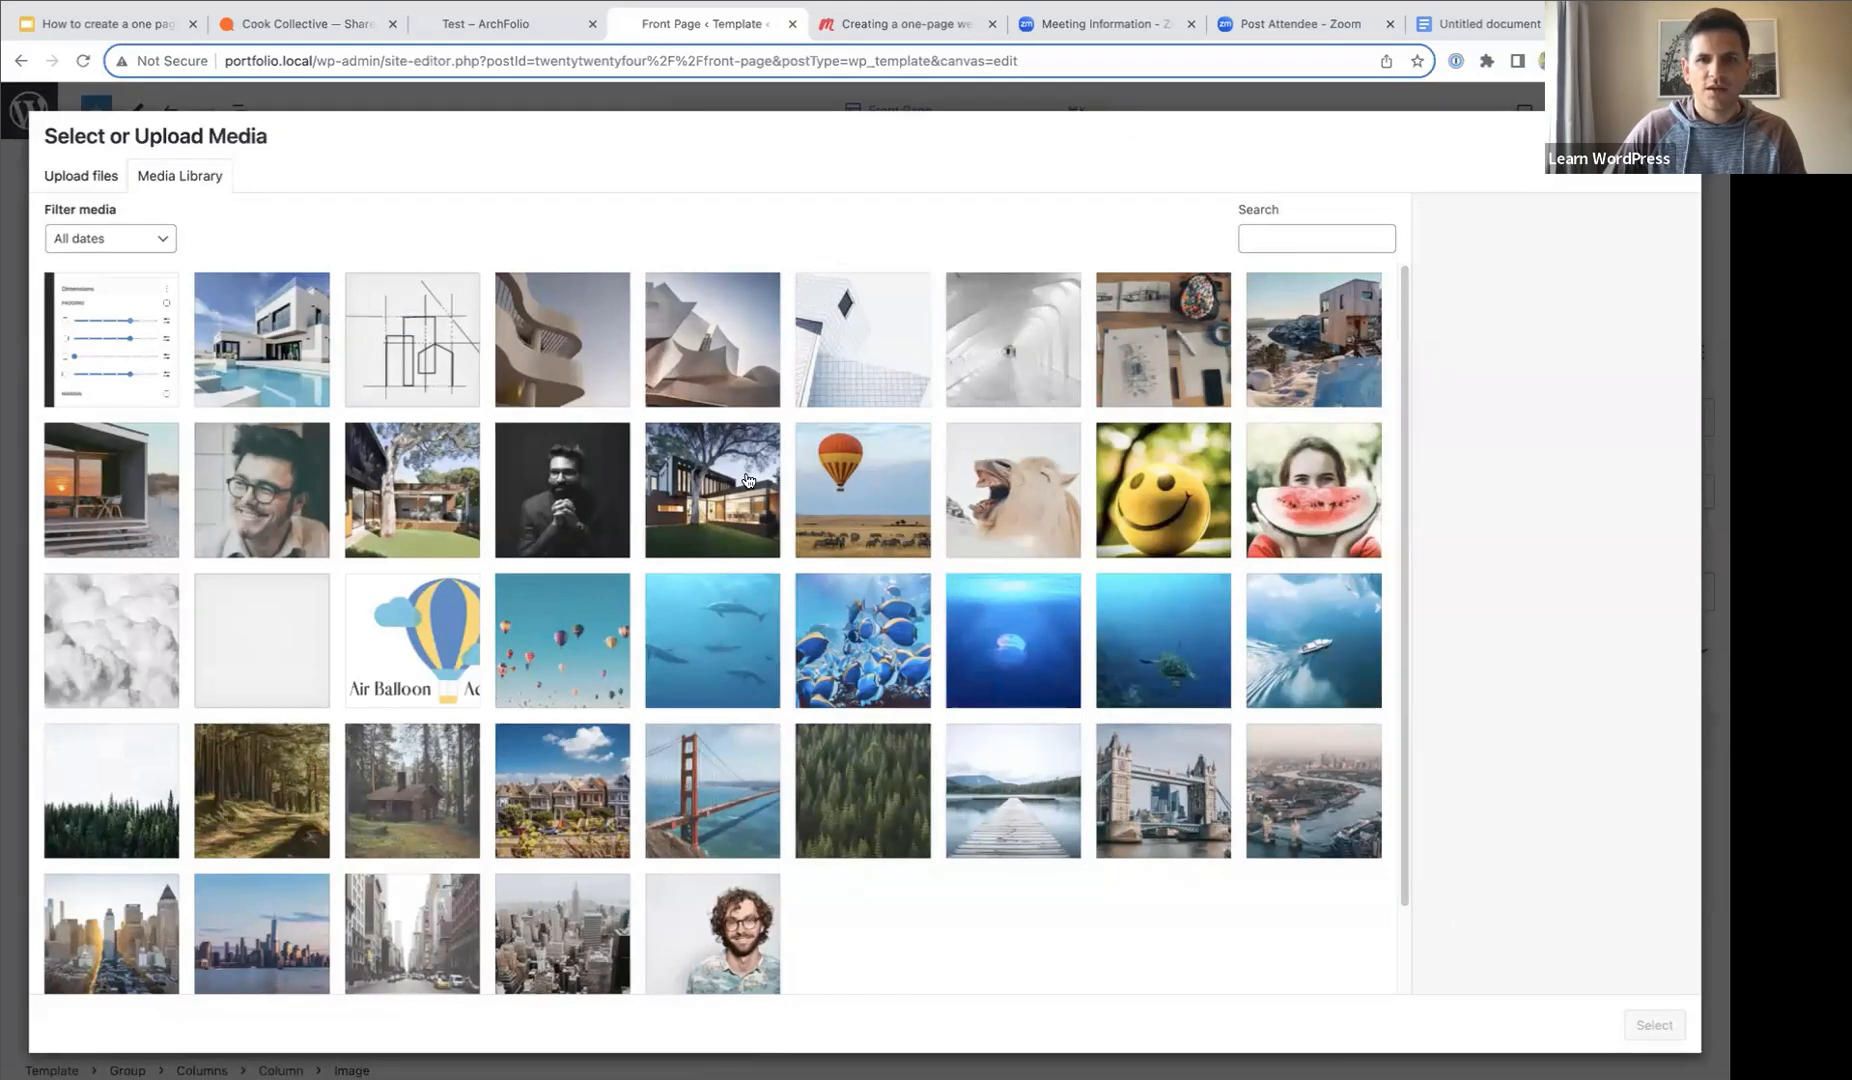
left_click(102, 502)
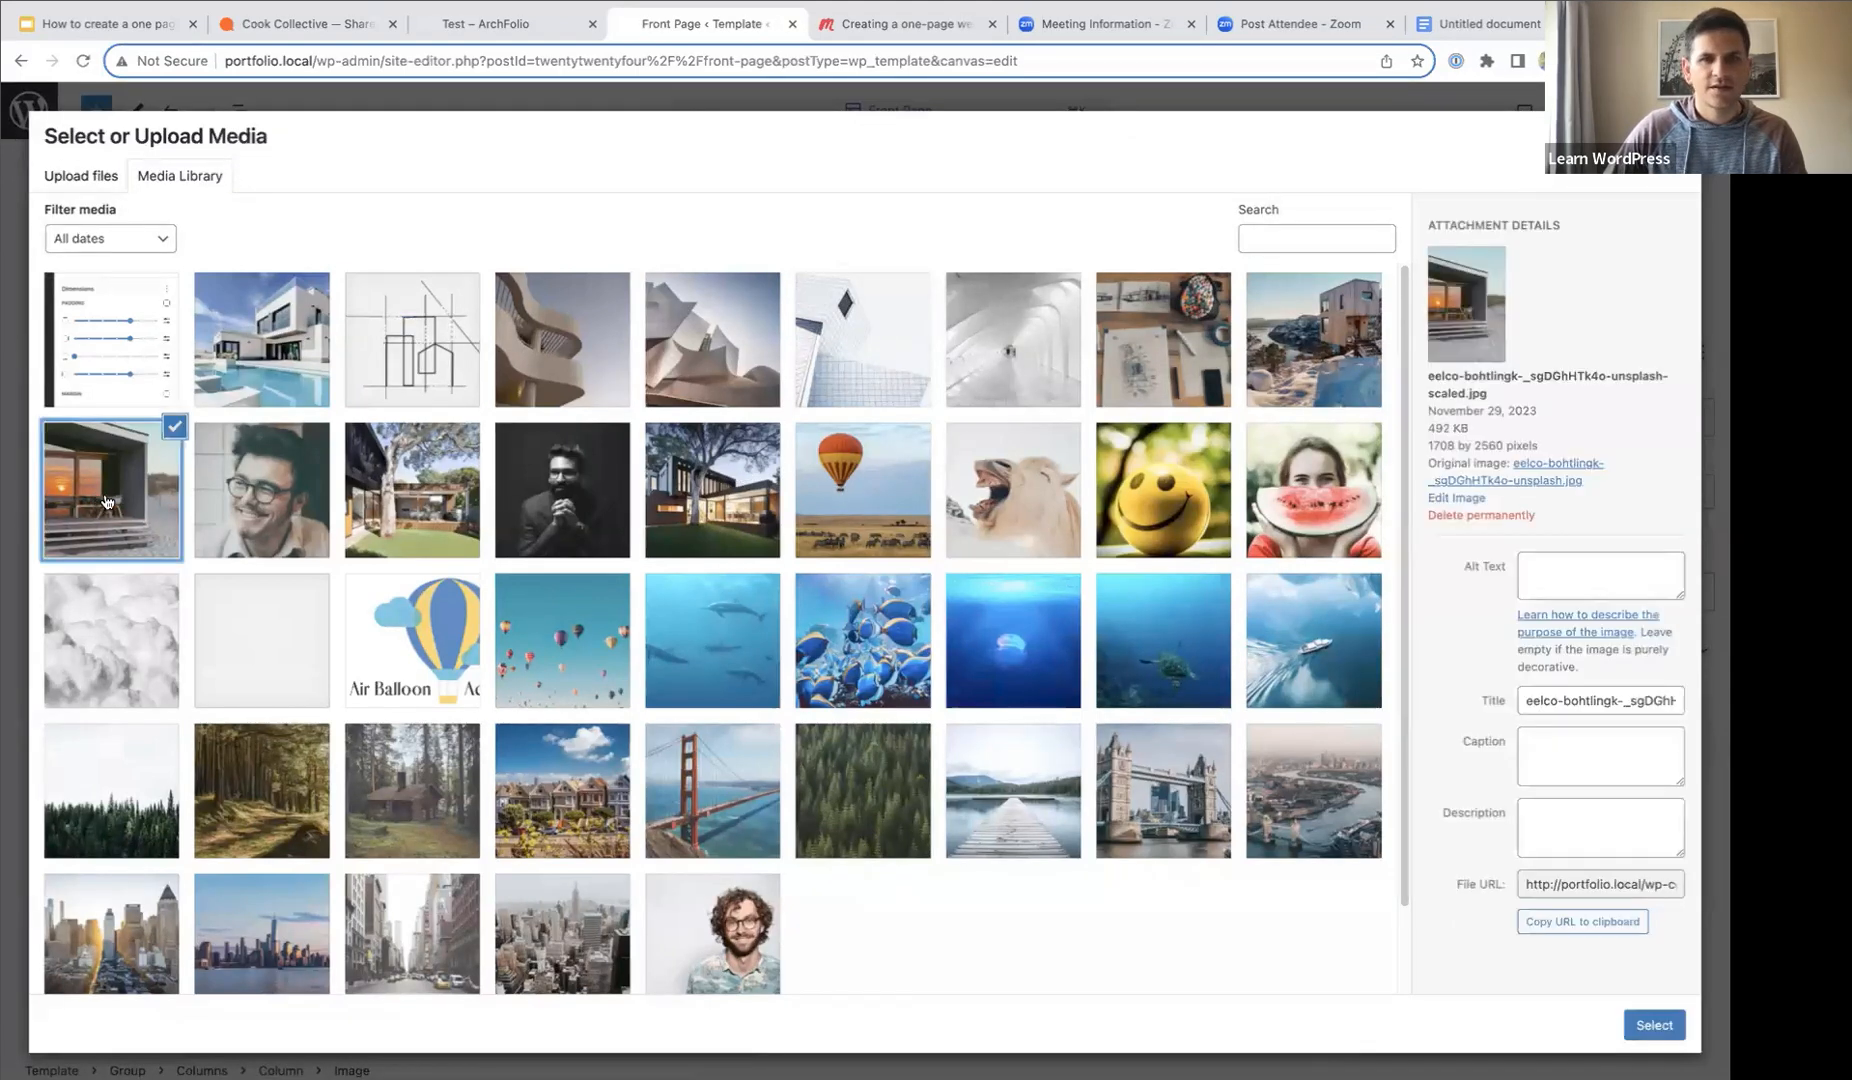
left_click(1652, 1025)
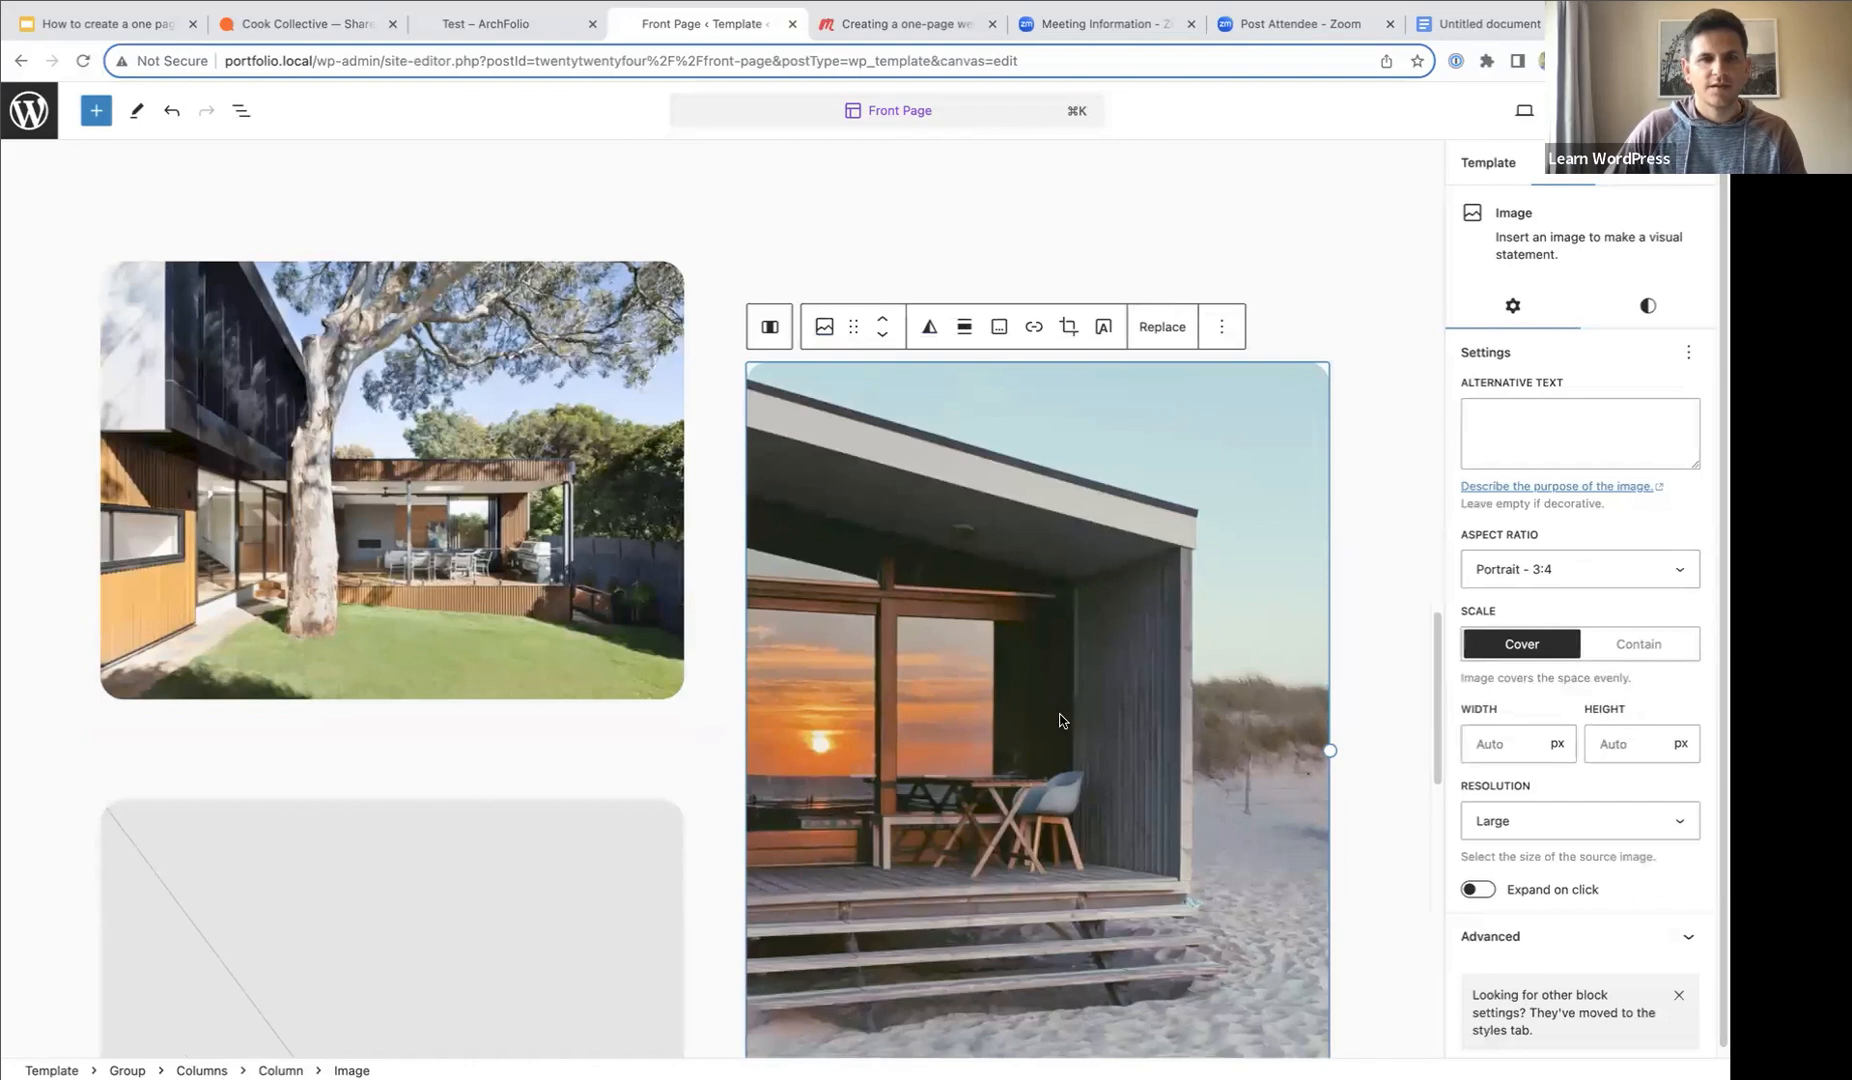
- Fill the second placeholder in the gallery's first column with the media library photo of the wooden house above the water
scroll(1060, 720, "down", 2)
scroll(1060, 720, "down", 3)
left_click(420, 660)
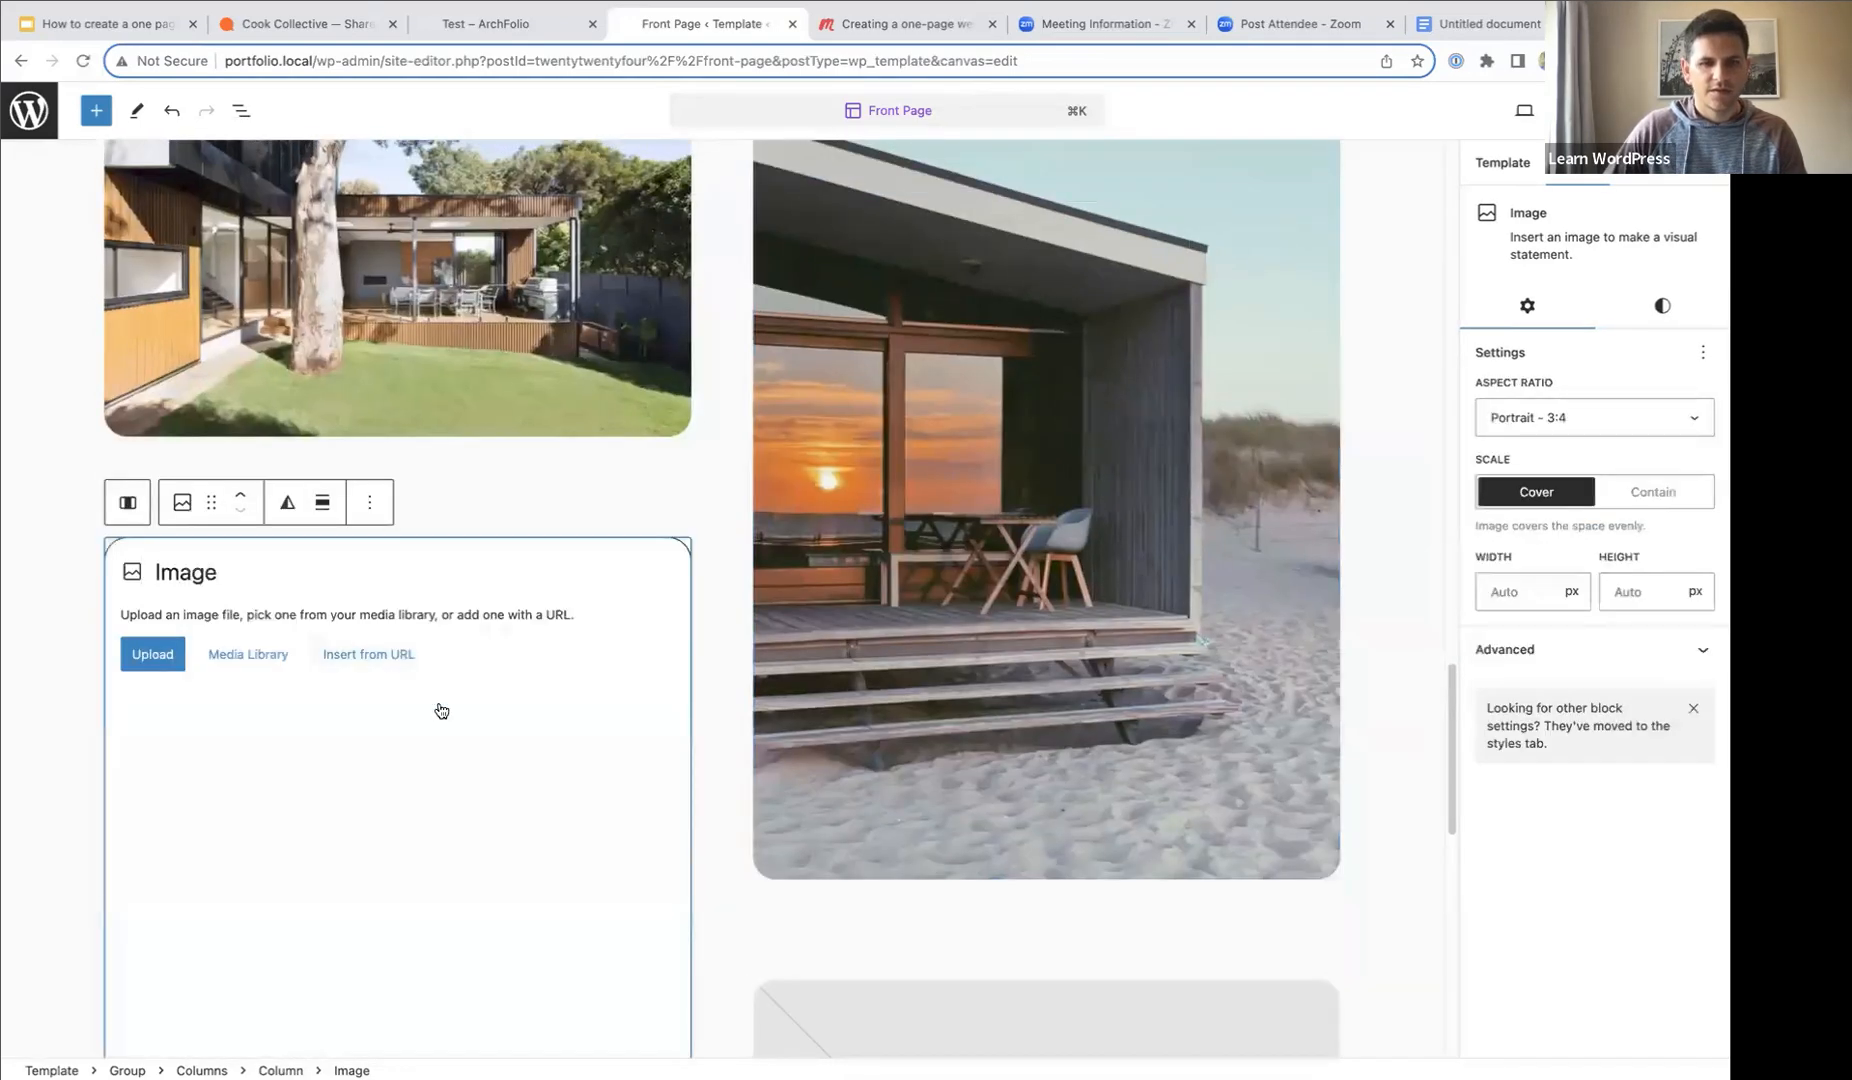
left_click(250, 655)
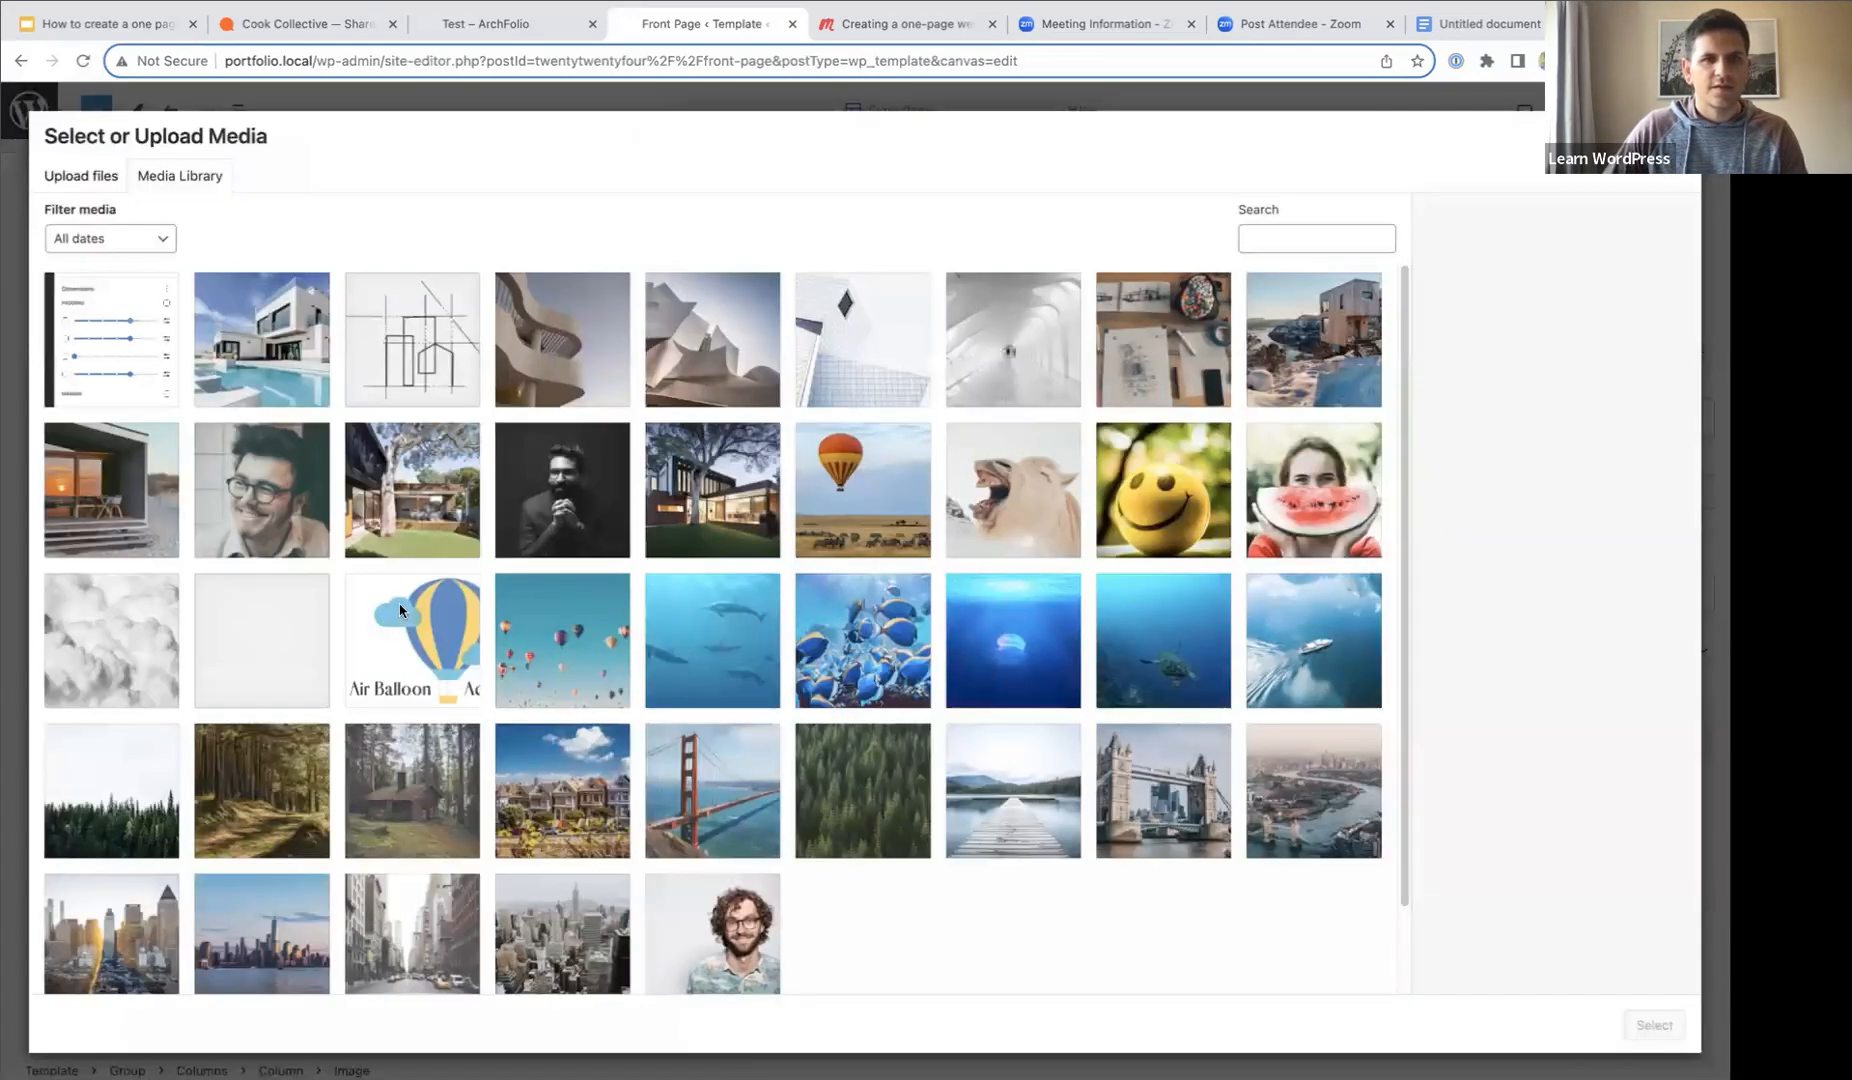
scroll(553, 567, "down", 2)
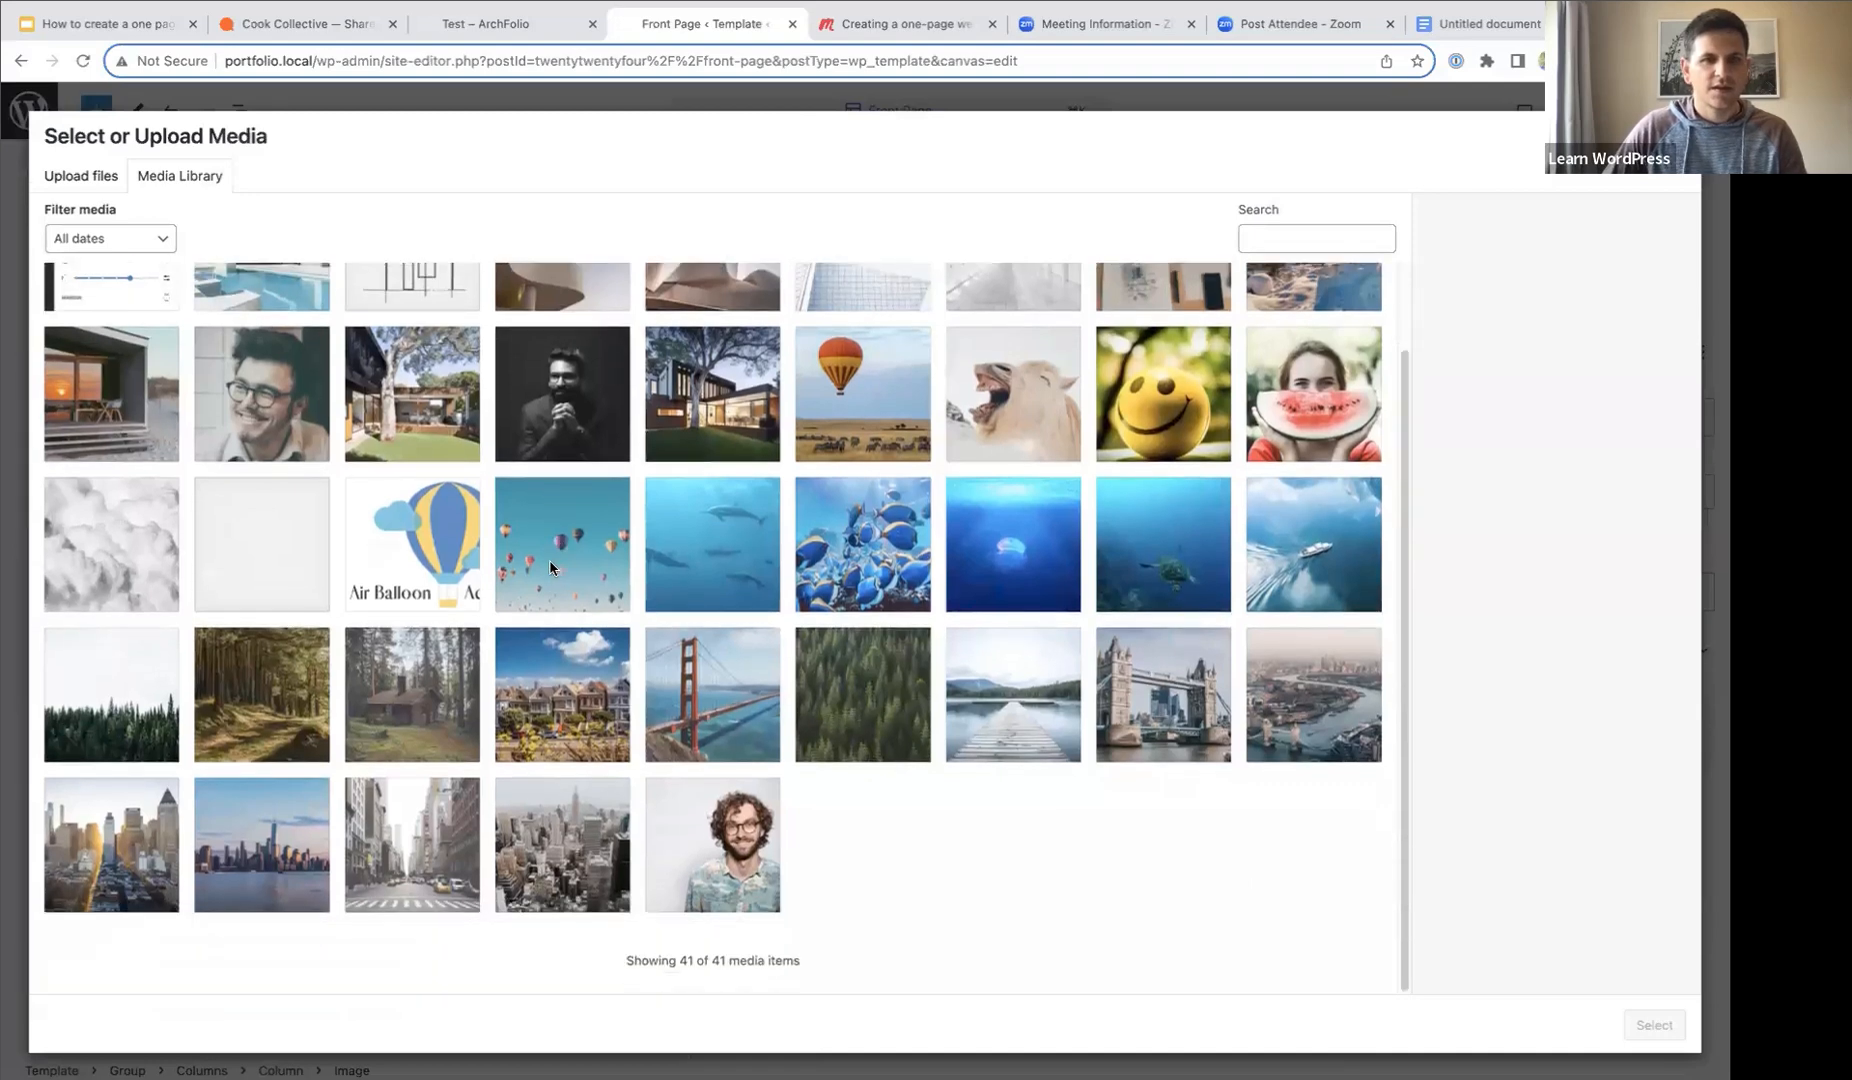
scroll(754, 592, "up", 2)
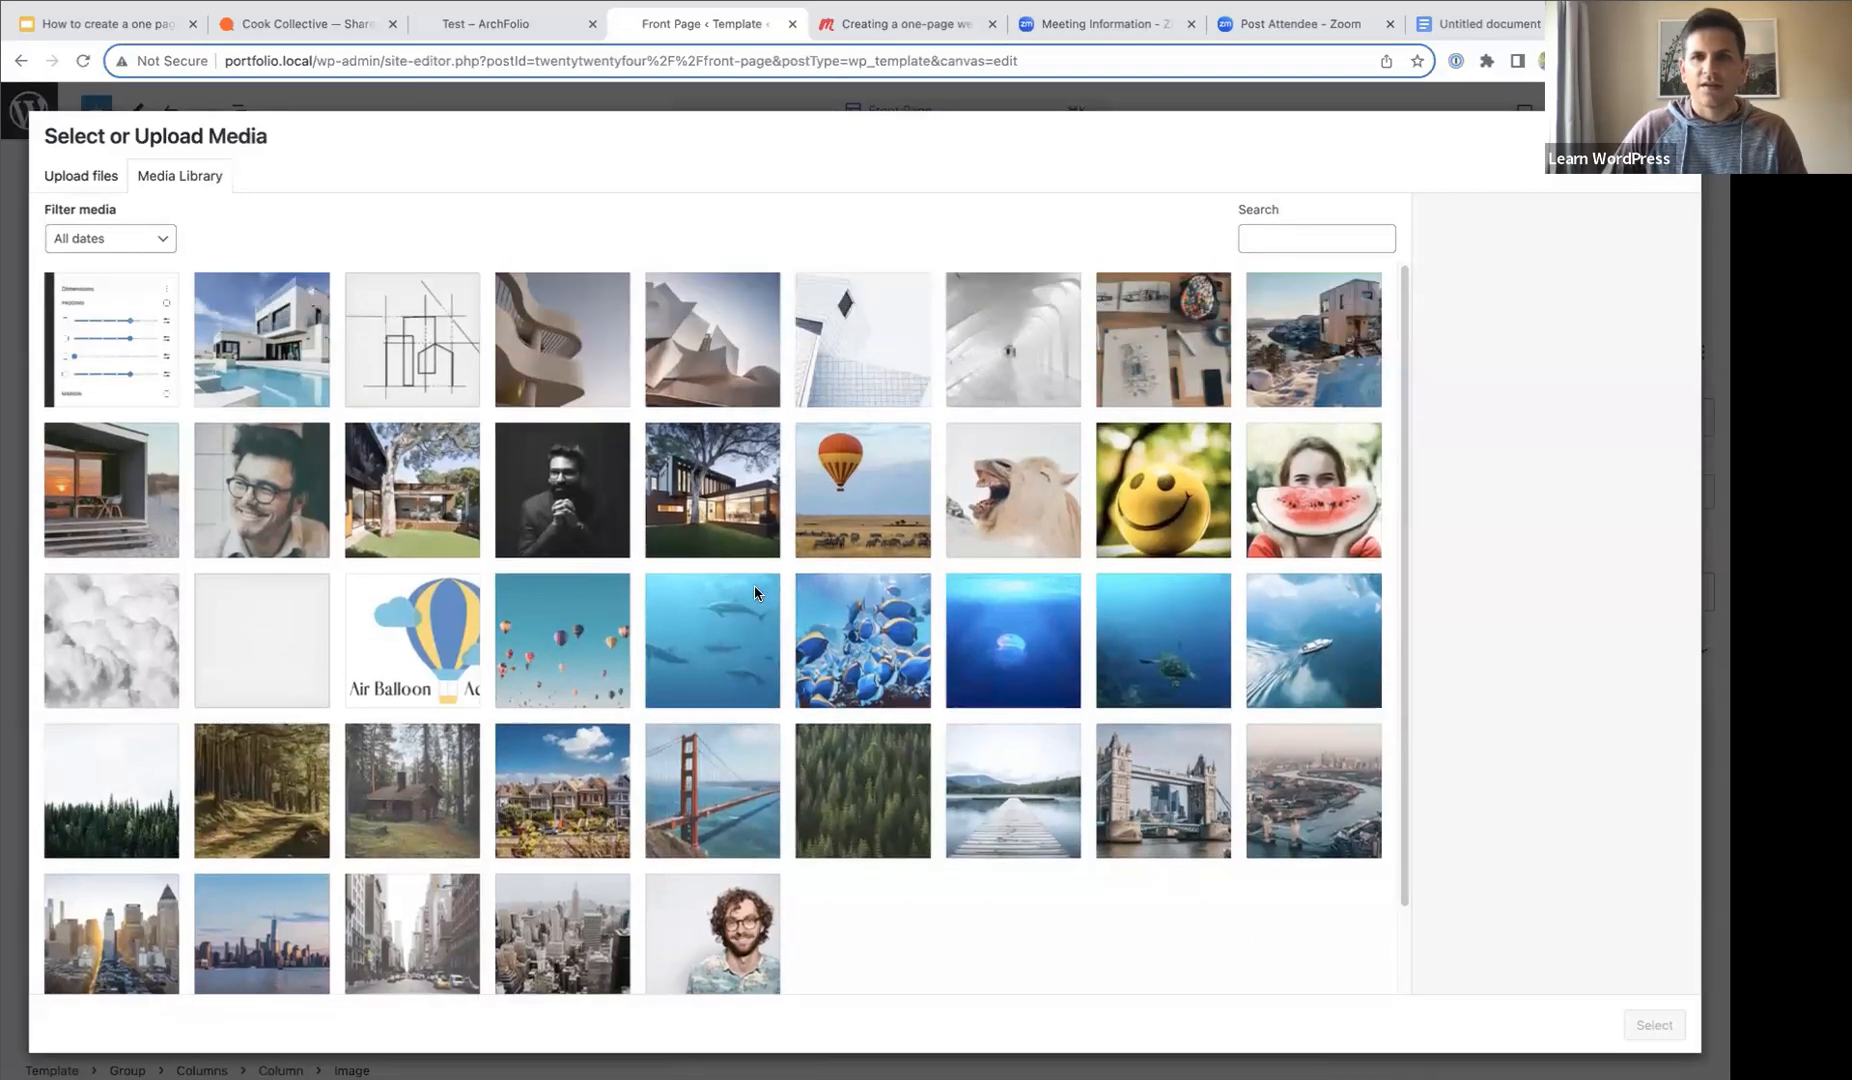
left_click(1340, 353)
left_click(1658, 1030)
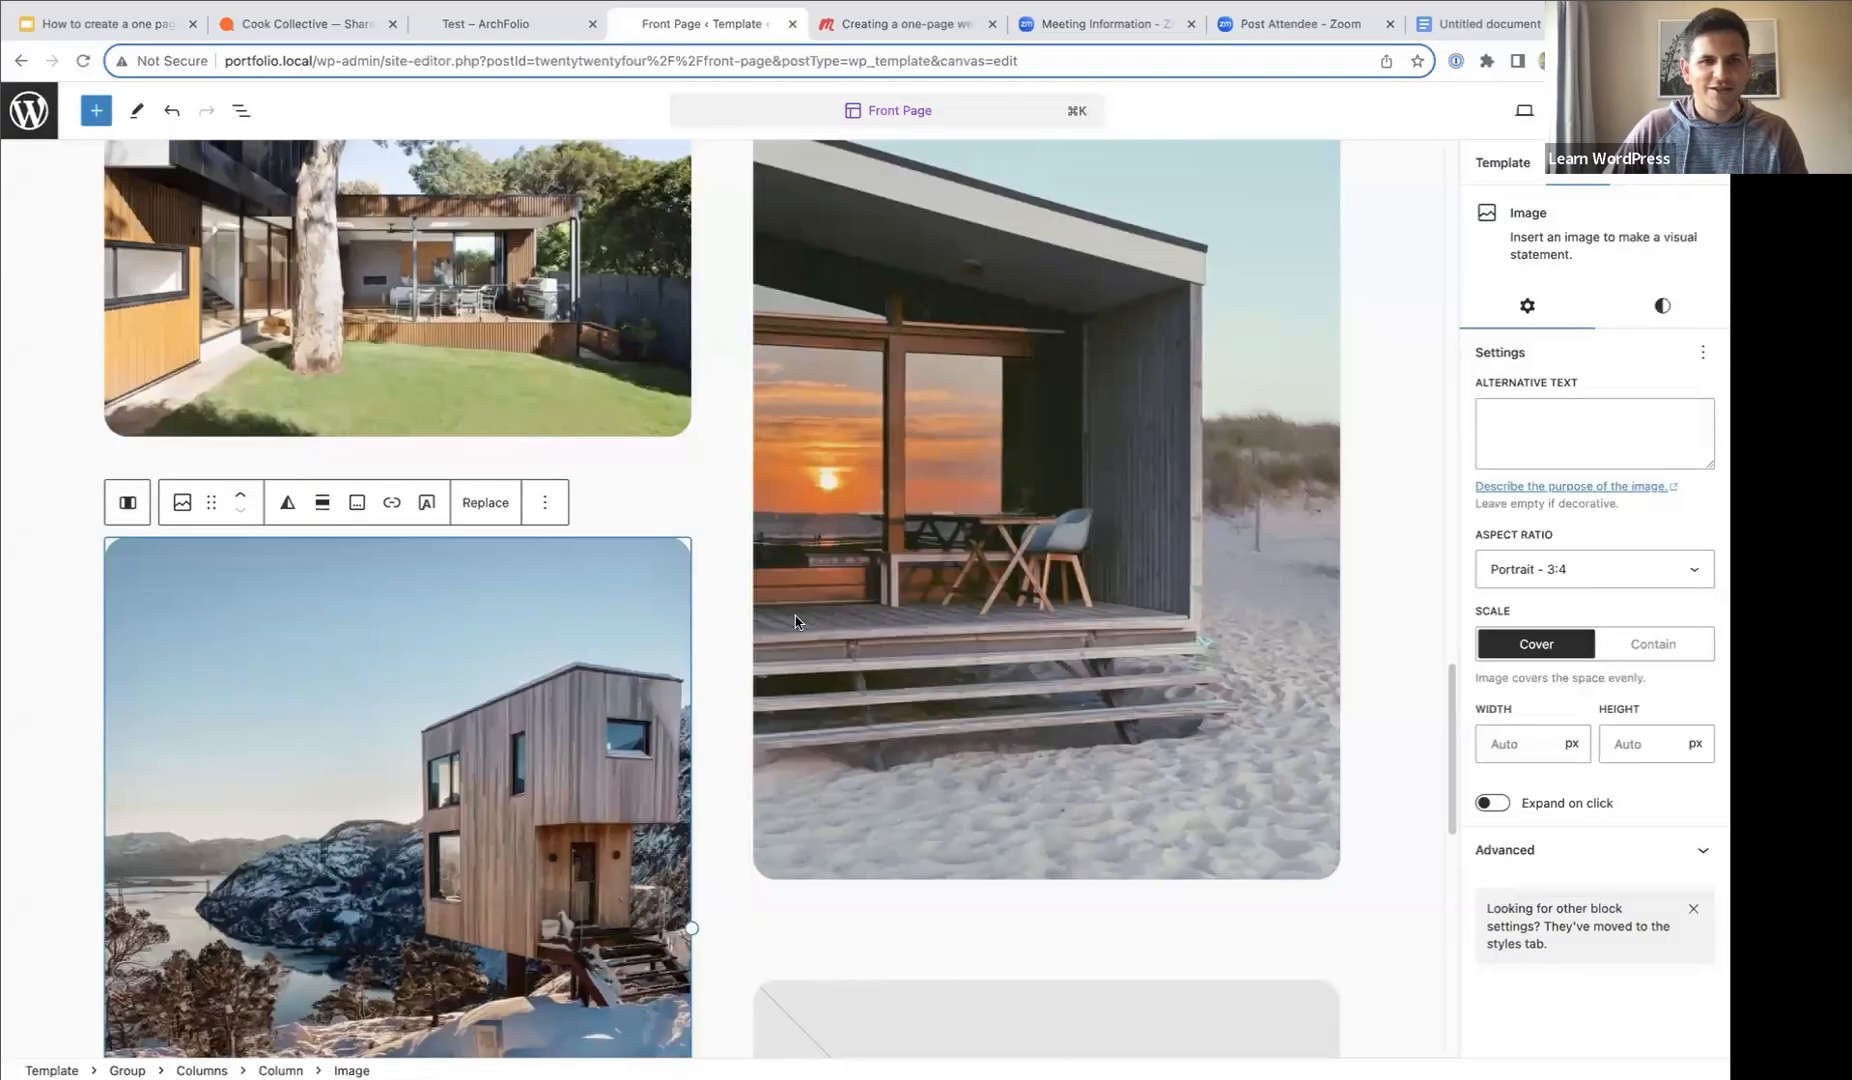
- Fill the remaining square placeholder in the gallery with the media library photo of architectural sketches on a desk
scroll(817, 663, "down", 1)
left_click(987, 643)
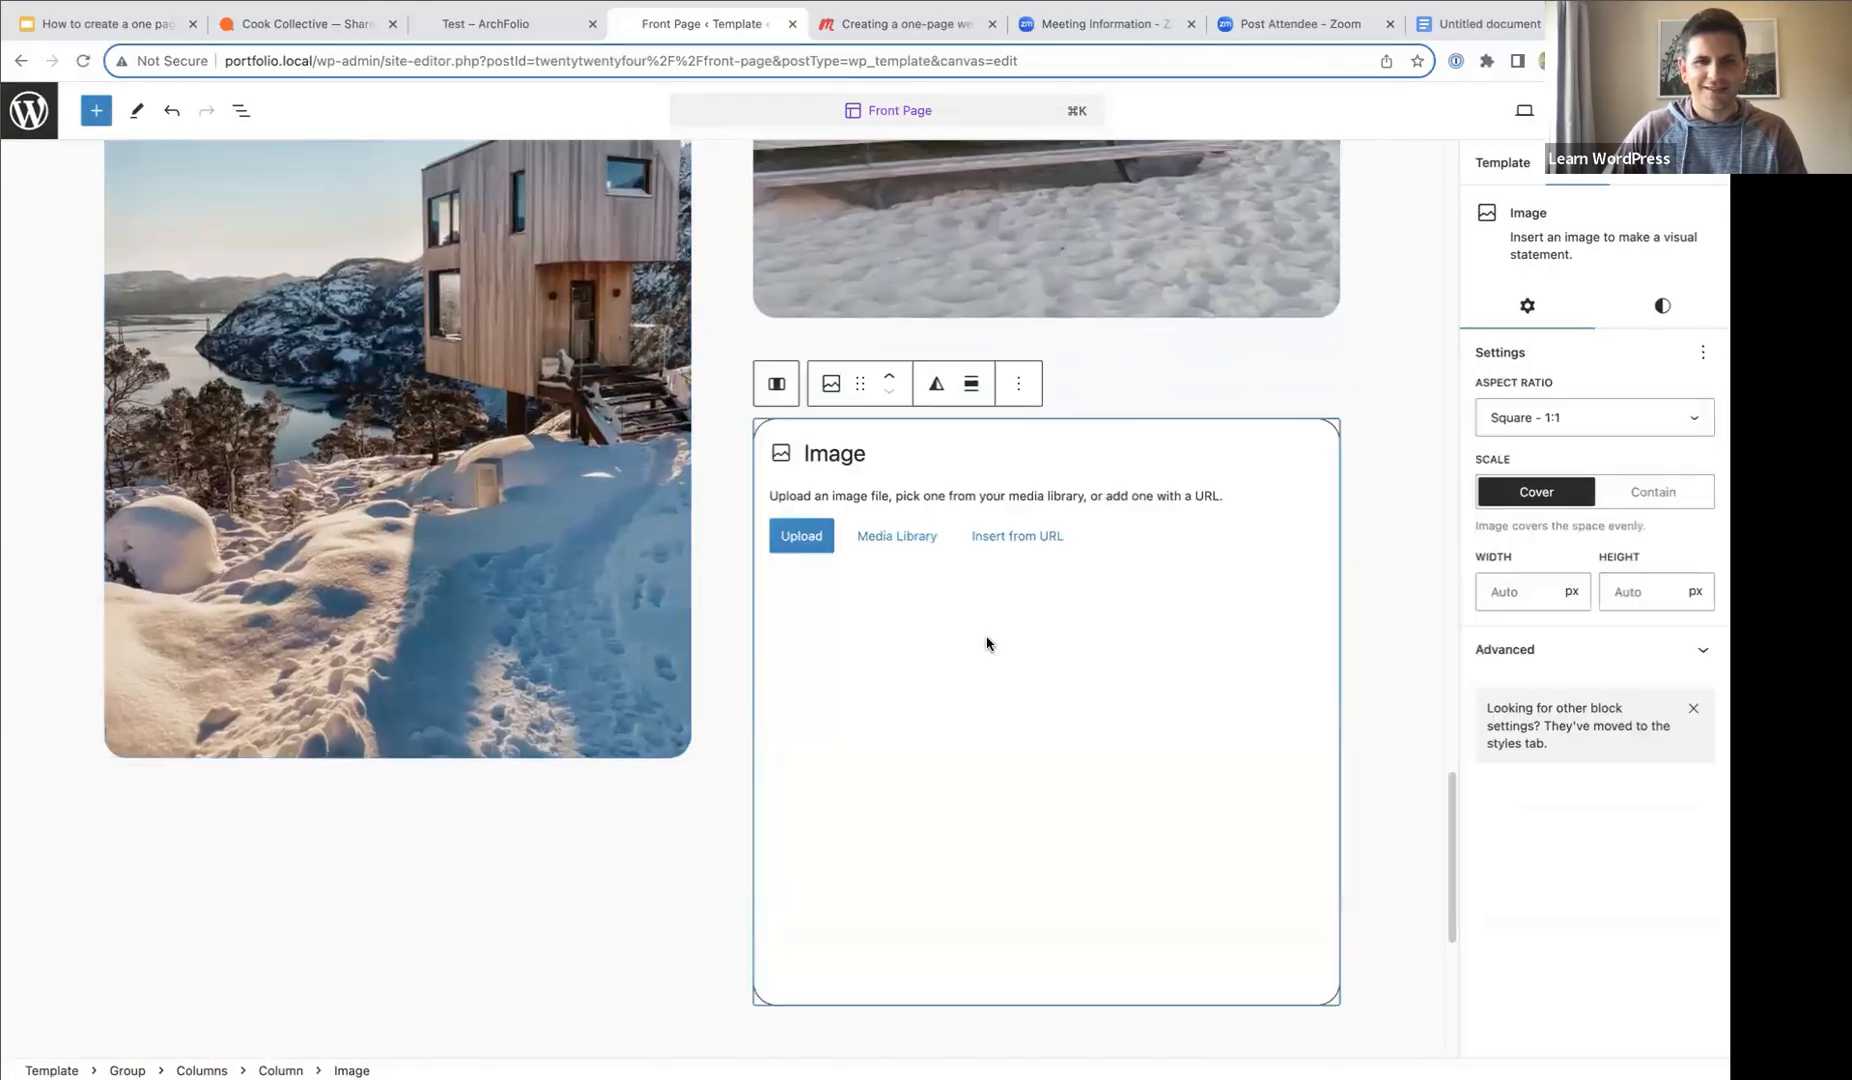
left_click(897, 537)
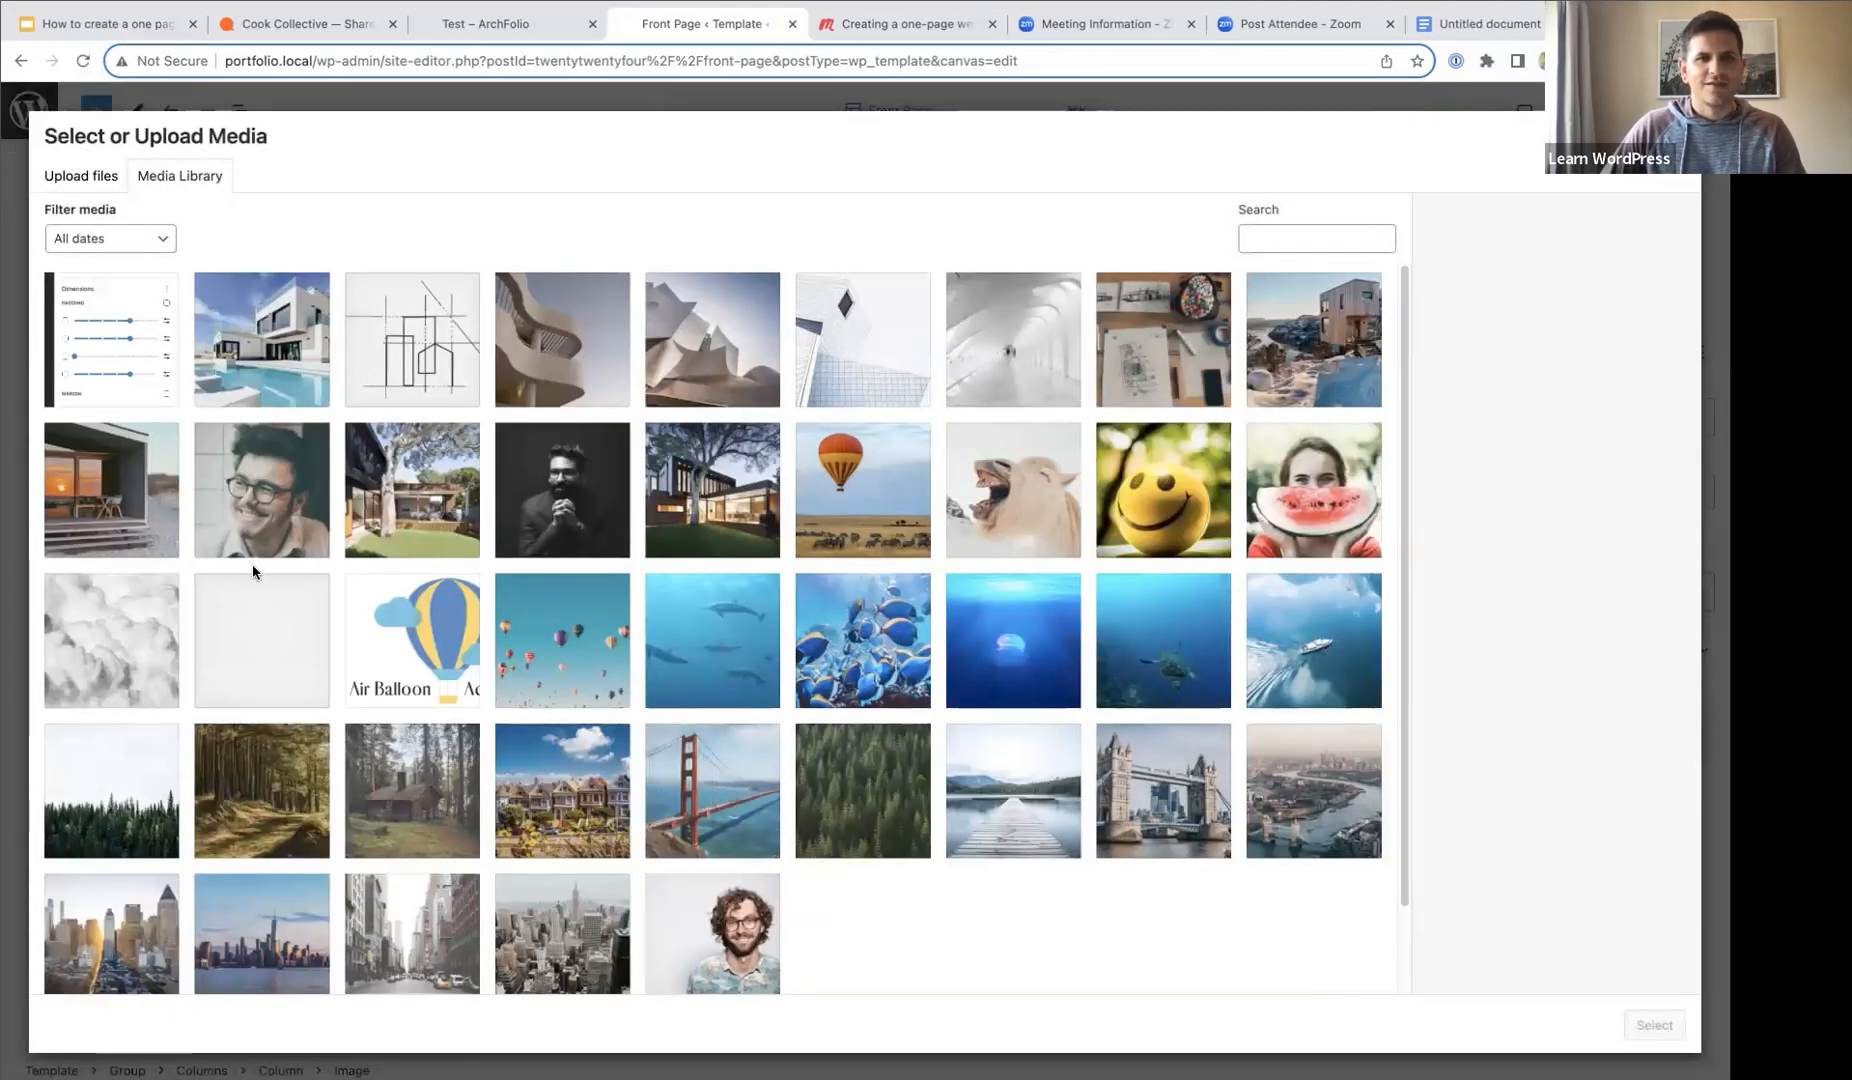
left_click(1216, 404)
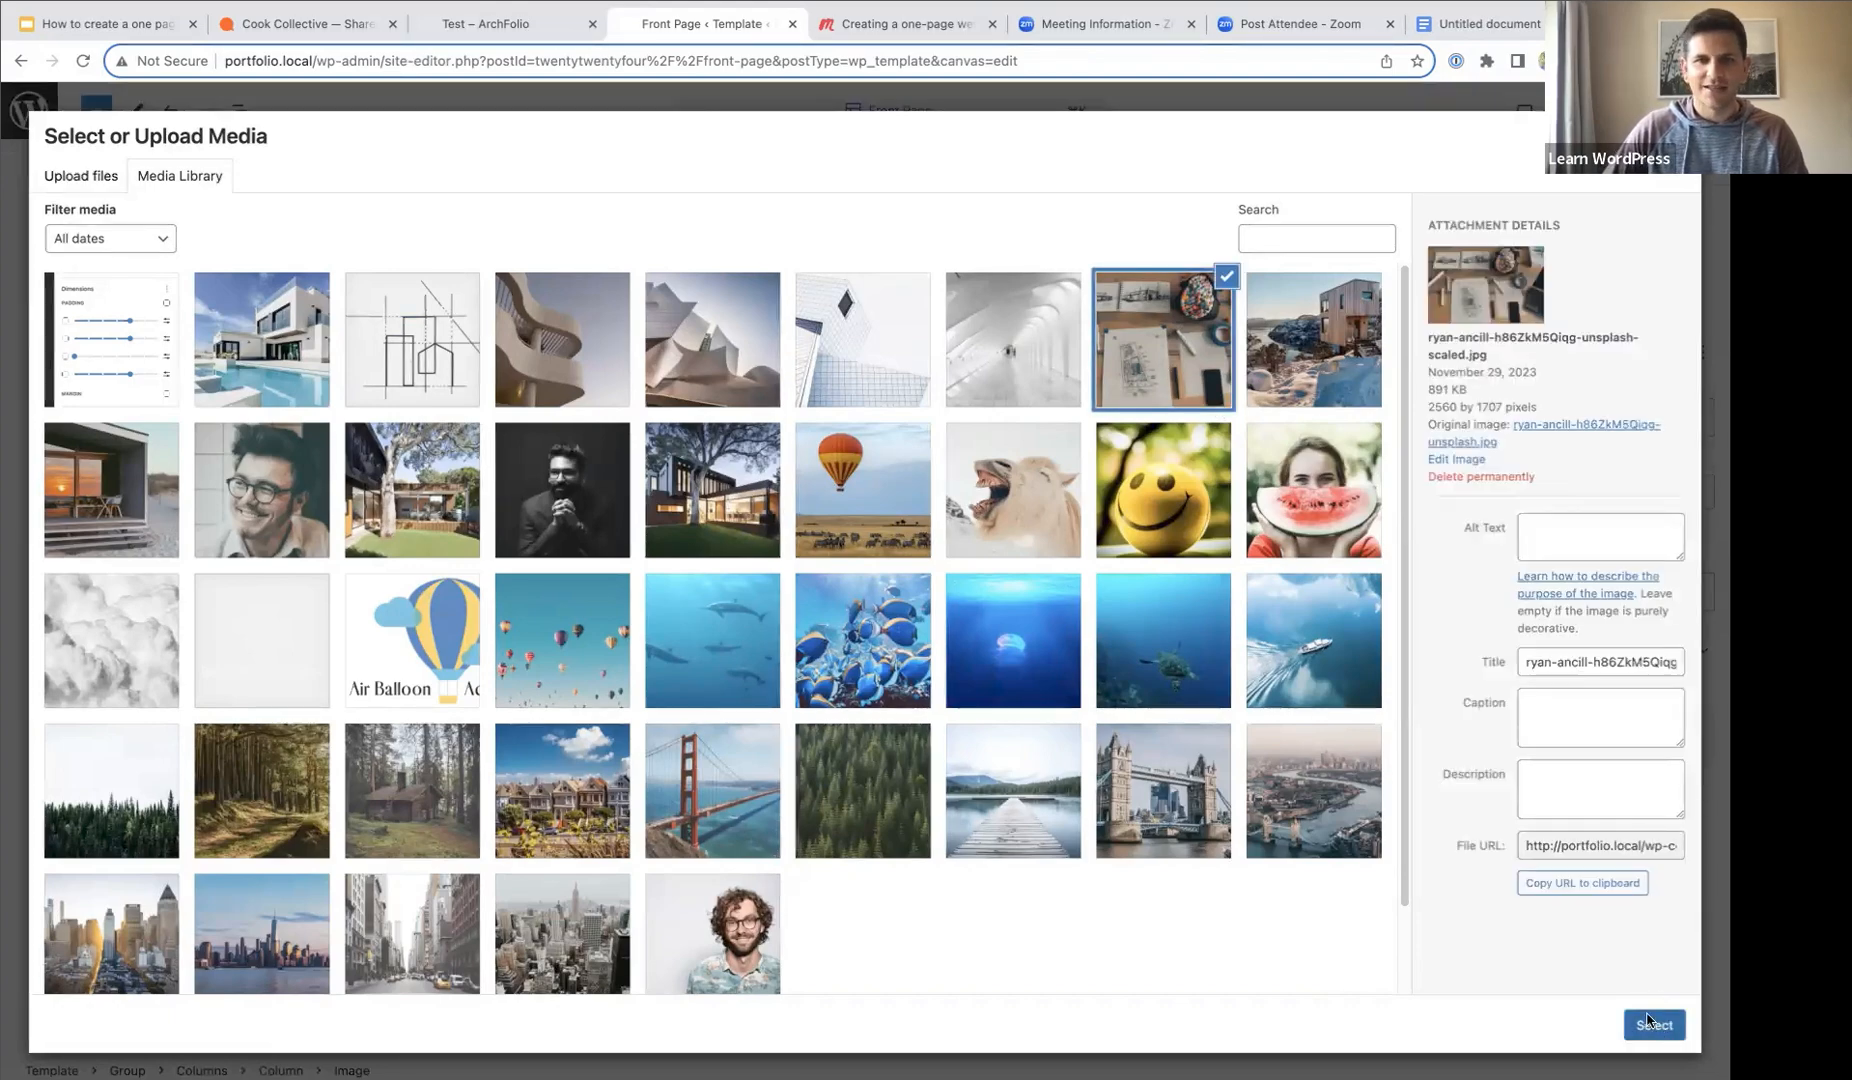
left_click(1652, 1023)
- Review the front page layout from the hero image and about section down to the completed gallery
scroll(858, 670, "up", 10)
scroll(858, 664, "down", 2)
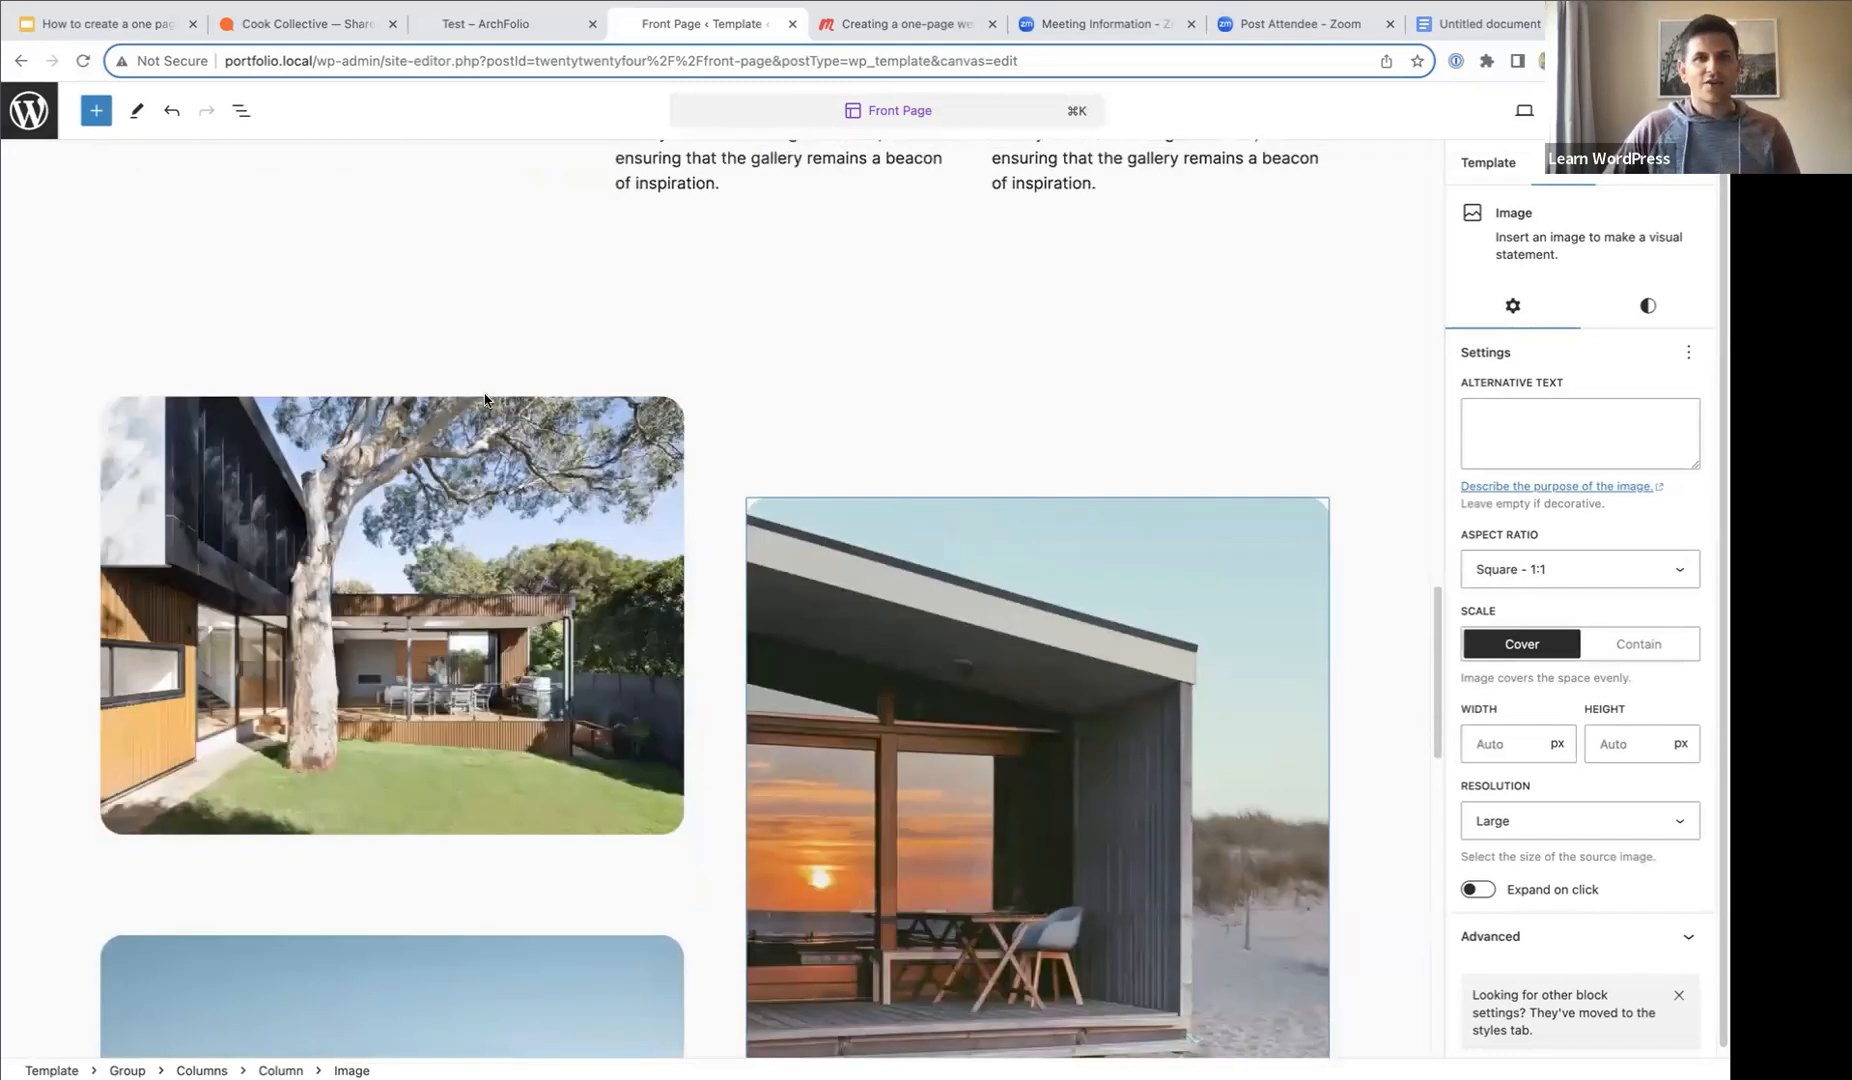
scroll(484, 400, "down", 2)
scroll(849, 463, "up", 15)
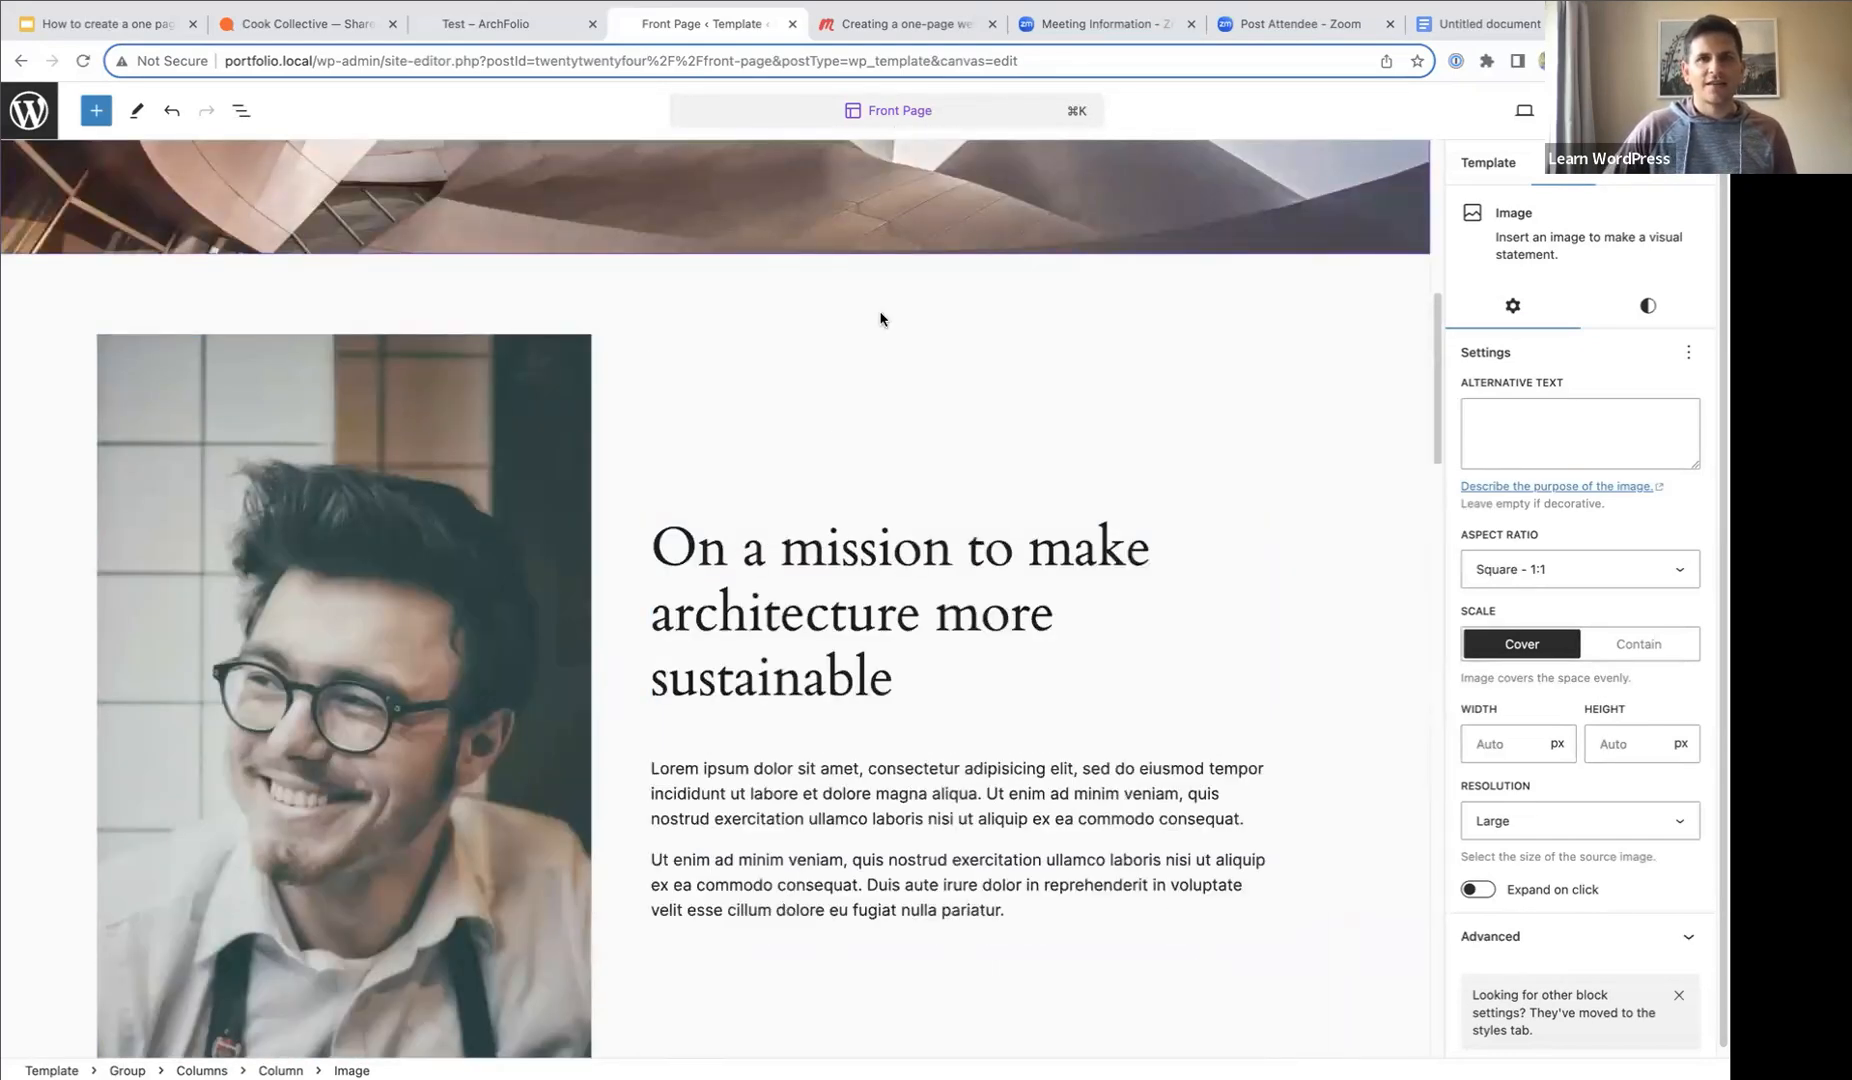
scroll(421, 430, "down", 1)
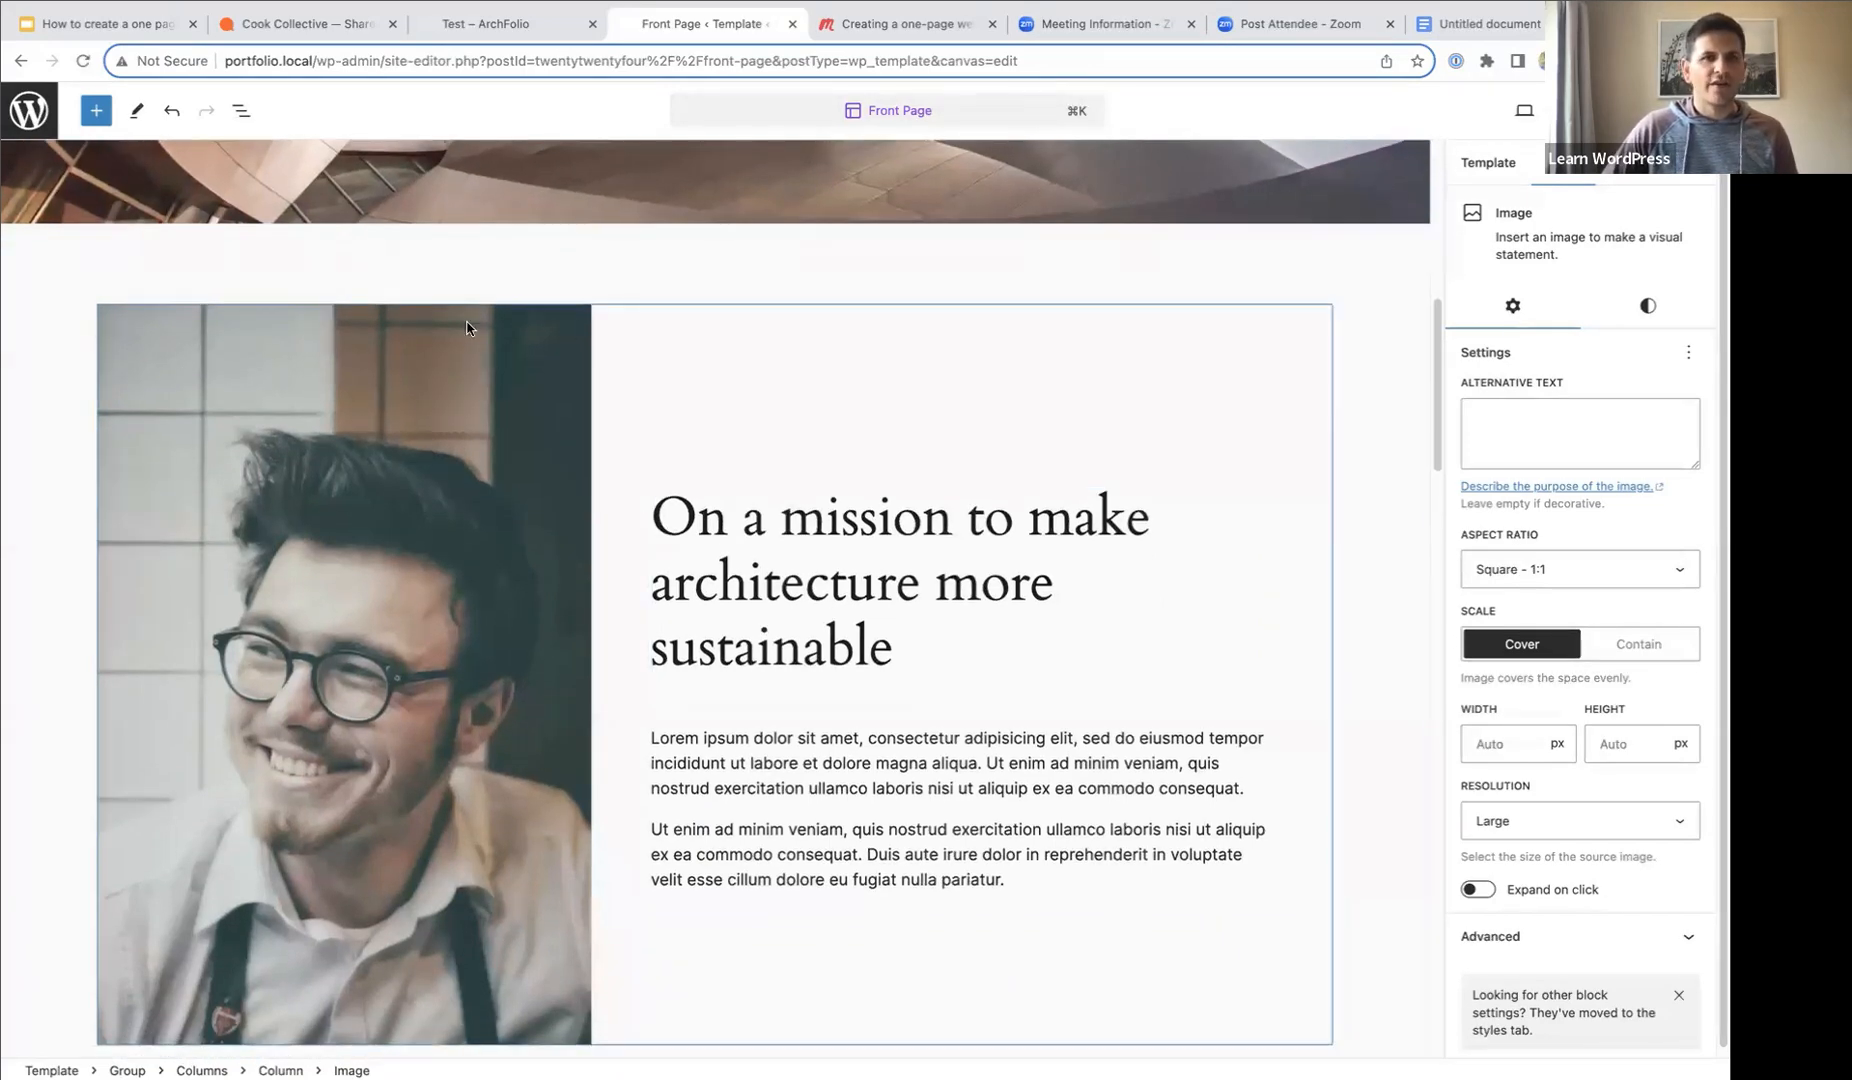
scroll(462, 493, "up", 5)
scroll(443, 612, "down", 15)
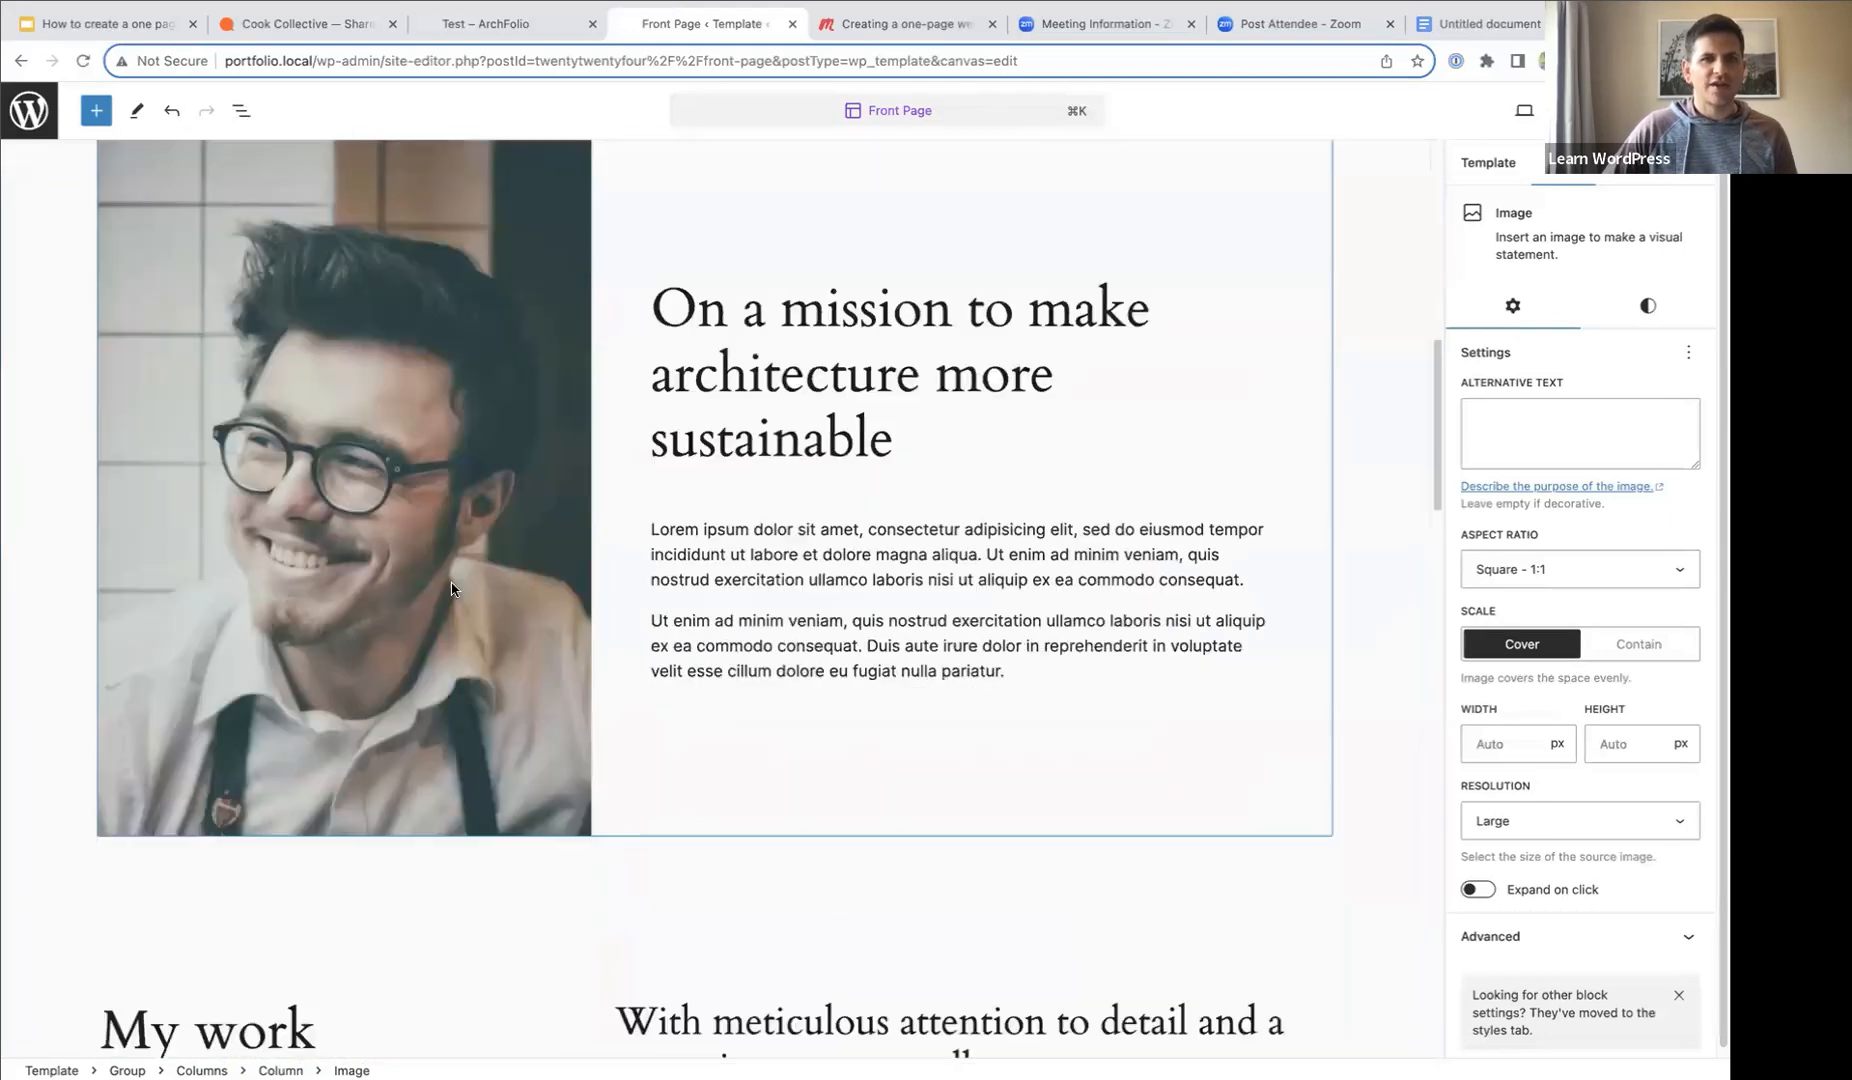
scroll(462, 573, "down", 10)
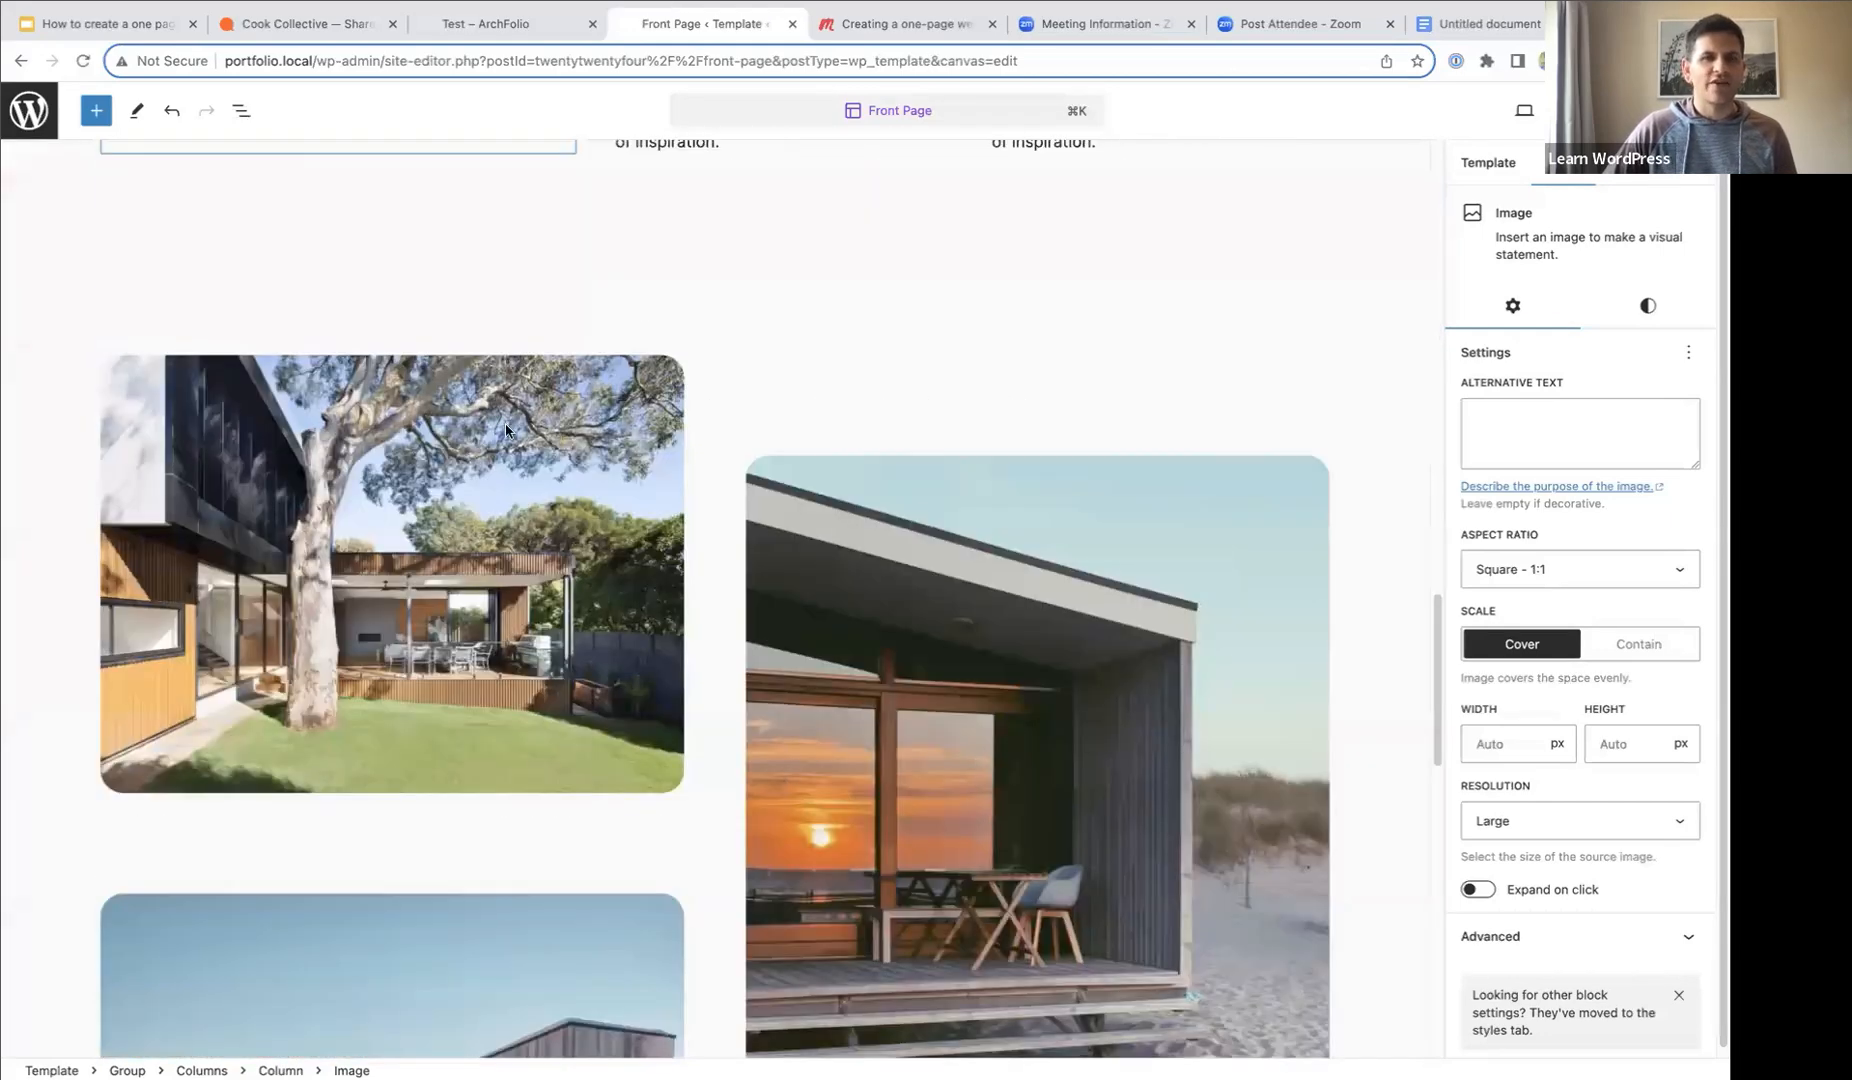
- Set the border radius of the gallery's first image, the house with the large tree, to 0 px
left_click(505, 428)
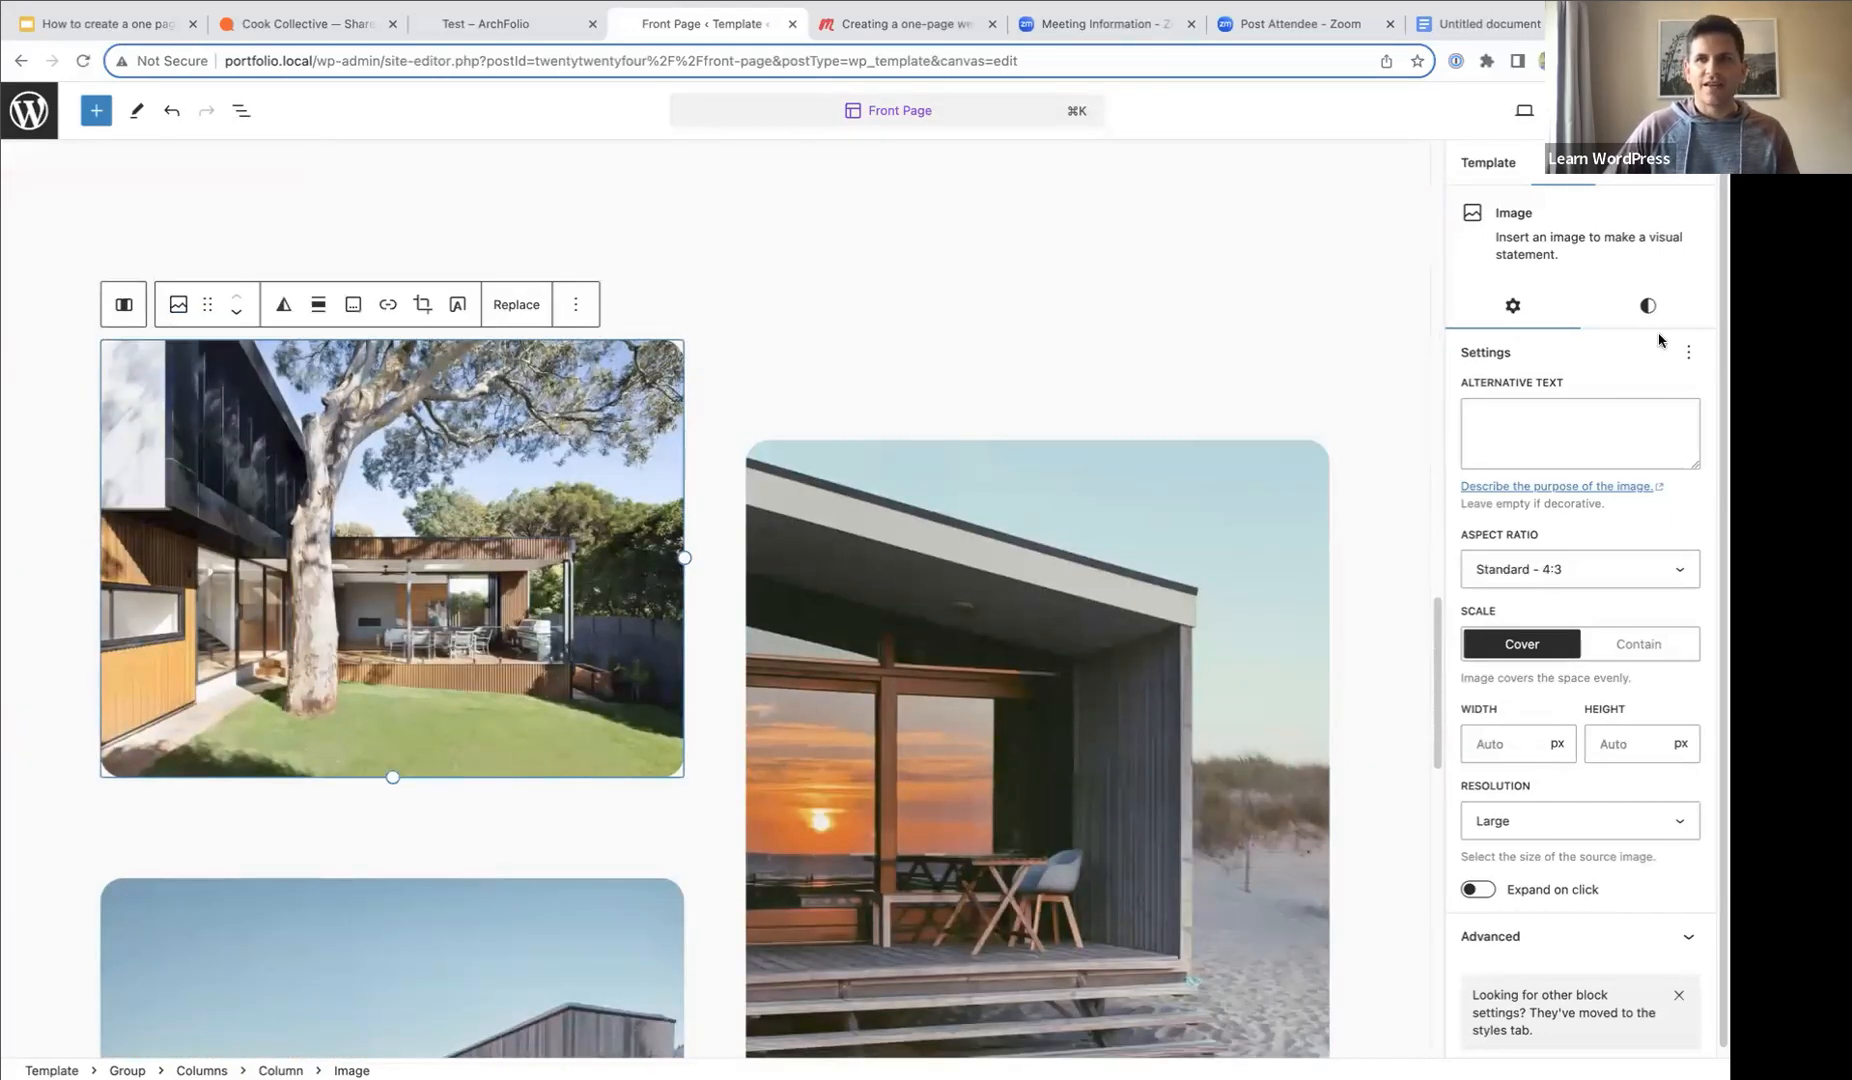
left_click(1647, 305)
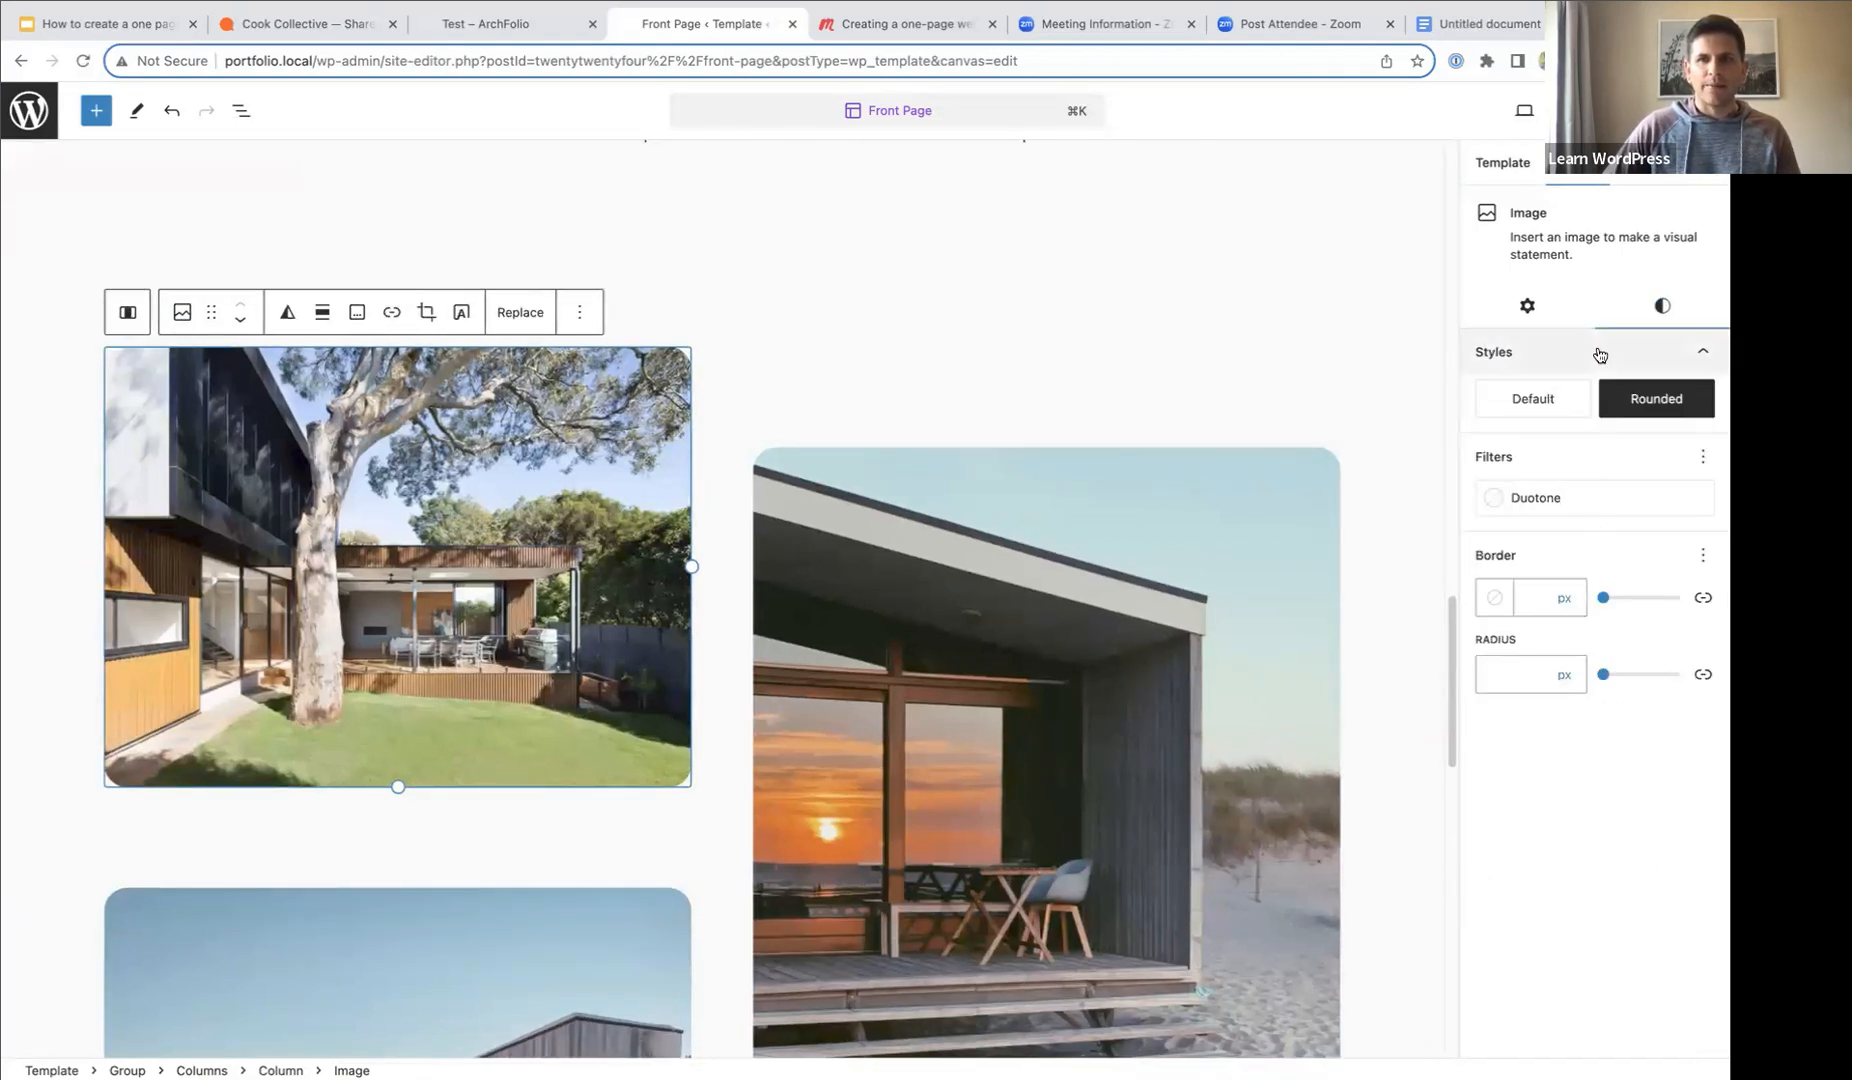
left_click(1497, 674)
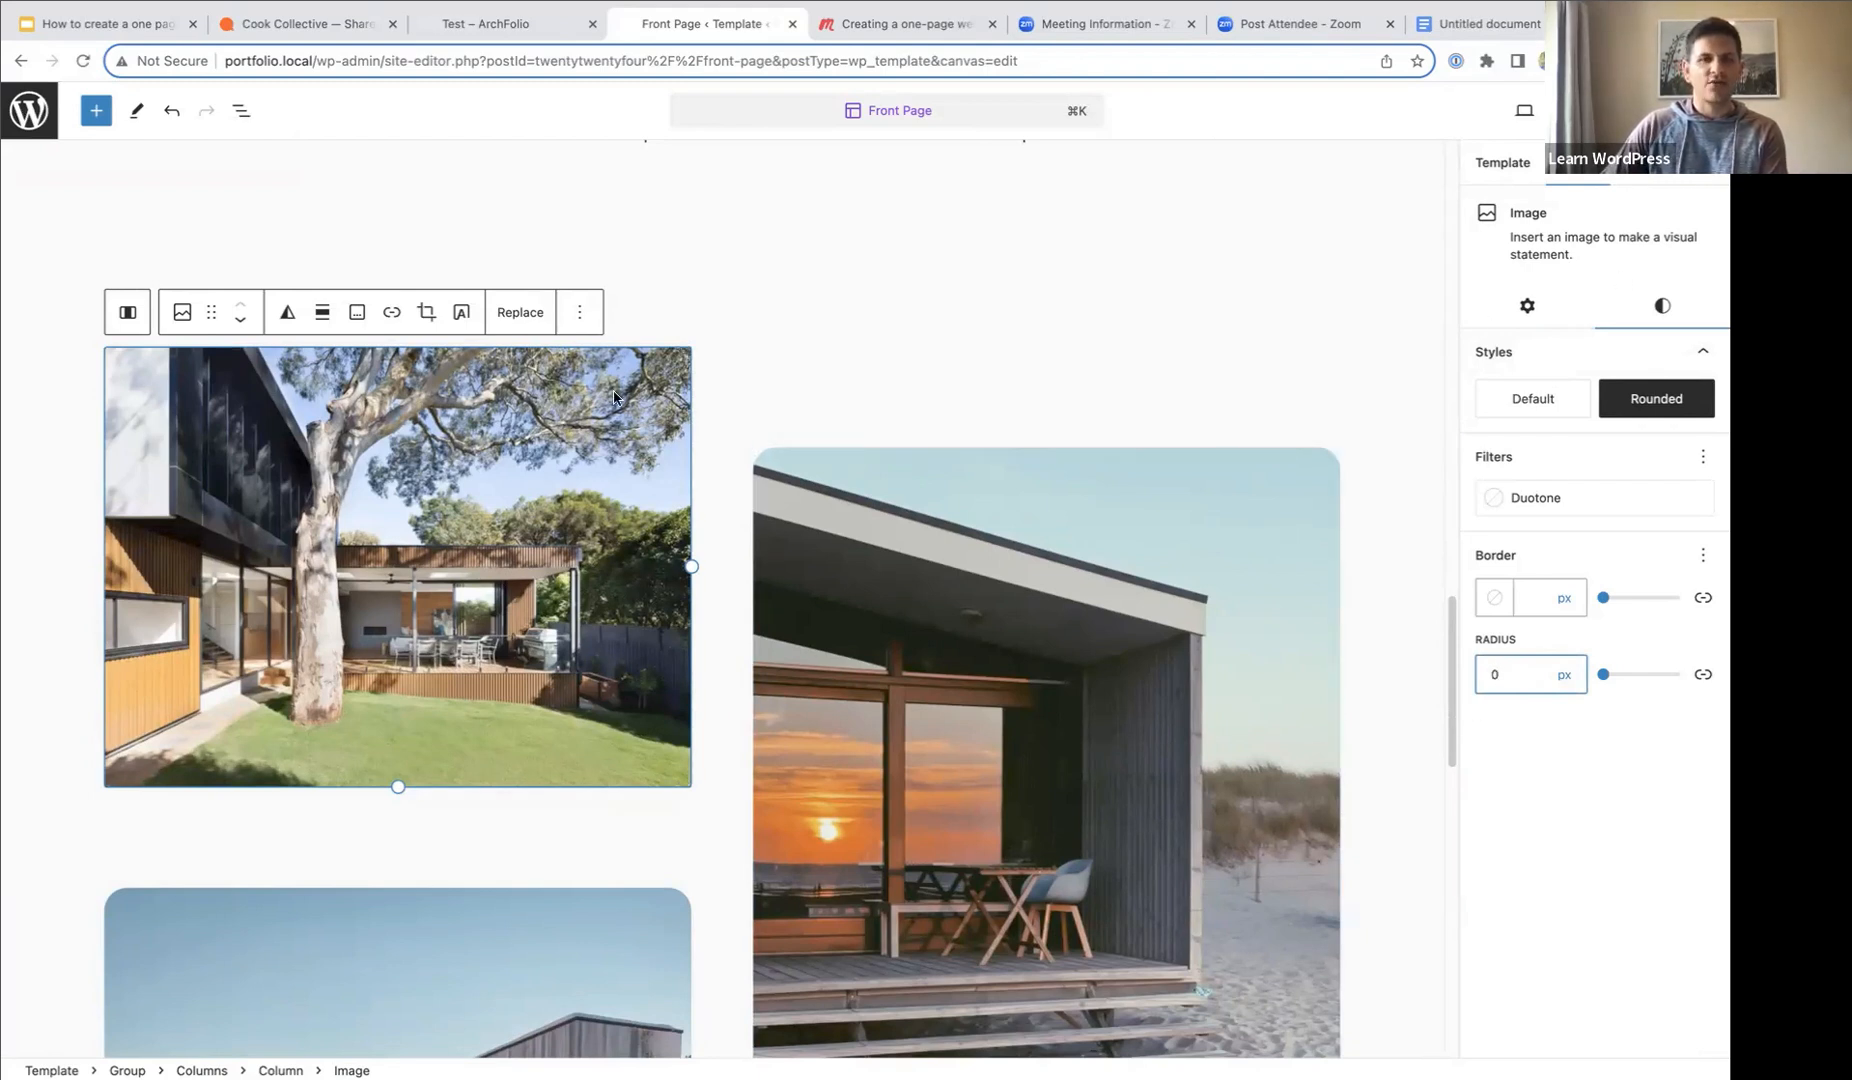
left_click(839, 344)
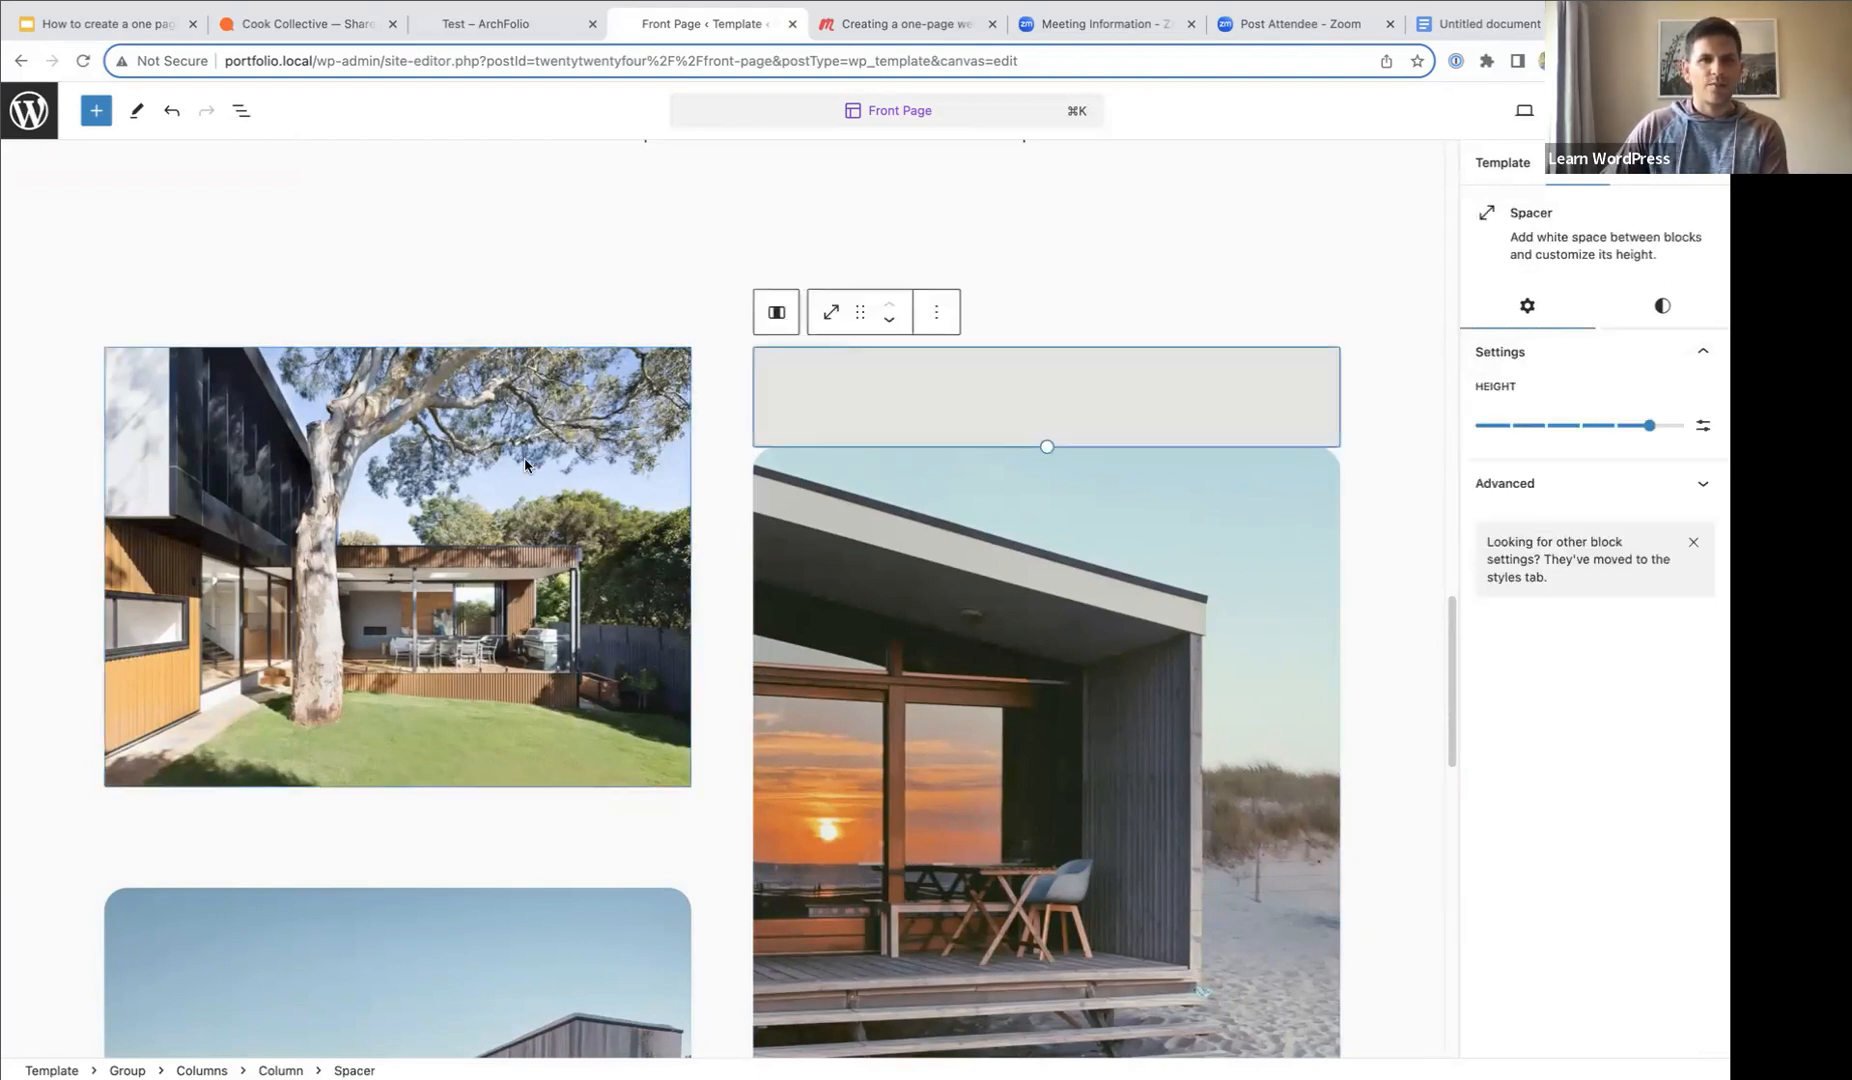
- Set the border radius of the beach cabin image in the gallery's second column to 0 px
left_click(942, 620)
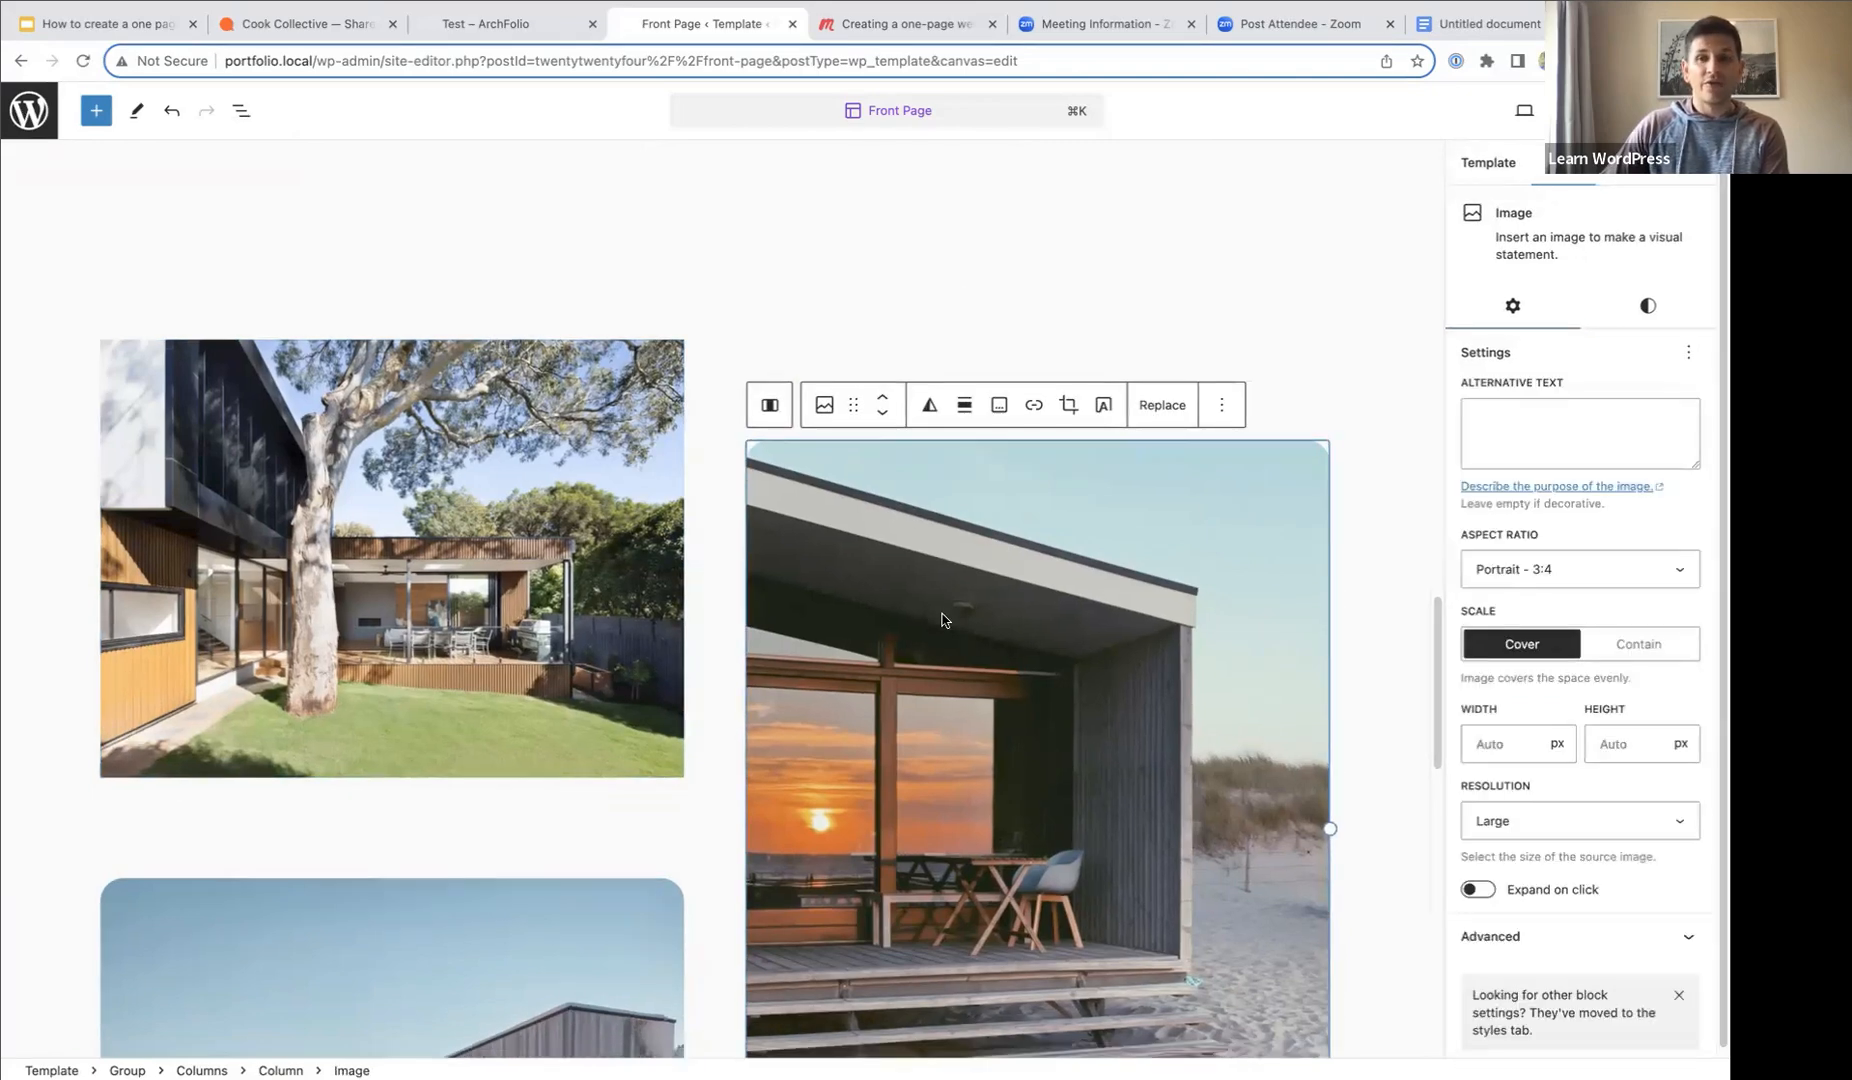
scroll(990, 576, "down", 3)
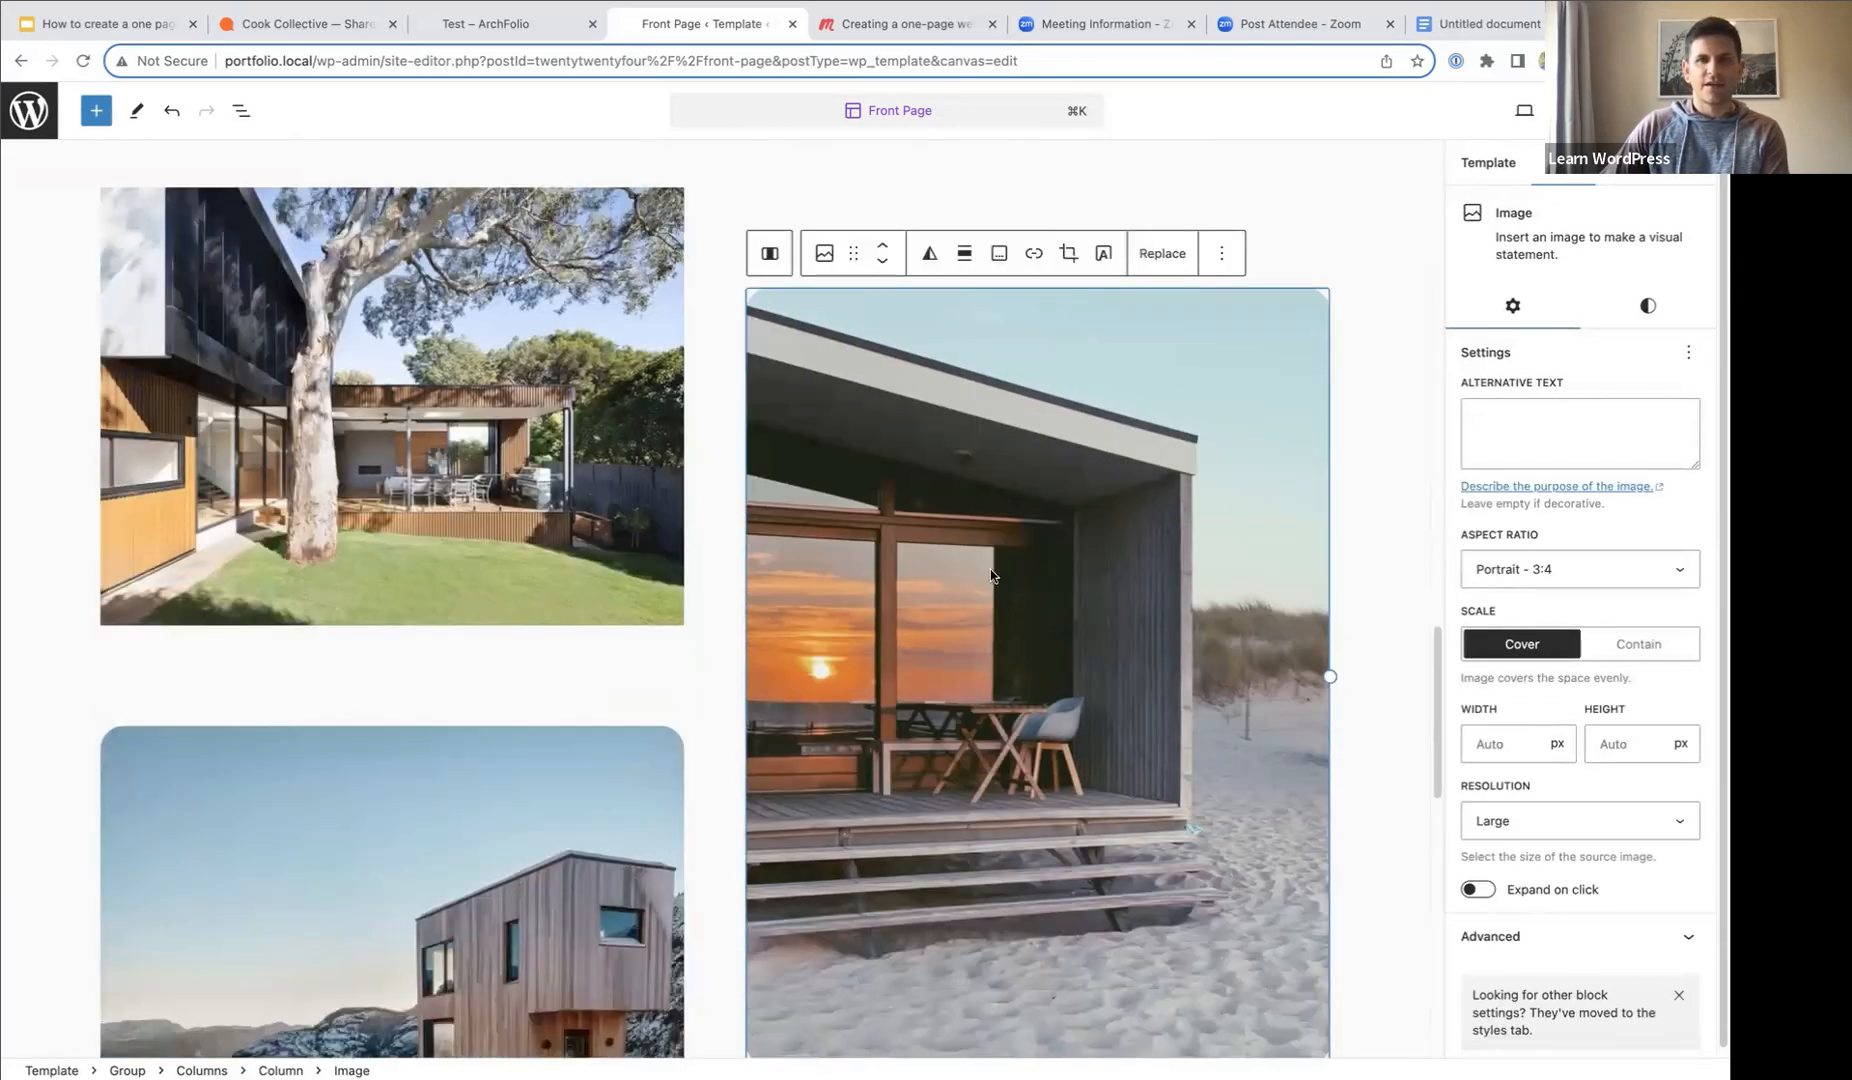
left_click(1648, 305)
left_click(1511, 686)
type("0")
- Set the border radius of the wooden house image in the gallery's first column to 0 px
left_click(417, 810)
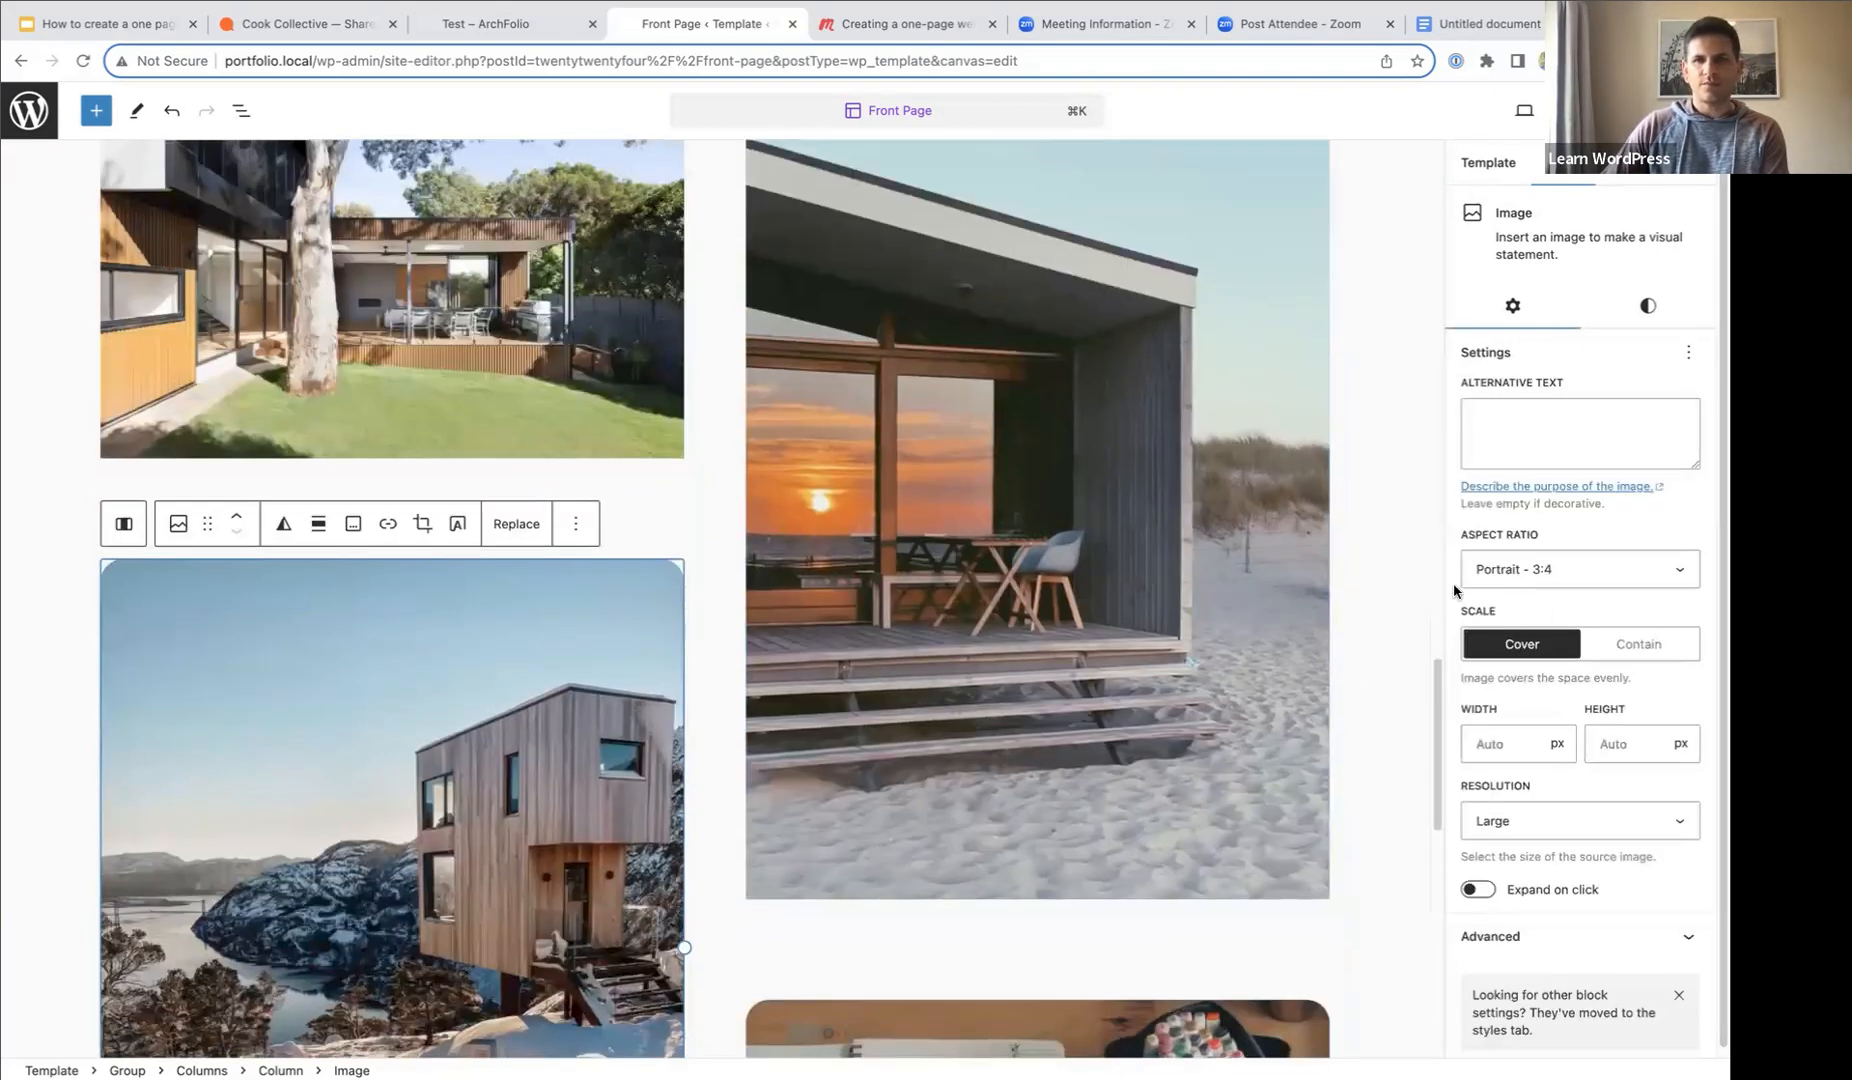
left_click(1648, 305)
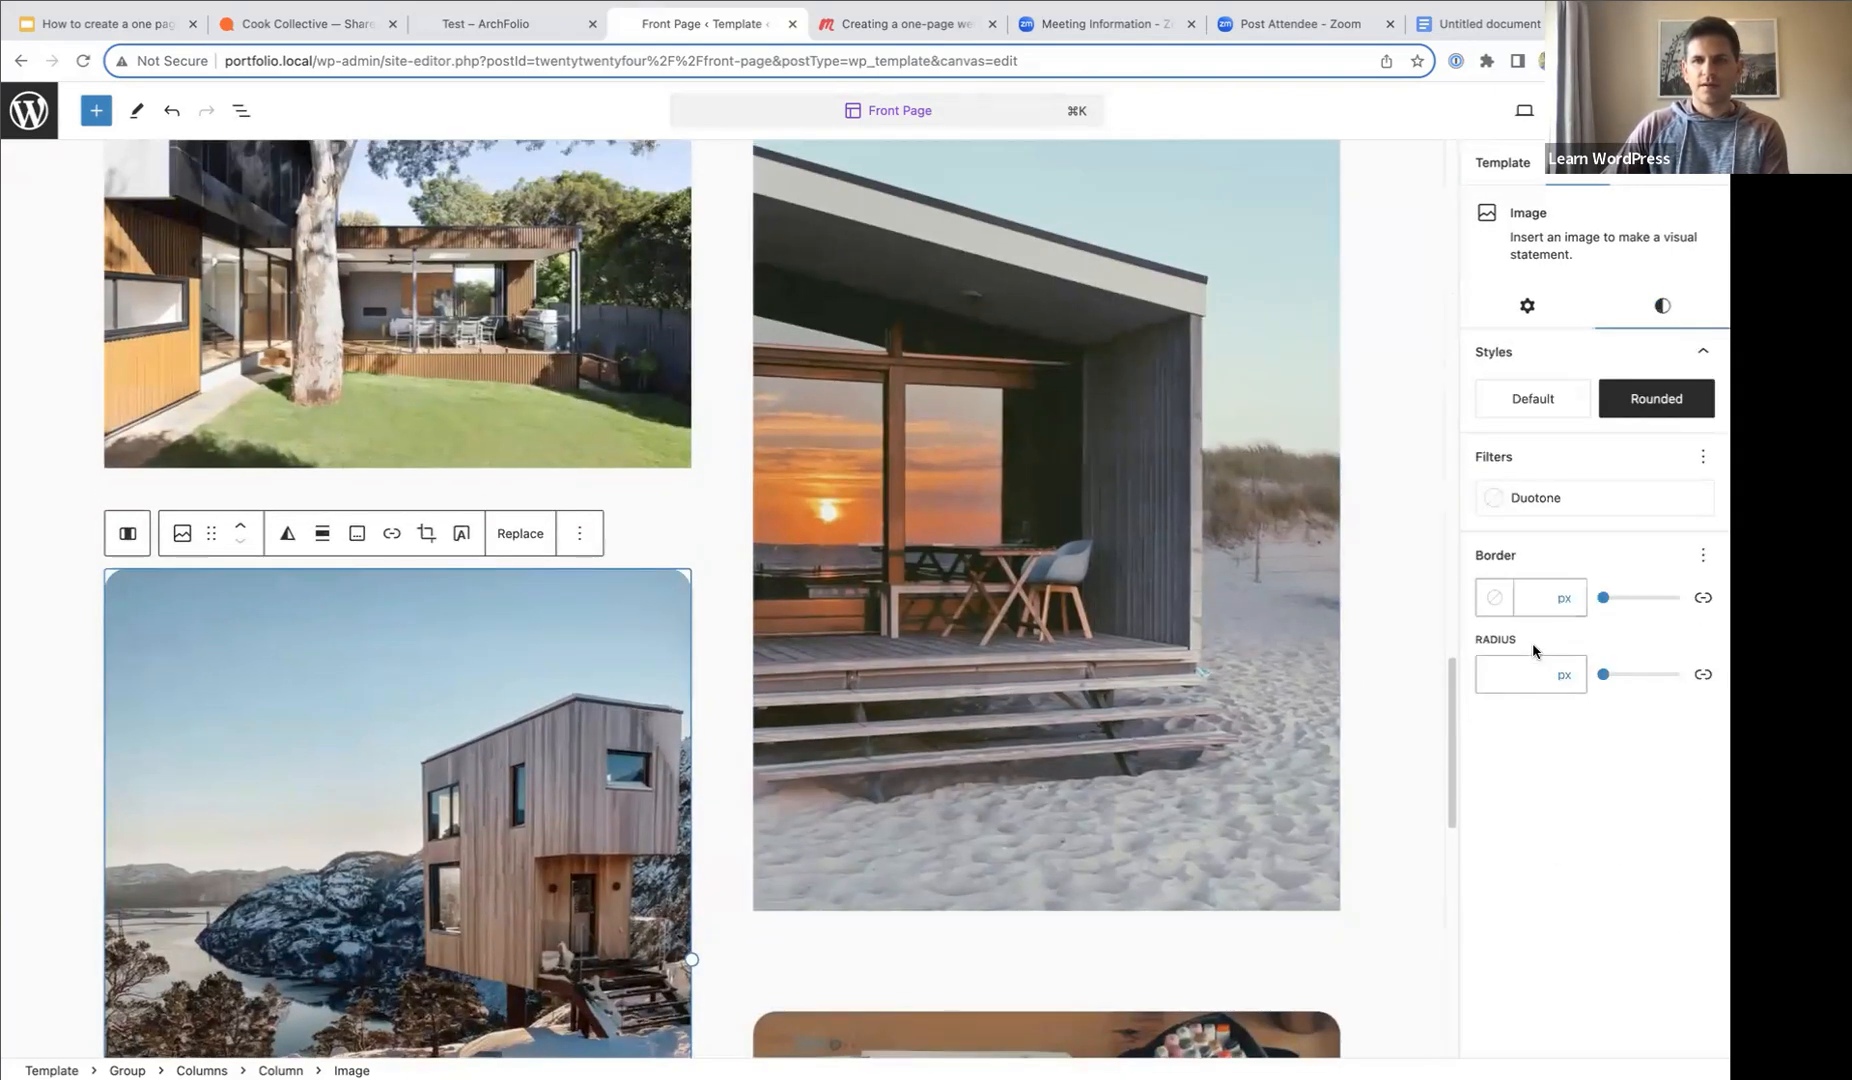
left_click(1488, 680)
type("0")
scroll(1220, 728, "down", 3)
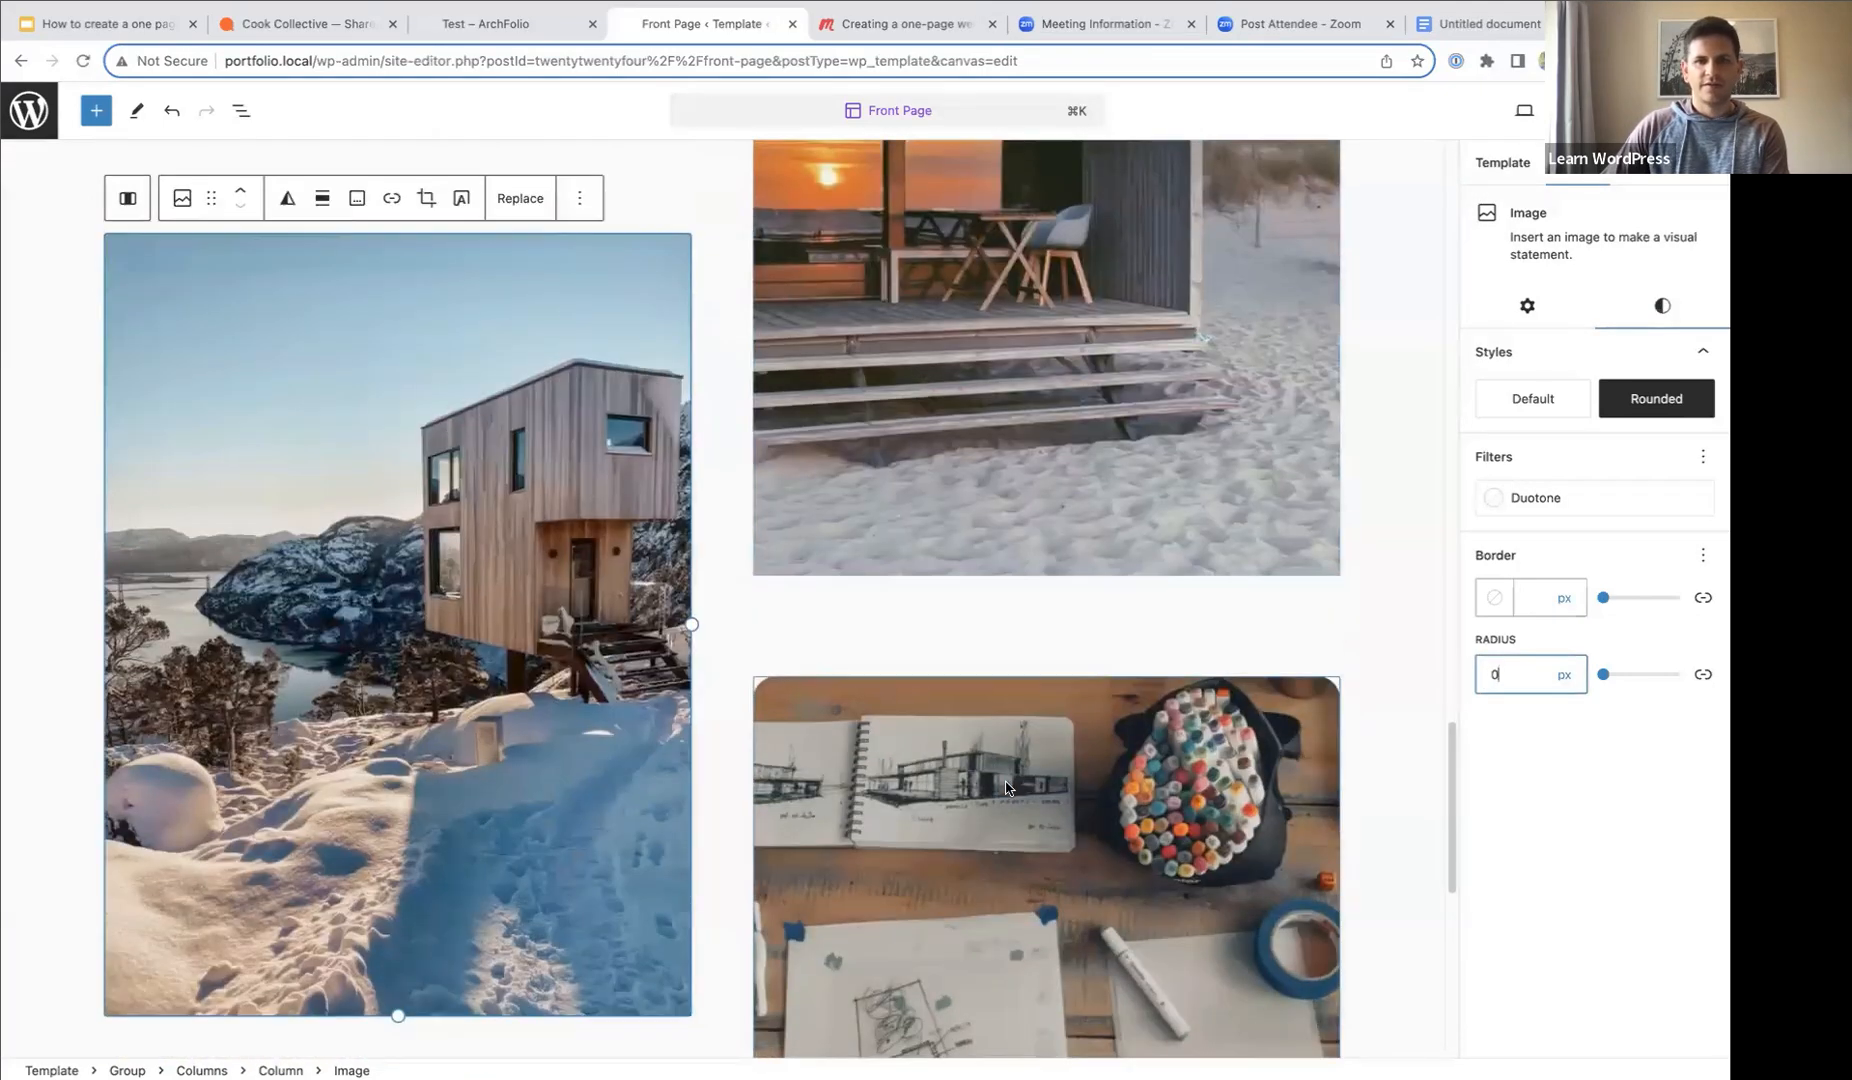
- Set the border radius of the architectural sketches image in the gallery's second column to 0 px
left_click(1220, 728)
scroll(1516, 776, "down", 1)
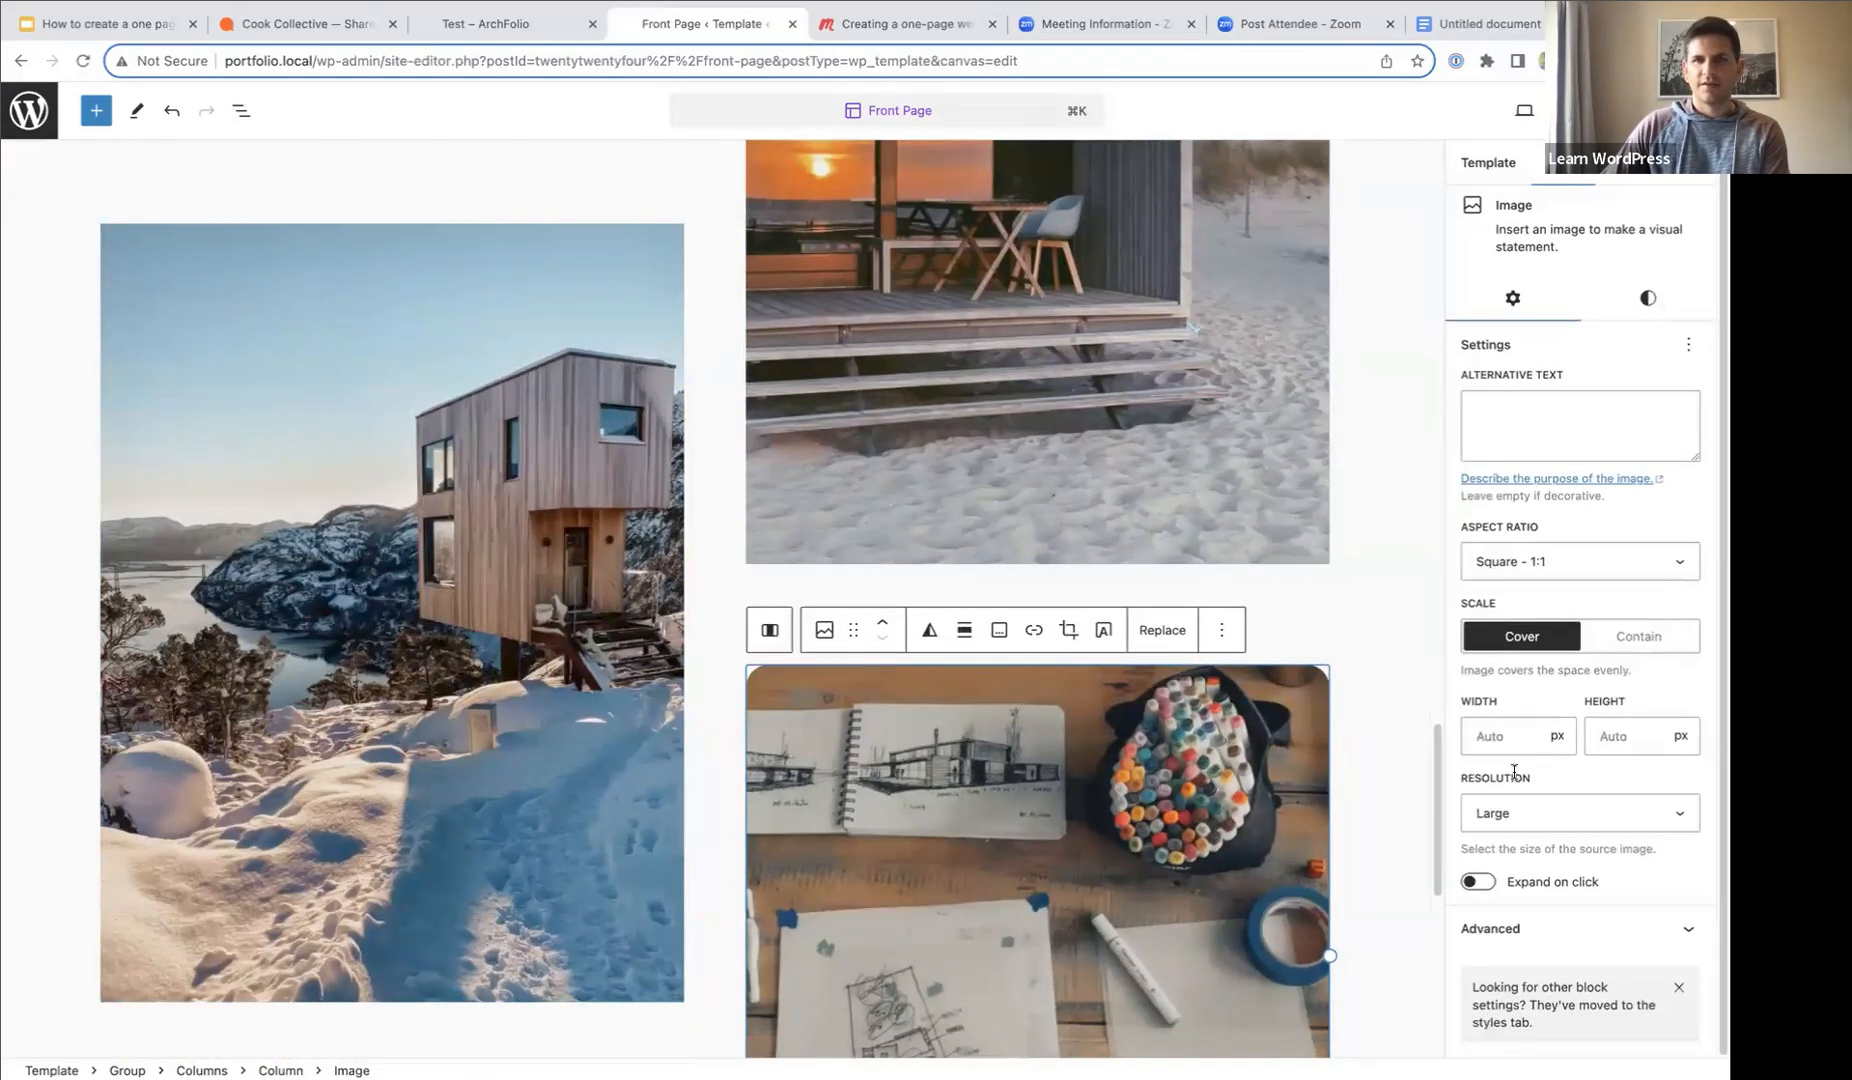
left_click(1649, 300)
left_click(1523, 674)
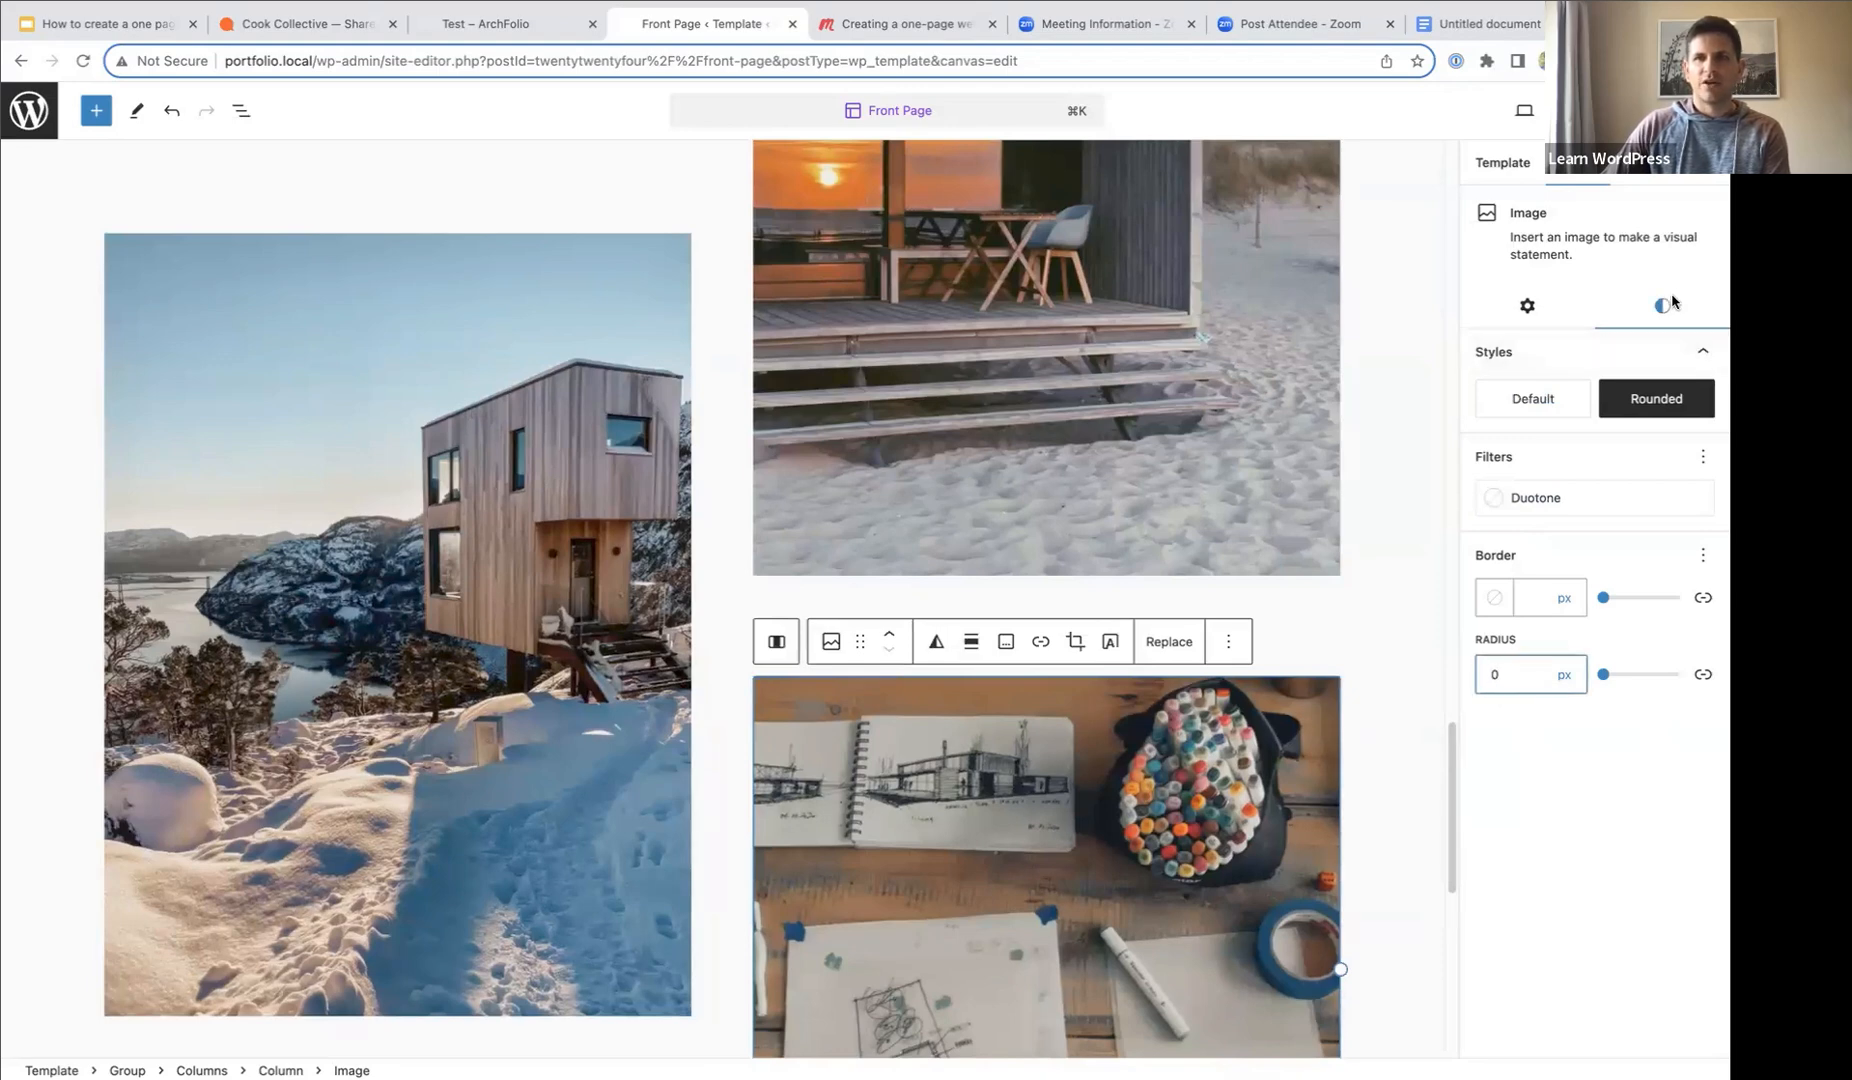
scroll(1228, 543, "up", 10)
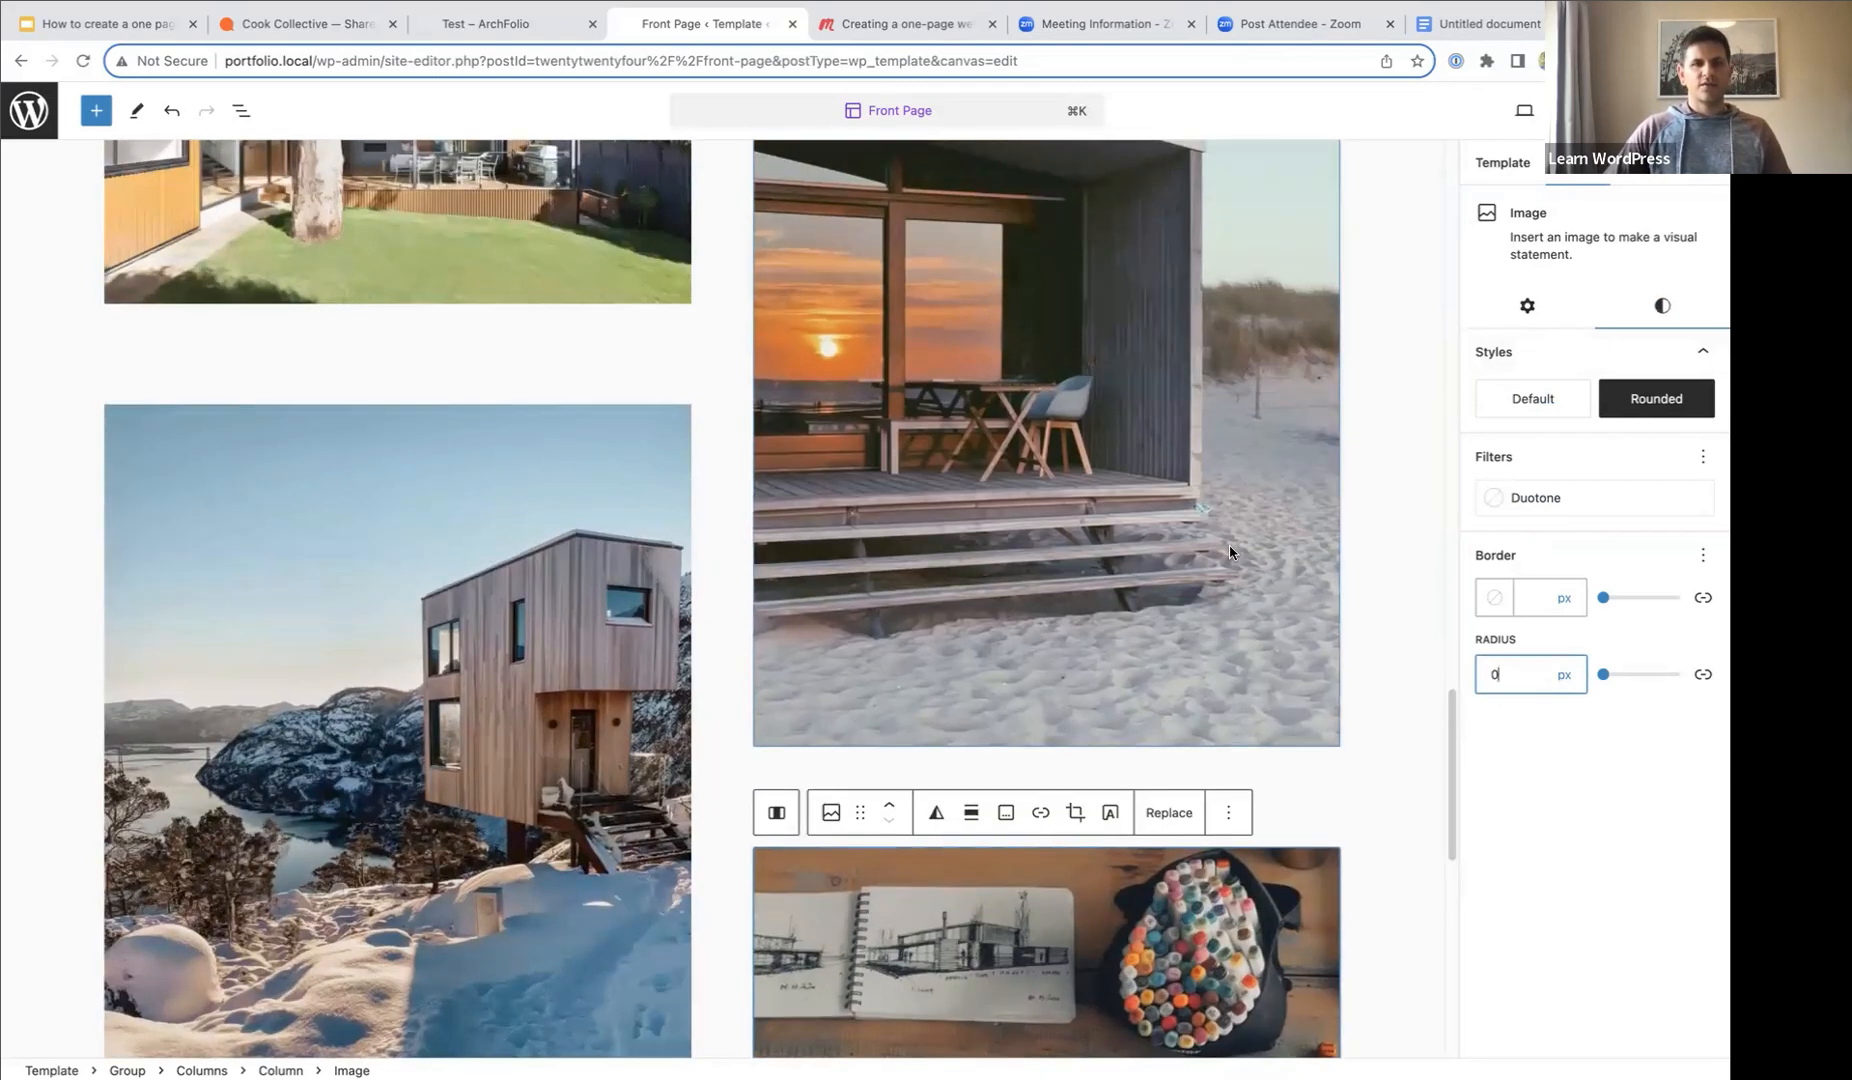
scroll(1228, 552, "down", 5)
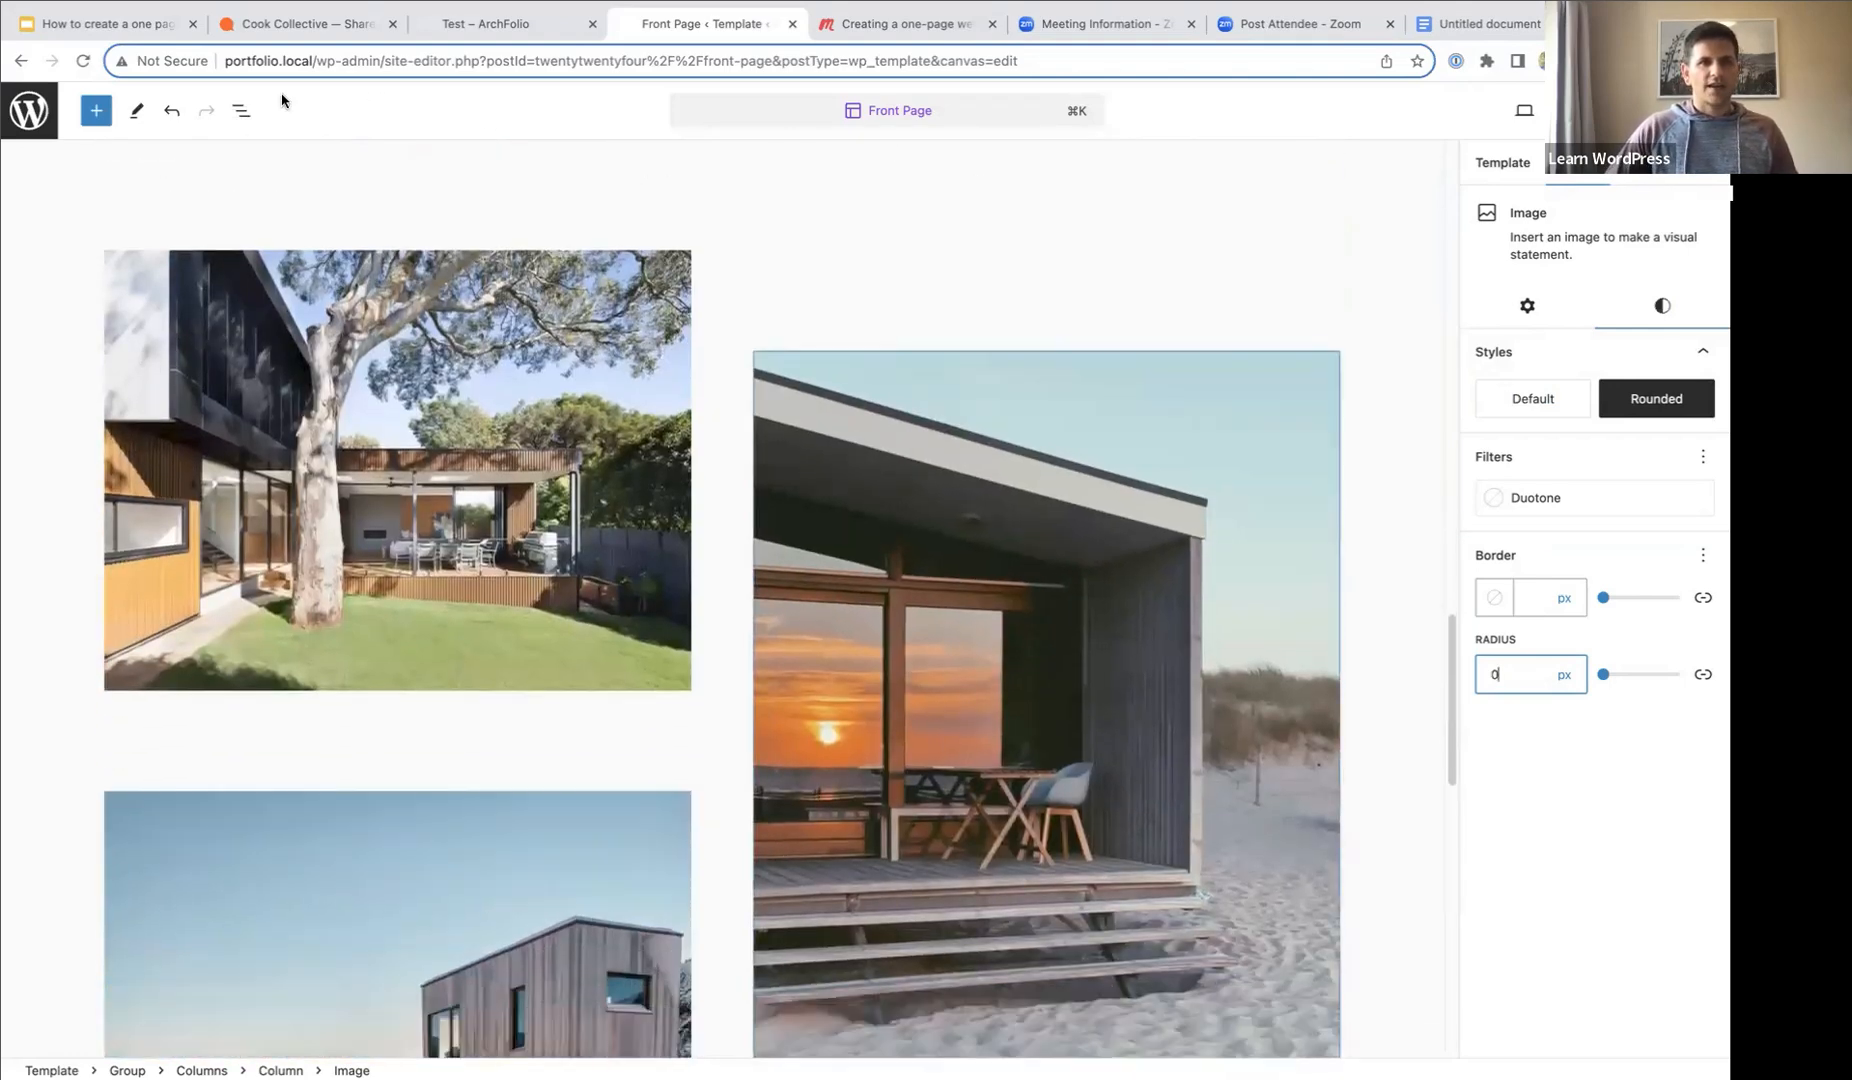
- Select the whole Portfolio Images group and examine its padding, margin and block spacing settings and its place on the page
left_click(241, 113)
left_click(241, 113)
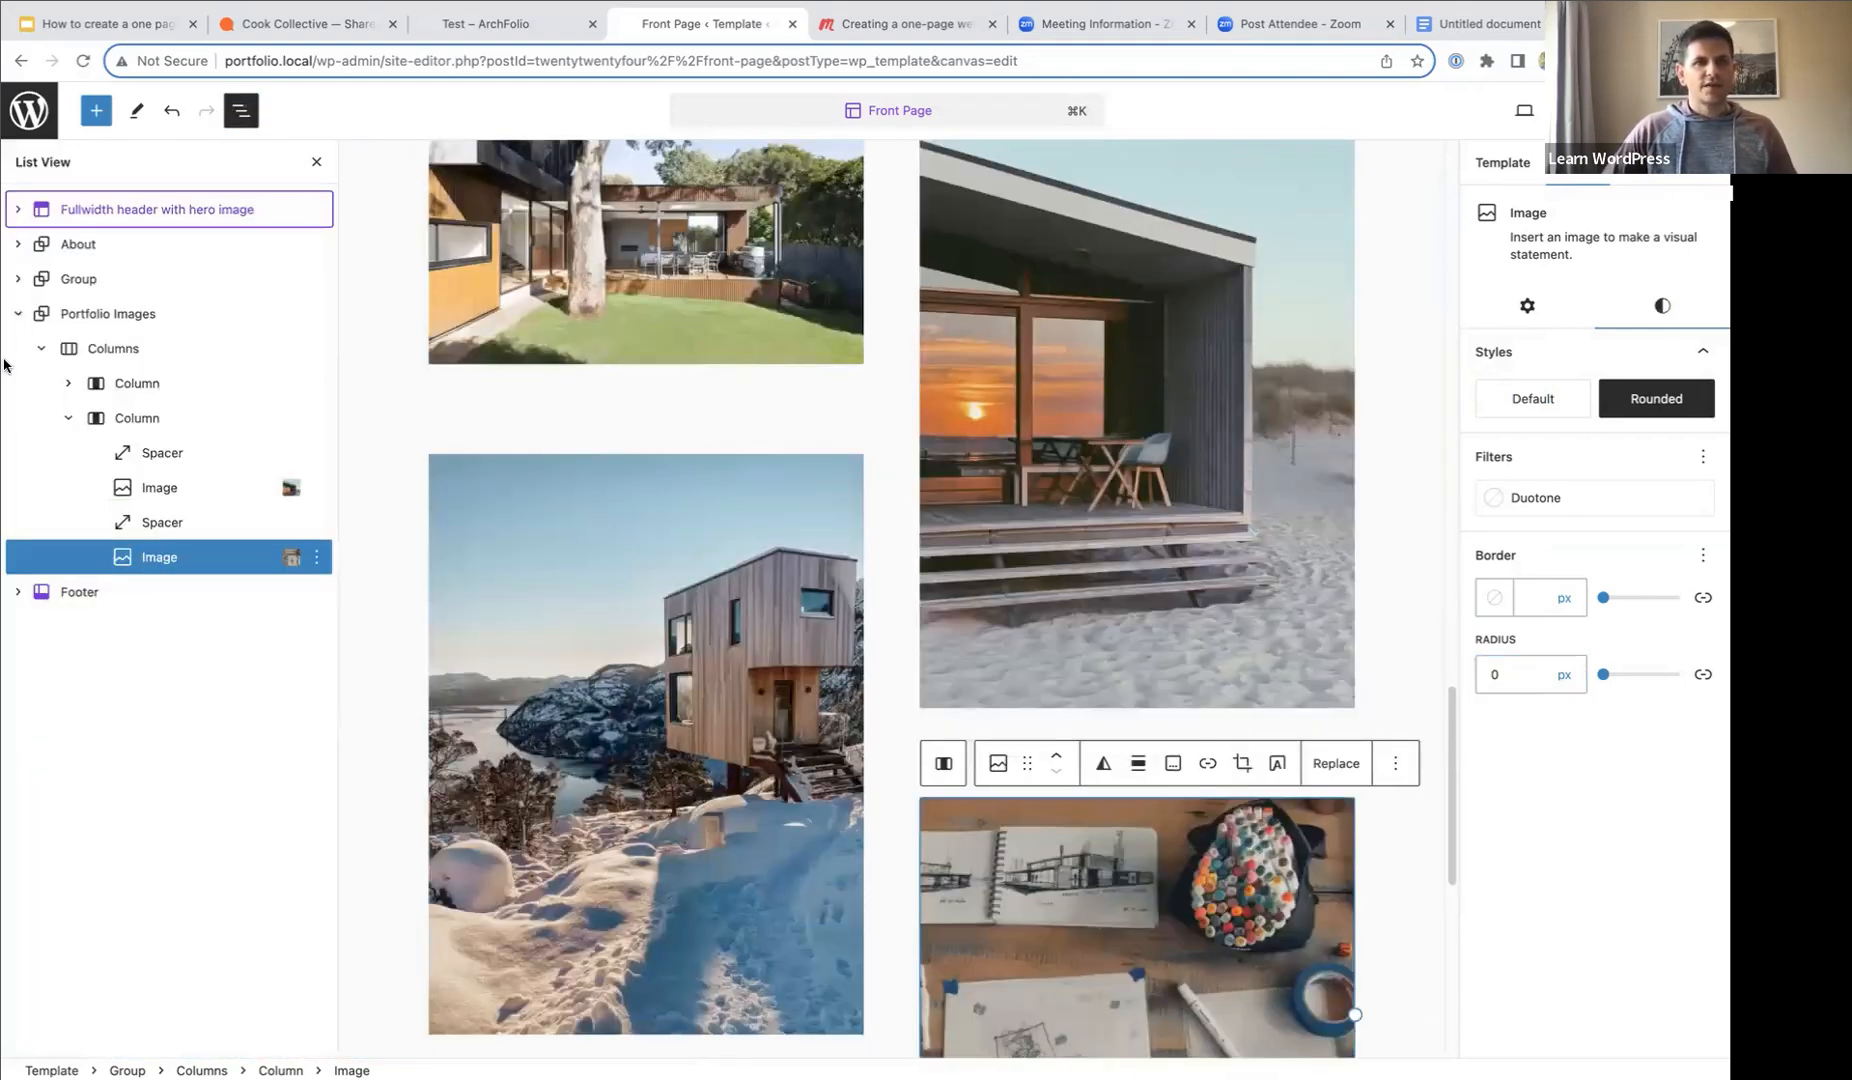
left_click(18, 314)
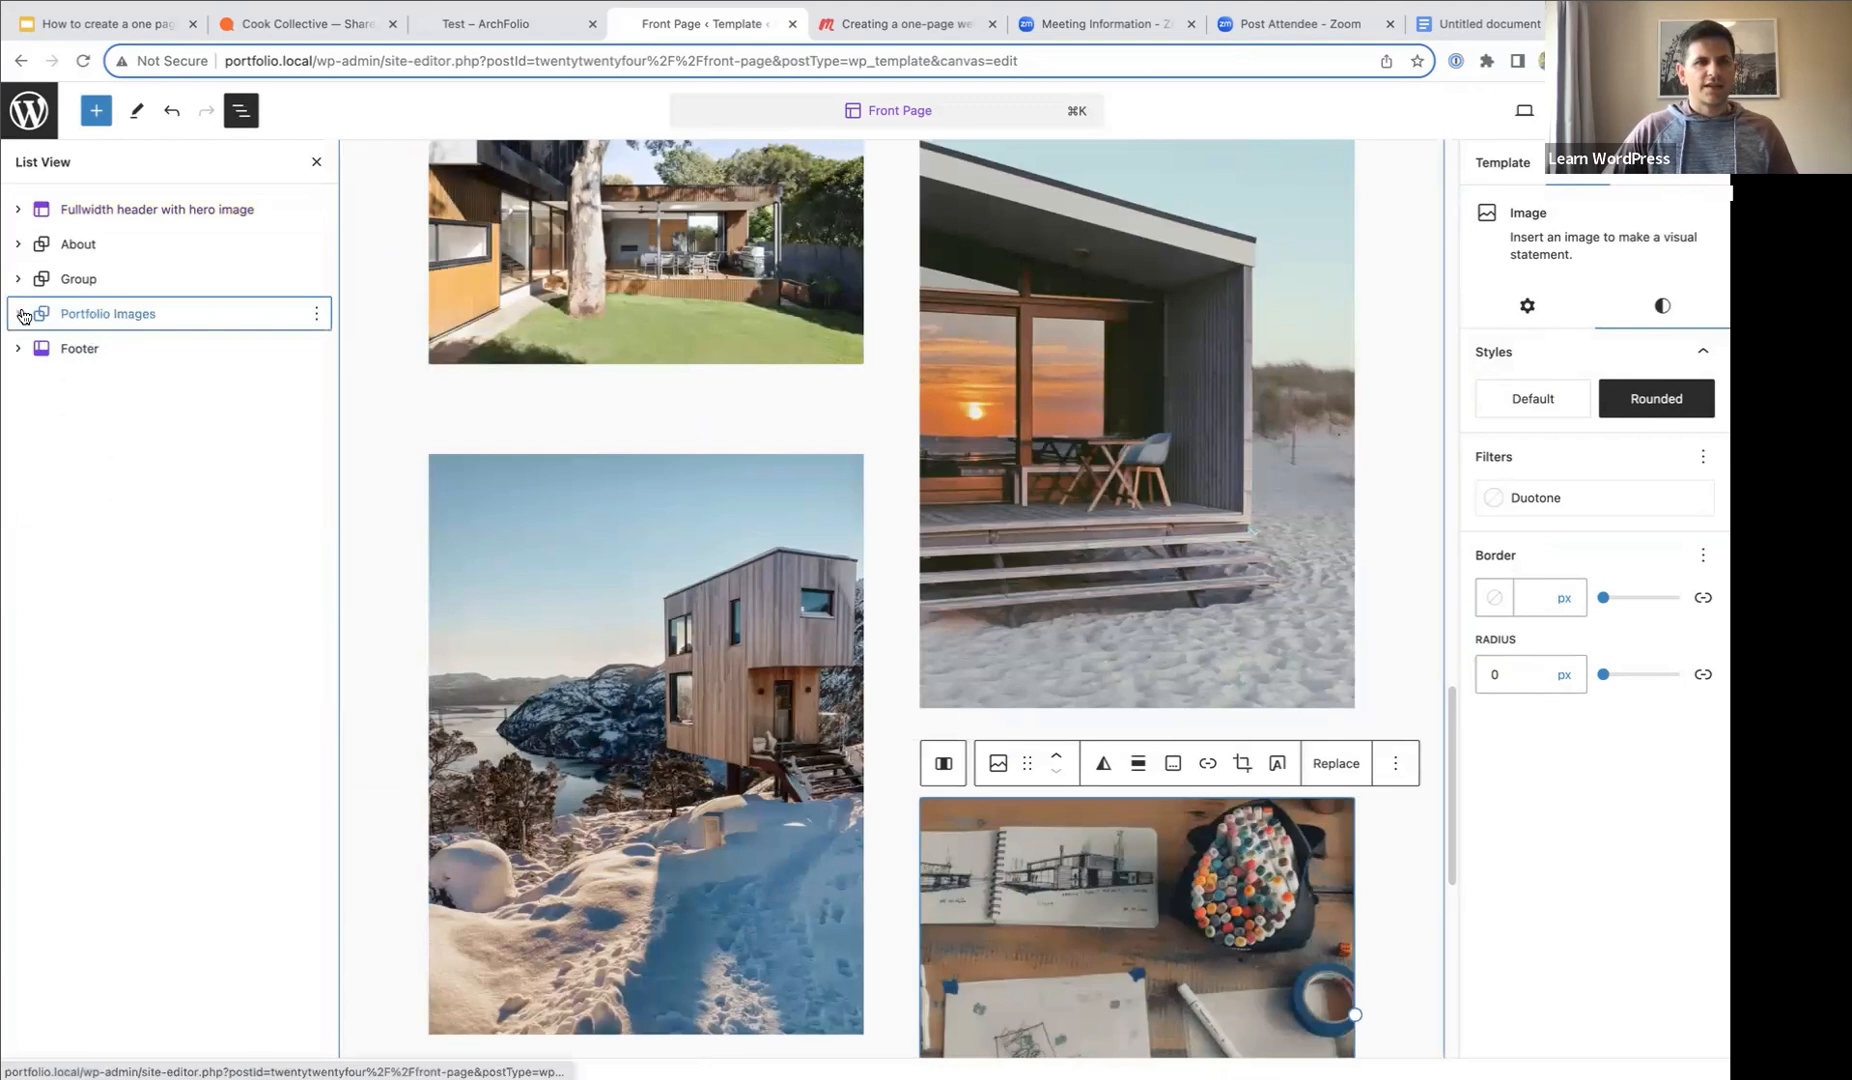
left_click(105, 317)
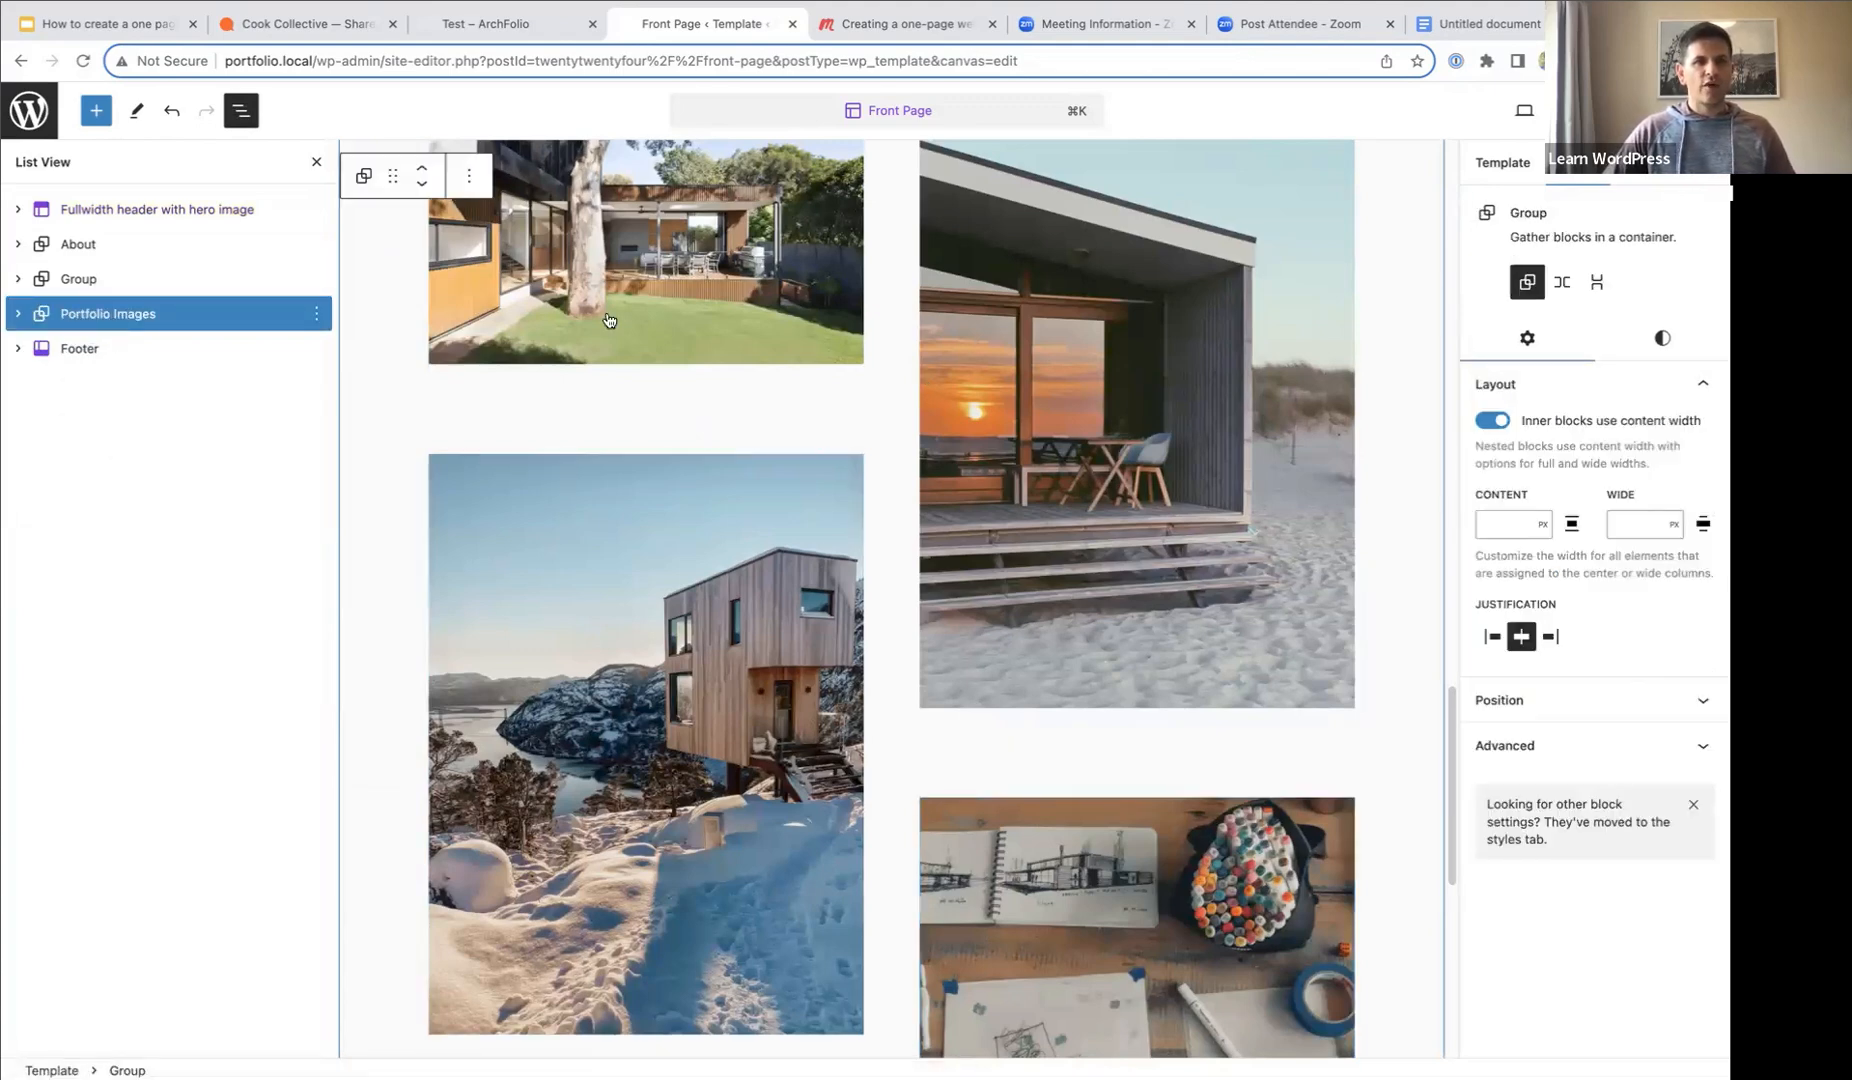
scroll(829, 467, "up", 2)
scroll(831, 467, "up", 5)
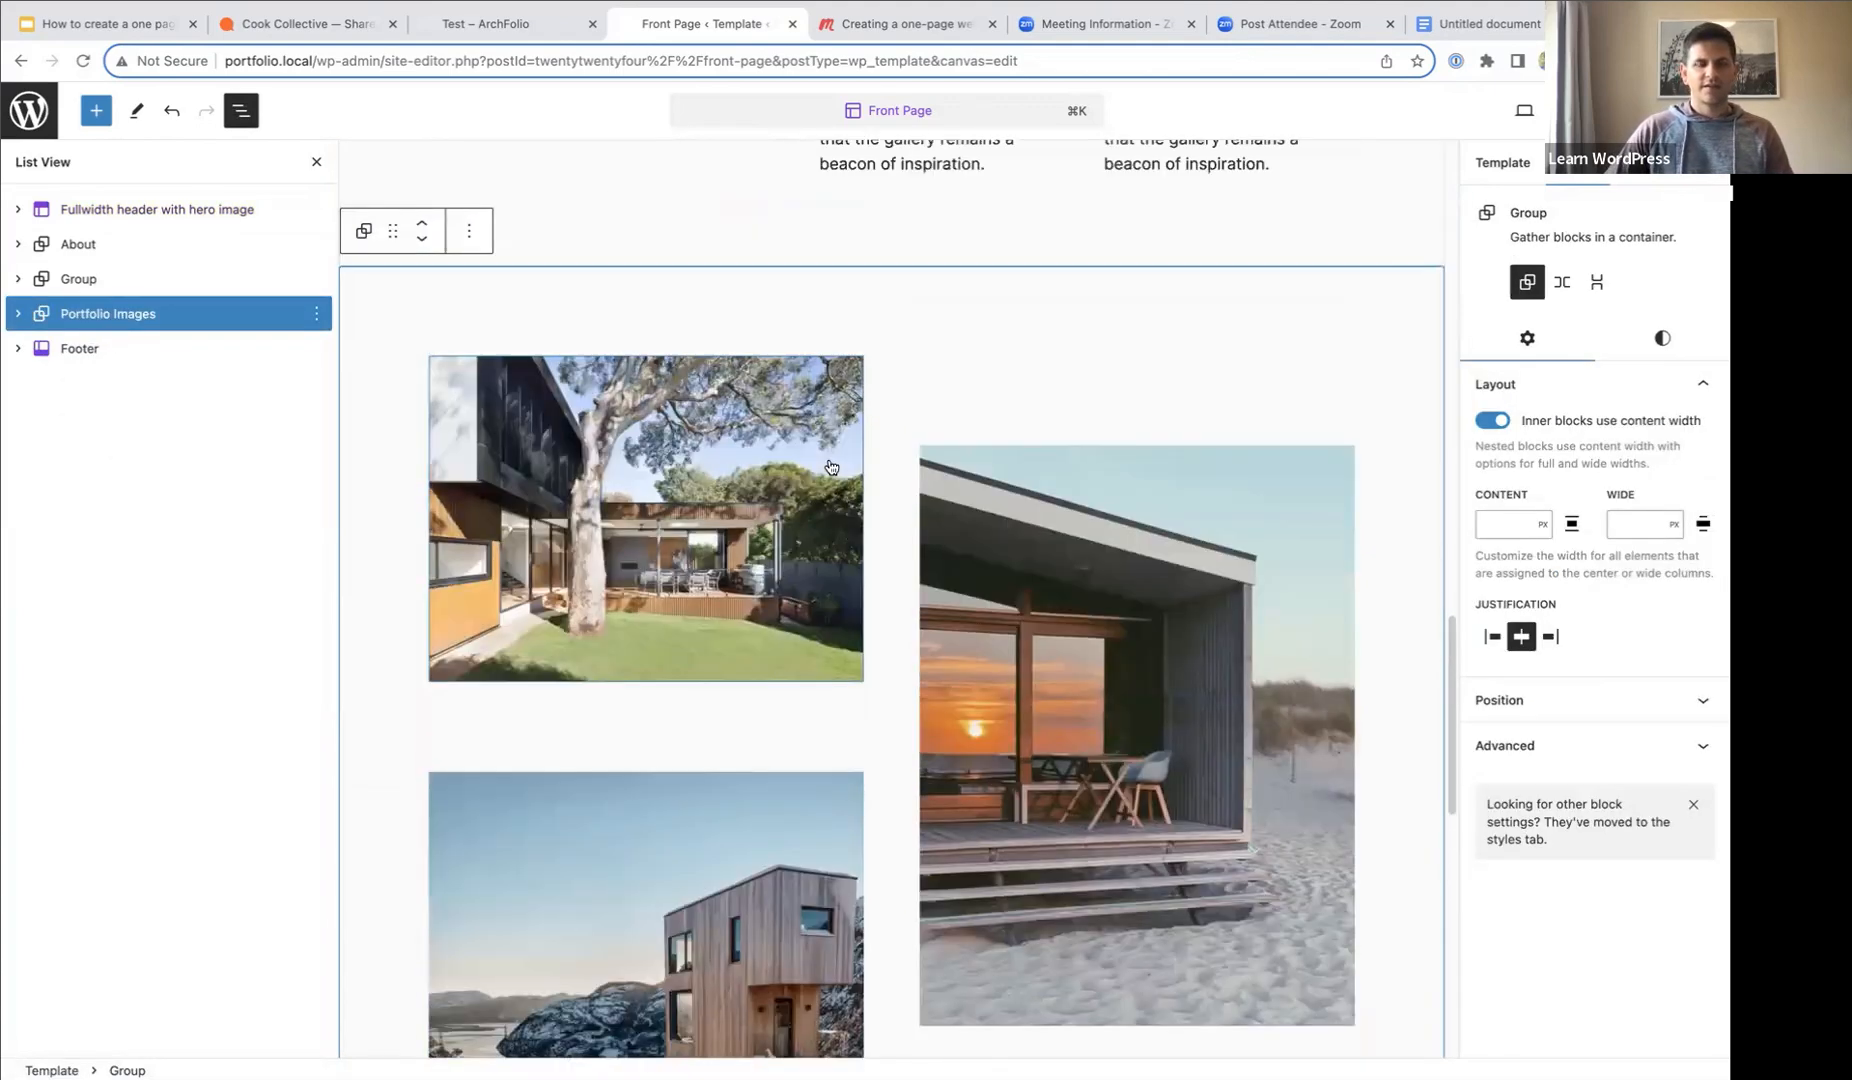
scroll(831, 467, "down", 4)
scroll(831, 467, "down", 1)
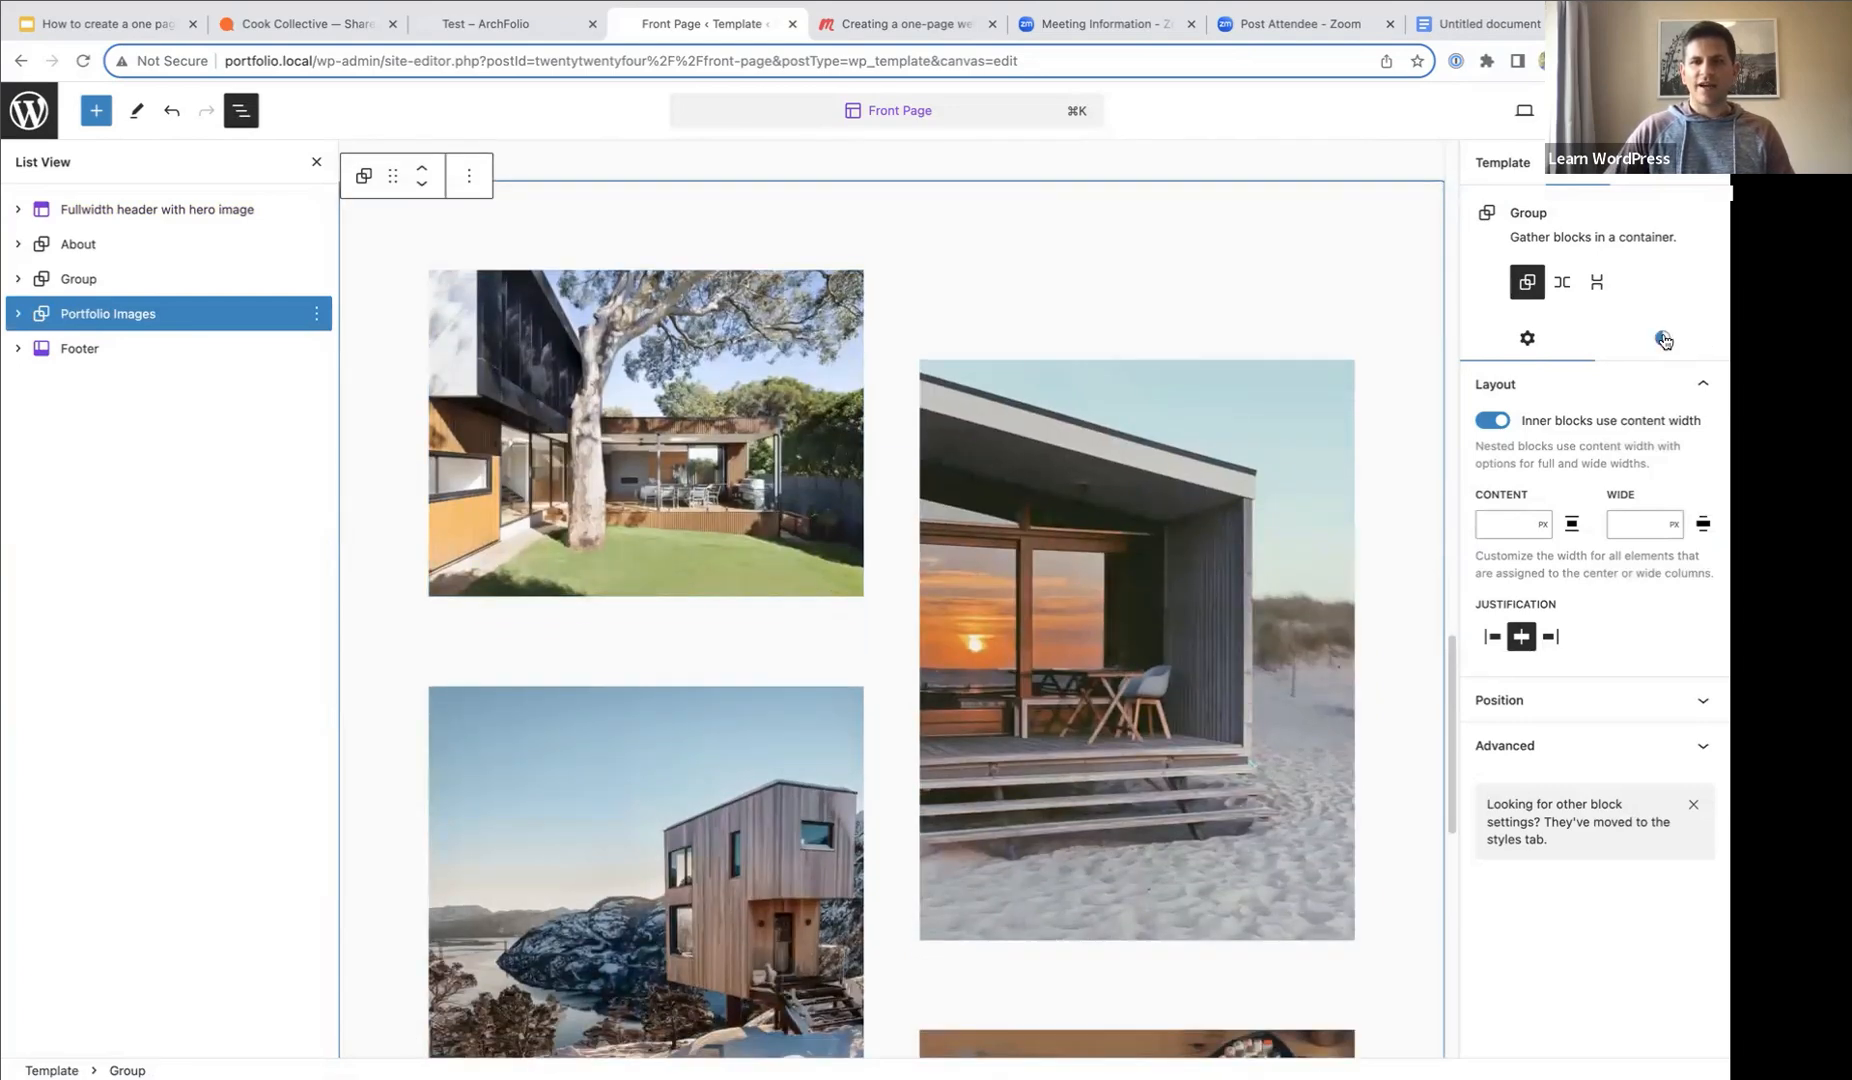
left_click(1663, 339)
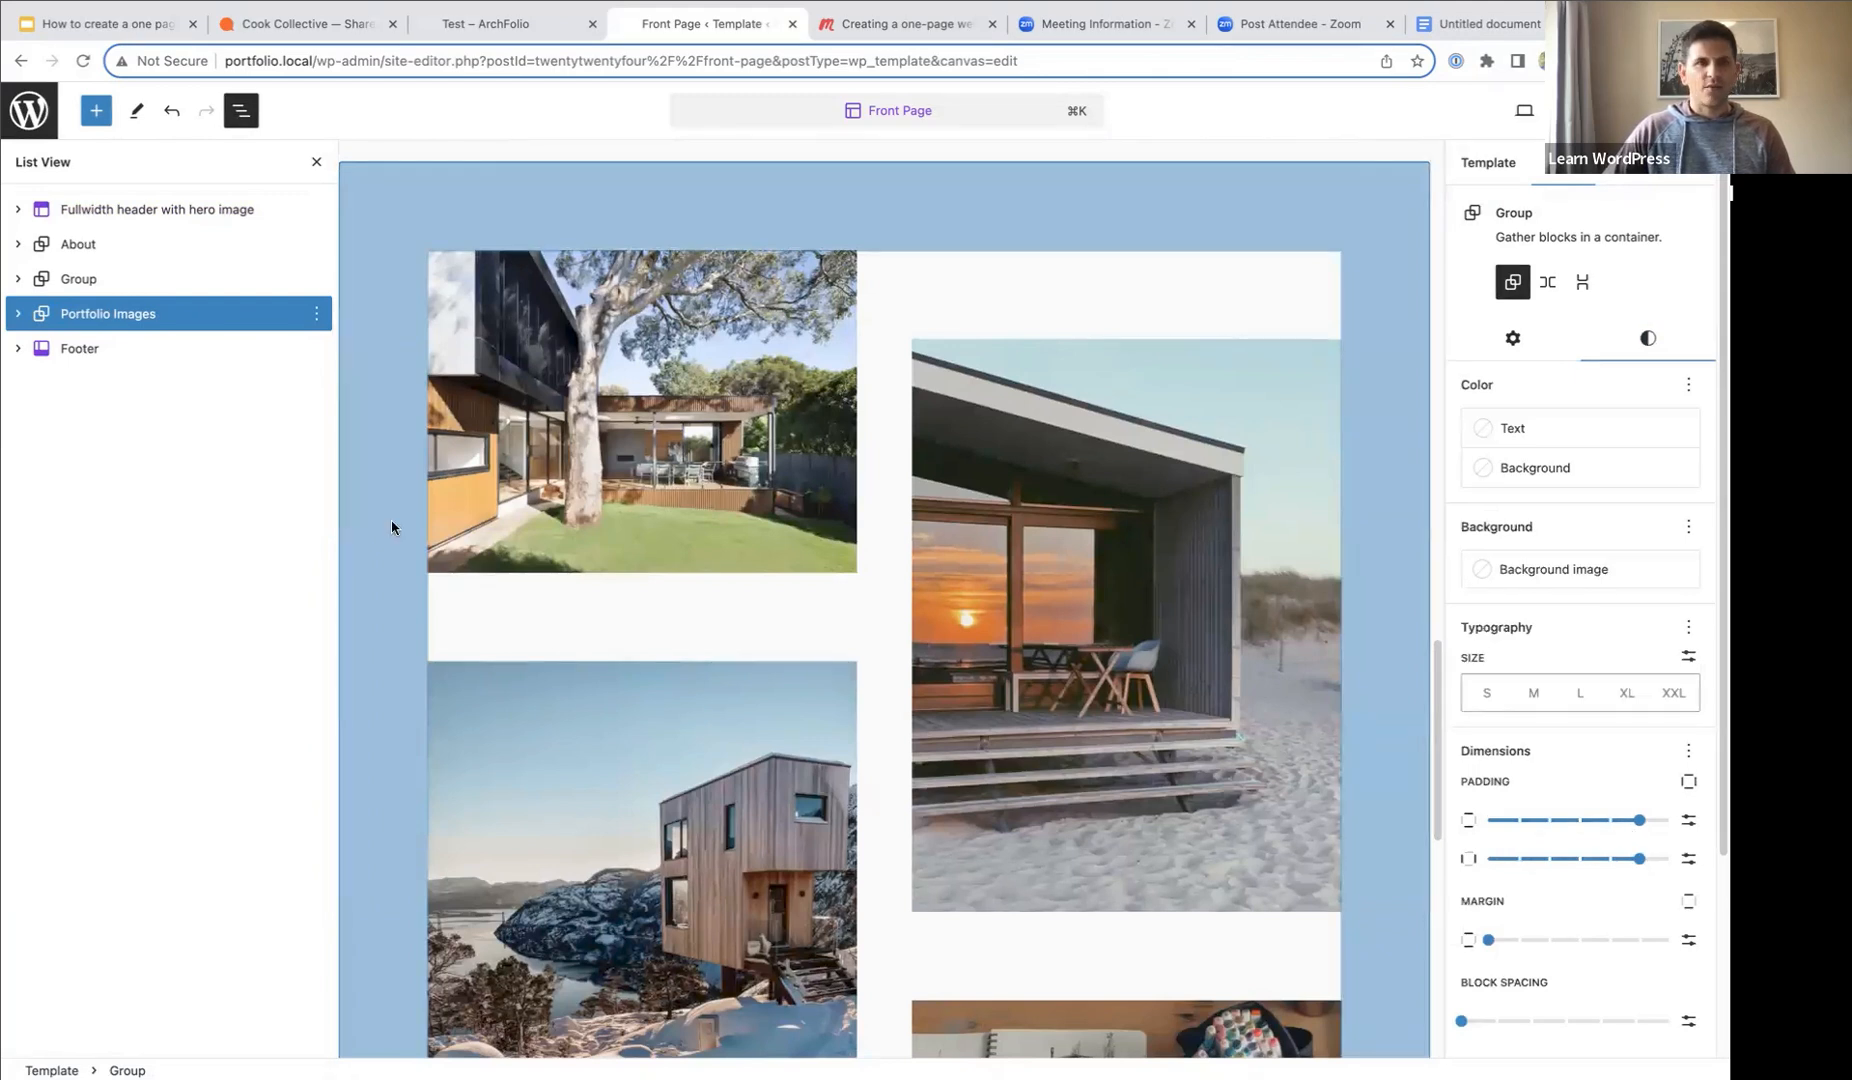
left_click(214, 323)
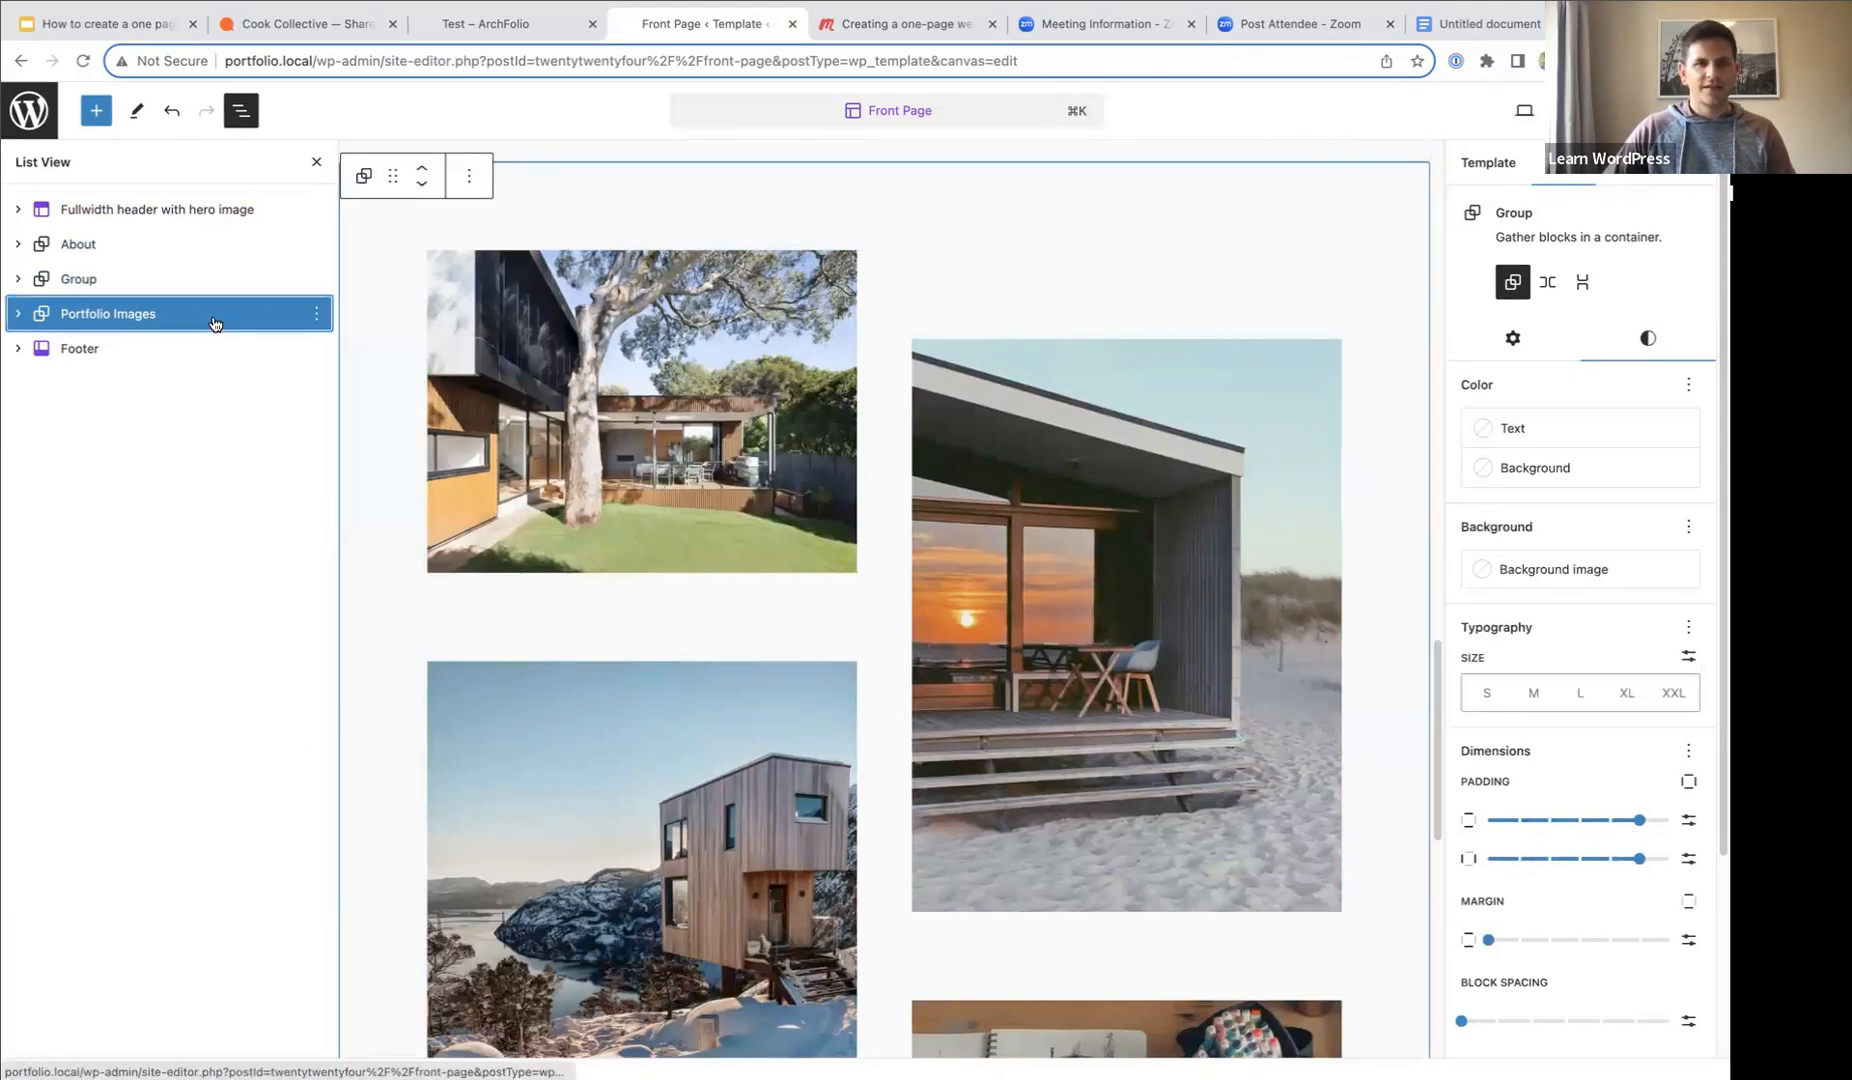
scroll(620, 446, "up", 5)
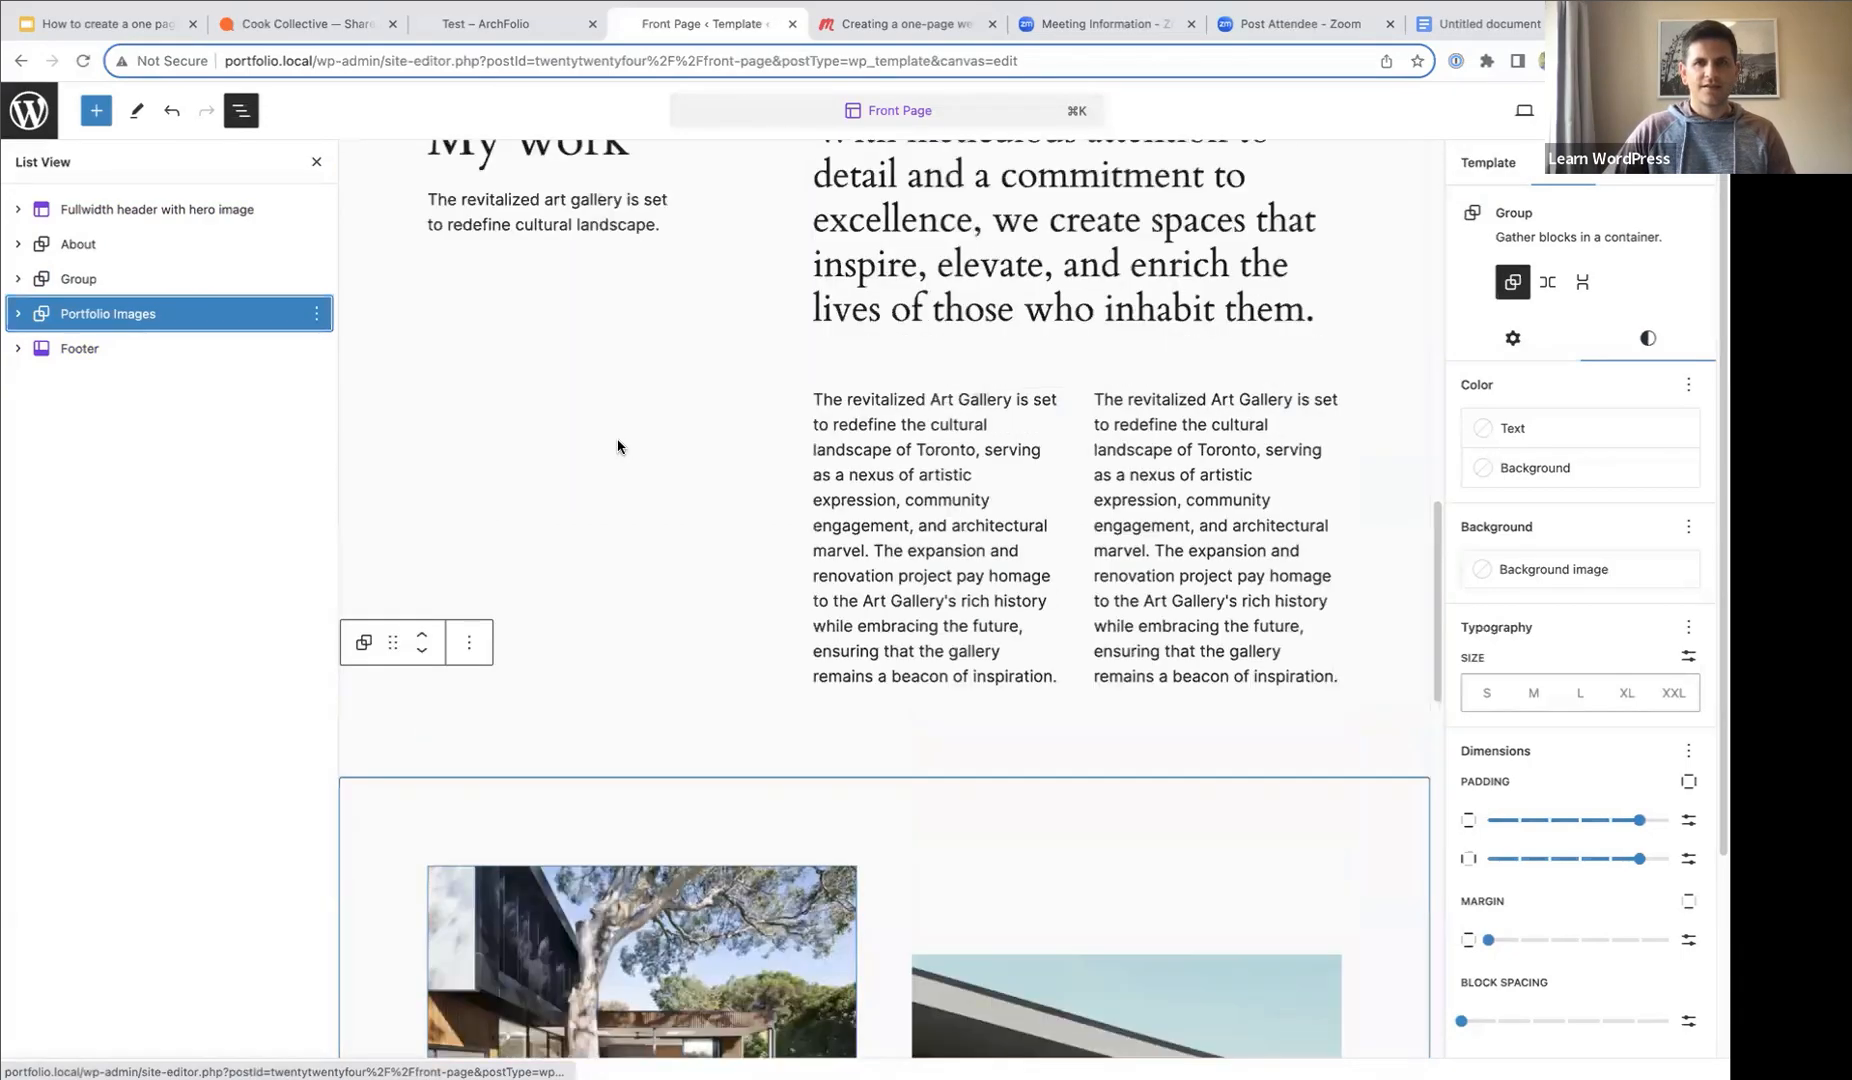
scroll(617, 446, "down", 15)
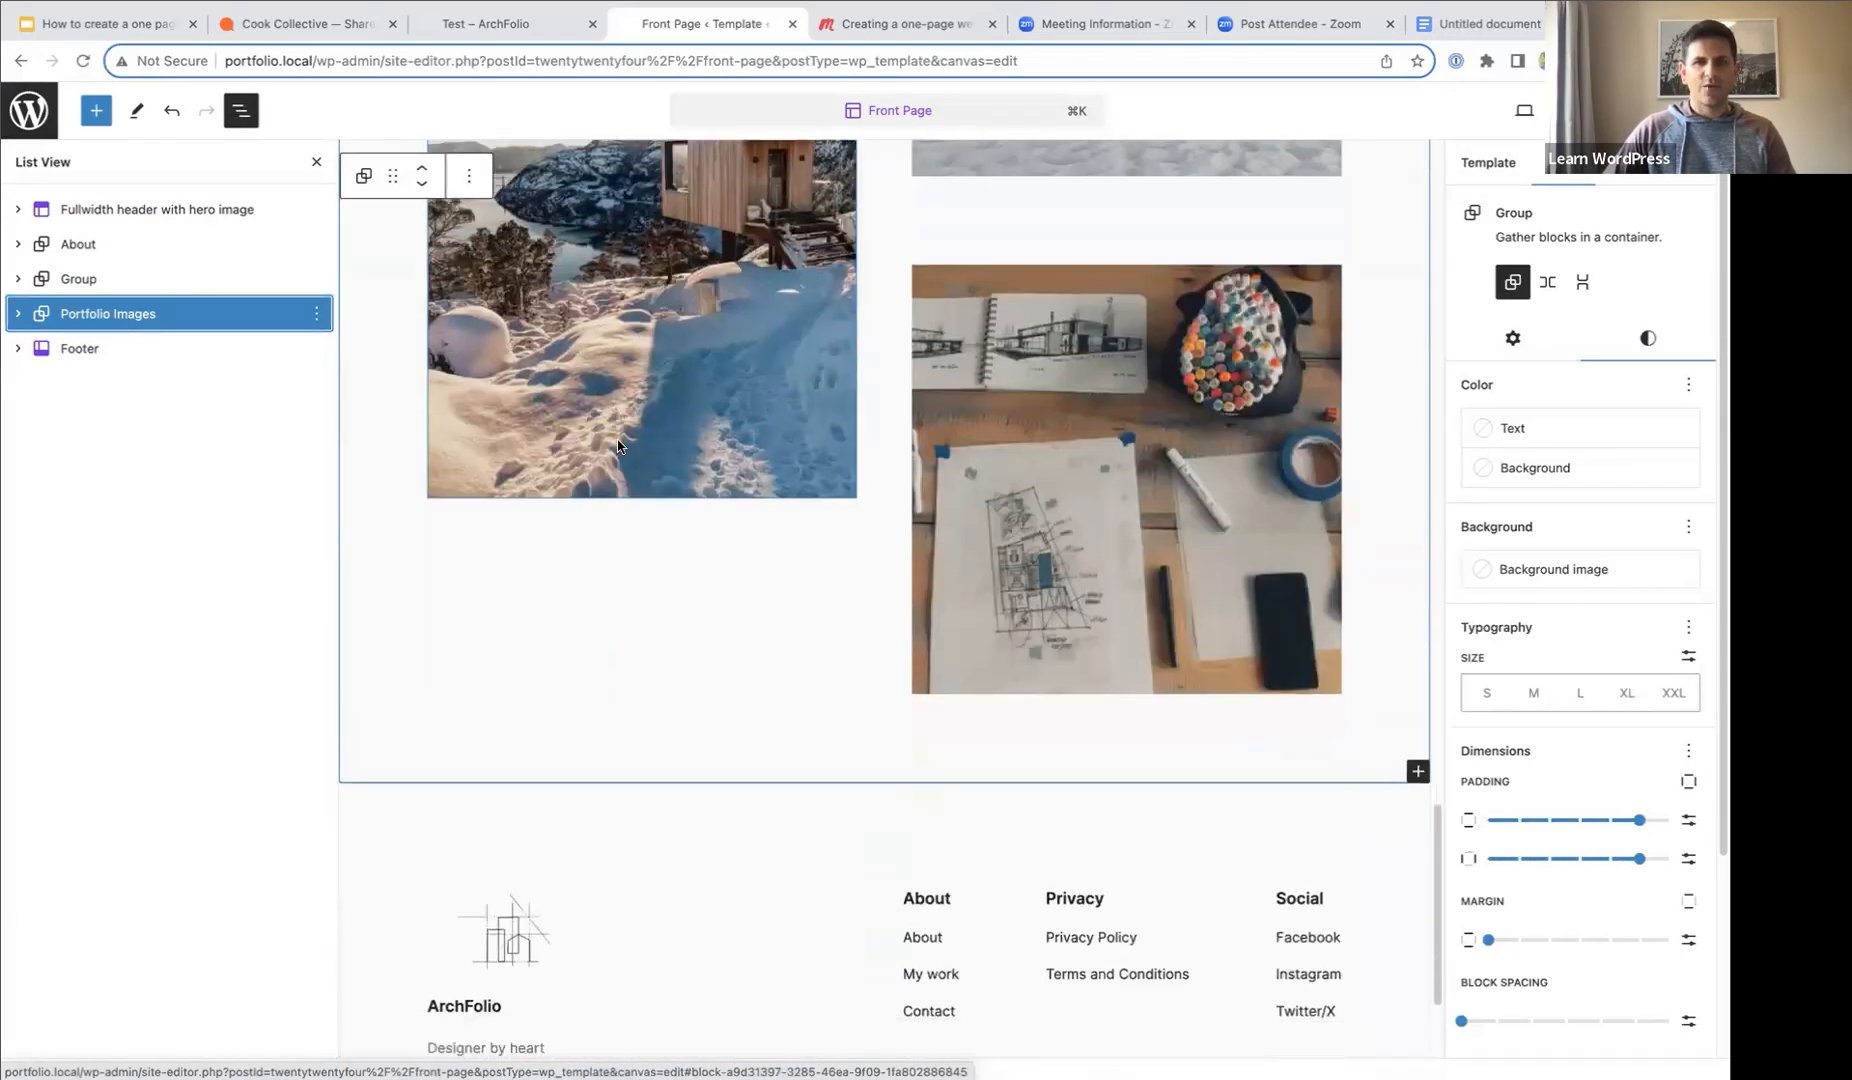
- Add an empty block after the Portfolio Images group and check the services section on the Test page preview for reference
left_click(316, 318)
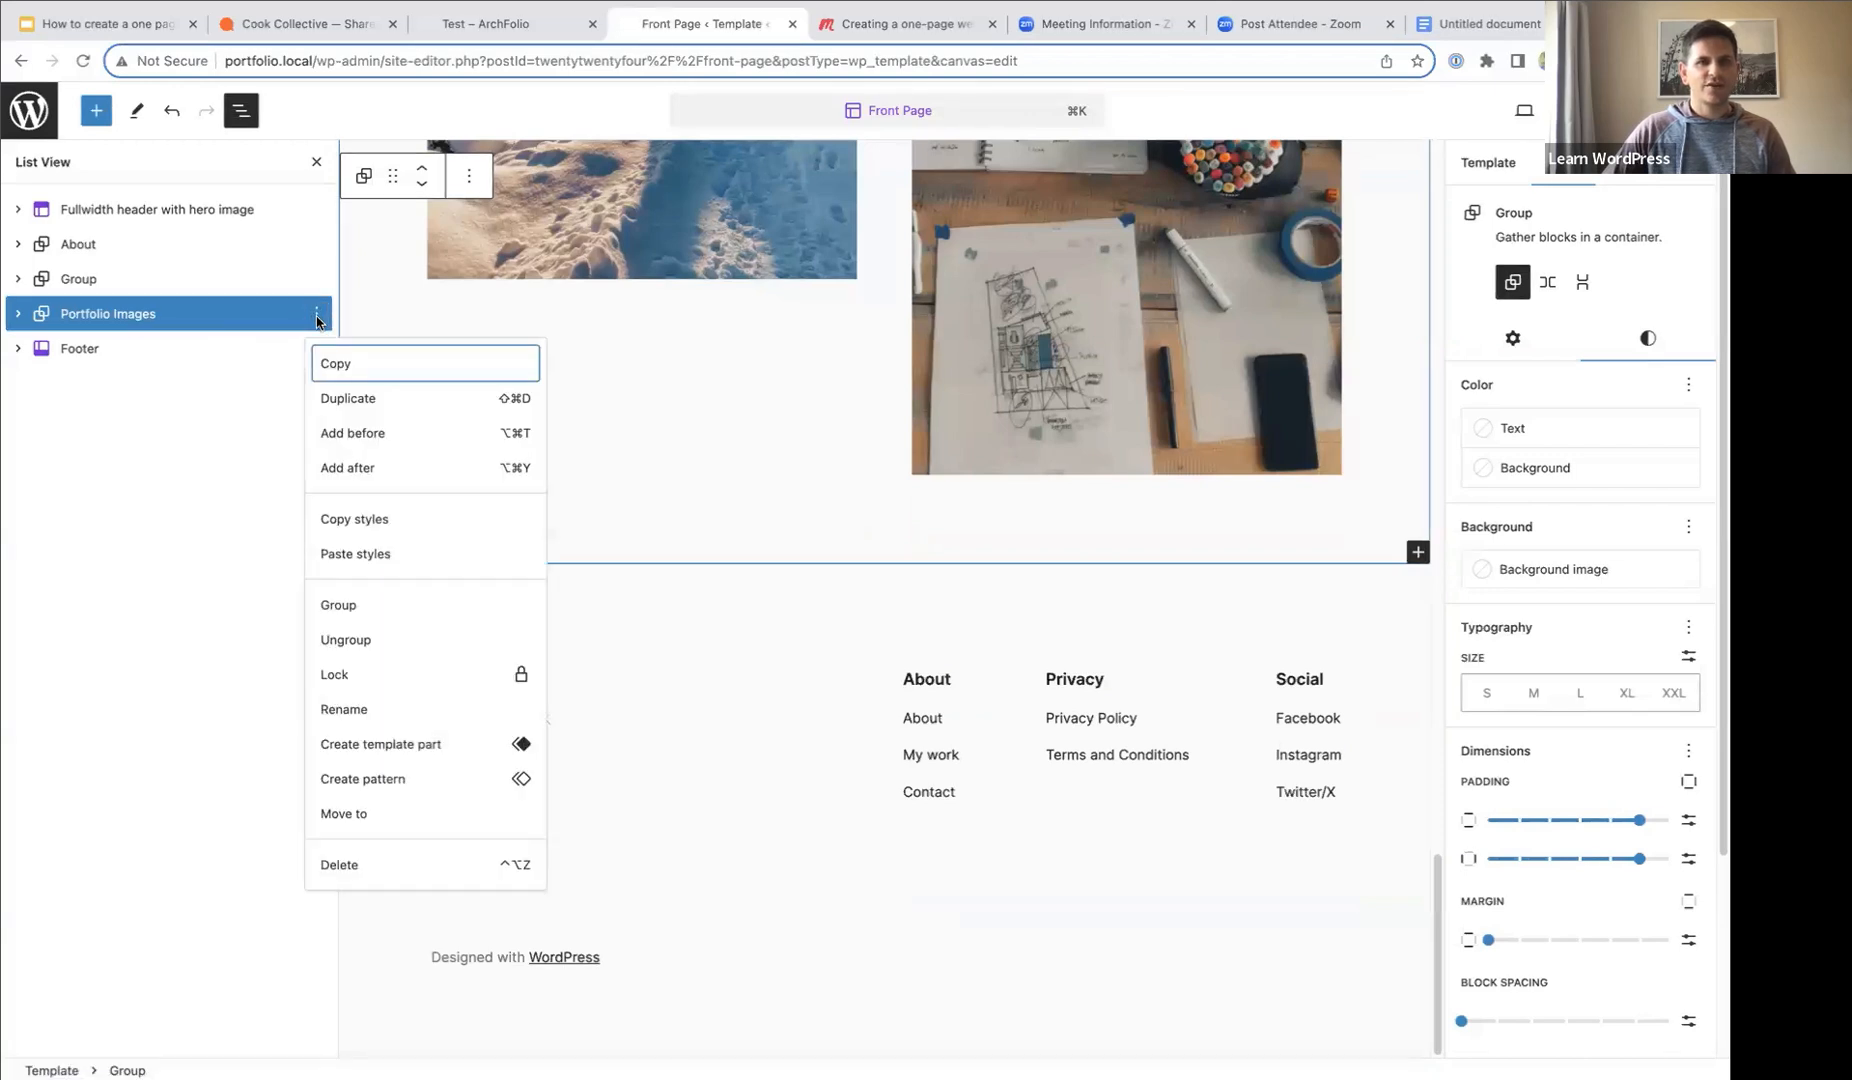
left_click(347, 478)
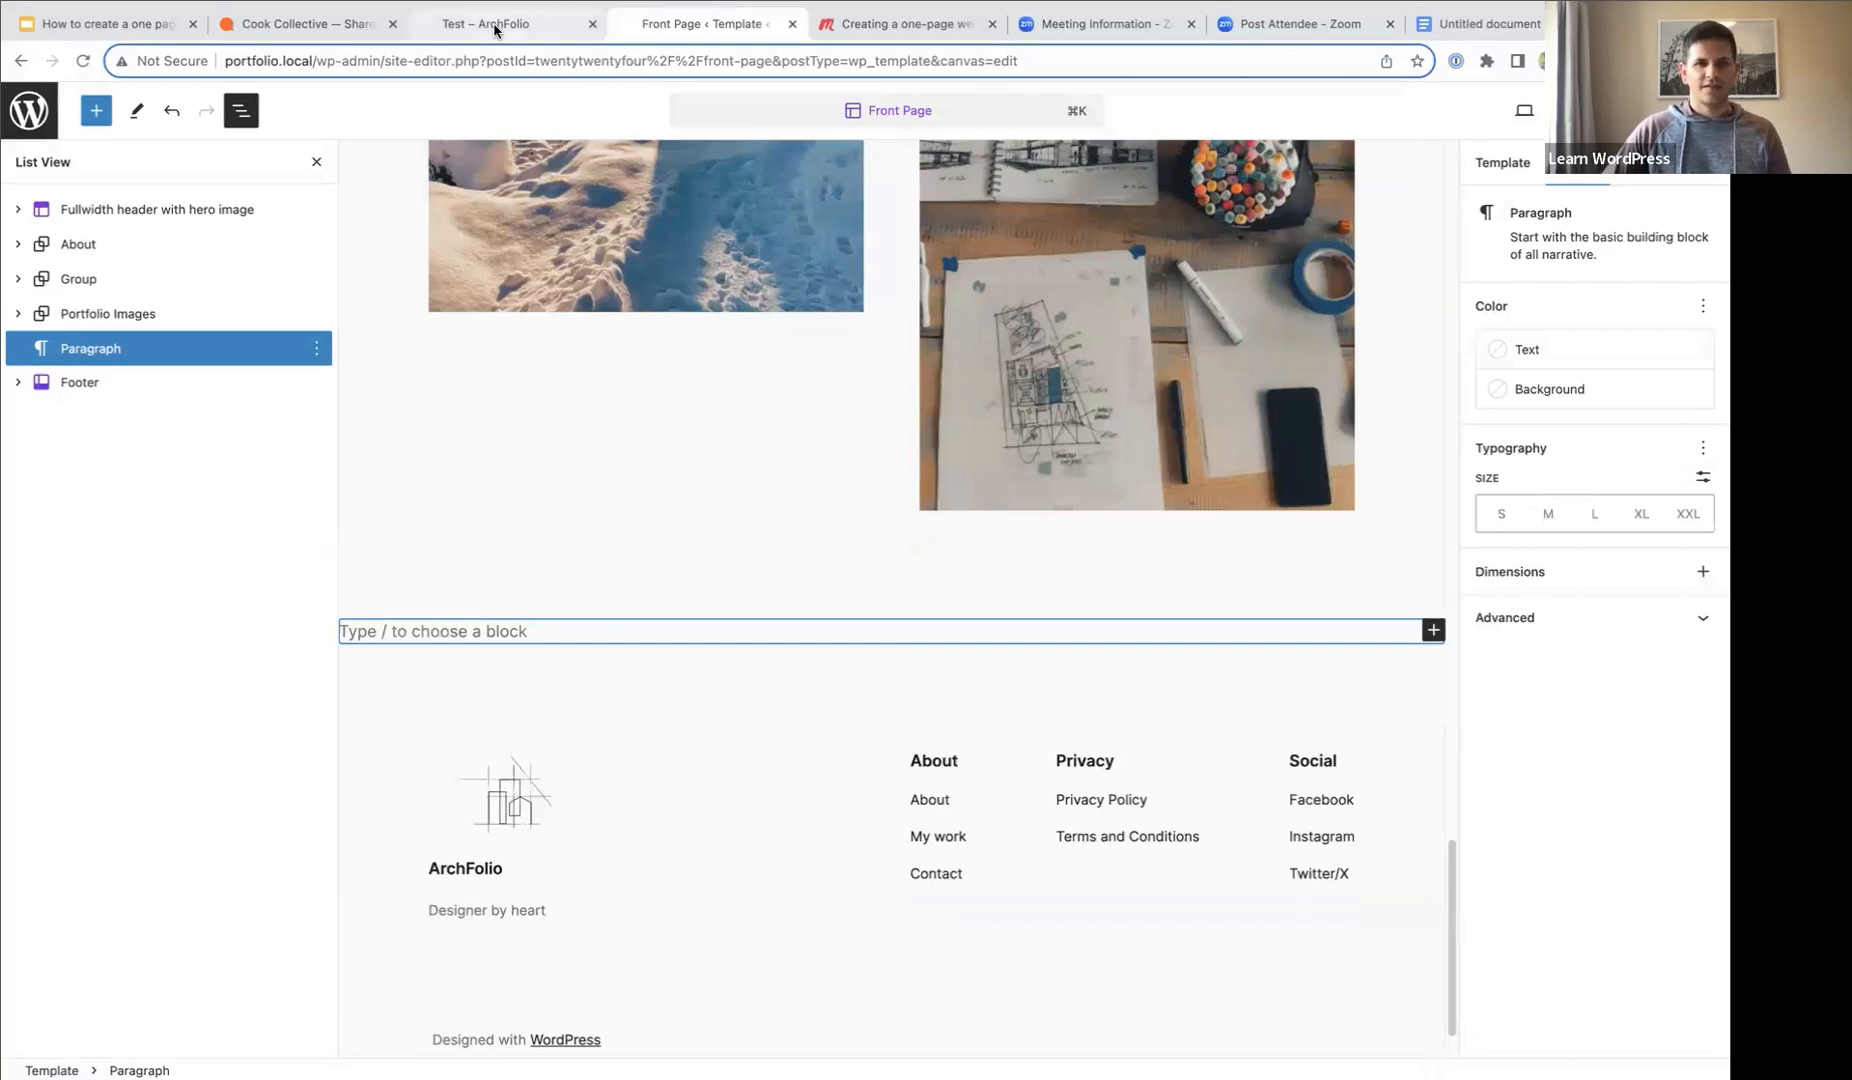
left_click(495, 30)
scroll(686, 435, "down", 6)
scroll(673, 425, "down", 5)
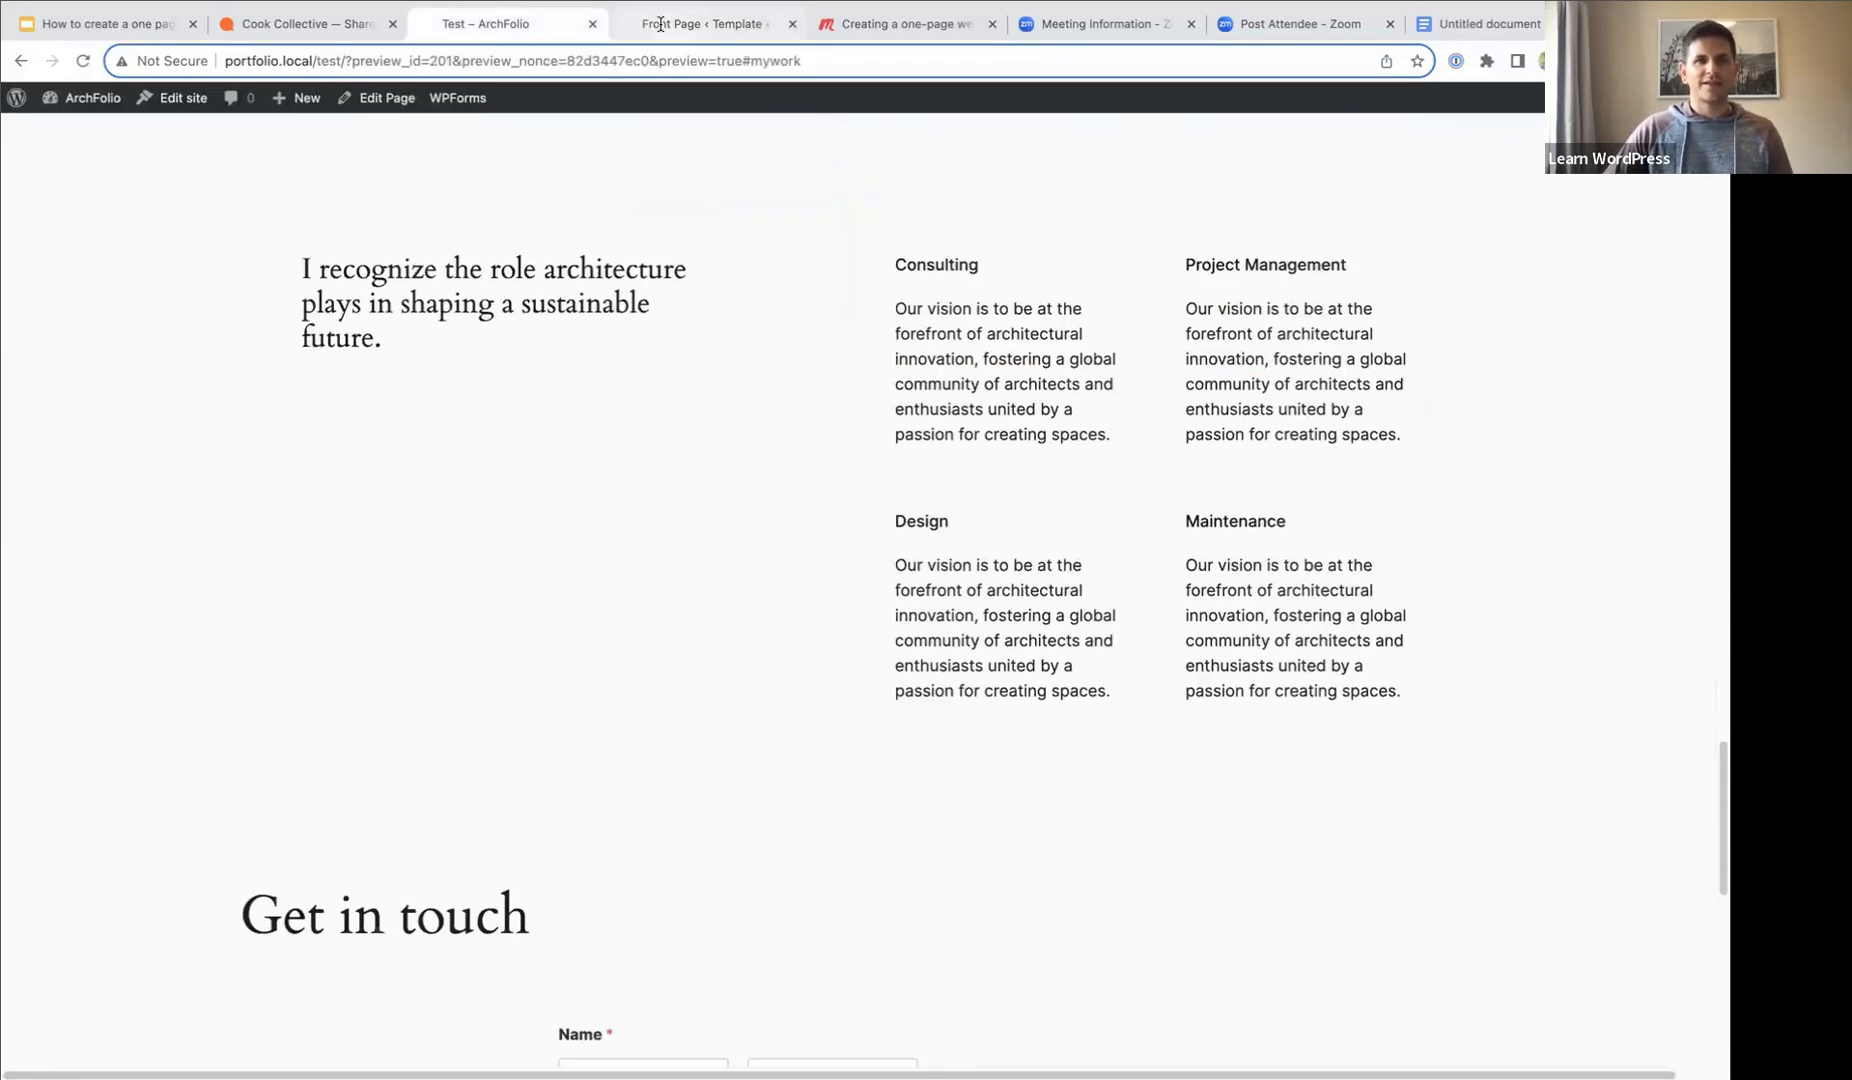
left_click(660, 23)
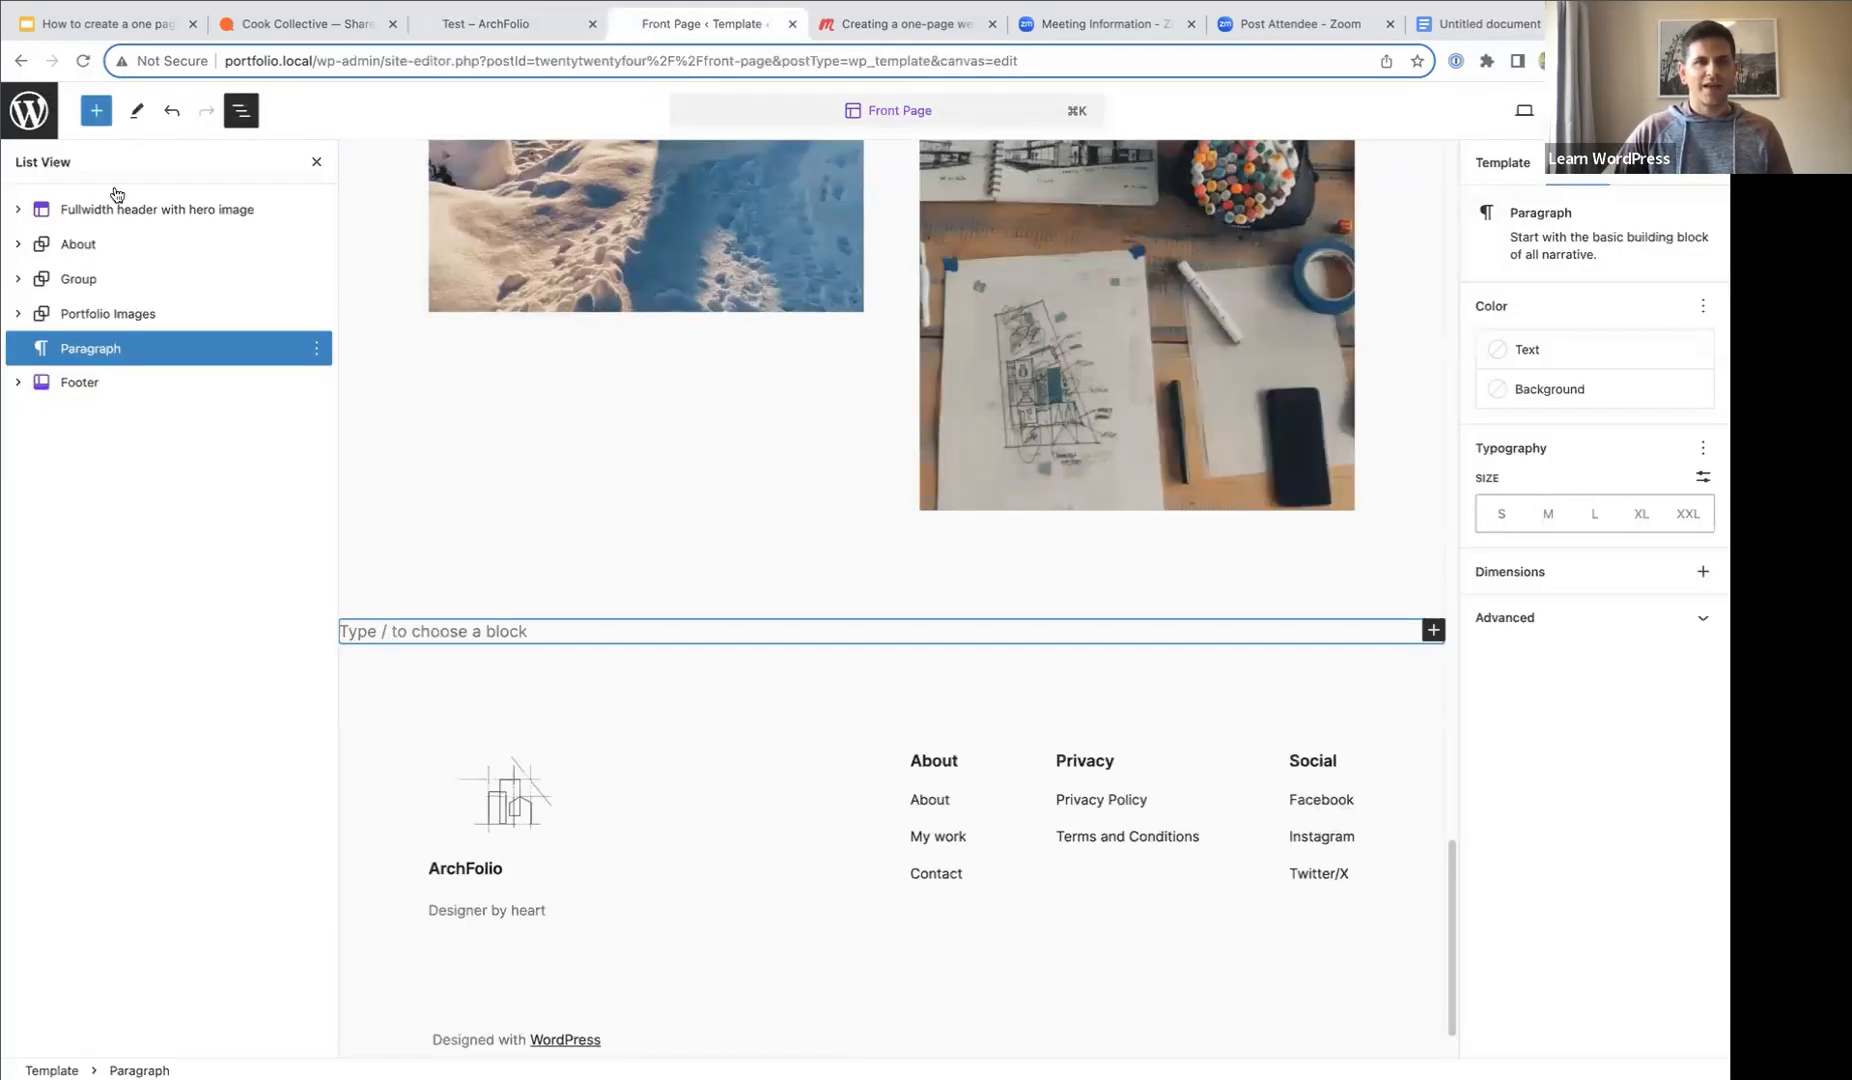
- Insert the Three columns of services pattern from the Text category between the gallery and the footer
left_click(94, 112)
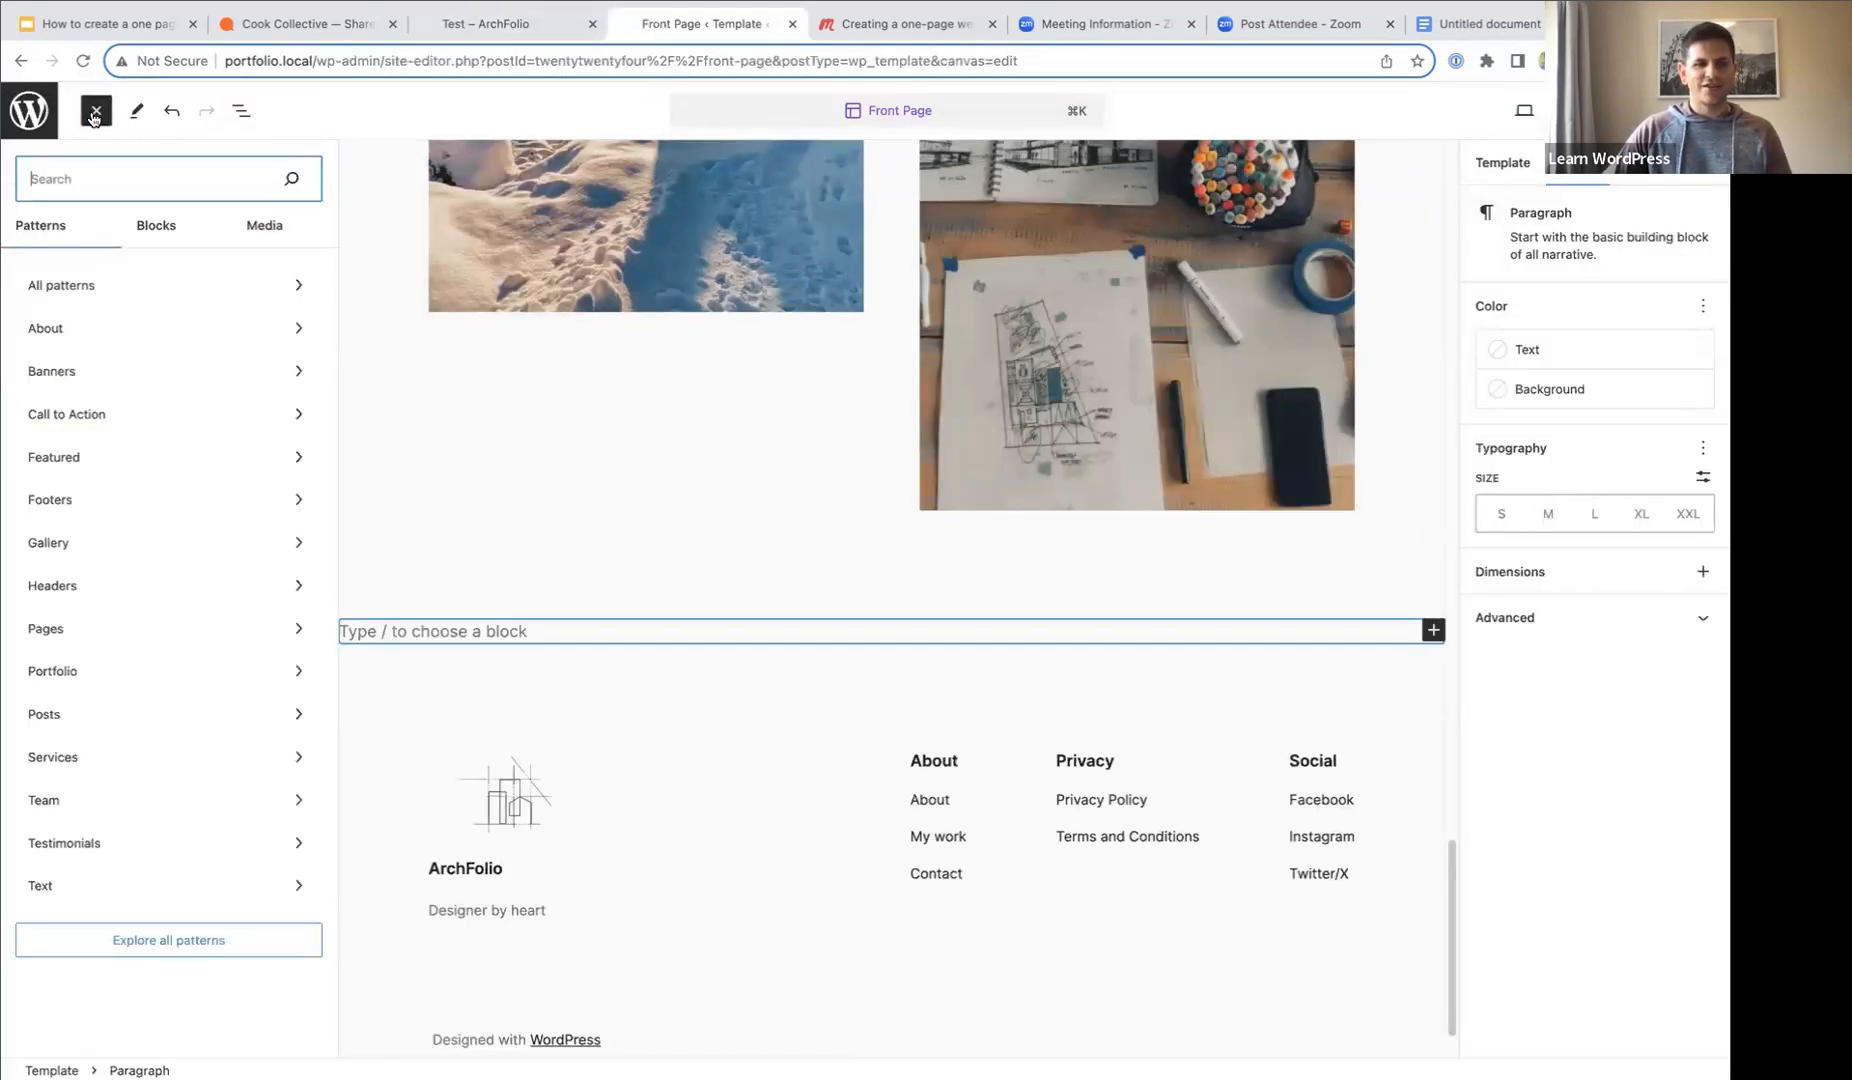
left_click(48, 891)
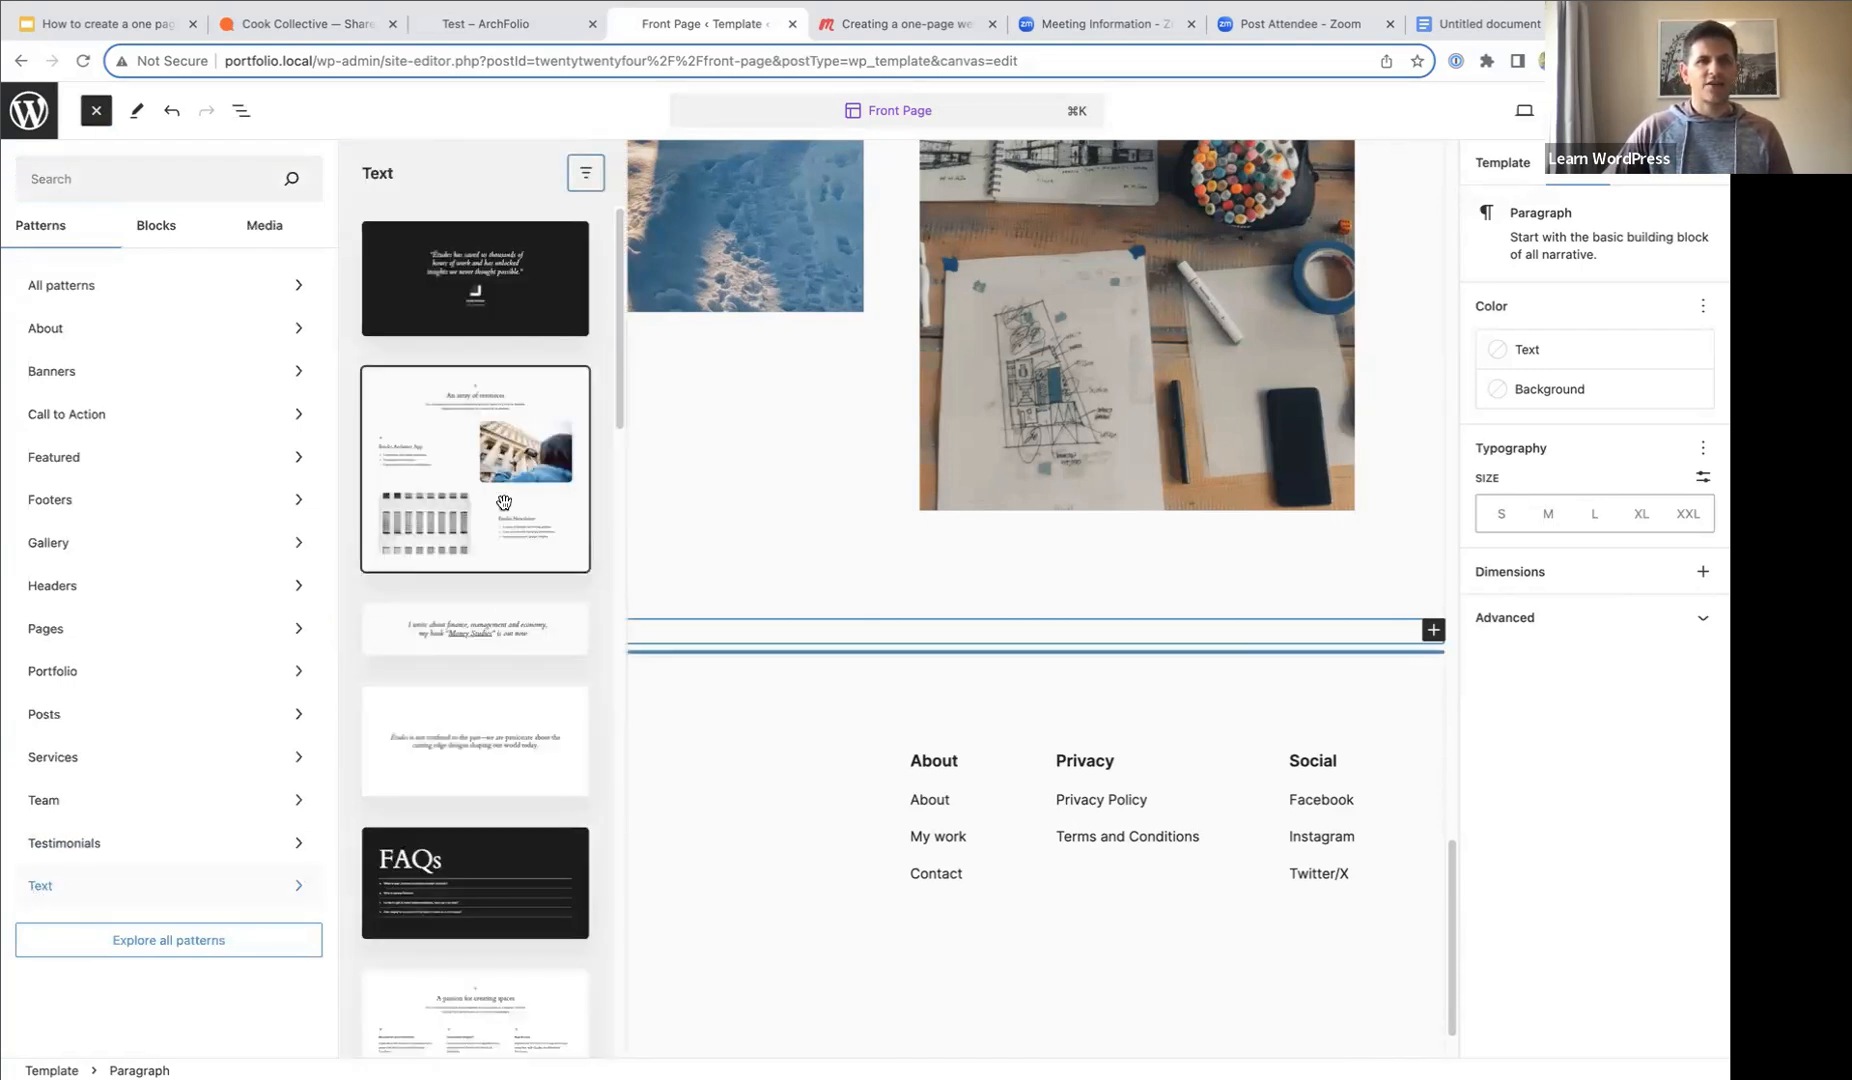
scroll(504, 502, "down", 10)
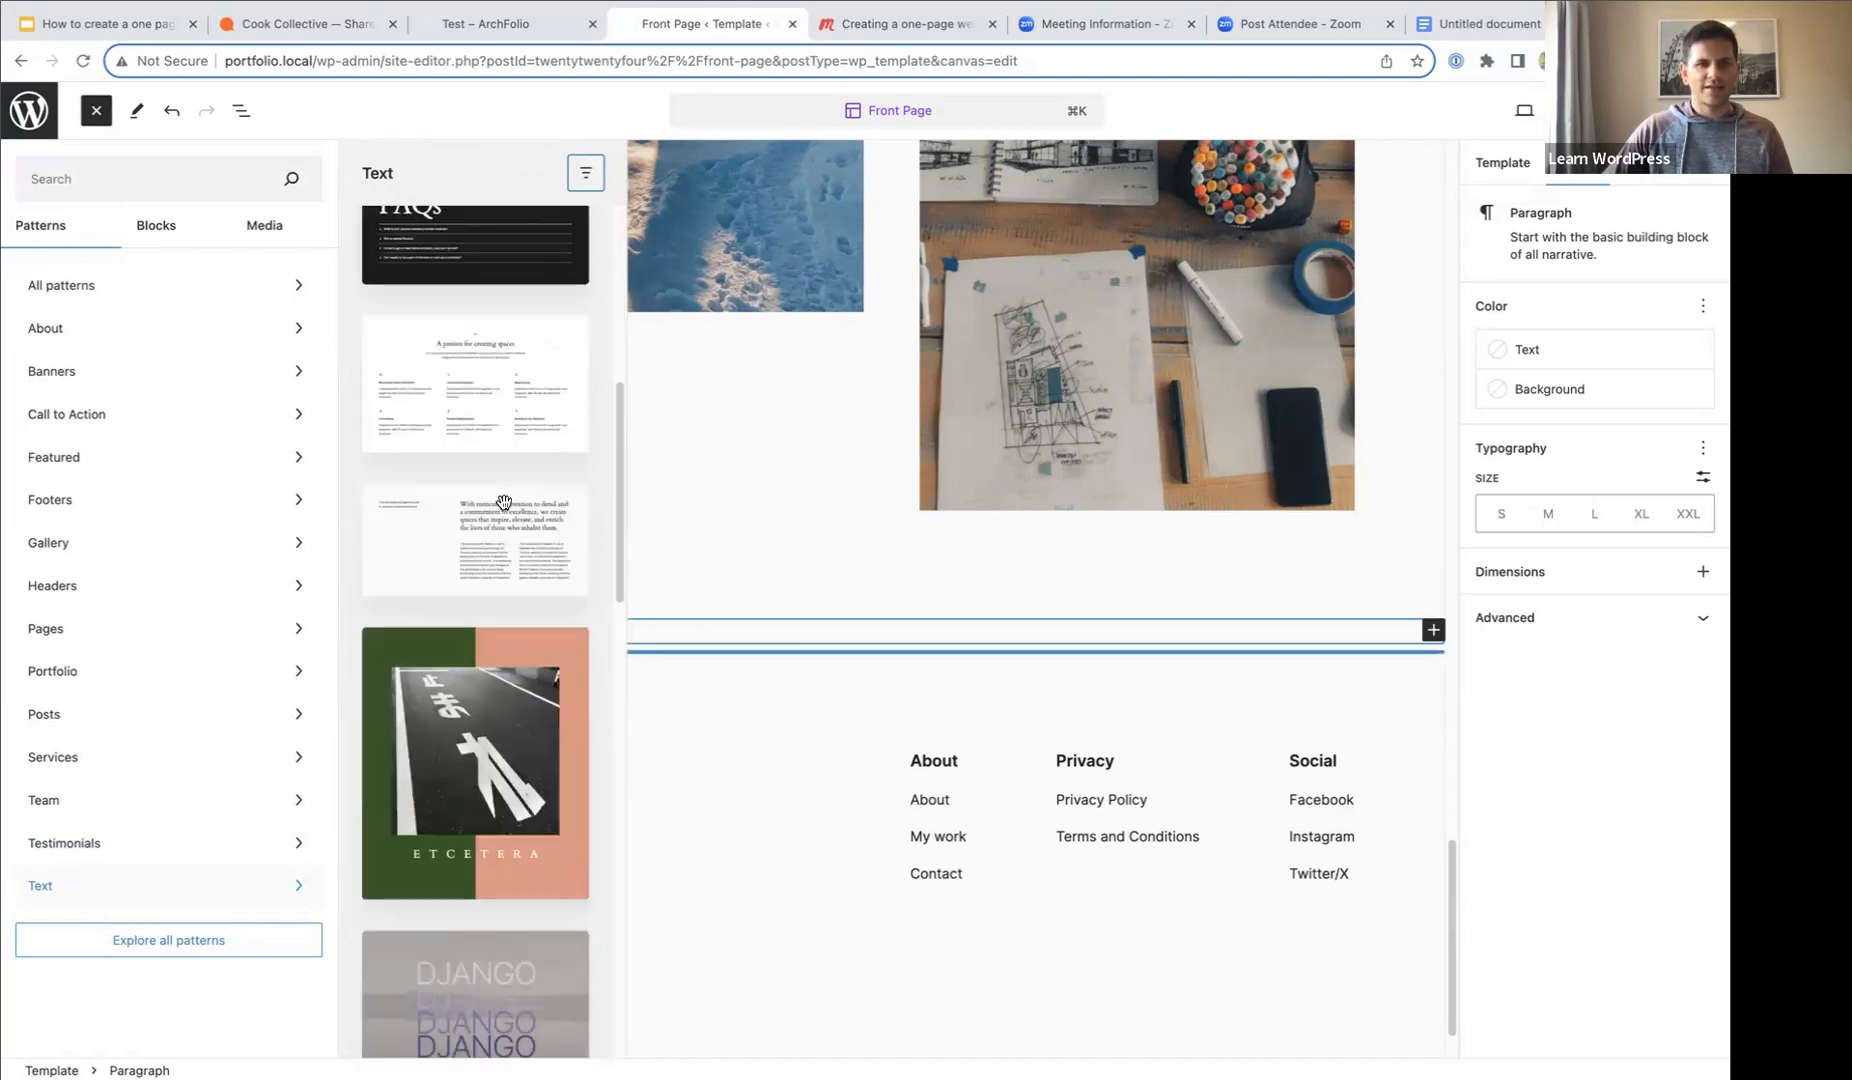
scroll(504, 502, "down", 15)
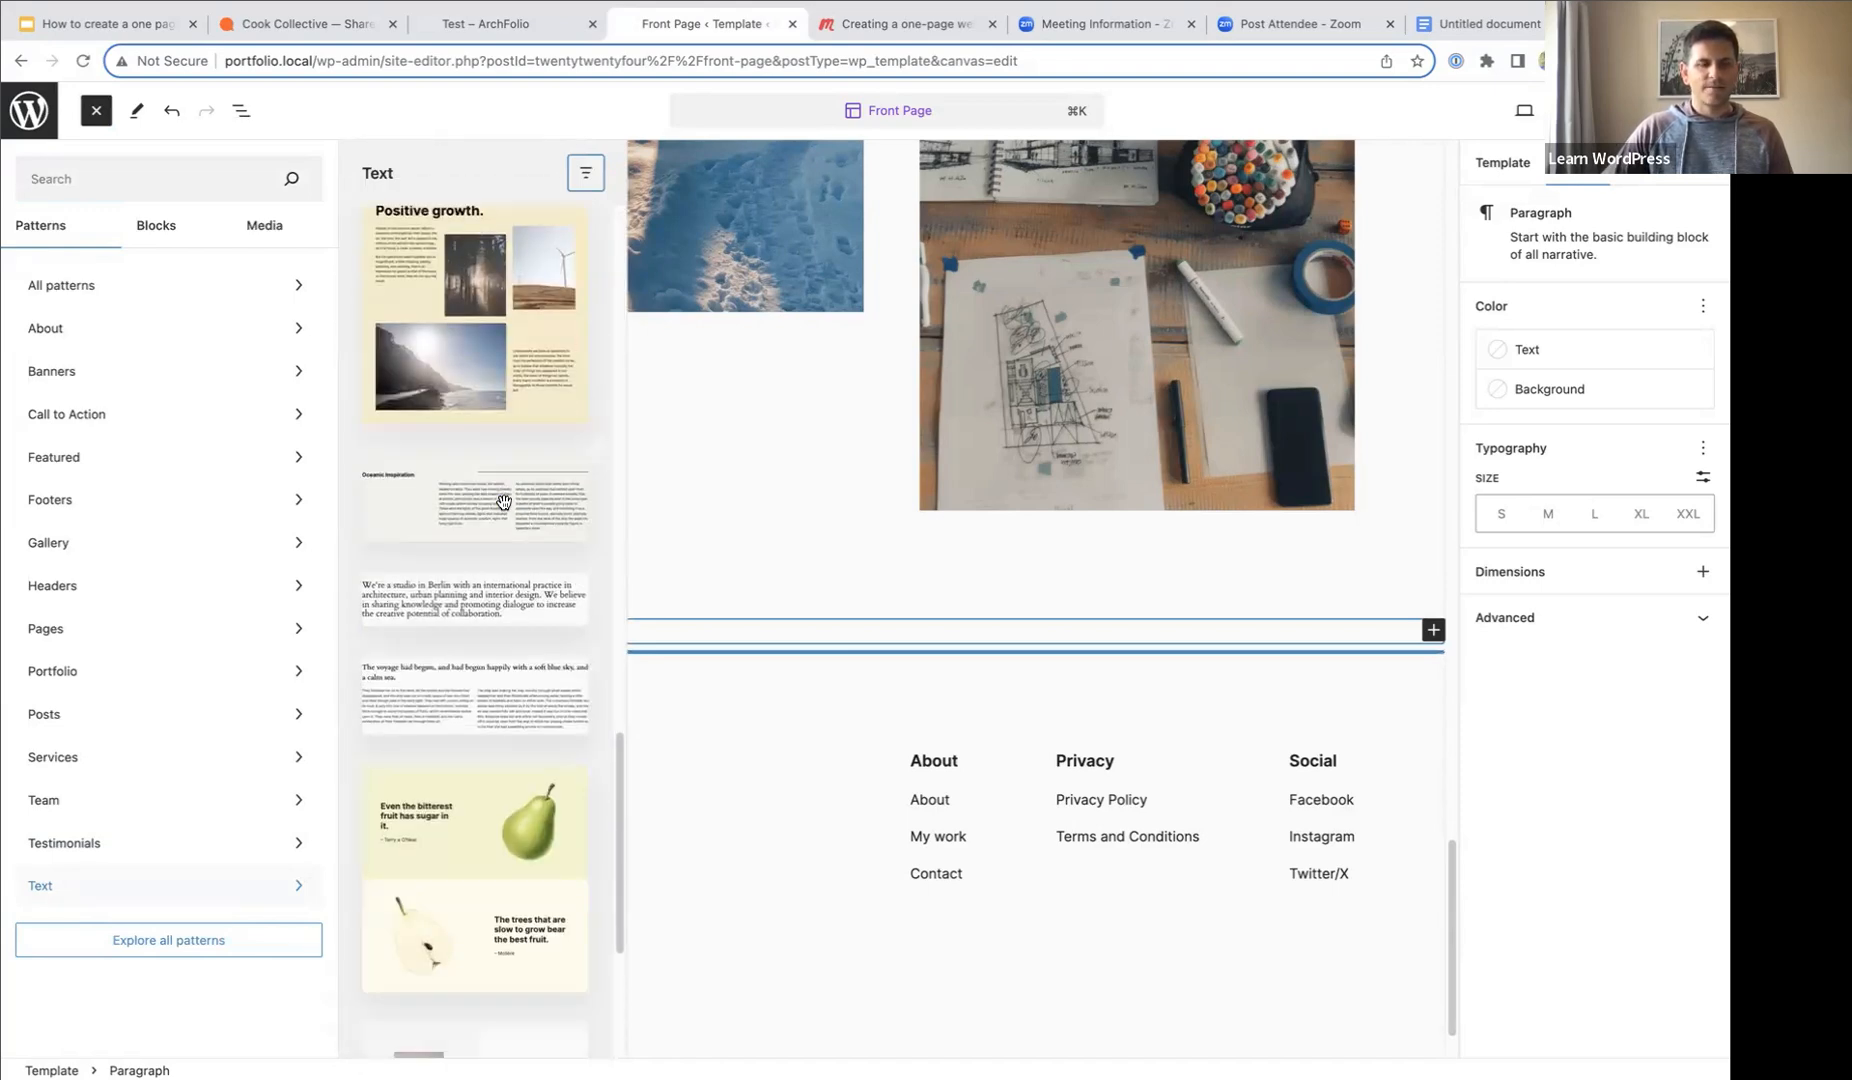
scroll(504, 502, "up", 4)
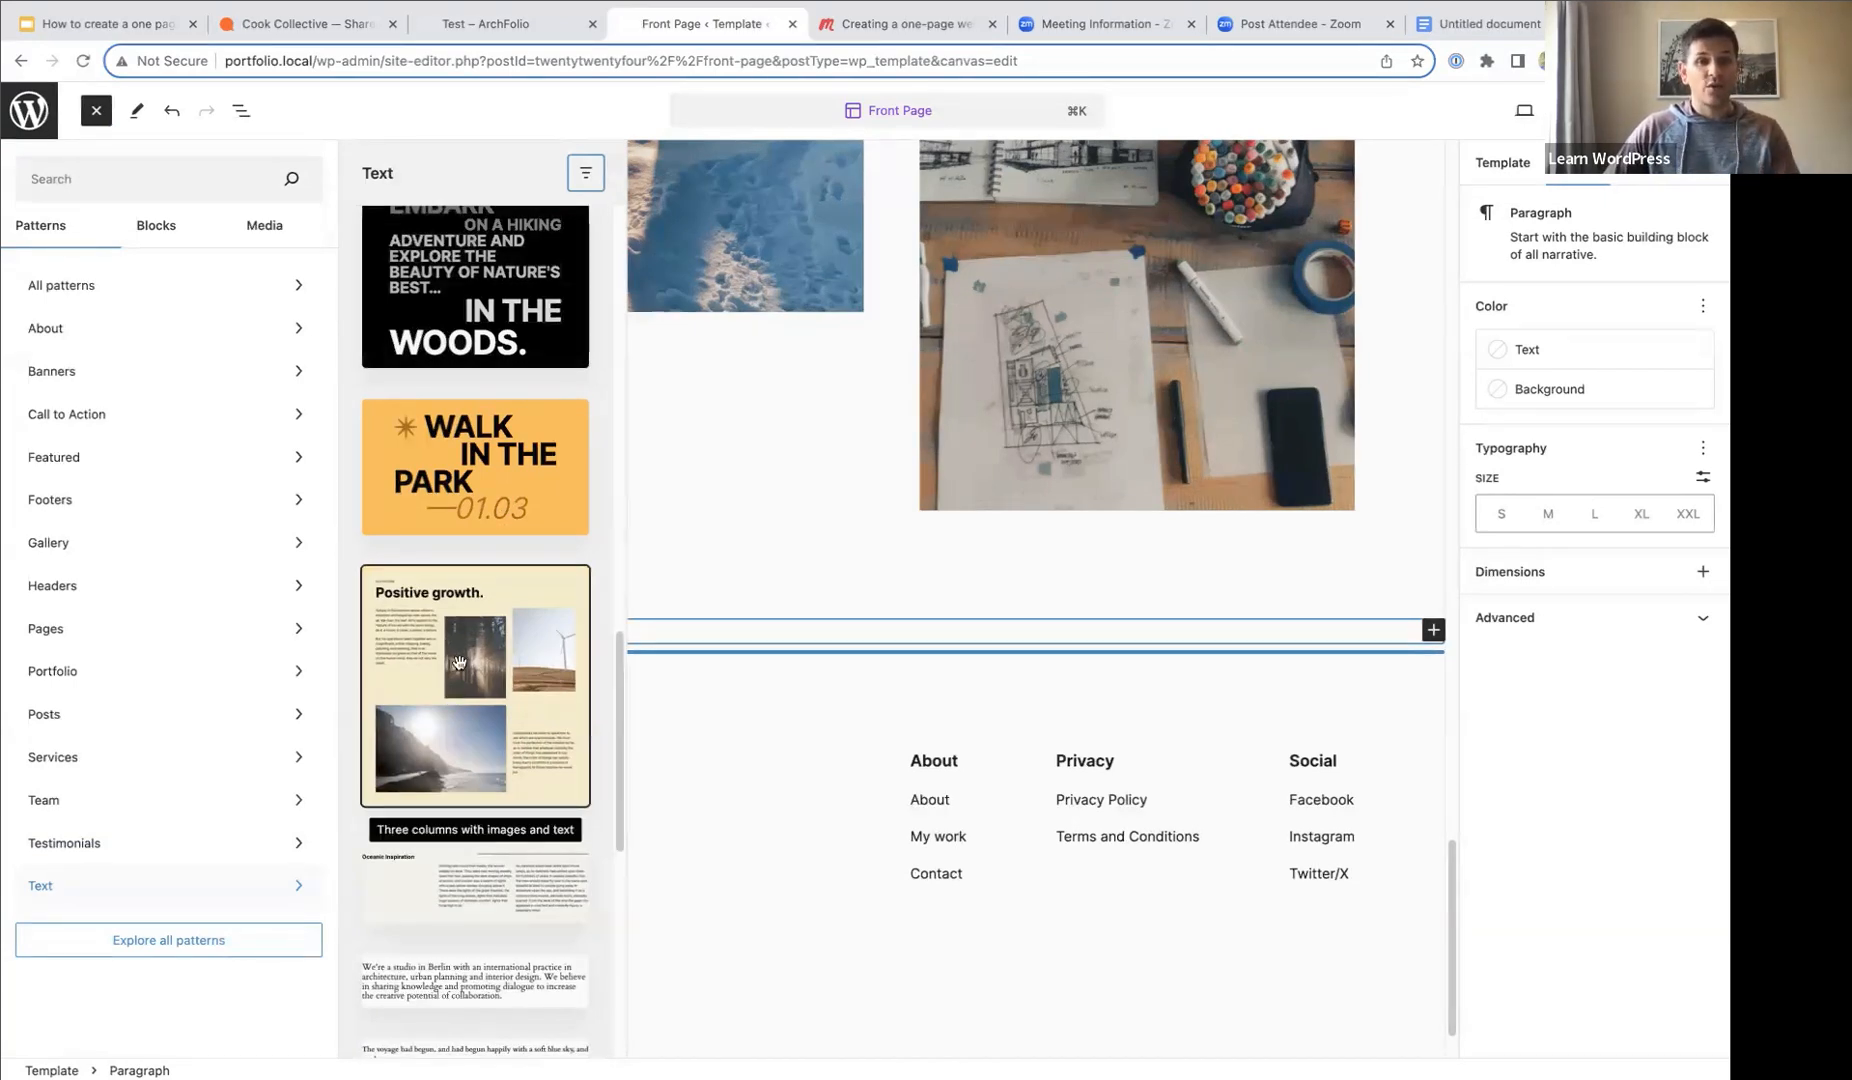
scroll(465, 655, "down", 3)
scroll(474, 638, "down", 5)
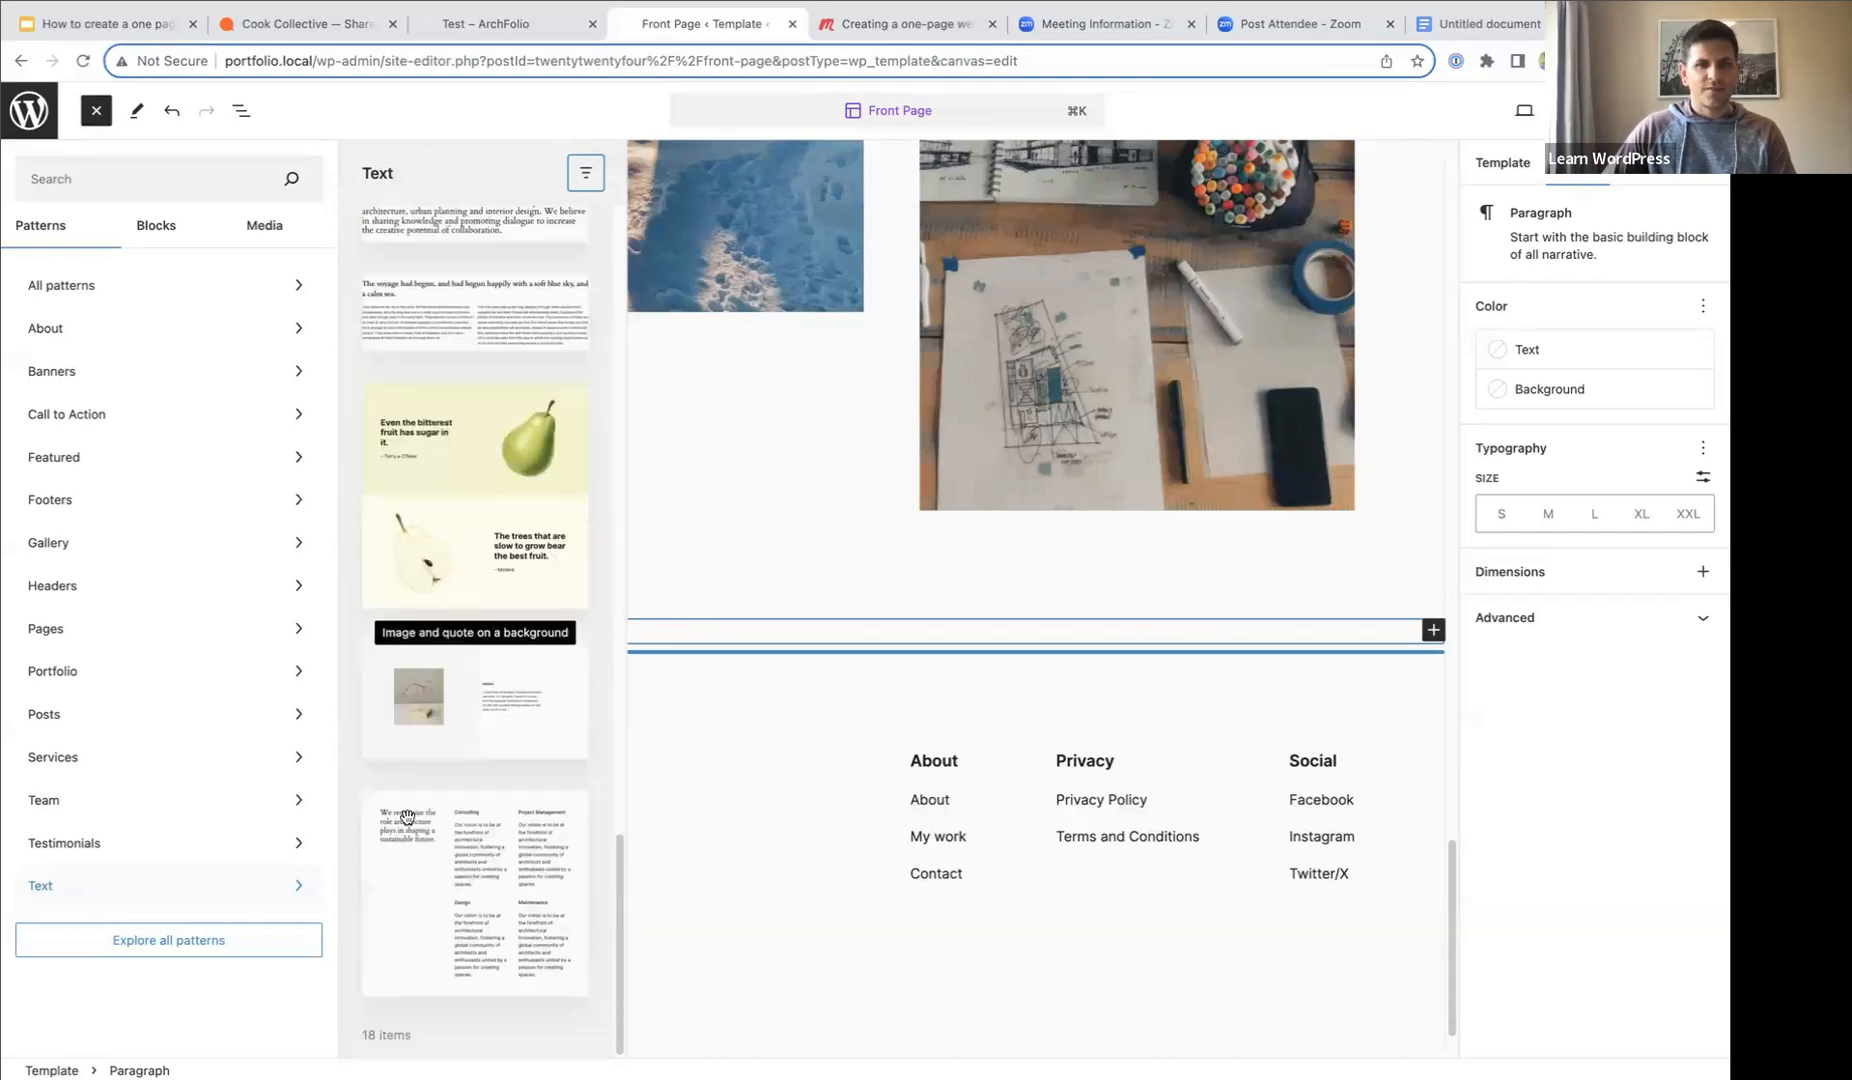
left_click(426, 885)
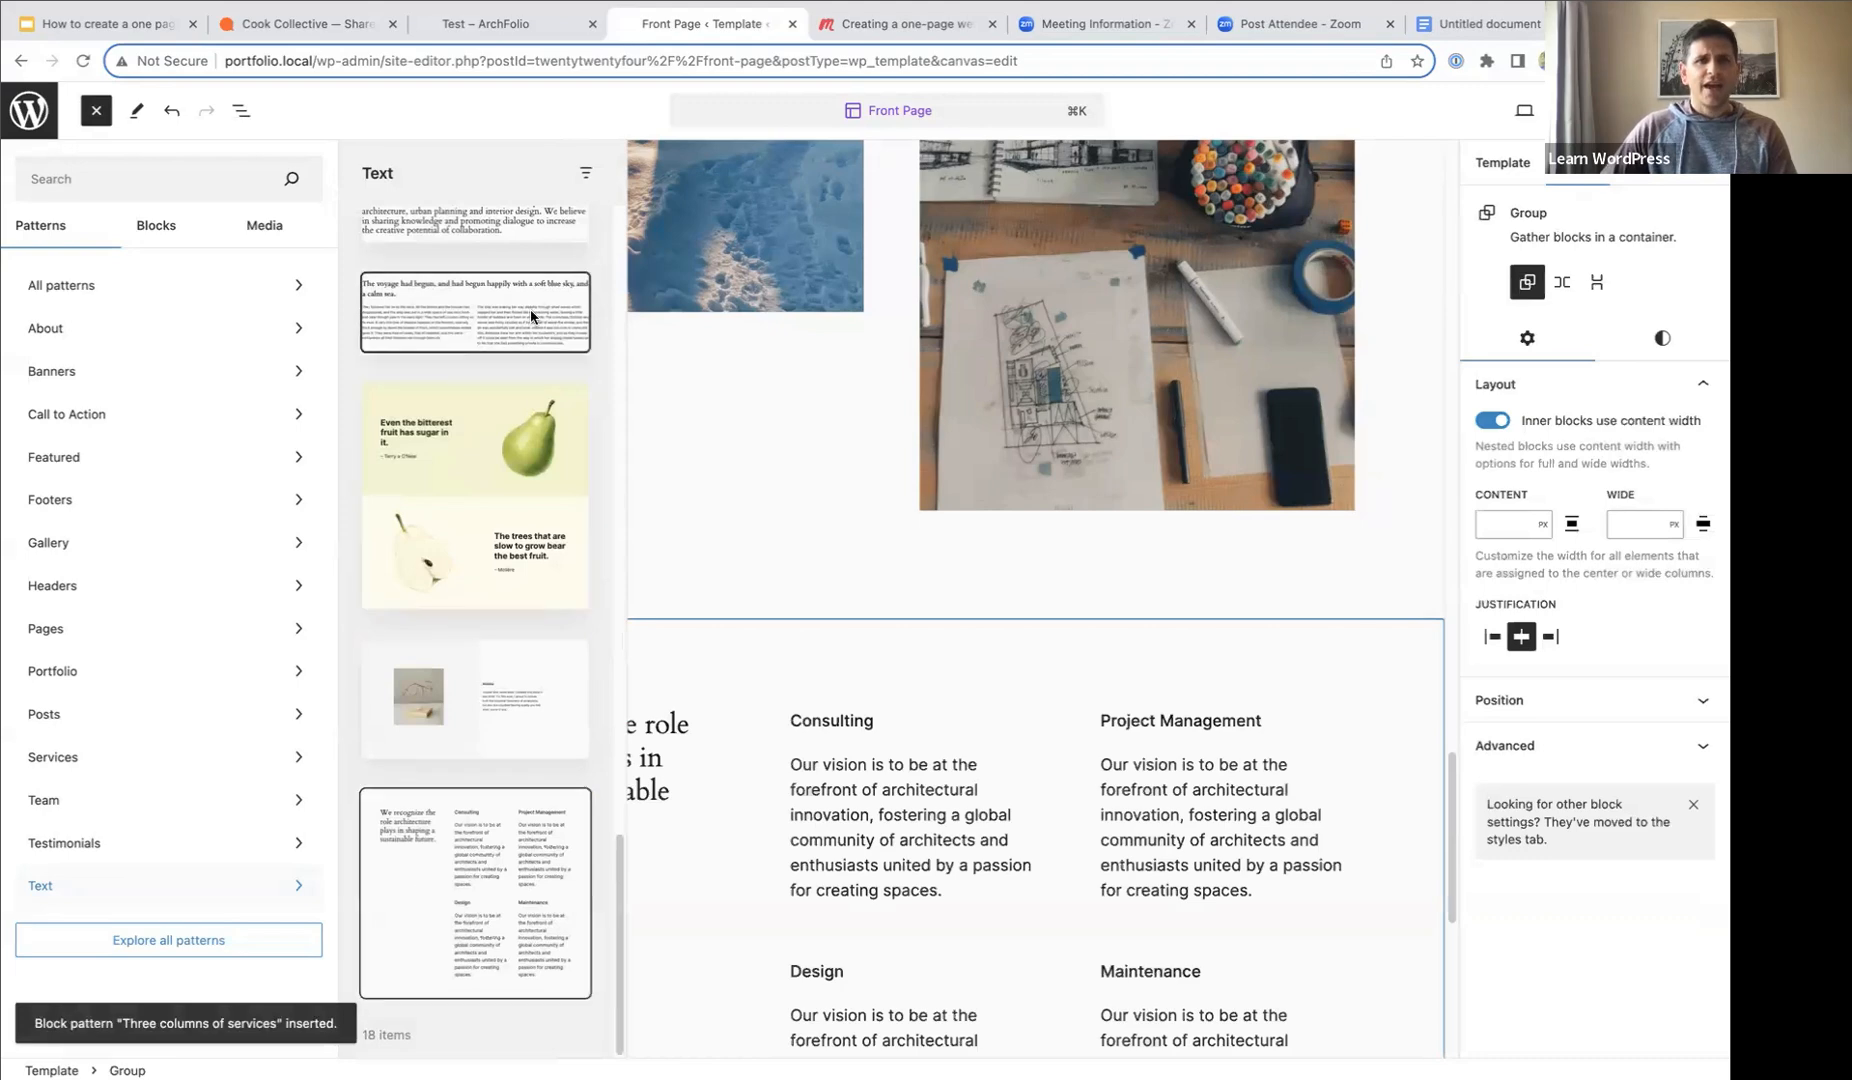
left_click(728, 658)
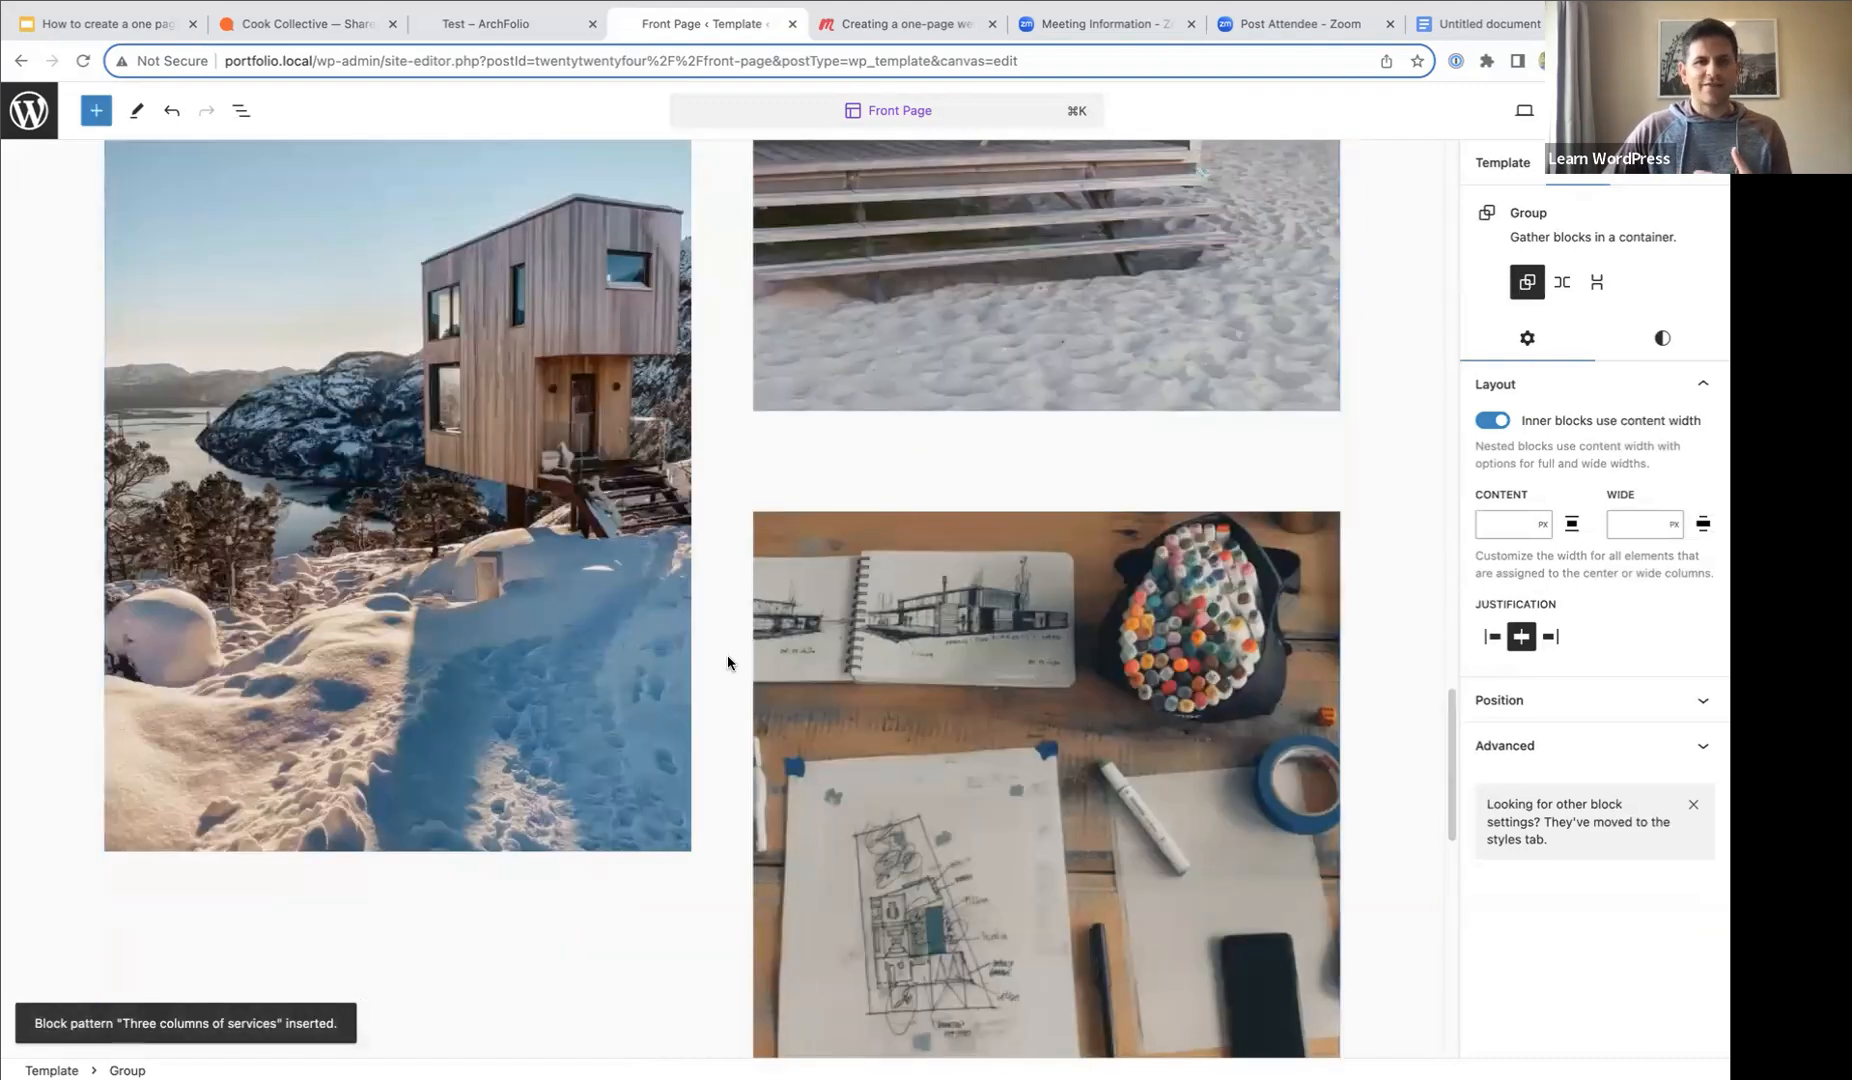
scroll(760, 641, "down", 3)
scroll(760, 641, "down", 6)
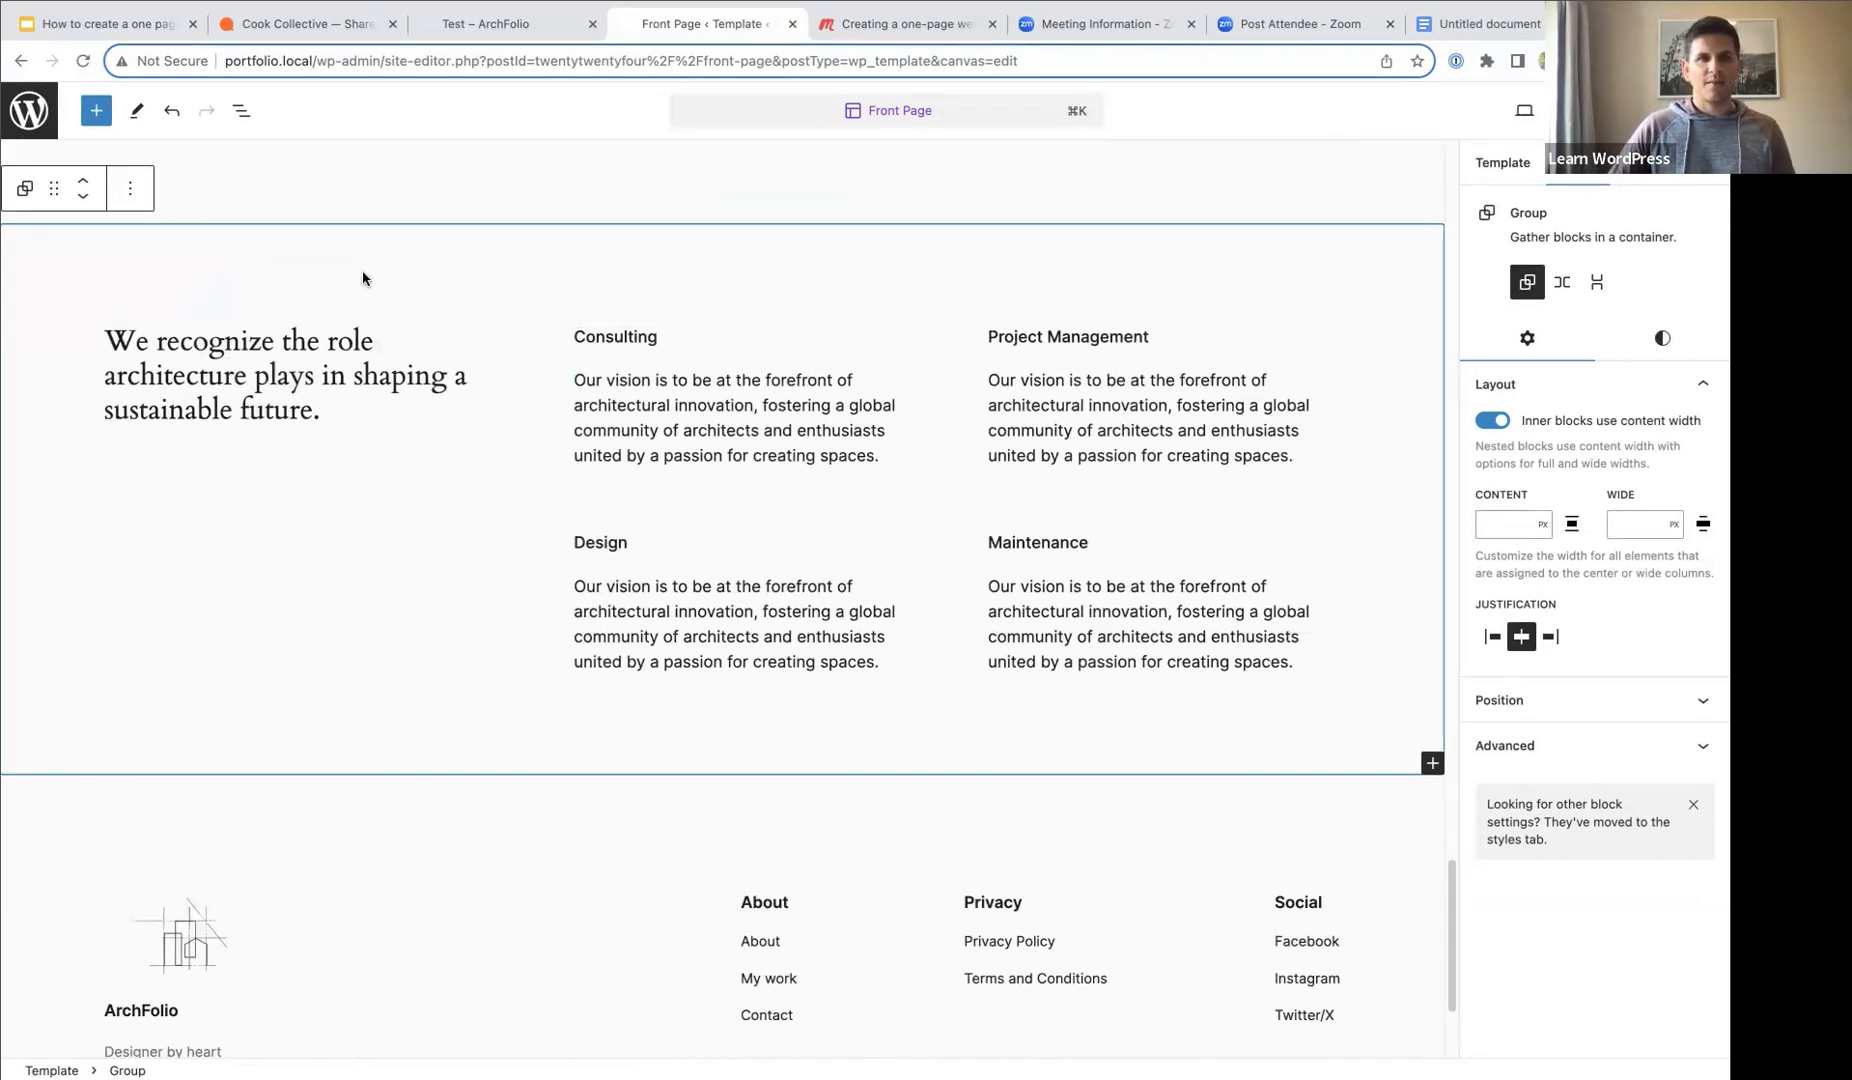
- Set both the vertical and horizontal padding of the services section's first column, holding the heading text, to 4
left_click(241, 112)
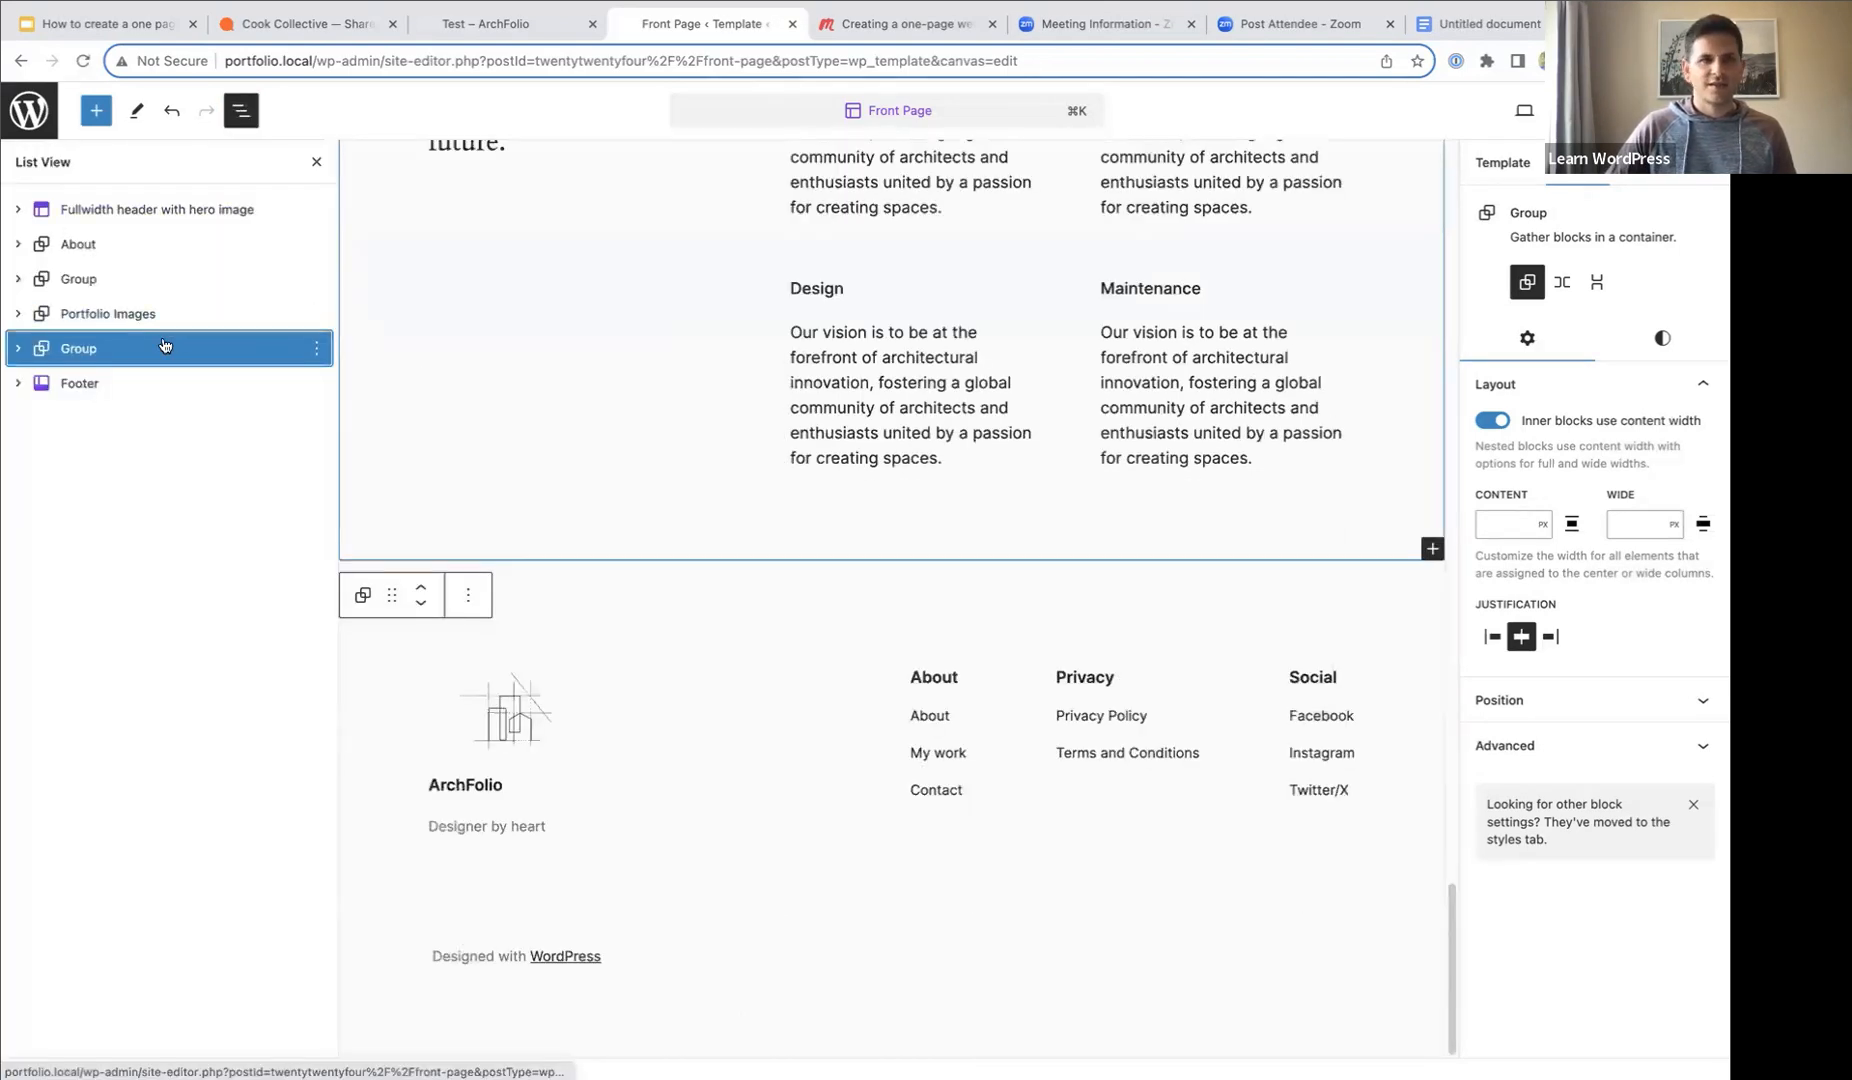
left_click(1662, 338)
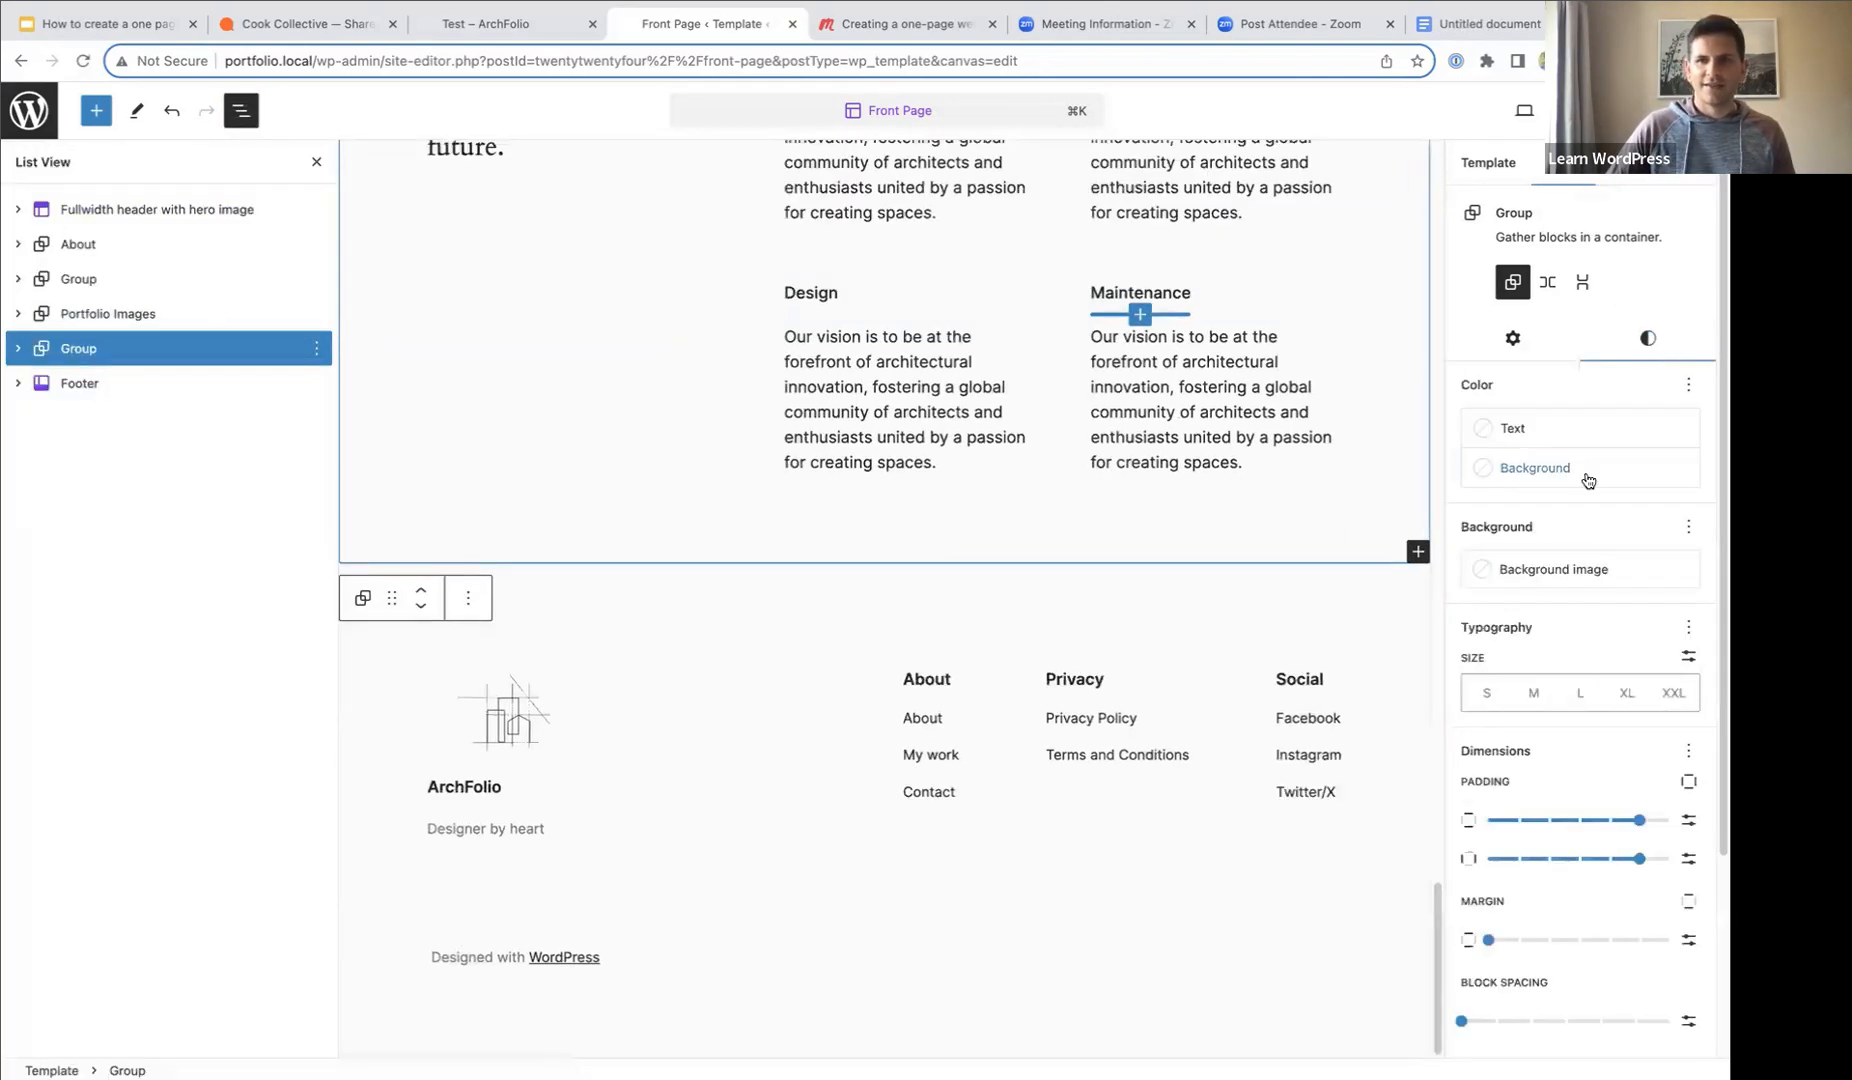
scroll(565, 375, "up", 2)
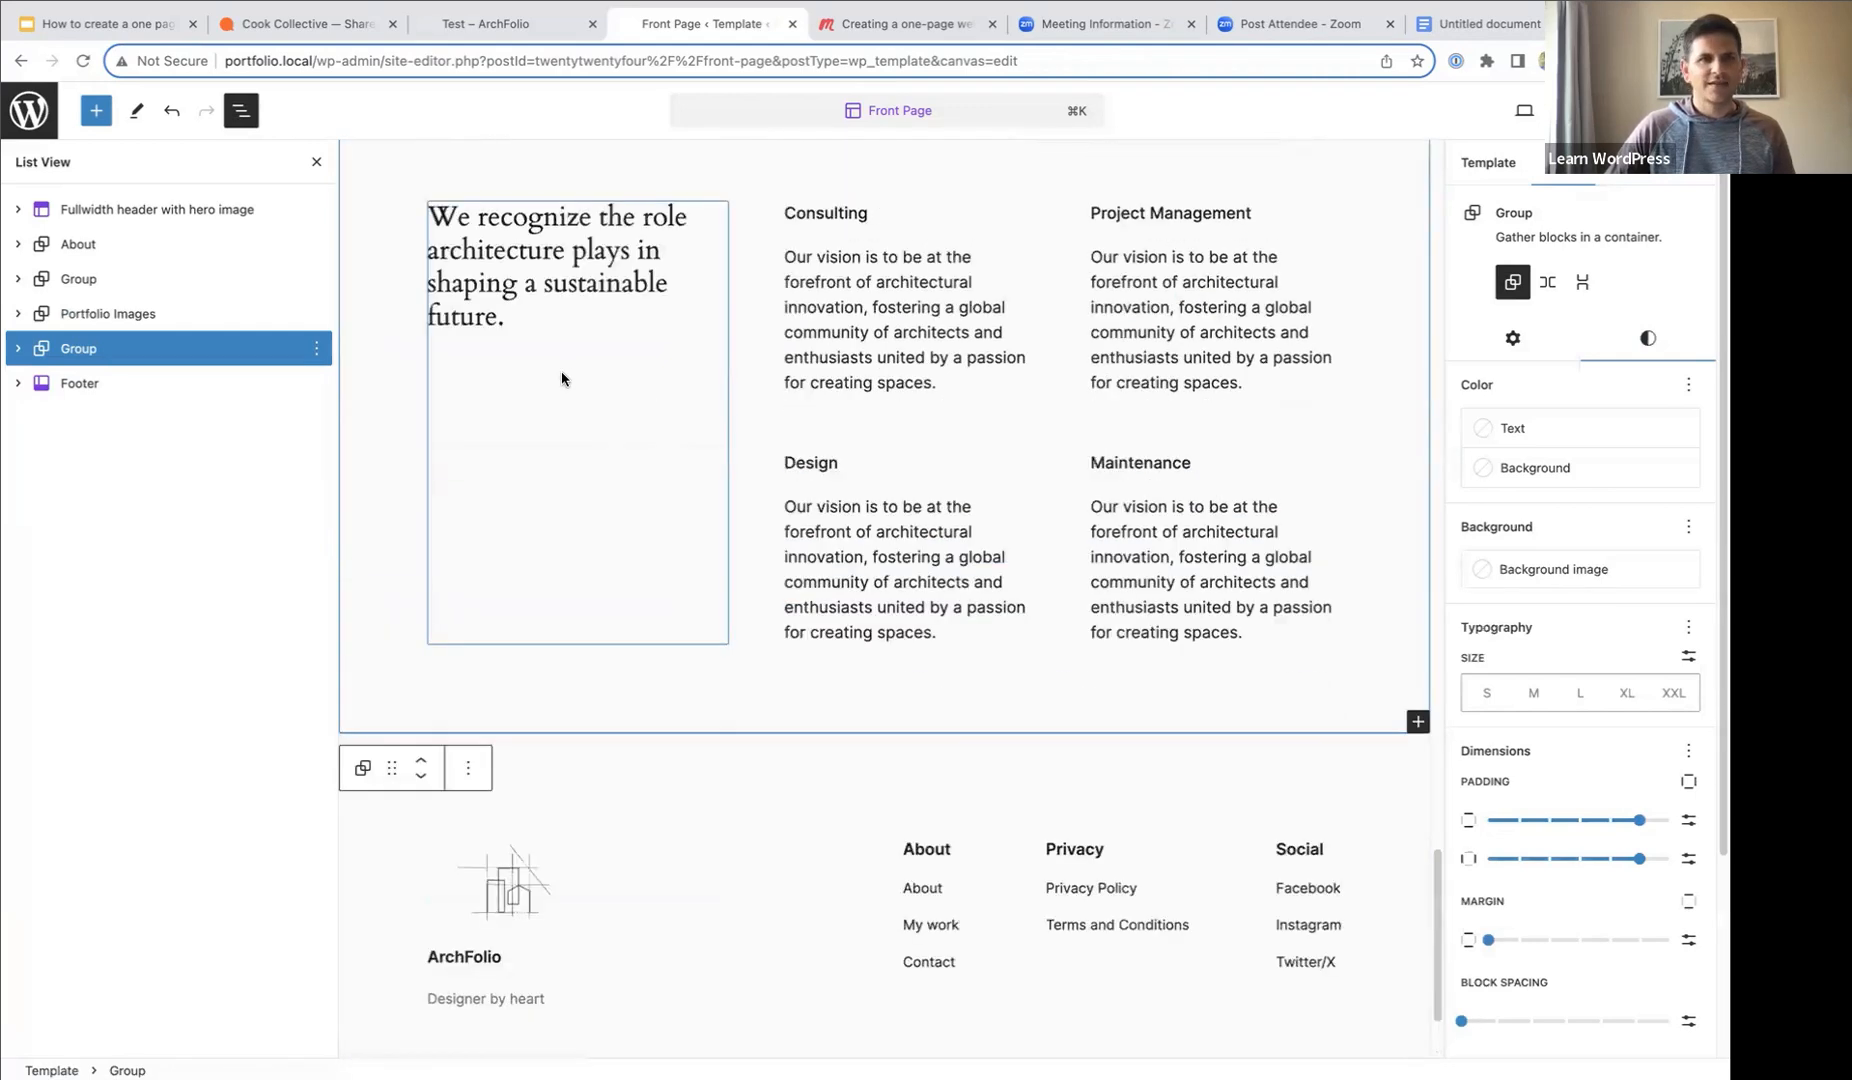
left_click(16, 350)
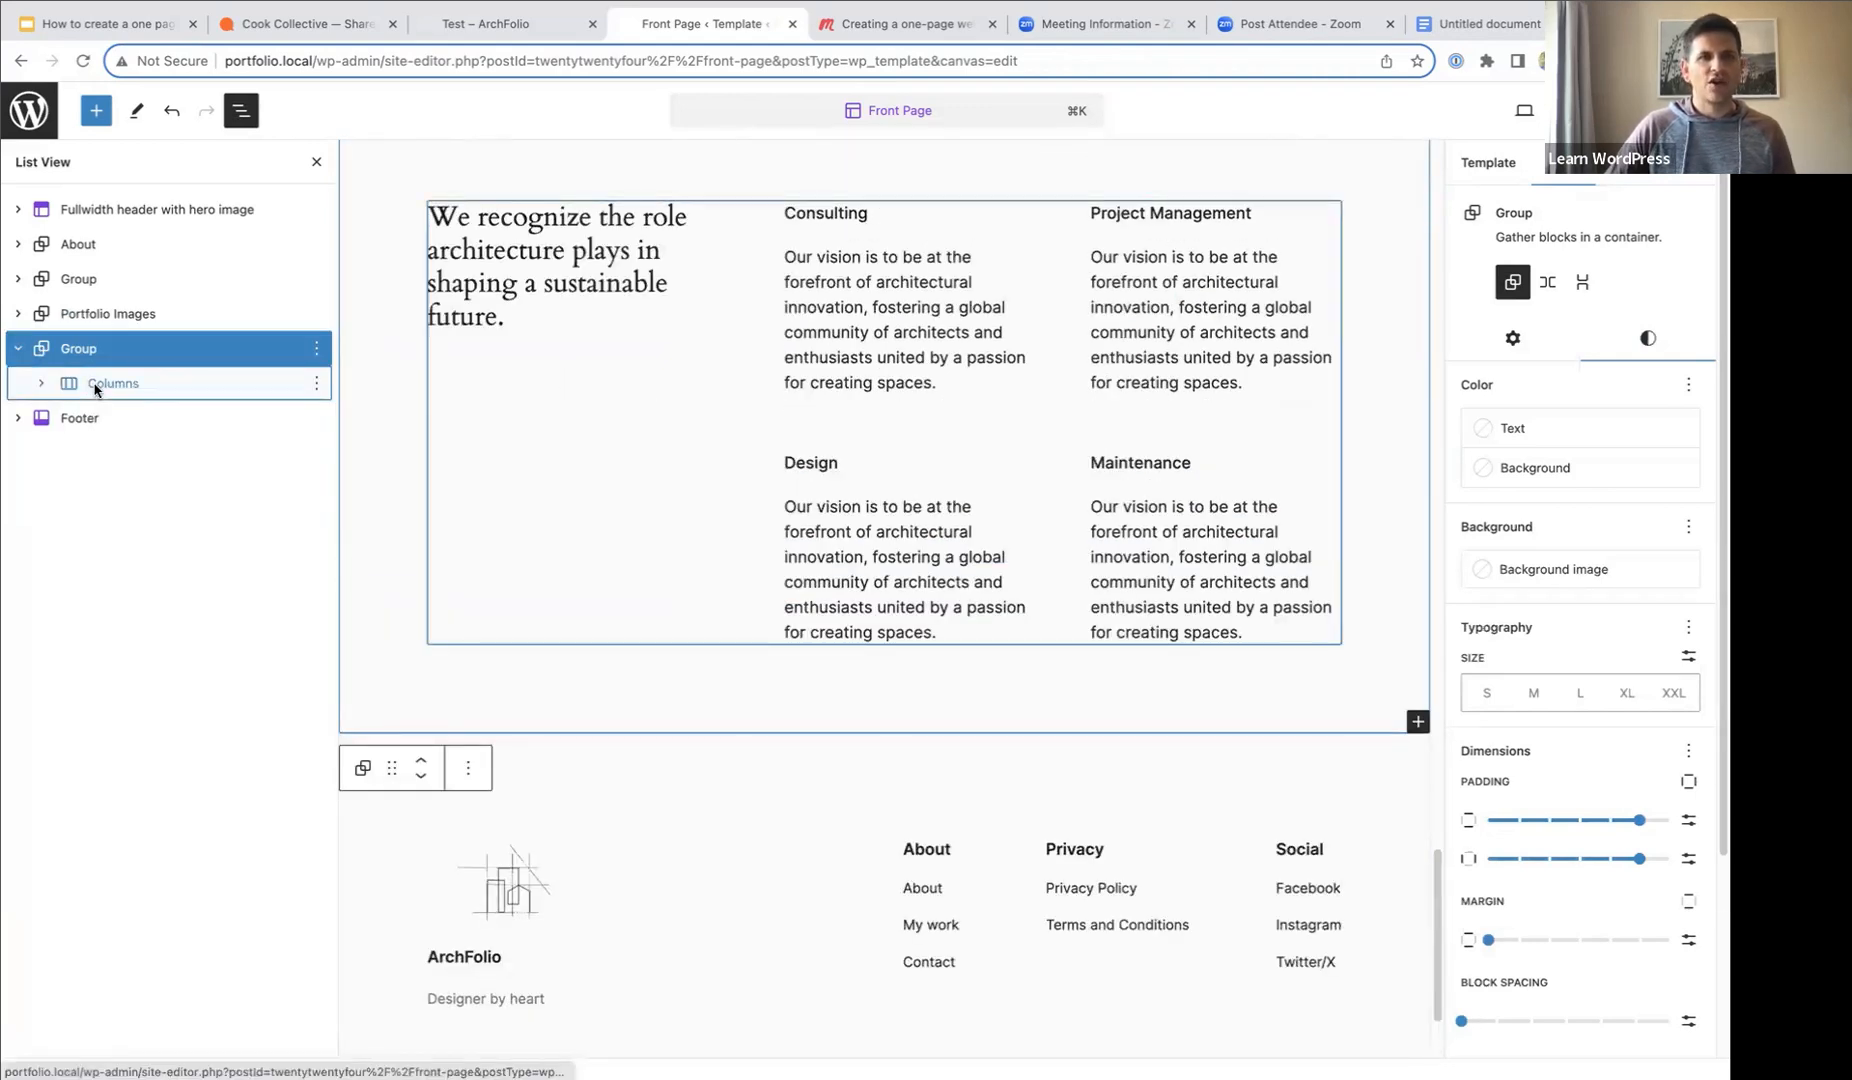
left_click(100, 388)
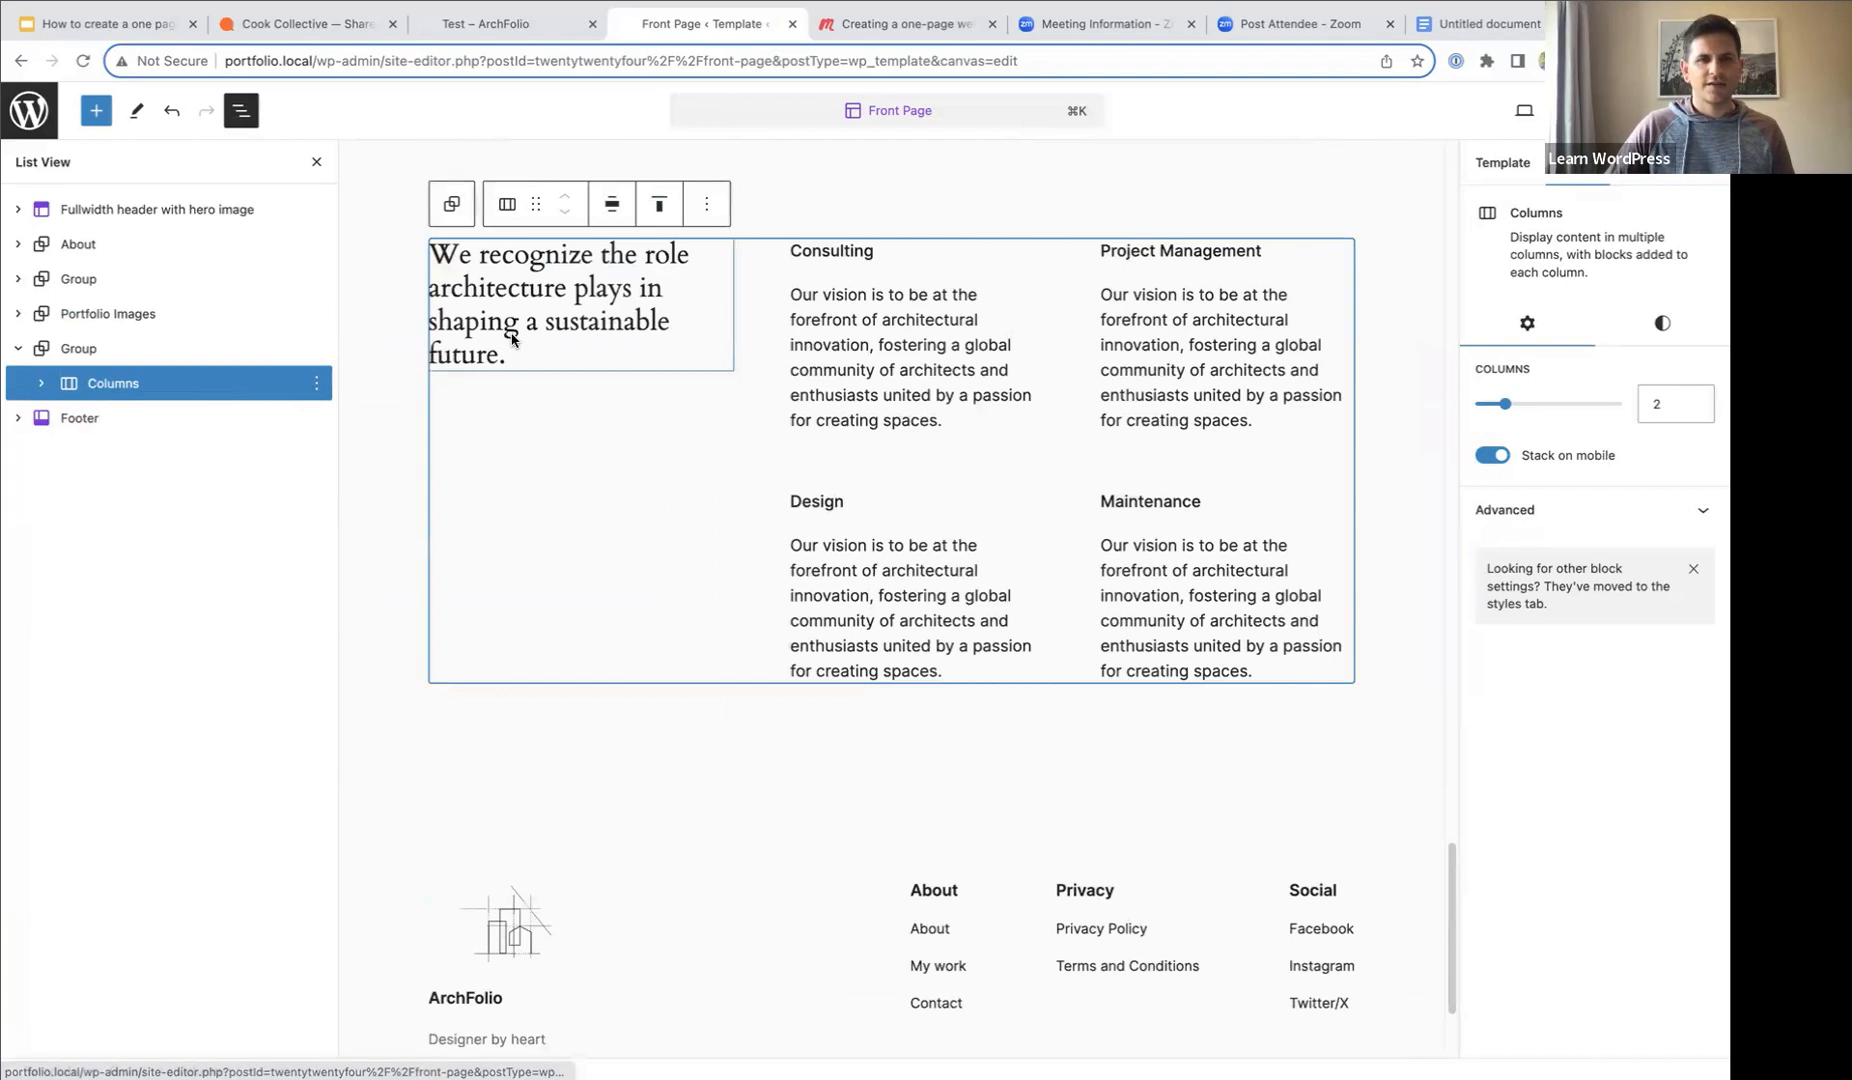
left_click(40, 385)
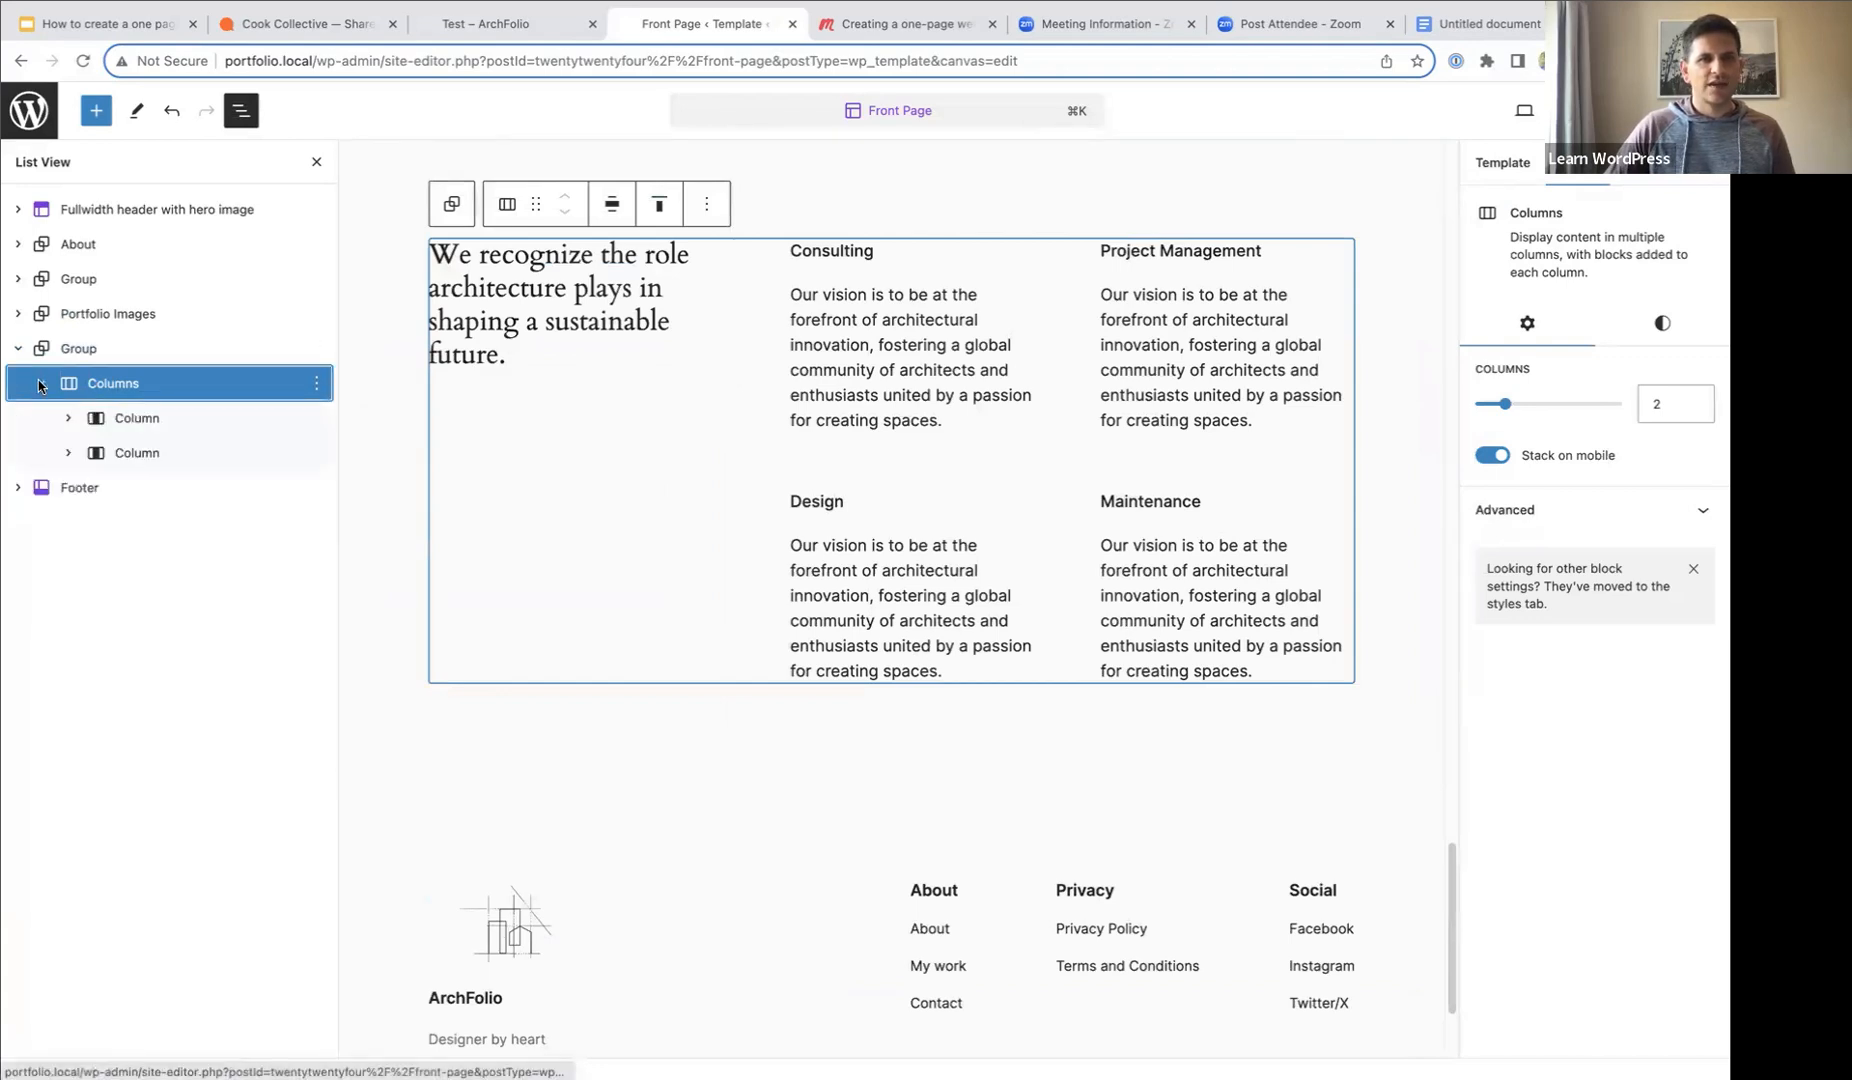
left_click(132, 418)
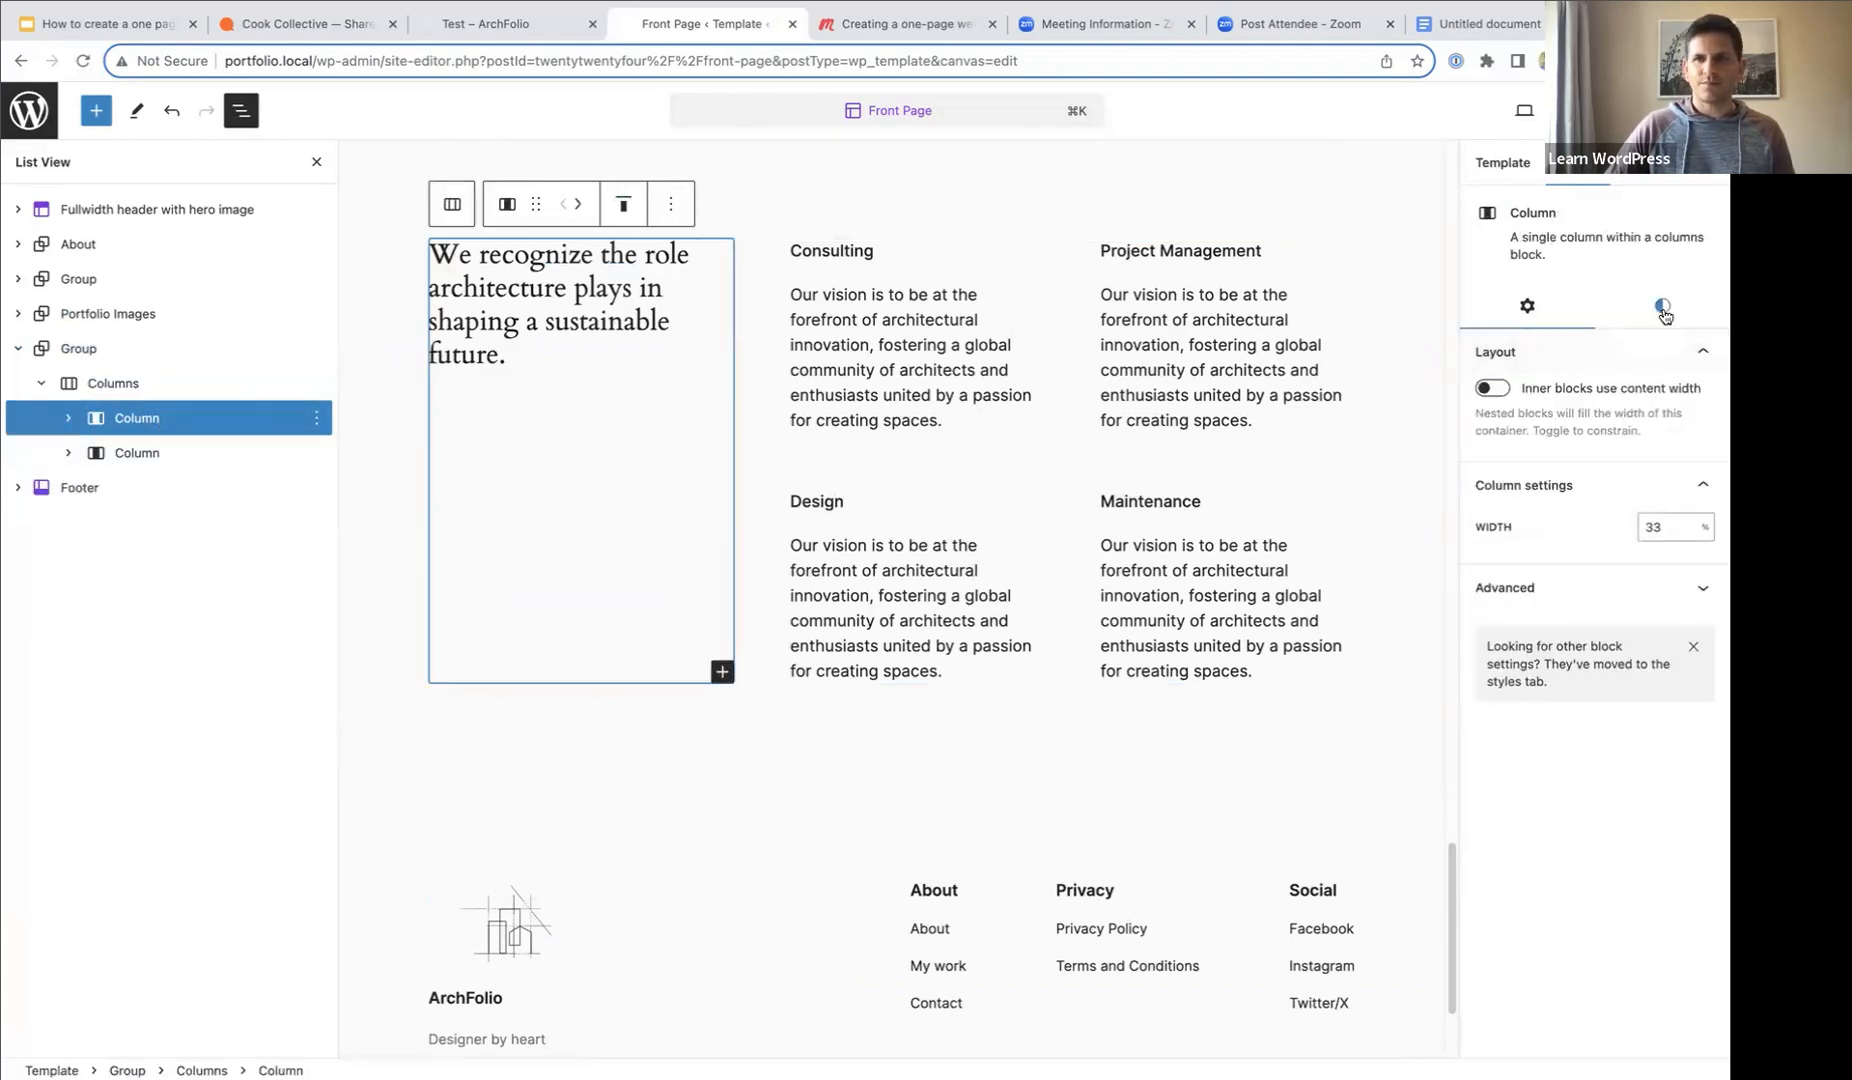
left_click(1662, 308)
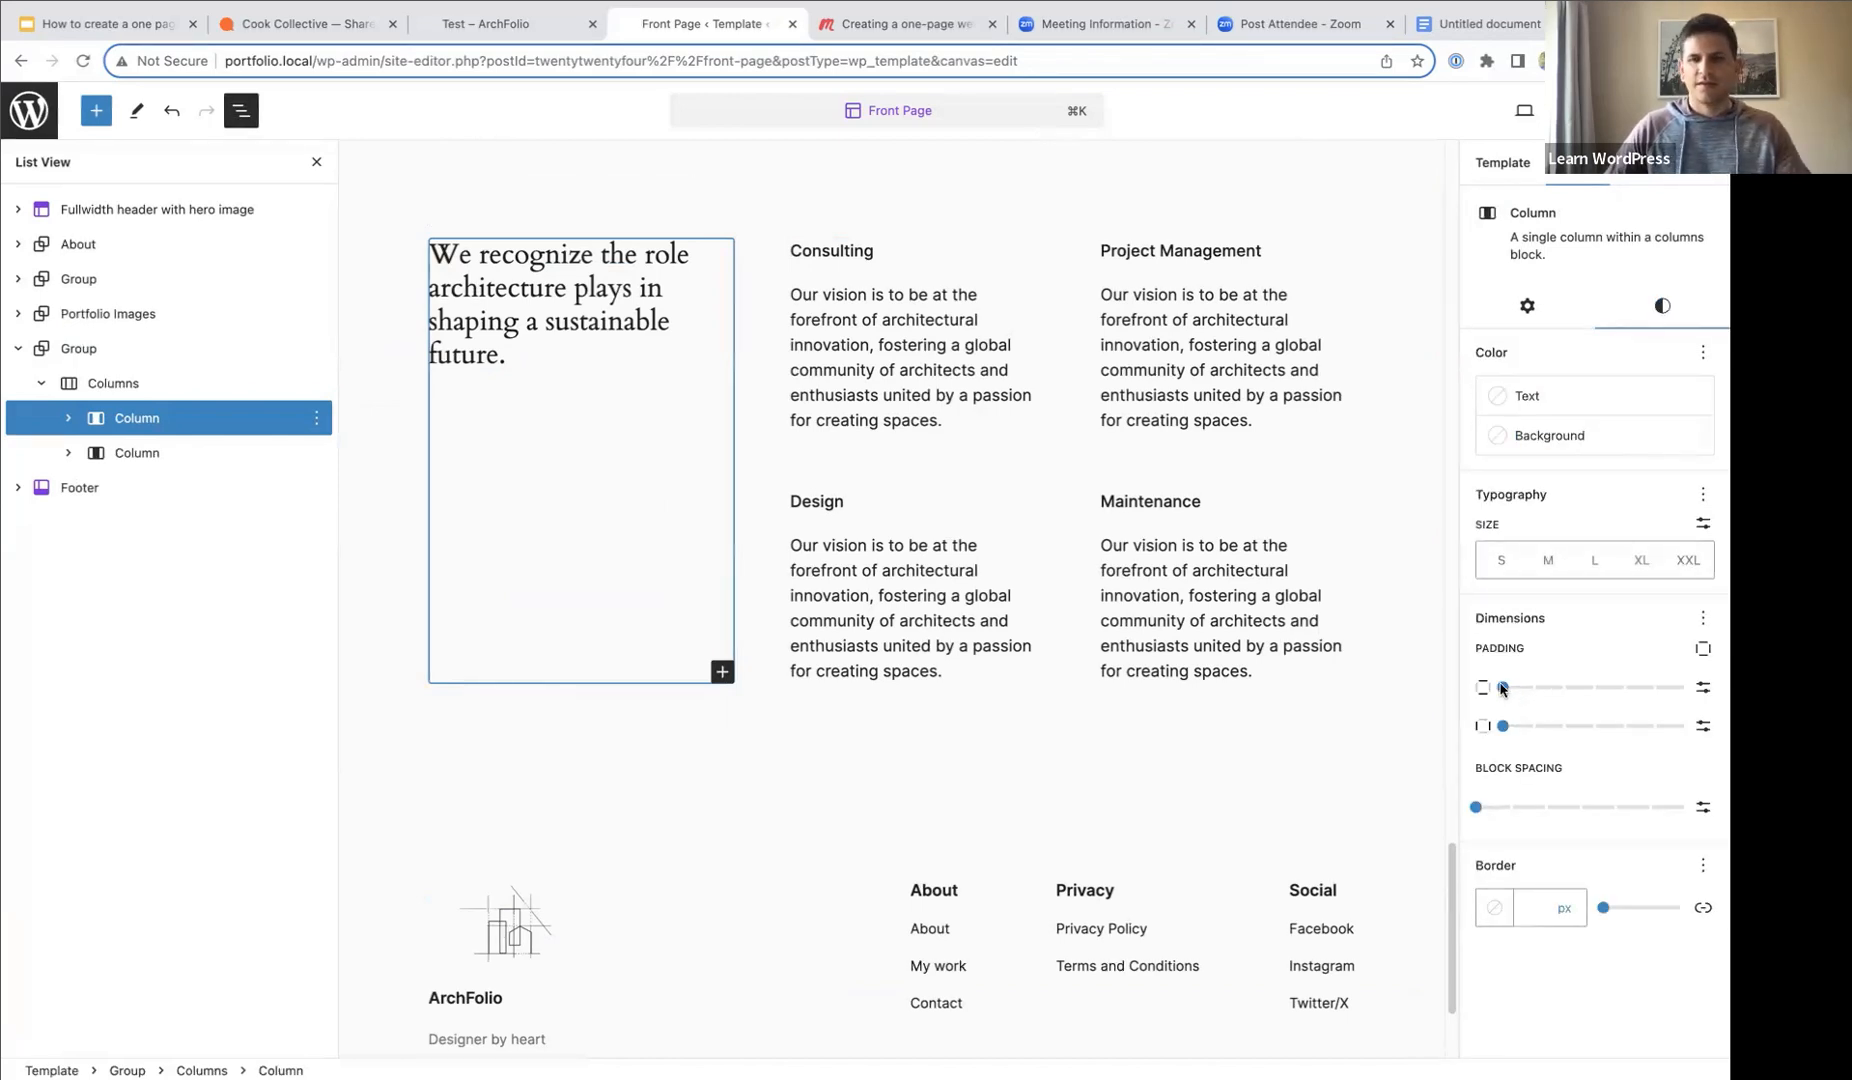
left_click_drag(1503, 688, 1612, 690)
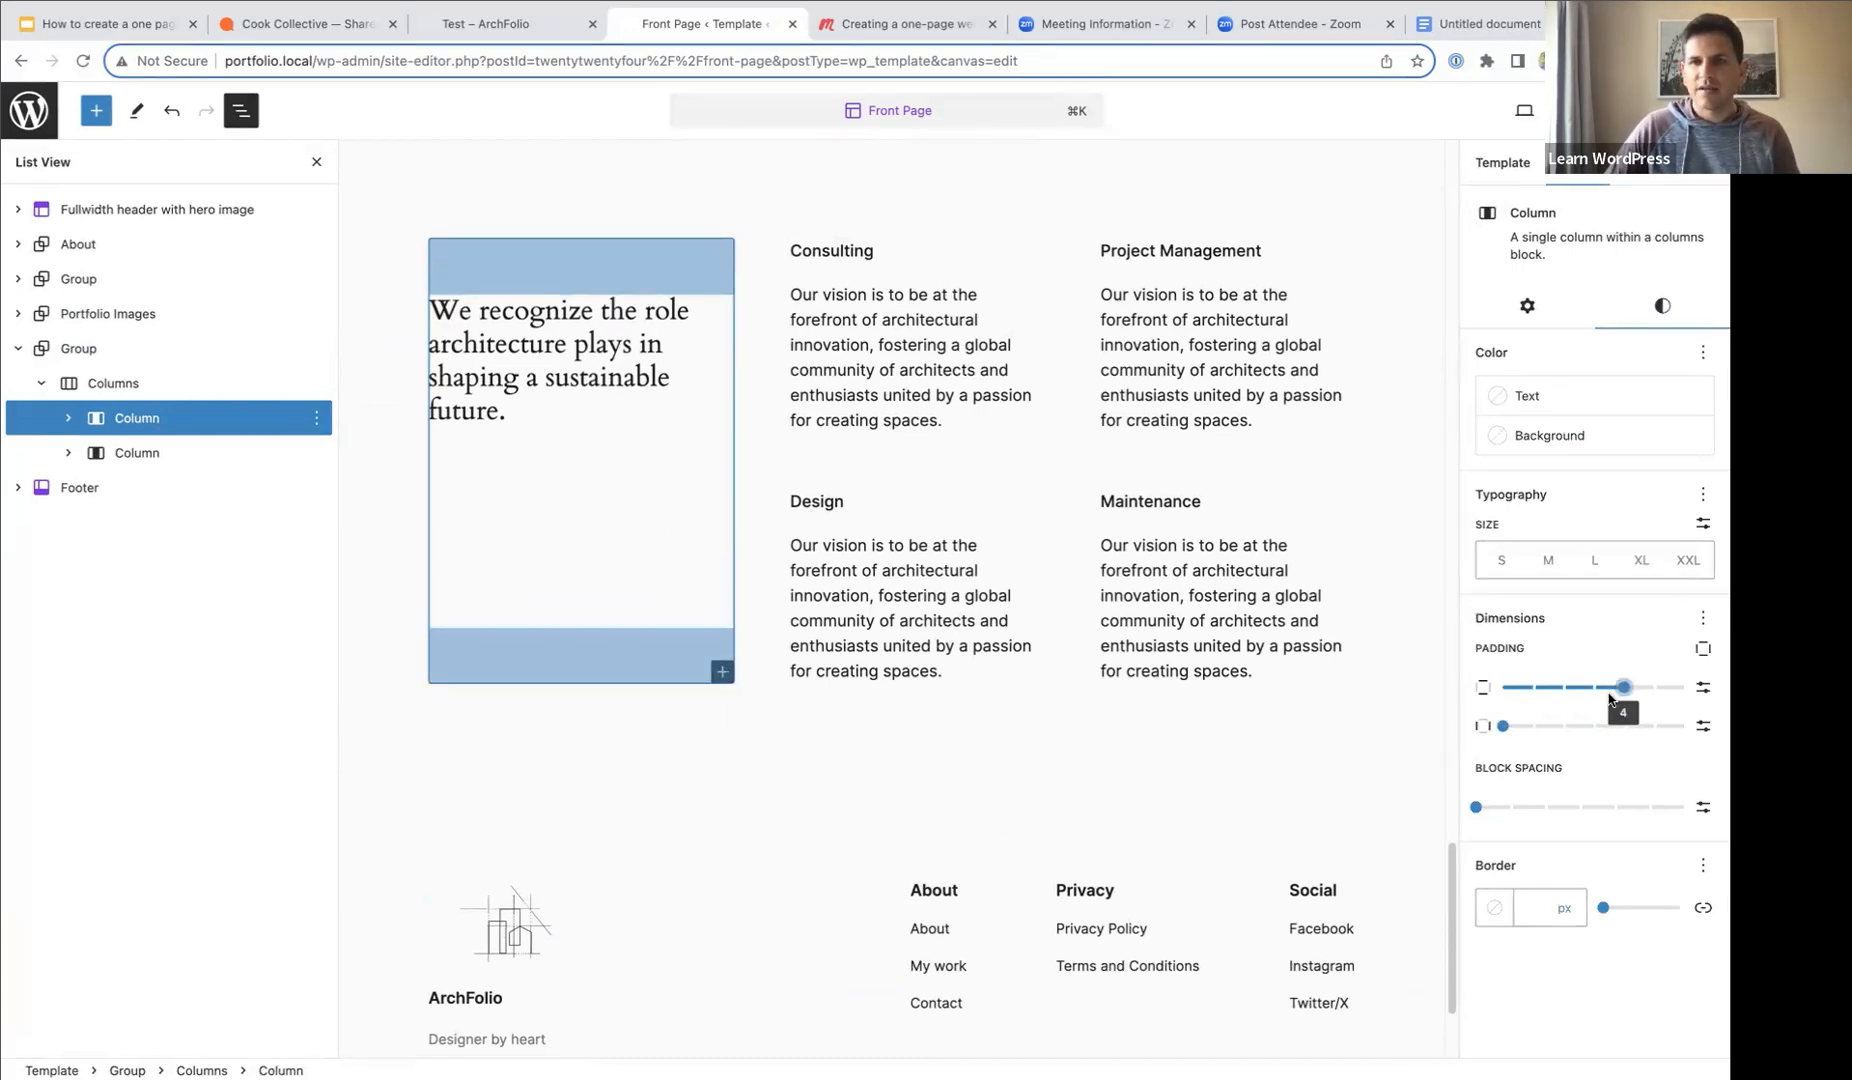
left_click_drag(1503, 726, 1619, 732)
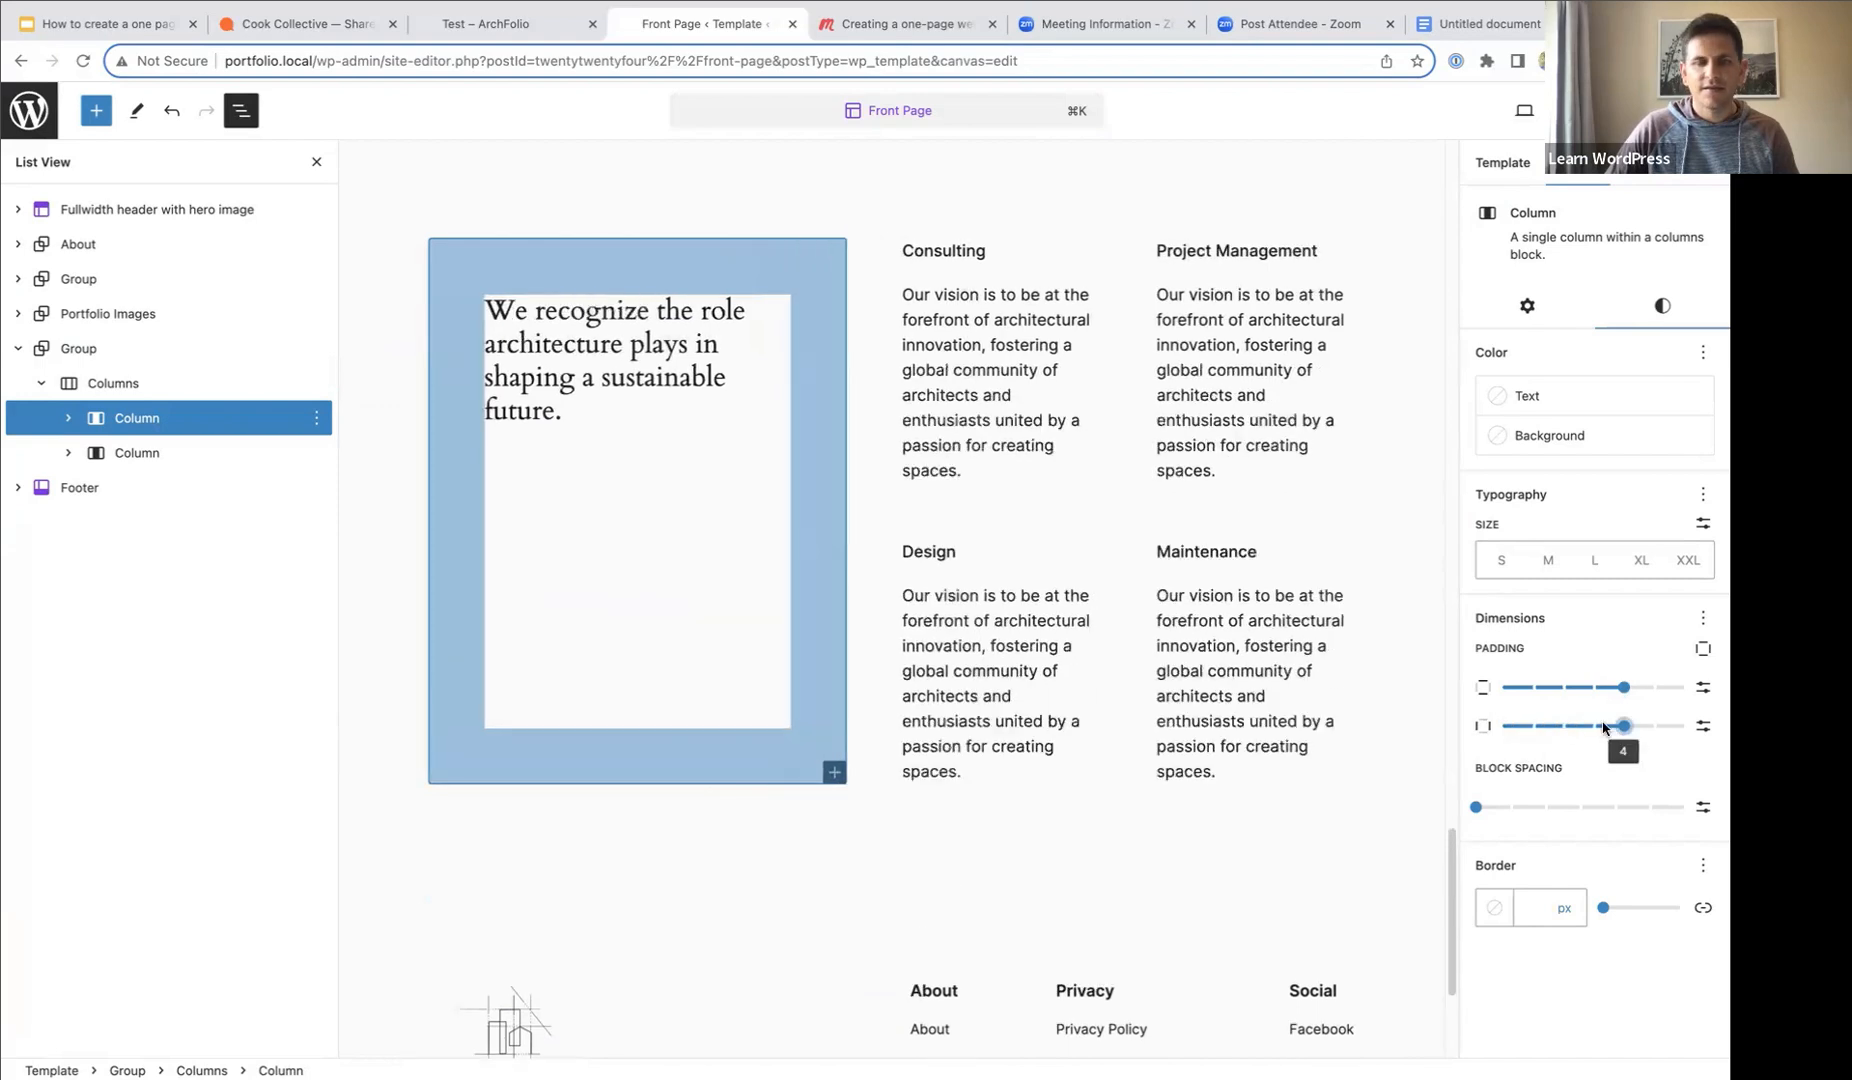
- Set both the vertical and horizontal padding of the services section's second column, holding the service descriptions, to 4
left_click(190, 460)
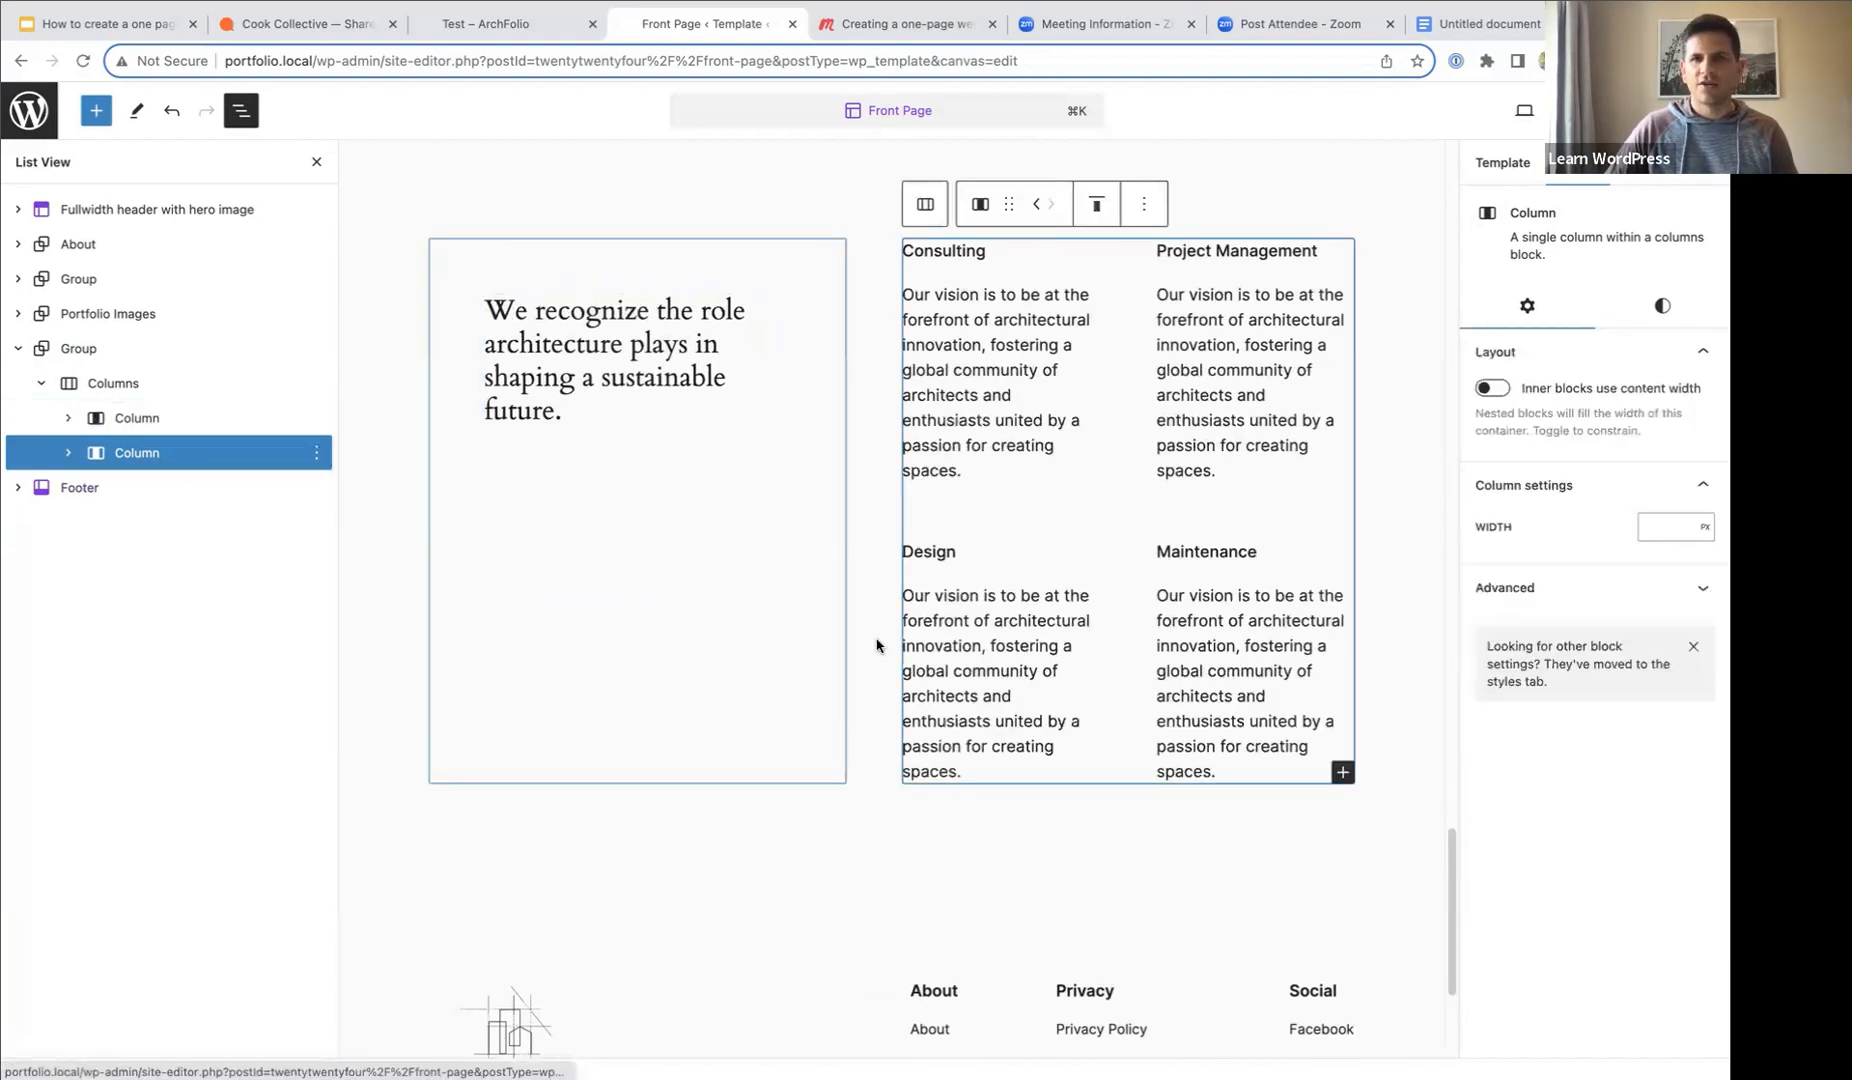
left_click(1660, 306)
left_click_drag(1510, 688, 1622, 689)
left_click_drag(1505, 733, 1623, 727)
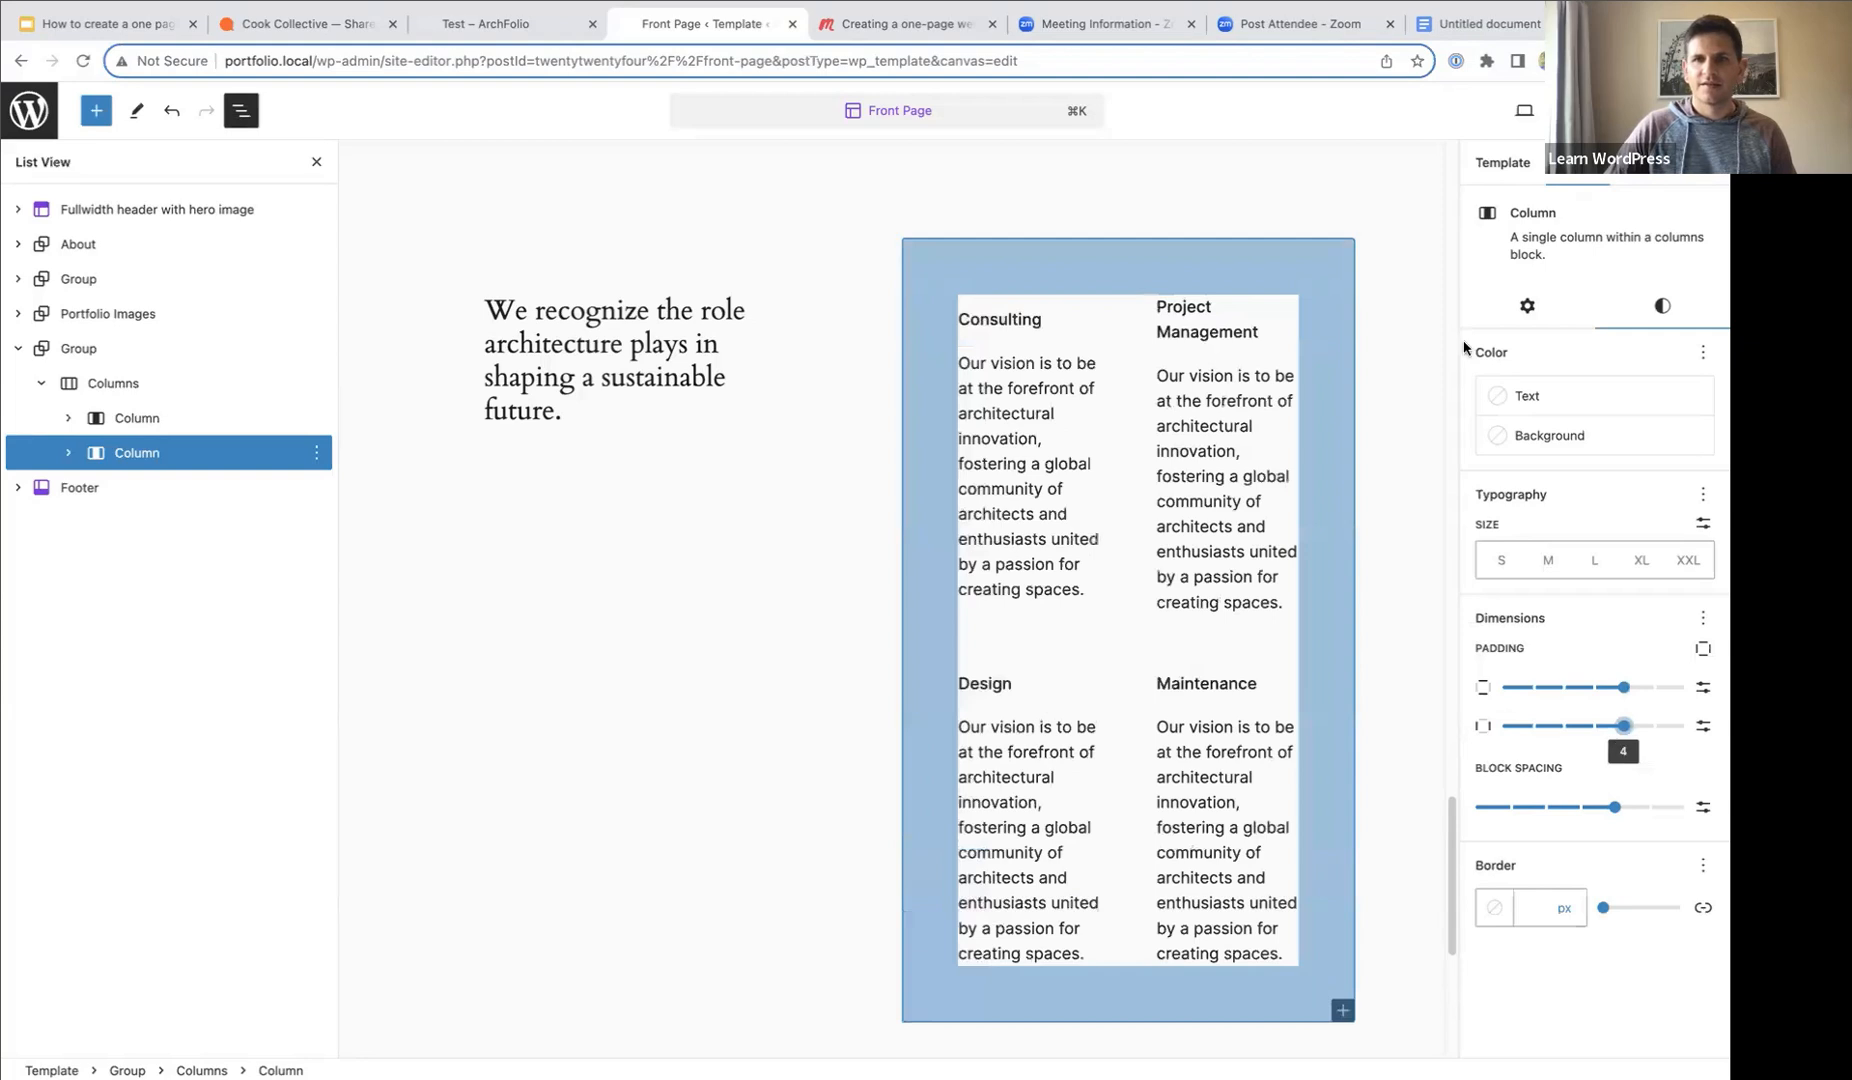
- Save the template changes and close the block list to give the page more room
left_click(1573, 111)
left_click(1568, 111)
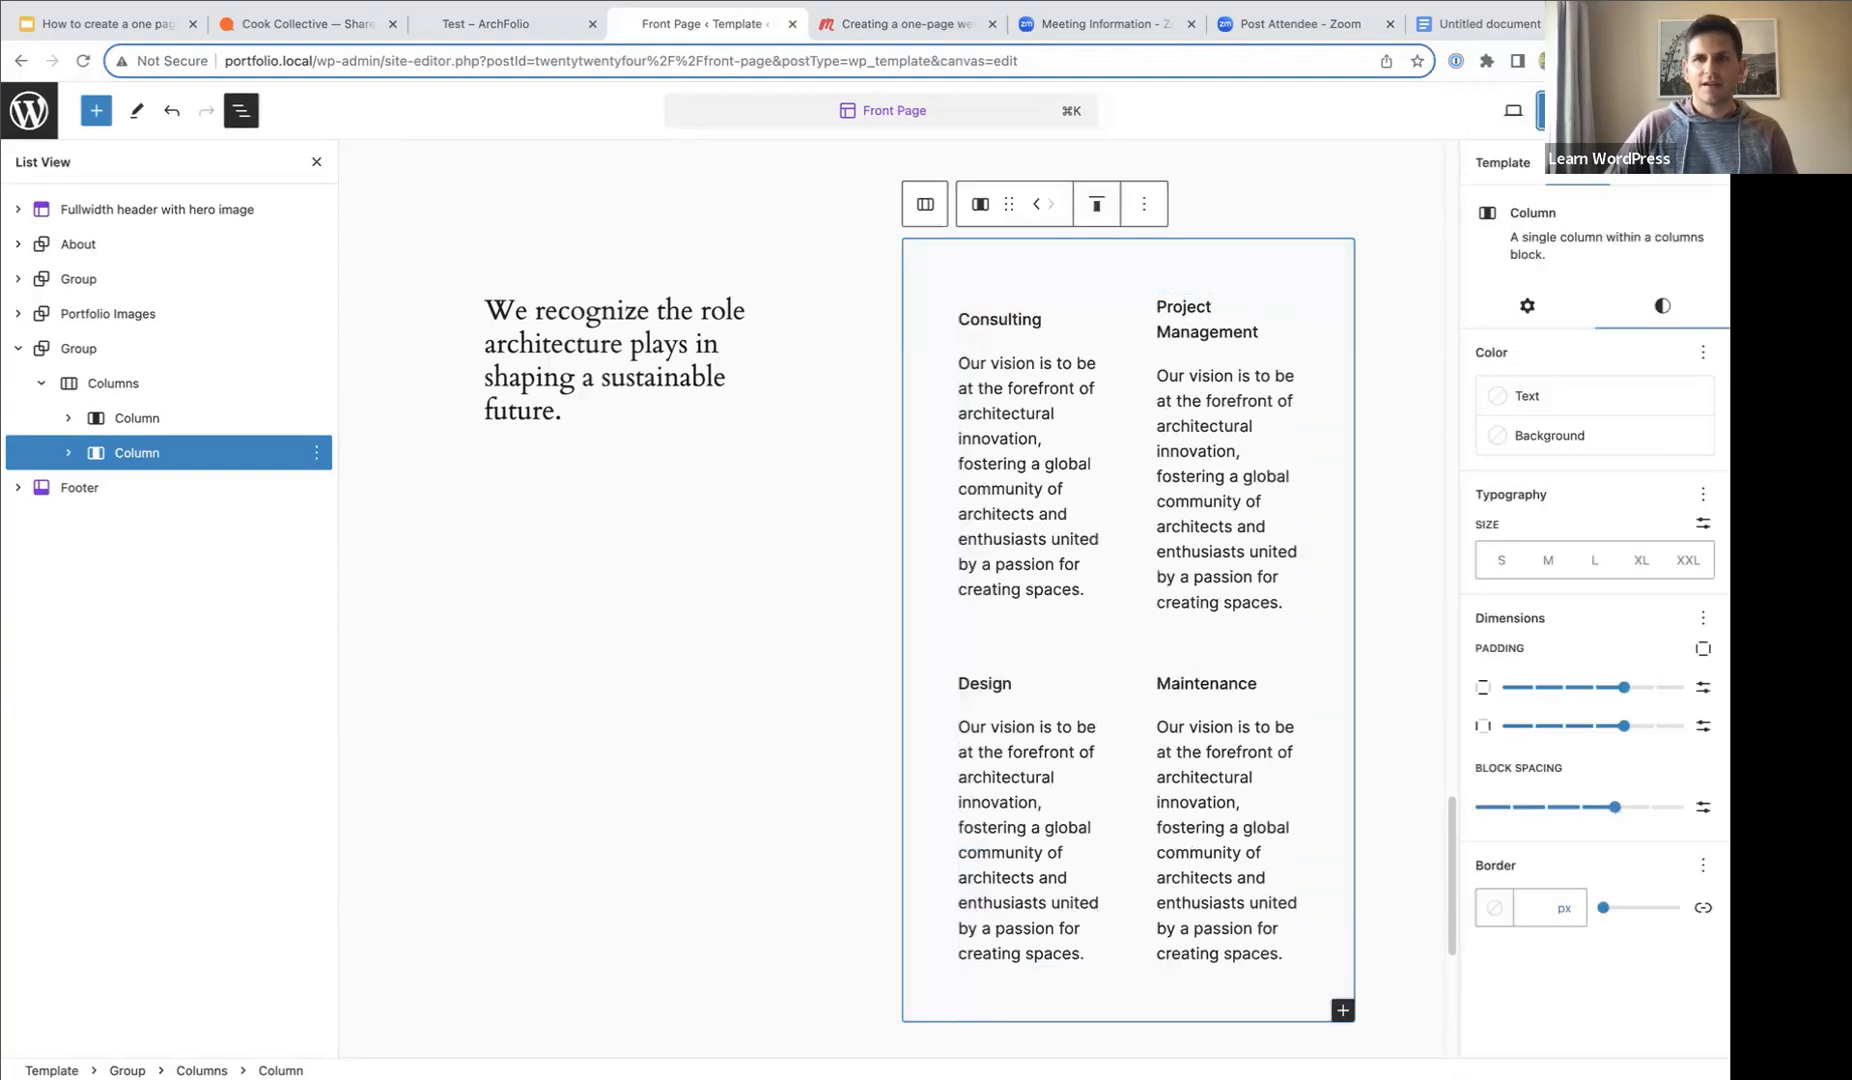
left_click(317, 163)
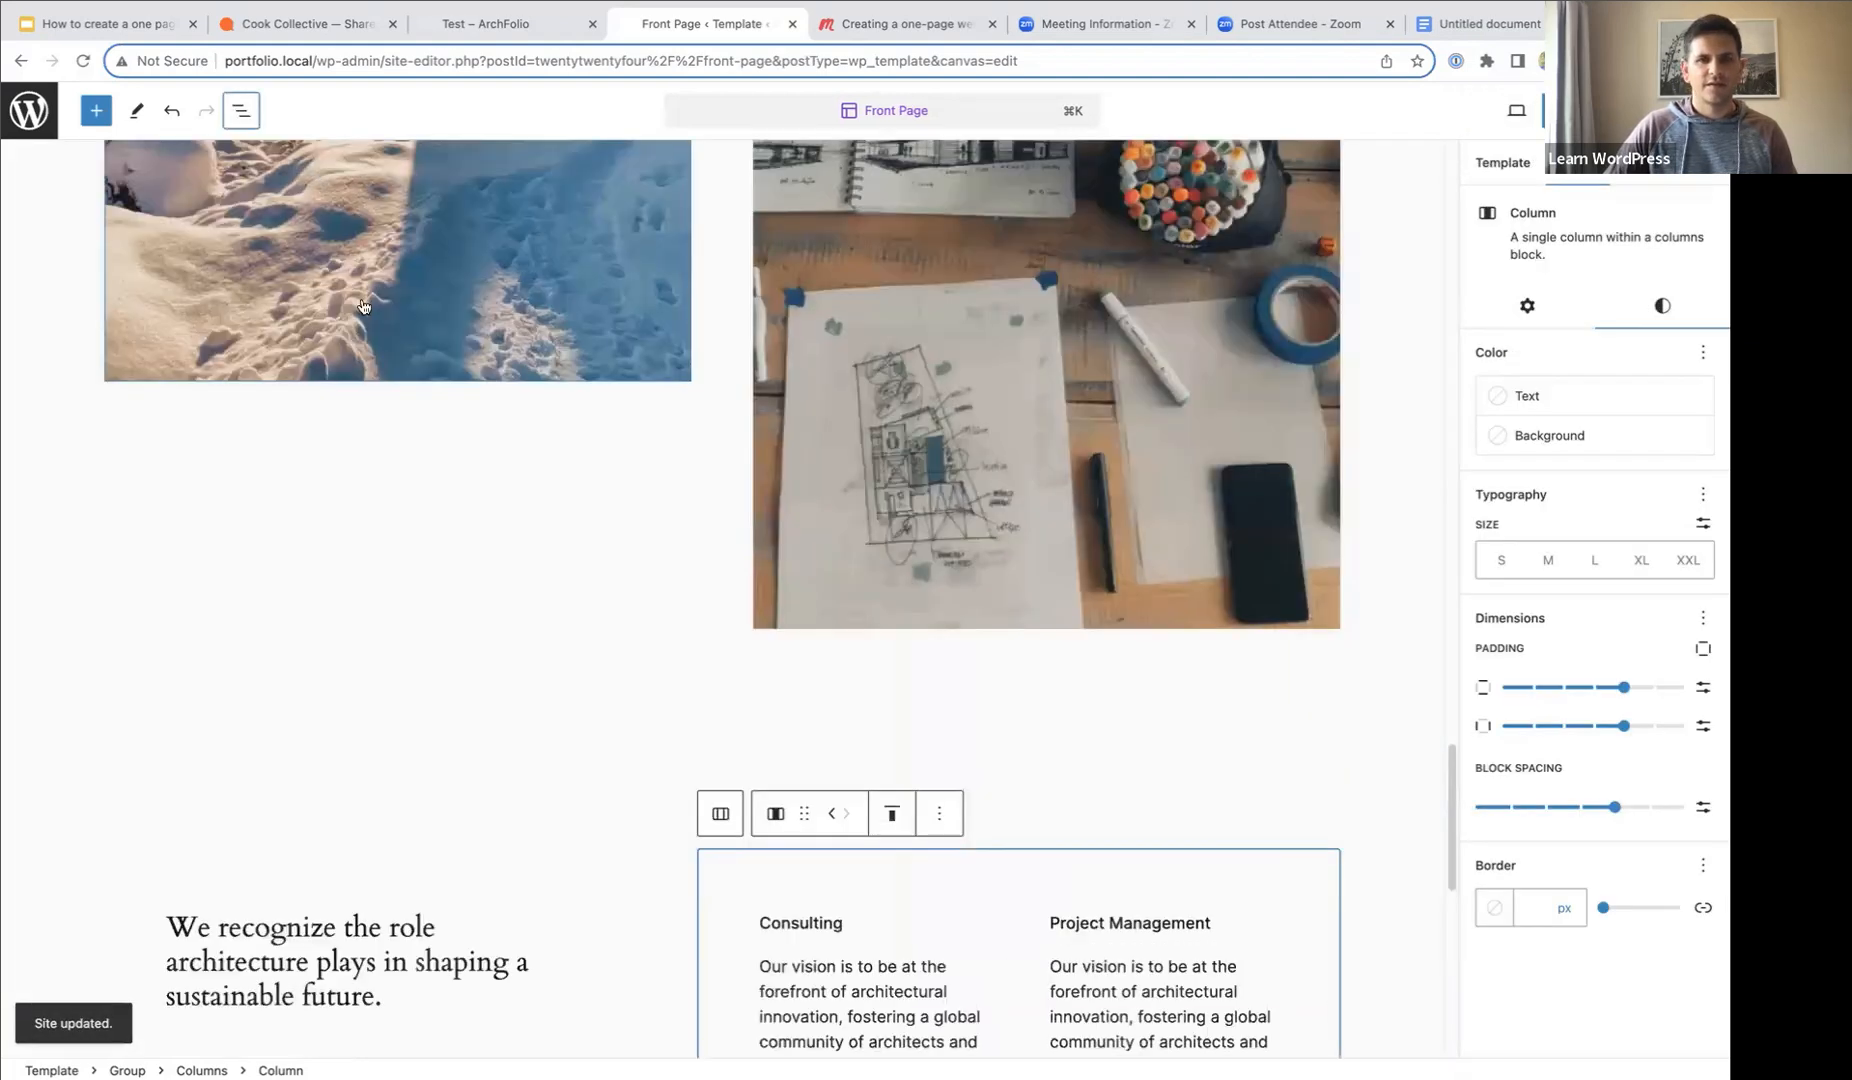
- Set the font size of the description paragraphs under Consulting and Project Management to Medium
scroll(518, 479, "down", 6)
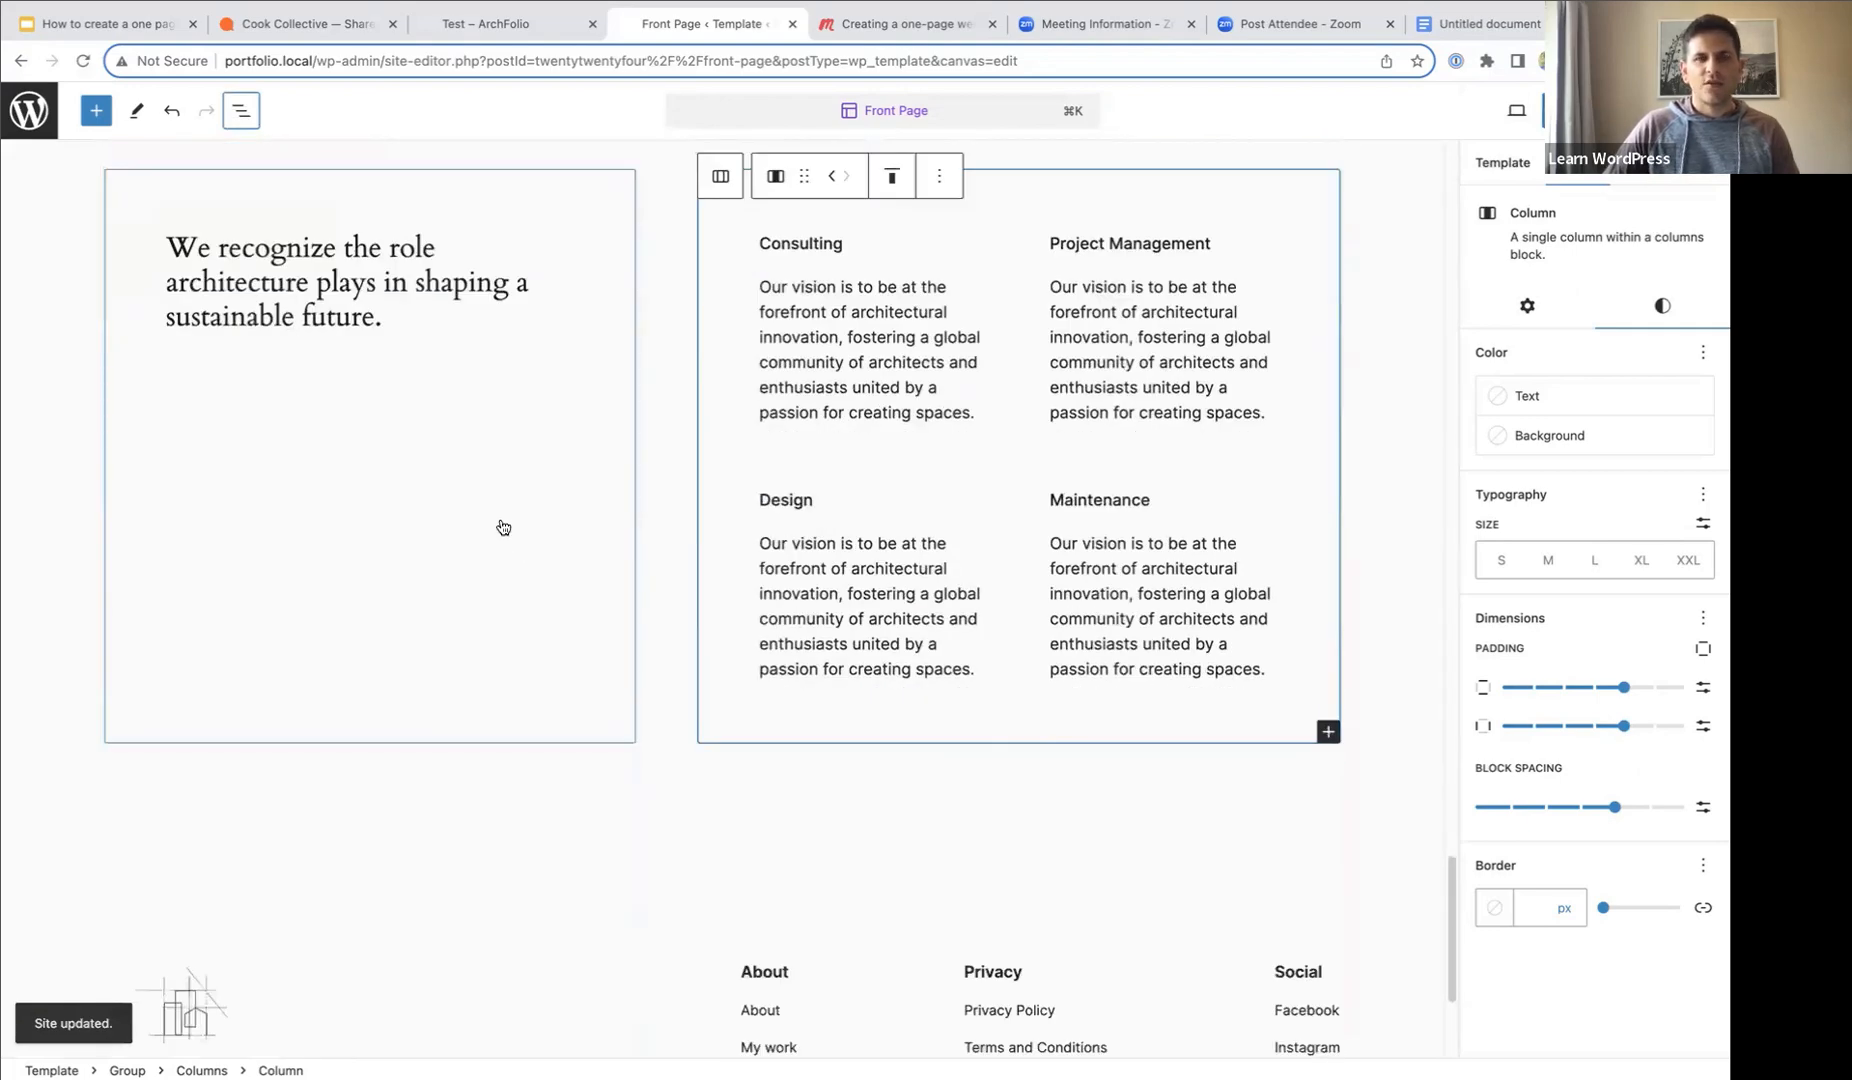
left_click(805, 316)
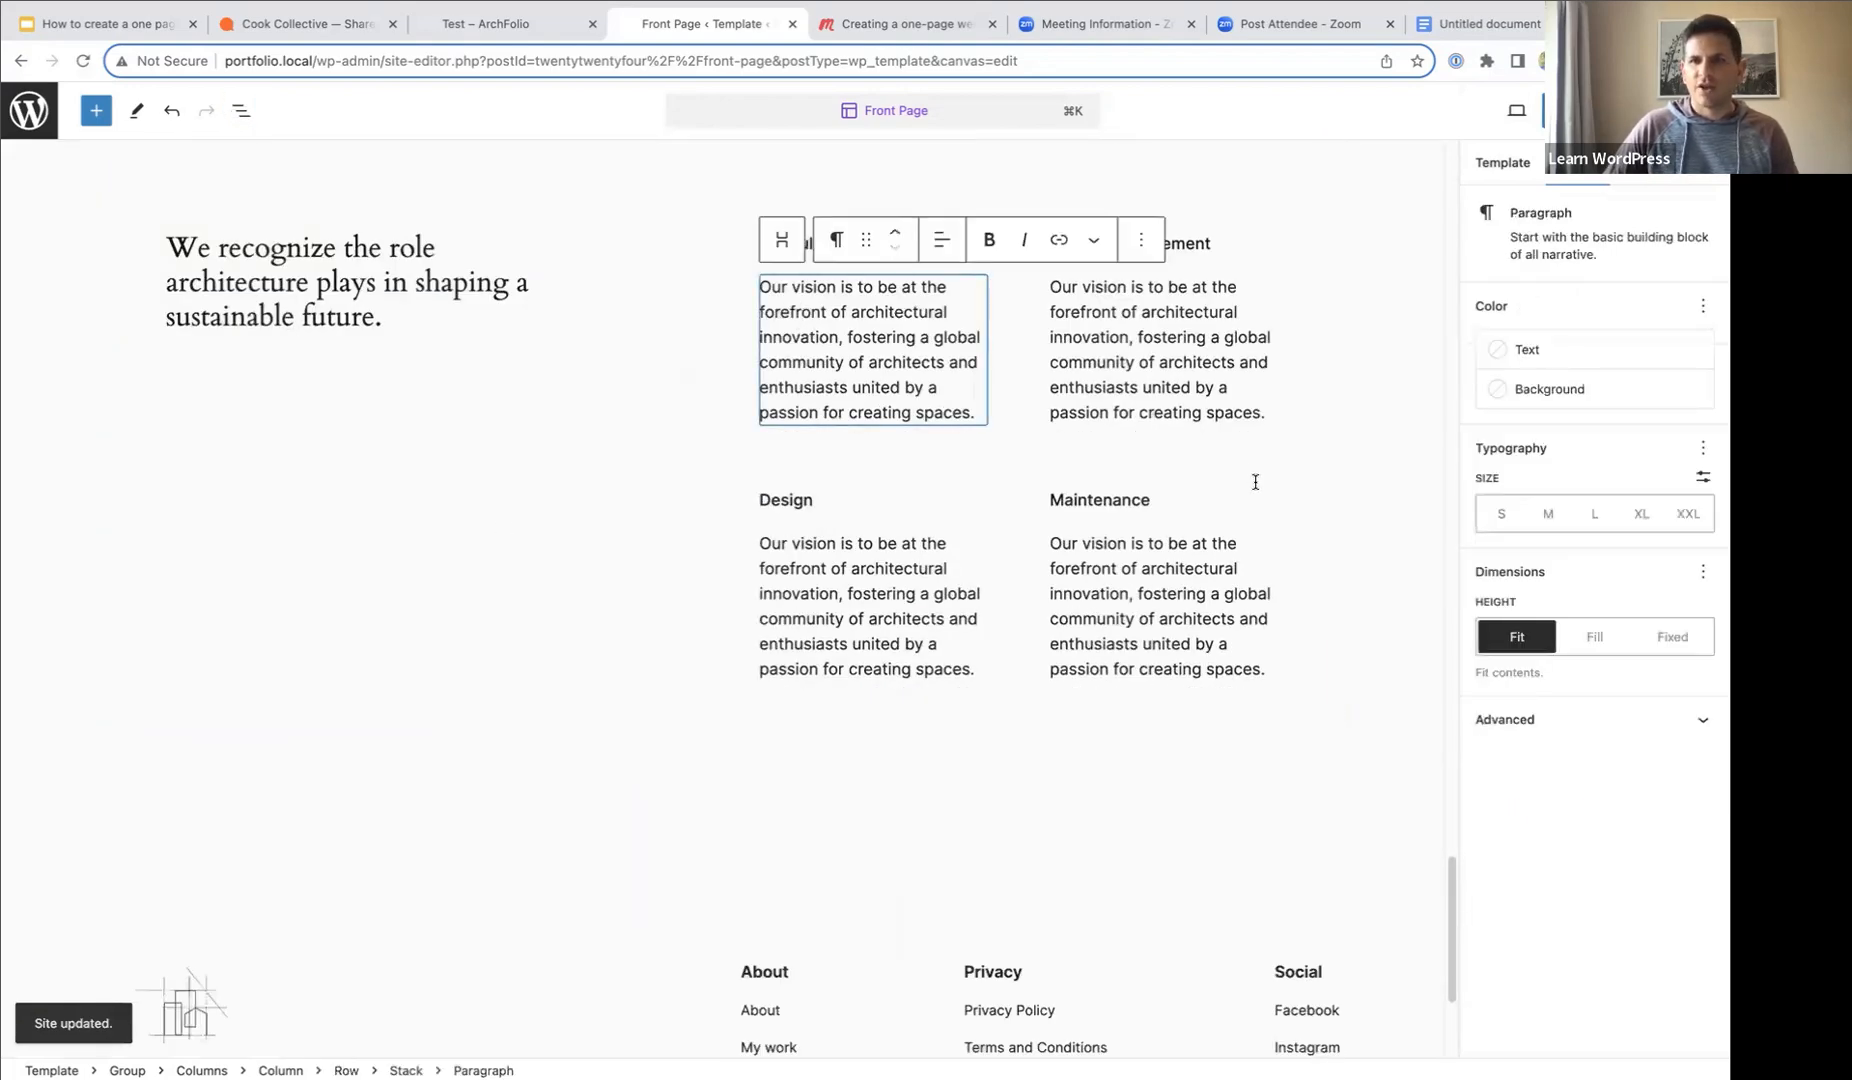
left_click(1555, 517)
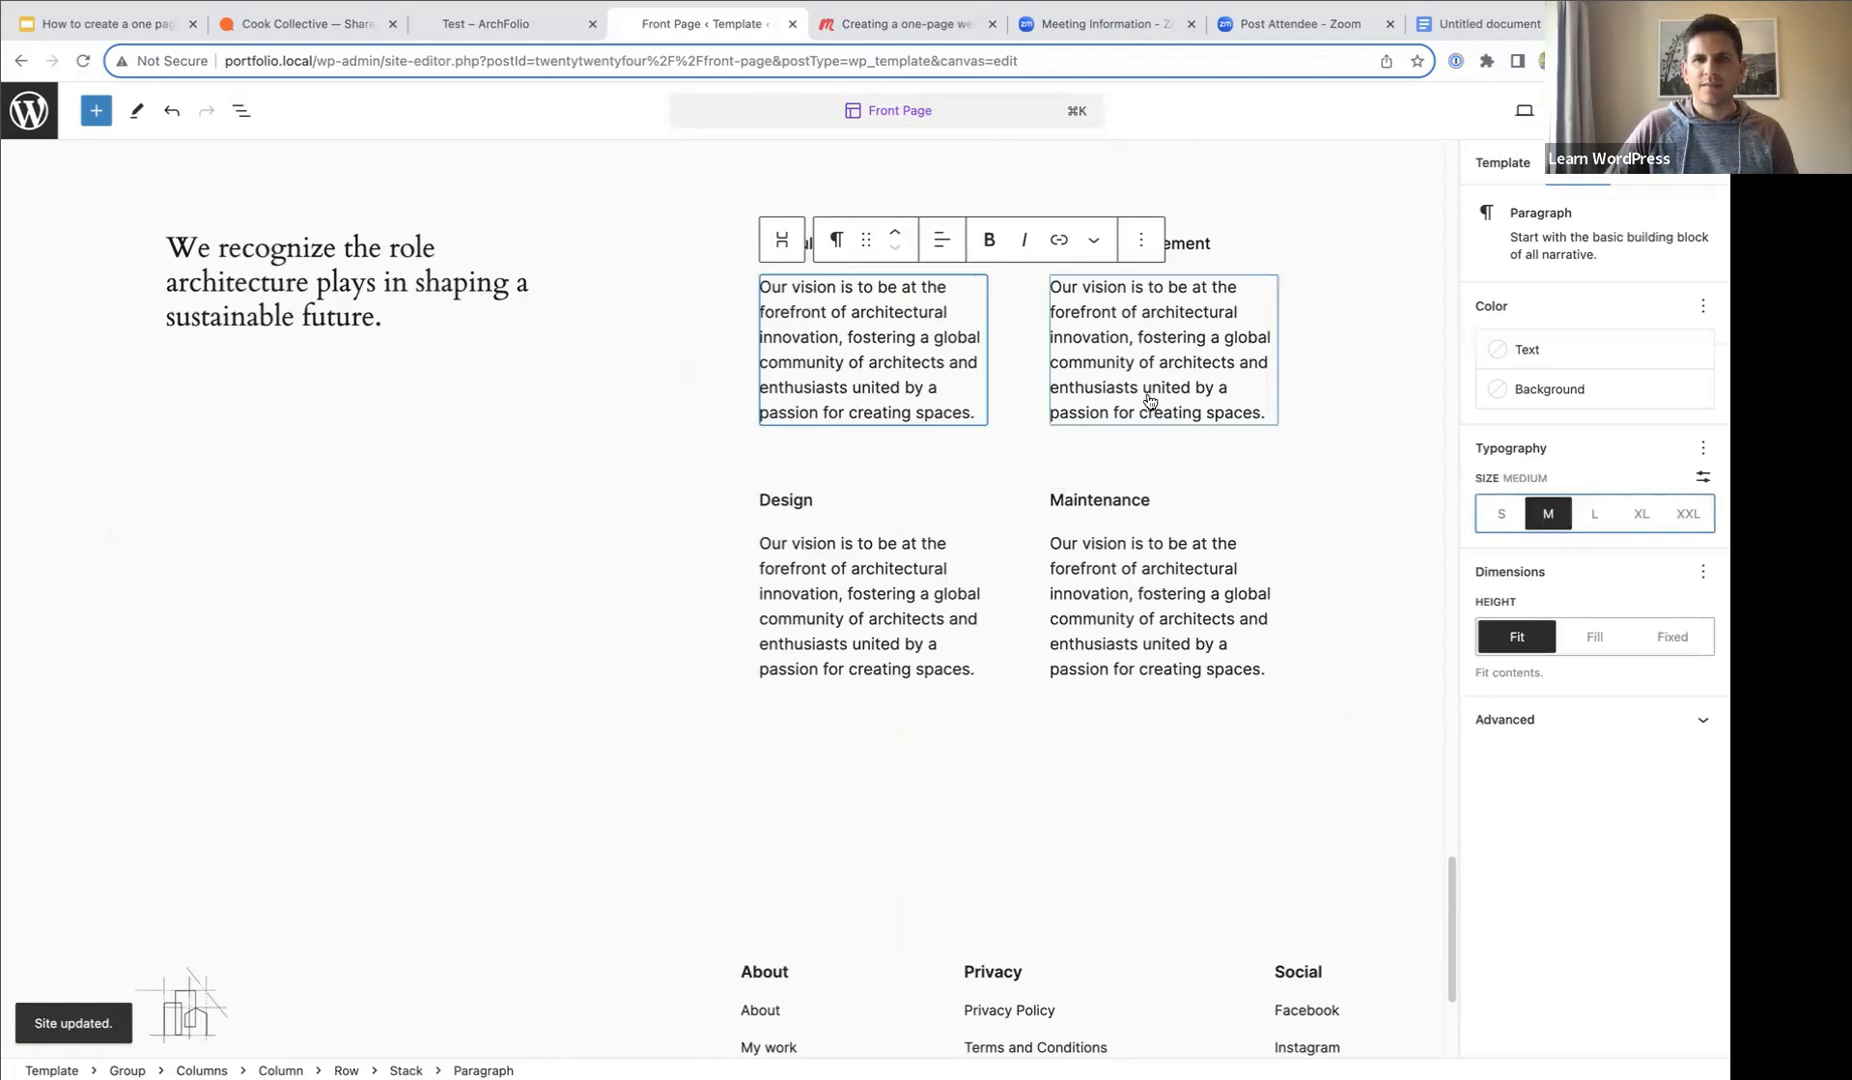
left_click(1202, 411)
left_click(1549, 514)
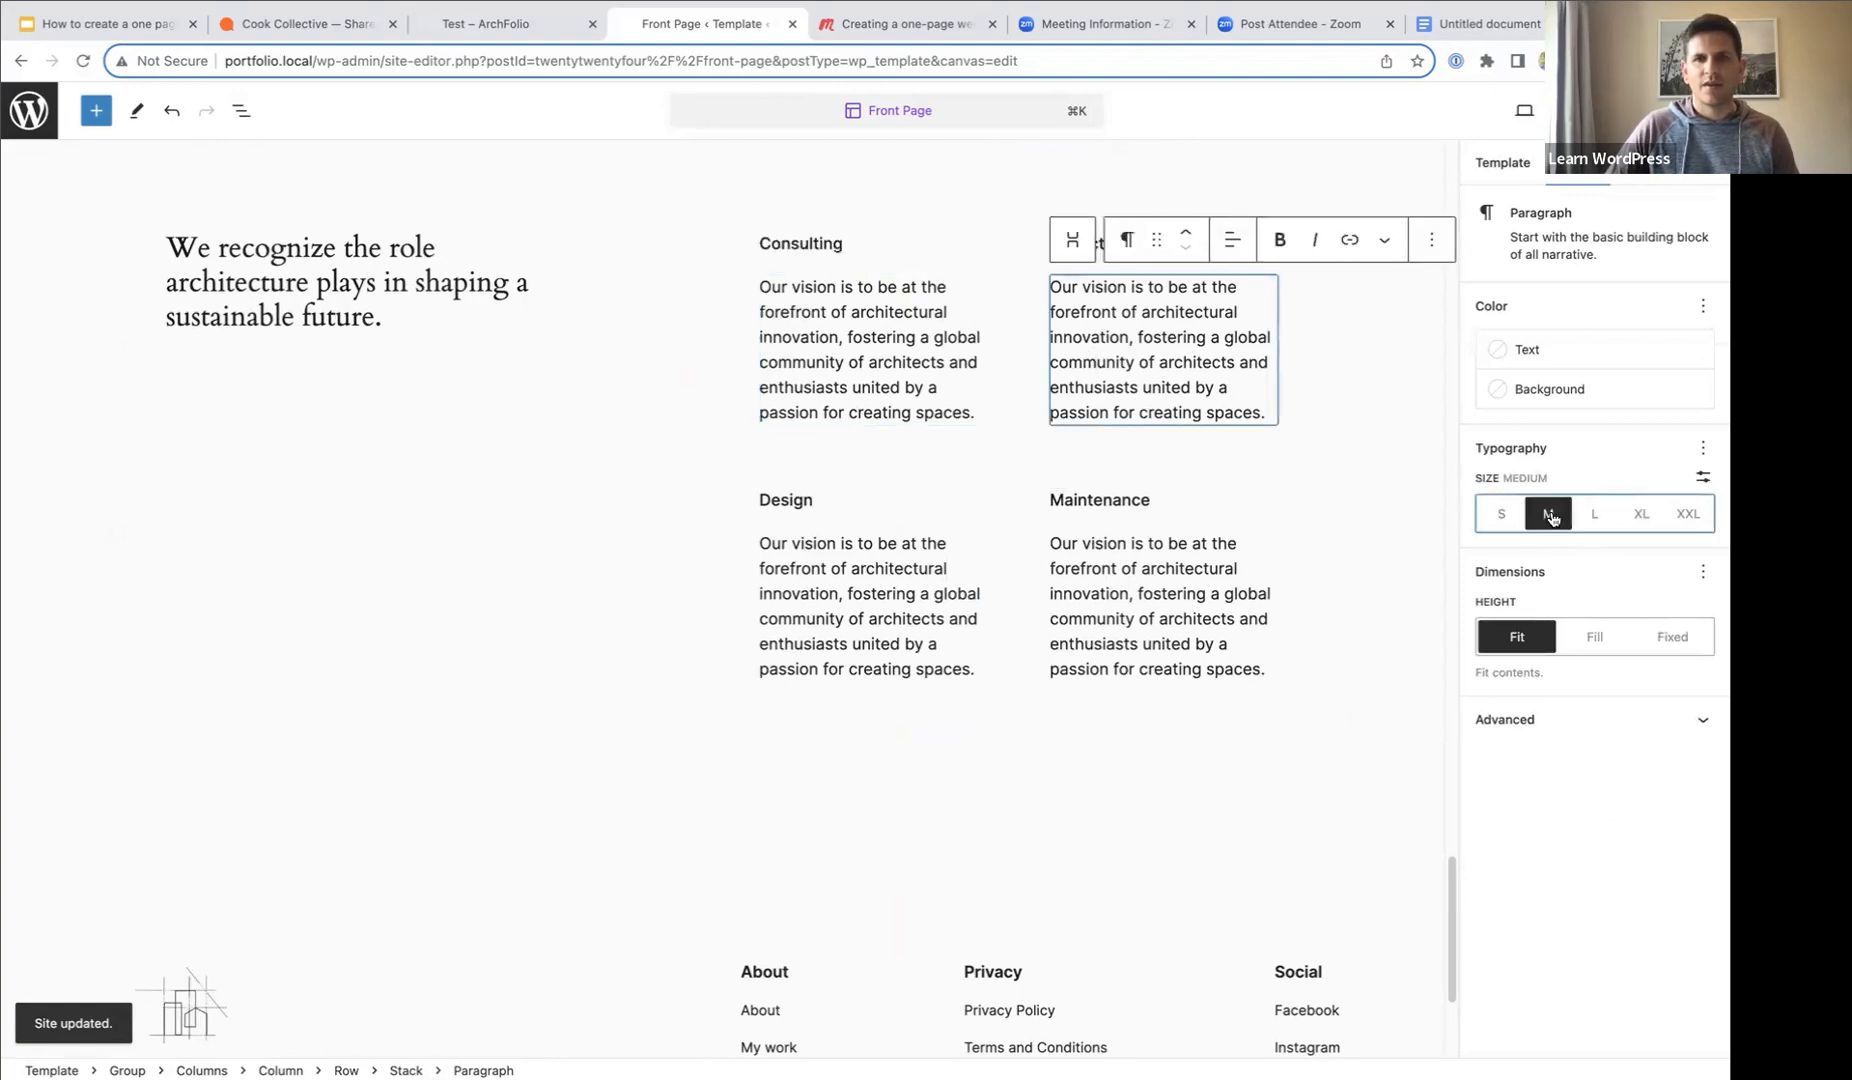
- Review the page from the services section up through the gallery to My work and back down
scroll(878, 521, "up", 3)
scroll(568, 550, "down", 4)
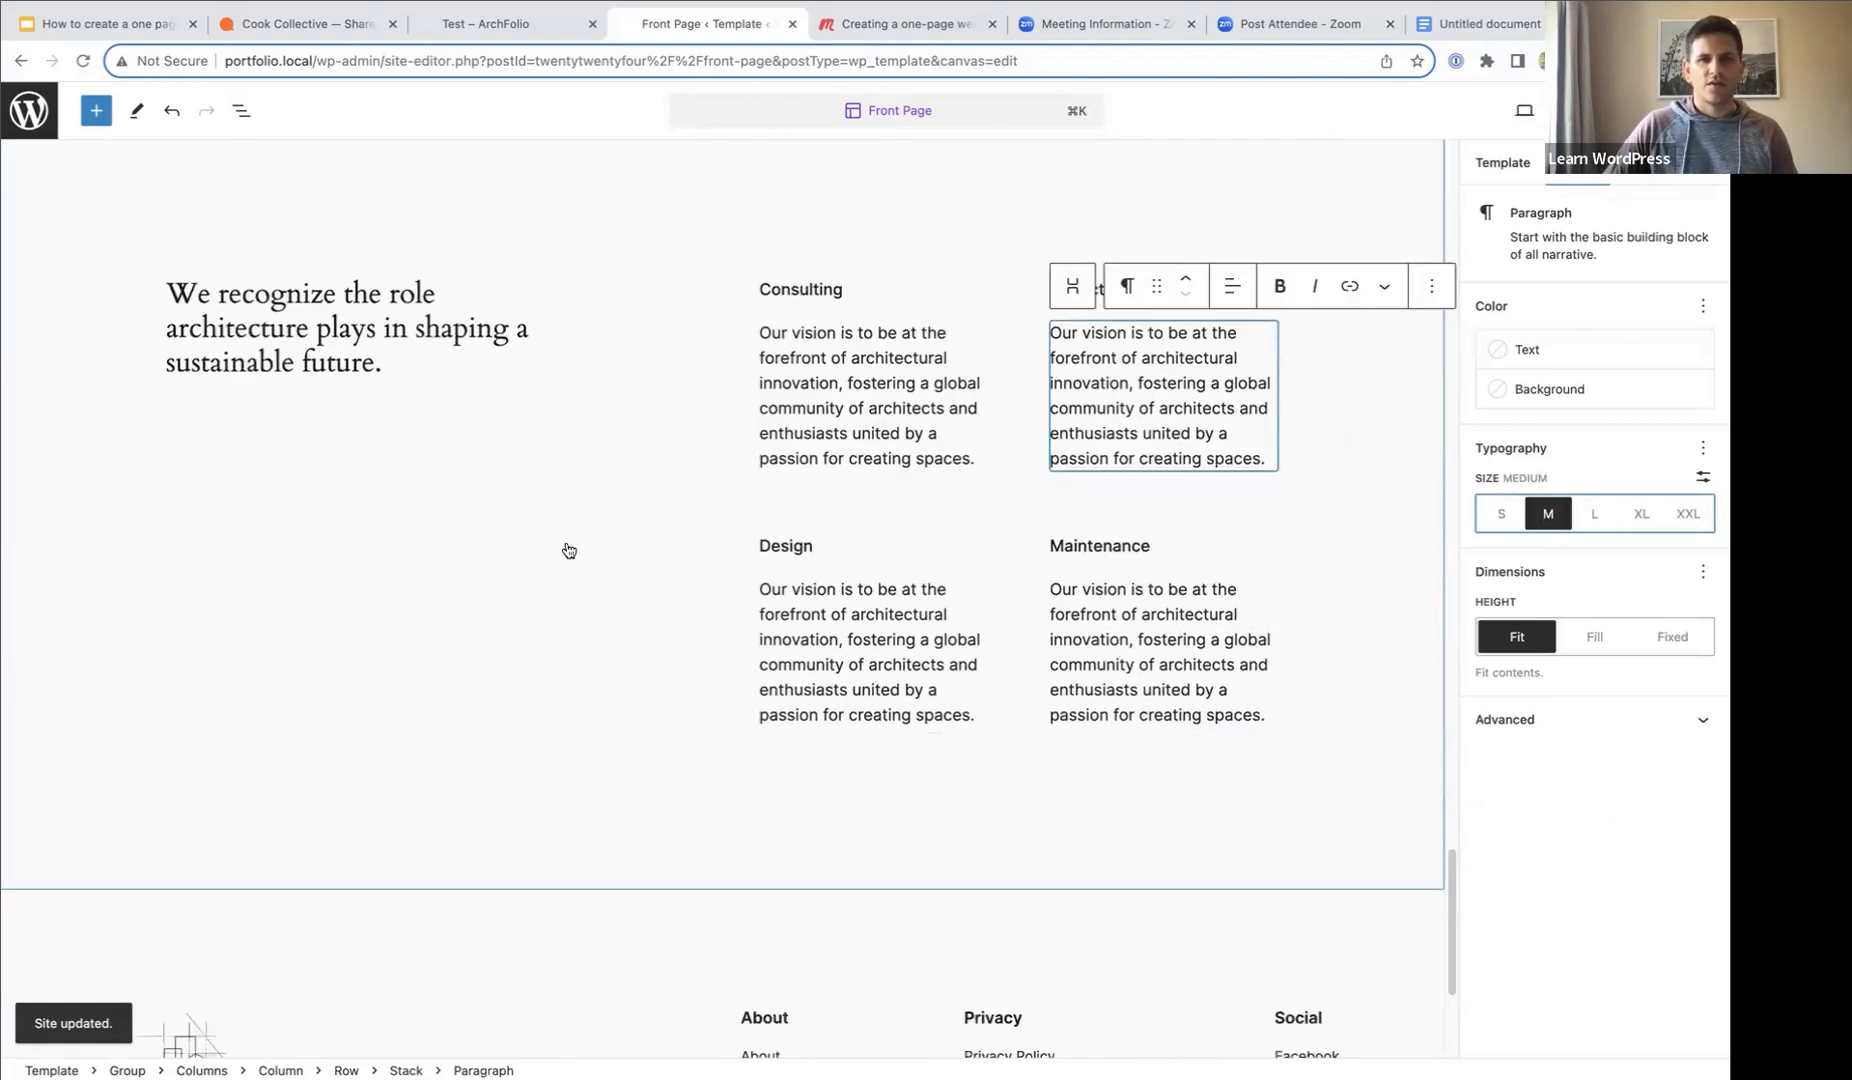
scroll(545, 545, "up", 7)
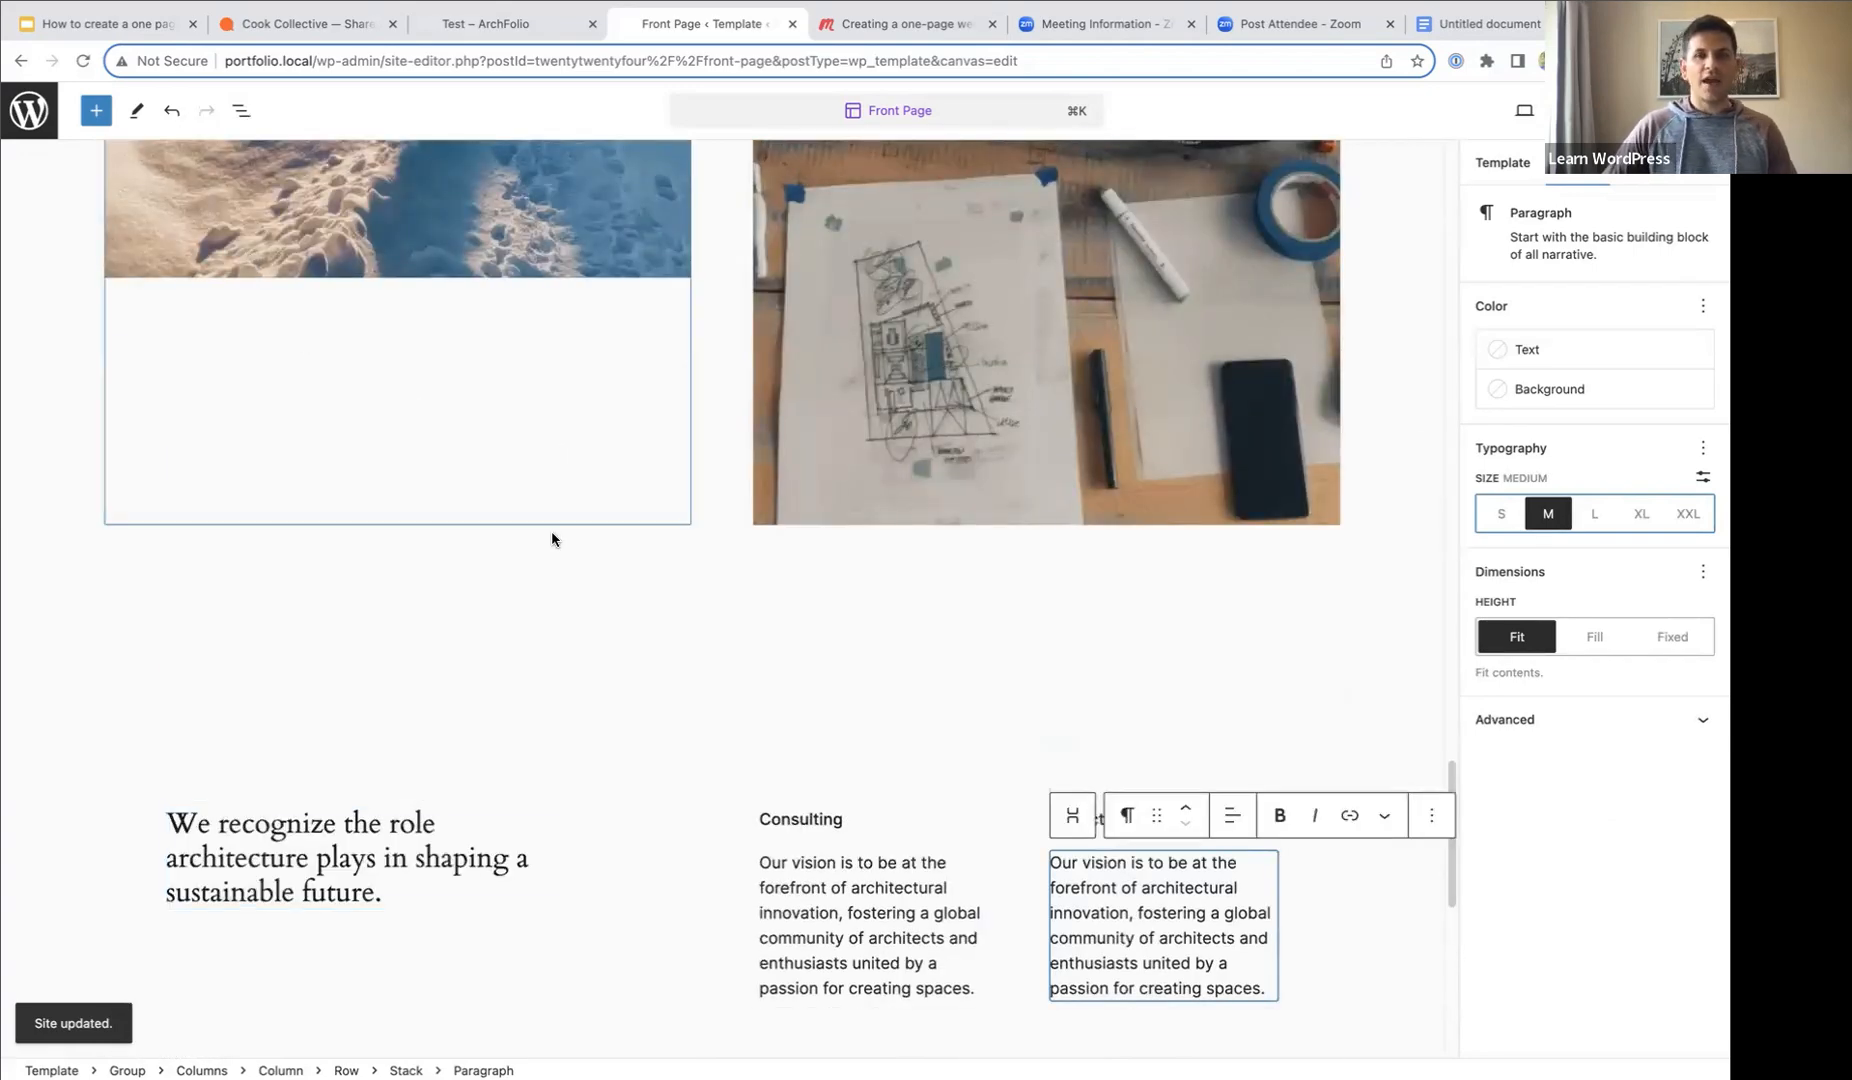
scroll(555, 535, "up", 12)
scroll(558, 543, "up", 10)
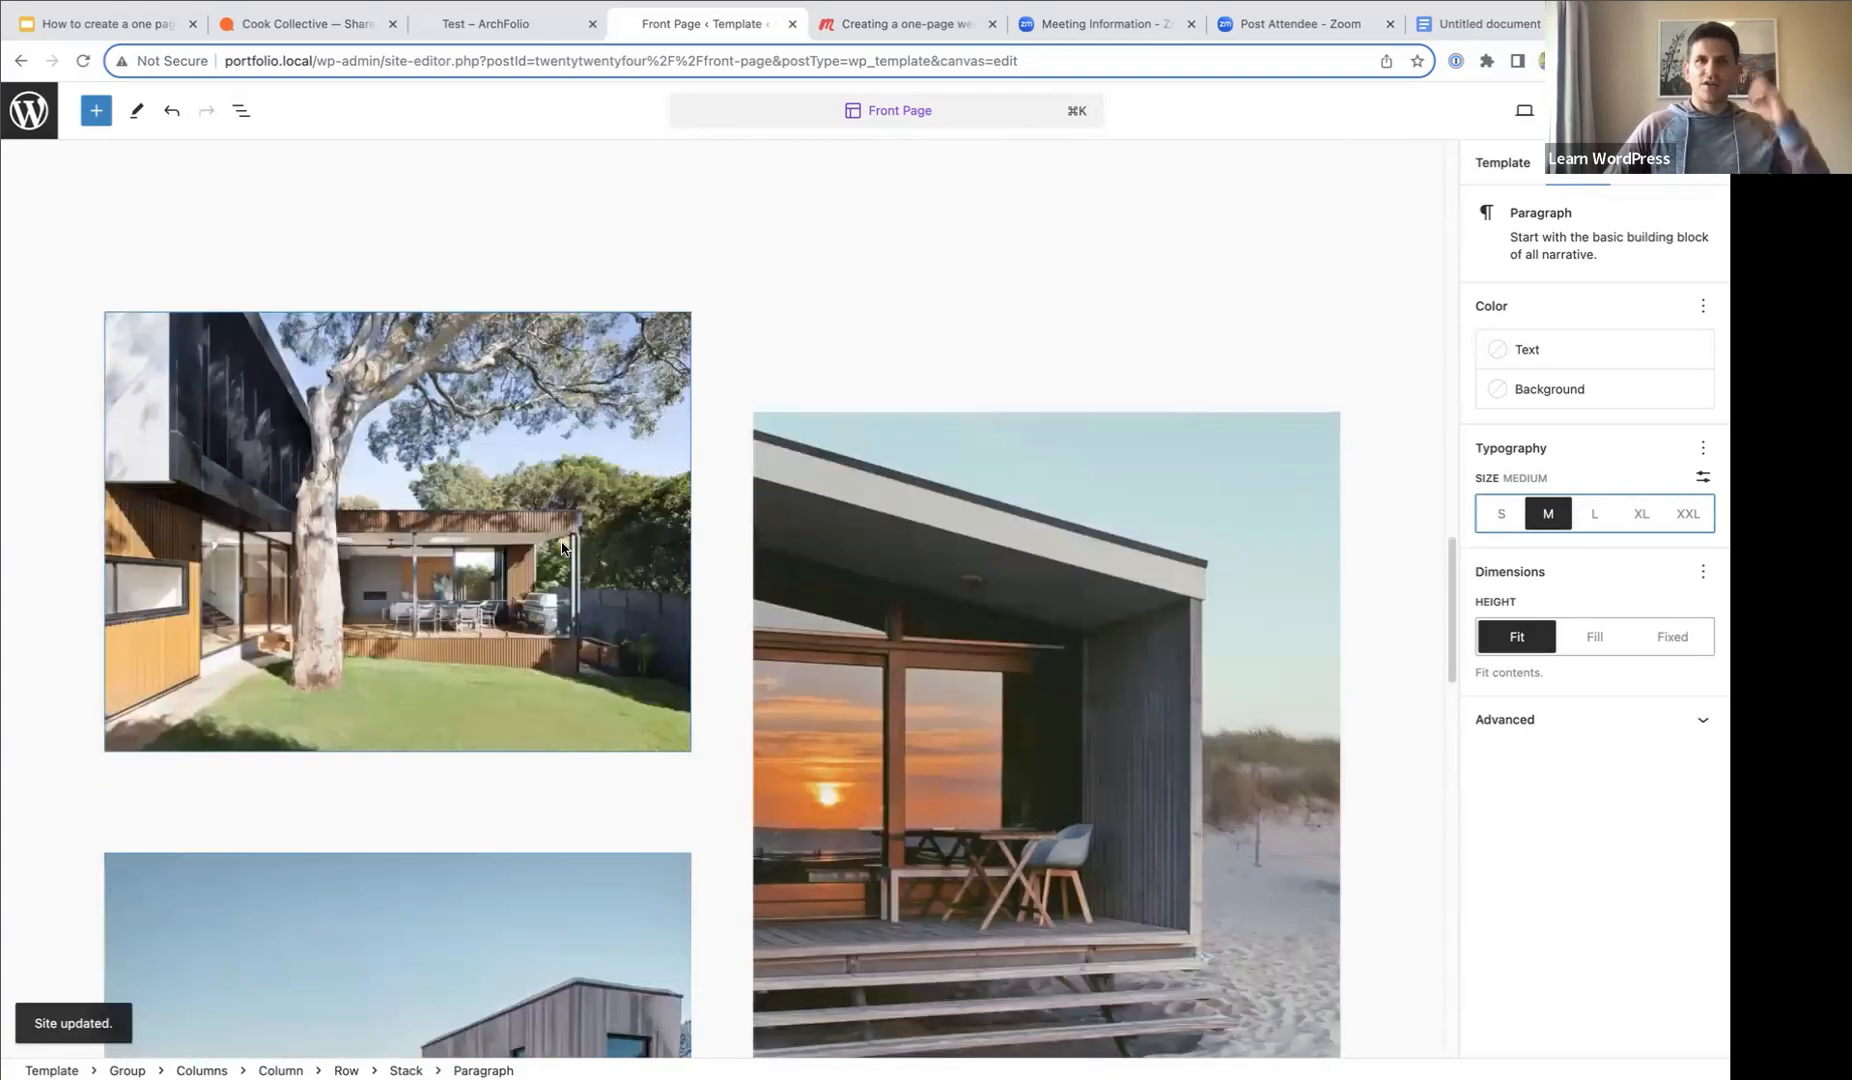
scroll(500, 530, "up", 2)
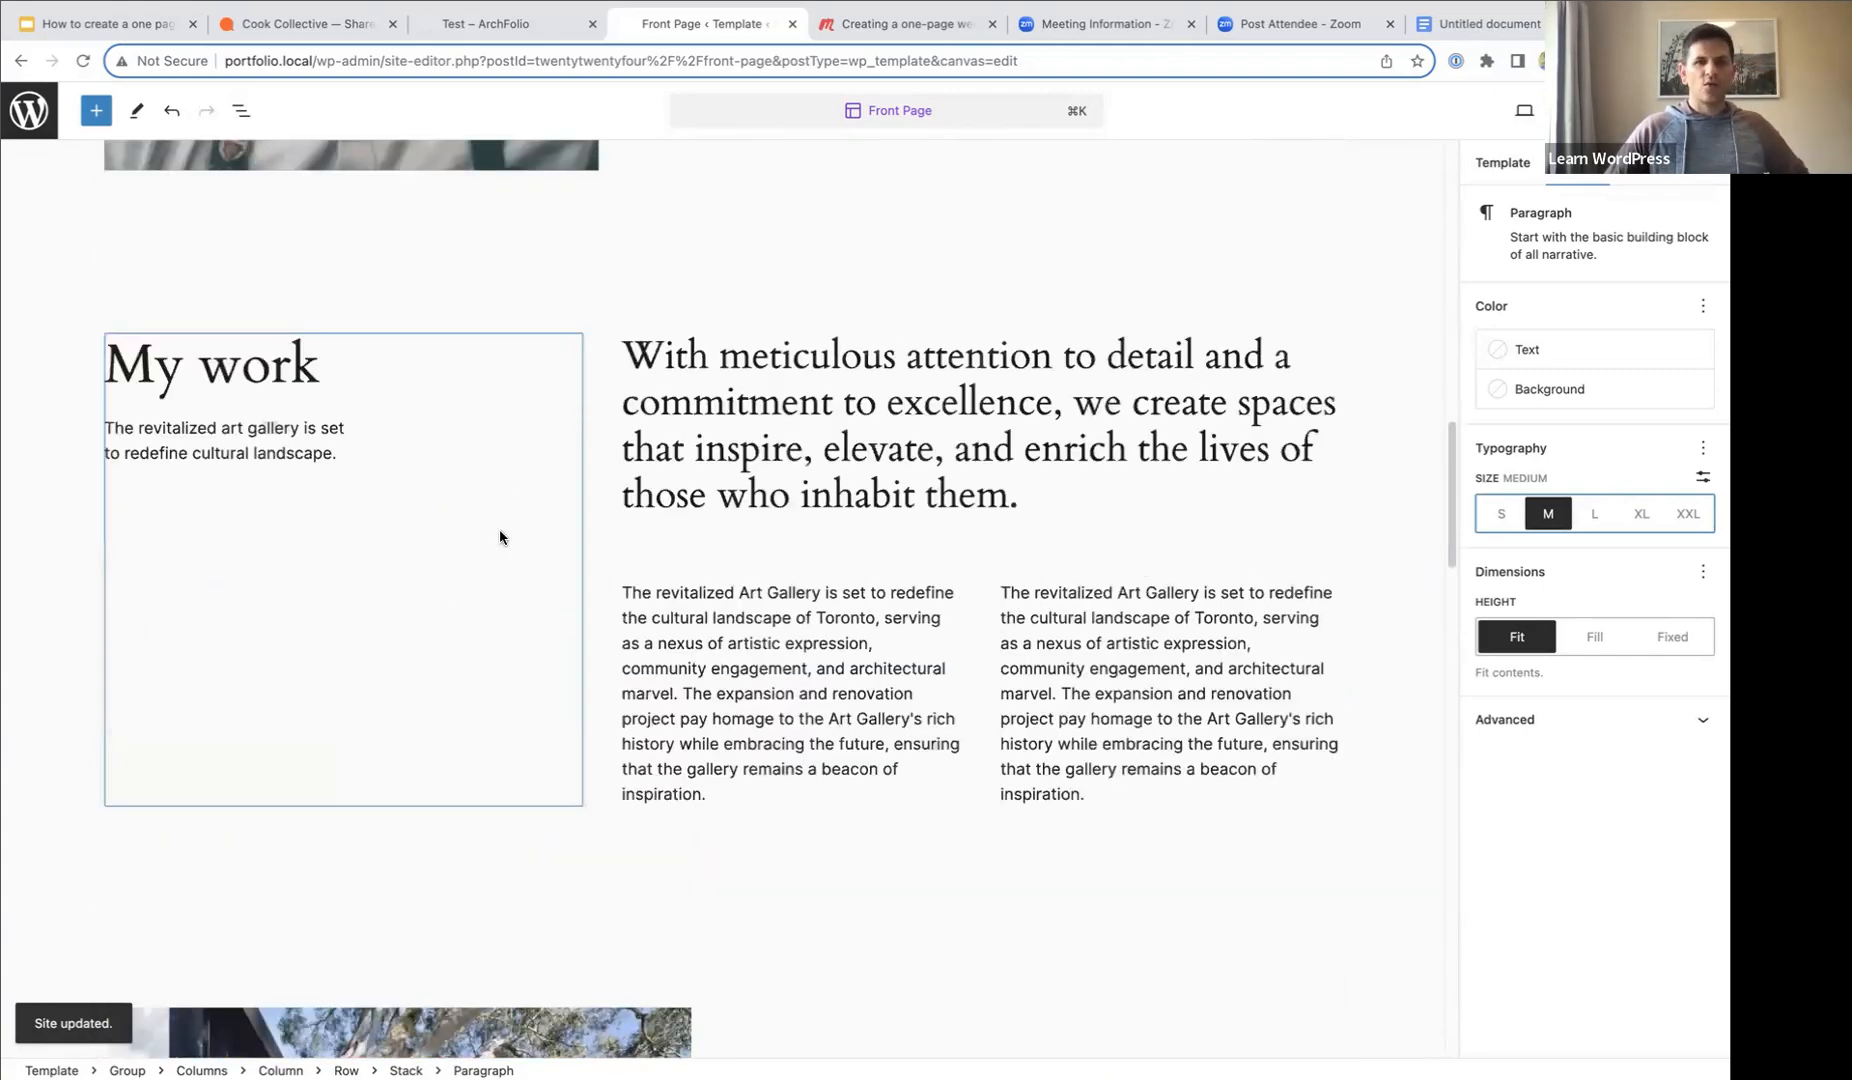
scroll(963, 416, "down", 2)
scroll(878, 487, "down", 15)
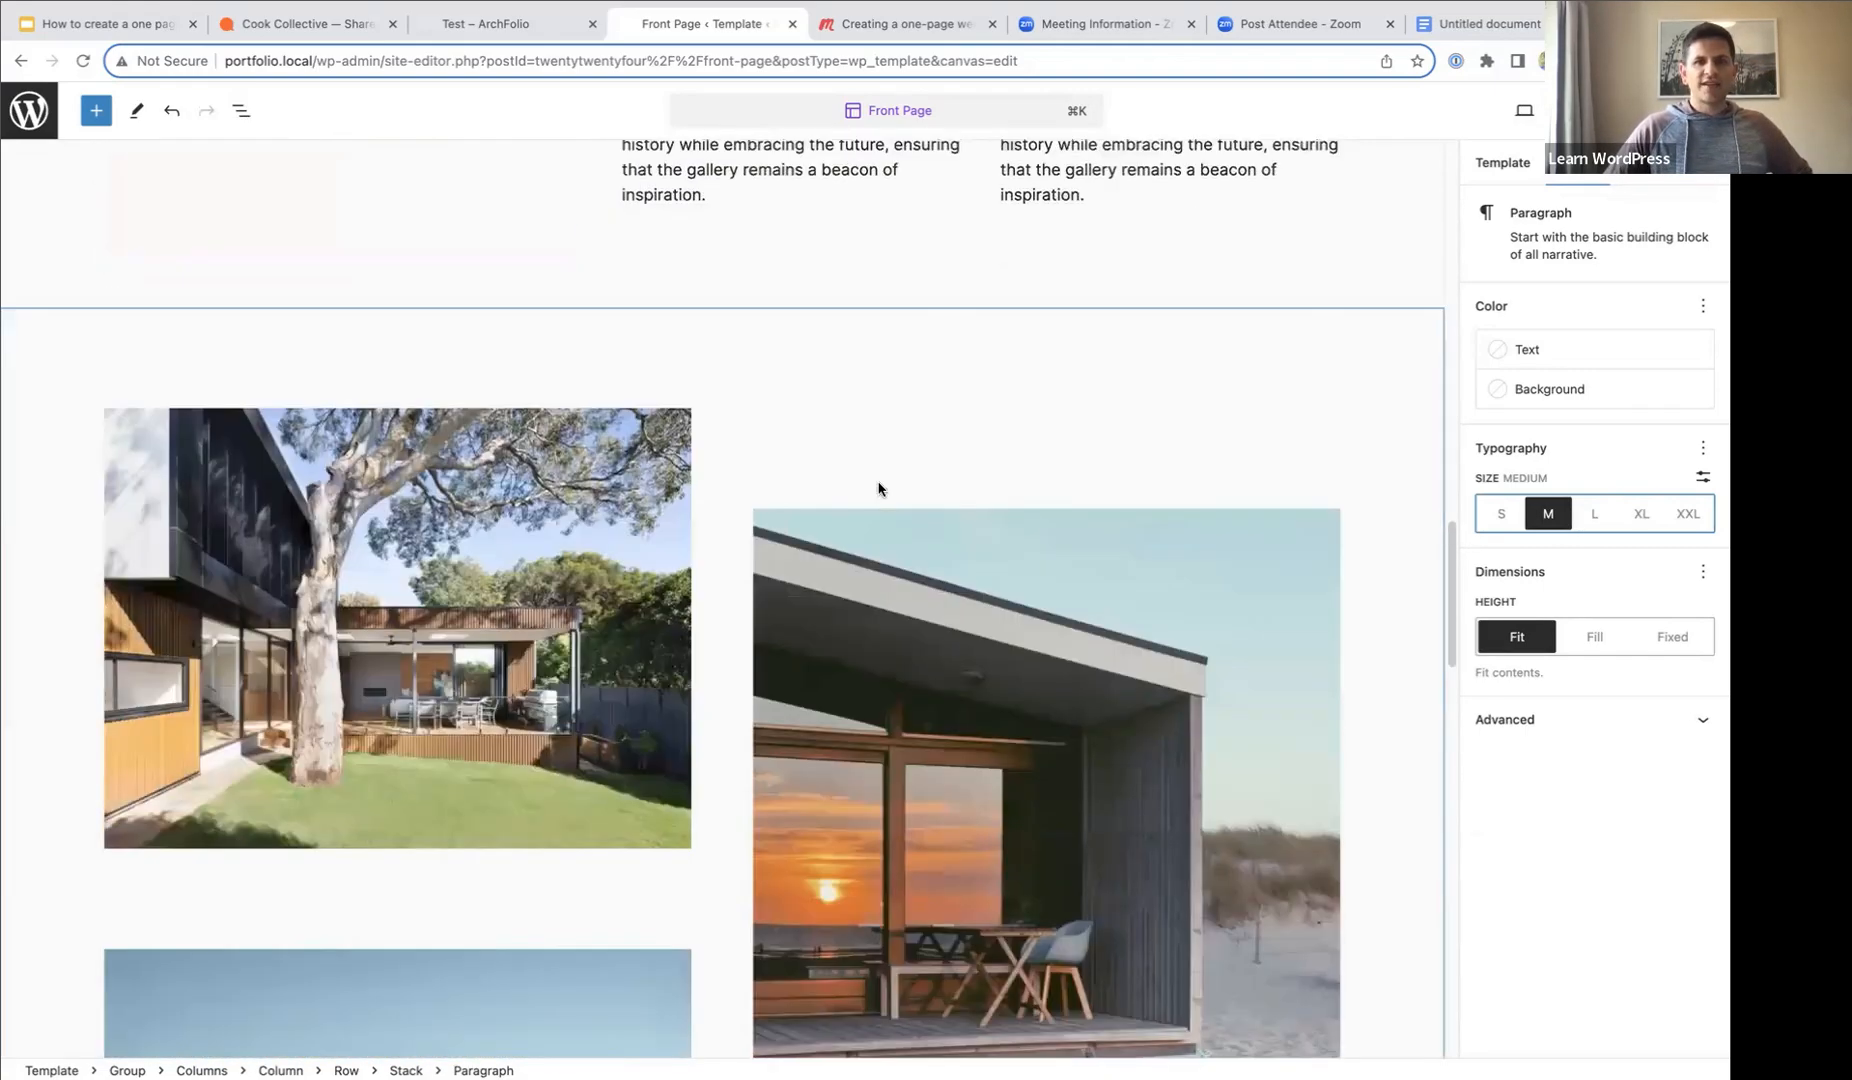
scroll(878, 487, "down", 7)
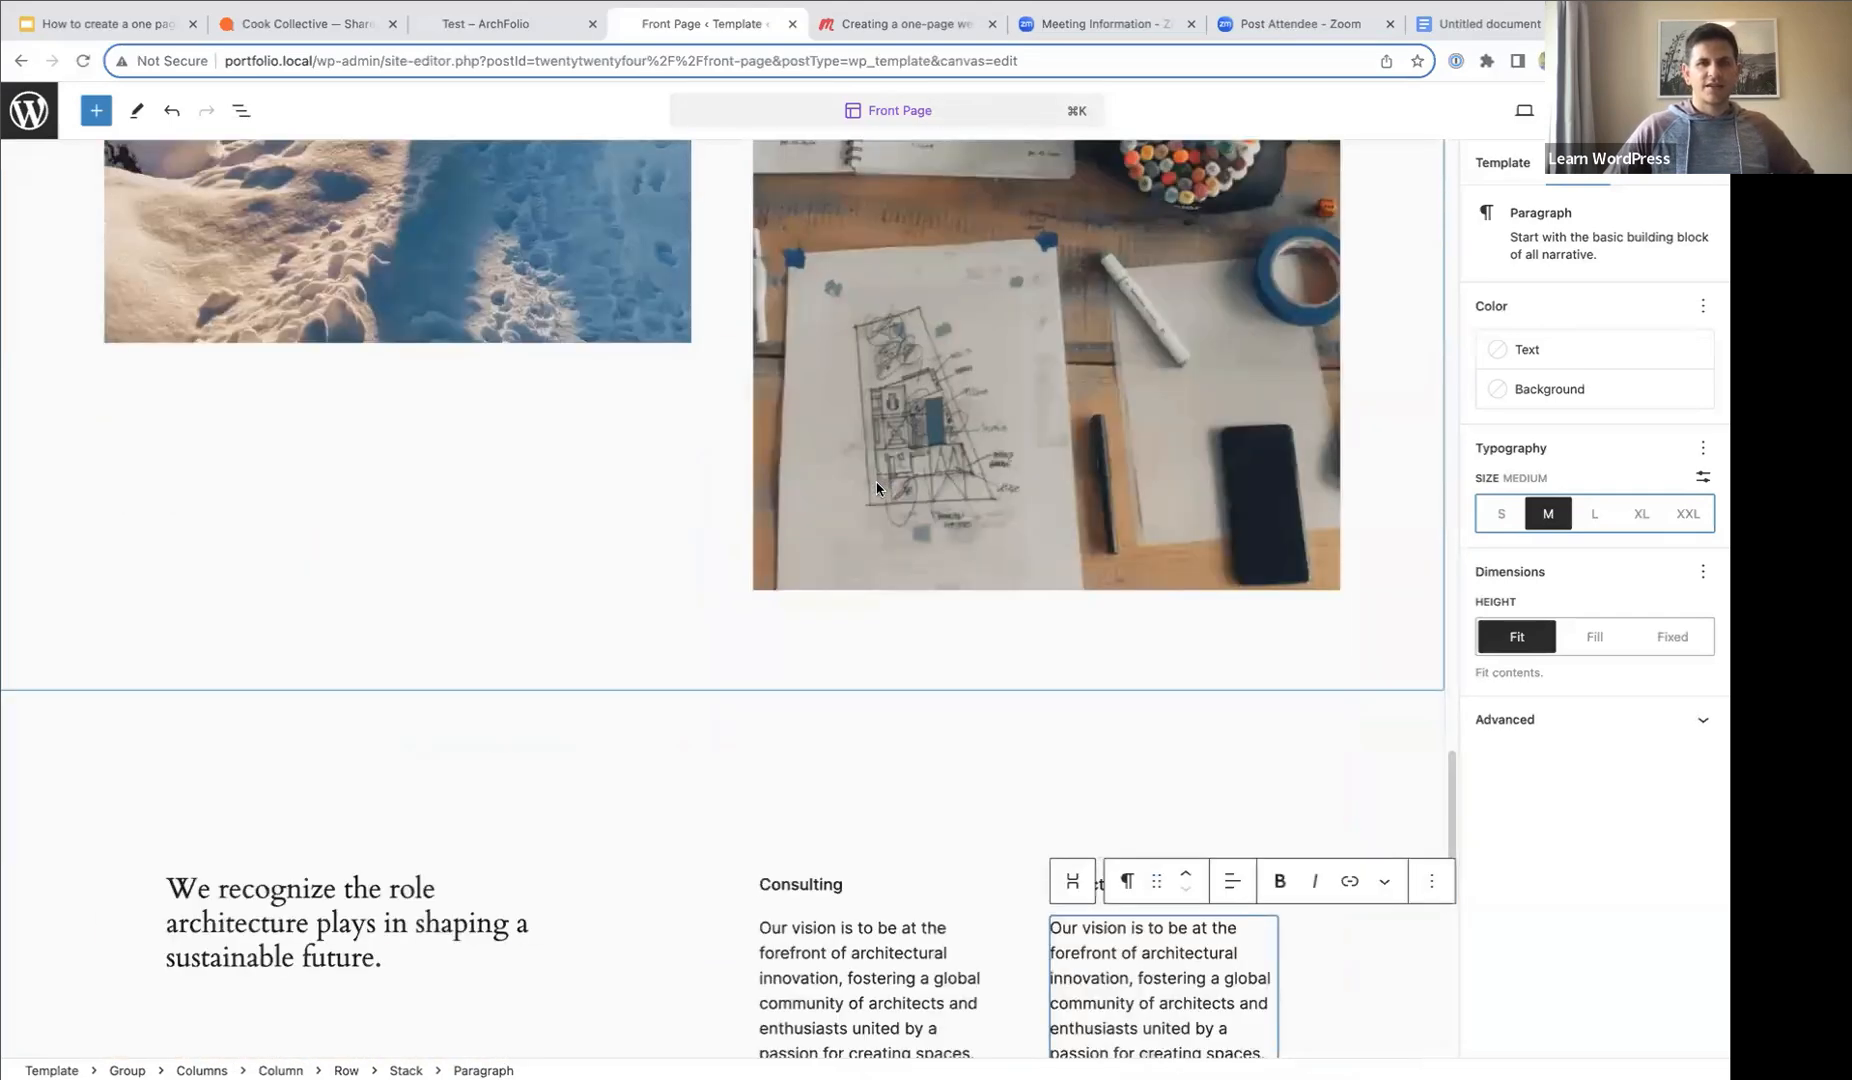
- Combine the My work group, the Portfolio Images group and the services group into a single parent group
left_click(240, 111)
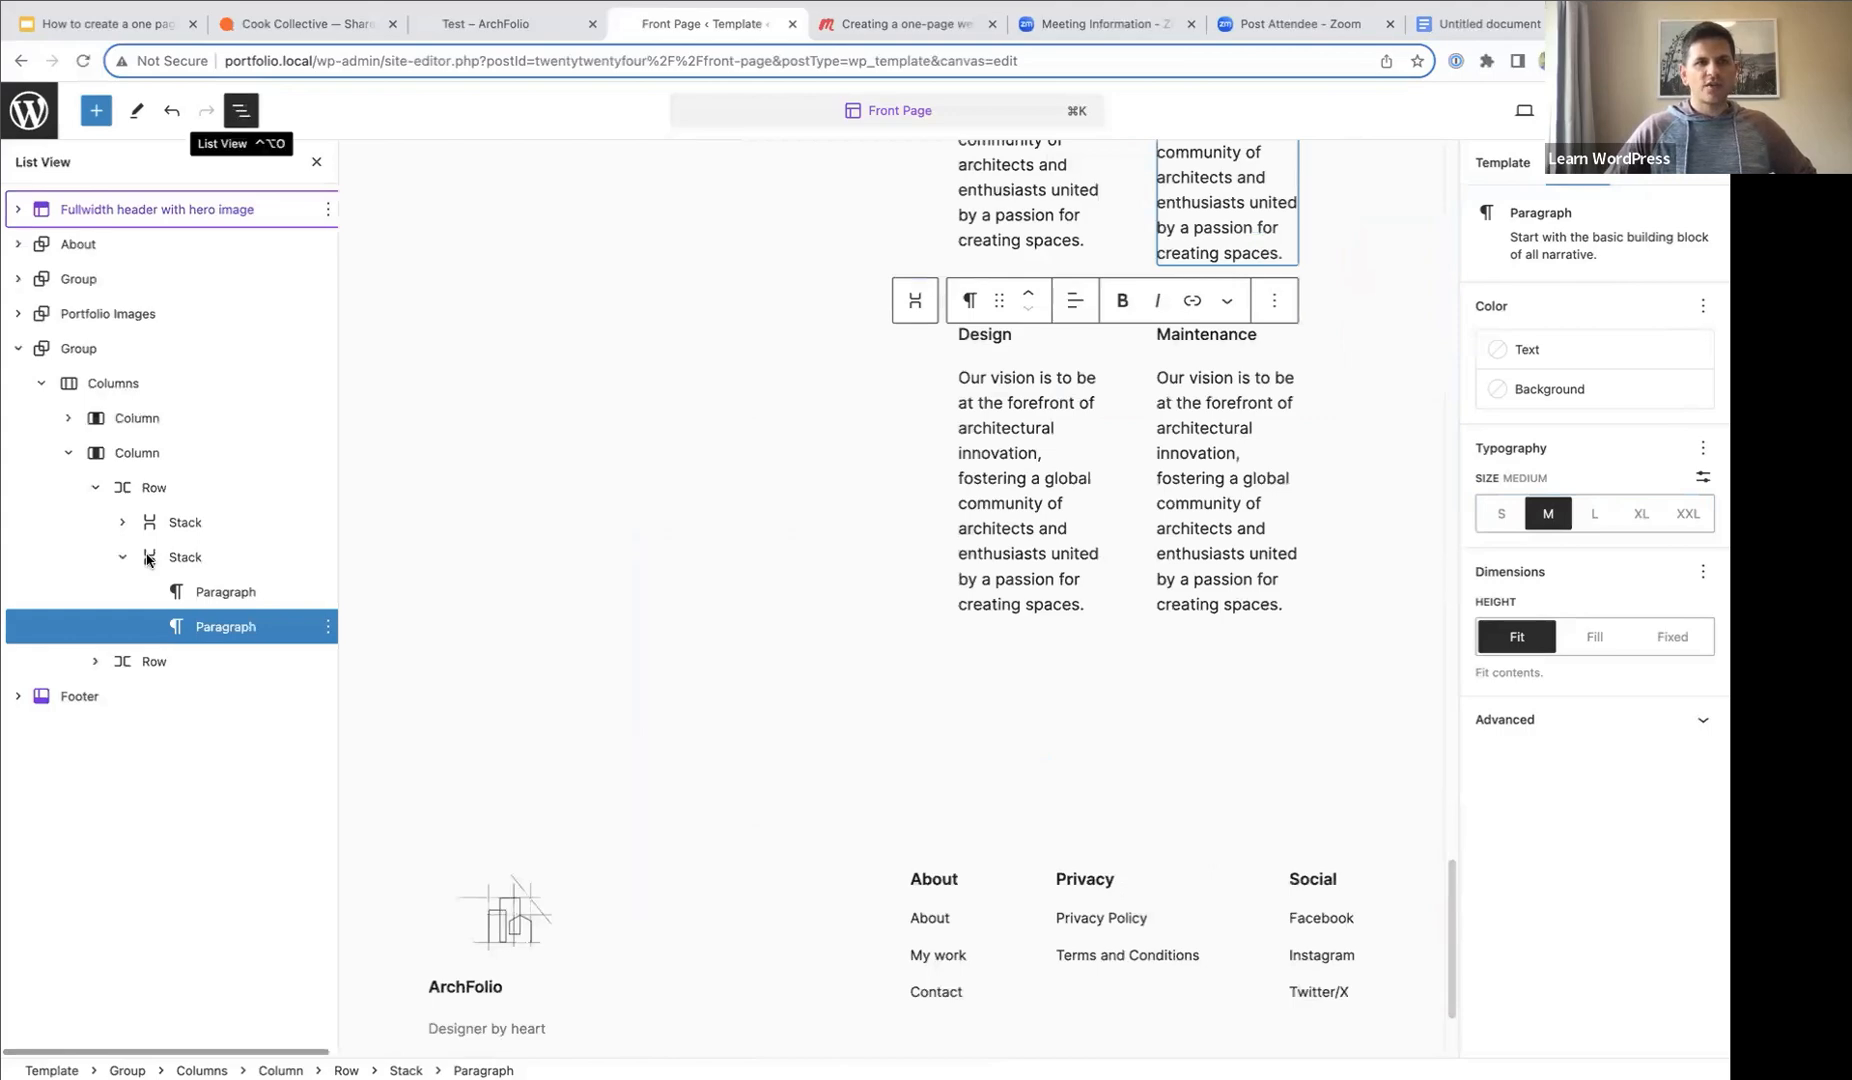
left_click(18, 349)
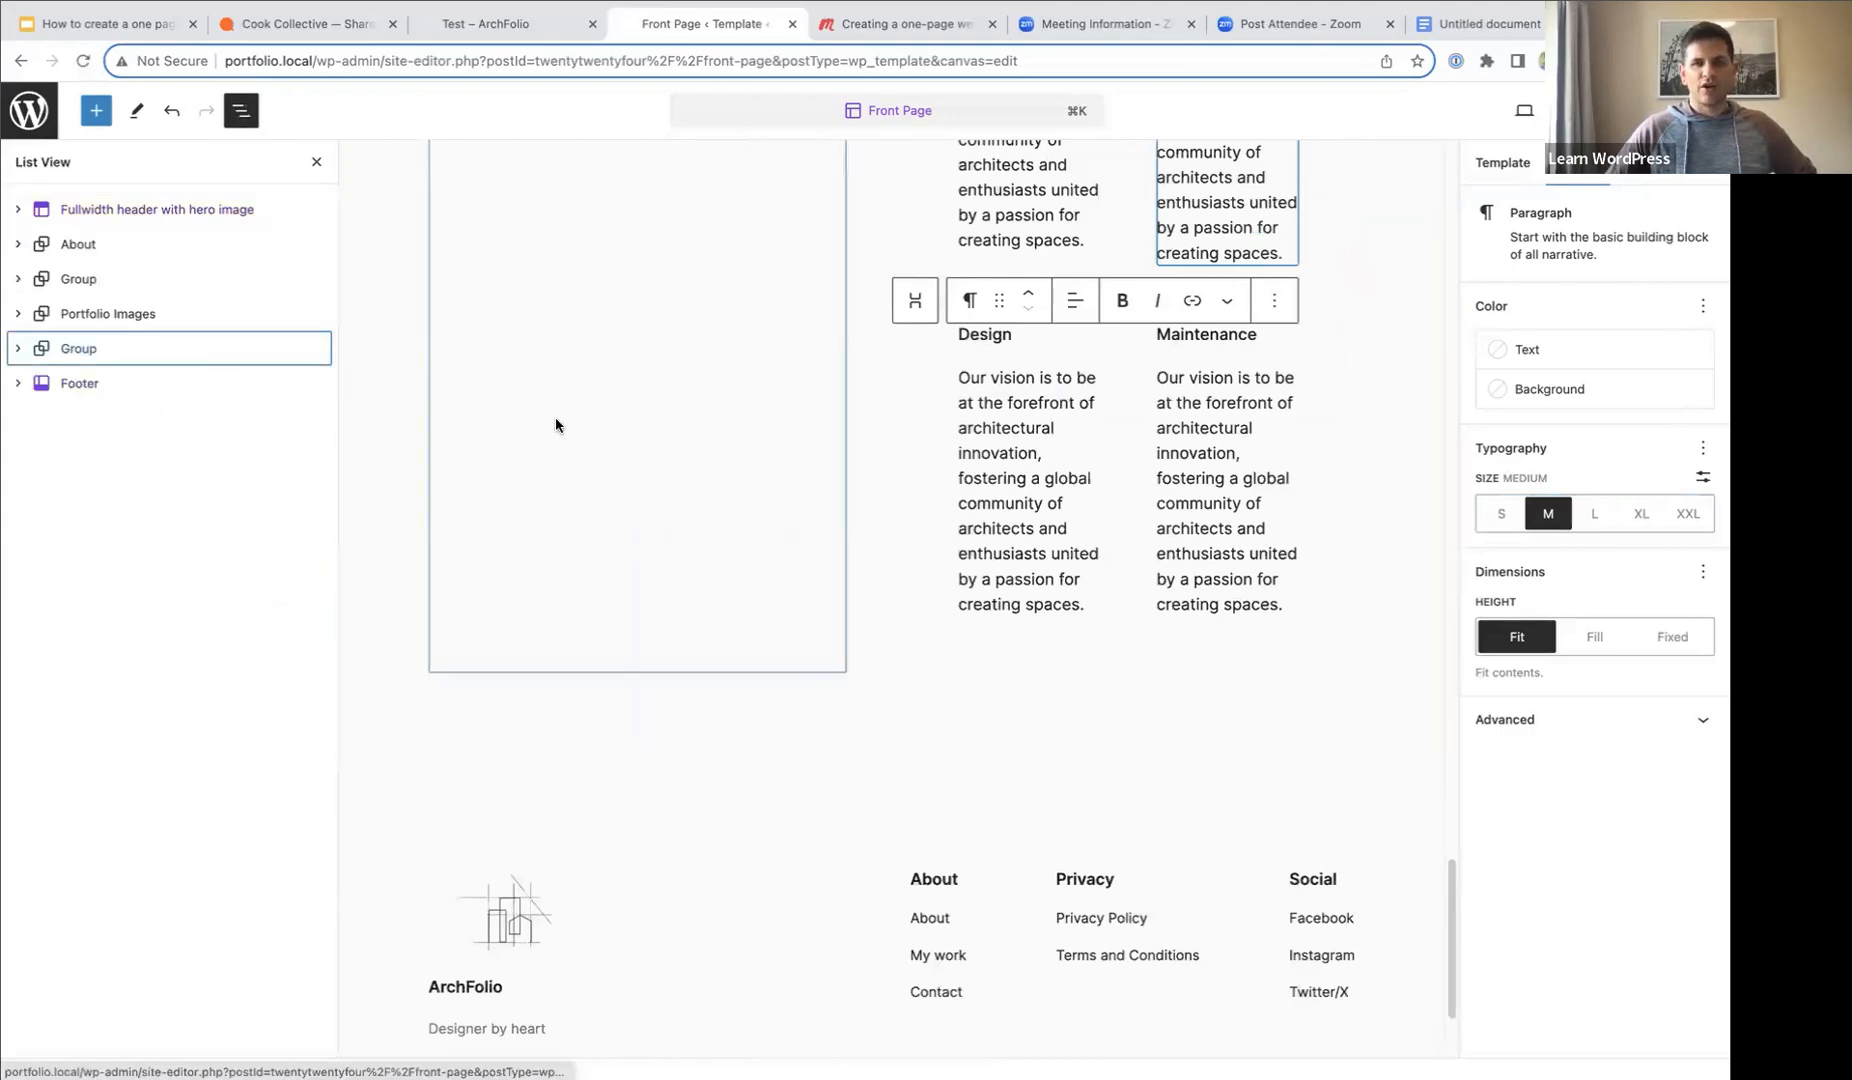
scroll(556, 417, "up", 8)
scroll(553, 435, "up", 12)
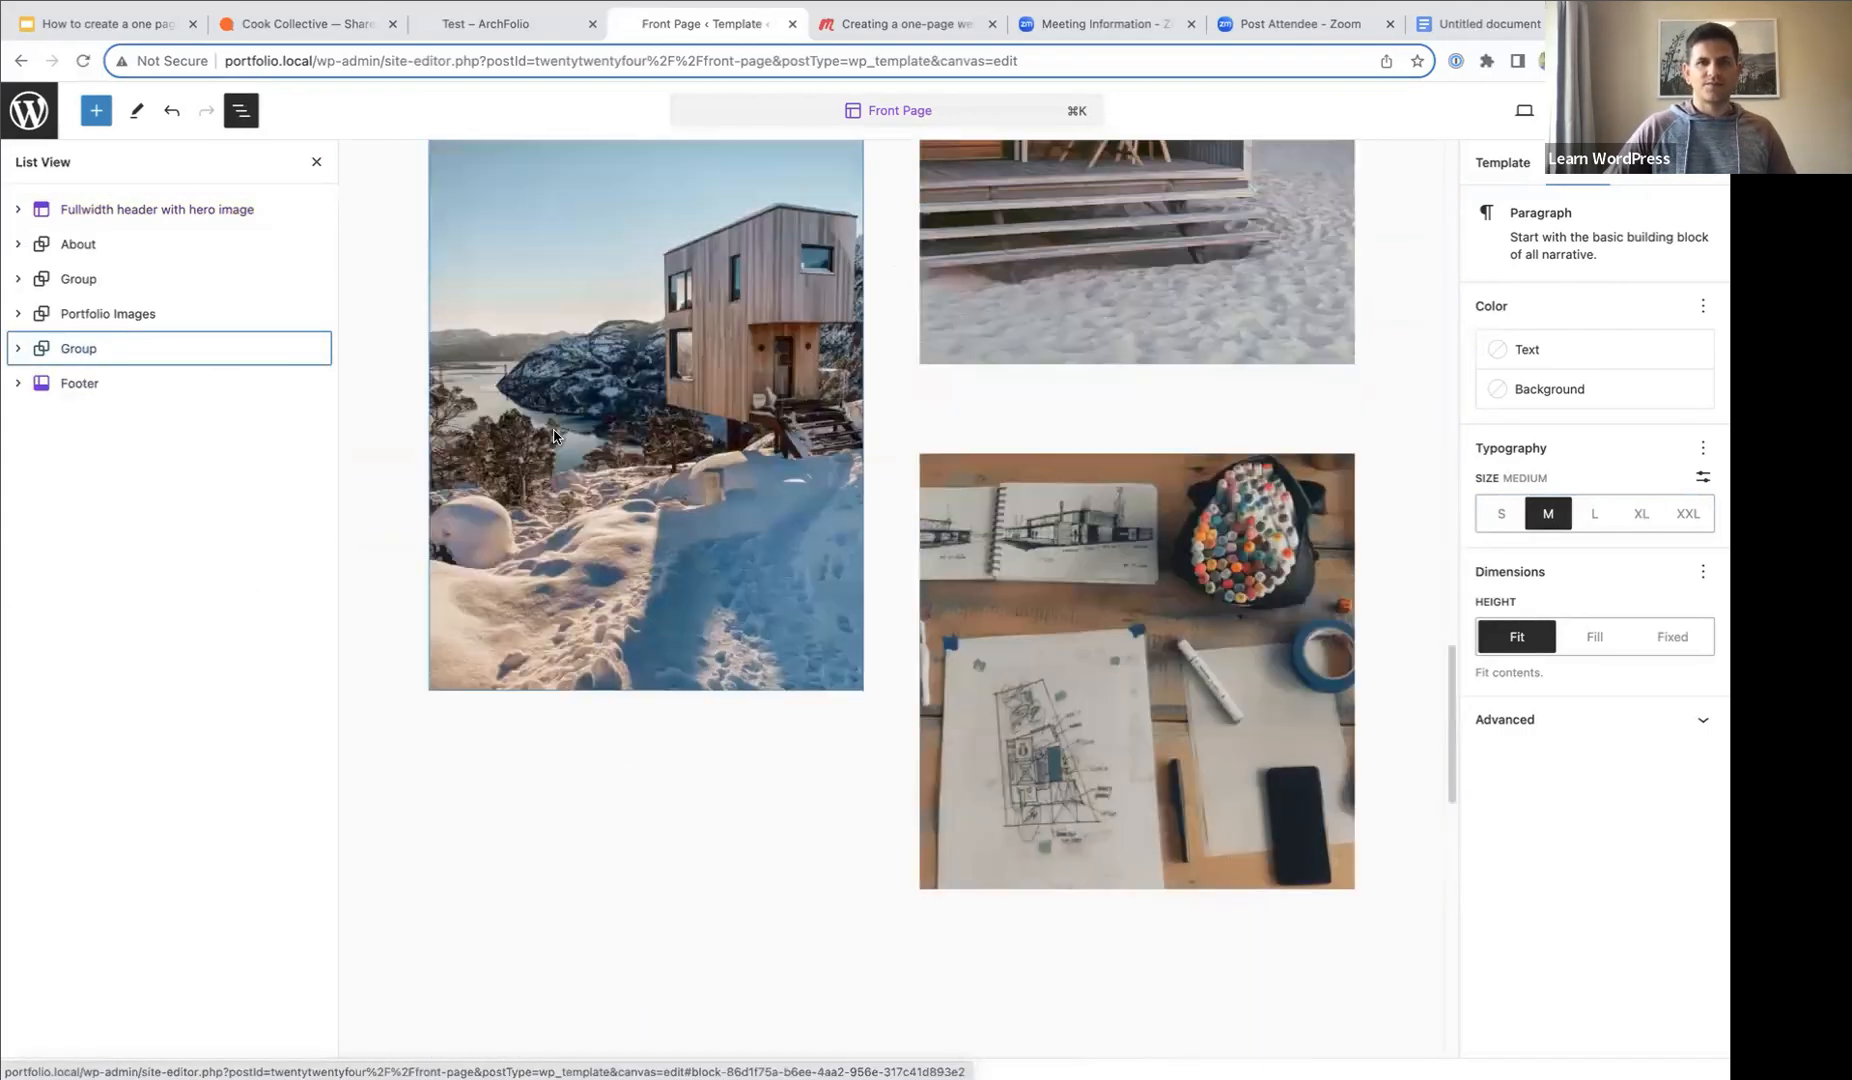
scroll(553, 430, "up", 8)
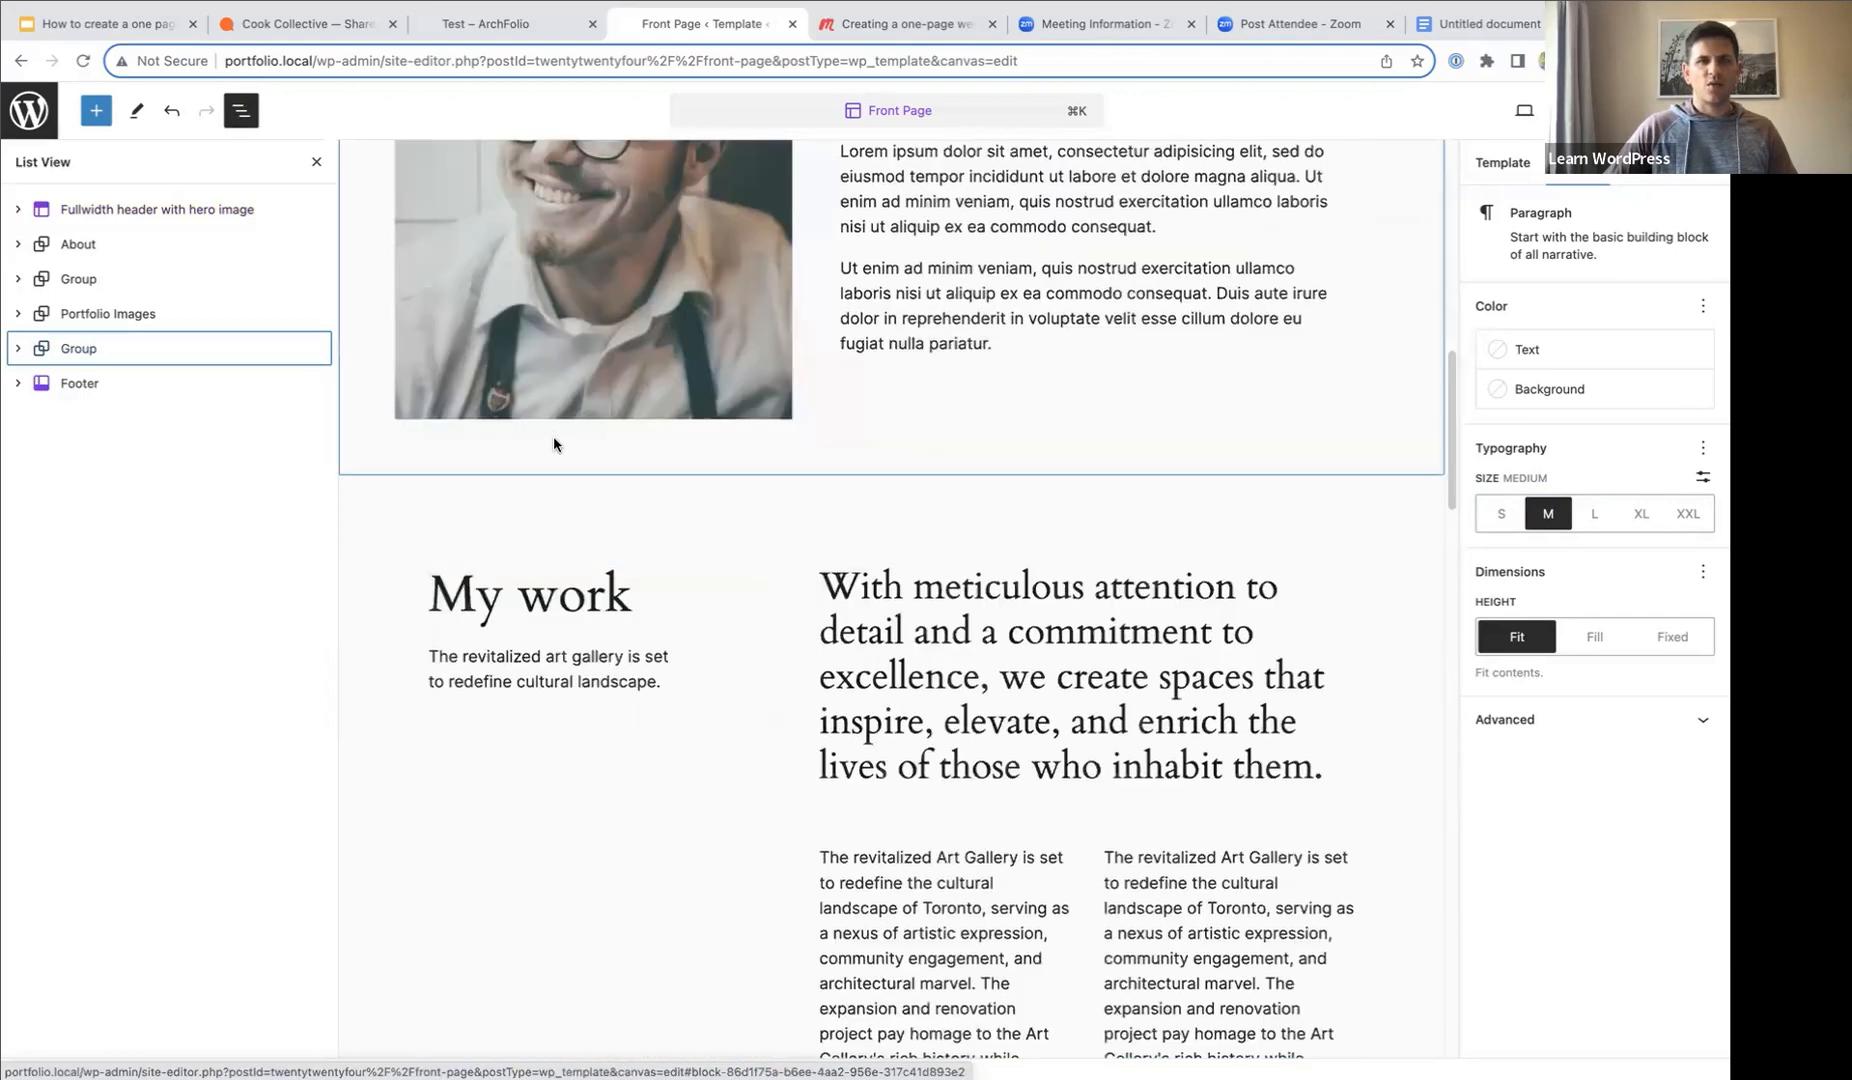
left_click(66, 352)
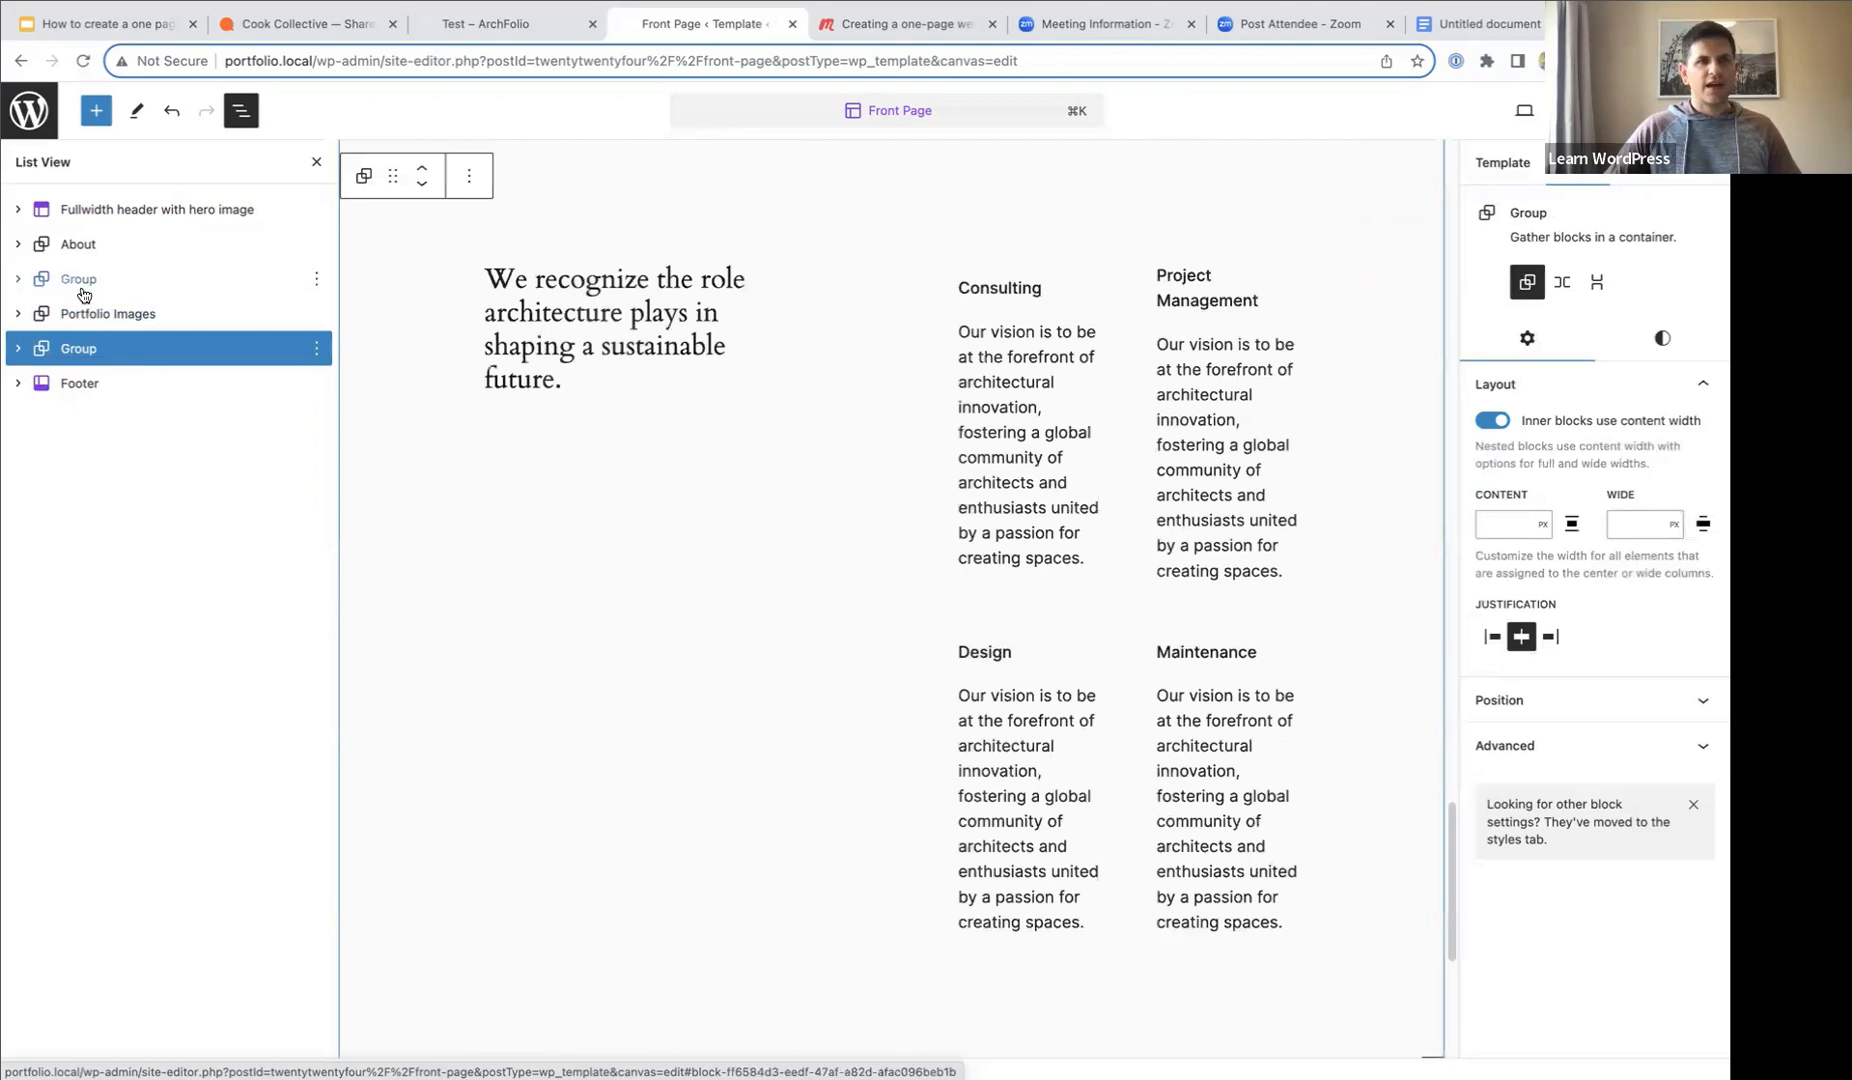
left_click(78, 282, "shift")
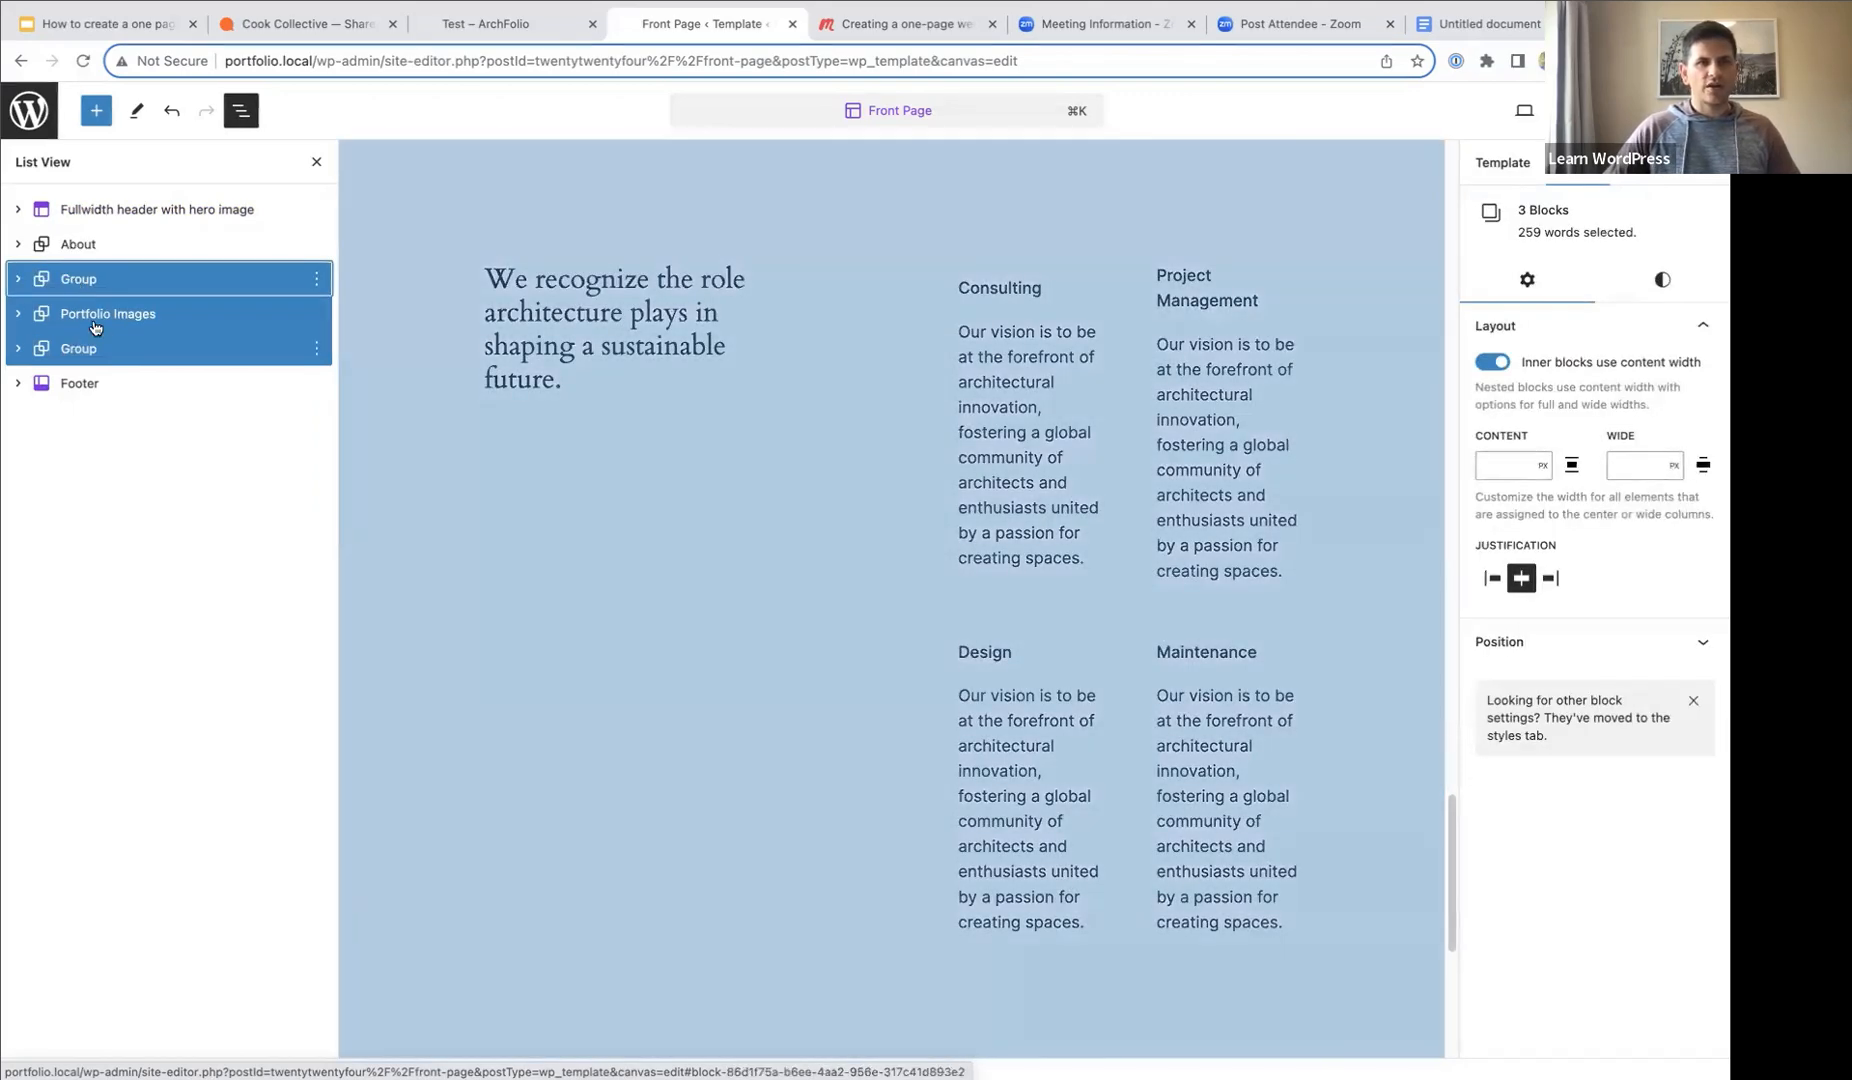
scroll(565, 370, "up", 7)
scroll(558, 374, "up", 15)
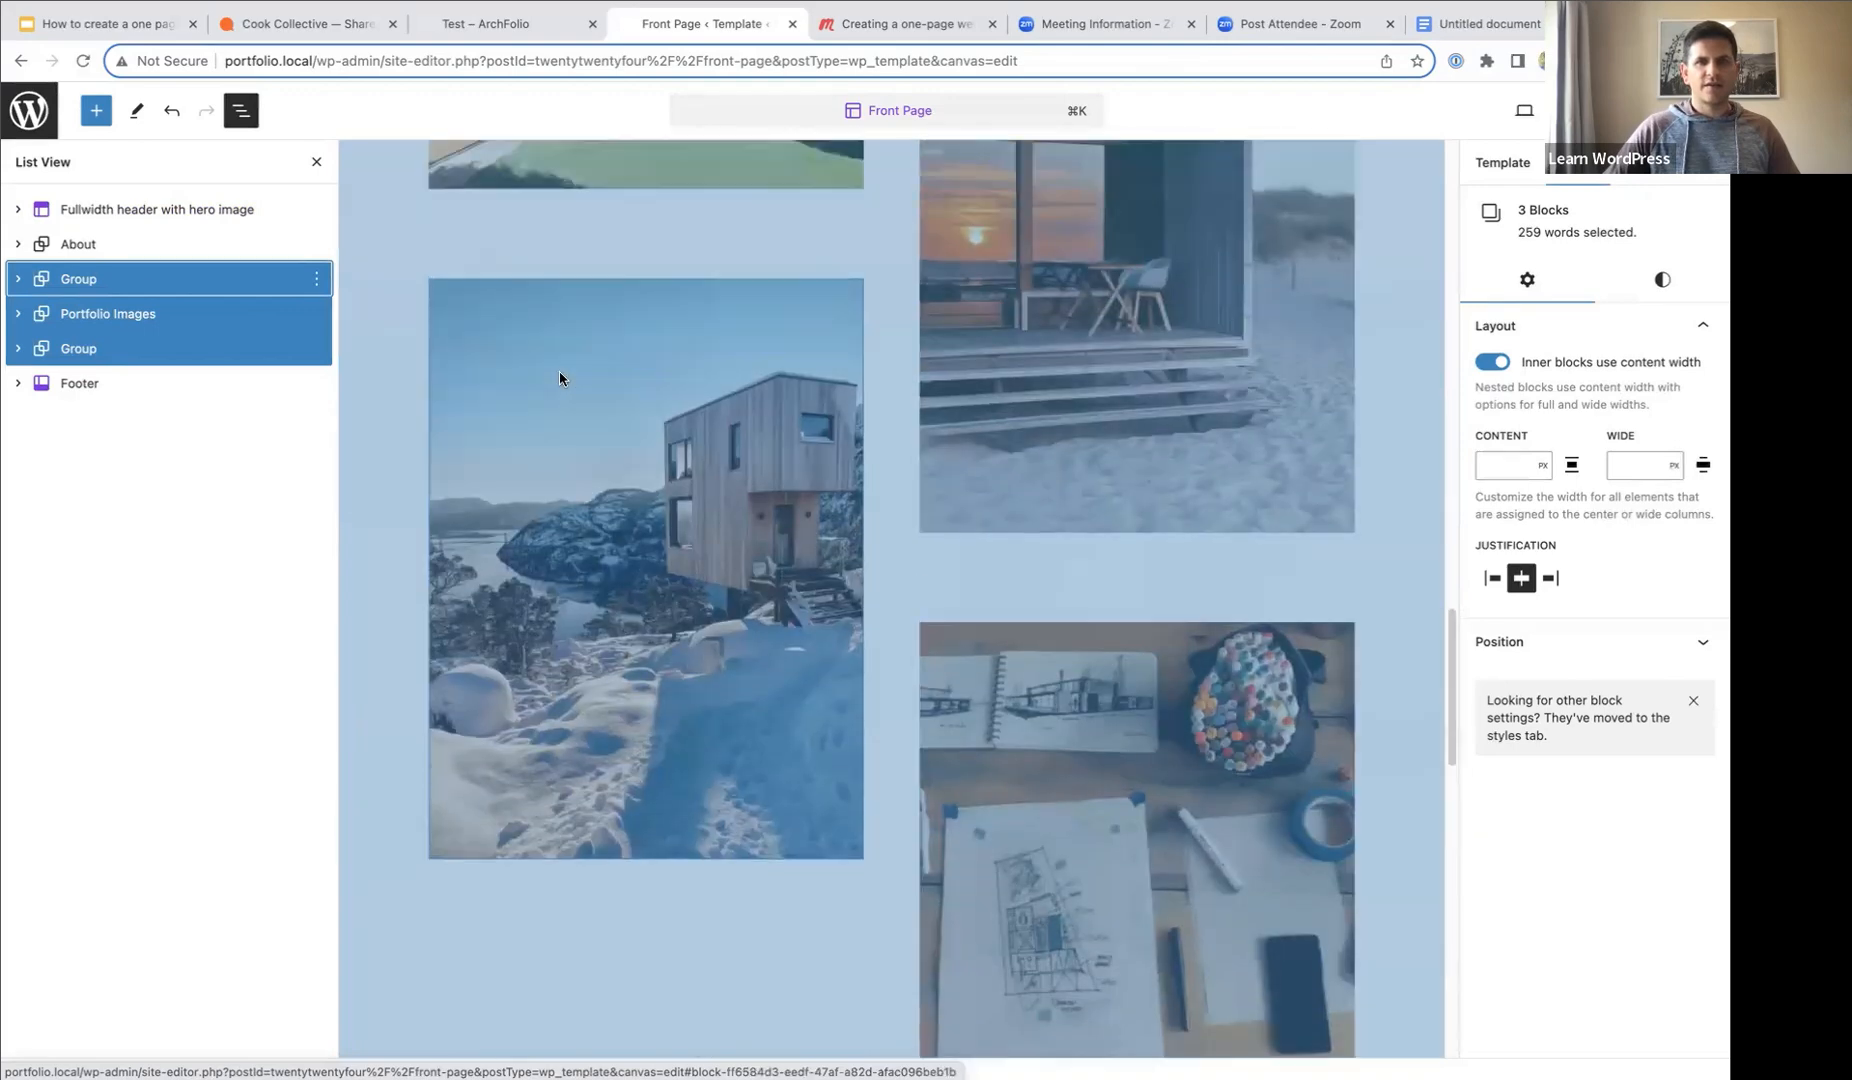
scroll(585, 500, "down", 15)
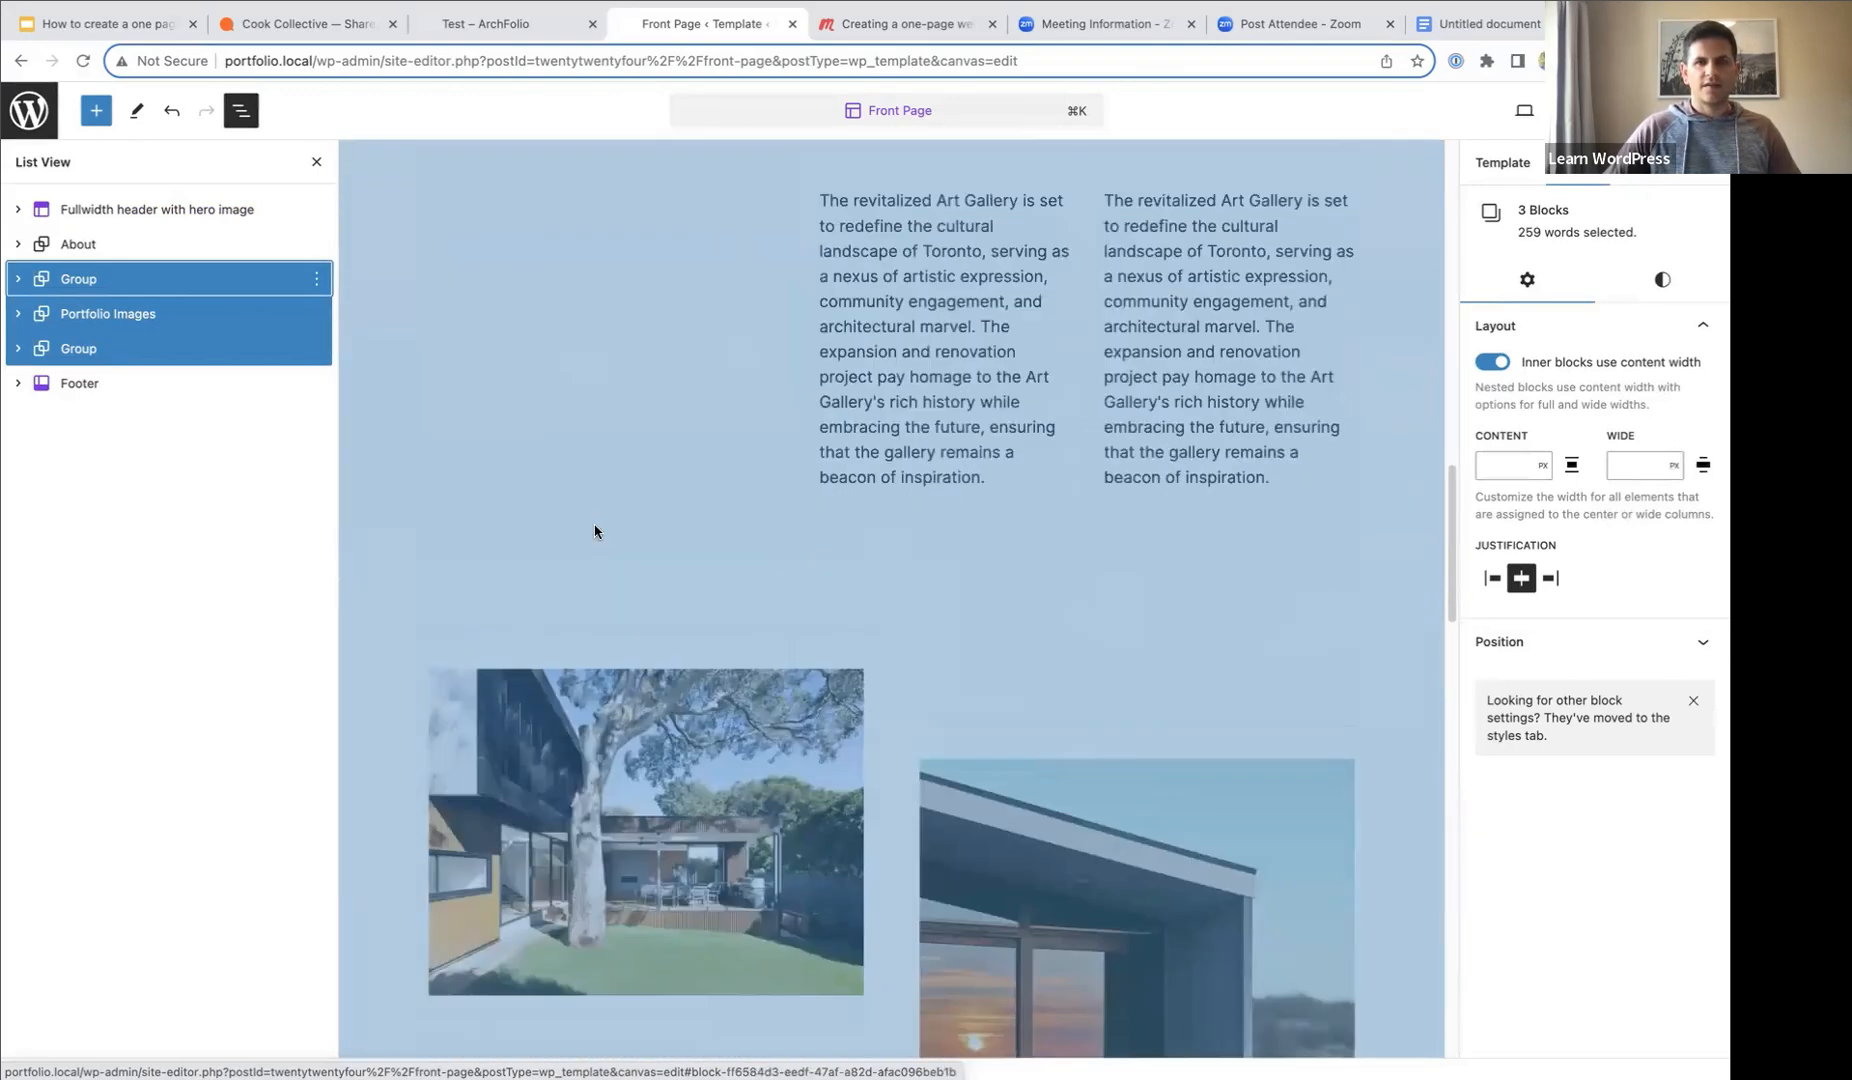
scroll(594, 527, "down", 10)
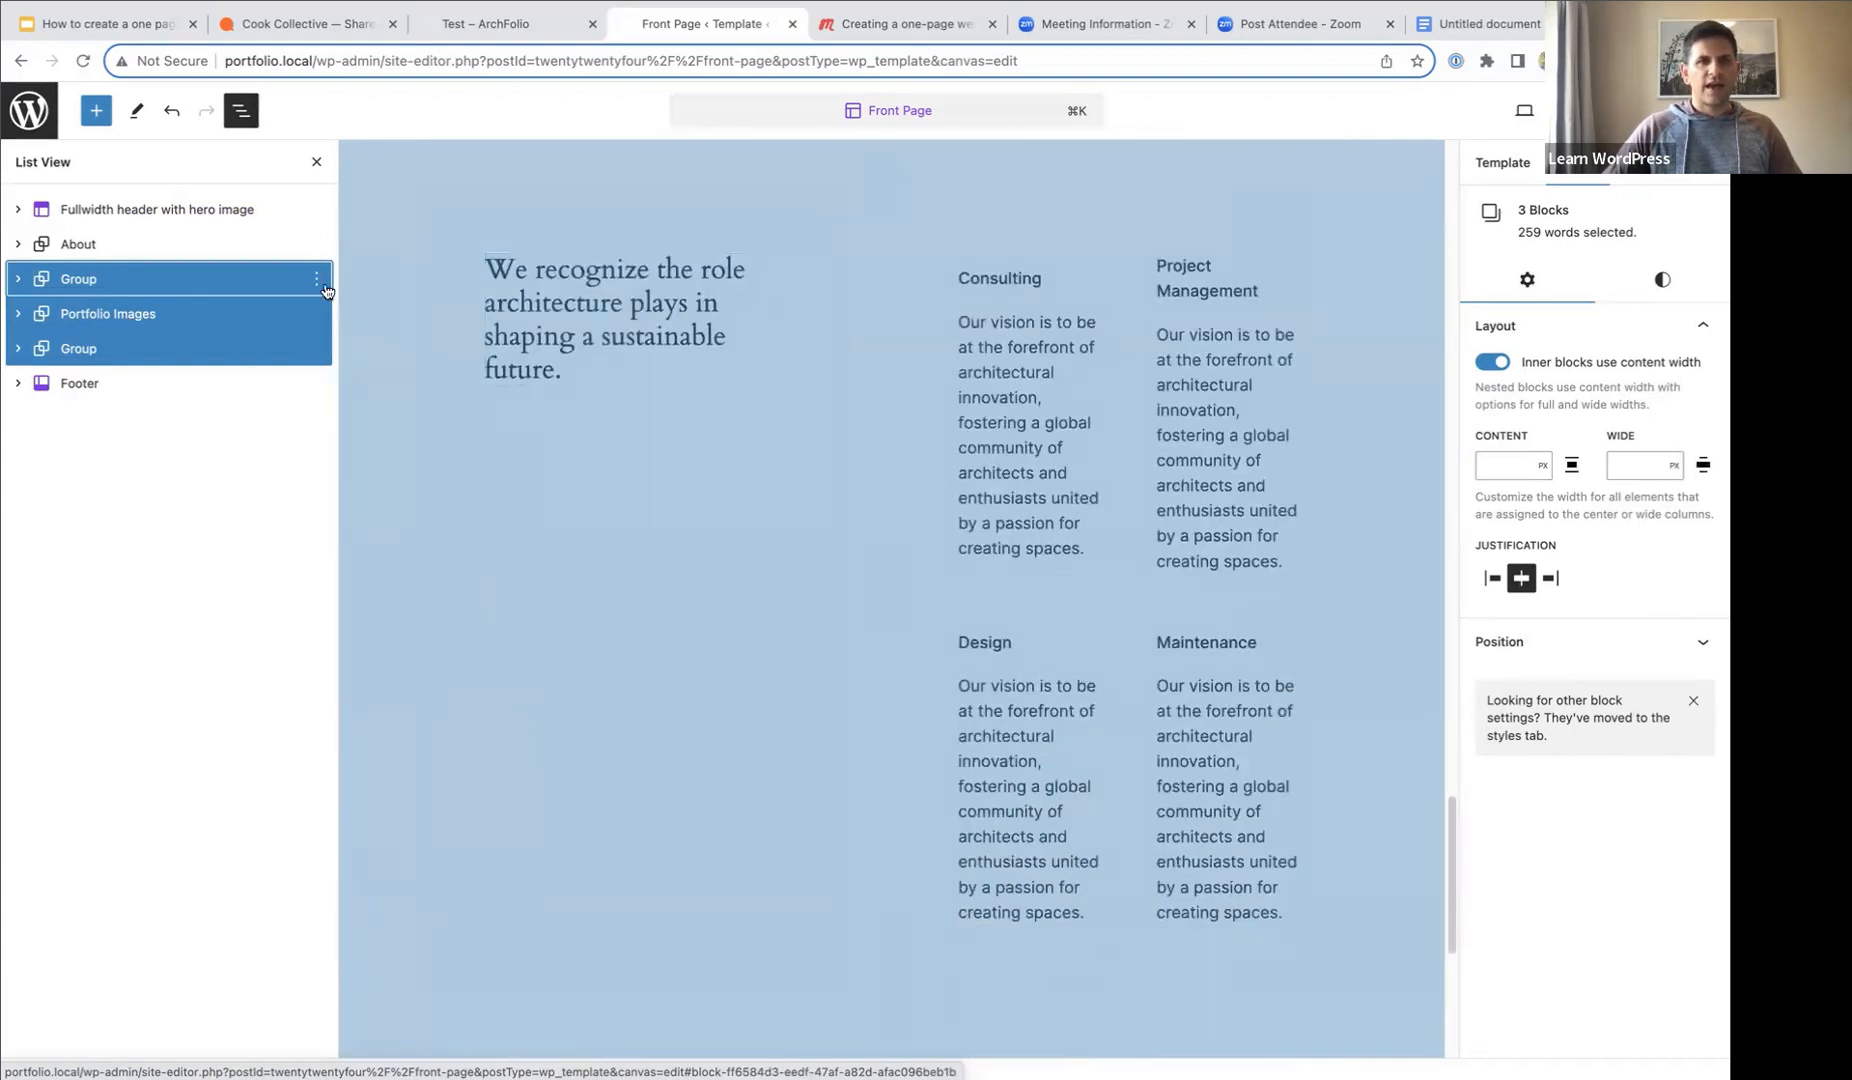
left_click(316, 279)
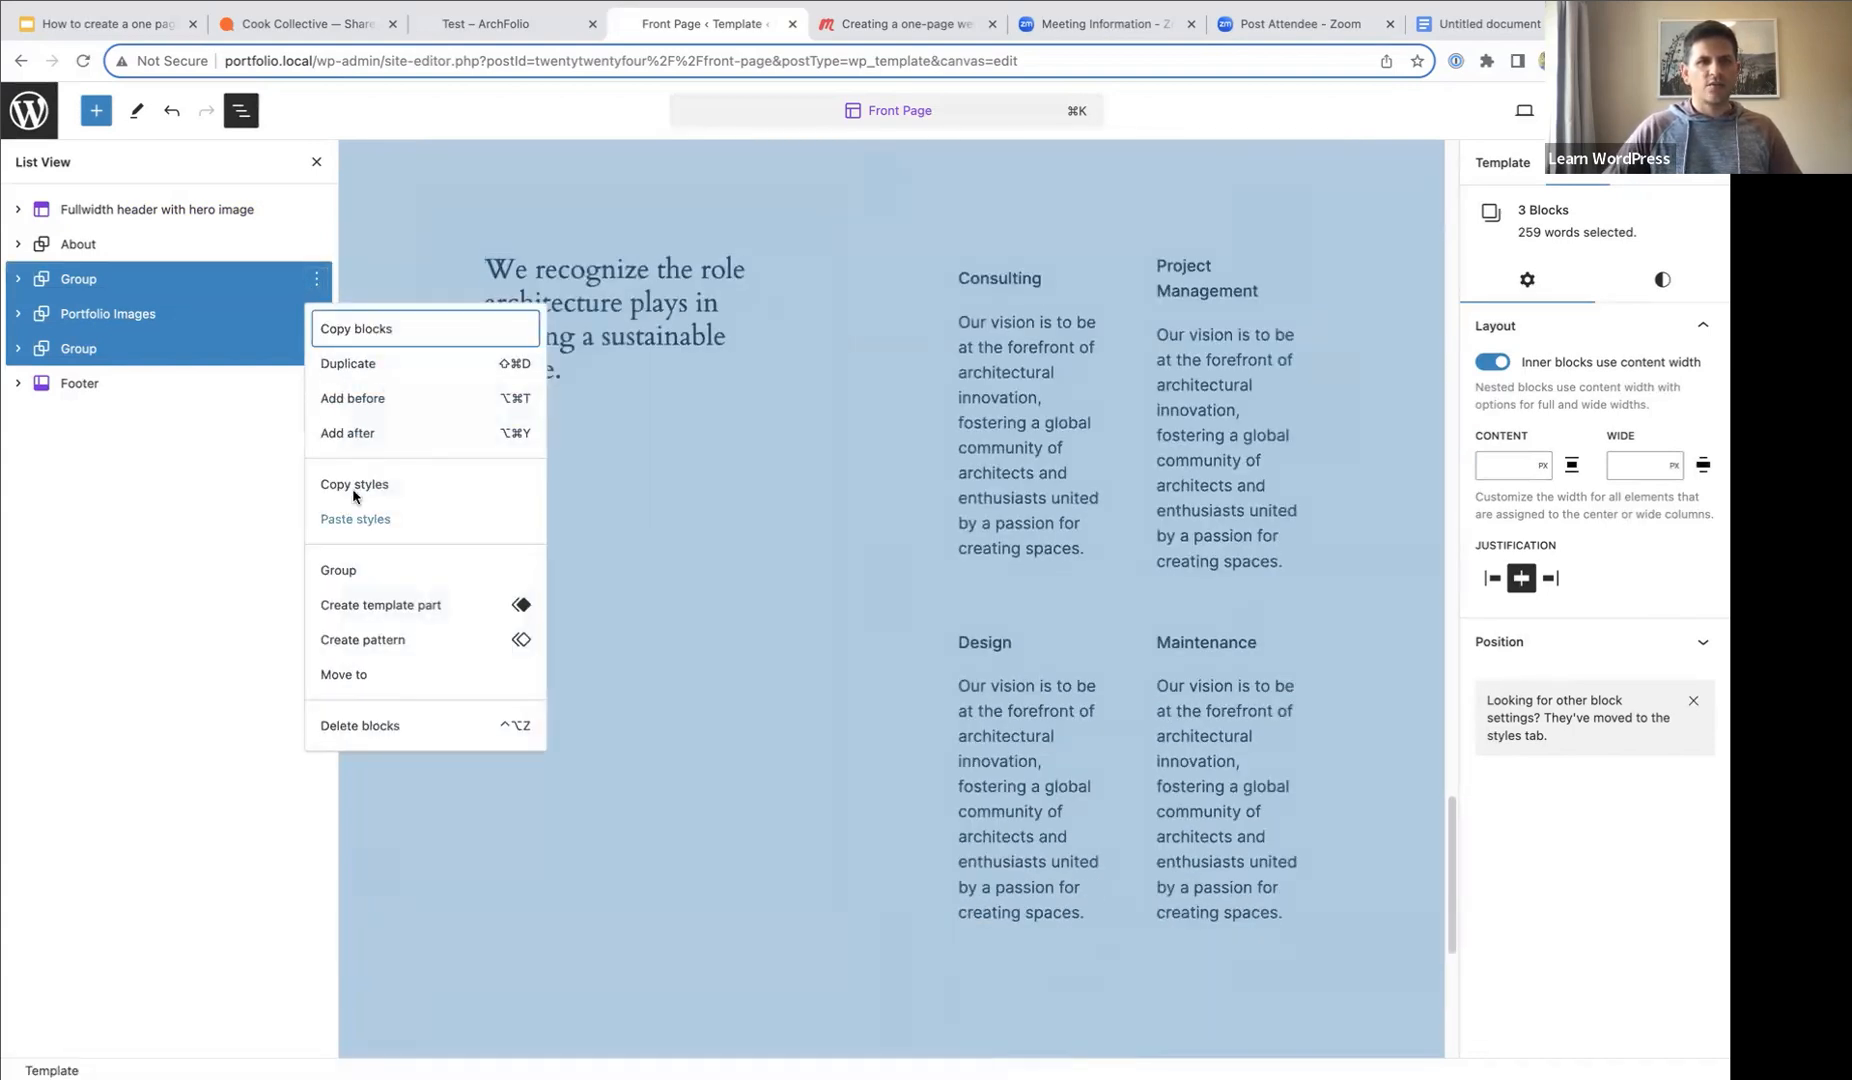
left_click(352, 570)
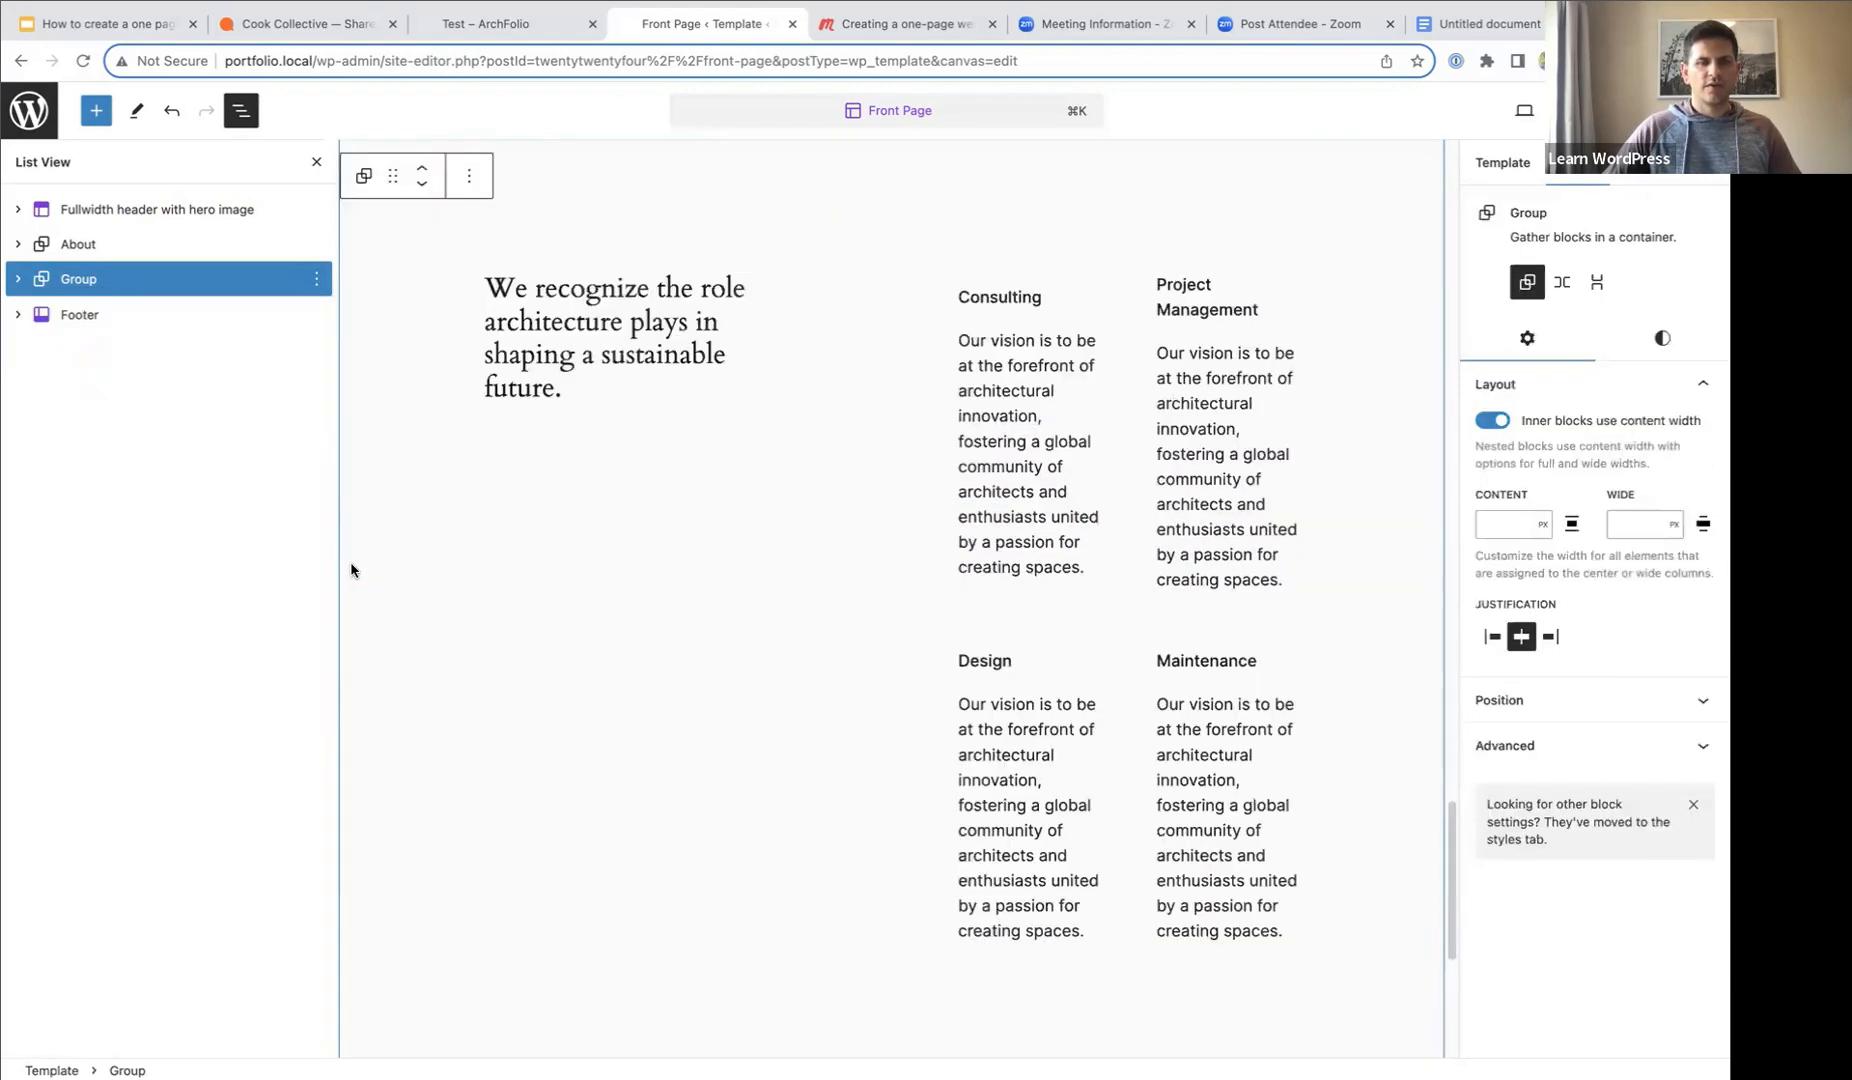
- Rename the new parent group that holds the work, gallery and services sections to "My work"
scroll(673, 510, "up", 8)
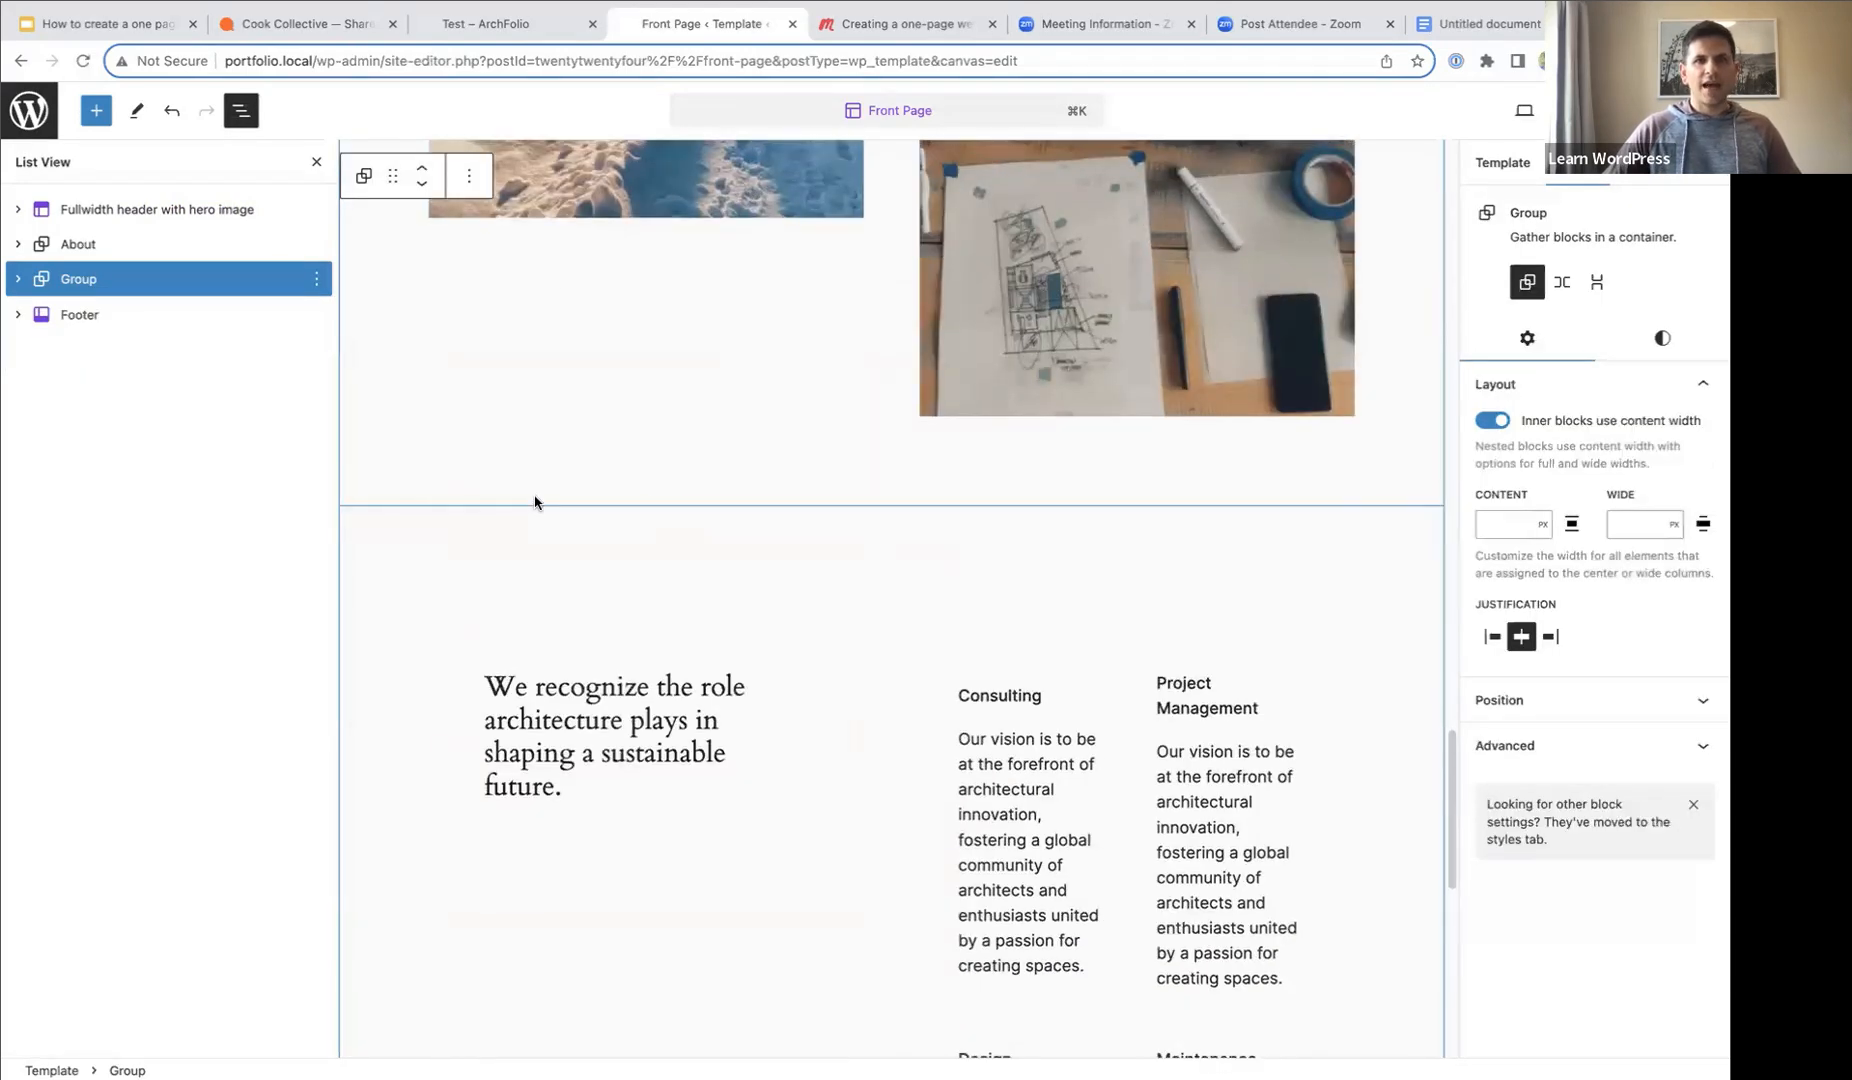
scroll(534, 502, "up", 15)
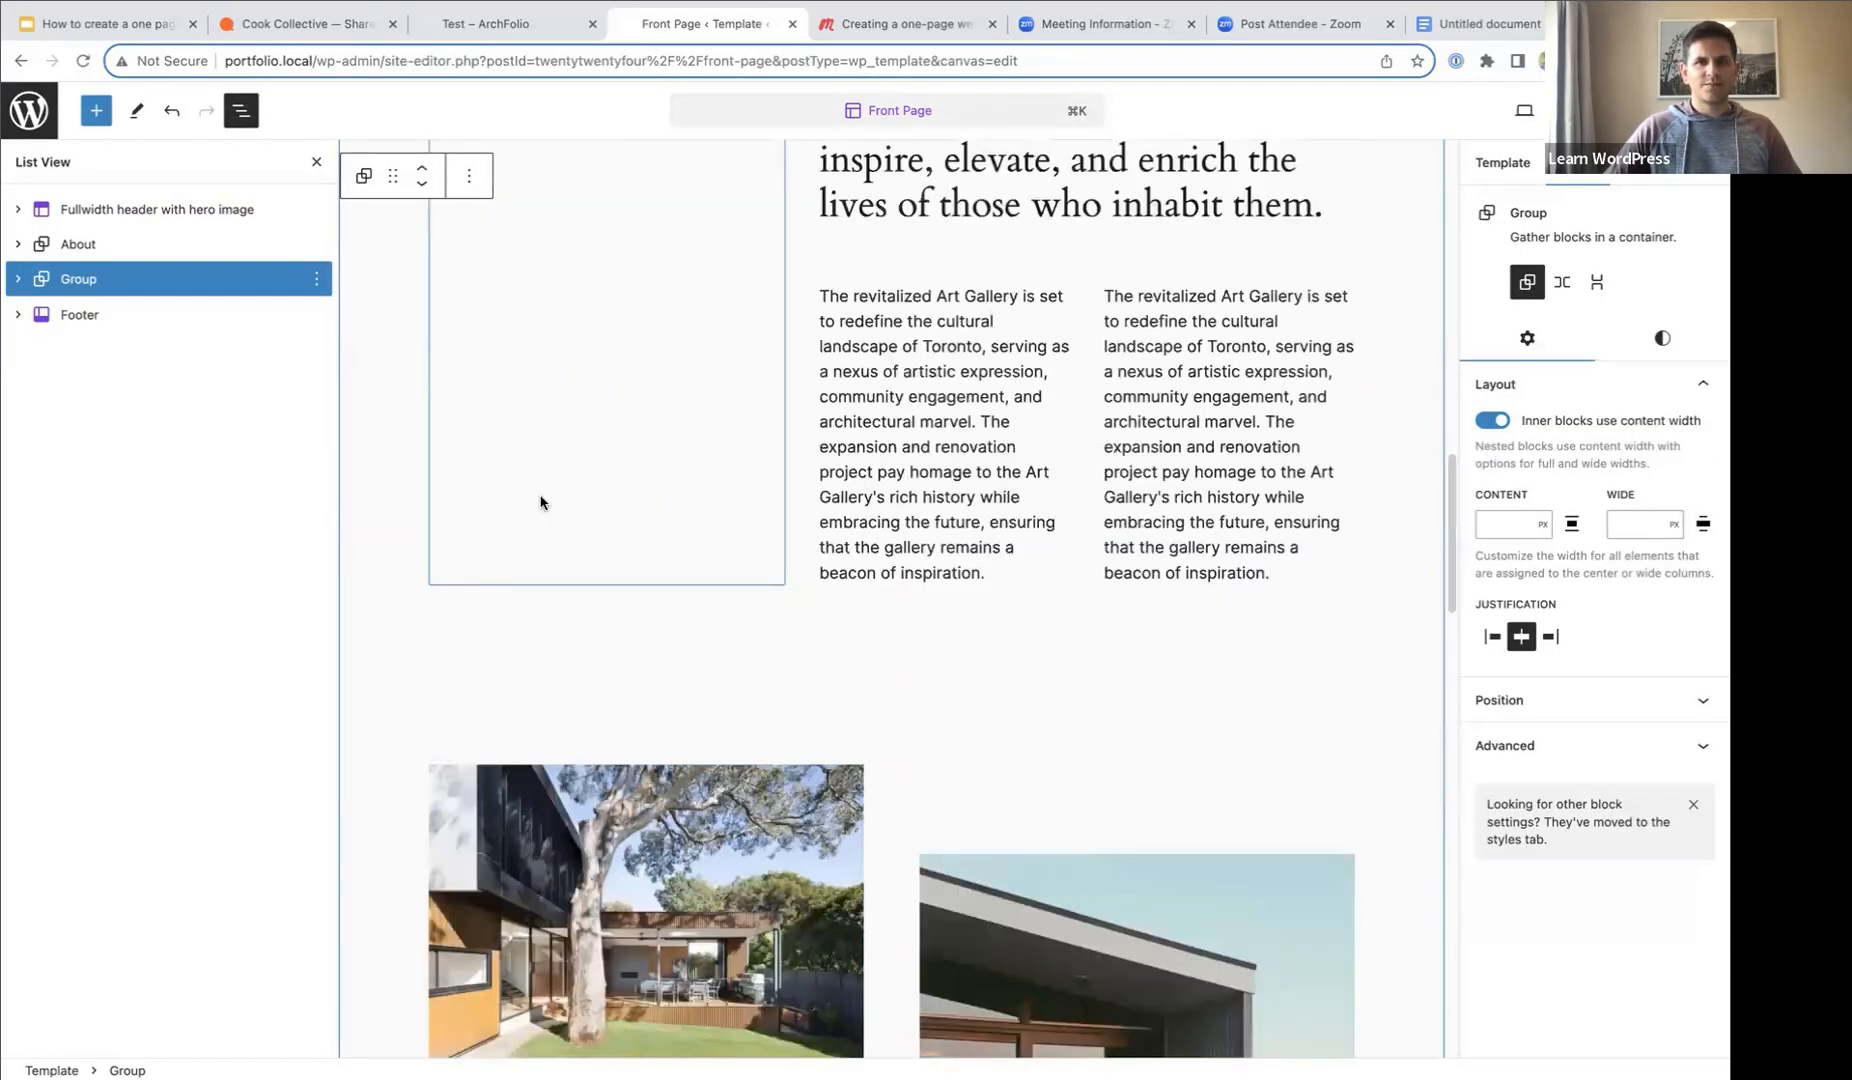
scroll(540, 504, "down", 3)
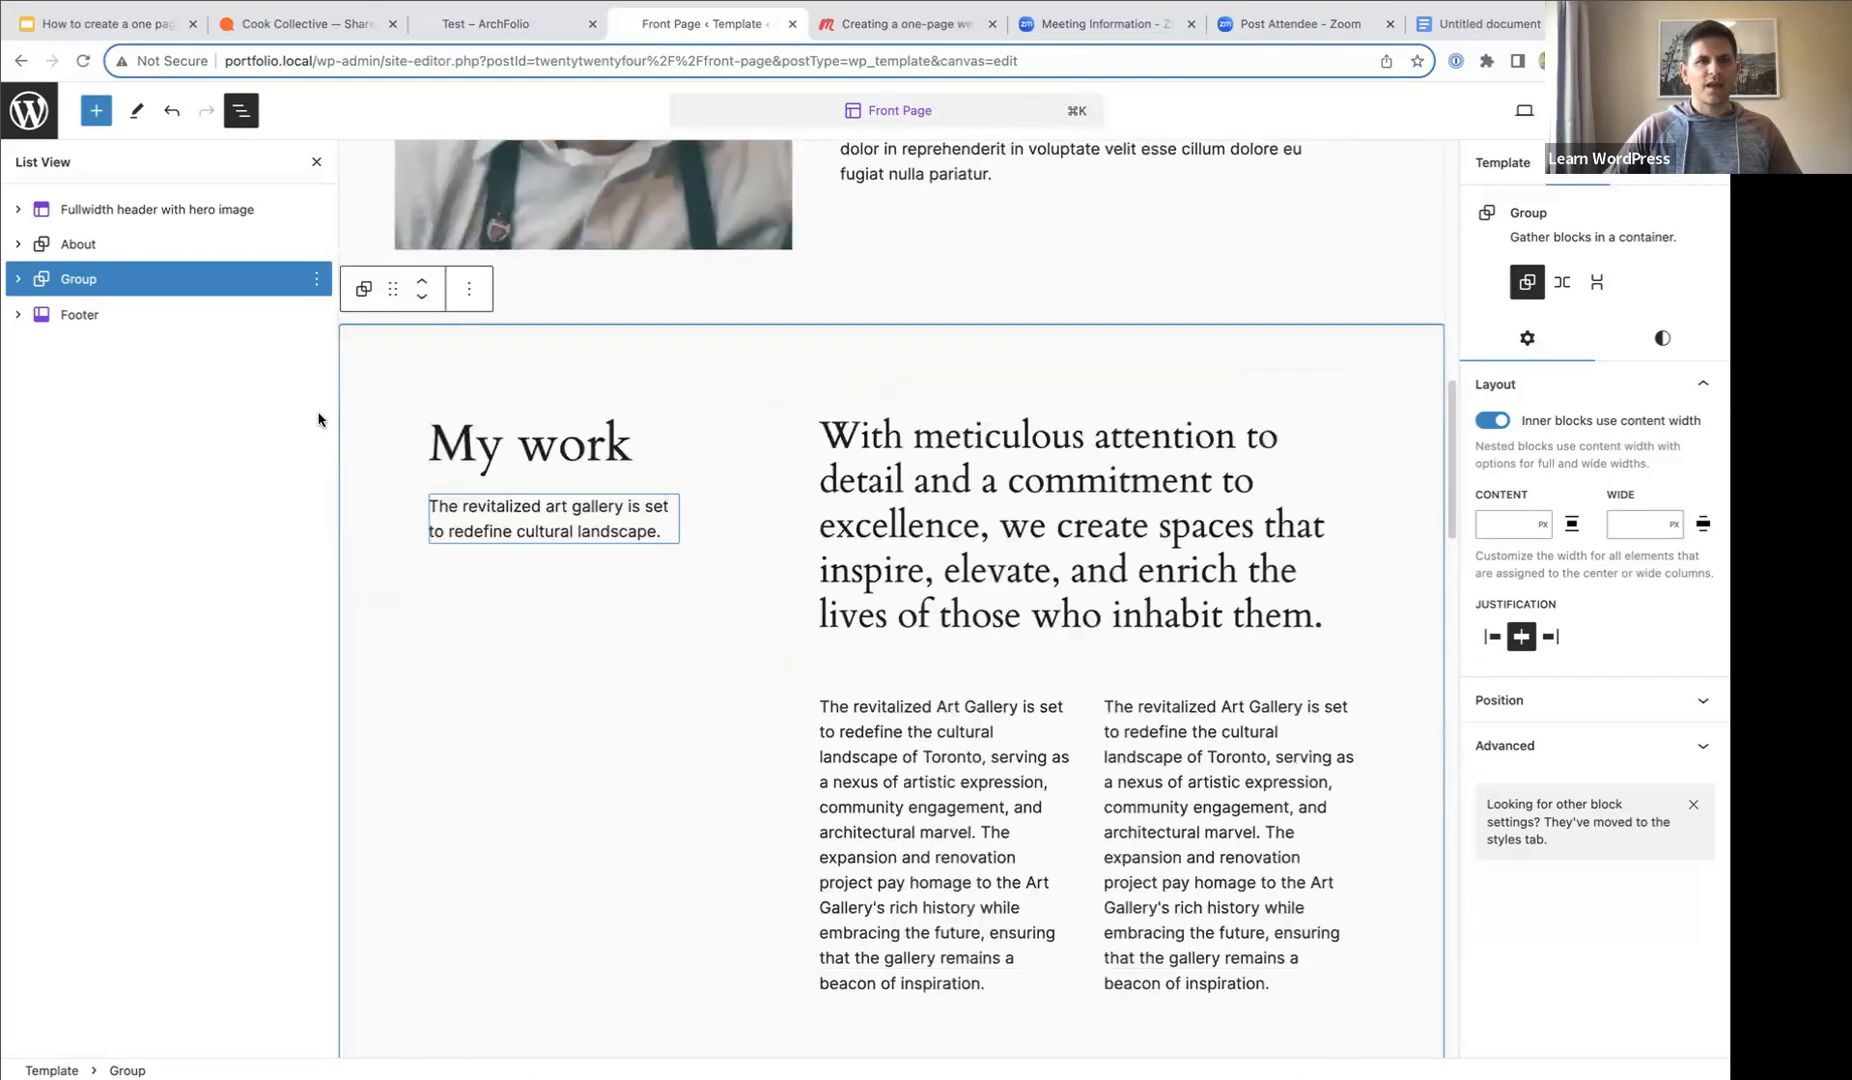
left_click(317, 284)
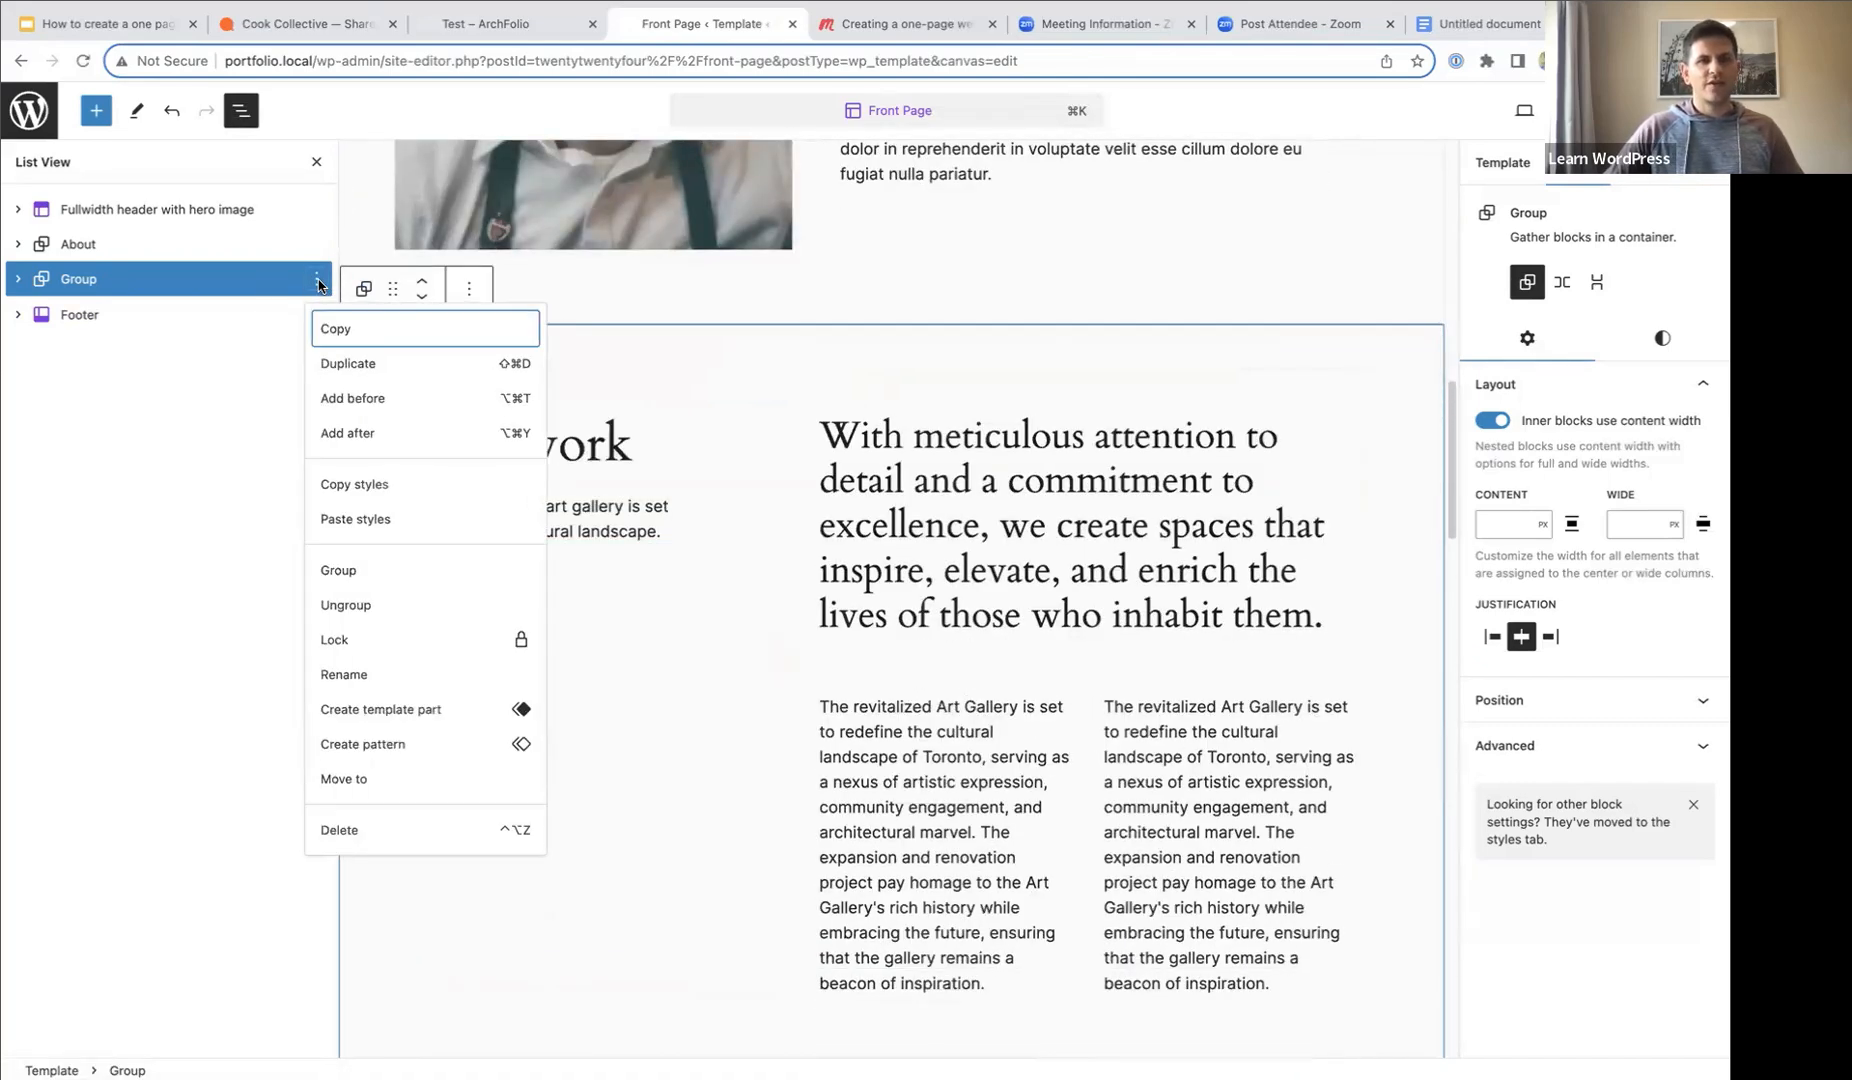
left_click(363, 676)
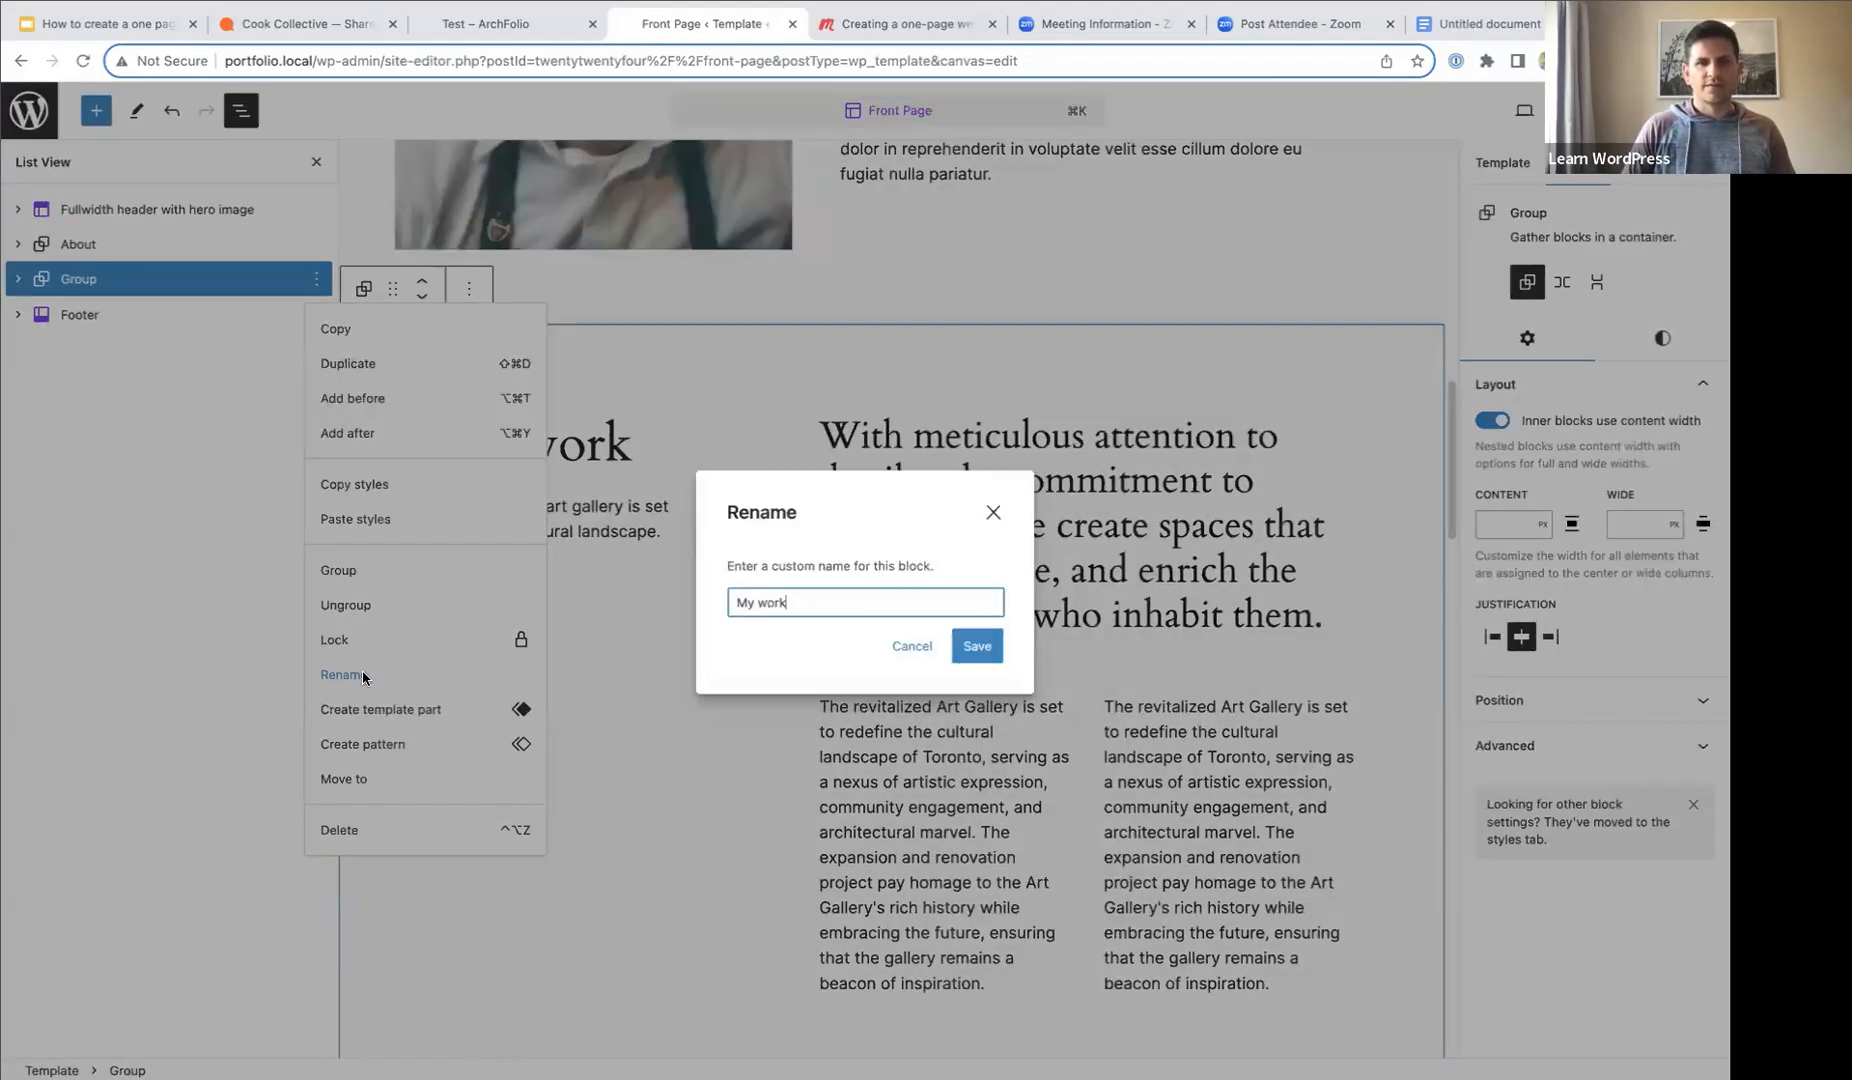
left_click(1000, 646)
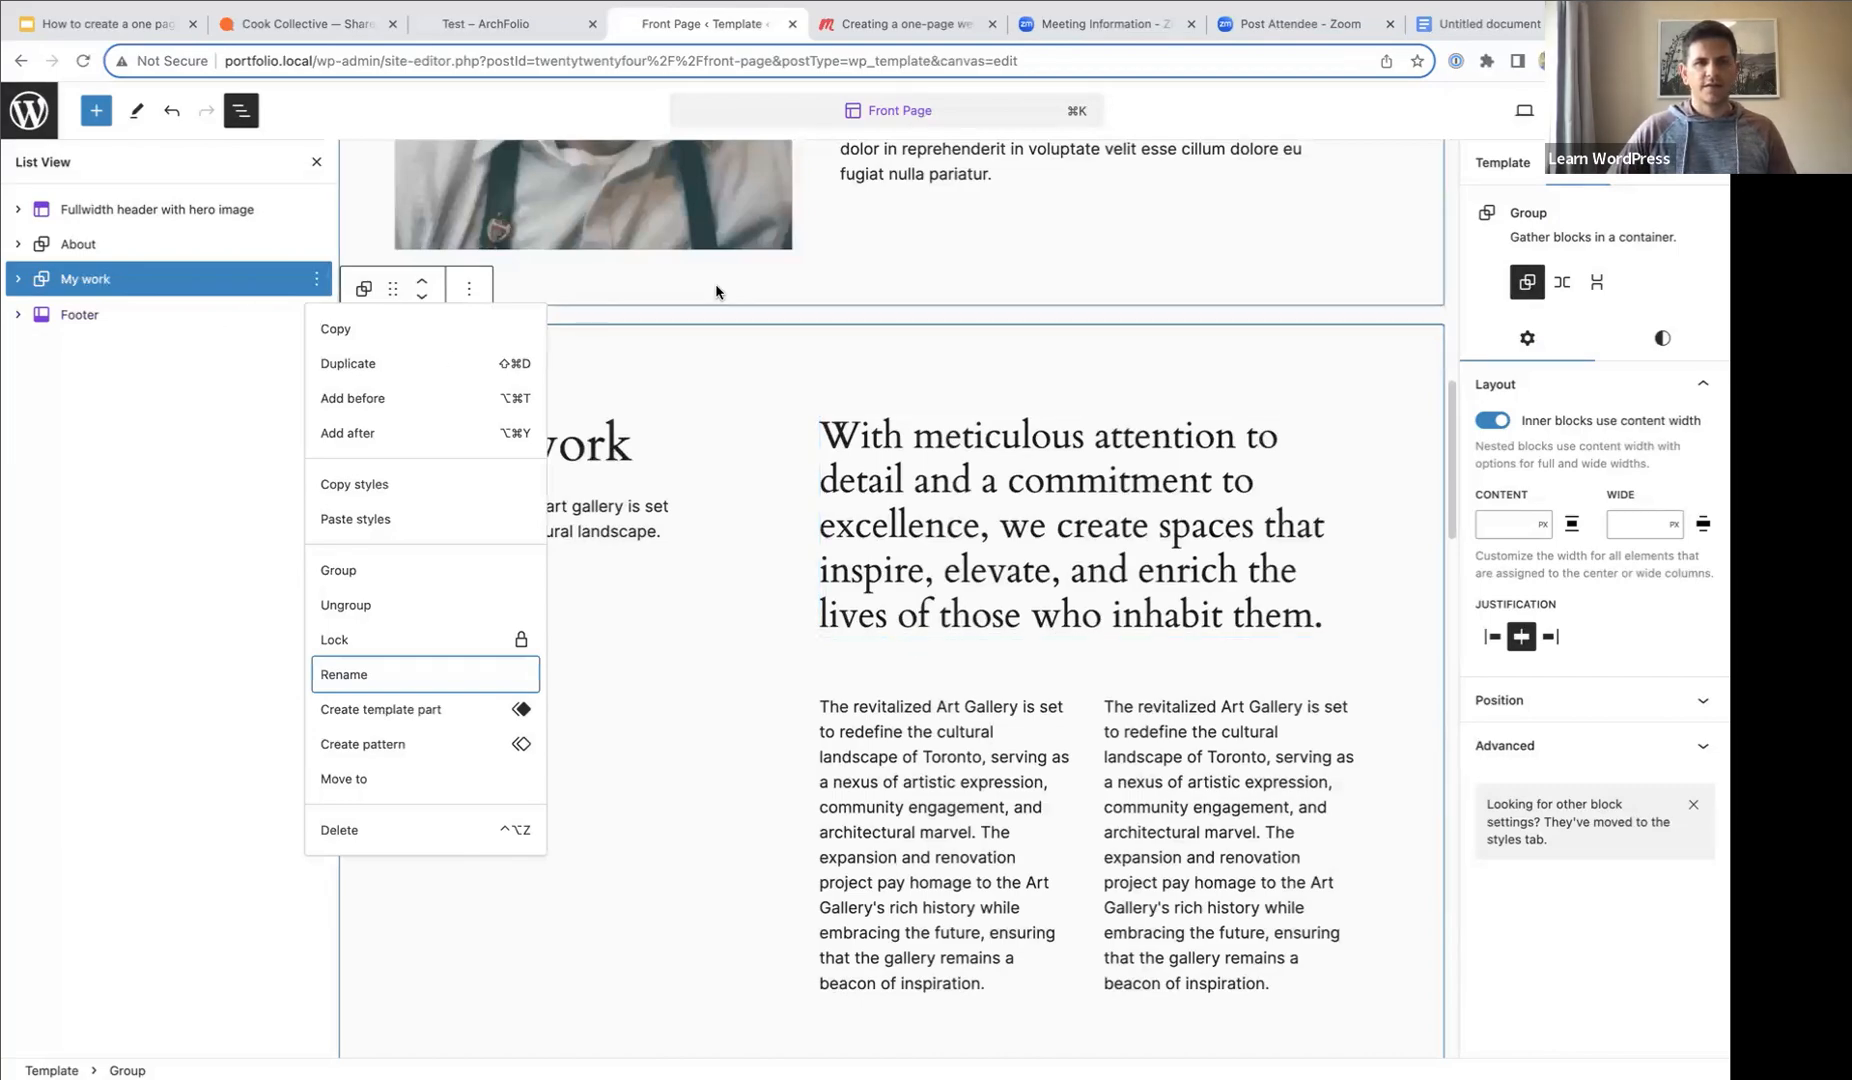
- Check which alignment is set on the Media & Text block inside the About group
left_click(236, 291)
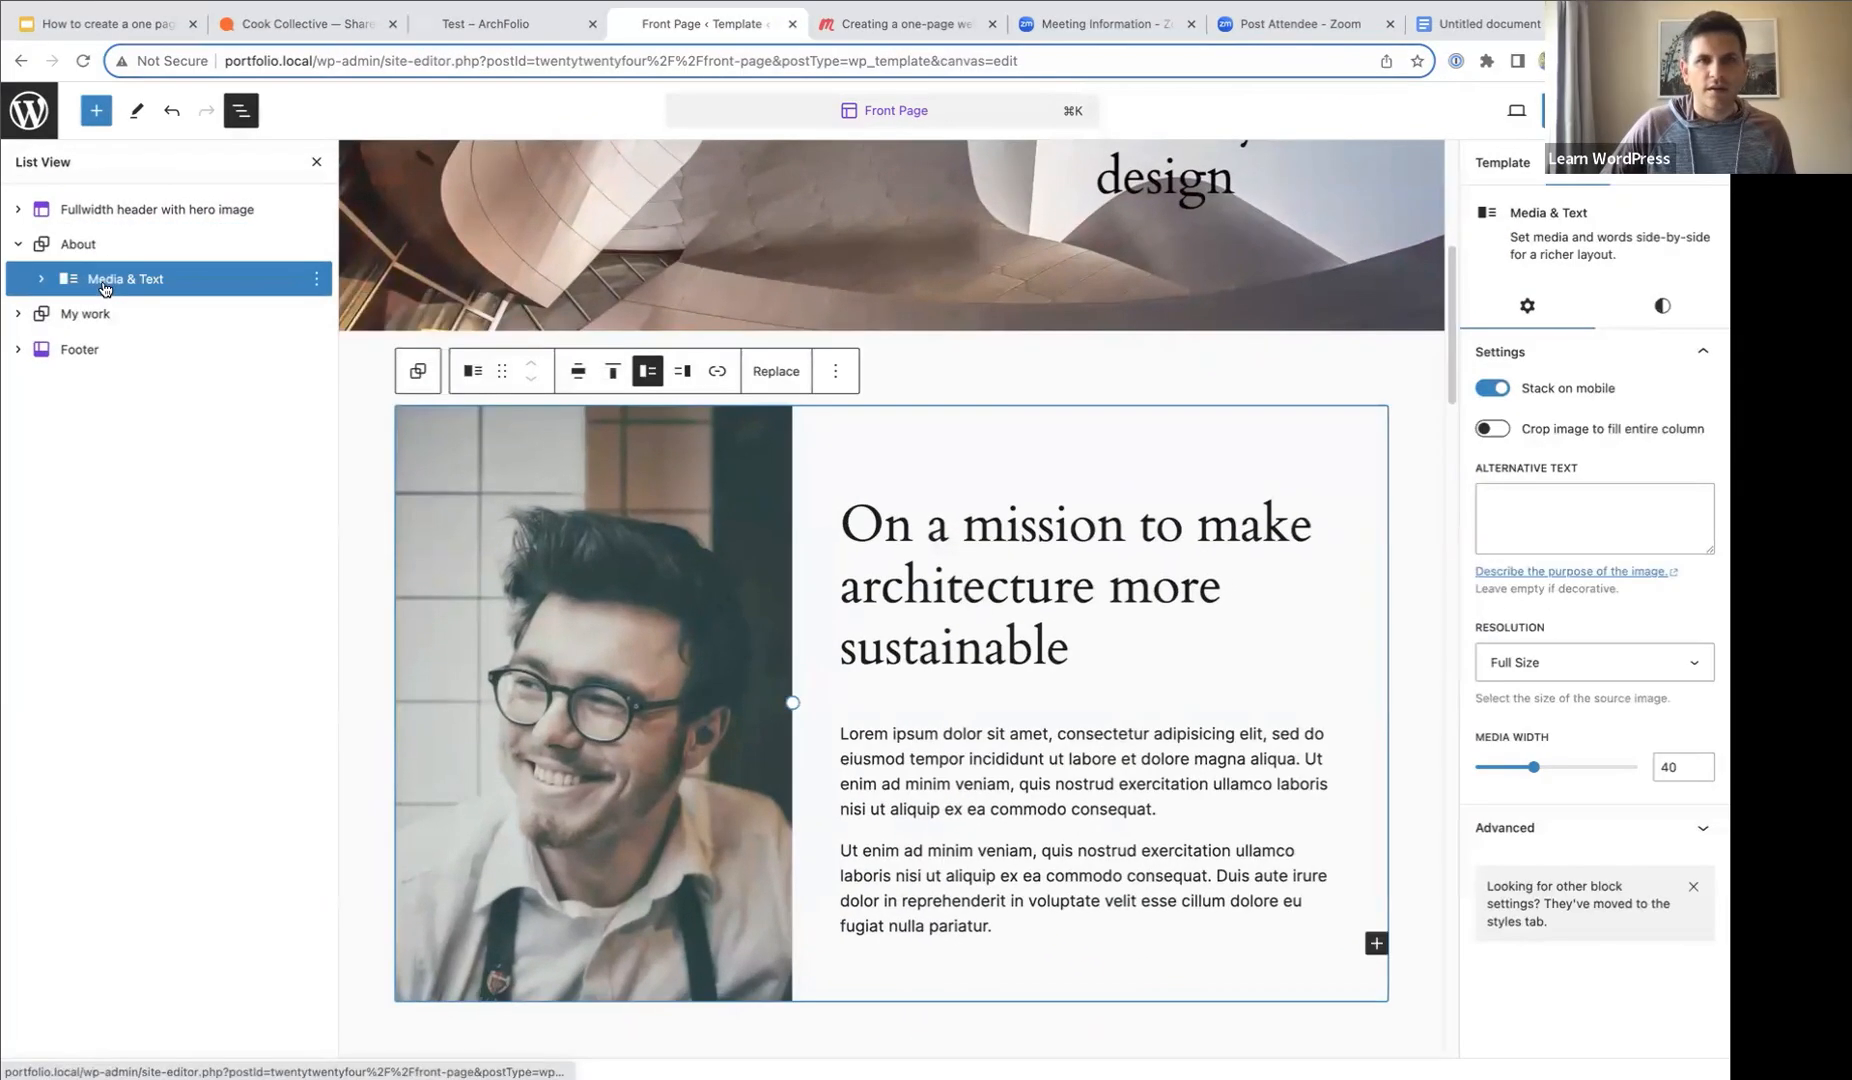
left_click(580, 376)
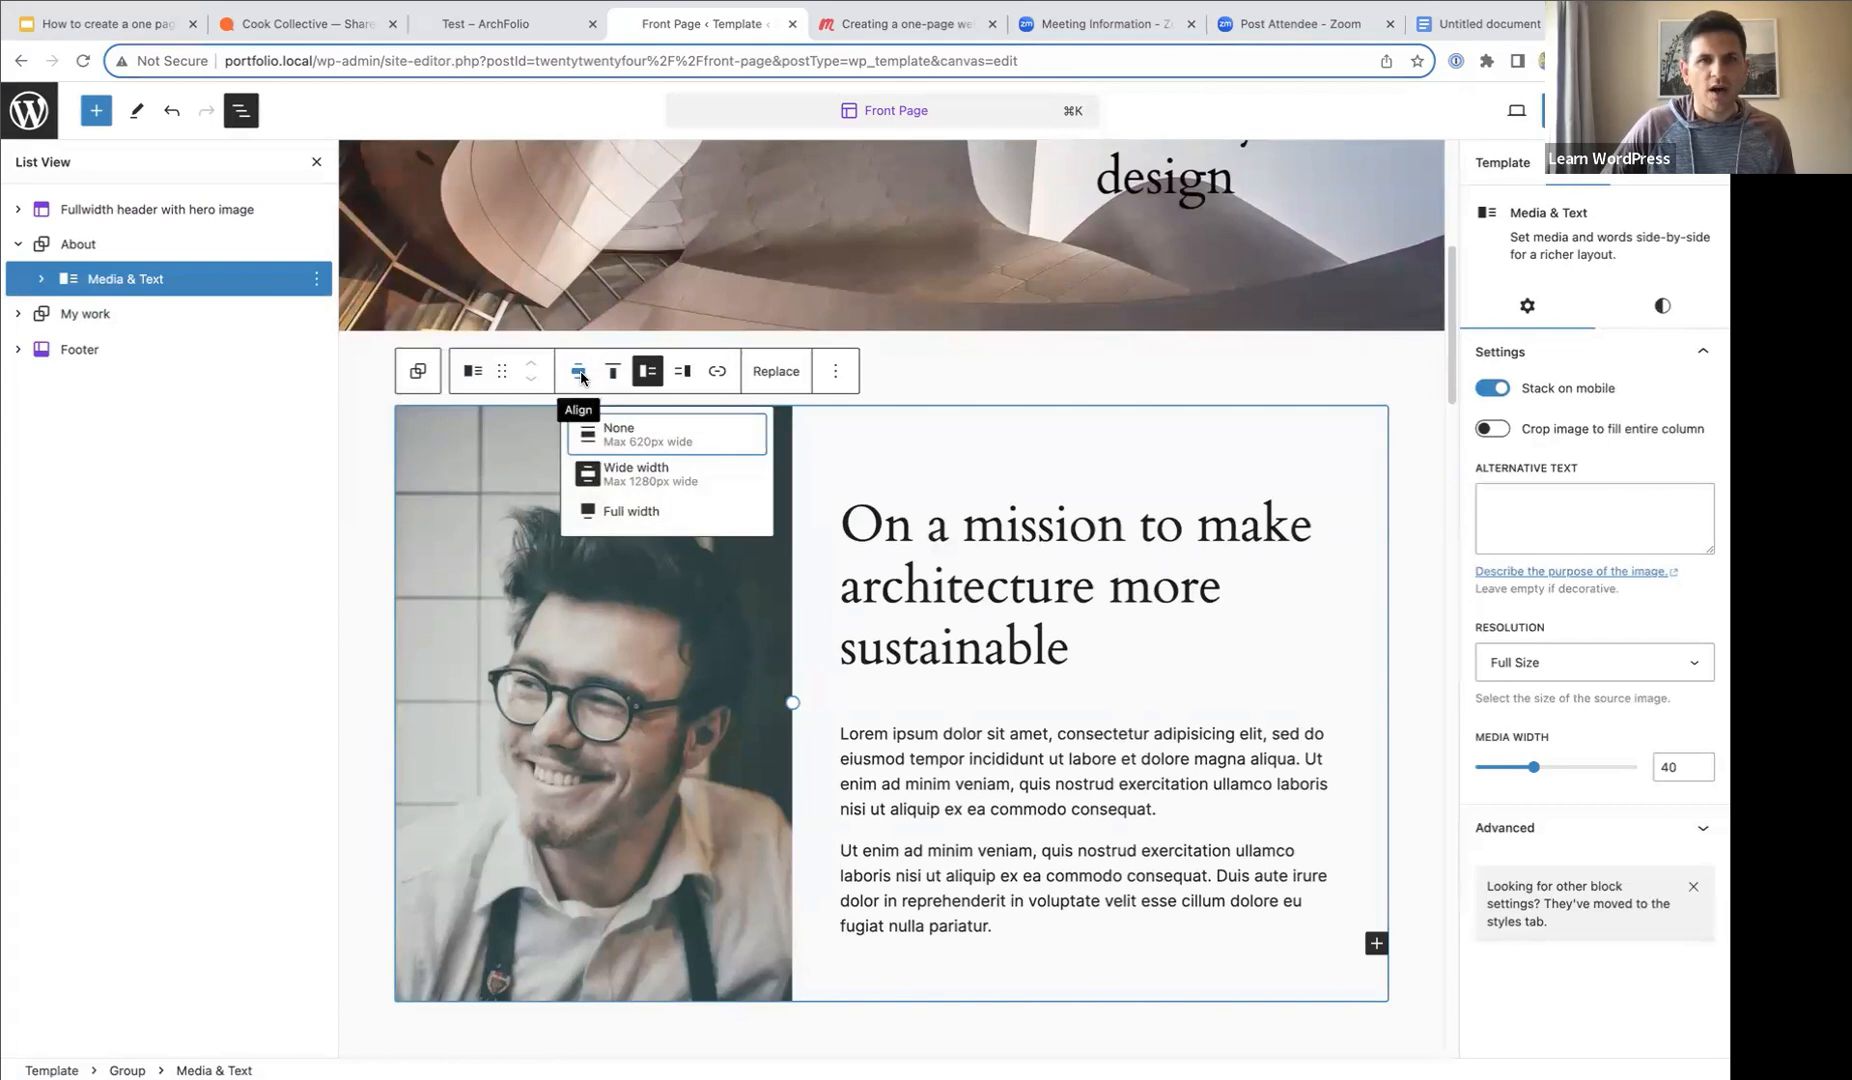
left_click(580, 377)
- Set the alignment of the first inner group in My work, which holds the heading and intro text, to Wide width
left_click(40, 316)
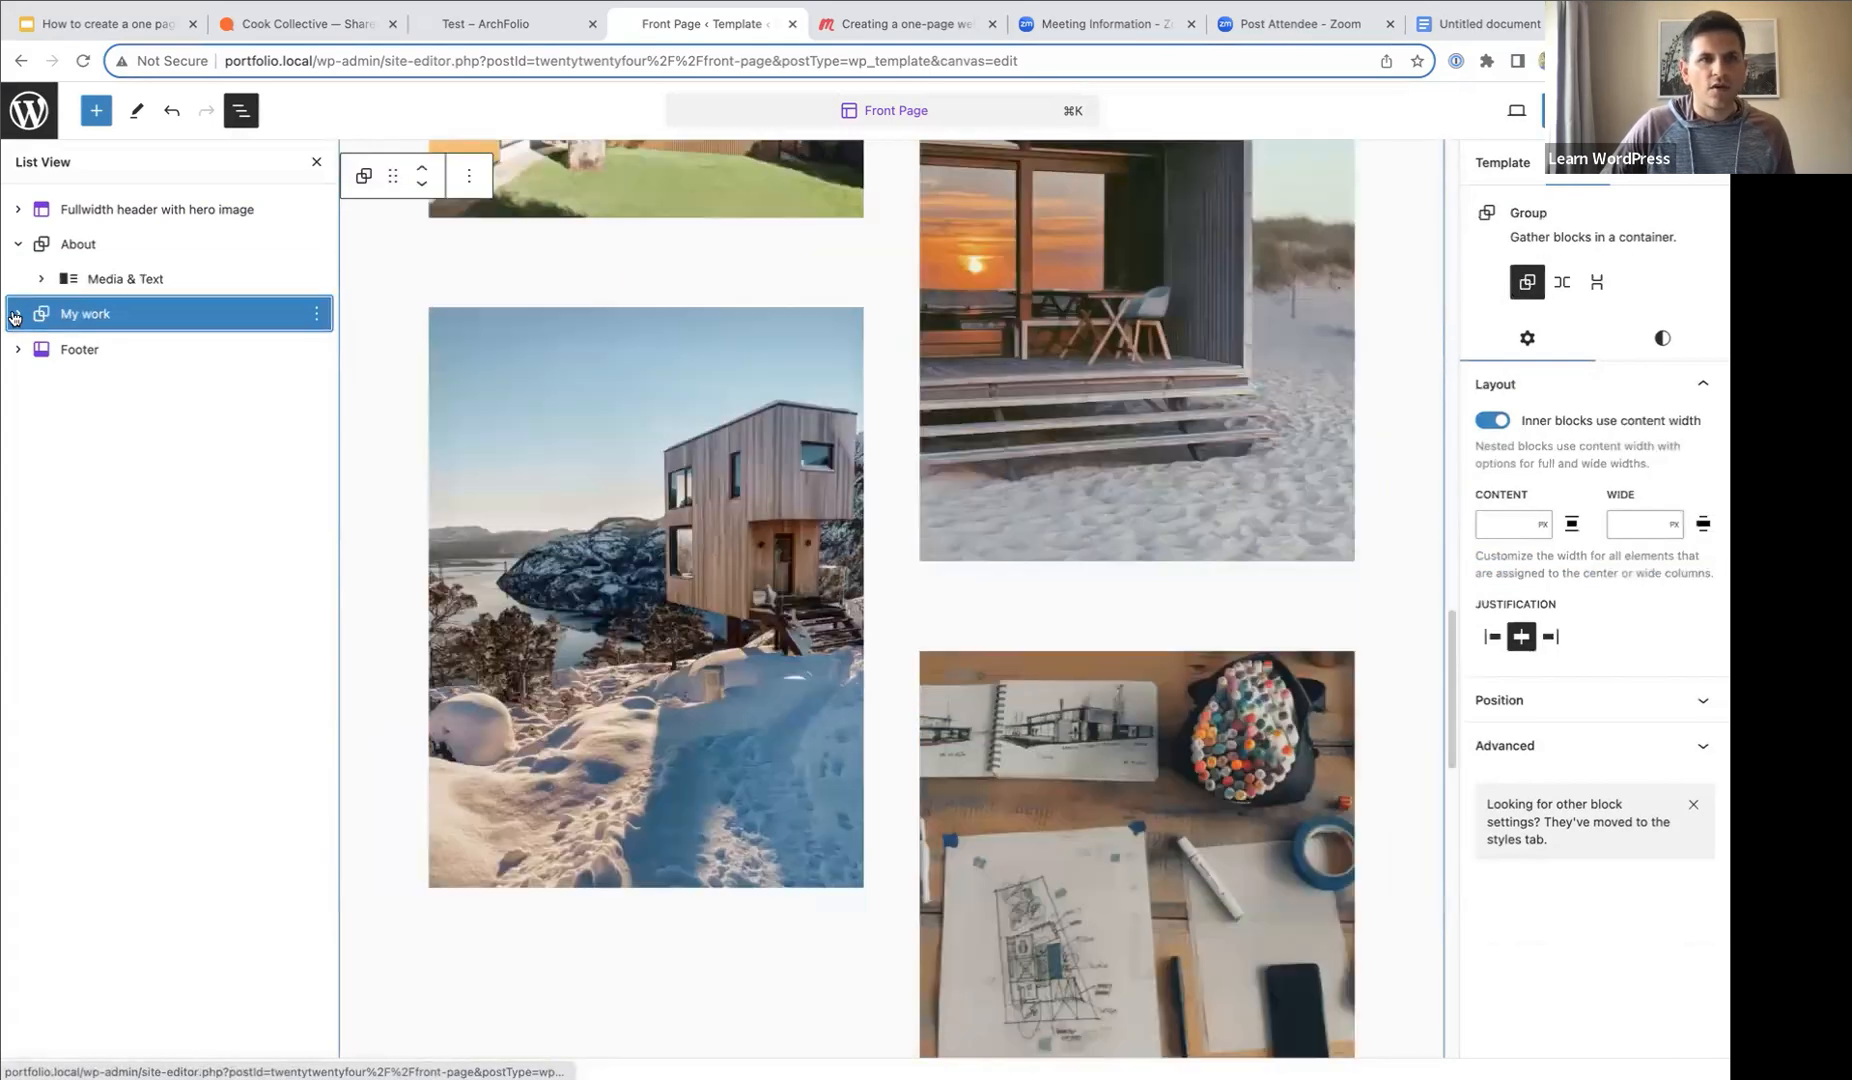
left_click(17, 314)
left_click(100, 348)
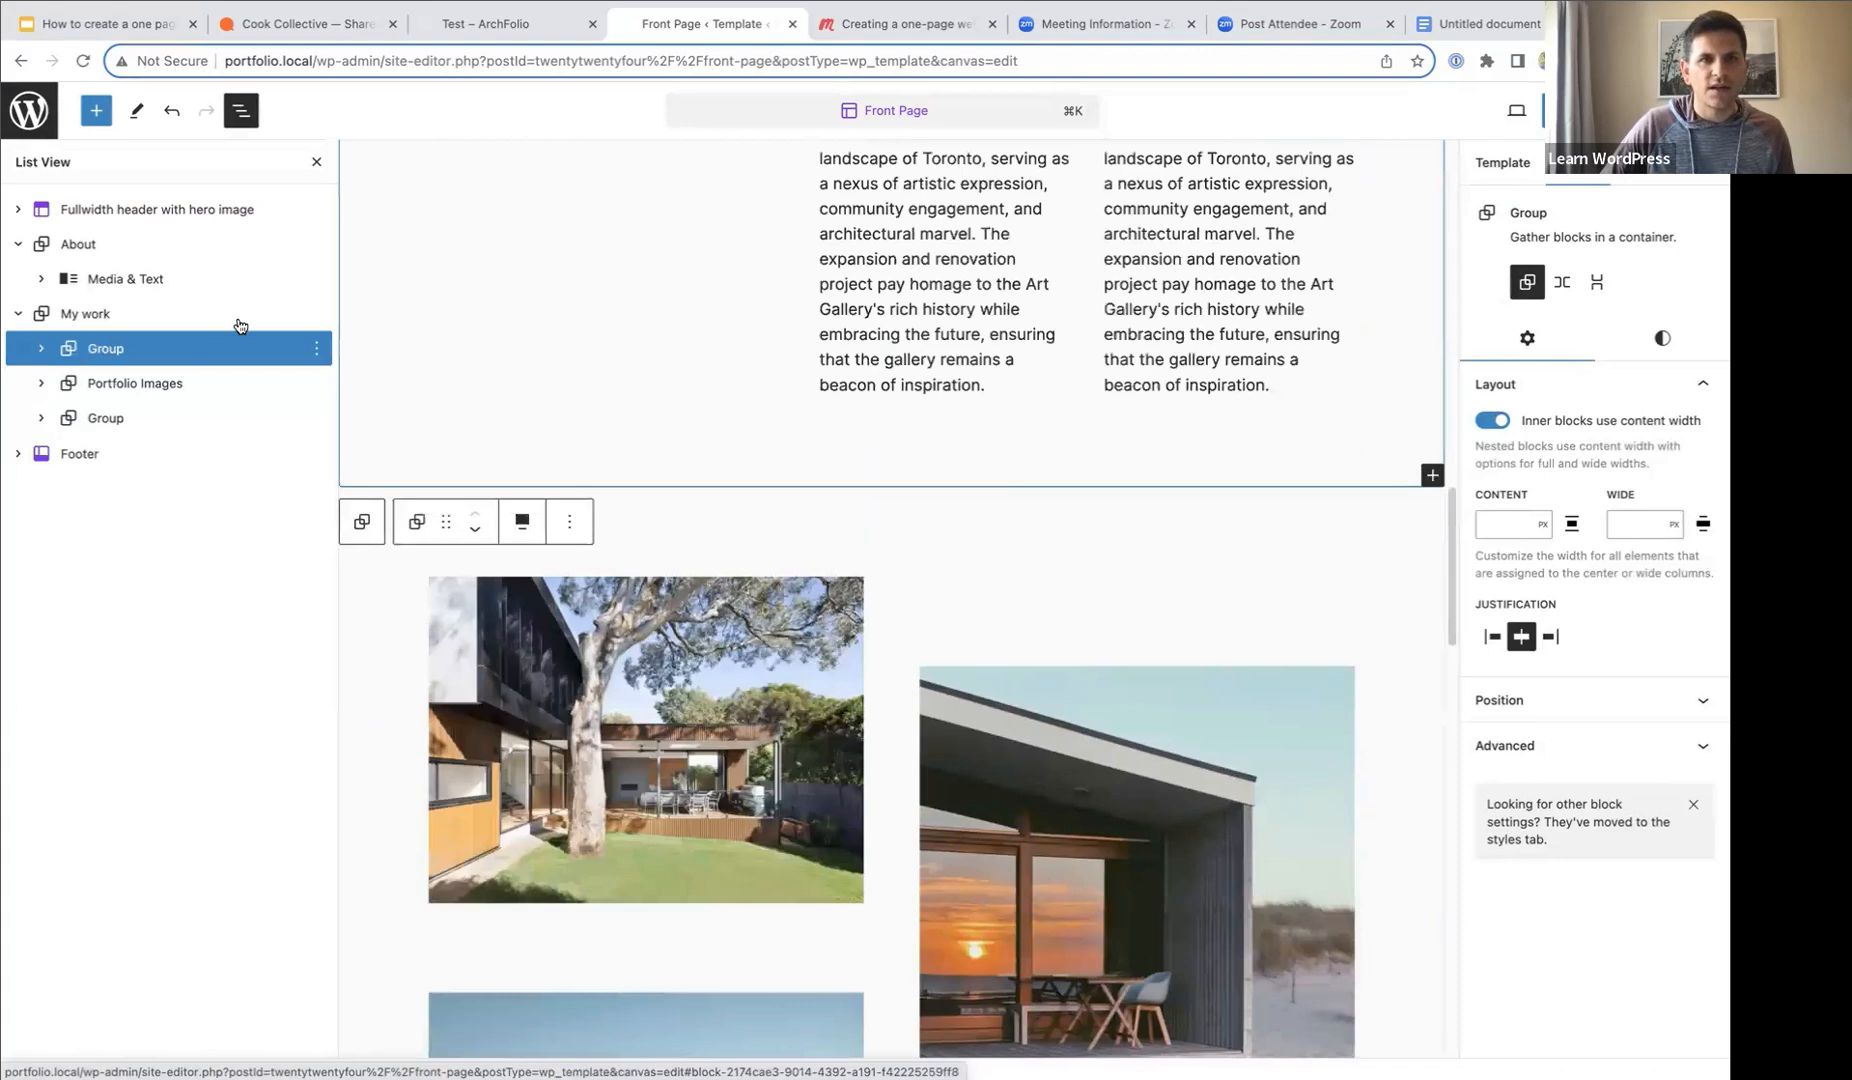
left_click(523, 185)
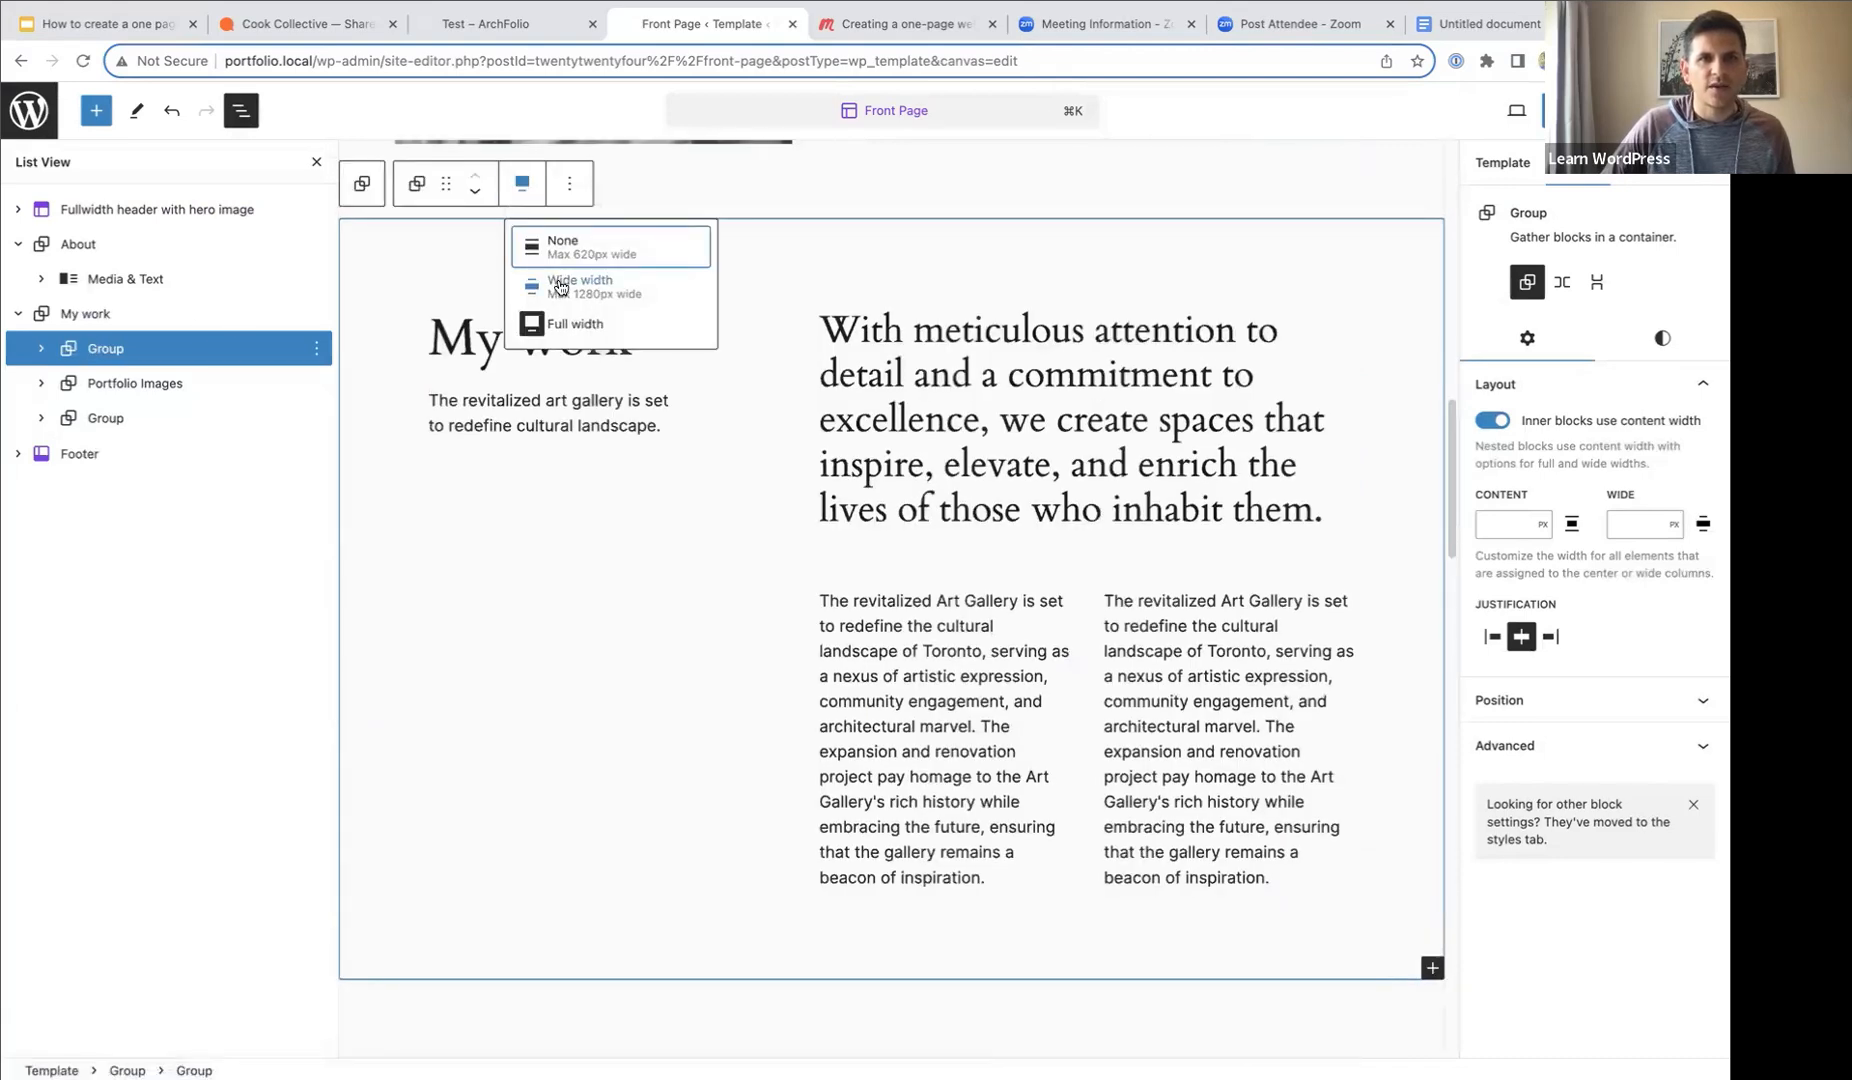
left_click(560, 288)
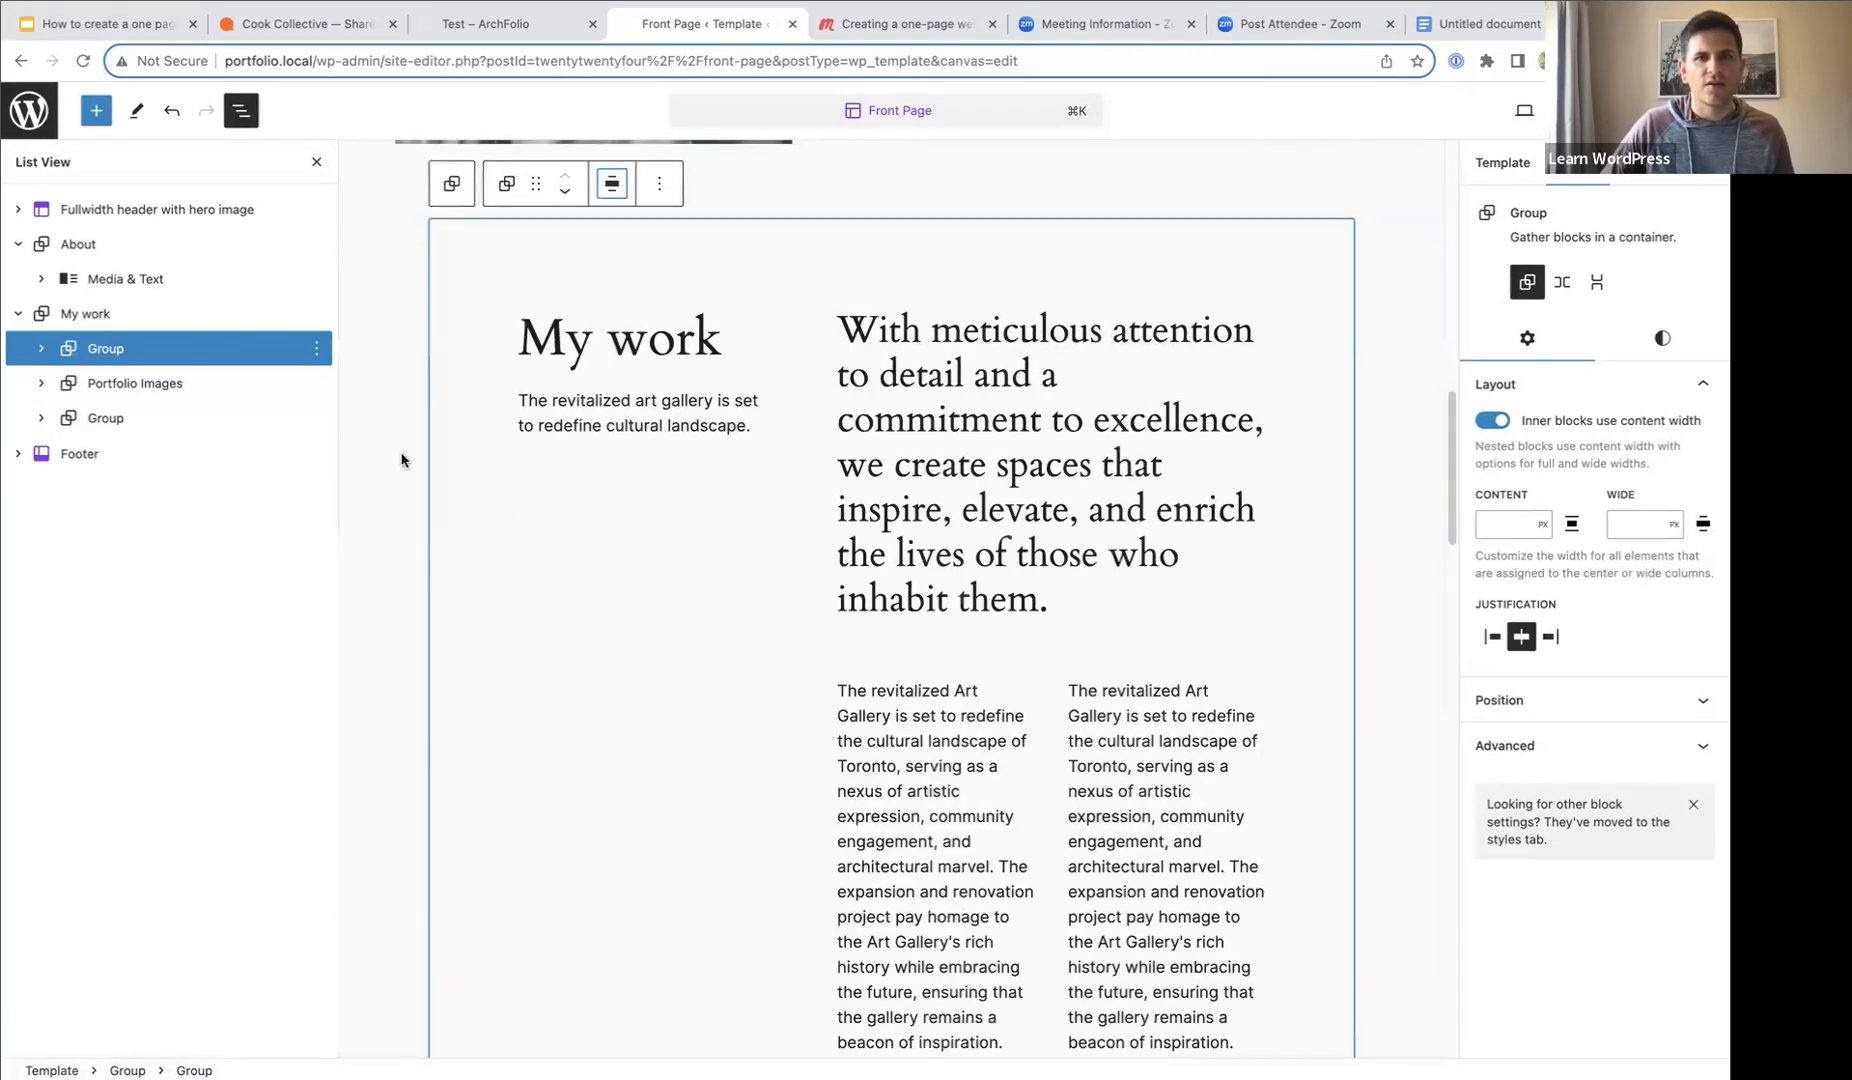
- Set the alignment of the Portfolio Images group to Wide width
left_click(220, 383)
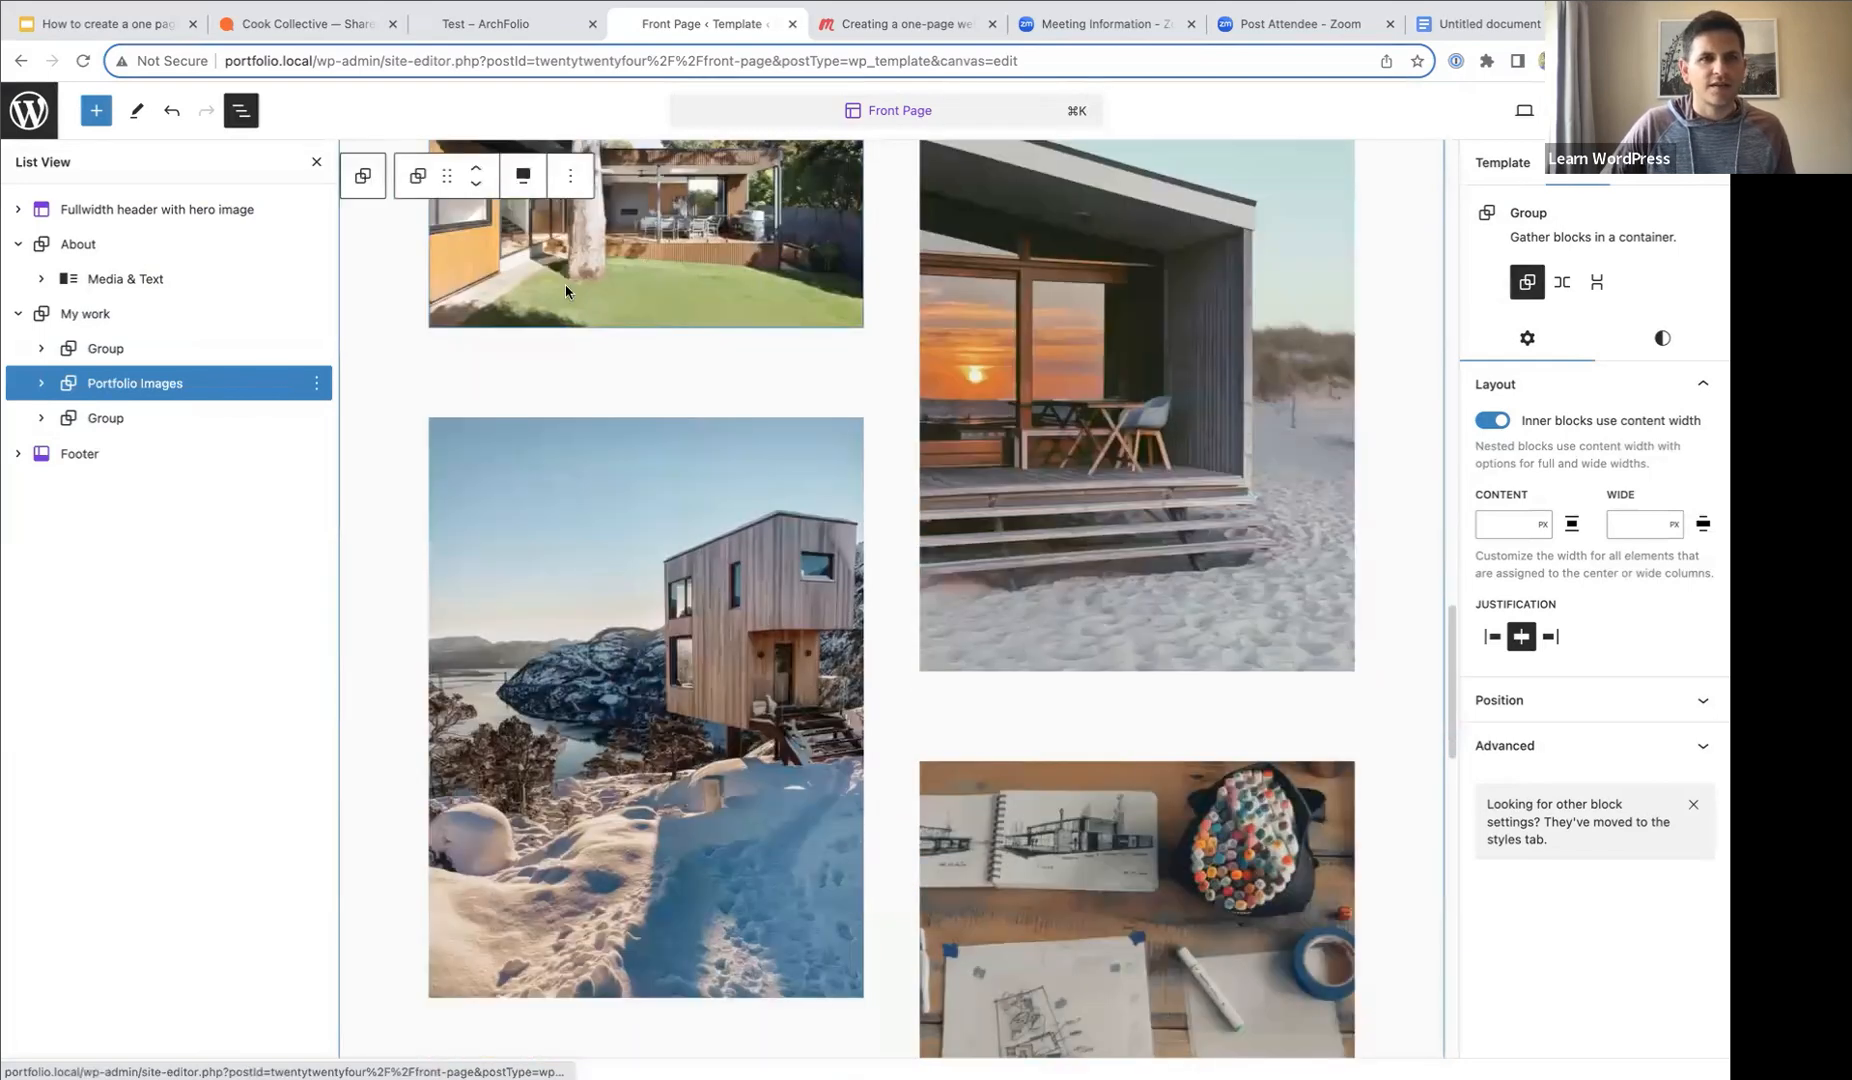
scroll(564, 284, "up", 4)
left_click(520, 290)
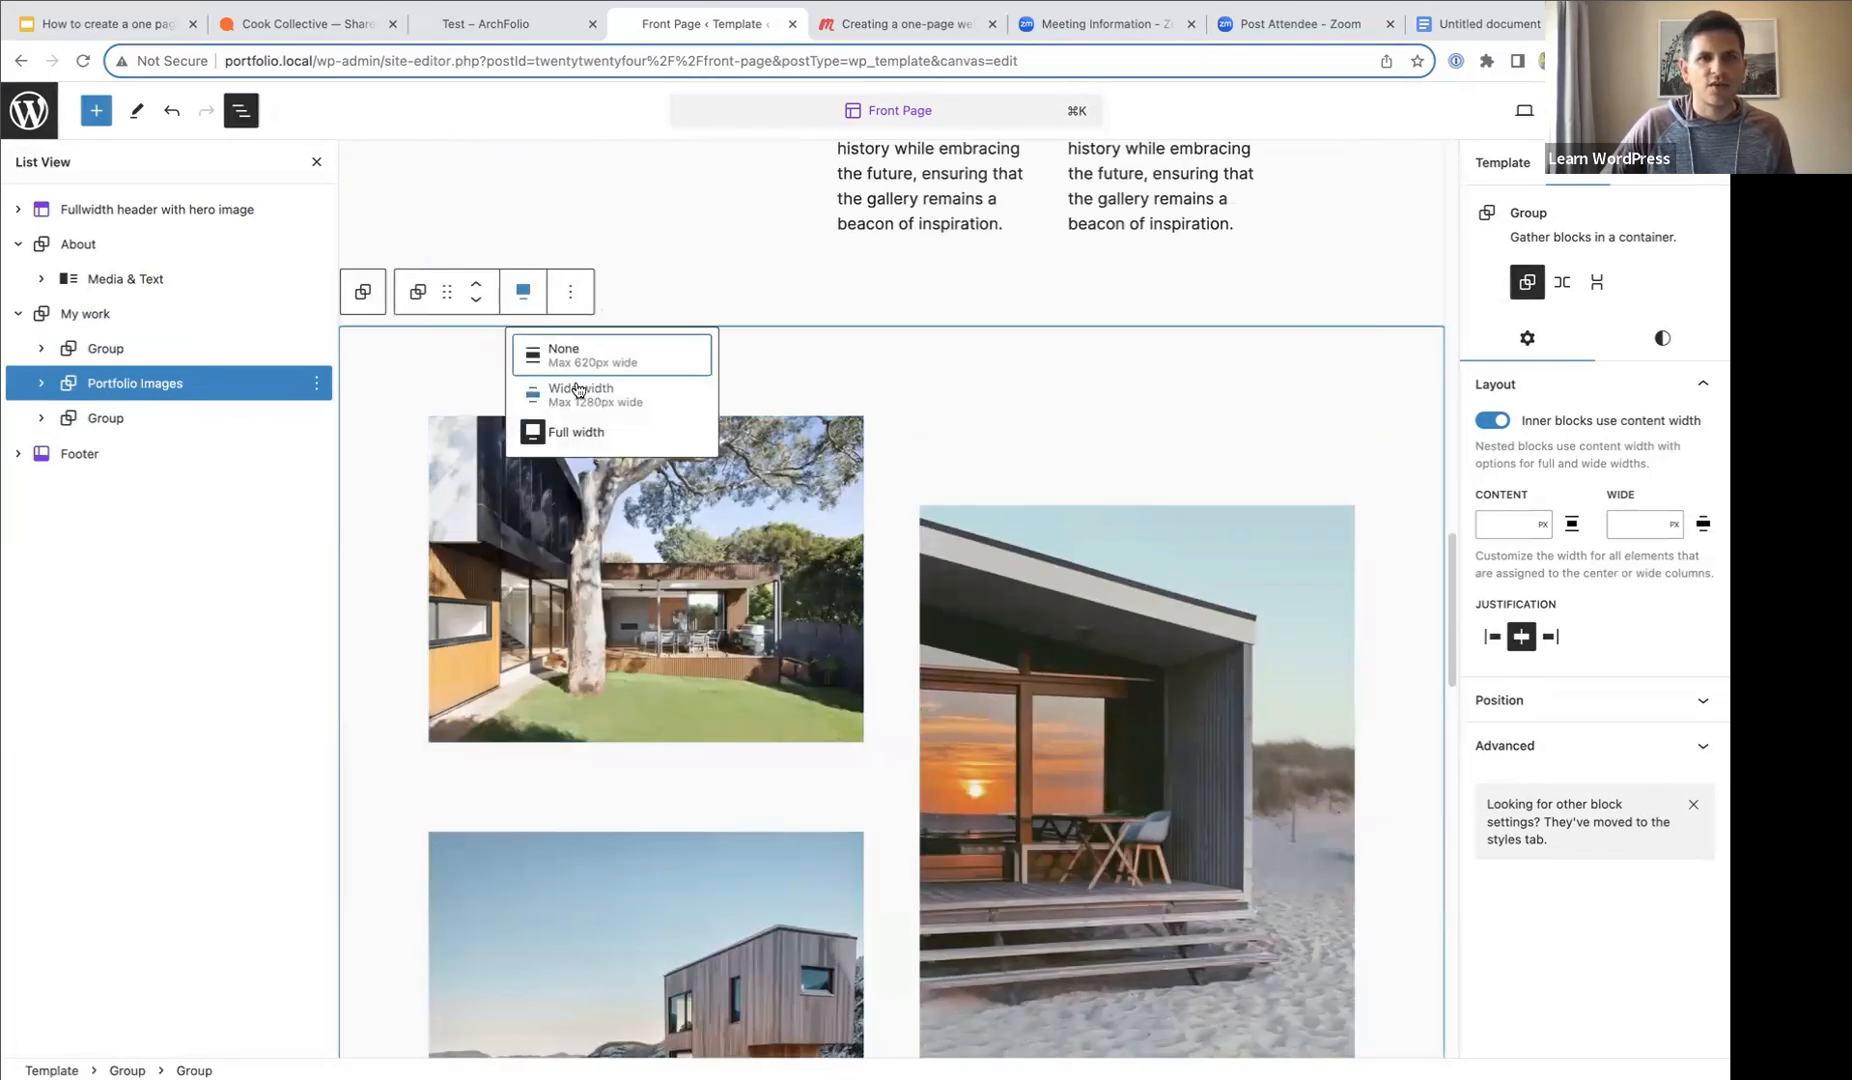
left_click(578, 393)
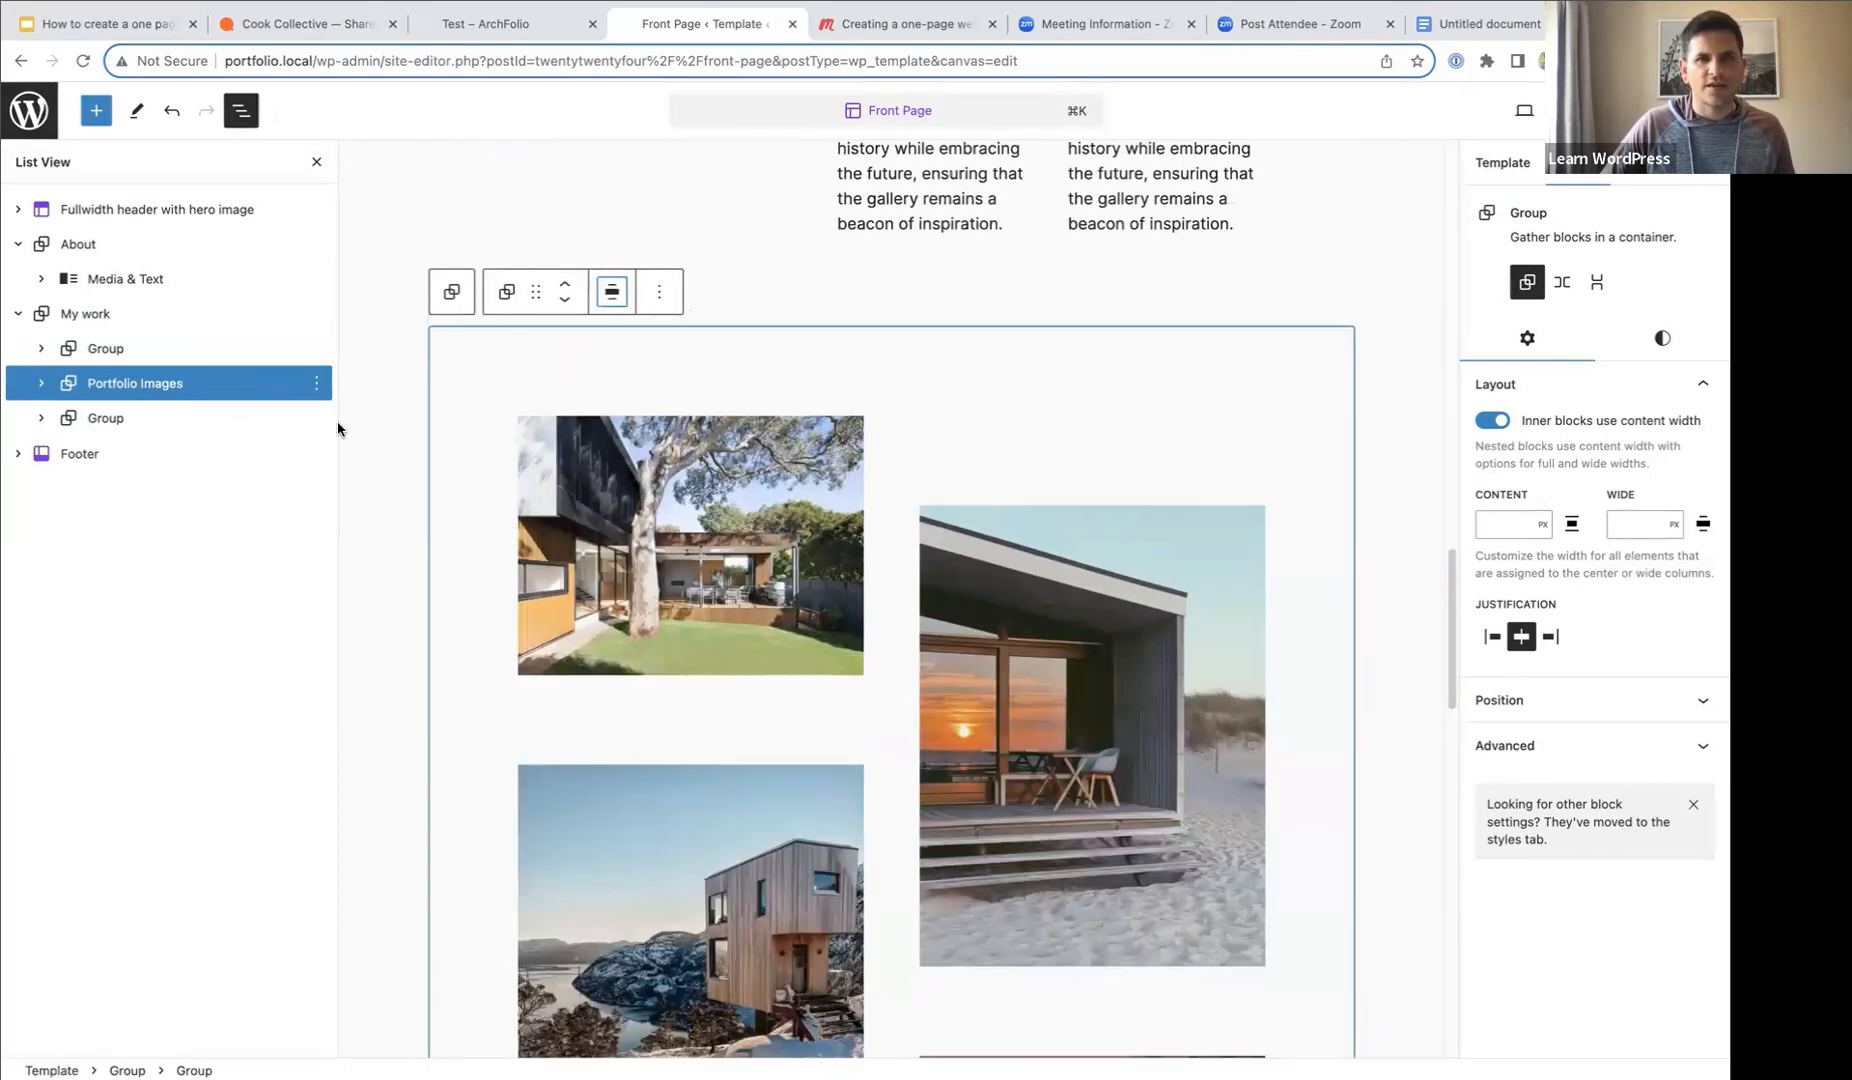
- Set the alignment of the services group at the end of My work to Wide width
left_click(101, 422)
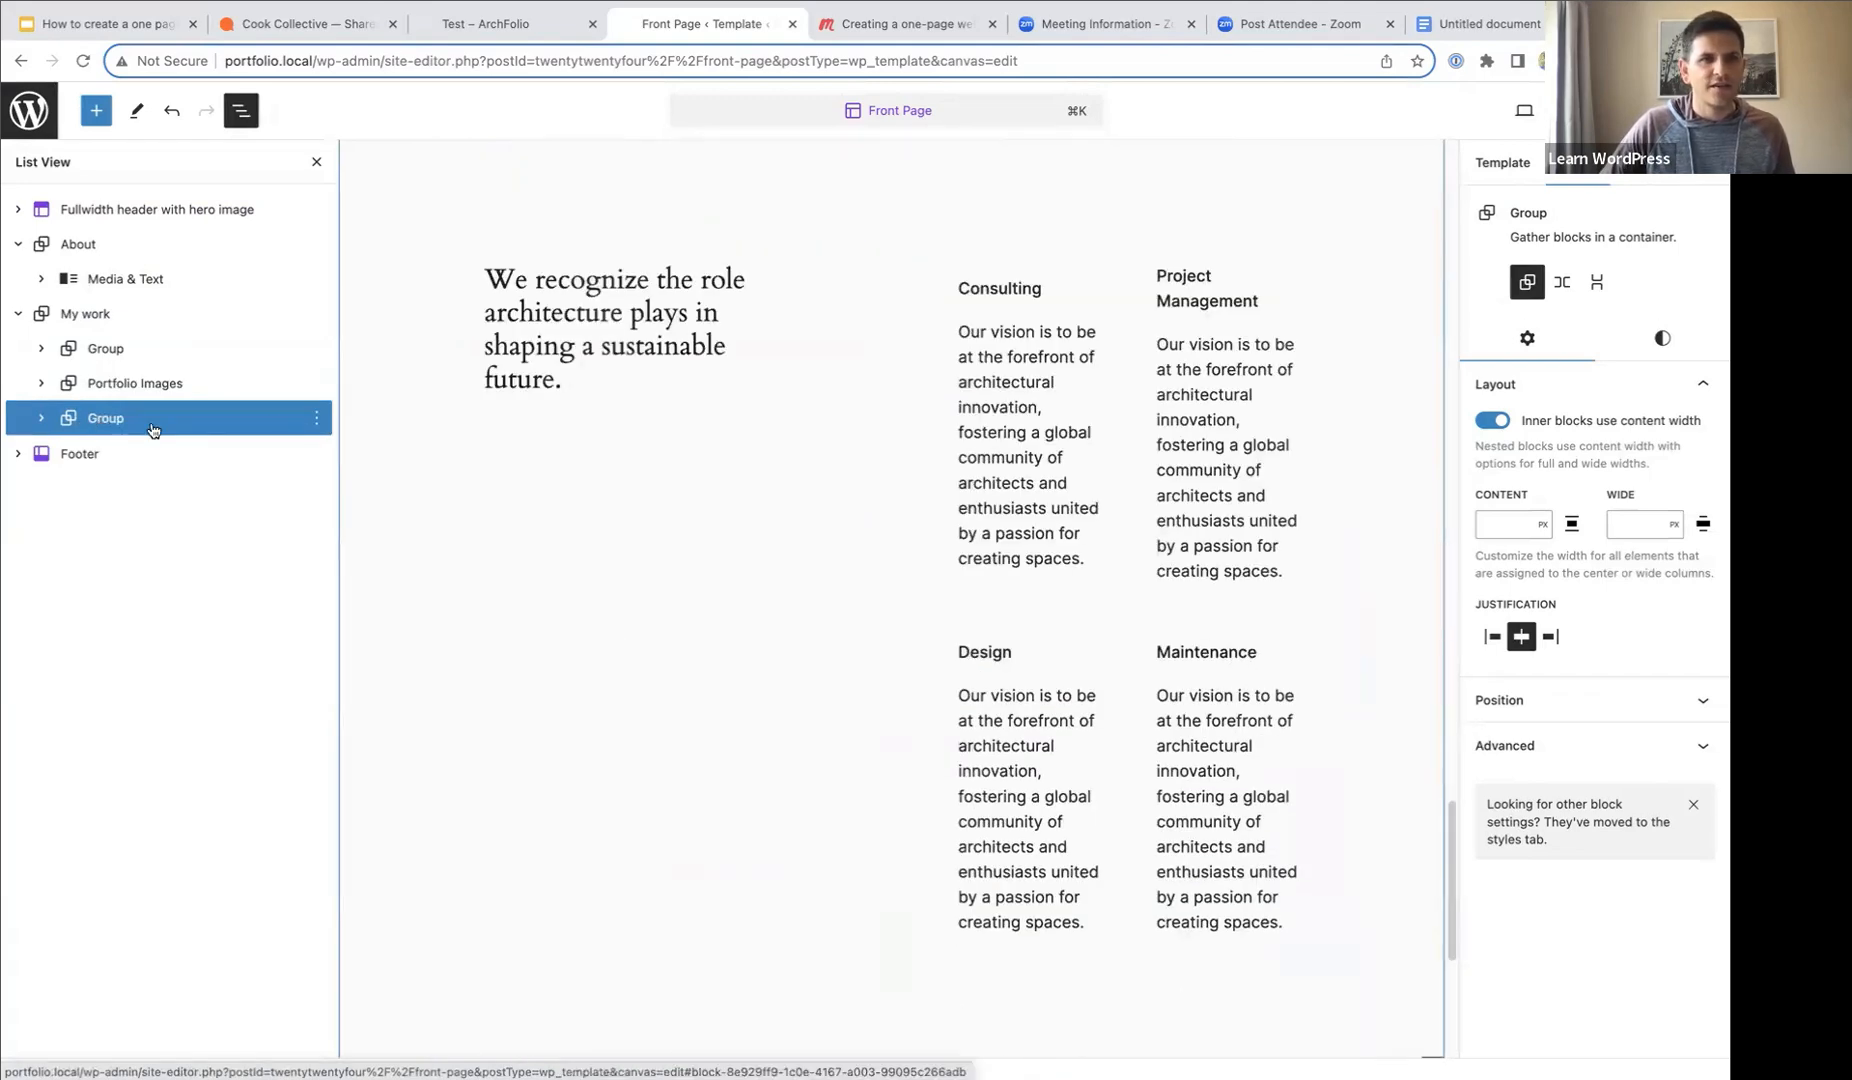
scroll(474, 408, "up", 4)
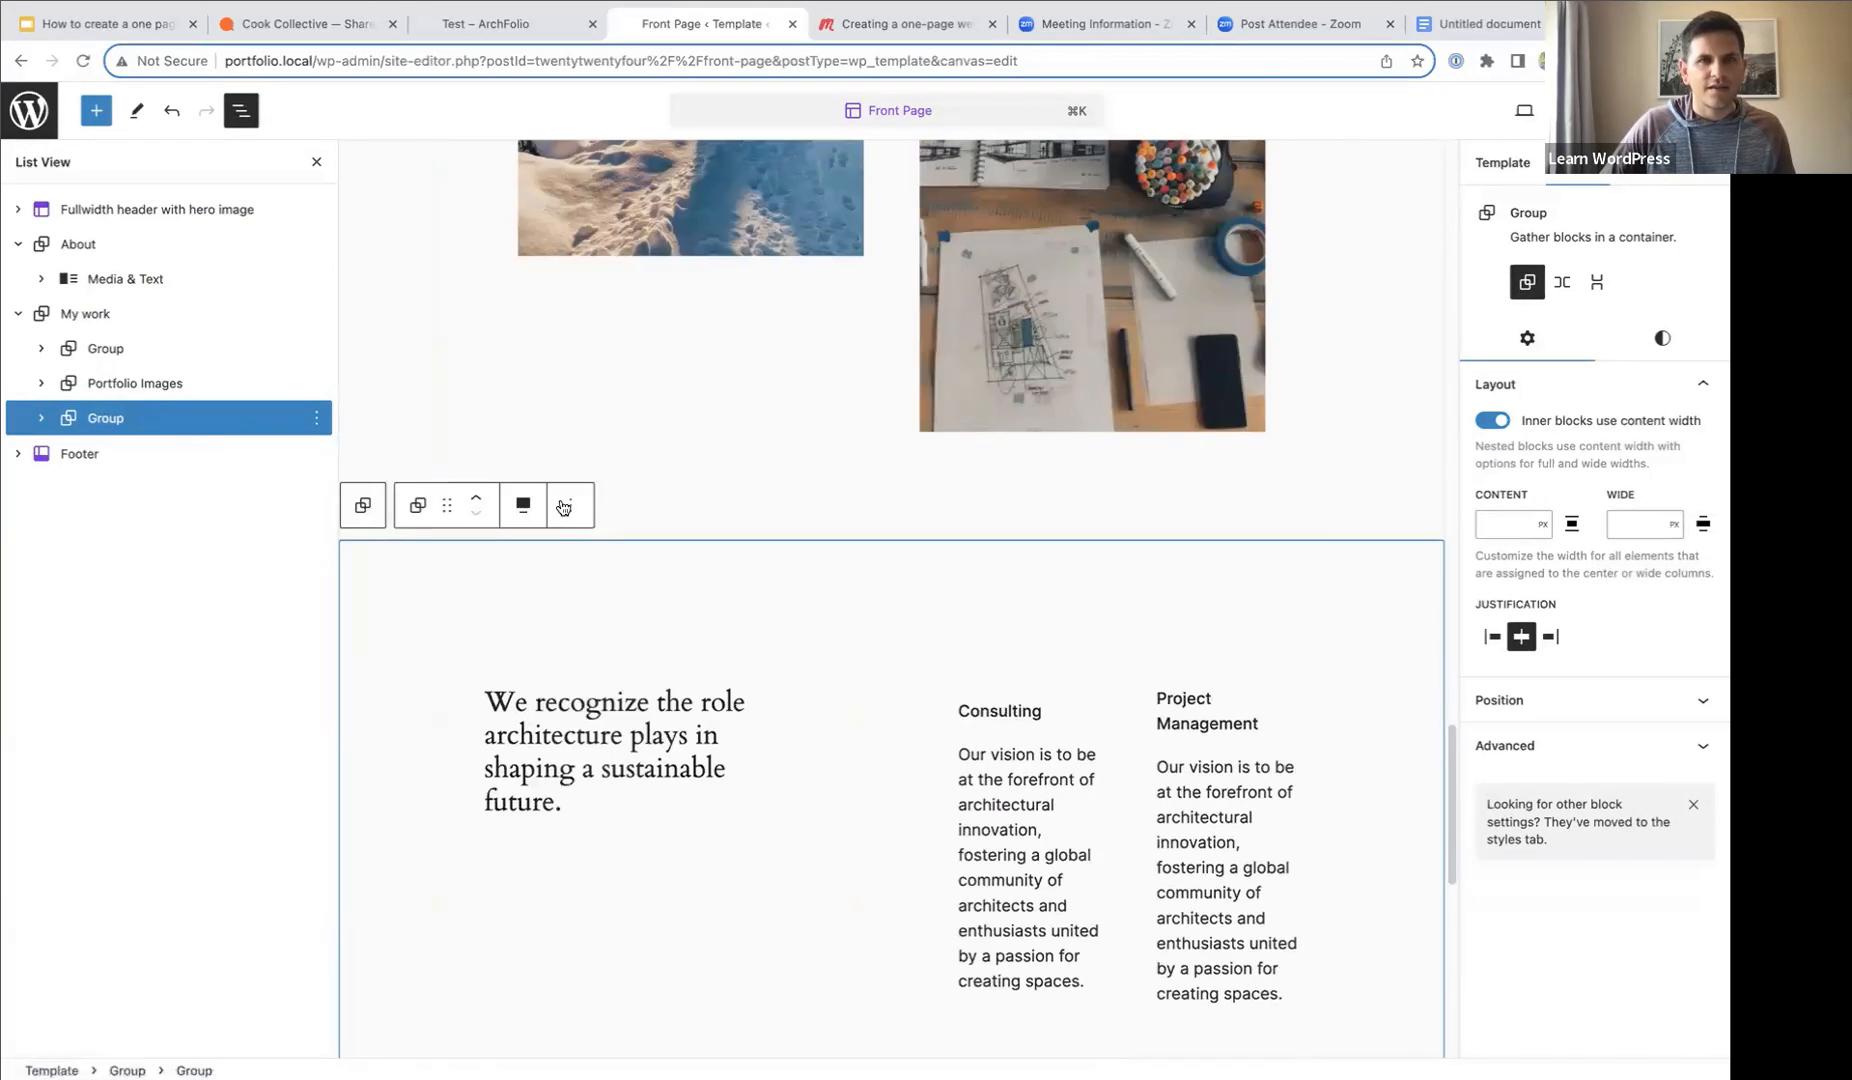
left_click(519, 505)
left_click(578, 607)
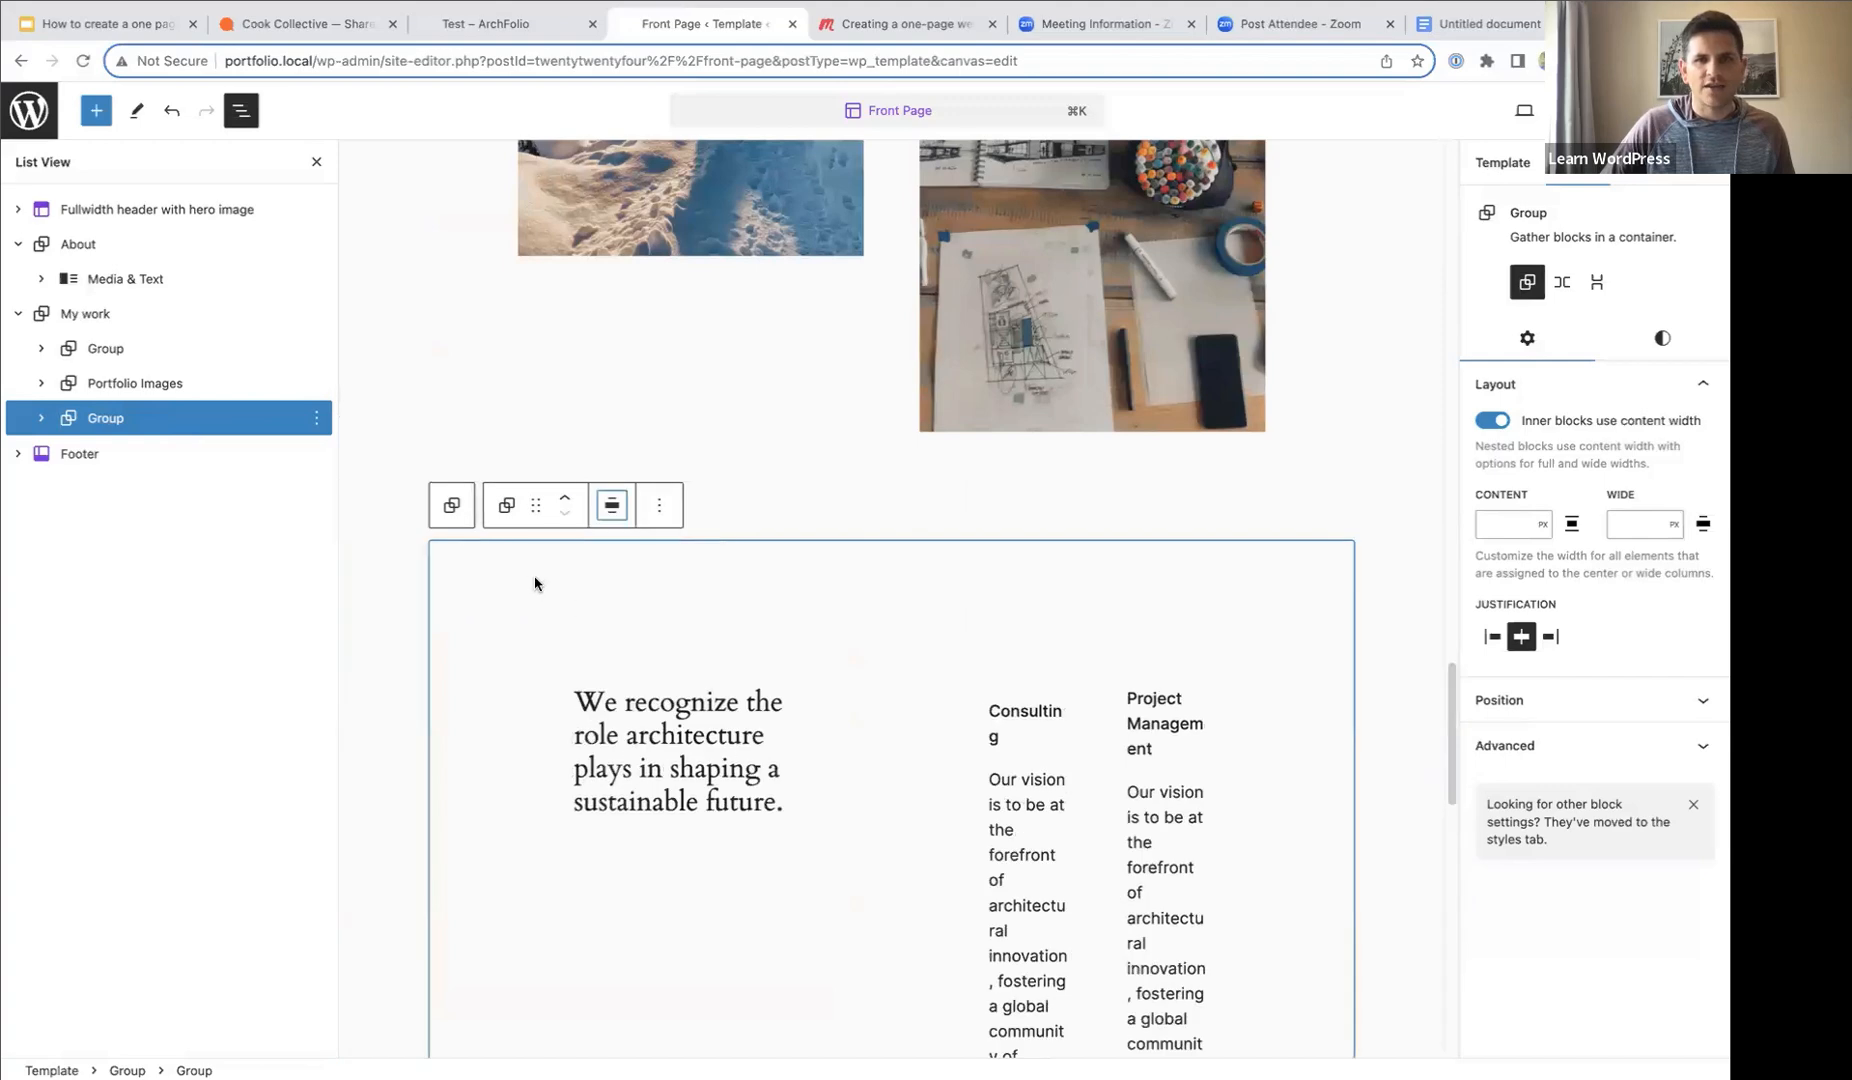
- Close the block list and the settings sidebar, and review the aligned sections from the services up to the About section and back down
left_click(316, 161)
scroll(549, 313, "down", 6)
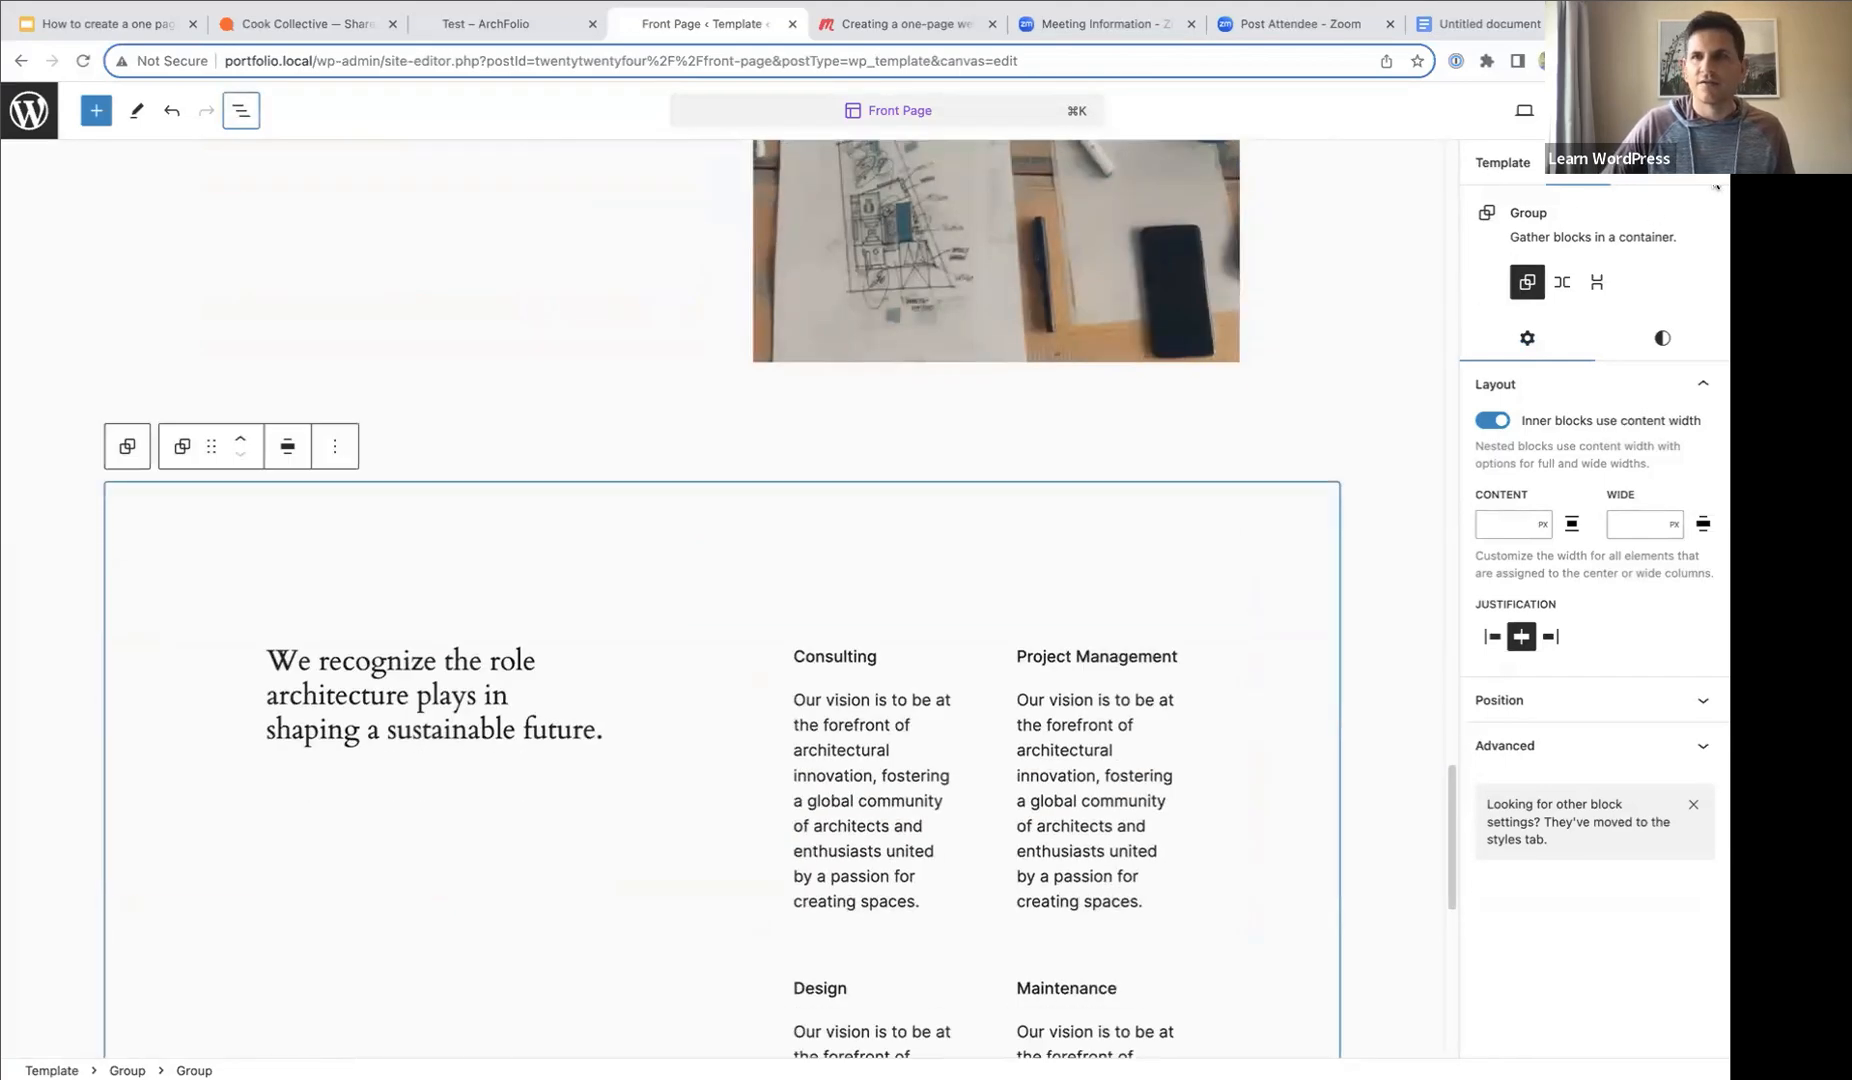
left_click(1703, 162)
scroll(1509, 510, "down", 6)
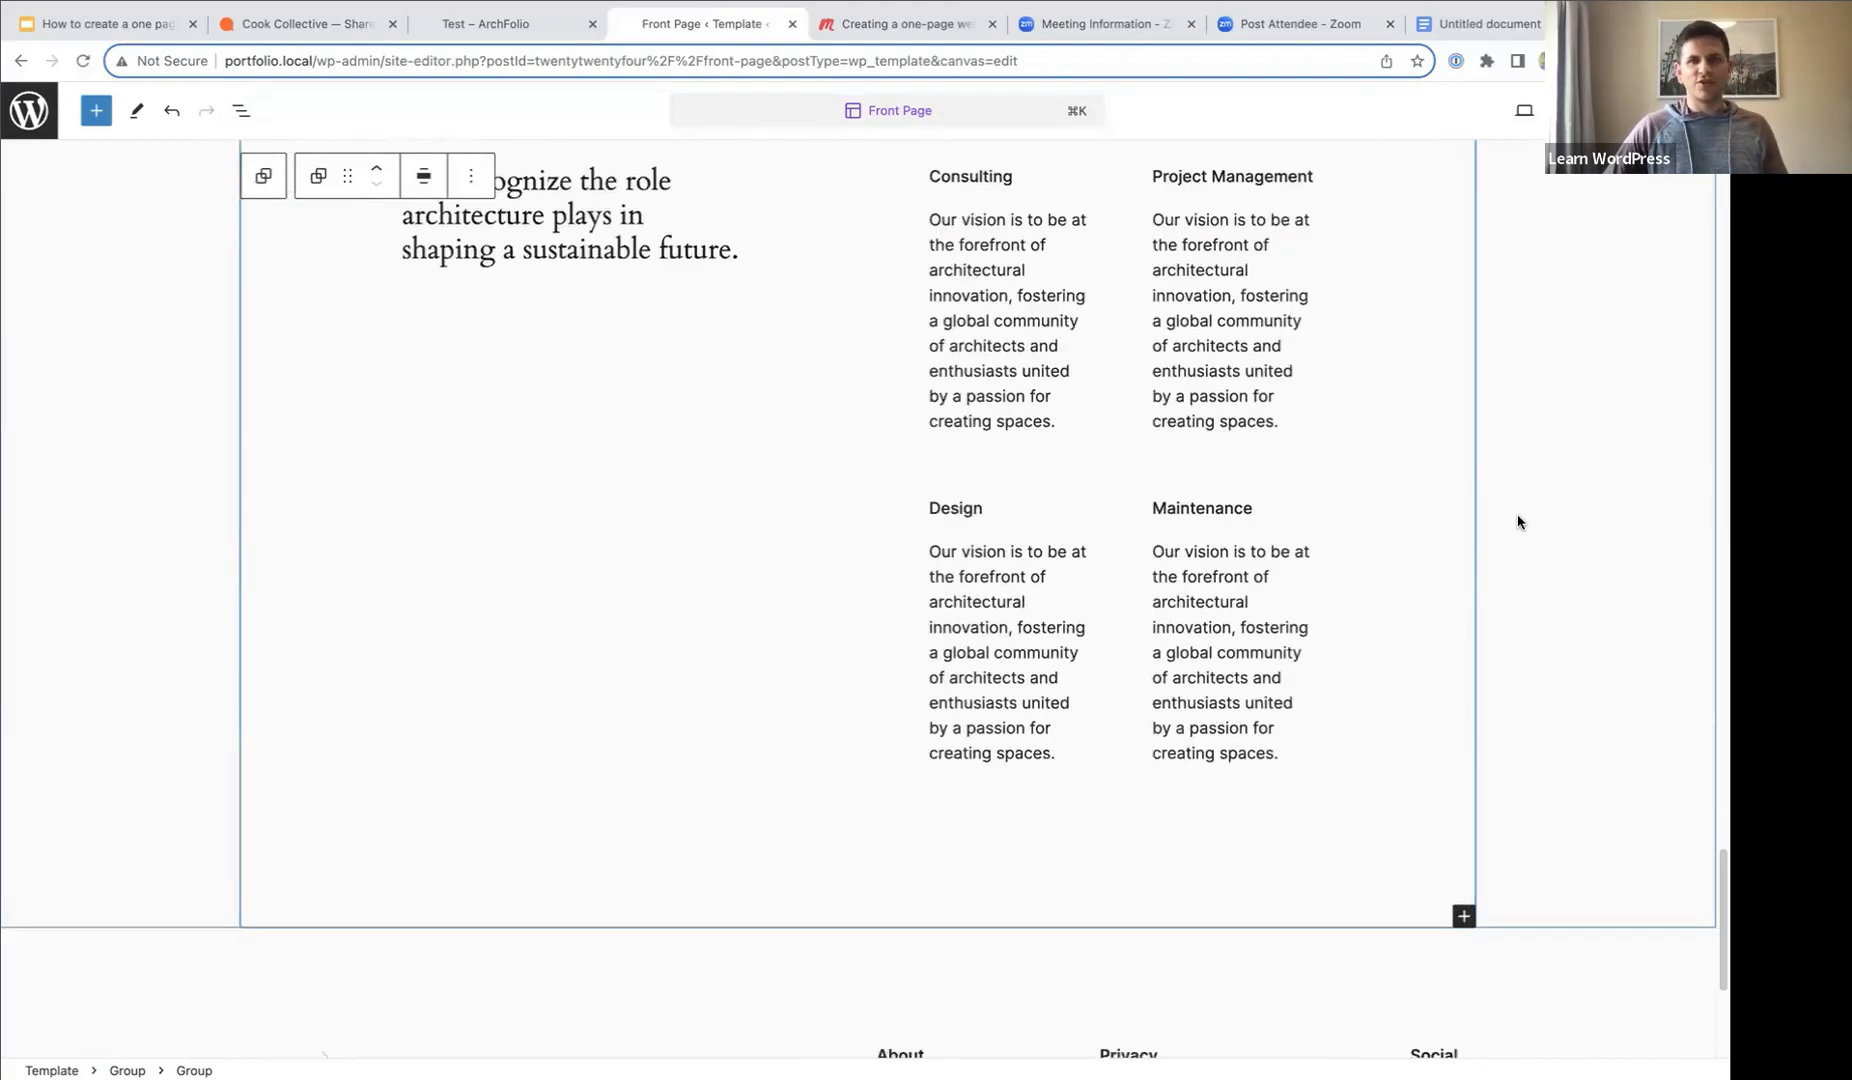
scroll(1516, 520, "up", 5)
scroll(1516, 520, "up", 10)
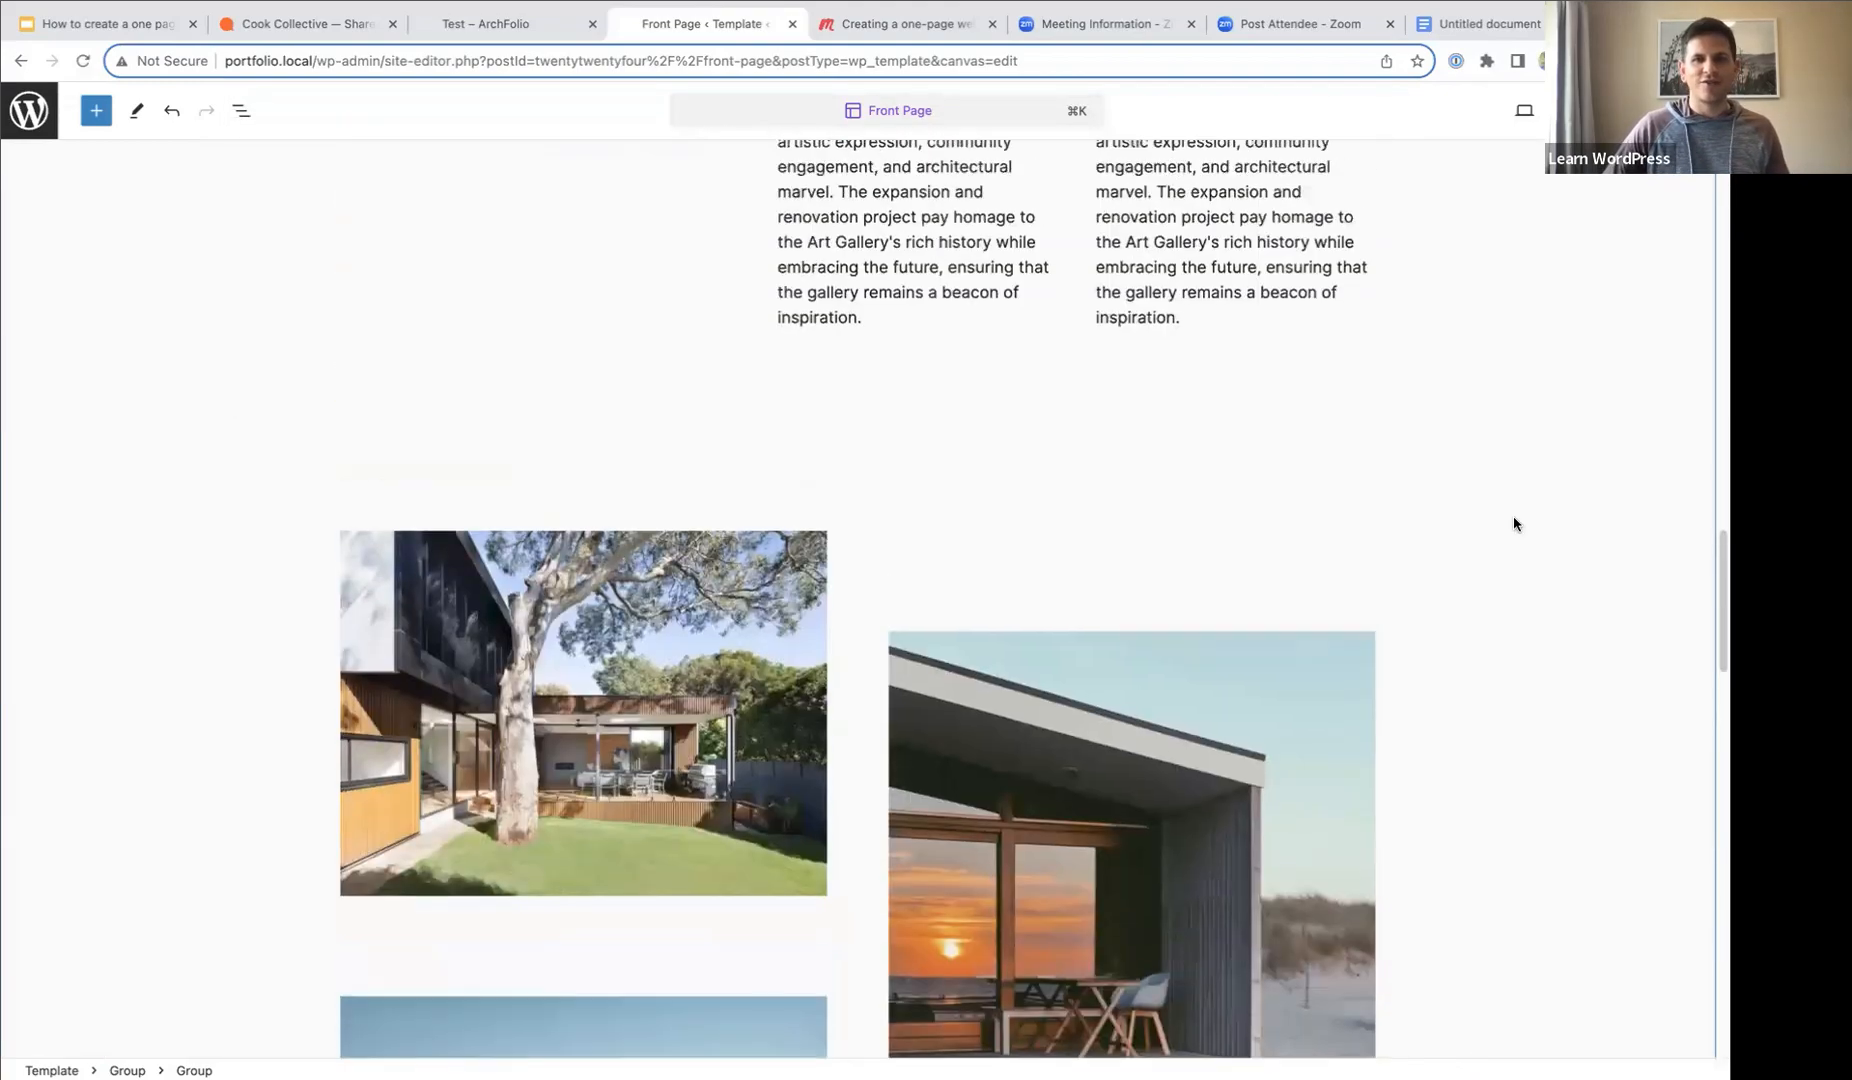
scroll(1513, 523, "up", 9)
scroll(1513, 523, "down", 6)
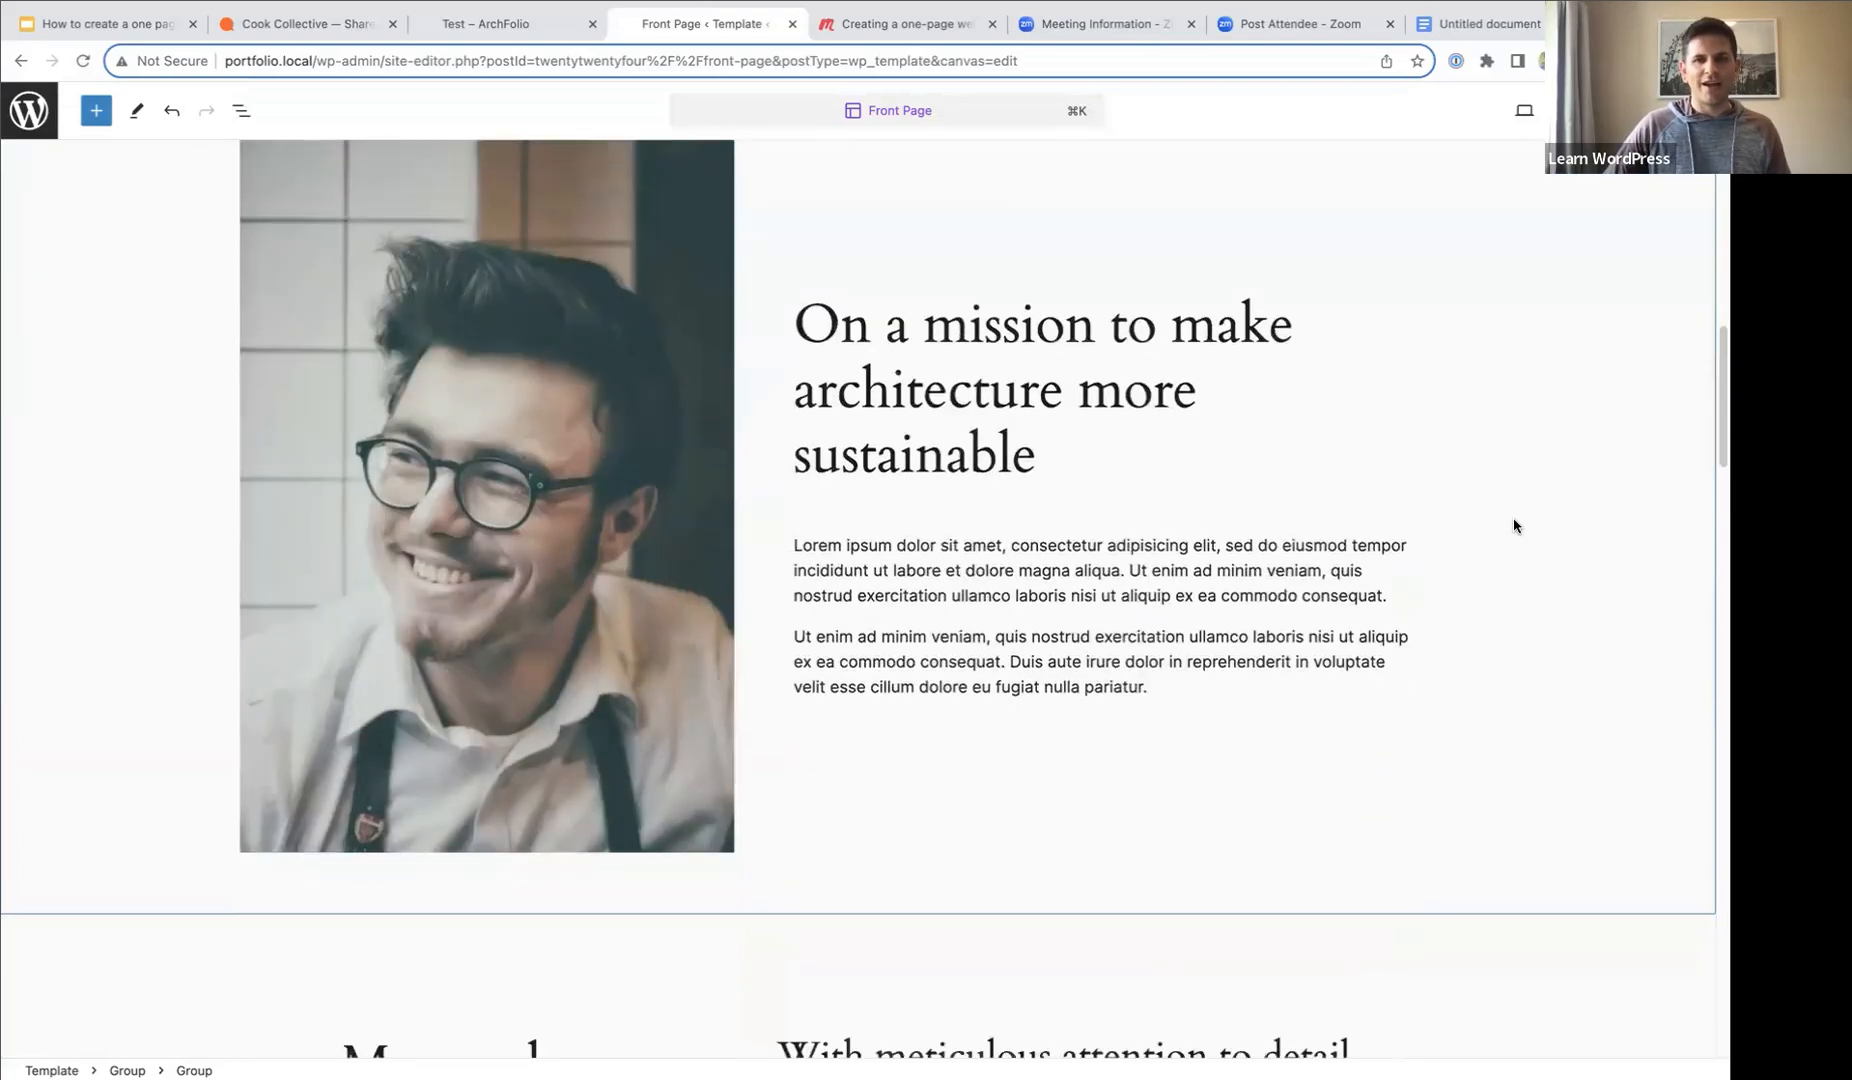
scroll(1514, 526, "down", 10)
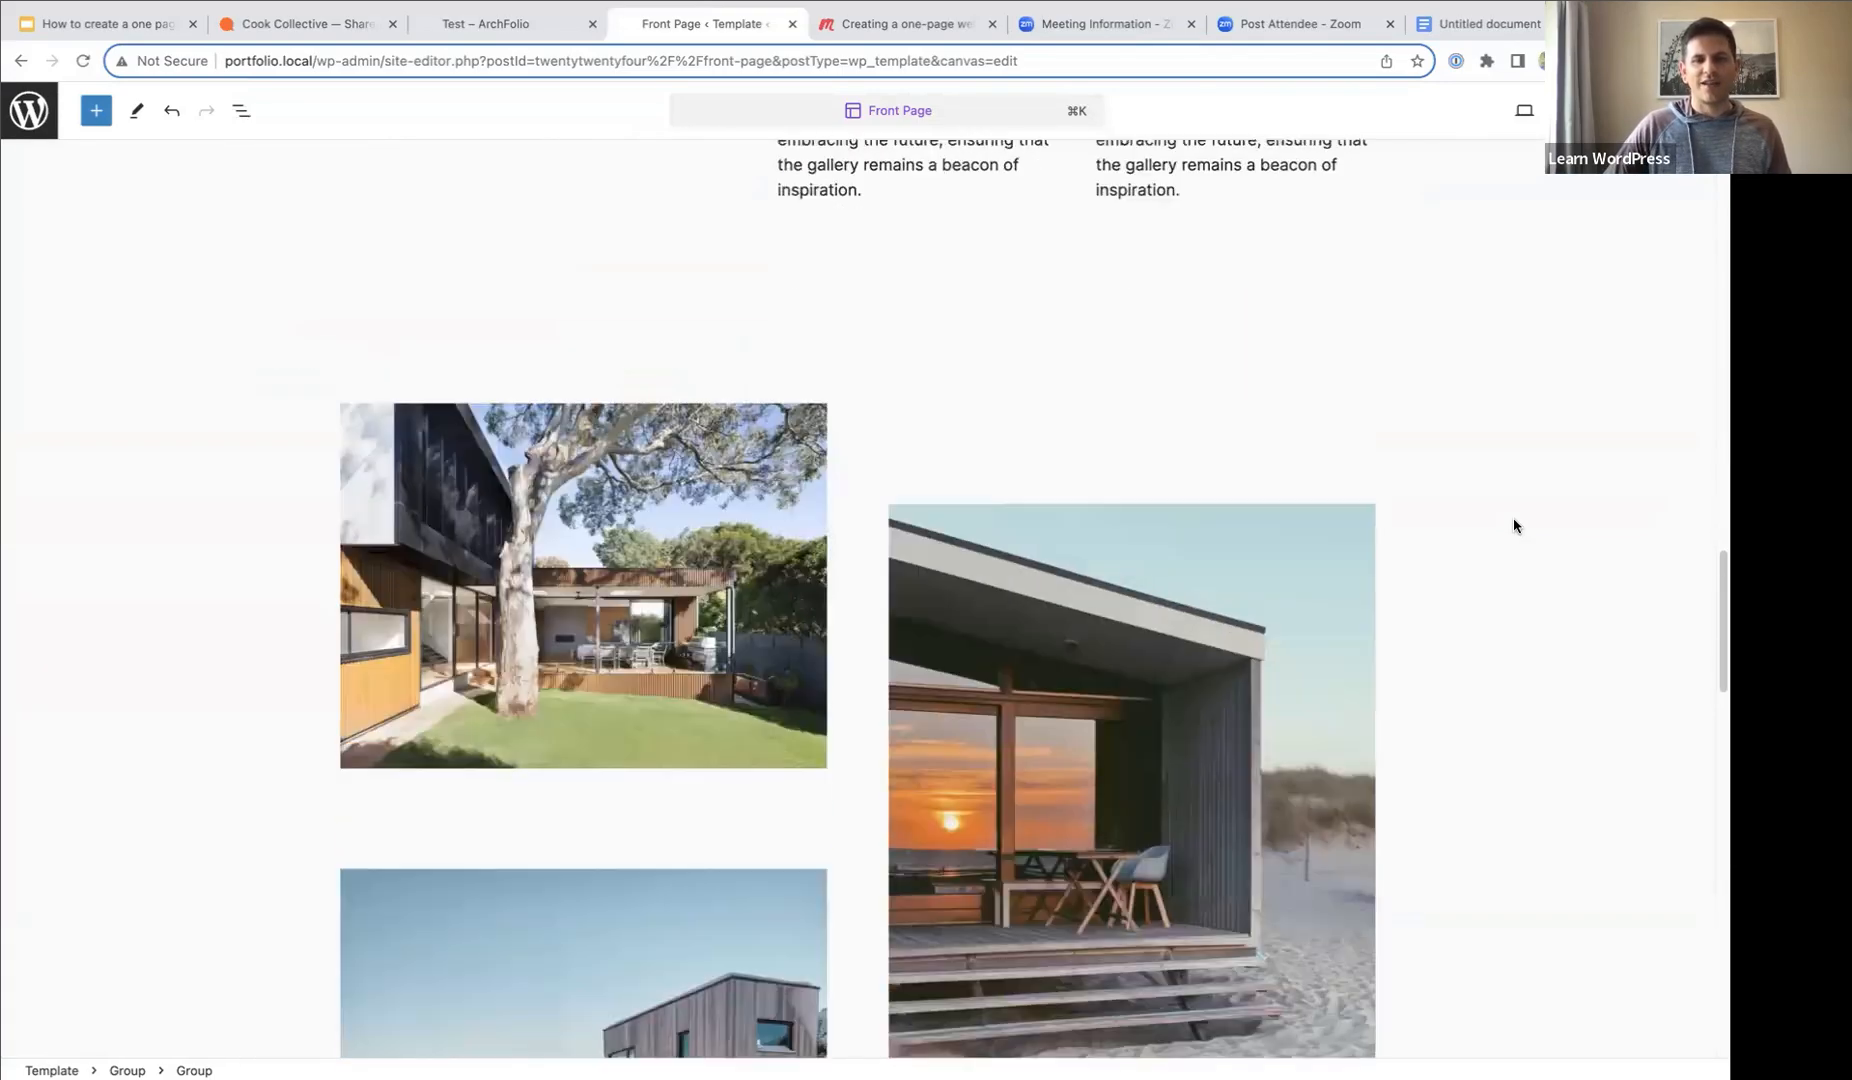
scroll(1513, 526, "down", 12)
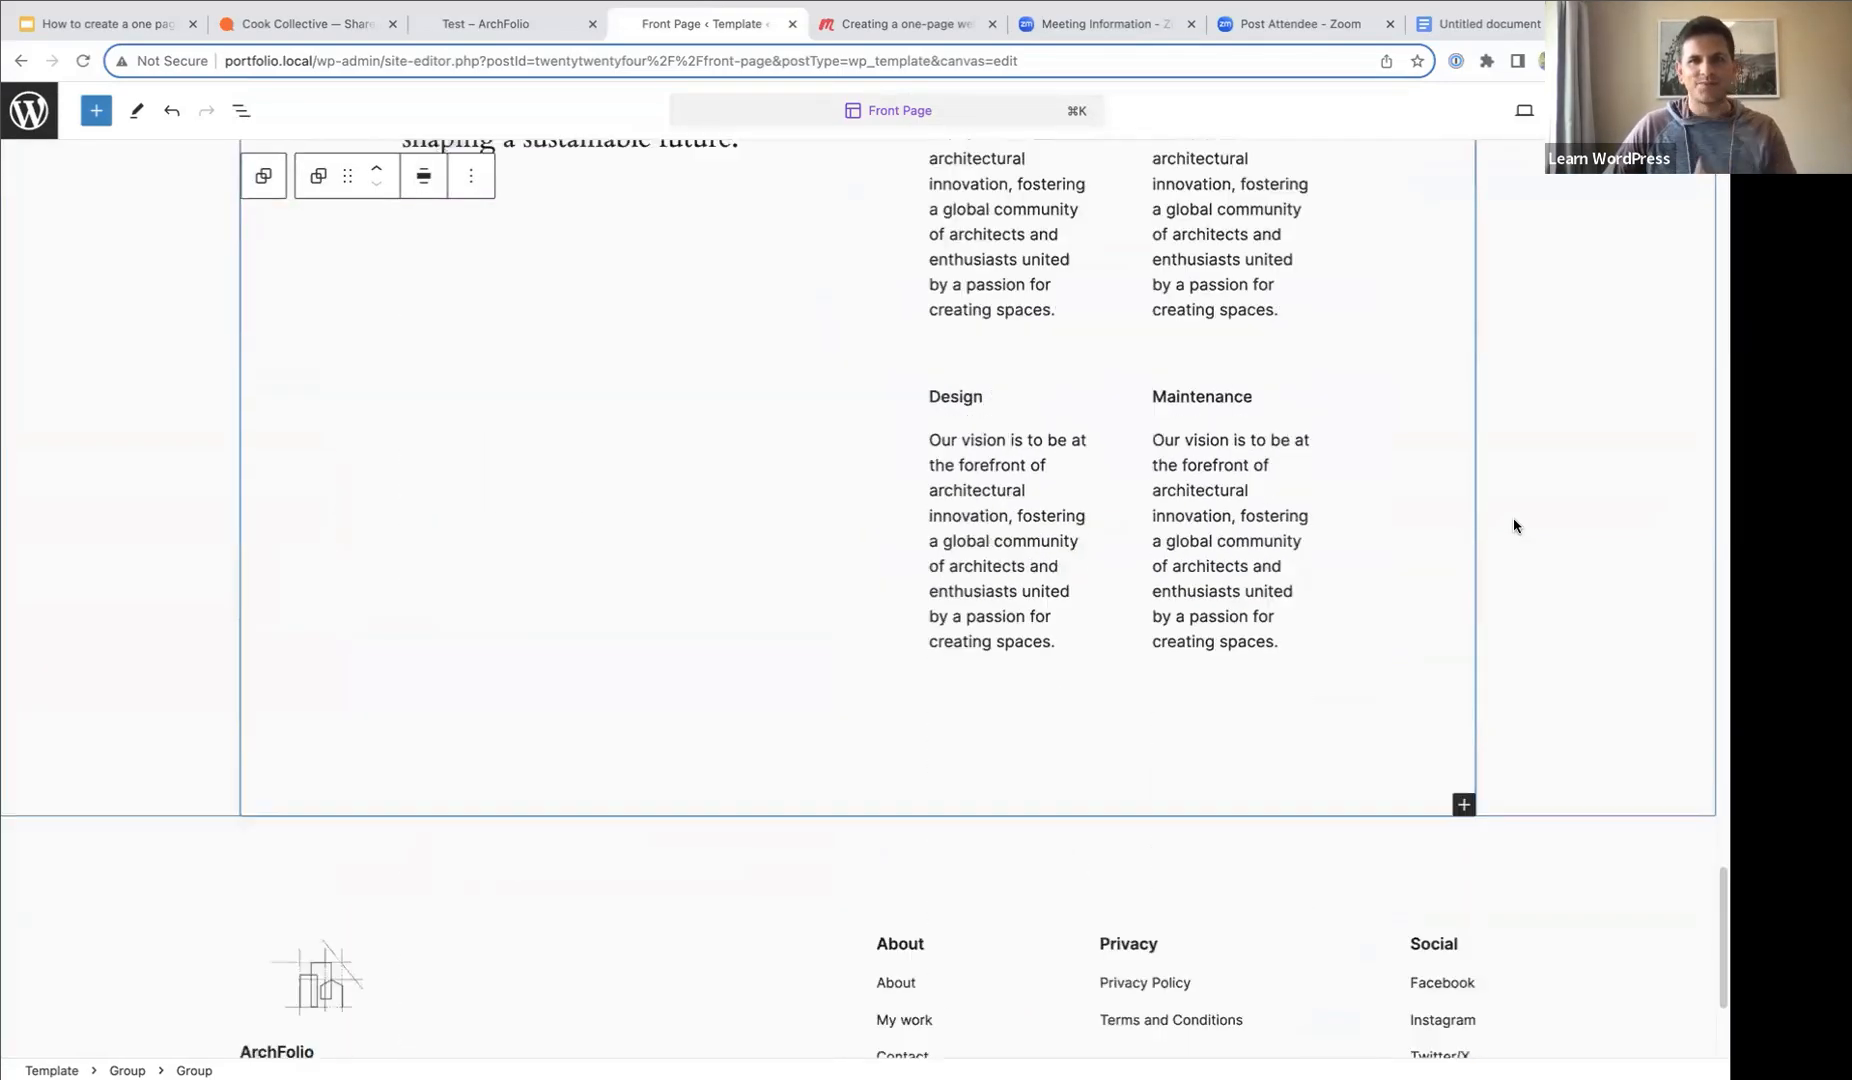
- Add an empty paragraph block after the services group inside My work and save the template
left_click(241, 110)
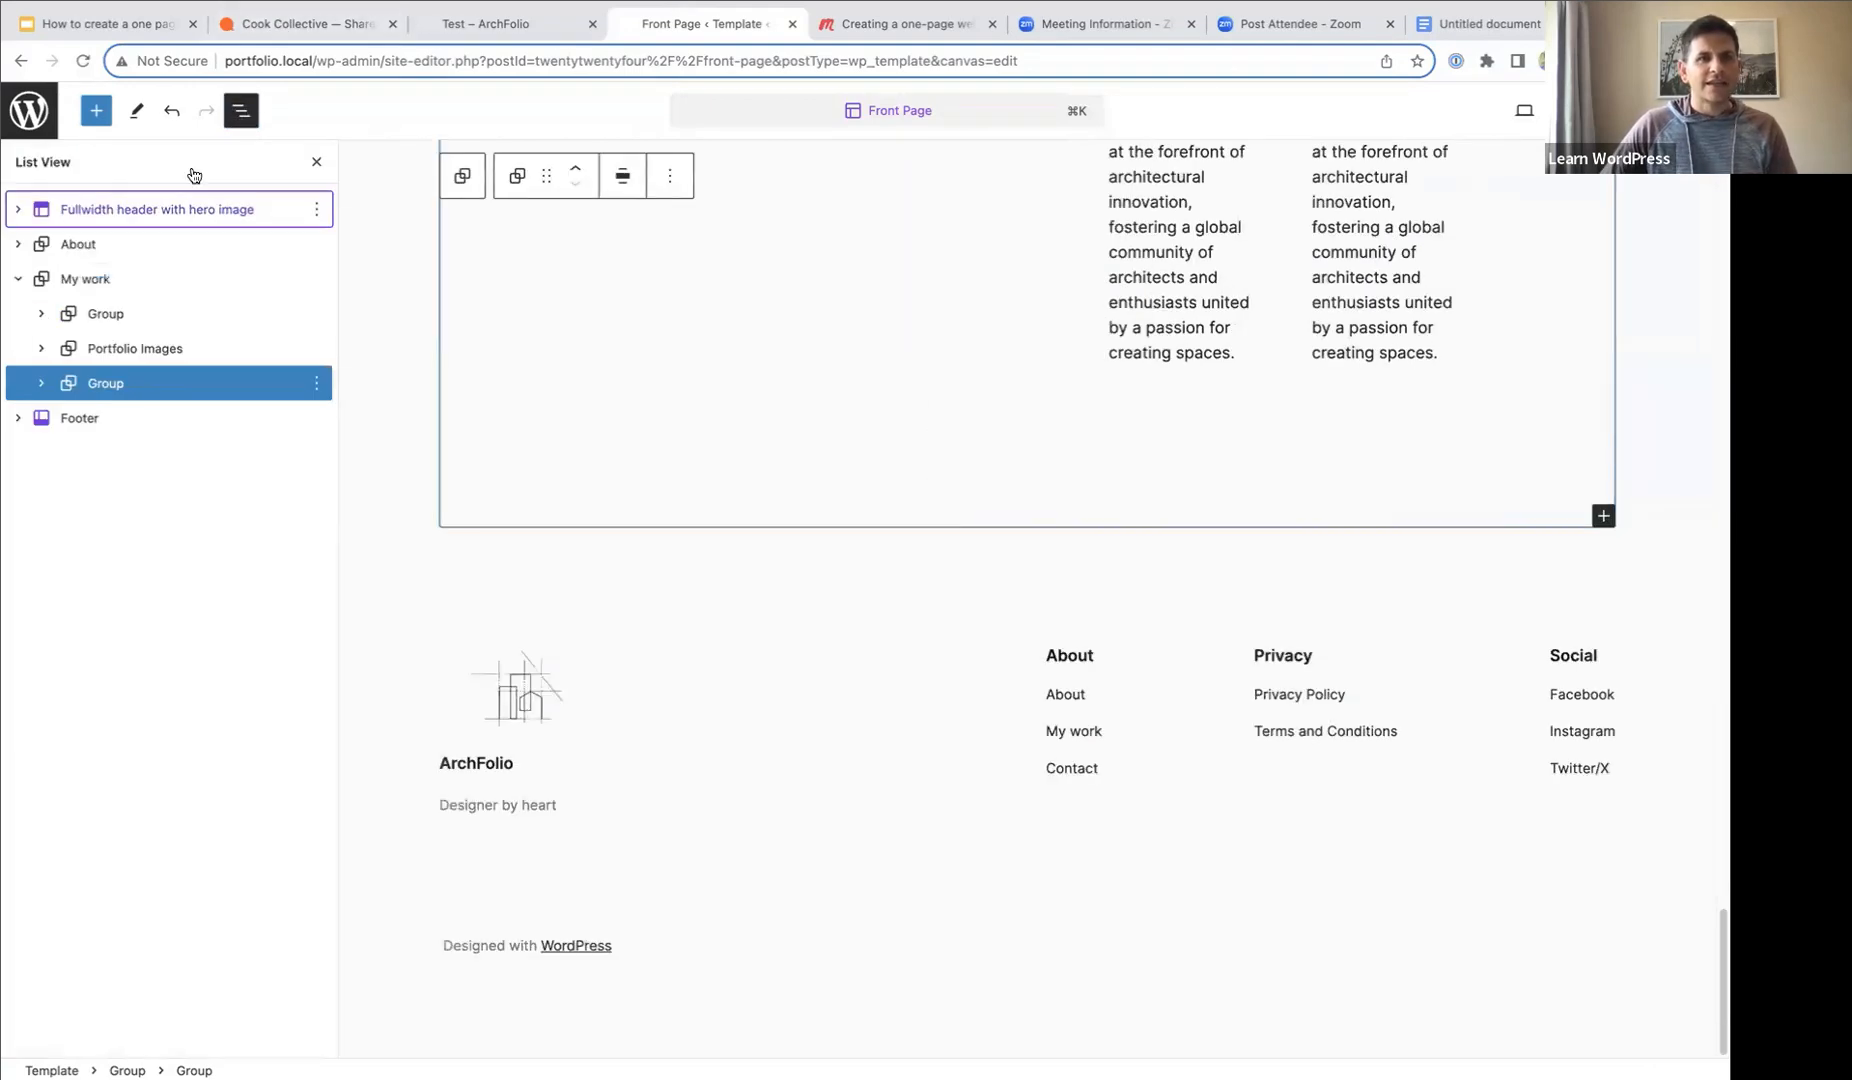
left_click(316, 383)
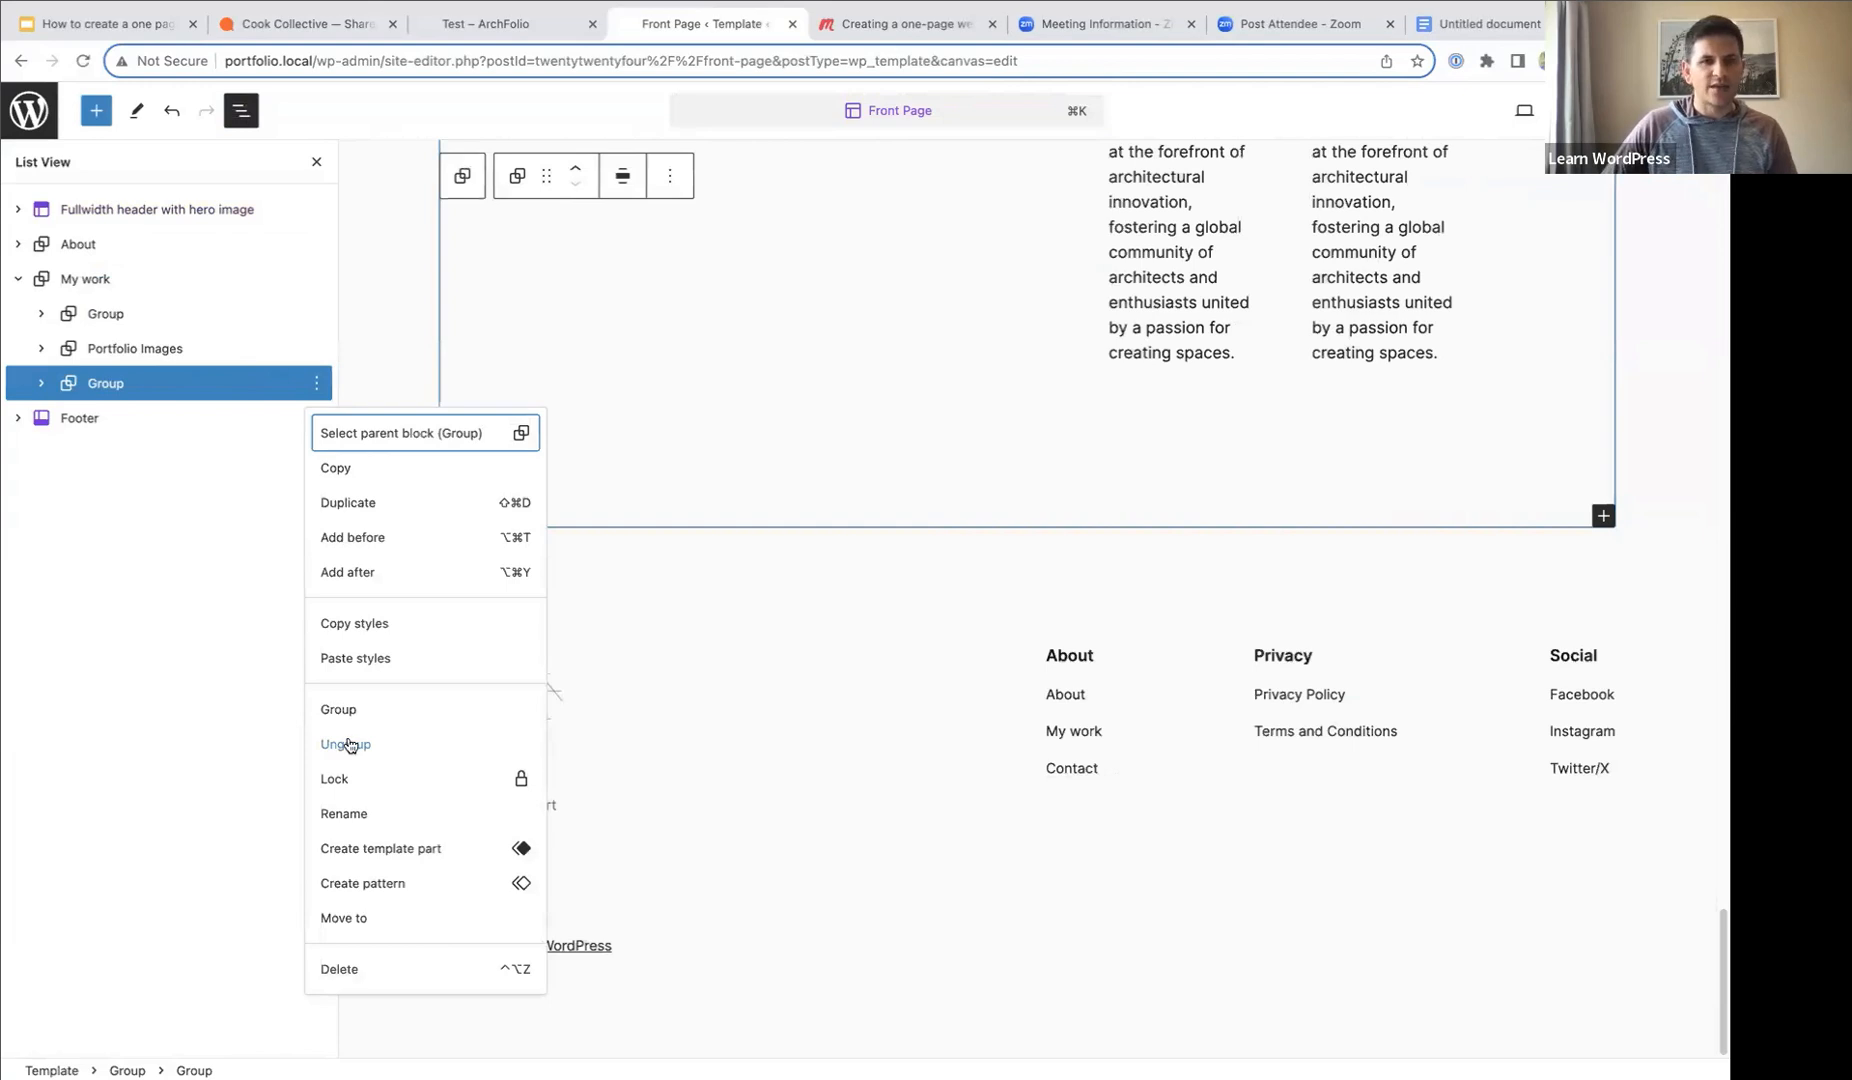
left_click(350, 572)
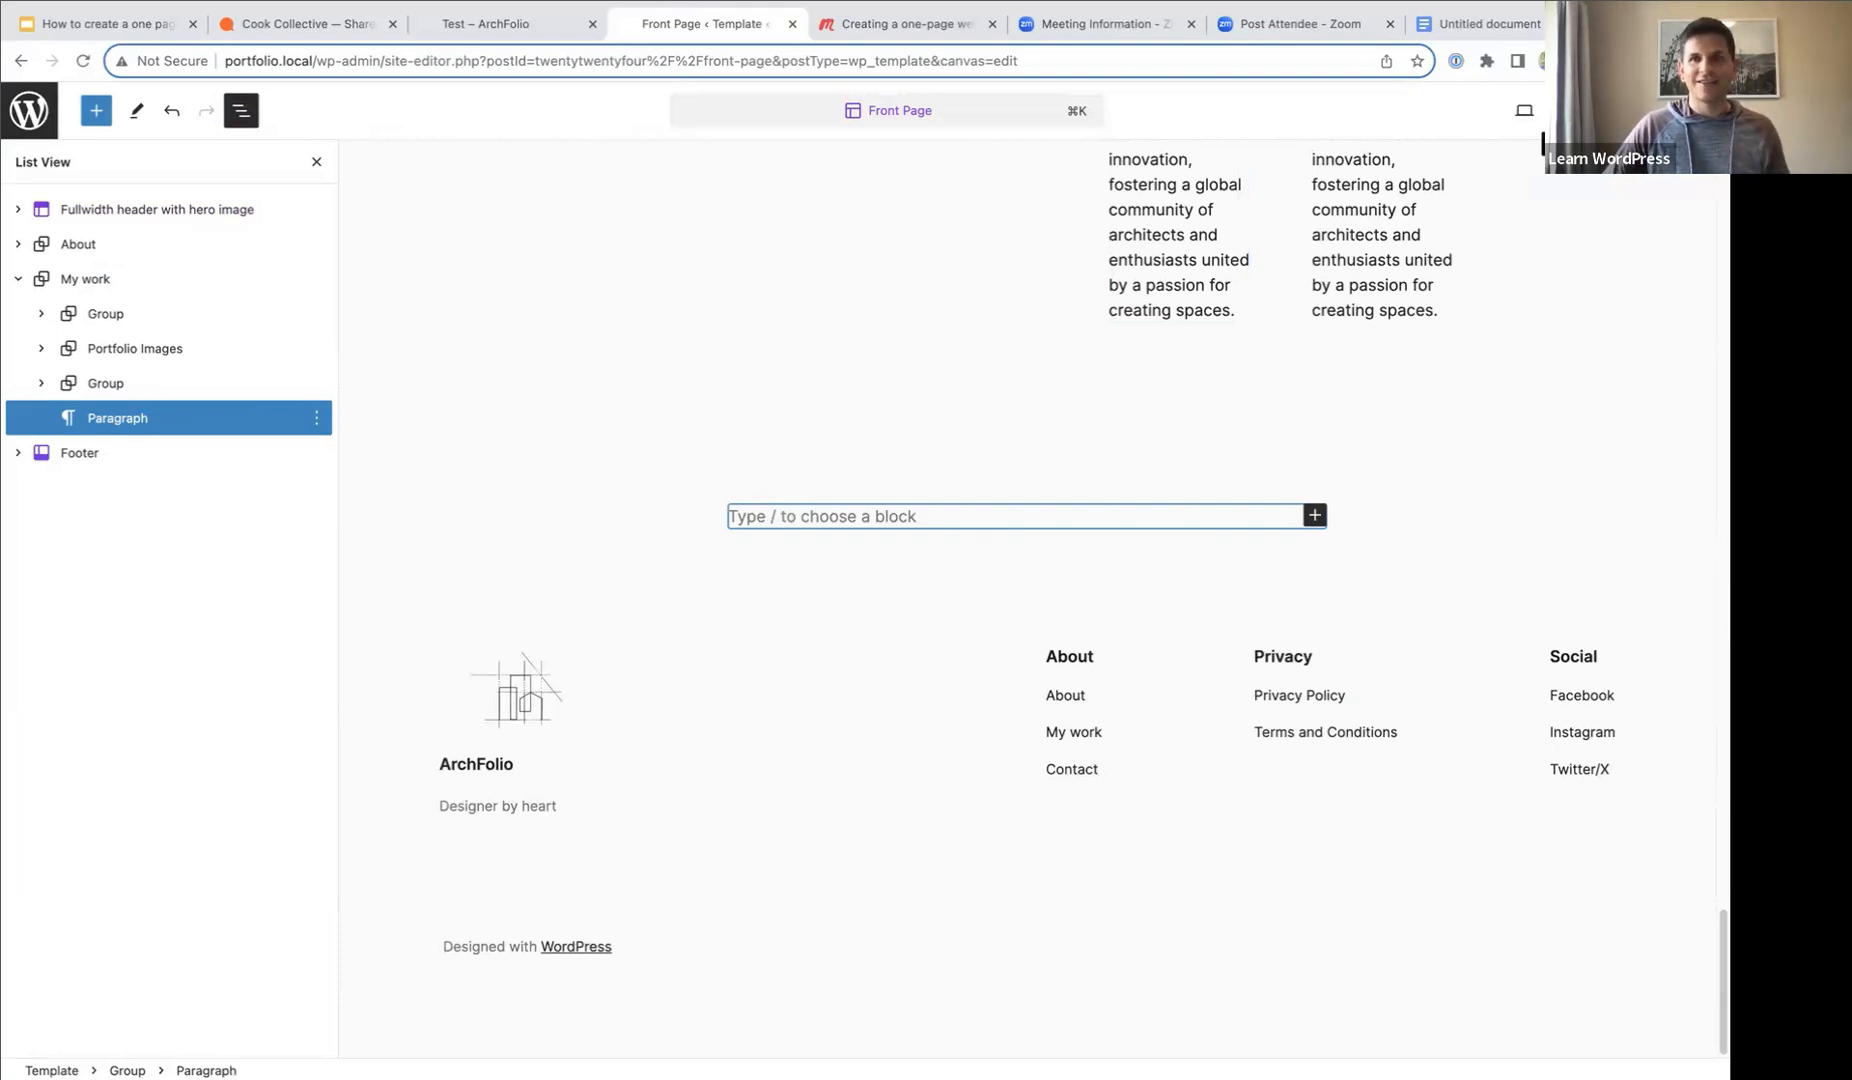
left_click(1556, 110)
left_click(1530, 111)
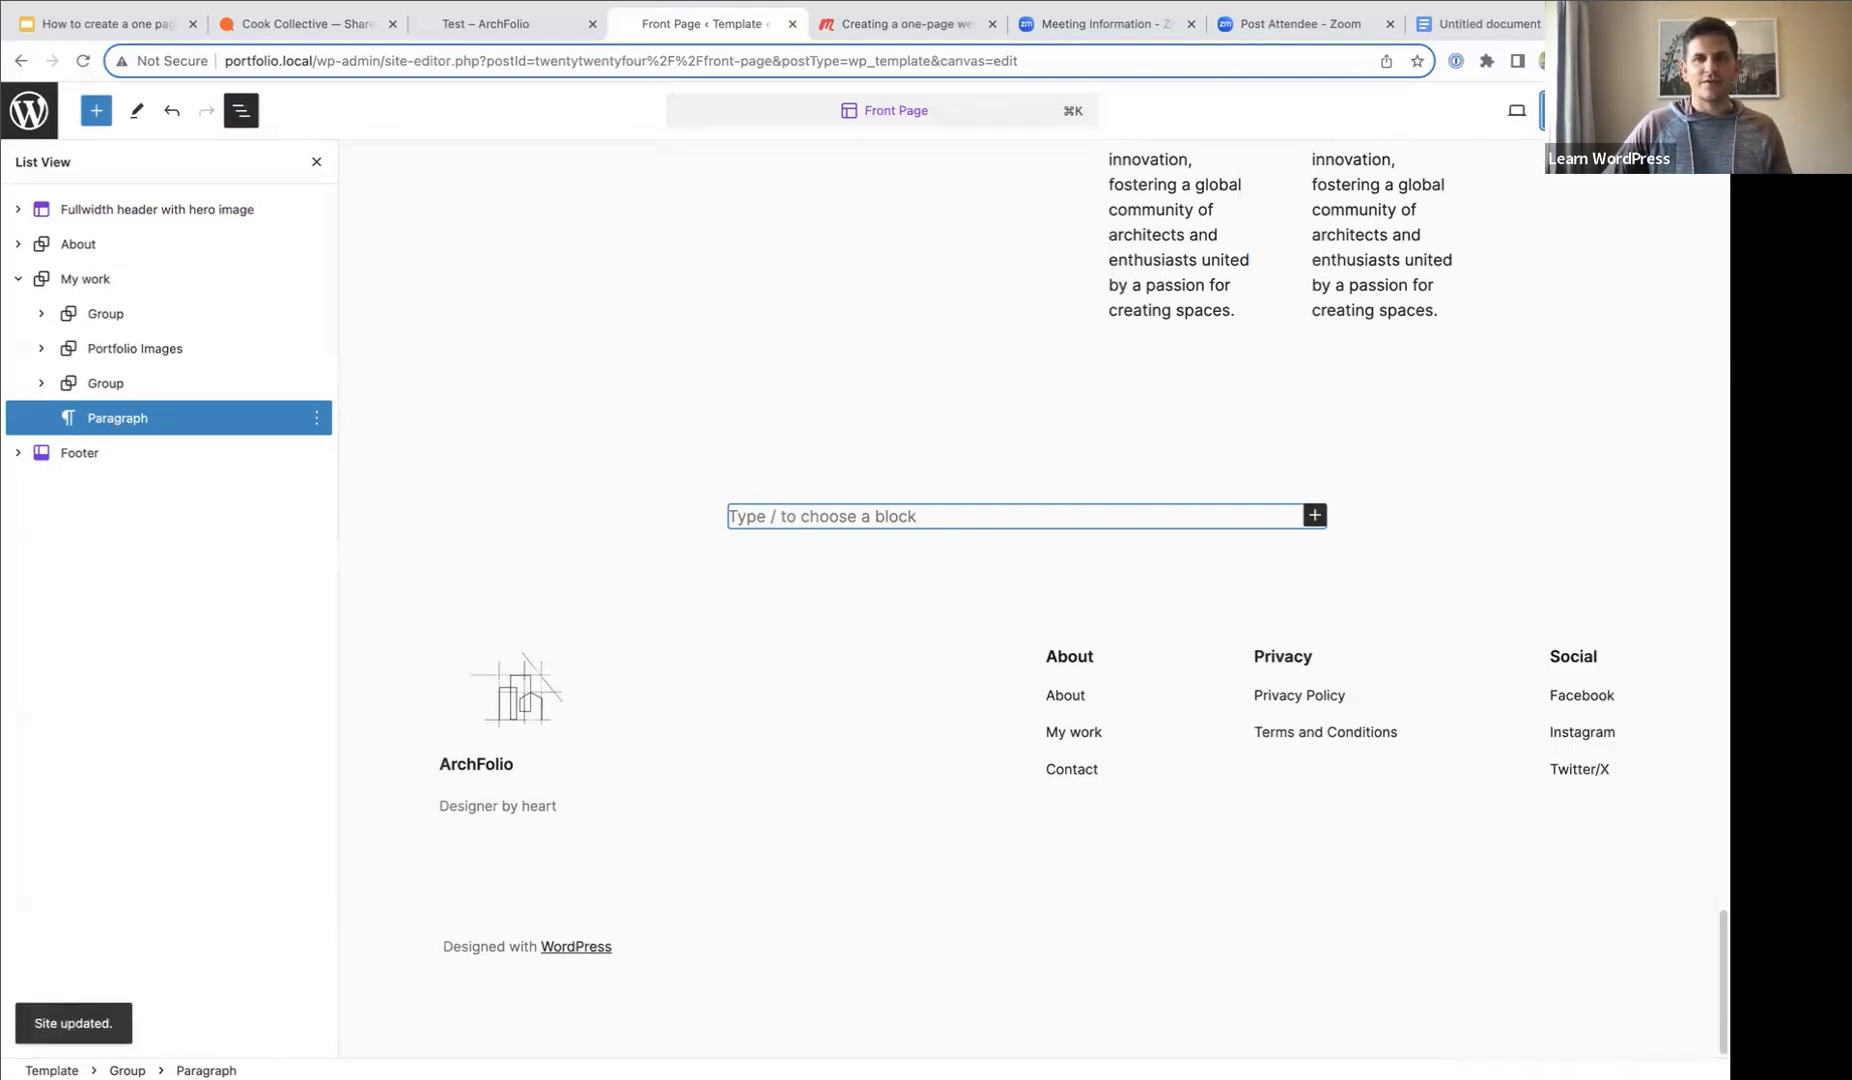
- Duplicate the Front Page editor's browser tab and exit the copy to the WordPress admin dashboard
right_click(663, 33)
left_click(715, 156)
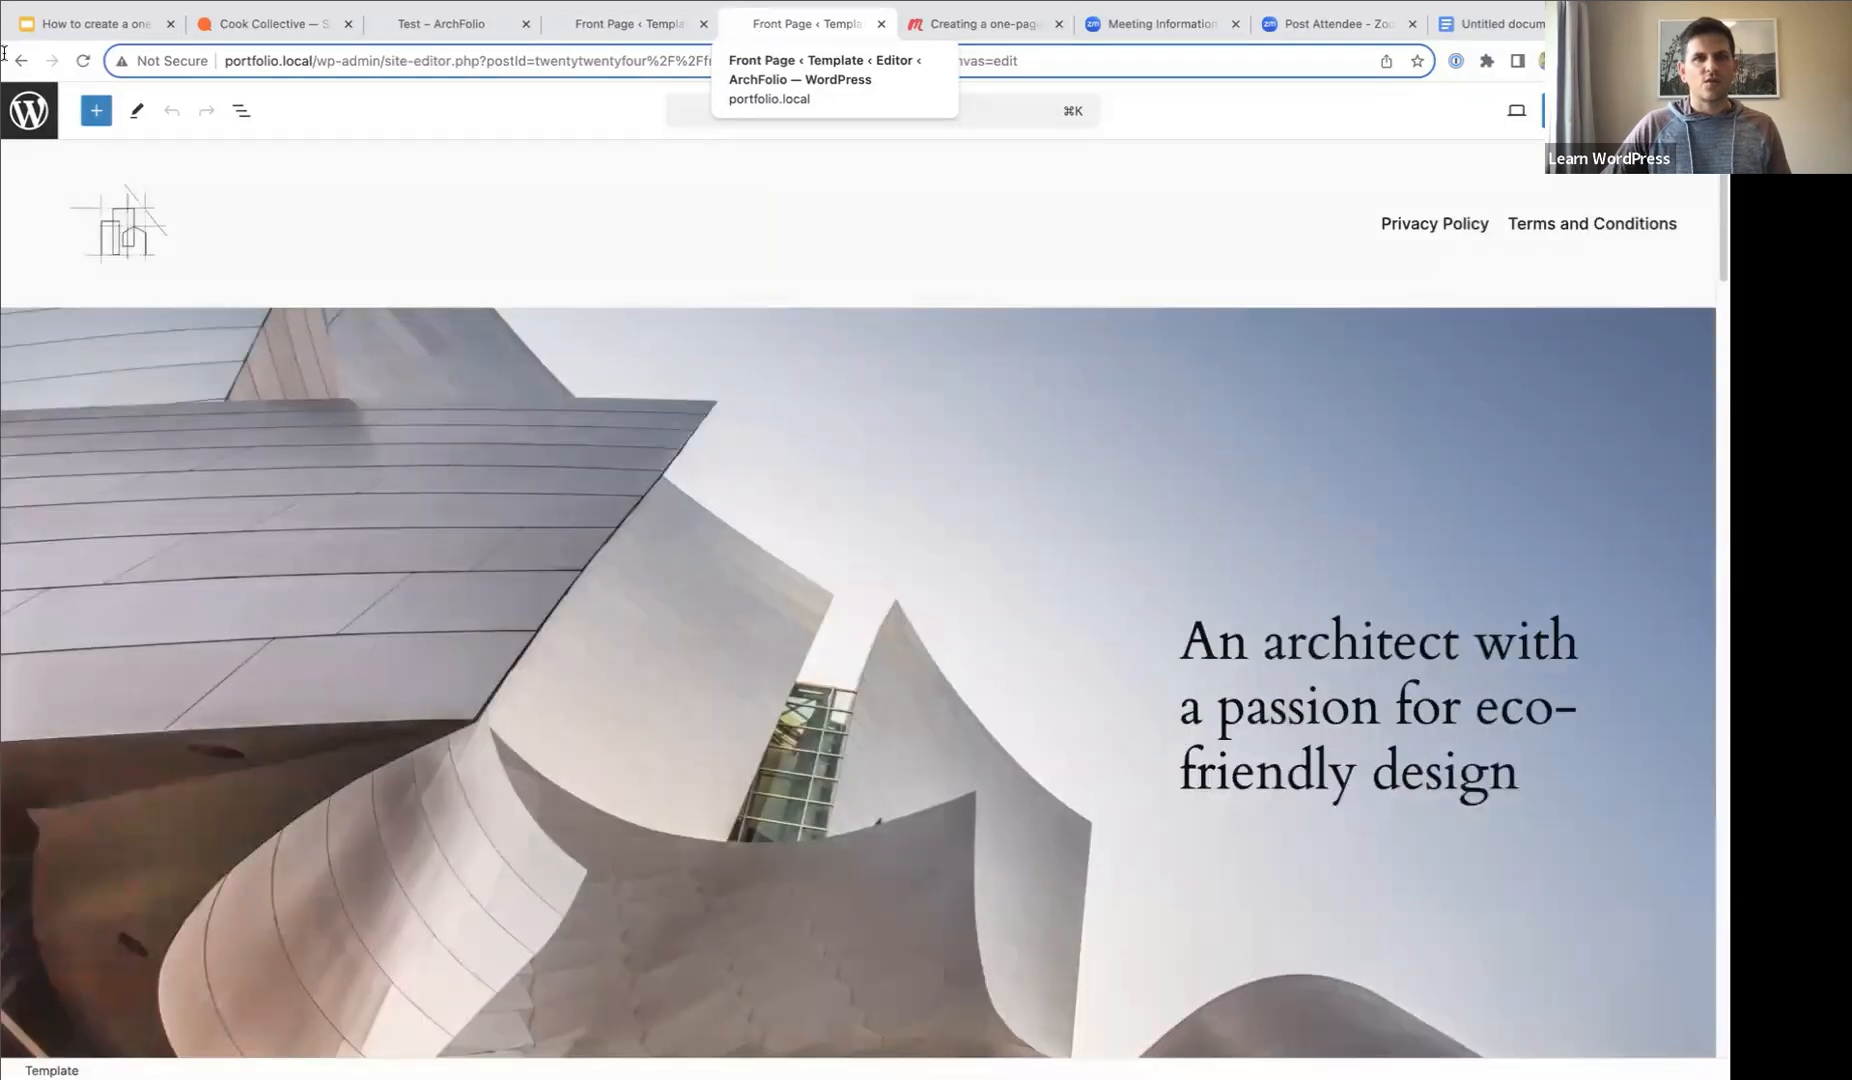
left_click(29, 113)
left_click(28, 114)
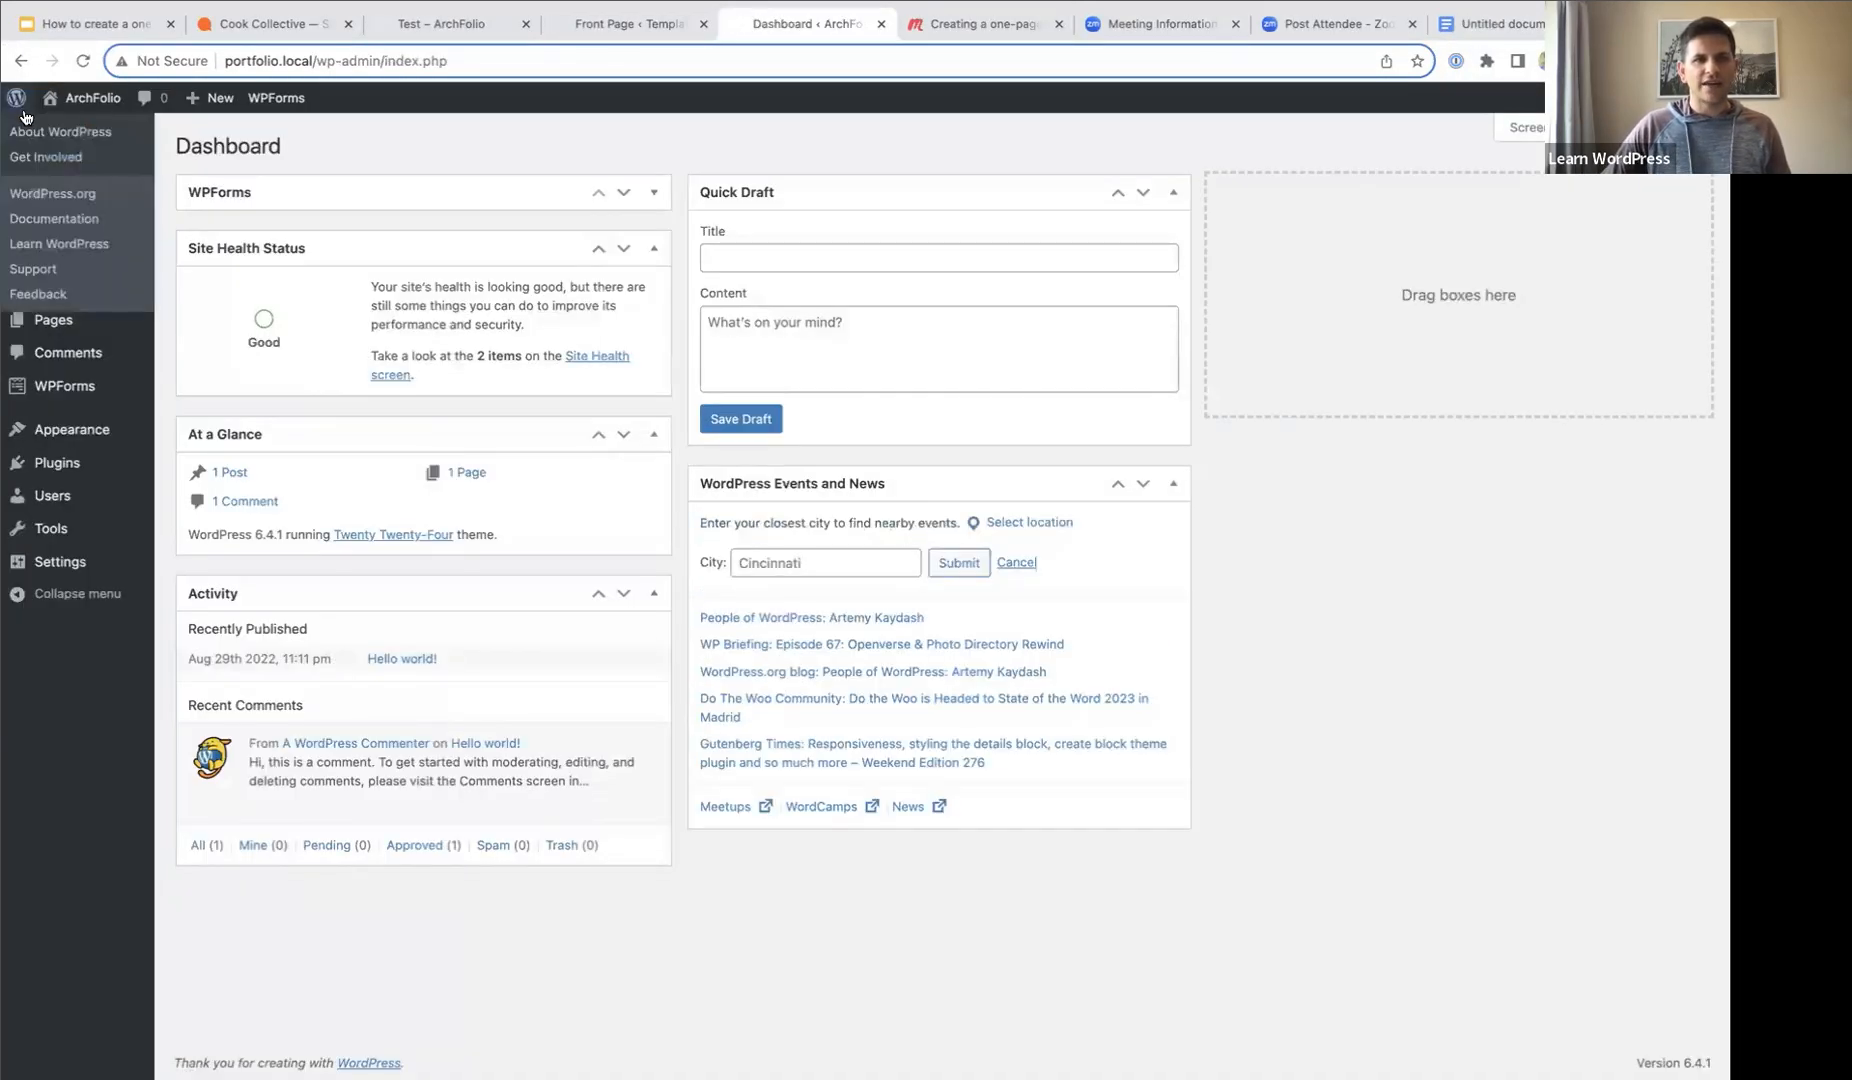
- Search the plugins available to add for "Contact form", and open the forms overview of the installed WPForms plugin
left_click(60, 462)
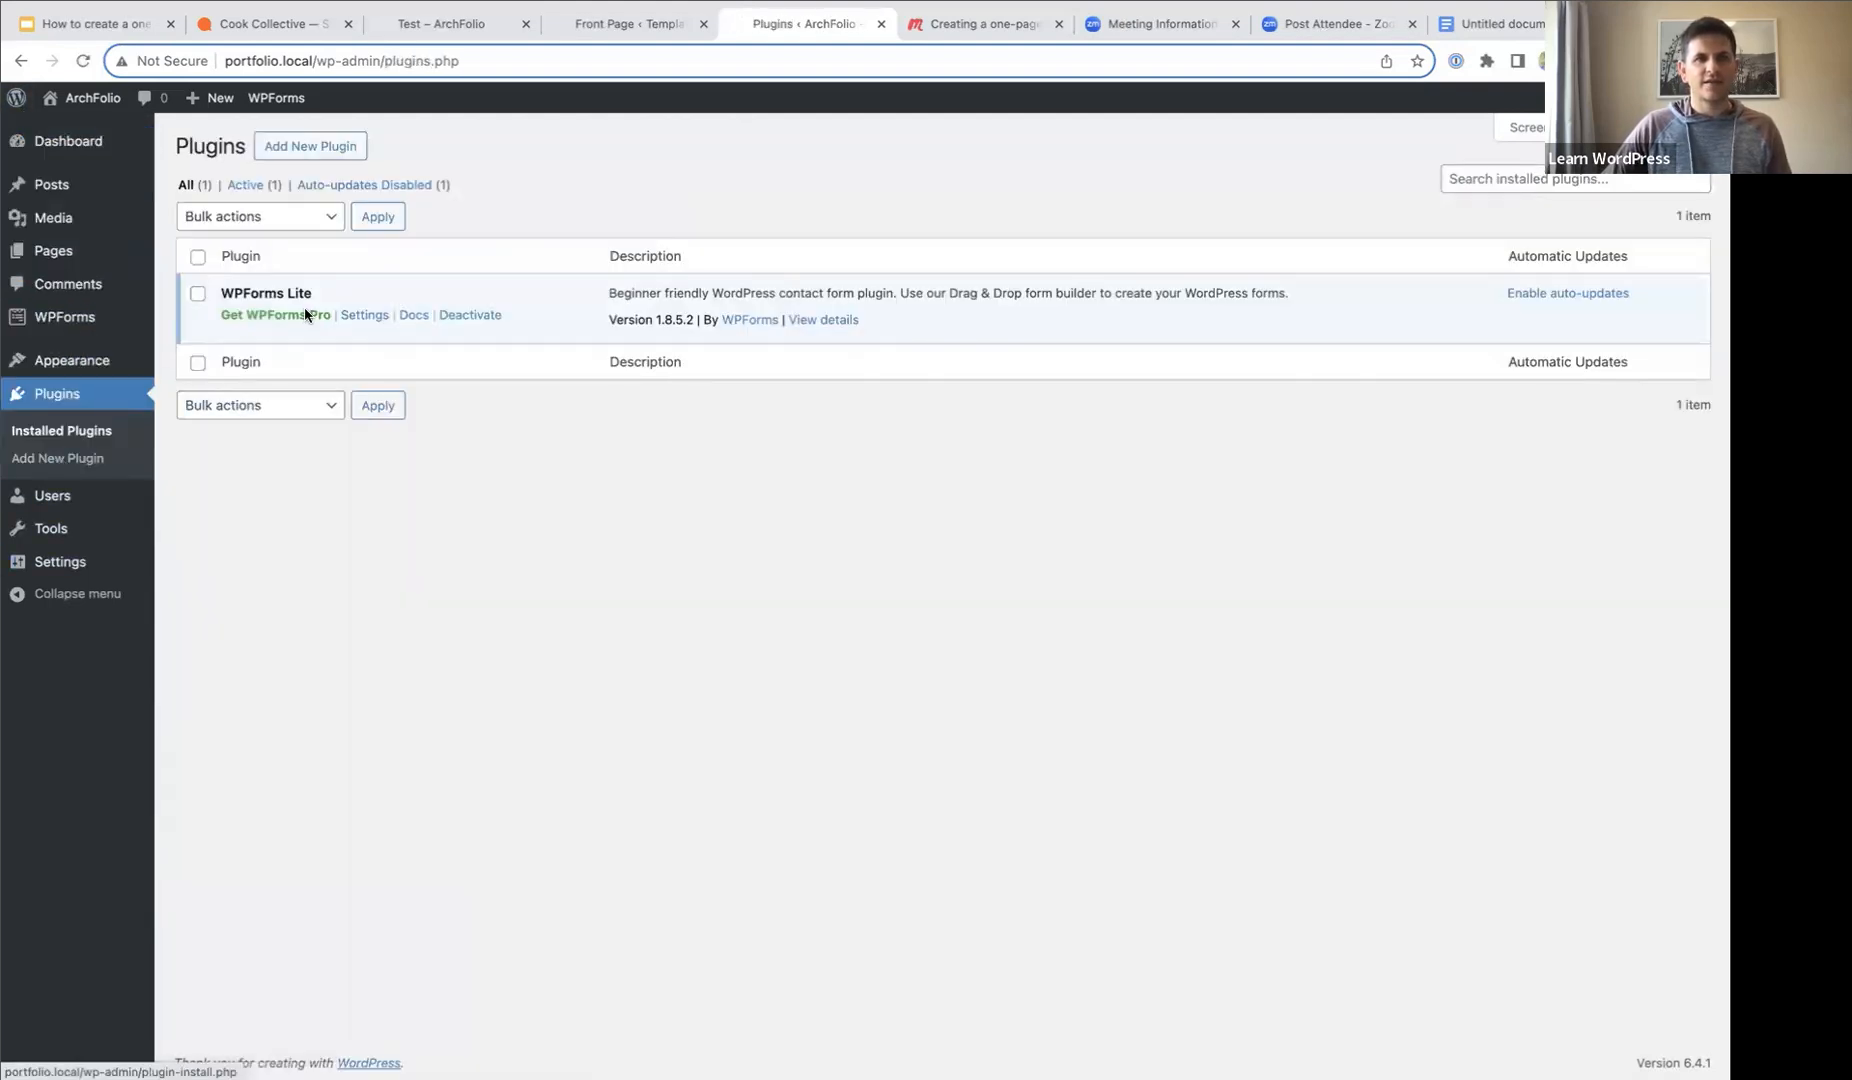
left_click(306, 150)
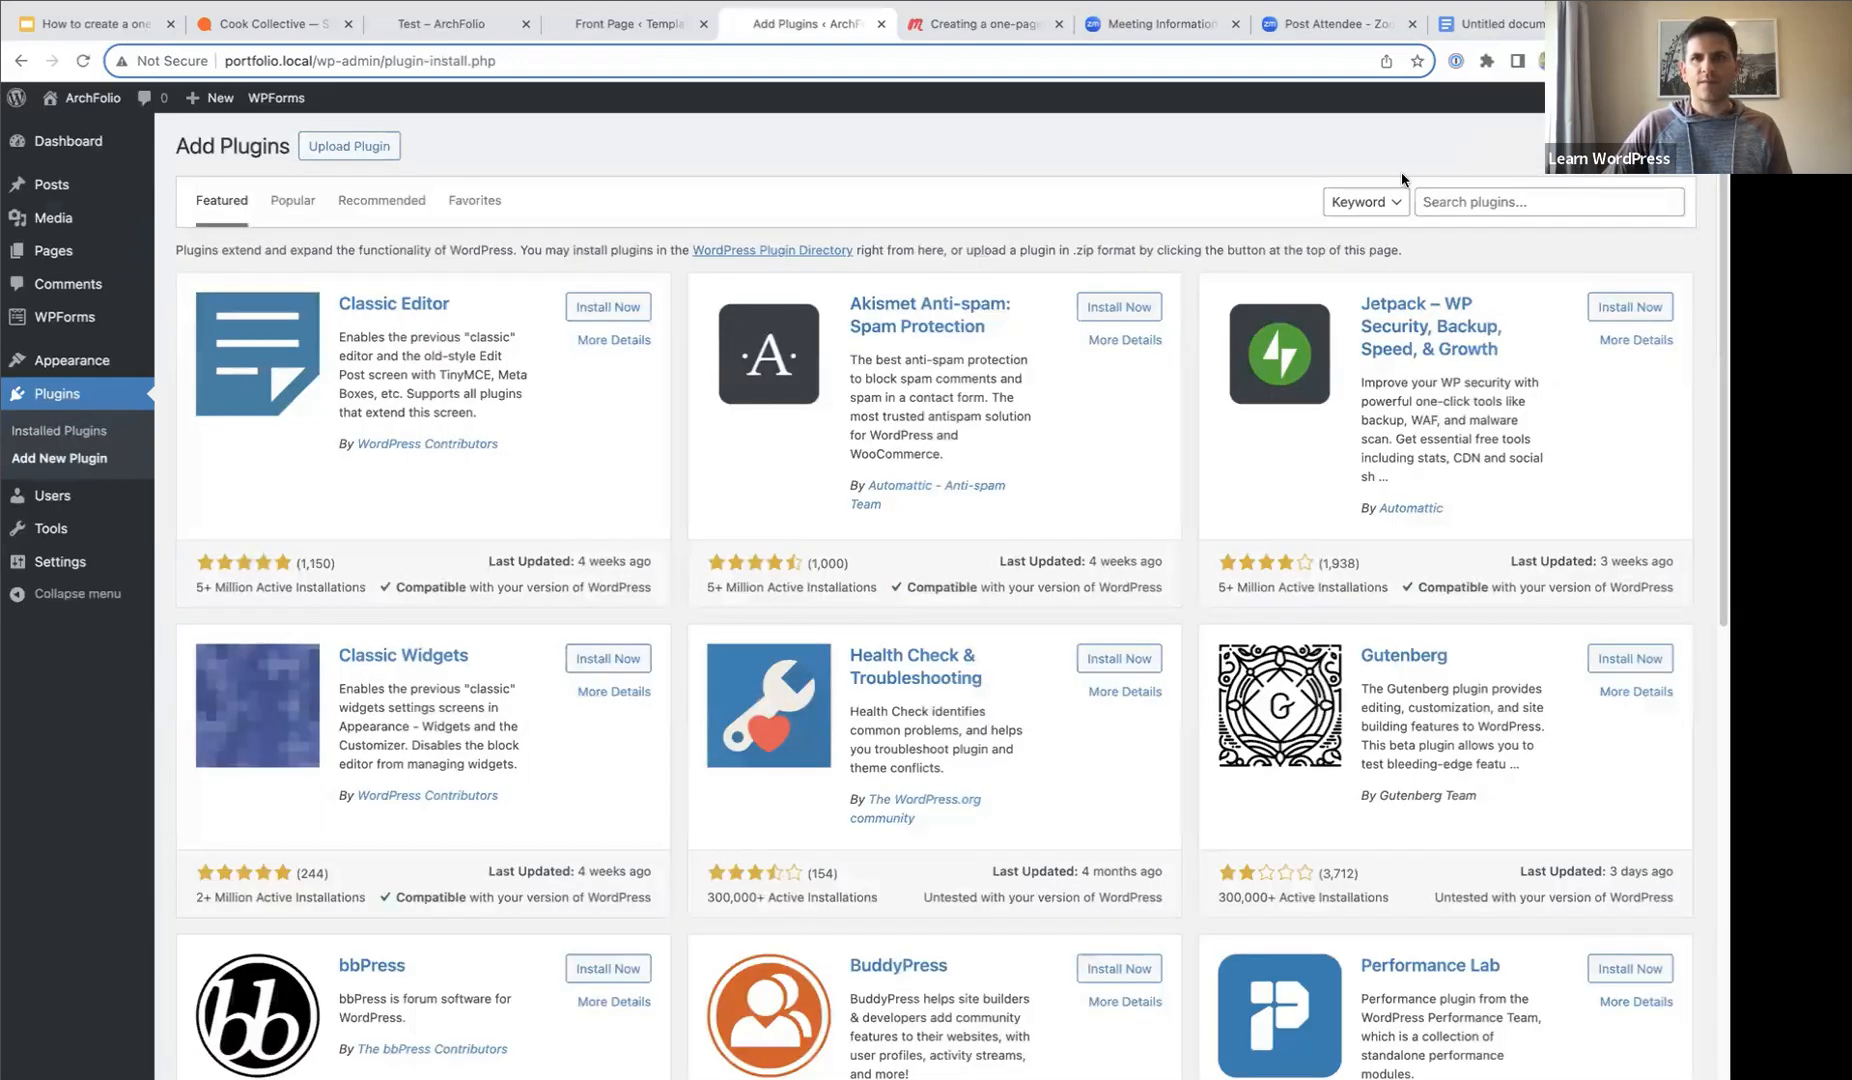
left_click(1482, 202)
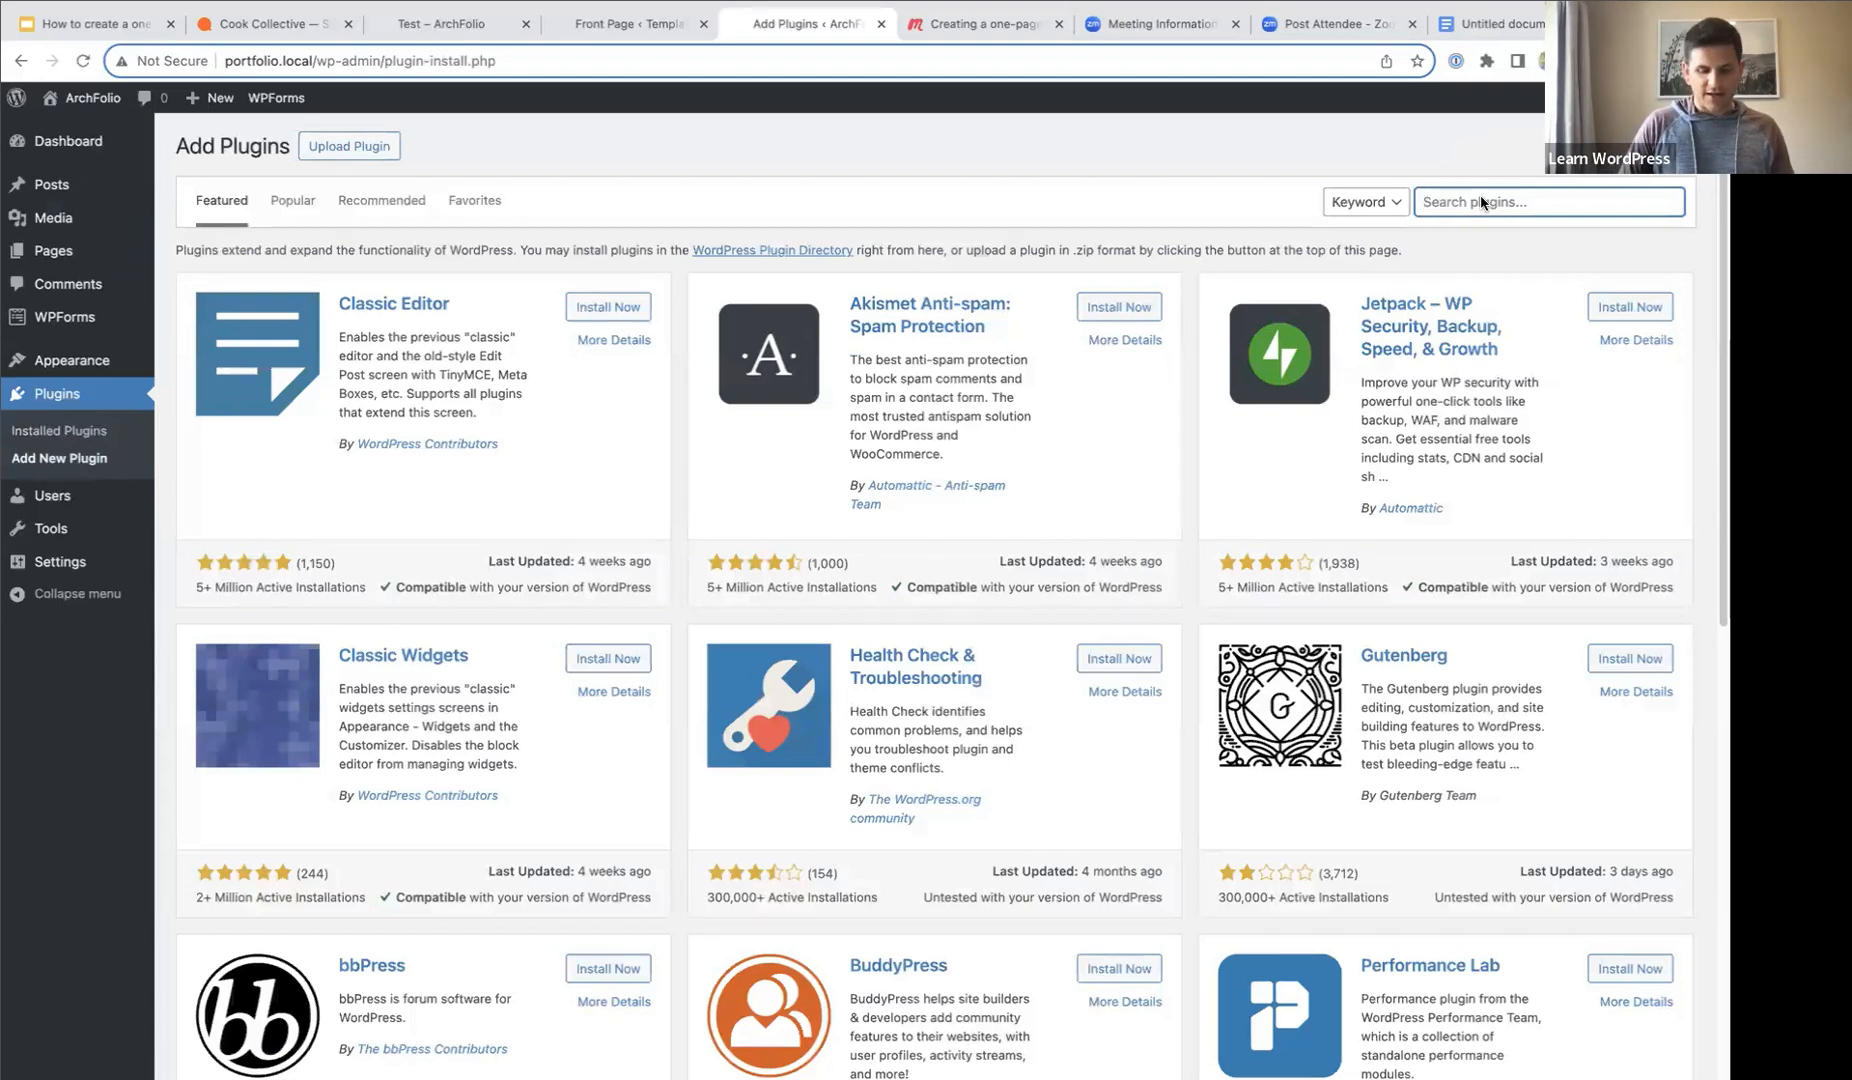
type("Contact form")
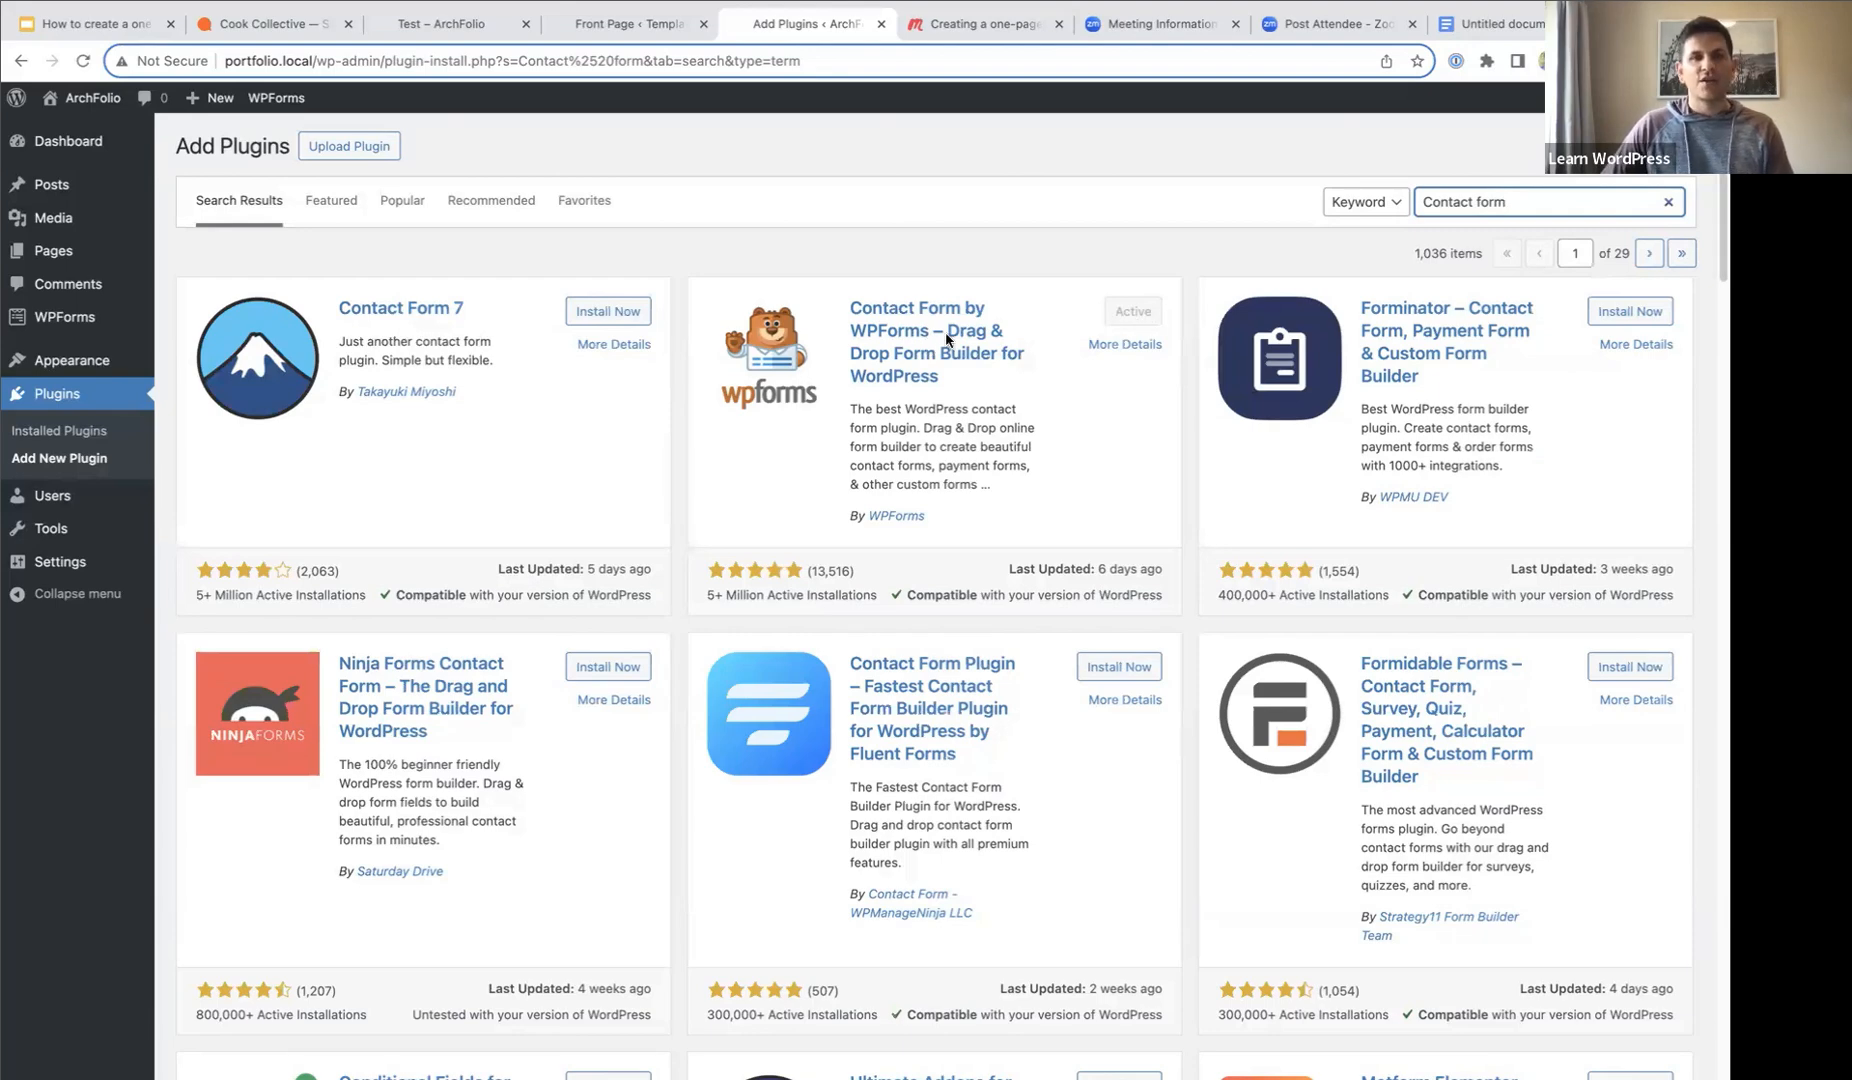
left_click(49, 320)
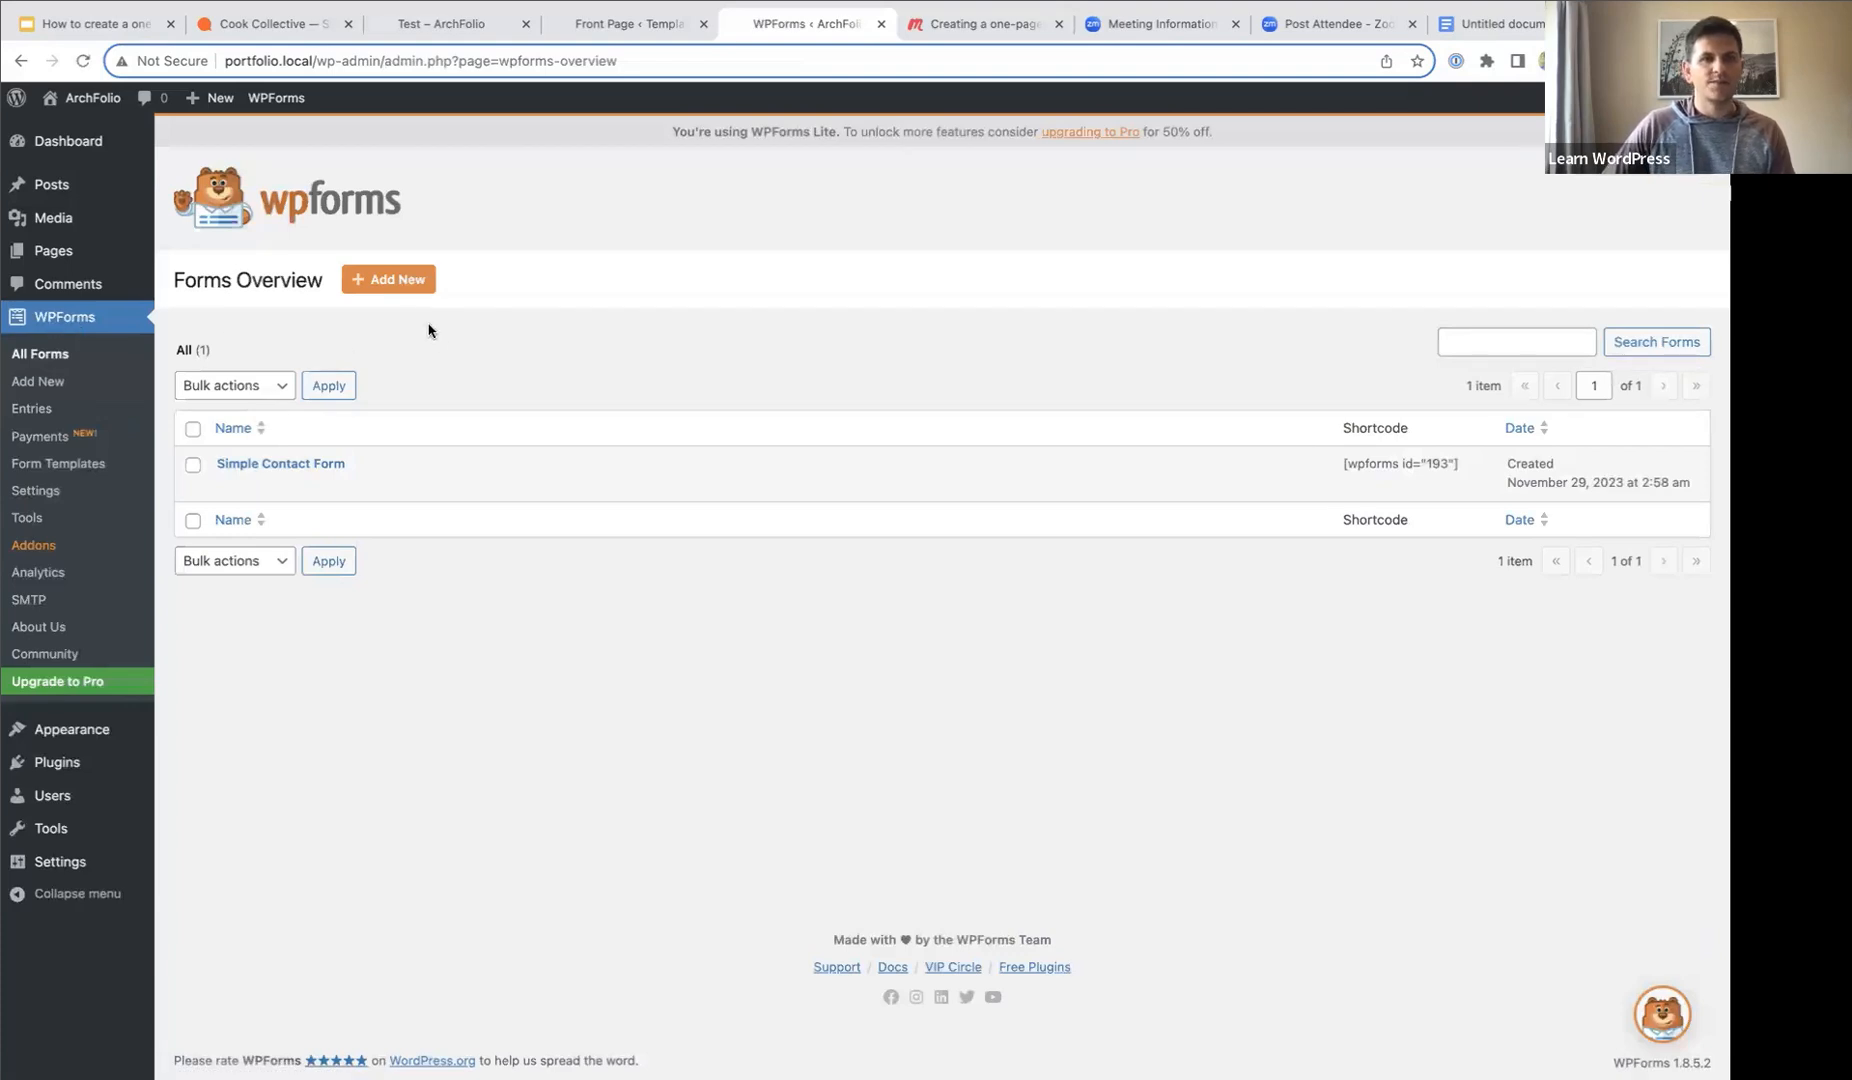
- Create a new form from the Simple Contact Form template
left_click(386, 289)
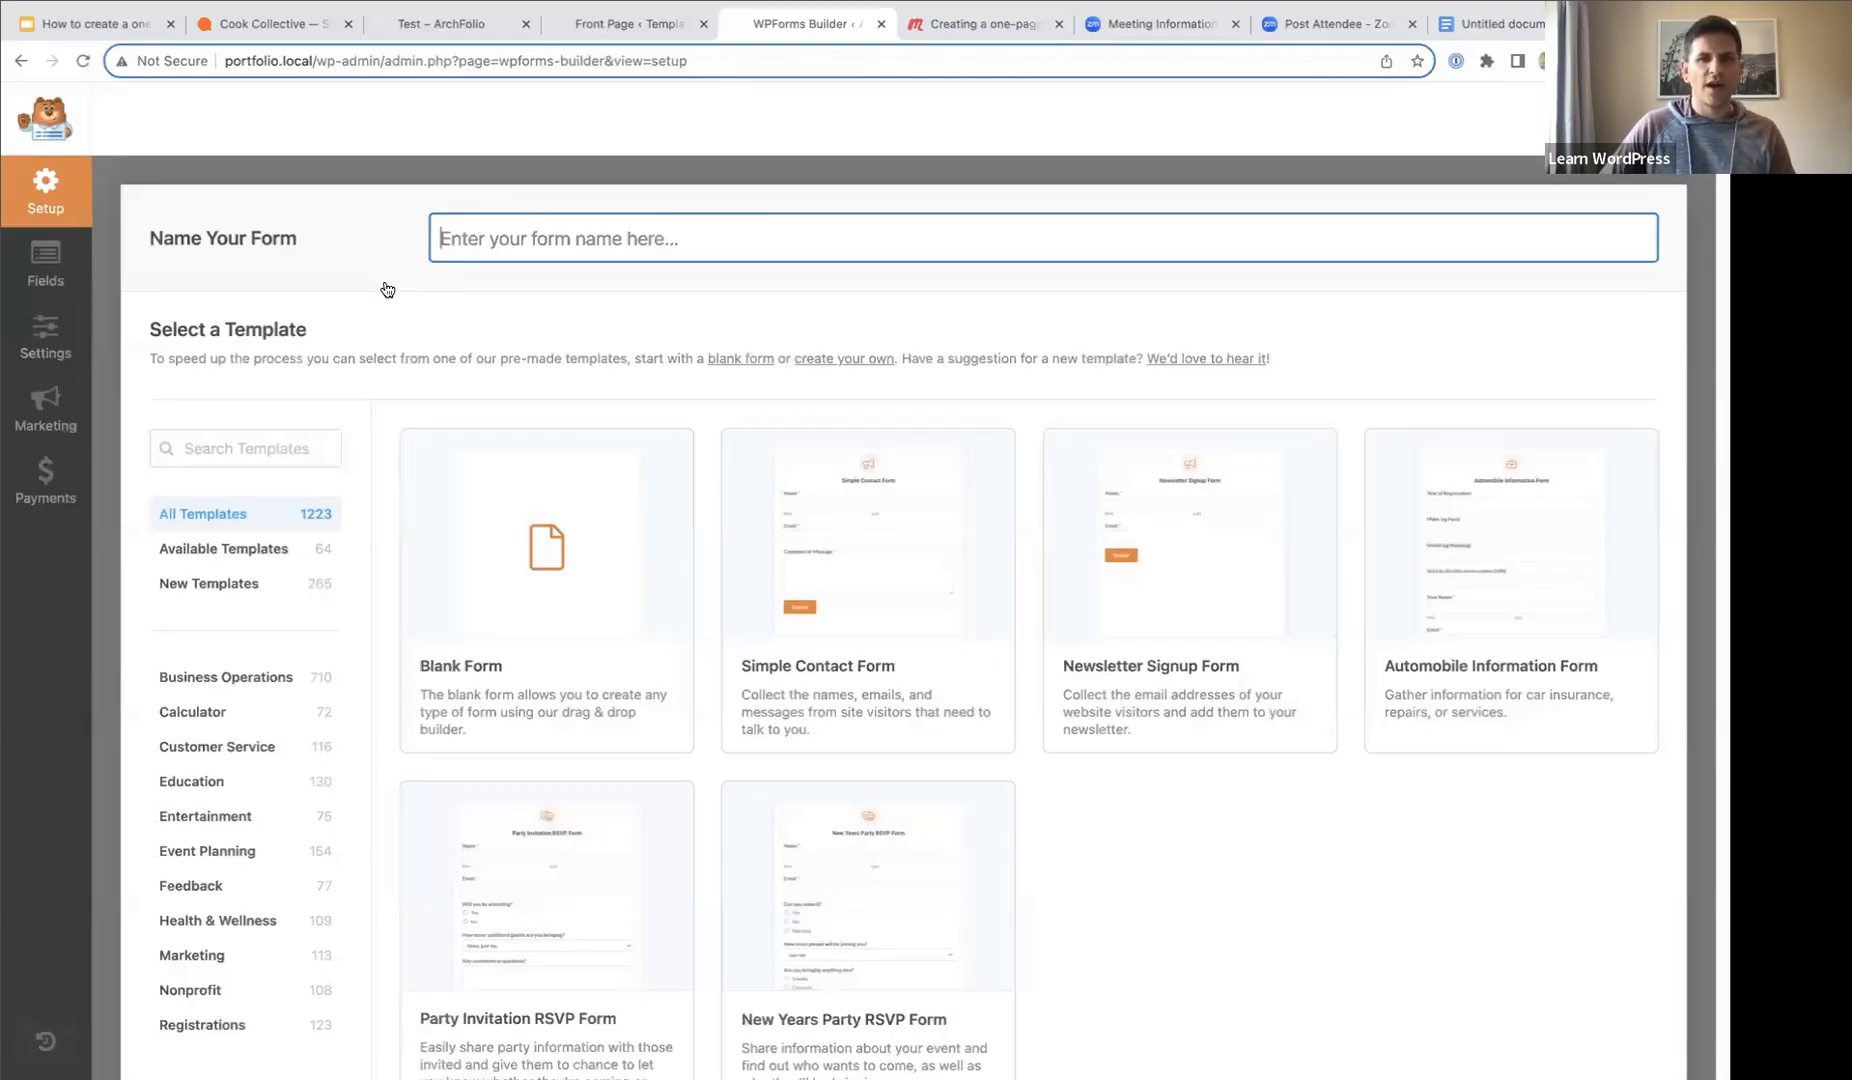
mouse_move(942, 613)
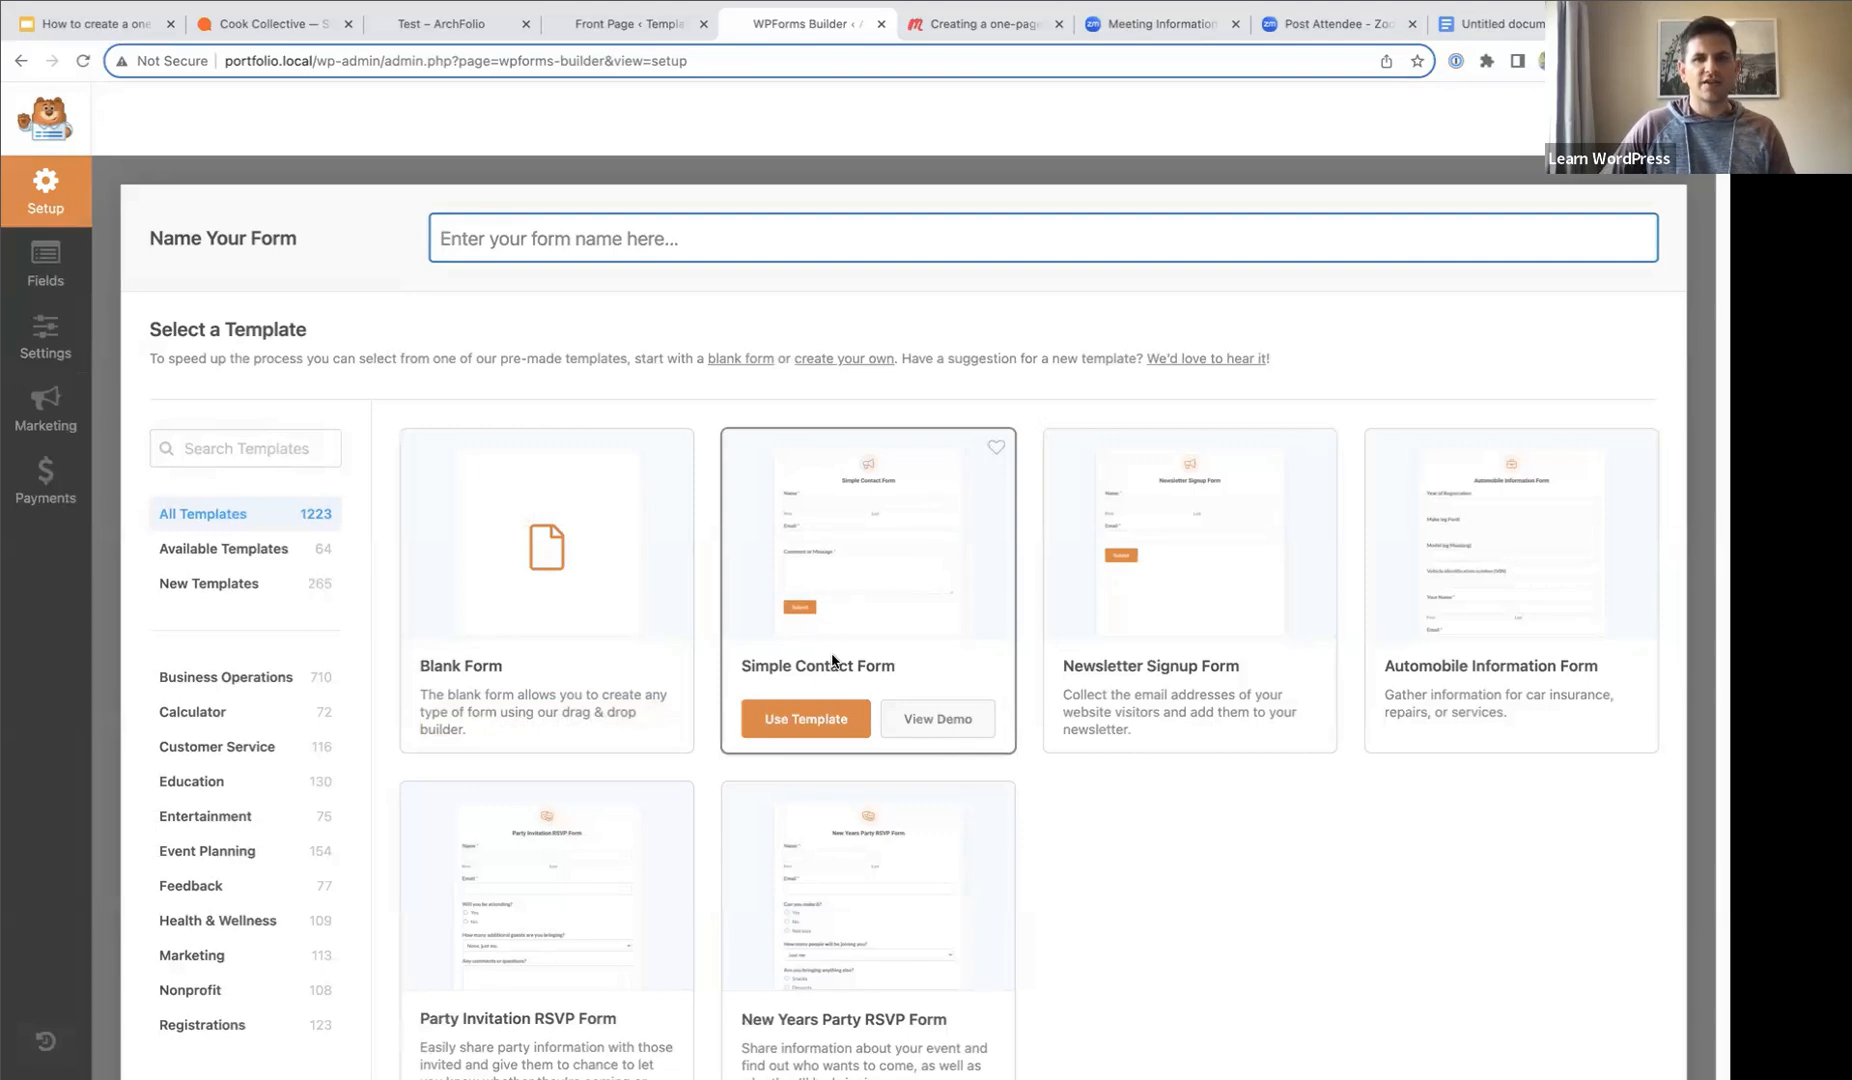
left_click(795, 726)
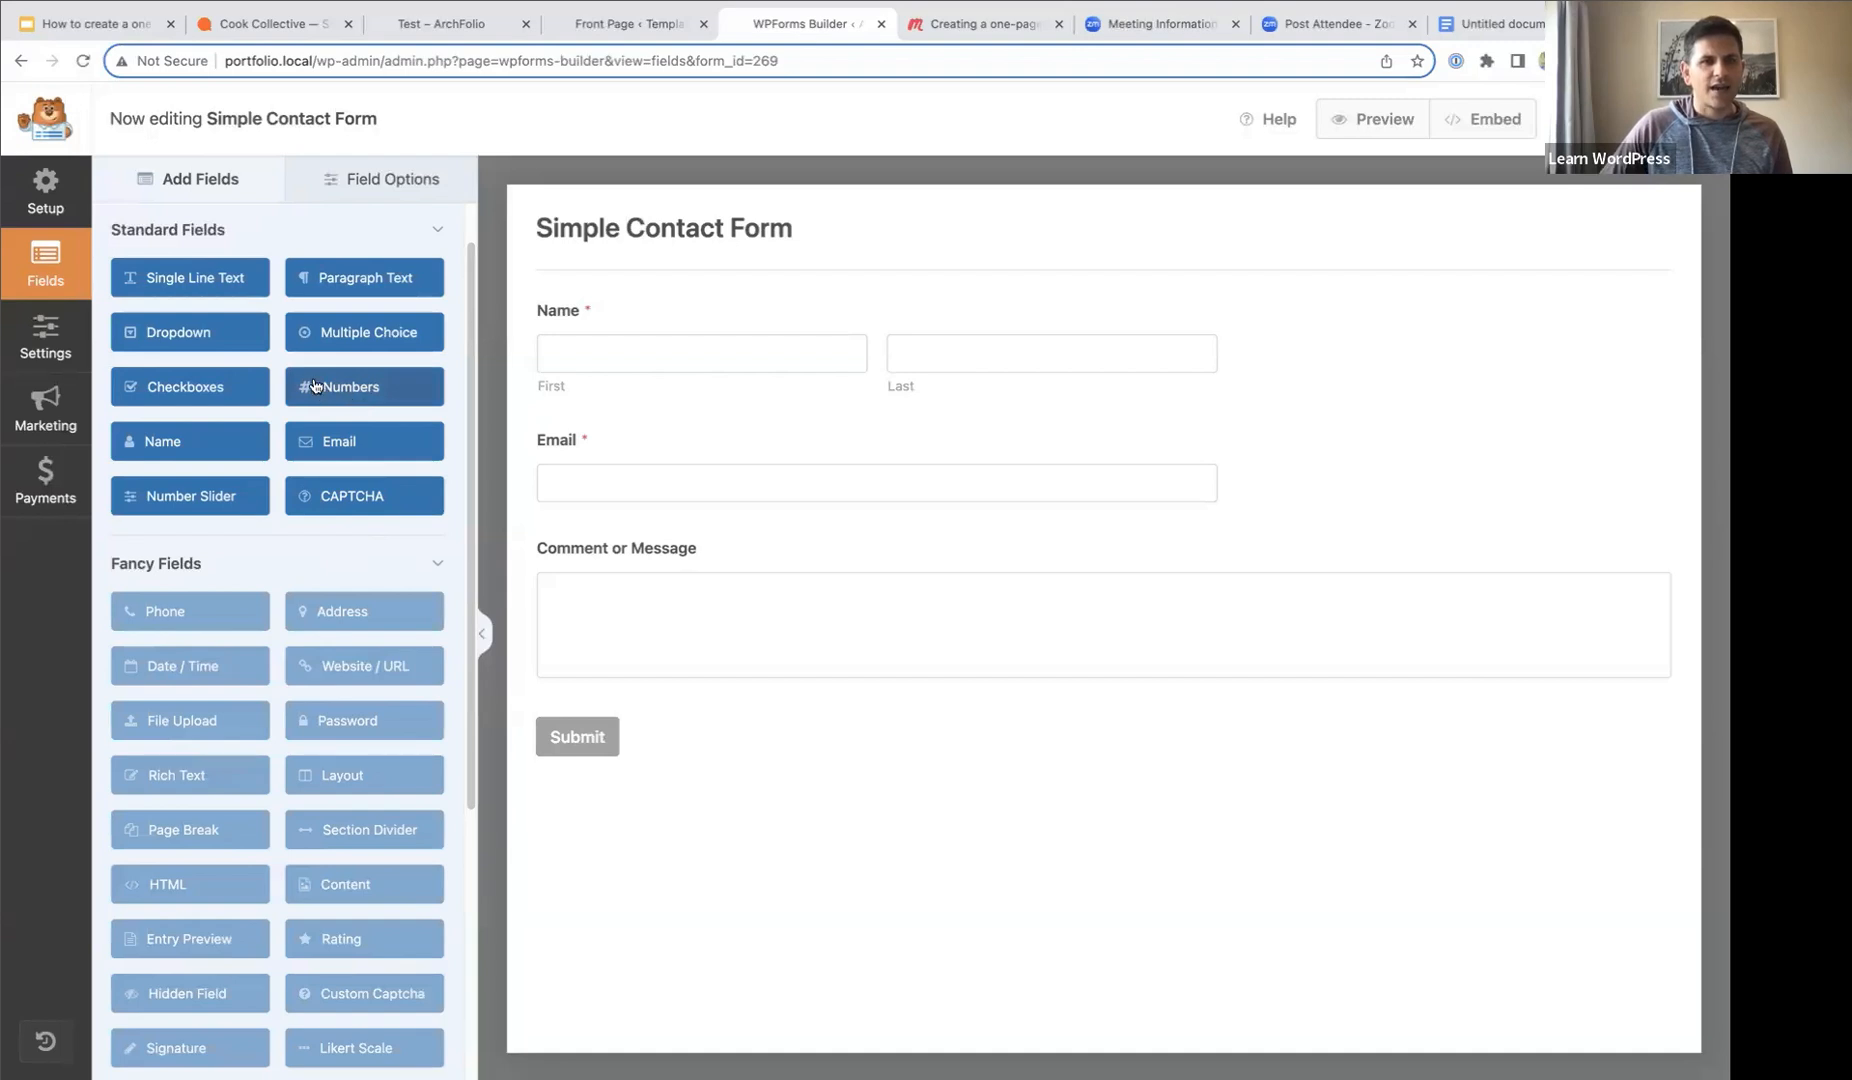
- Add a Numbers field labelled "Number" above Comment or Message, and close the form builder
left_click(360, 390)
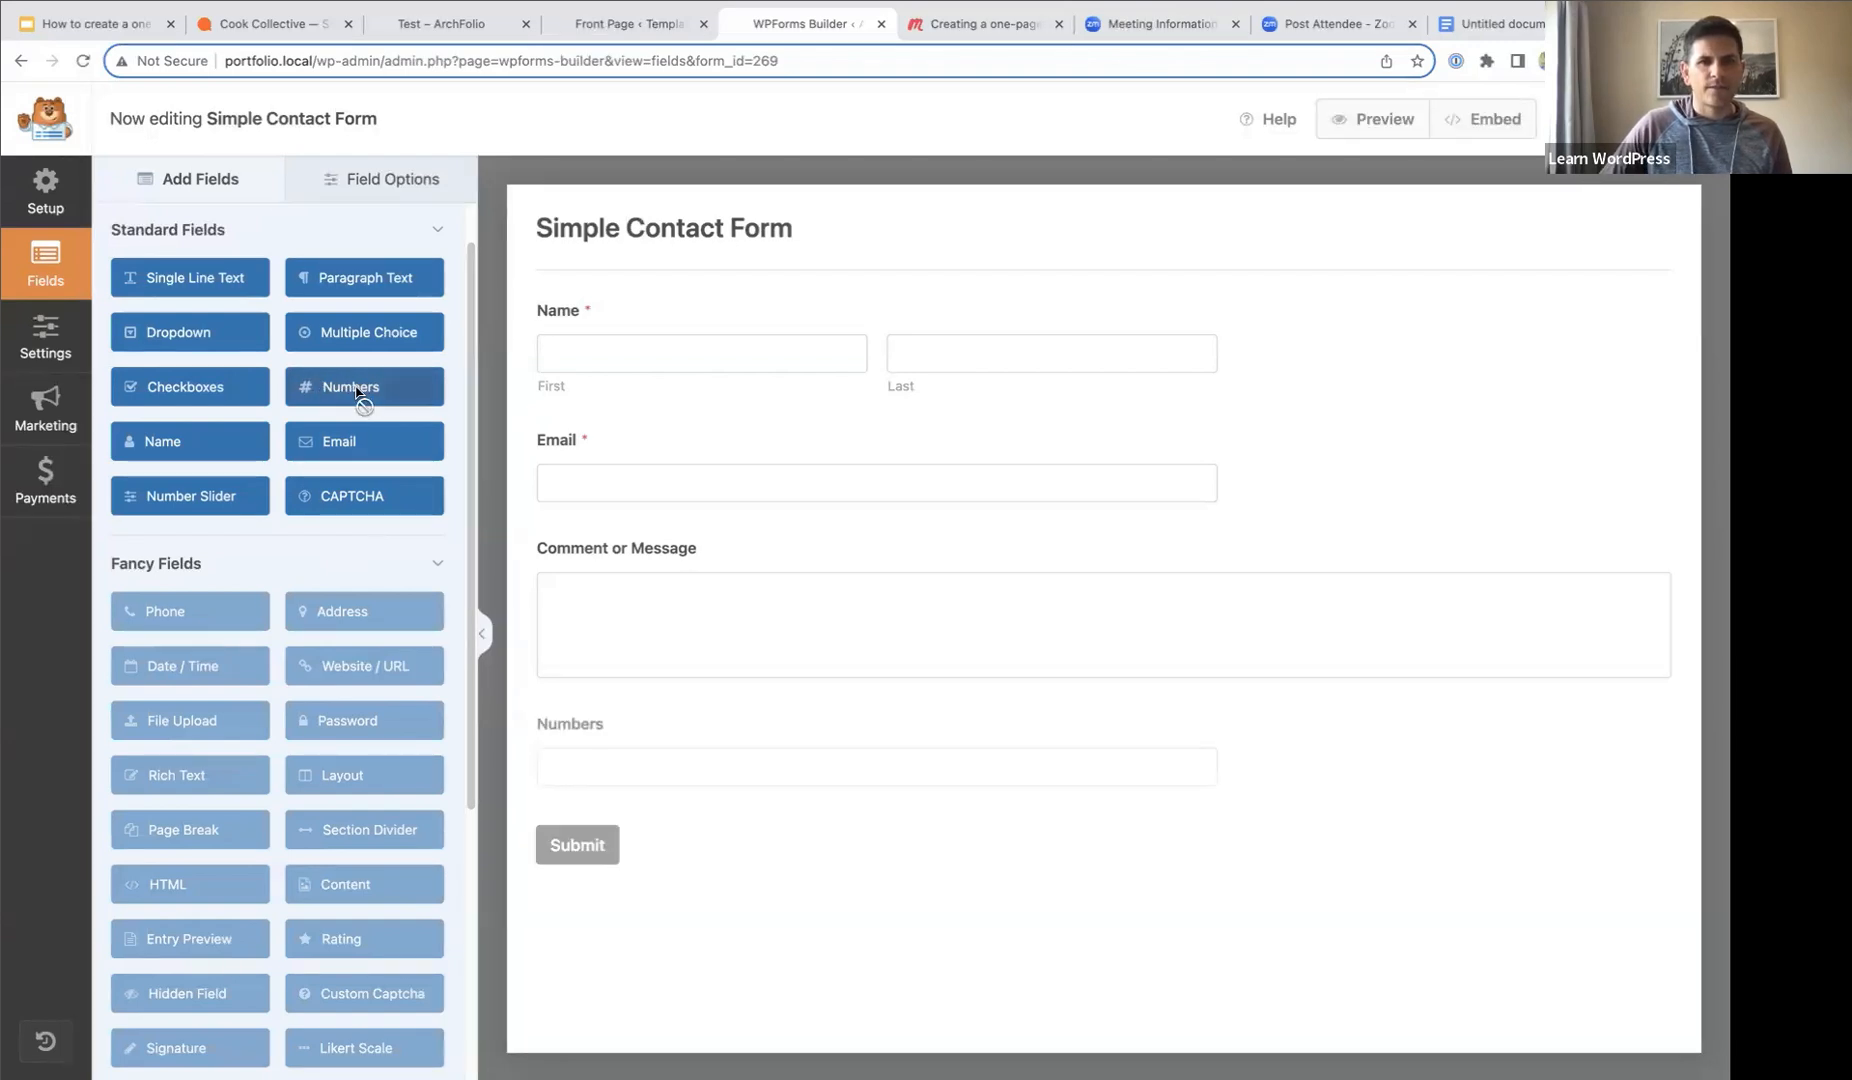
left_click(576, 736)
left_click(203, 351)
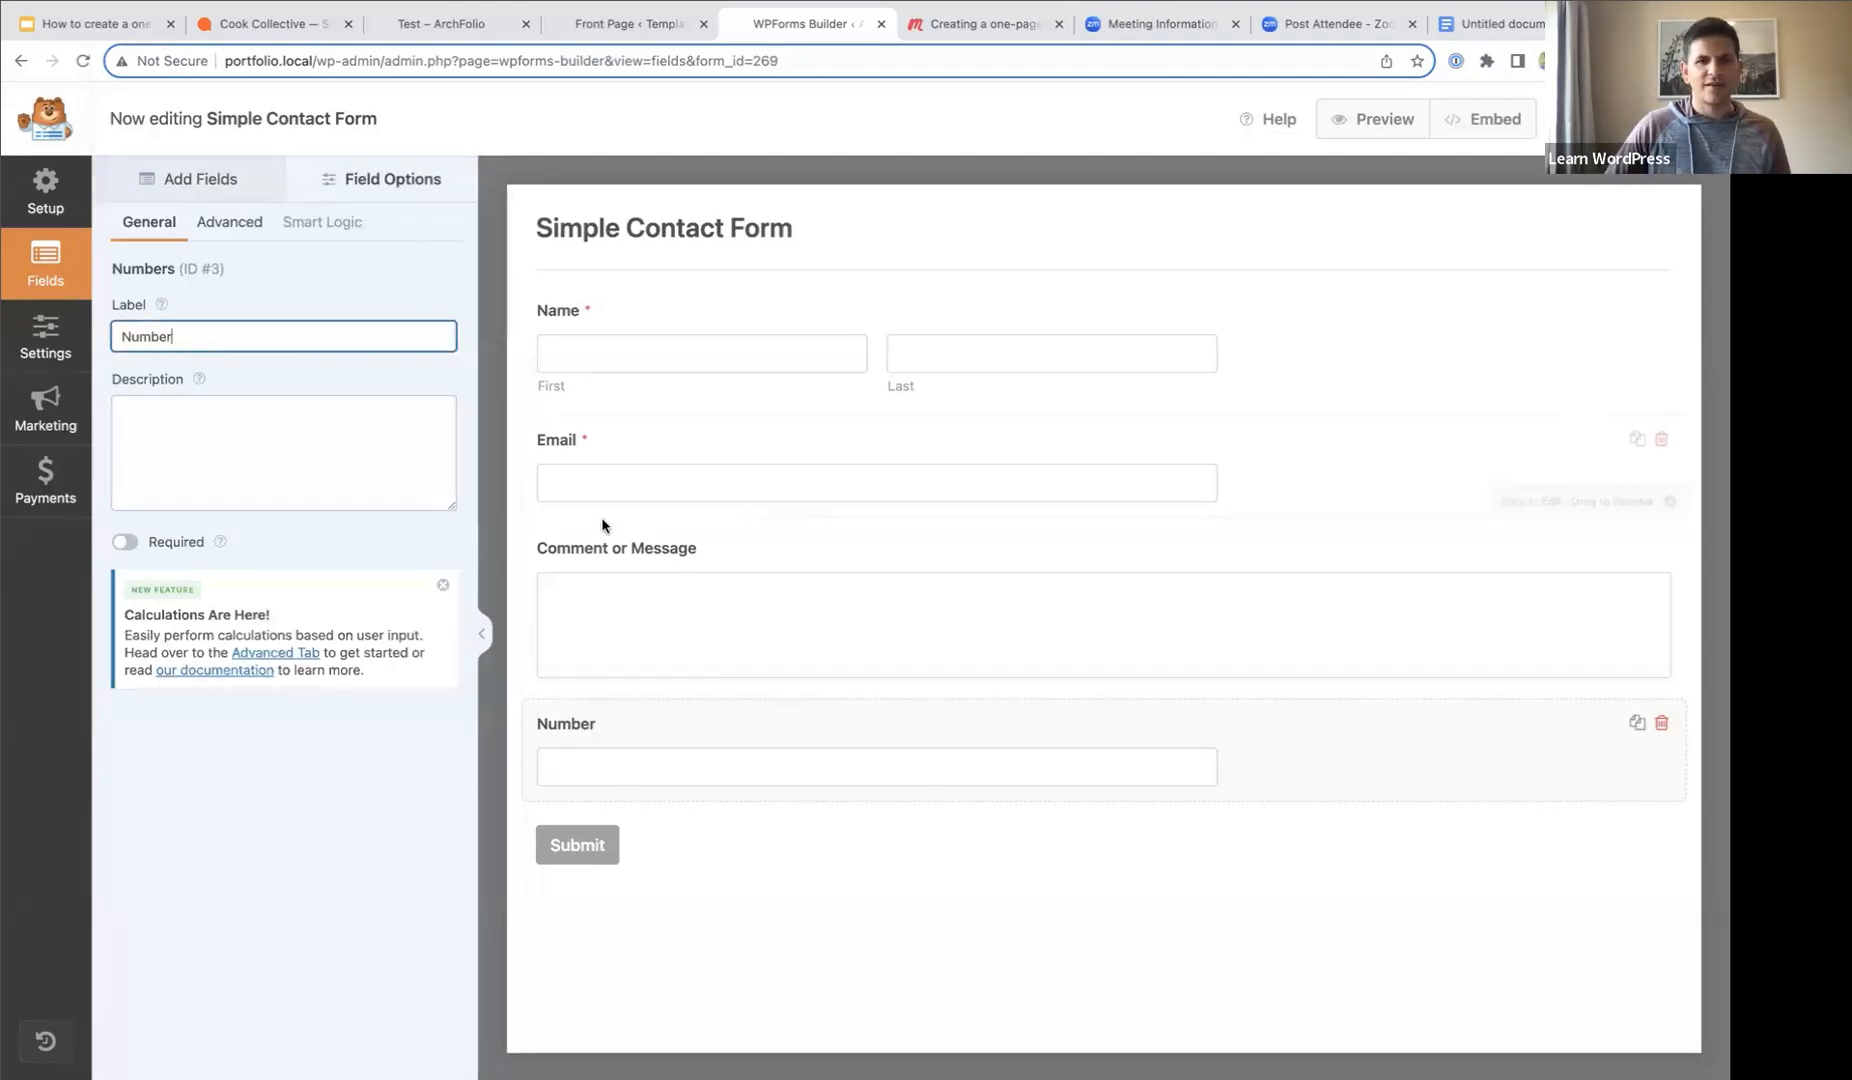
left_click_drag(691, 731, 695, 551)
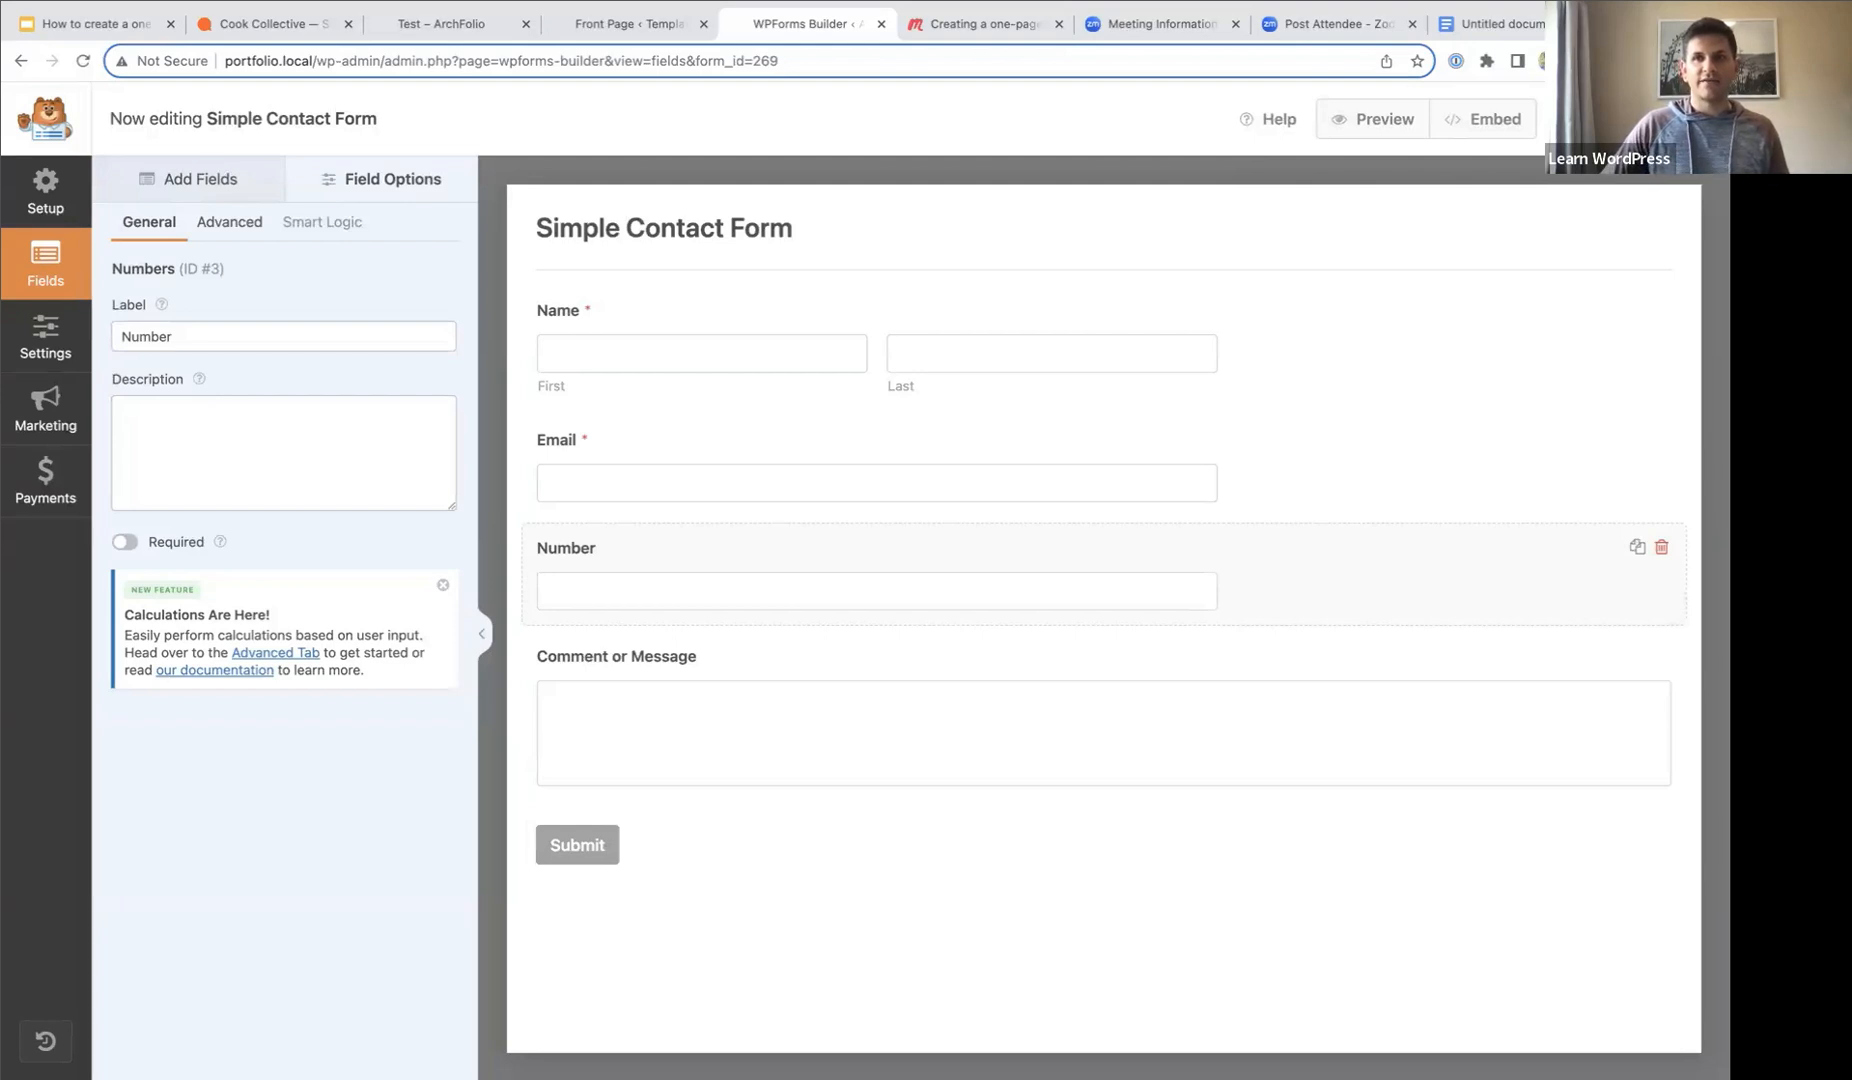
left_click(1697, 119)
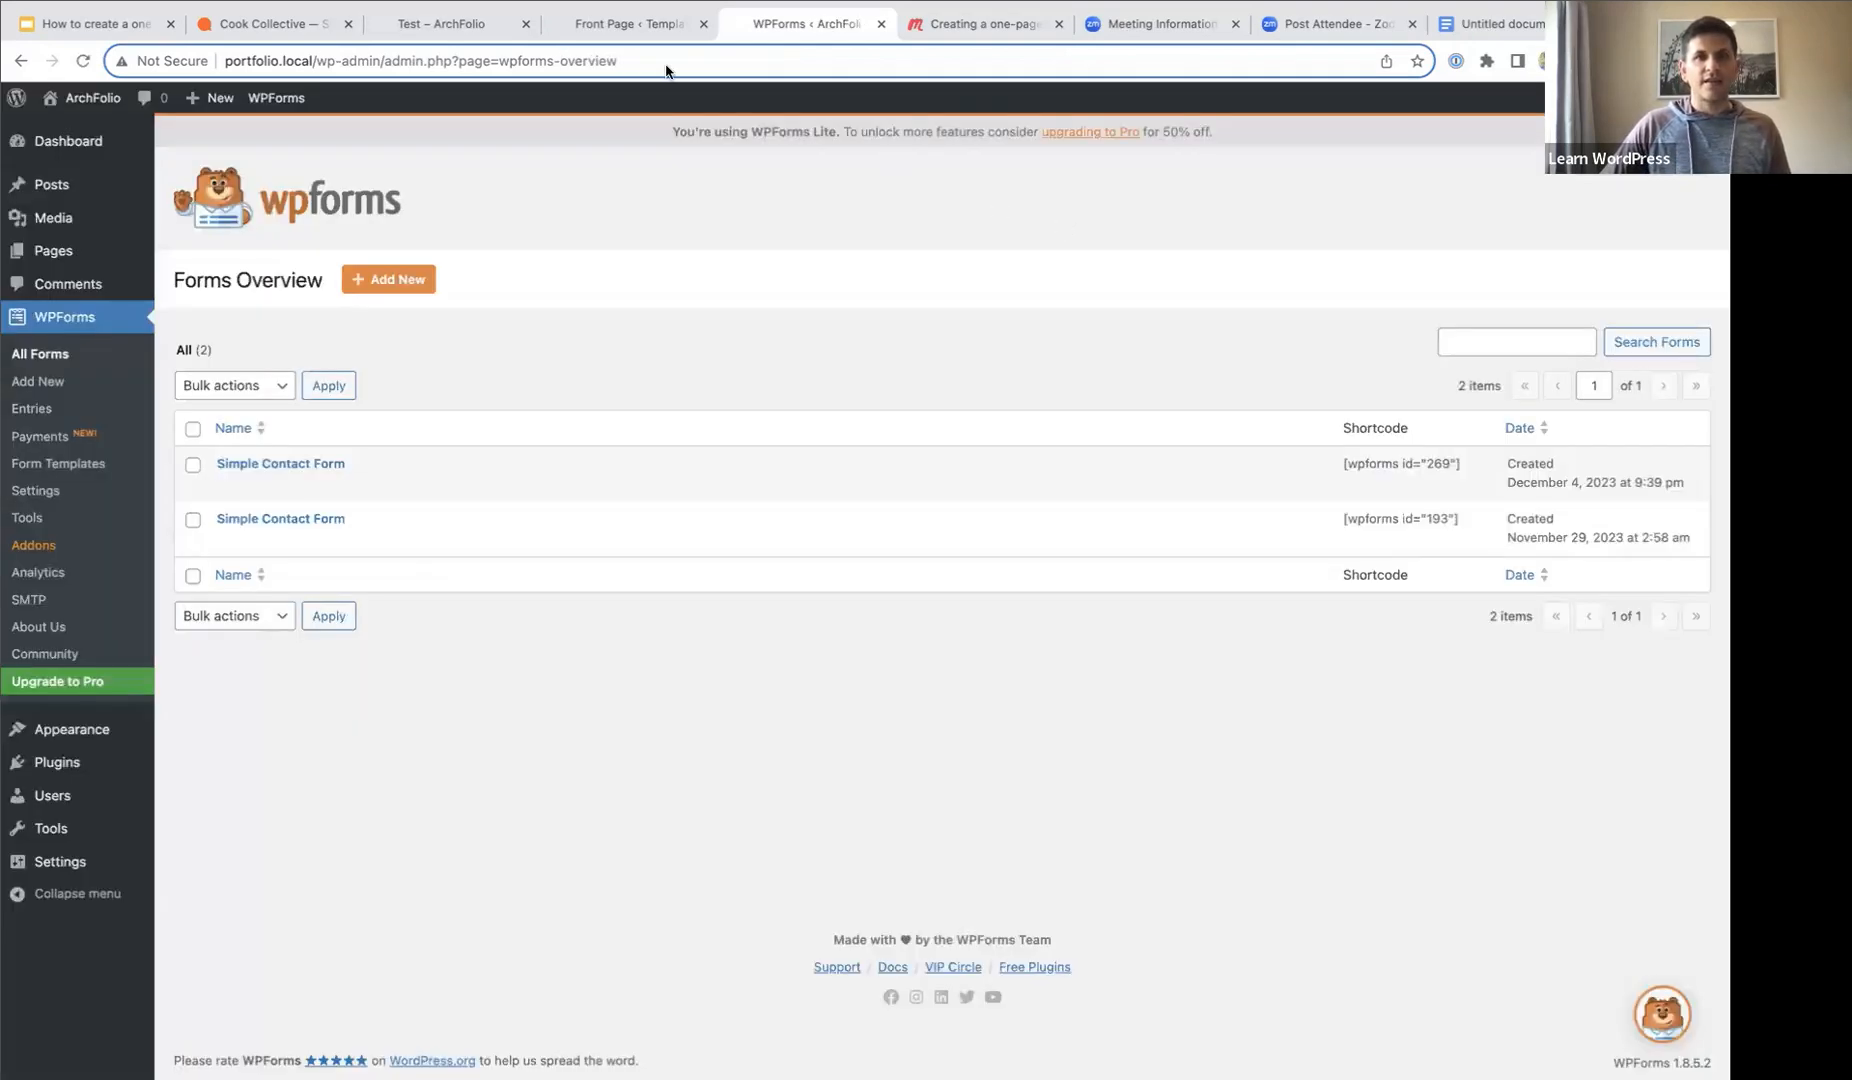
- Replace the empty paragraph below the services group on the Front Page with a WPForms block showing the Simple Contact Form
left_click(652, 30)
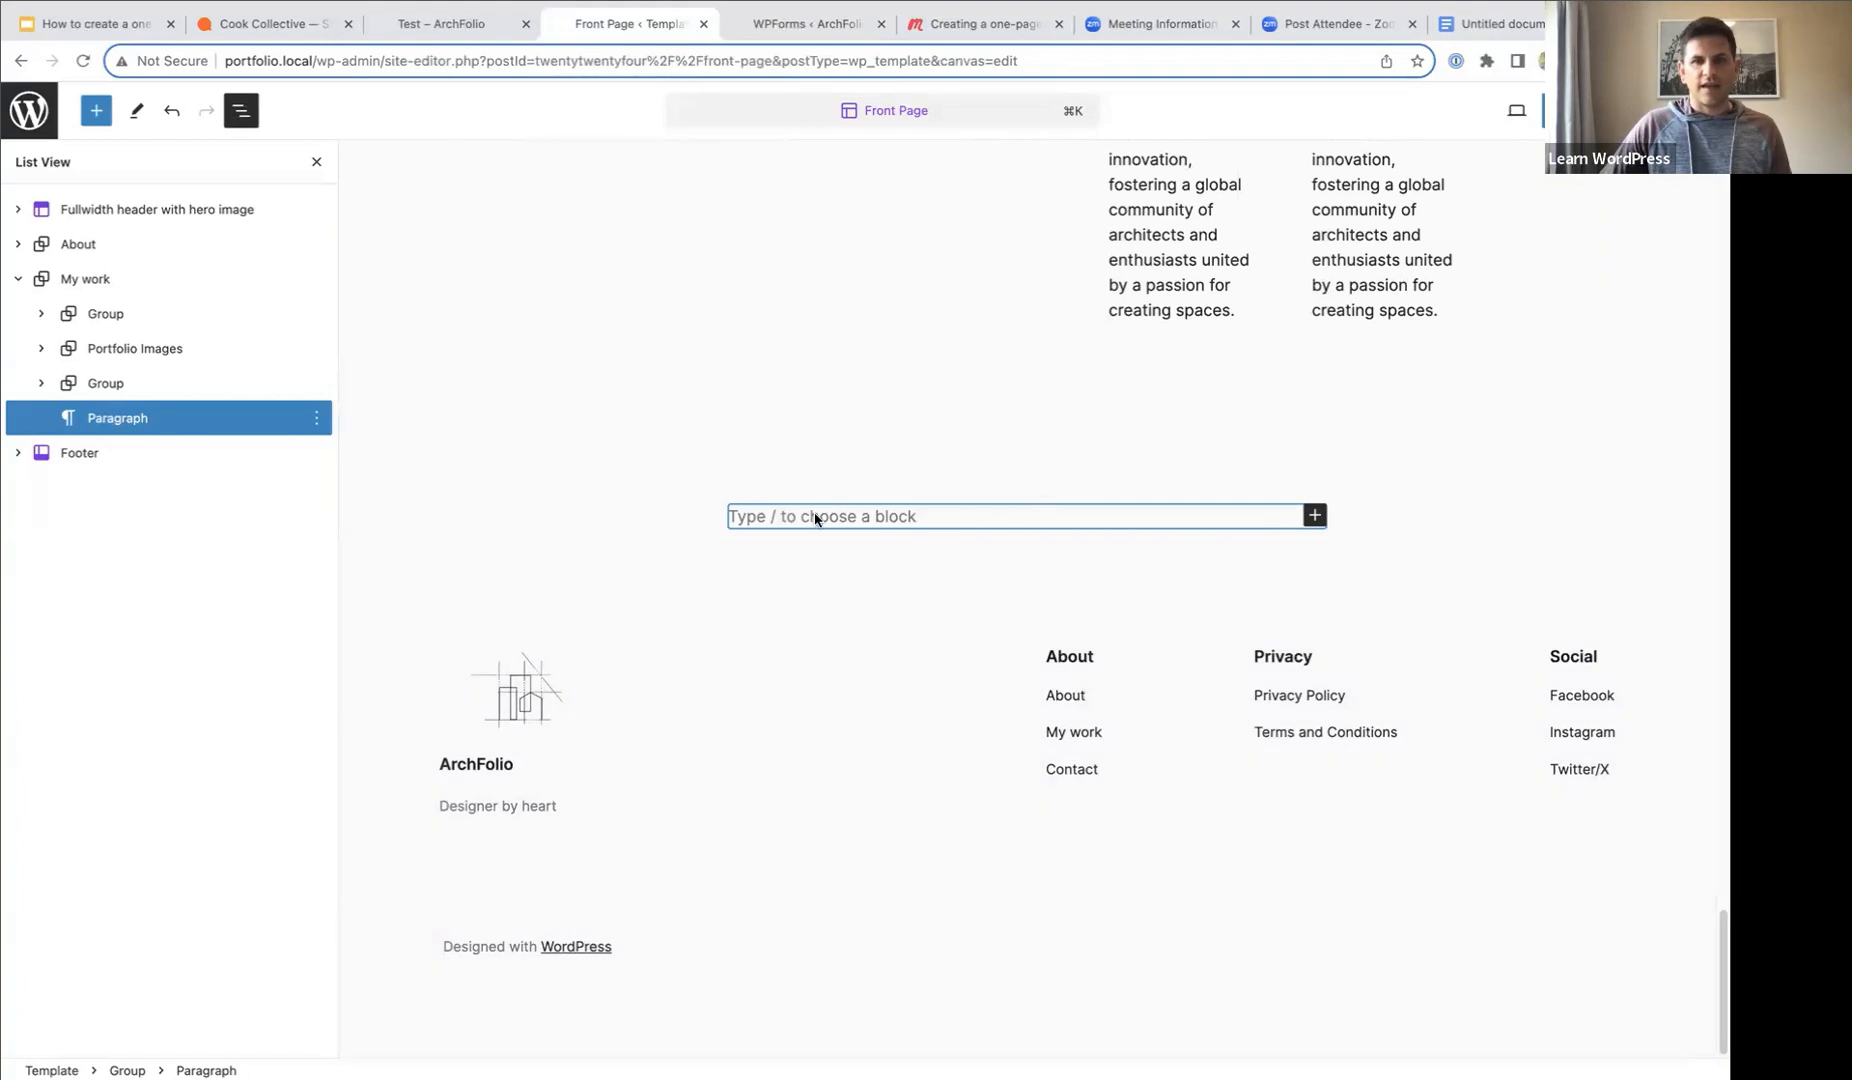
type("/")
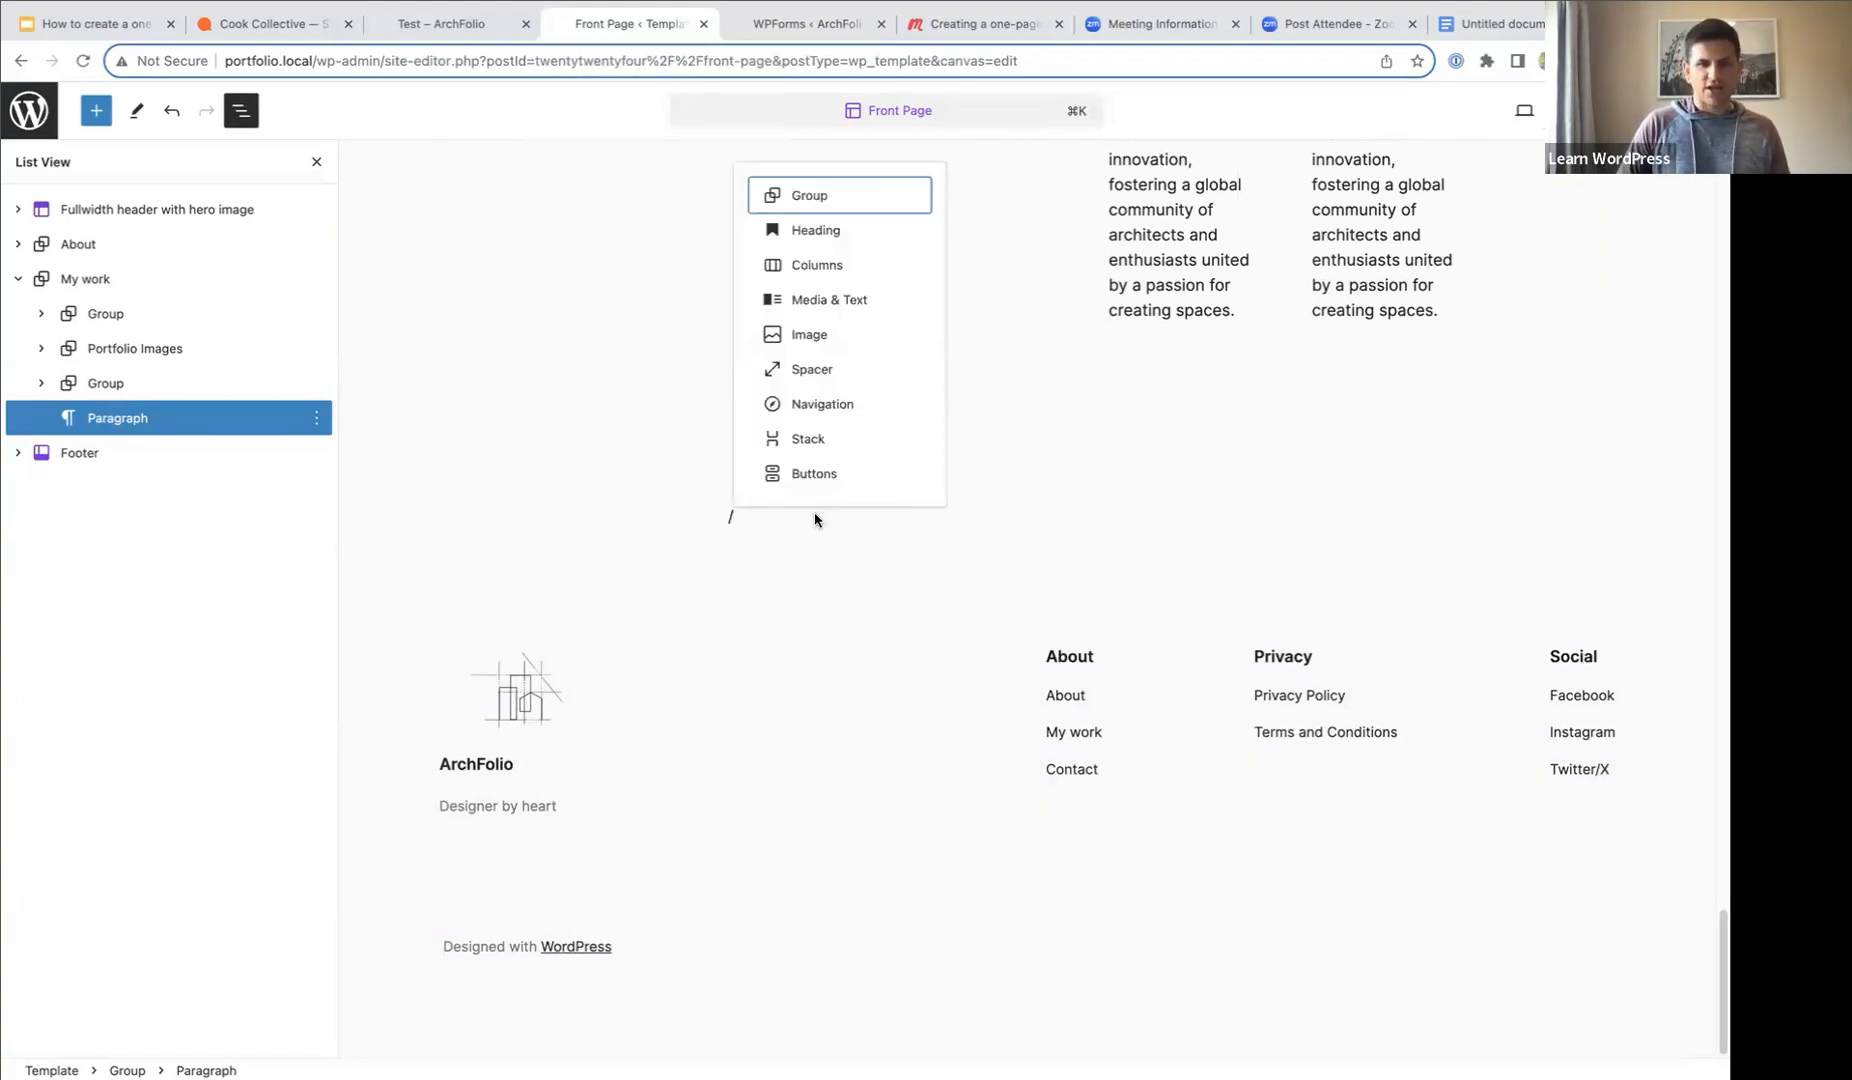
type("form")
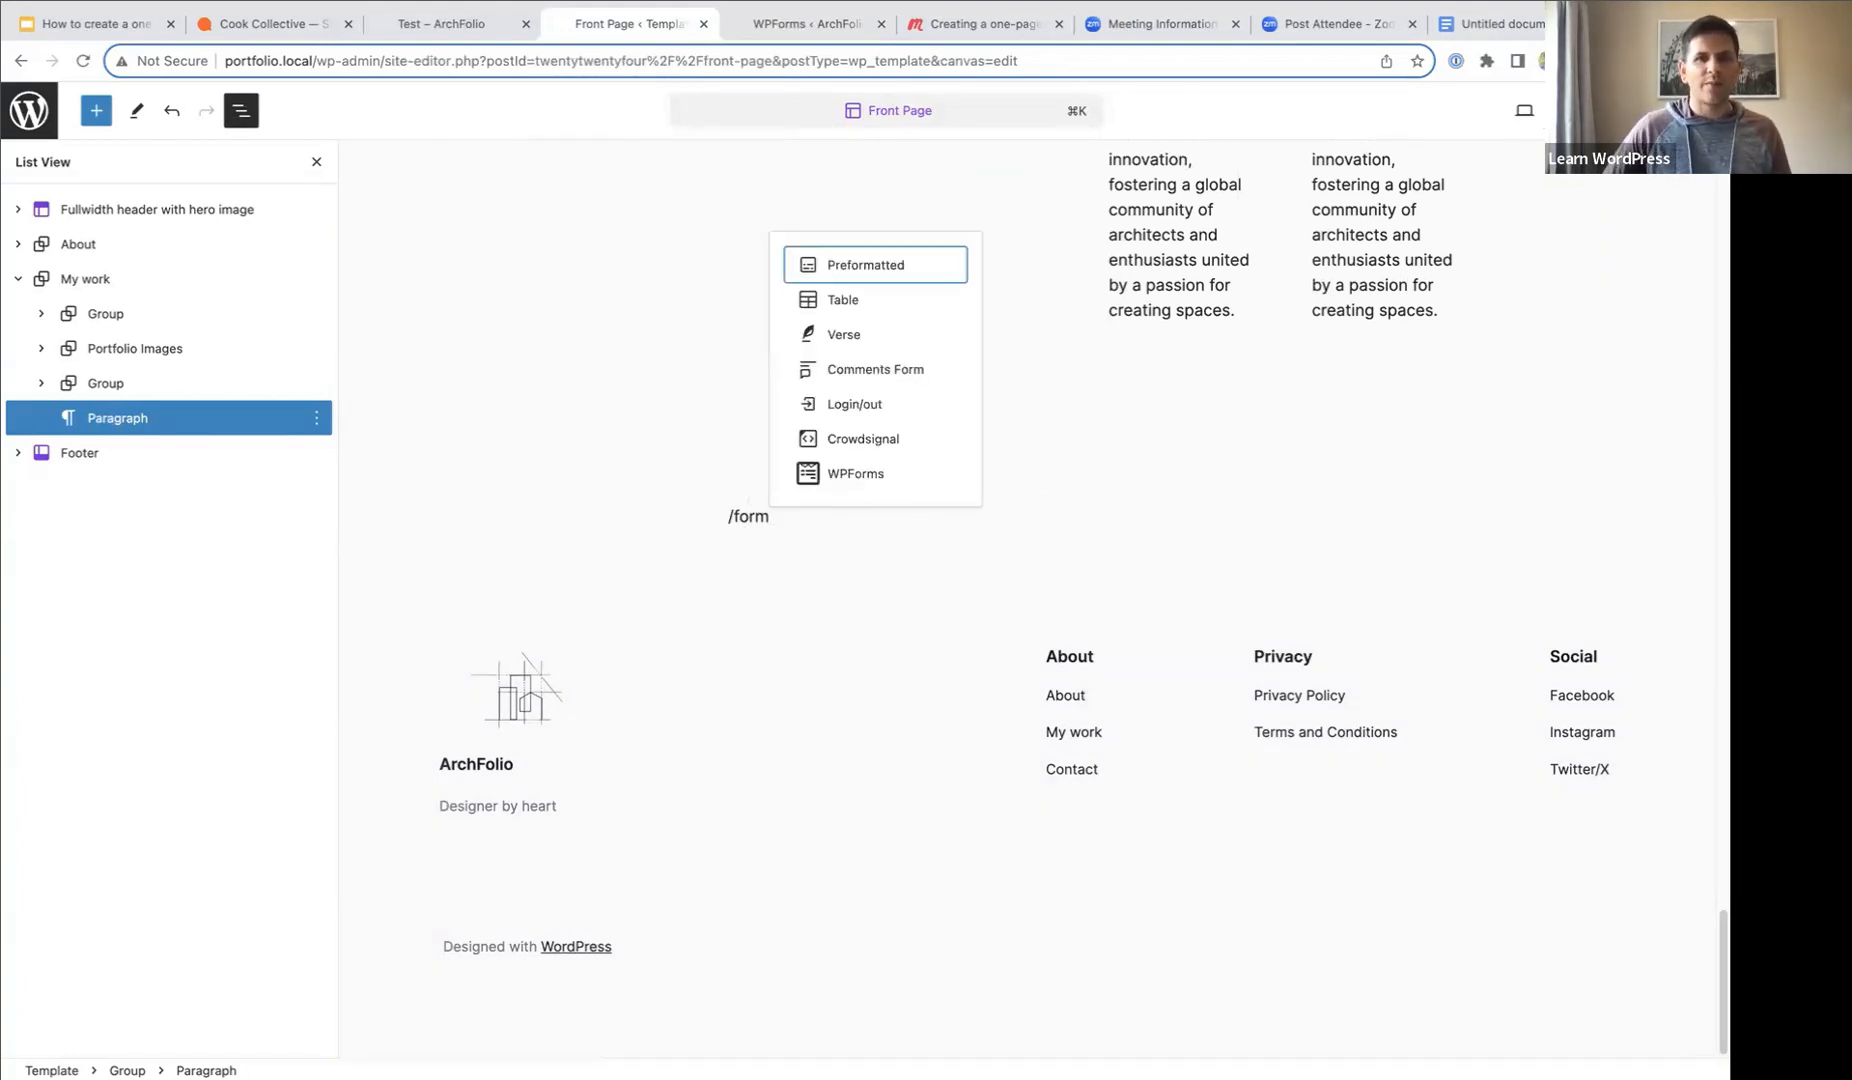
left_click(857, 480)
scroll(934, 541, "down", 3)
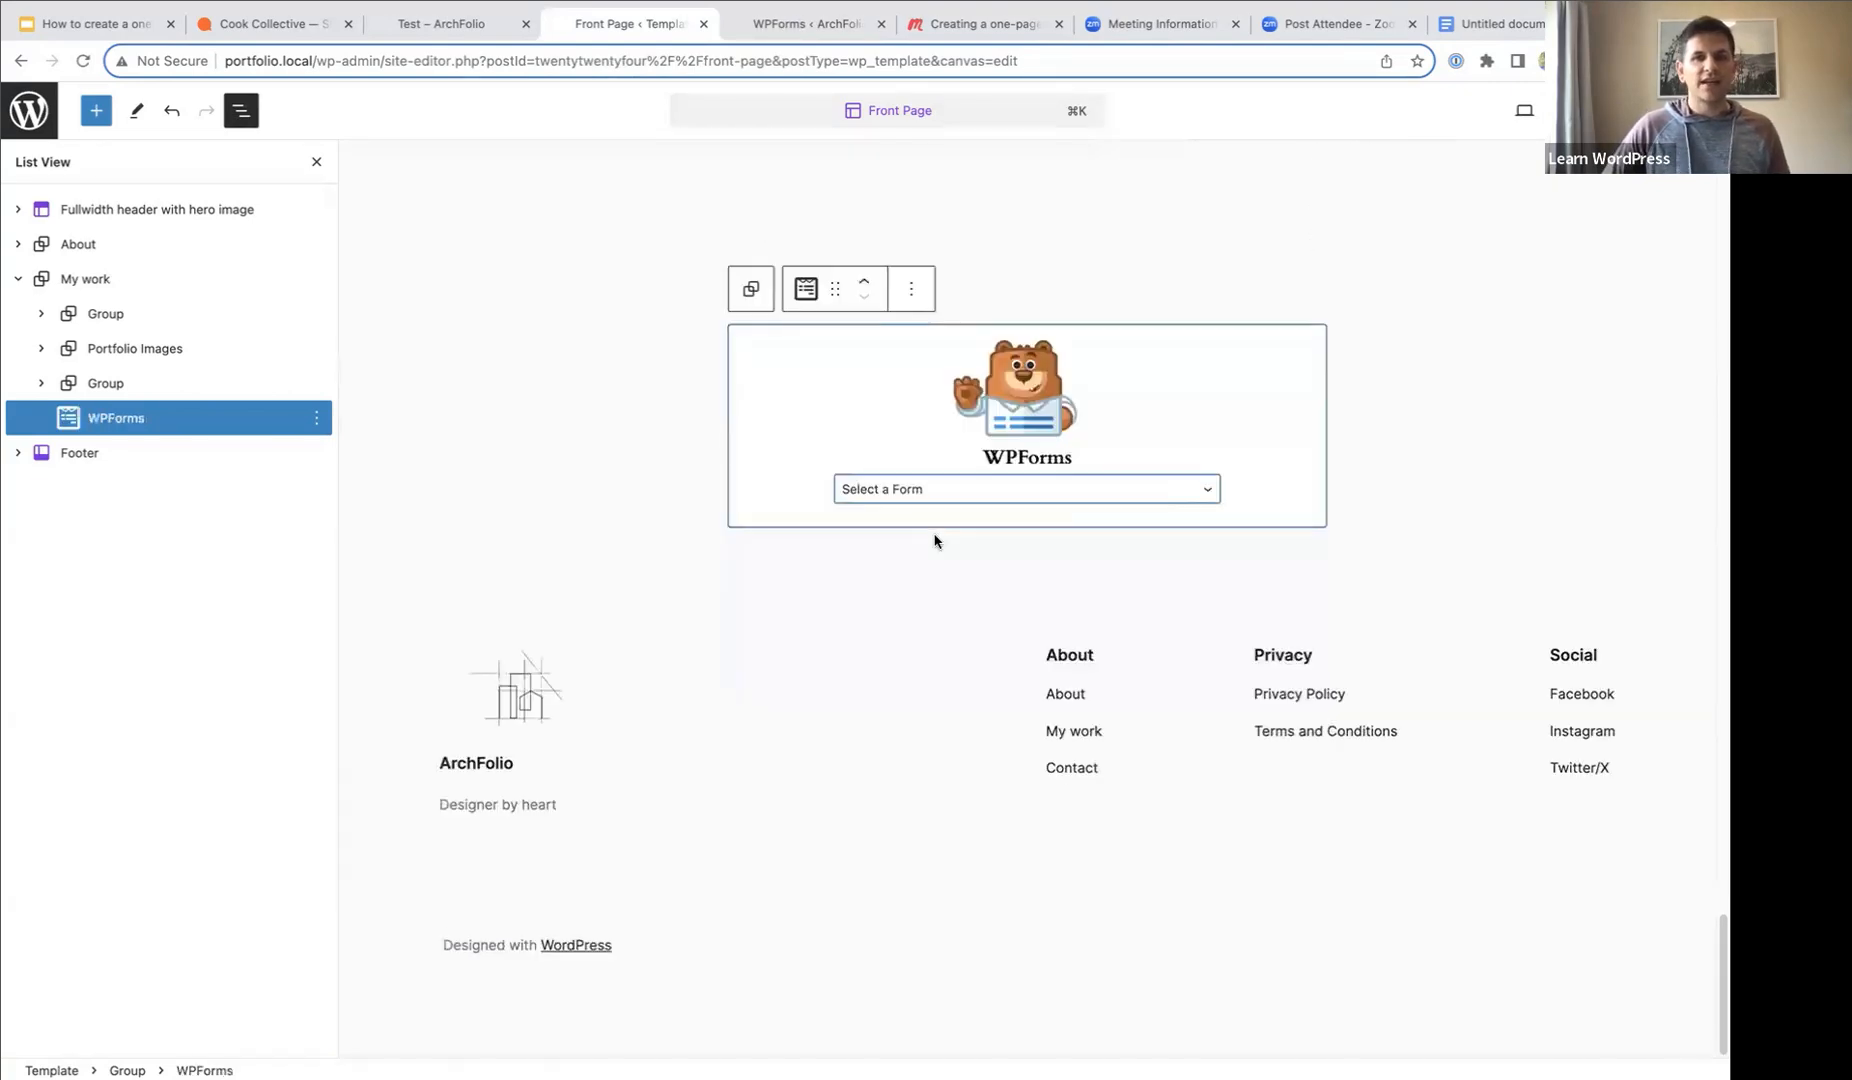
left_click(898, 491)
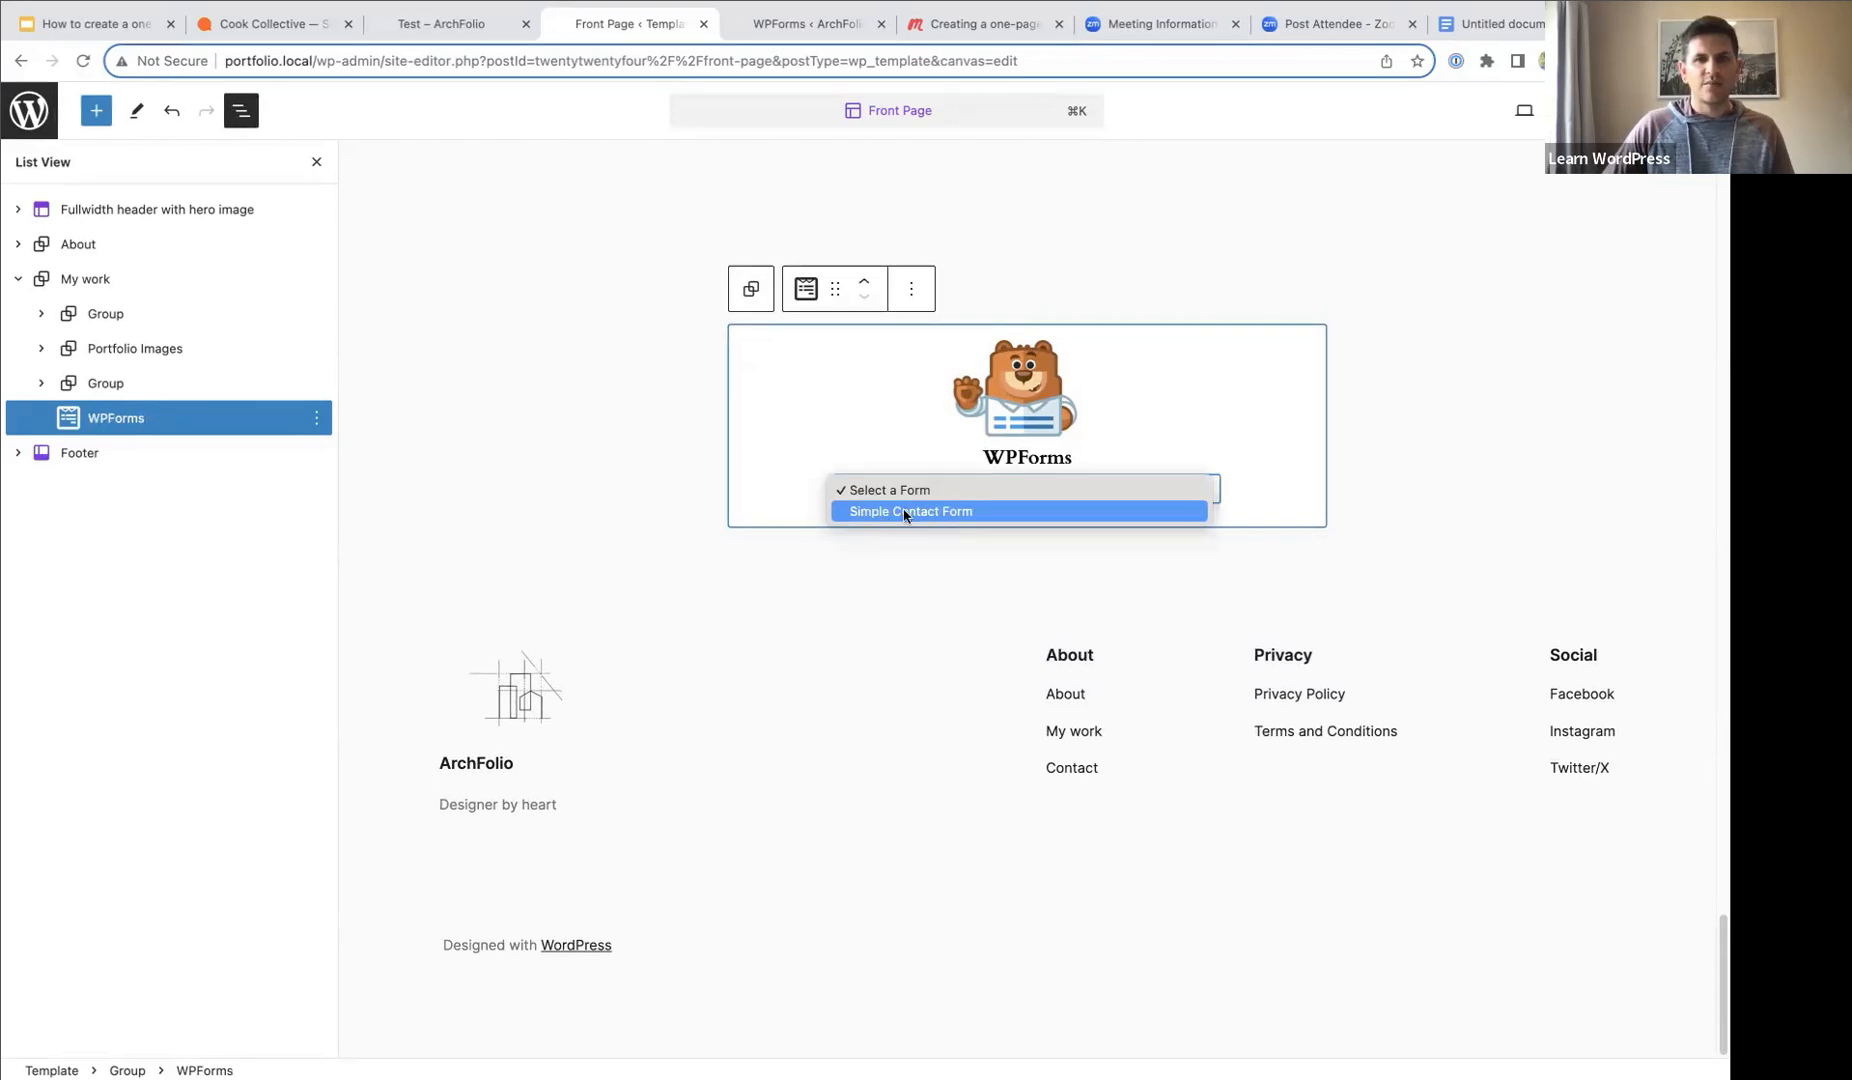
left_click(903, 512)
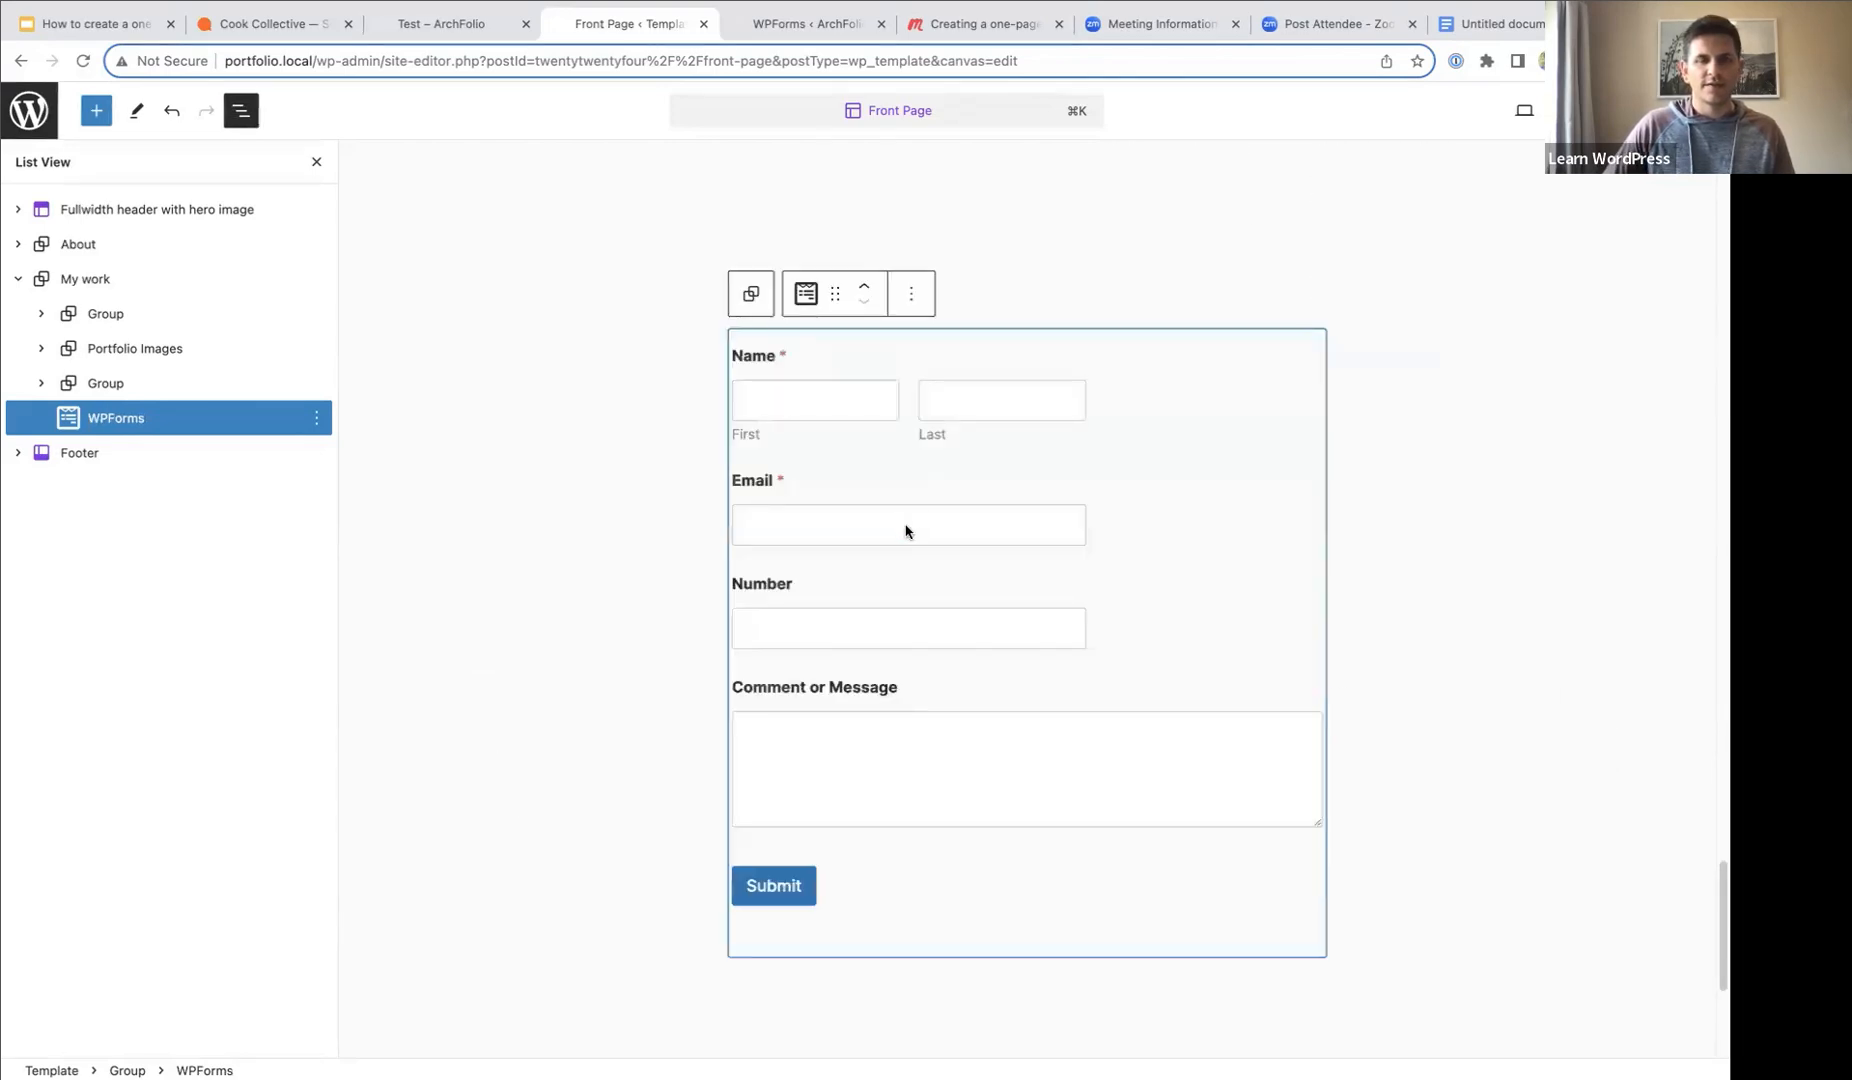
scroll(567, 472, "up", 5)
scroll(567, 472, "down", 10)
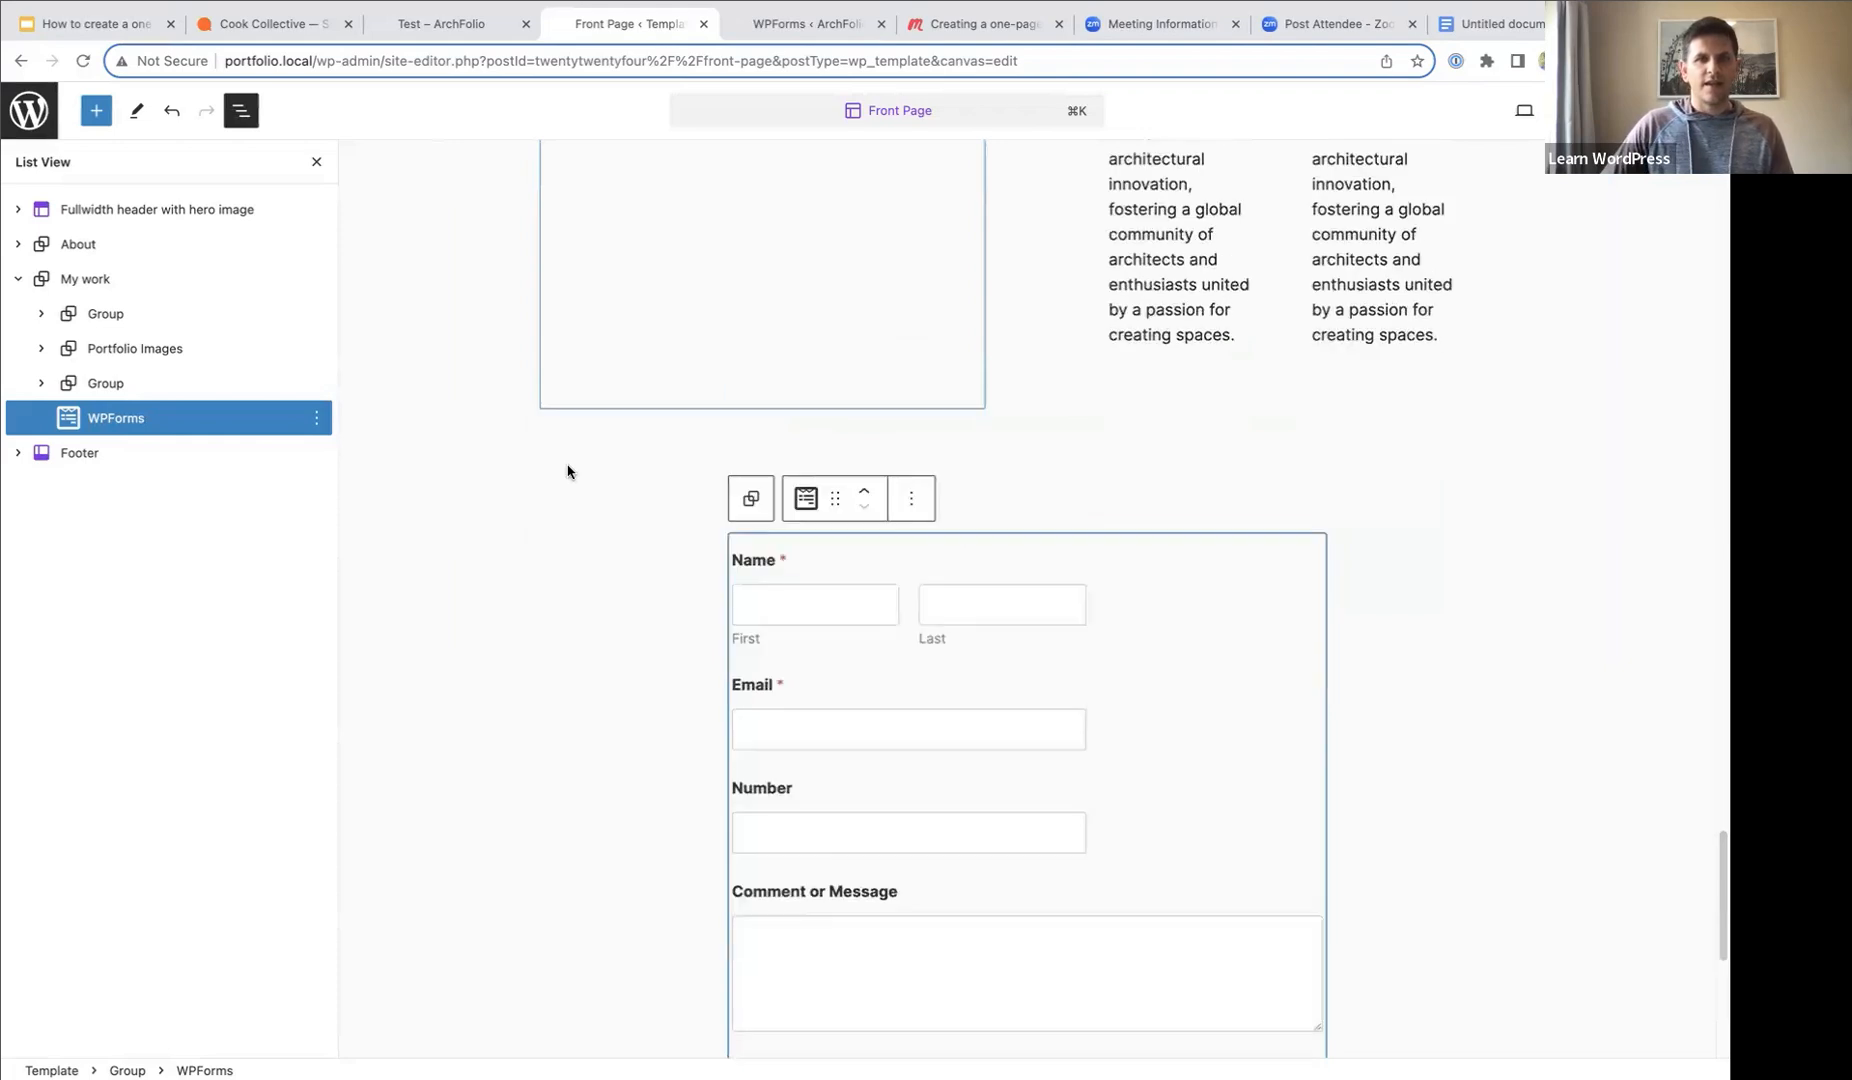
scroll(370, 477, "up", 10)
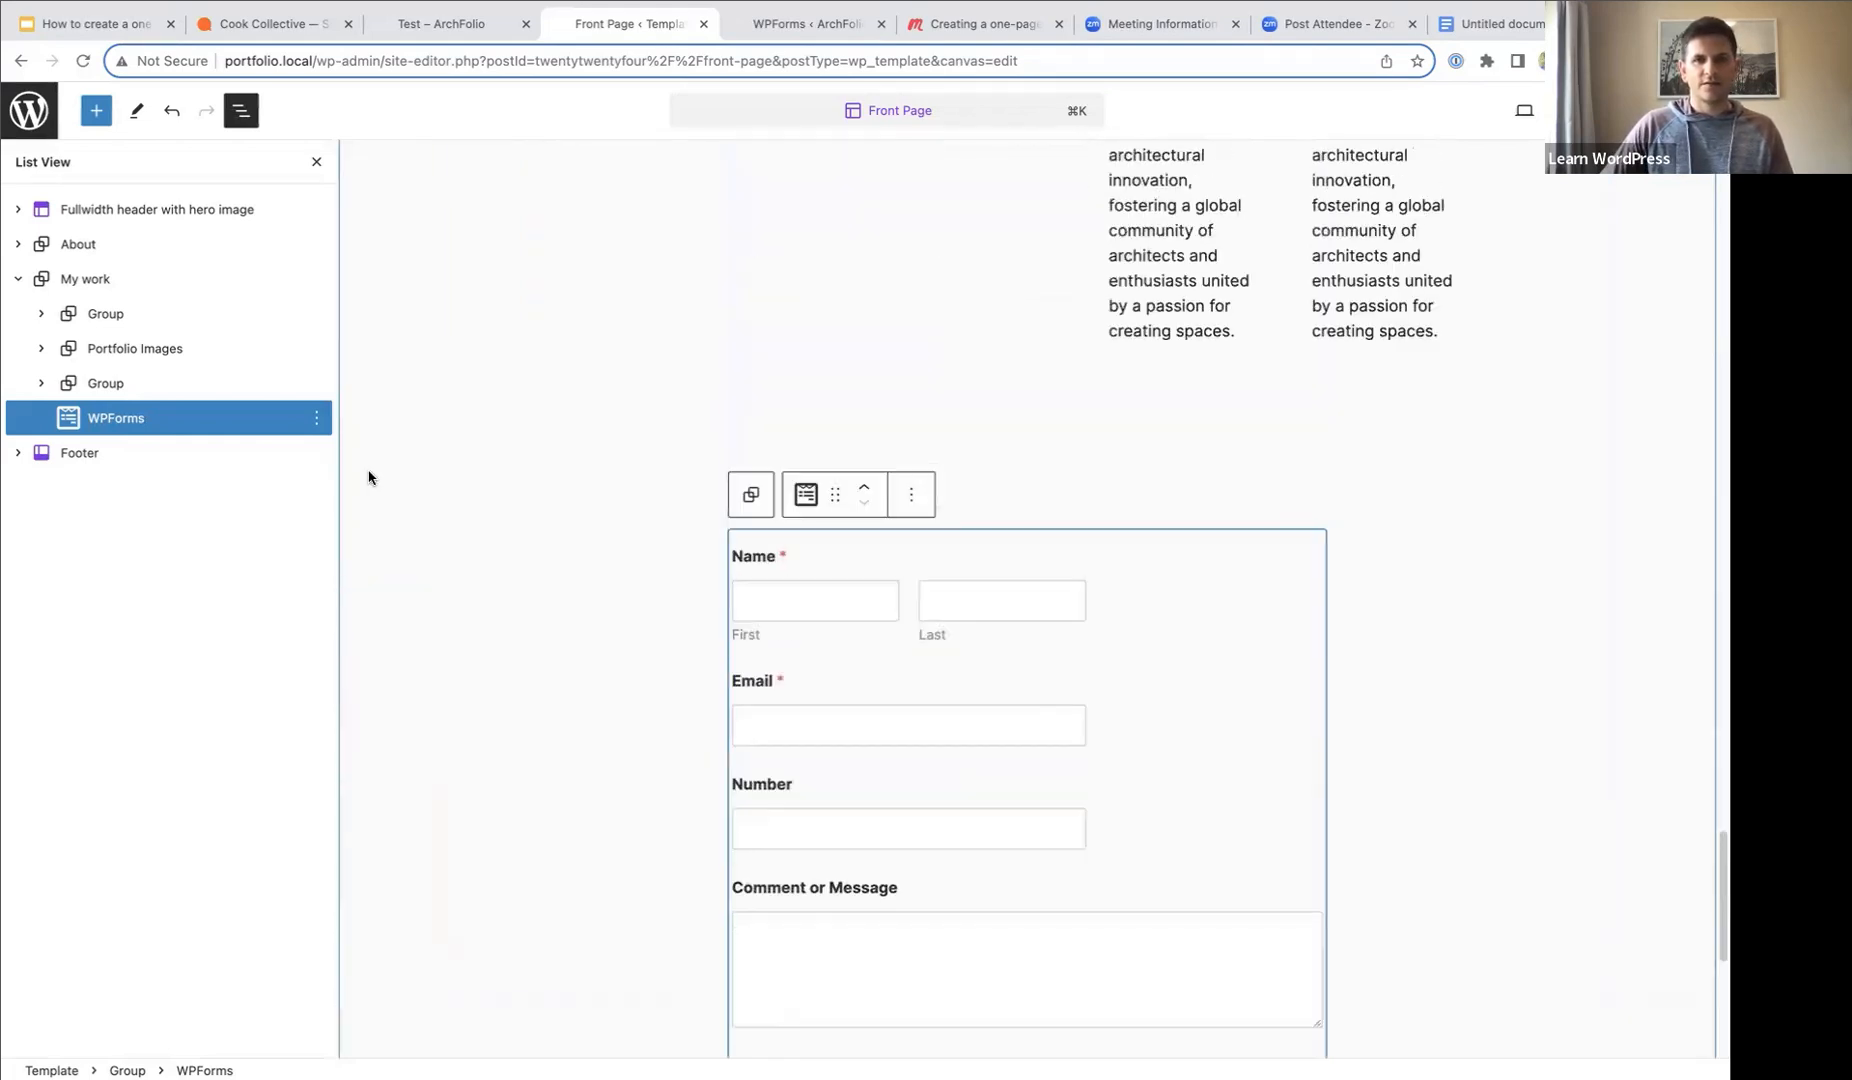
left_click(316, 161)
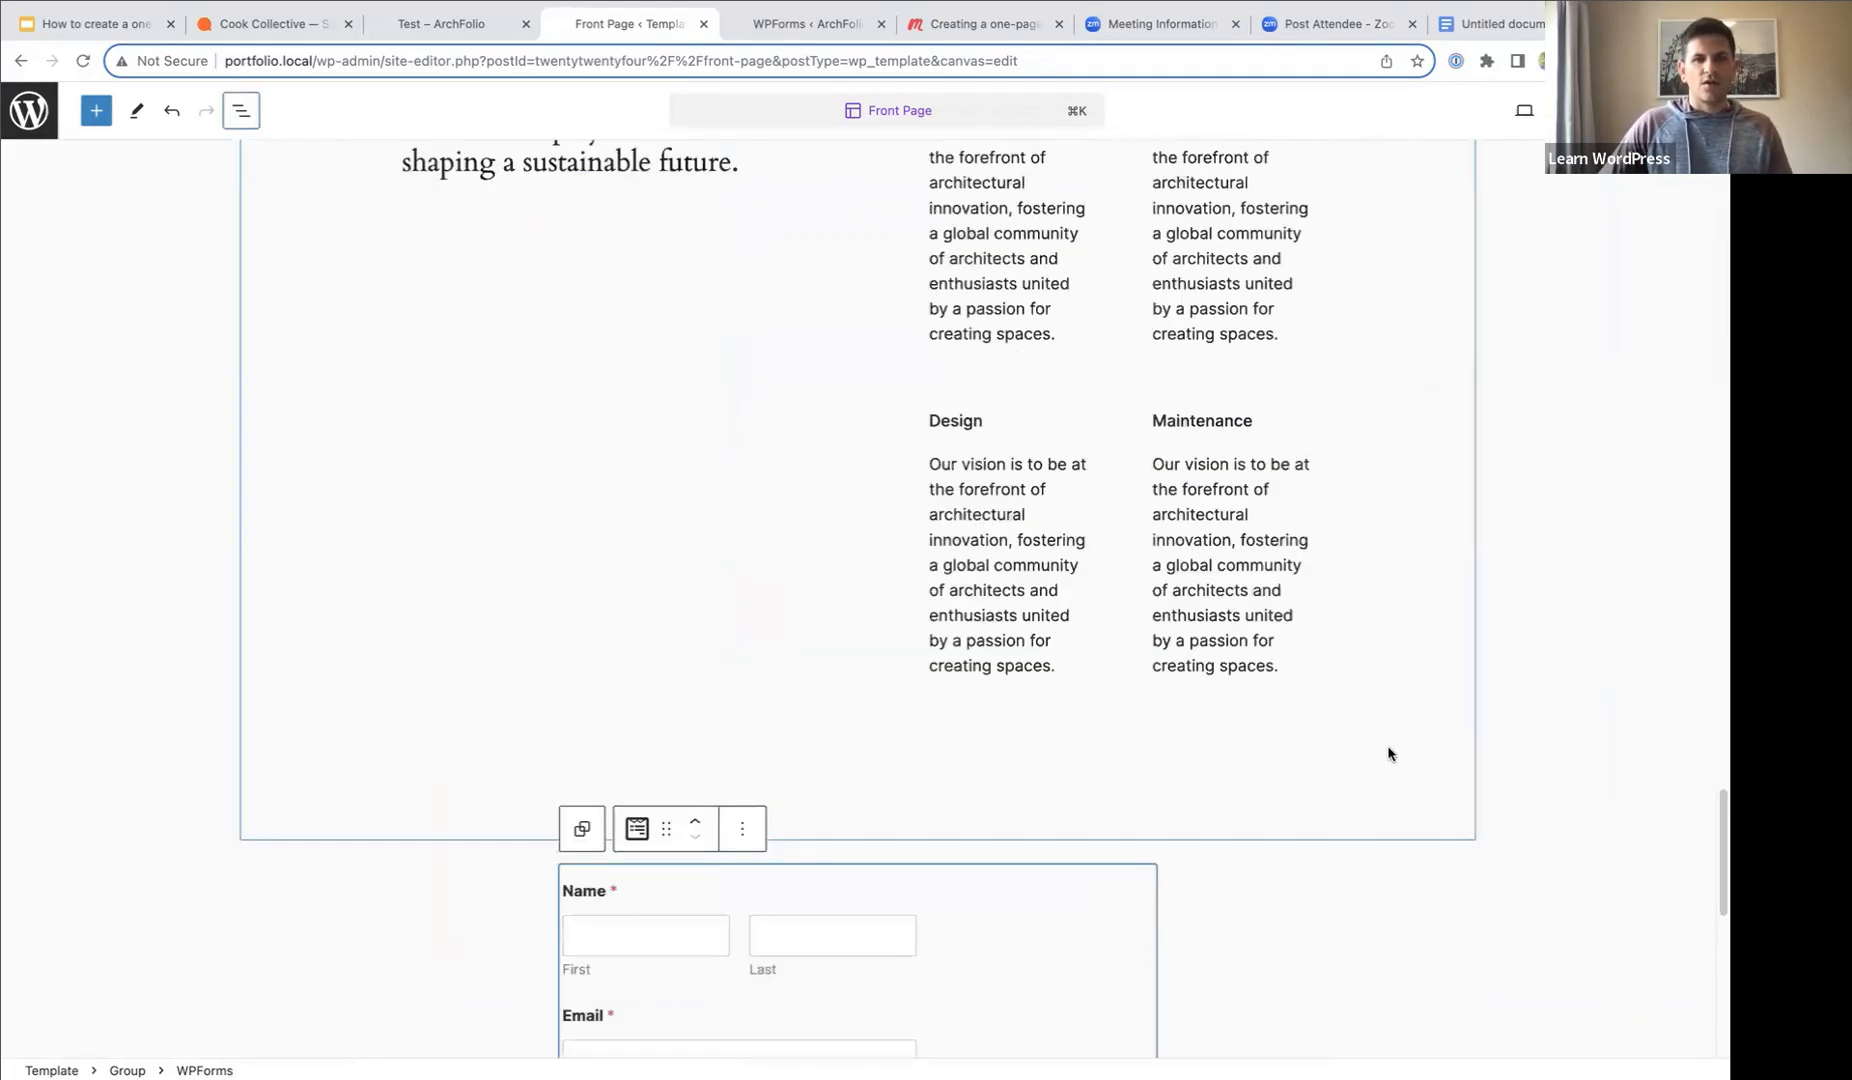
scroll(1390, 745, "down", 7)
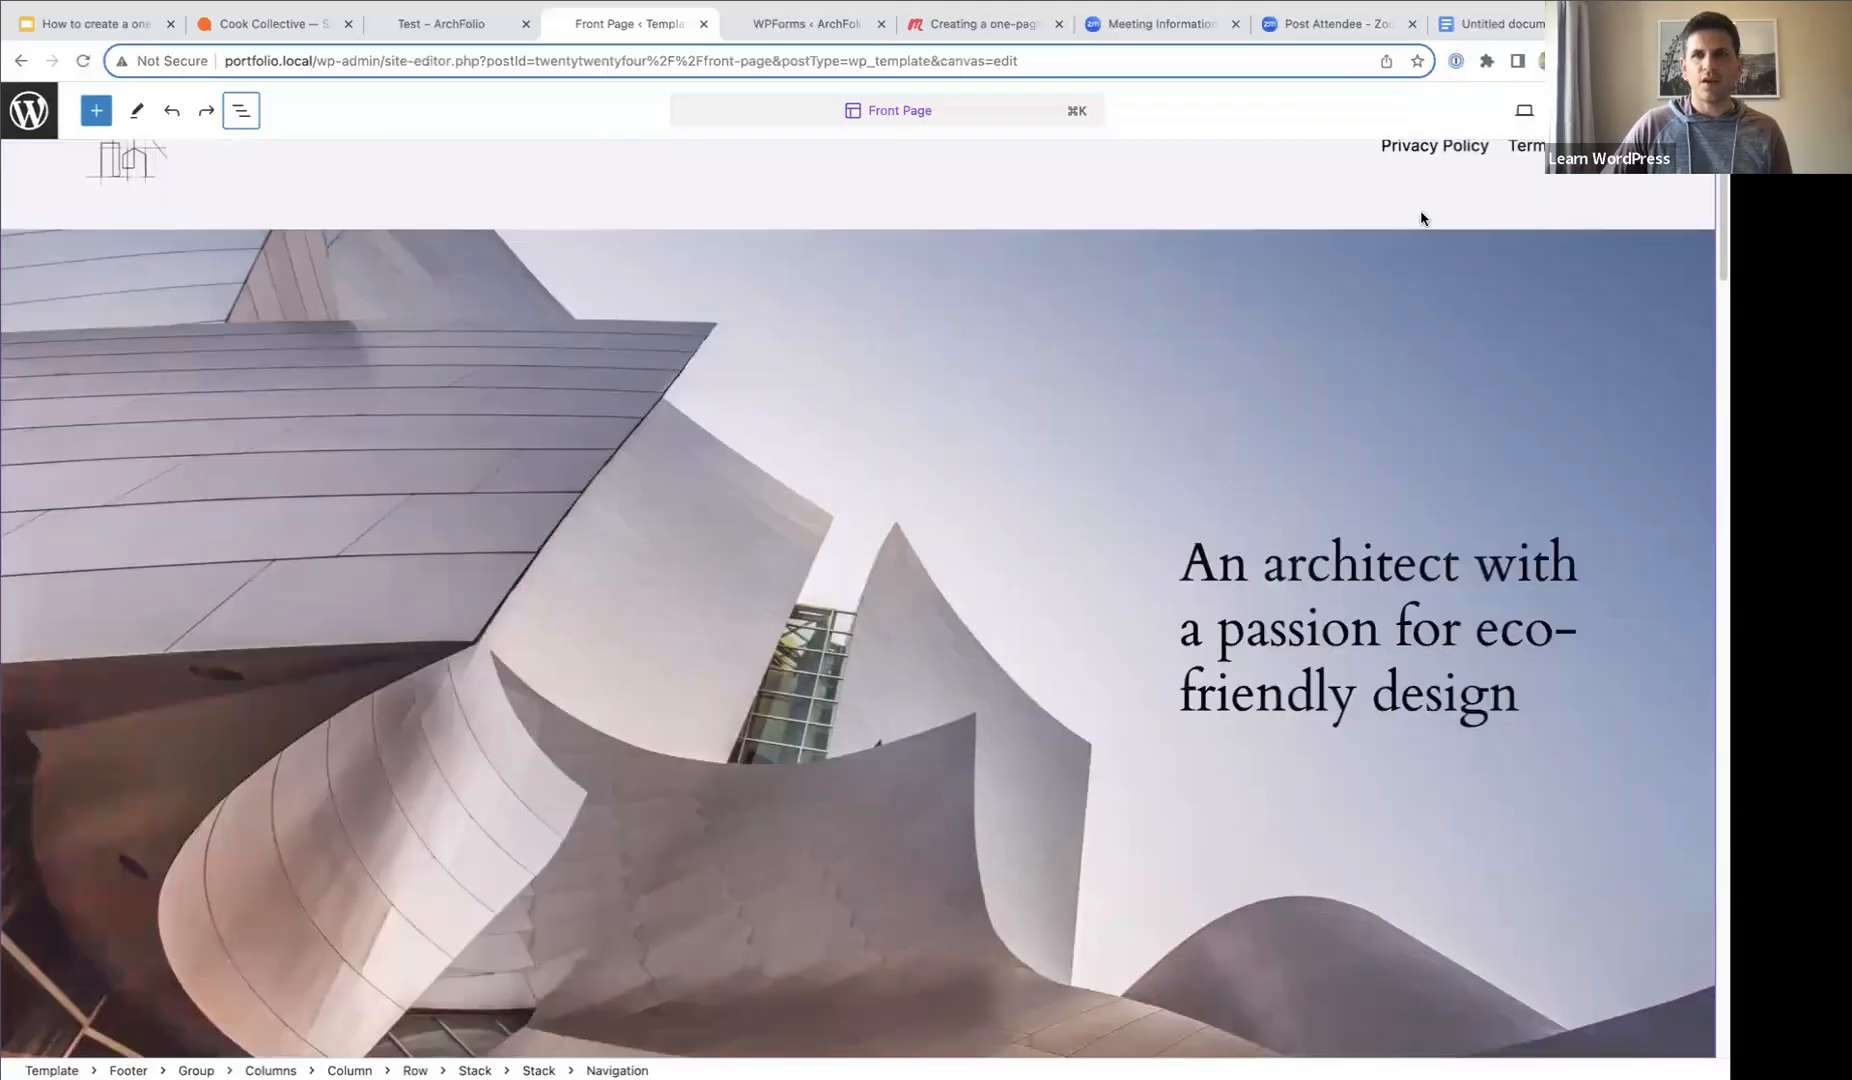
- Delete the Privacy Policy and Terms and Conditions links from the navigation in the full-width header
scroll(1422, 215, "up", 2)
left_click(700, 190)
left_click(241, 110)
left_click(18, 210)
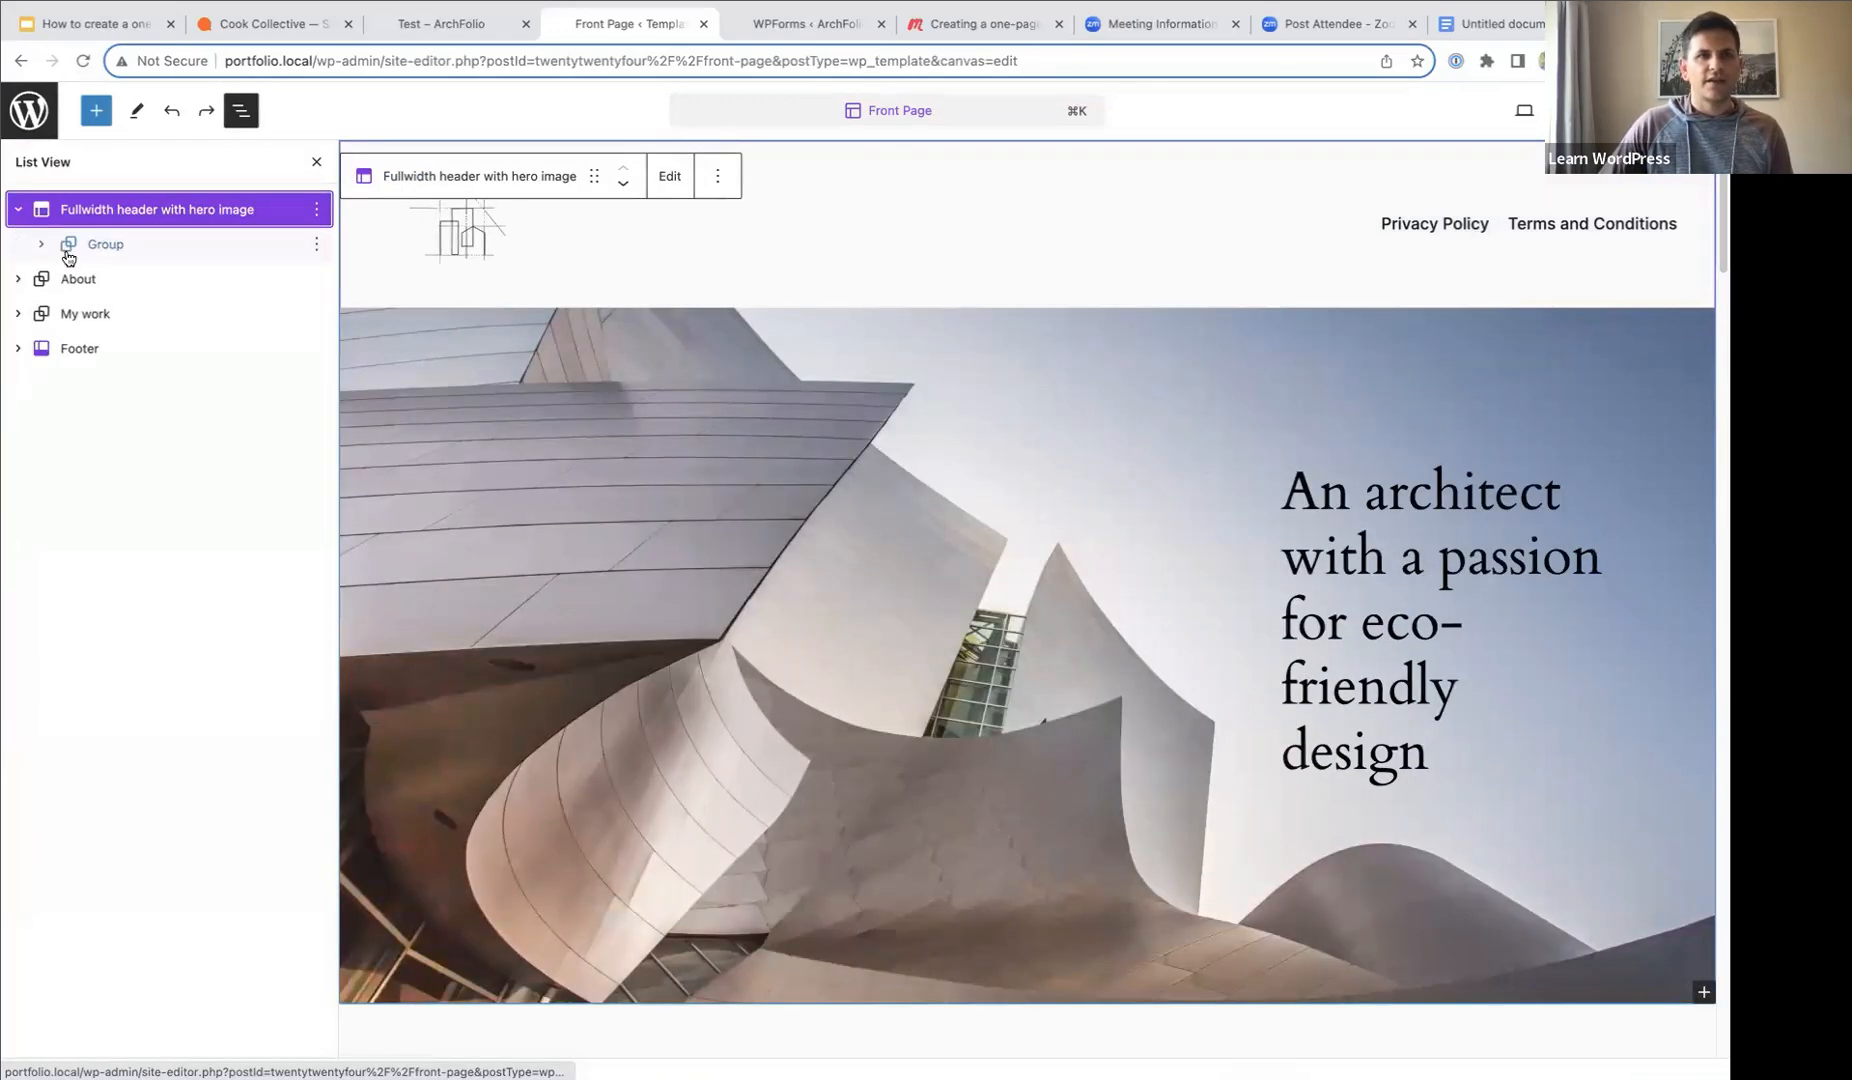
left_click(42, 243)
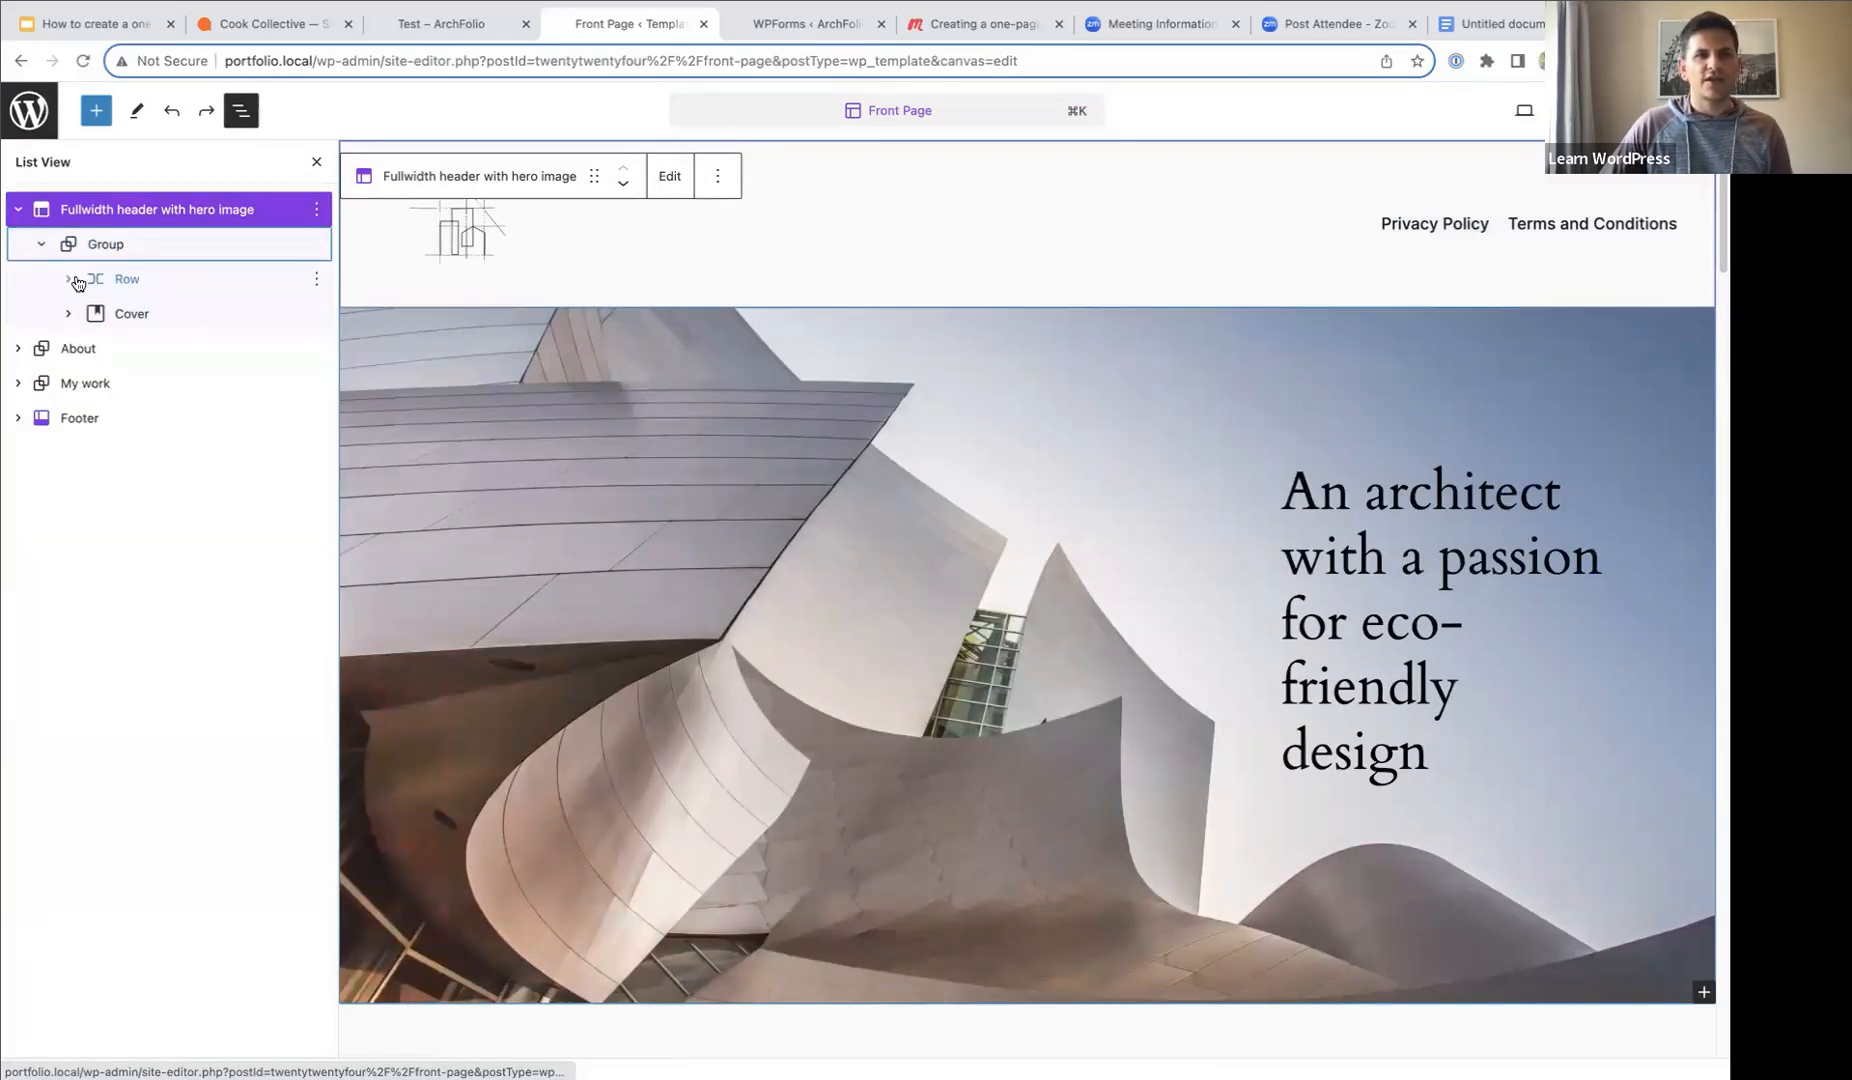
left_click(1410, 225)
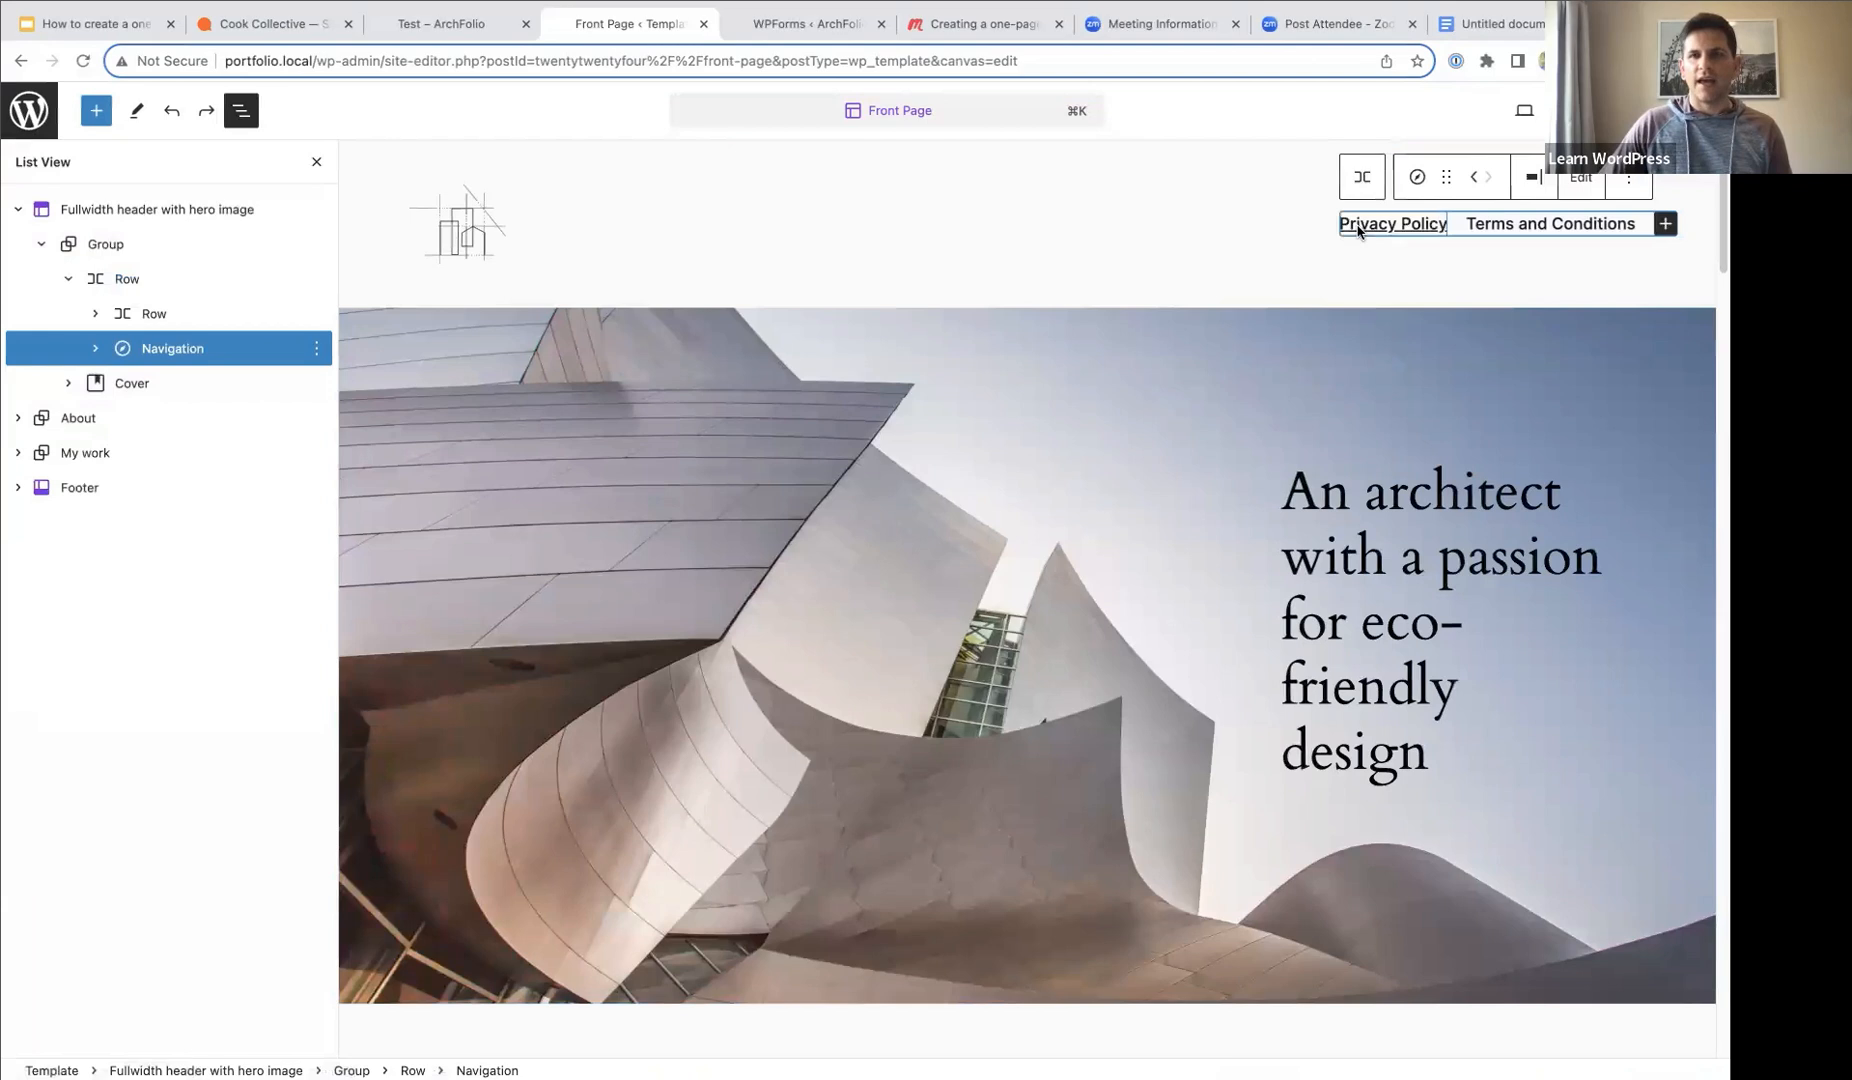
left_click(1358, 230)
left_click(1708, 185)
left_click(1518, 568)
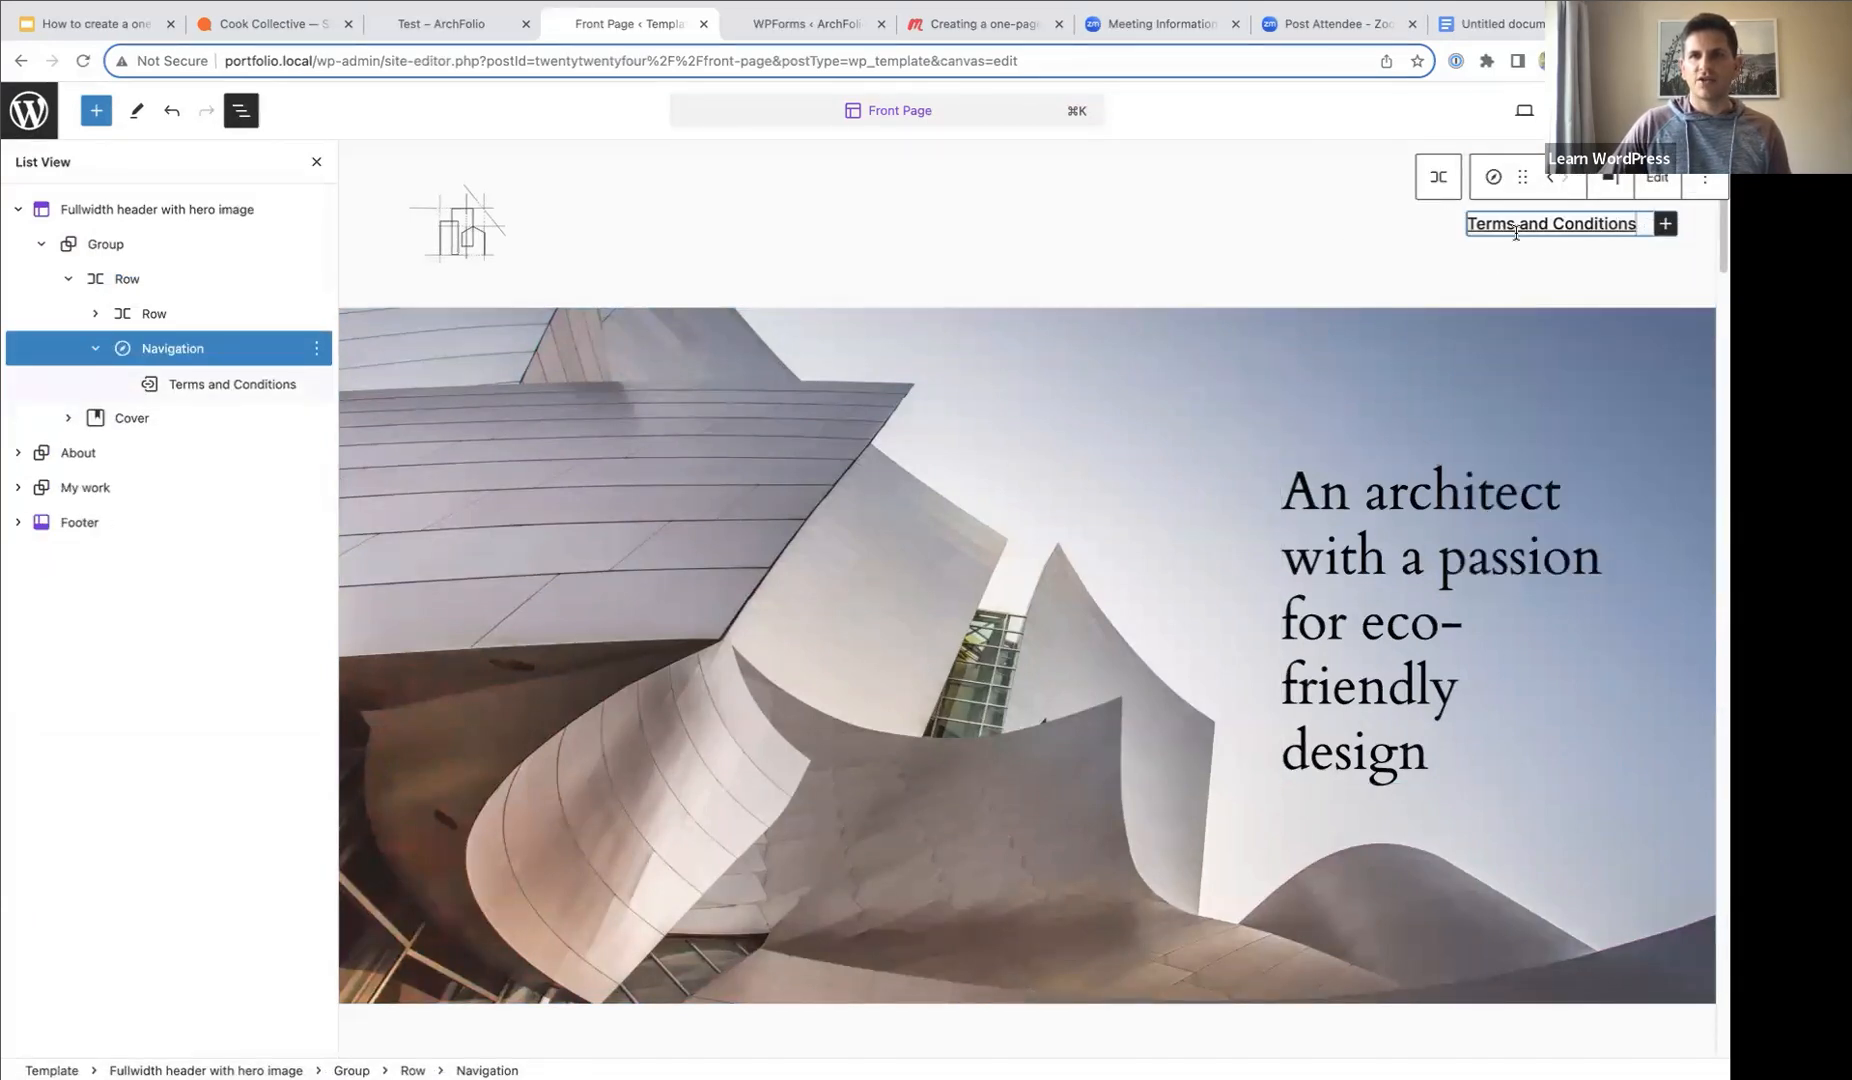
left_click(1518, 228)
left_click(1710, 193)
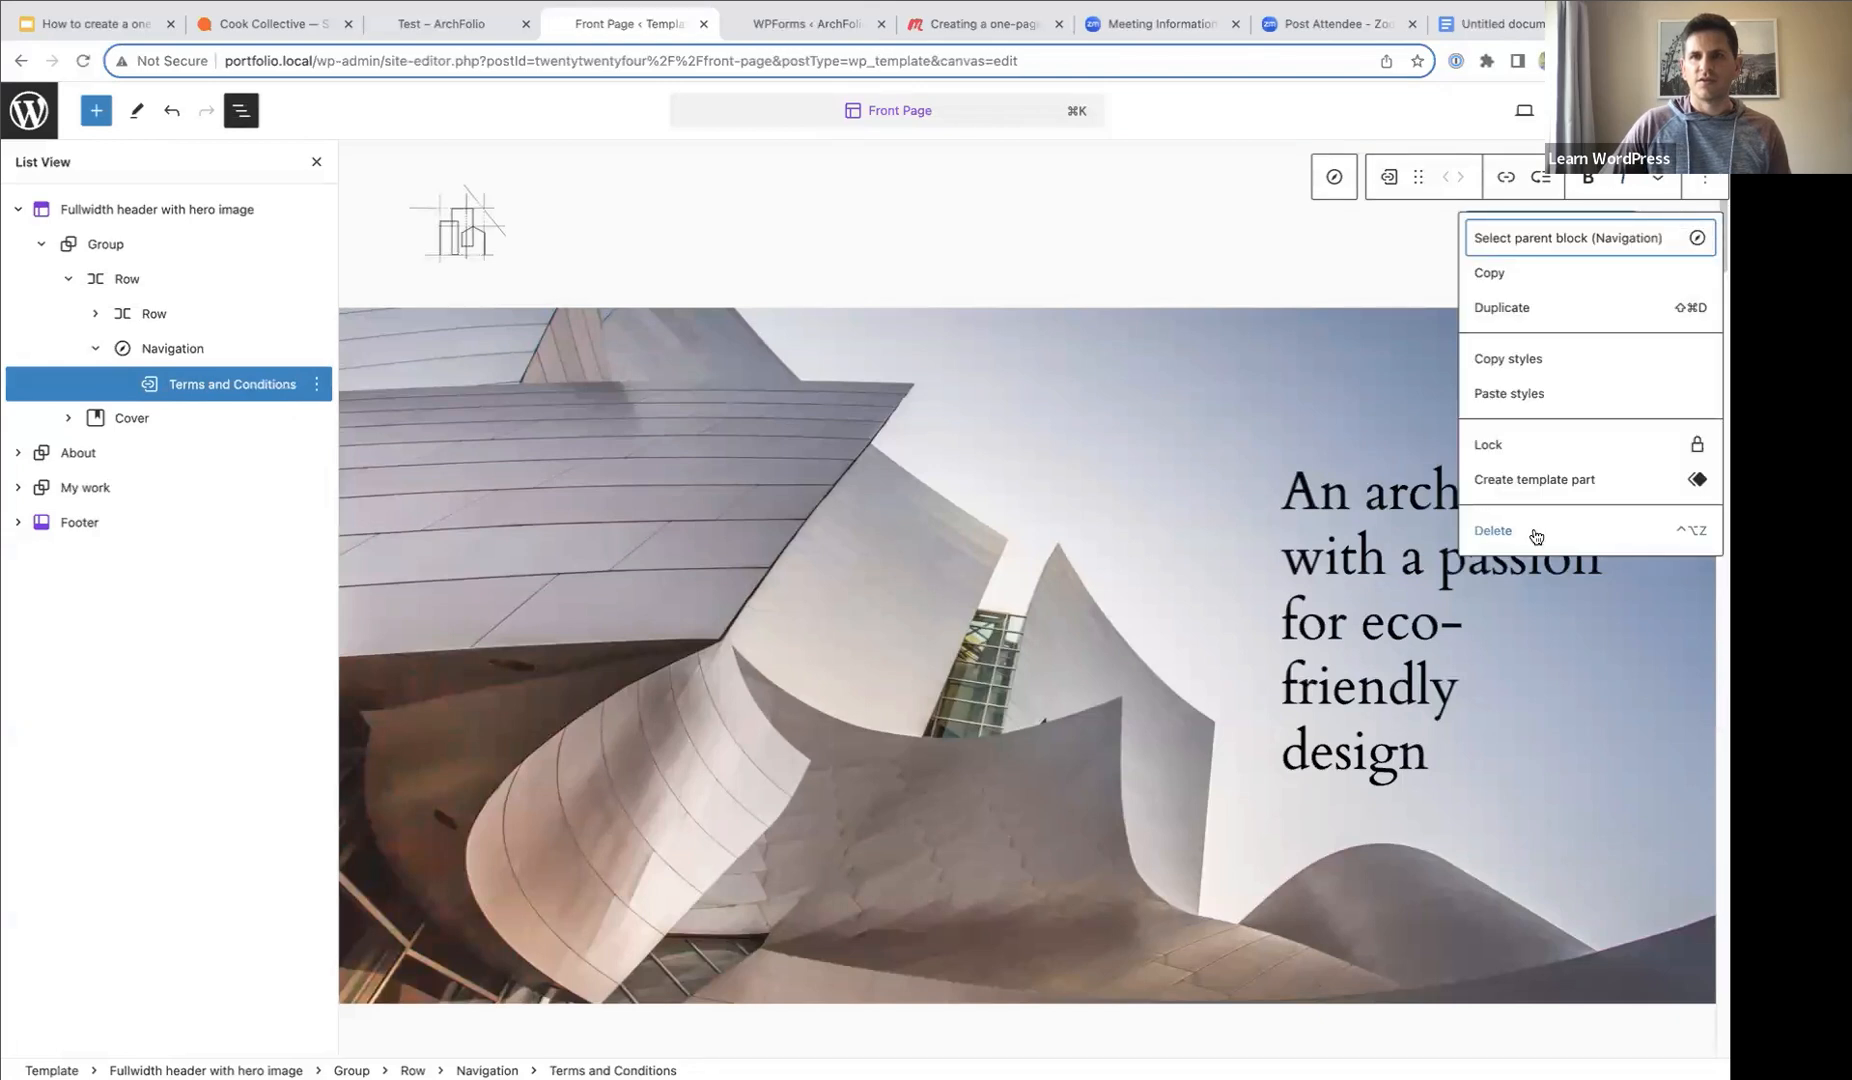
left_click(1502, 536)
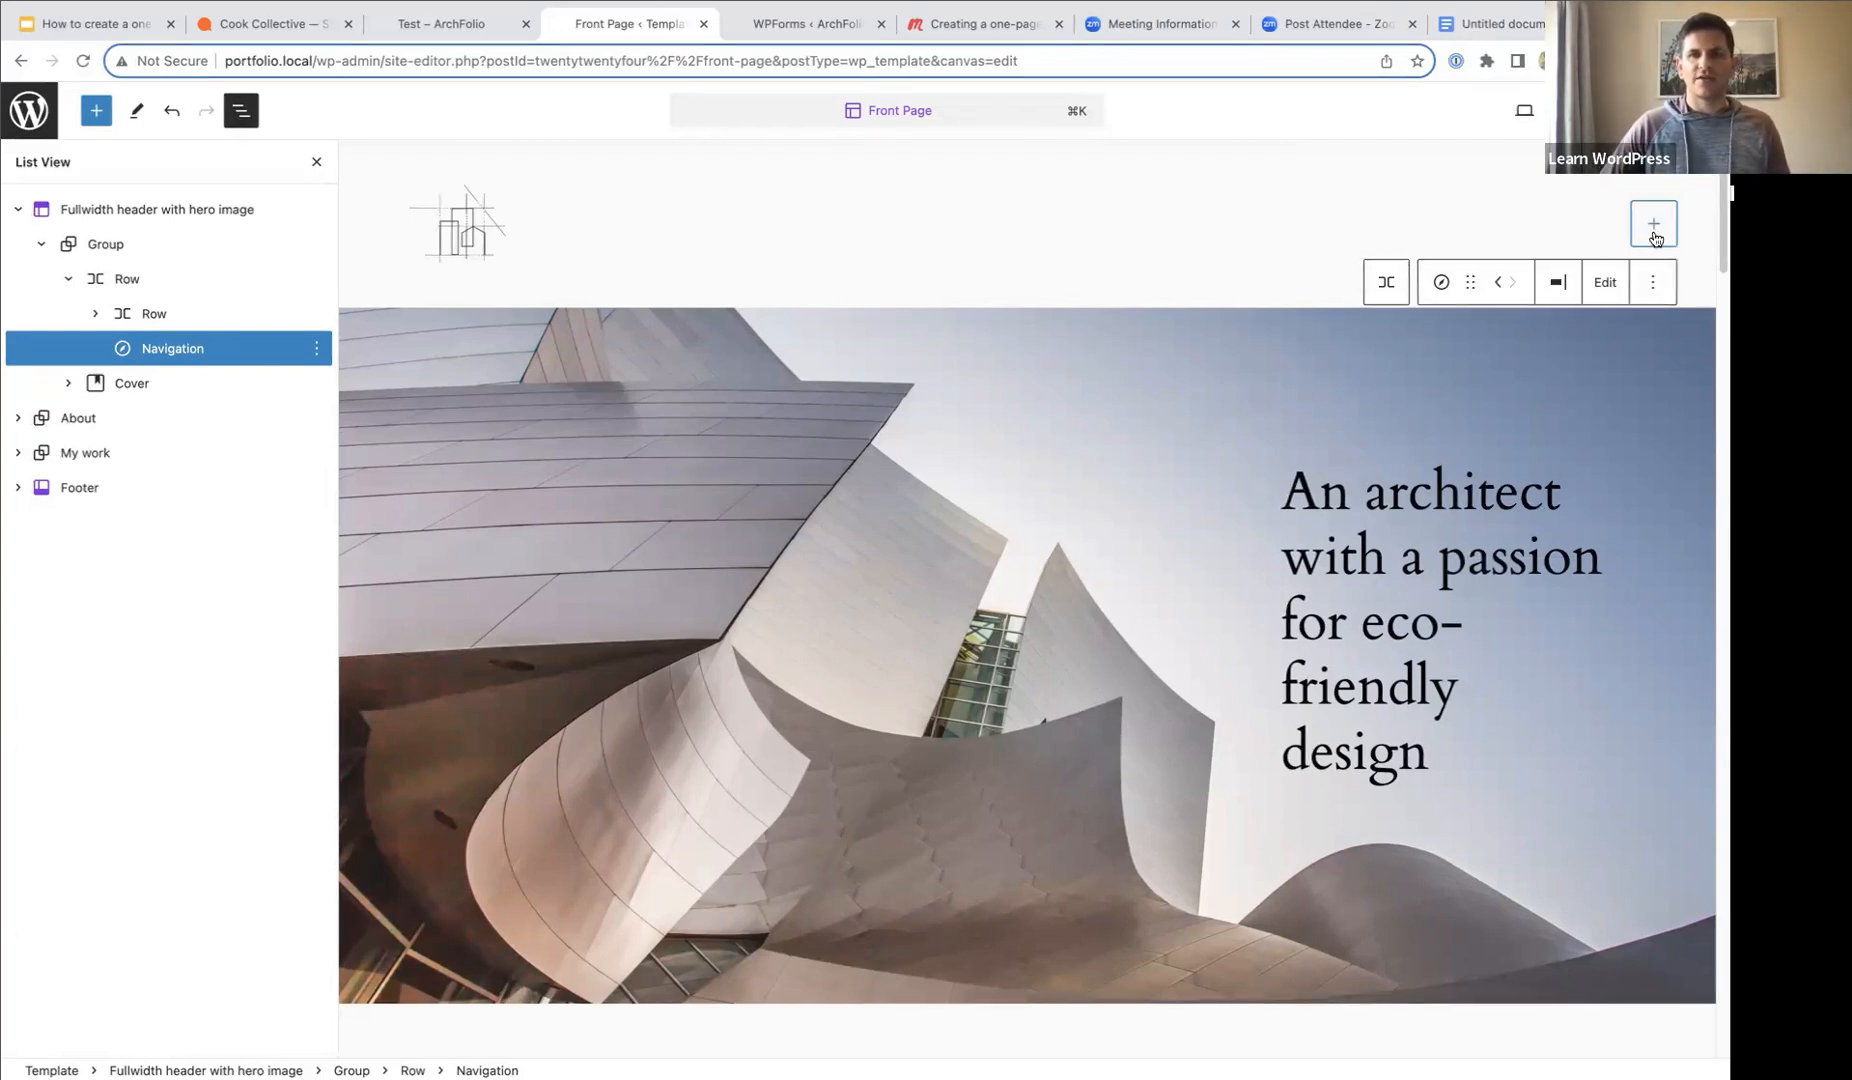
- Add a custom link labelled "About" with the URL #about to the header navigation and save the site changes
left_click(1655, 230)
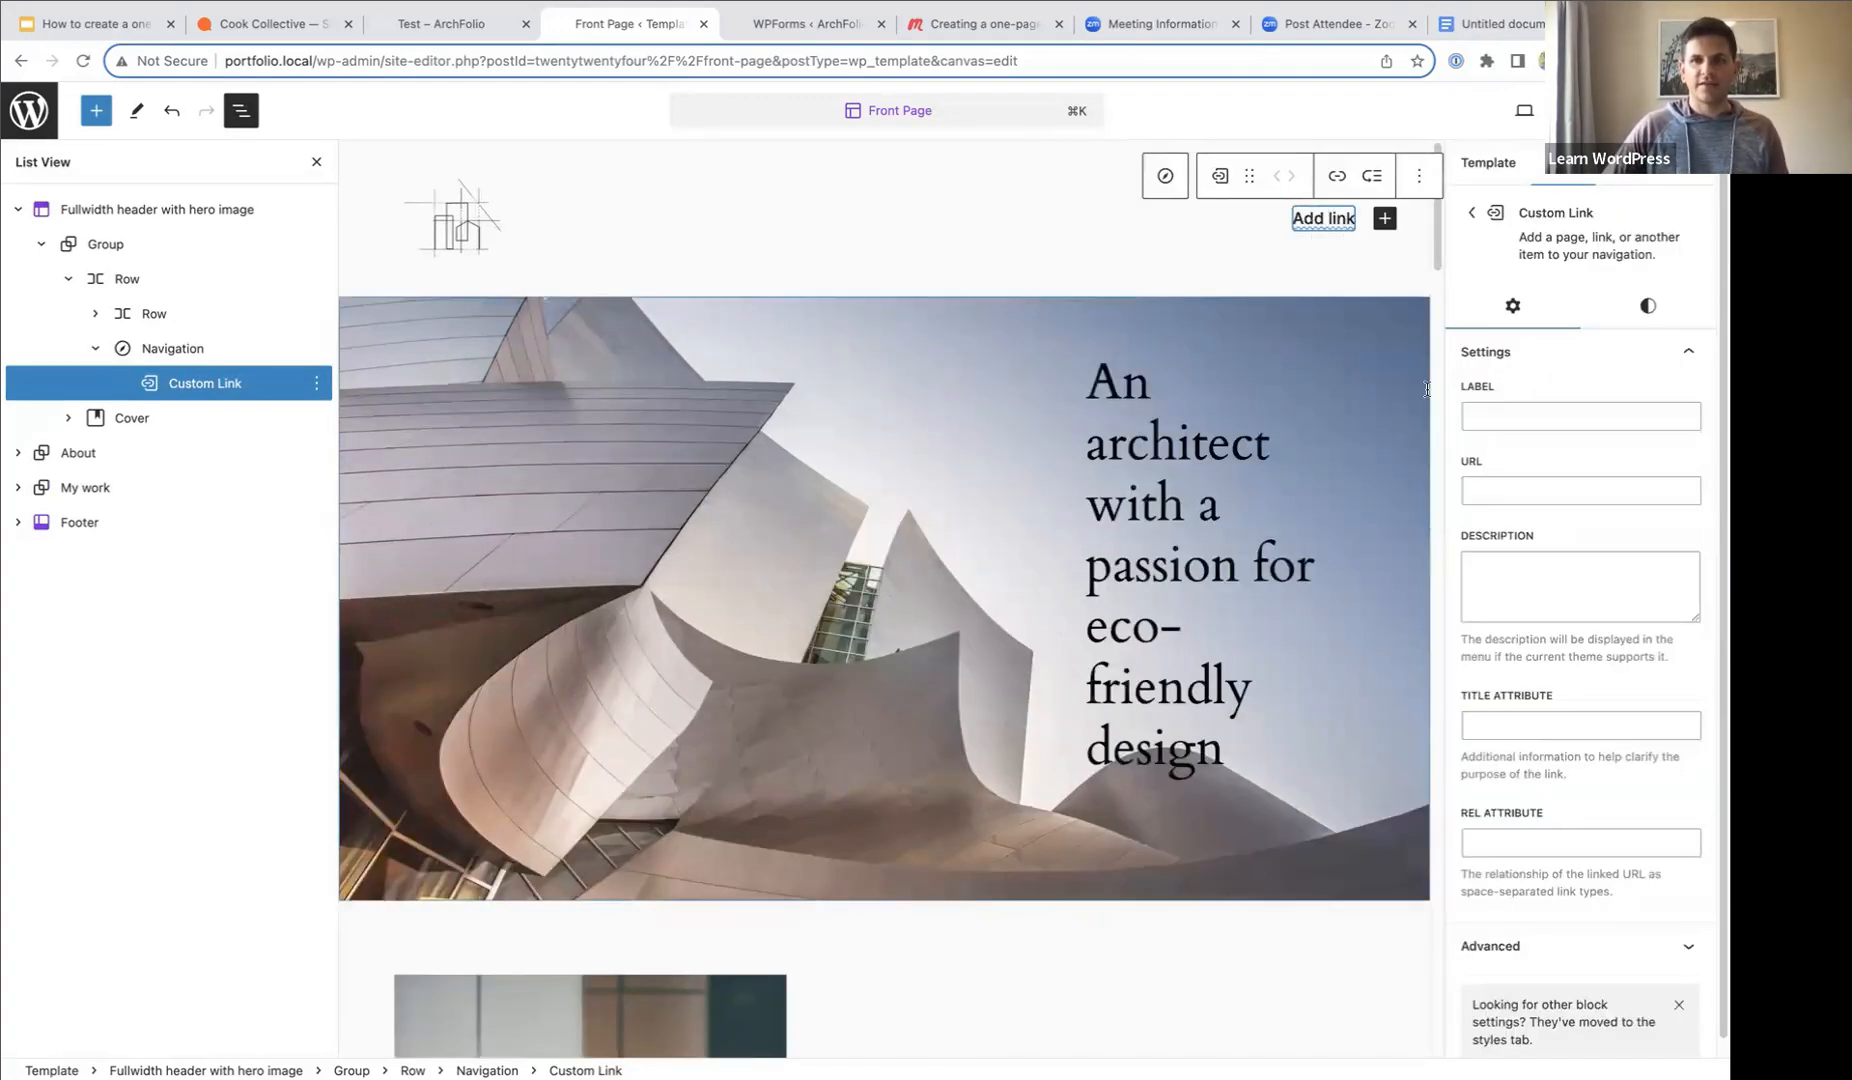
left_click(1481, 418)
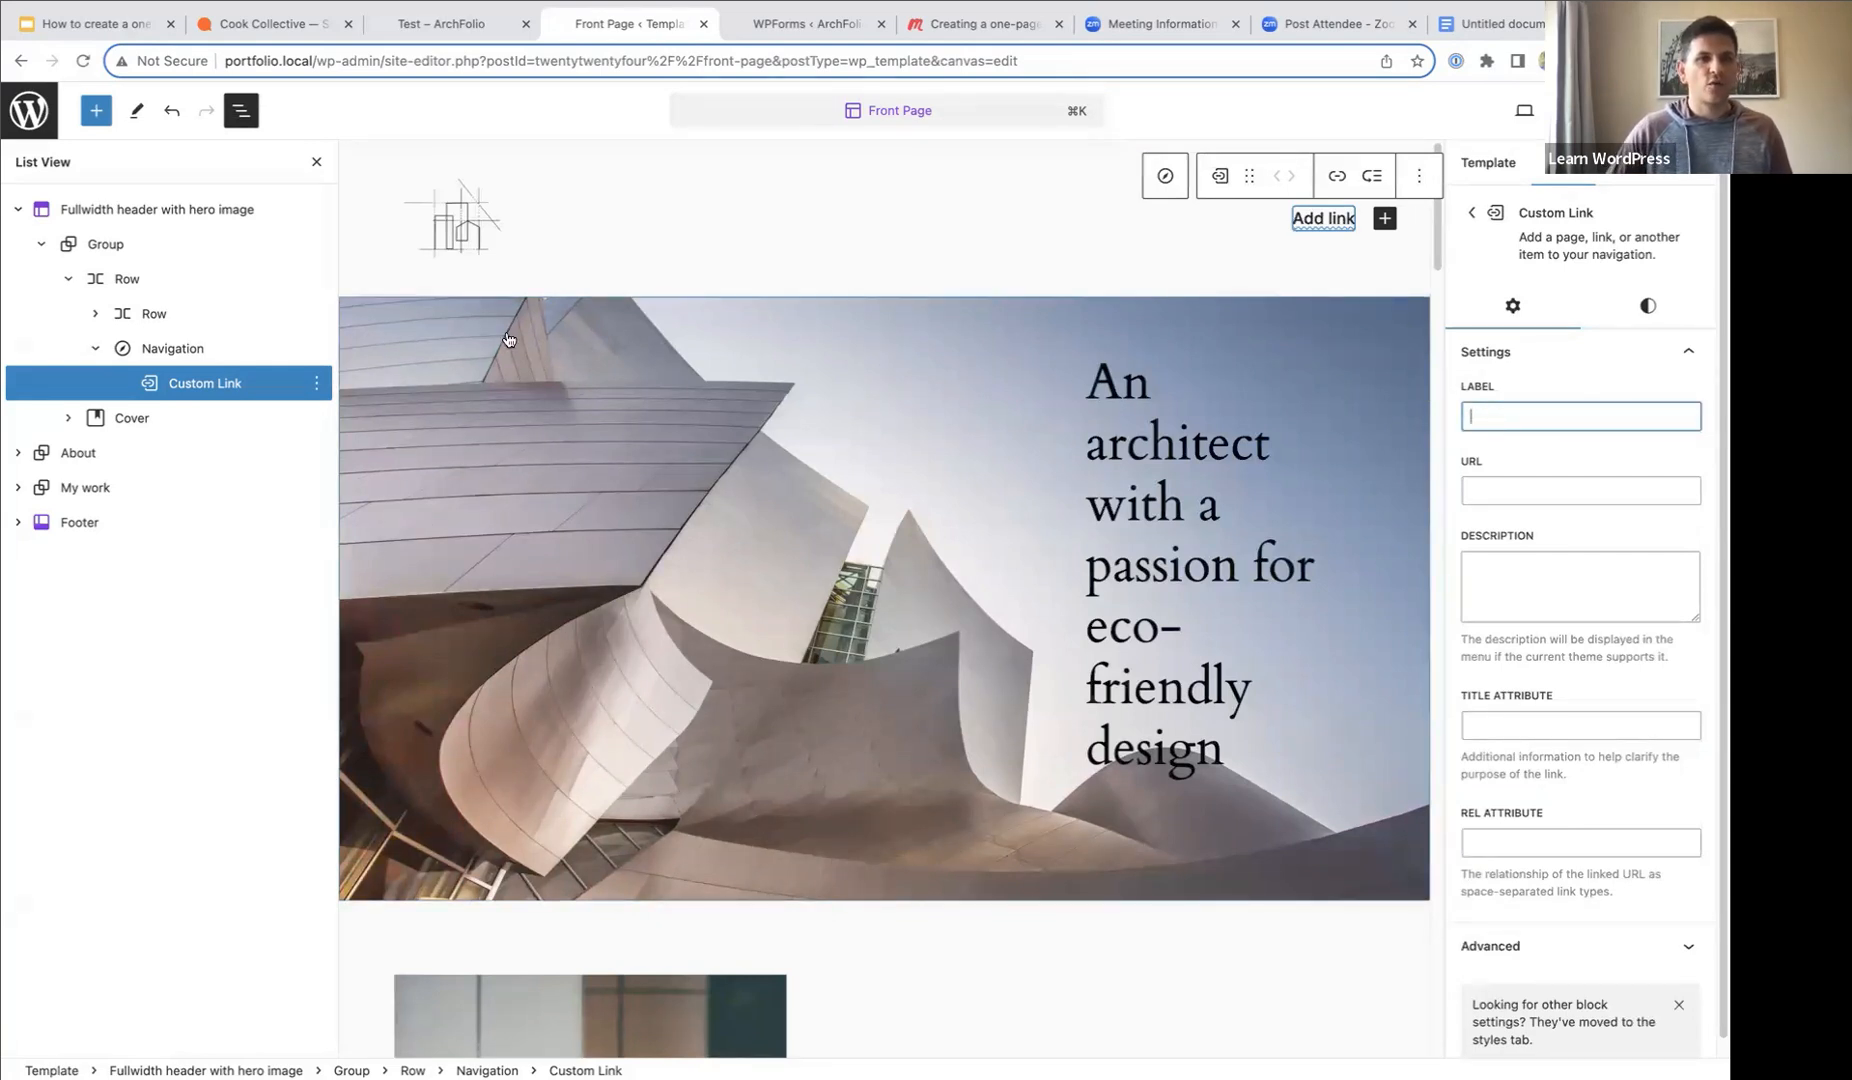
left_click(1475, 421)
type("About")
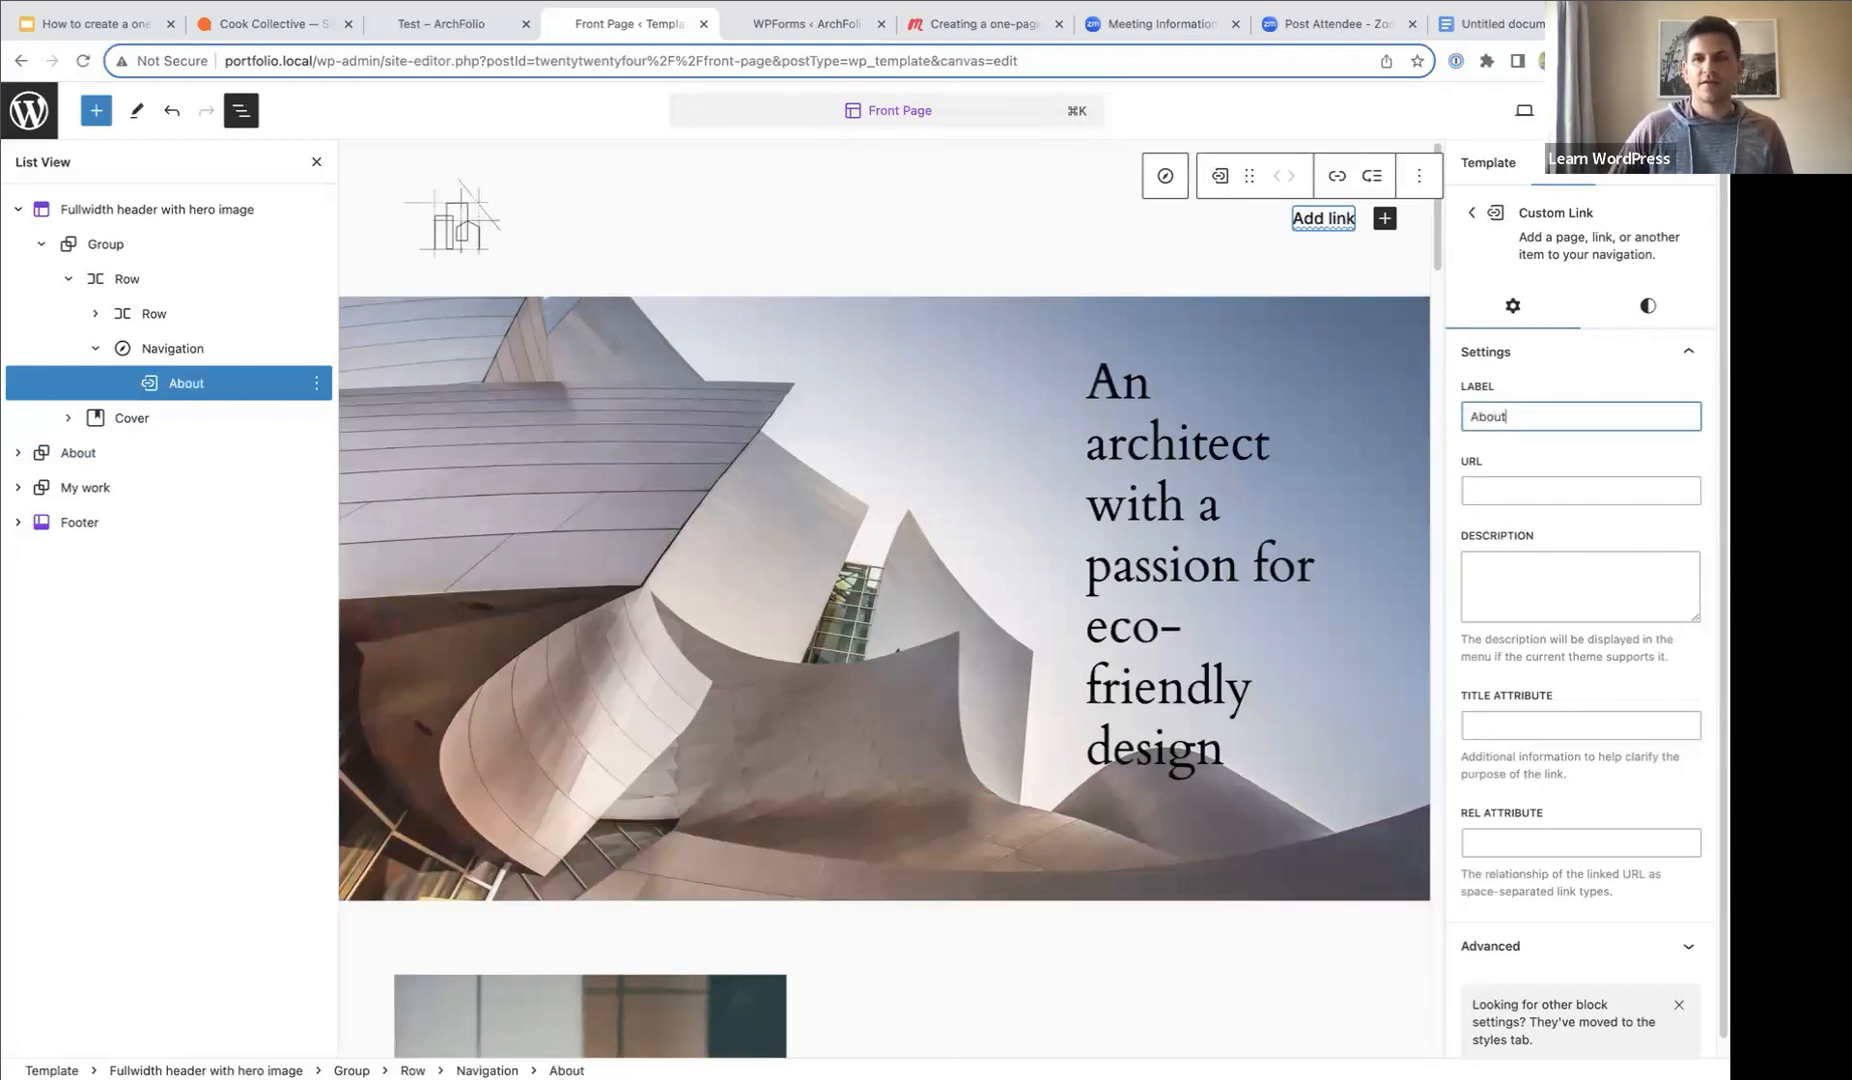
left_click(1476, 490)
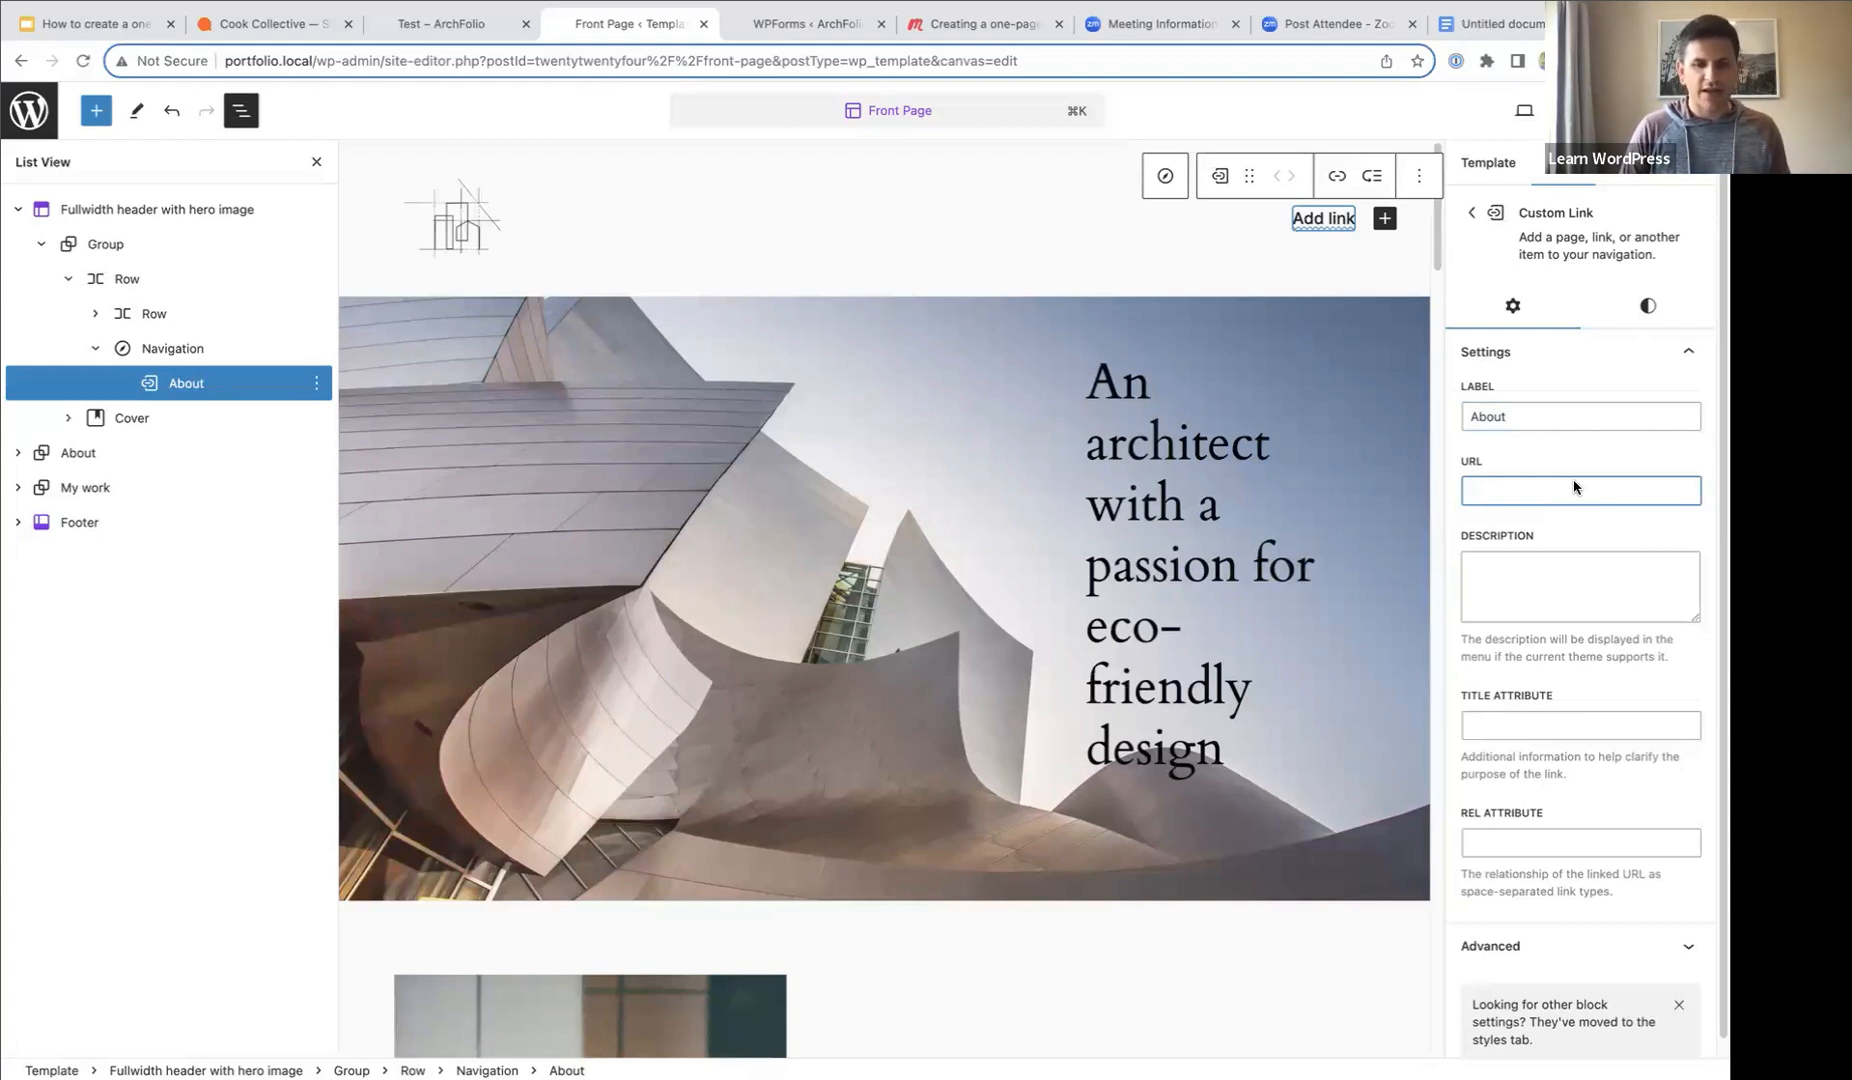
type("#")
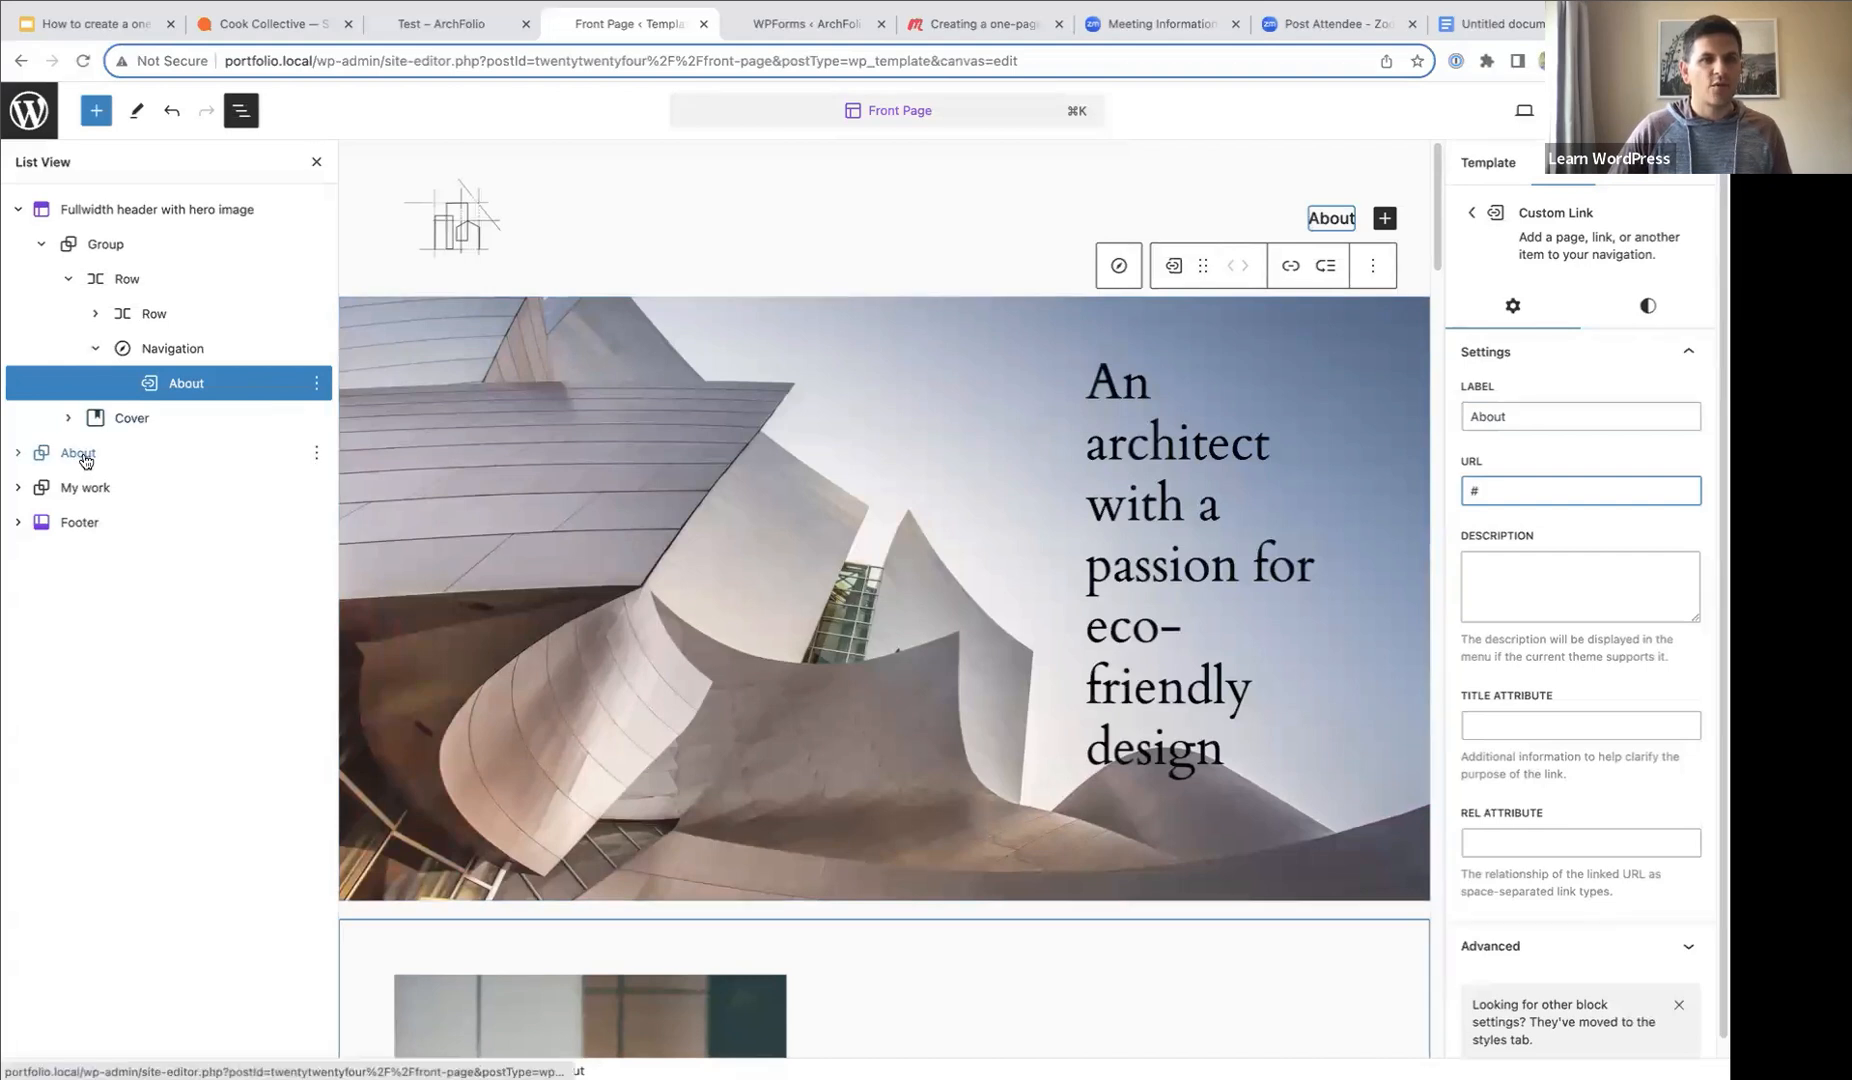
type("about")
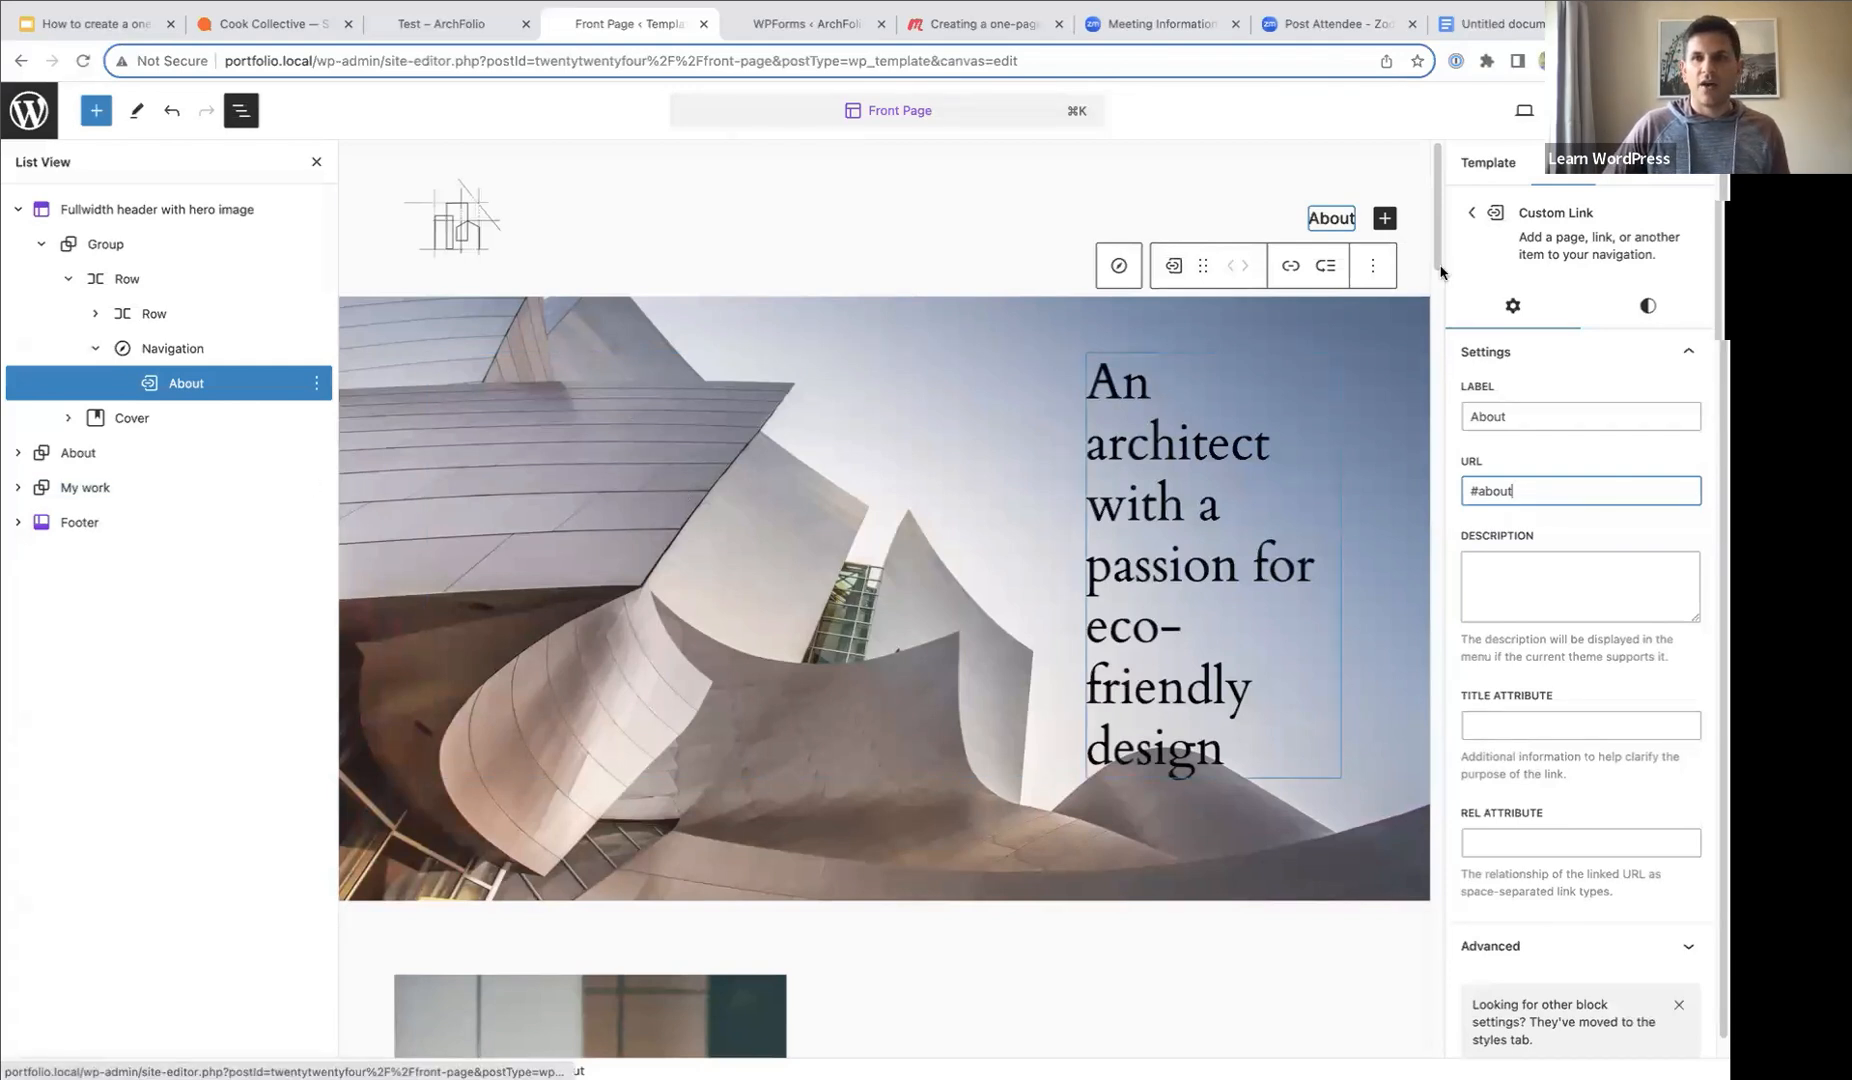
left_click(1573, 111)
left_click(1568, 111)
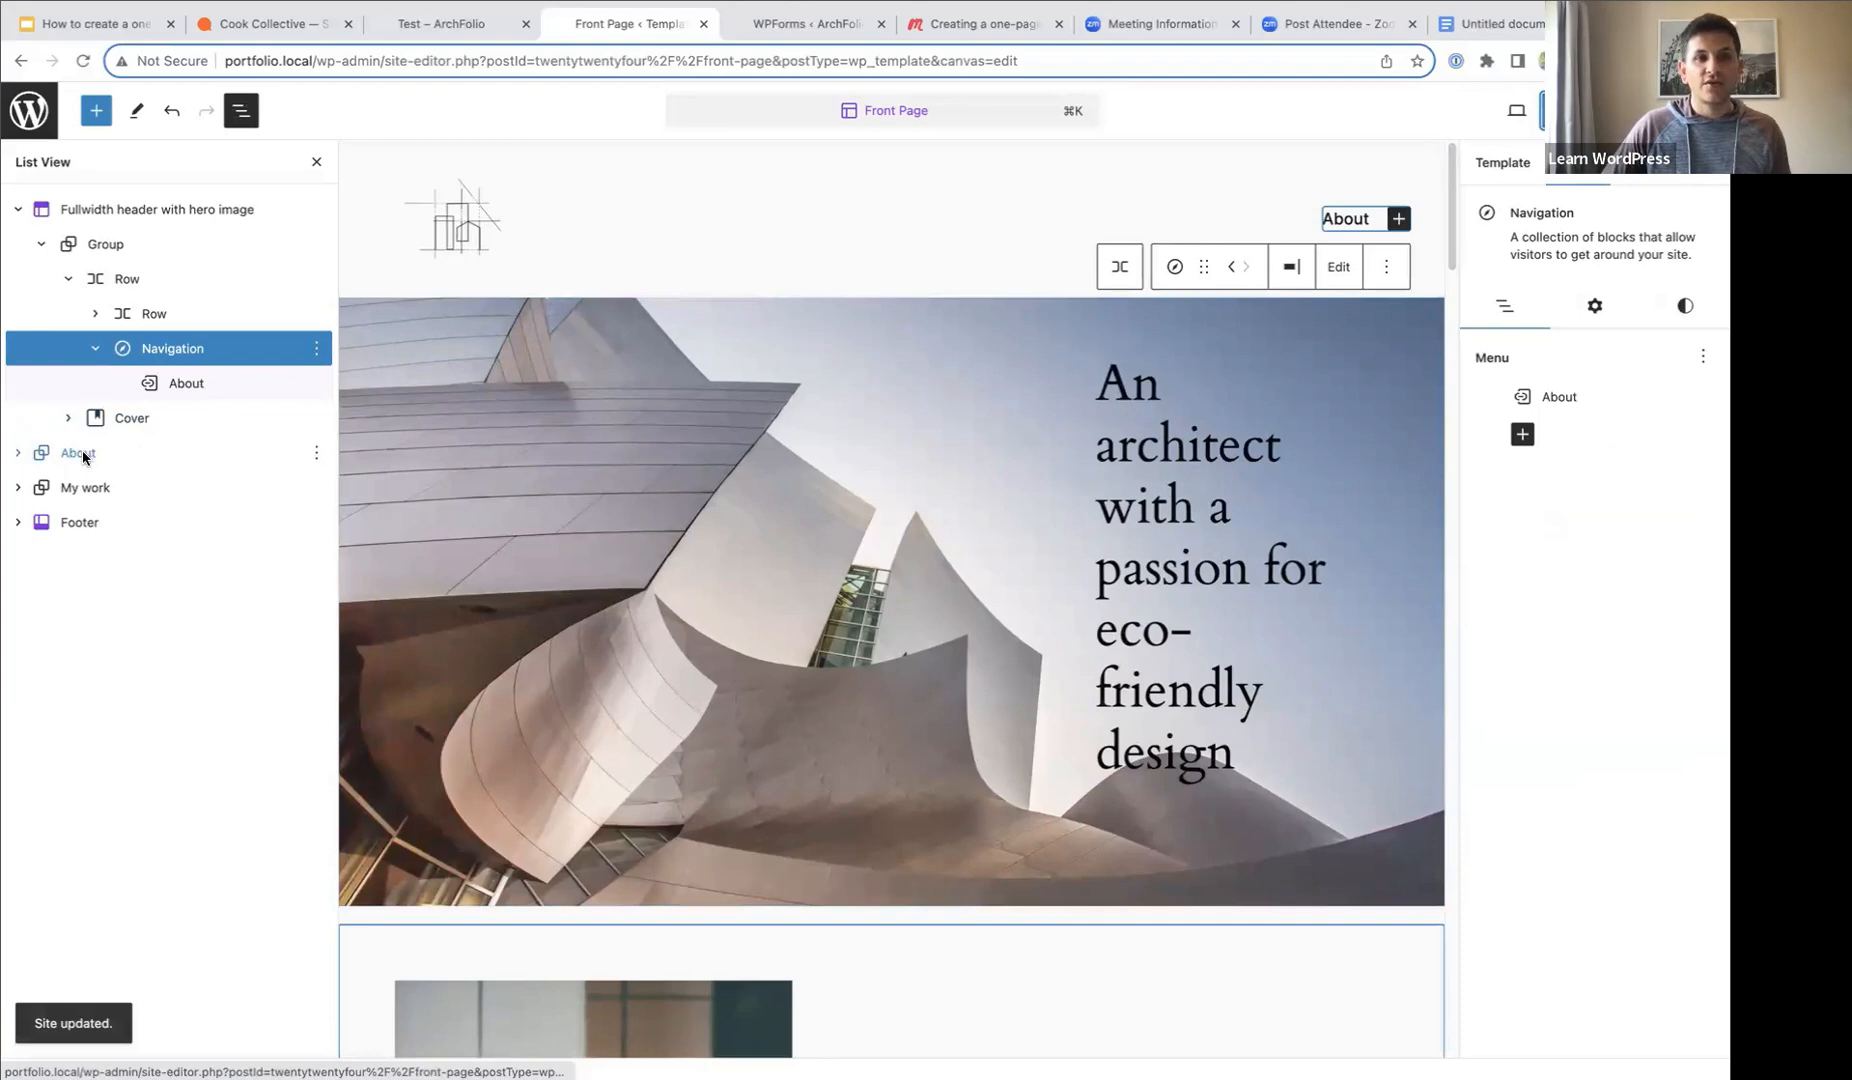
- Set the HTML anchor of the About section's group to "about"
left_click(83, 455)
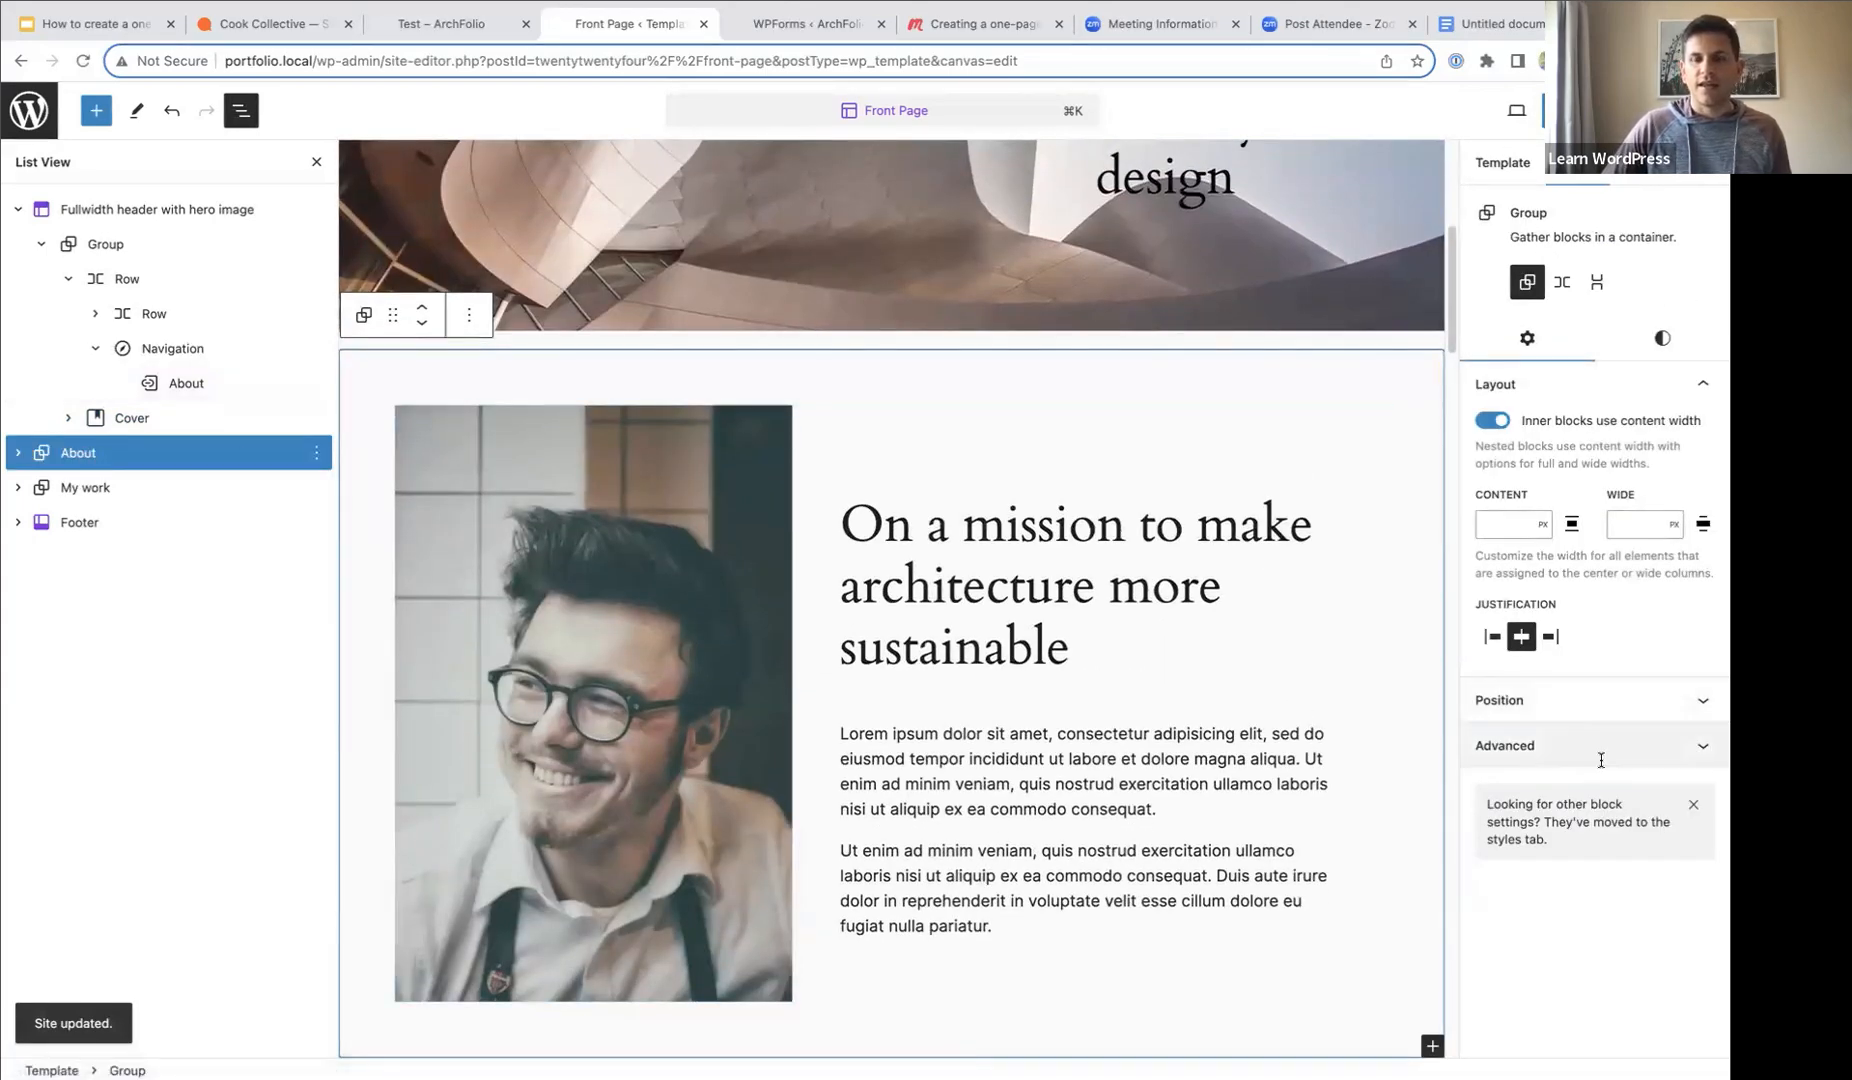
left_click(1550, 745)
scroll(1553, 743, "down", 5)
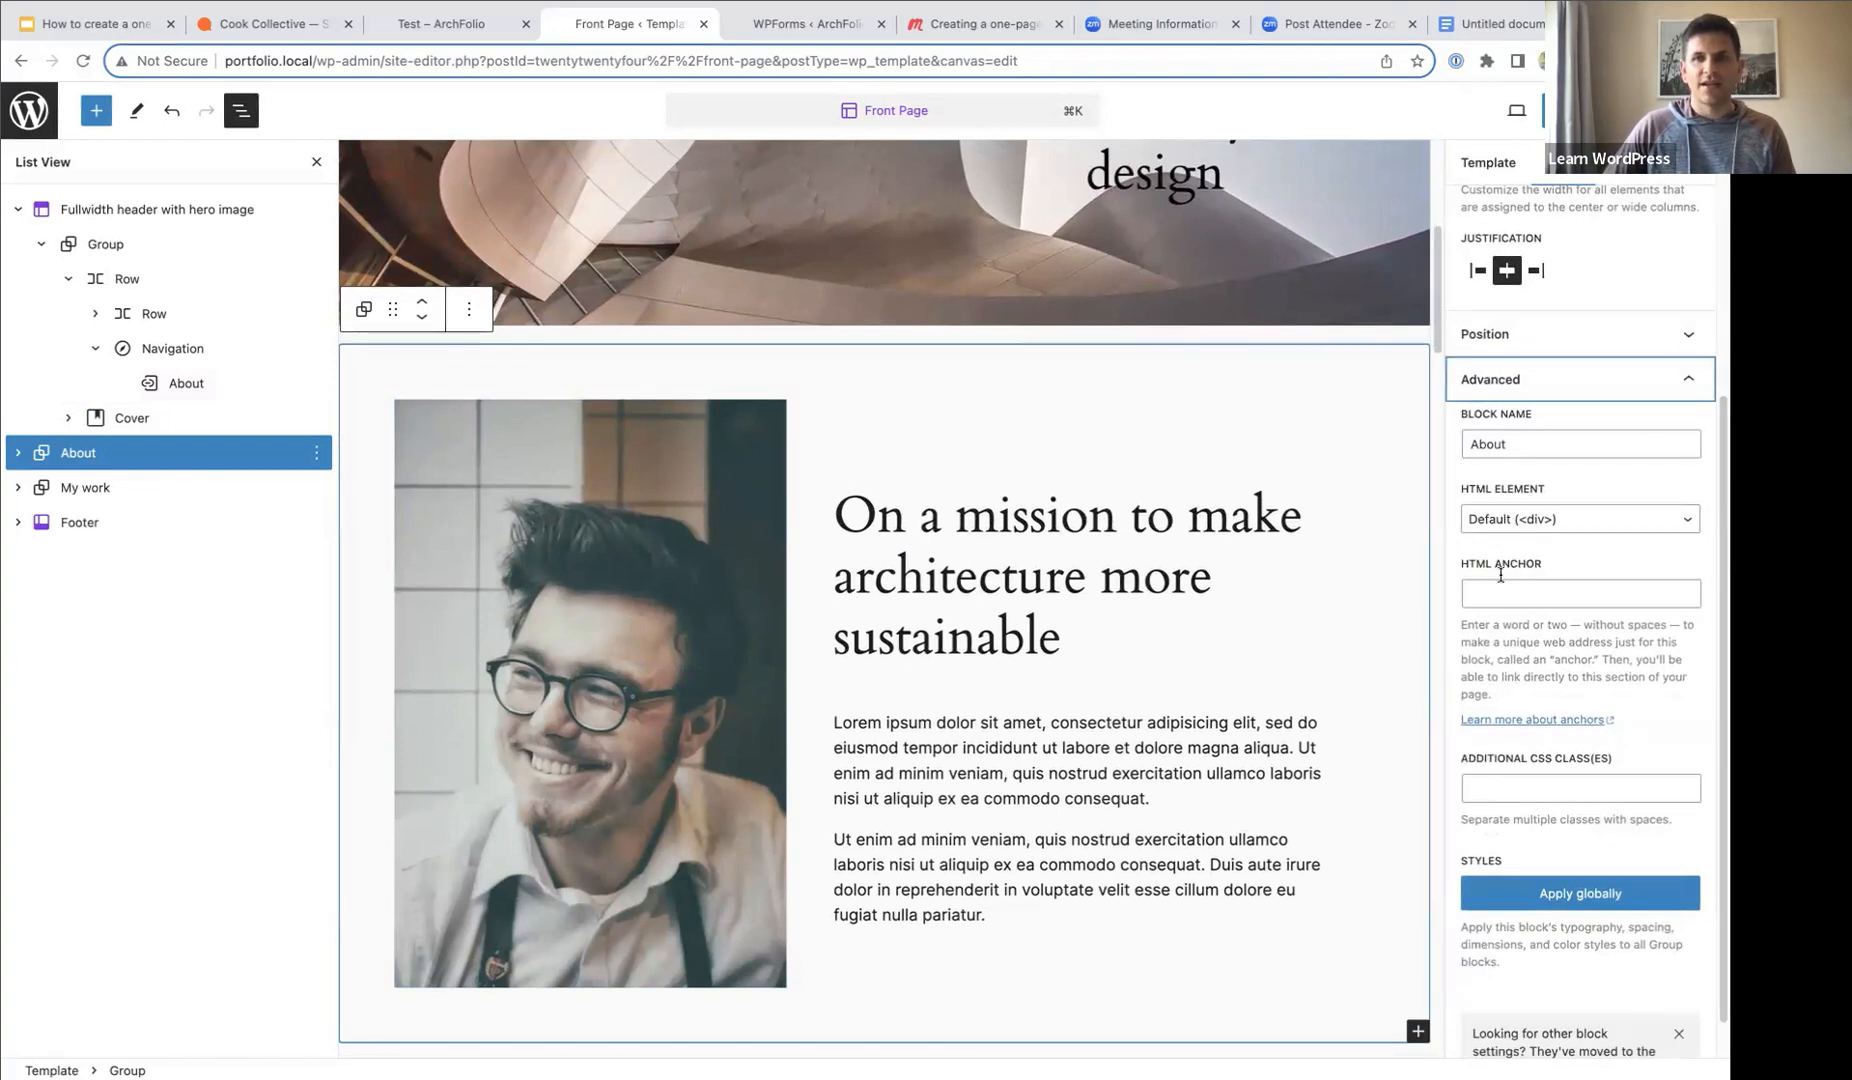
left_click(1477, 594)
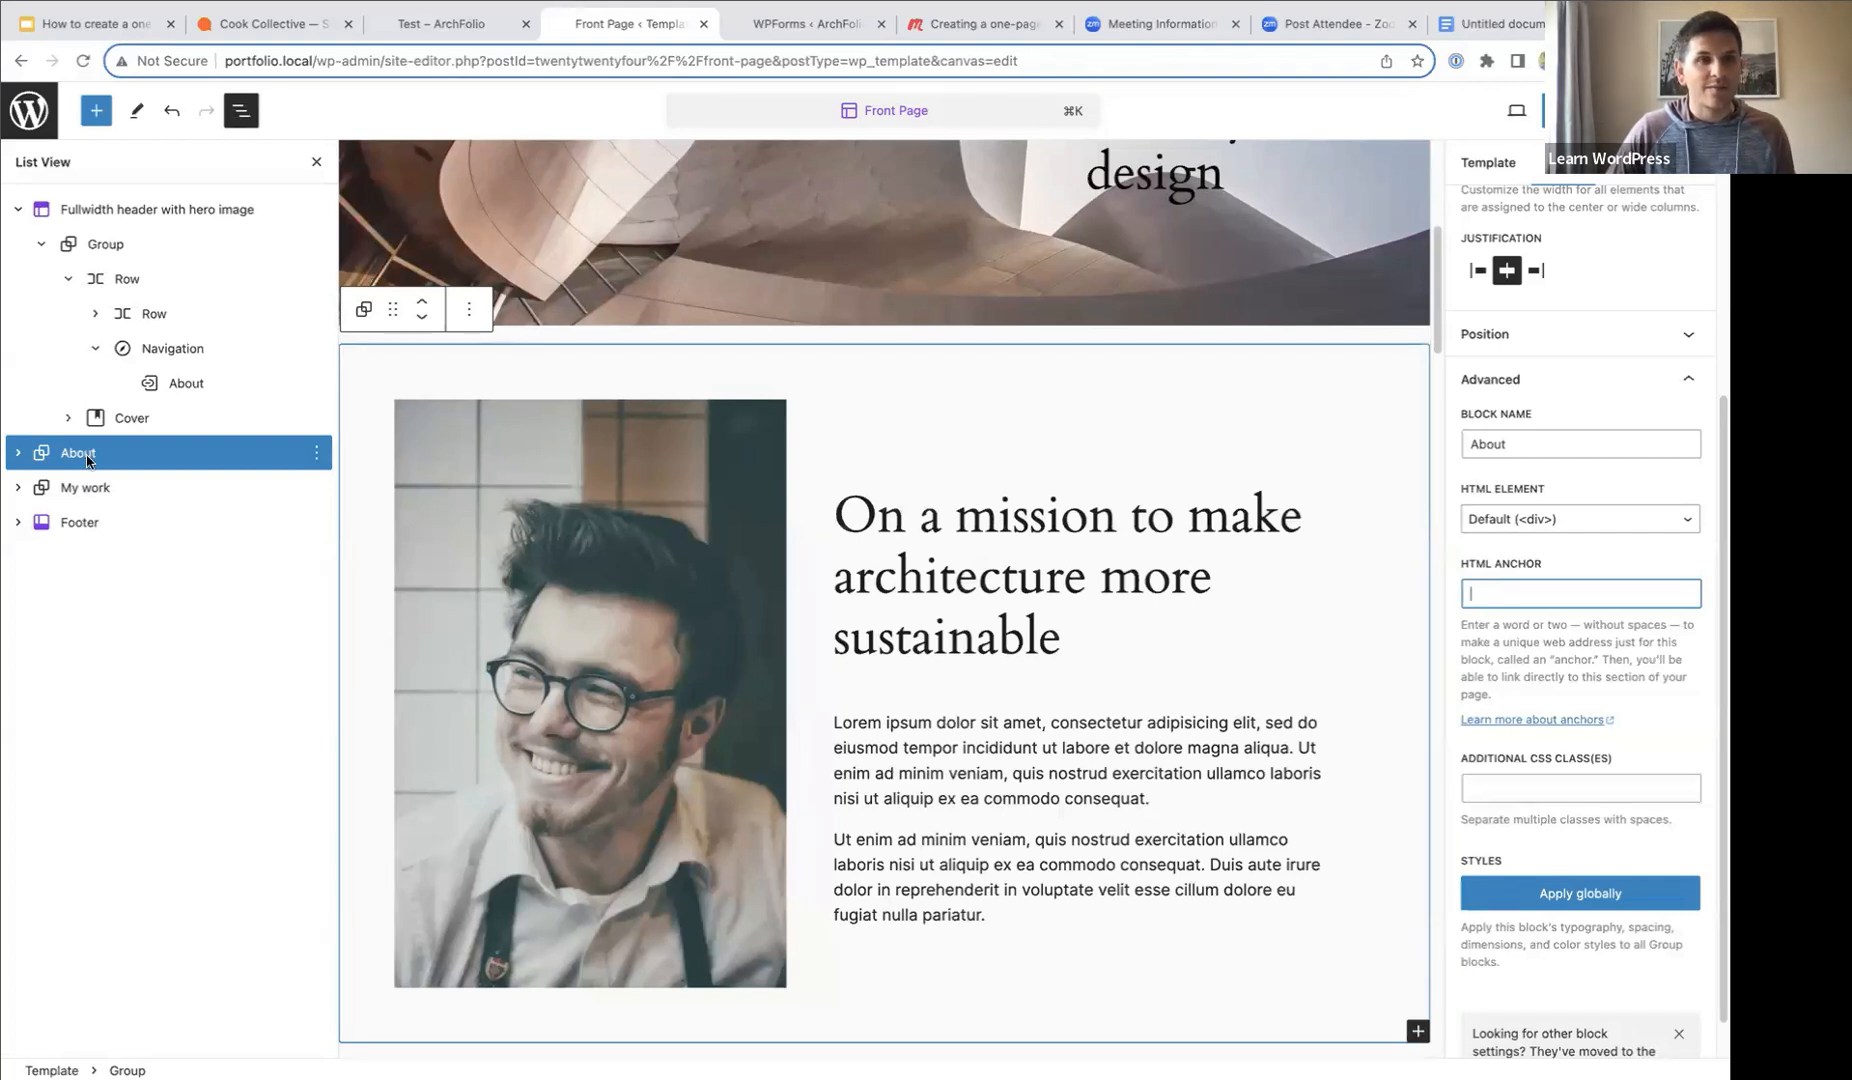
type("a")
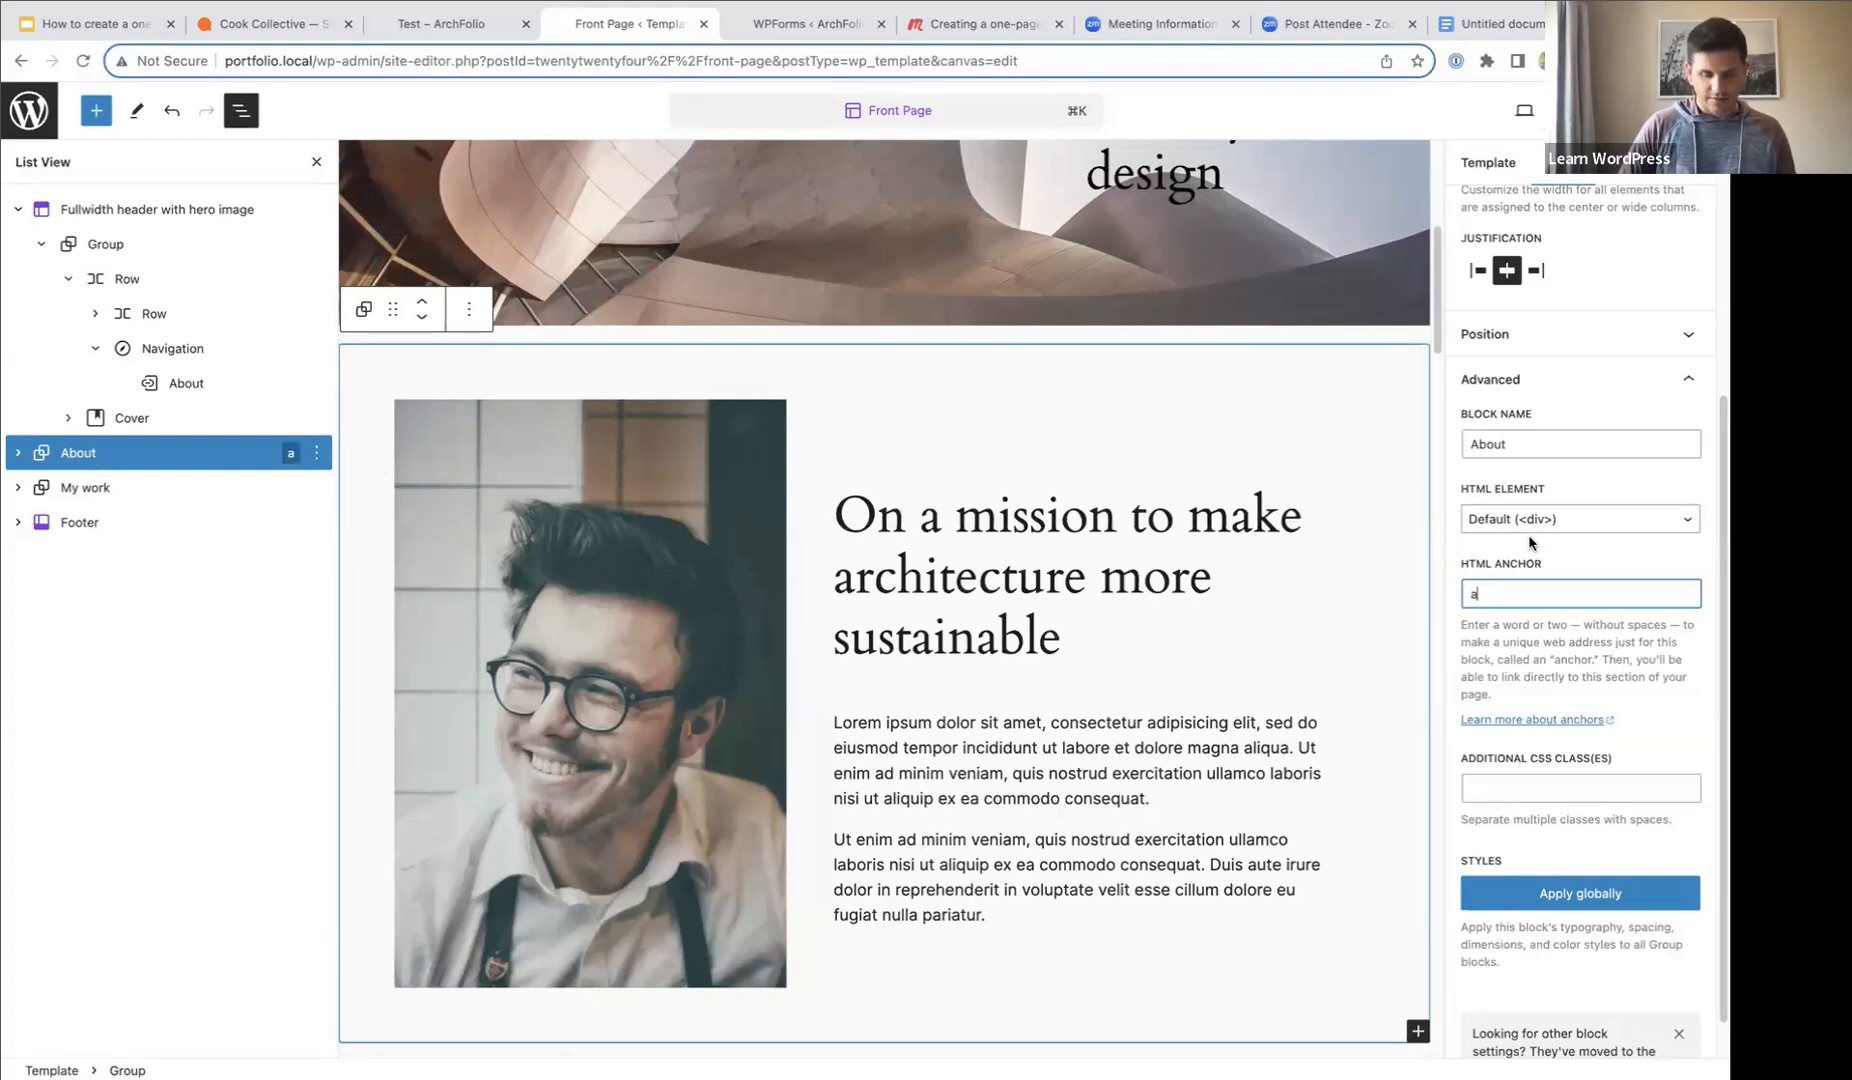
type("bout")
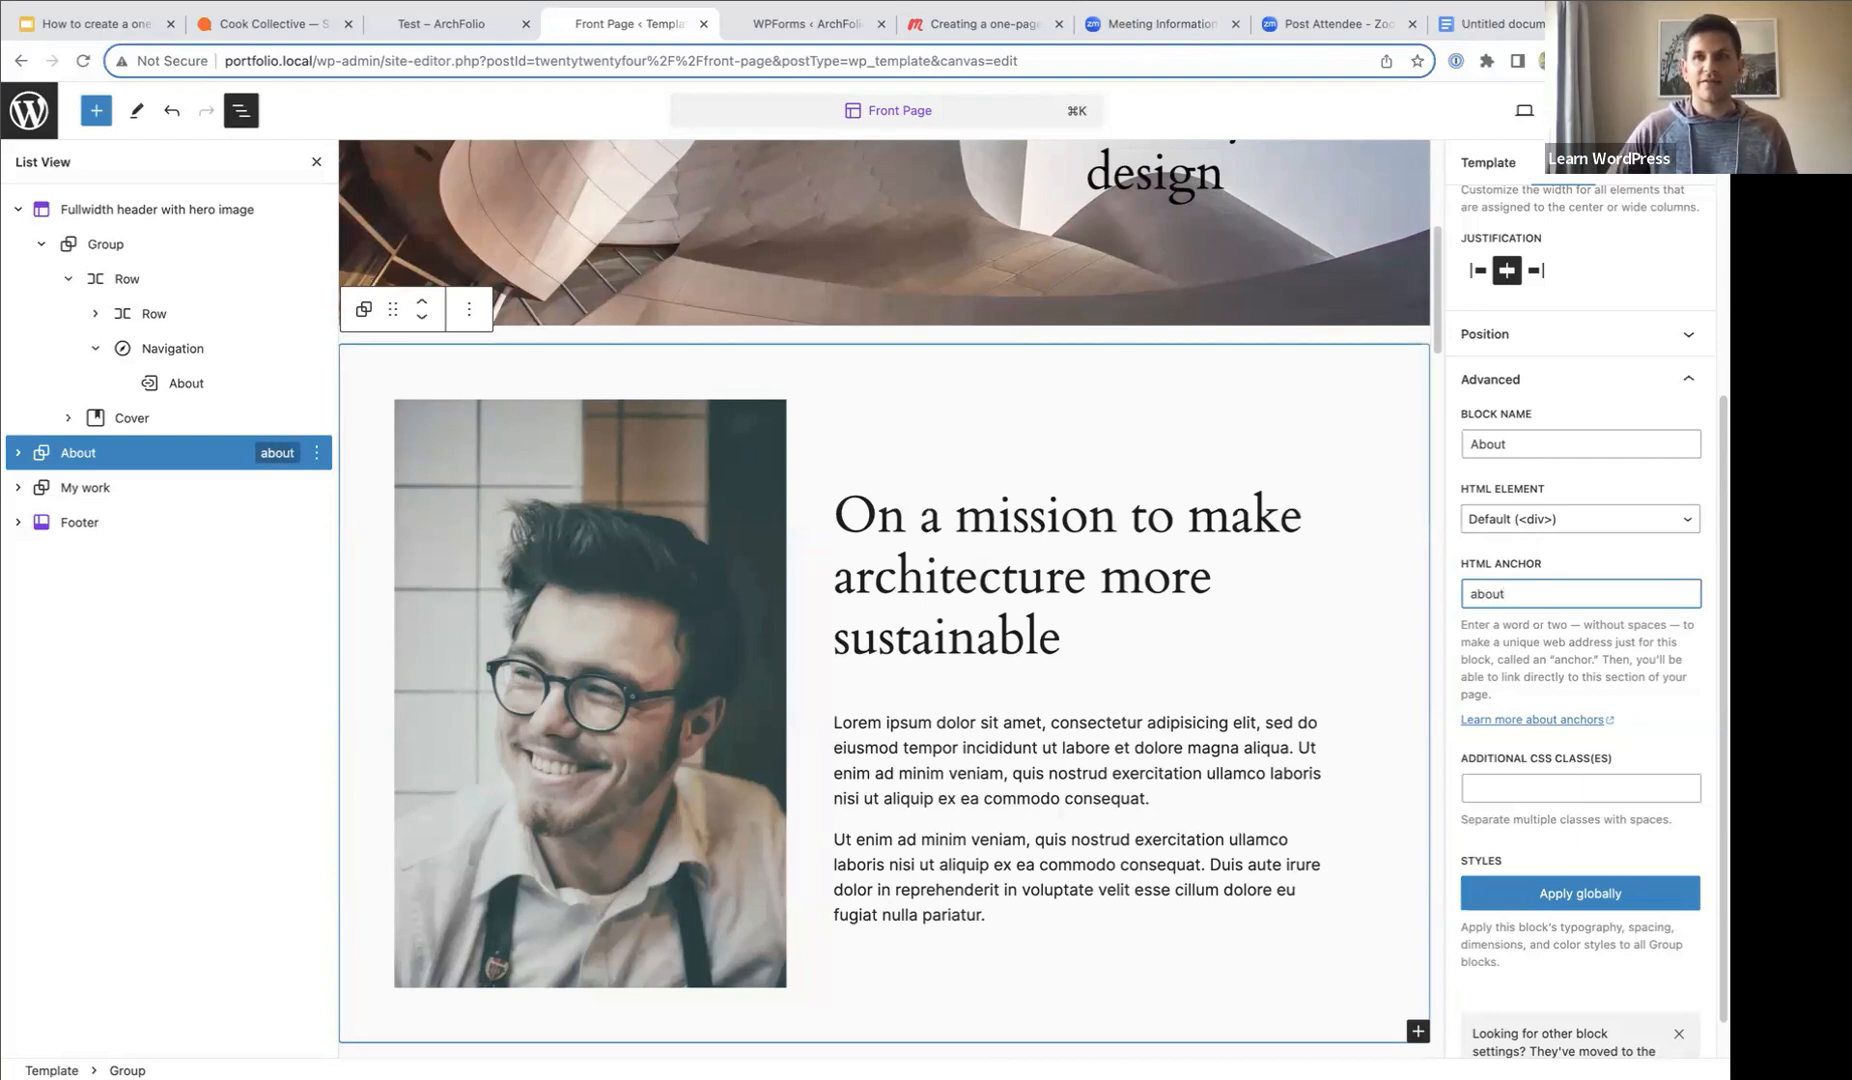
- Save the site changes made to the About section
key("super+s")
left_click(1556, 111)
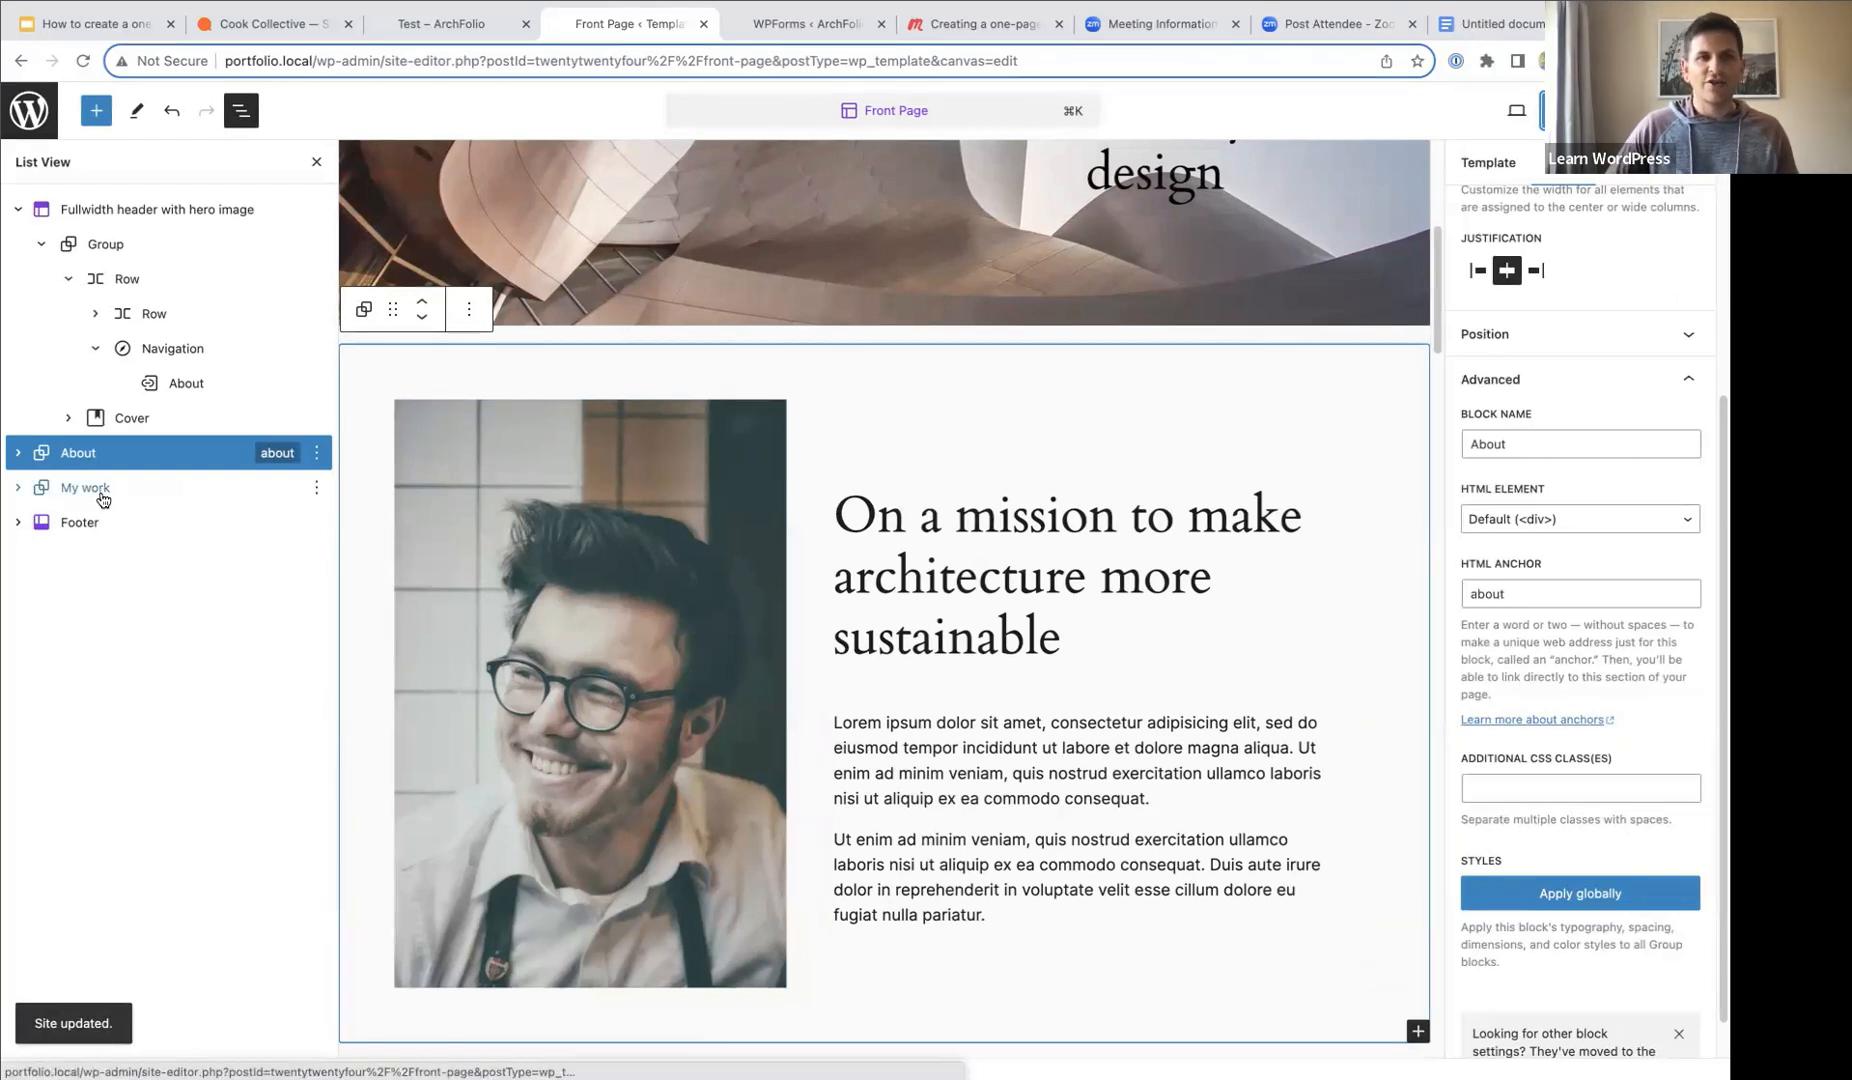
- Add a custom link labelled "My work" with the URL #mywork to the header navigation and save the site changes
scroll(1246, 305, "up", 6)
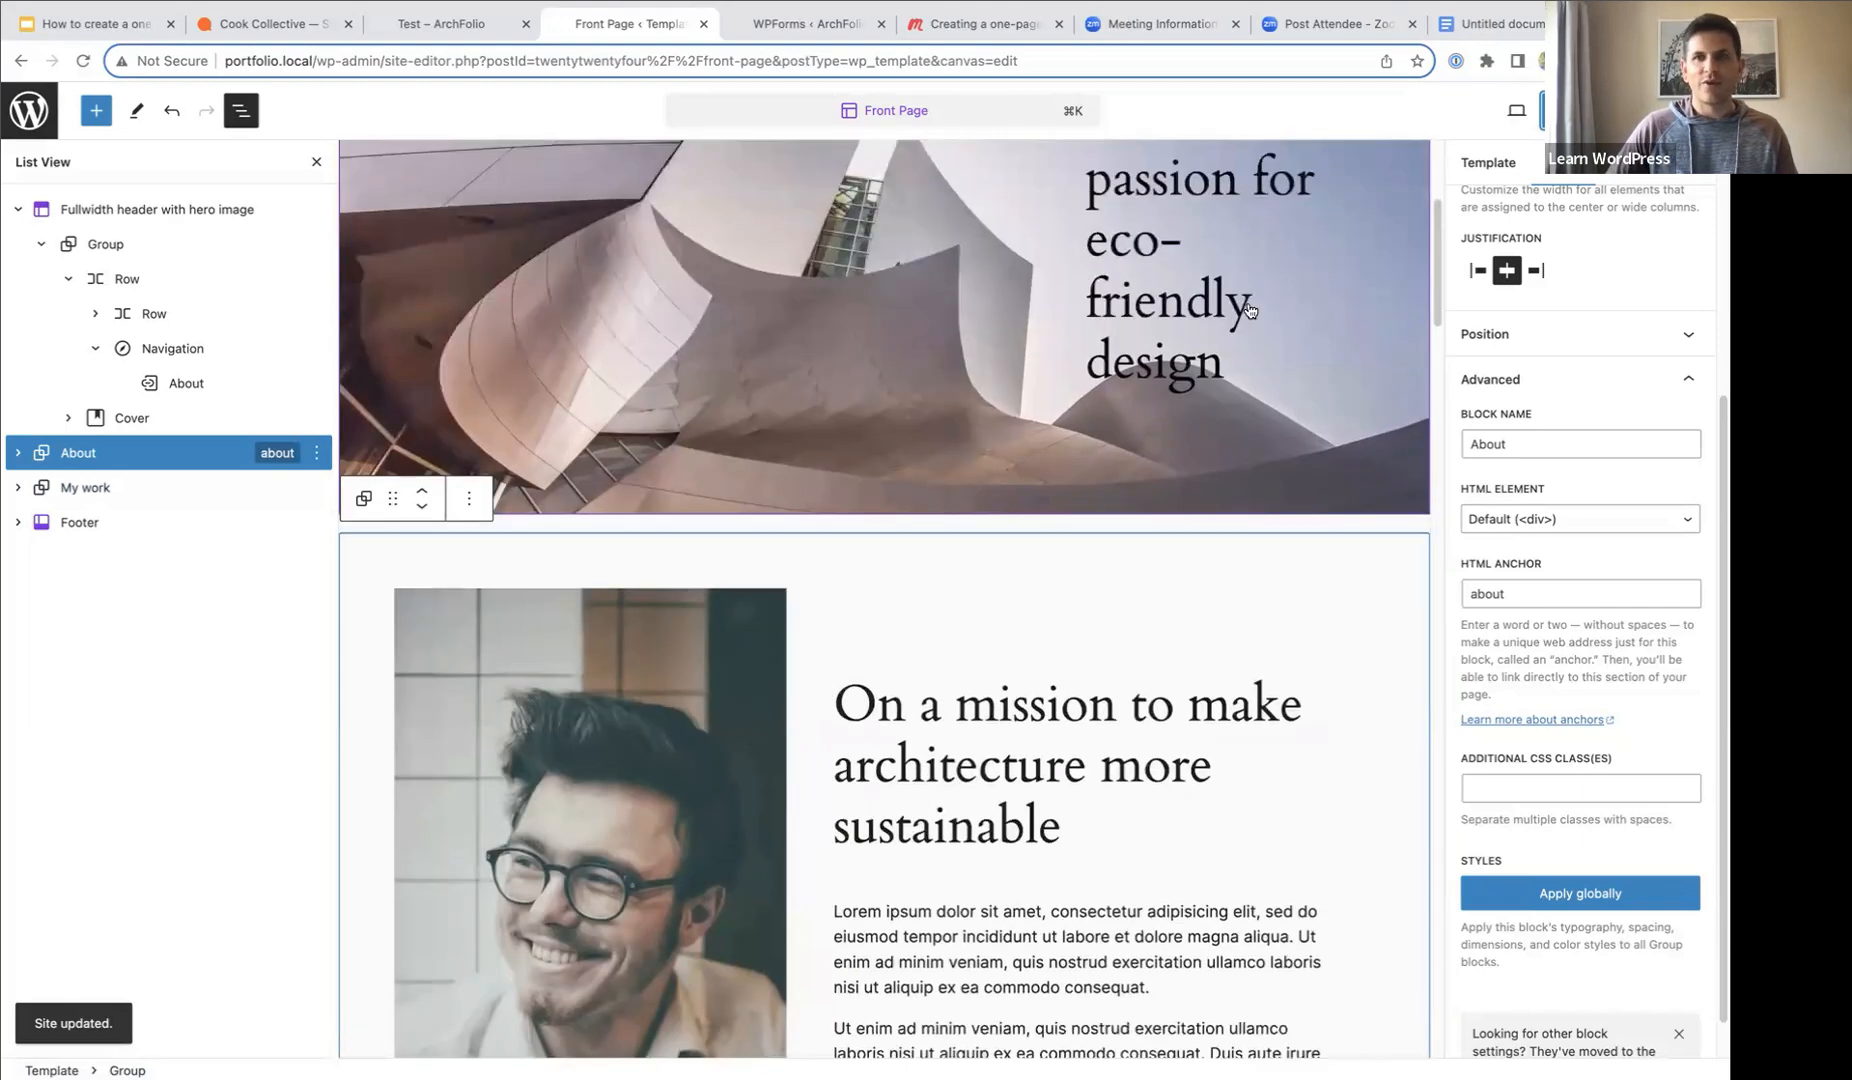
left_click(1320, 220)
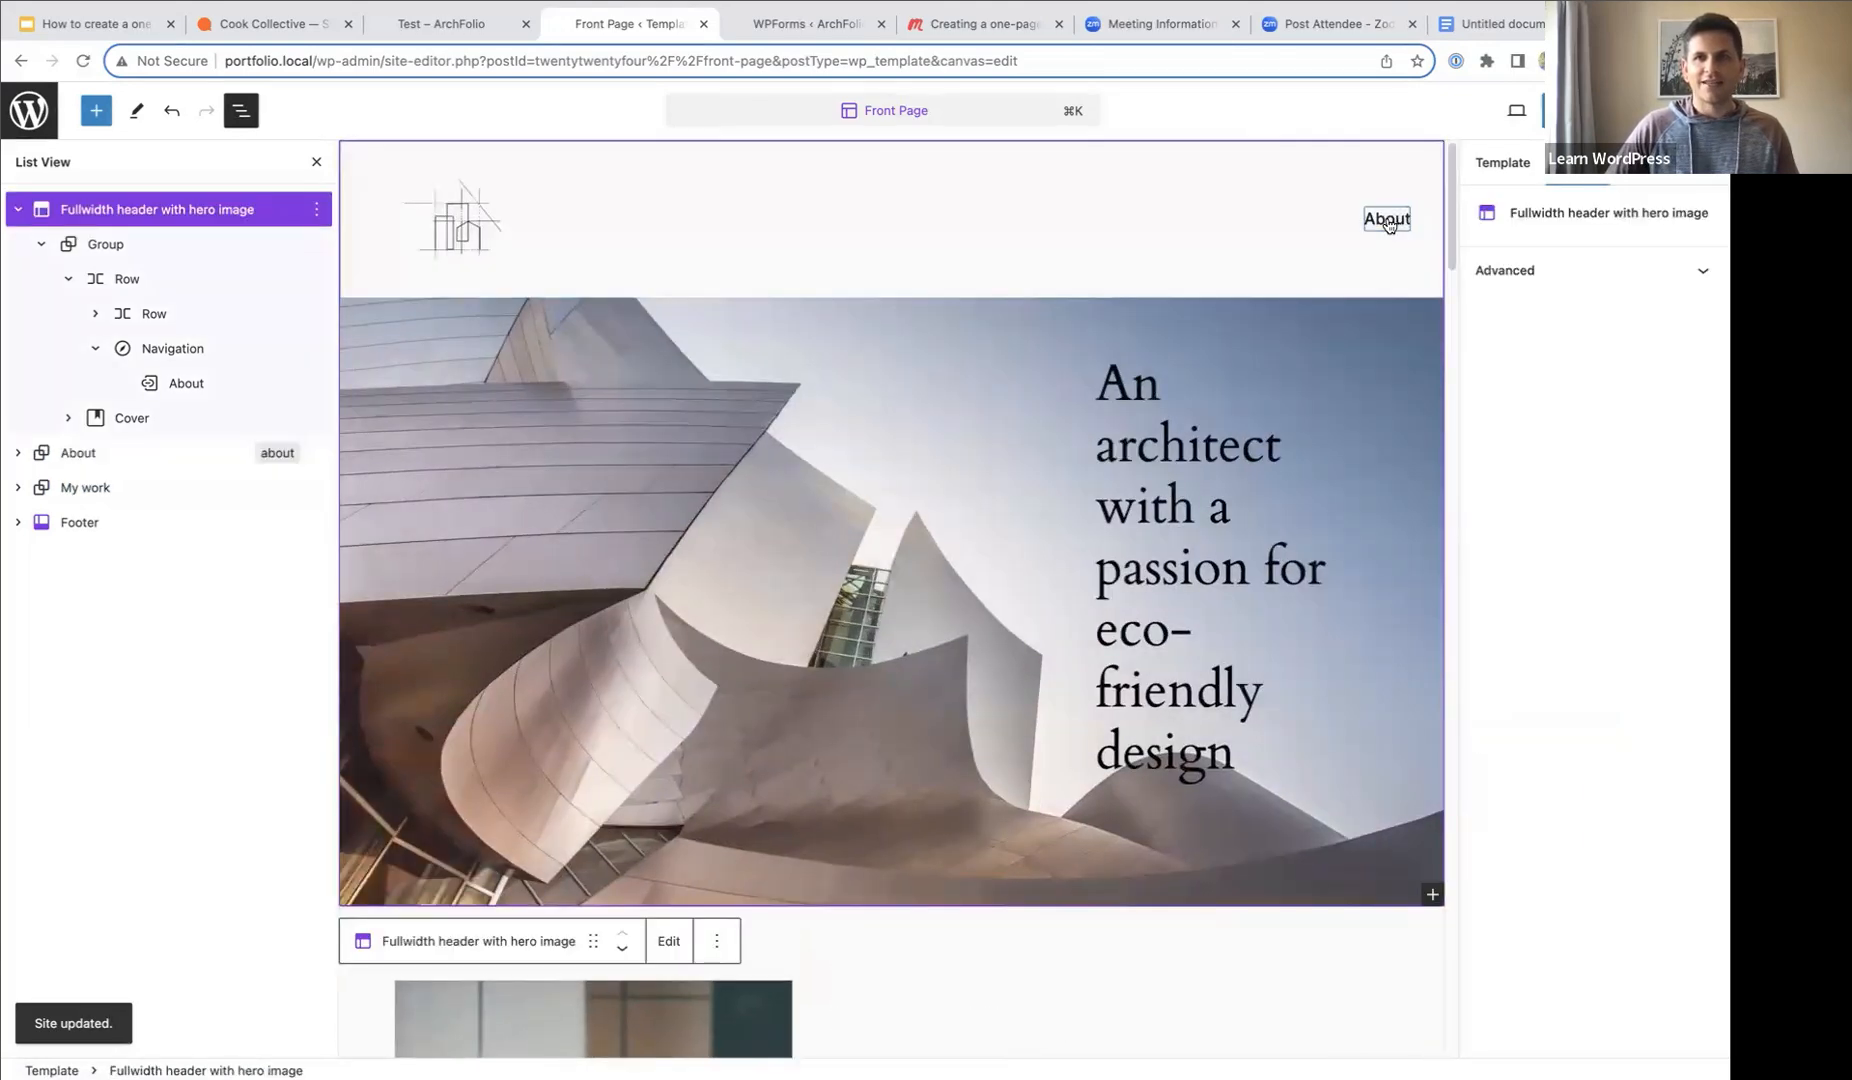
left_click(1320, 221)
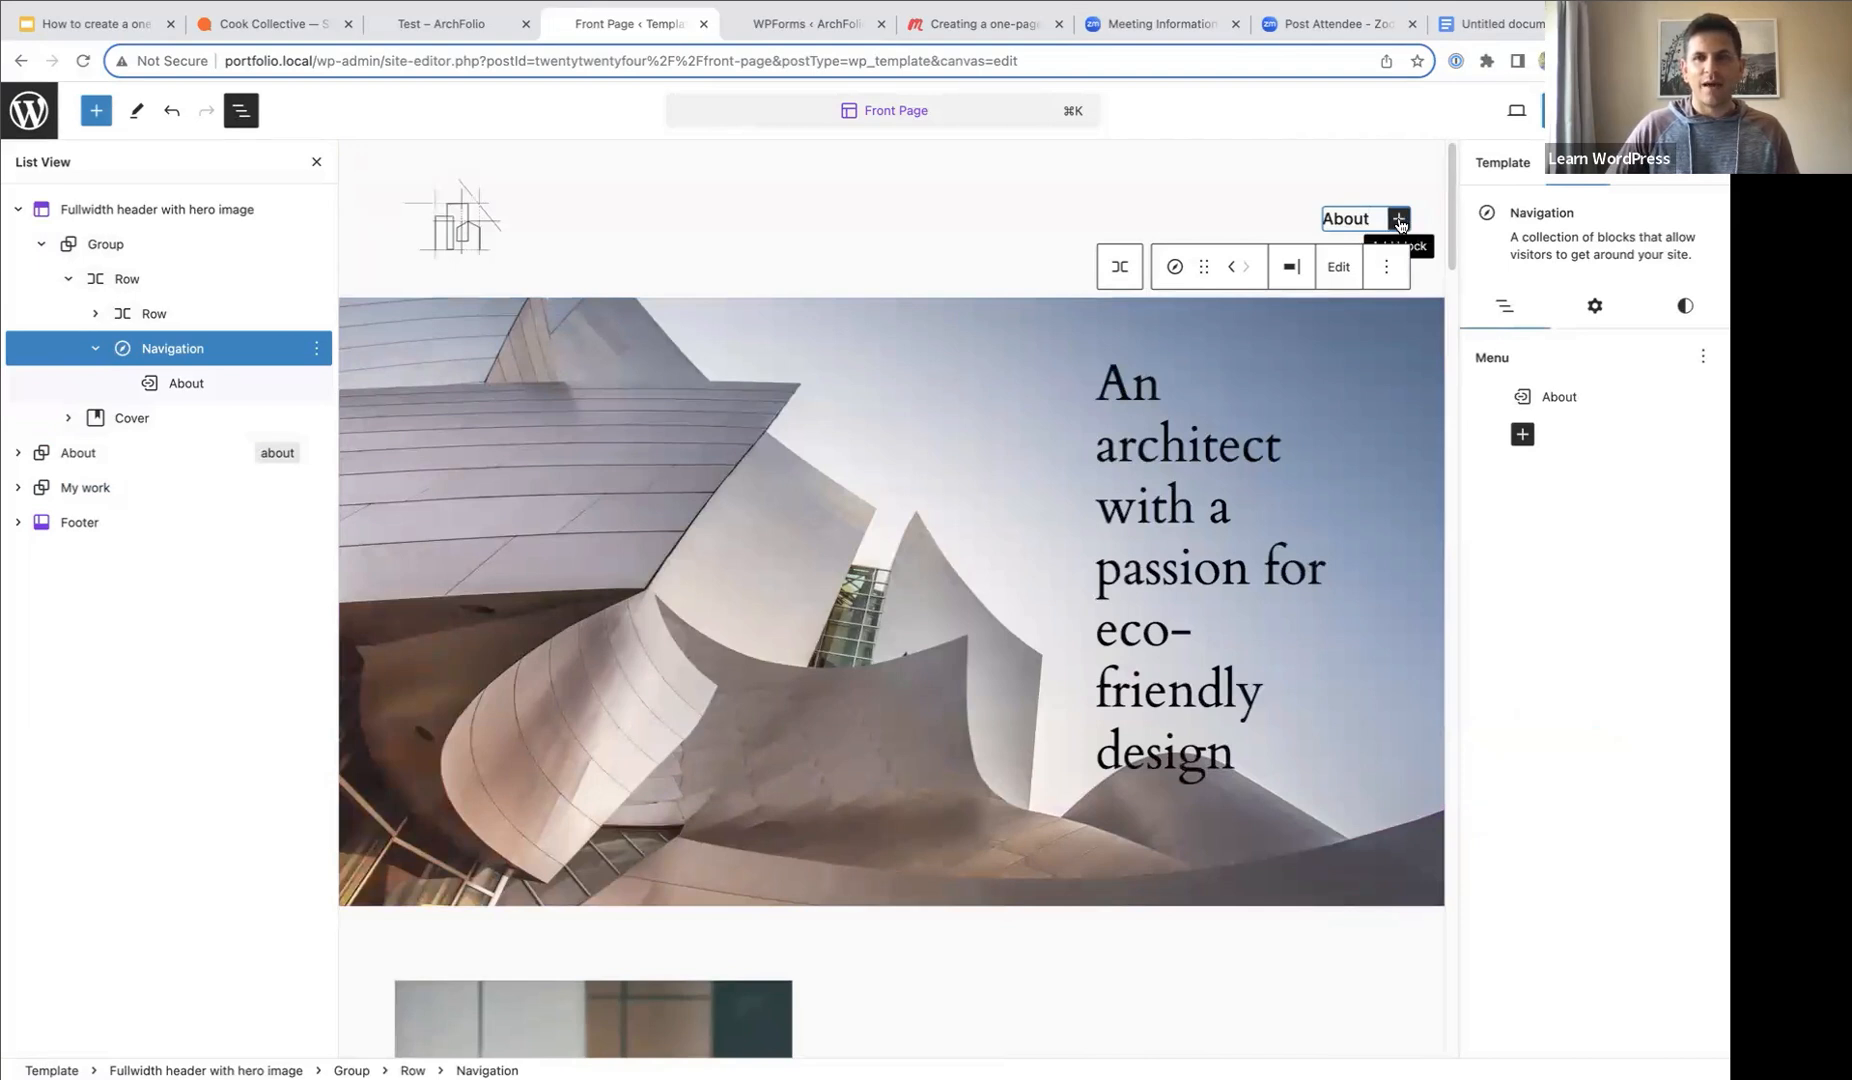
left_click(1398, 219)
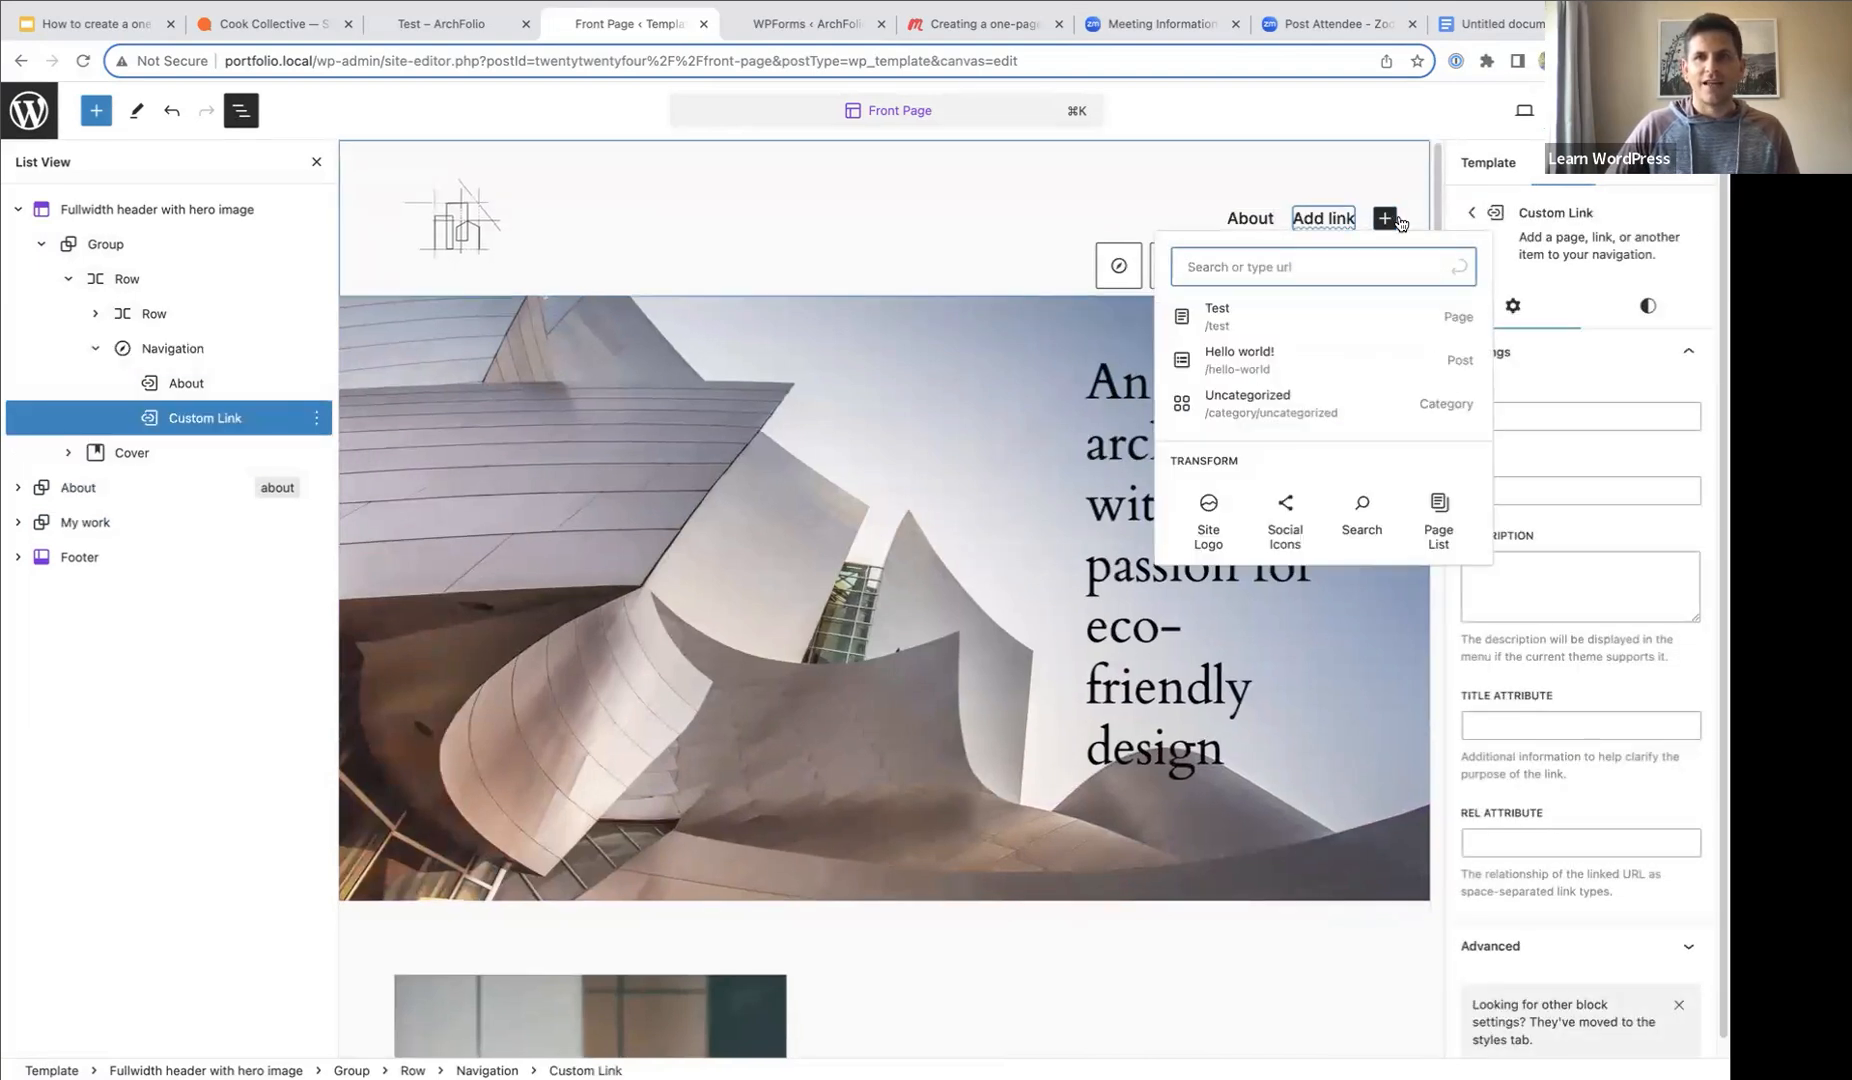
left_click(1532, 421)
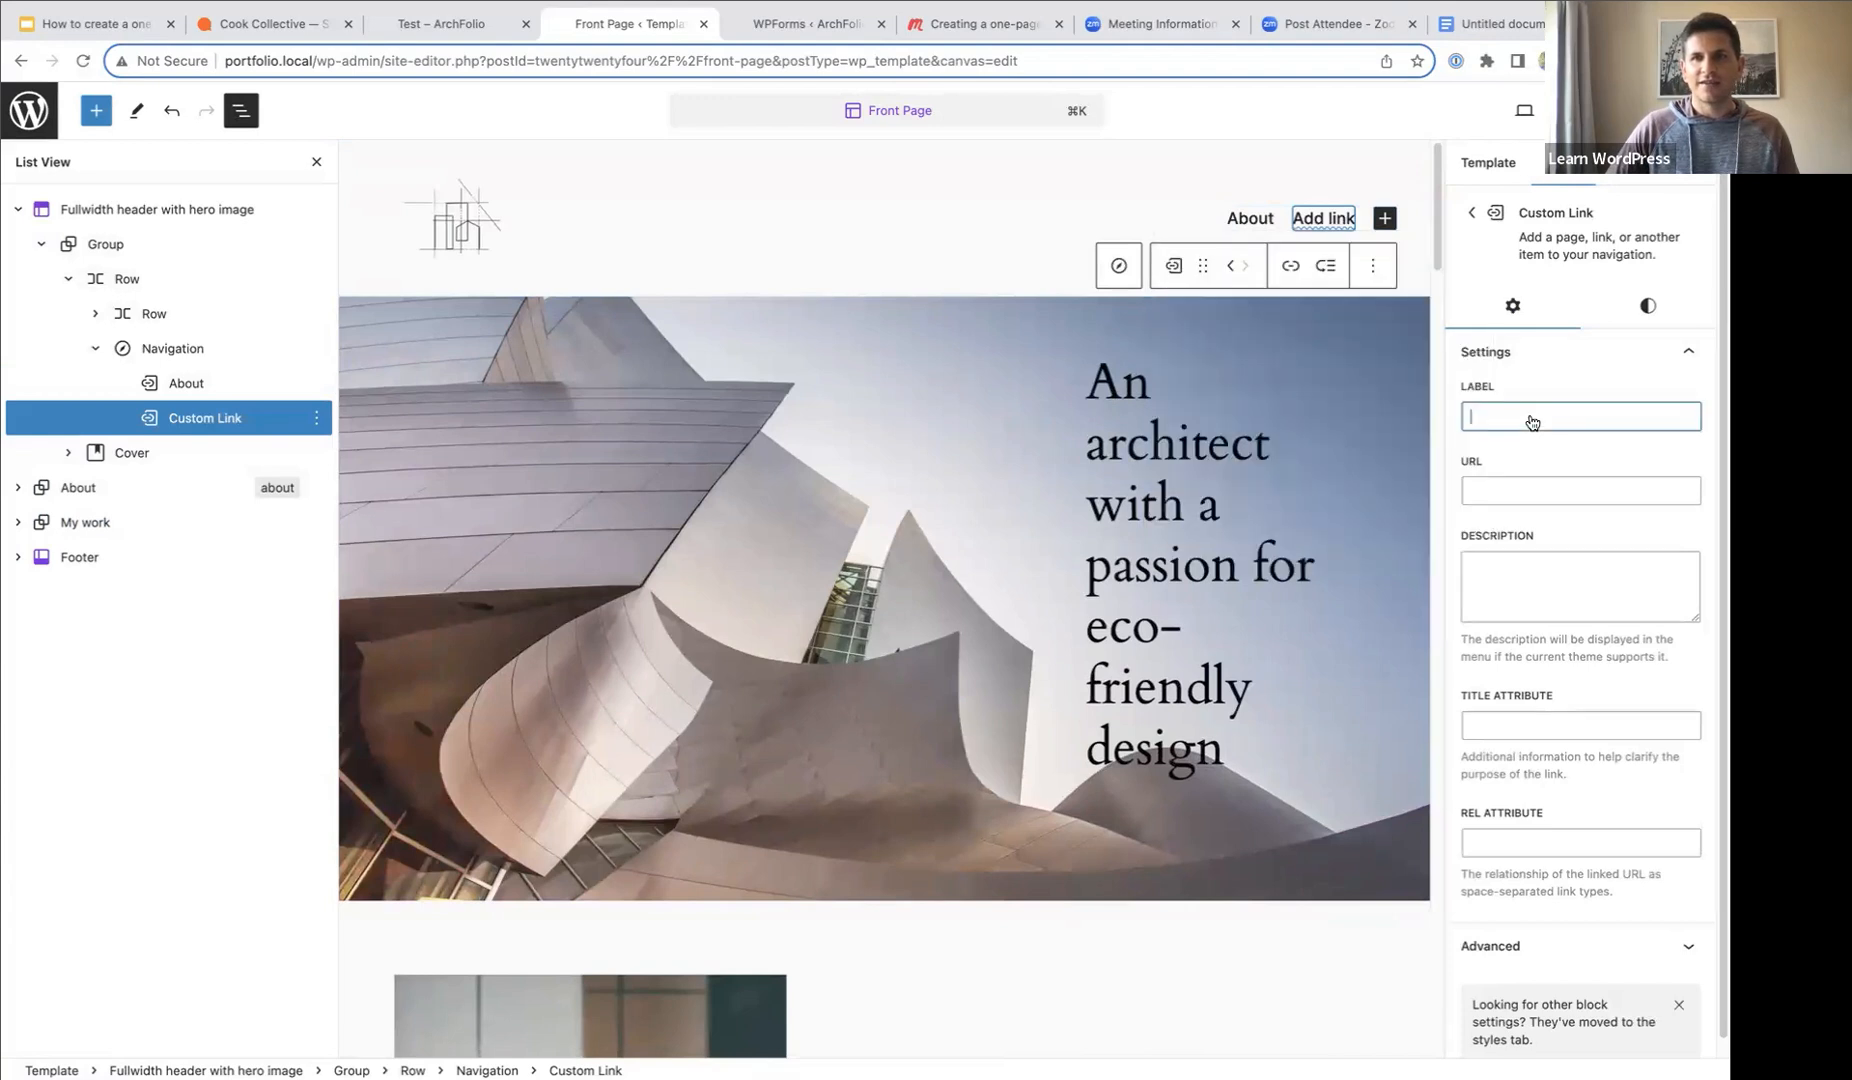
type("My")
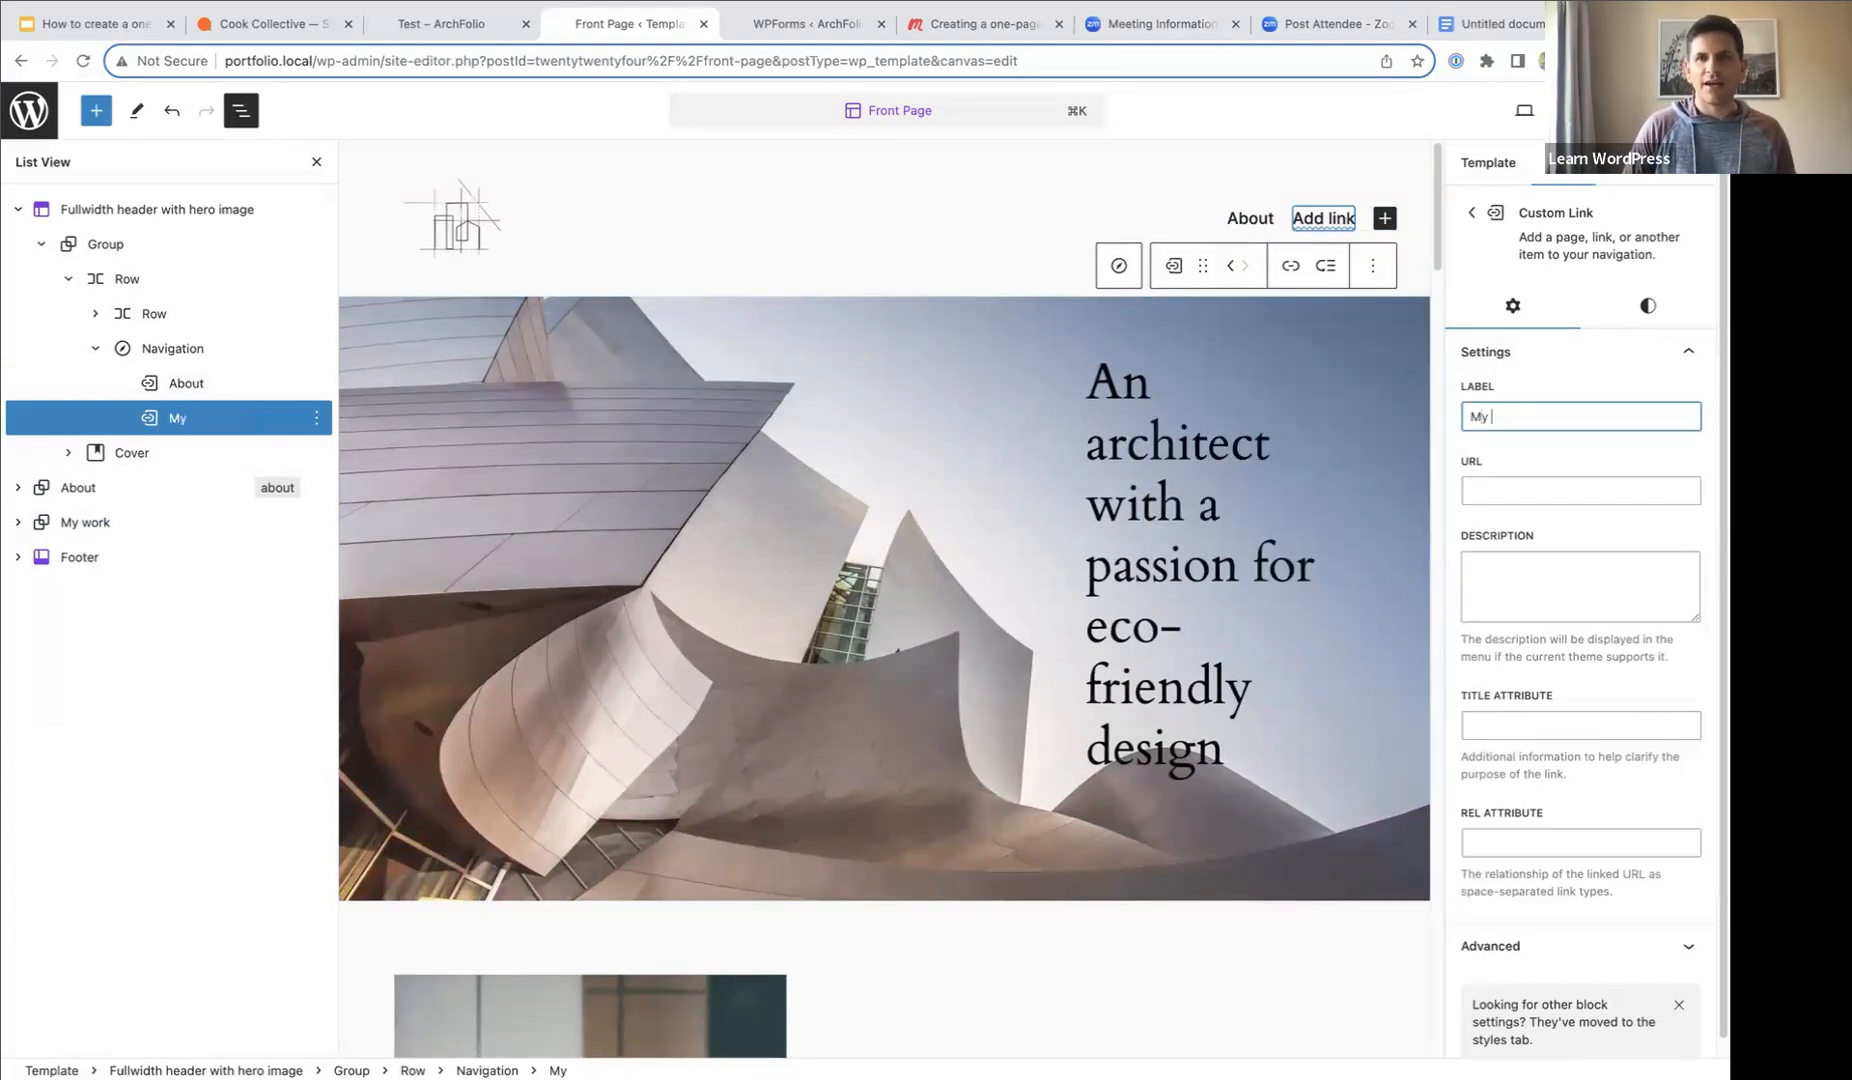
type(" work")
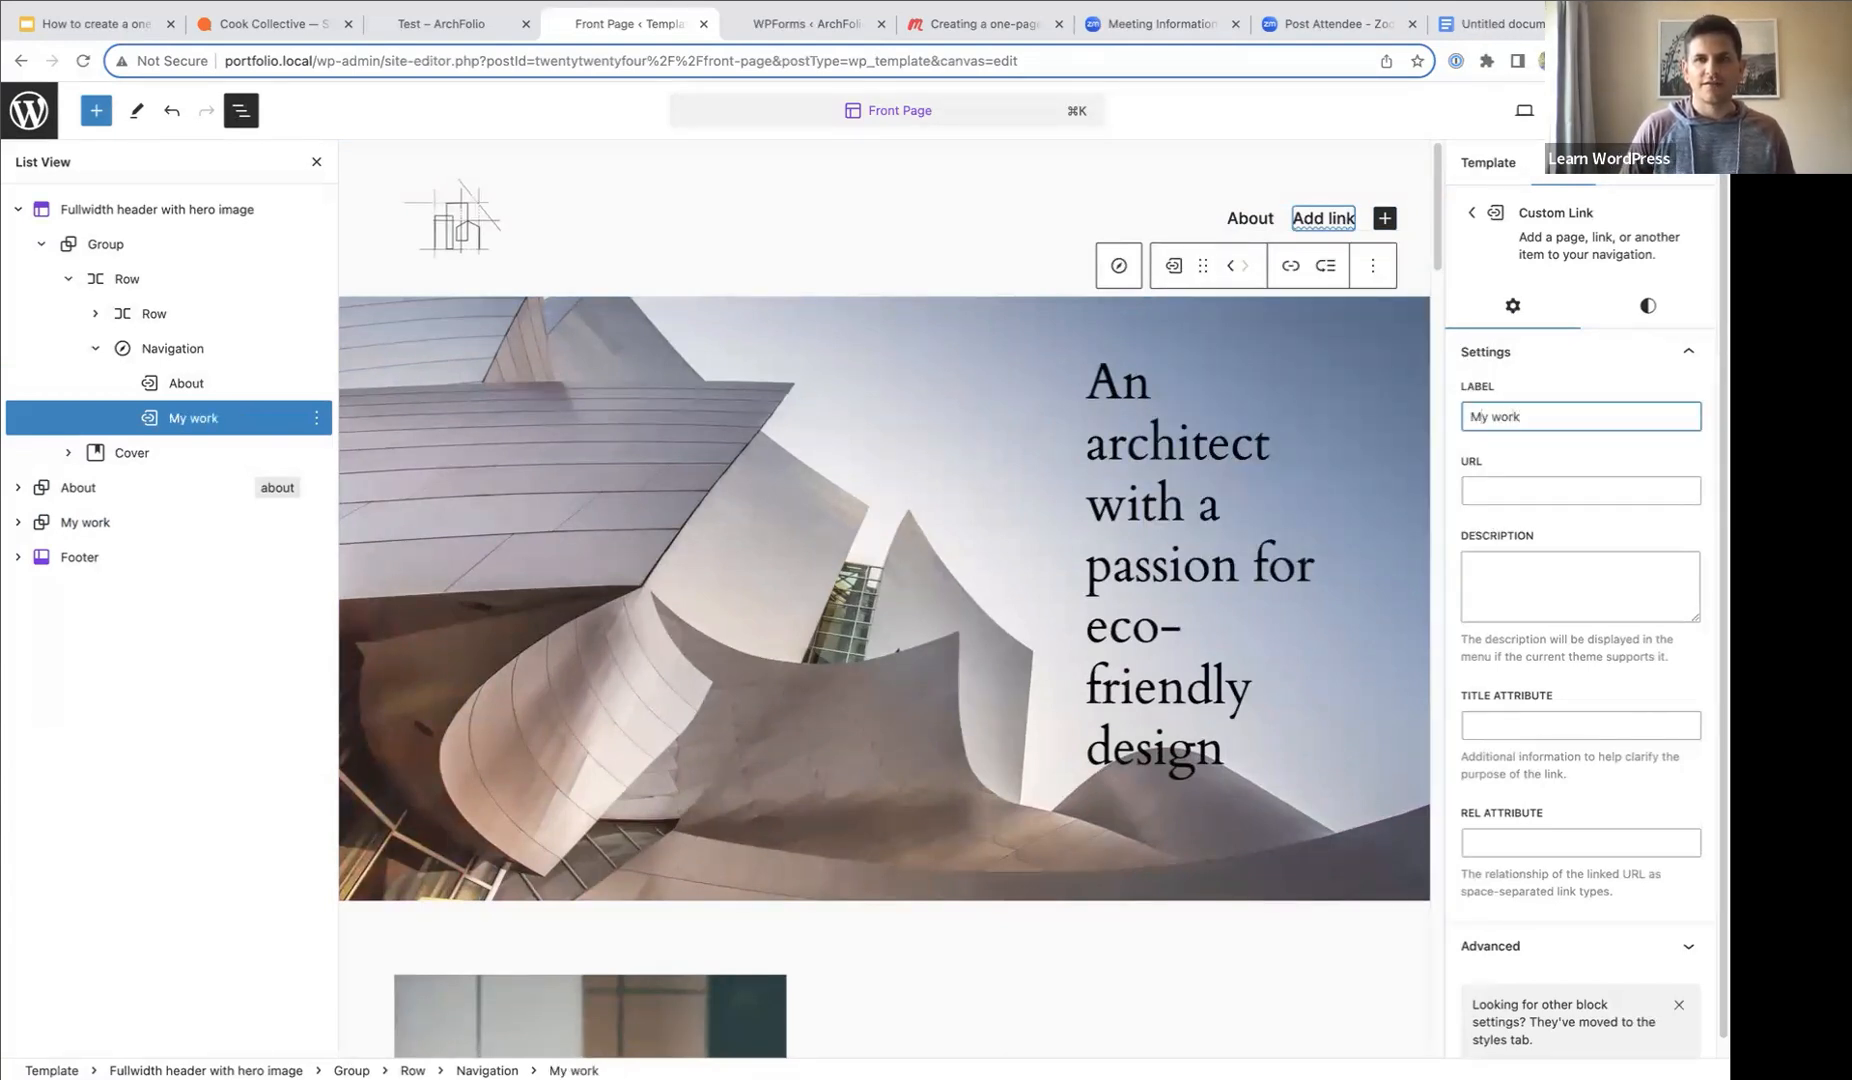
left_click(1481, 494)
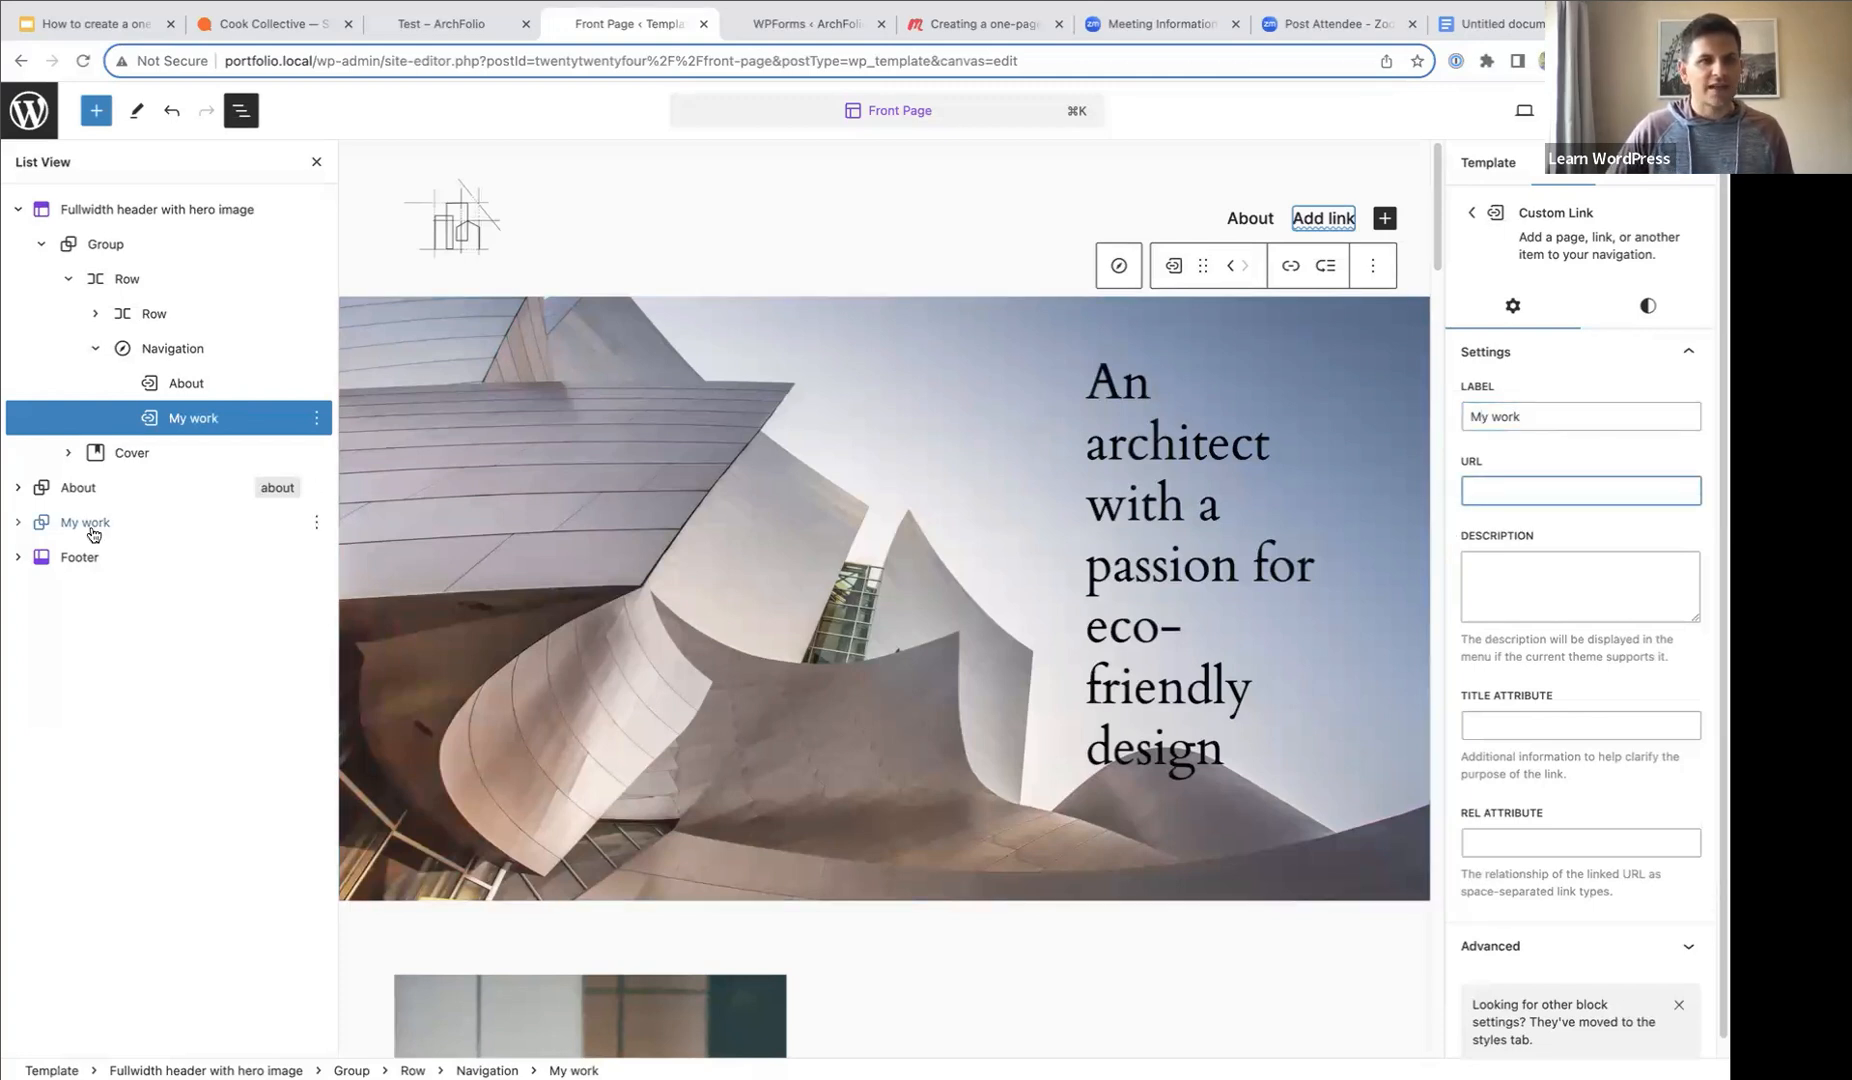
type("#mywork")
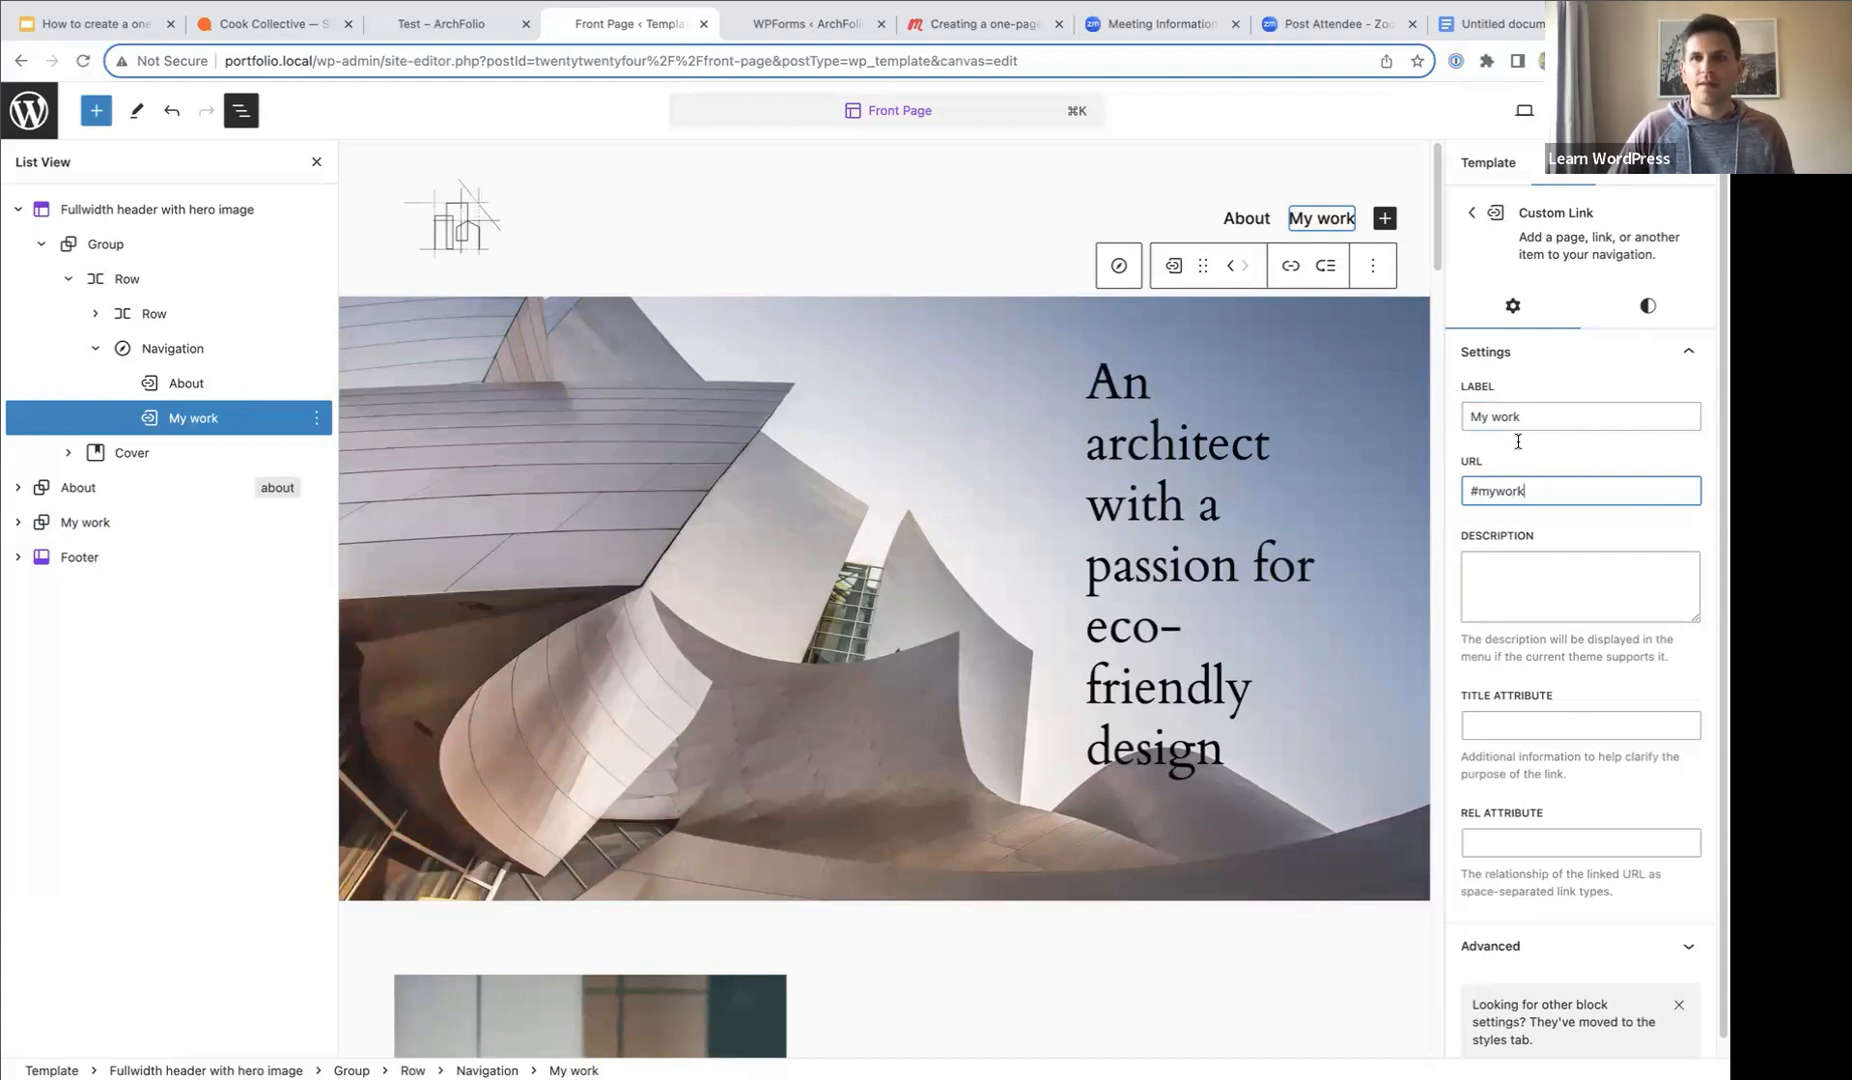
left_click(1572, 110)
left_click(1564, 110)
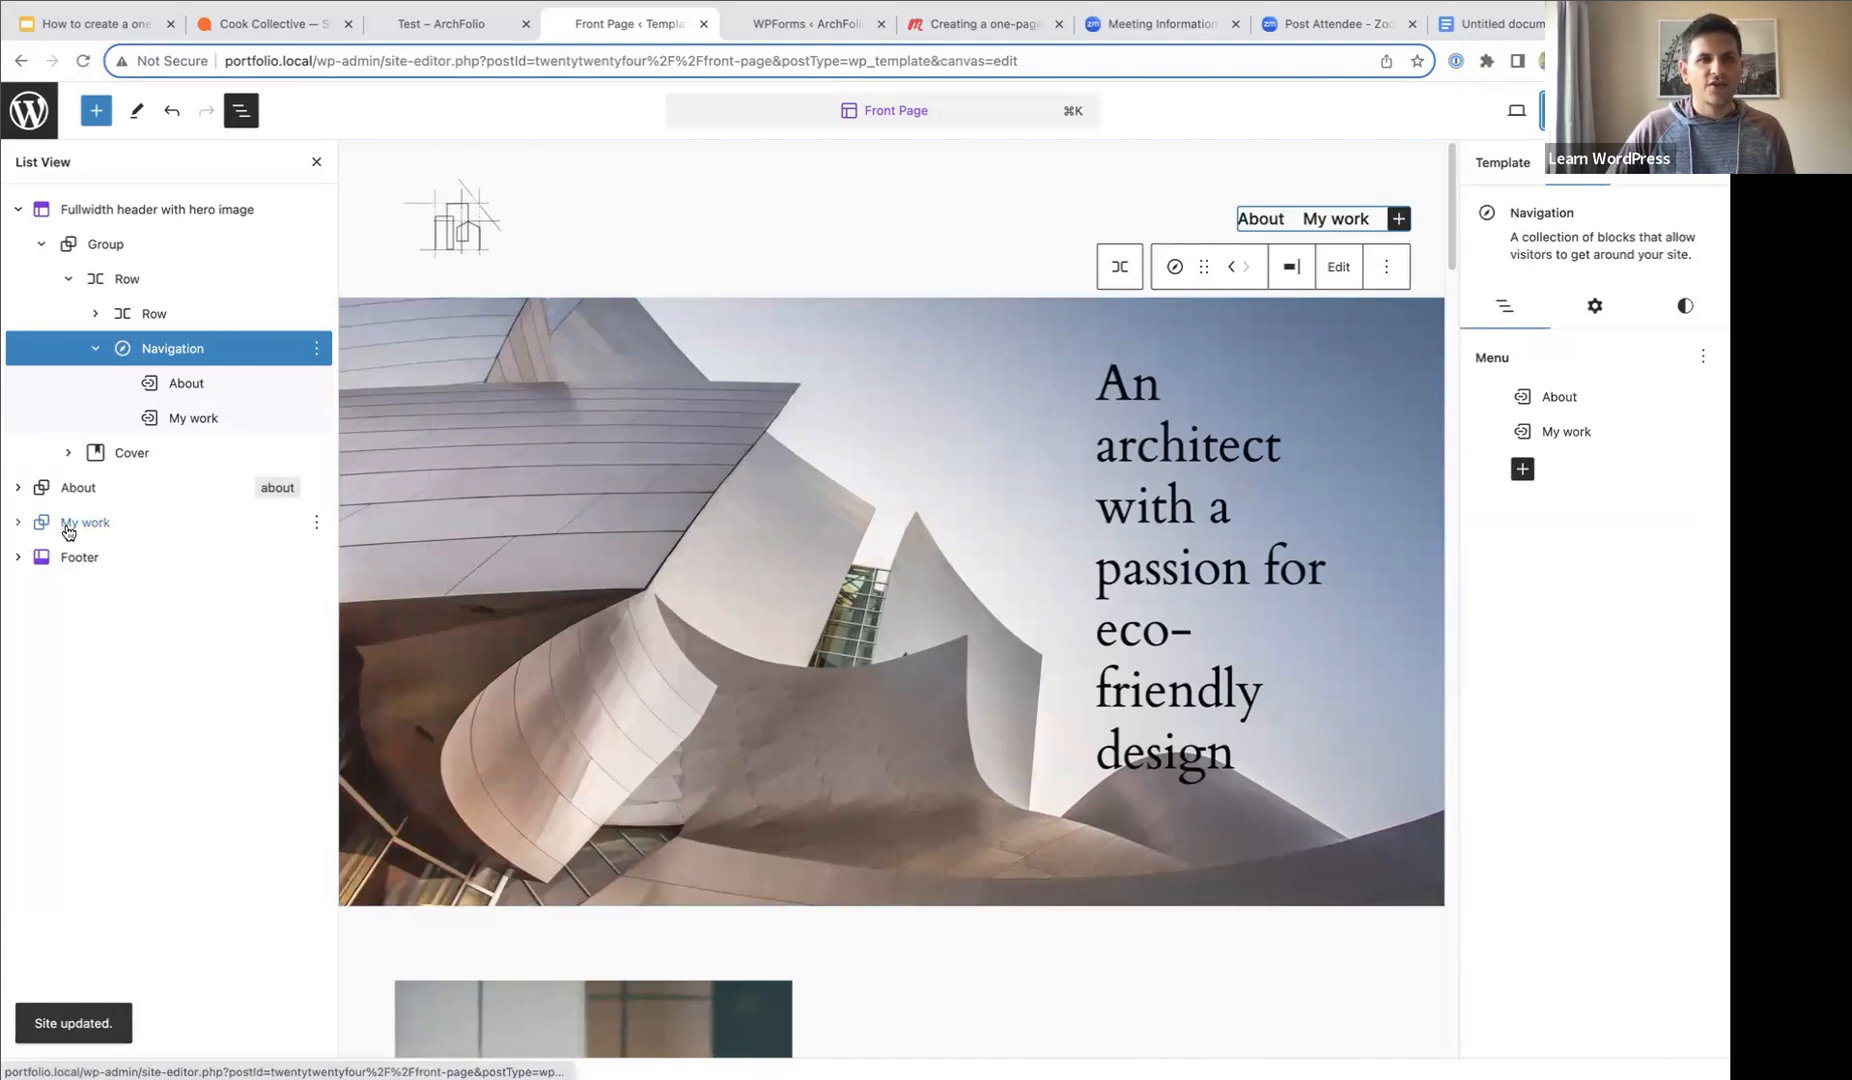
- Set the HTML anchor of the My work group to "mywork" and save the site changes
left_click(68, 530)
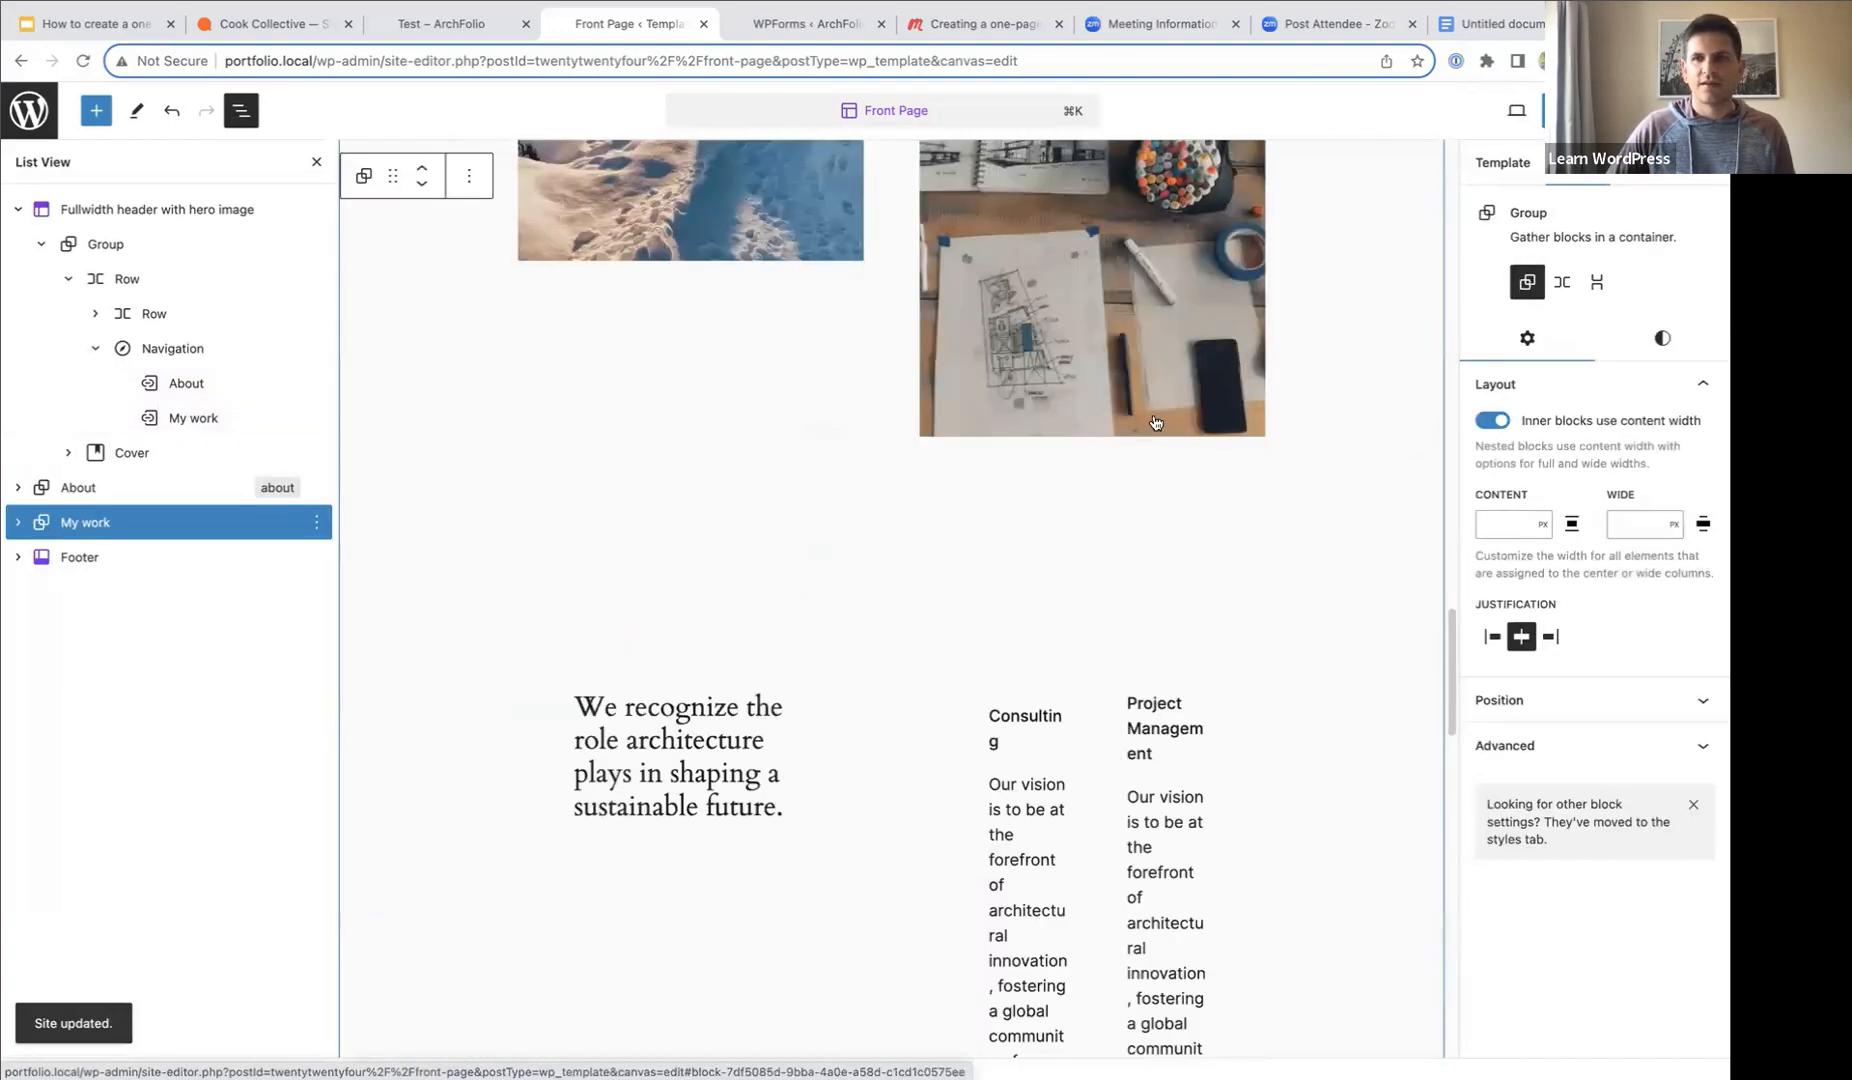
left_click(1567, 741)
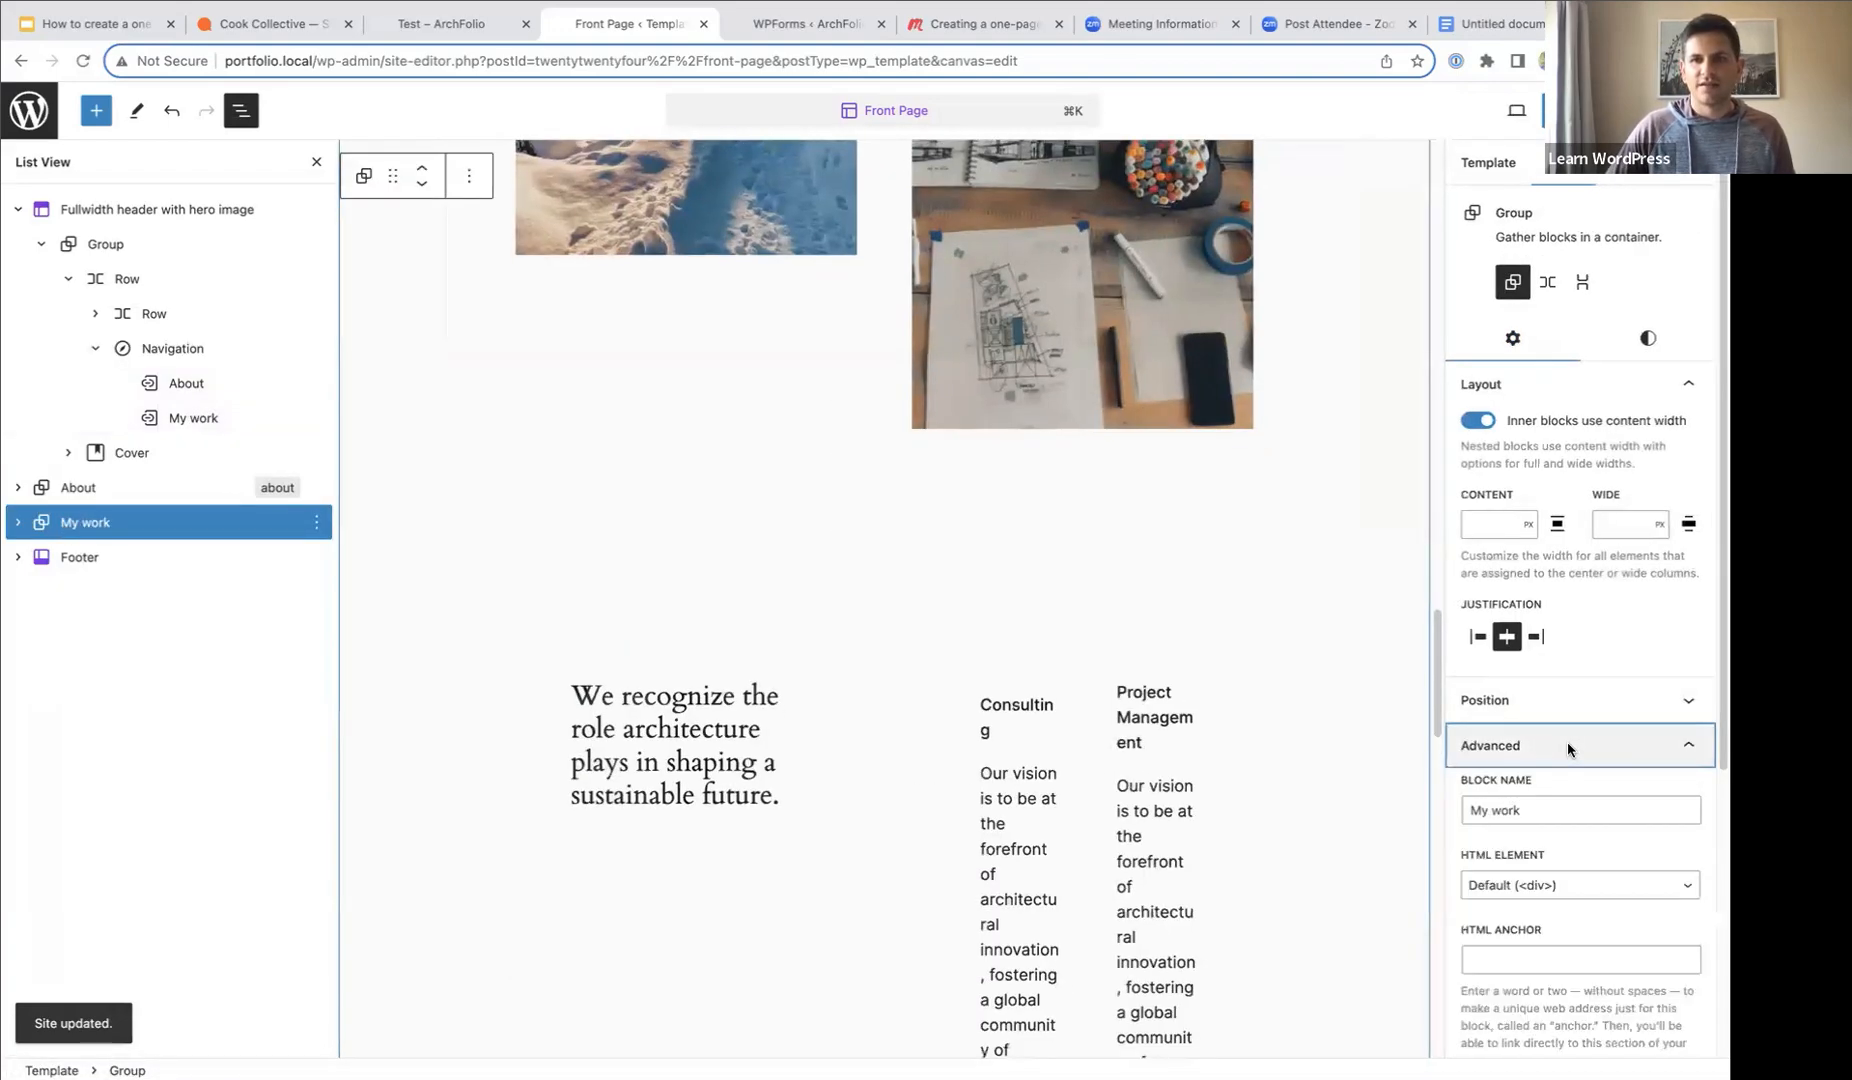
scroll(1549, 840, "down", 4)
scroll(1549, 841, "down", 2)
left_click(1486, 643)
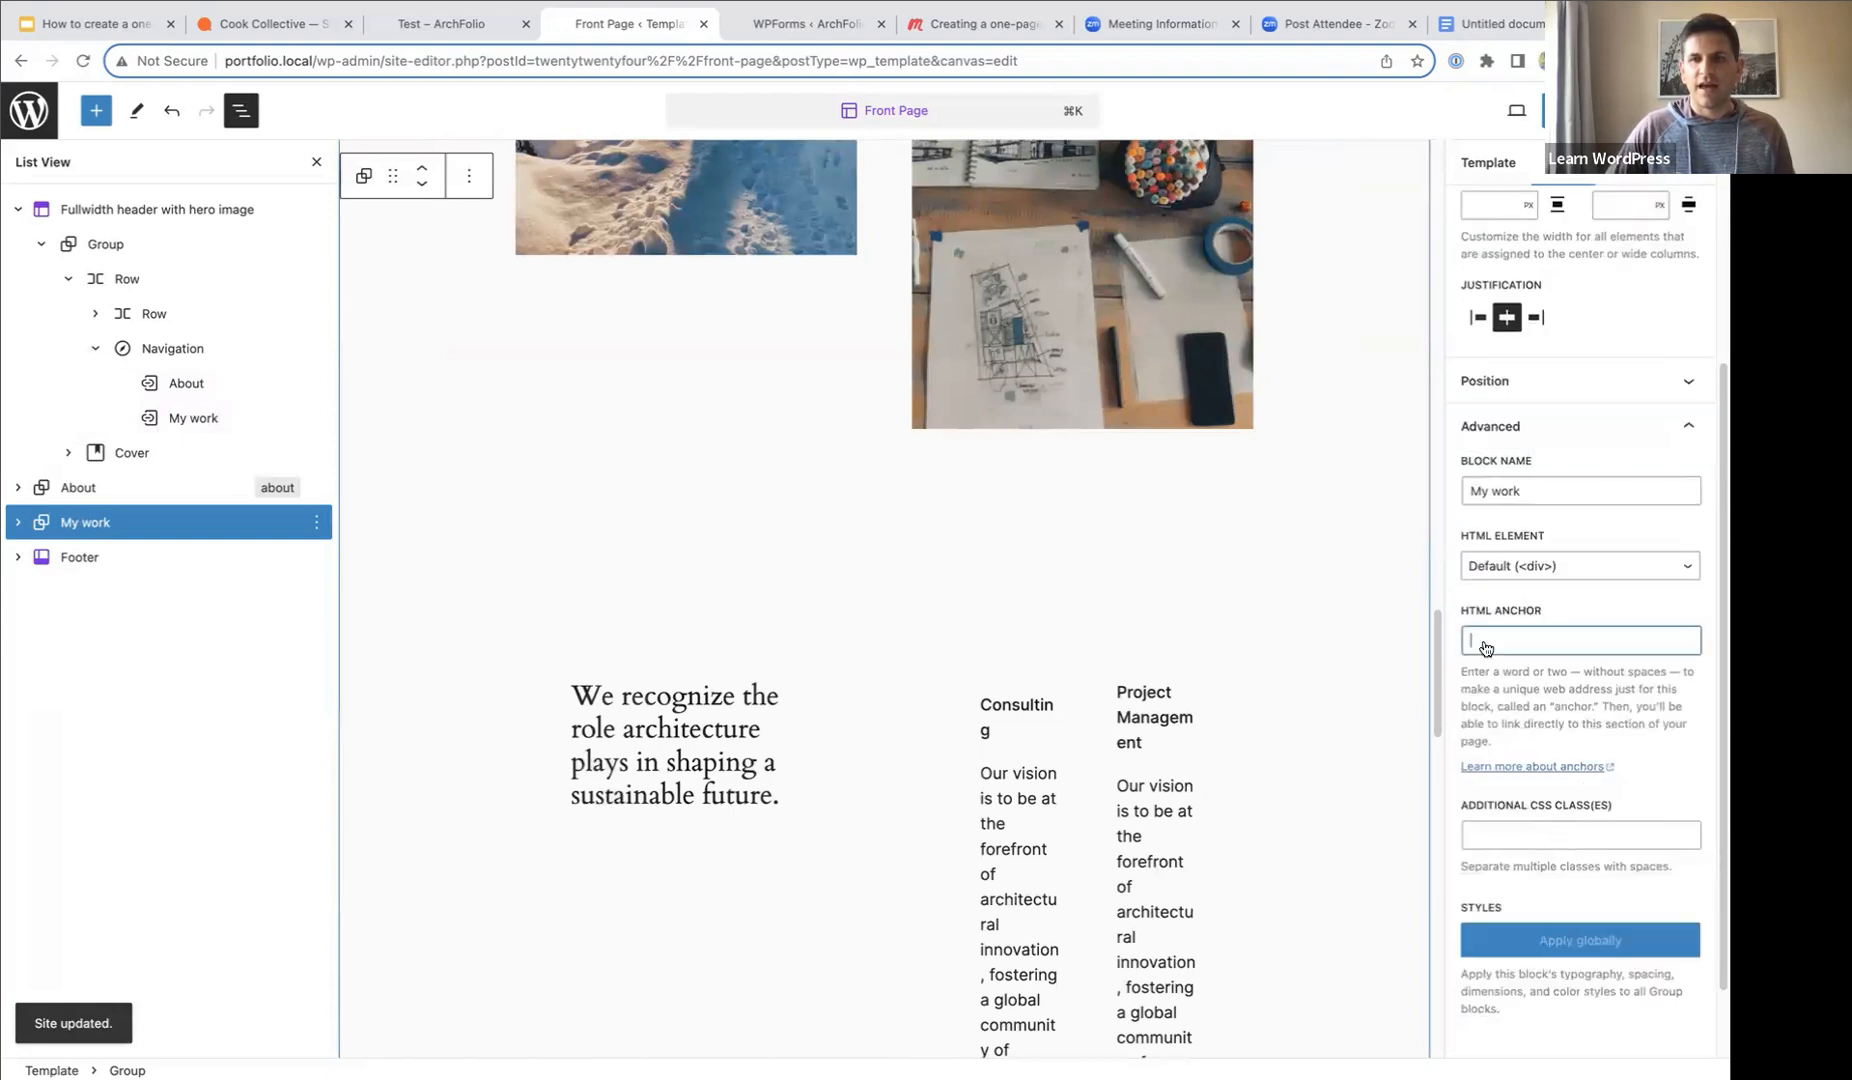
type("m")
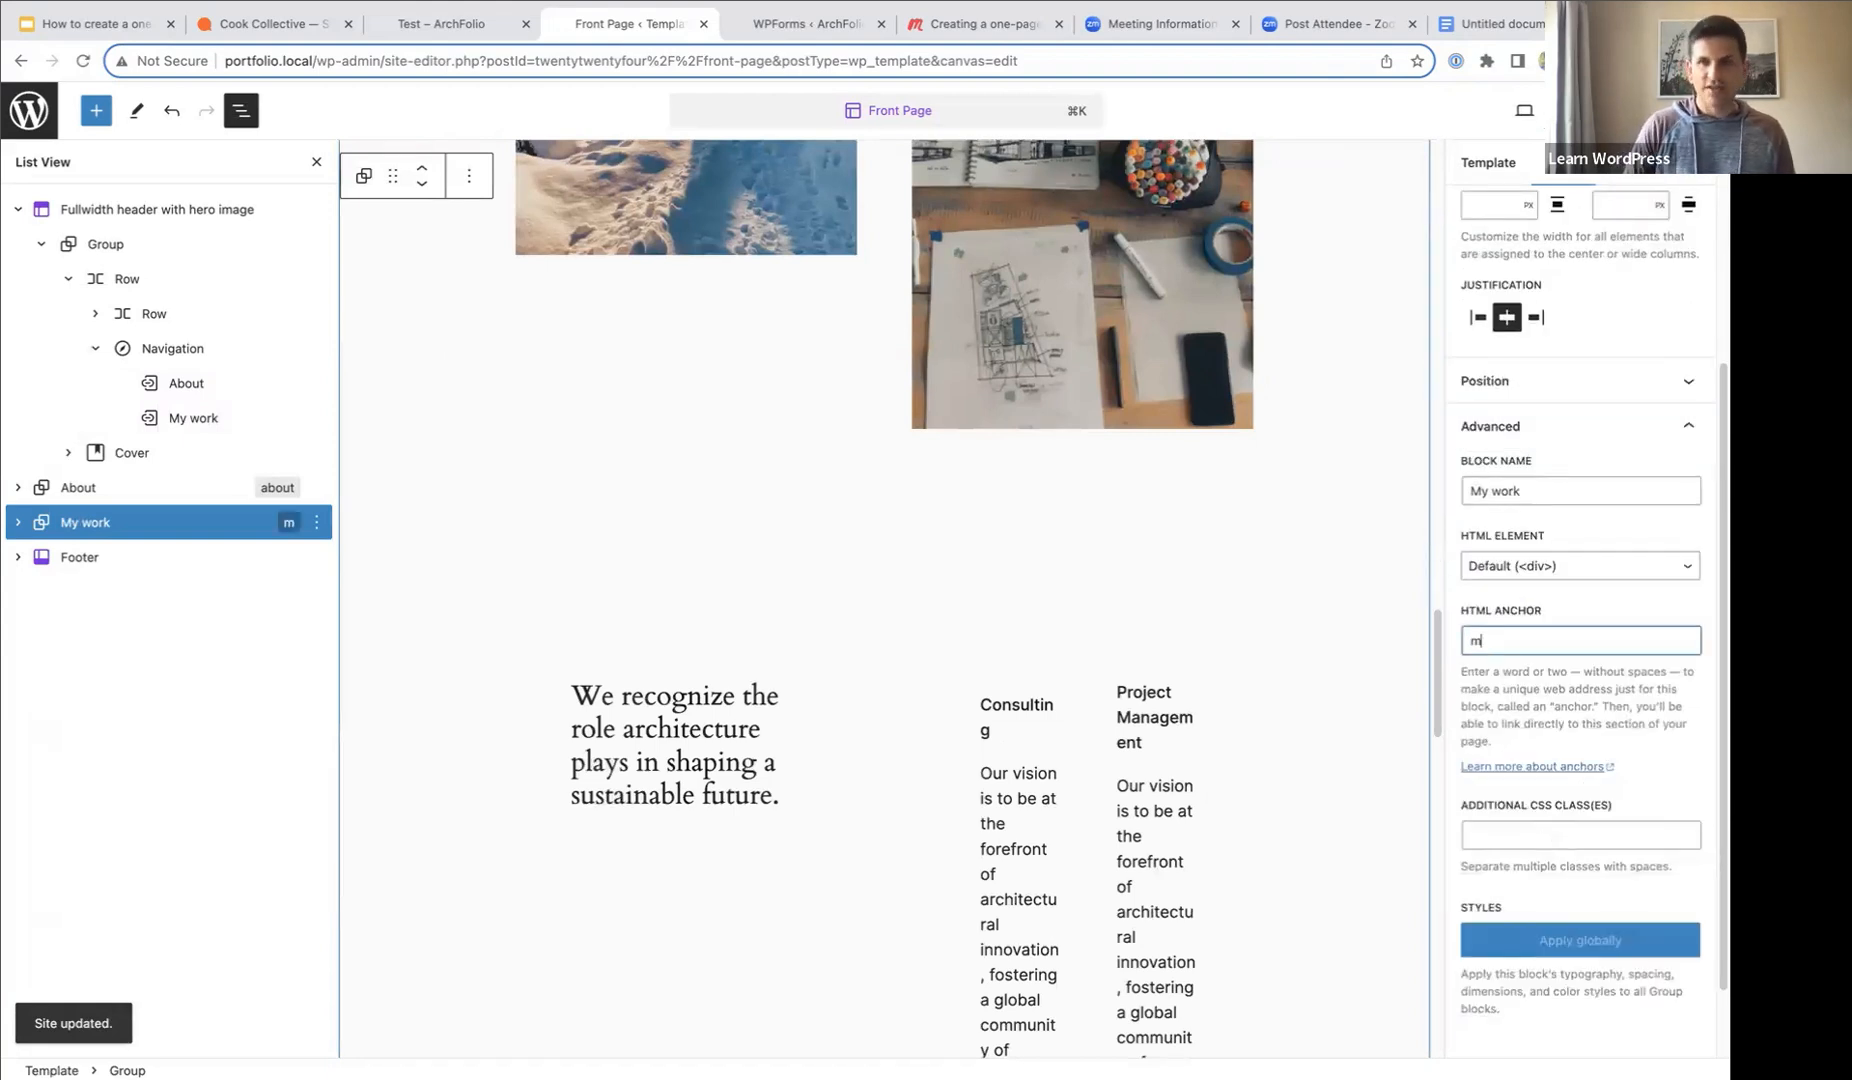
type("ywork")
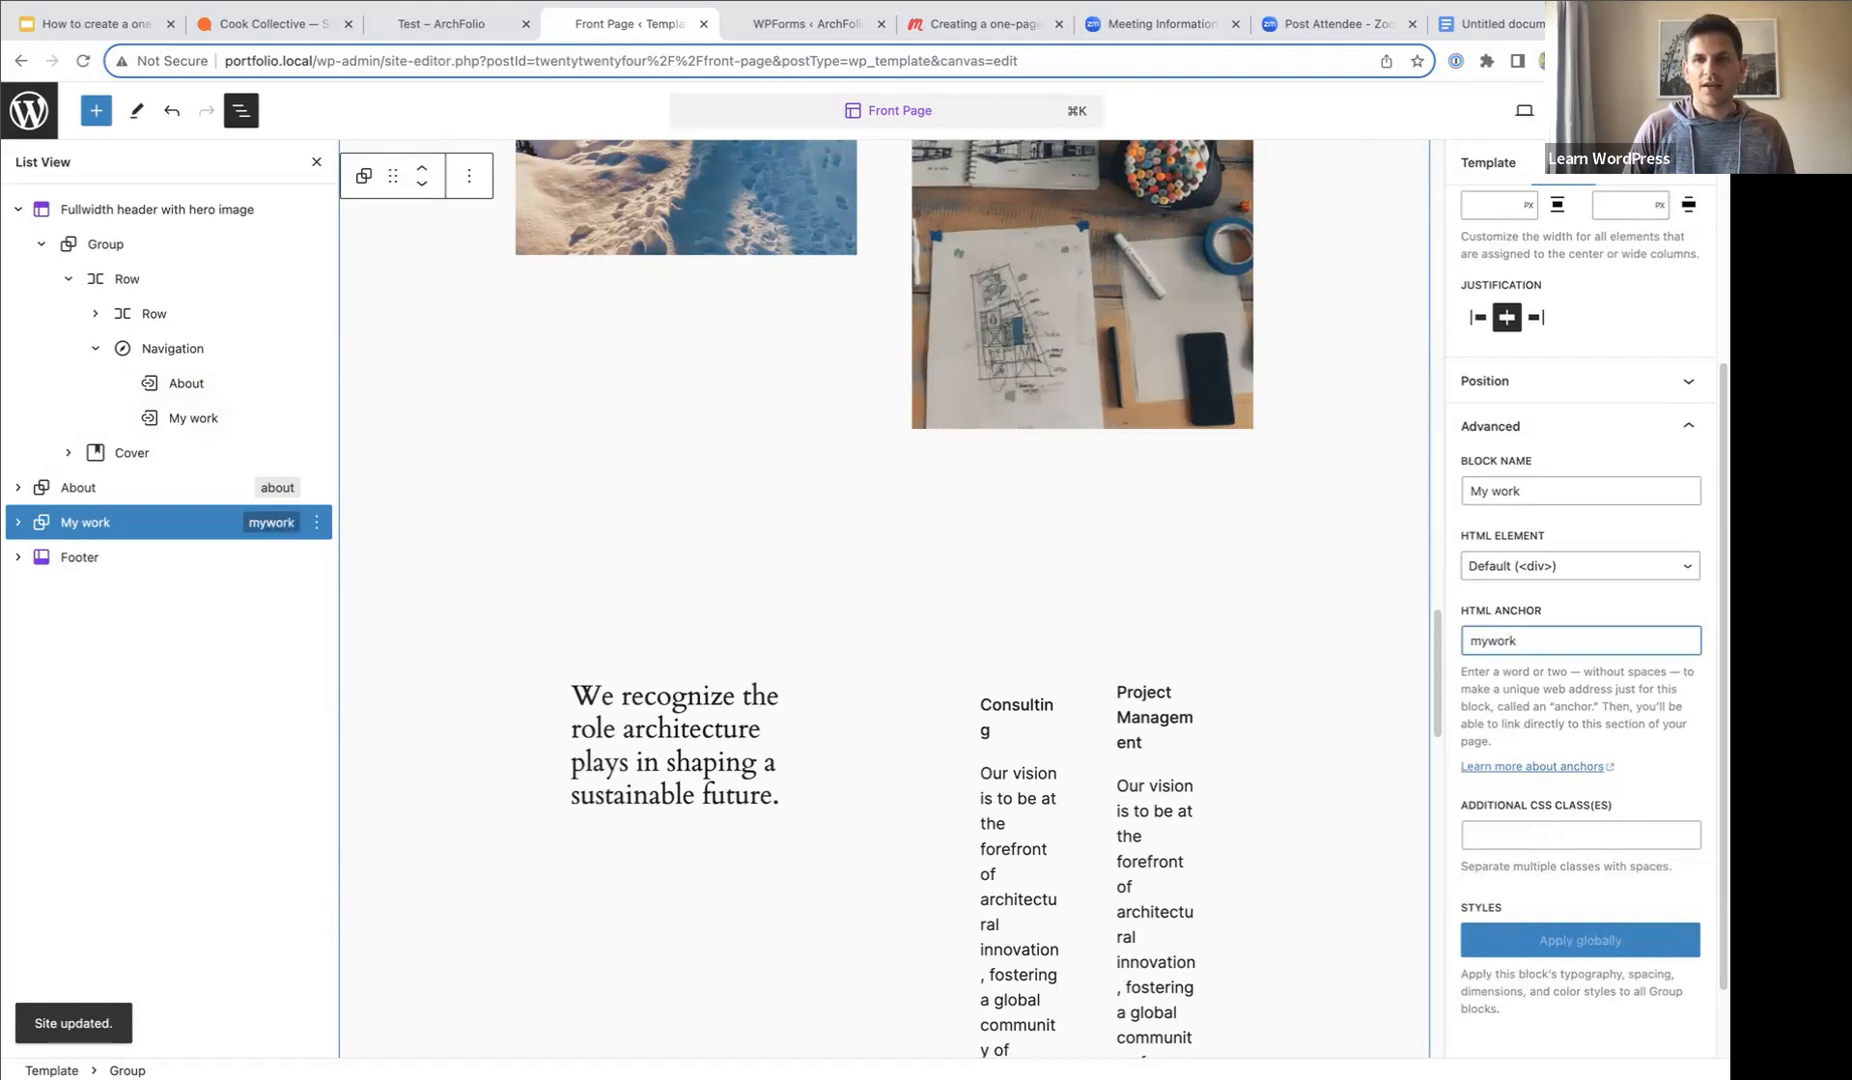
key("BackSpace")
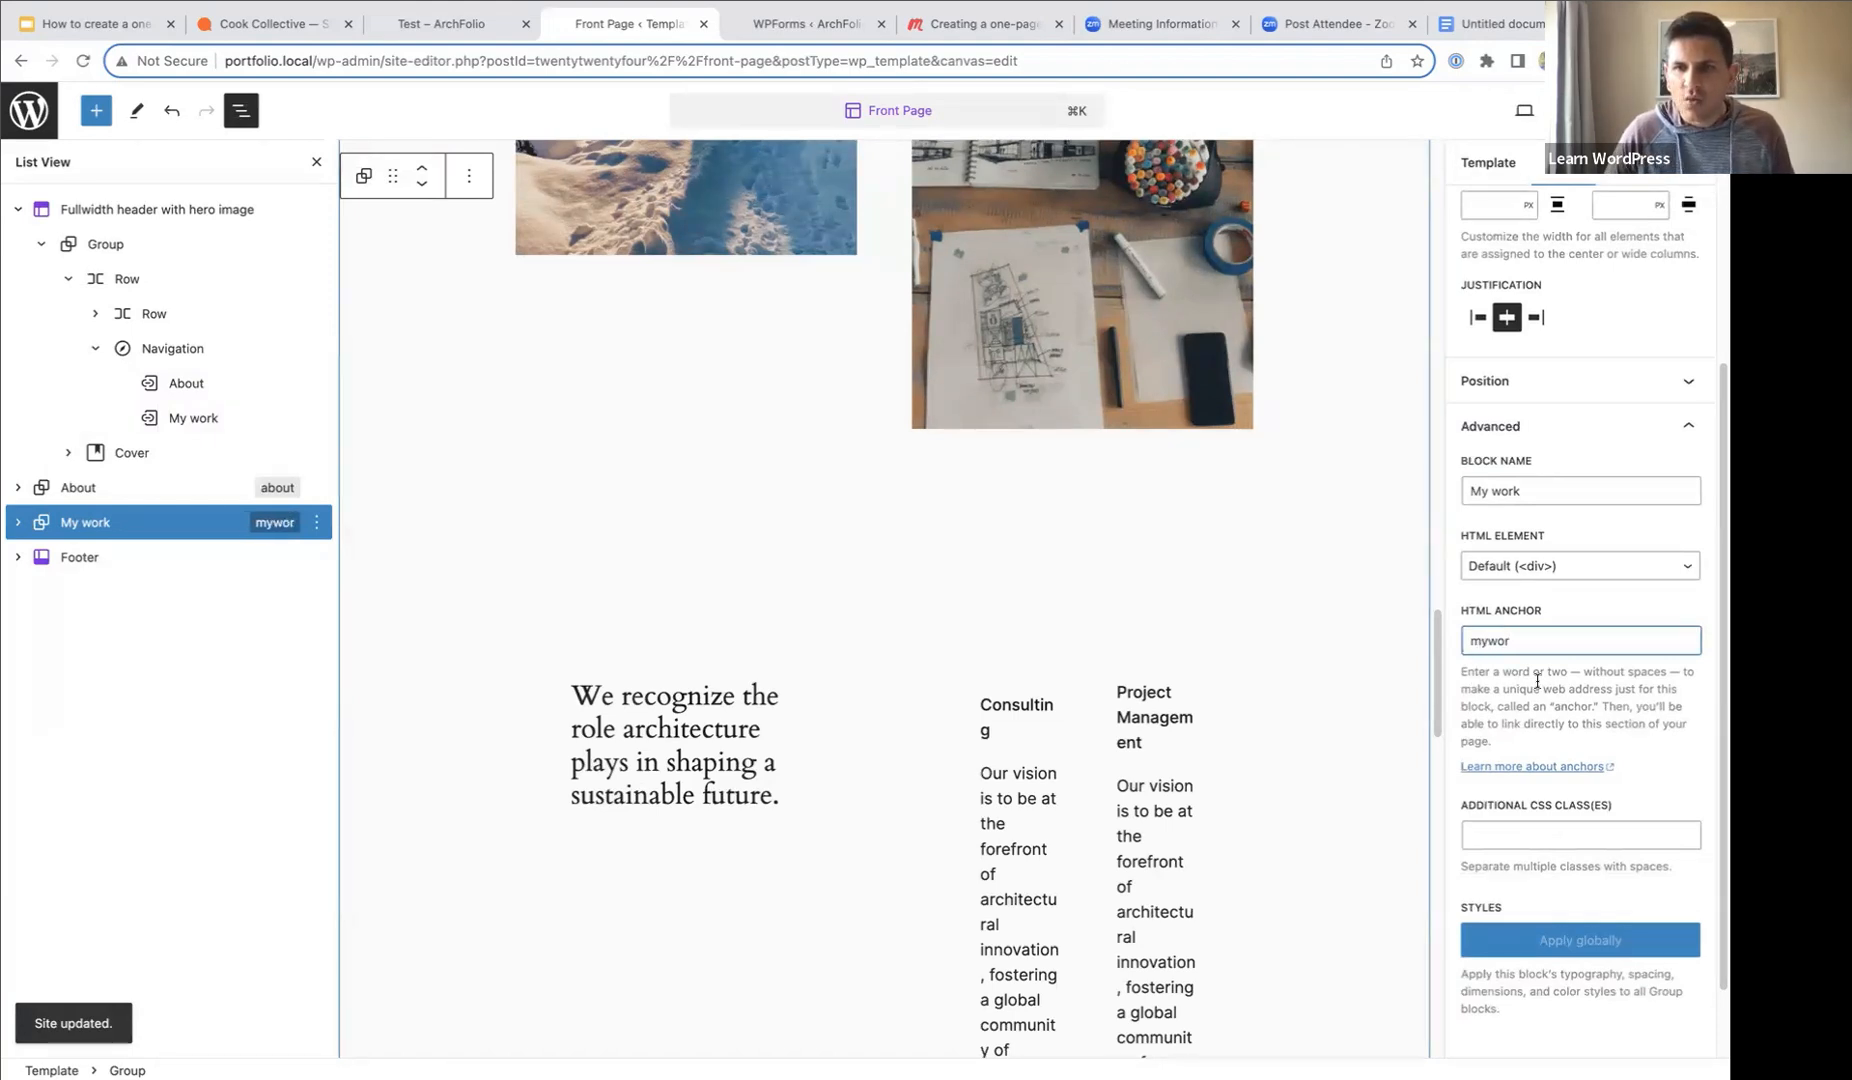
type("k")
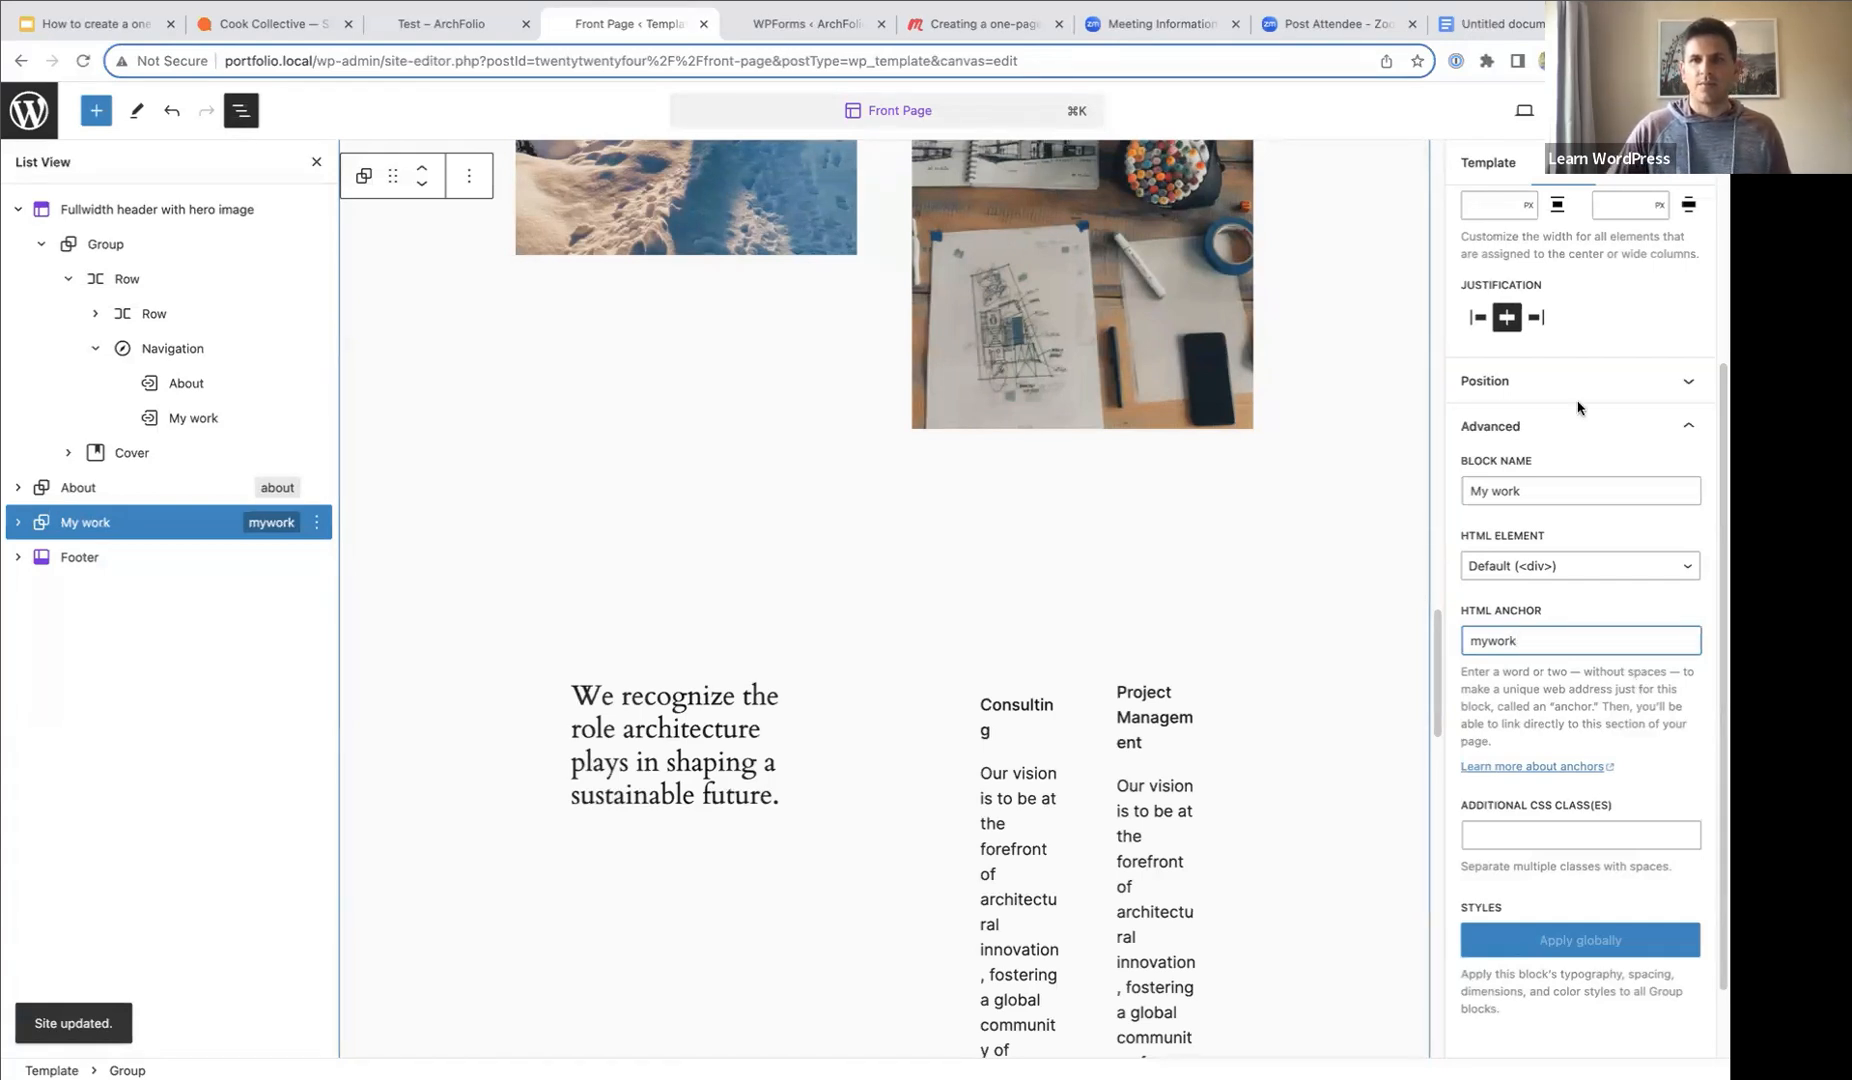
left_click(1575, 111)
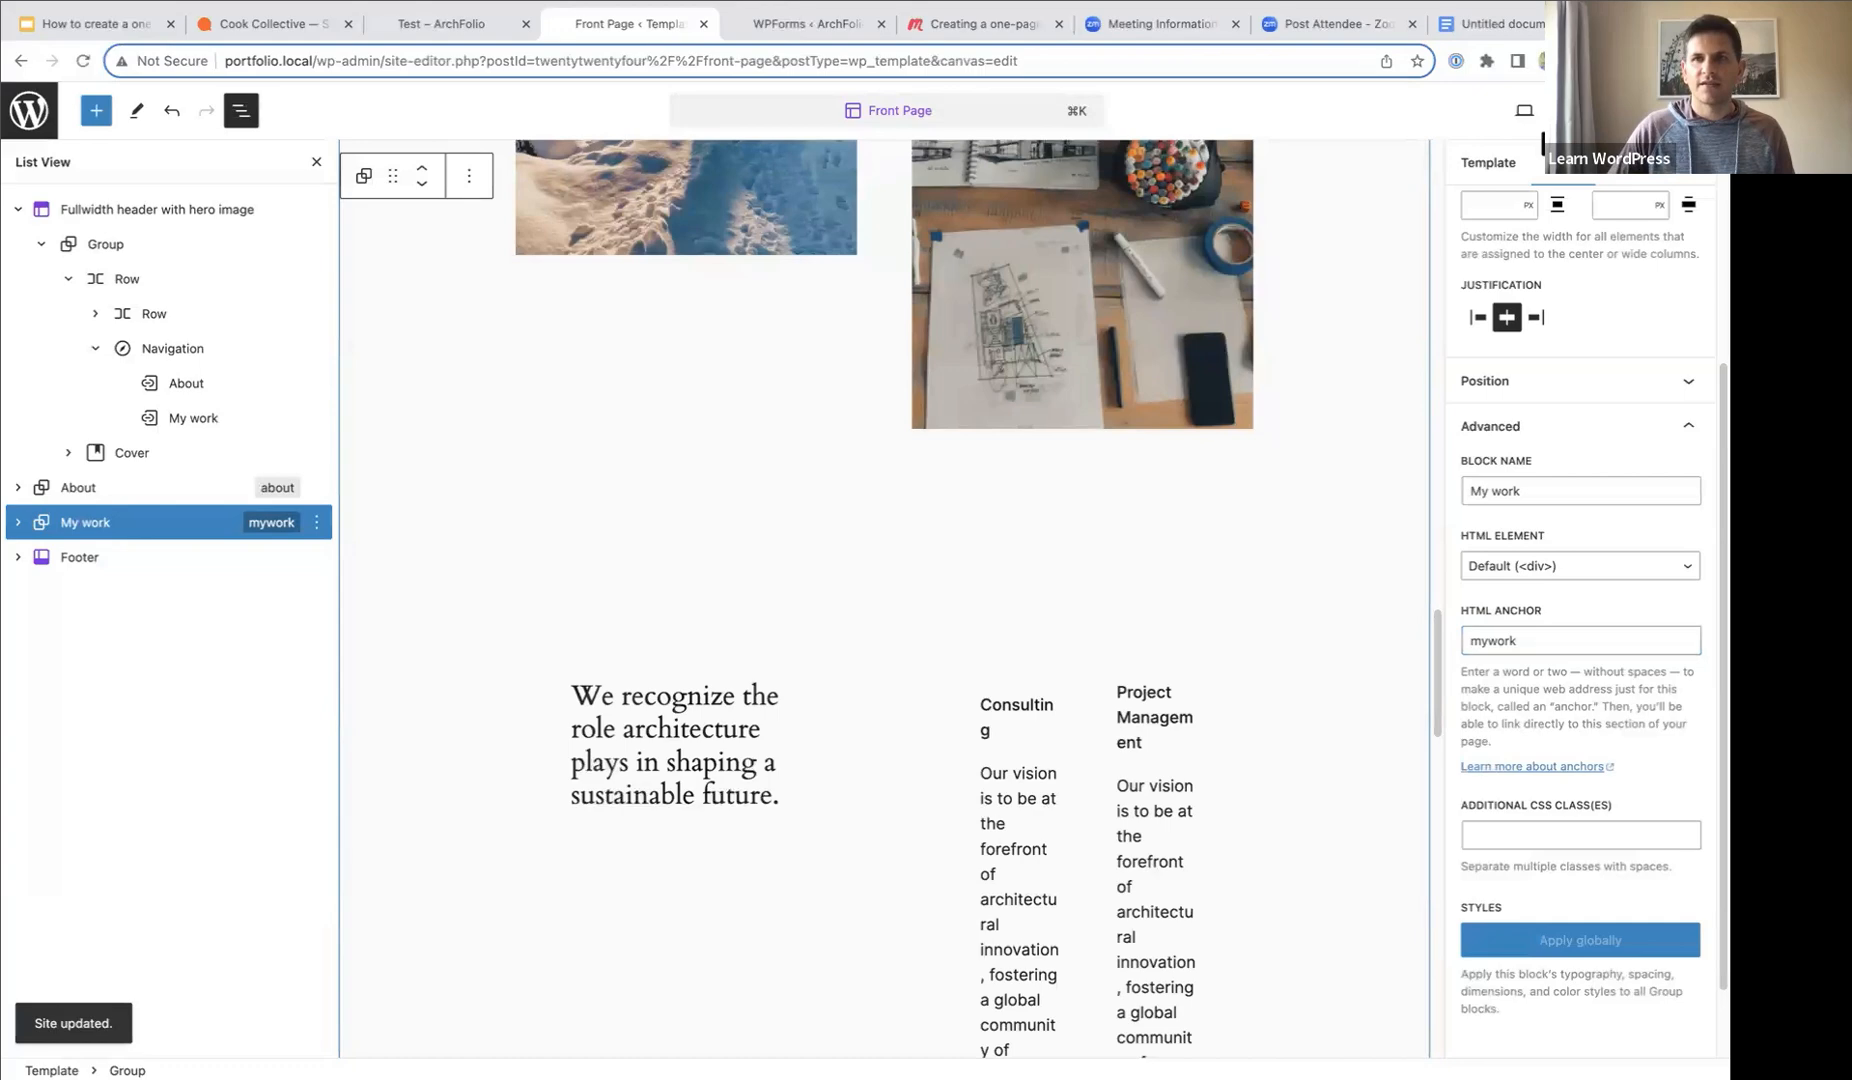
left_click(1562, 111)
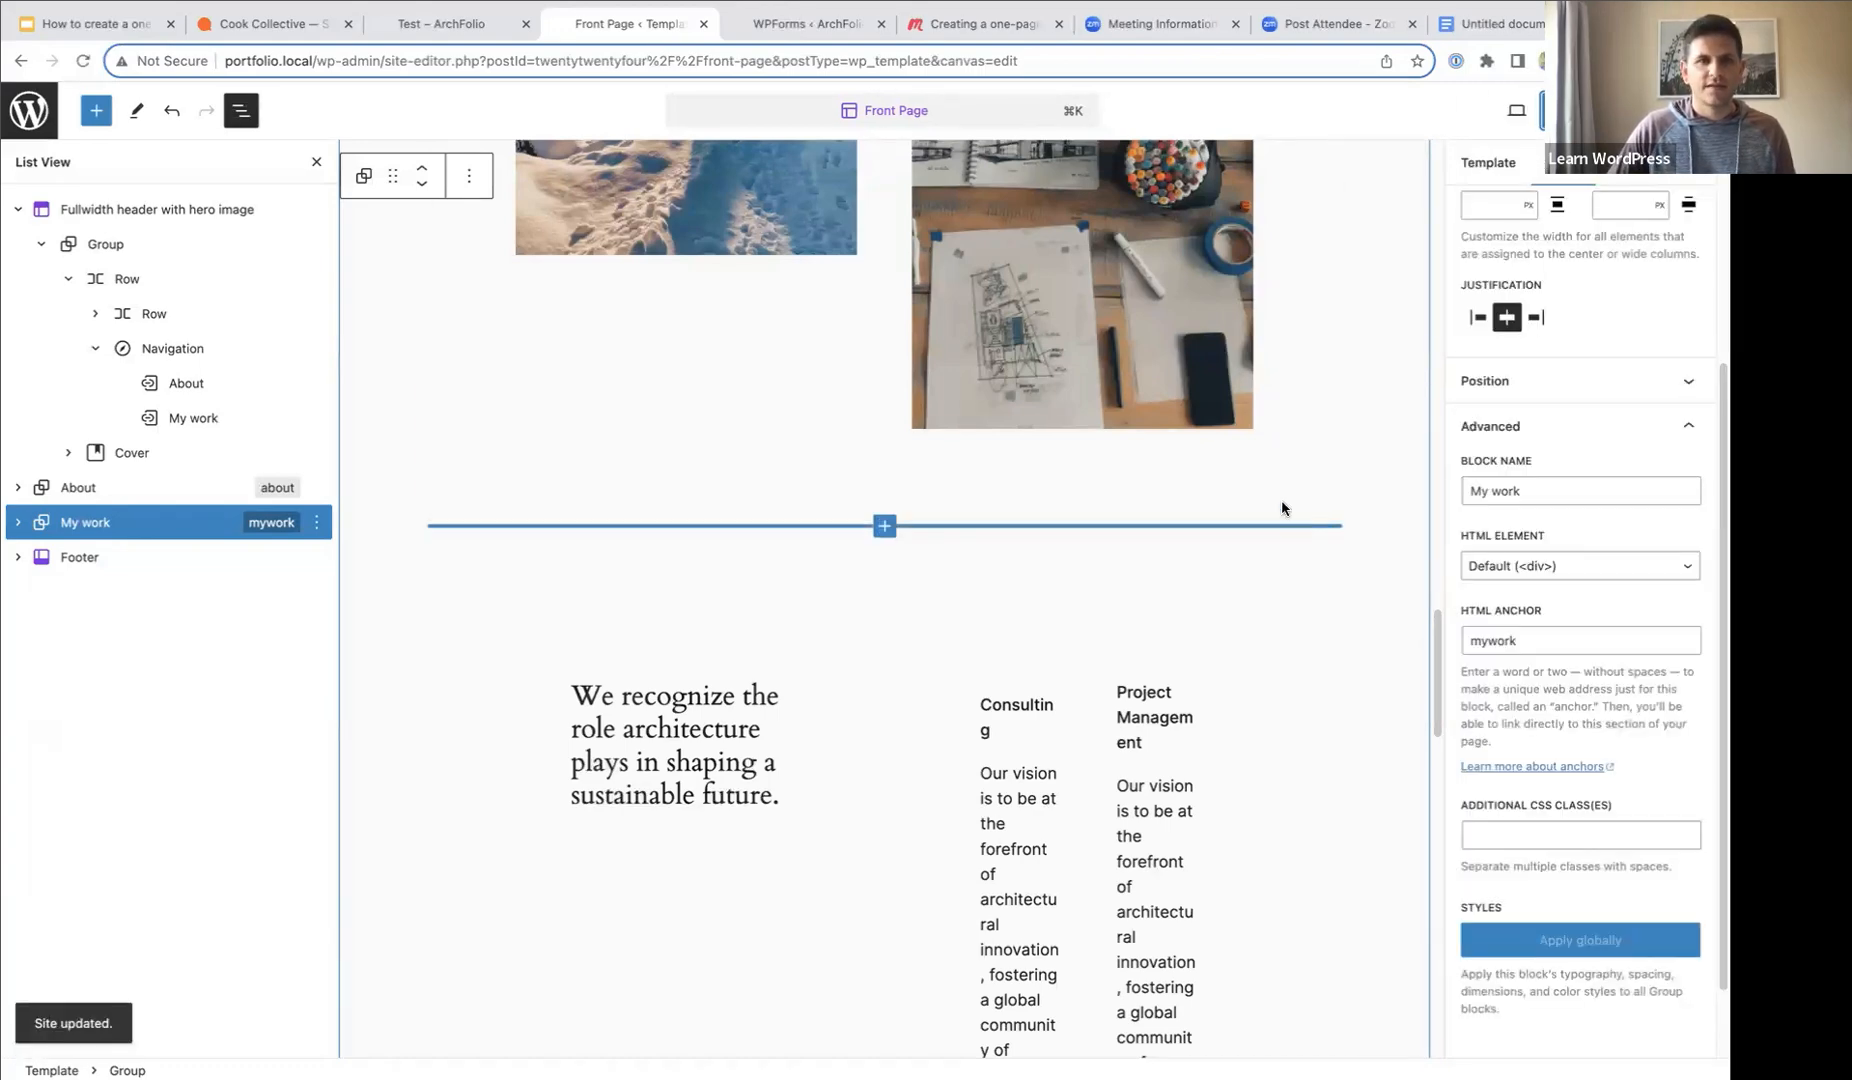
- Add a custom link labelled "Contact" with the URL #contact to the header navigation and save the site changes
scroll(1241, 435, "up", 1)
scroll(1241, 440, "up", 15)
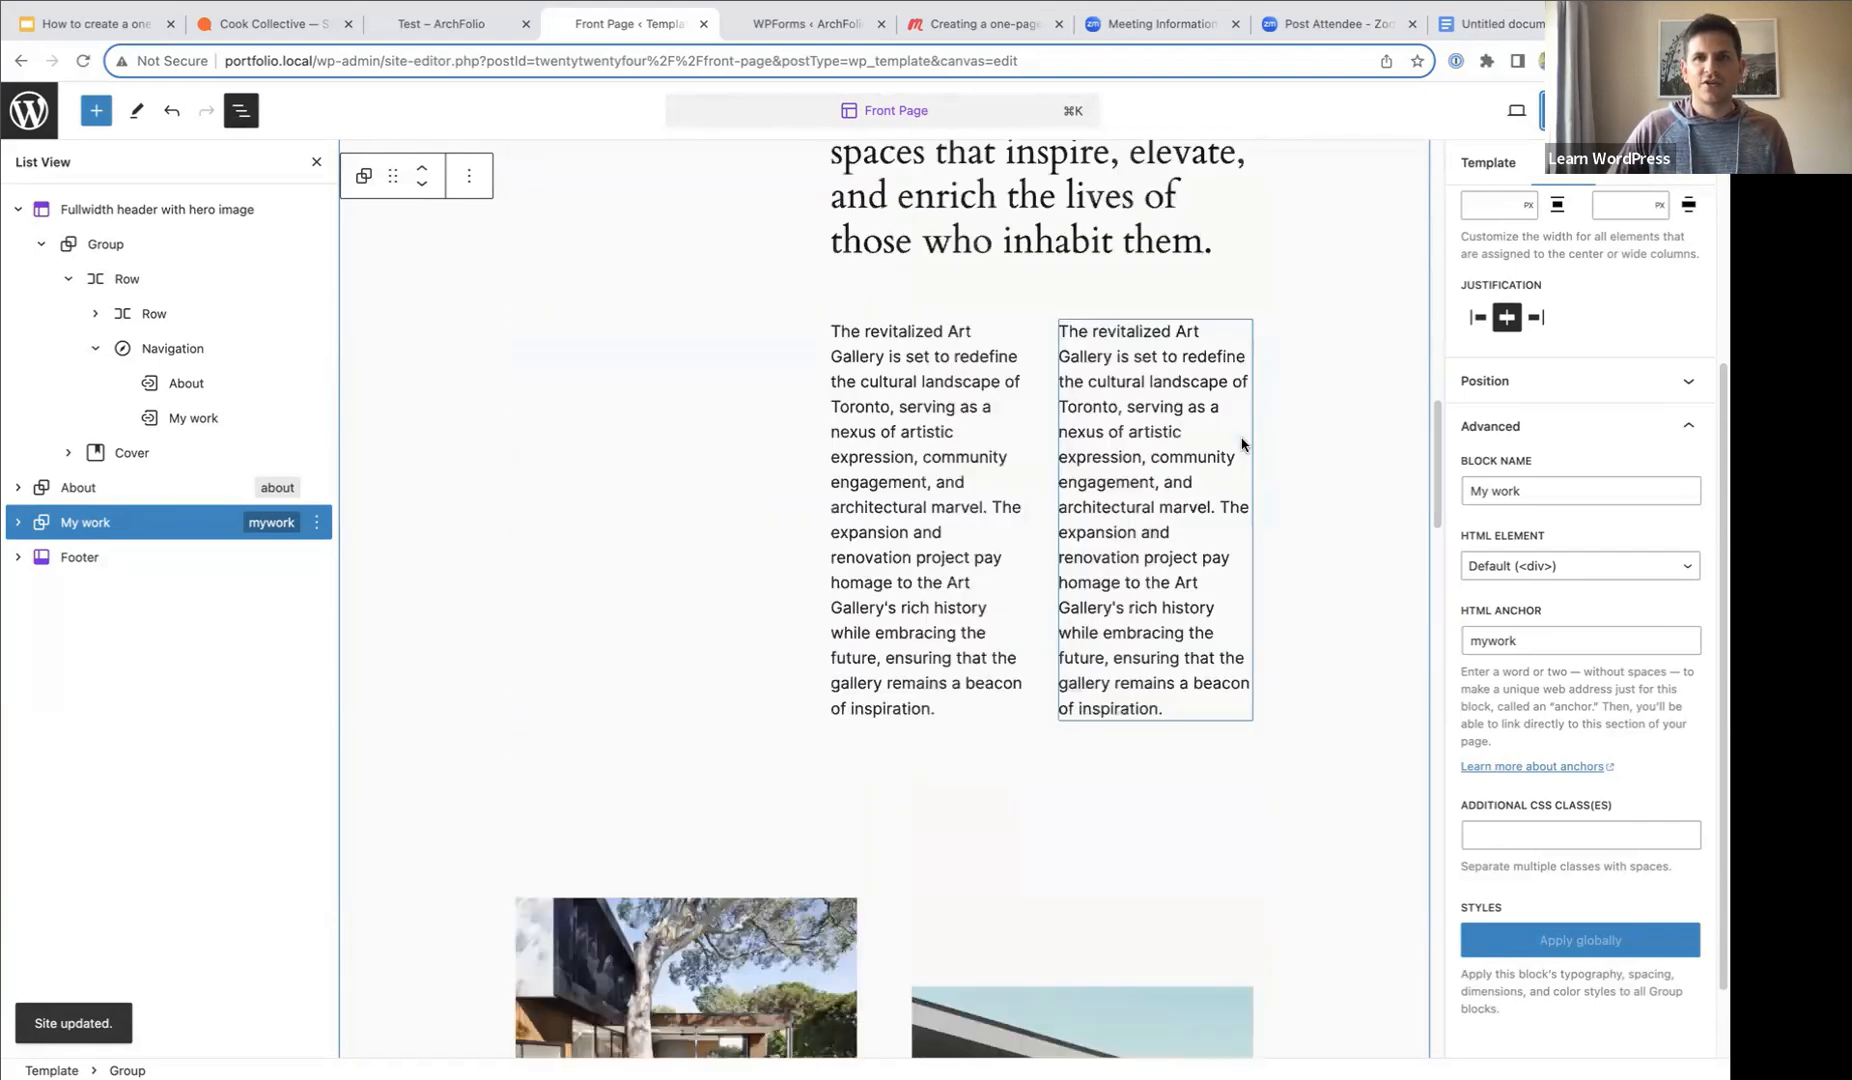
scroll(1240, 454, "up", 10)
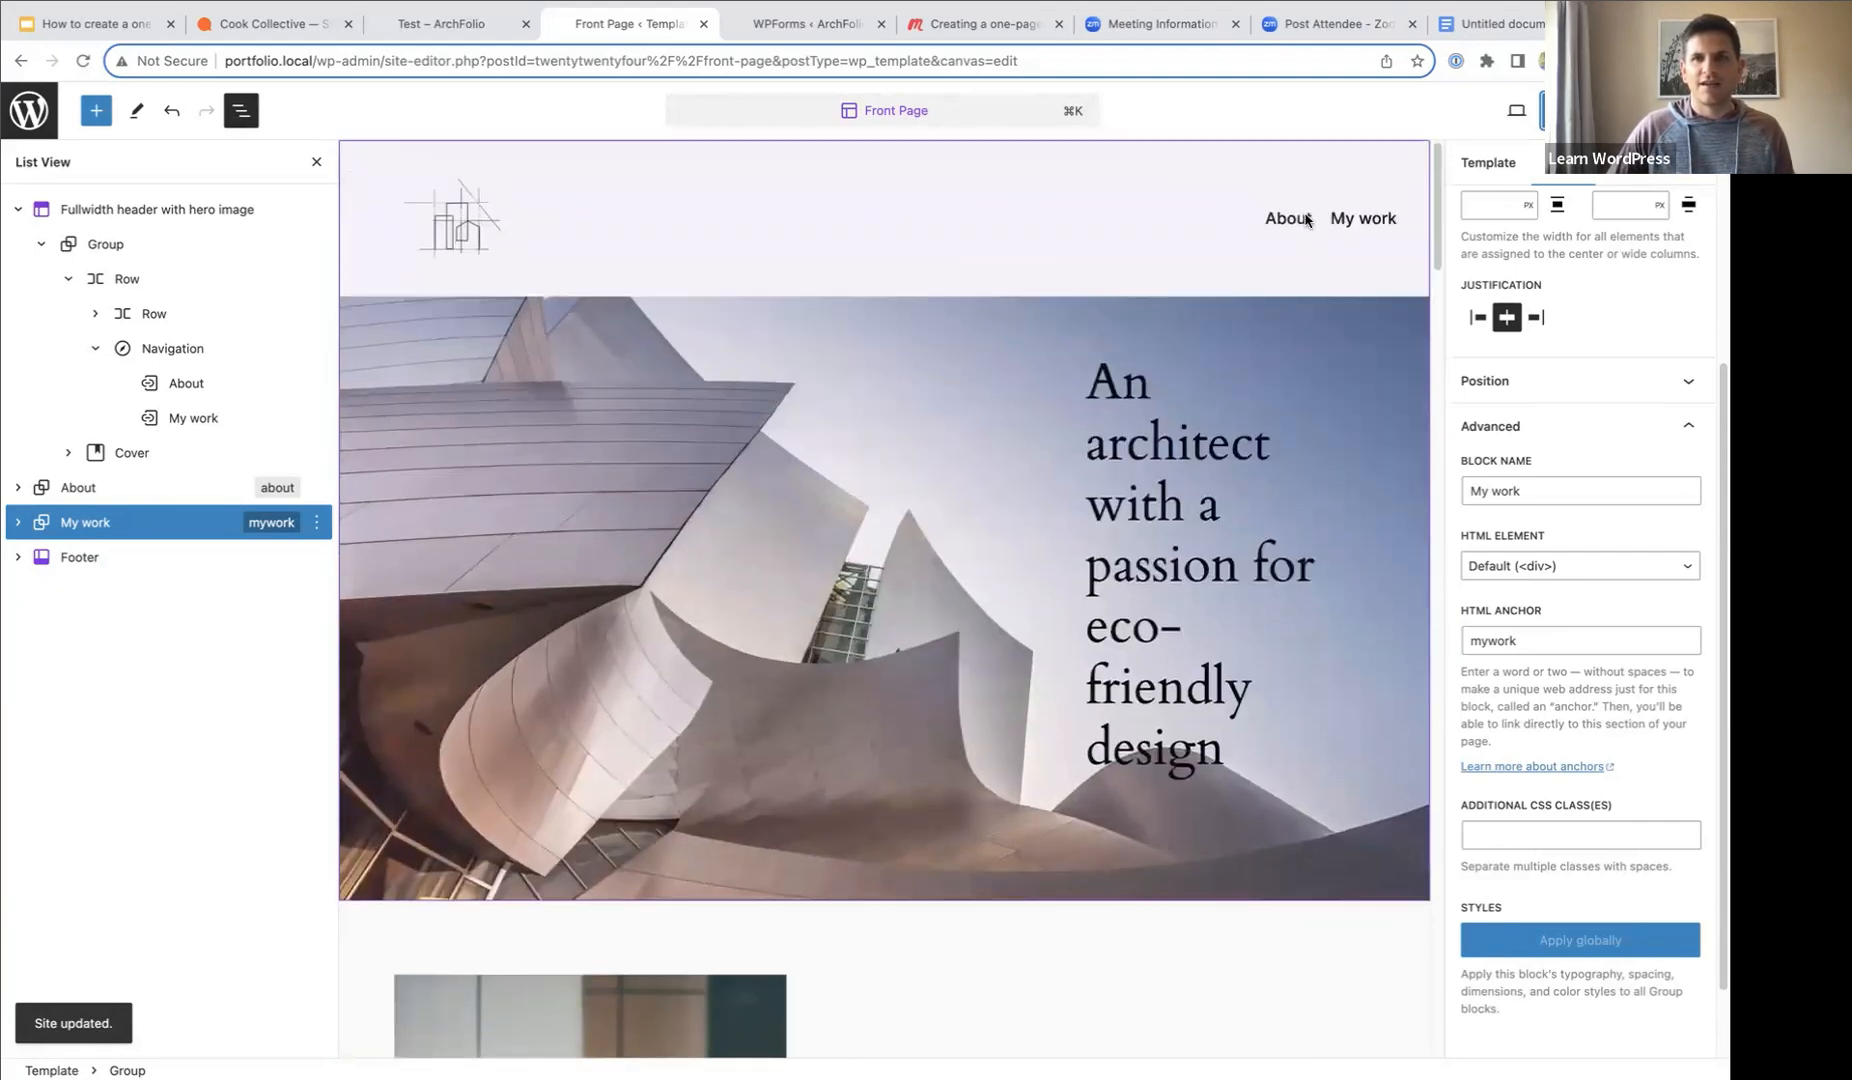
left_click(1306, 219)
left_click(1316, 225)
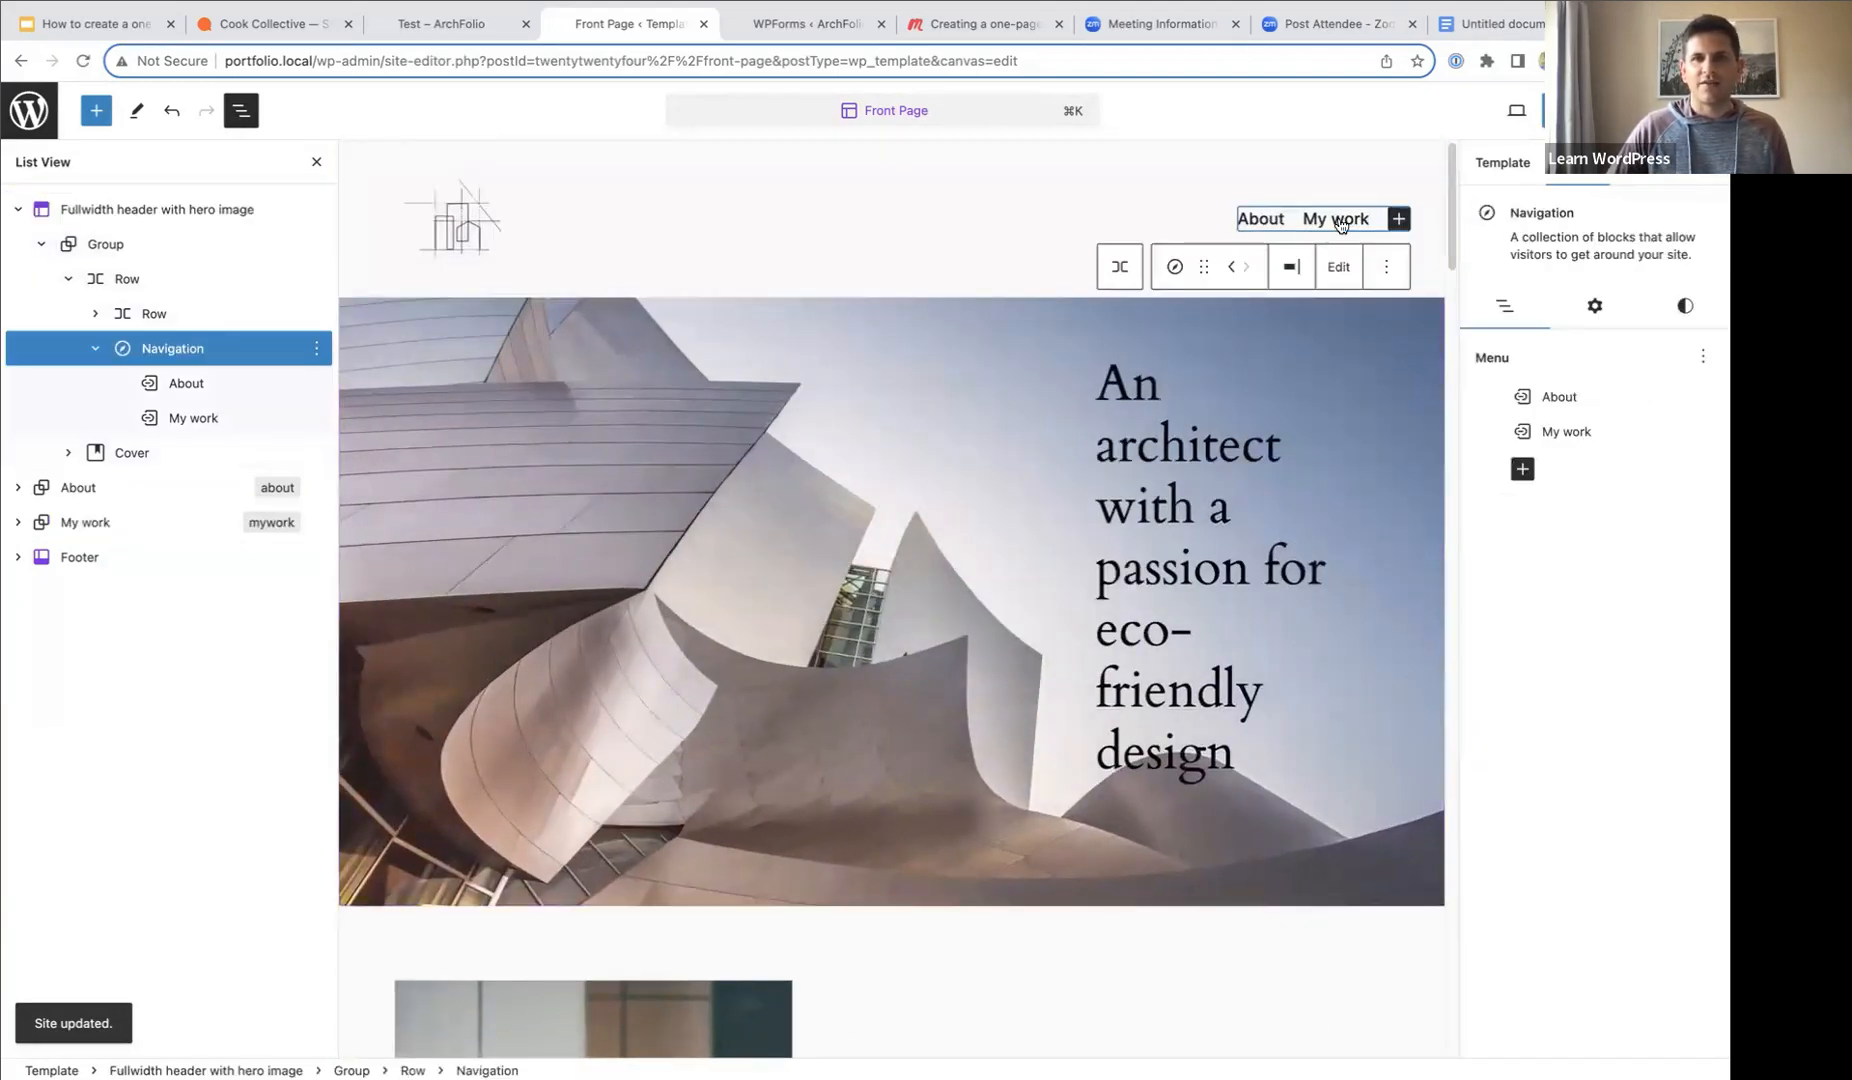
left_click(1399, 219)
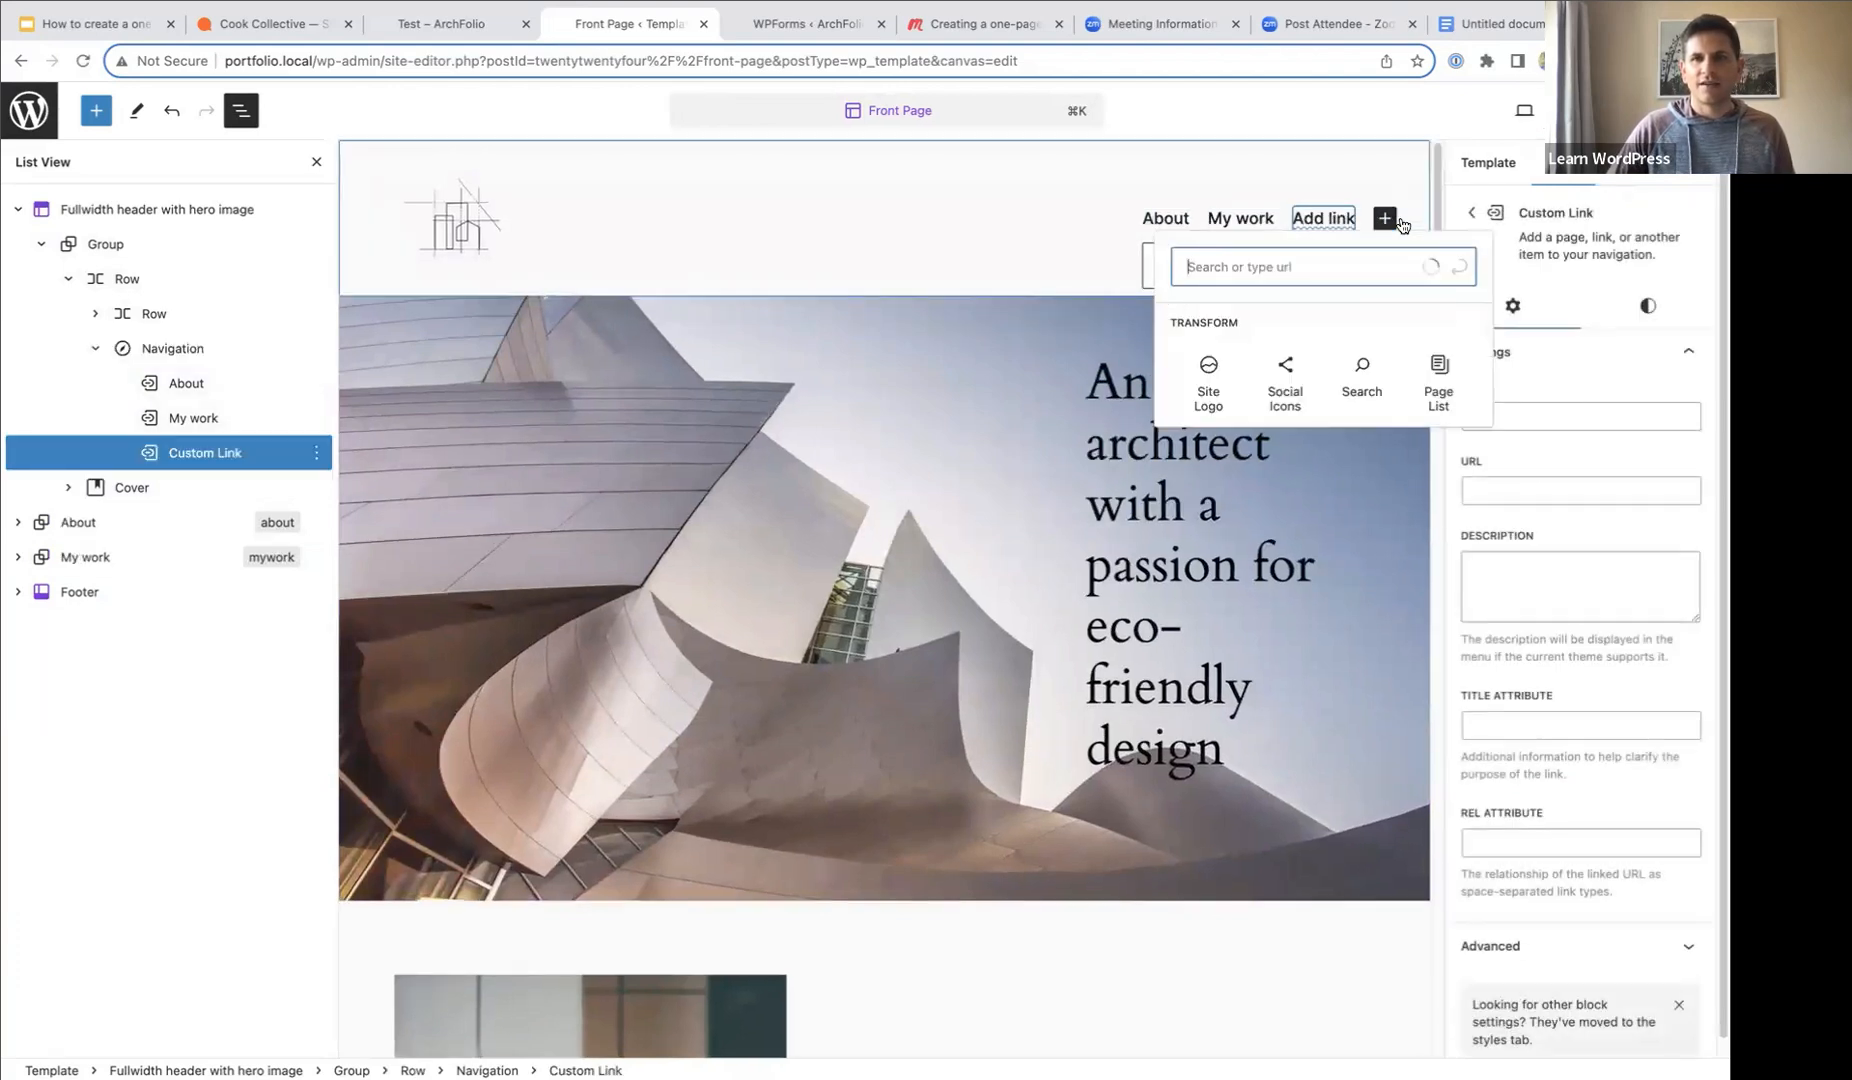
left_click(1560, 412)
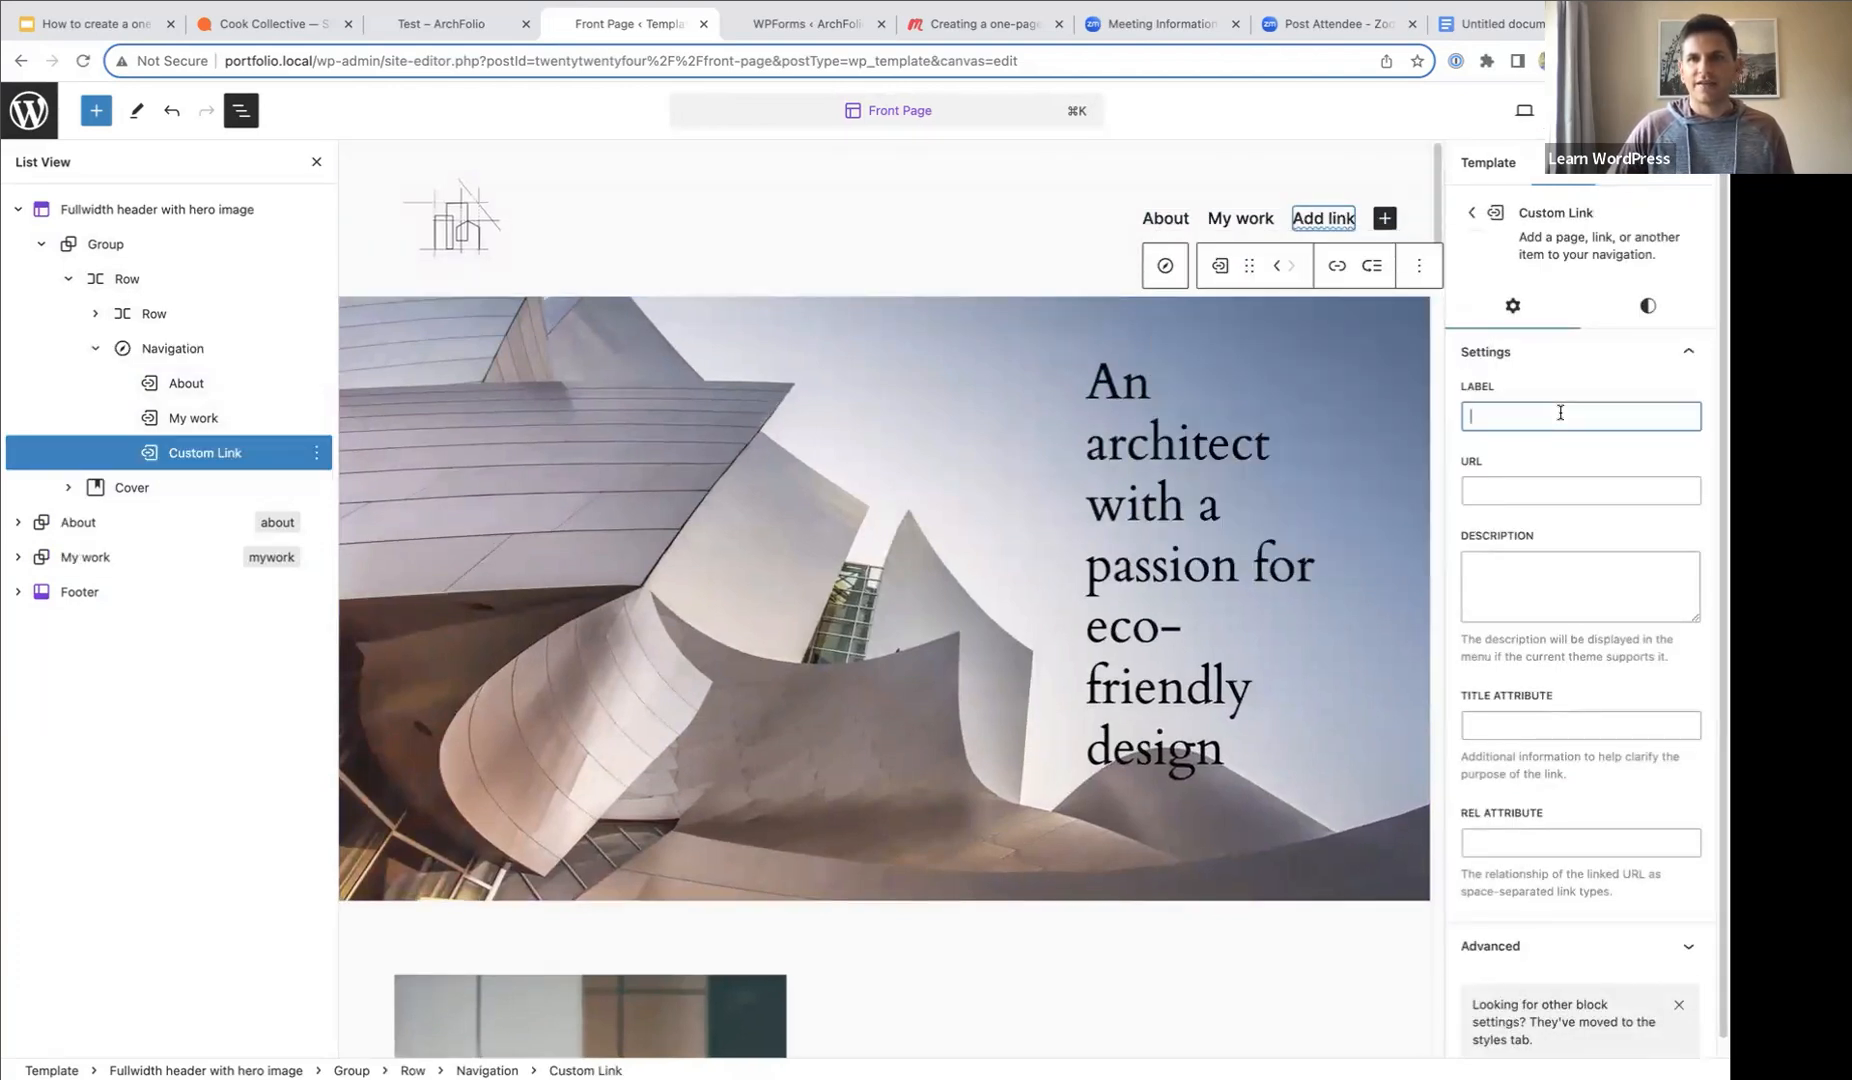
type("Cont")
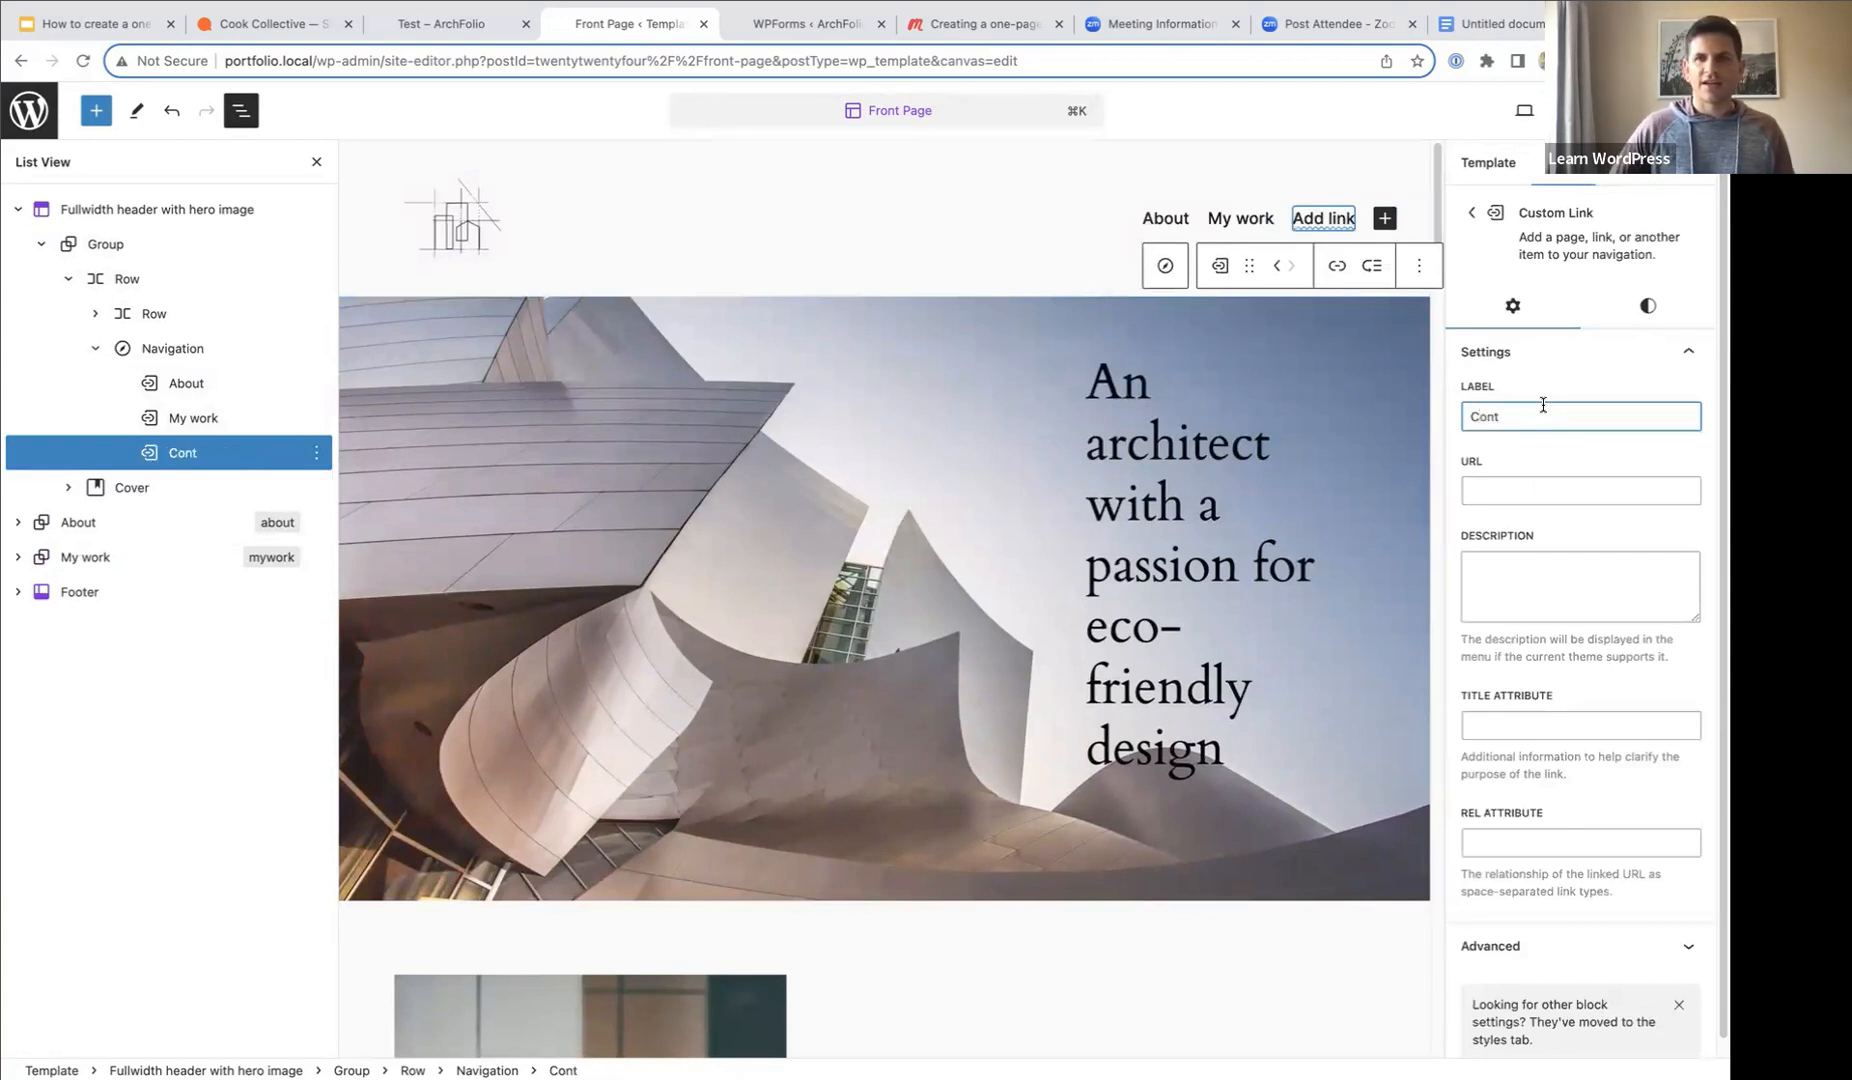
type("acty")
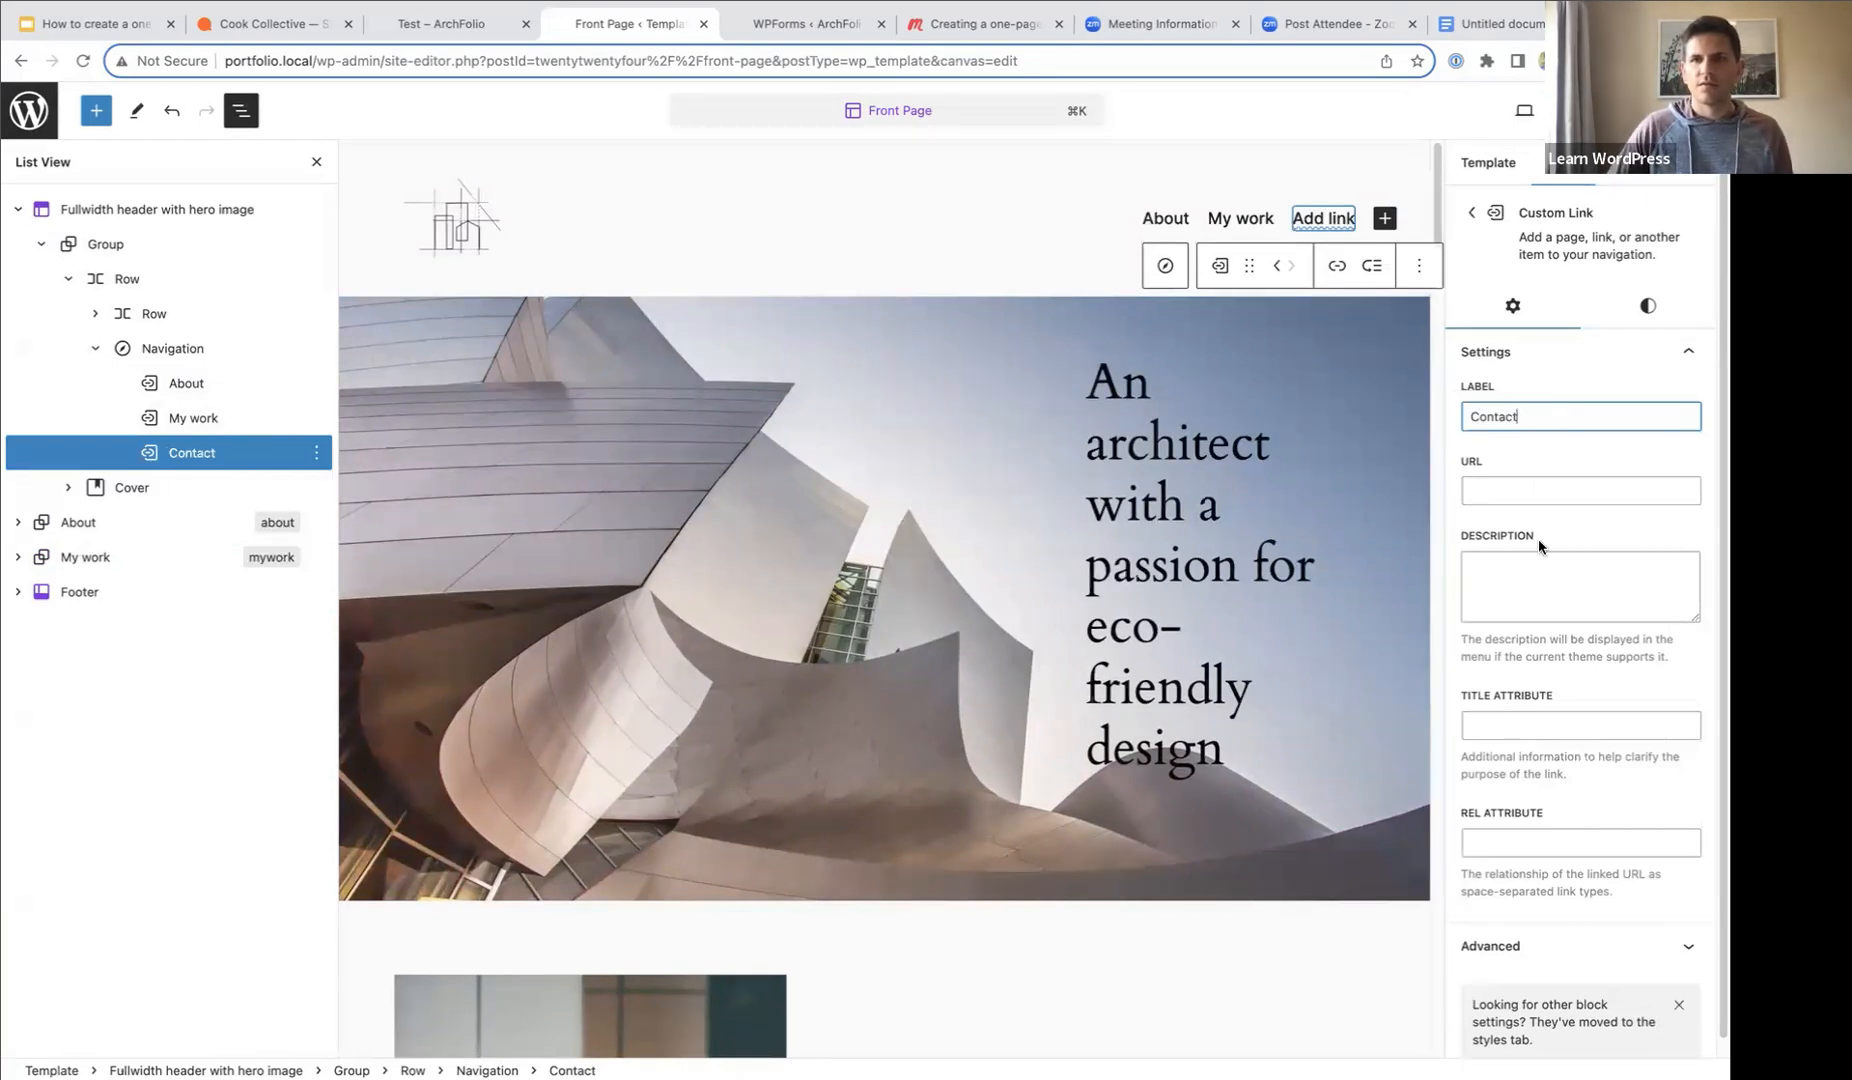
left_click(1472, 490)
type("#contact")
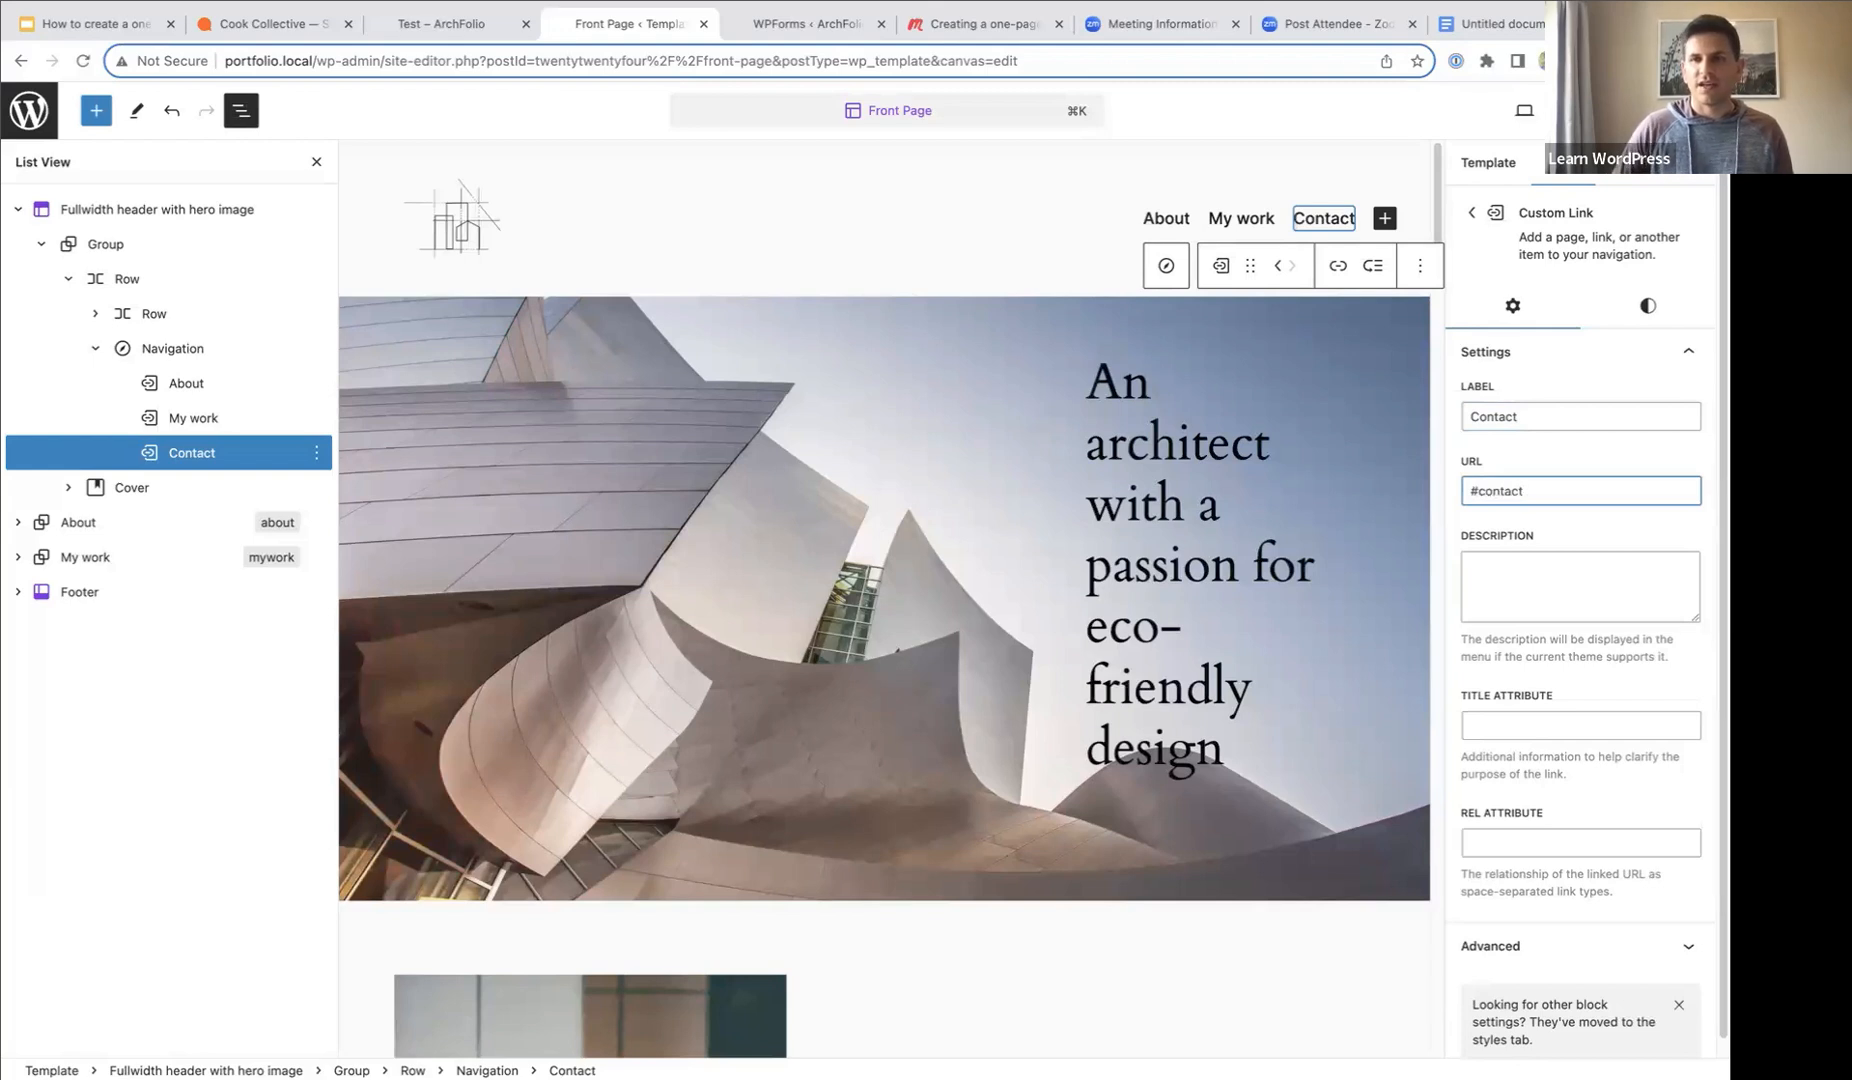
left_click(1576, 110)
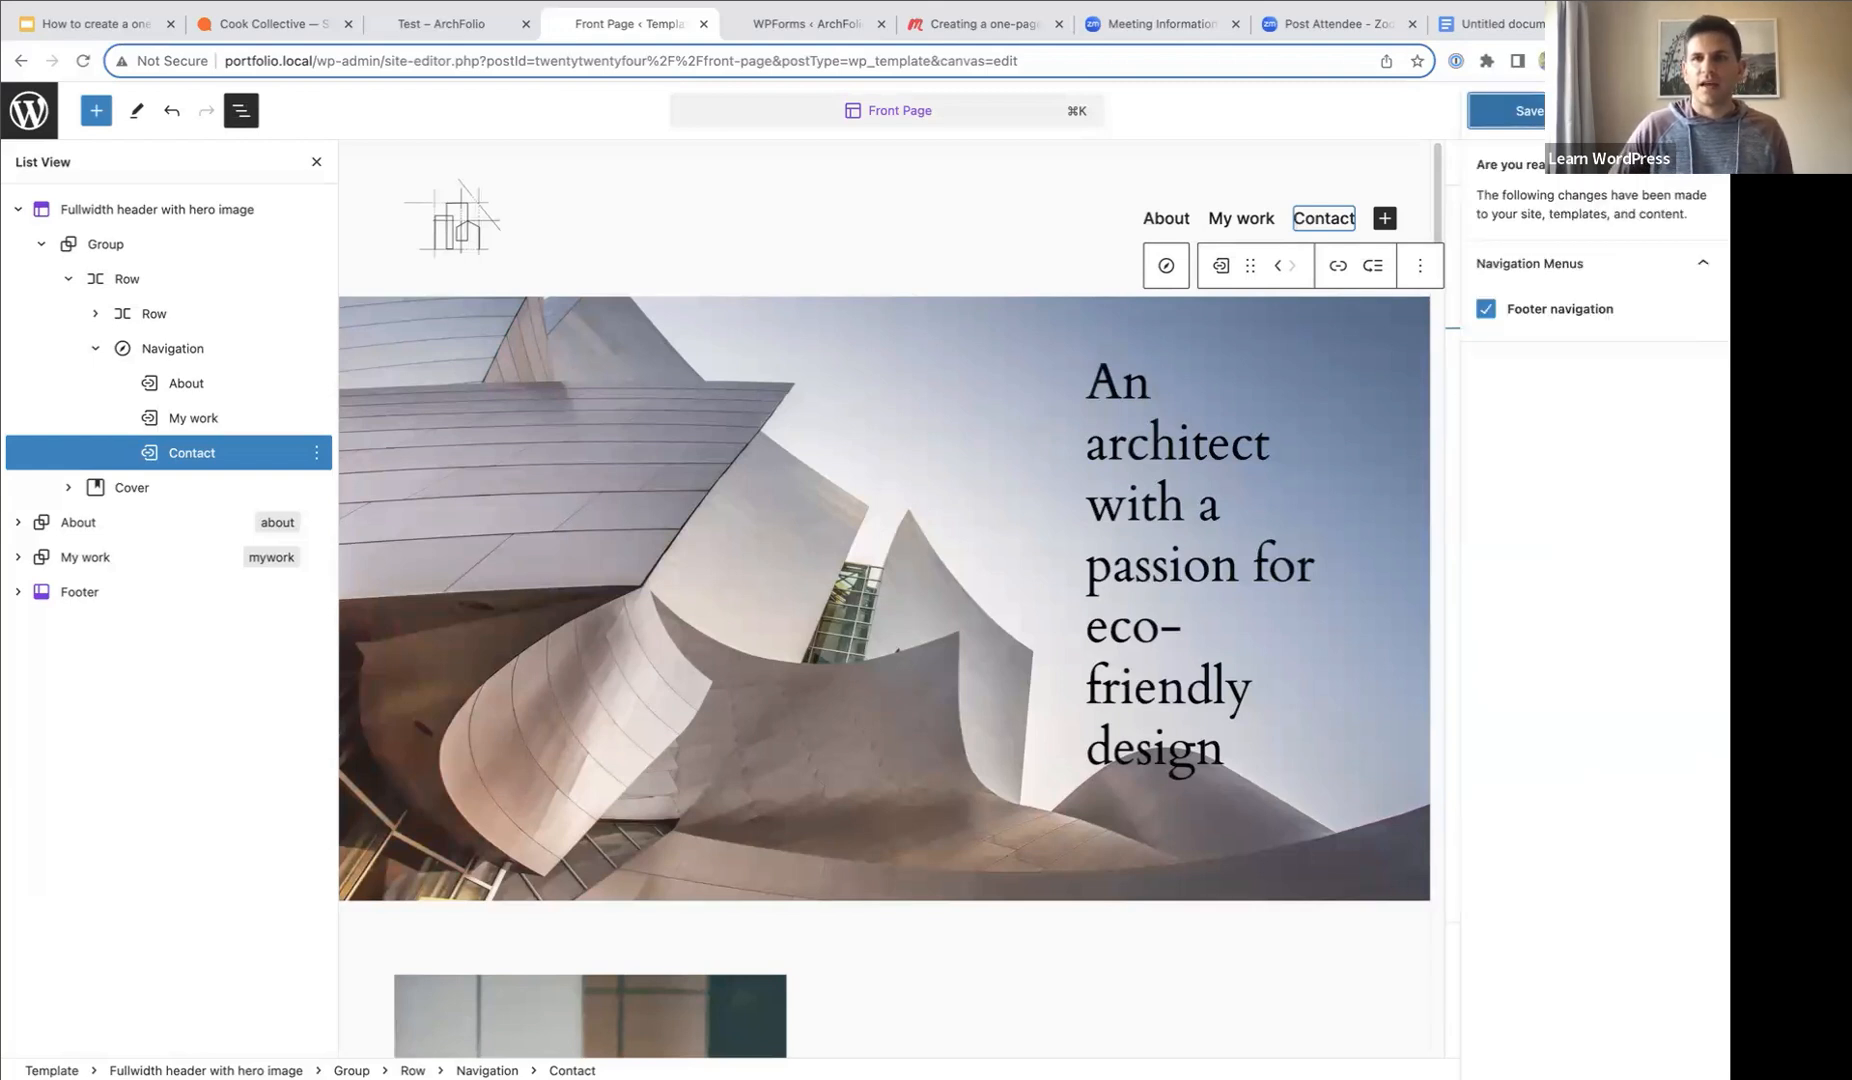
left_click(1528, 114)
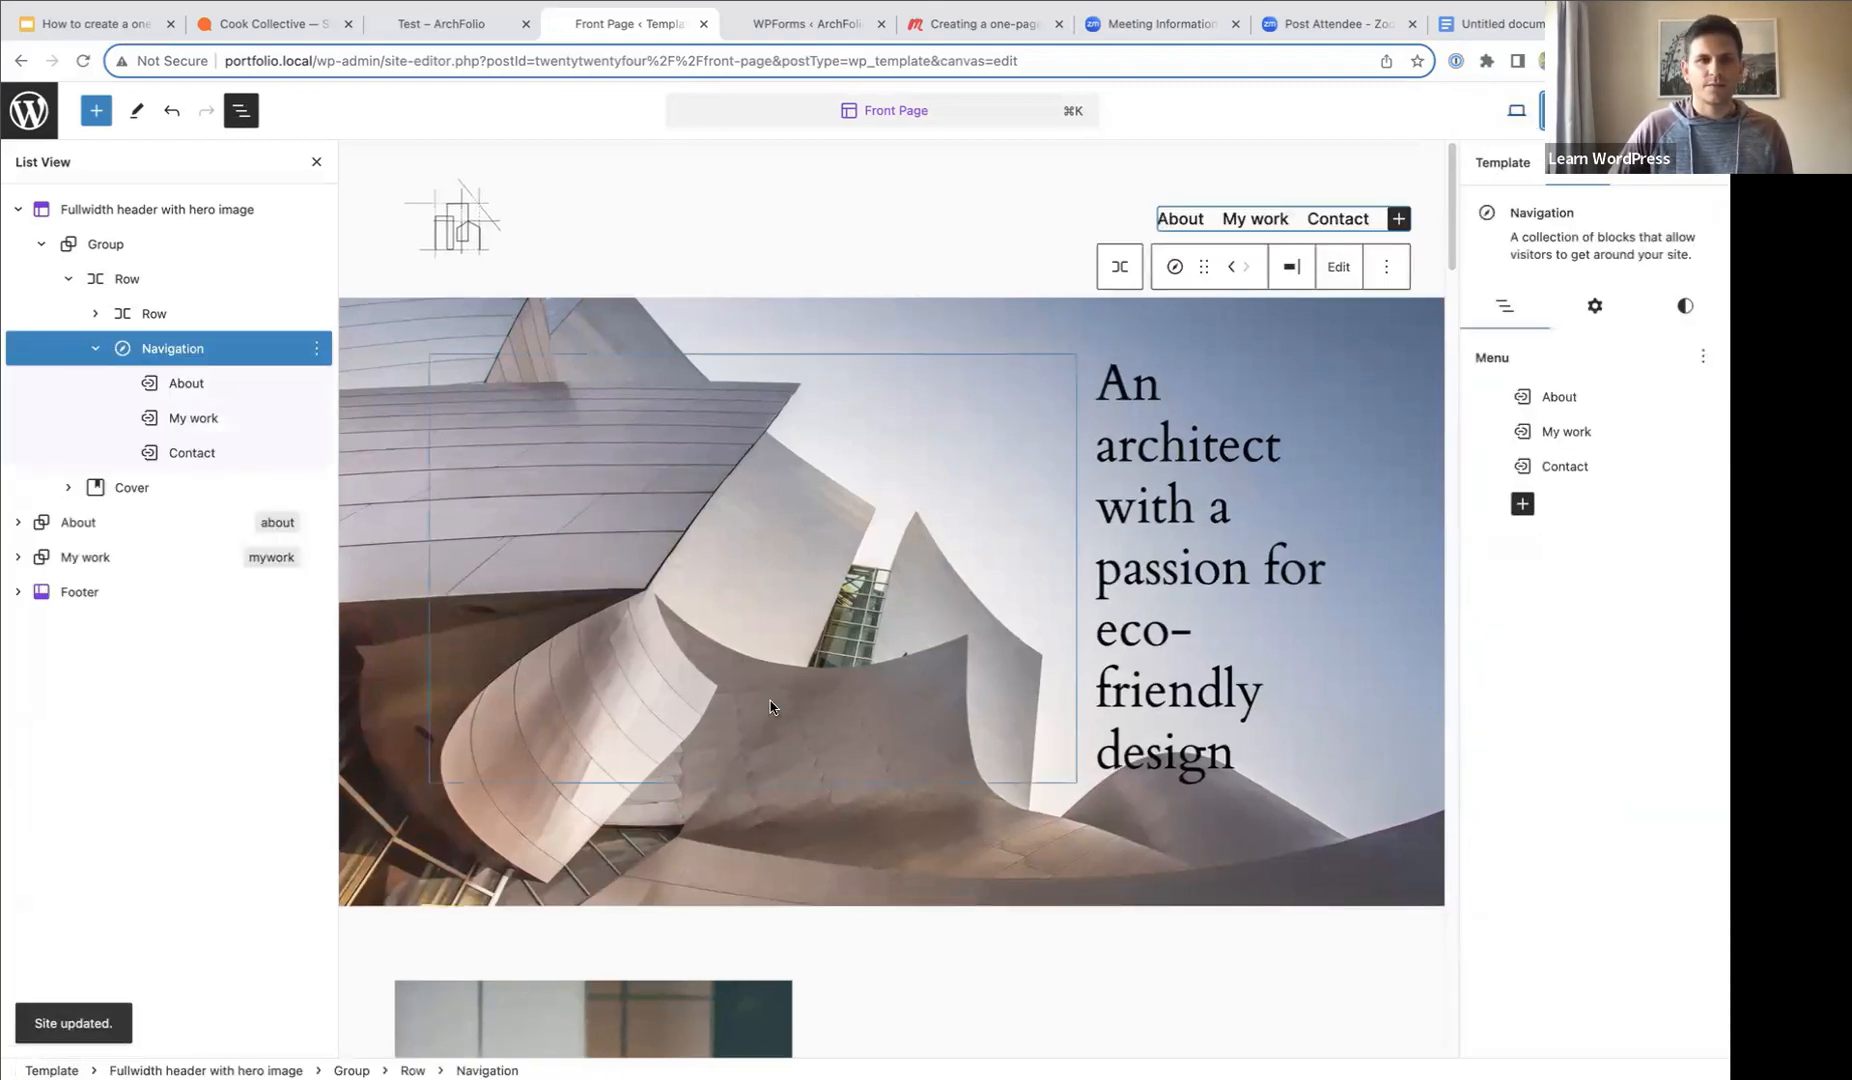
- Move the WPForms contact form block out of the My work group to the template's top level, just above the Footer
scroll(714, 655, "down", 20)
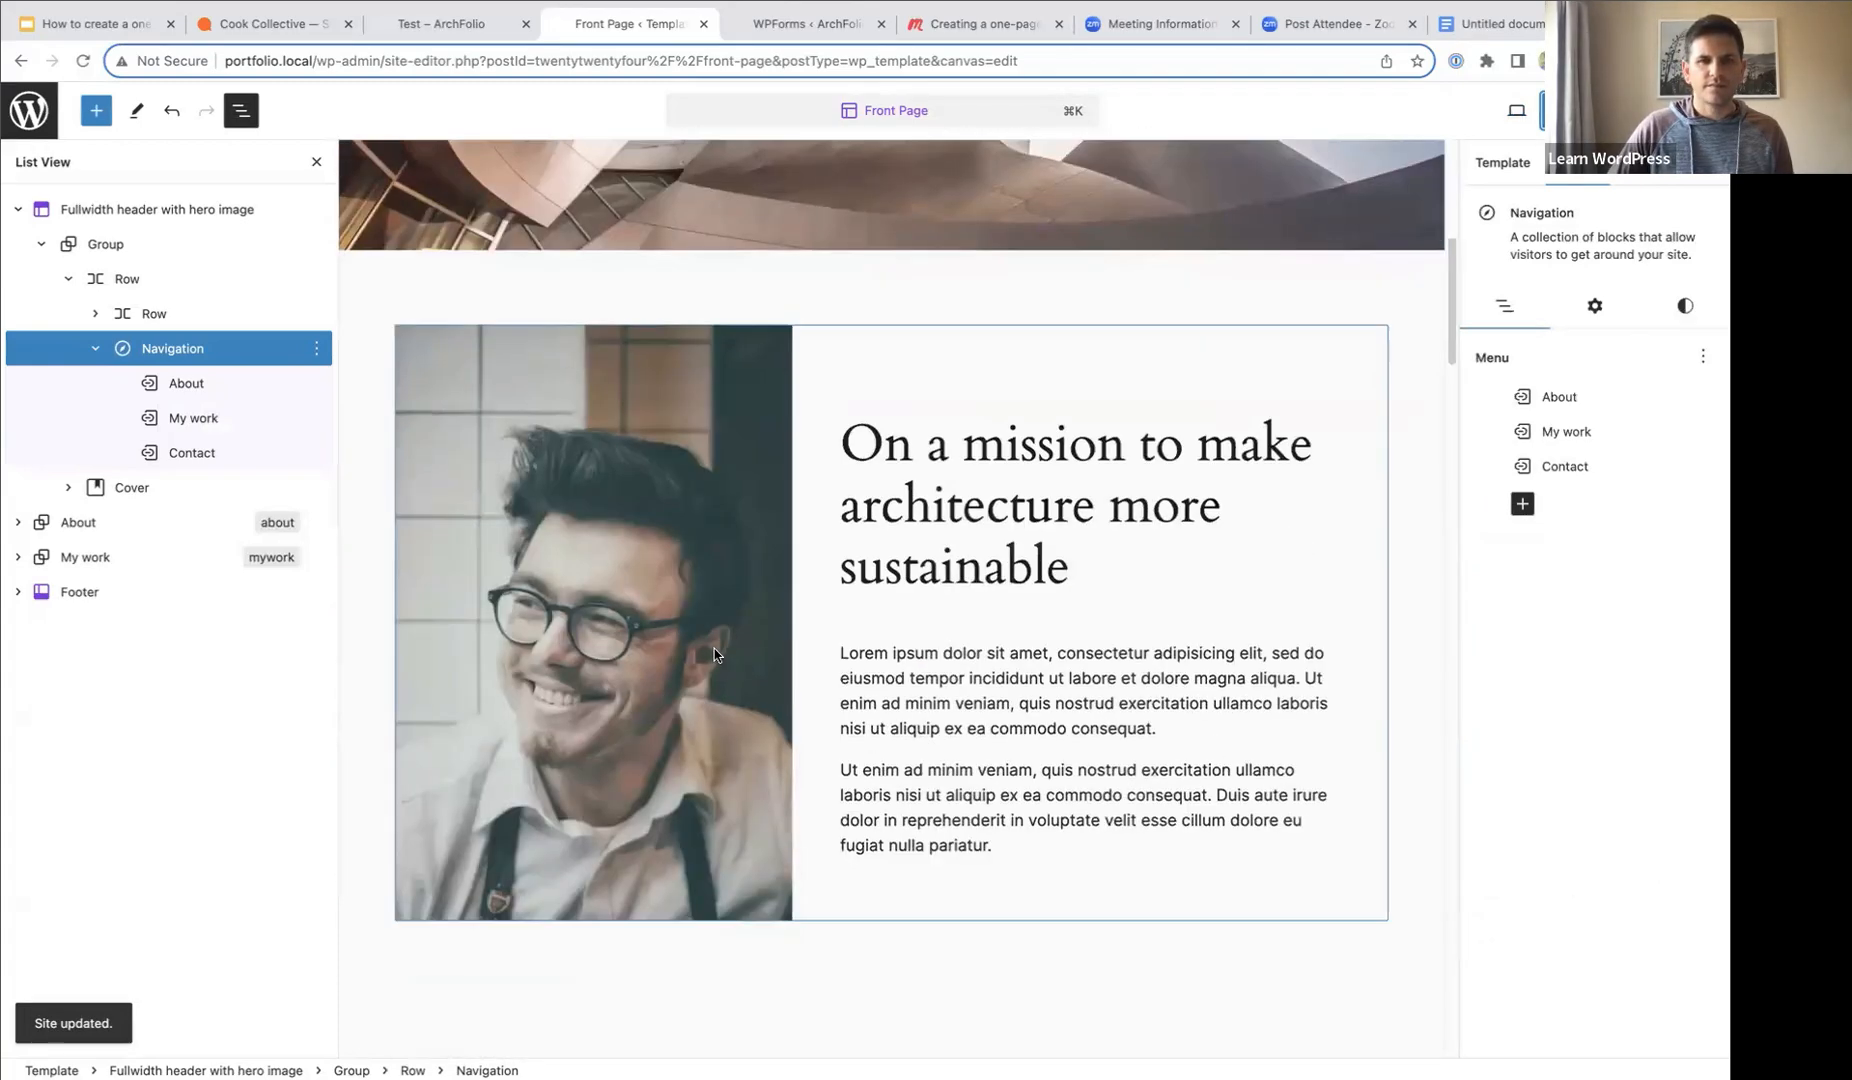
scroll(714, 650, "down", 15)
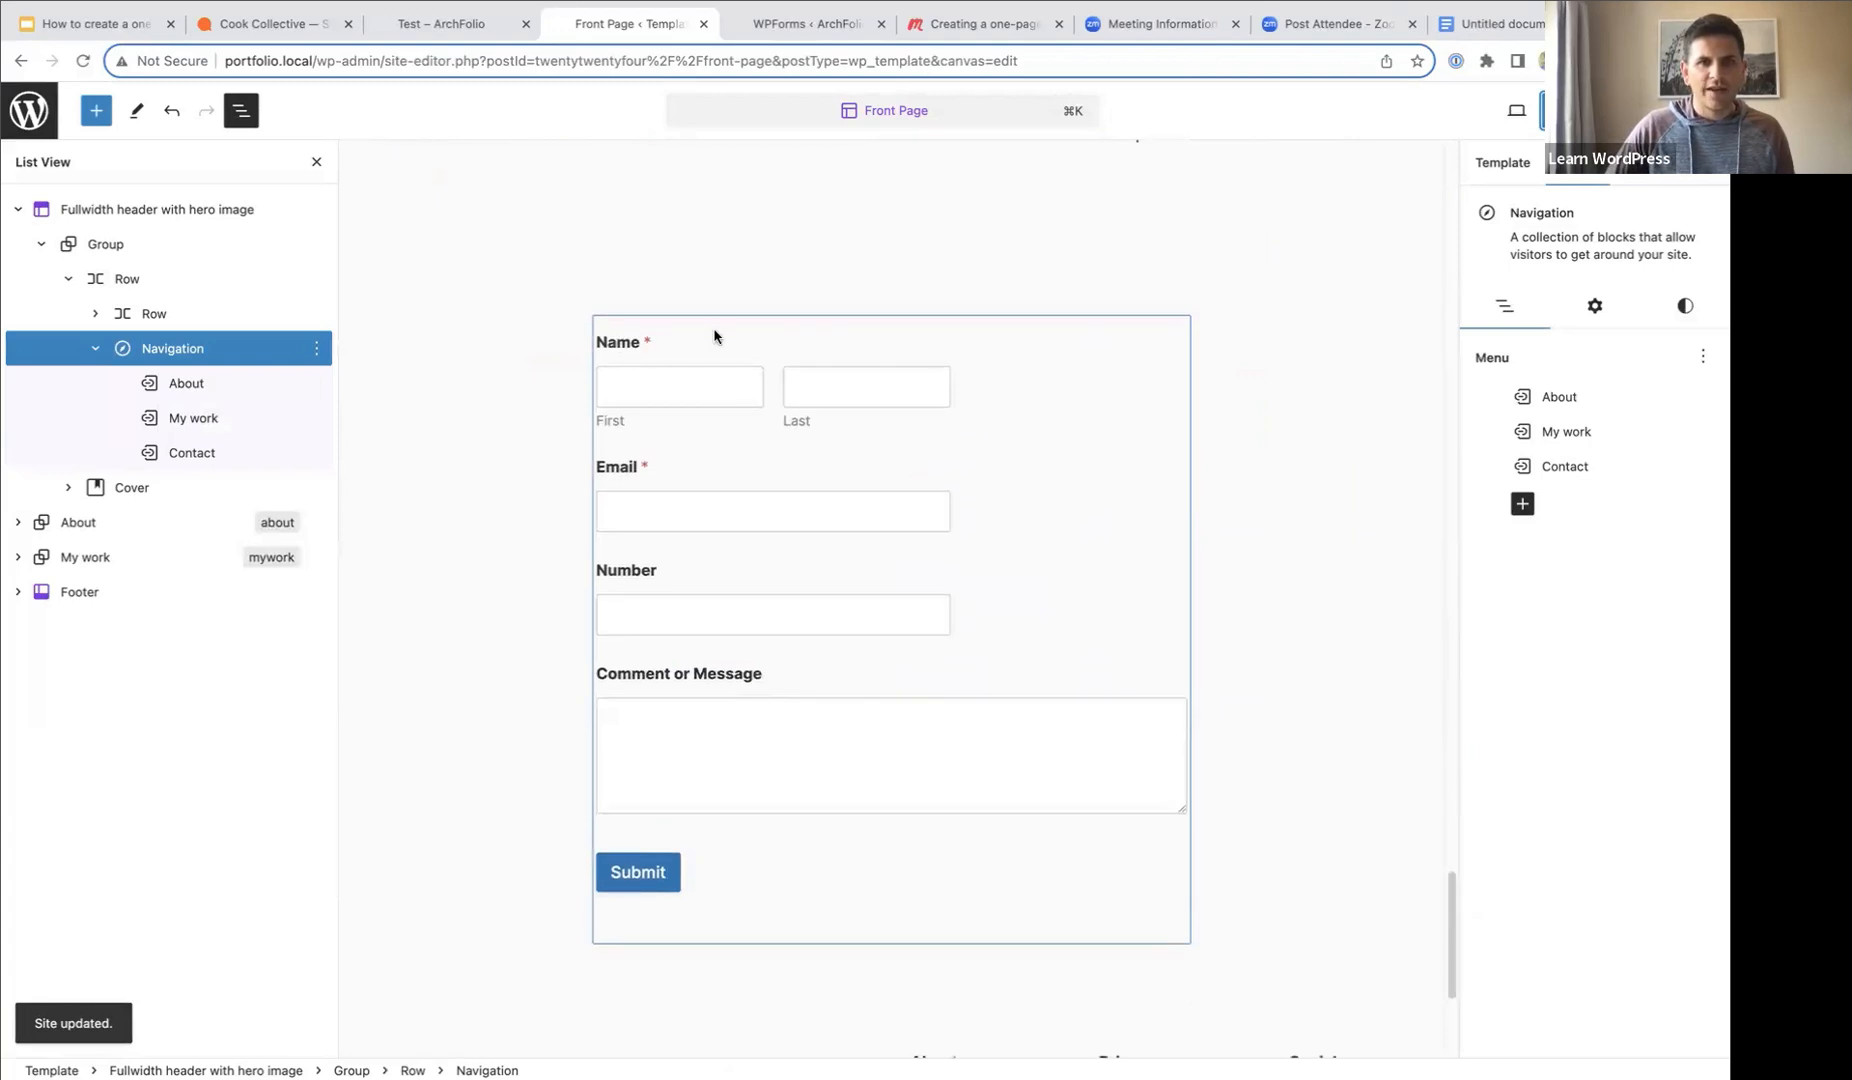
left_click(714, 330)
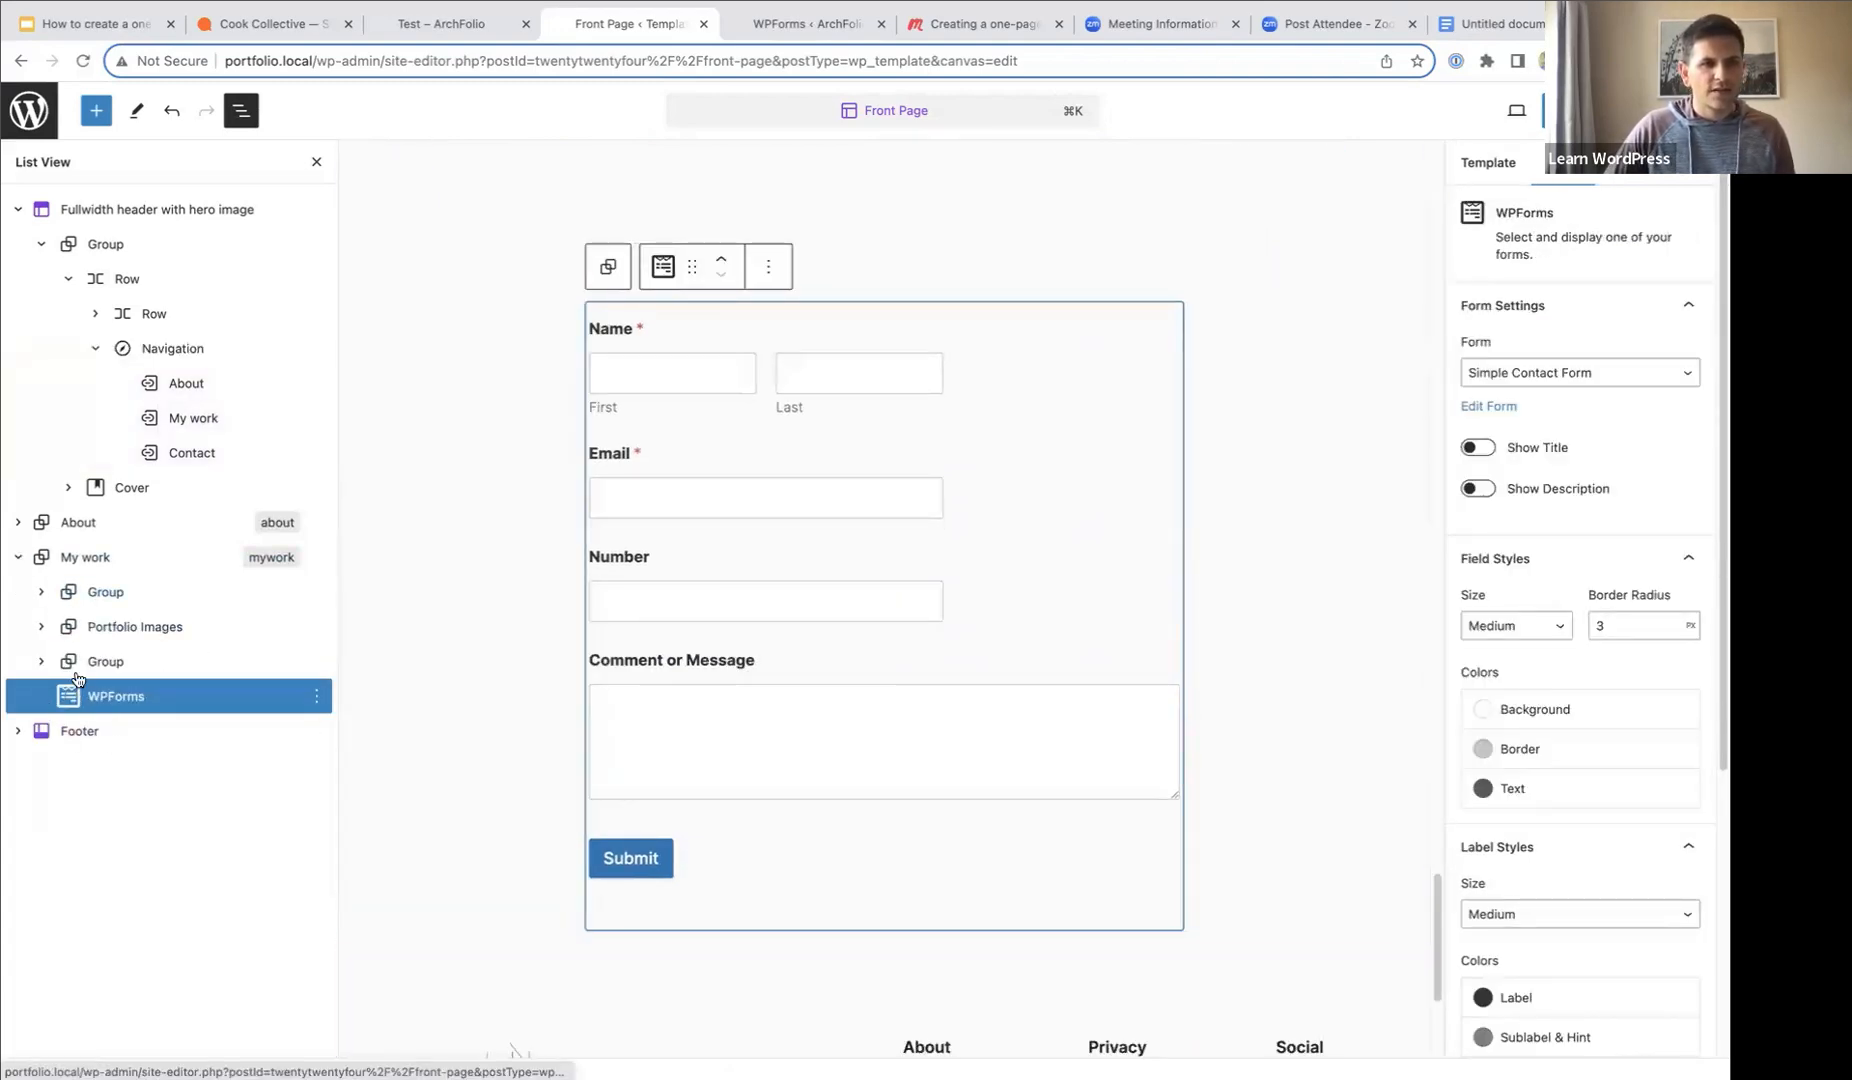
left_click(75, 663)
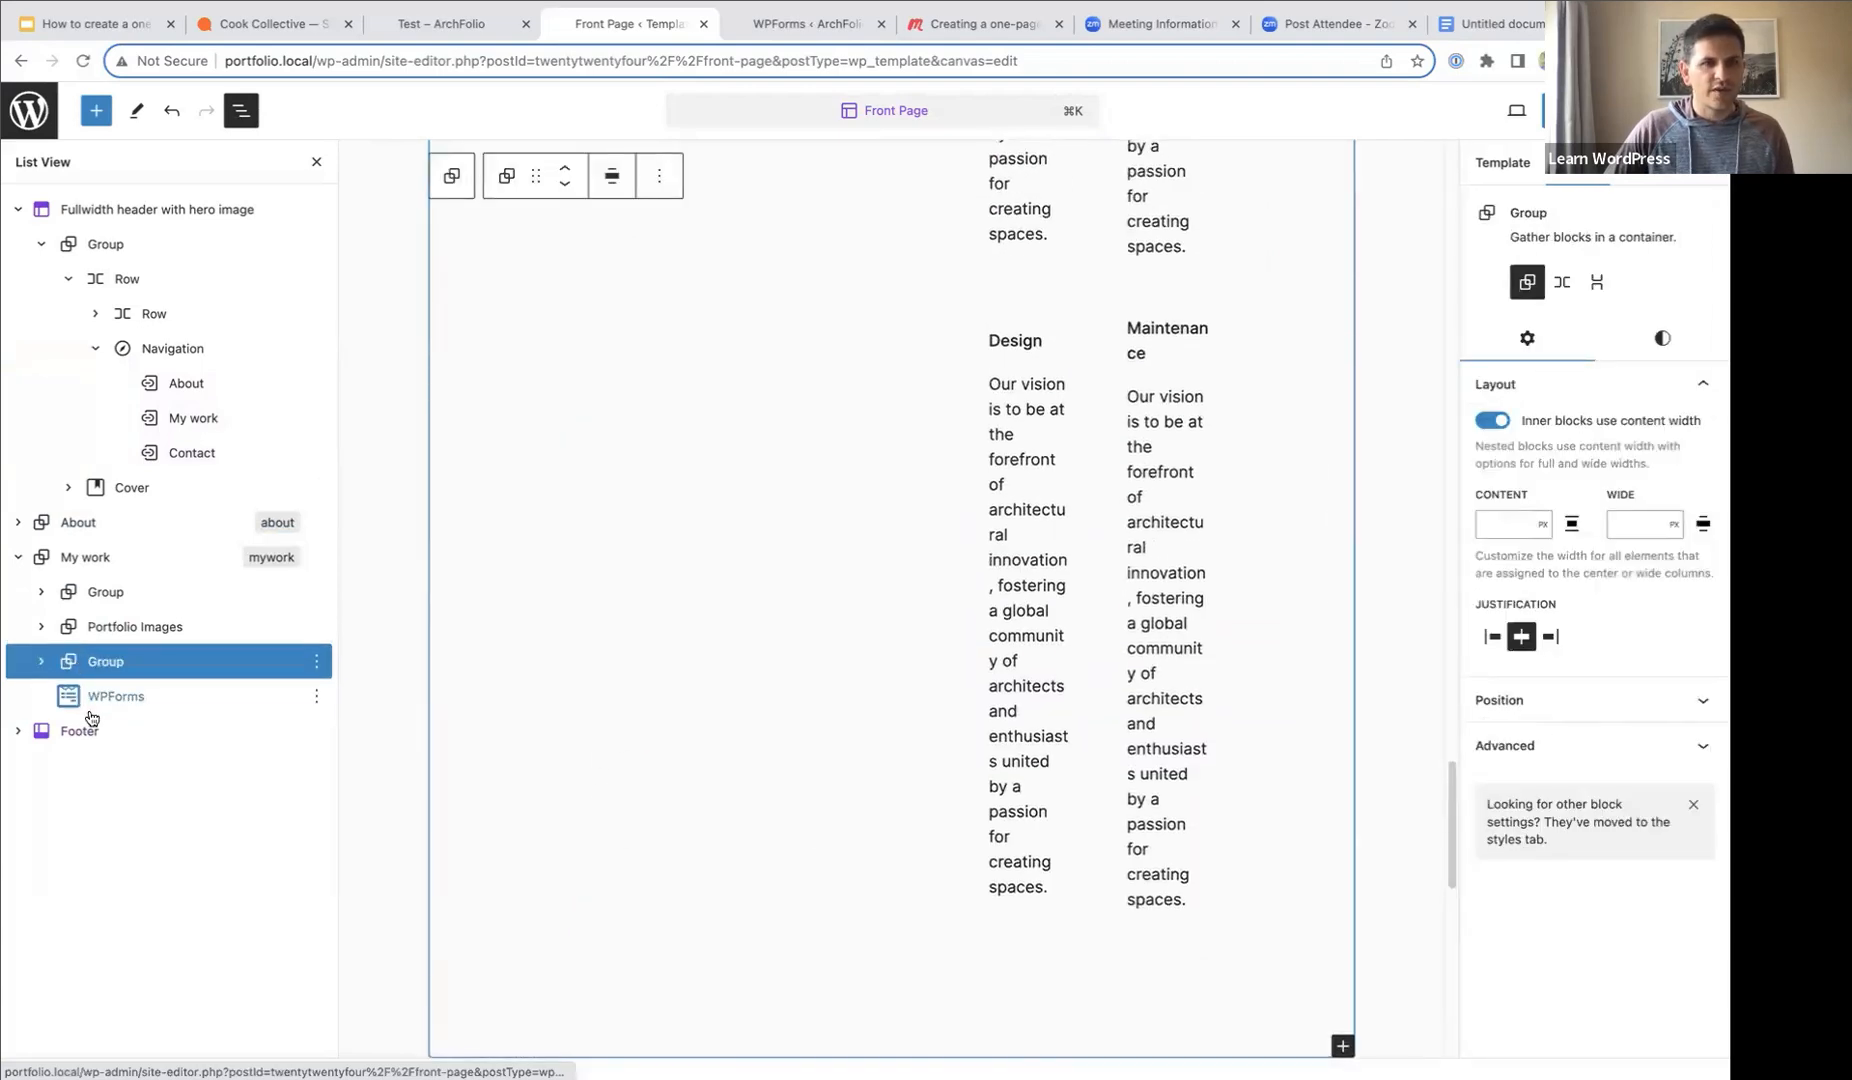
left_click(140, 700)
left_click_drag(143, 702, 125, 716)
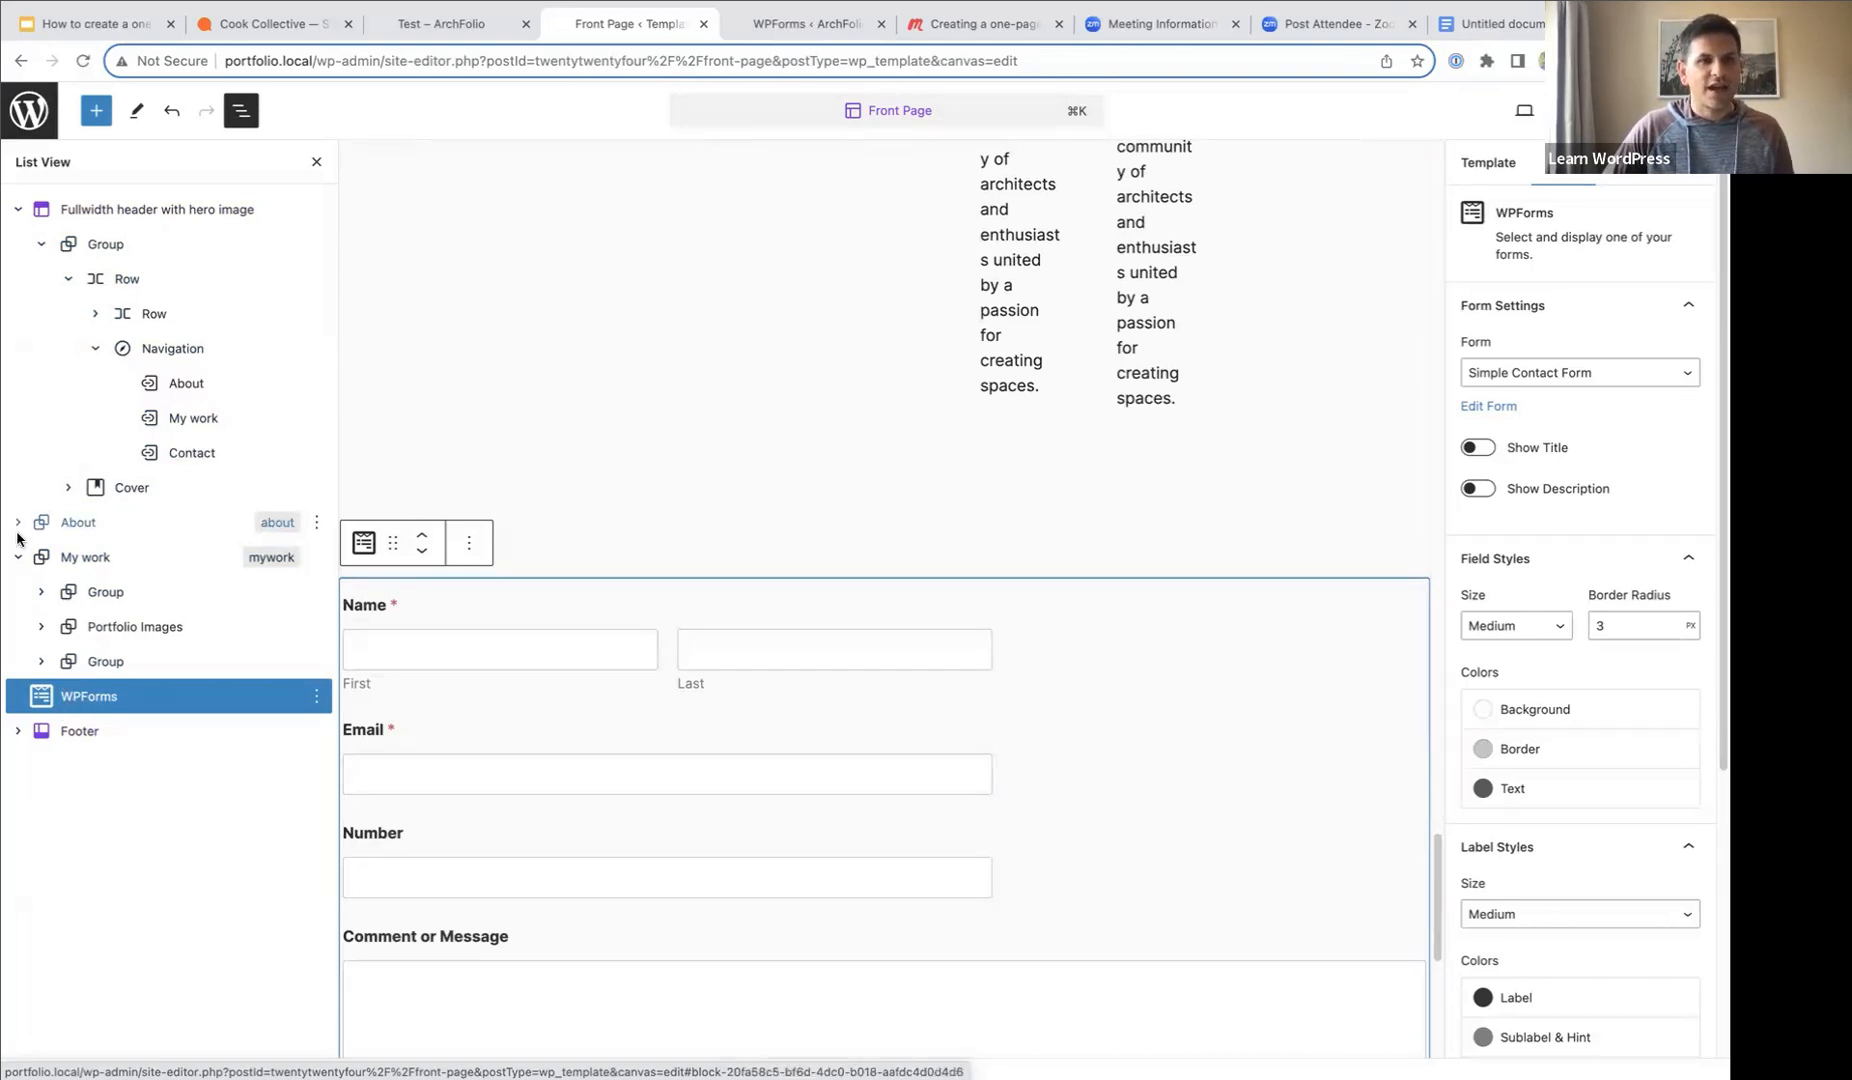
- Wrap the WPForms contact form block above the Footer in its own Group
left_click(18, 557)
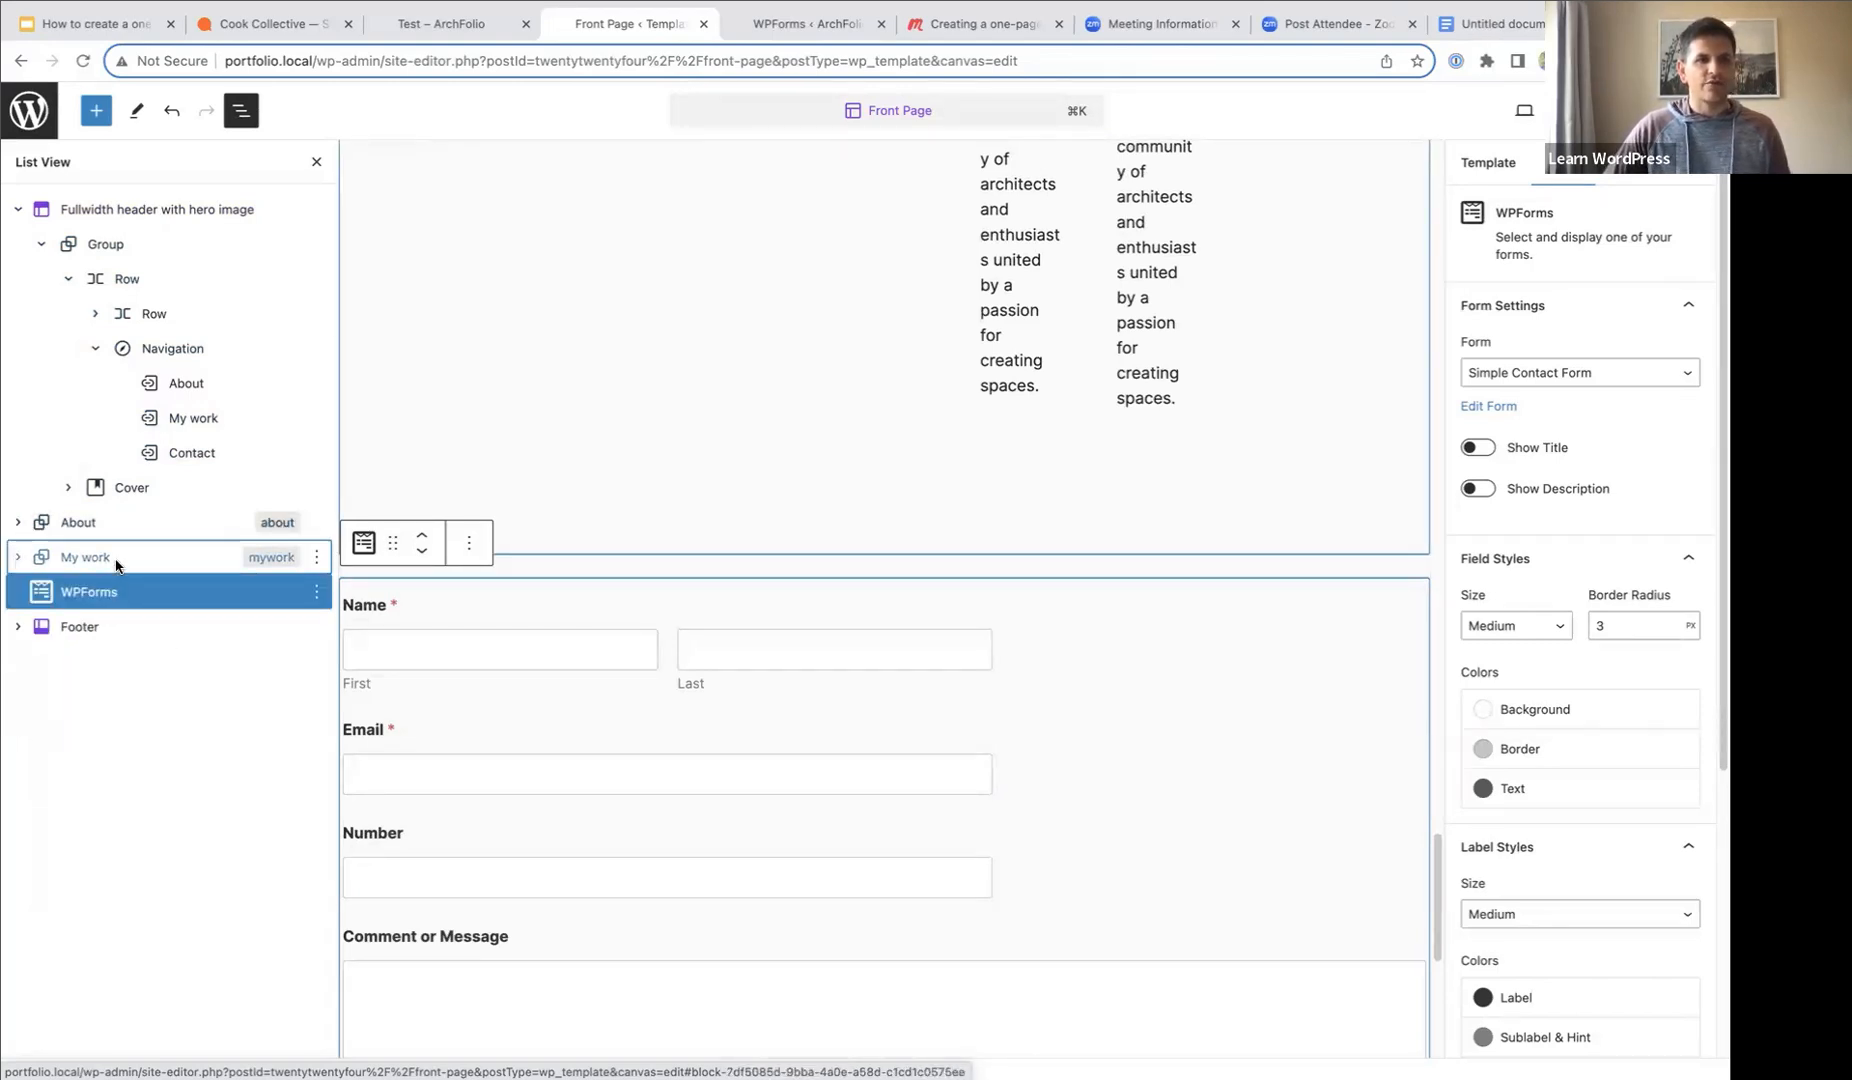
left_click(116, 561)
left_click(109, 590)
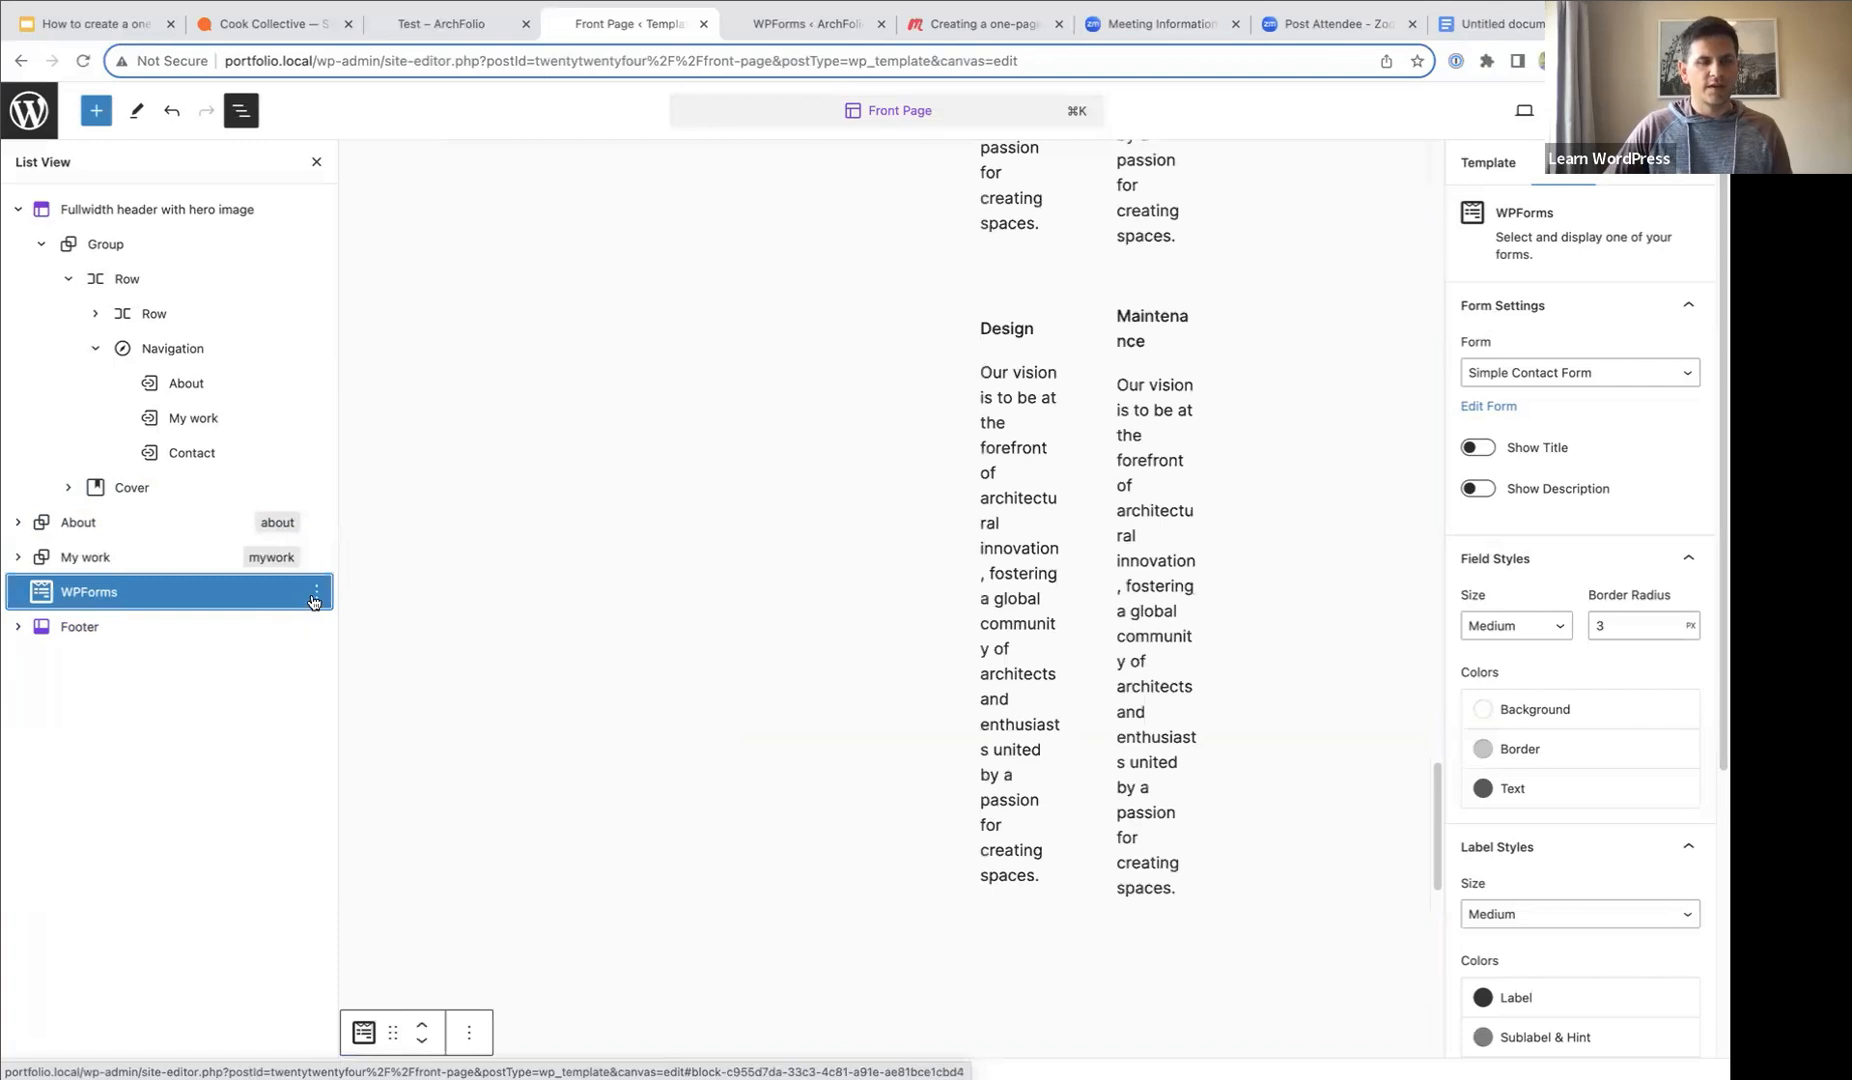
left_click(316, 593)
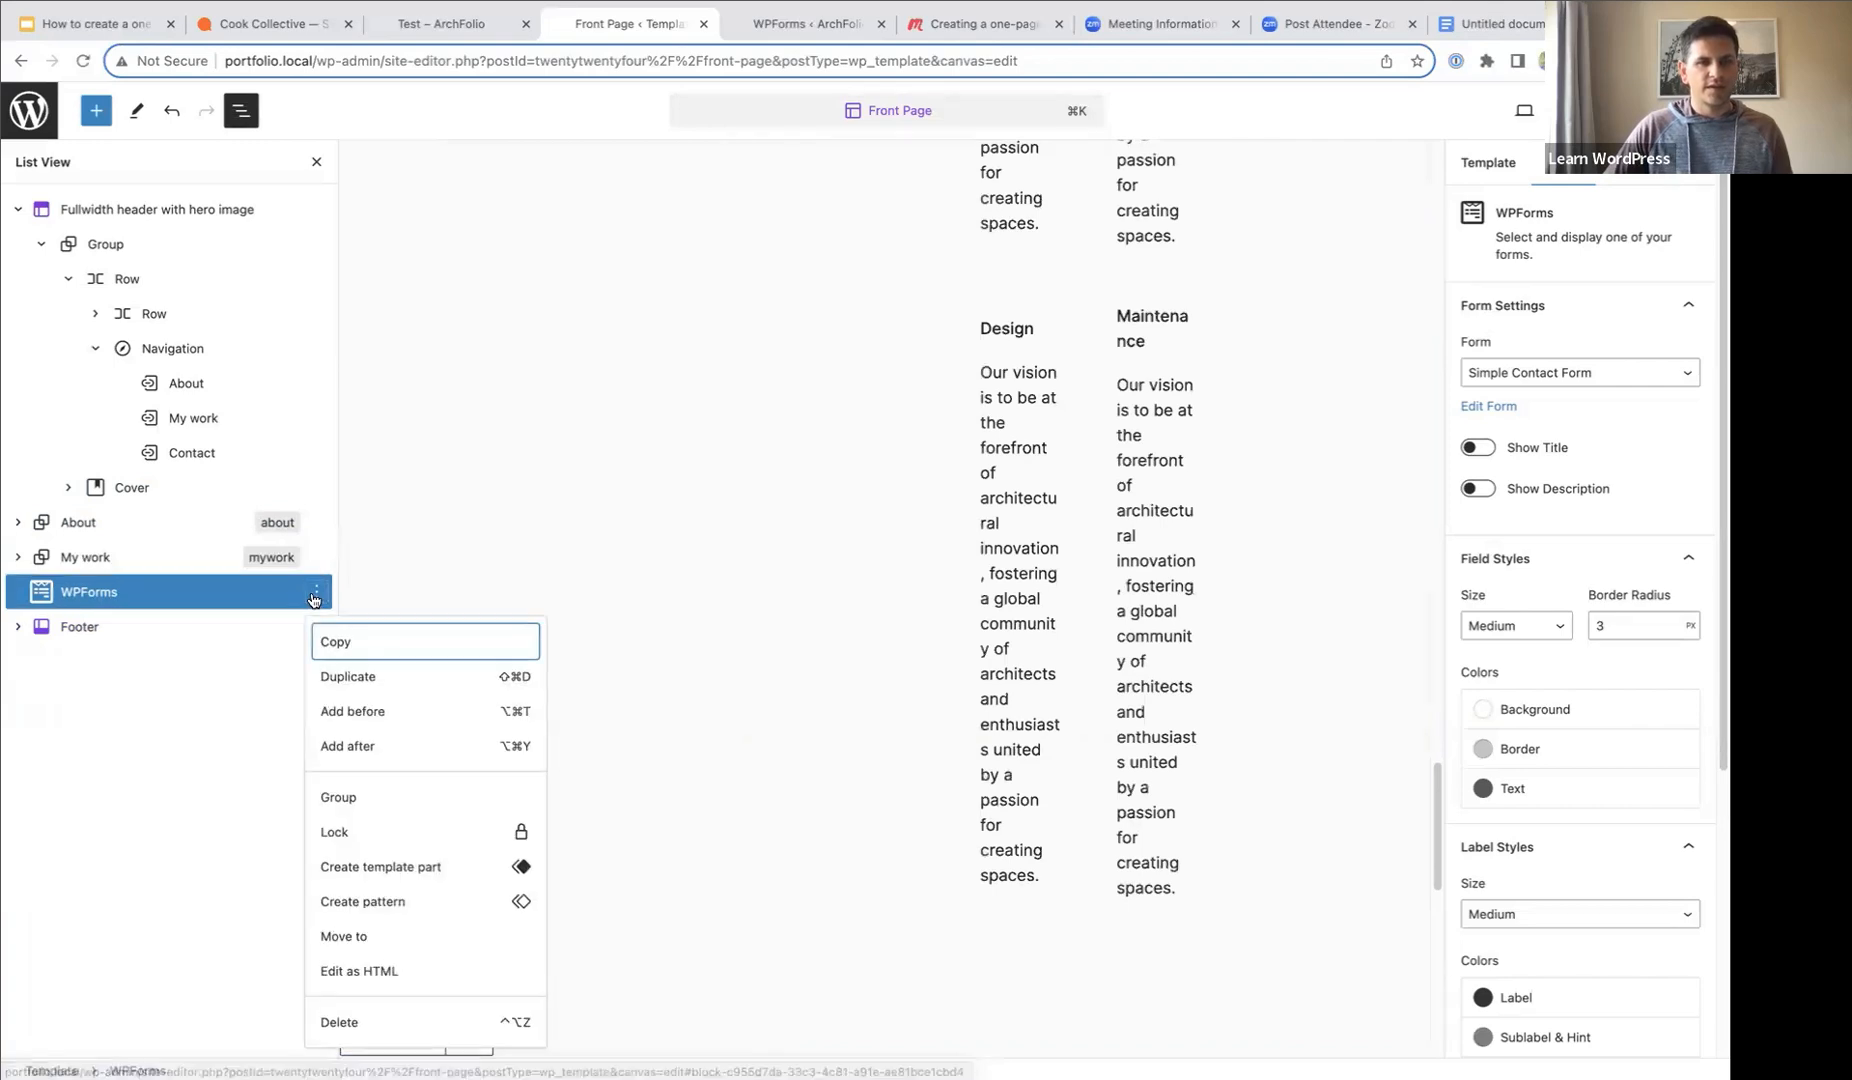
left_click(340, 797)
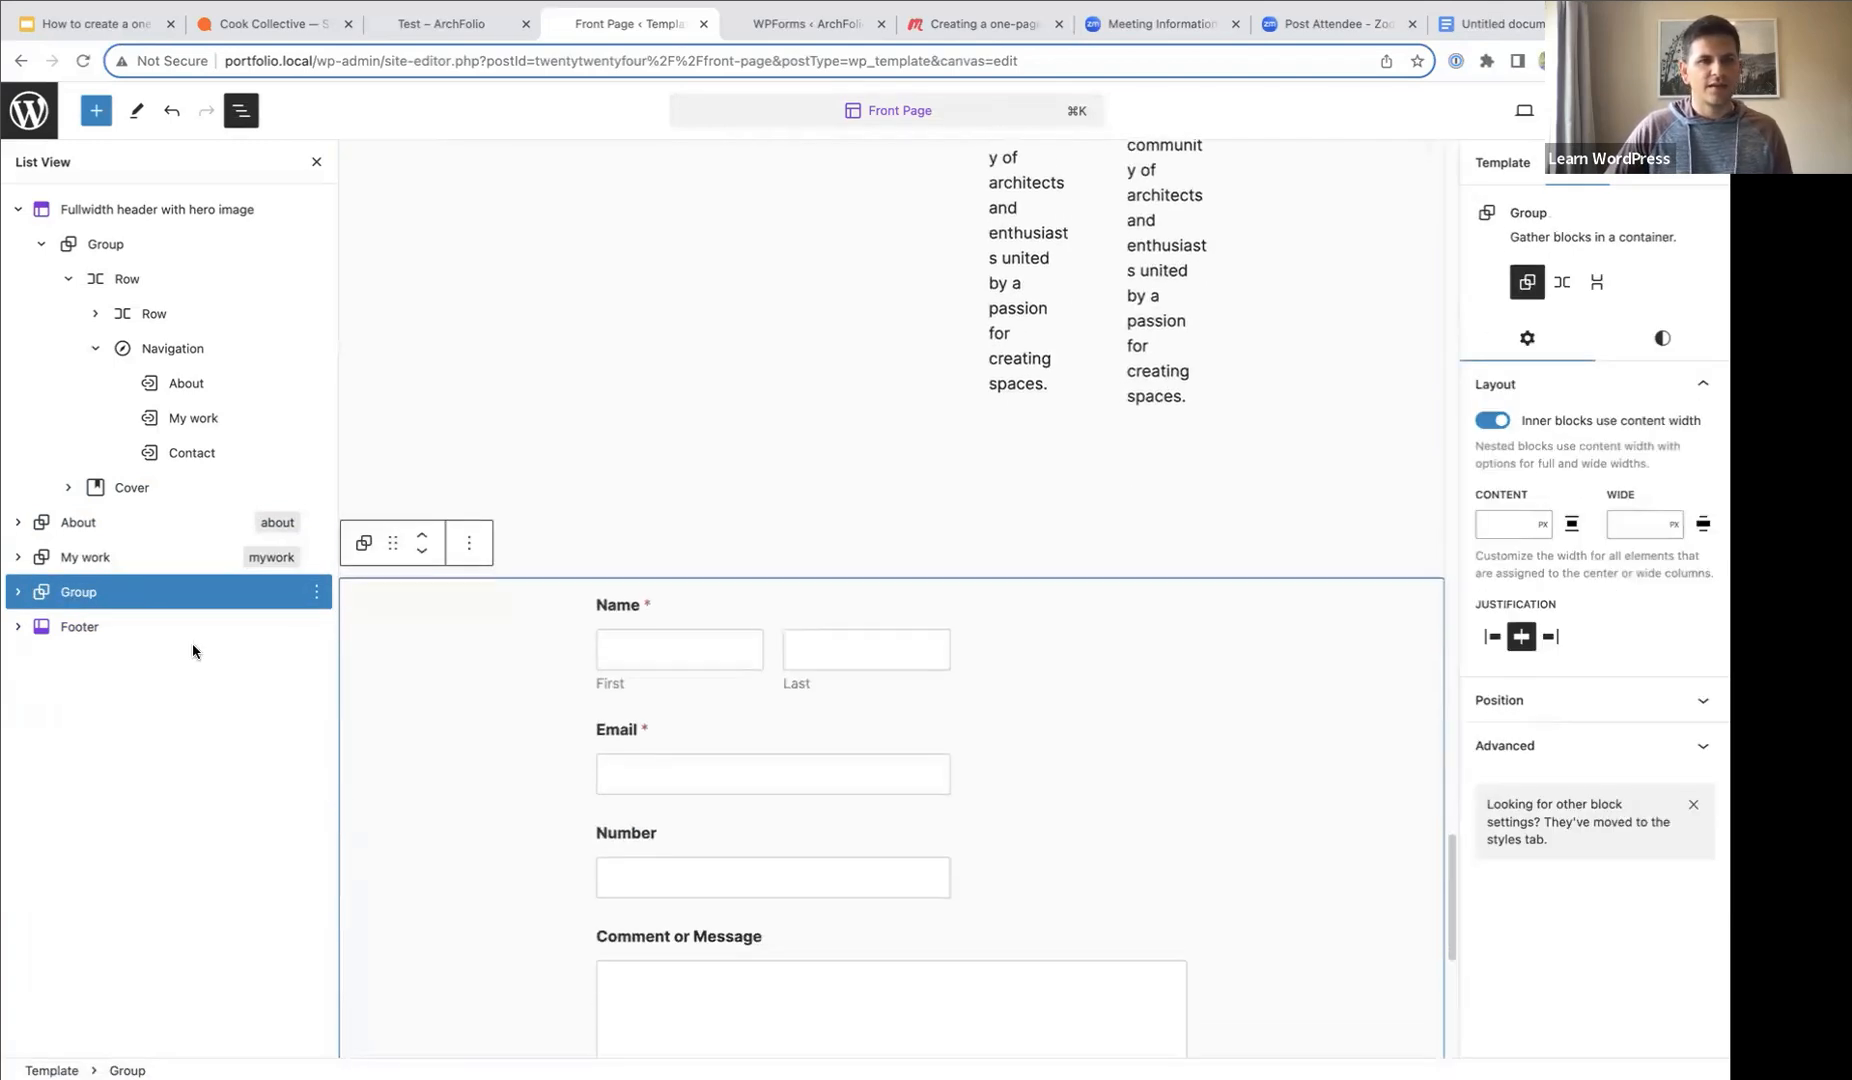
- Rename the new group around the contact form to "Contact"
left_click(316, 592)
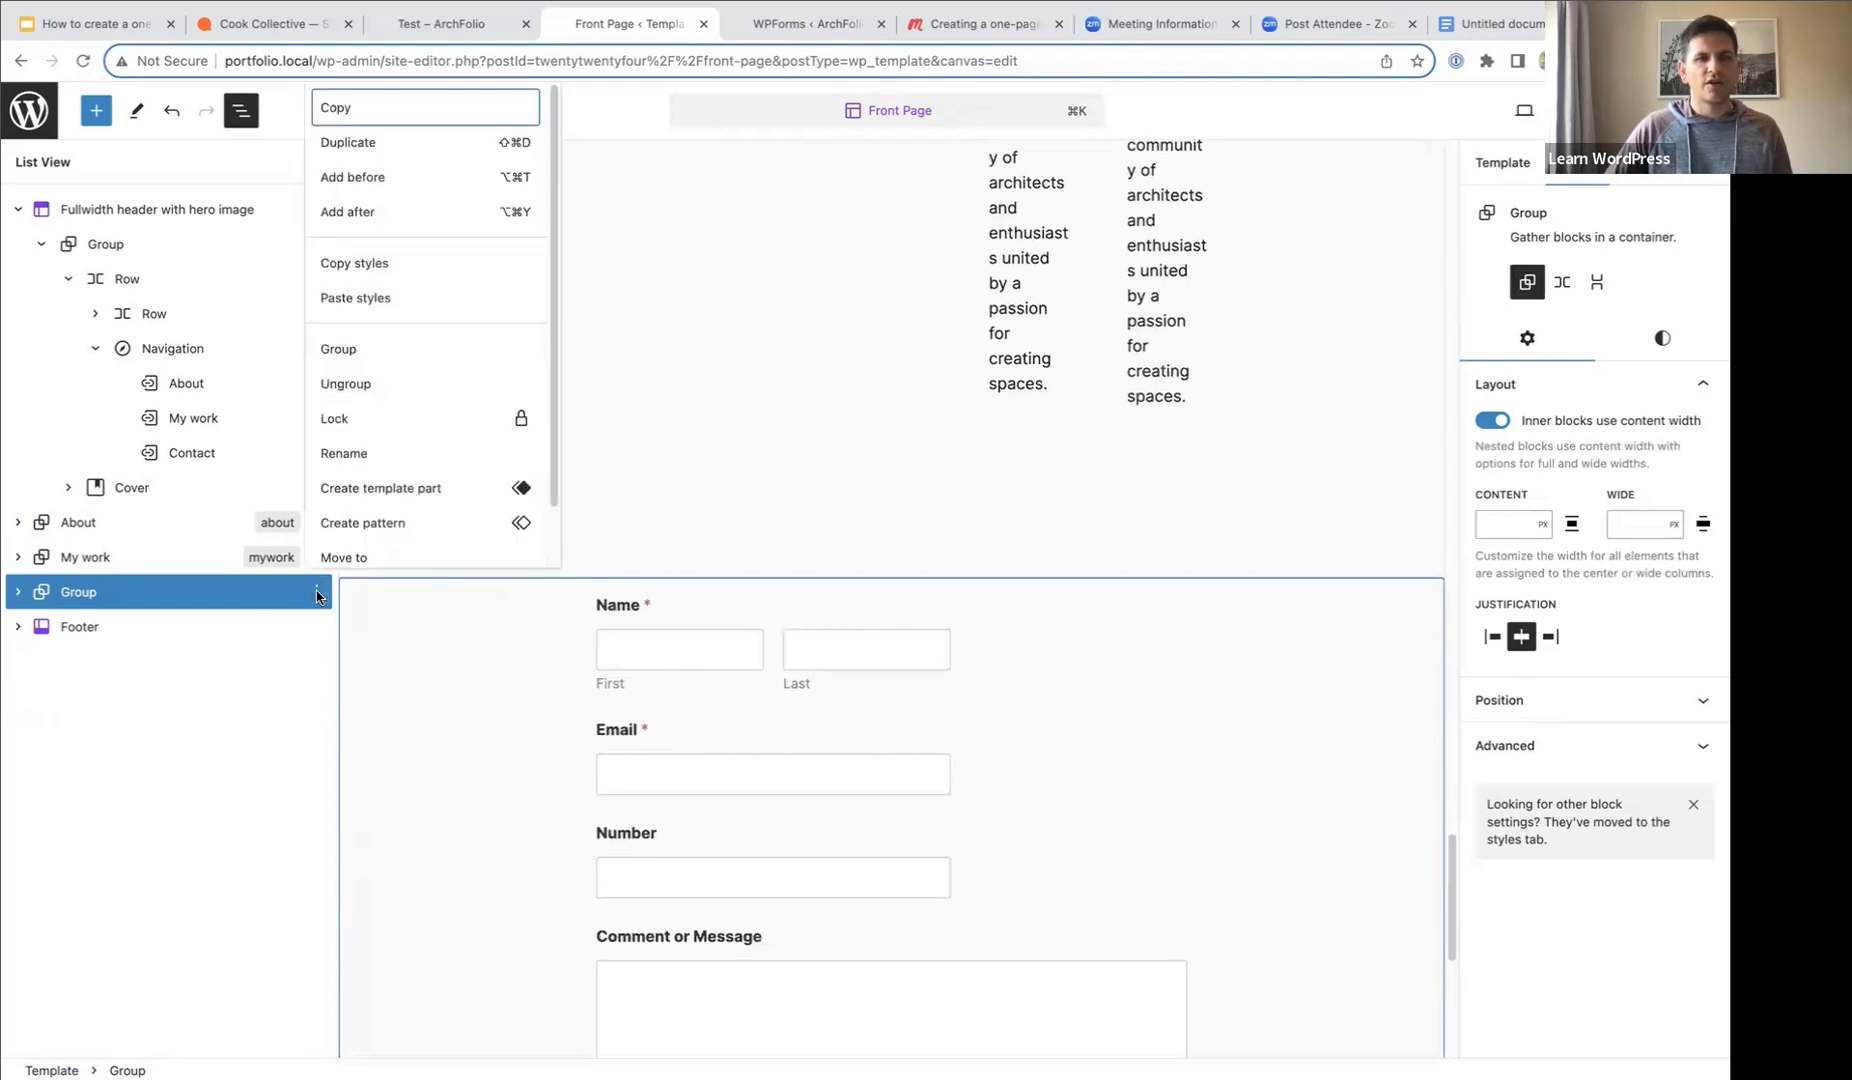
left_click(343, 453)
type("Contact")
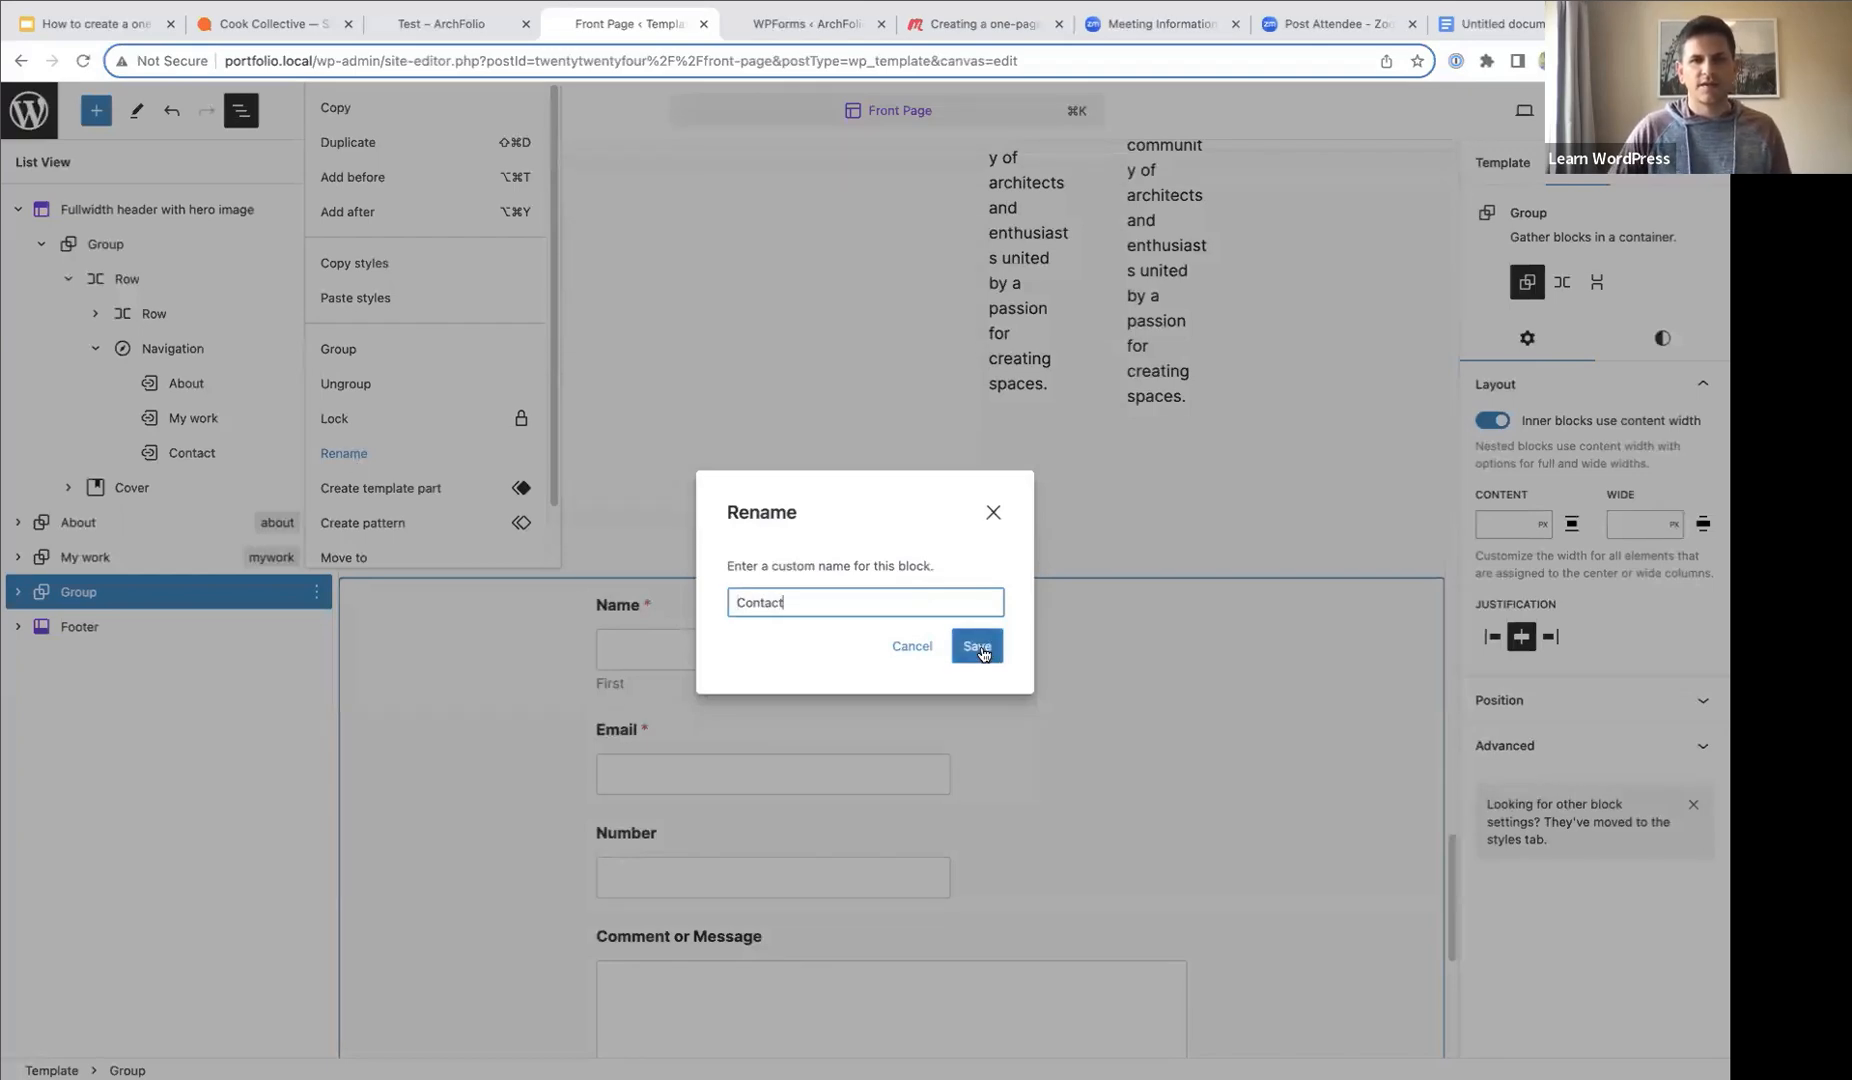
left_click(978, 648)
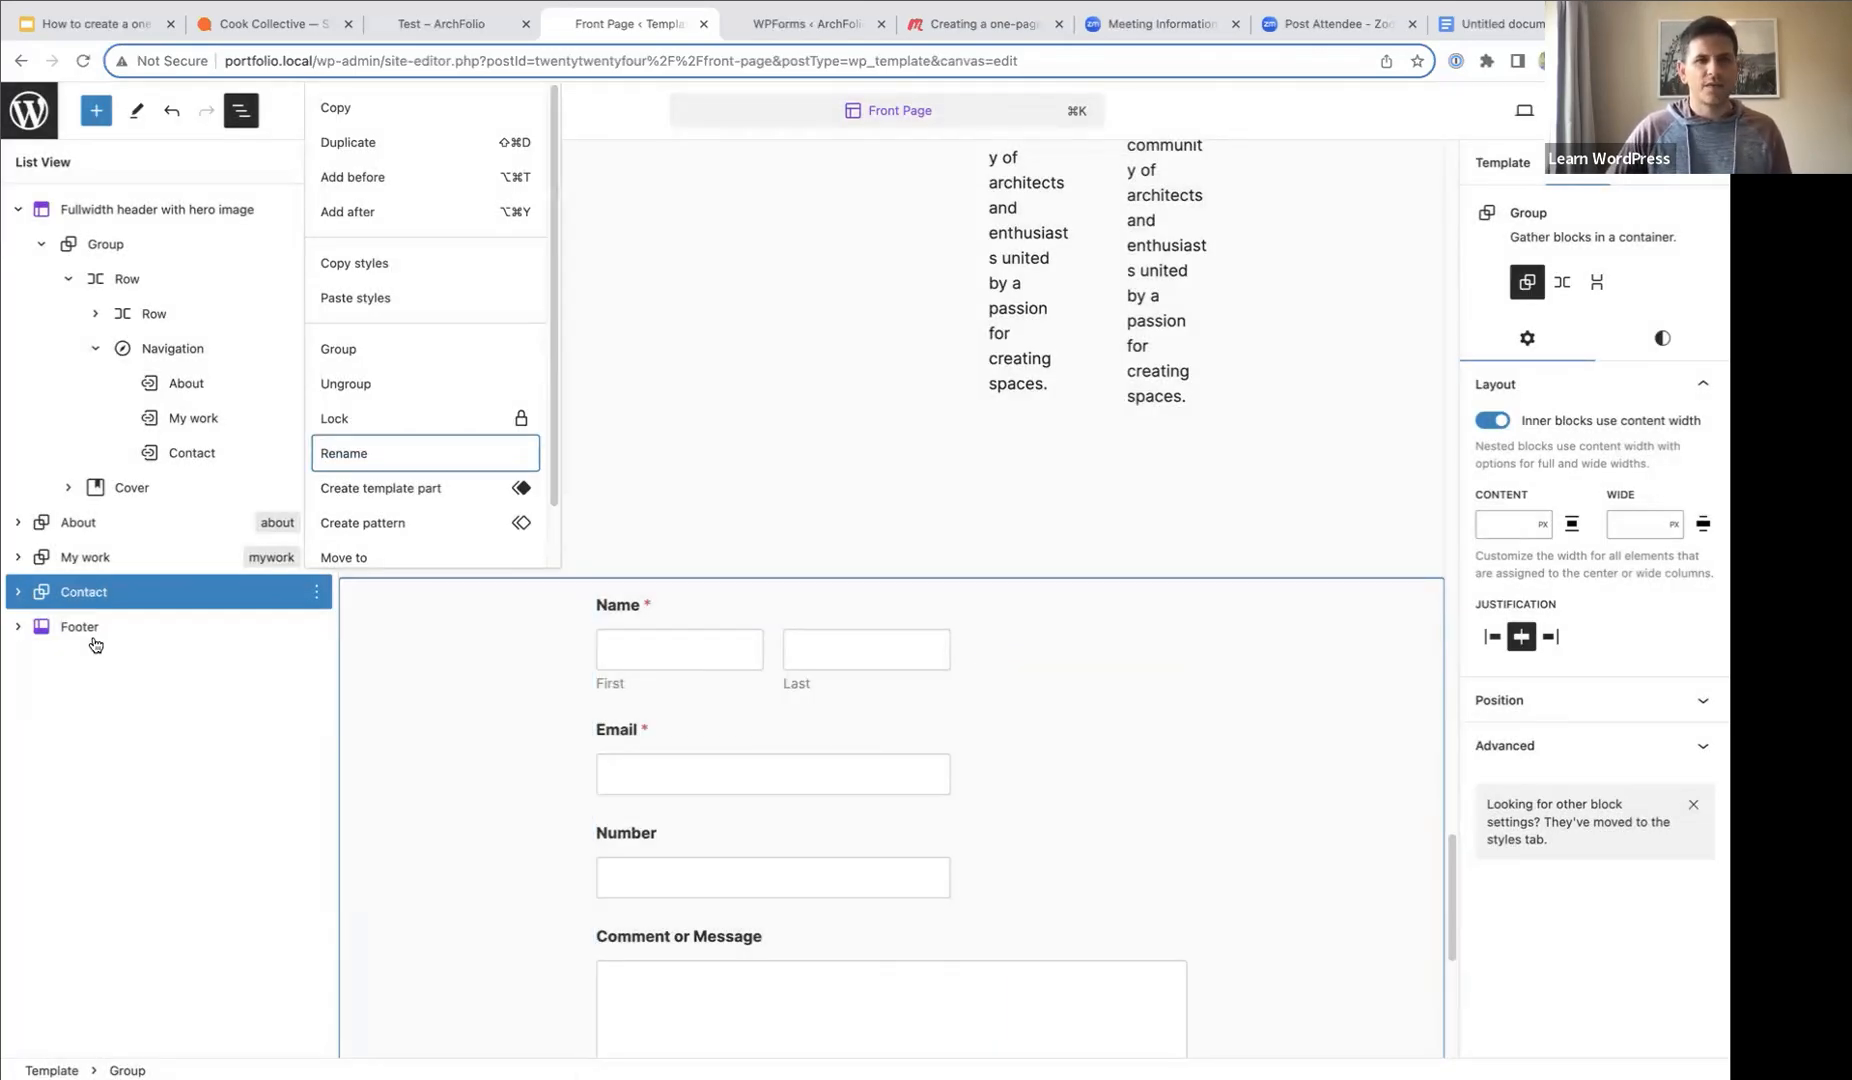
- Set the HTML anchor of the Contact group to "contact" and save the site changes
left_click(114, 600)
scroll(1312, 345, "up", 8)
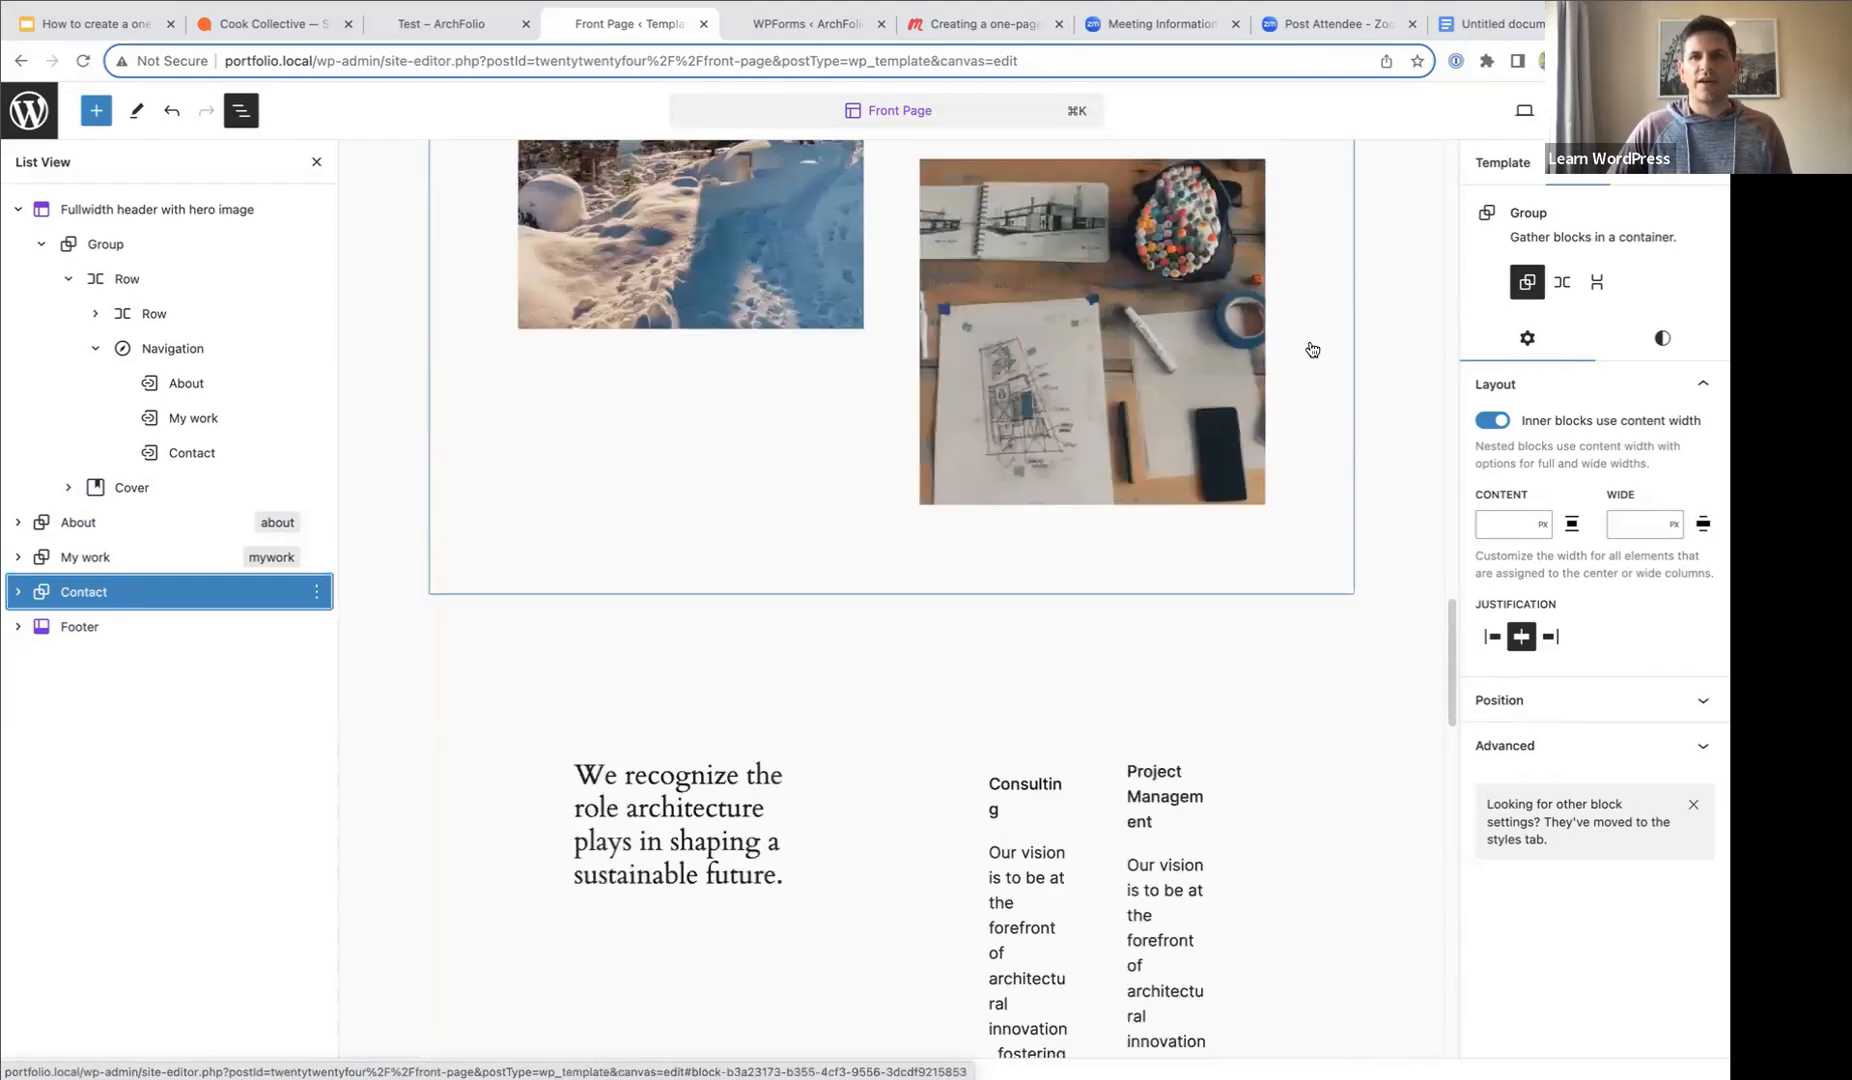
scroll(1312, 349, "up", 10)
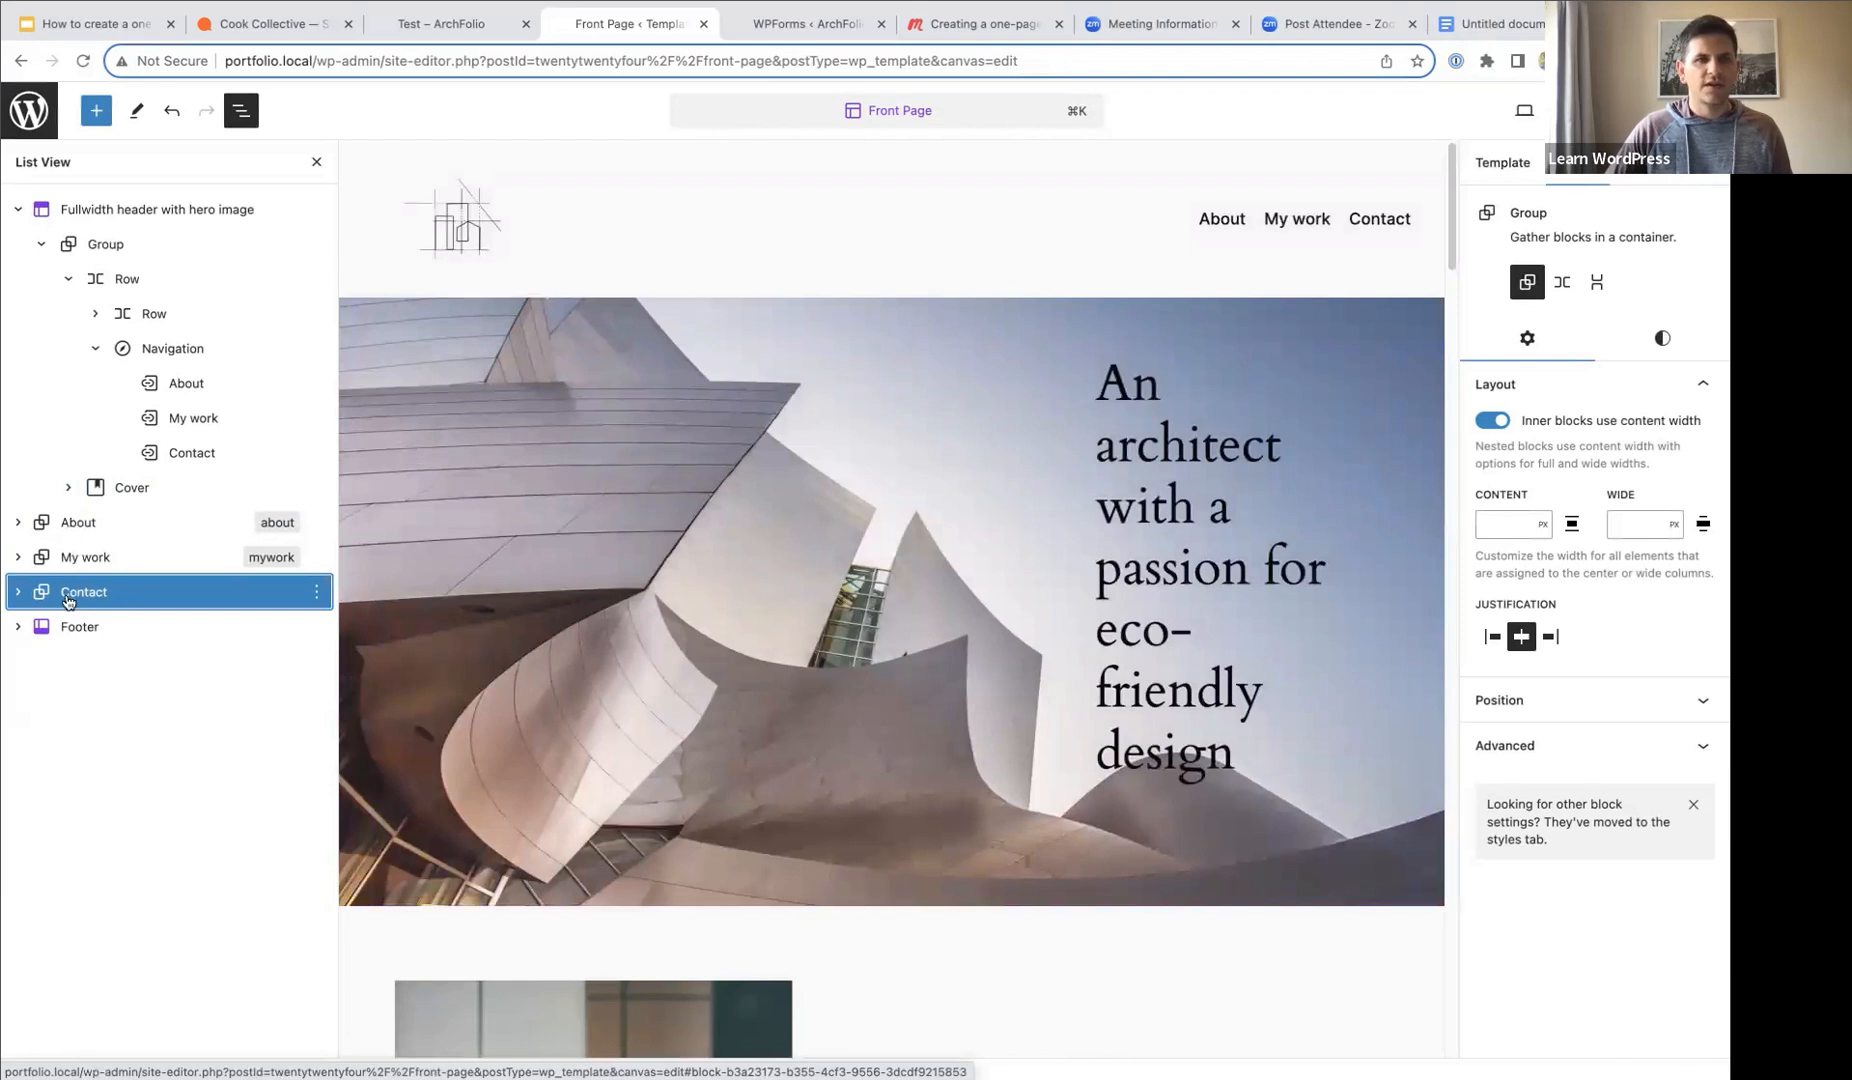
left_click(1545, 745)
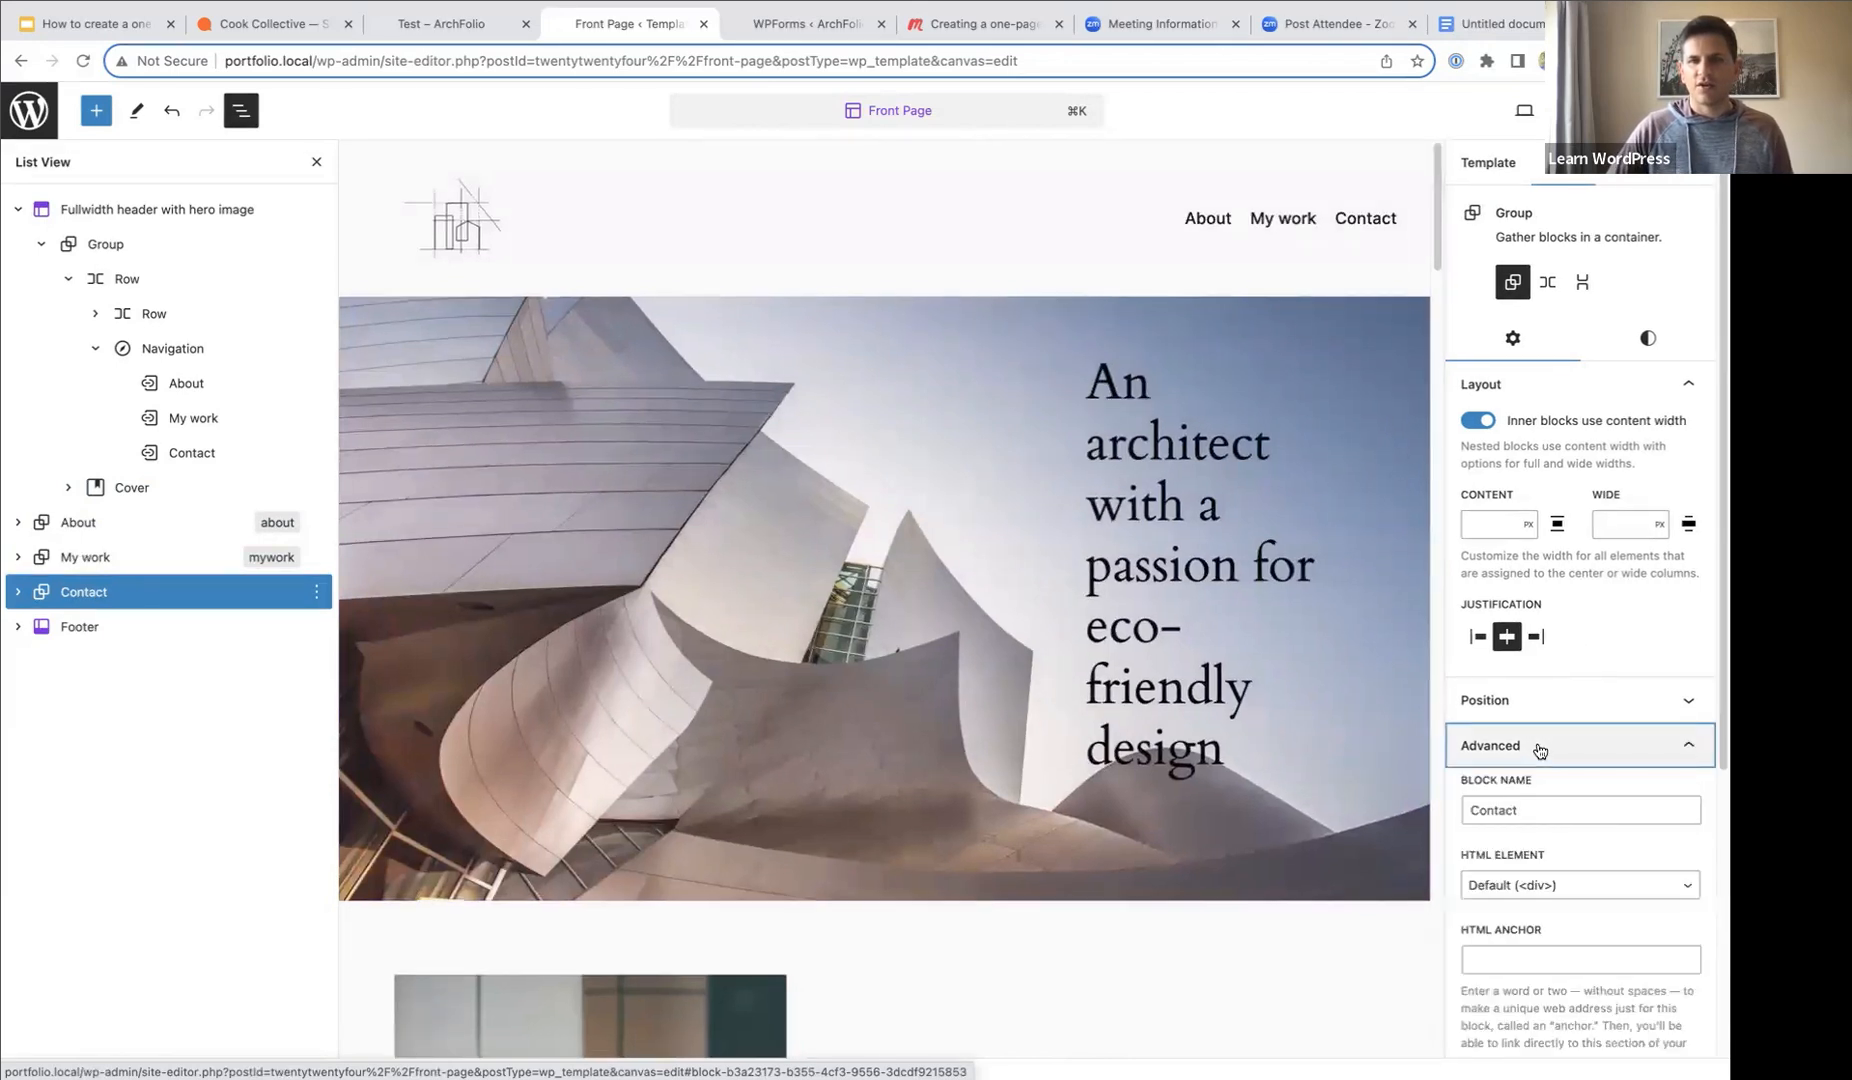
scroll(1567, 770, "down", 4)
left_click(1489, 592)
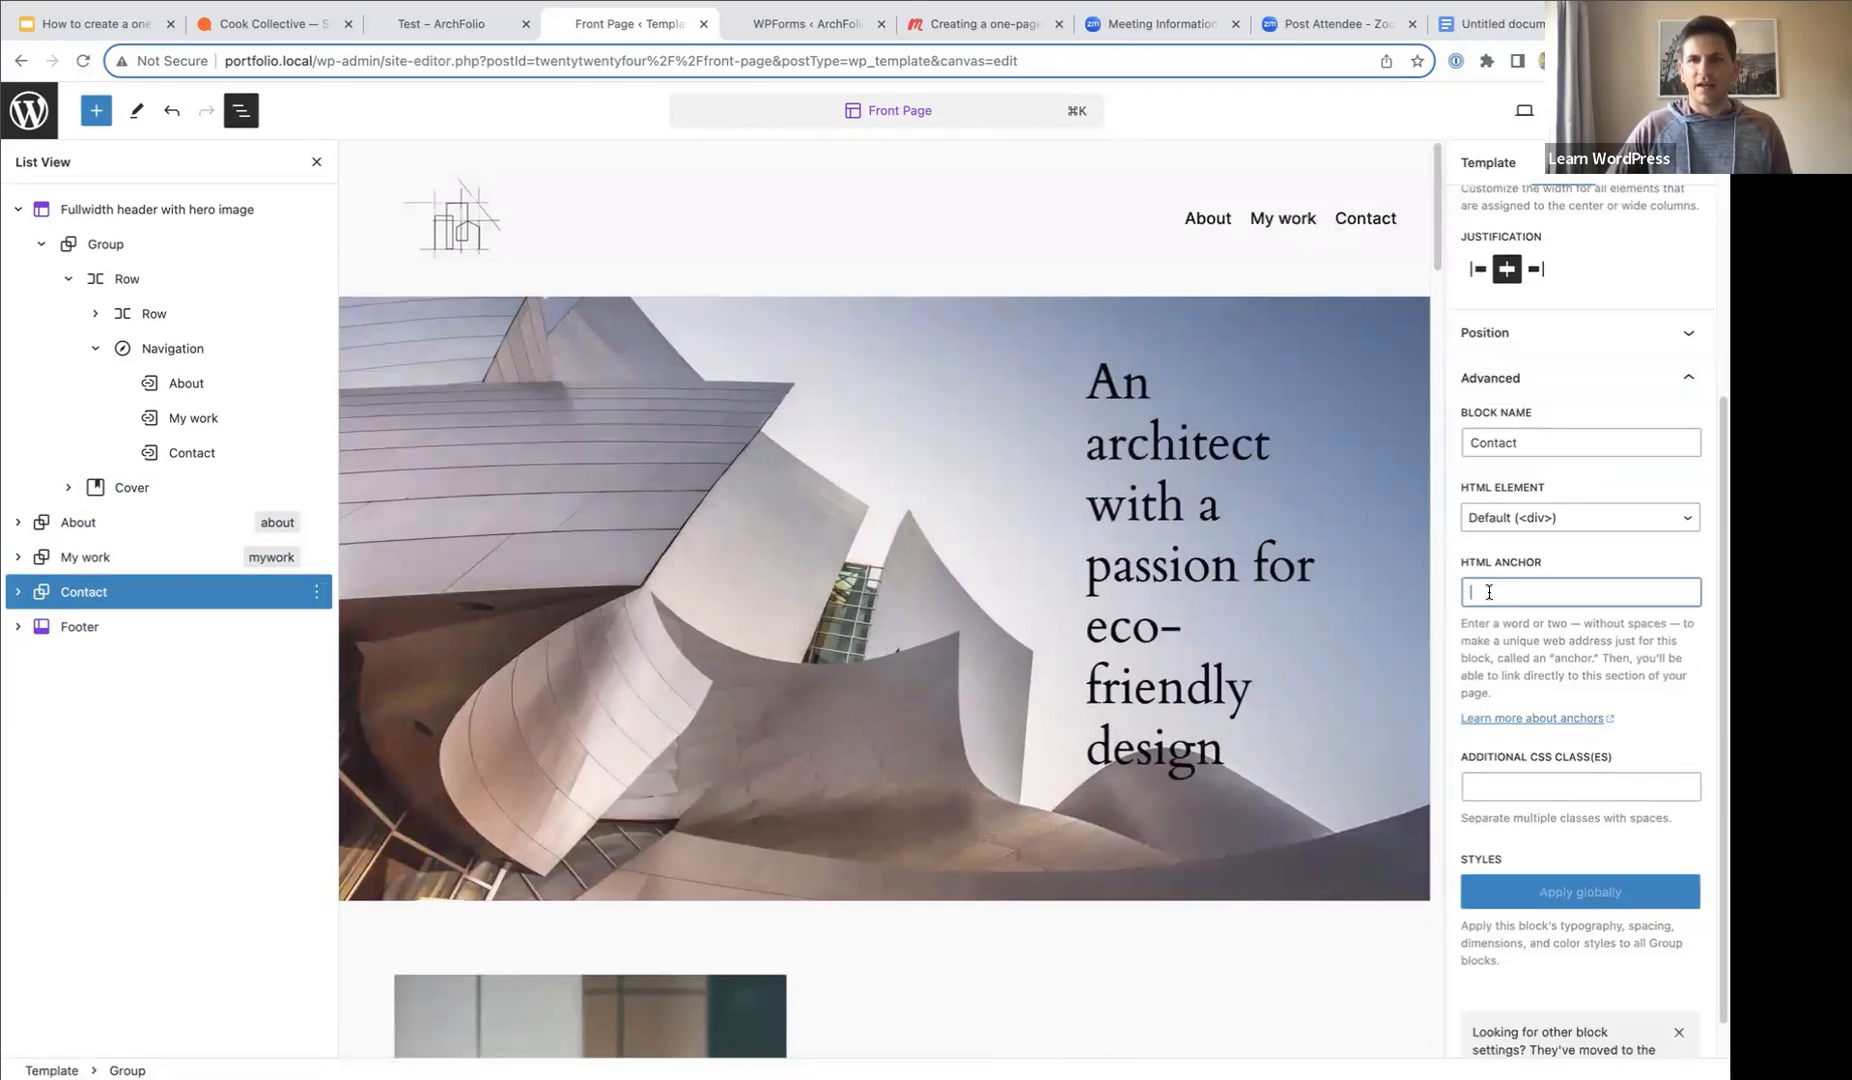
type("contact")
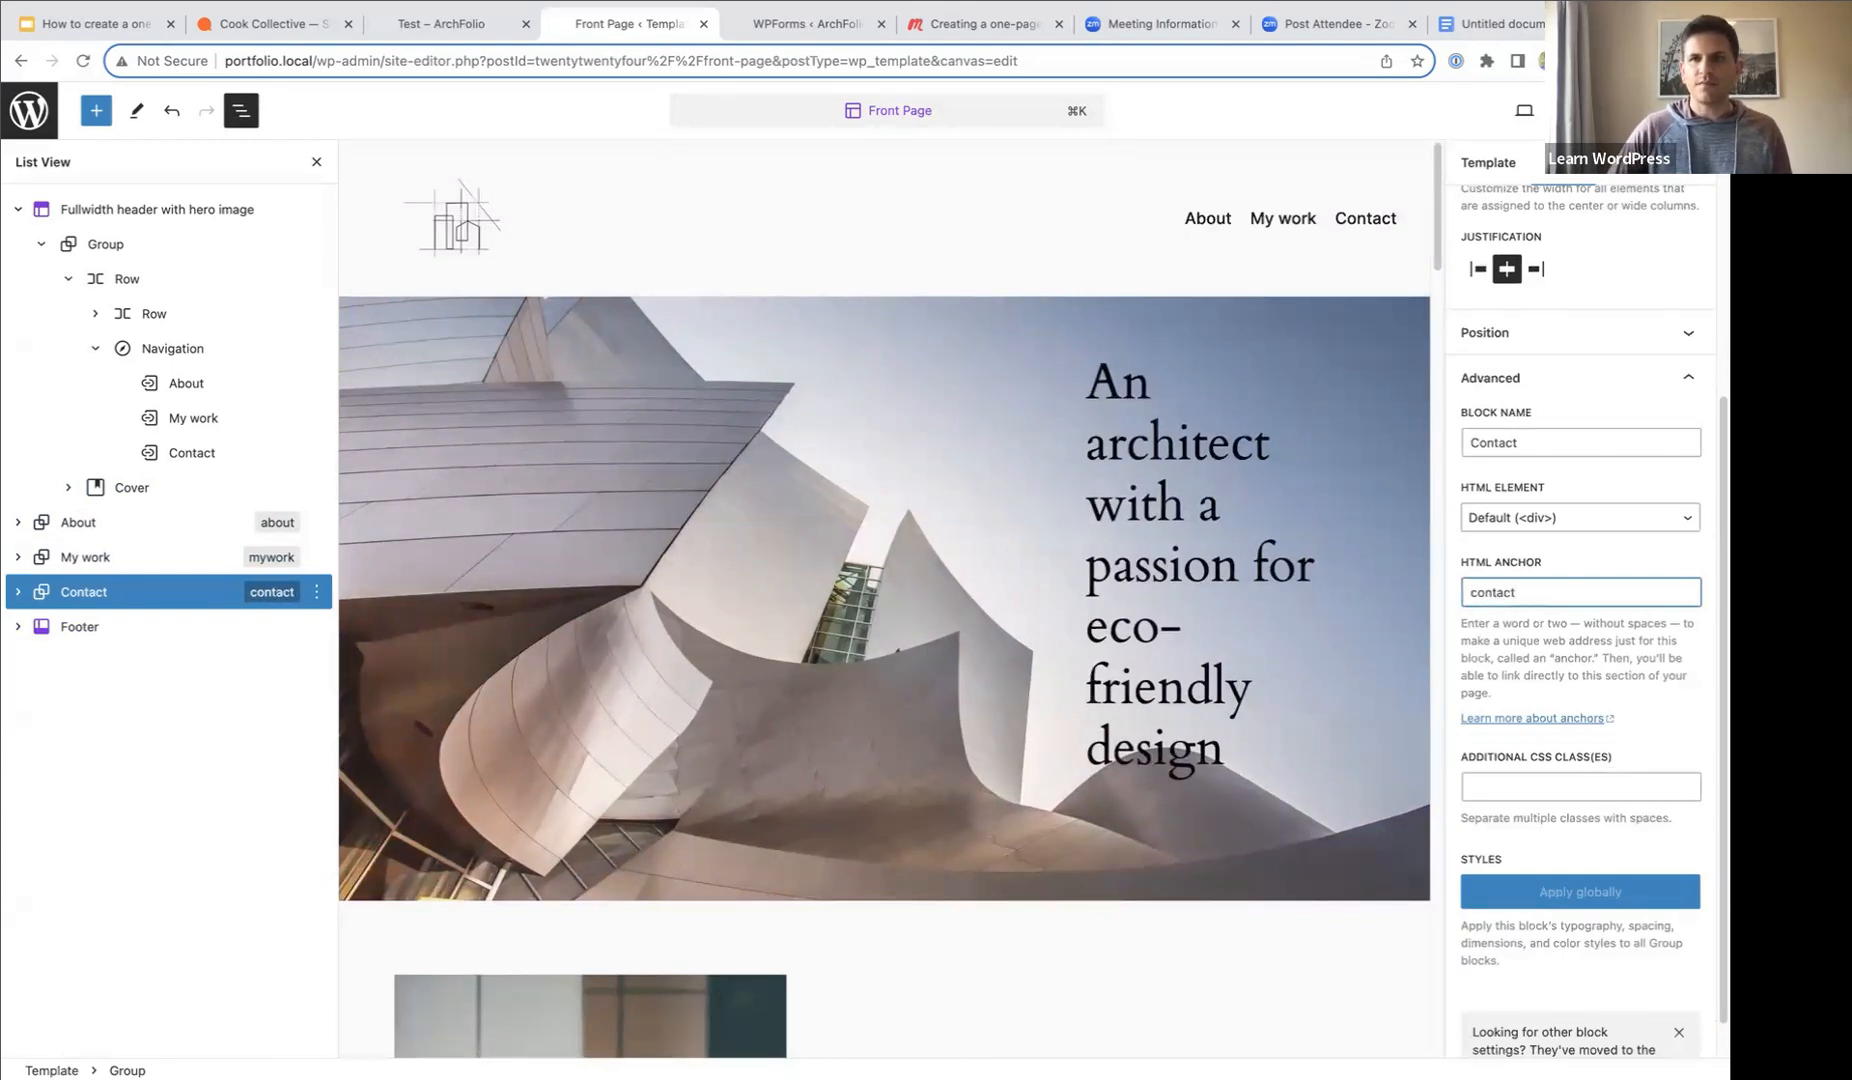
left_click(1576, 112)
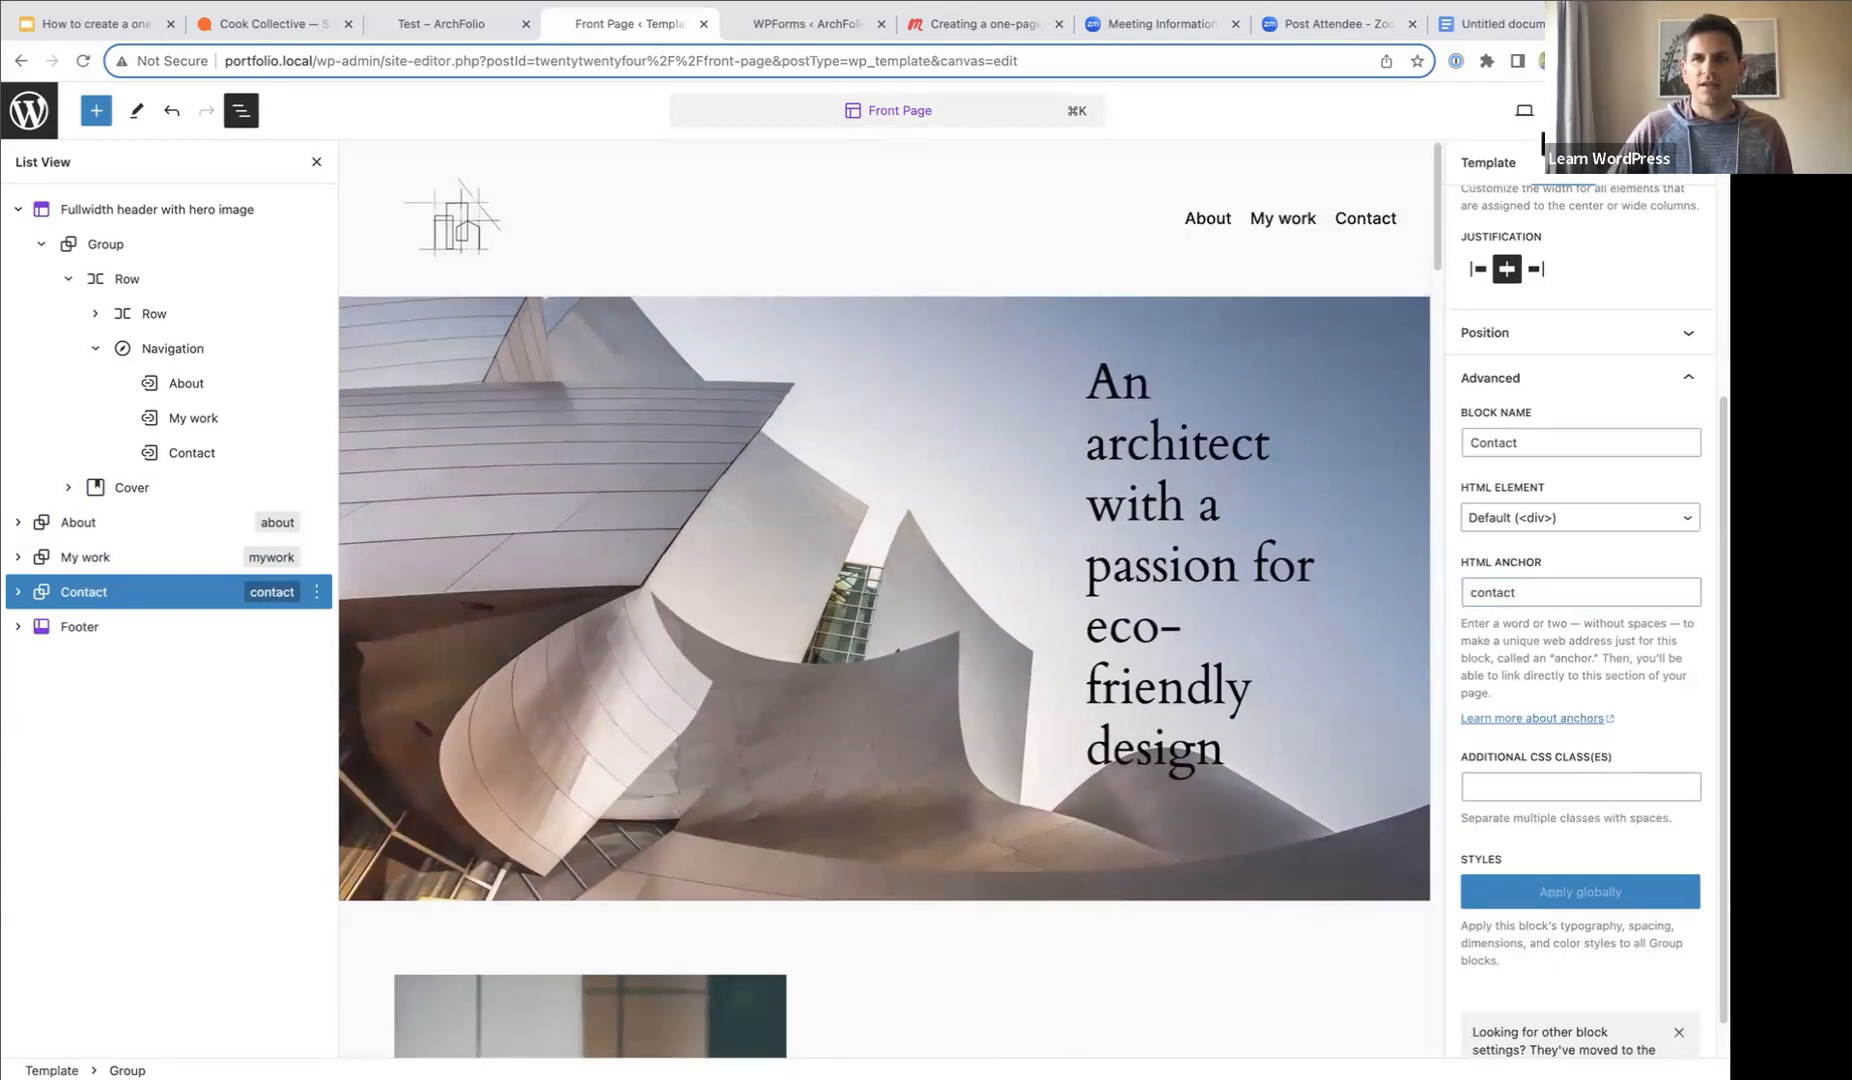
left_click(1530, 112)
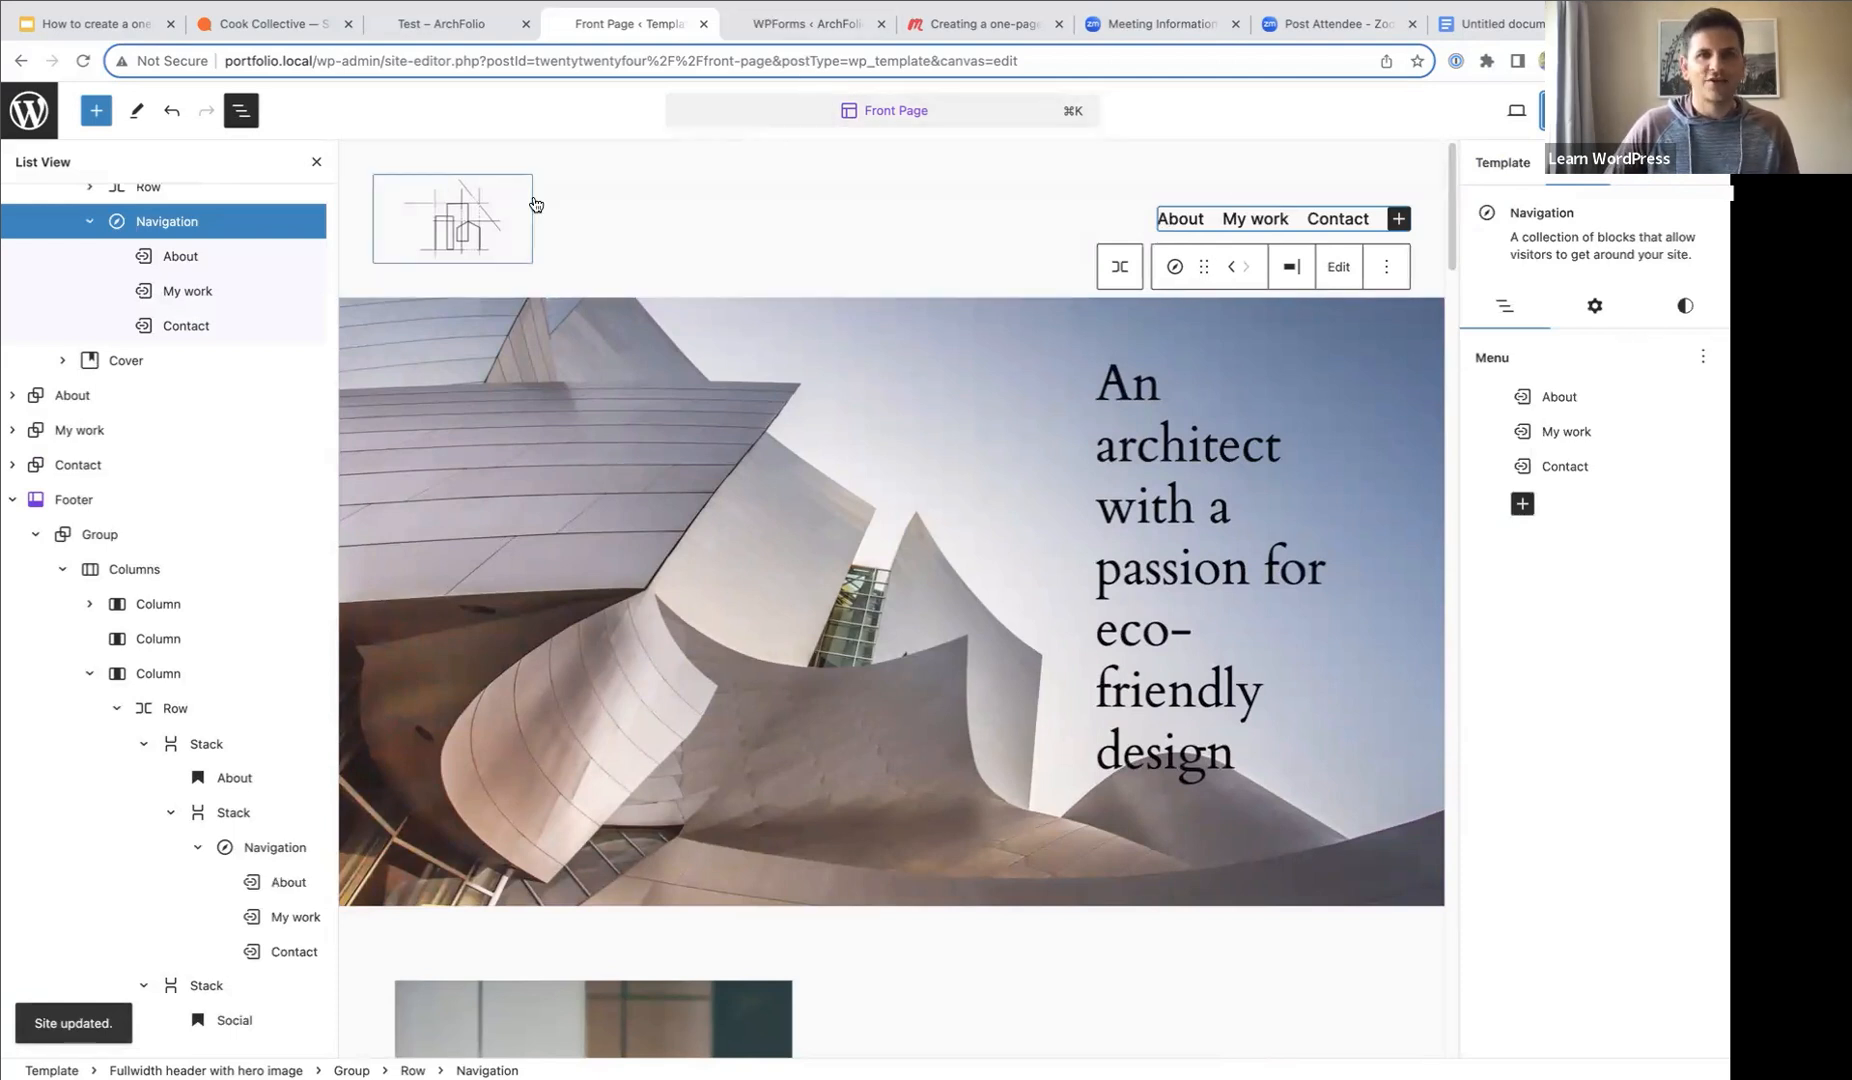
- Open the live site and review the one-page layout from the hero image down to the contact form
left_click(1512, 114)
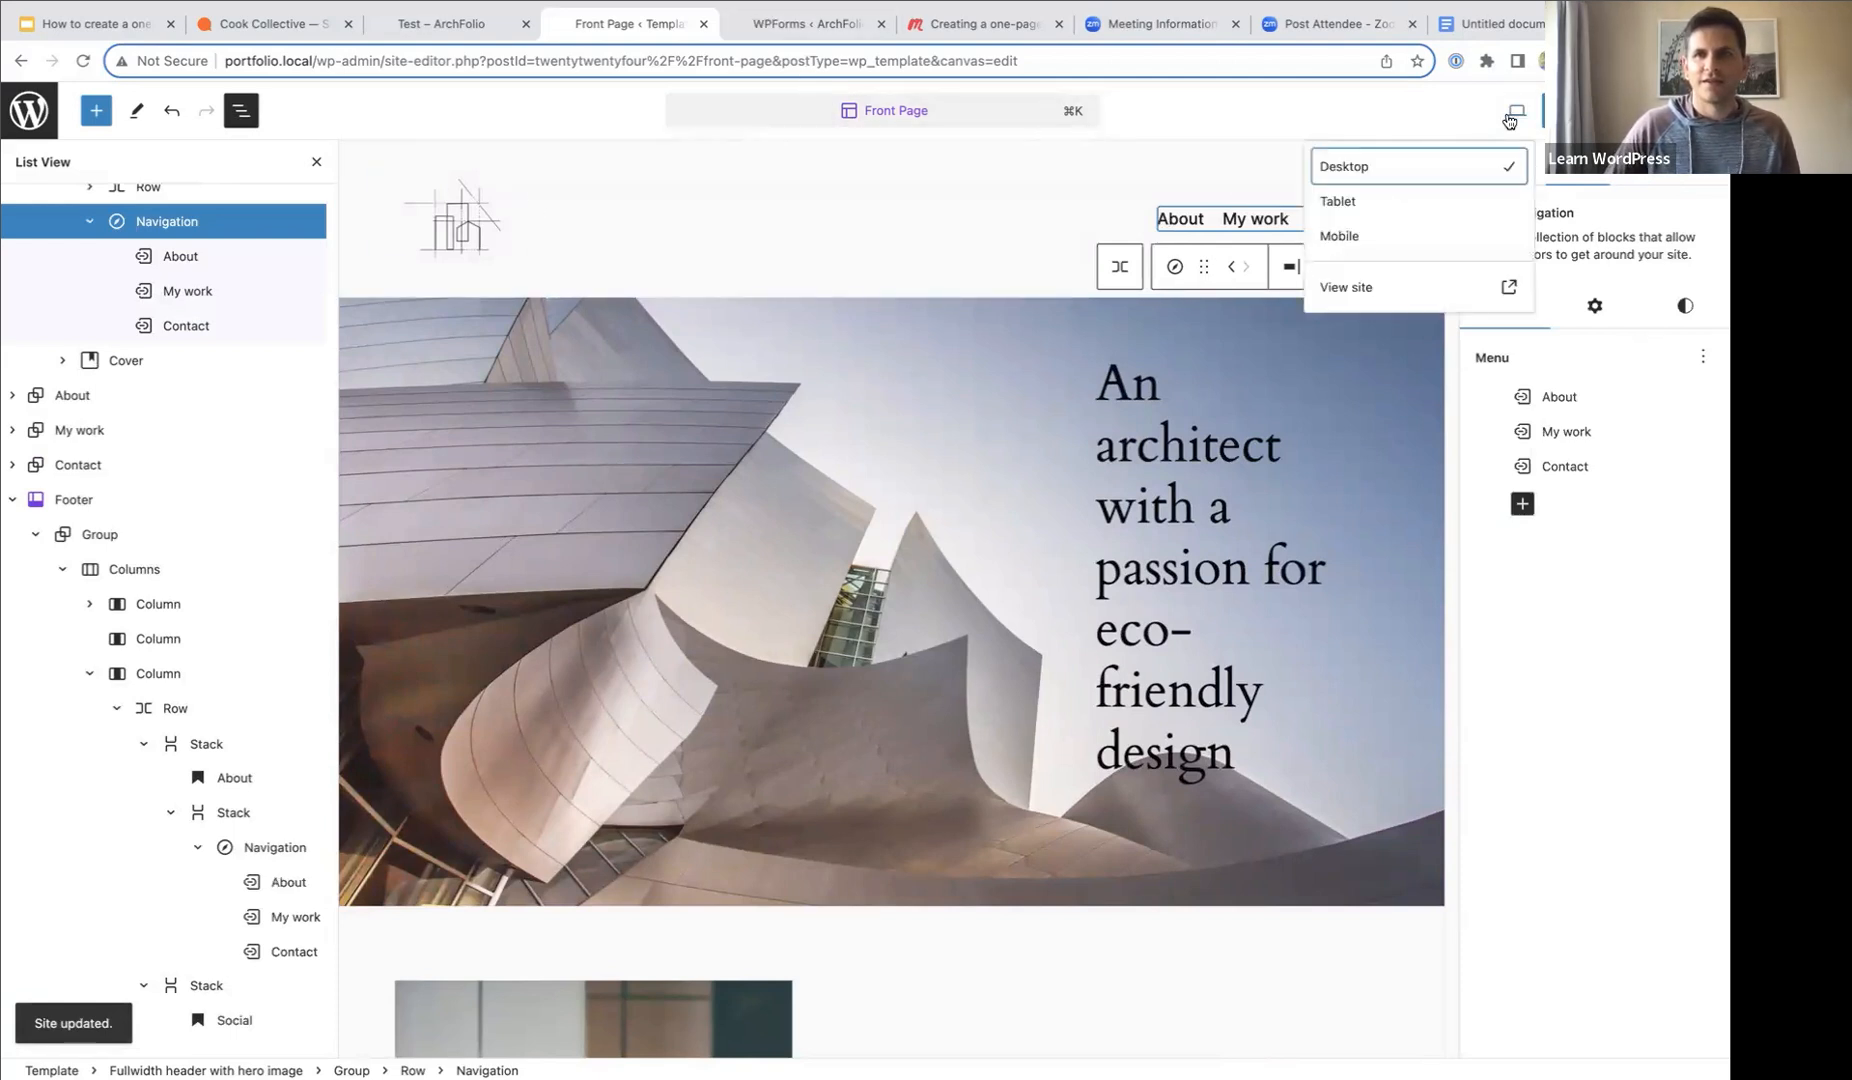
left_click(1359, 290)
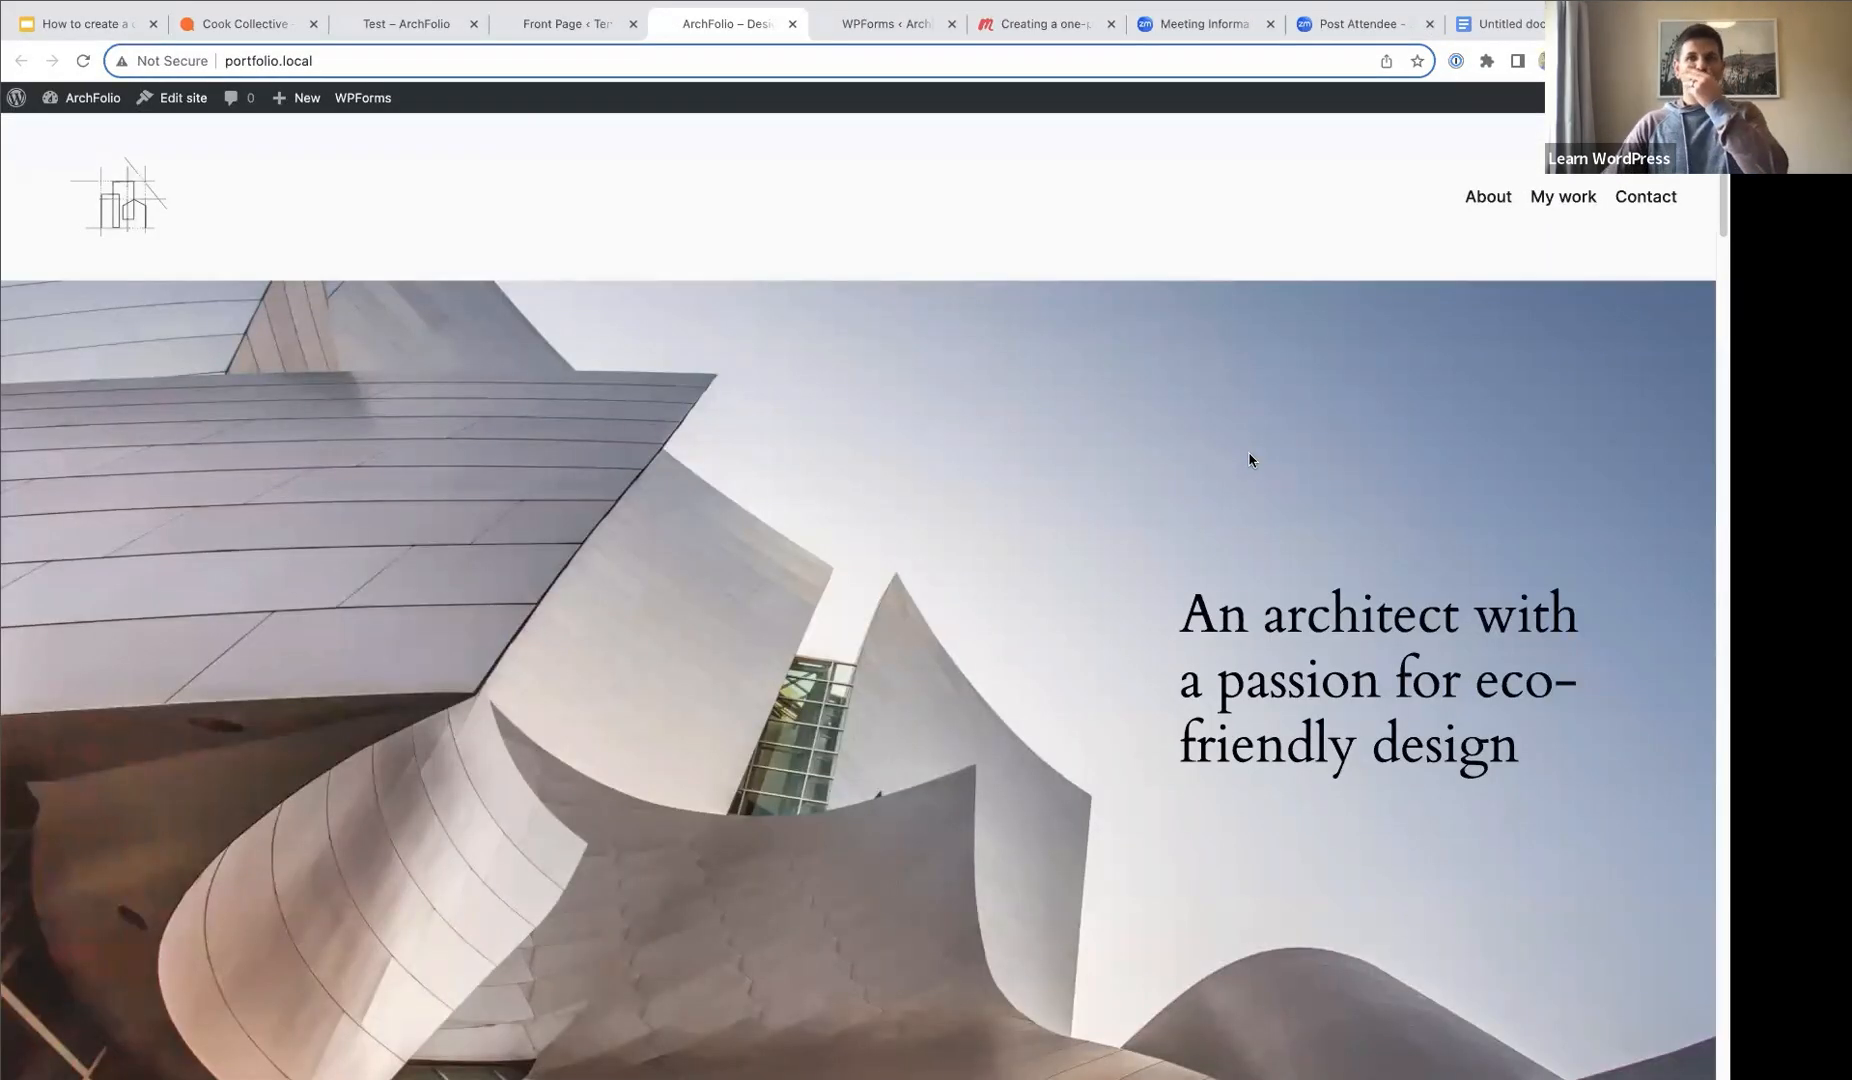
scroll(1150, 460, "down", 1)
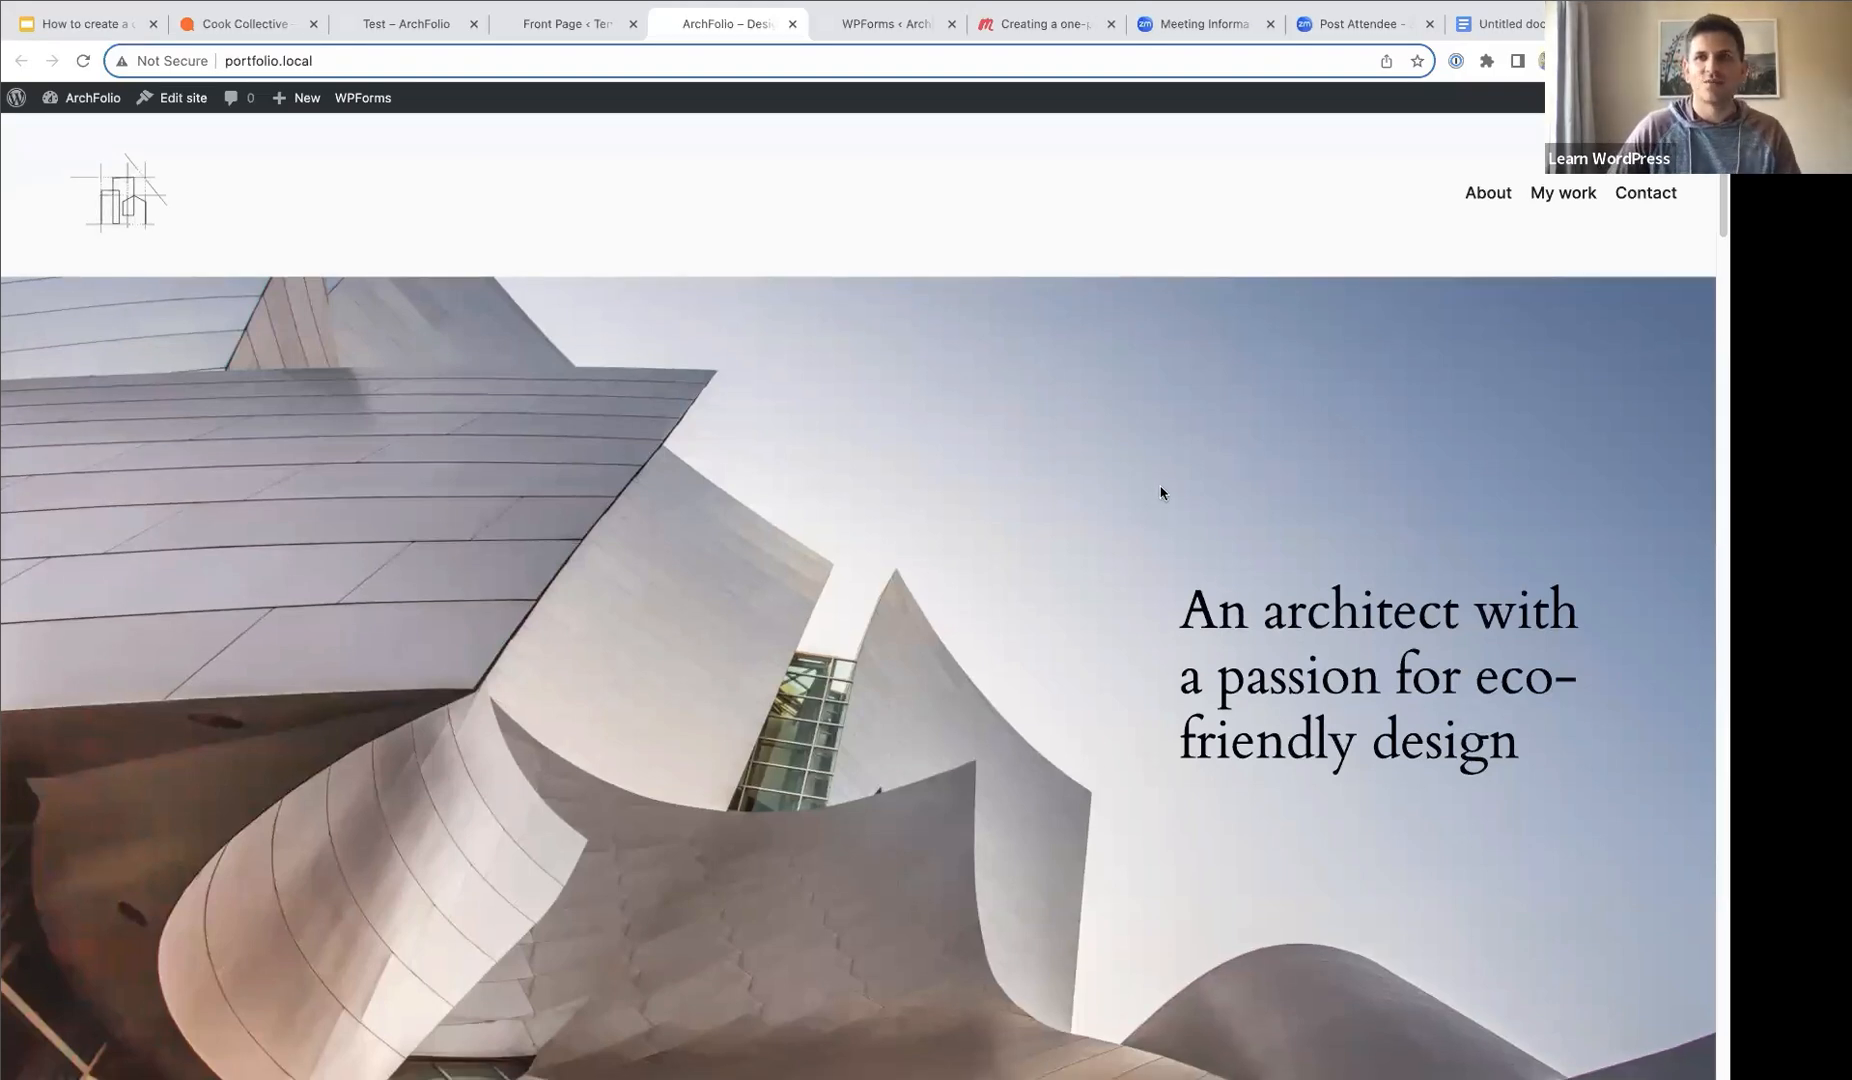
scroll(1473, 367, "down", 7)
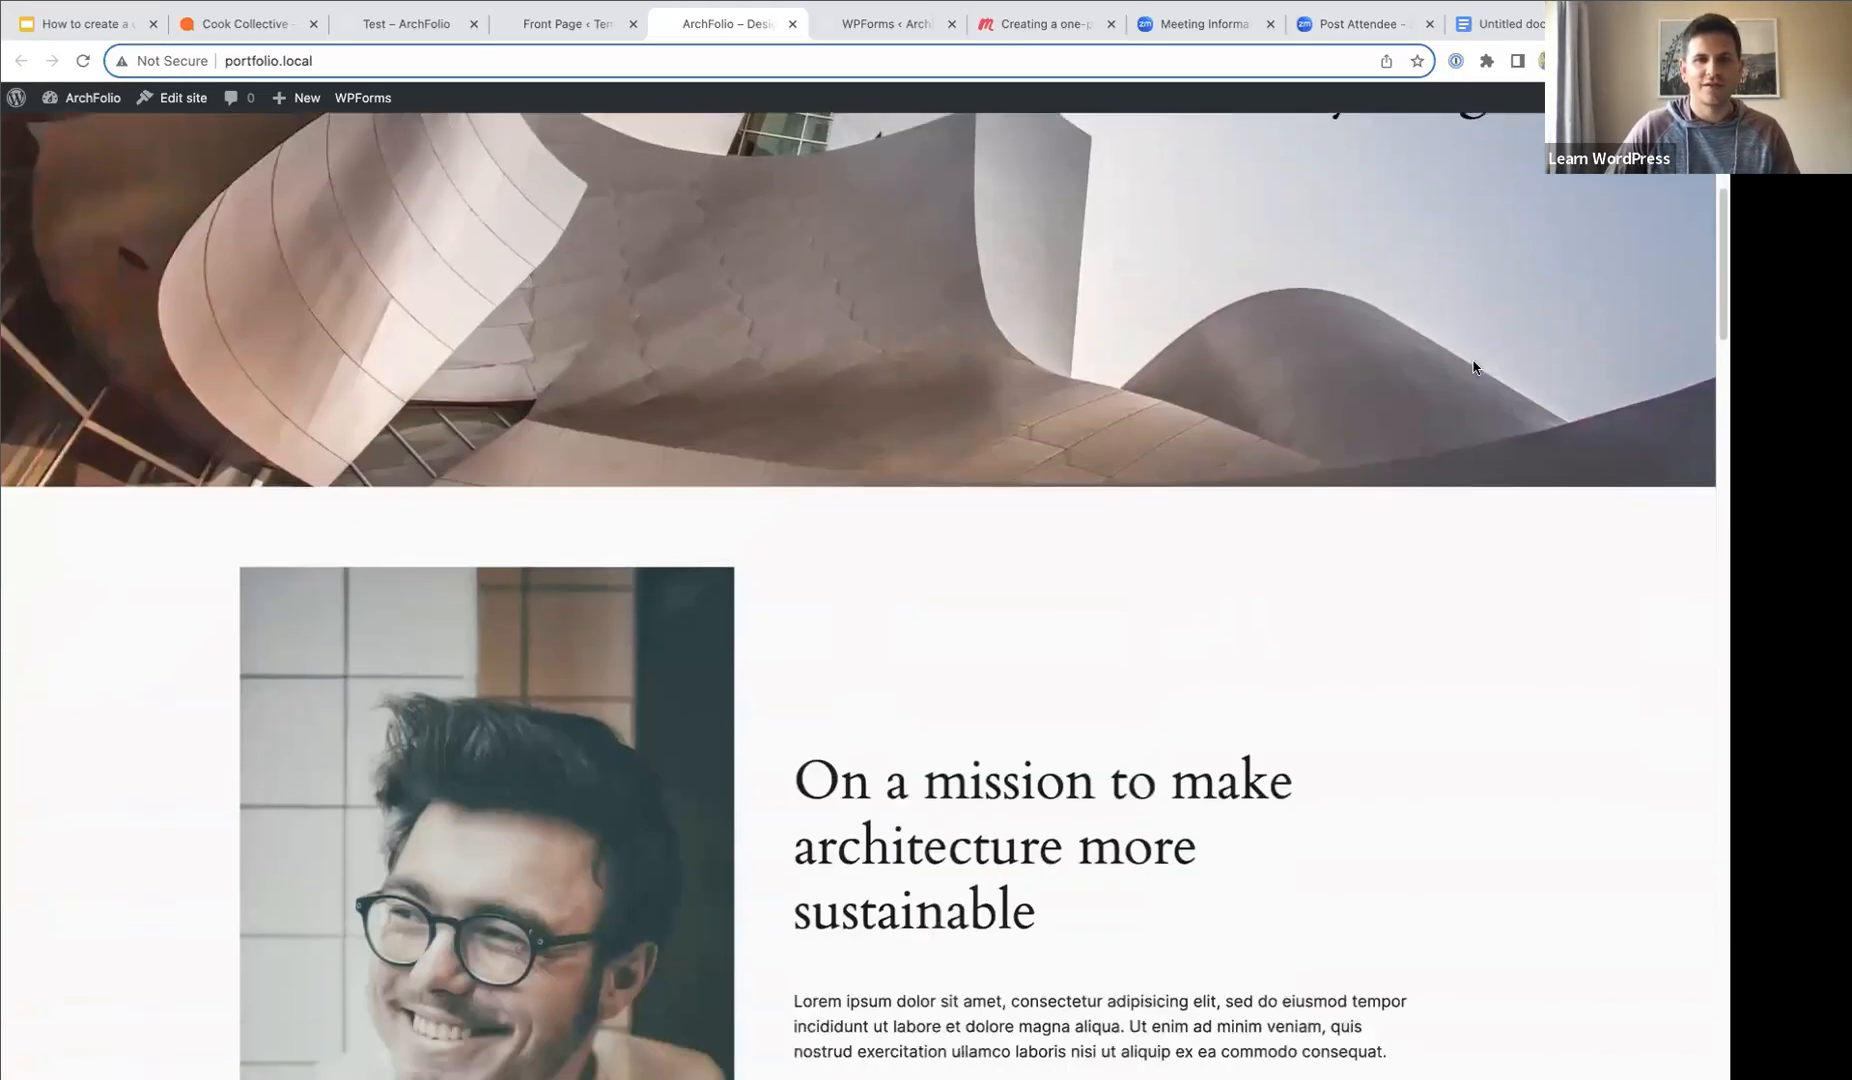
scroll(1473, 367, "down", 5)
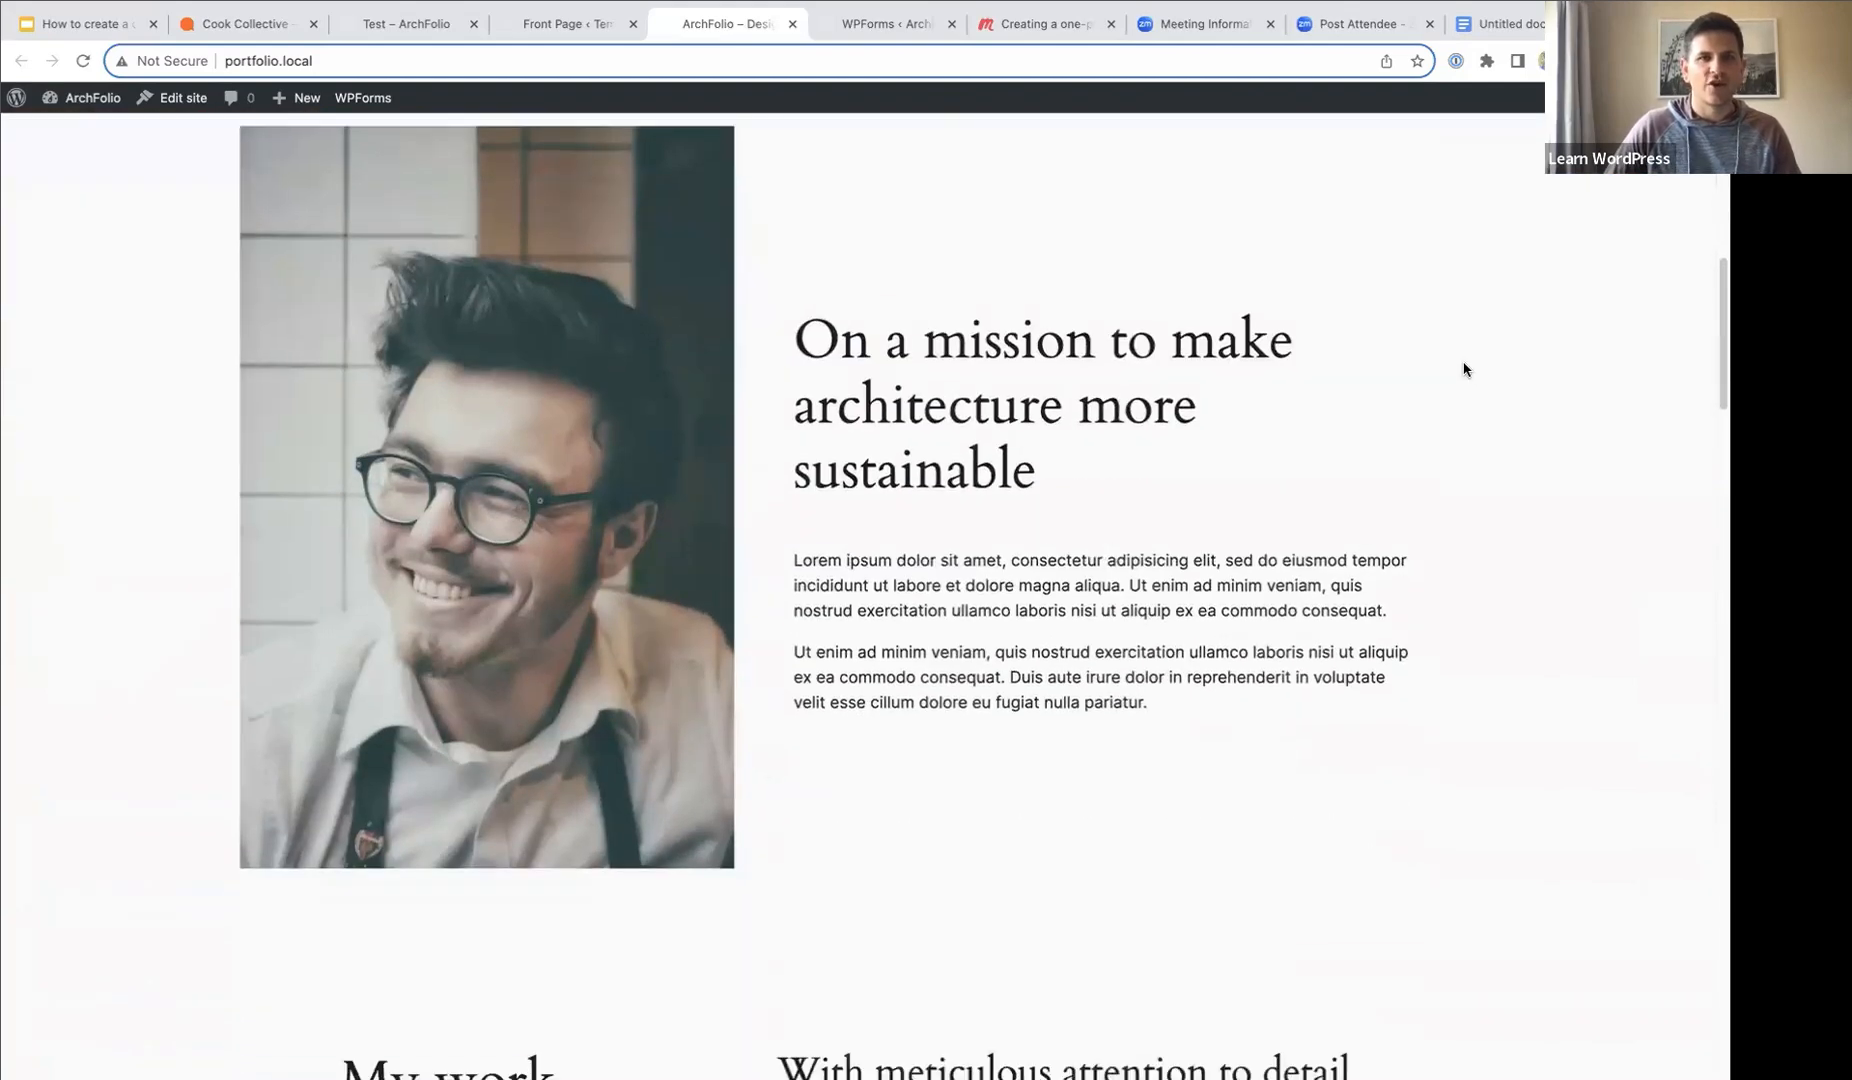
scroll(1463, 369, "down", 4)
scroll(1460, 370, "down", 3)
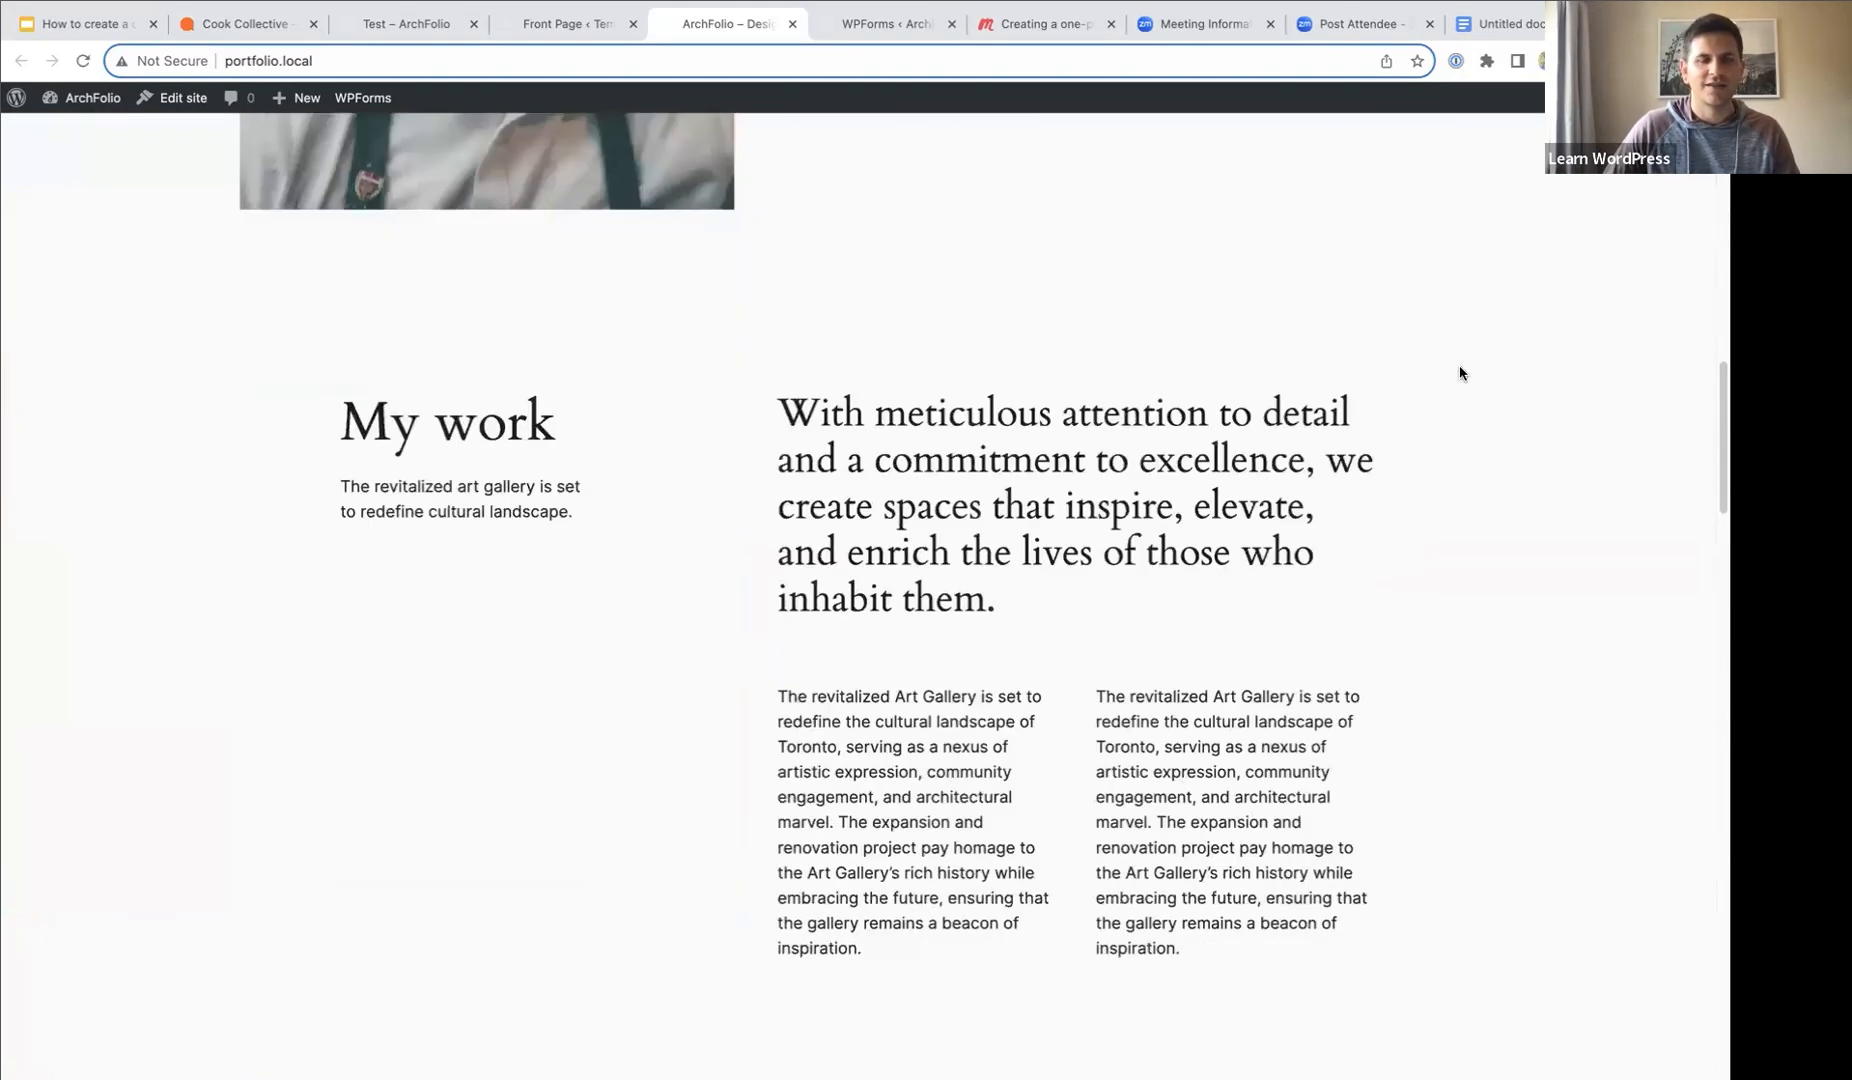
scroll(1458, 366, "down", 5)
scroll(1457, 365, "down", 10)
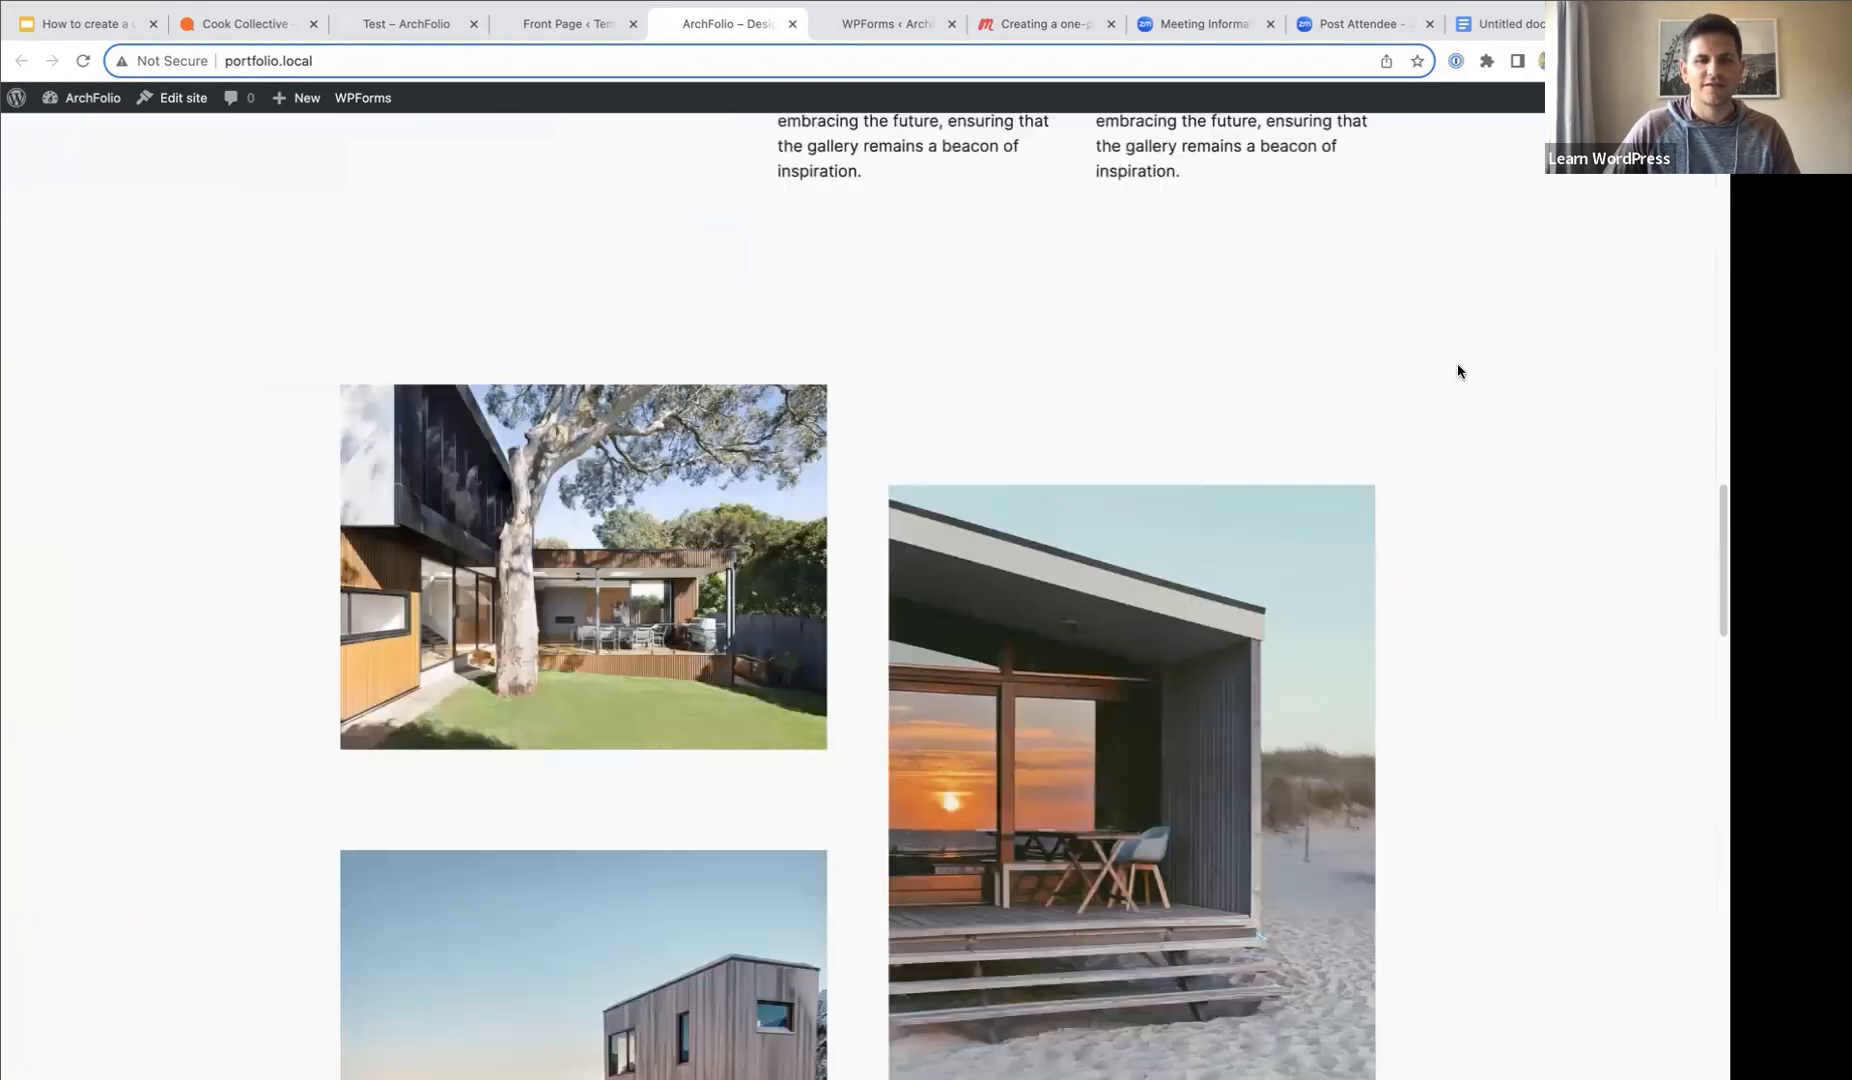
scroll(1458, 371, "down", 15)
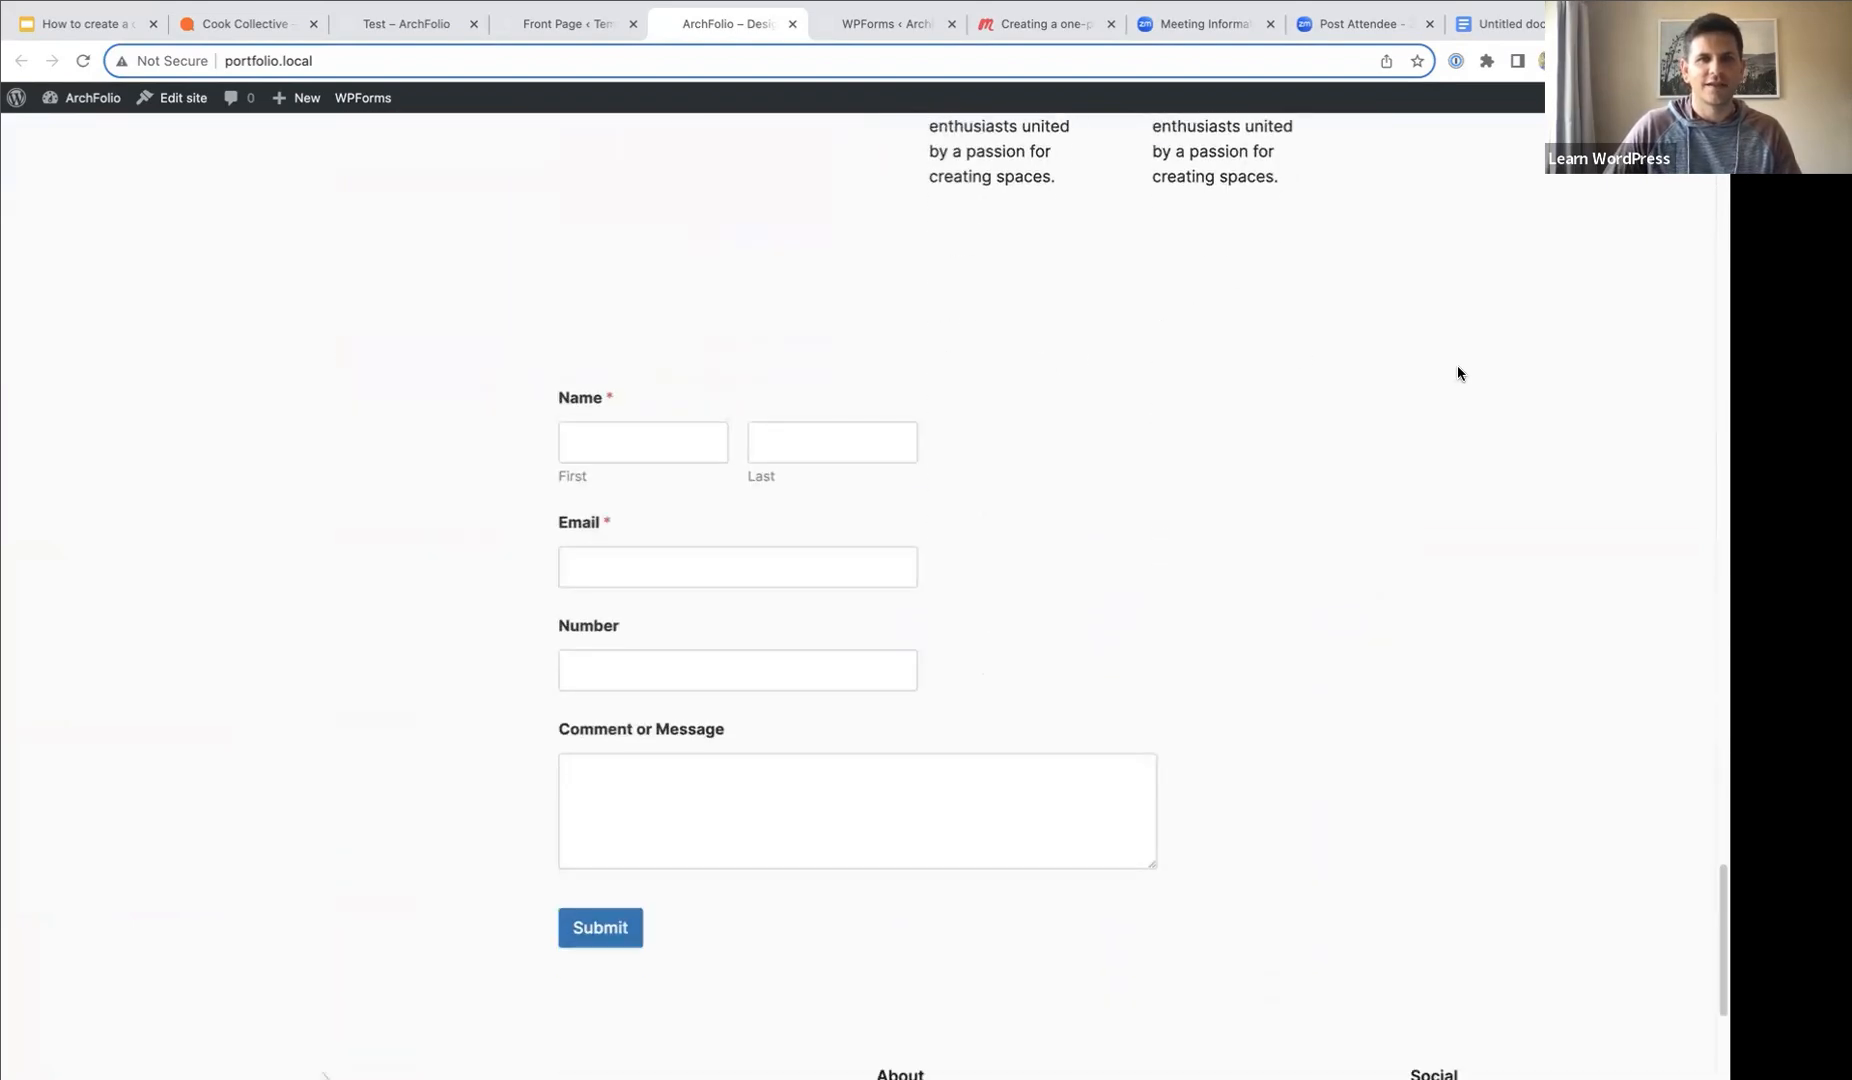
scroll(1457, 365, "down", 4)
scroll(1457, 365, "up", 4)
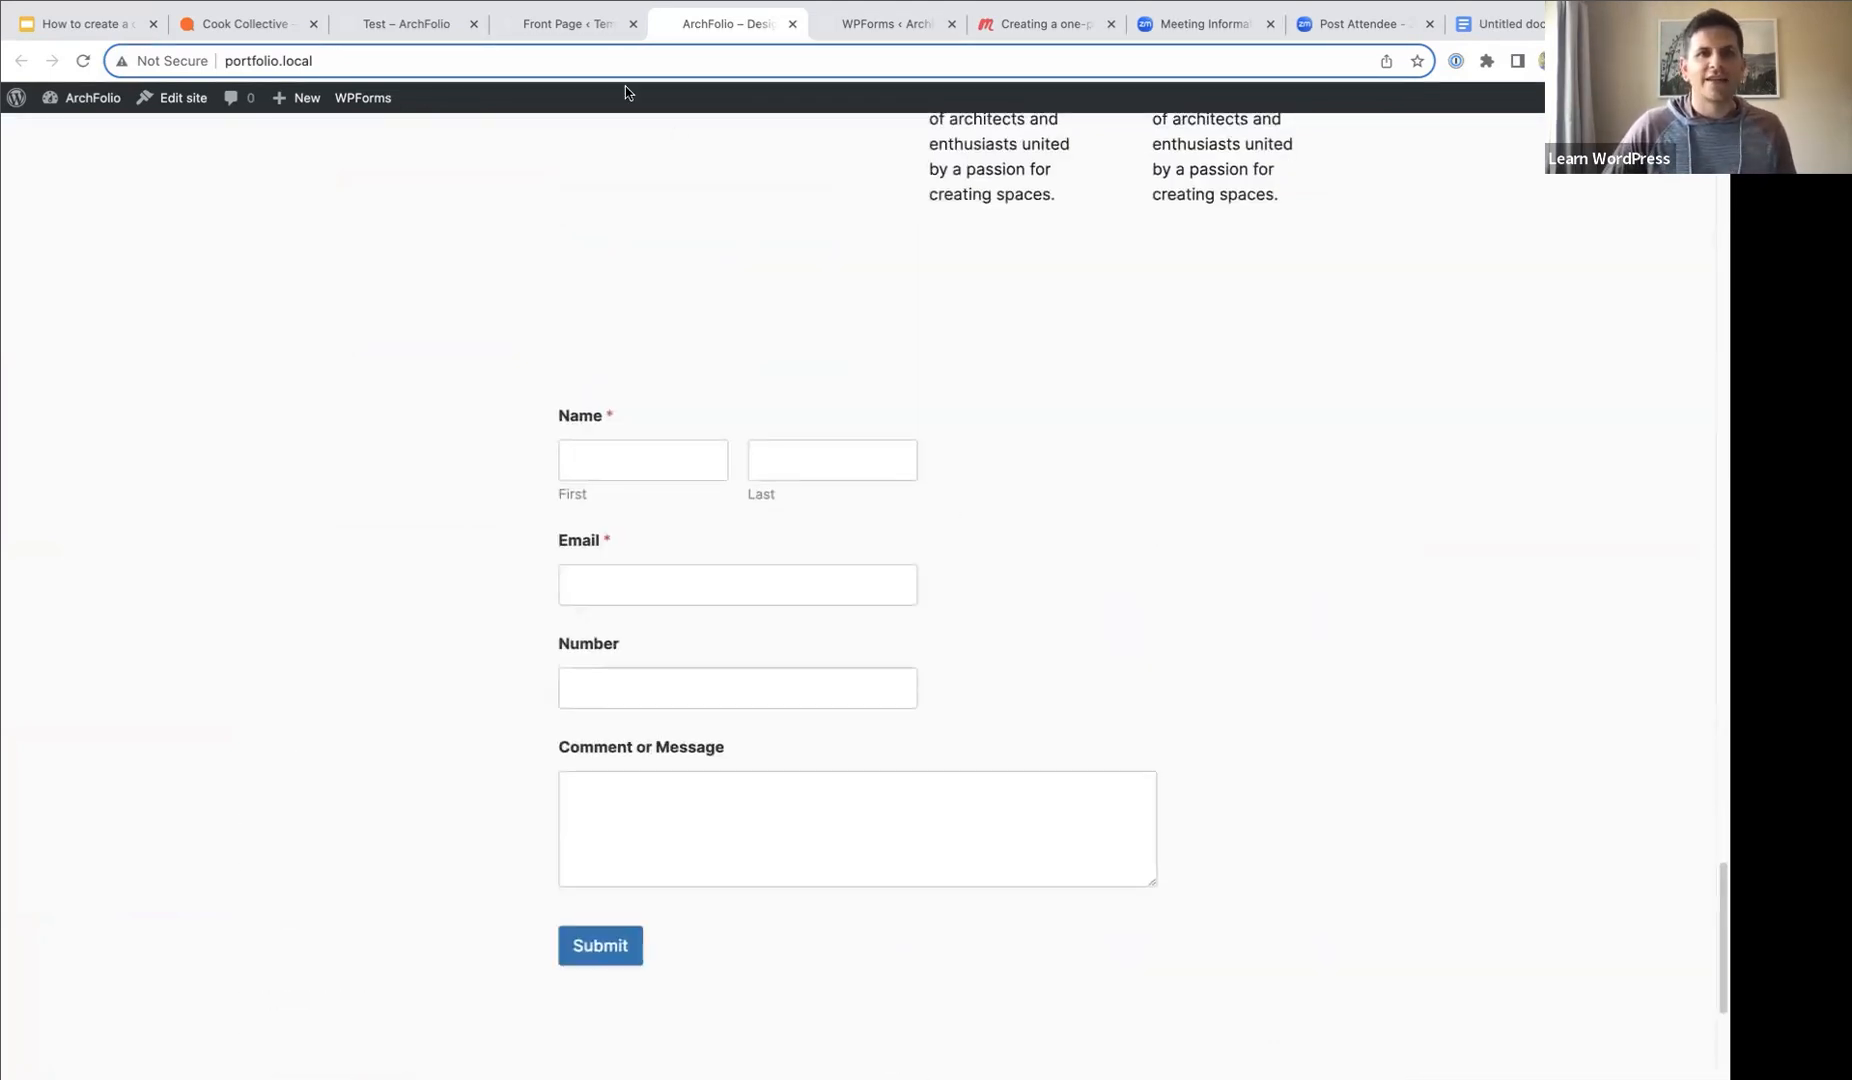
- Return to the Front Page template editor and add an empty block directly before the WPForms block in the Contact group
left_click(580, 23)
scroll(695, 602, "down", 20)
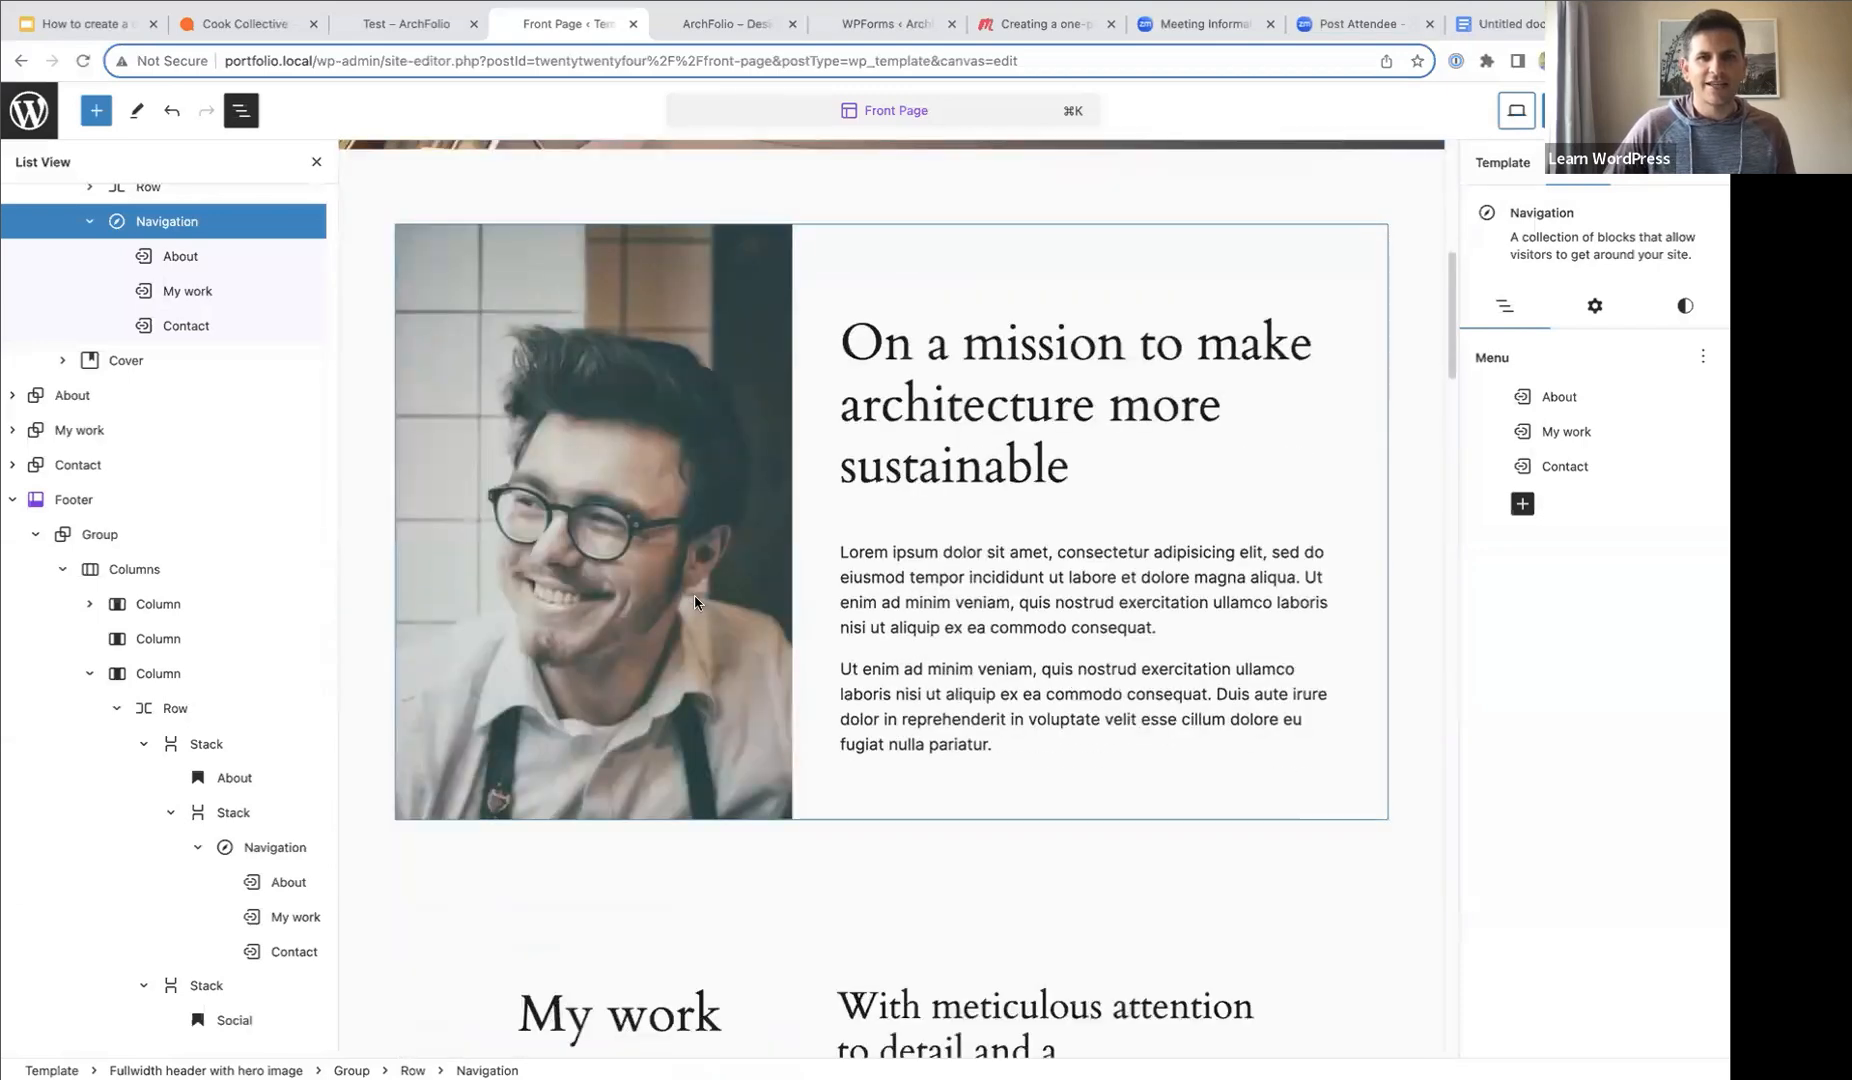
scroll(675, 598, "down", 3)
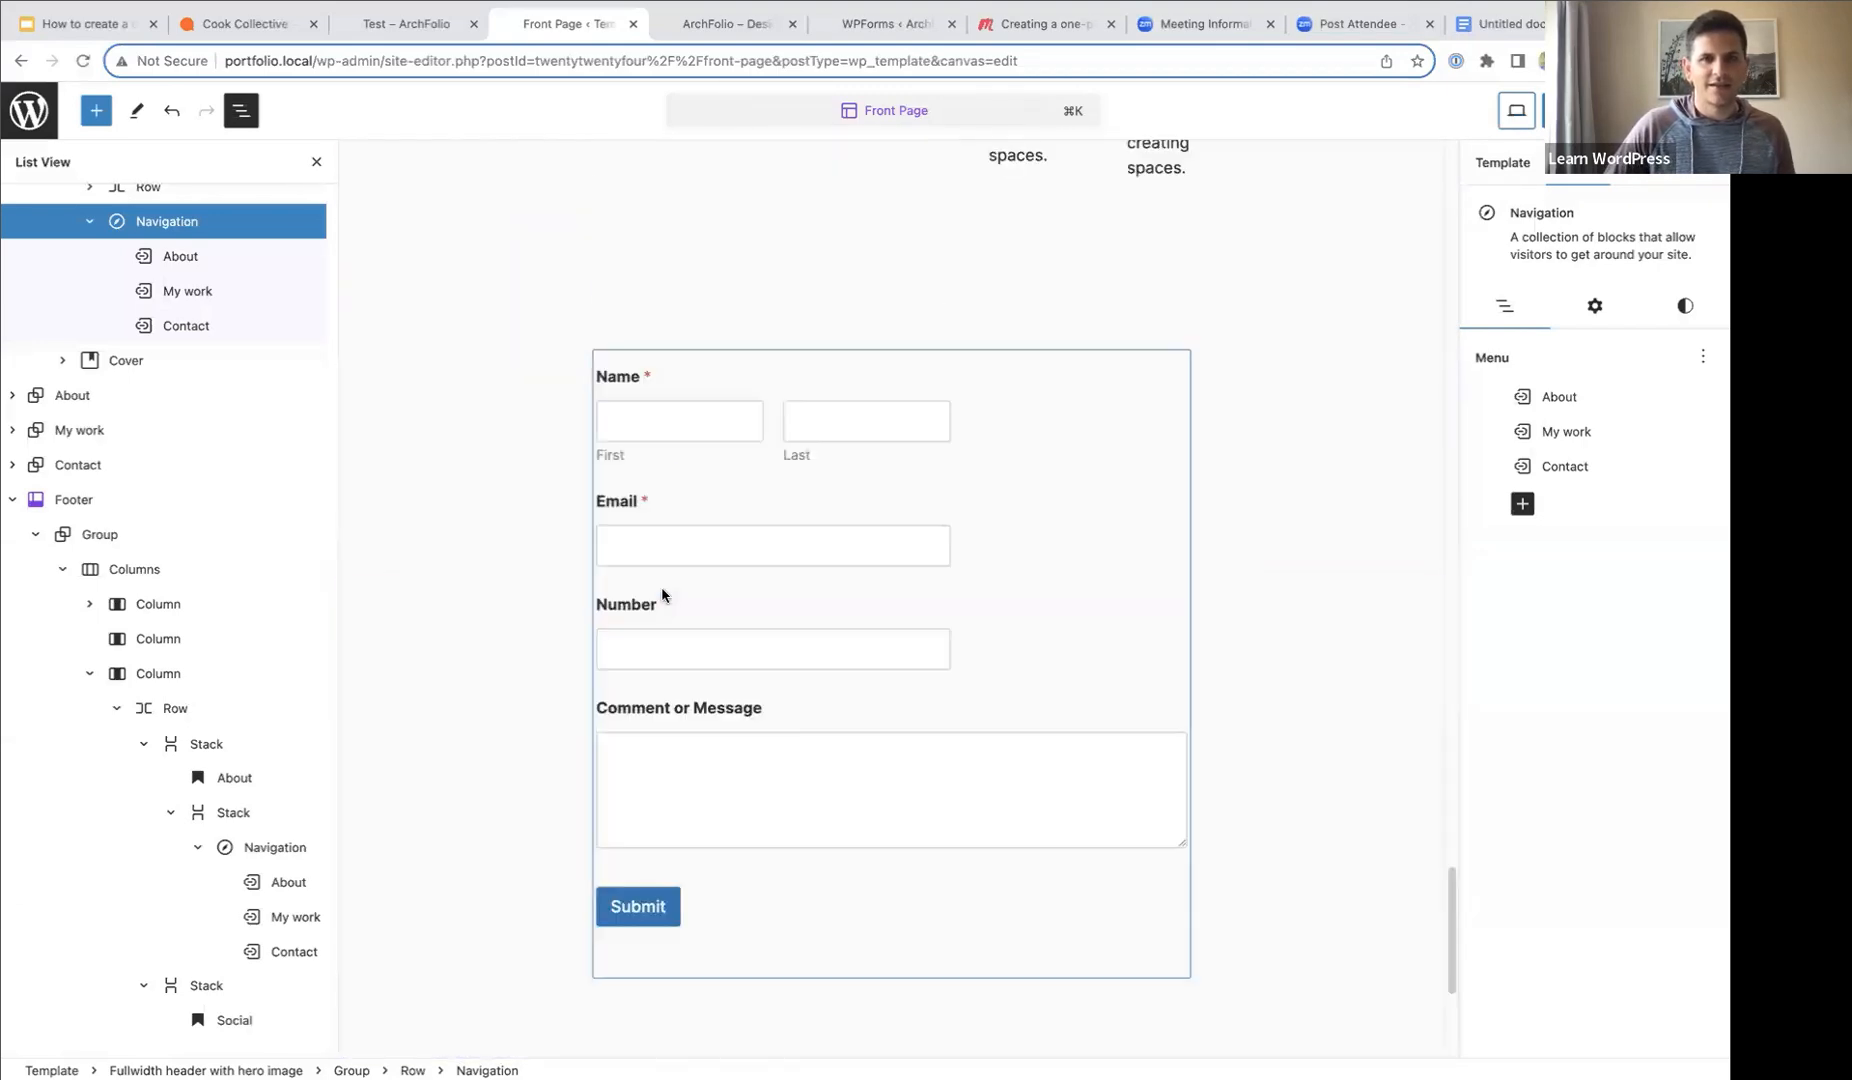
left_click(798, 385)
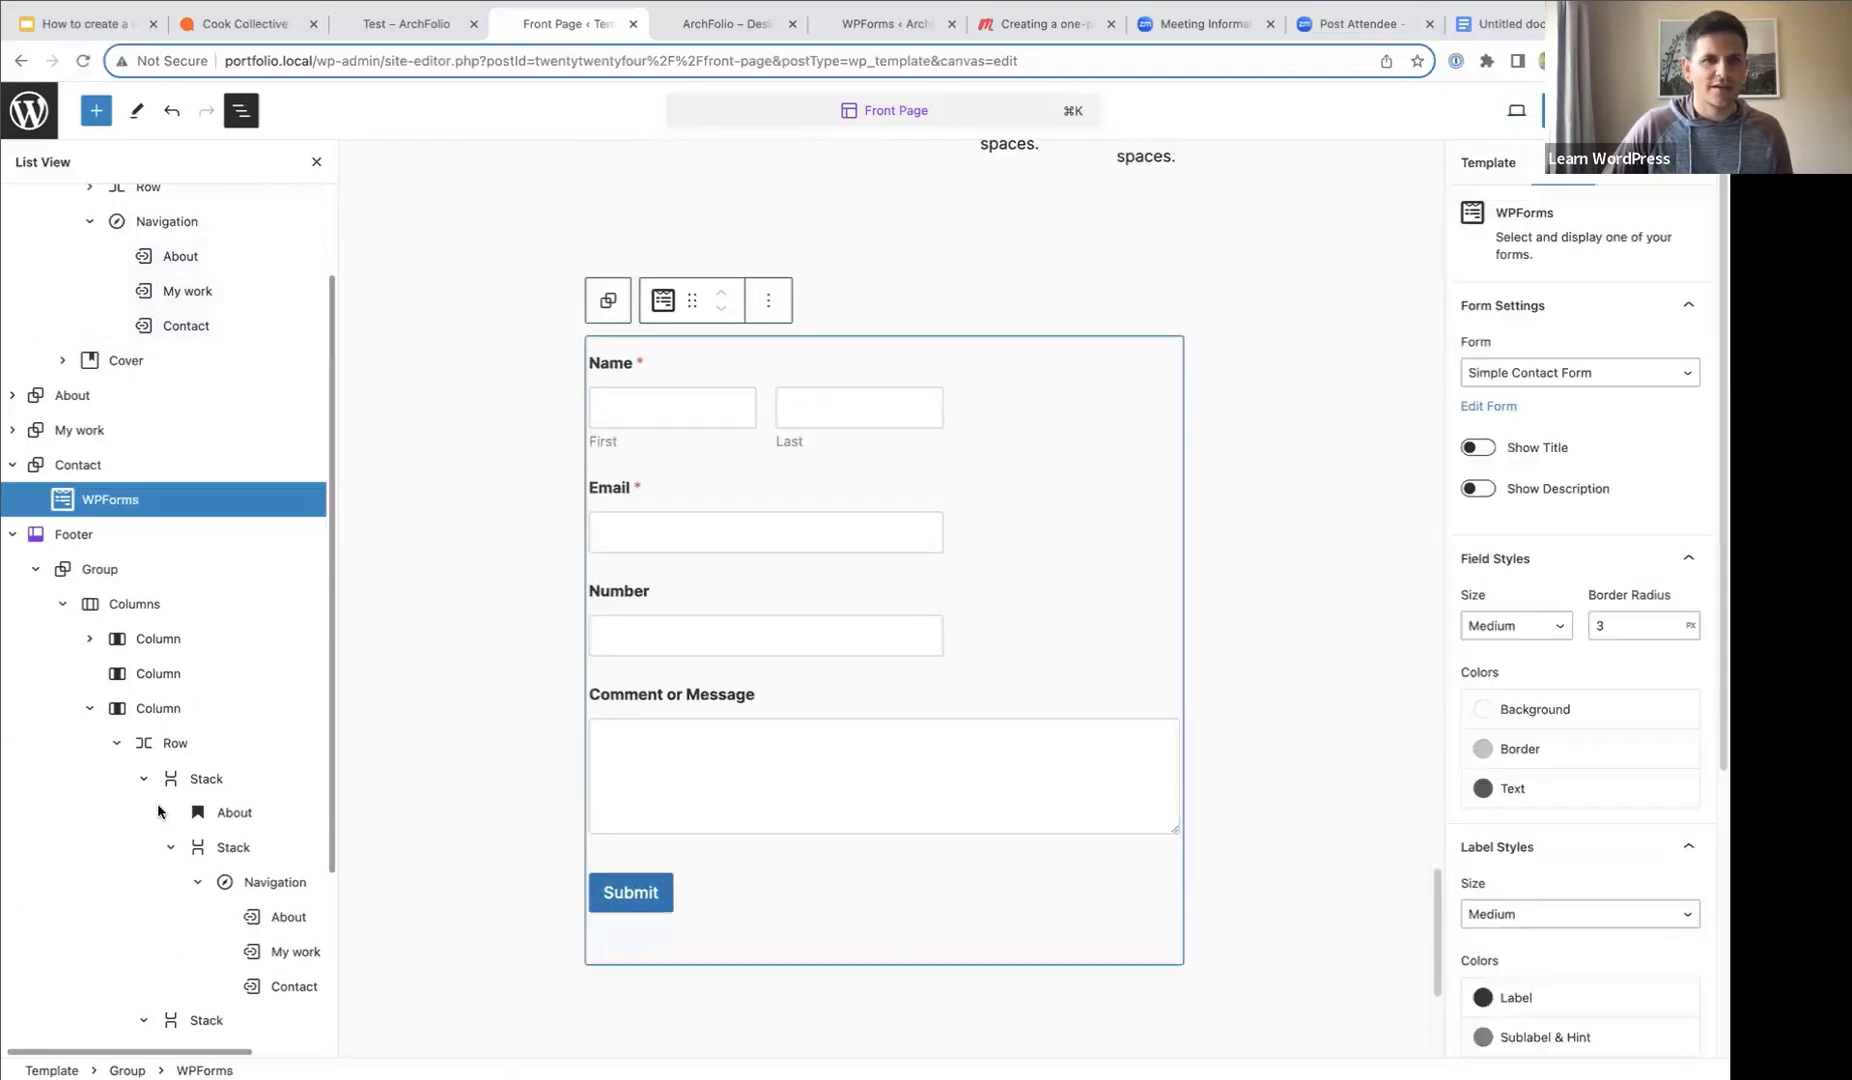
left_click(768, 300)
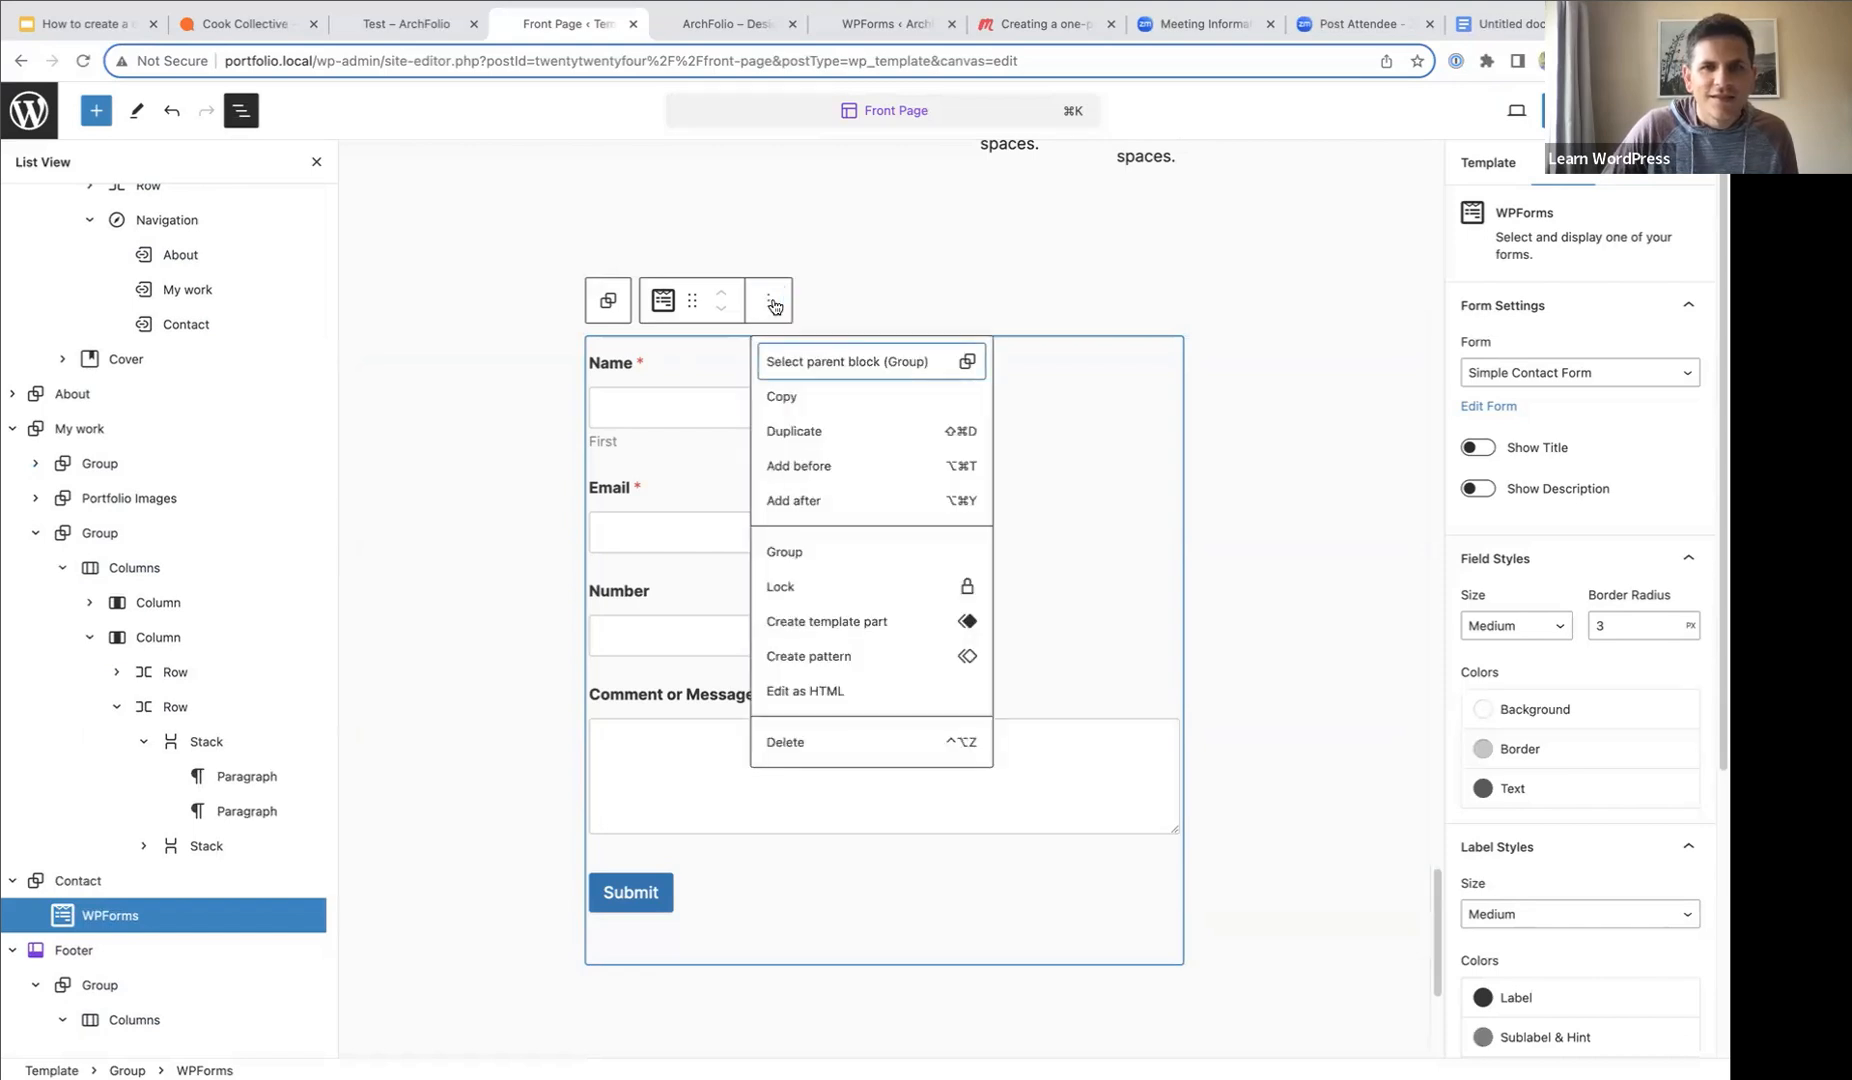
left_click(820, 467)
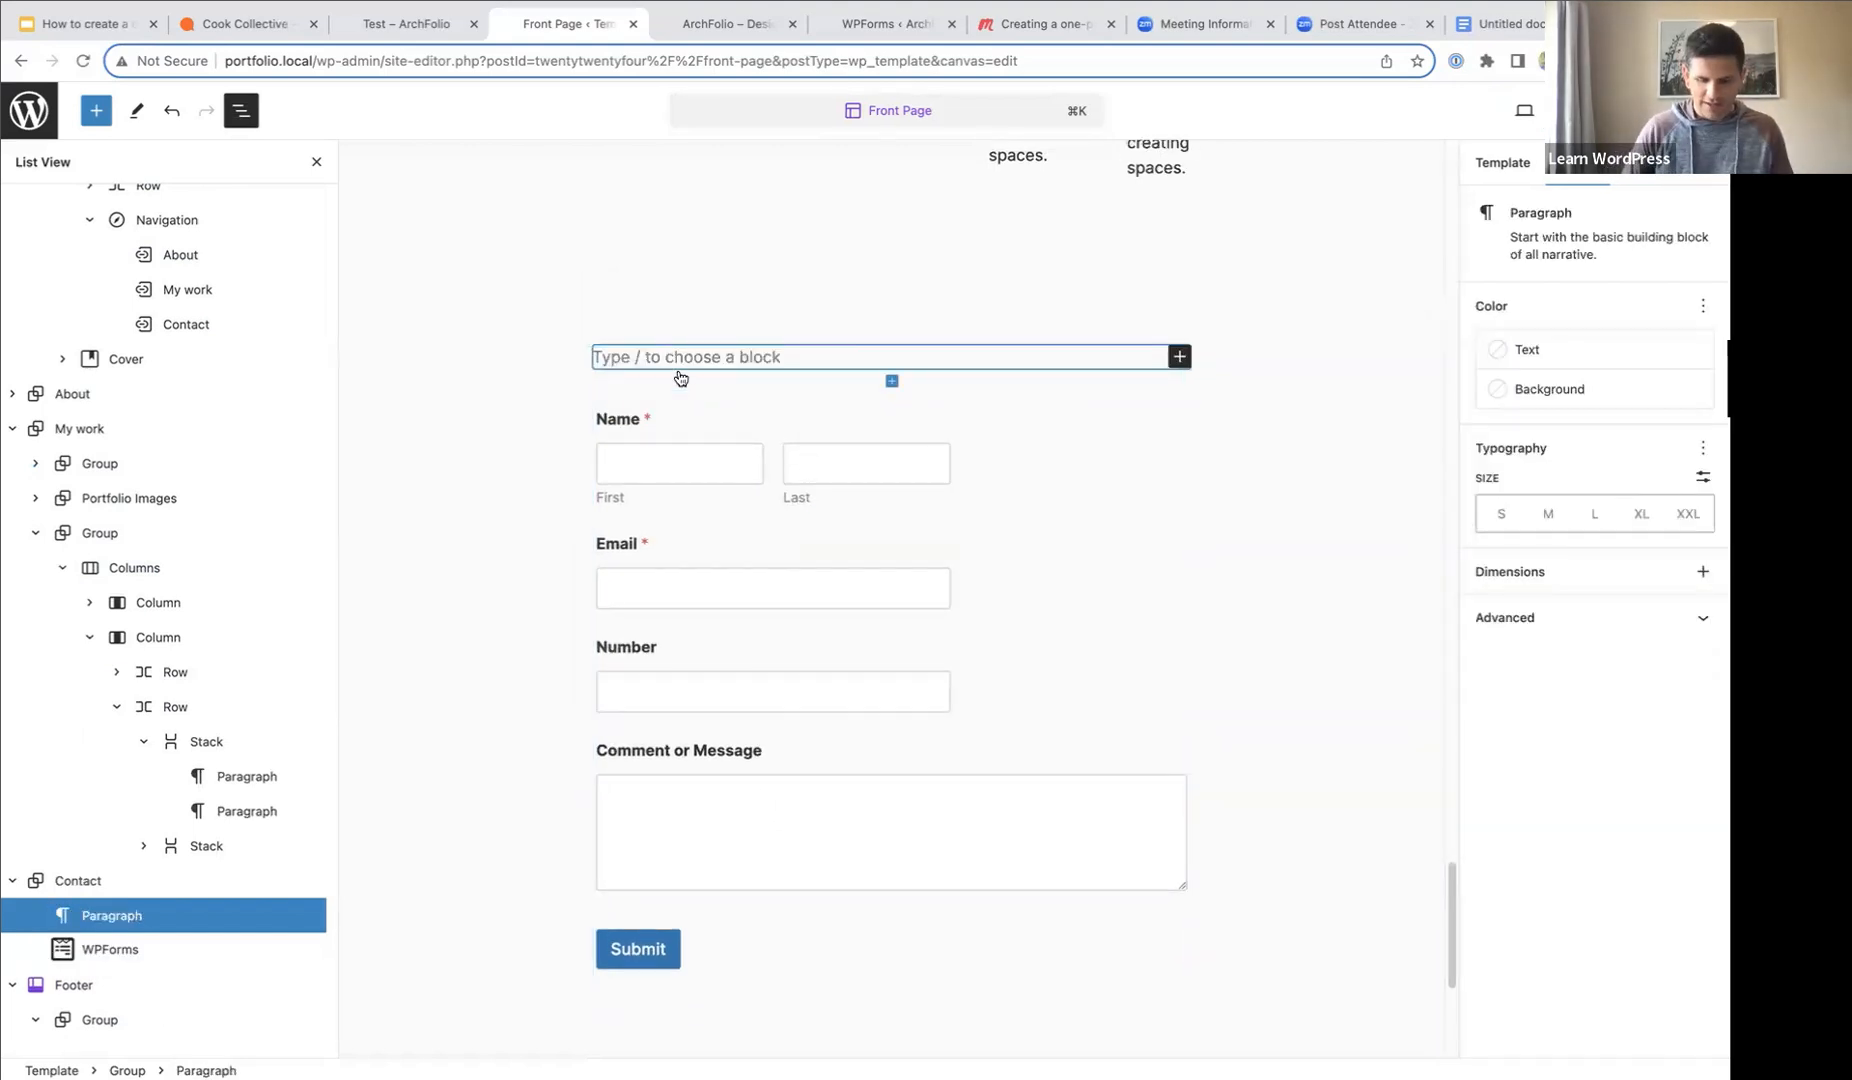
- Turn the empty block above the form into a Heading that reads "Contact"
type("/contac")
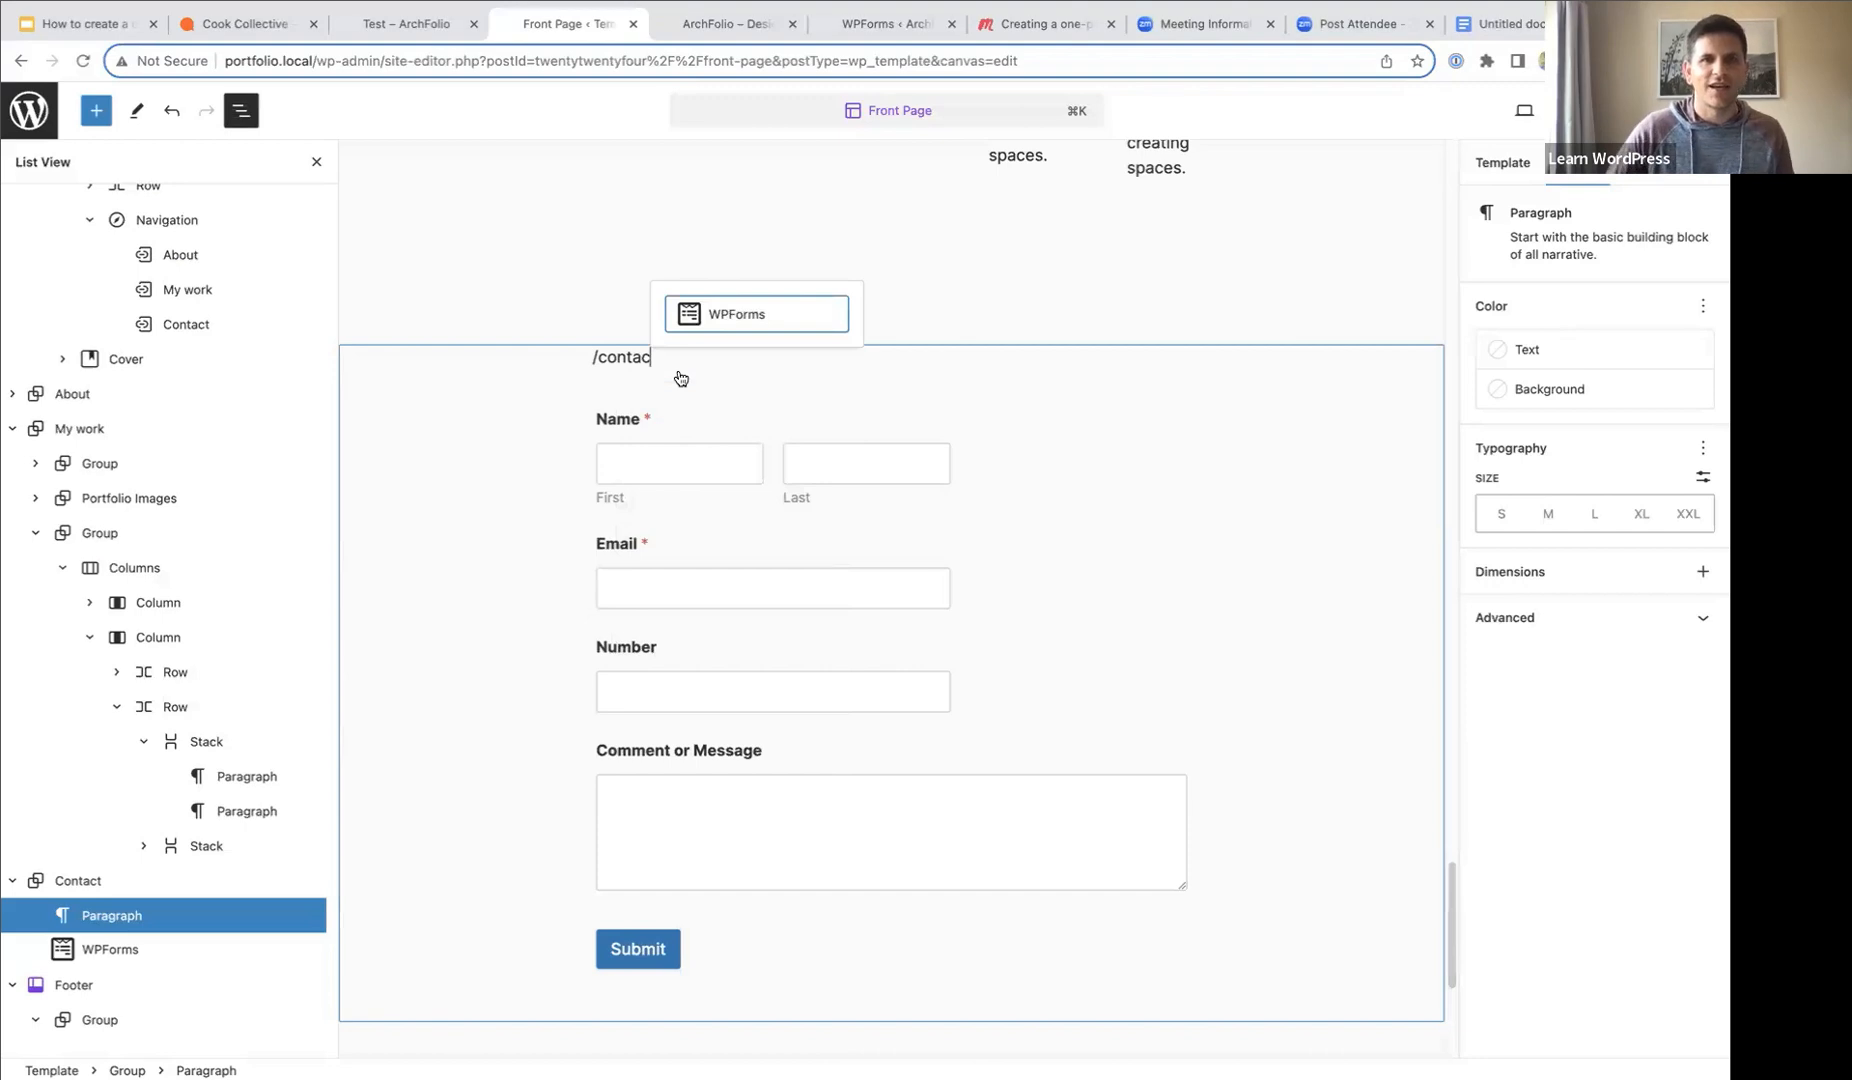
key("BackSpace")
key("BackSpace")
key("BackSpace")
key("BackSpace")
key("BackSpace")
key("BackSpace")
type("head")
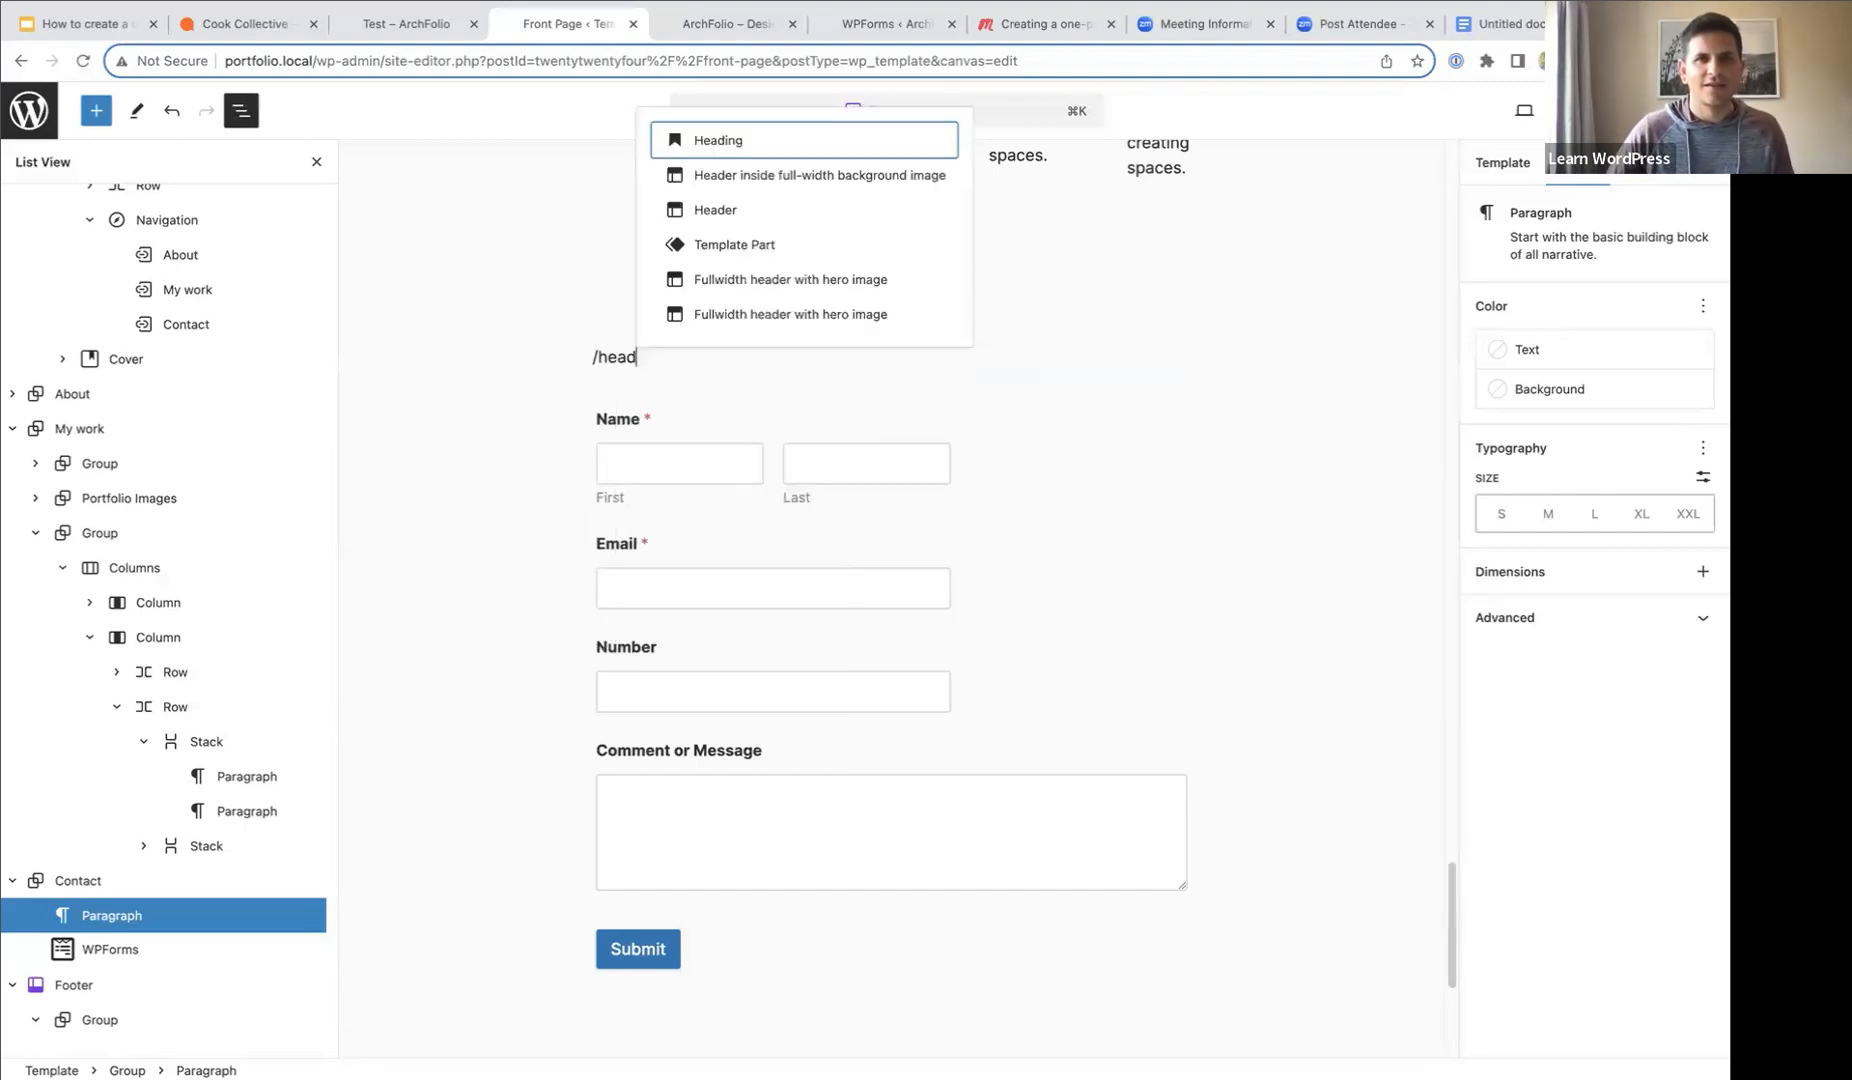
left_click(742, 143)
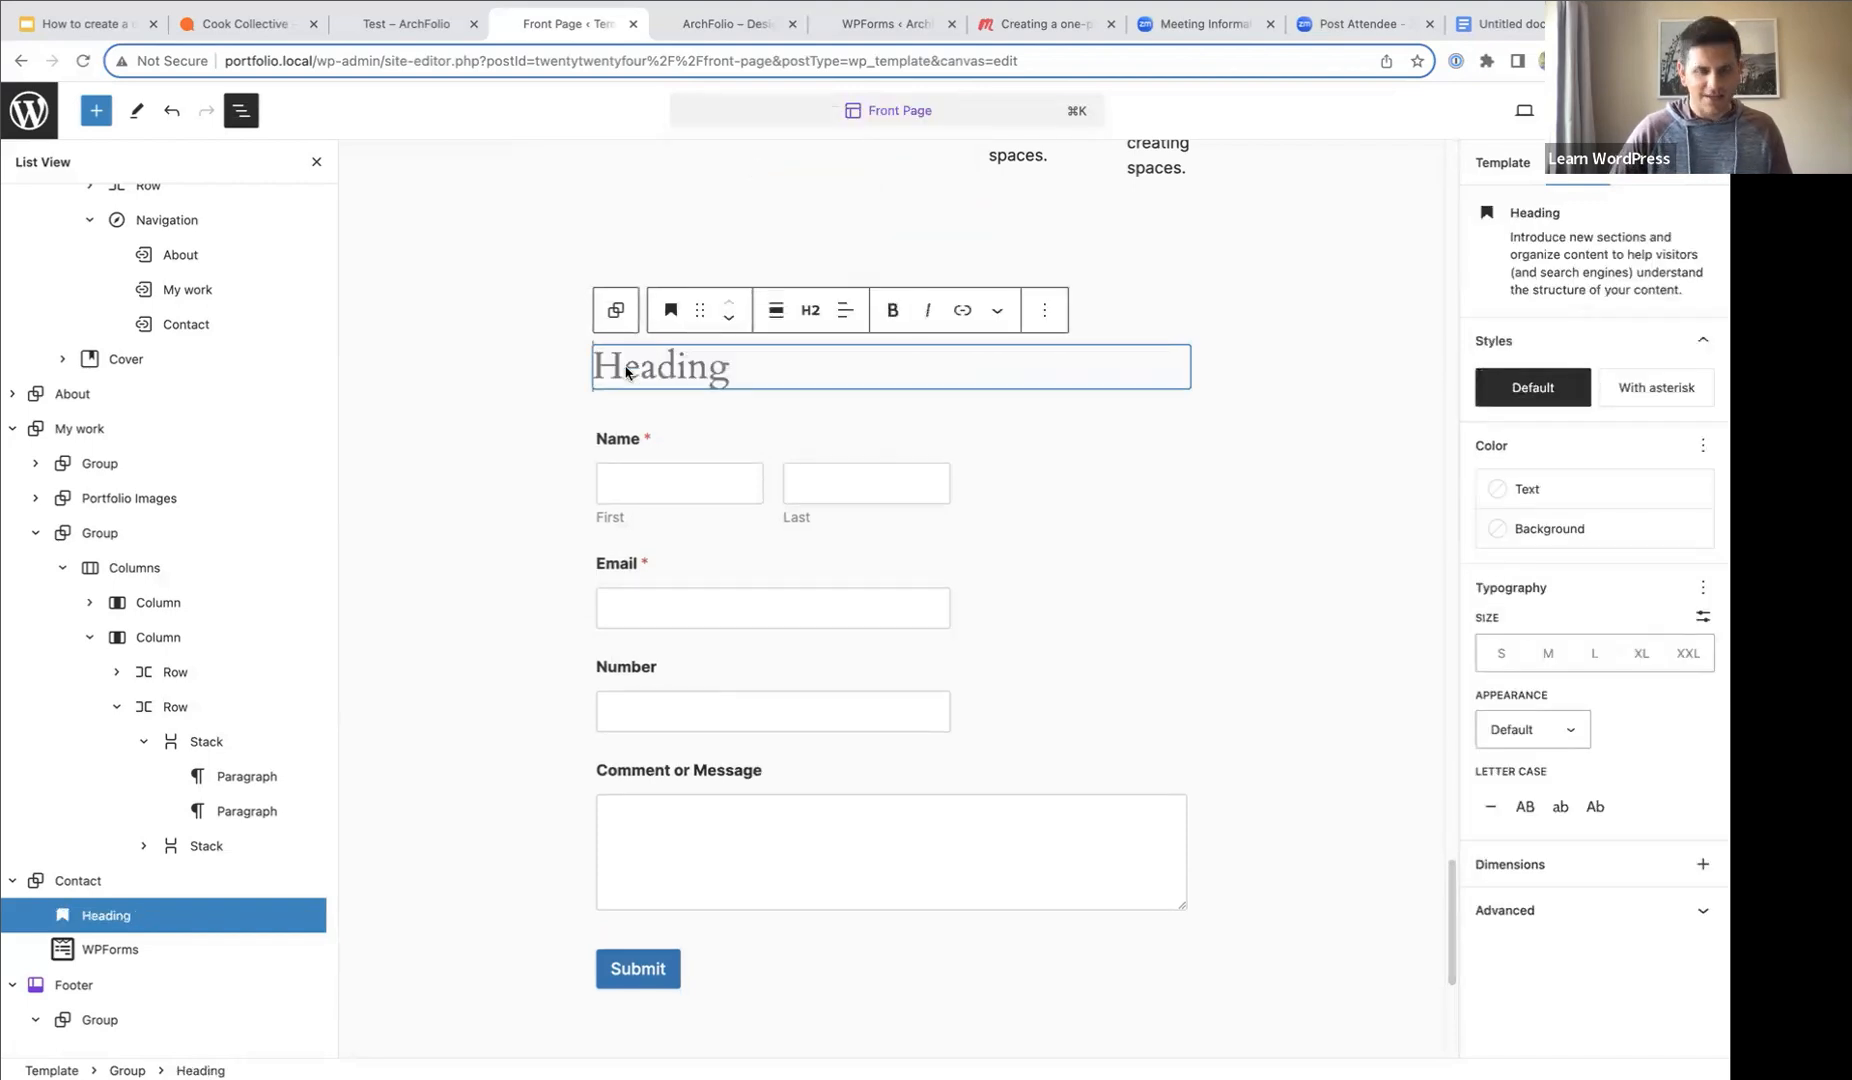
type("Contact")
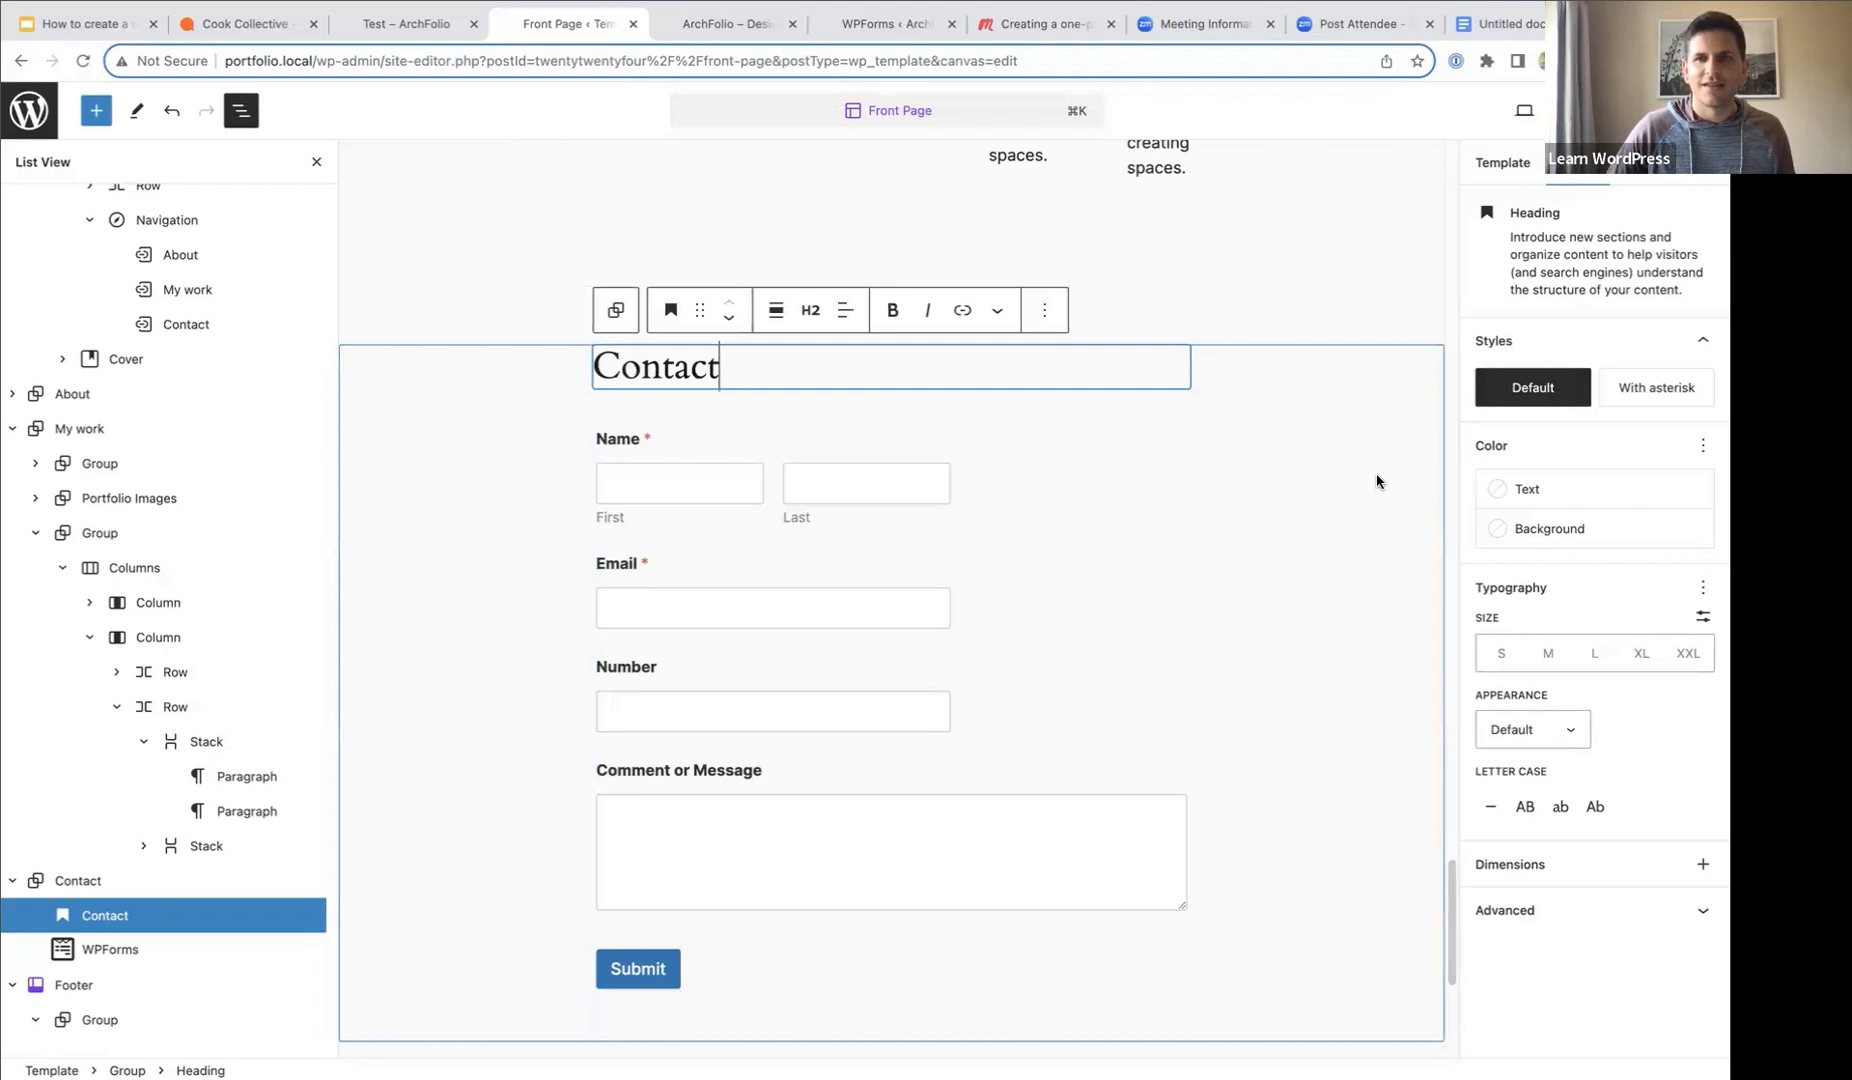
- Set a custom font size of 56 px on the Contact heading and save the site changes
left_click(1703, 616)
left_click(1529, 646)
type("56")
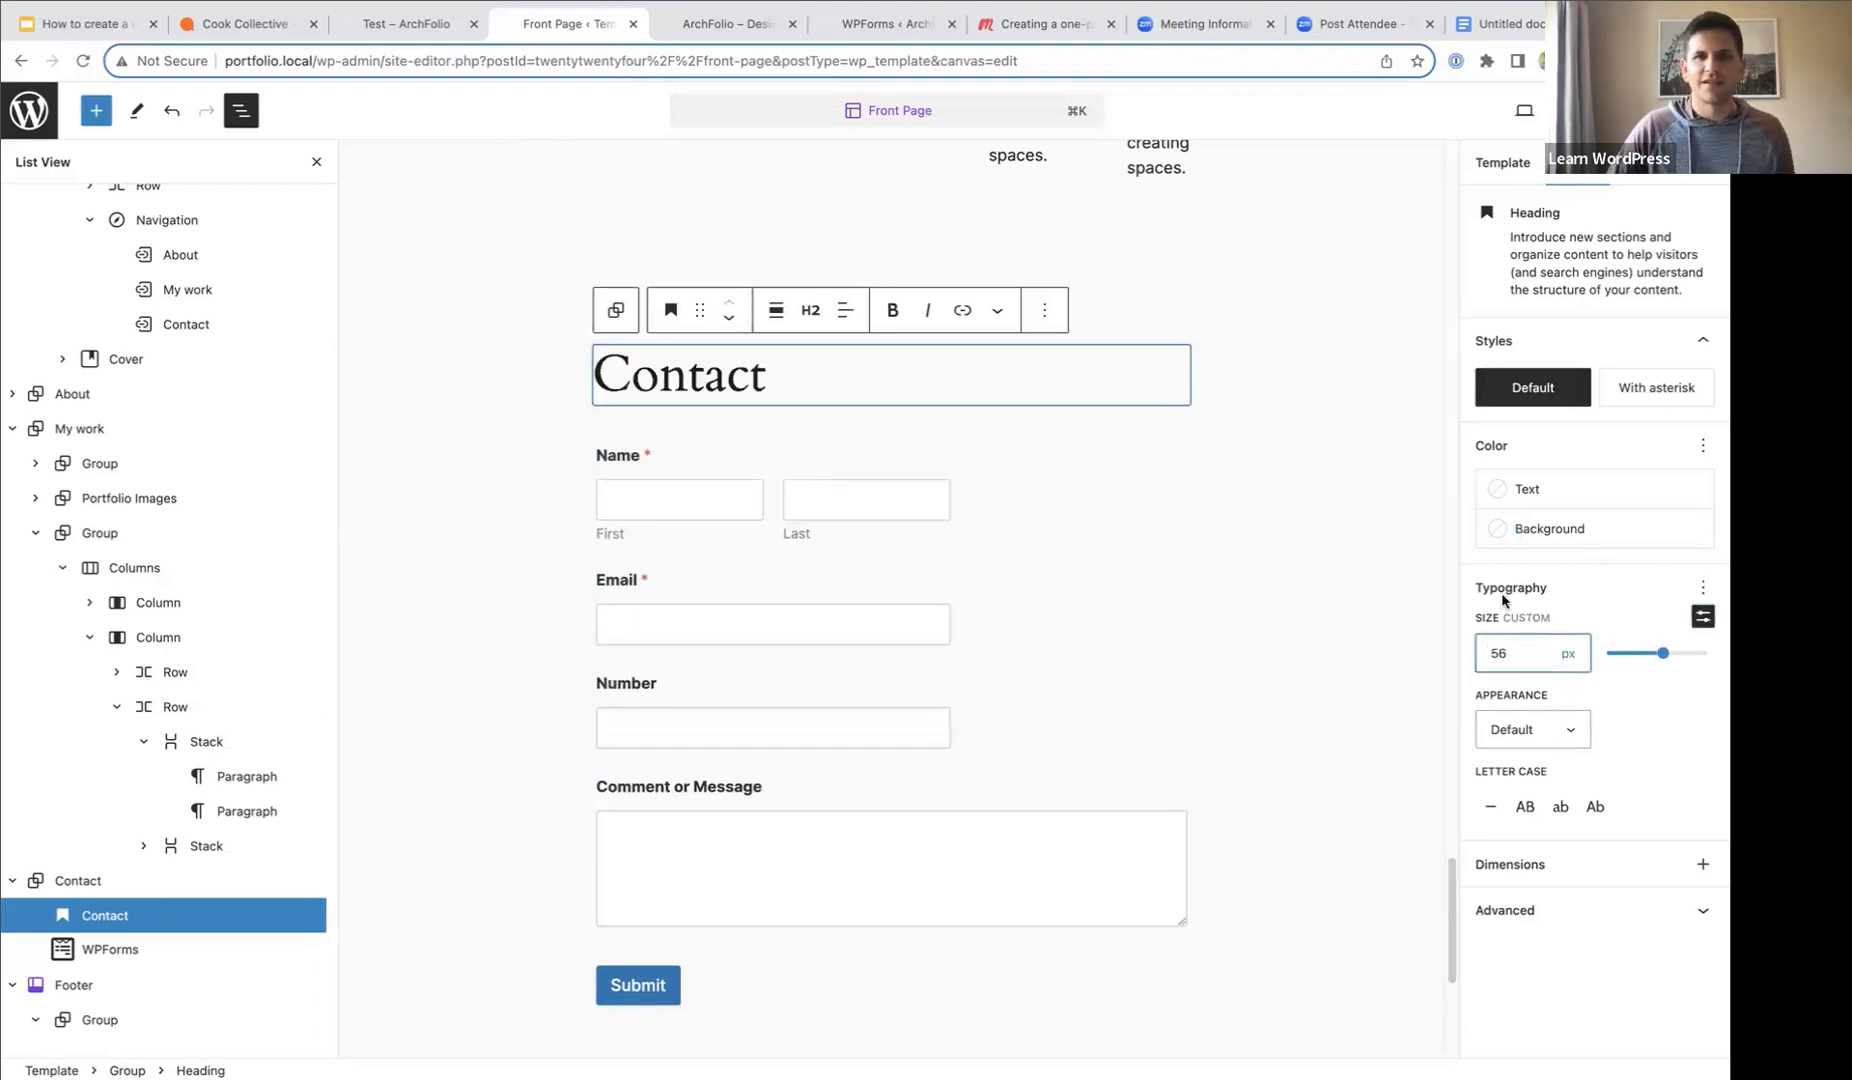
left_click(1574, 111)
left_click(1535, 120)
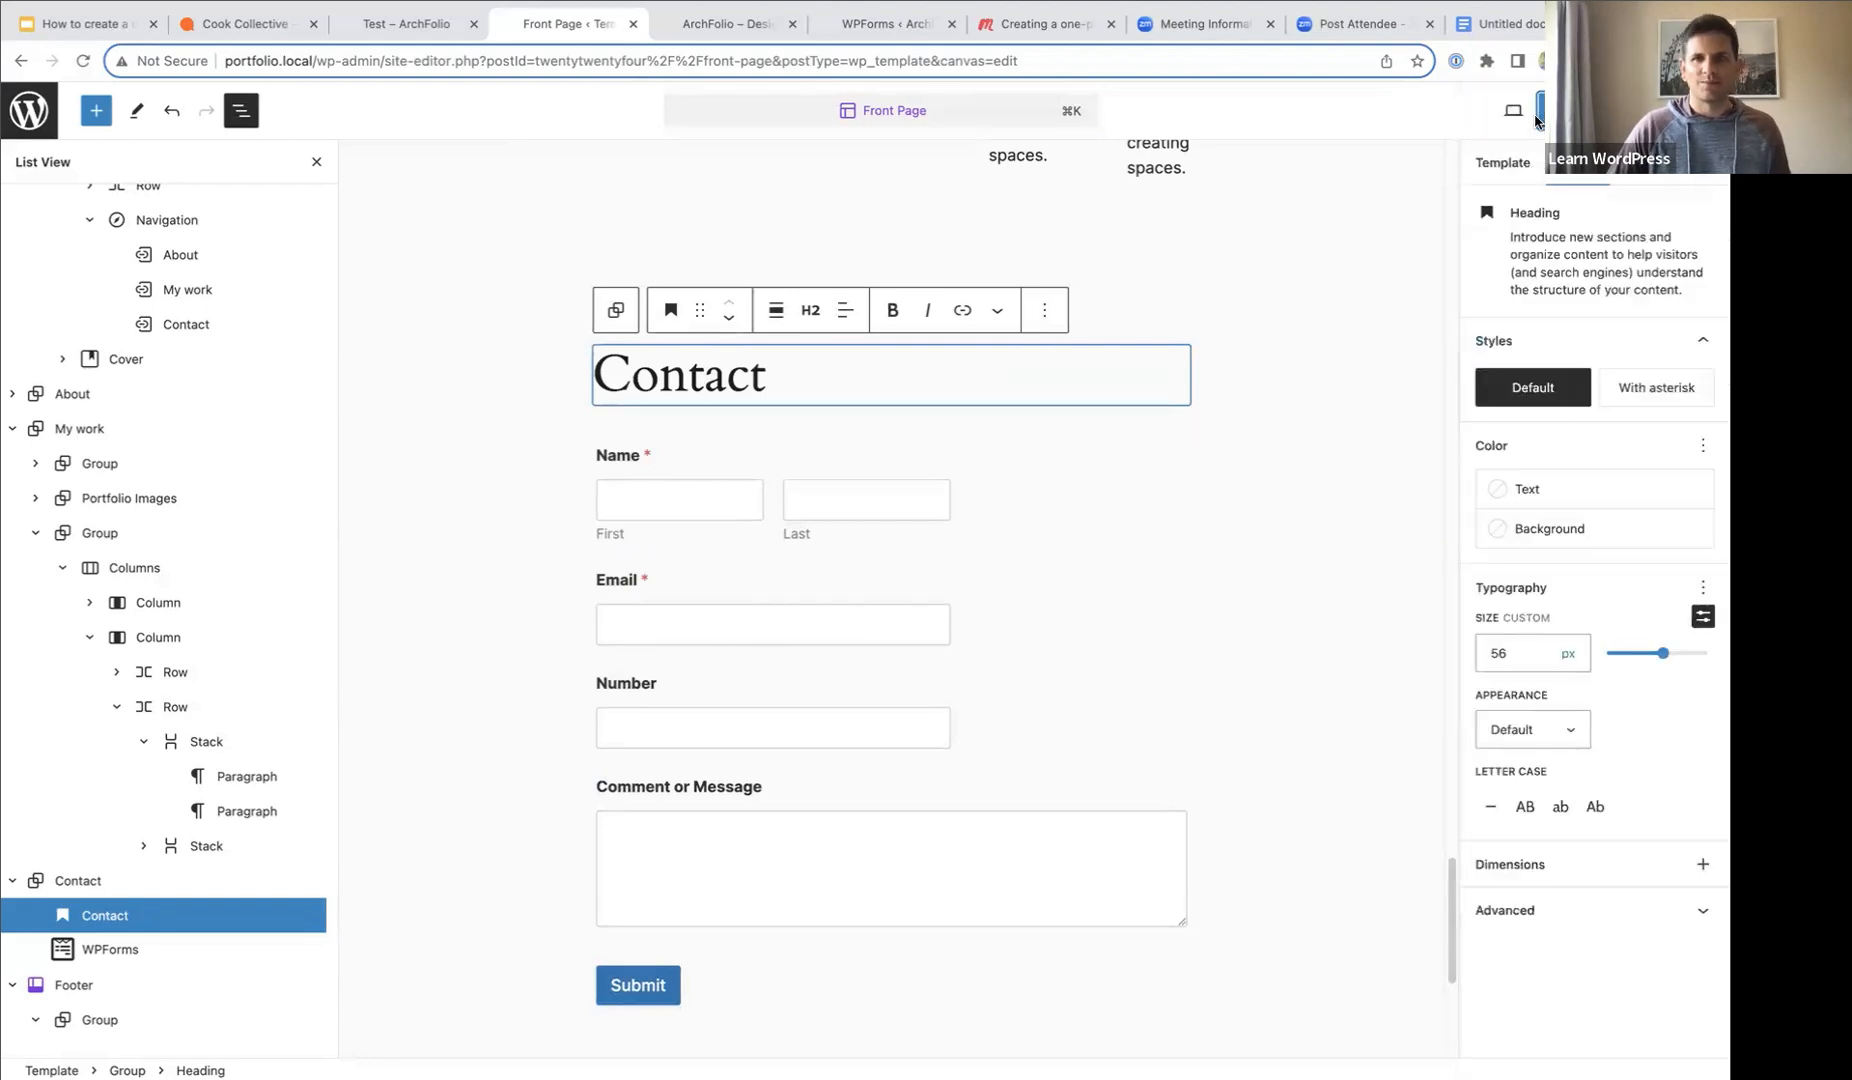
- Reload the live site and review the new Contact heading, the form and the footer links
left_click(691, 24)
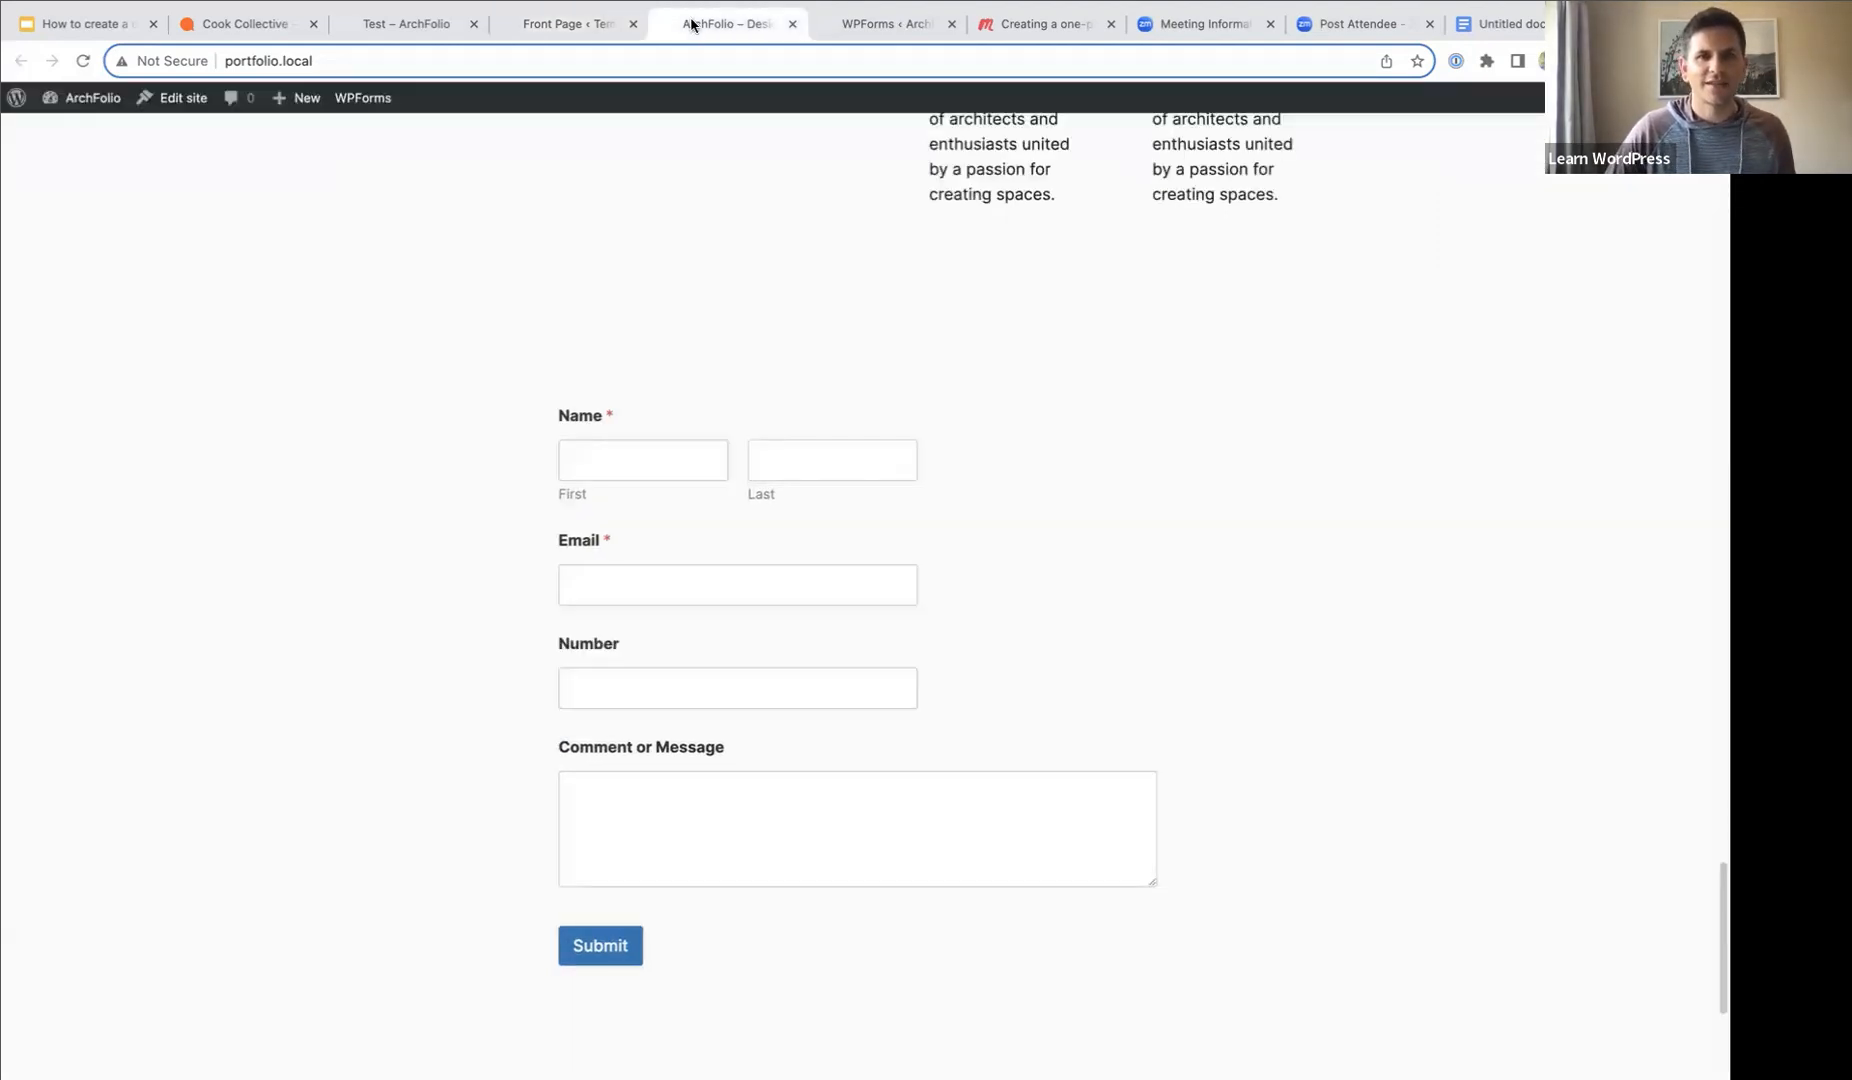
left_click(83, 61)
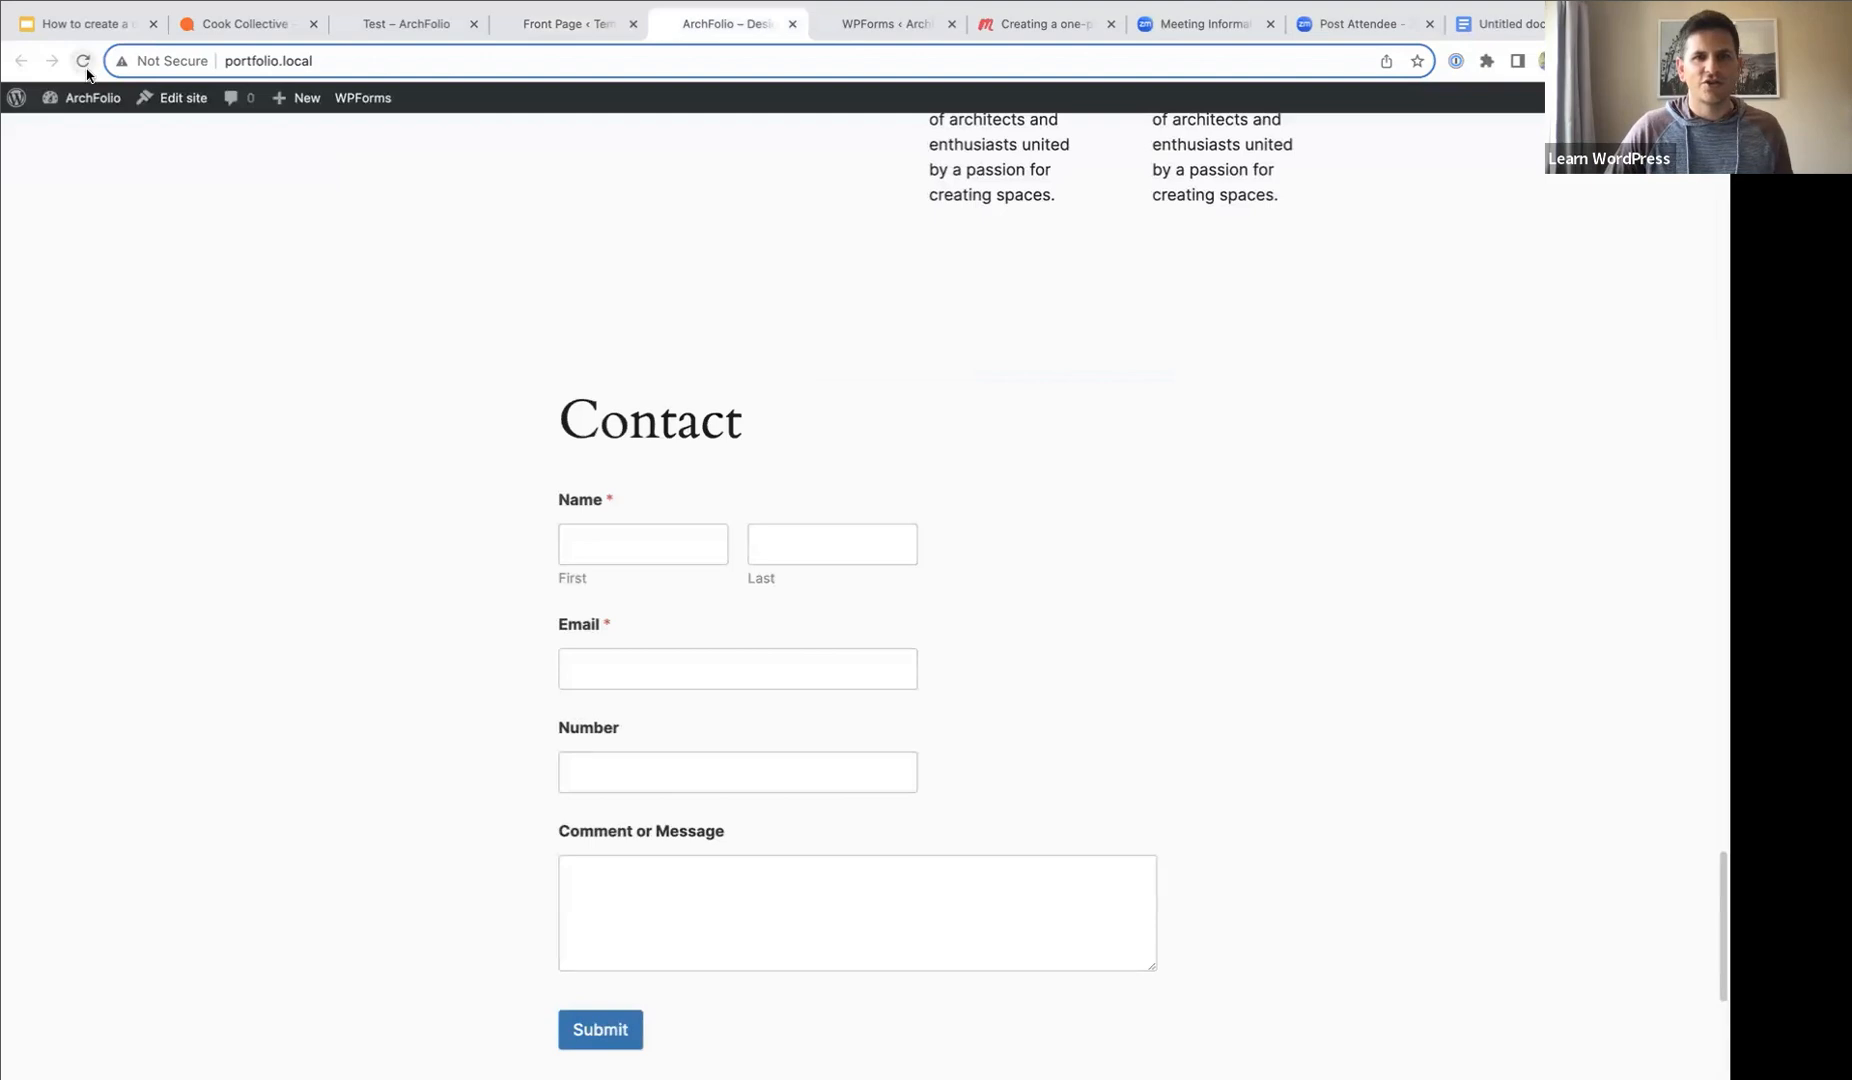
scroll(1491, 512, "up", 5)
scroll(1490, 508, "down", 10)
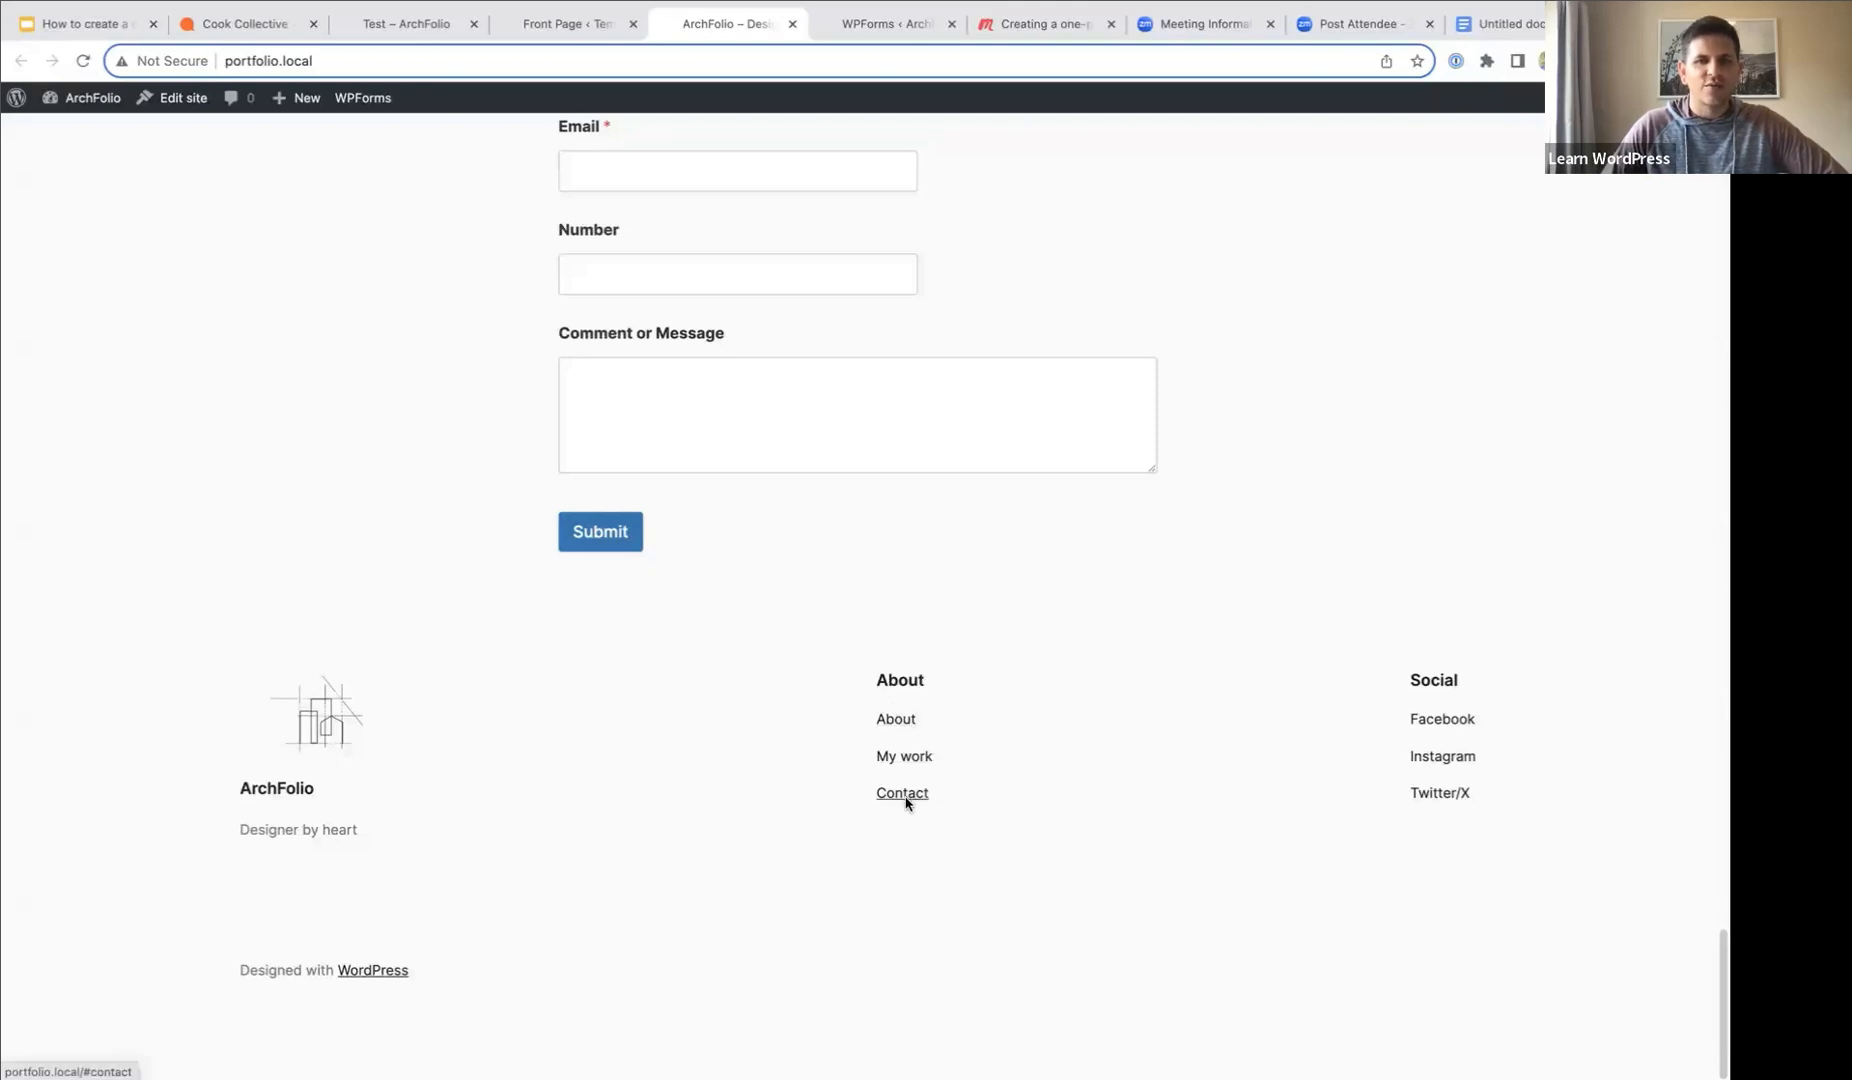
scroll(1045, 760, "up", 8)
scroll(1045, 760, "up", 20)
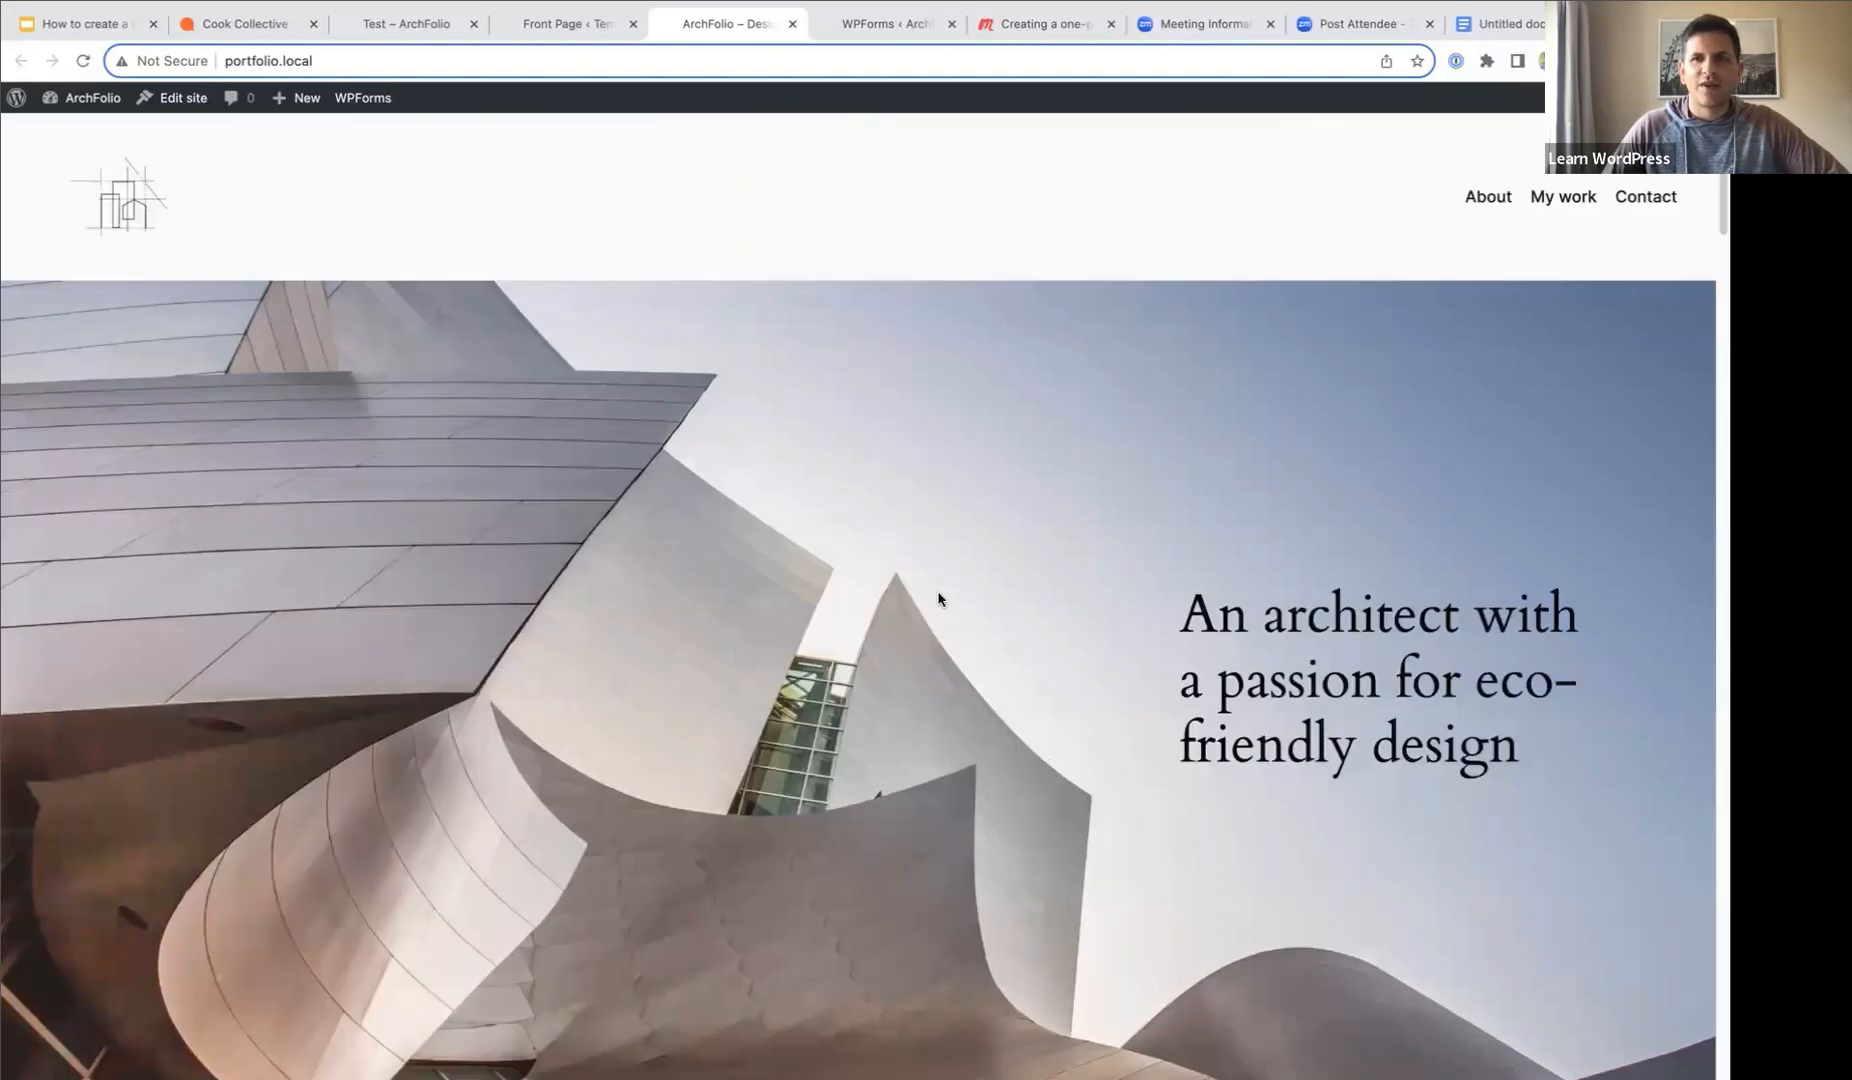
- Test the About, My work and Contact header links on the live page, returning to the page header after each
left_click(1490, 198)
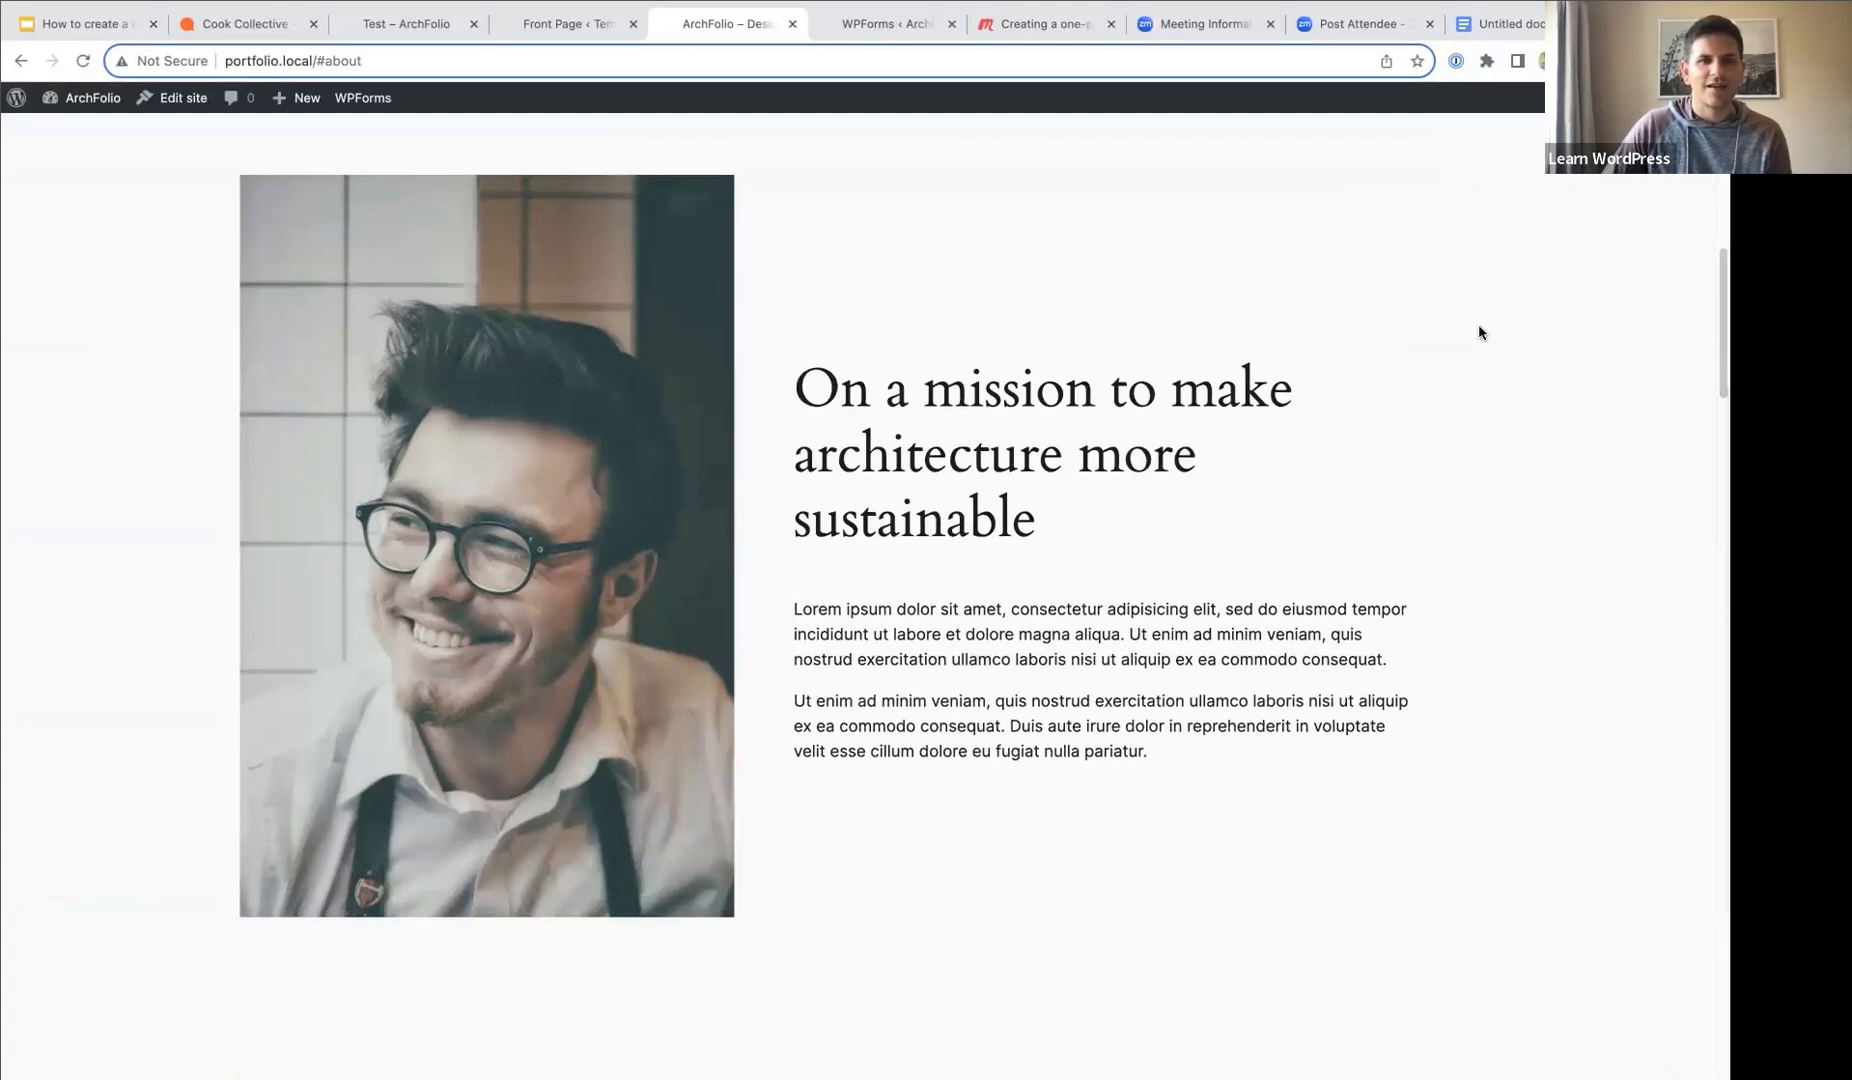
scroll(1479, 324, "up", 10)
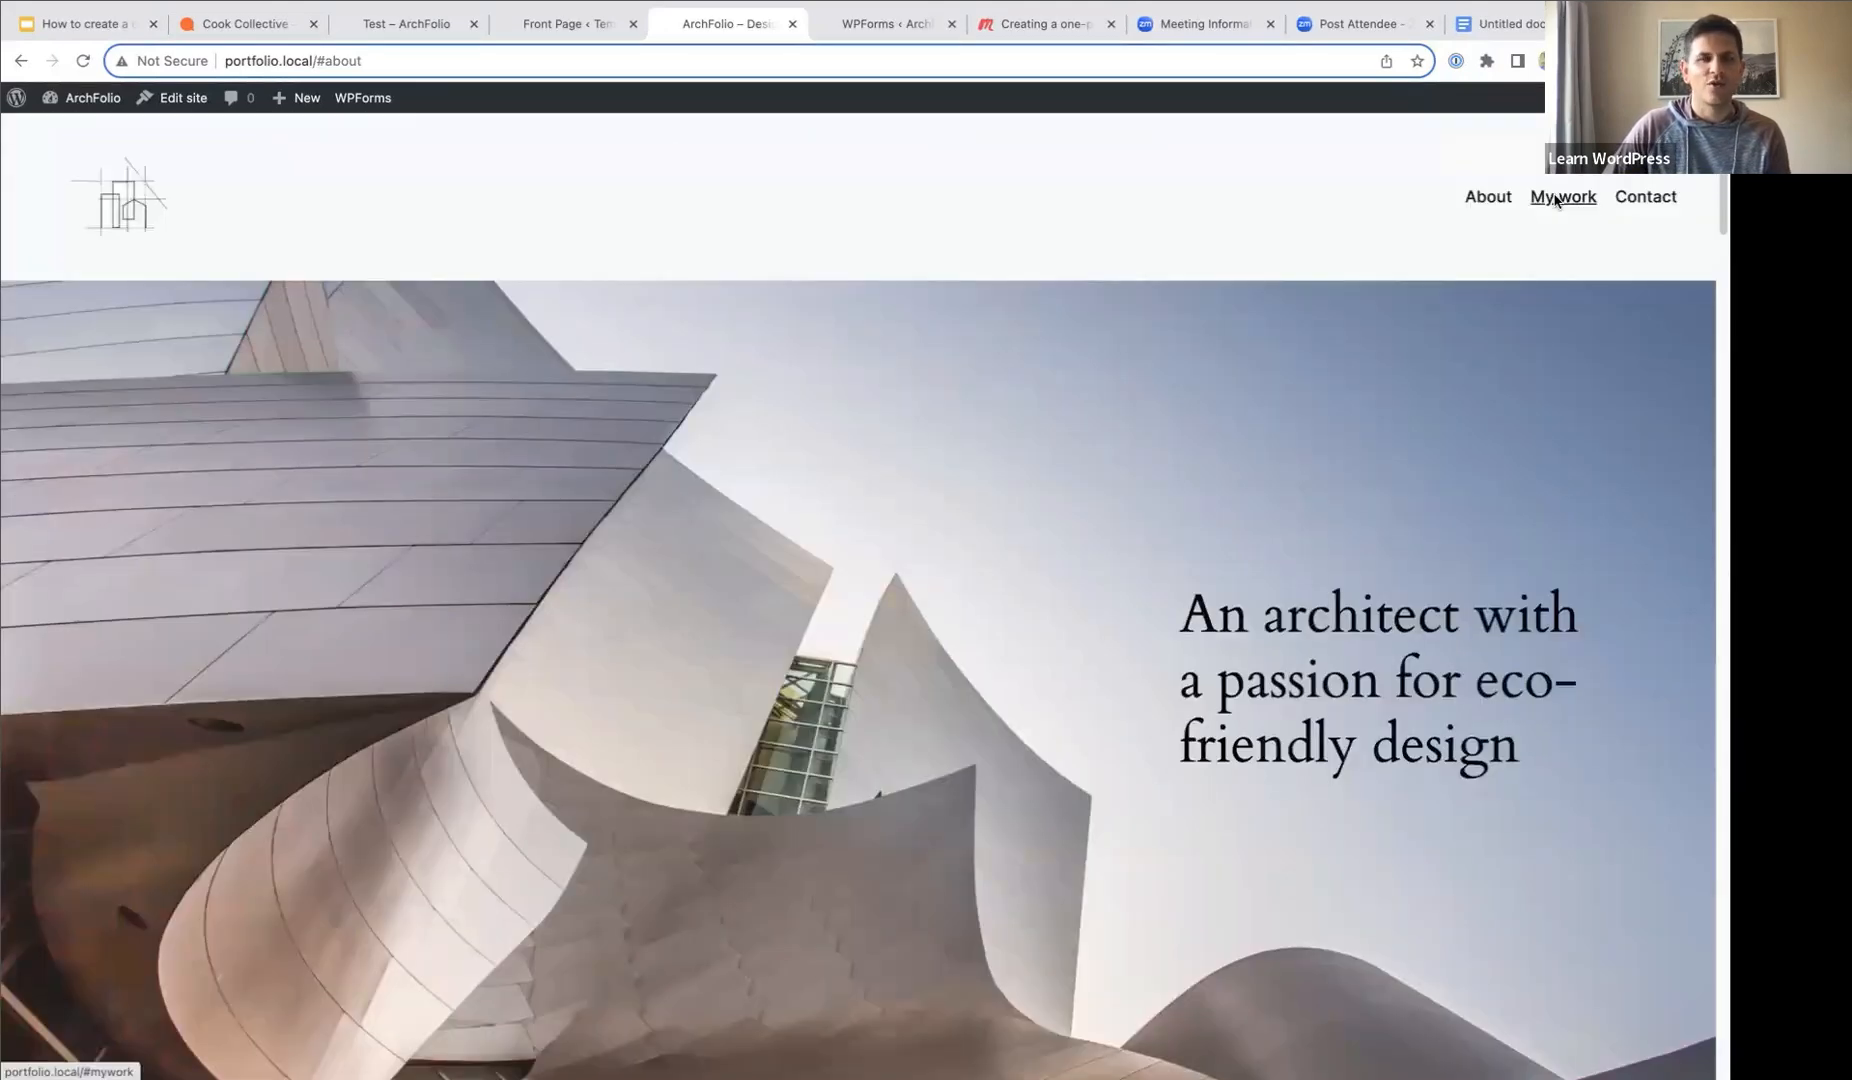
left_click(1555, 198)
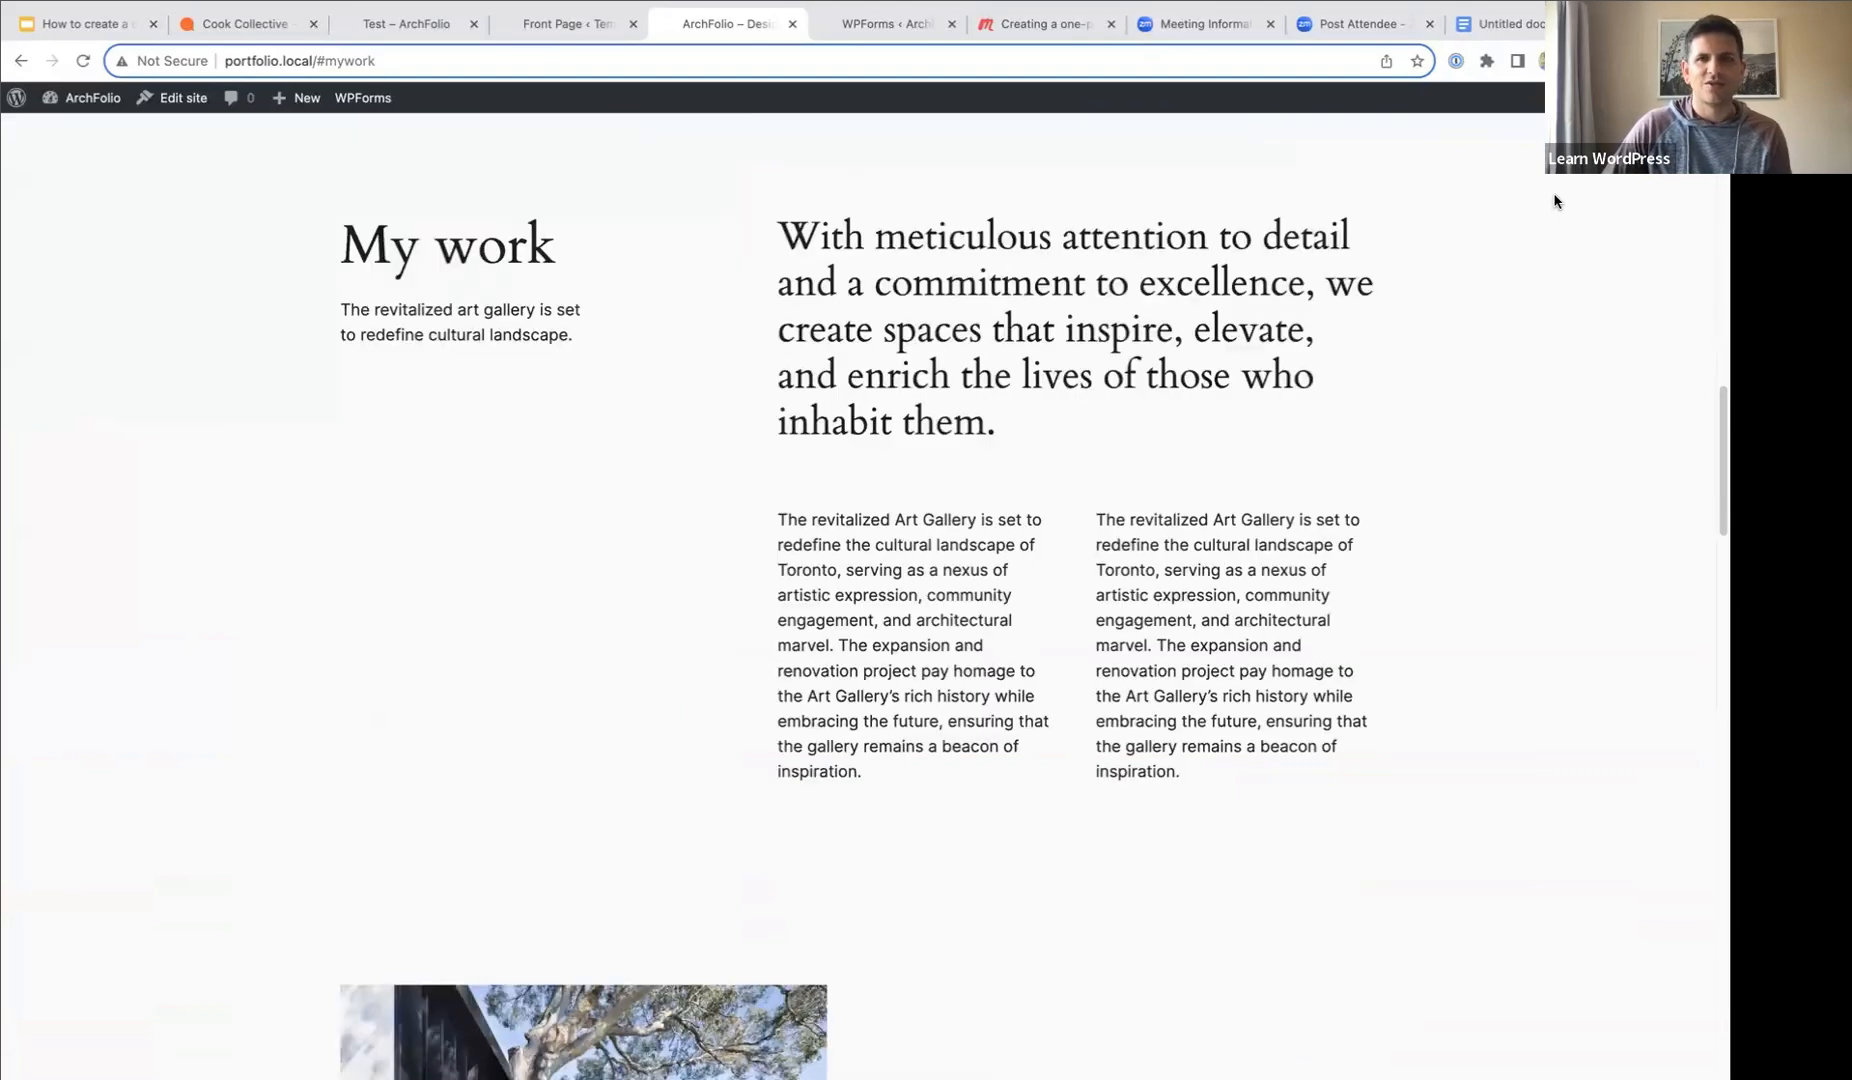
scroll(1566, 200, "down", 10)
scroll(1566, 215, "up", 10)
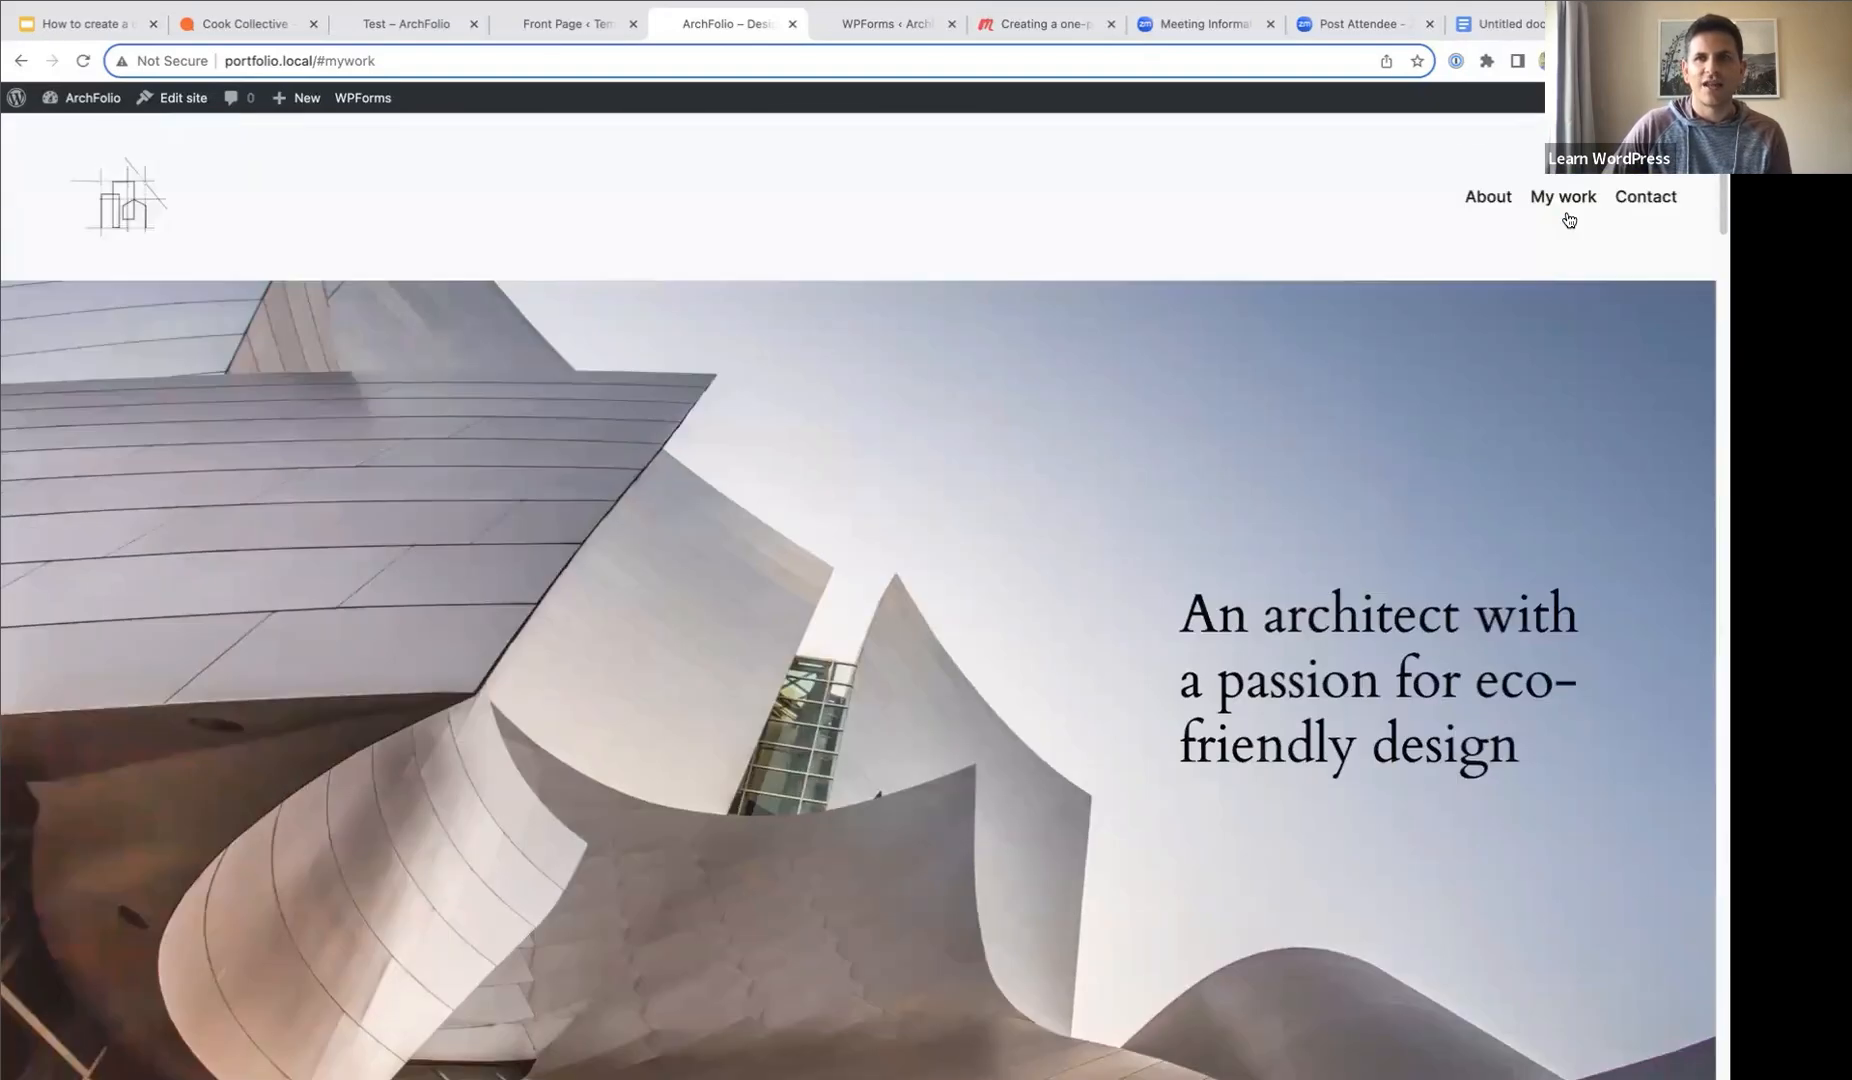
left_click(1644, 197)
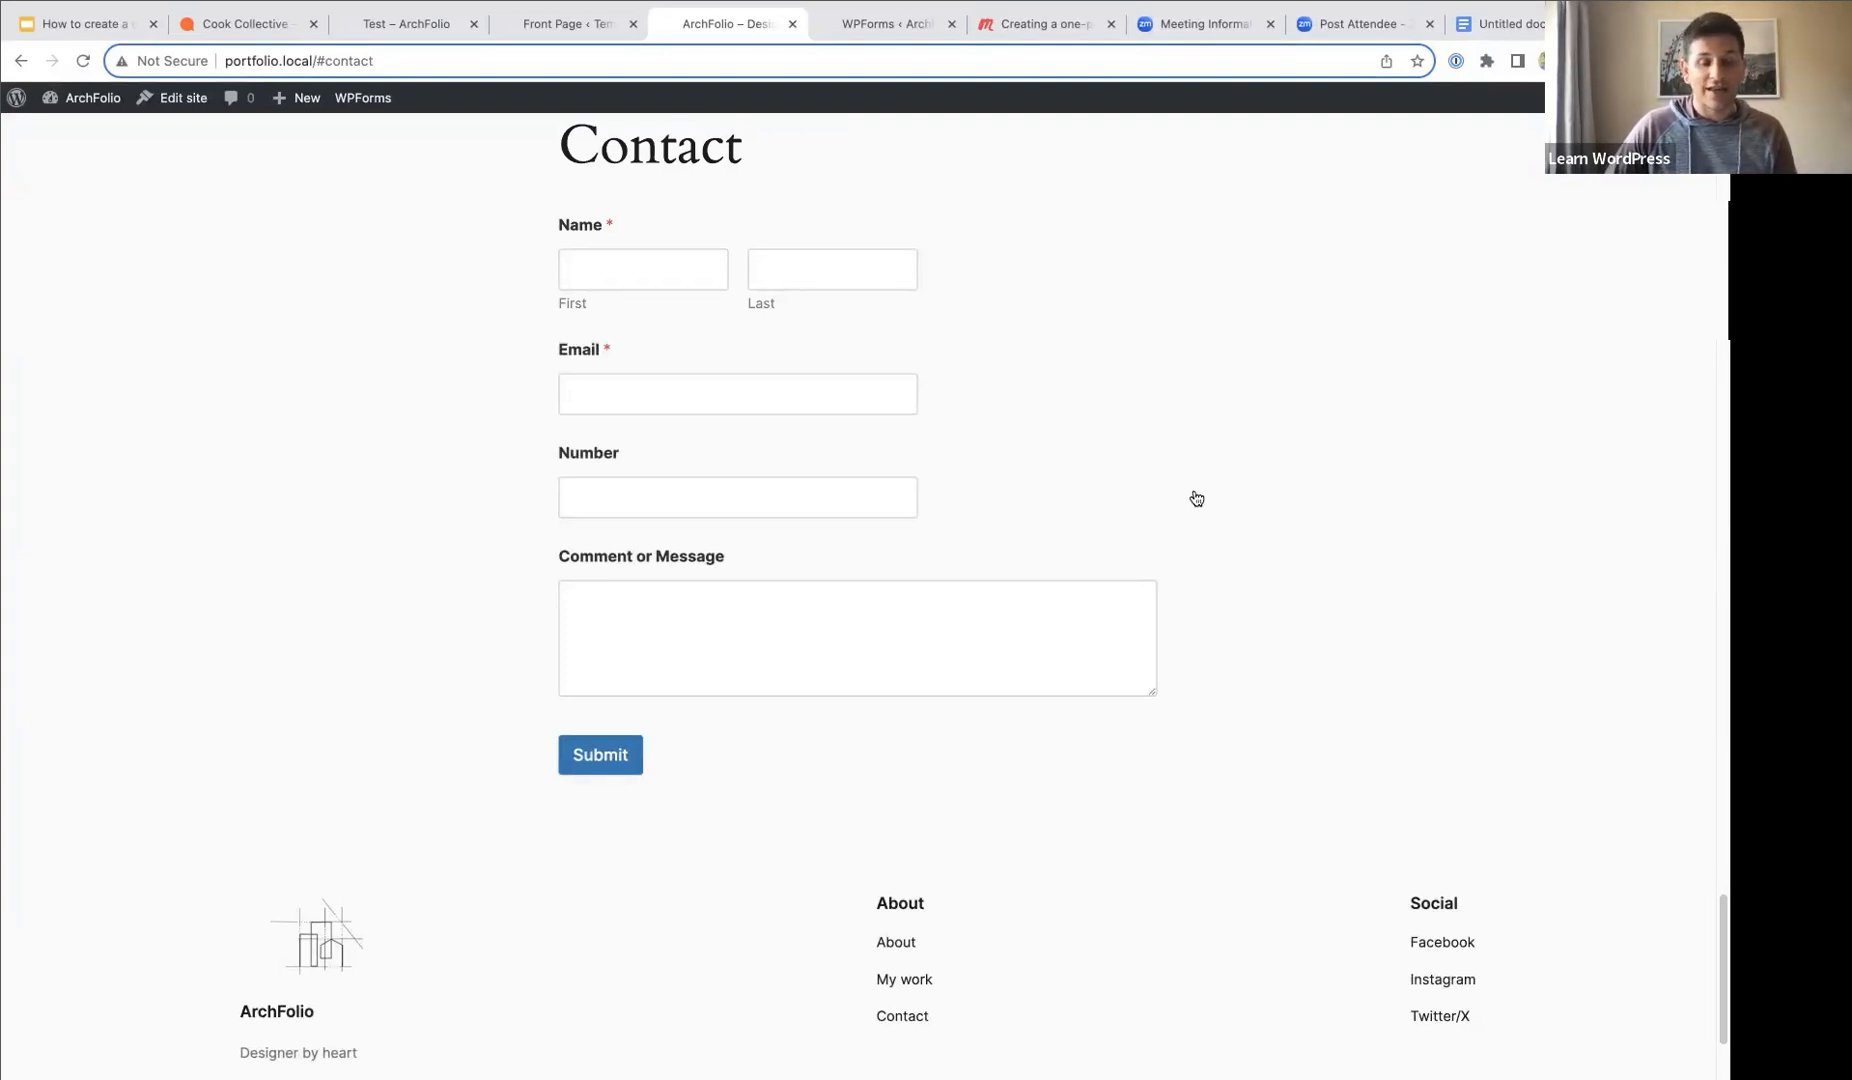
scroll(1196, 498, "up", 15)
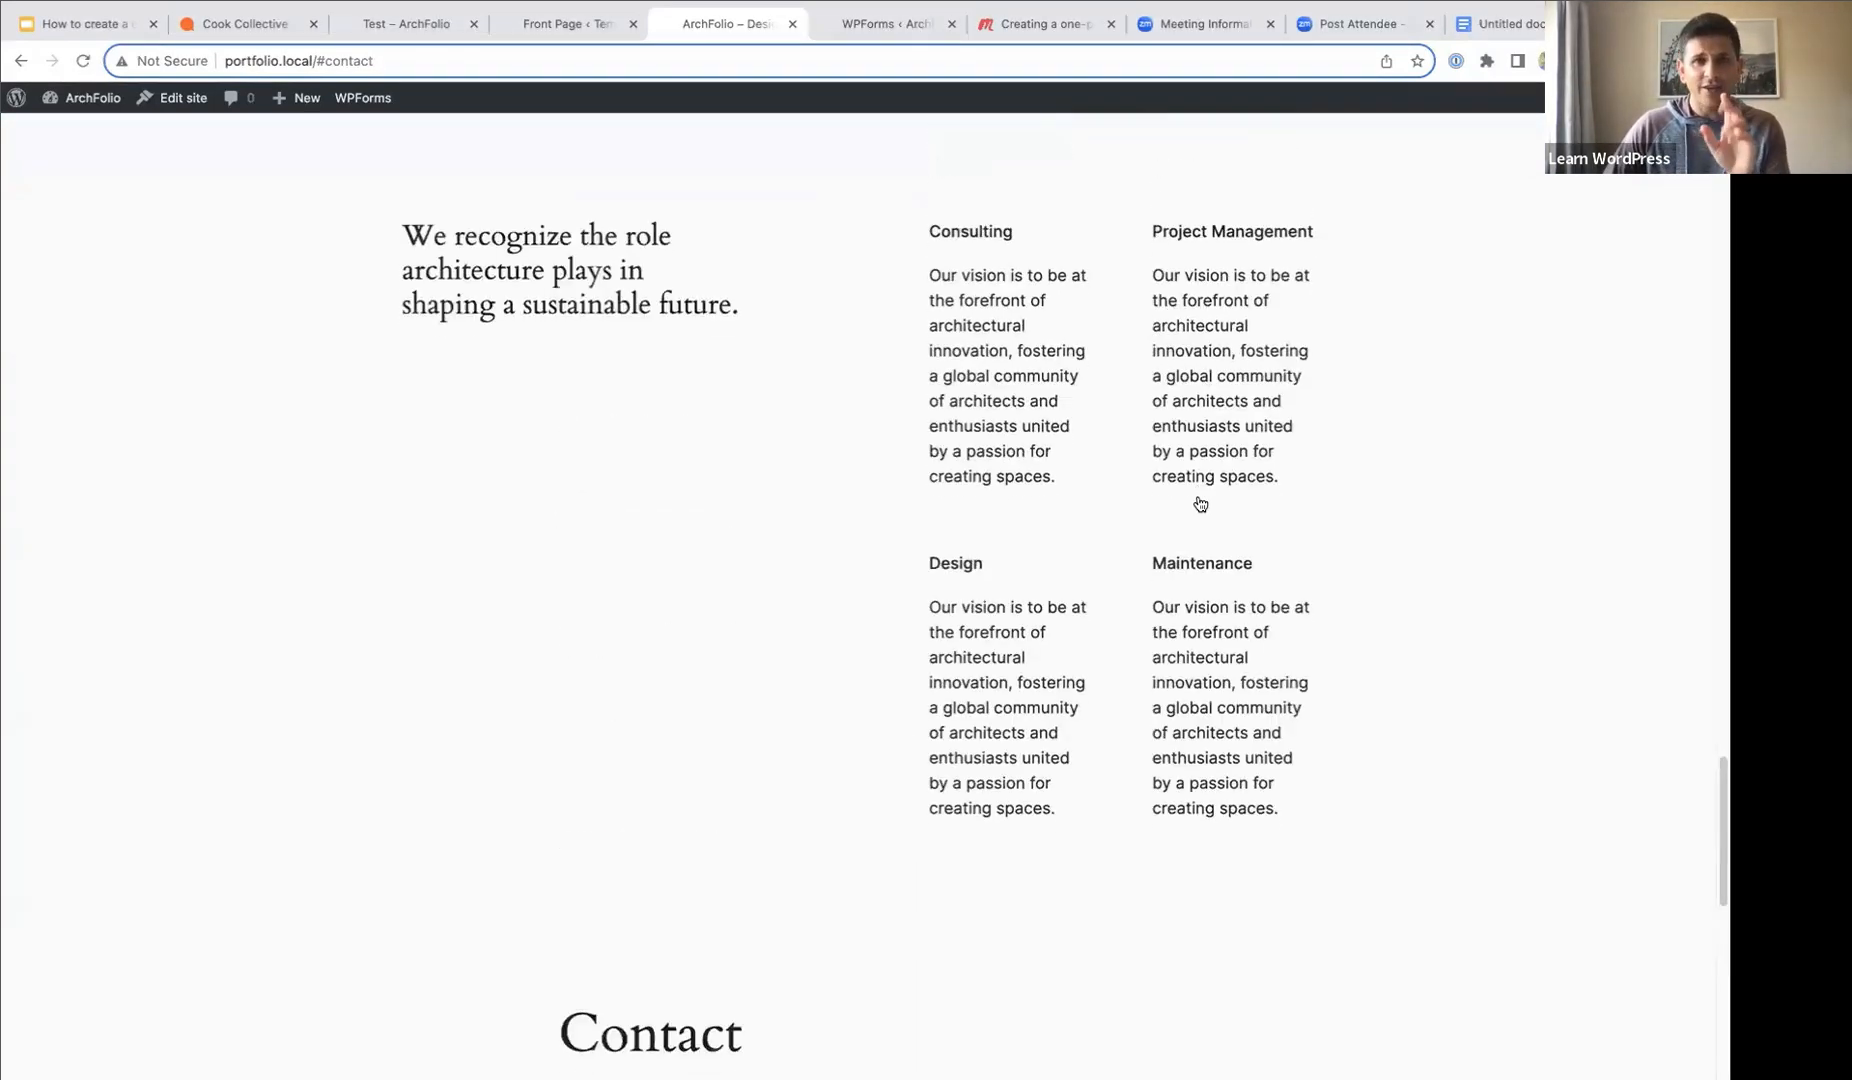
scroll(1204, 508, "up", 15)
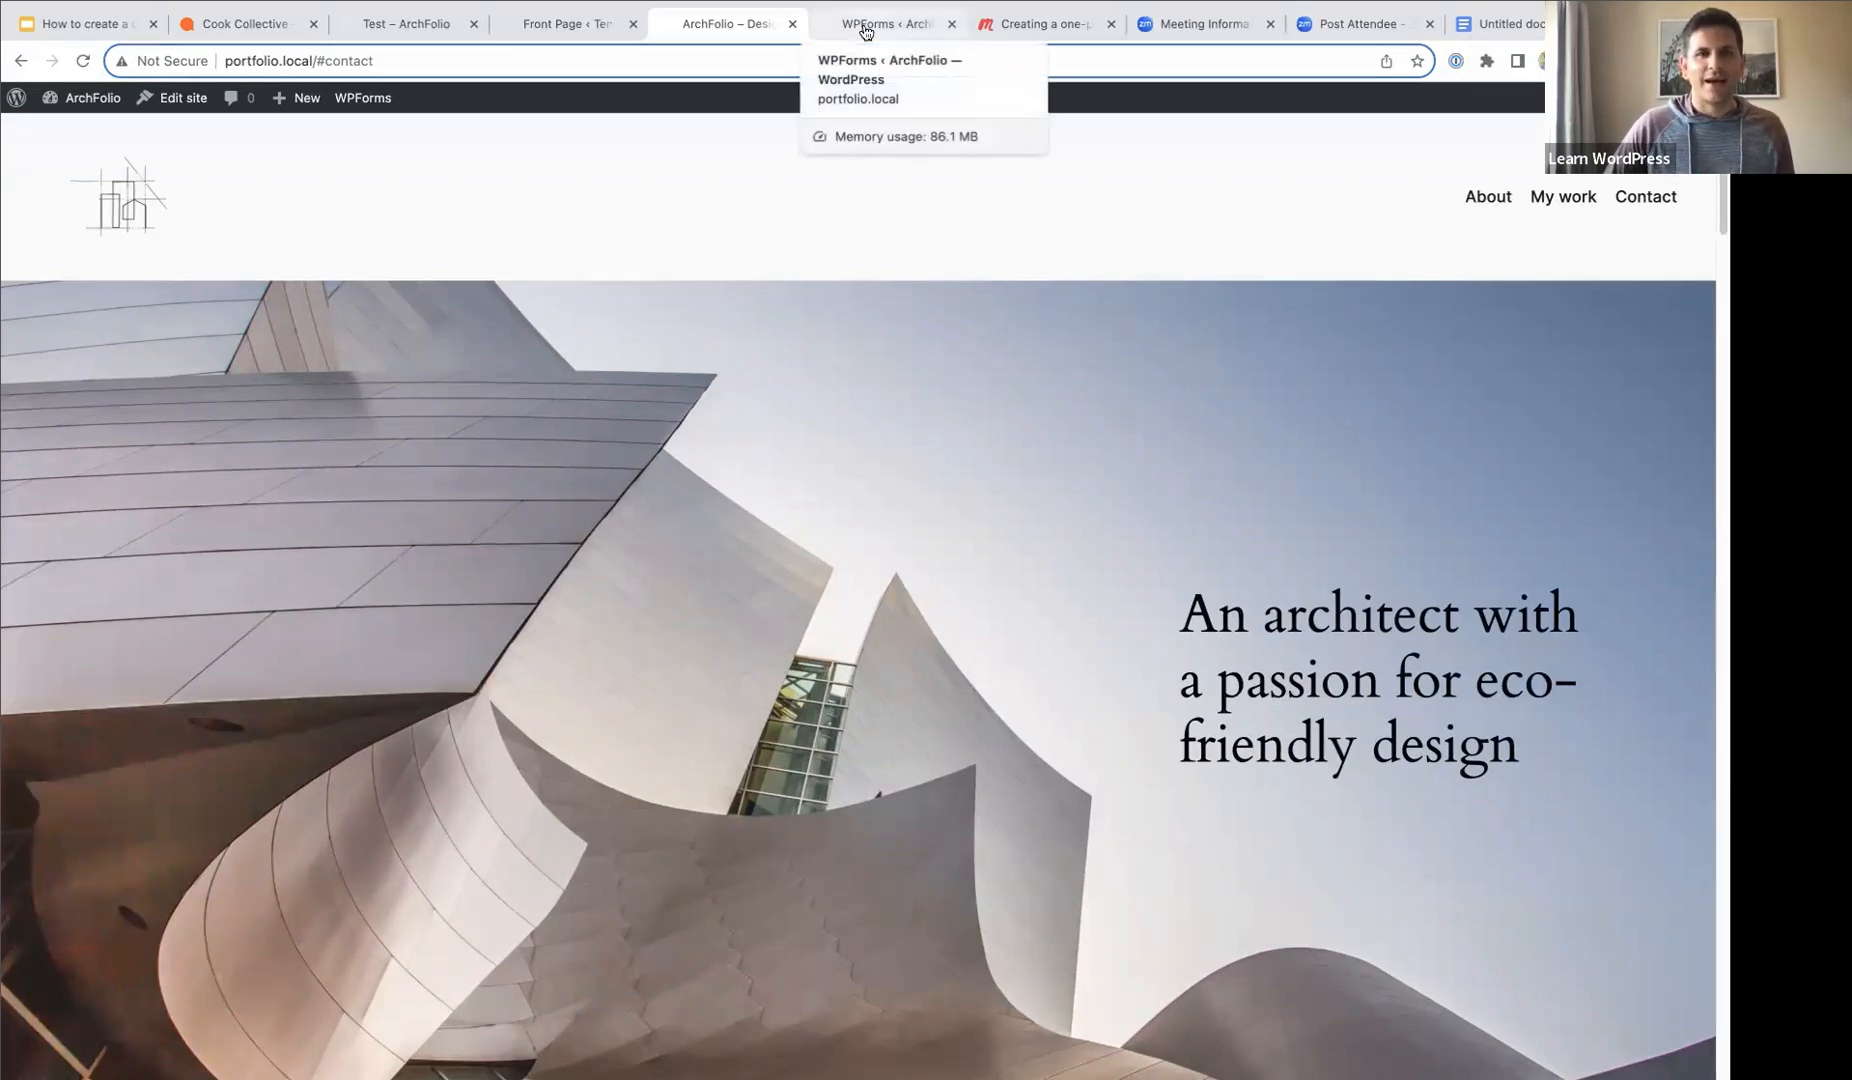
- Leave the Front Page template for the WordPress dashboard and reopen the site editor from there
left_click(576, 26)
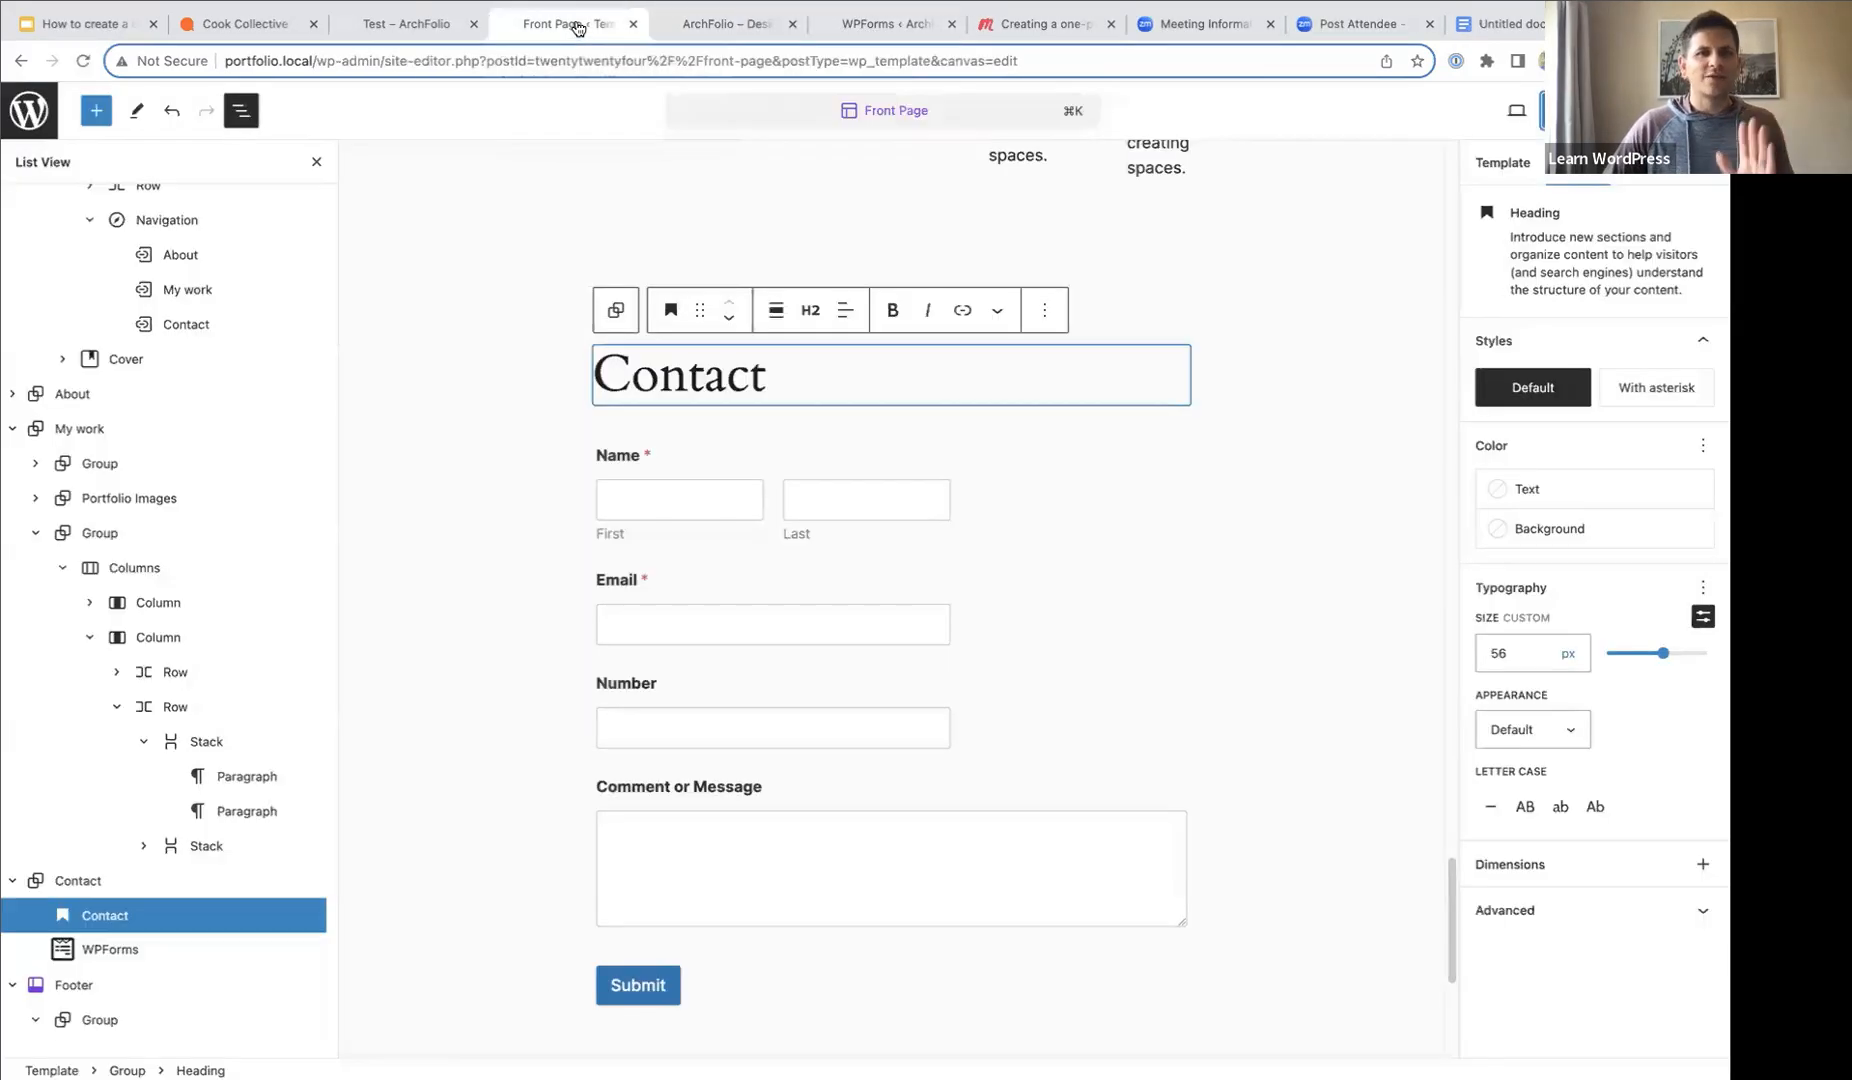
left_click(34, 118)
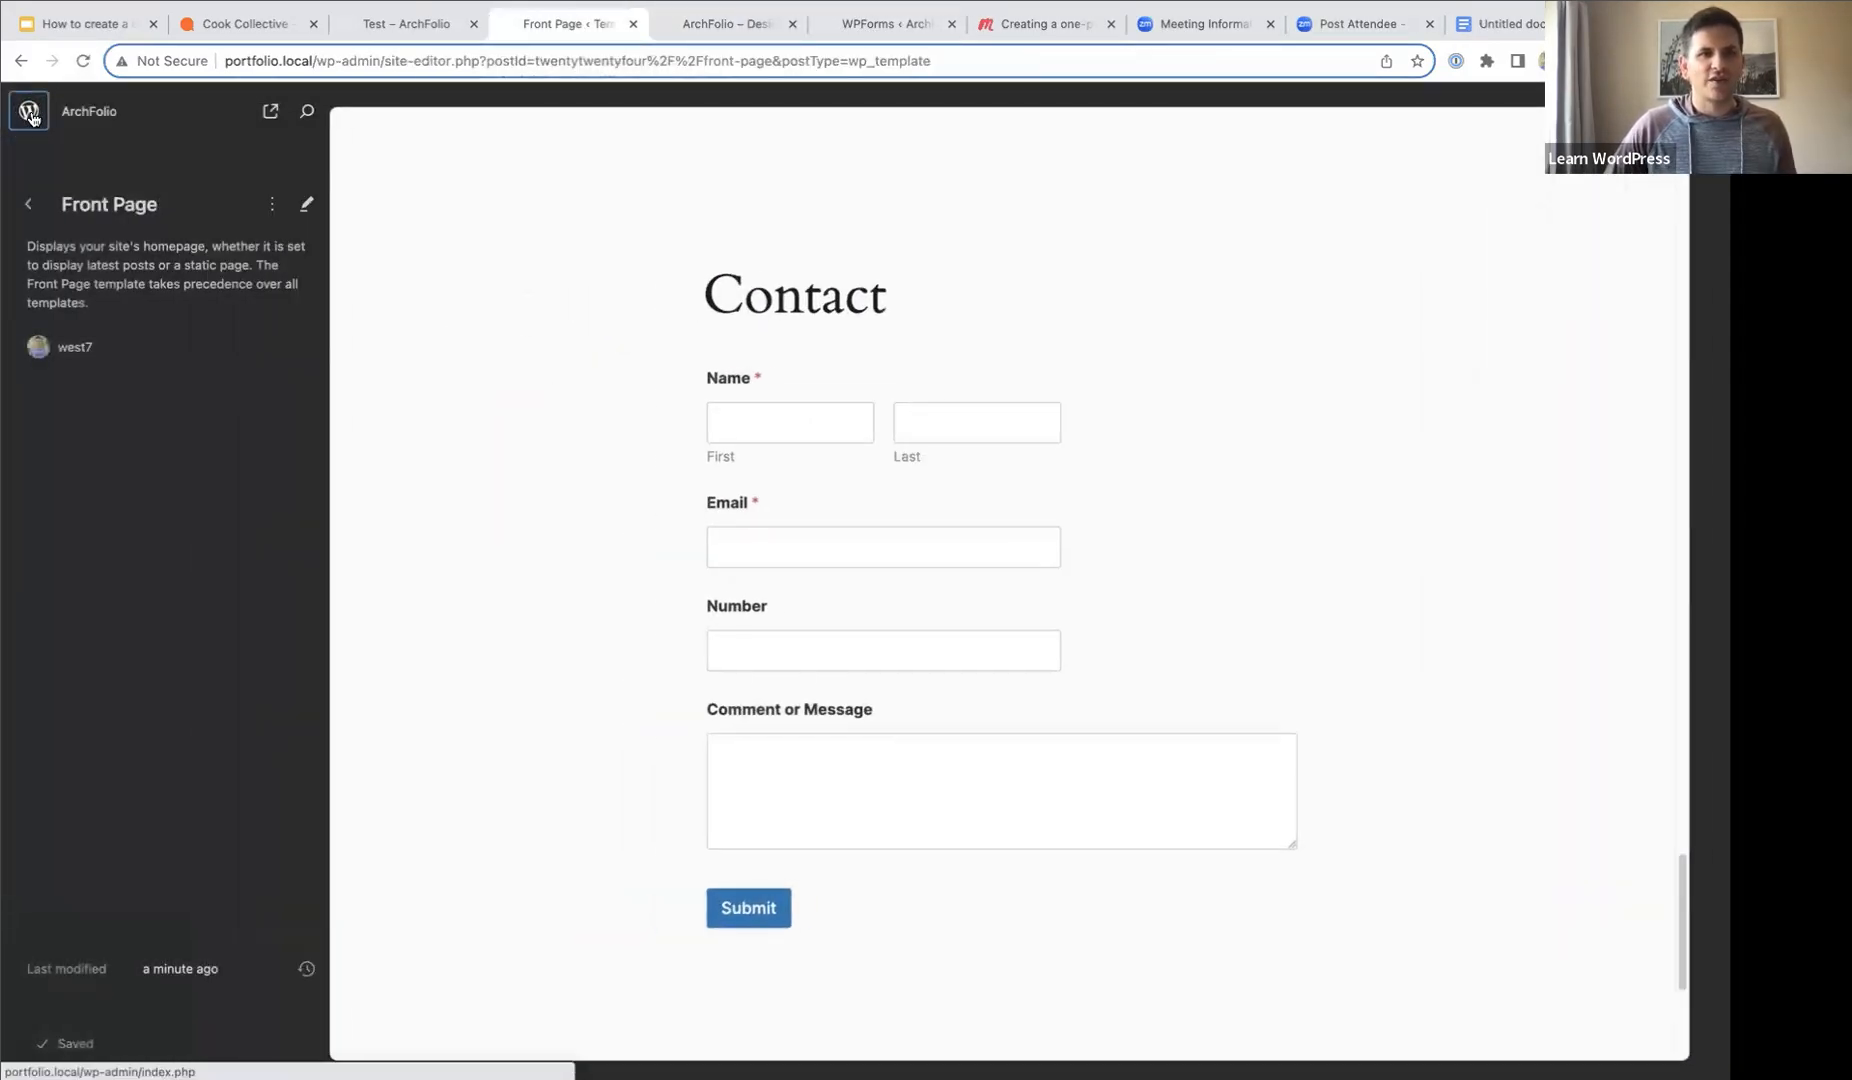
left_click(30, 203)
left_click(31, 204)
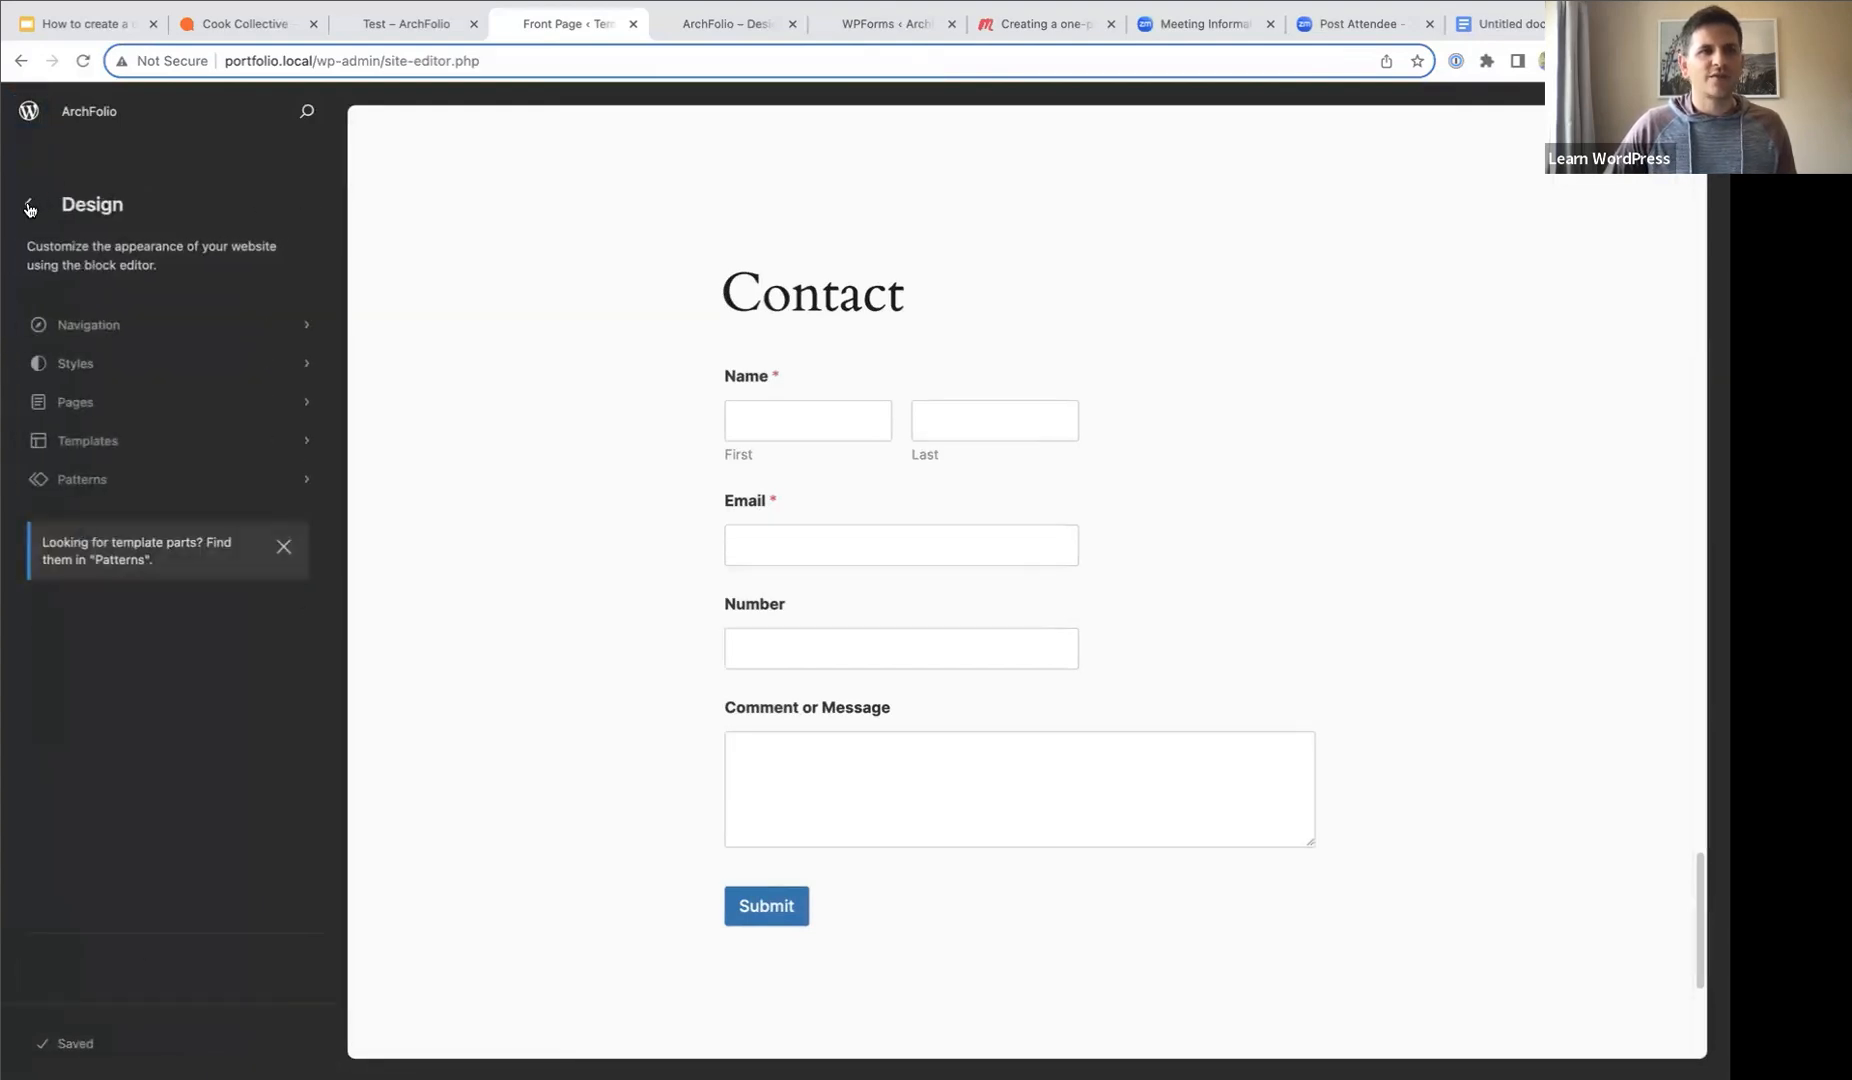
left_click(35, 207)
mouse_move(65, 430)
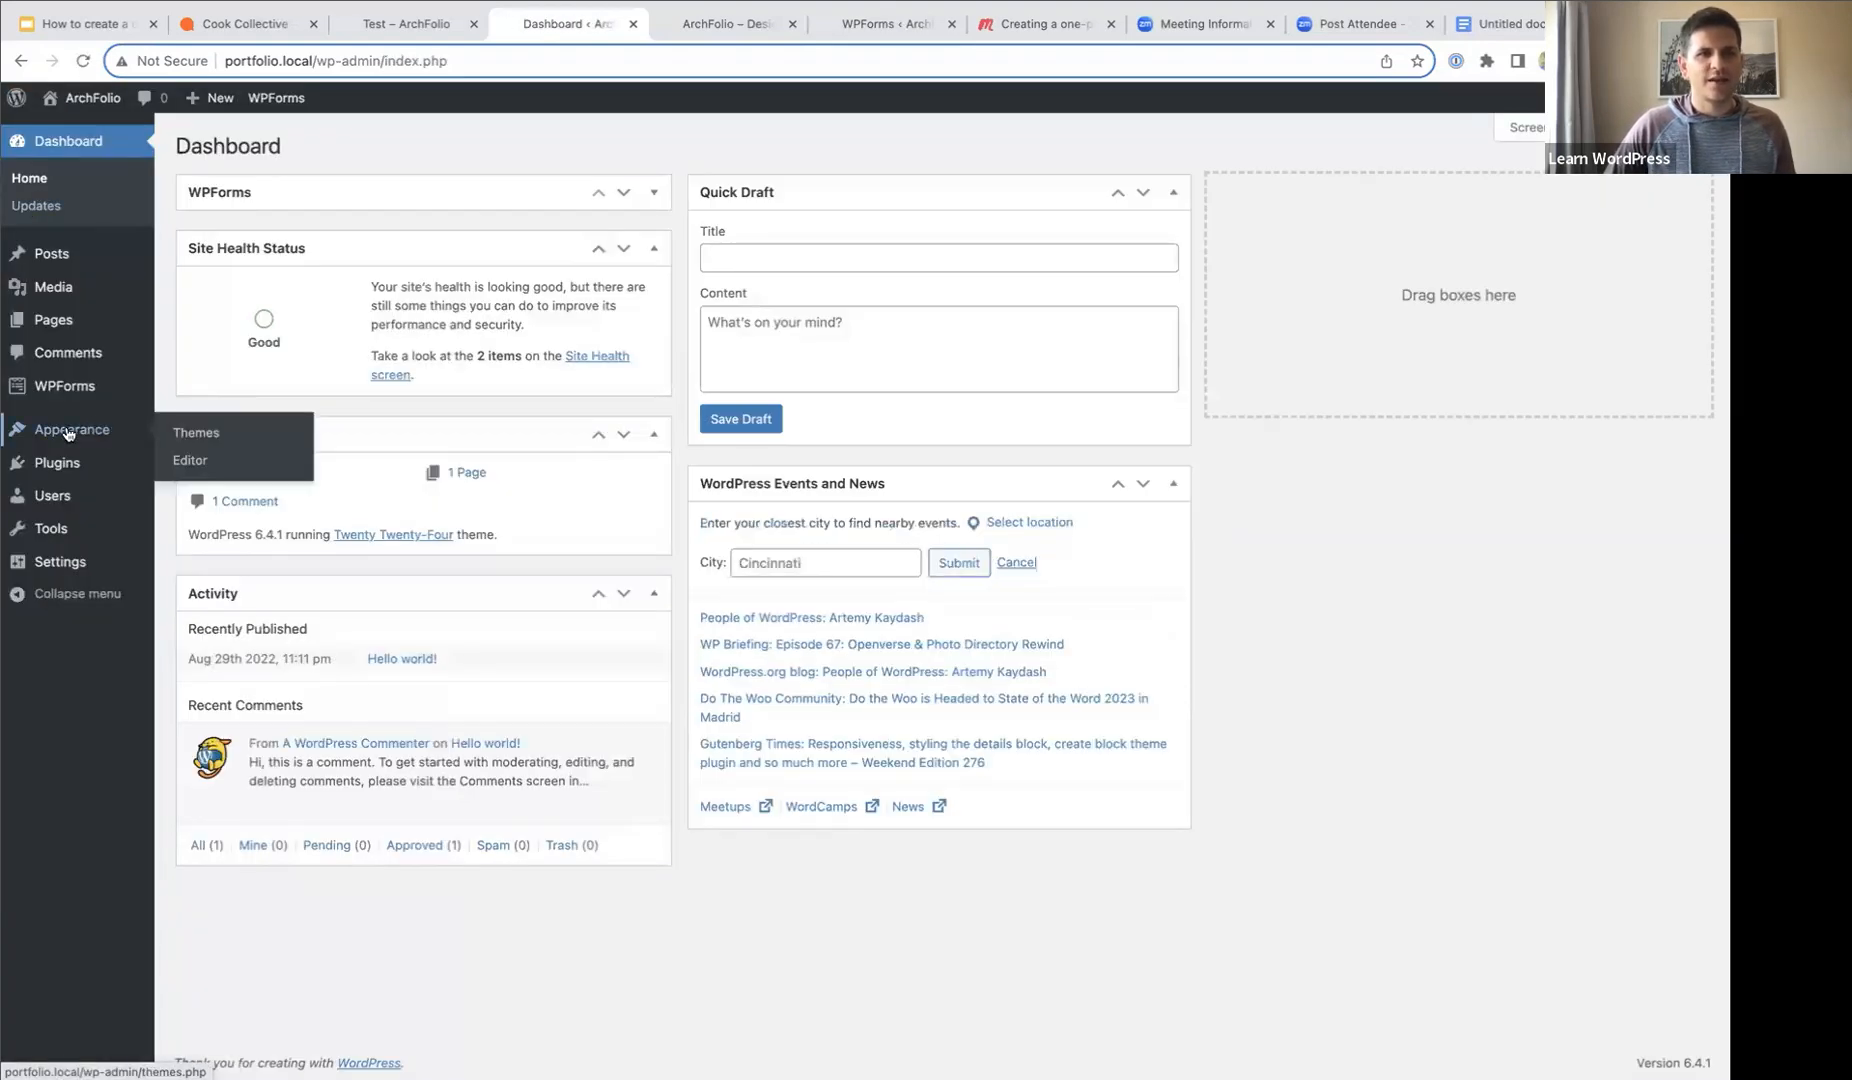
left_click(193, 459)
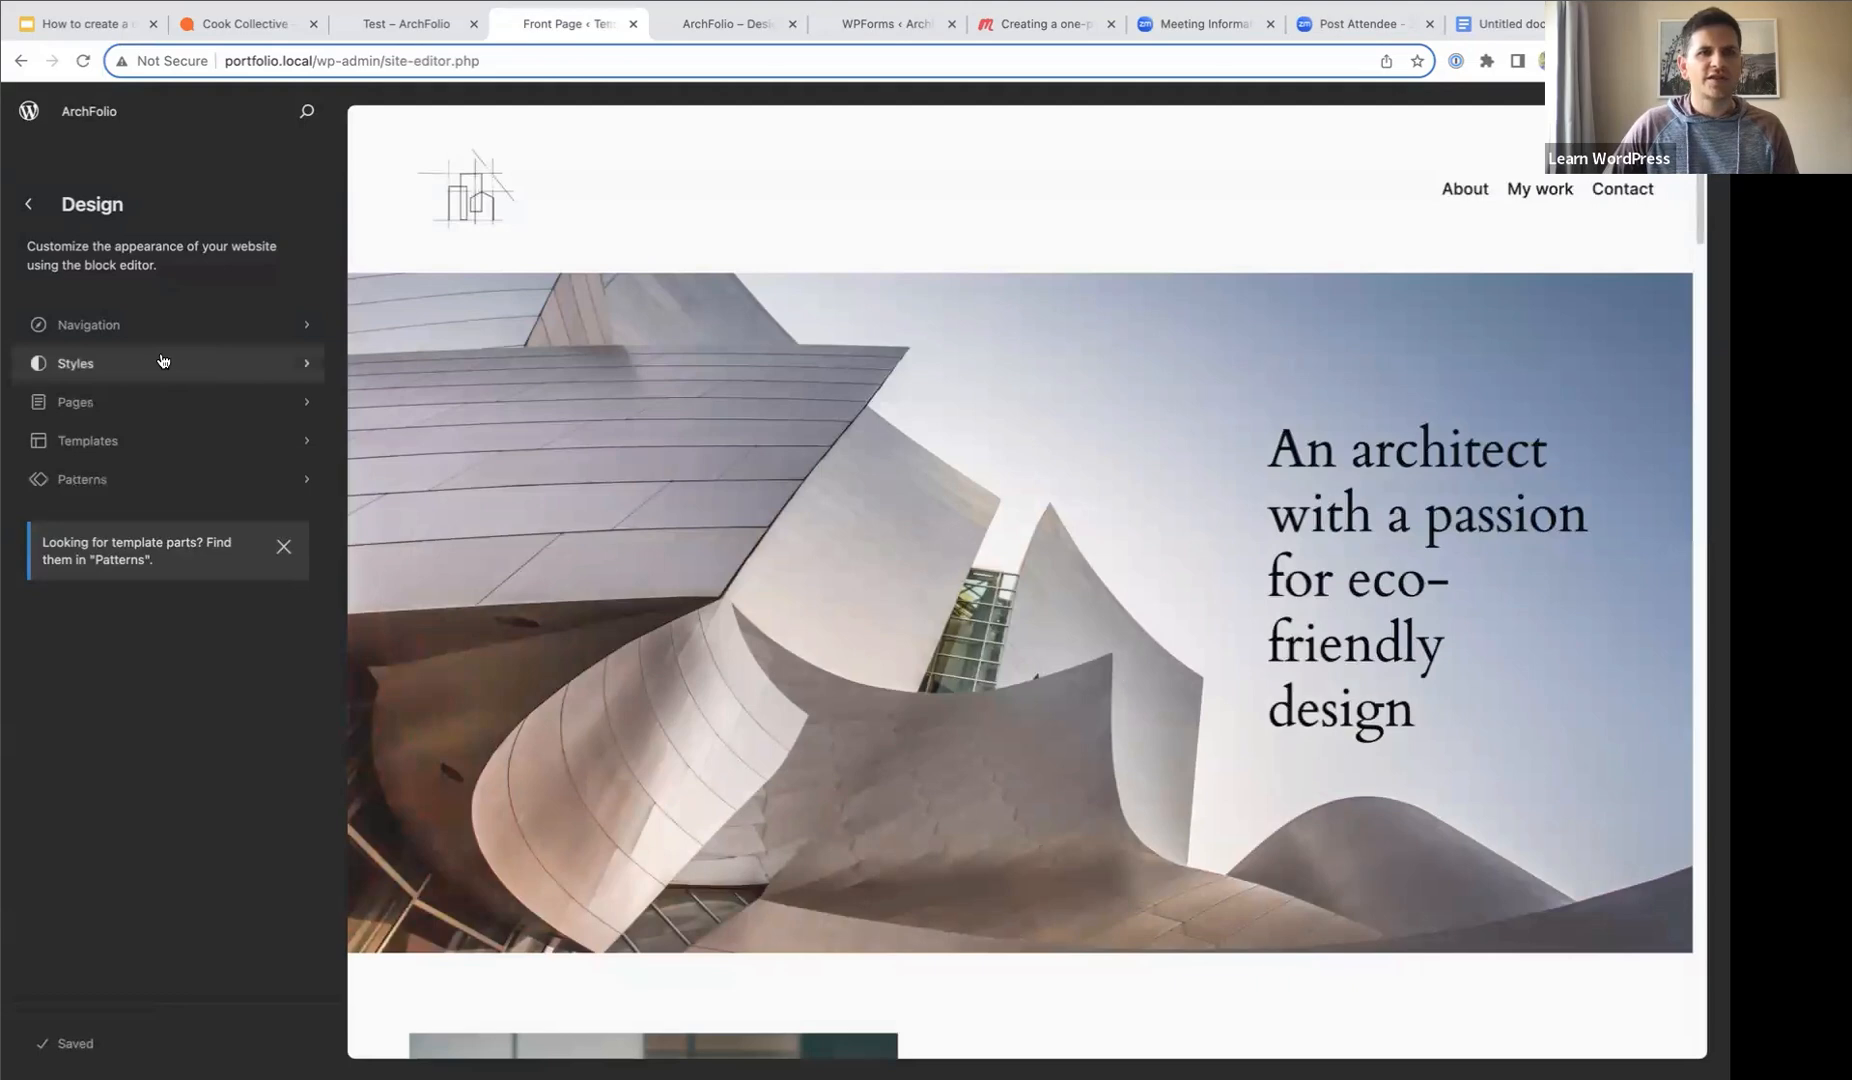
- Open the global styles for editing and examine the html scroll-behavior rule in the Additional CSS
left_click(165, 362)
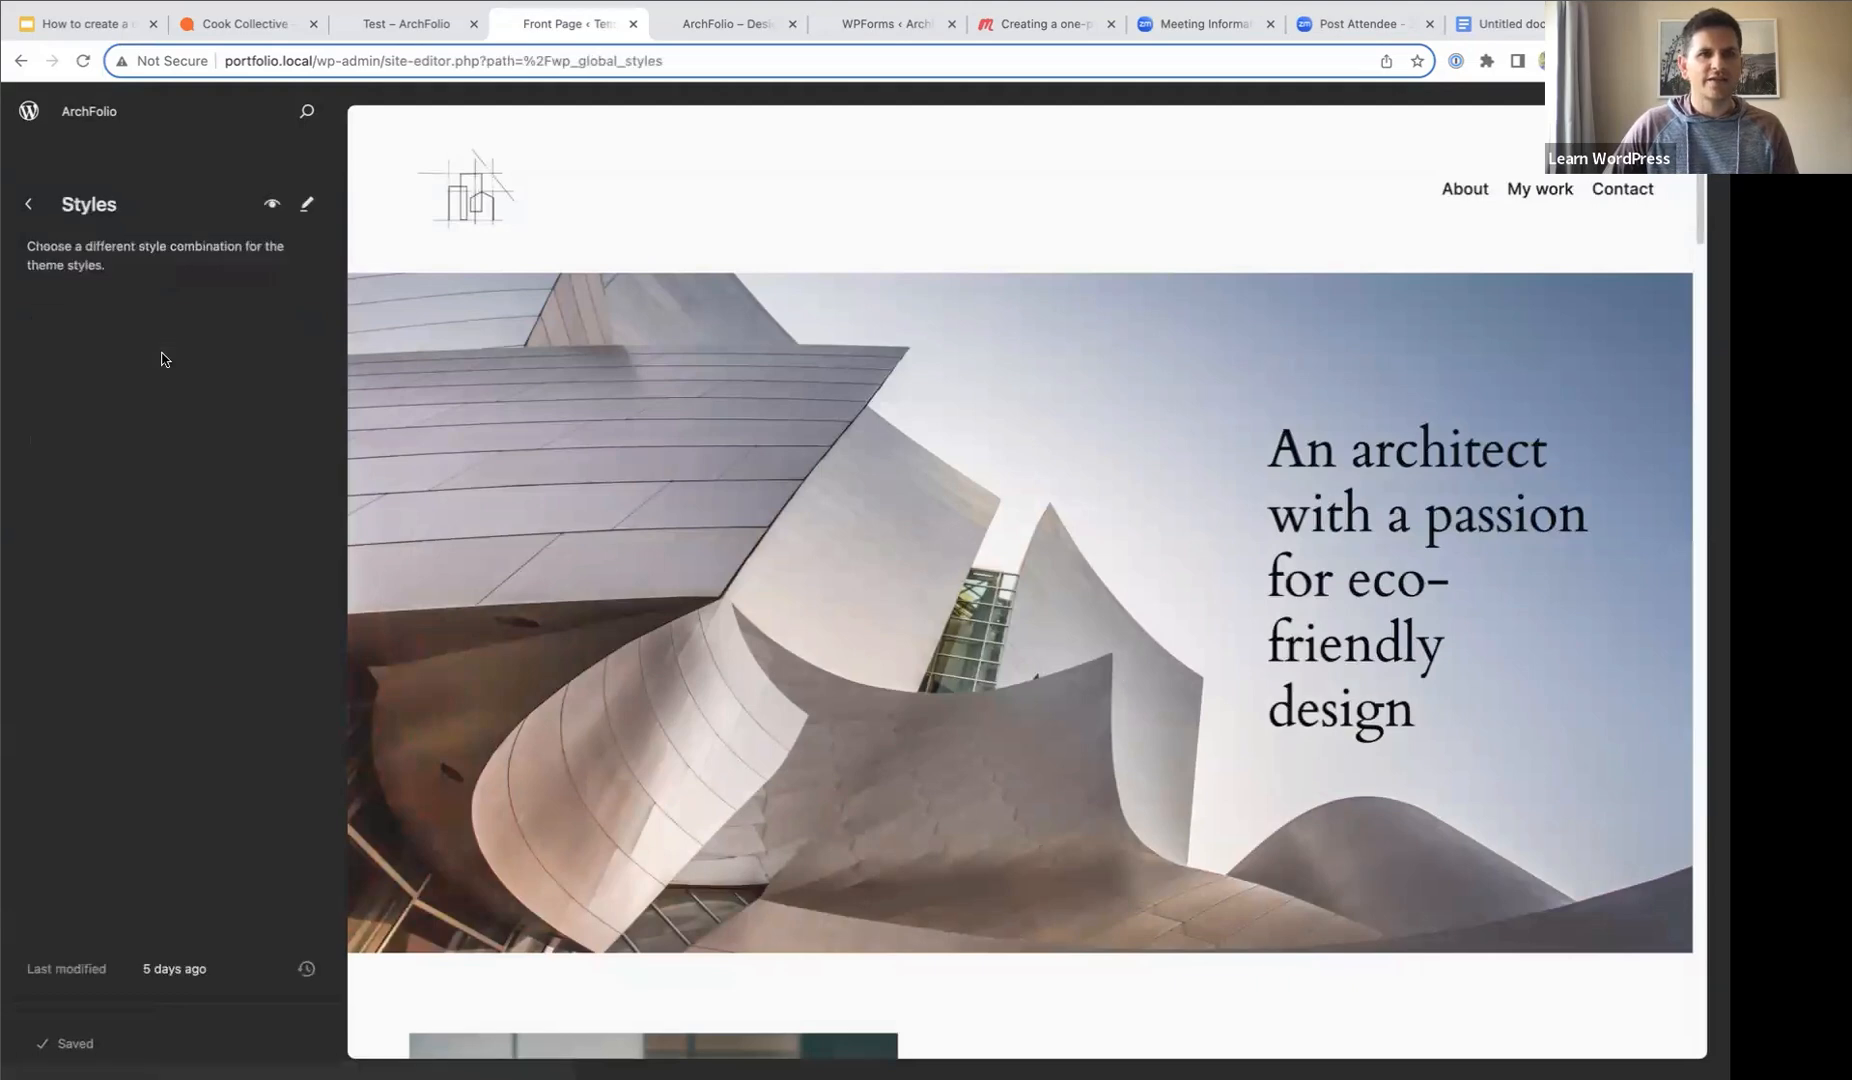
left_click(310, 205)
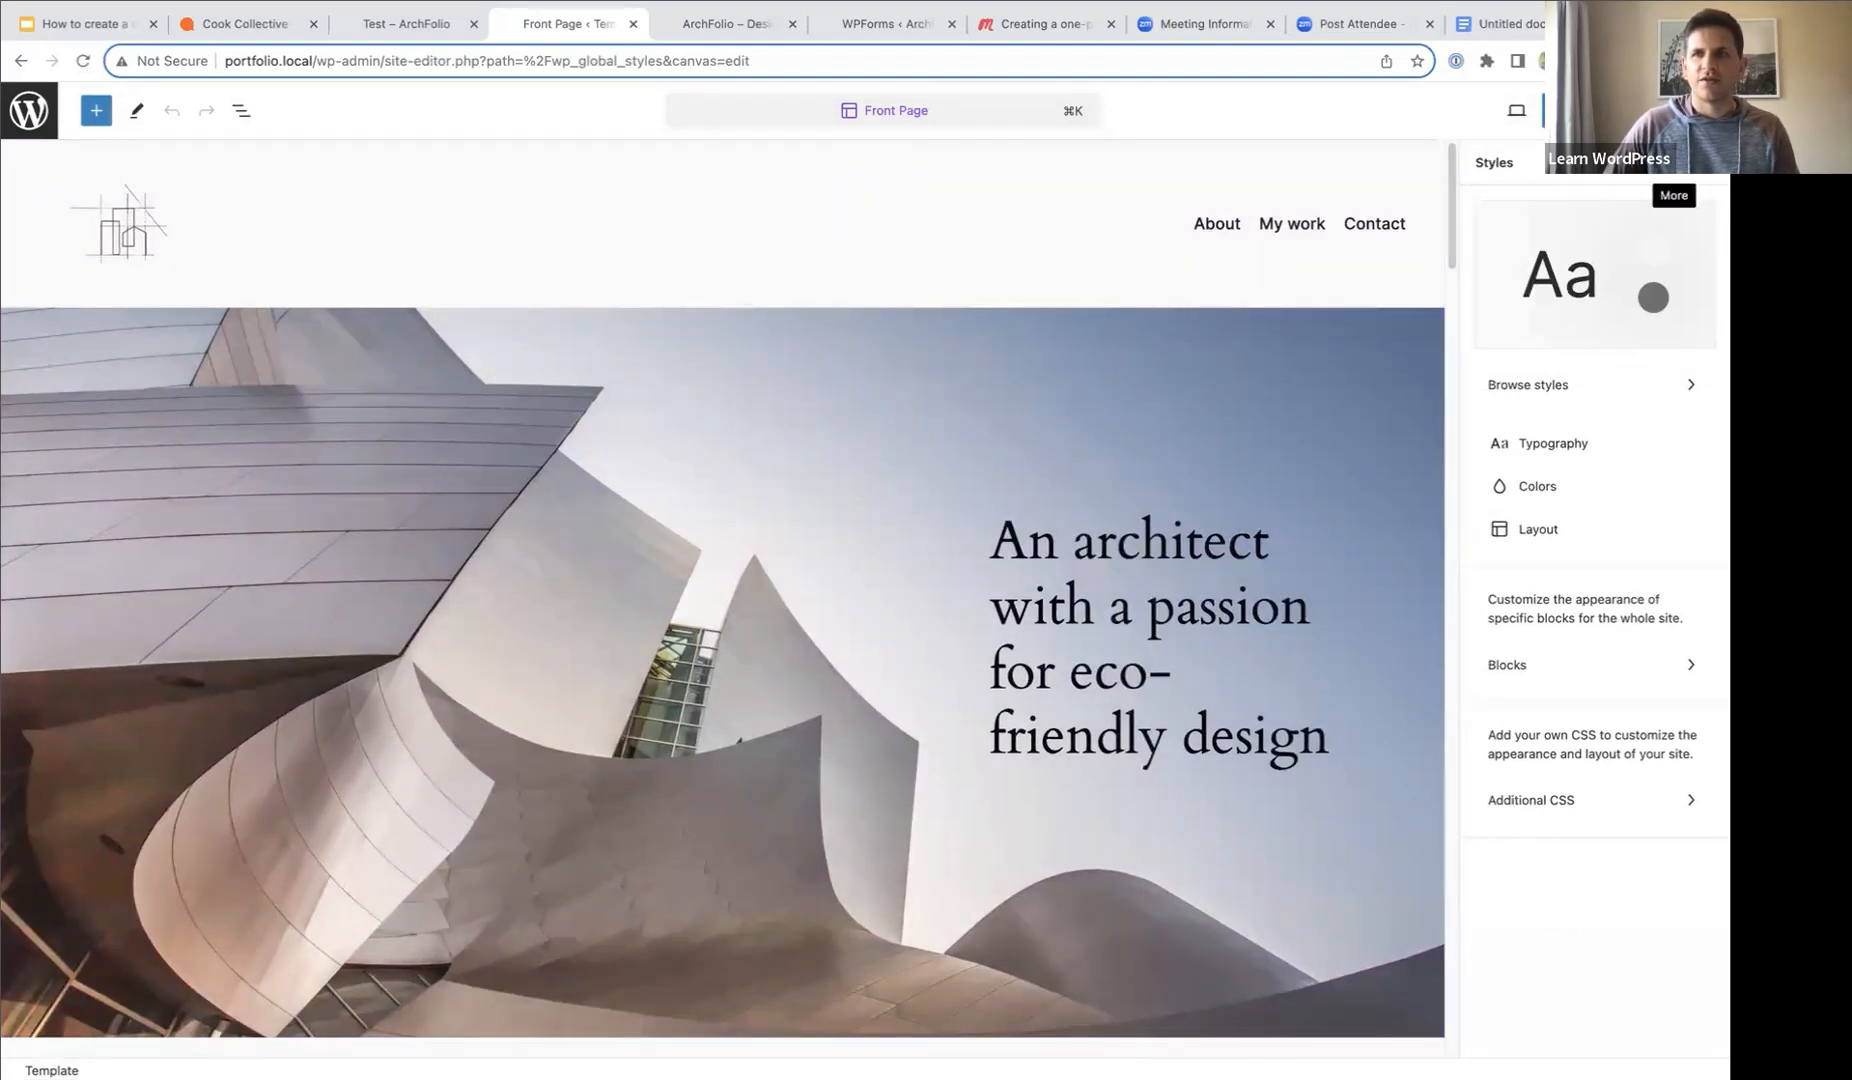
left_click(1674, 162)
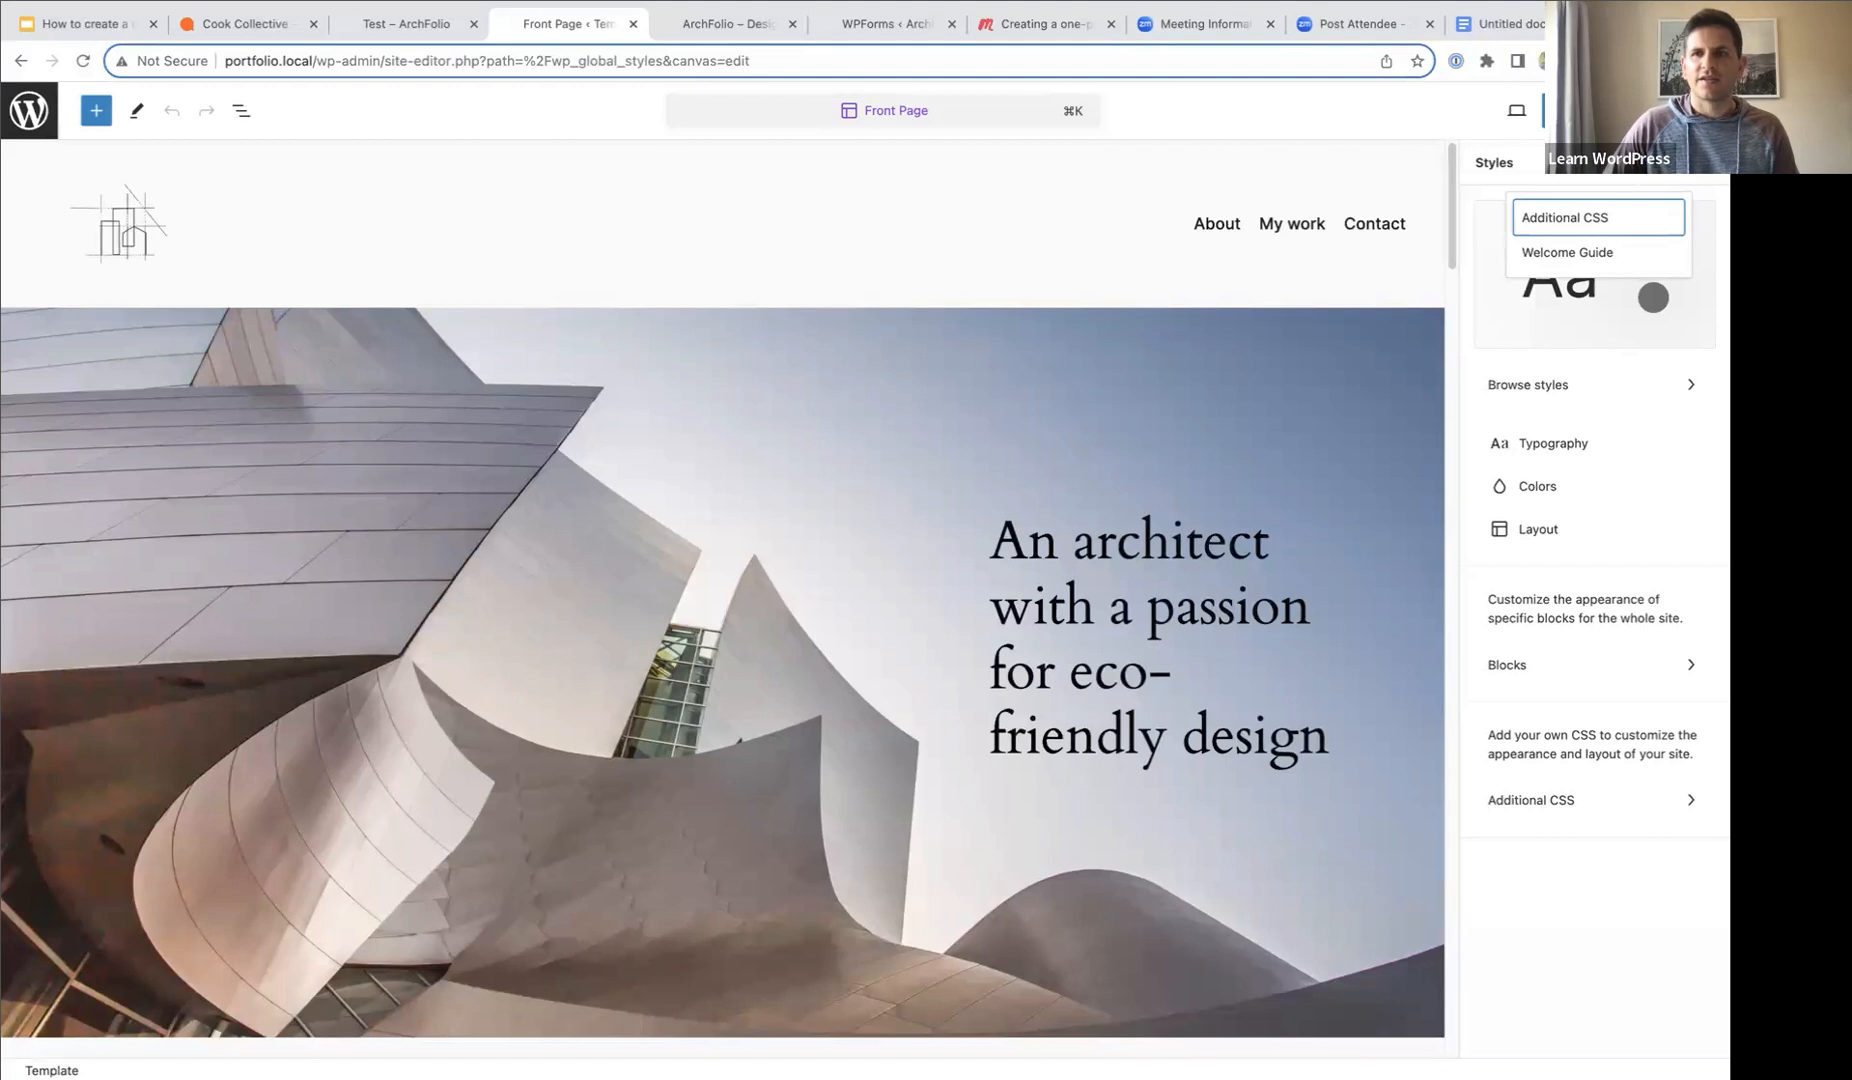
left_click(1583, 219)
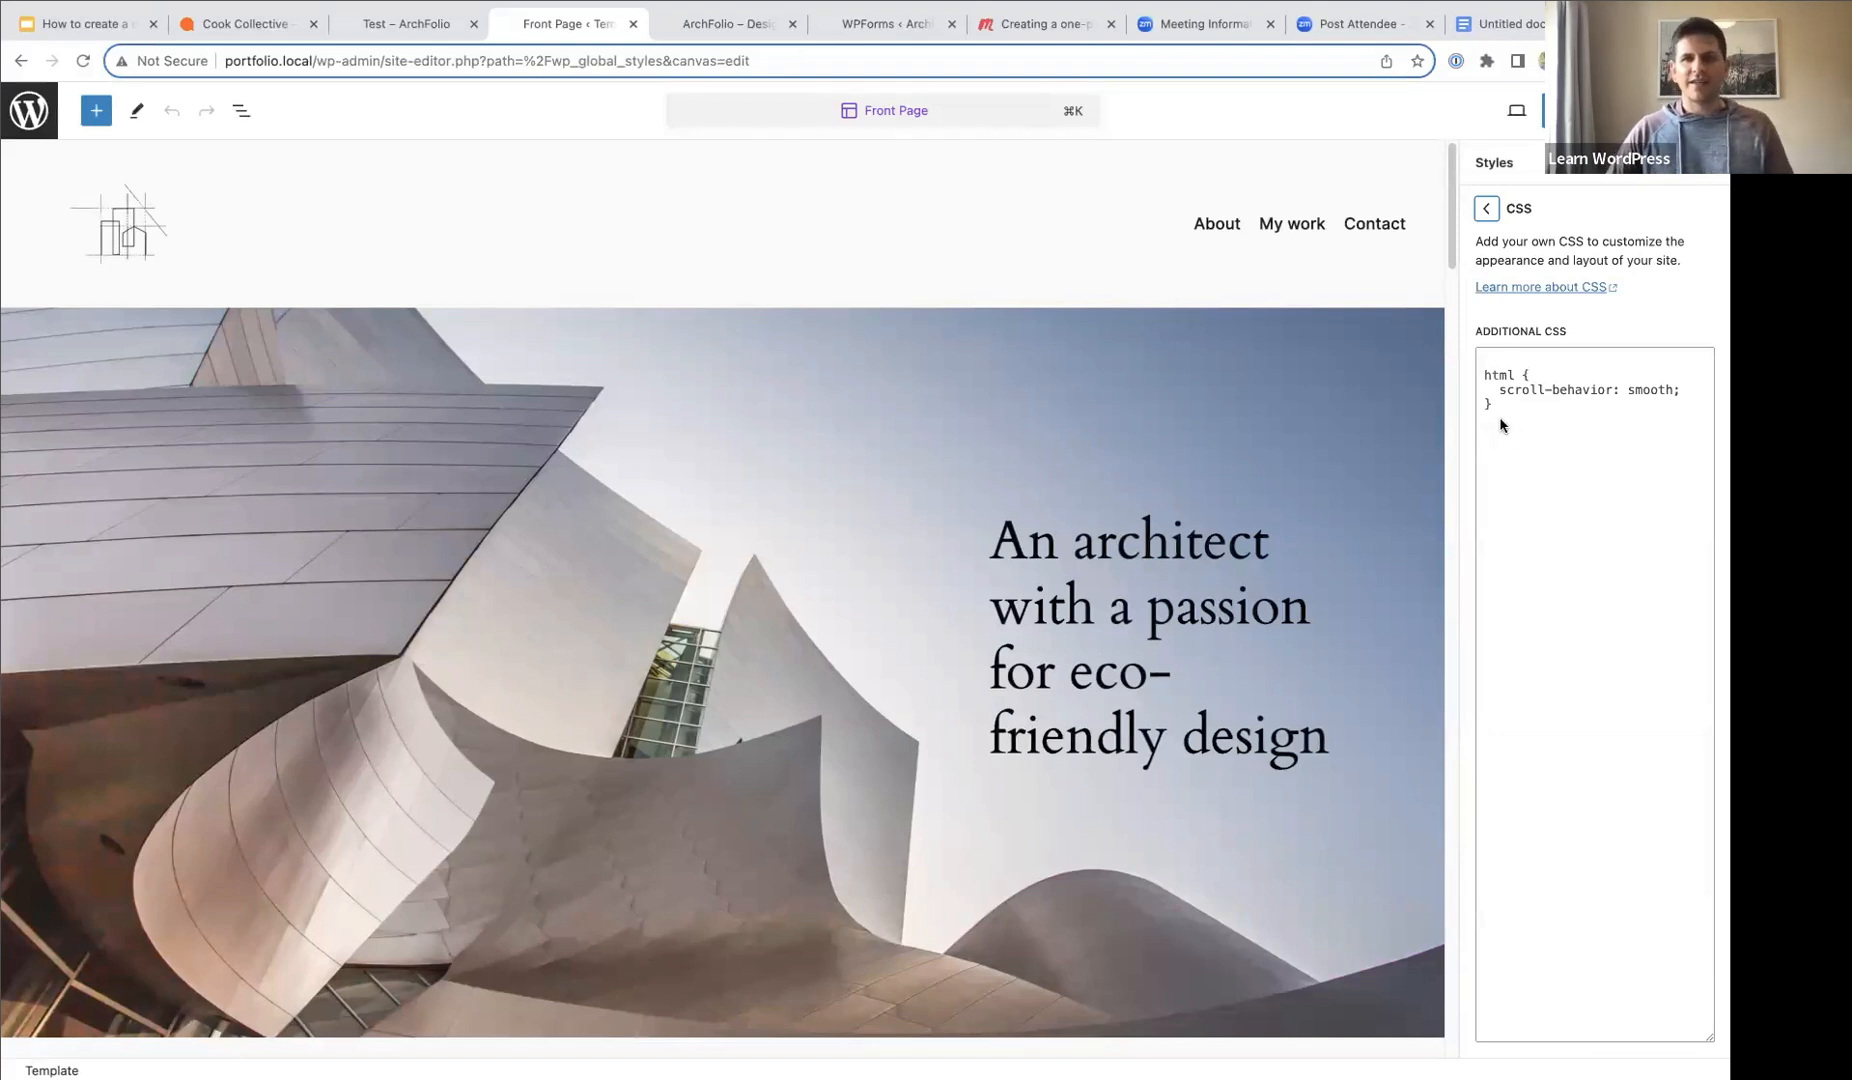
left_click_drag(1498, 410, 1471, 362)
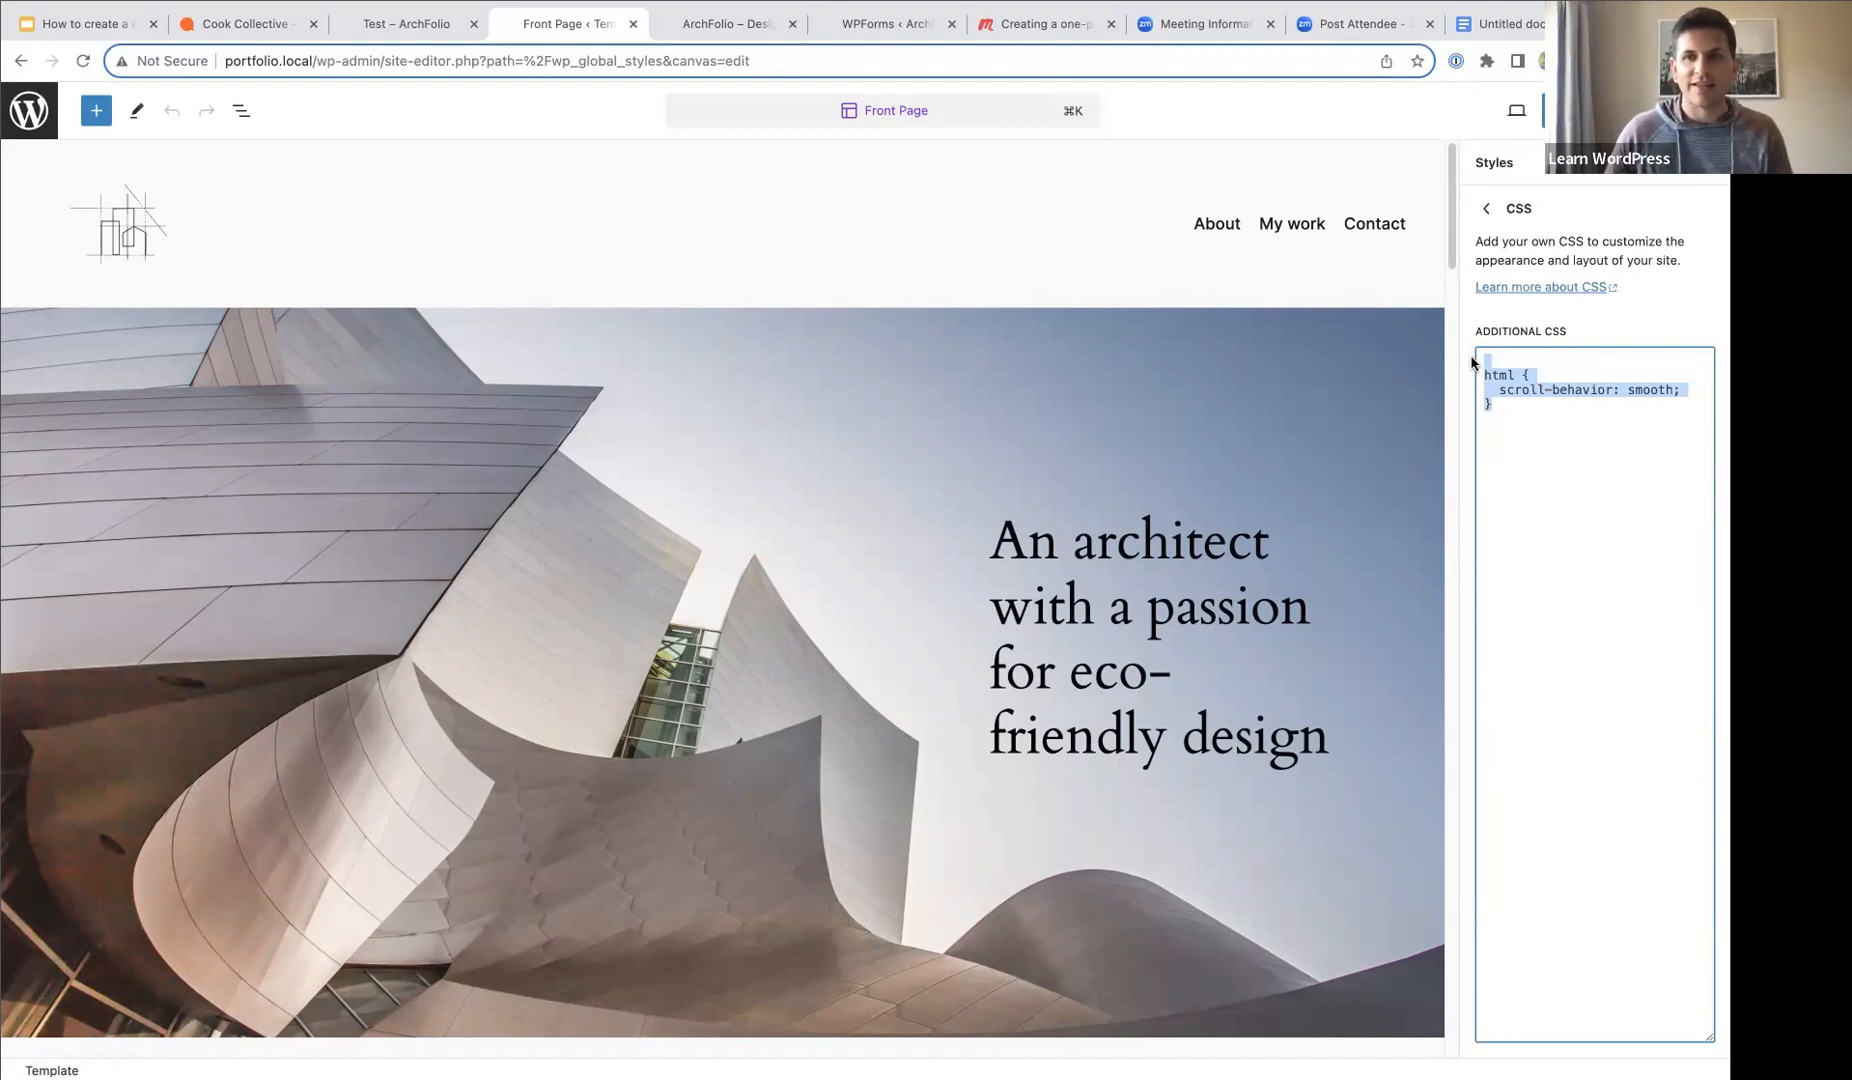
left_click(1512, 416)
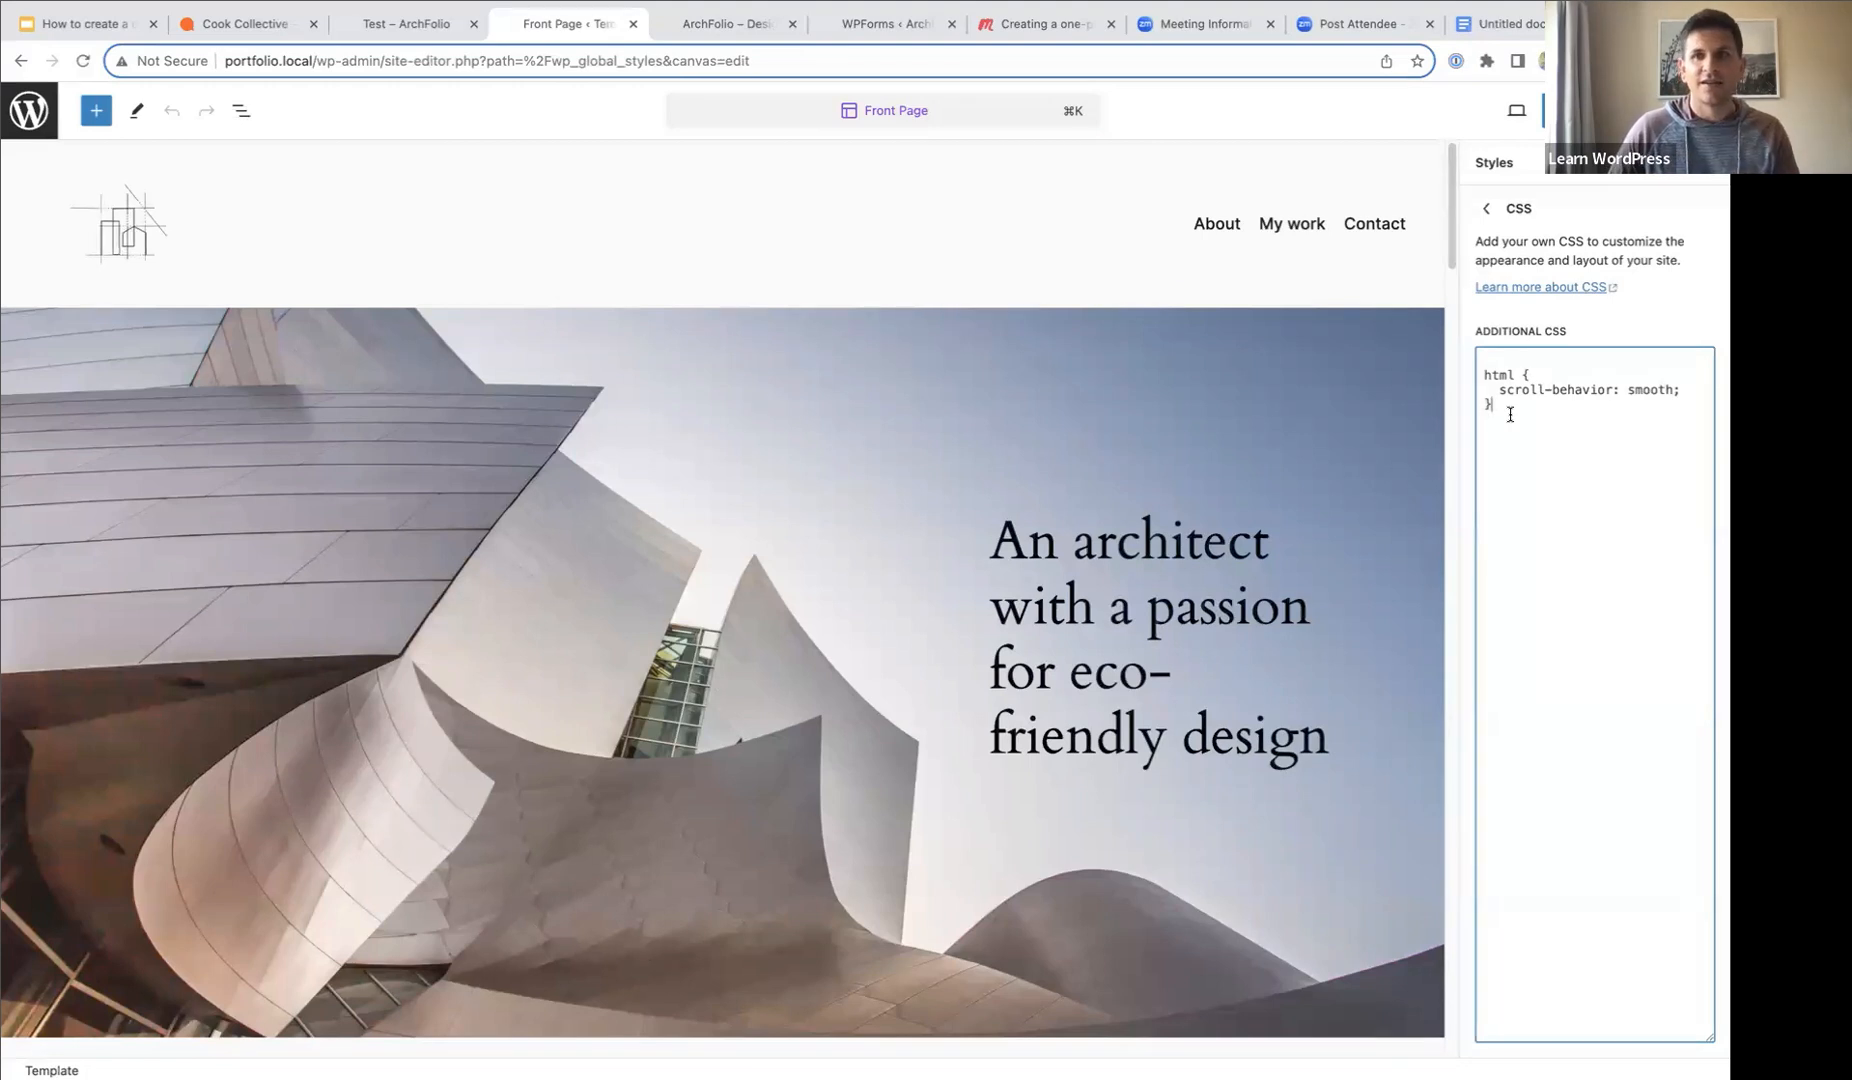
- Copy the scroll-behavior: smooth rule, delete it from the Additional CSS and save the site
left_click_drag(1496, 405, 1466, 346)
key("ctrl+c")
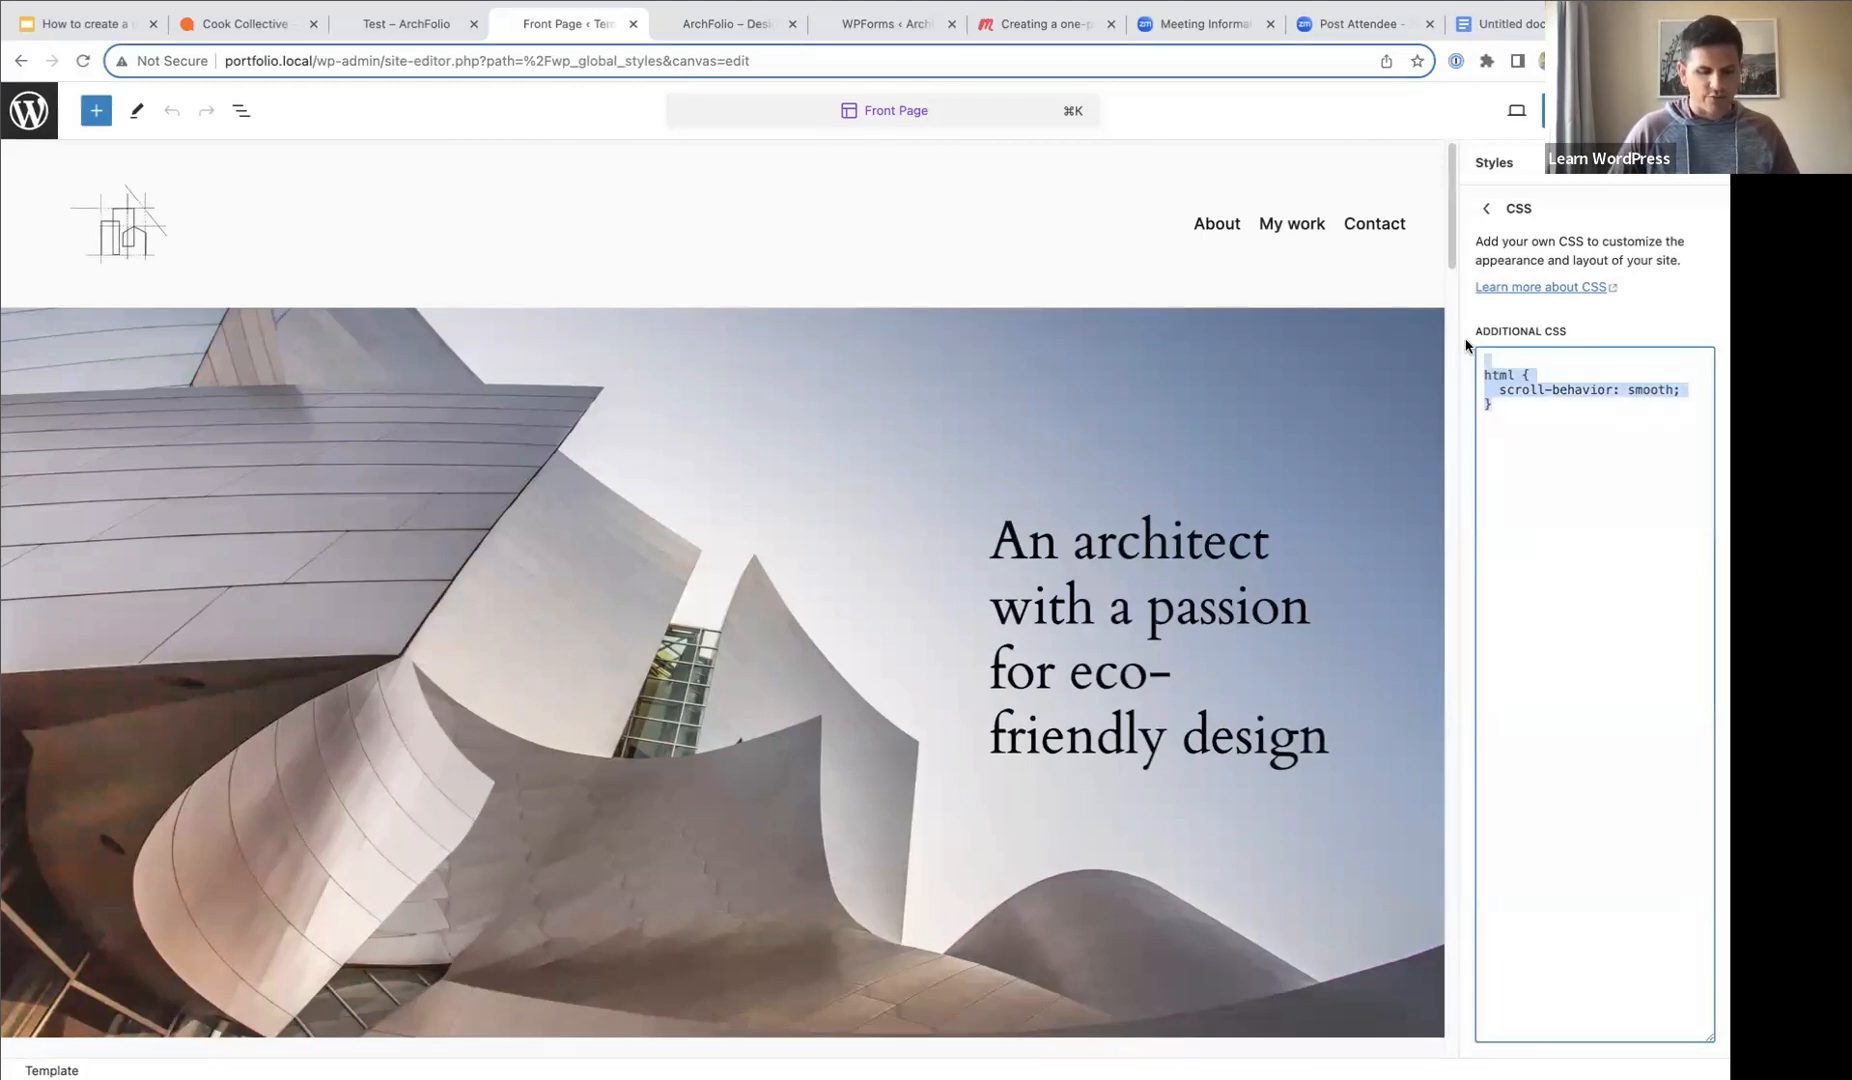
key("BackSpace")
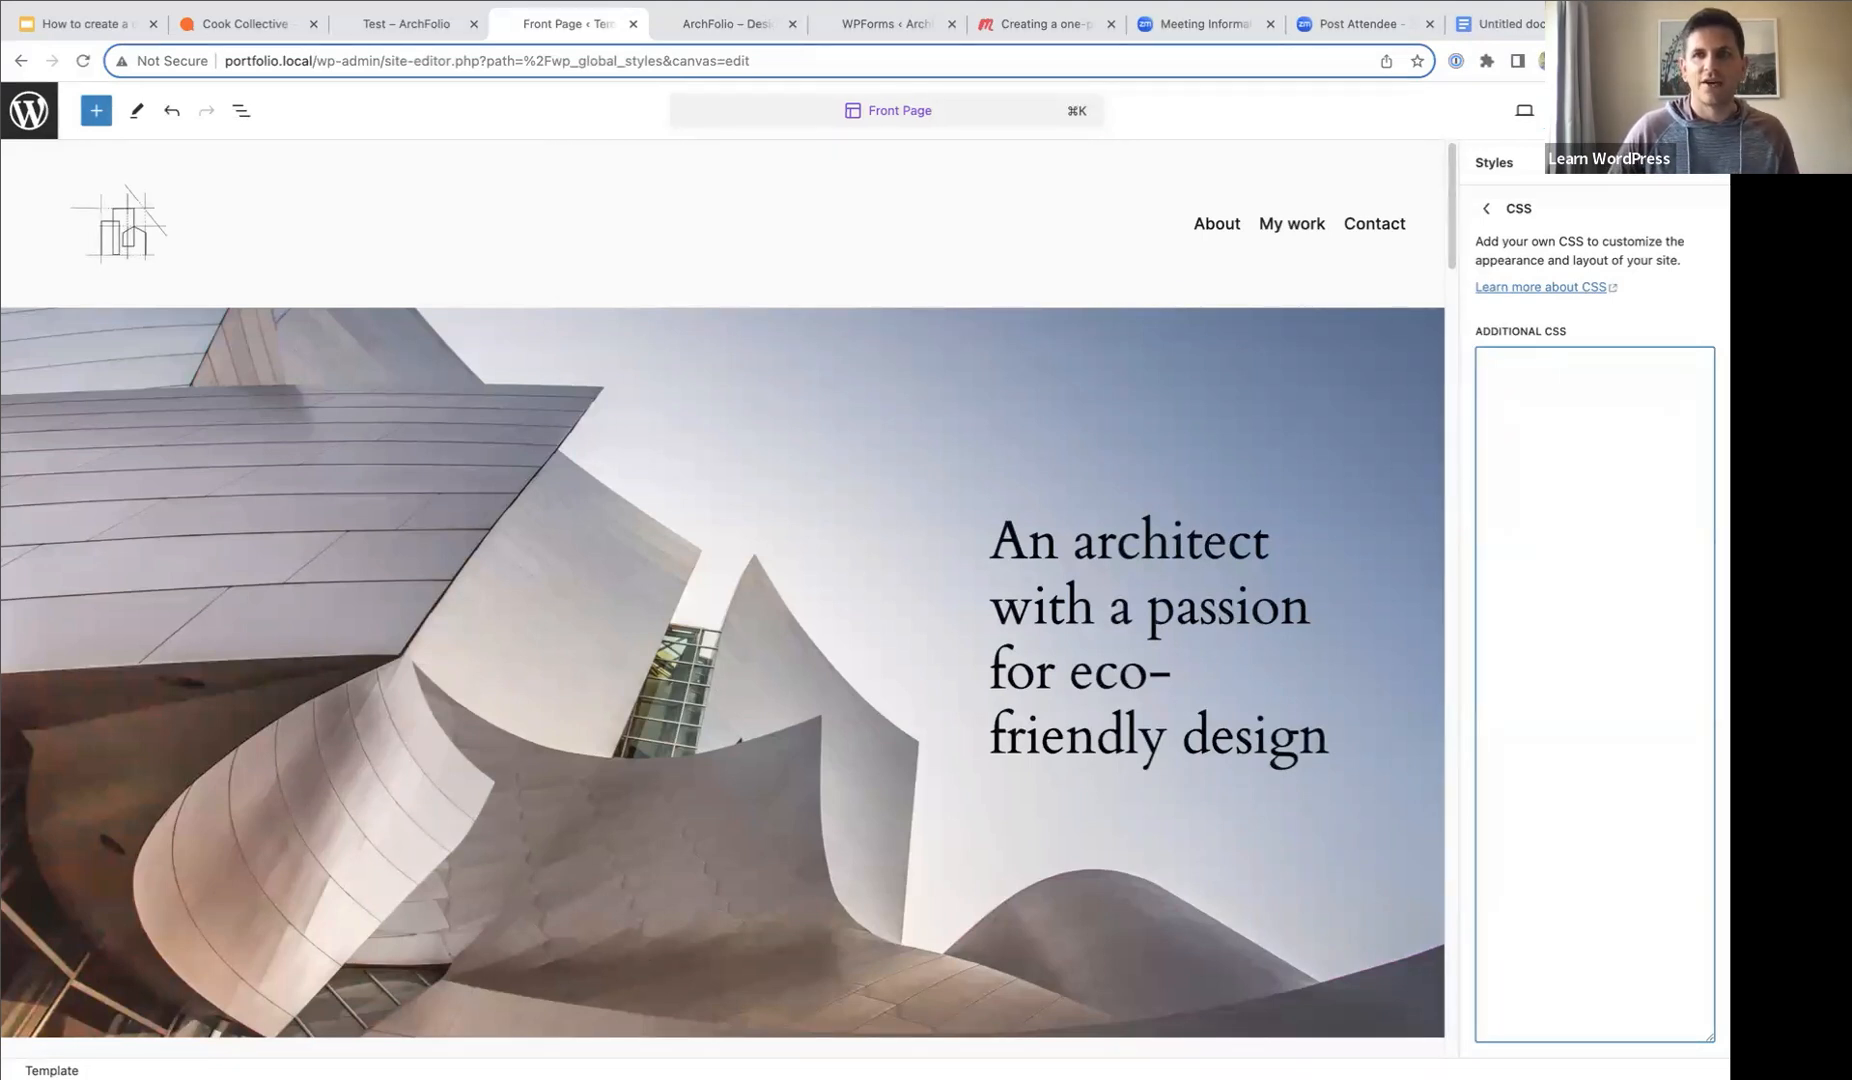
left_click(1540, 112)
left_click(1540, 112)
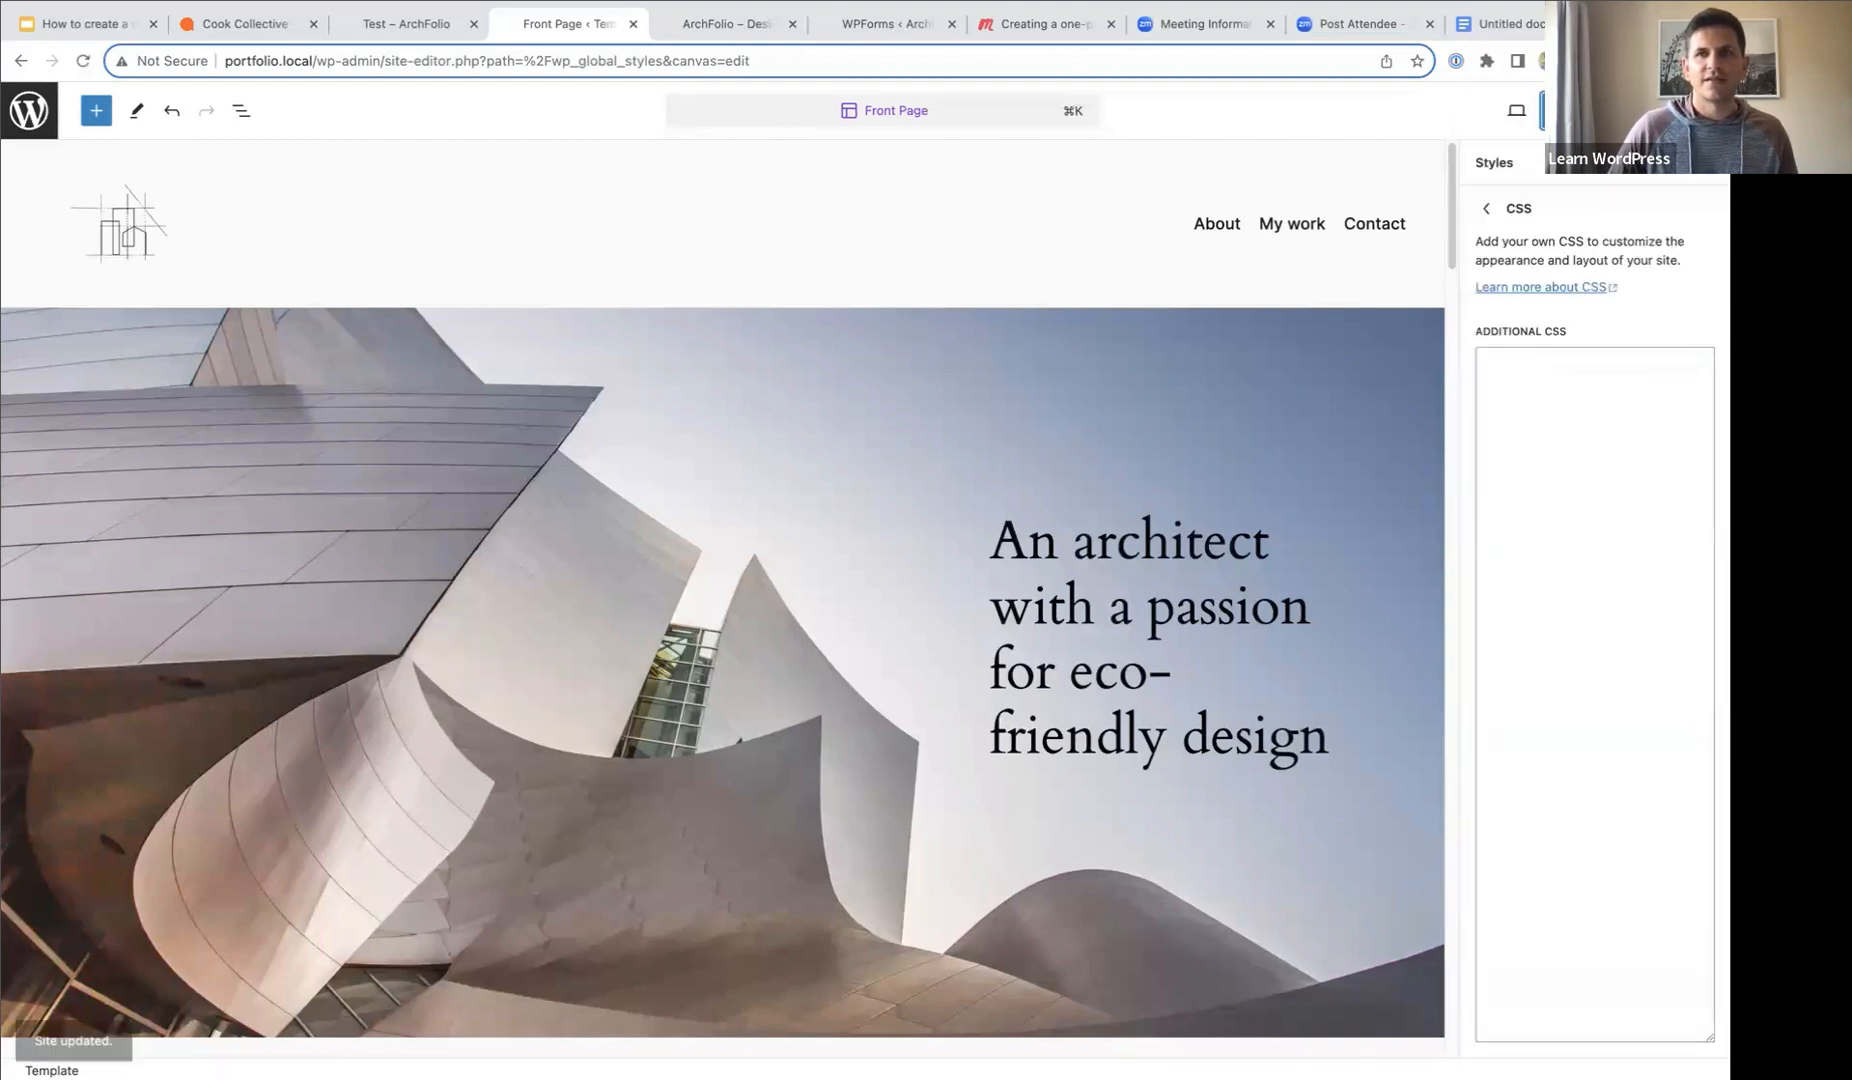
- Reload the live site and test how the About, My work and Contact header links jump without the smooth-scroll rule
left_click(700, 24)
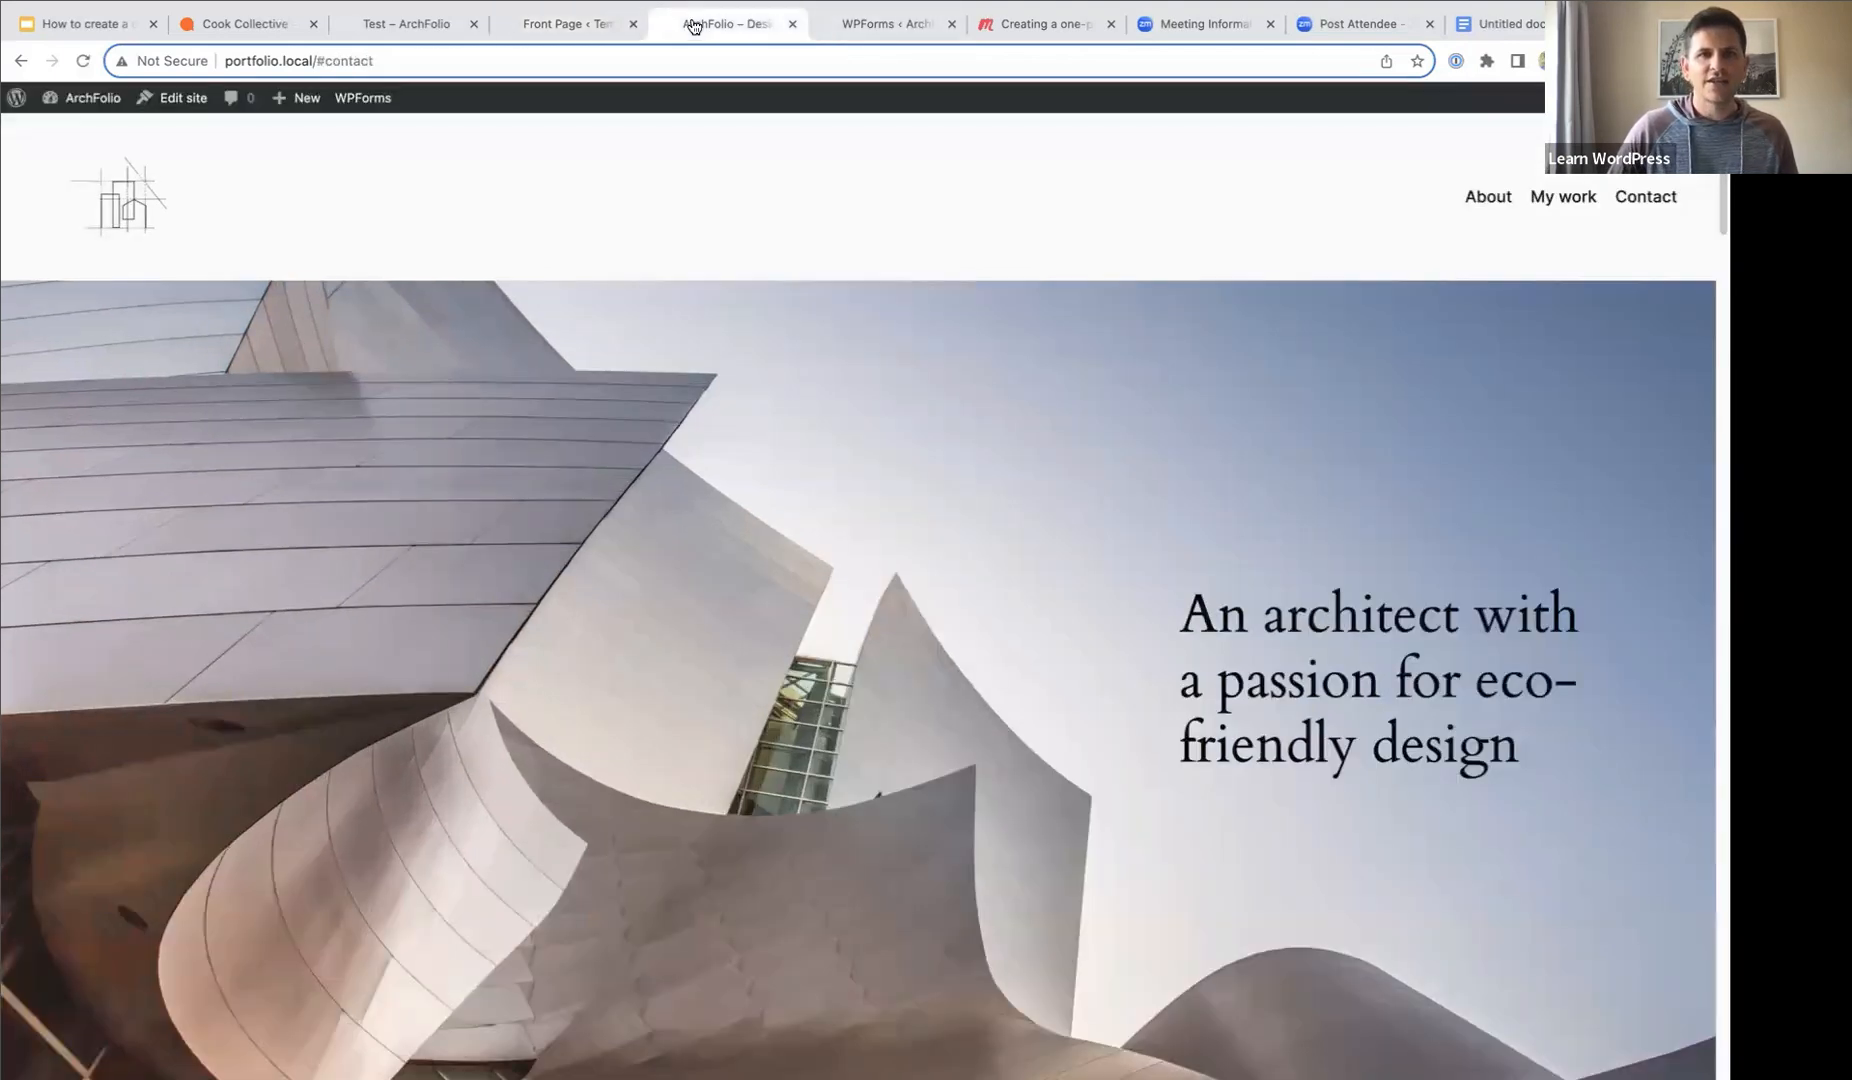
left_click(83, 63)
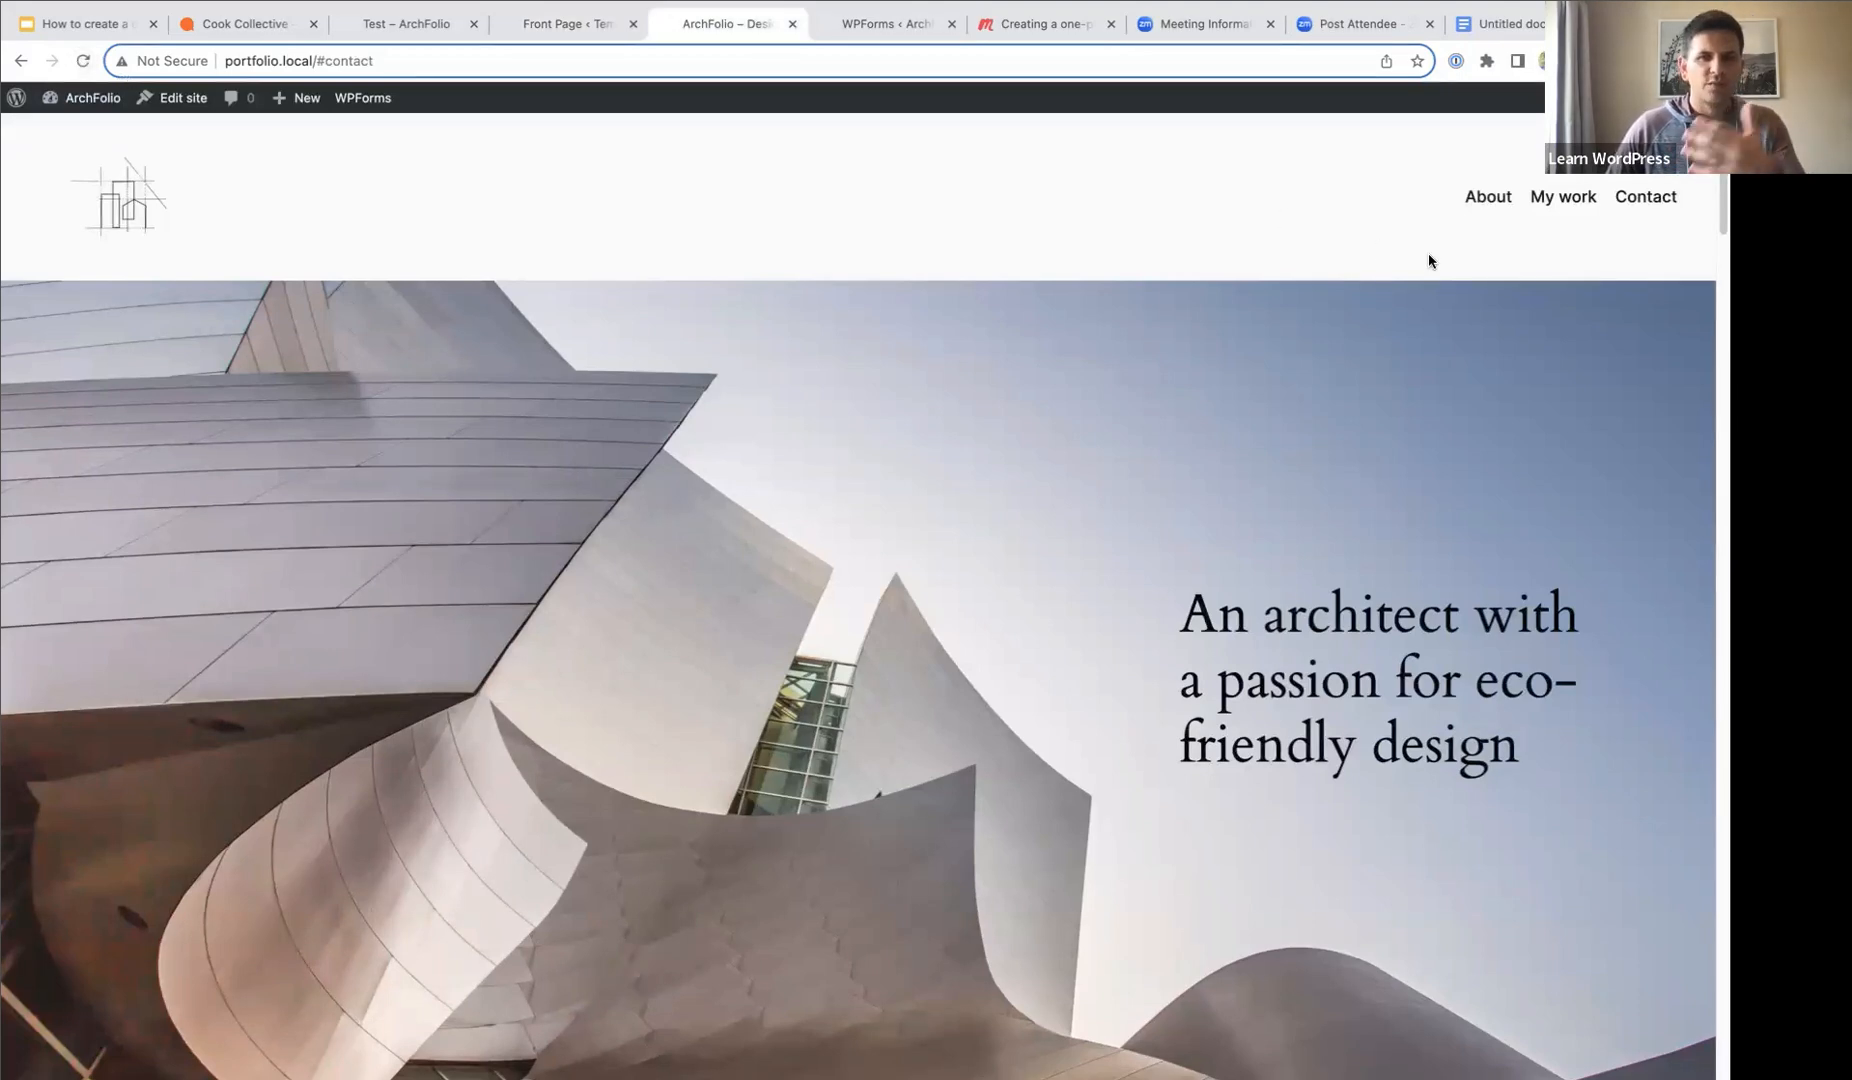
left_click(1490, 197)
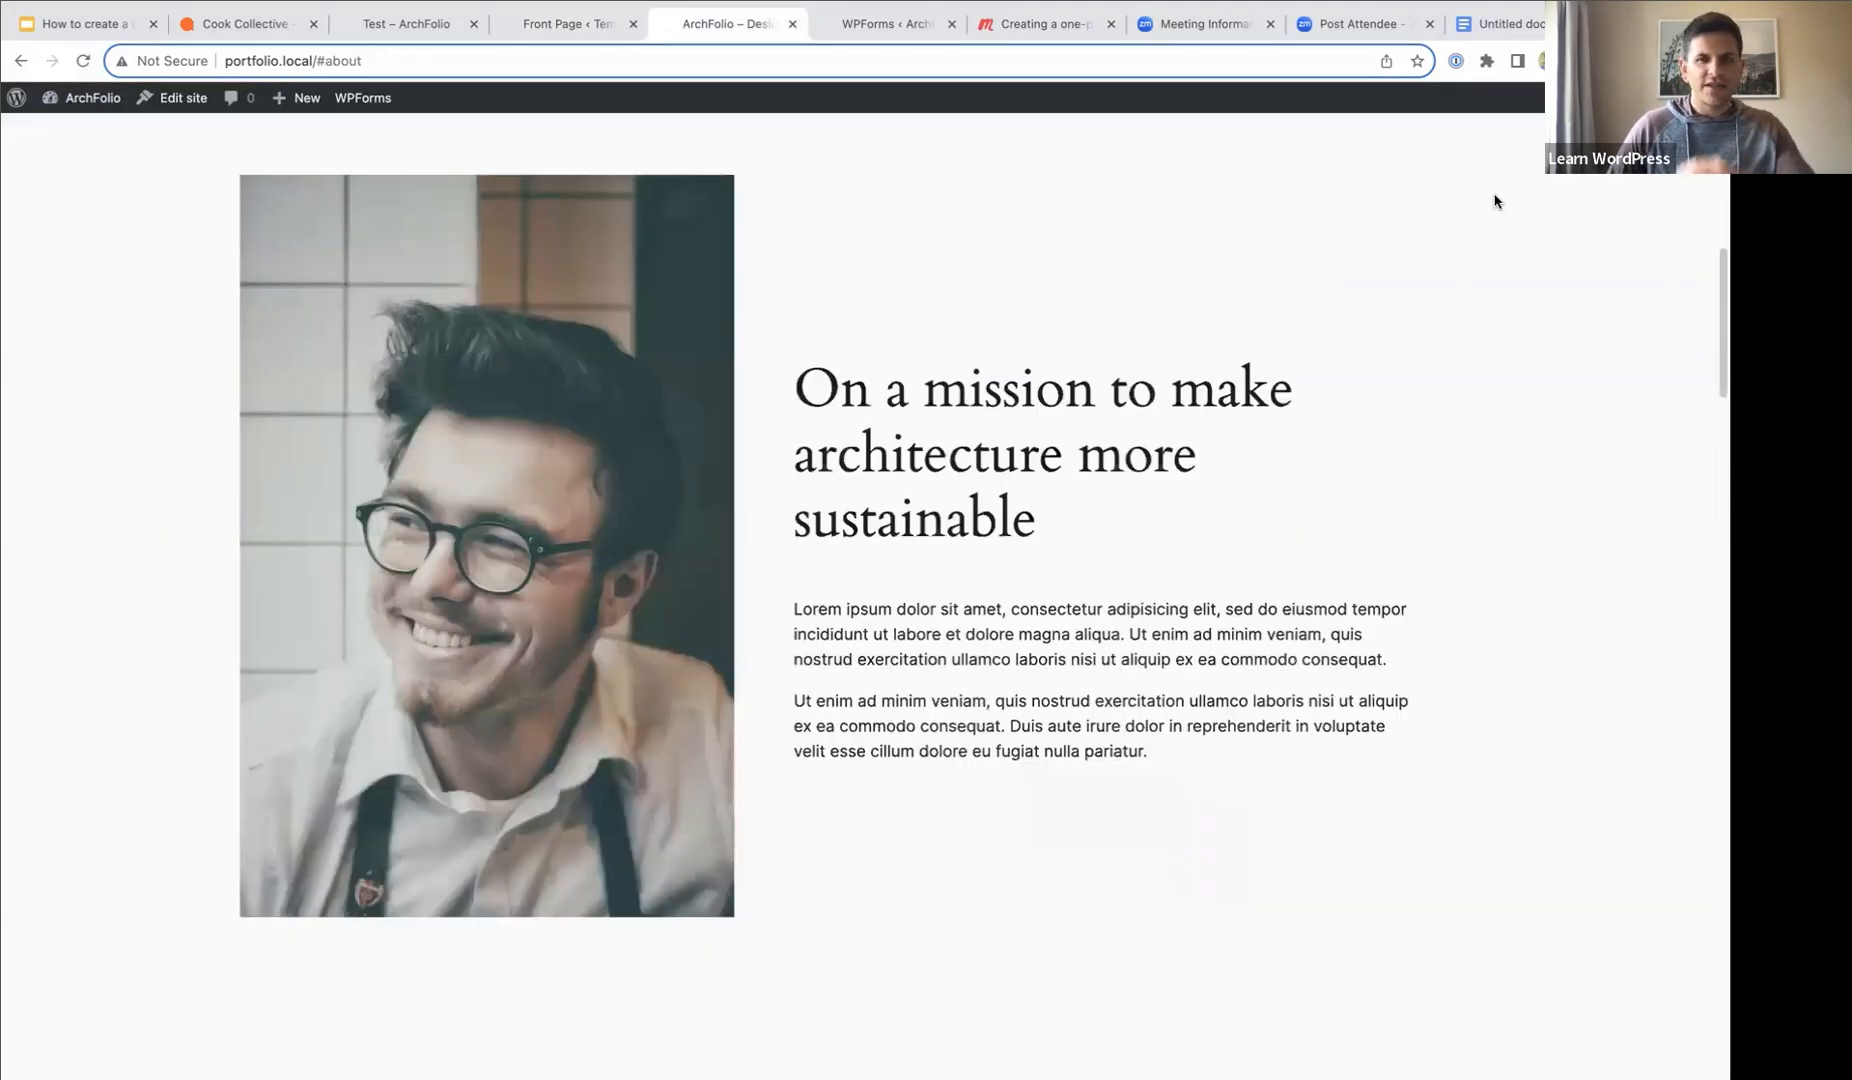
scroll(1490, 330, "up", 3)
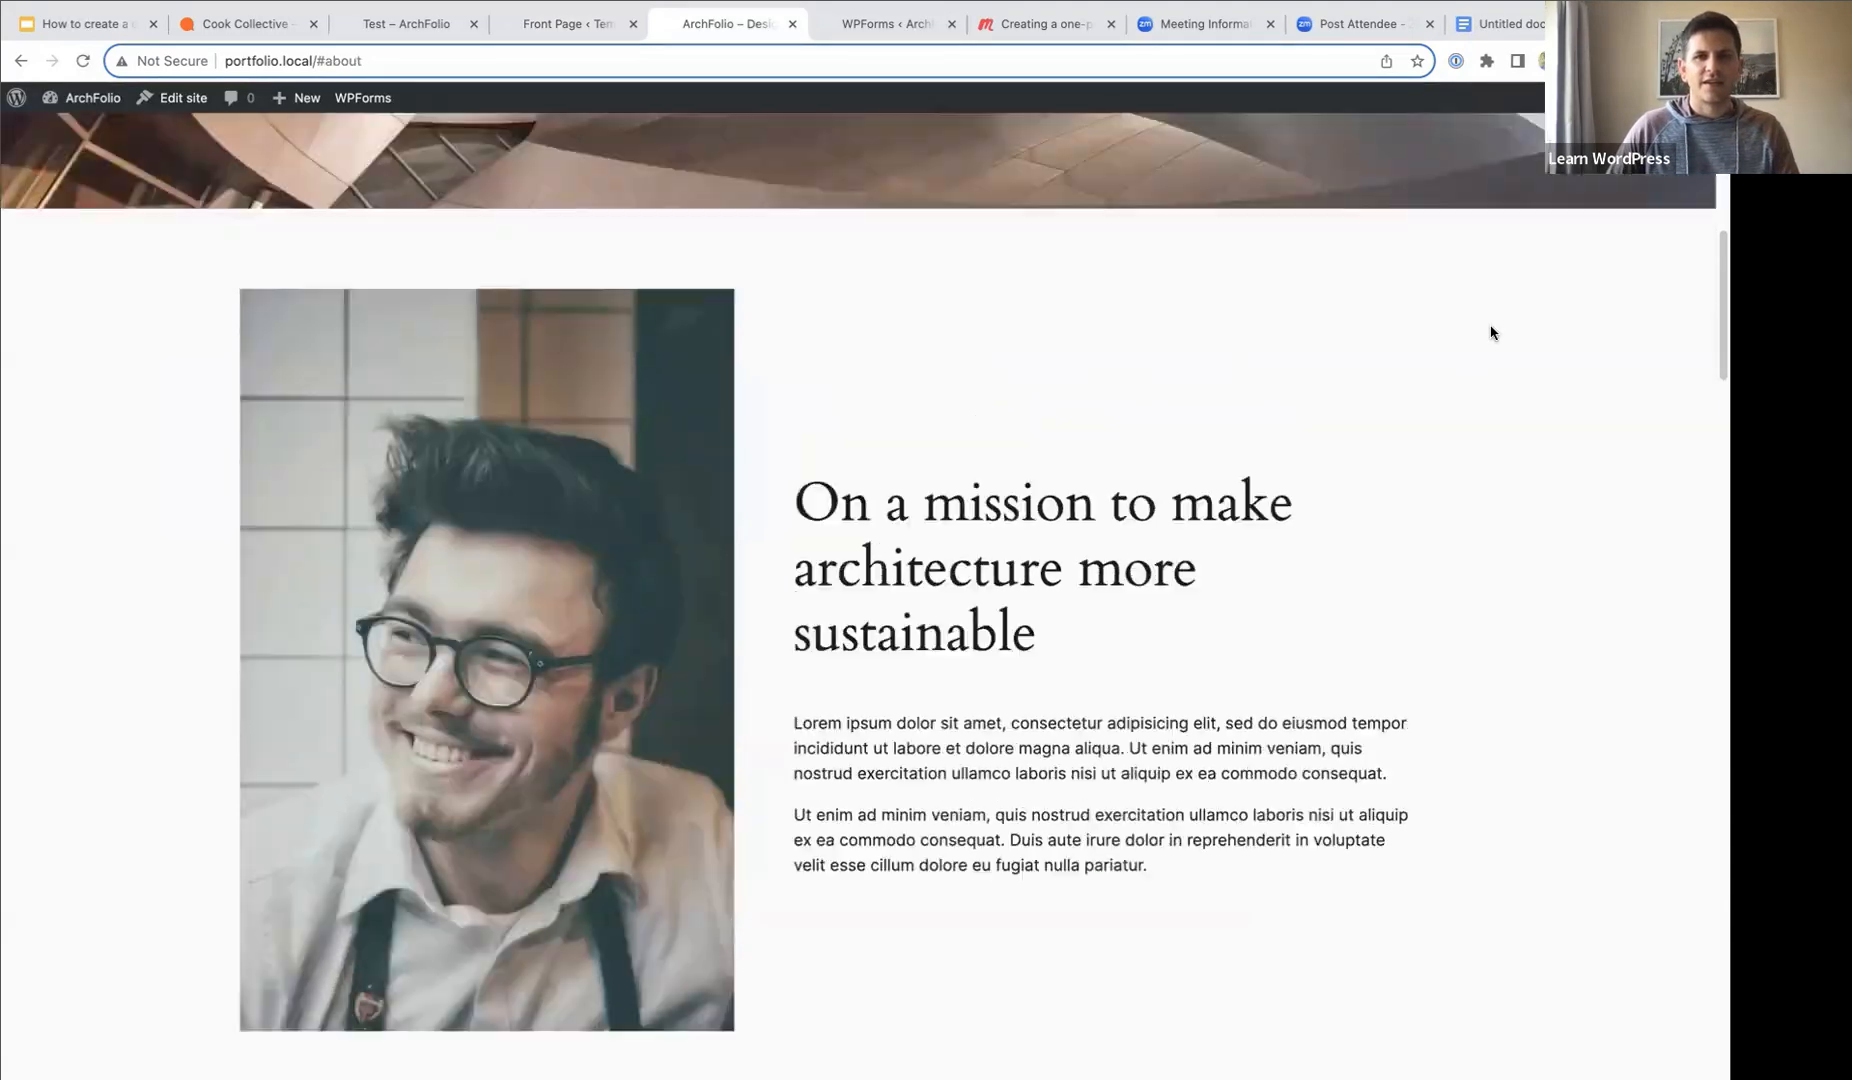
scroll(1492, 333, "up", 7)
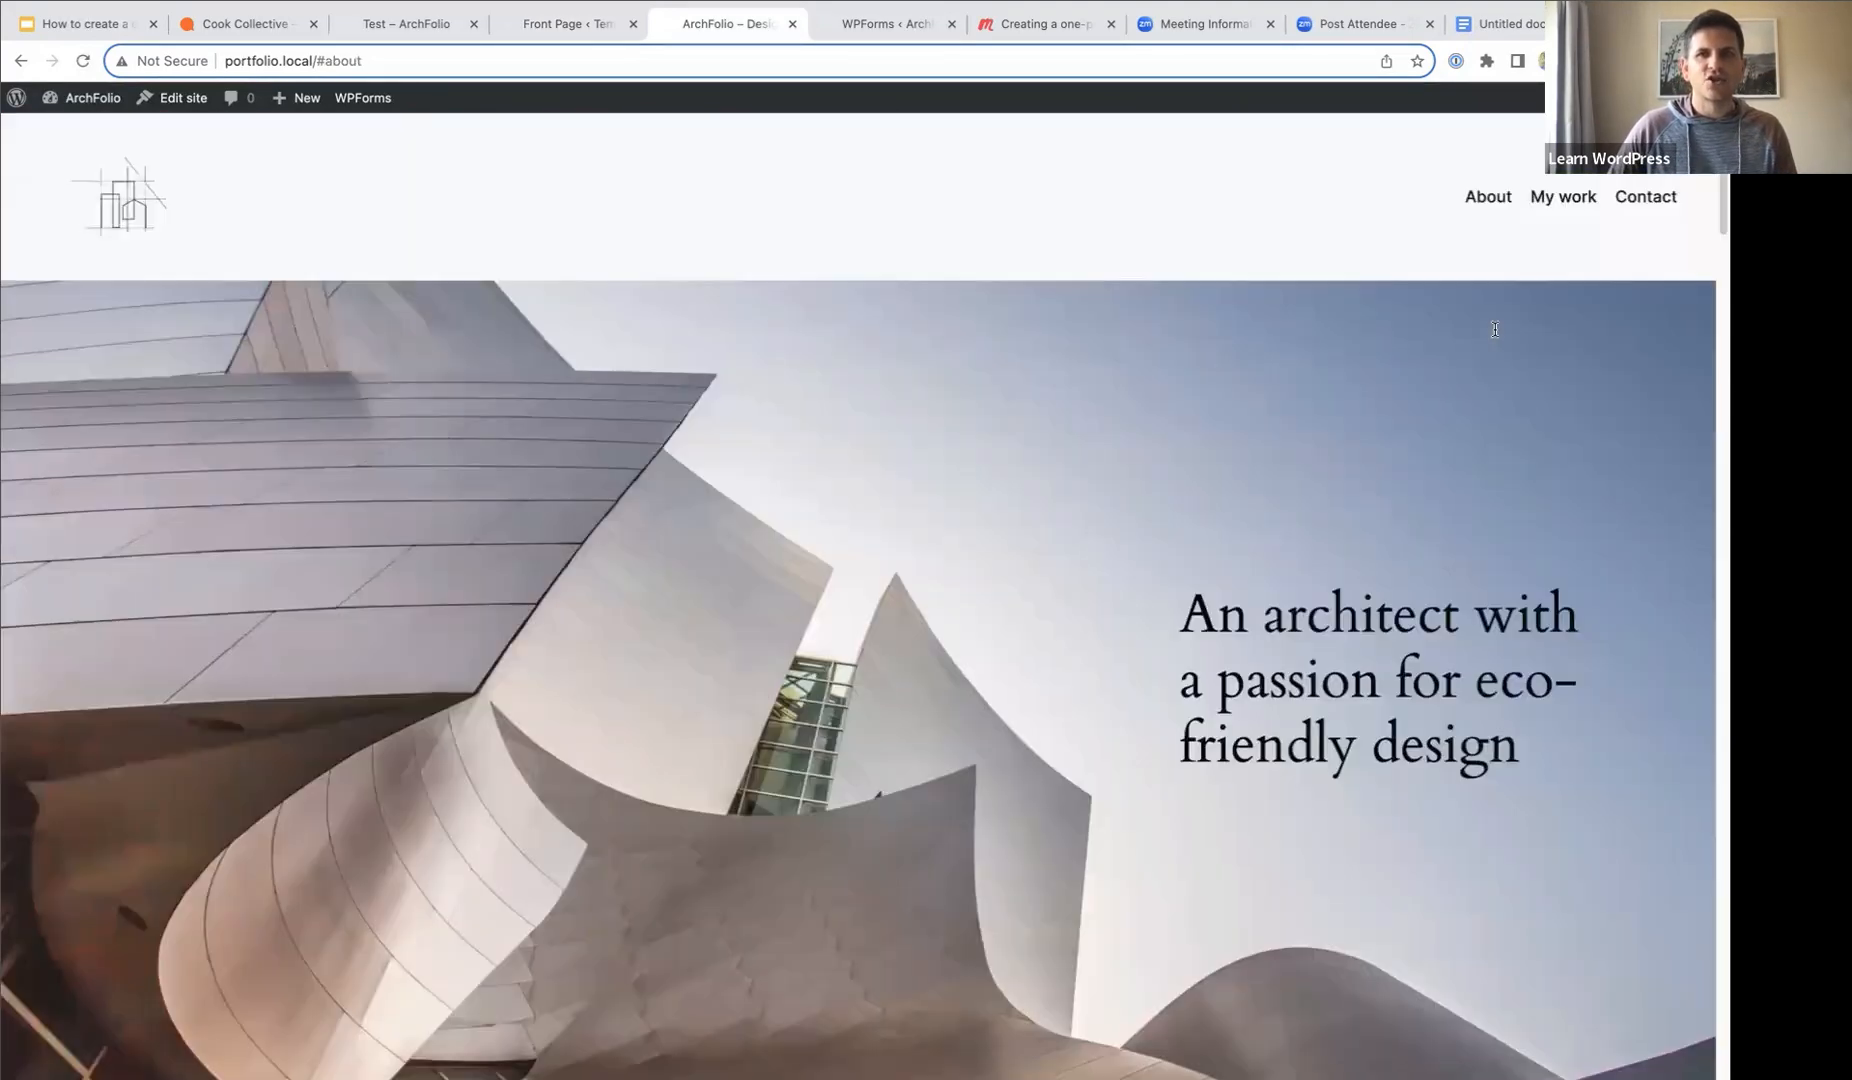
left_click(1561, 198)
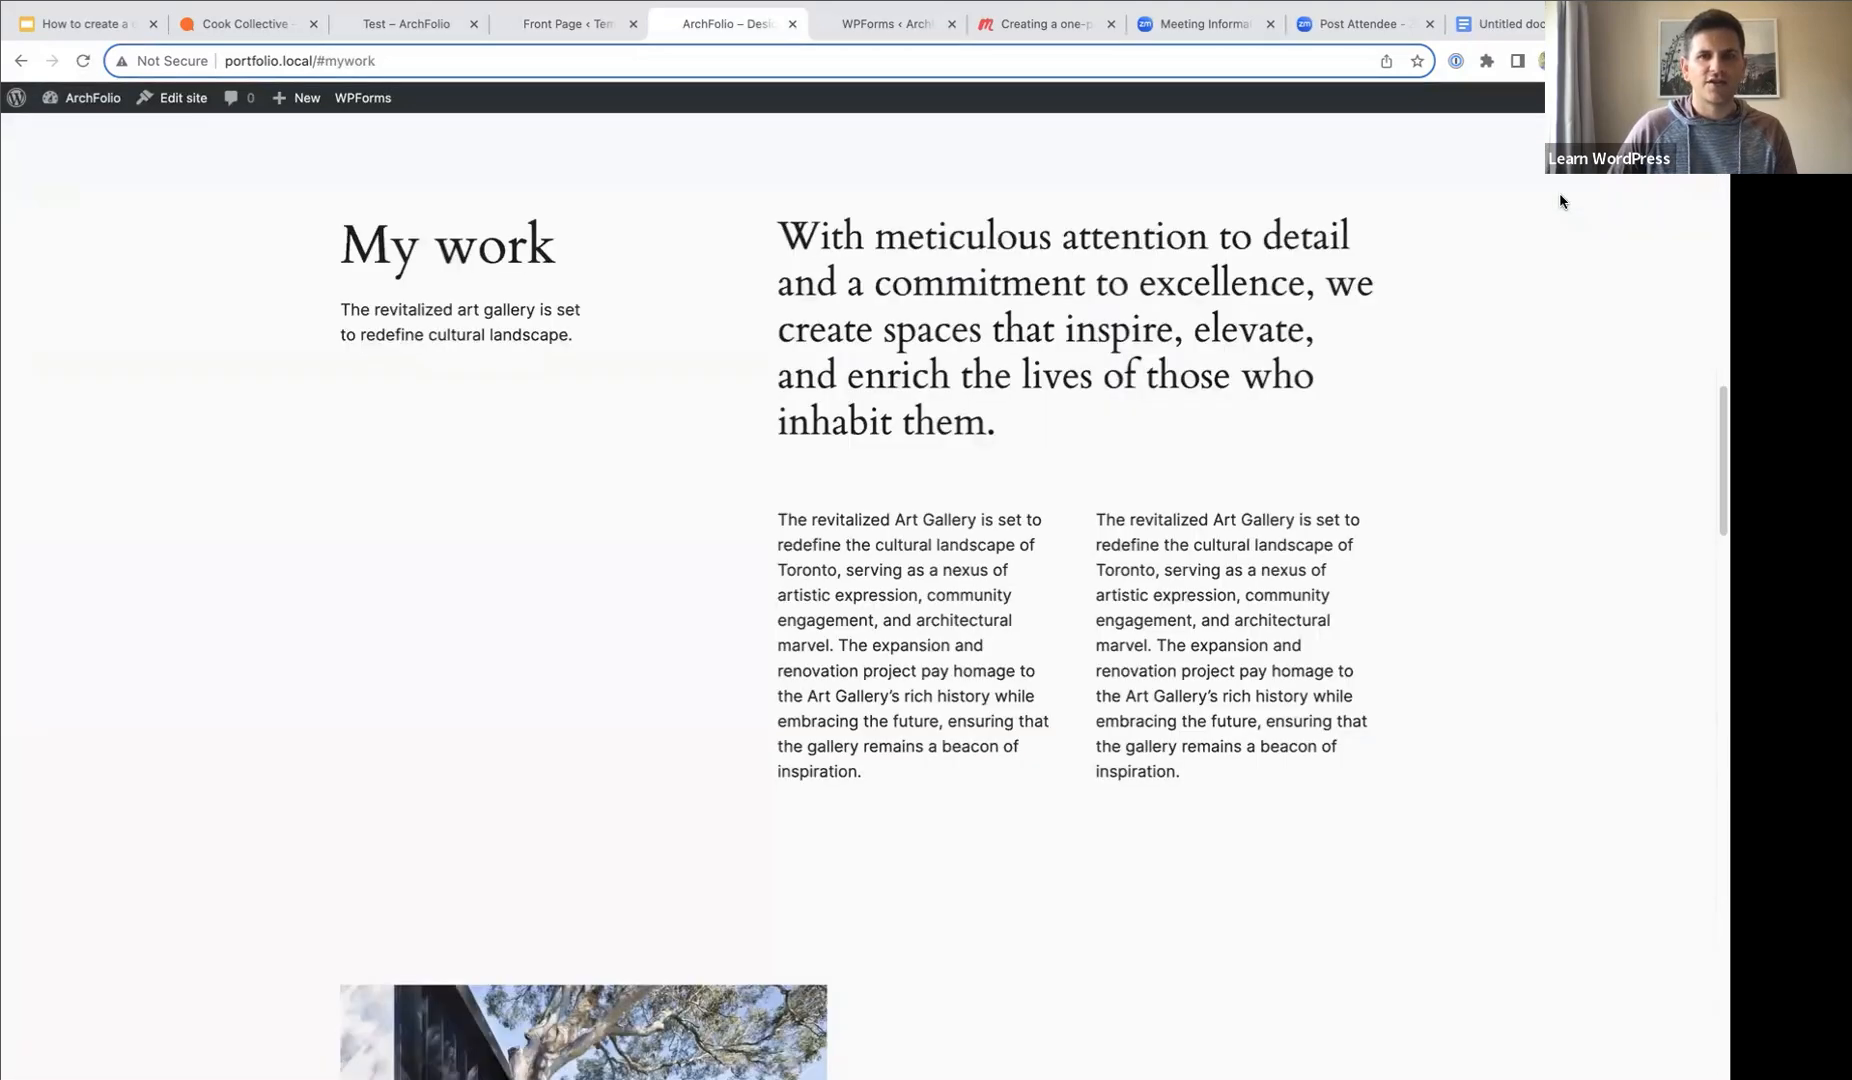
scroll(1557, 203, "up", 10)
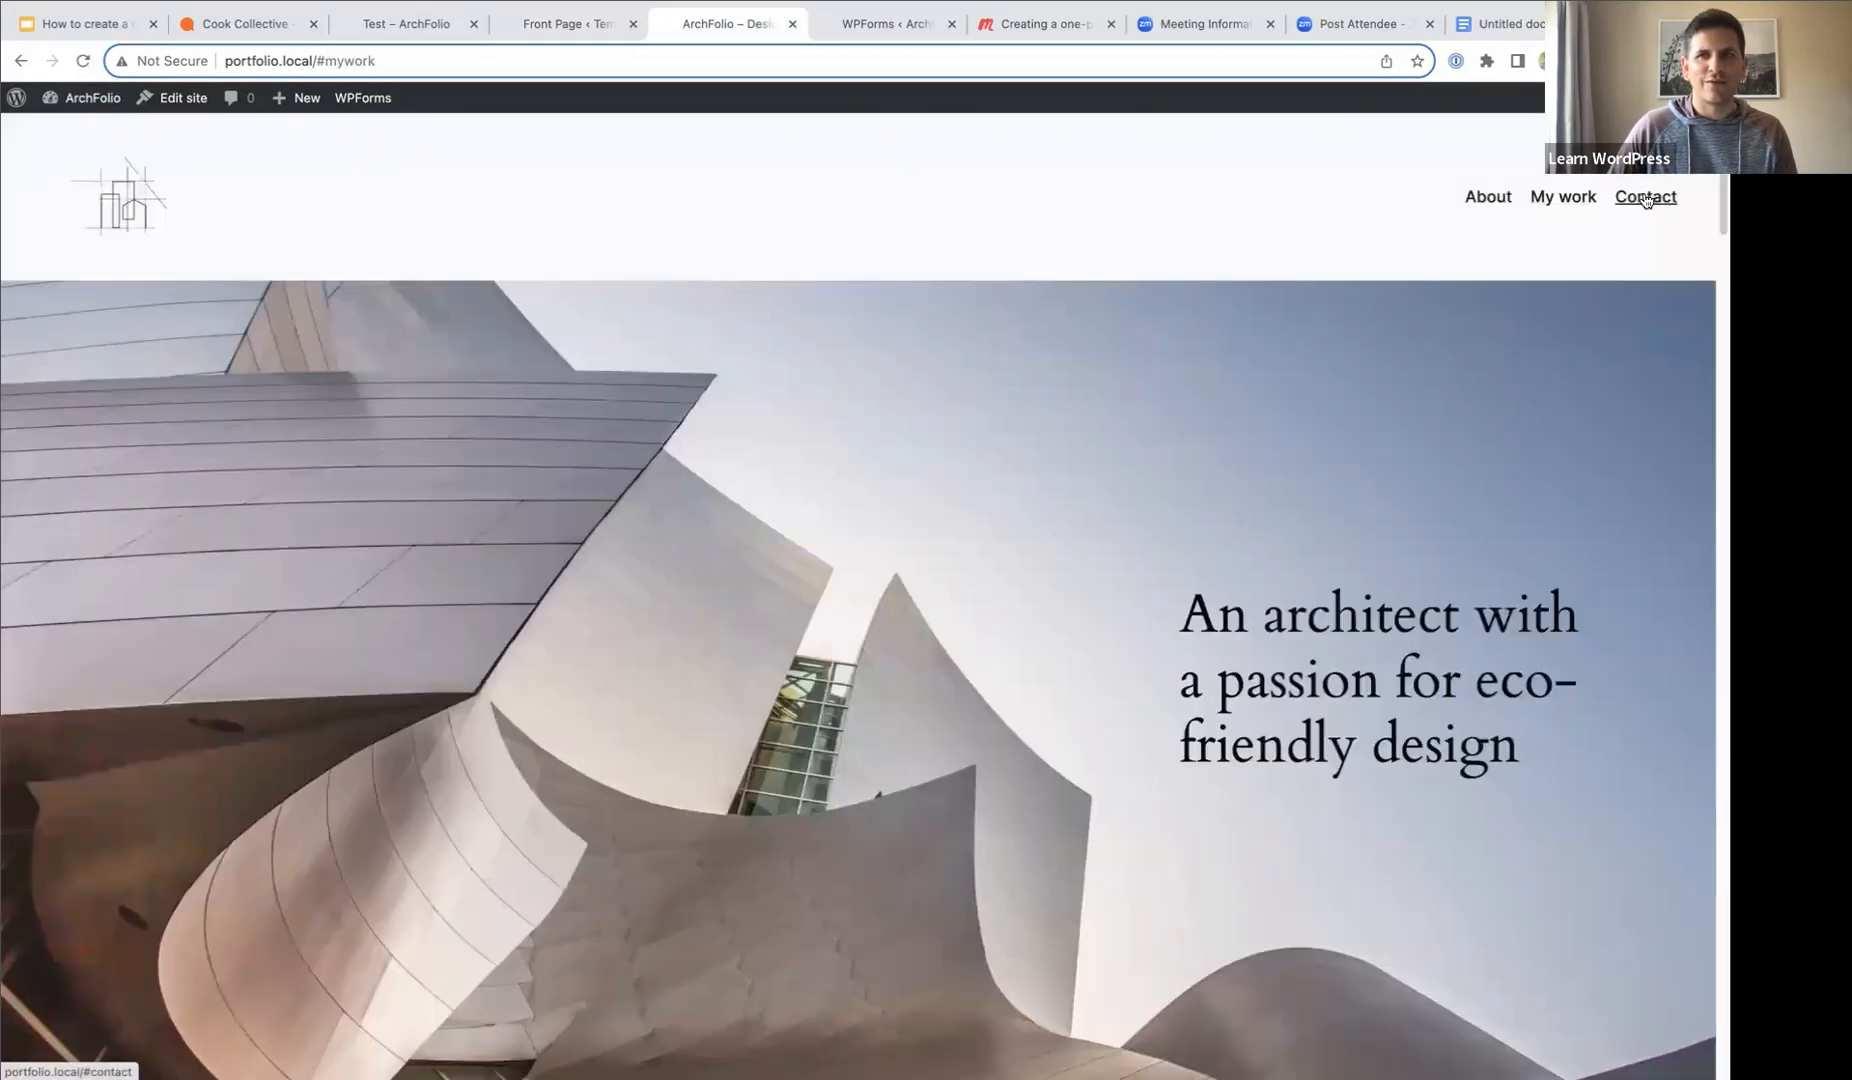
left_click(1647, 199)
scroll(1571, 343, "up", 10)
scroll(1577, 345, "up", 15)
- Return to the site editor, paste the html { scroll-behavior: smooth; } rule back into the Additional CSS and save the site
key("ctrl+Tab")
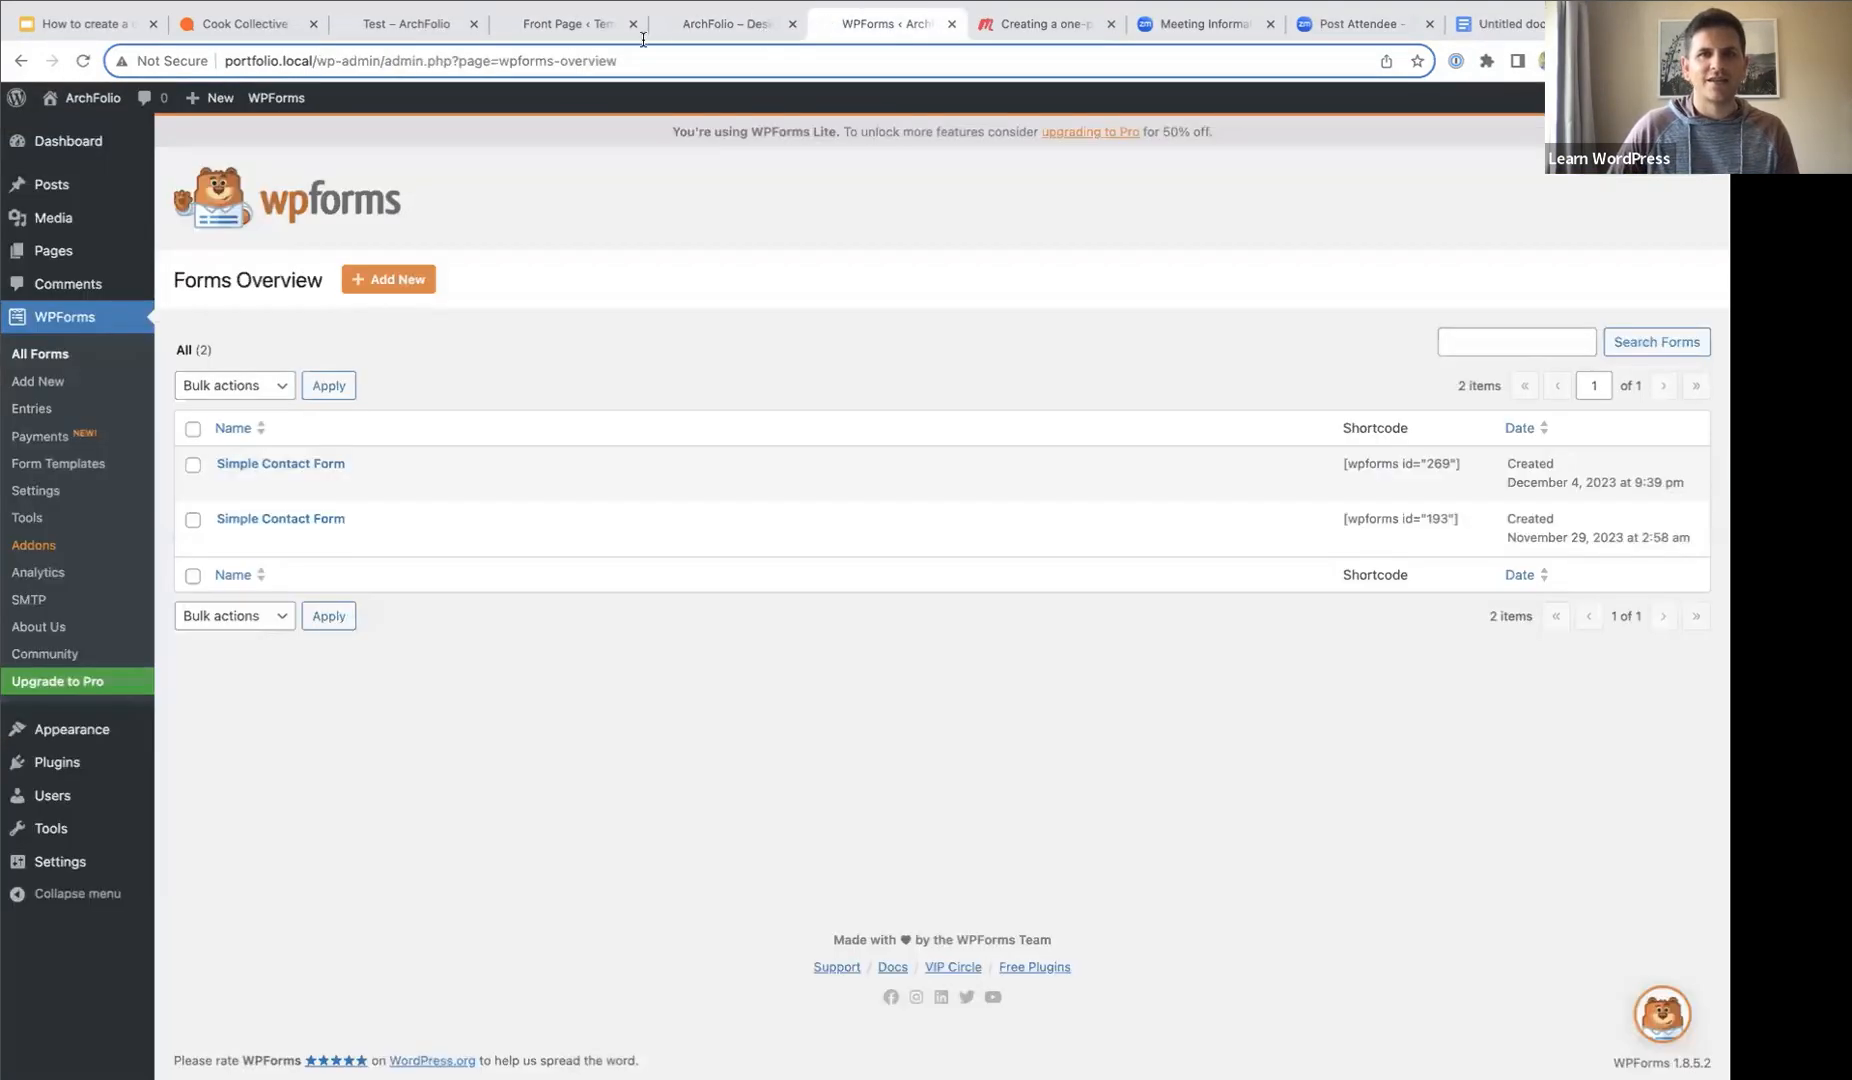
left_click(550, 24)
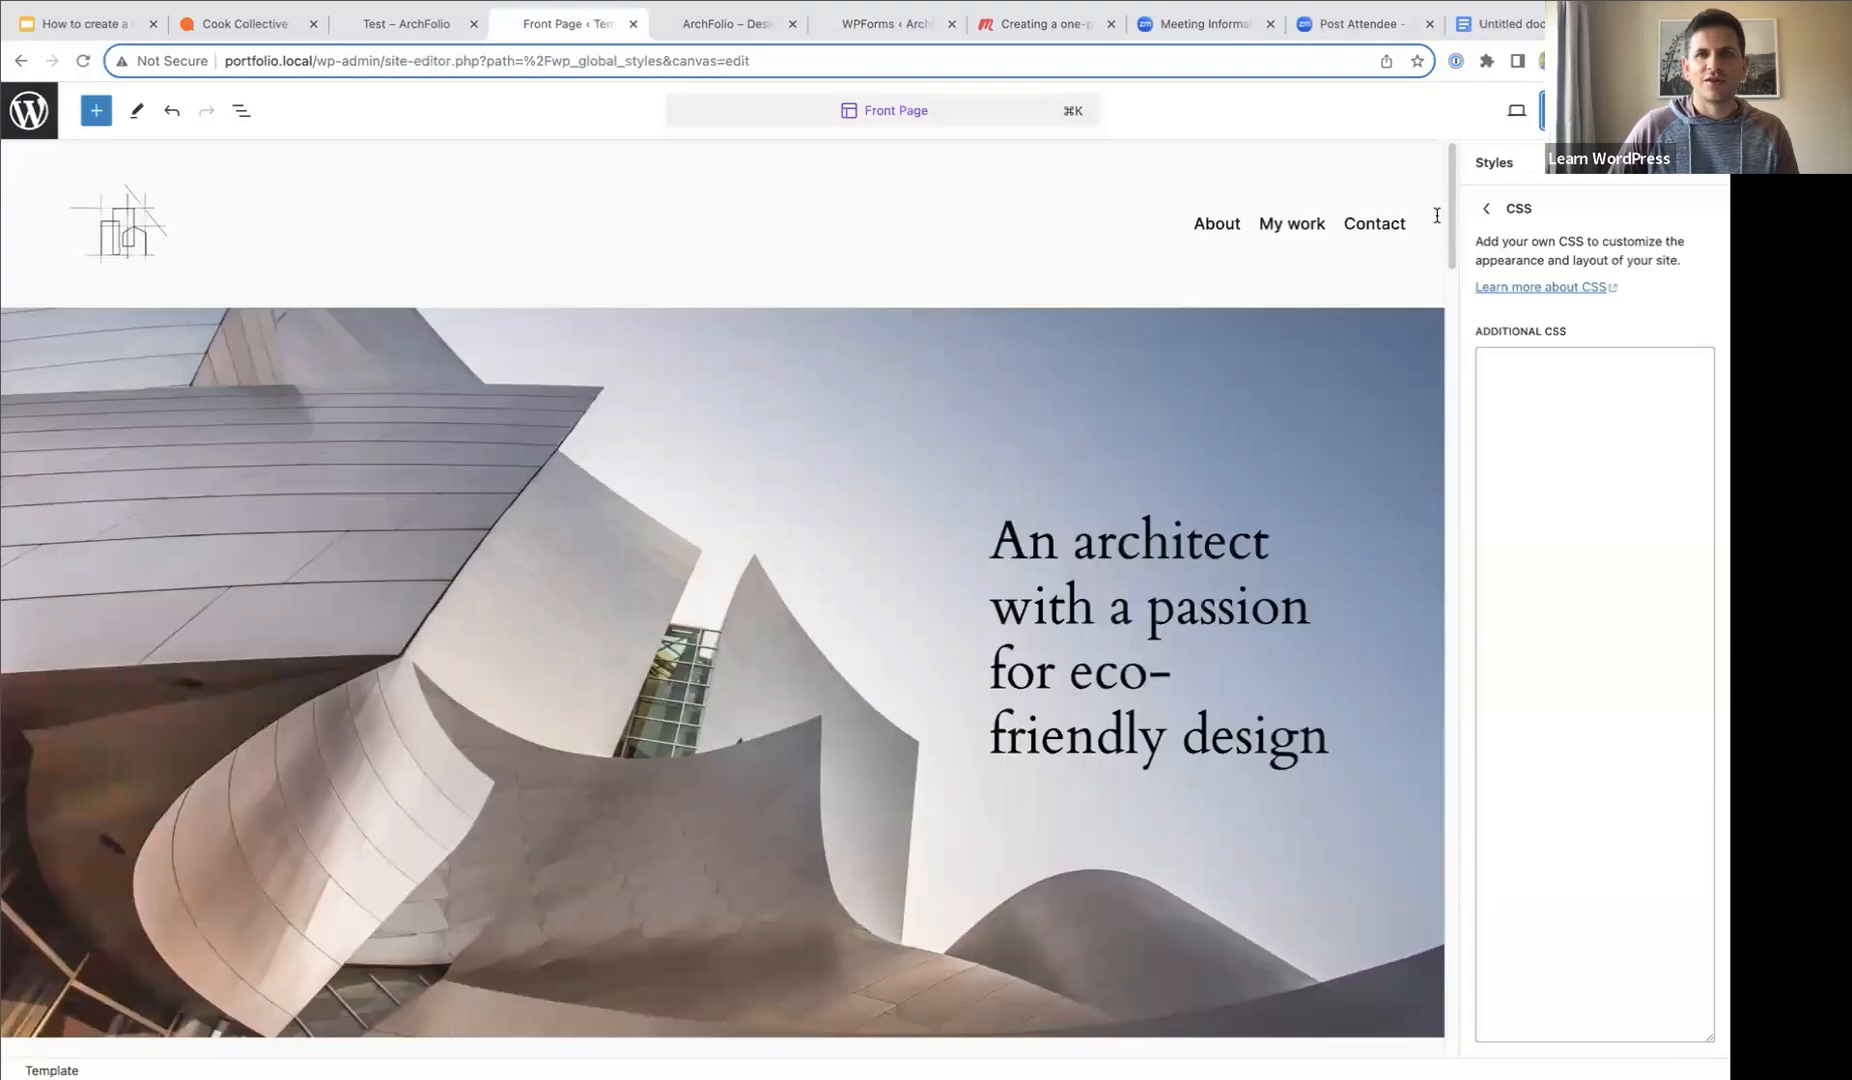
left_click(1501, 408)
key("ctrl+v")
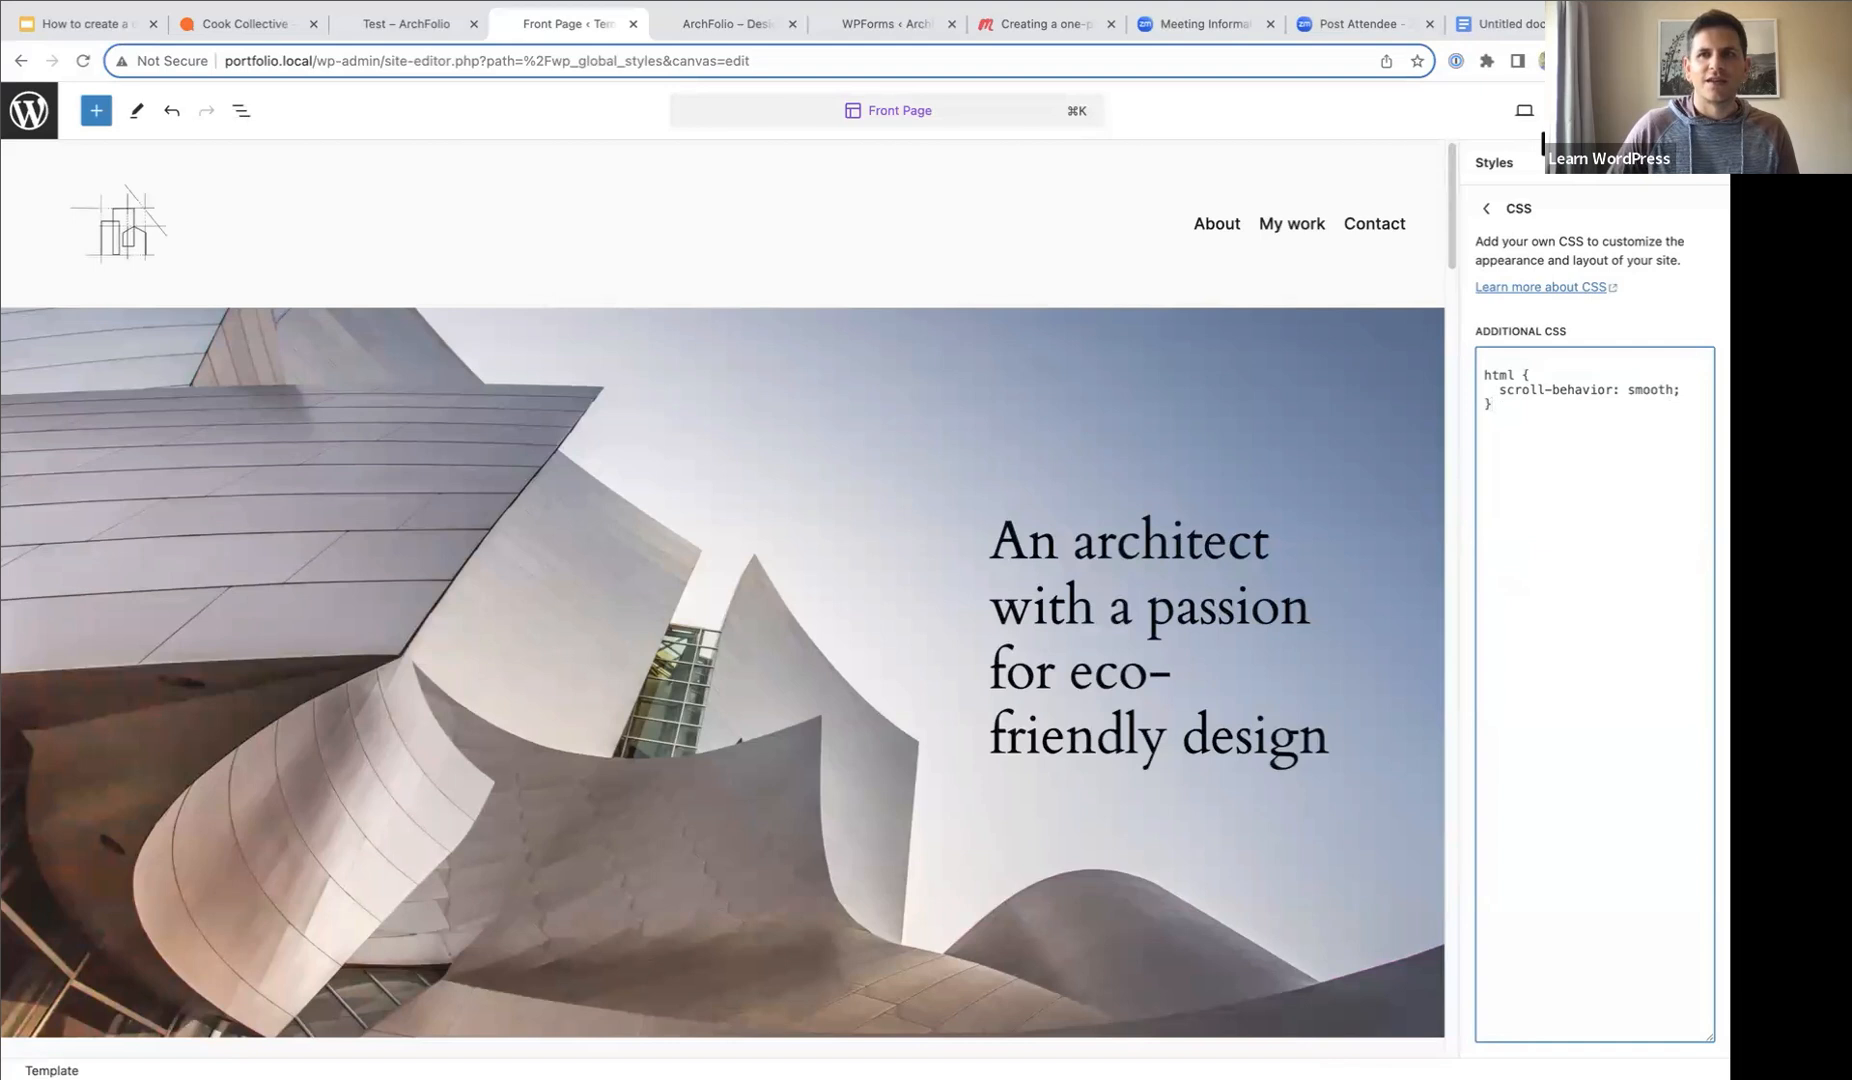
left_click(1576, 111)
left_click(1522, 111)
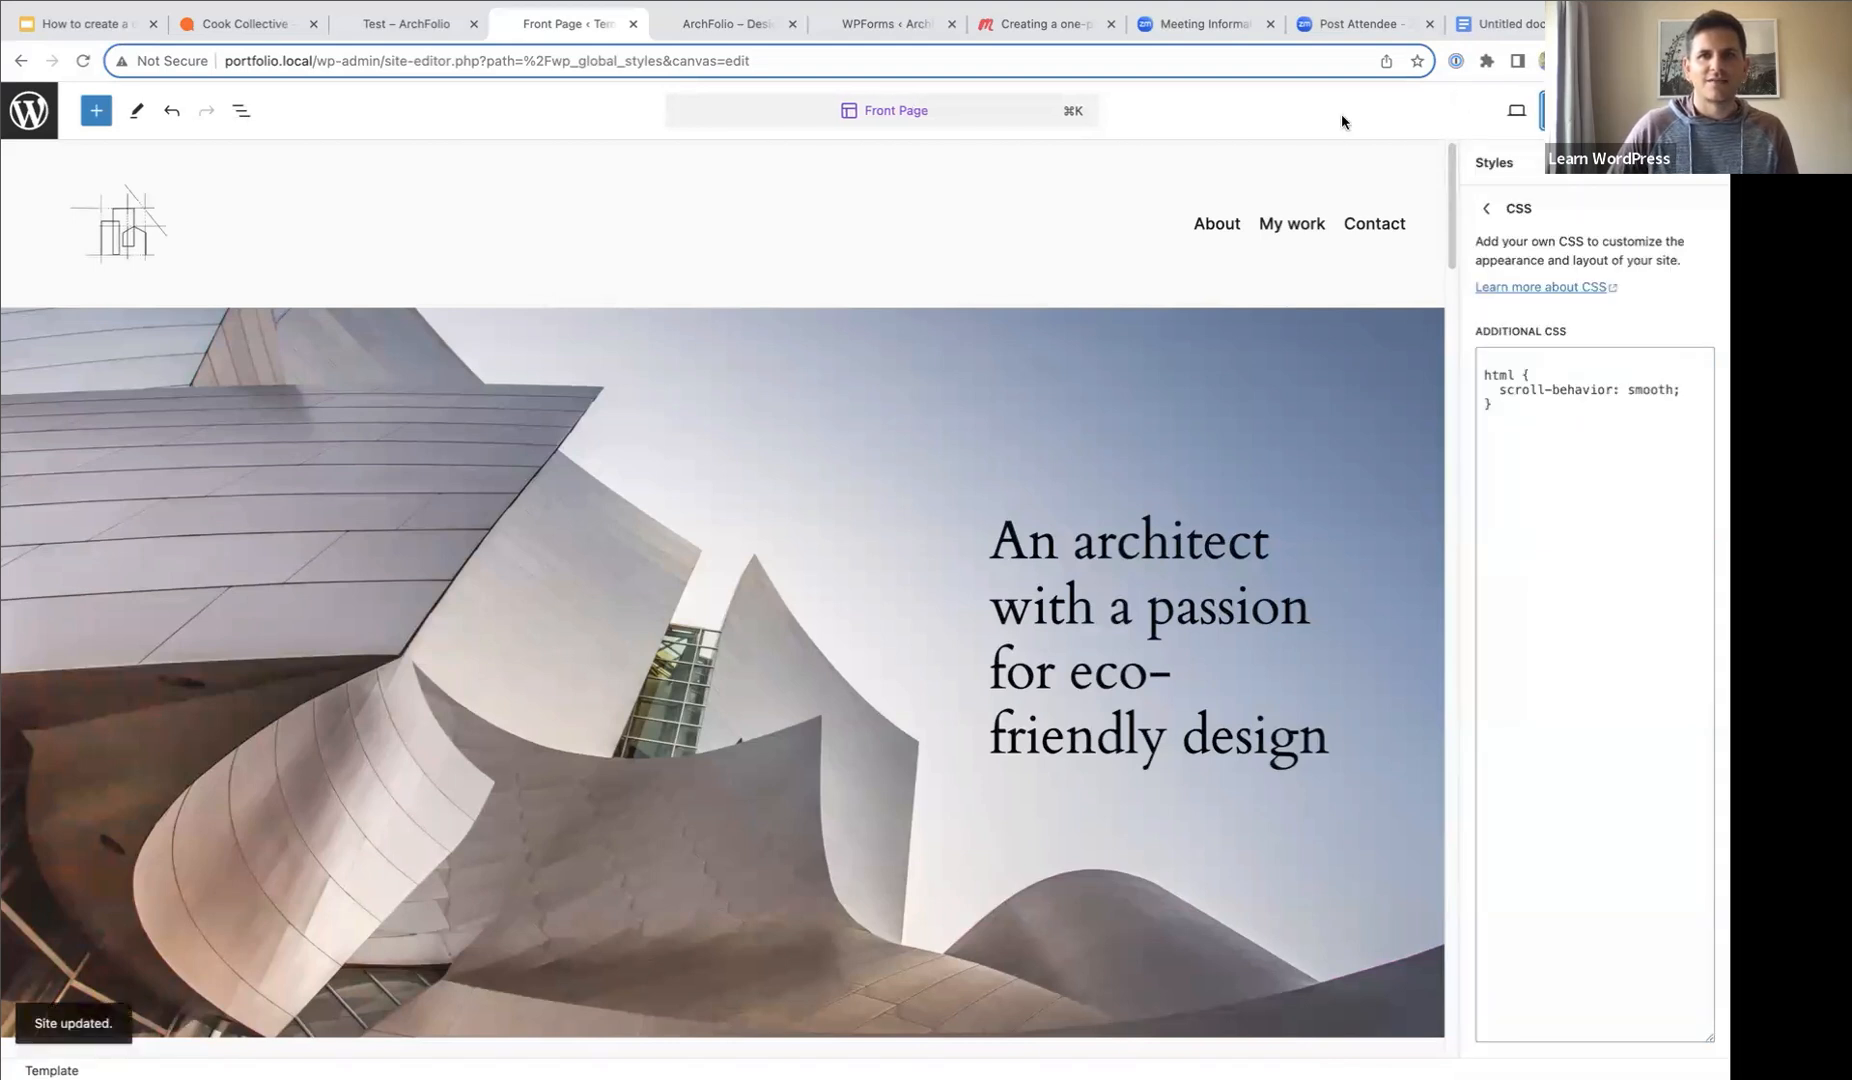
- Go back to the live site, test the Contact header link's scrolling and return to the page header
left_click(694, 30)
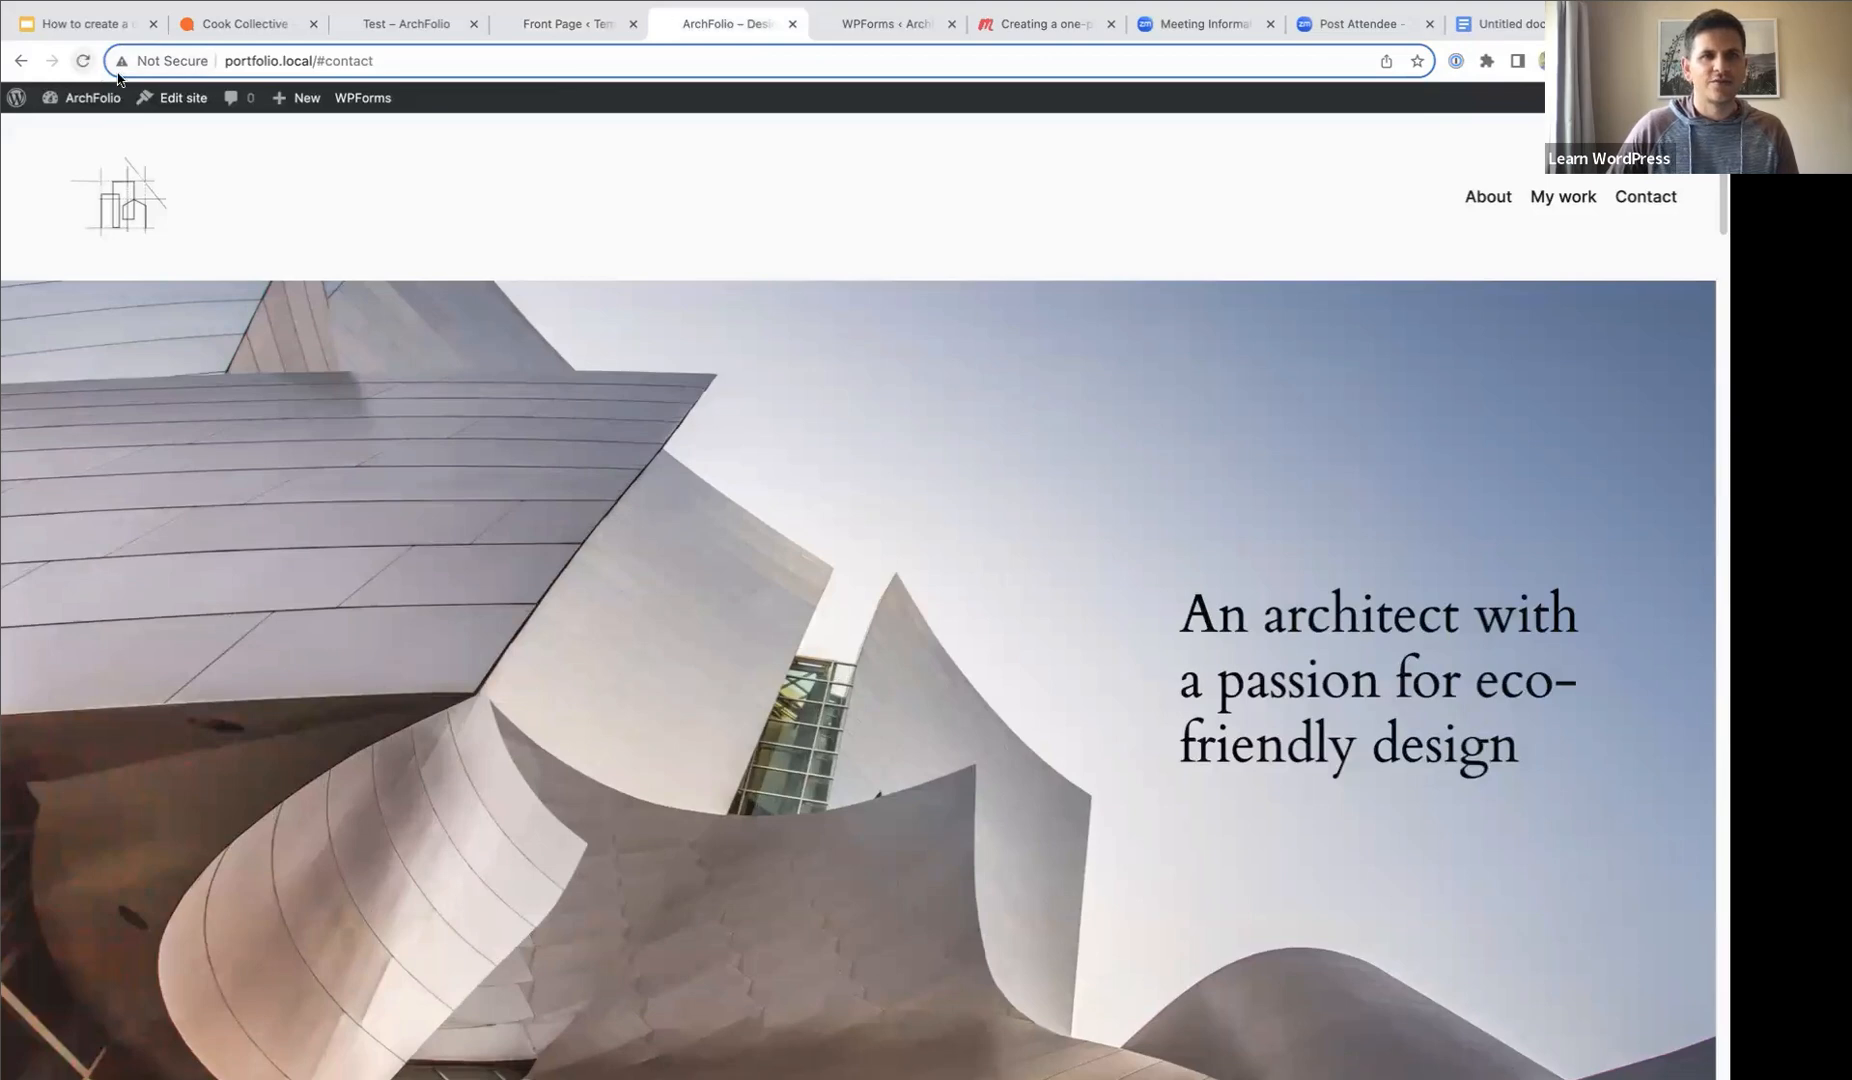
left_click(1643, 200)
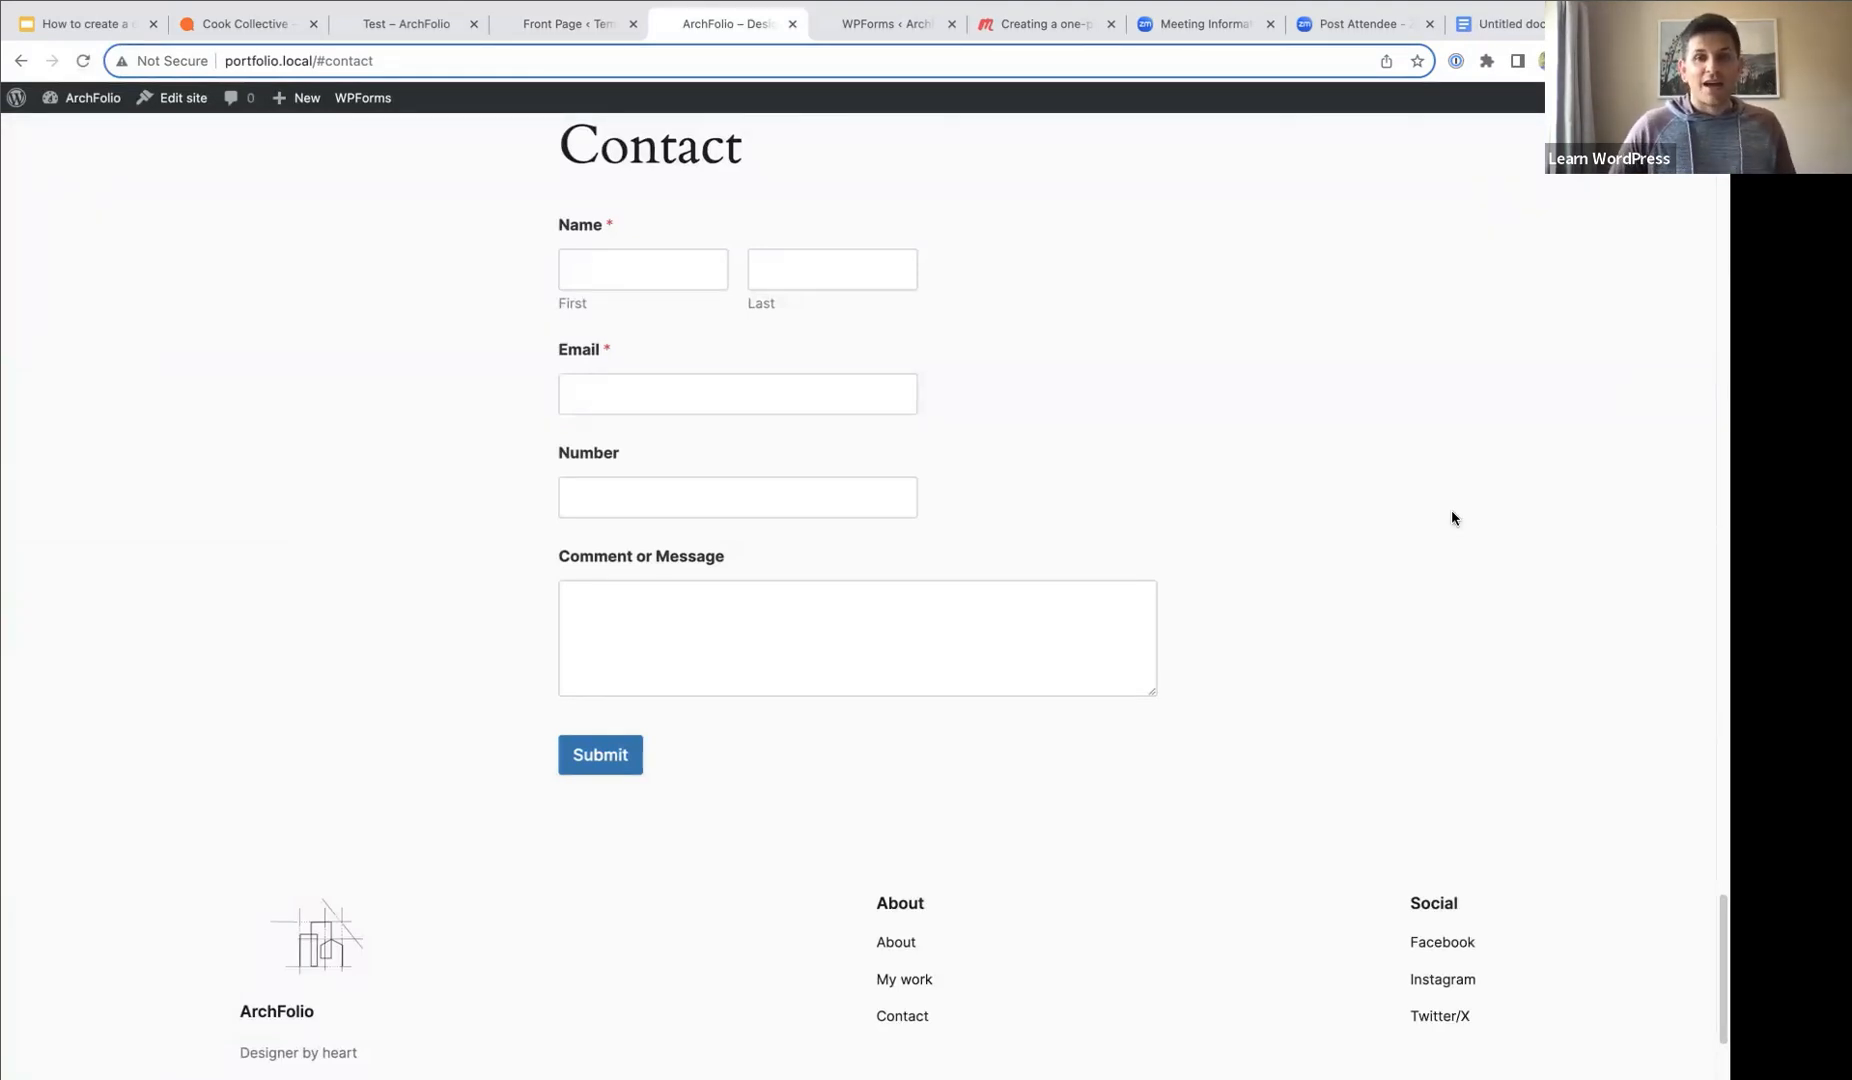
scroll(1452, 513, "up", 8)
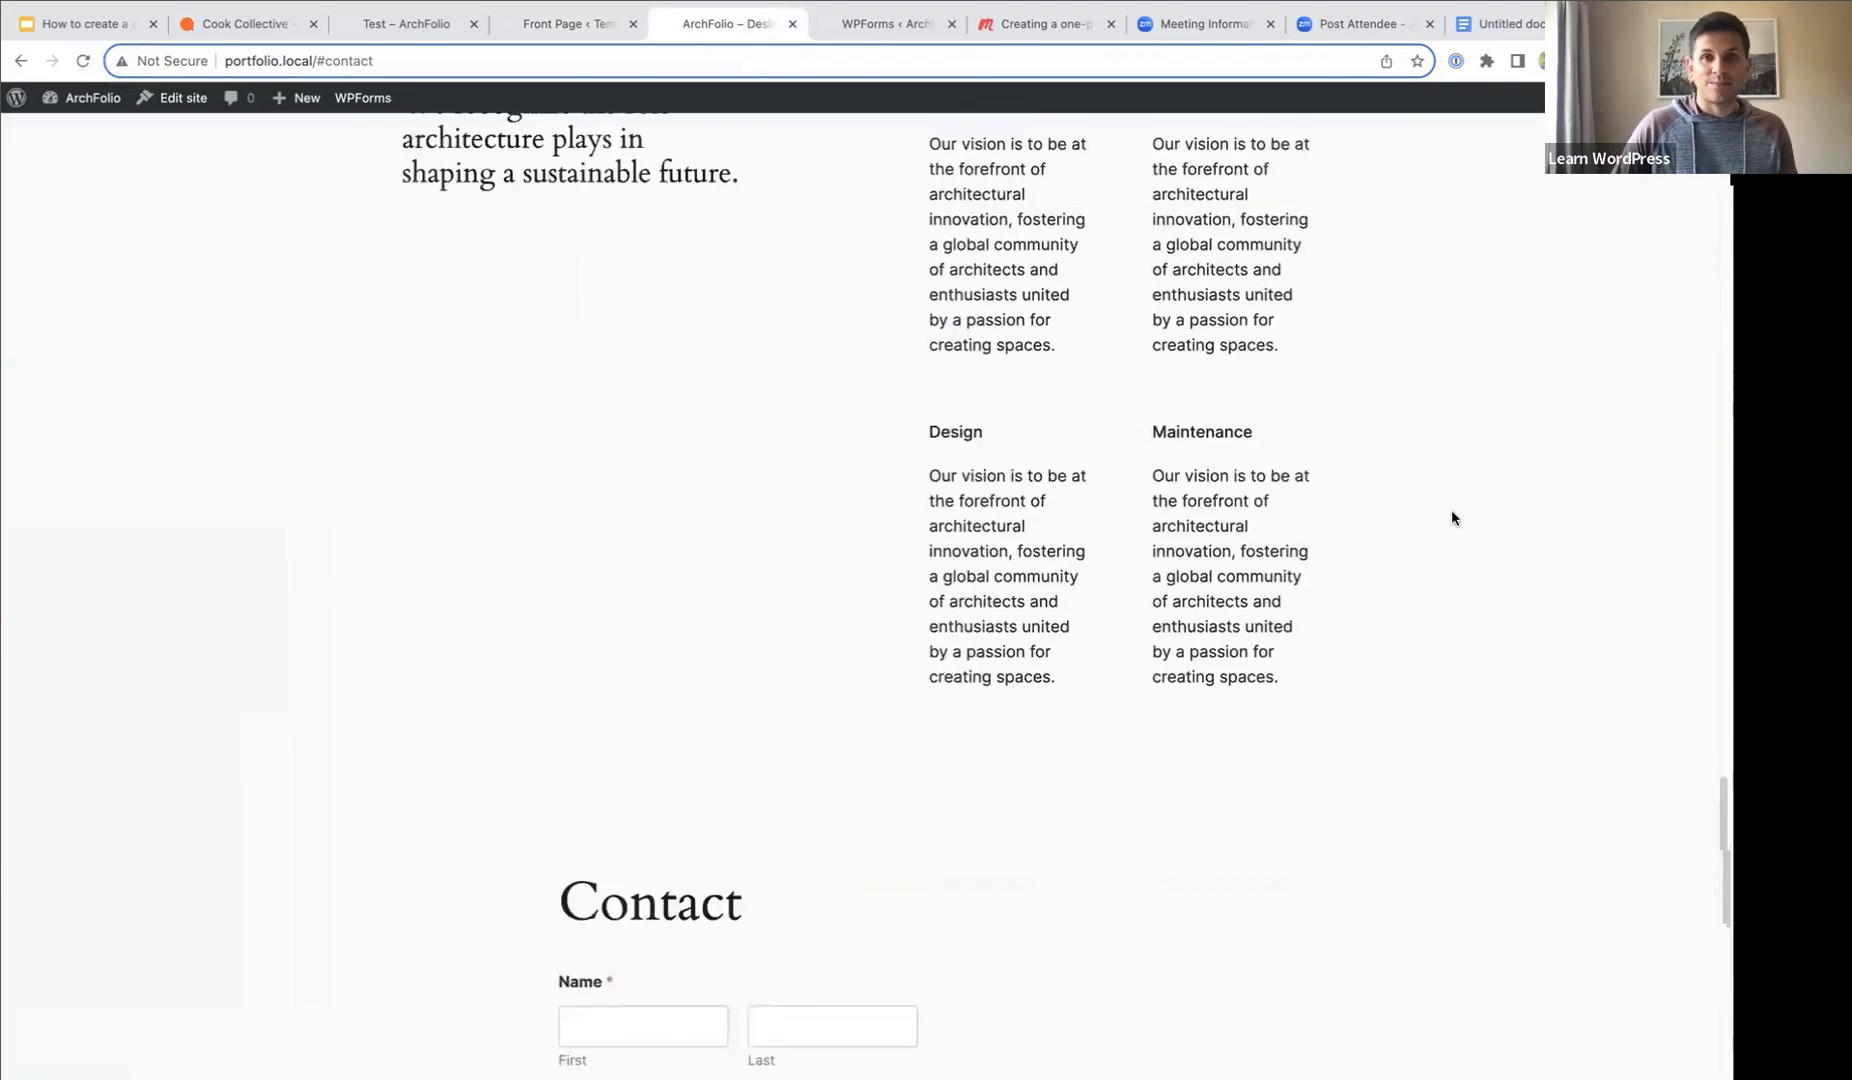
scroll(1451, 511, "up", 15)
scroll(1450, 521, "up", 18)
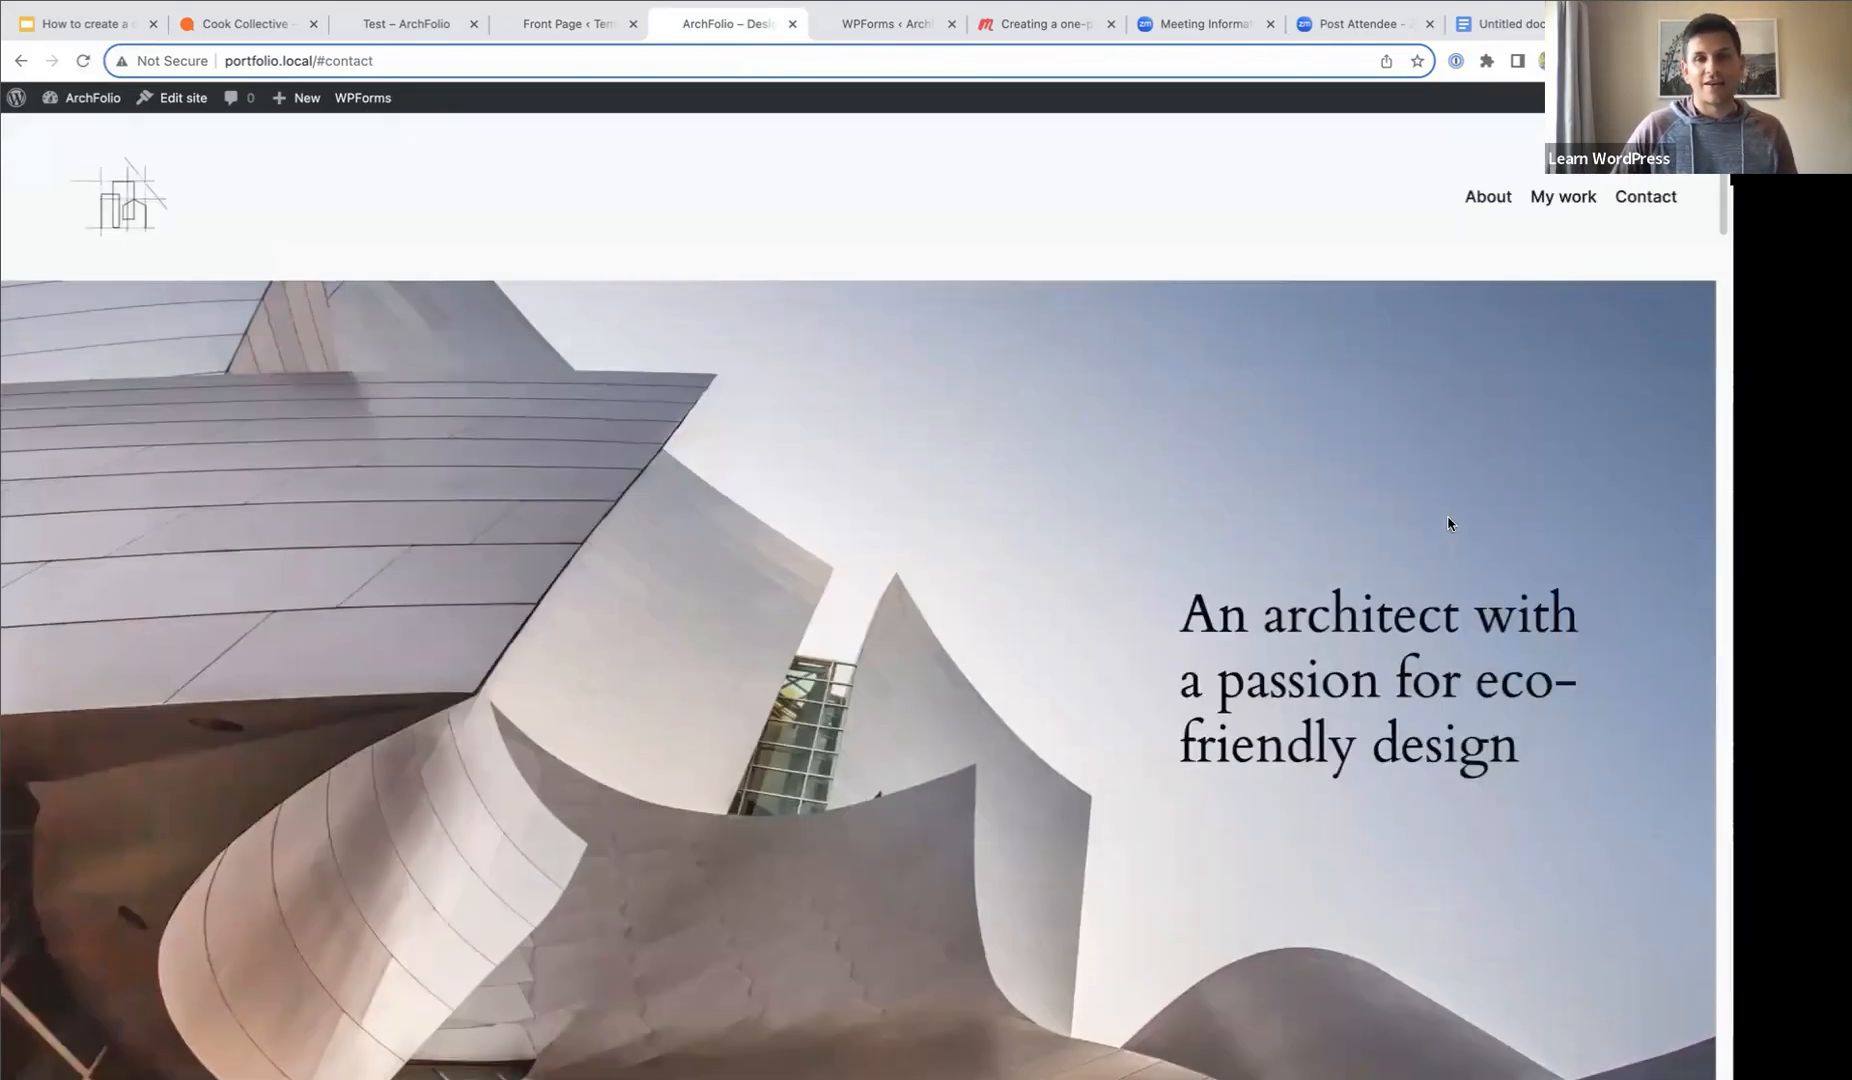